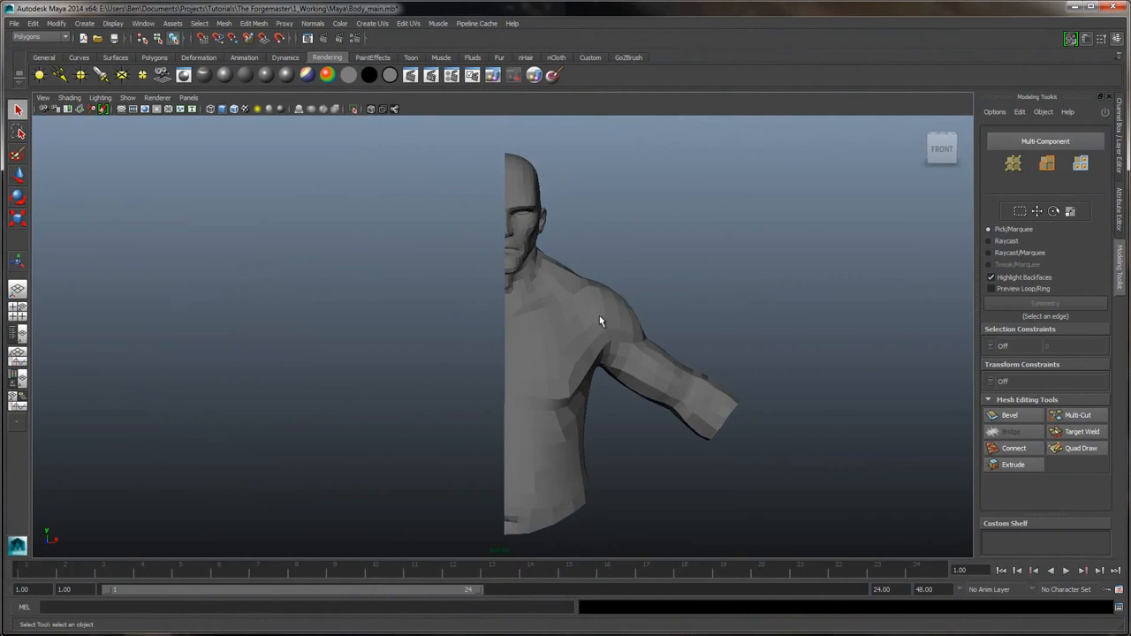
- Select the half-body mesh and examine the wireframe topology of the shoulders, face and side of the head
left_click(600, 316)
left_click_drag(682, 228, 646, 244, "alt")
right_click_drag(646, 245, 775, 455, "alt")
left_click_drag(775, 455, 787, 344, "alt")
right_click_drag(788, 343, 625, 264, "alt")
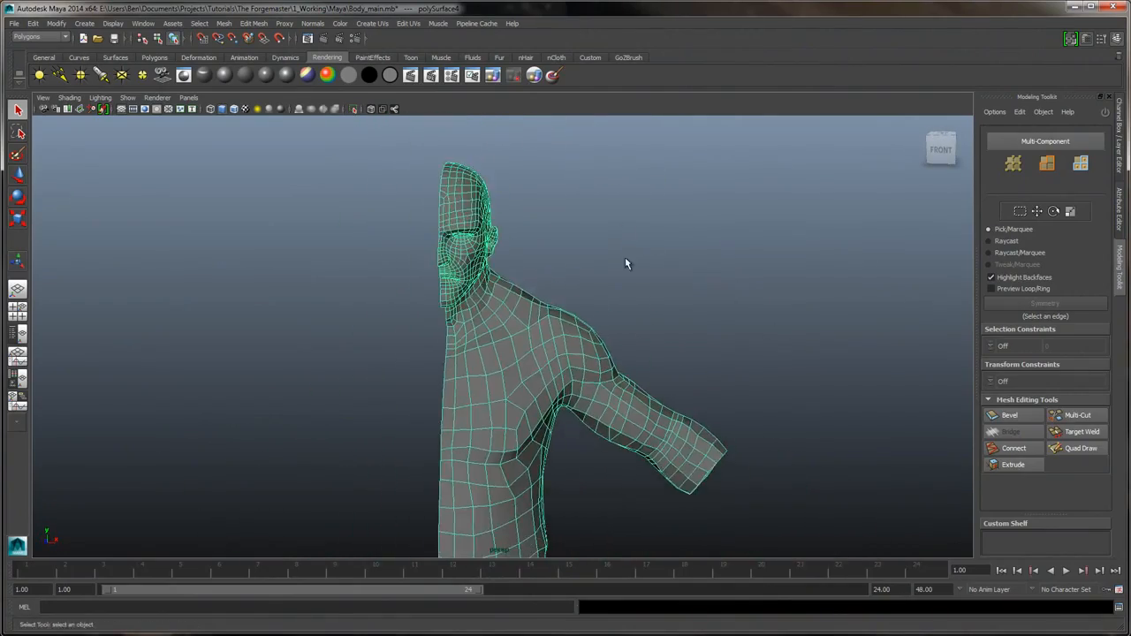
left_click_drag(625, 264, 672, 328, "alt")
right_click_drag(672, 328, 712, 247, "alt")
left_click_drag(713, 247, 702, 313, "alt")
right_click_drag(702, 313, 578, 357, "alt")
left_click_drag(578, 356, 644, 399, "alt")
right_click_drag(645, 399, 870, 264, "alt")
- Show the high-resolution sculpt on layer1 for comparison with the head mesh, and hide it again
left_click(1114, 158)
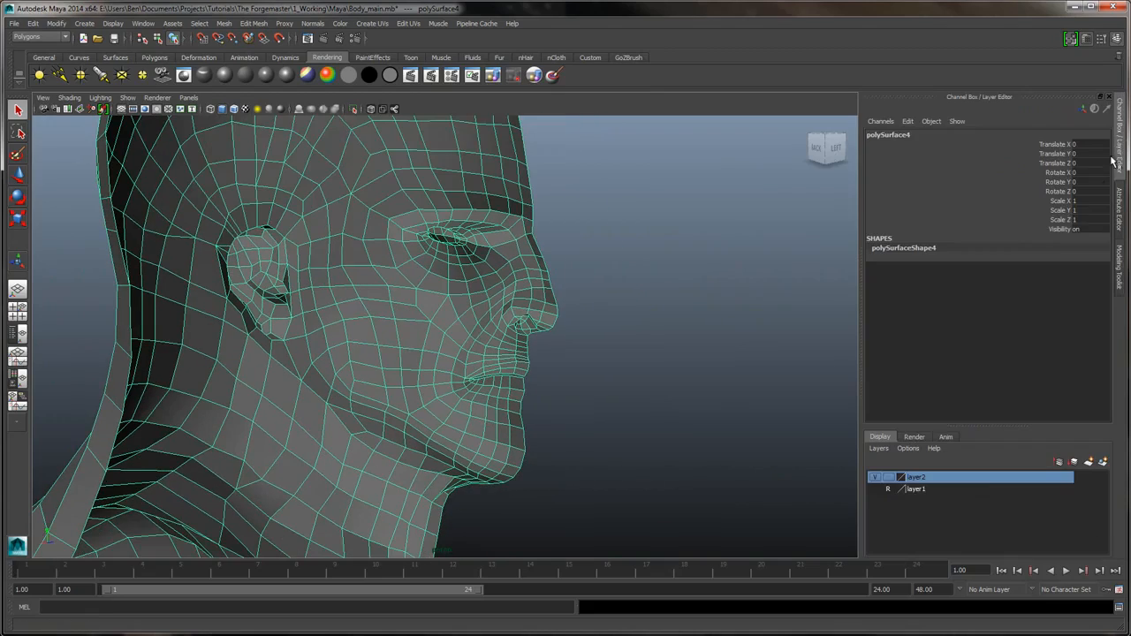
left_click(875, 490)
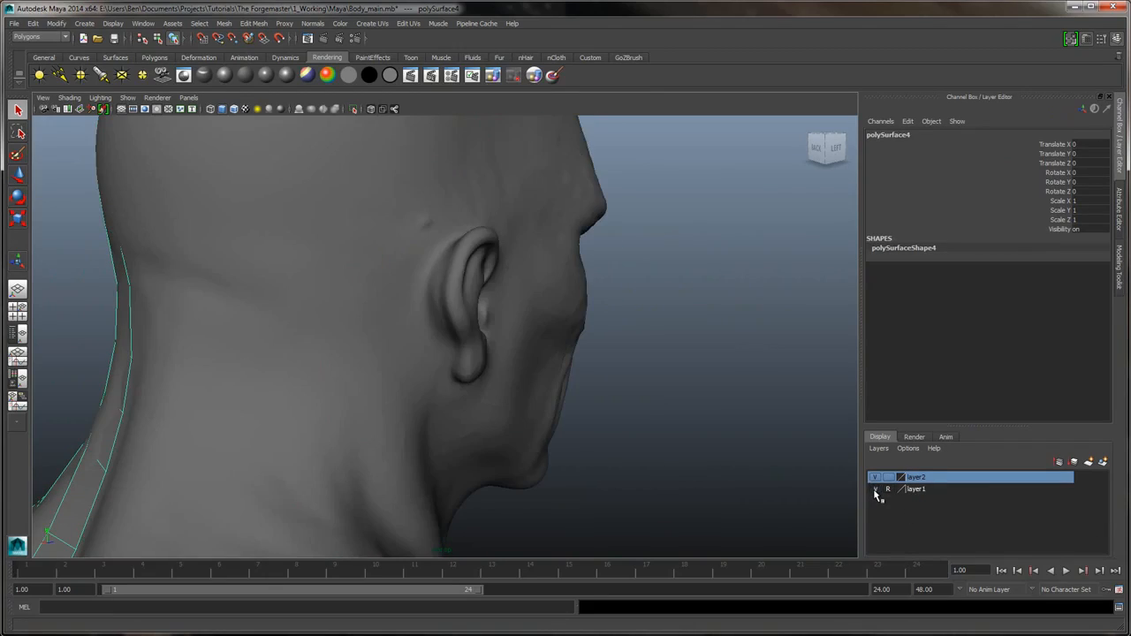
left_click(875, 490)
left_click_drag(613, 397, 578, 295, "alt")
scroll(610, 333, "up", 5)
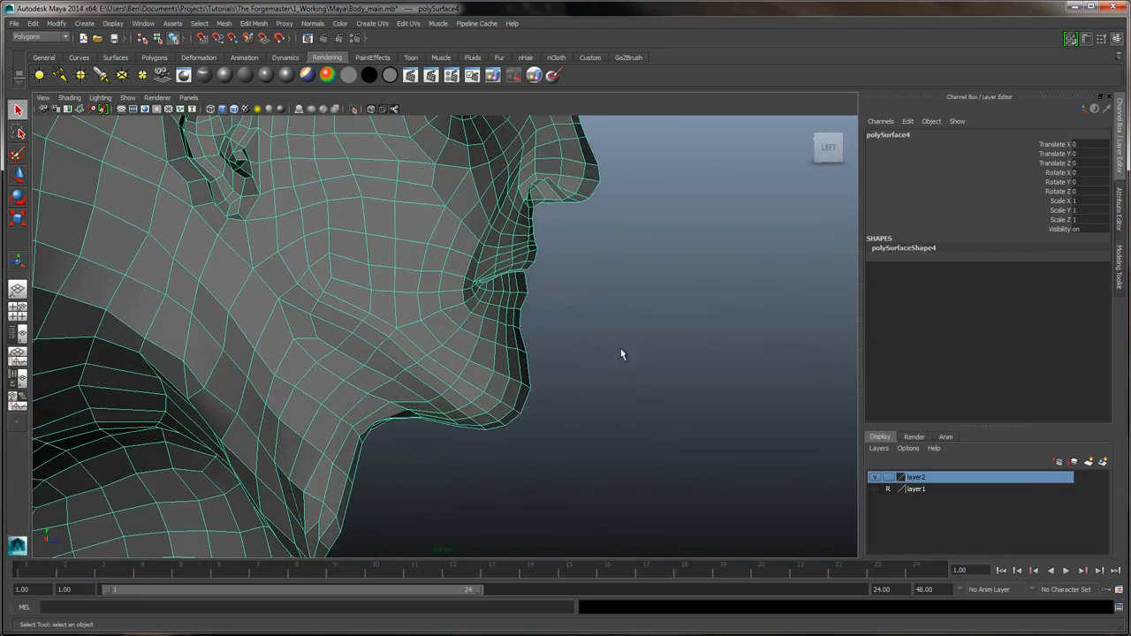
scroll(623, 349, "down", 4)
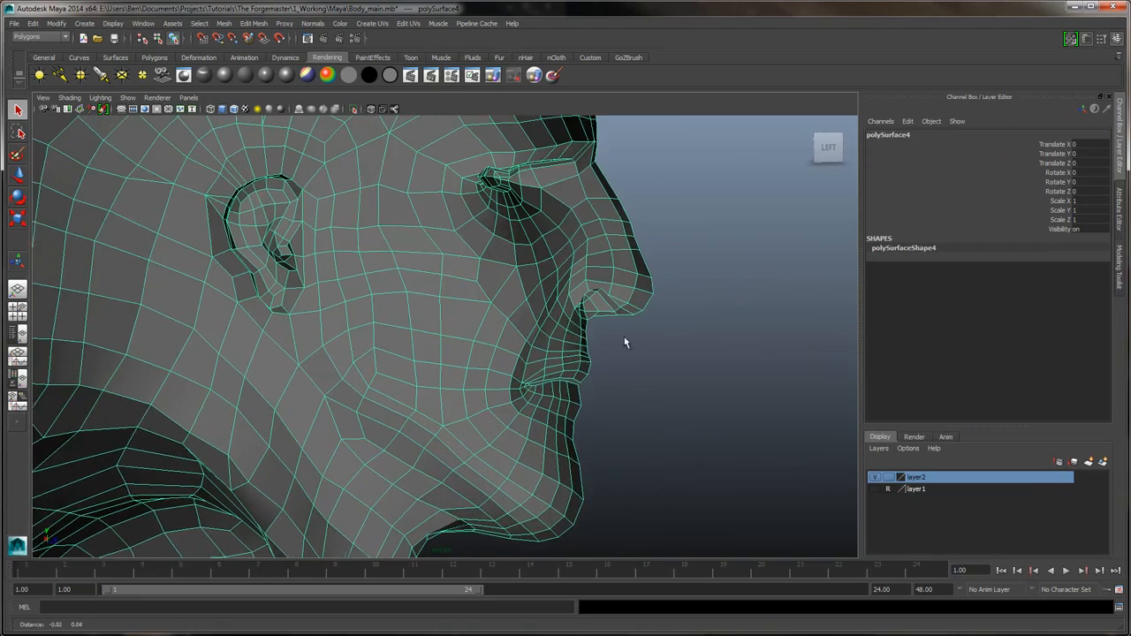
- Switch the mesh to edge selection and select the open border edges along the inside of the upper and lower lips
right_click(408, 275)
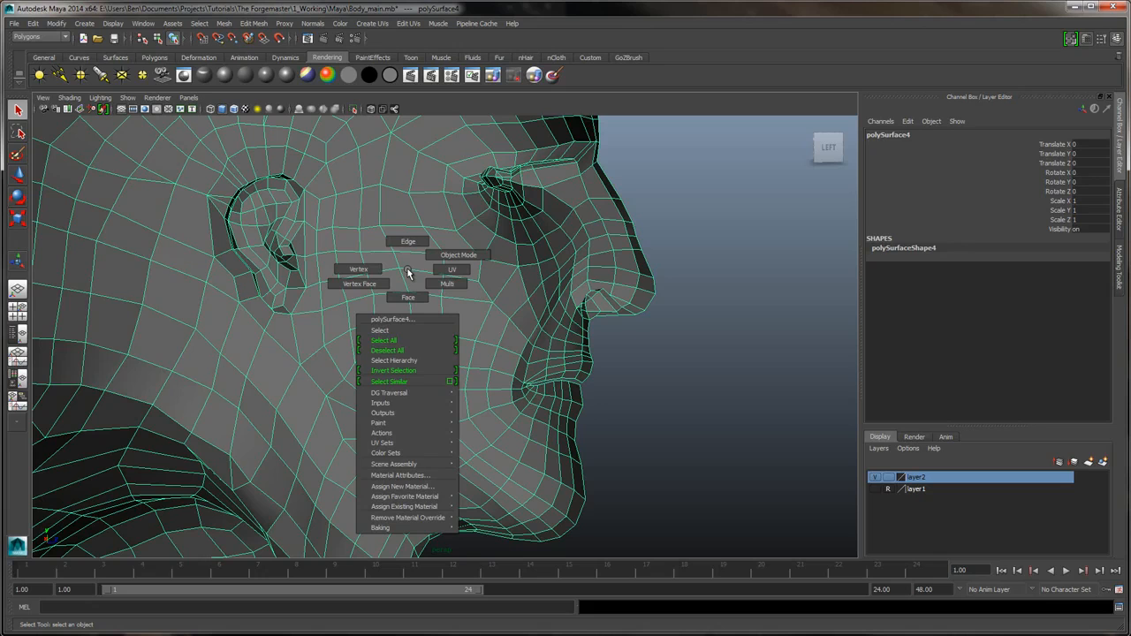
left_click(409, 242)
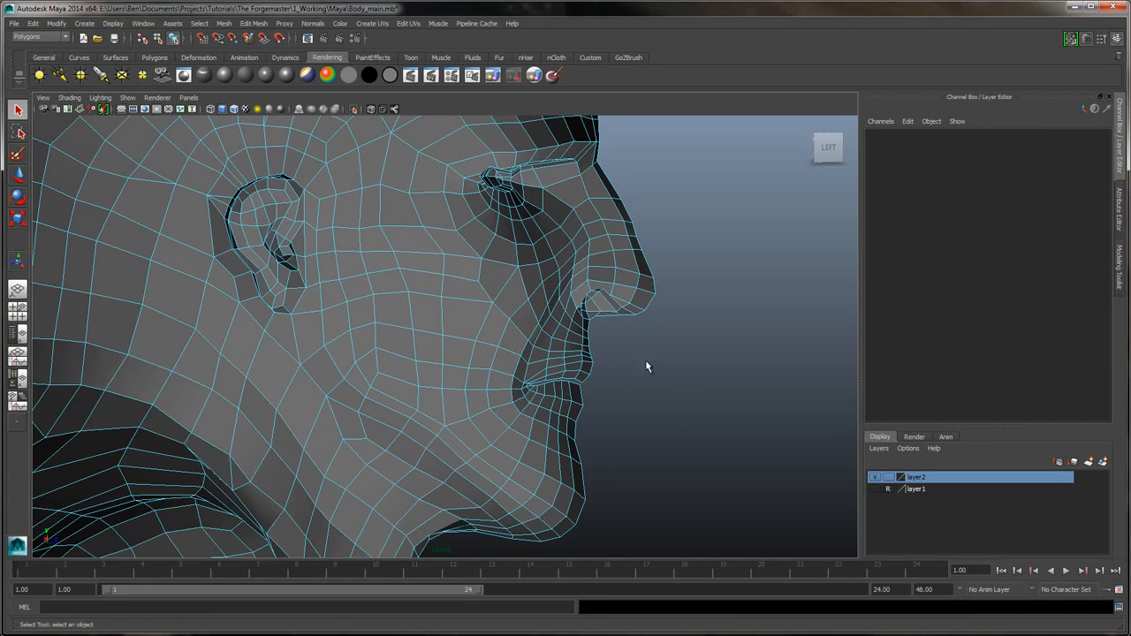
scroll(646, 367, "up", 5)
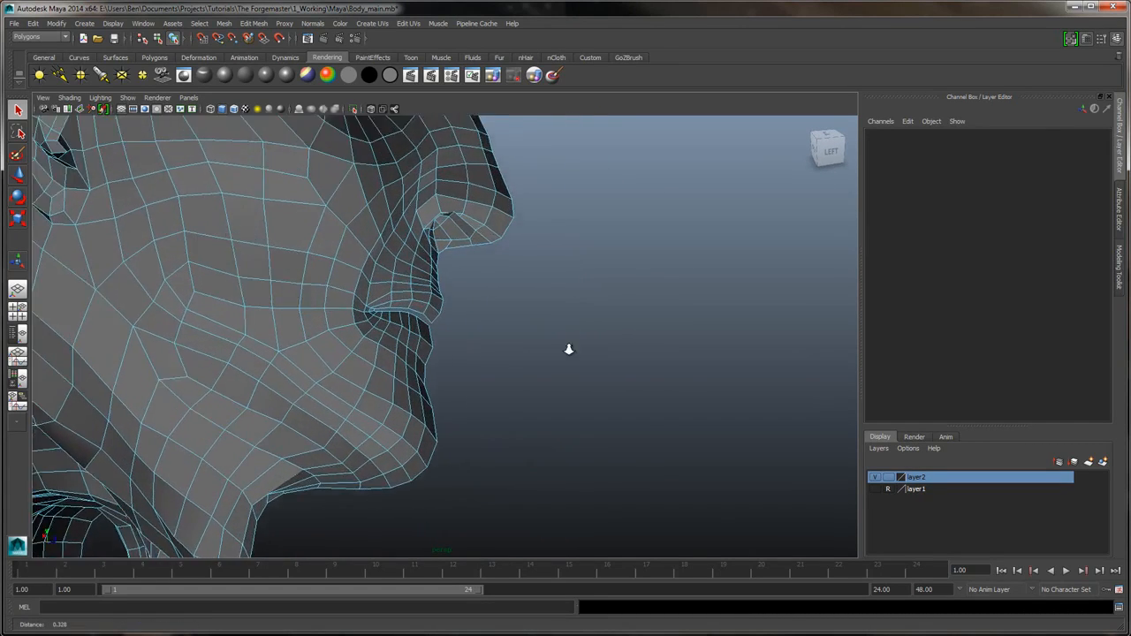
right_click_drag(569, 349, 580, 399, "alt")
right_click_drag(510, 355, 509, 326, "alt")
middle_click_drag(433, 306, 536, 328, "alt")
left_click(548, 345)
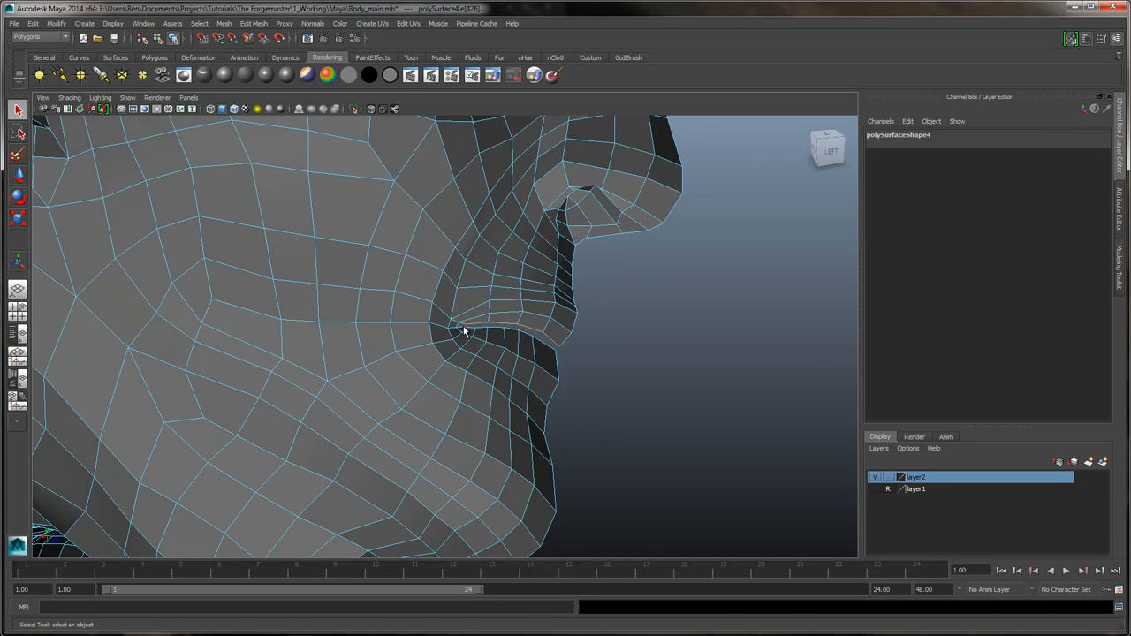
scroll(689, 327, "up", 5)
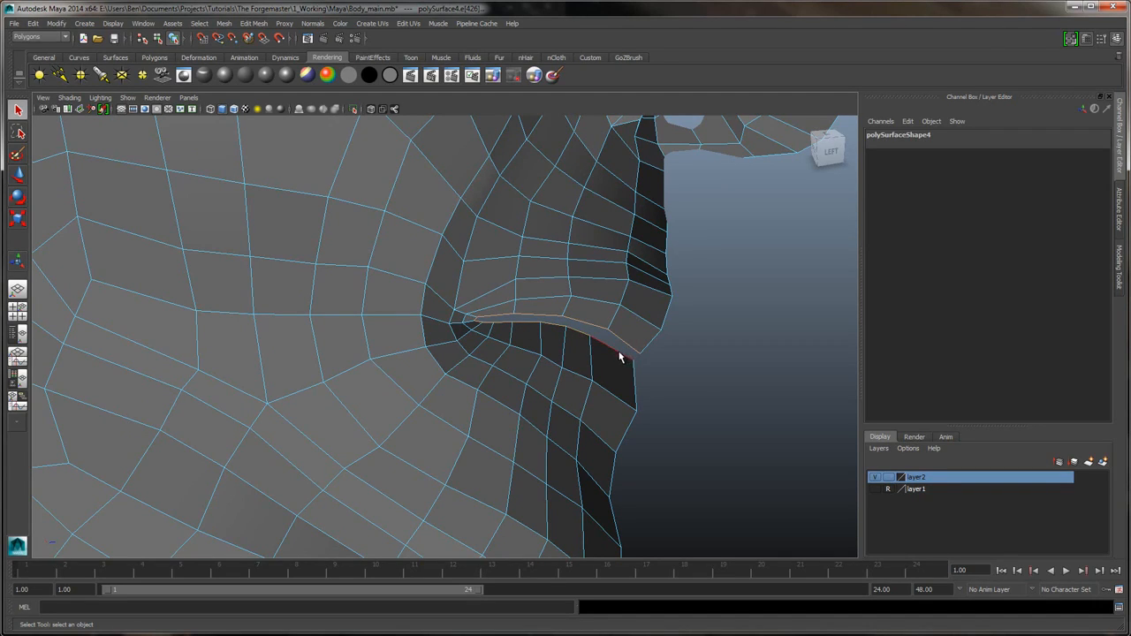
- Extrude the selected lip border edges back into the mouth with a local Z translation of about -0.009
scroll(672, 372, "down", 5)
left_click_drag(644, 353, 584, 334, "alt")
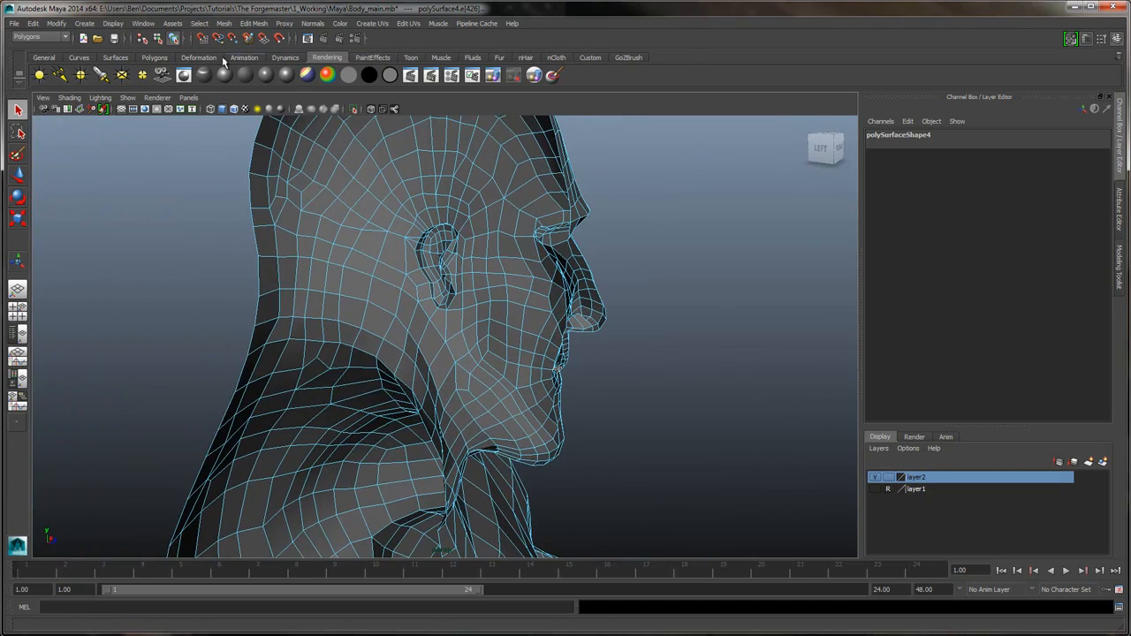
left_click(155, 57)
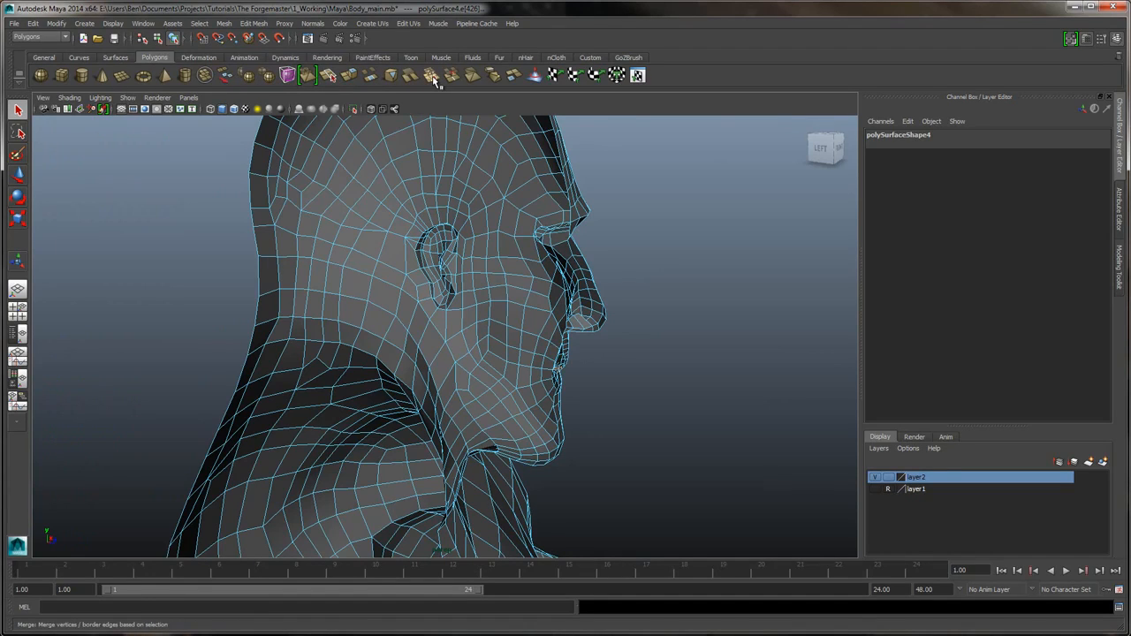
left_click(351, 78)
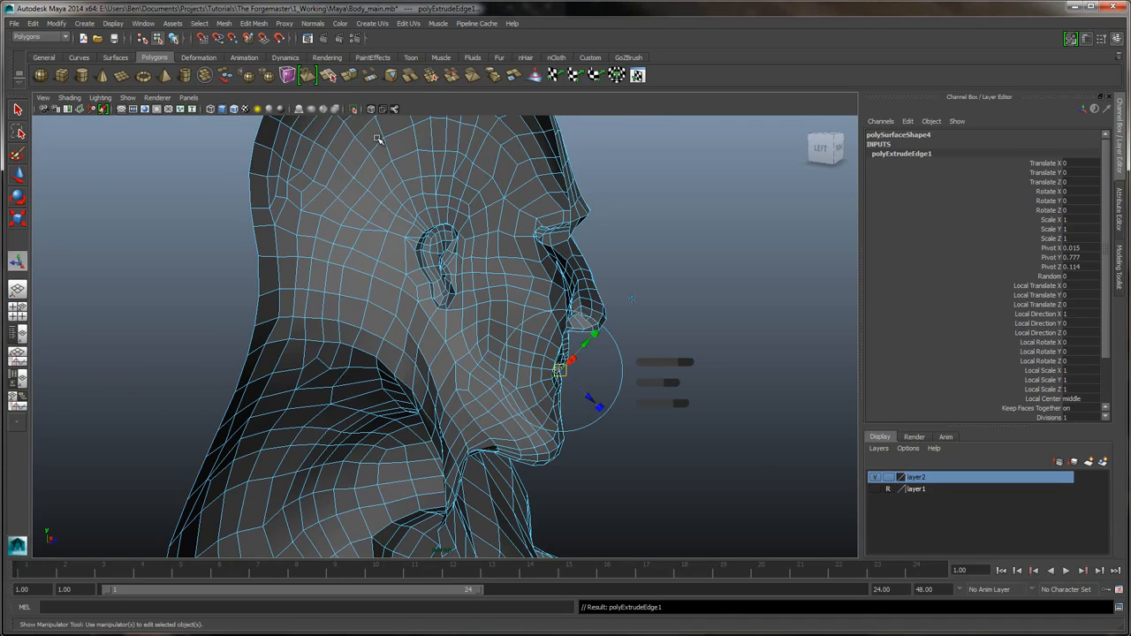
right_click_drag(737, 245, 762, 309, "alt")
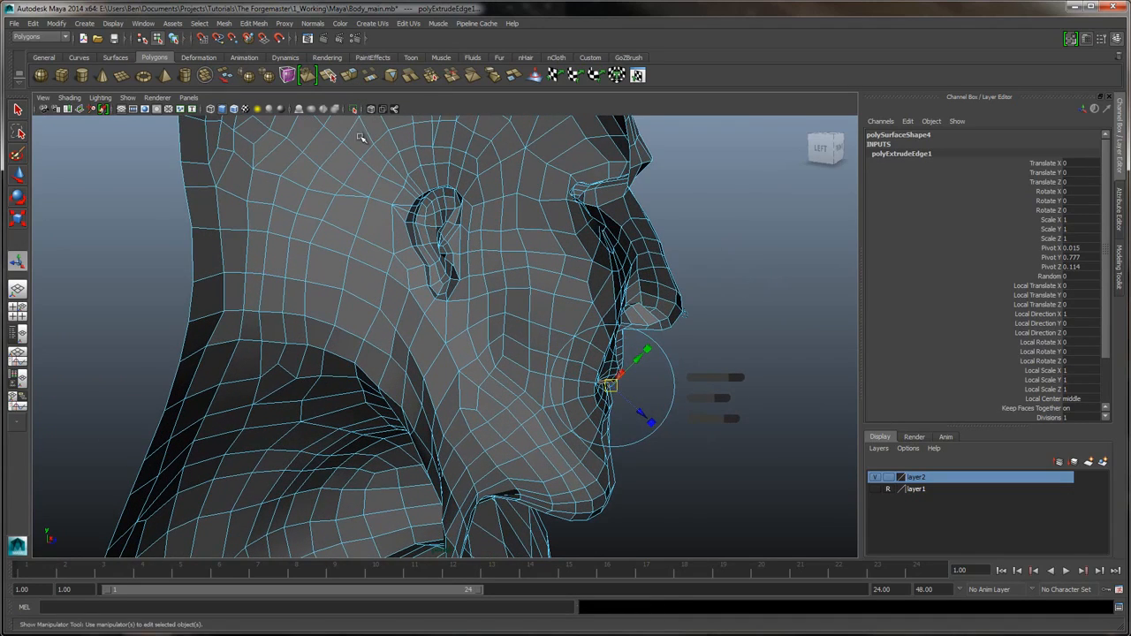
left_click_drag(725, 214, 669, 253, "alt")
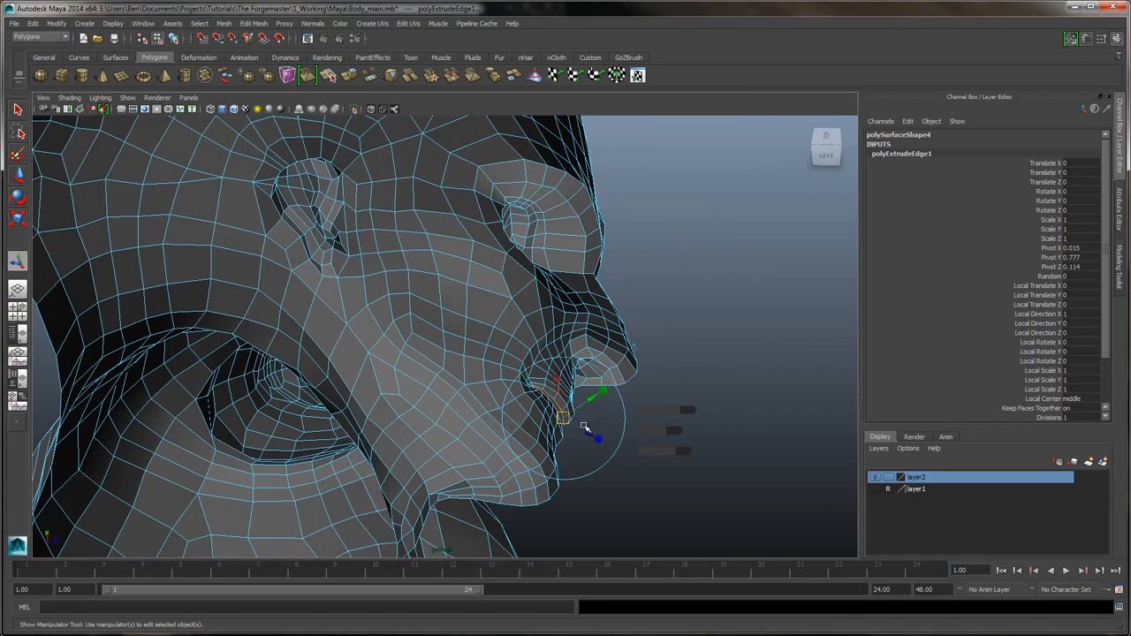
mouse_move(585, 433)
left_mouse_down()
mouse_move(550, 431)
mouse_move(569, 432)
left_mouse_up()
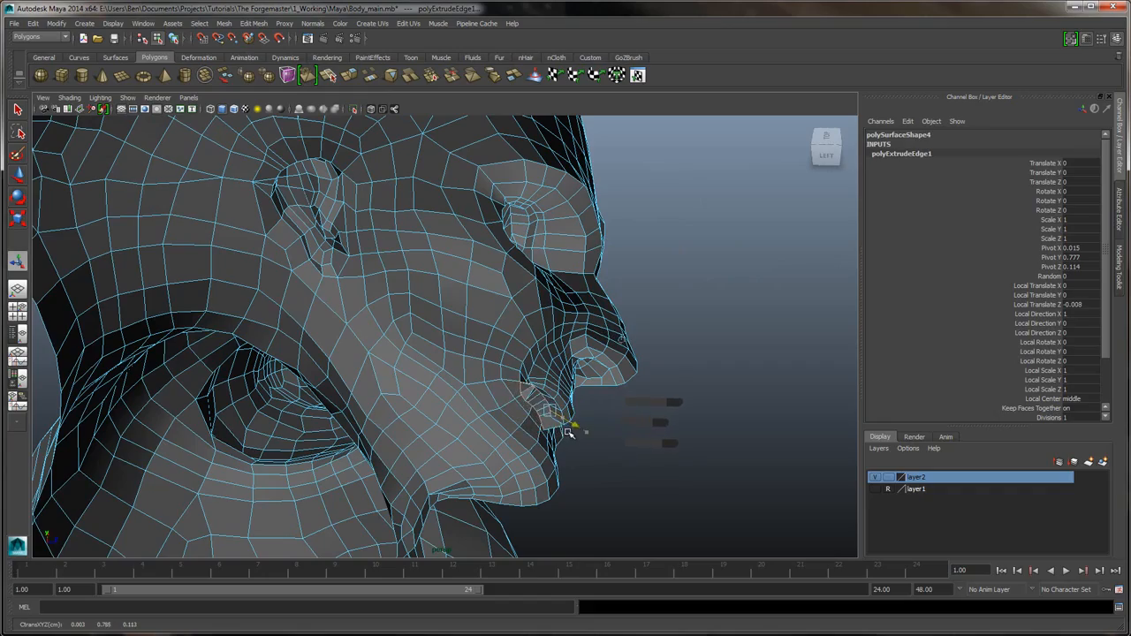
mouse_move(684, 325)
left_mouse_down("alt")
mouse_move(720, 326)
mouse_move(719, 302)
mouse_move(725, 320)
mouse_move(663, 321)
mouse_move(702, 313)
left_mouse_up("alt")
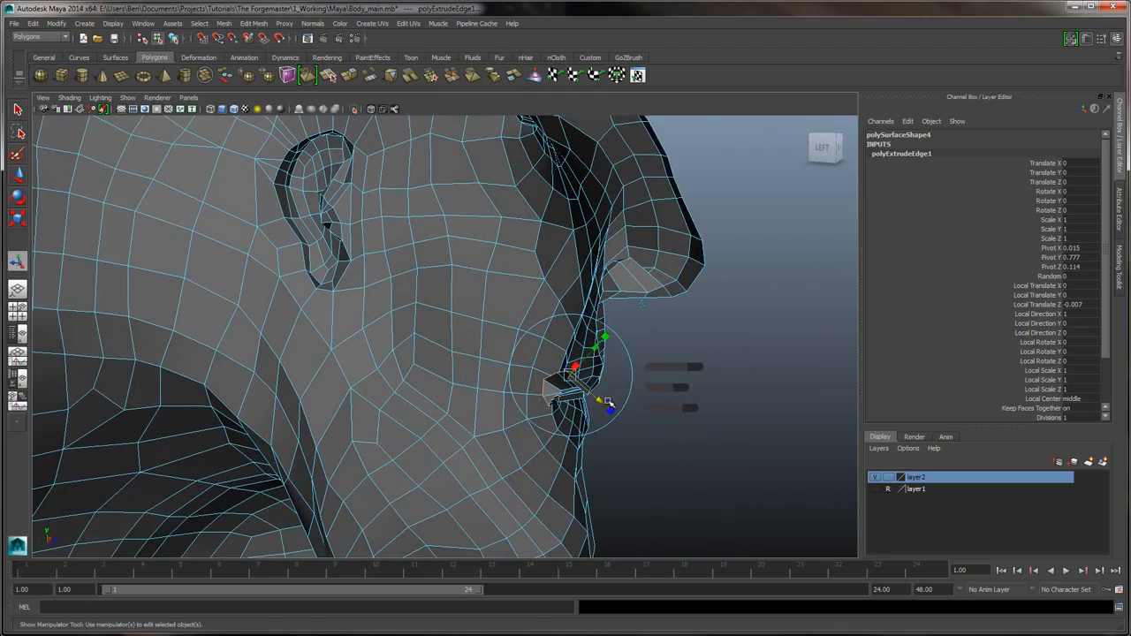
mouse_move(604, 403)
left_mouse_down()
mouse_move(563, 379)
mouse_move(590, 397)
left_mouse_up()
left_click_drag(634, 311, 652, 329, "alt")
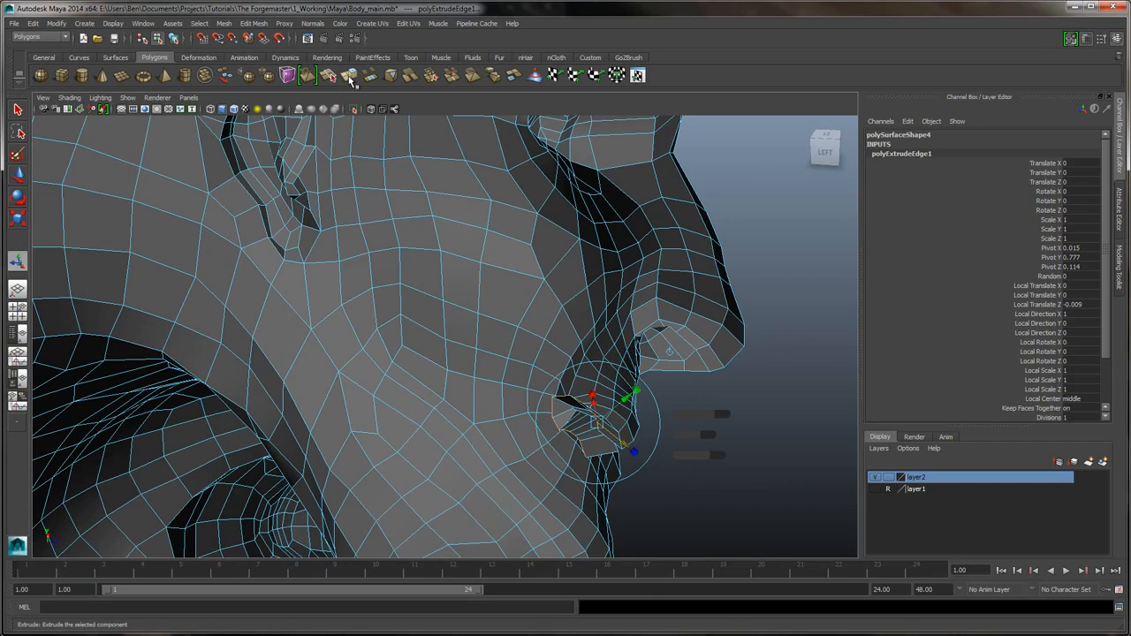
- Extrude the inner mouth edges three more times towards the throat, offsetting the last extrusion about -0.015 in local Y and 0.01 in local Z
left_click(350, 77)
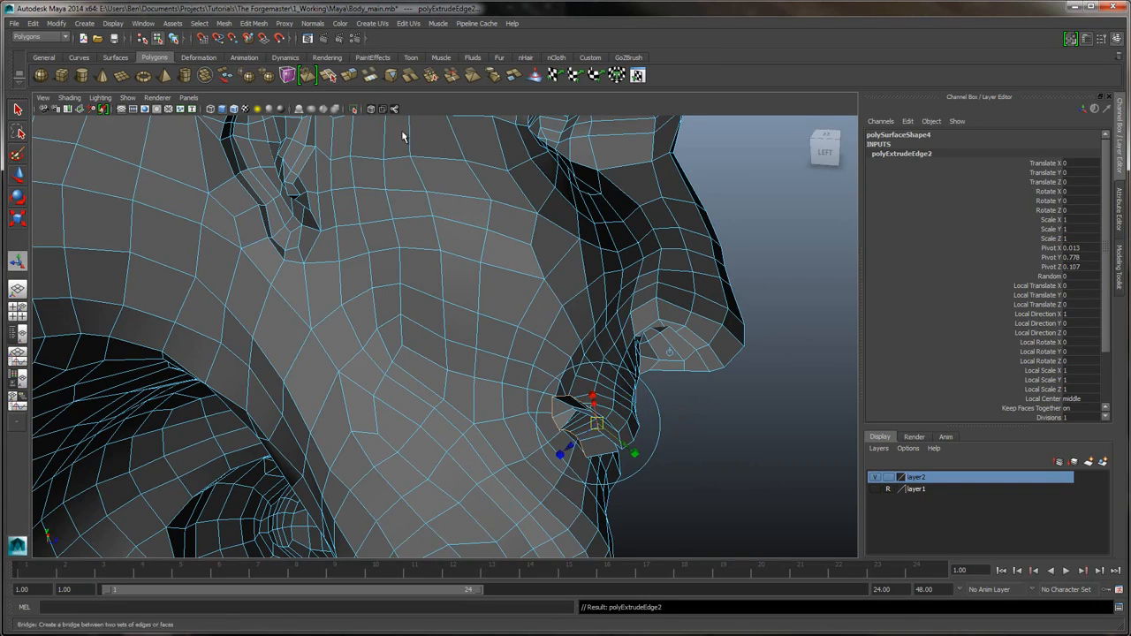
left_click_drag(624, 449, 557, 405)
left_click(352, 76)
left_click_drag(420, 289, 435, 265, "alt")
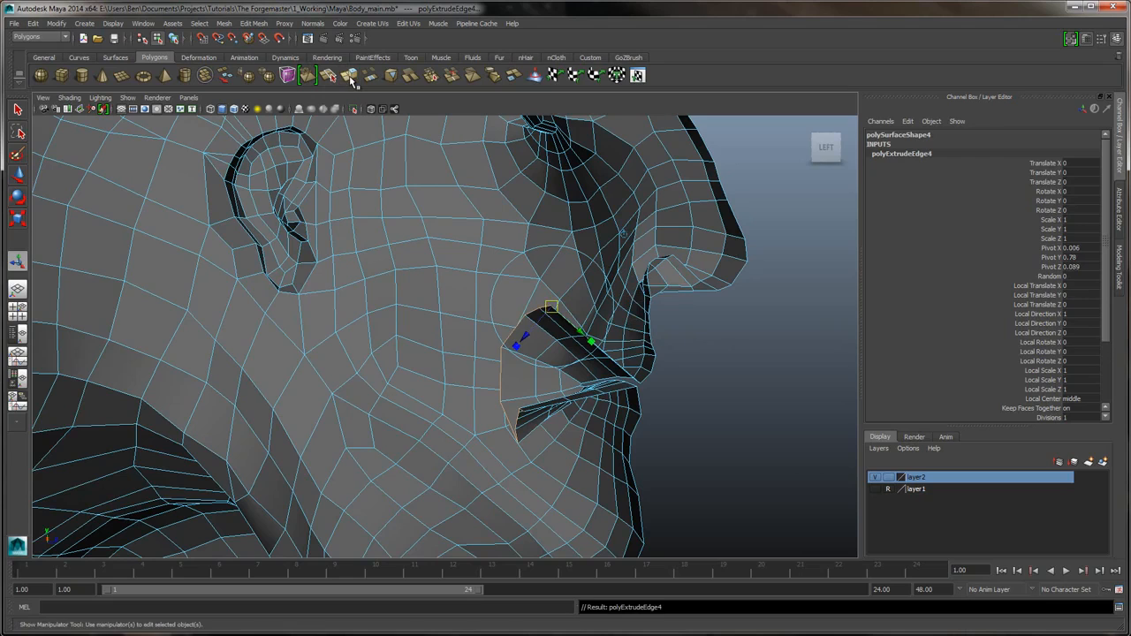
left_click(350, 78)
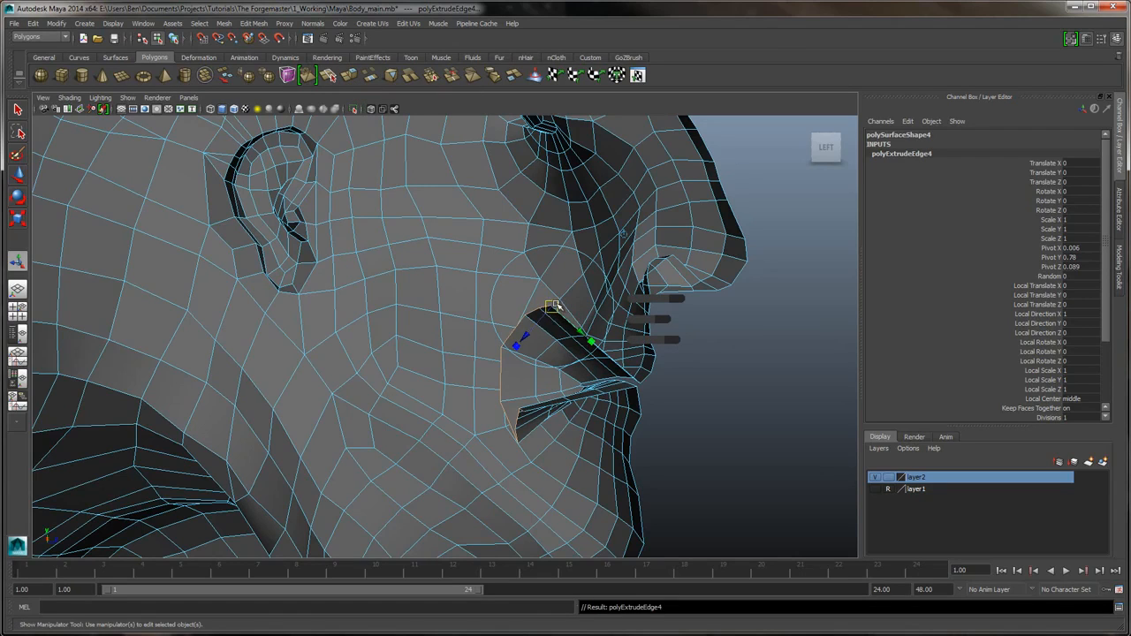
left_click_drag(553, 306, 462, 263)
- Switch to vertex selection and move the lower rear vertices of the mouth cavity outward towards the cheek
middle_click_drag(463, 263, 521, 275, "alt")
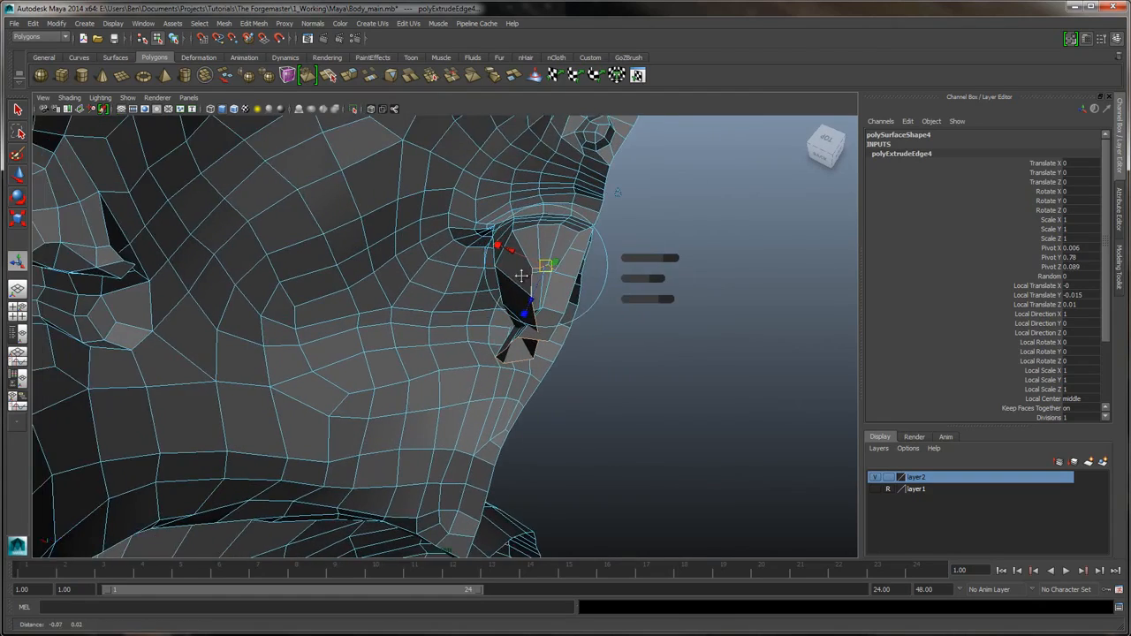
right_click_drag(519, 280, 528, 290, "alt")
right_click(509, 293)
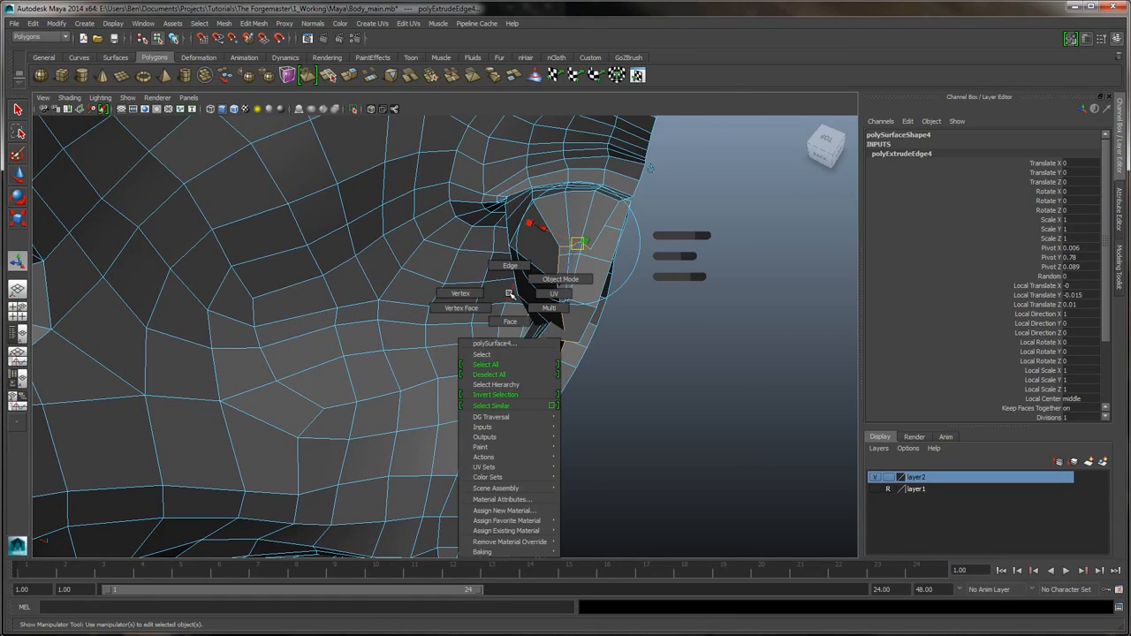
left_click(471, 293)
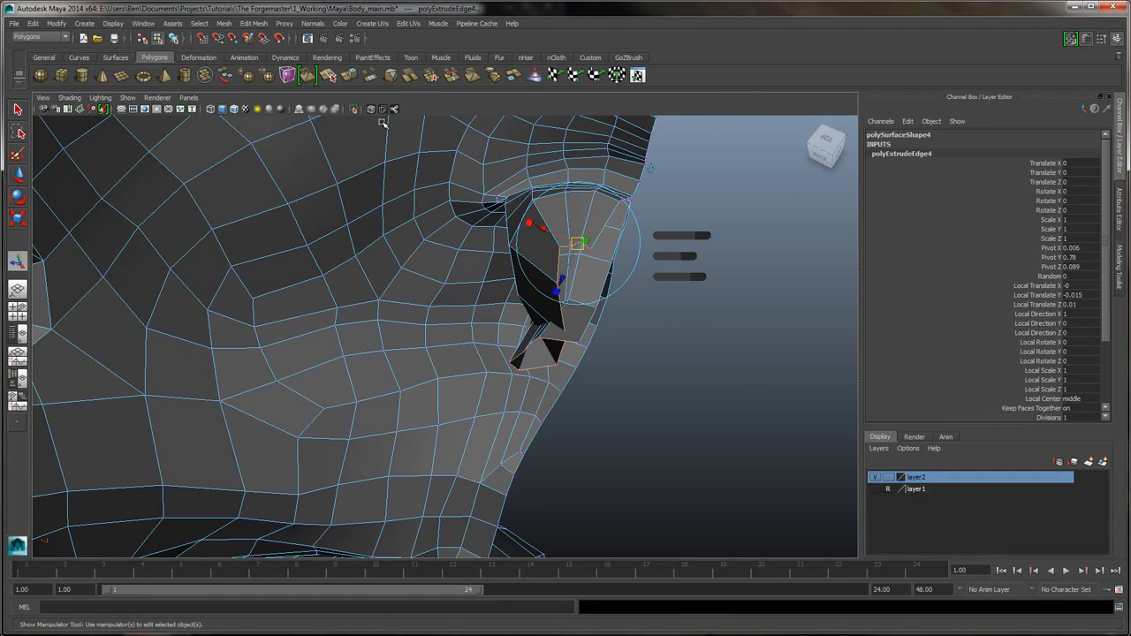
left_click(559, 249)
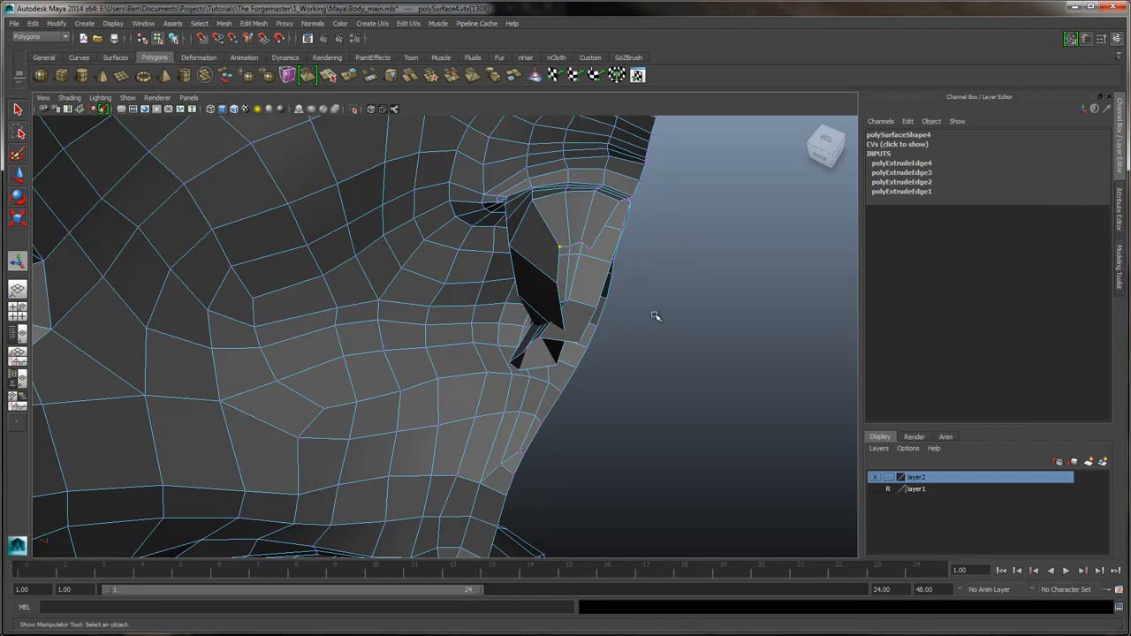
left_click_drag(654, 313, 647, 267, "alt")
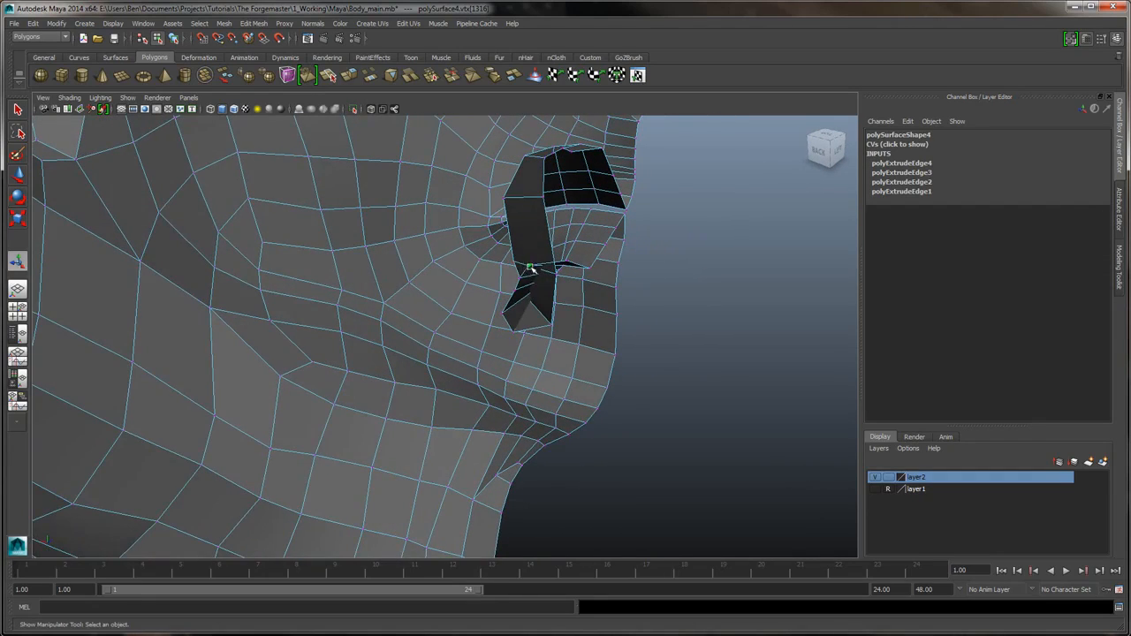
key("w")
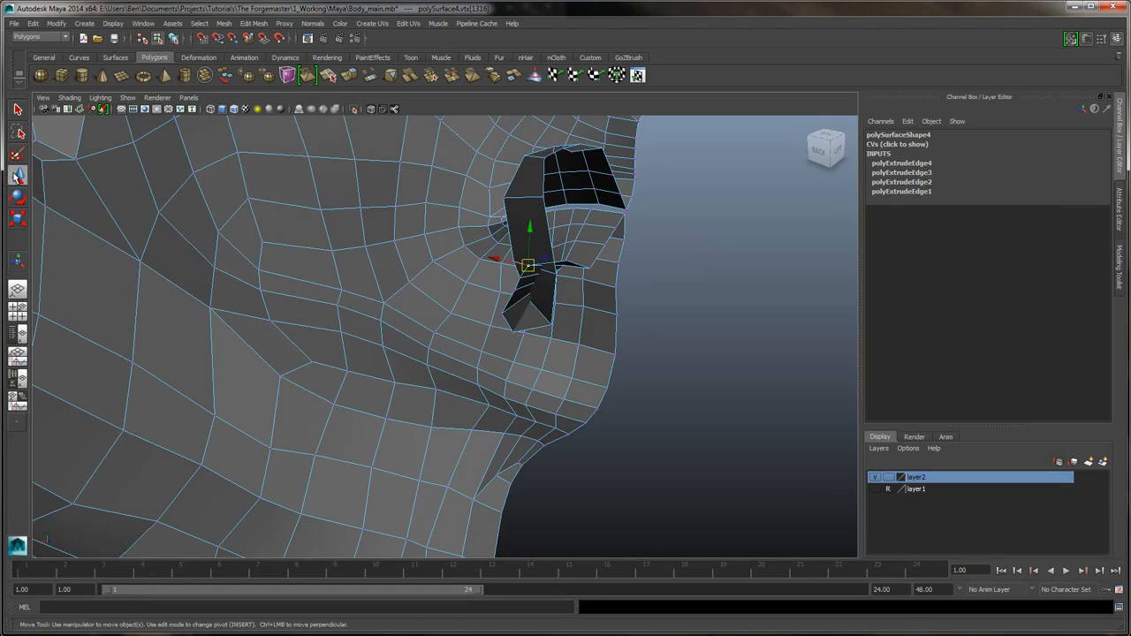
left_click_drag(387, 229, 434, 258, "alt")
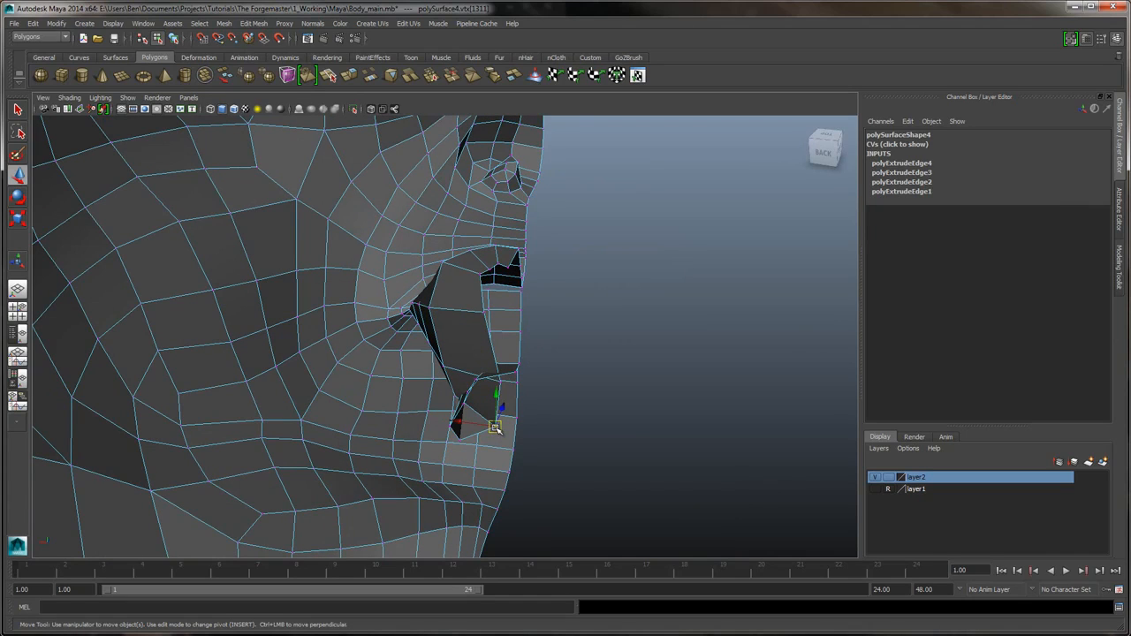
left_click_drag(495, 428, 387, 411)
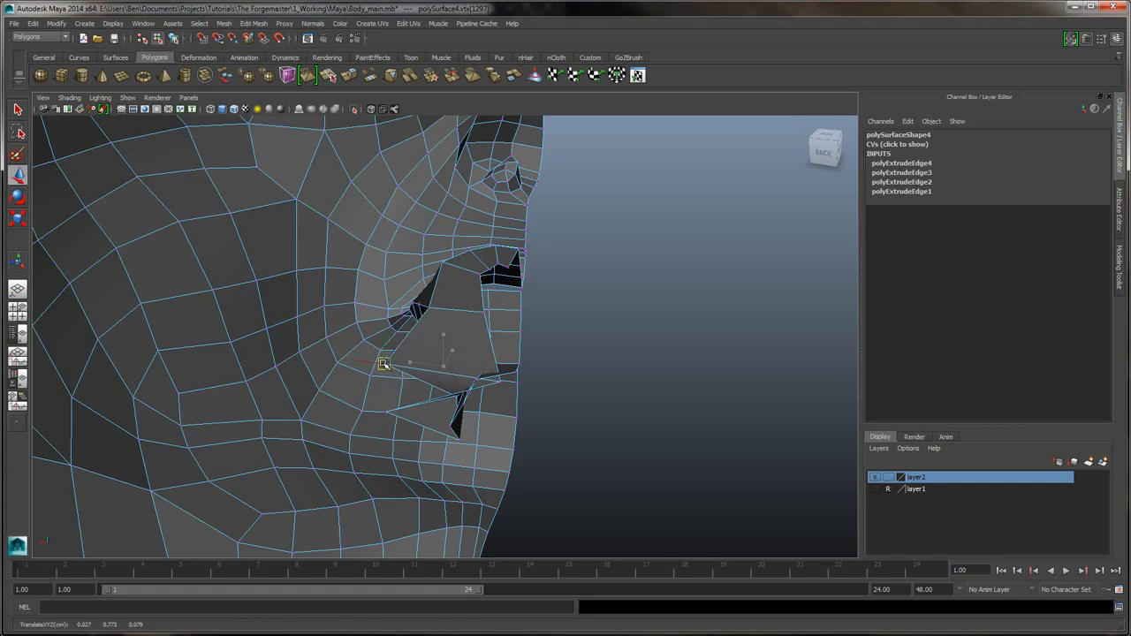
- Pull the vertices behind the mouth corner outward and down to widen the side of the mouth cavity
mouse_move(398, 358)
left_mouse_down("alt")
mouse_move(453, 319)
mouse_move(442, 316)
mouse_move(467, 321)
mouse_move(440, 350)
mouse_move(406, 345)
mouse_move(437, 321)
mouse_move(412, 323)
mouse_move(442, 338)
mouse_move(407, 318)
mouse_move(436, 286)
mouse_move(427, 318)
mouse_move(452, 324)
mouse_move(461, 359)
mouse_move(576, 361)
mouse_move(578, 376)
mouse_move(425, 337)
mouse_move(393, 345)
mouse_move(385, 369)
left_mouse_up("alt")
left_click(411, 354)
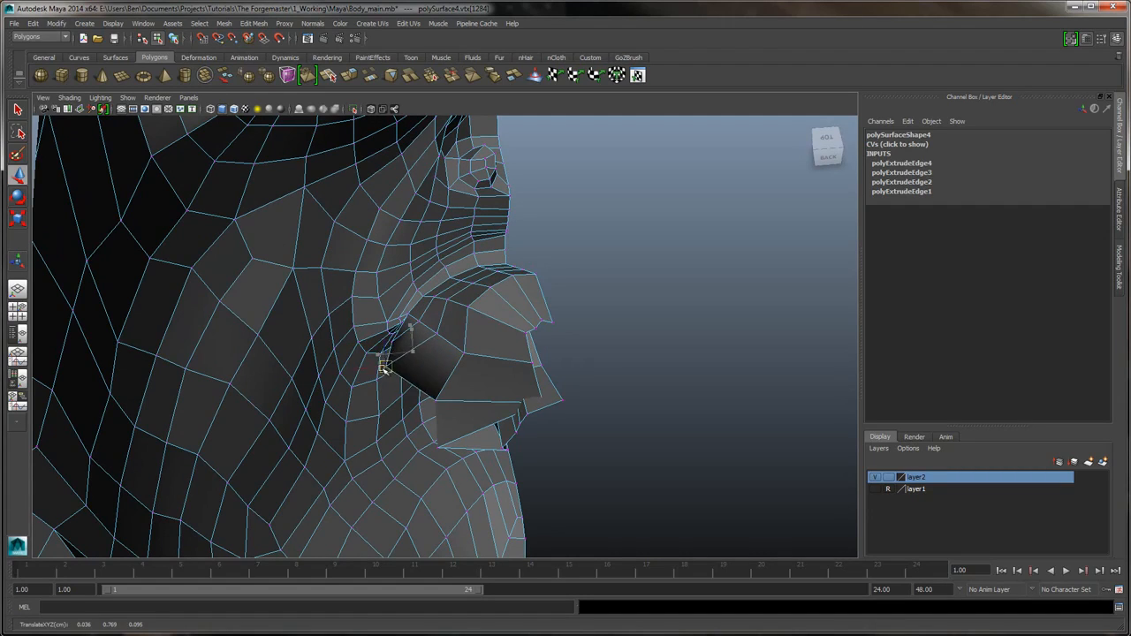
left_click(435, 403)
left_click_drag(434, 402, 336, 430)
left_click(539, 389)
left_click(537, 386)
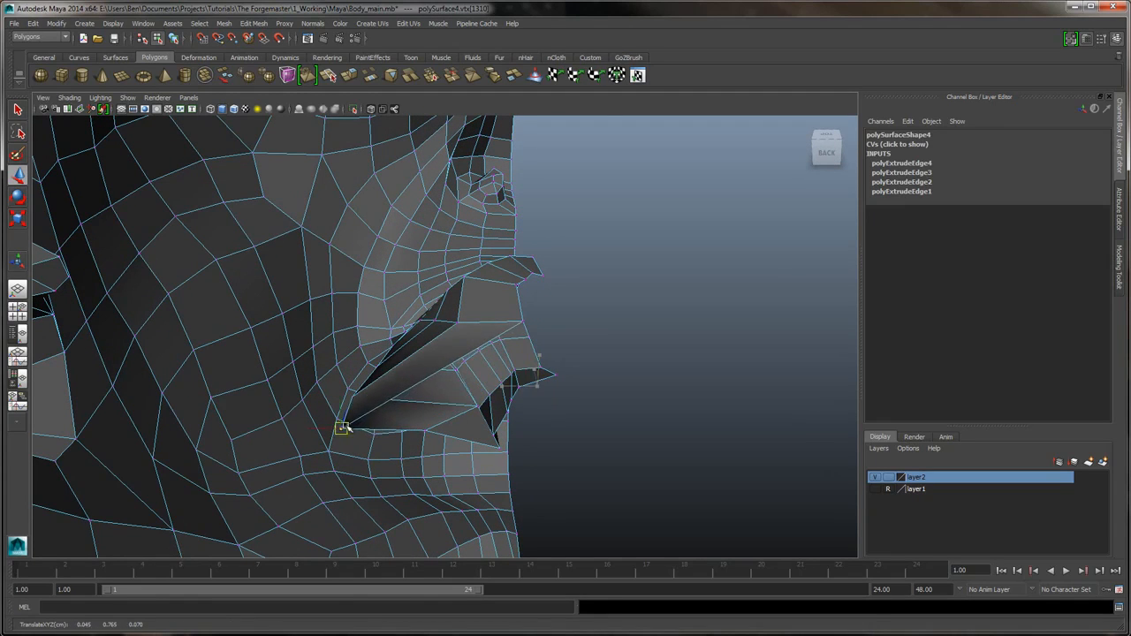
- Reposition the vertices along the mouth cavity's side and rear border to even out their spacing and round the pocket
left_click_drag(429, 363, 449, 309, "alt")
left_click(421, 312)
left_click(439, 339)
left_click_drag(340, 403, 337, 397)
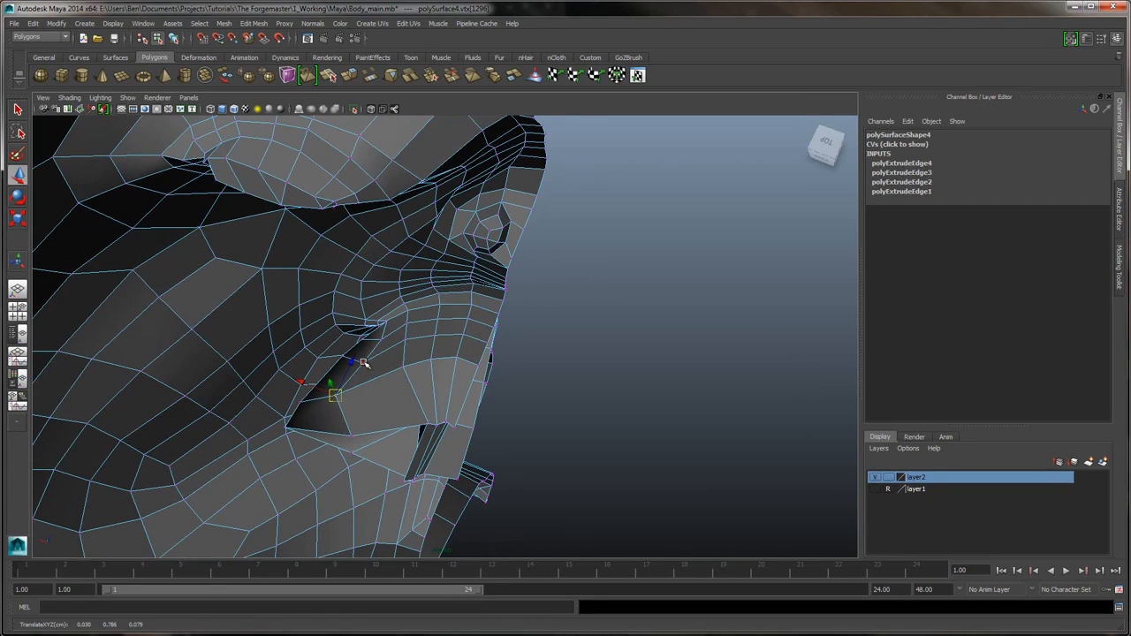
left_click(364, 356)
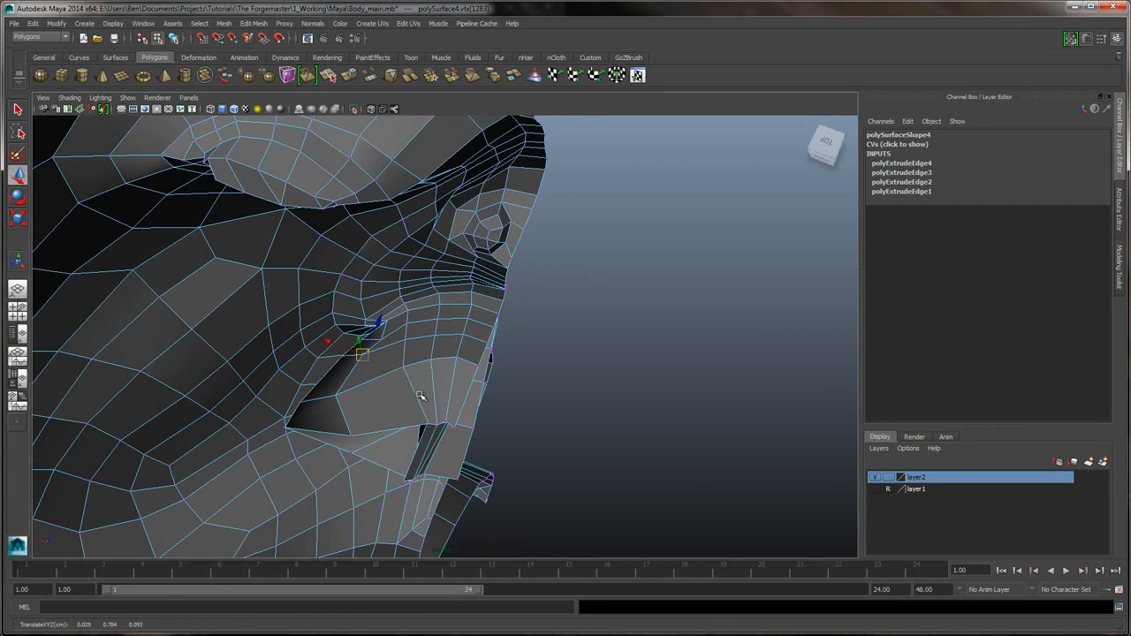
left_click(428, 425)
left_click(361, 454)
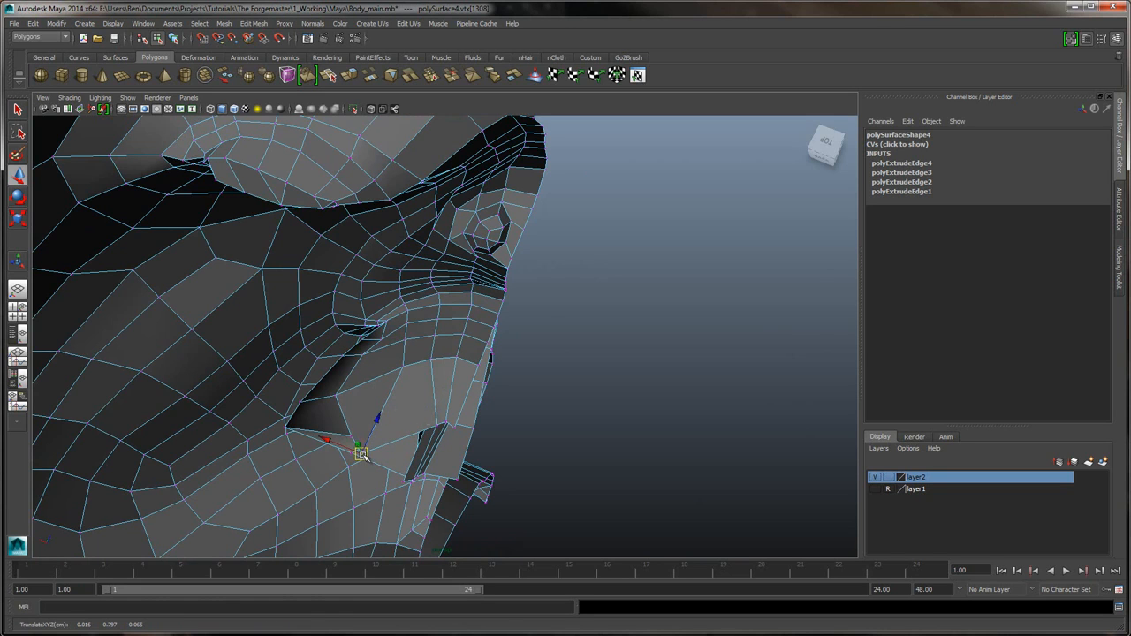
left_click(315, 430)
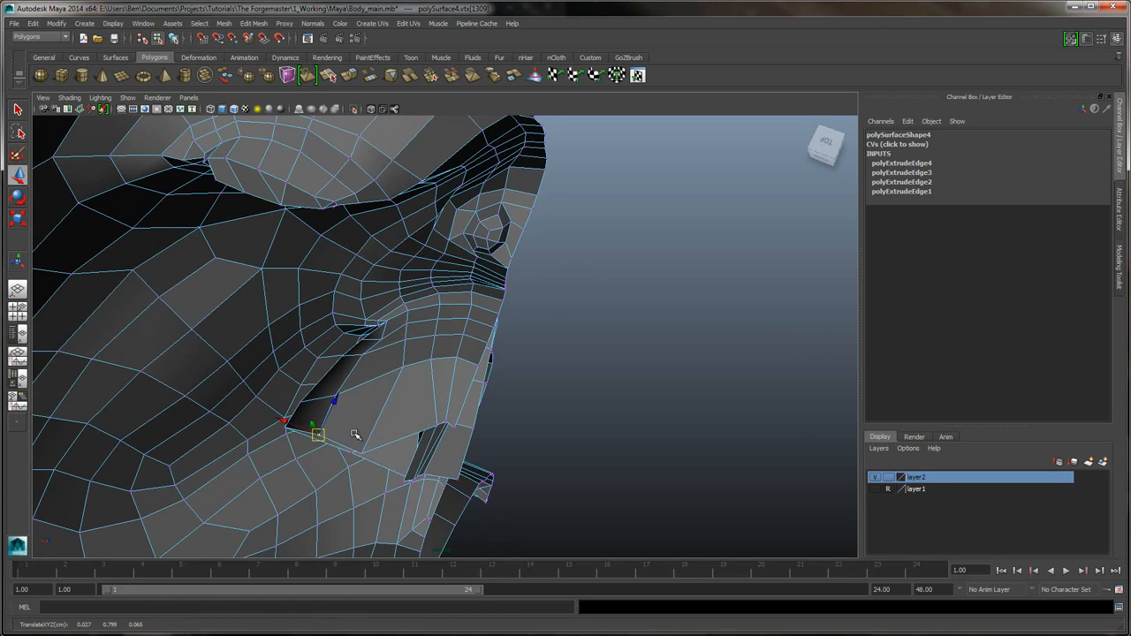
- Reposition the vertices along the upper rear border of the mouth cavity to even out the edge towards the centre line
left_click_drag(353, 433, 441, 287, "alt")
left_click(445, 343)
left_click(411, 335)
left_click(440, 310)
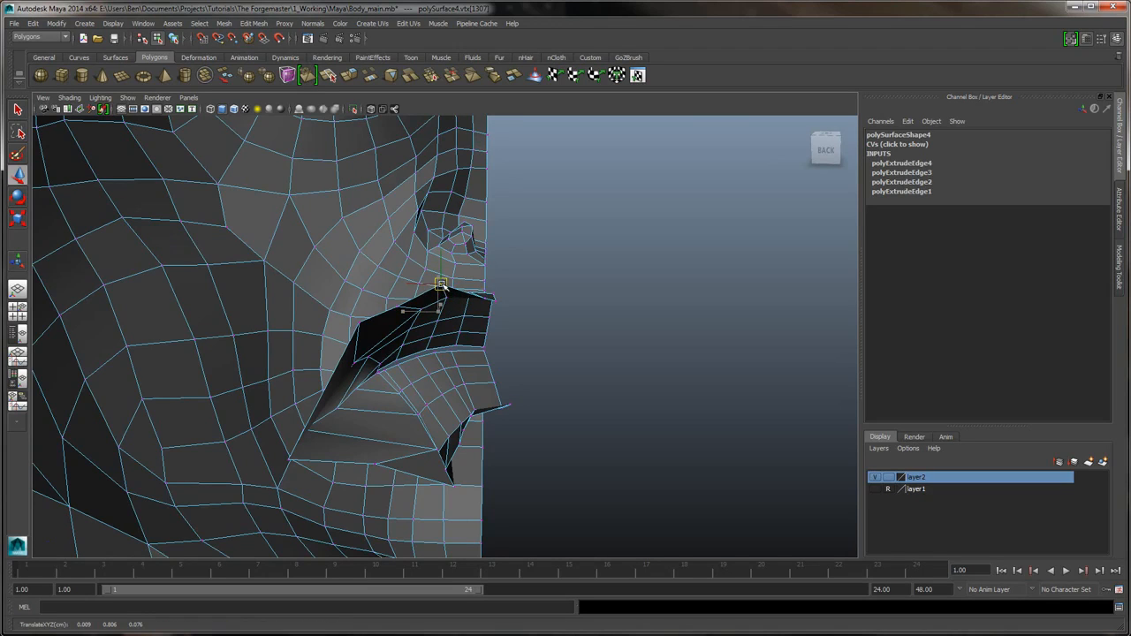
left_click(487, 300)
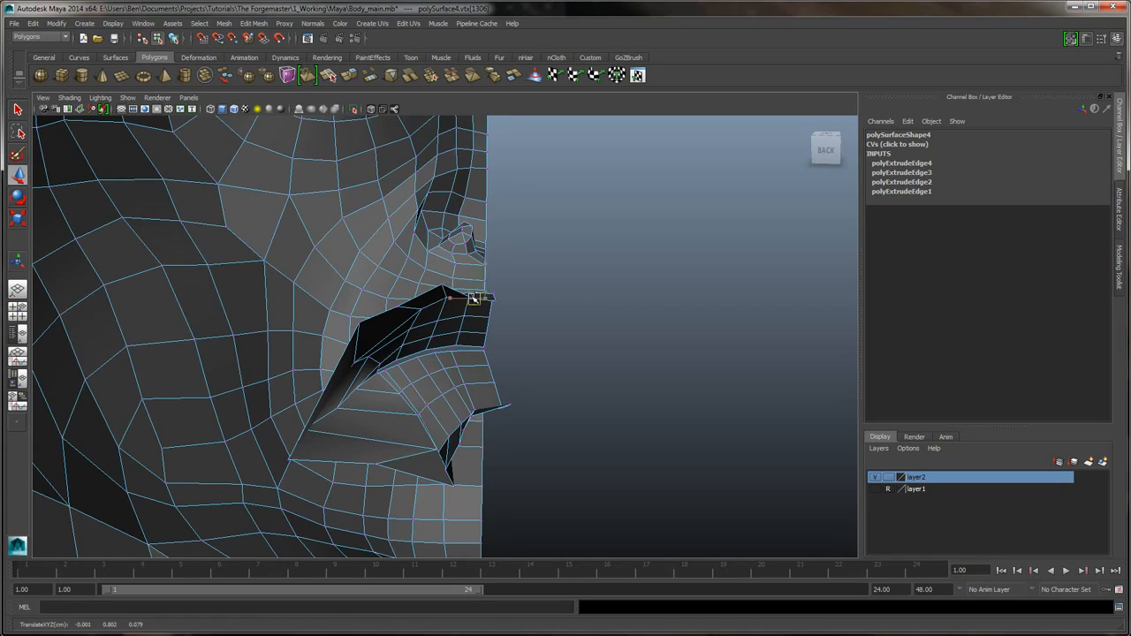
left_click_drag(487, 300, 437, 270)
left_click(496, 303)
left_click(490, 301)
scroll(565, 294, "up", 5)
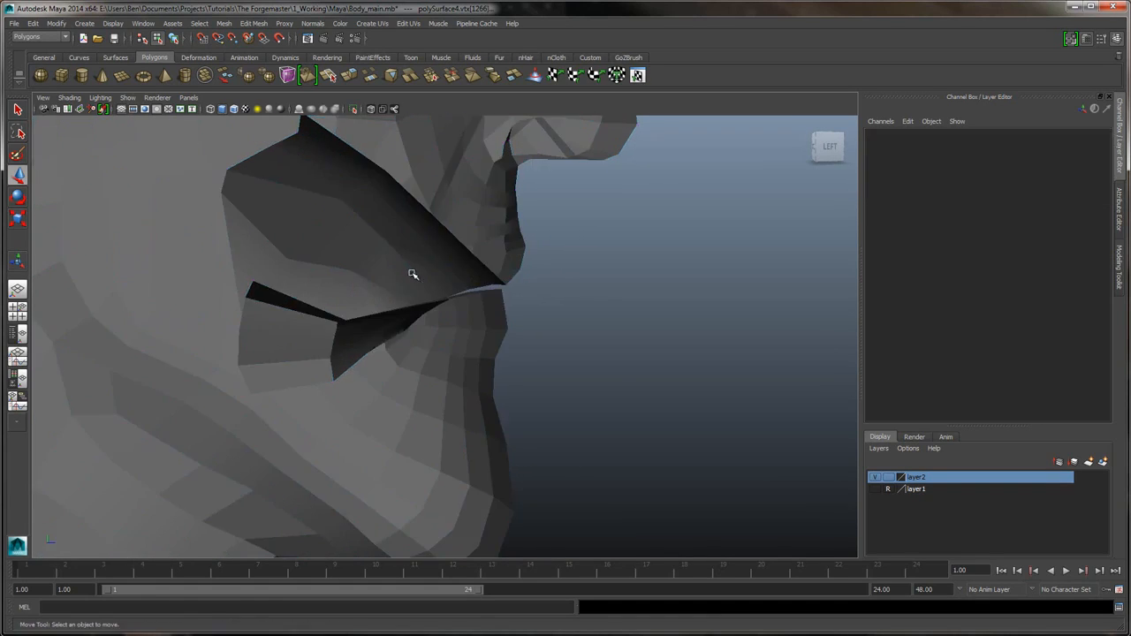
- Select the row of vertices just behind the upper lip and move it down towards the inner lip edge
key("F8")
key("ctrl+z")
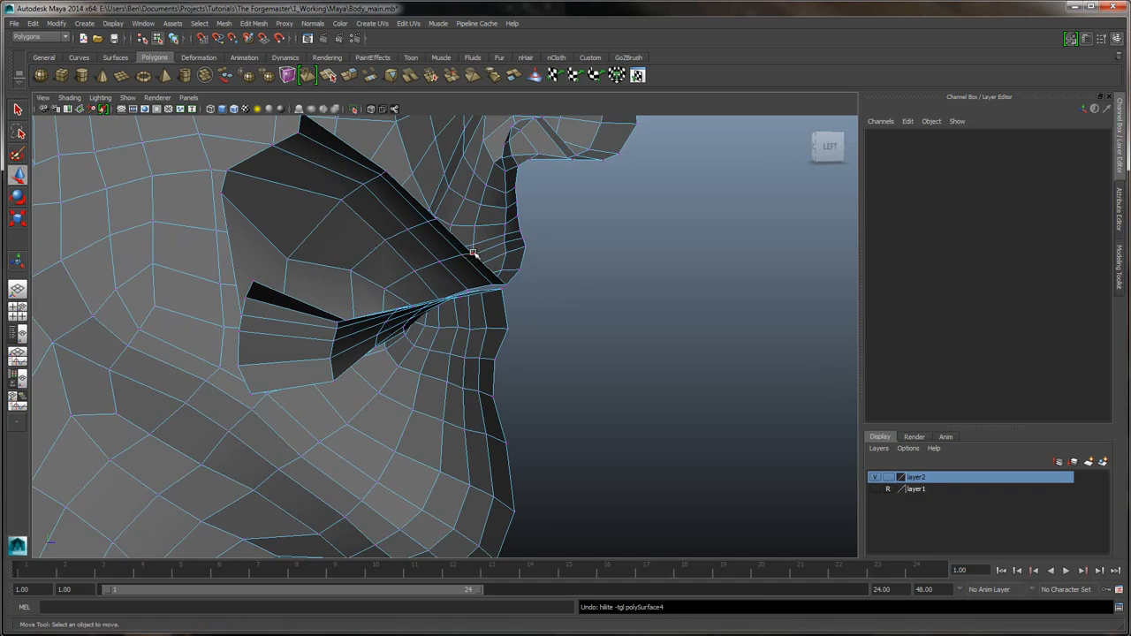
left_click(471, 255)
left_click_drag(545, 283, 549, 237, "alt")
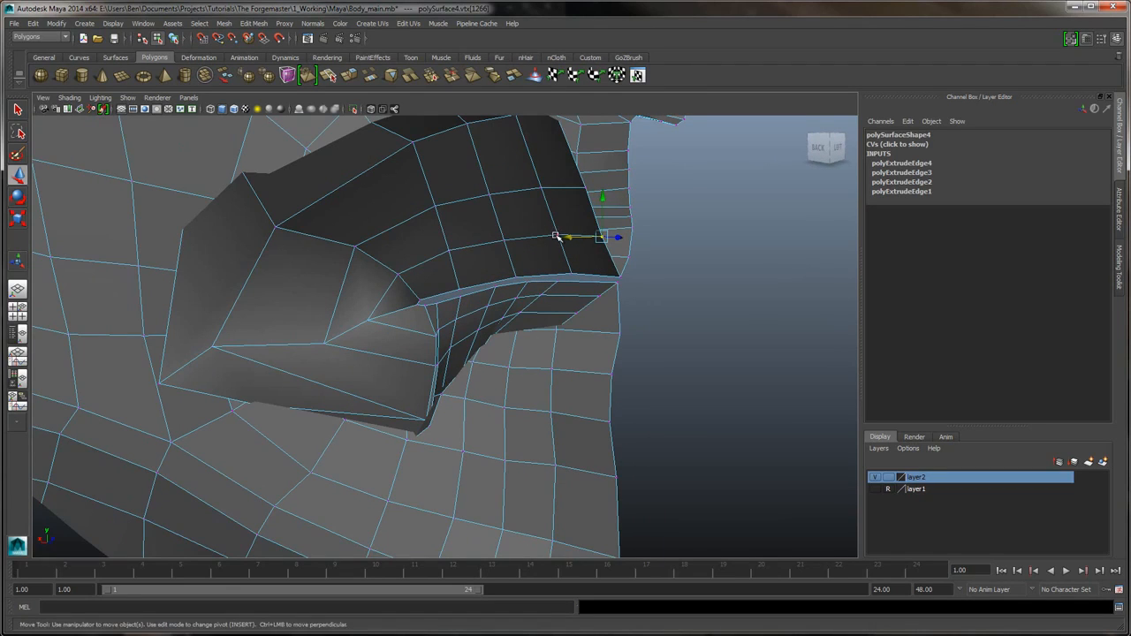
left_click(558, 236, "shift")
left_click(503, 241, "shift")
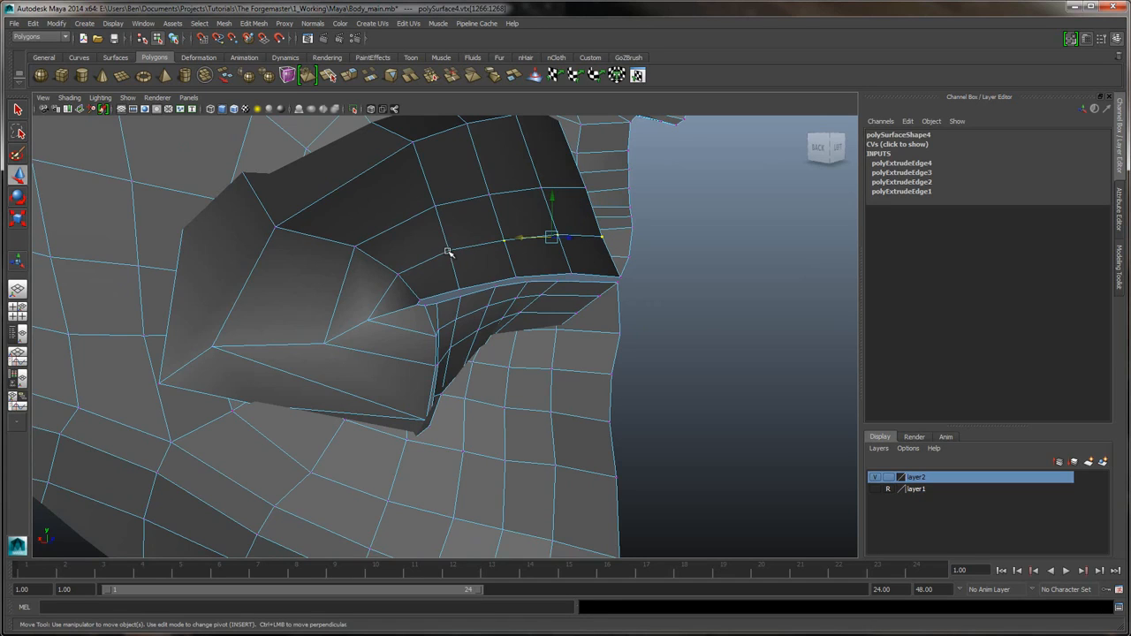
left_click(448, 252, "shift")
left_click_drag(454, 253, 520, 263, "alt")
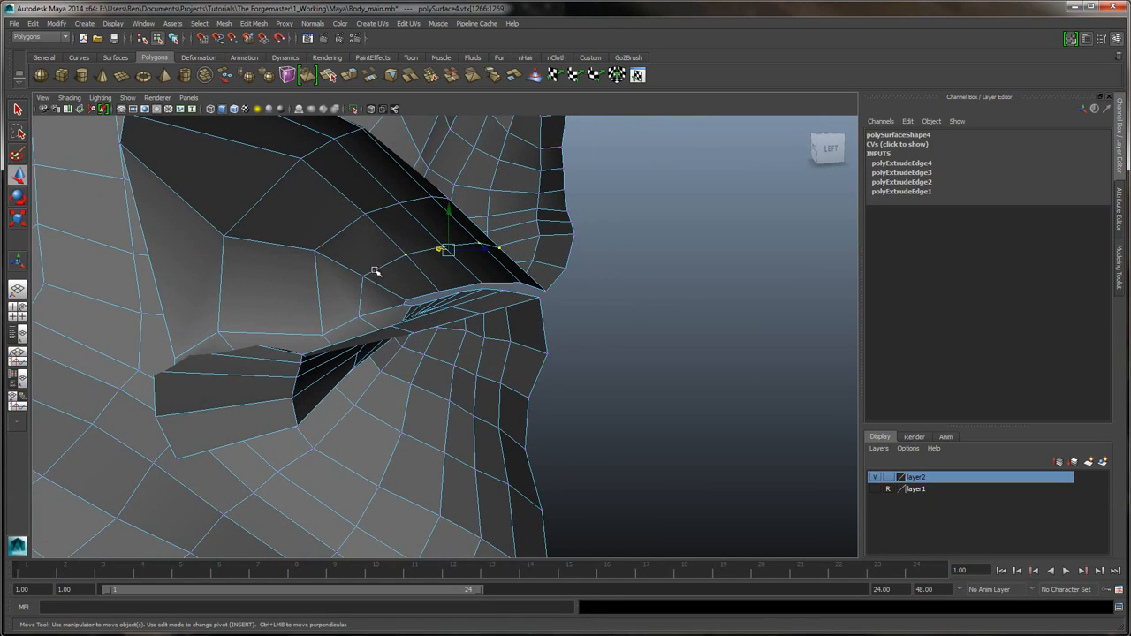
left_click_drag(433, 260, 428, 262)
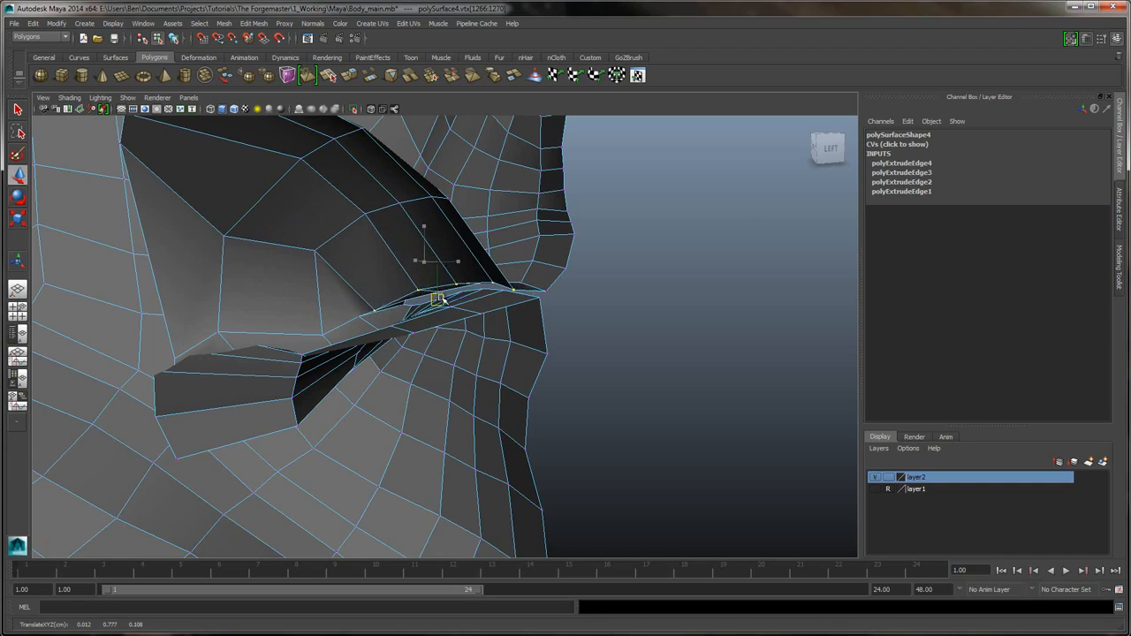
left_click_drag(504, 275, 452, 298, "alt")
- Adjust the vertices at the inner mouth corner, spacing them evenly along the inner lip edge
left_click(362, 320)
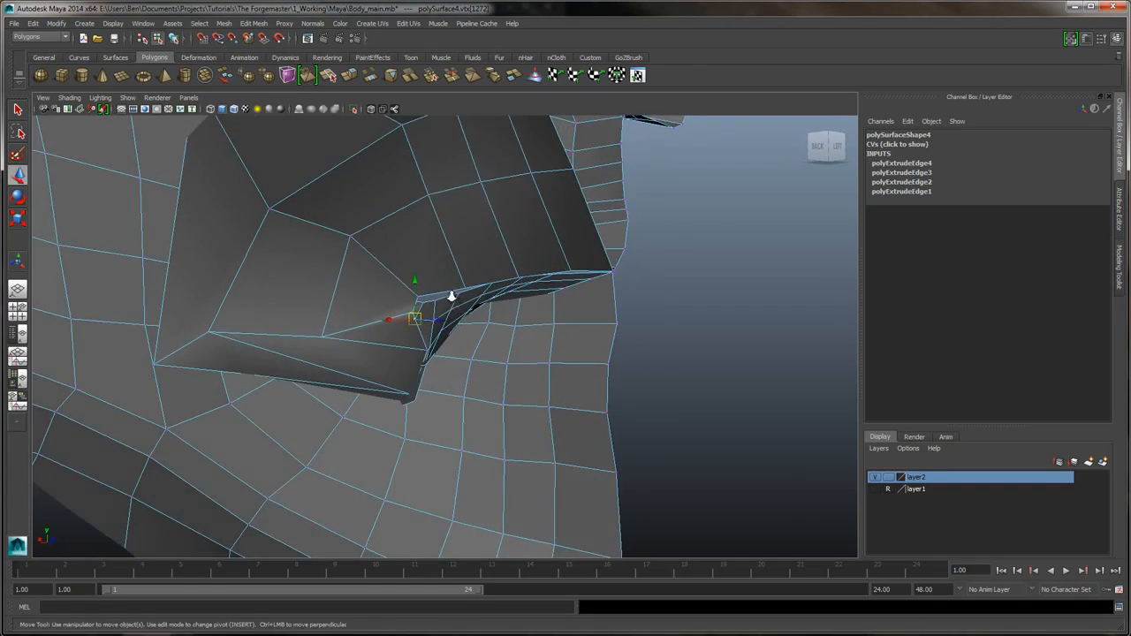
right_click_drag(452, 298, 447, 297, "alt")
left_click_drag(447, 298, 427, 333, "alt")
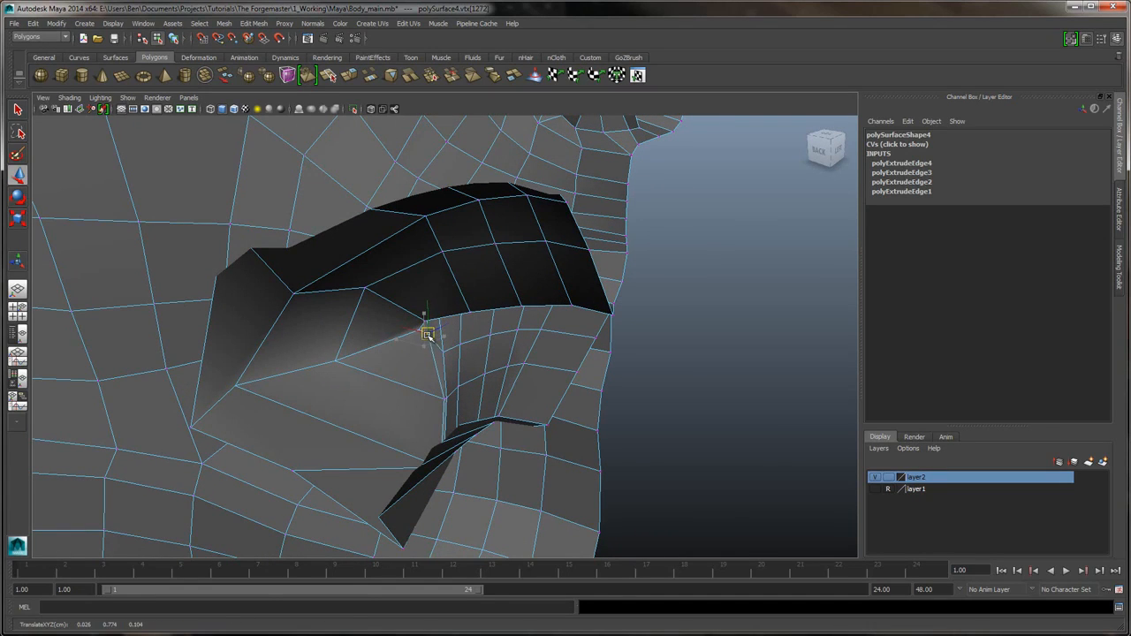
left_click(443, 346)
left_click_drag(445, 335, 492, 350, "alt")
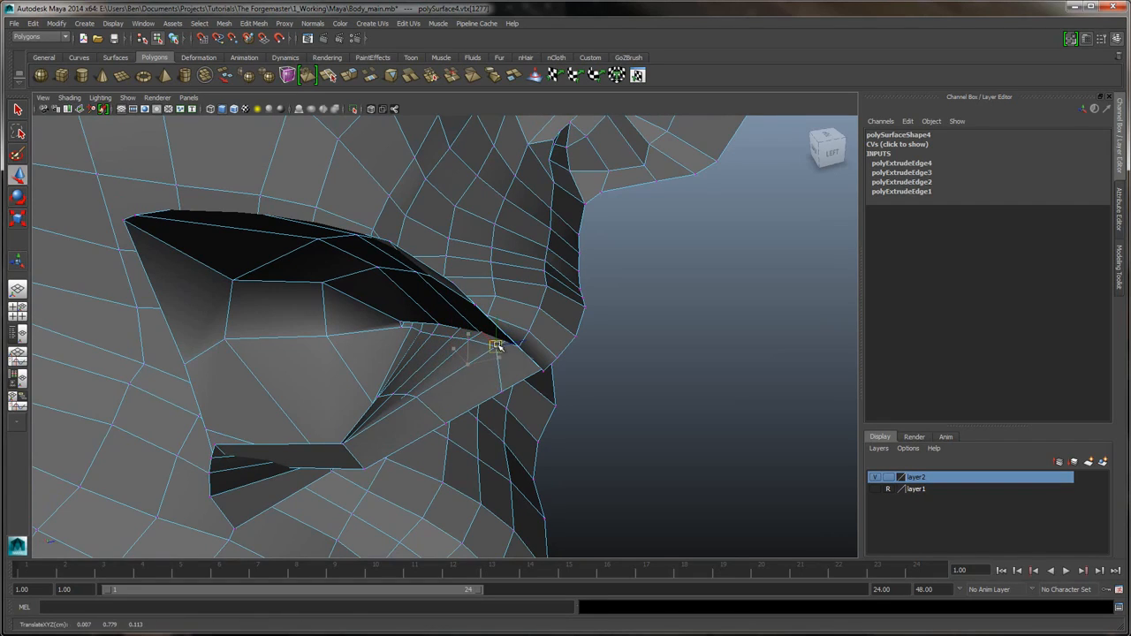
- Move the inner lip vertices near the centre line to align the lip row inside the mouth
left_click(504, 390)
left_click_drag(504, 389, 437, 311)
middle_click_drag(436, 310, 484, 336, "alt")
mouse_move(485, 336)
left_mouse_down("alt")
mouse_move(498, 344)
mouse_move(480, 348)
left_mouse_up("alt")
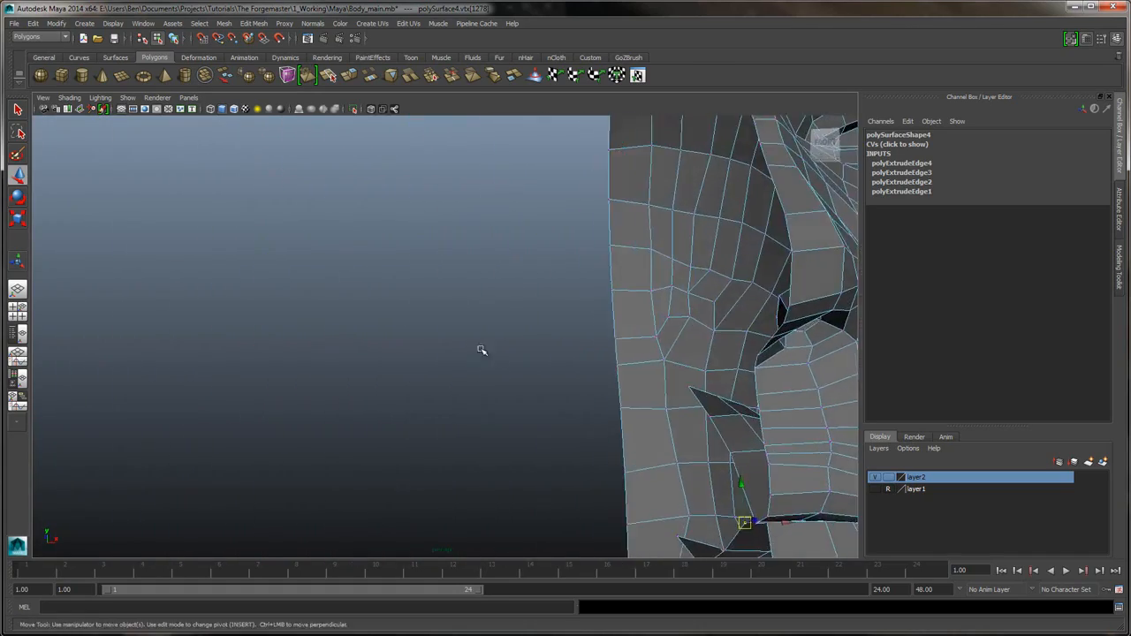
middle_click_drag(480, 348, 525, 363, "alt")
right_click_drag(525, 364, 526, 373, "alt")
left_click_drag(497, 410, 590, 425)
middle_click_drag(376, 459, 506, 383, "alt")
left_click_drag(495, 365, 528, 339, "alt")
middle_click_drag(579, 302, 459, 379, "alt")
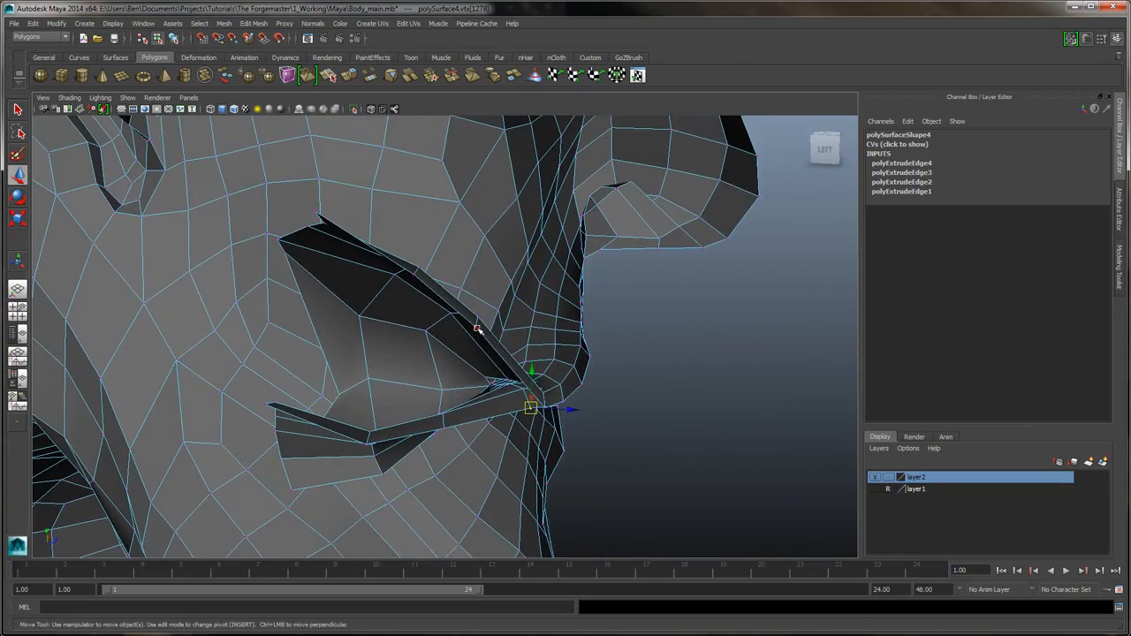
- Select the next row of vertices behind the upper lip and move it up and forward to steepen the cavity's front wall
left_click_drag(501, 306, 513, 315, "alt")
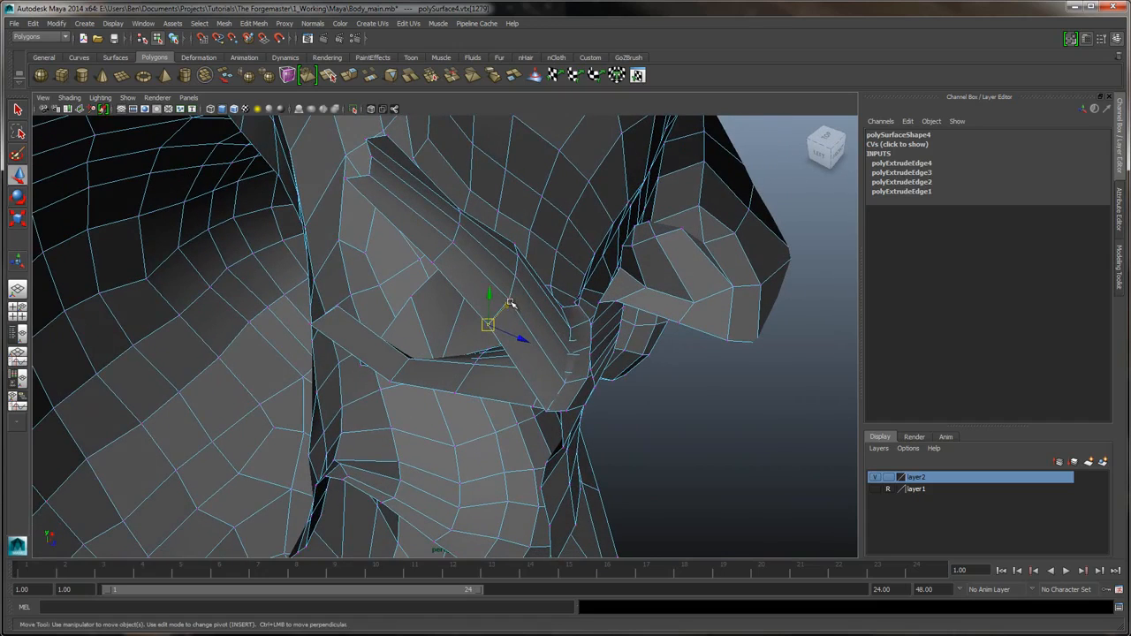
left_click(516, 275, "shift")
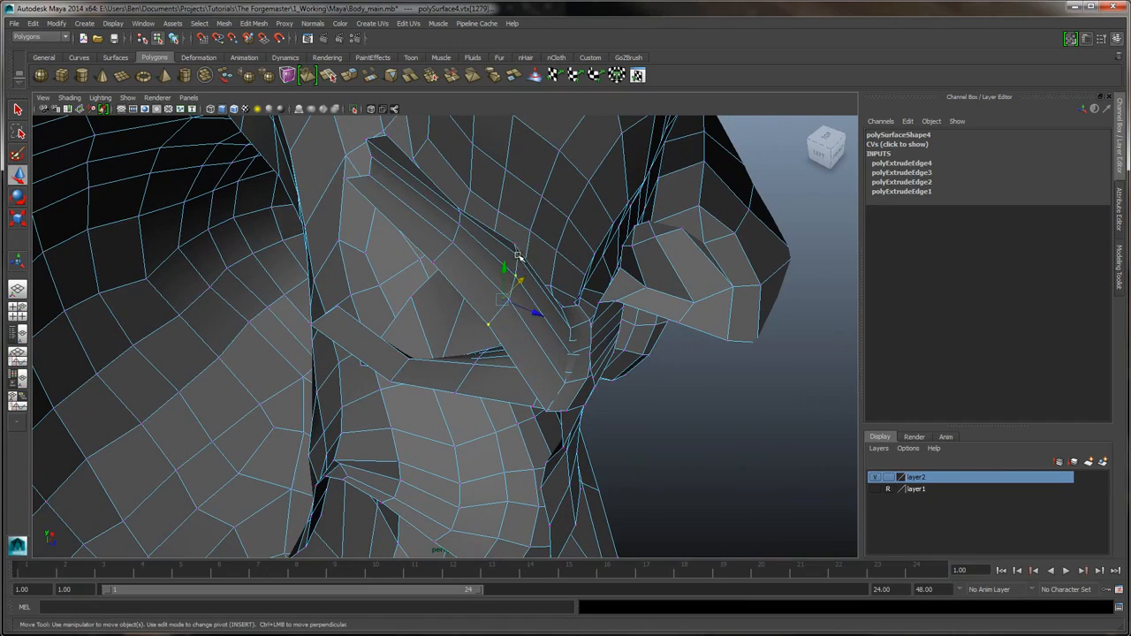
left_click(518, 257, "shift")
left_click(515, 244, "shift")
mouse_move(648, 379)
left_mouse_down("alt")
mouse_move(639, 364)
mouse_move(662, 351)
mouse_move(683, 360)
mouse_move(687, 383)
mouse_move(670, 372)
left_mouse_up("alt")
left_click_drag(415, 303, 482, 354)
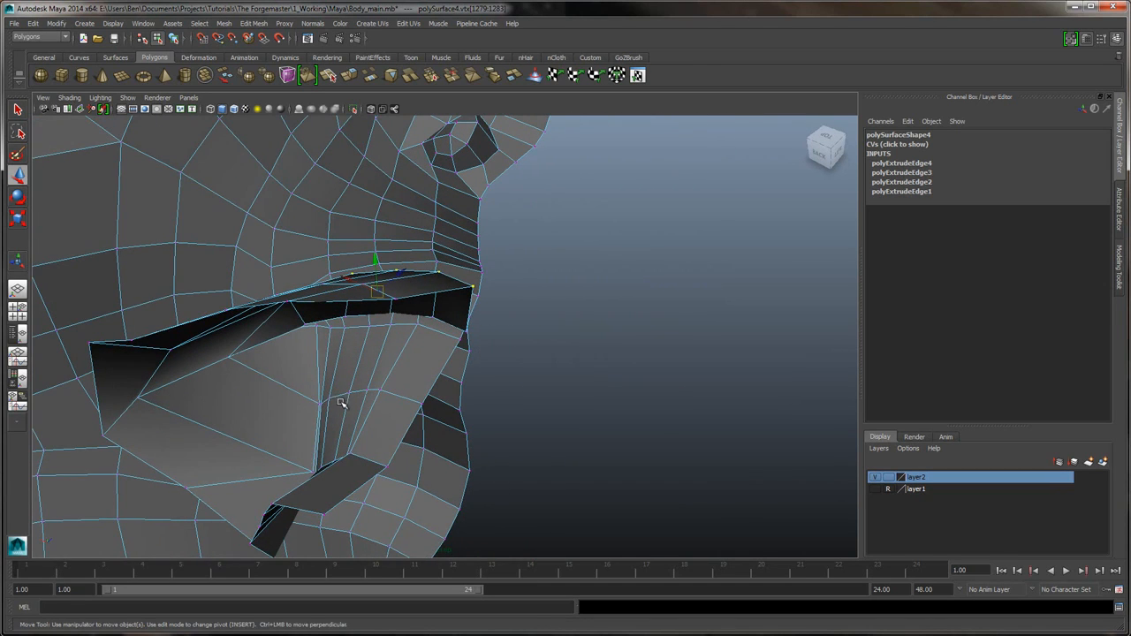
left_click(319, 405)
left_click_drag(331, 403, 361, 412)
left_click(367, 390, "shift")
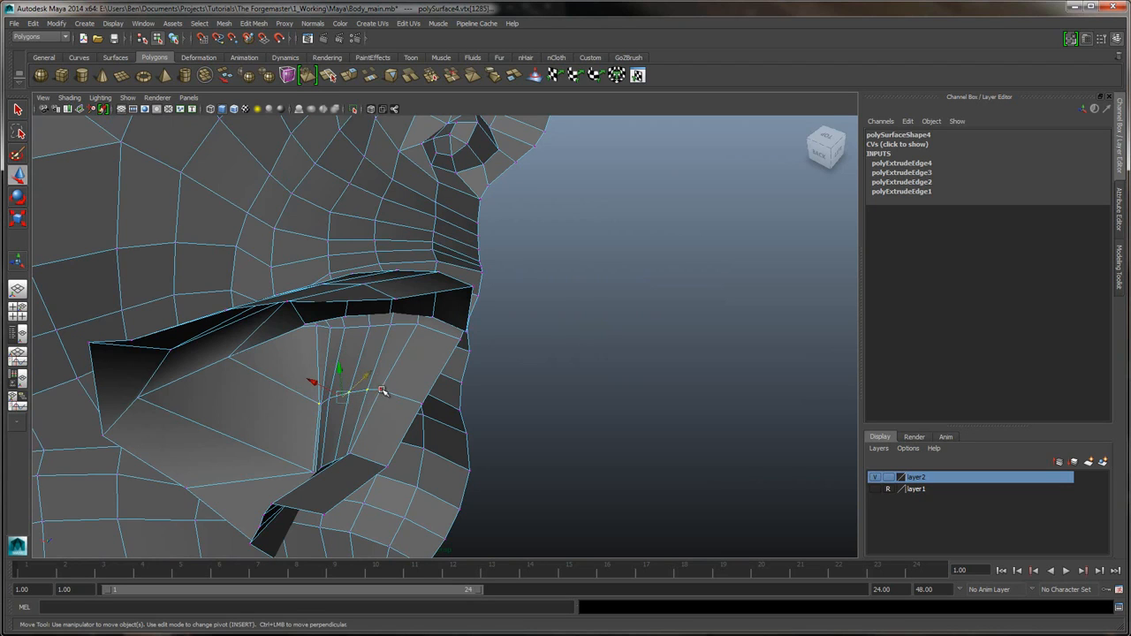
left_click(352, 400)
left_click(336, 417)
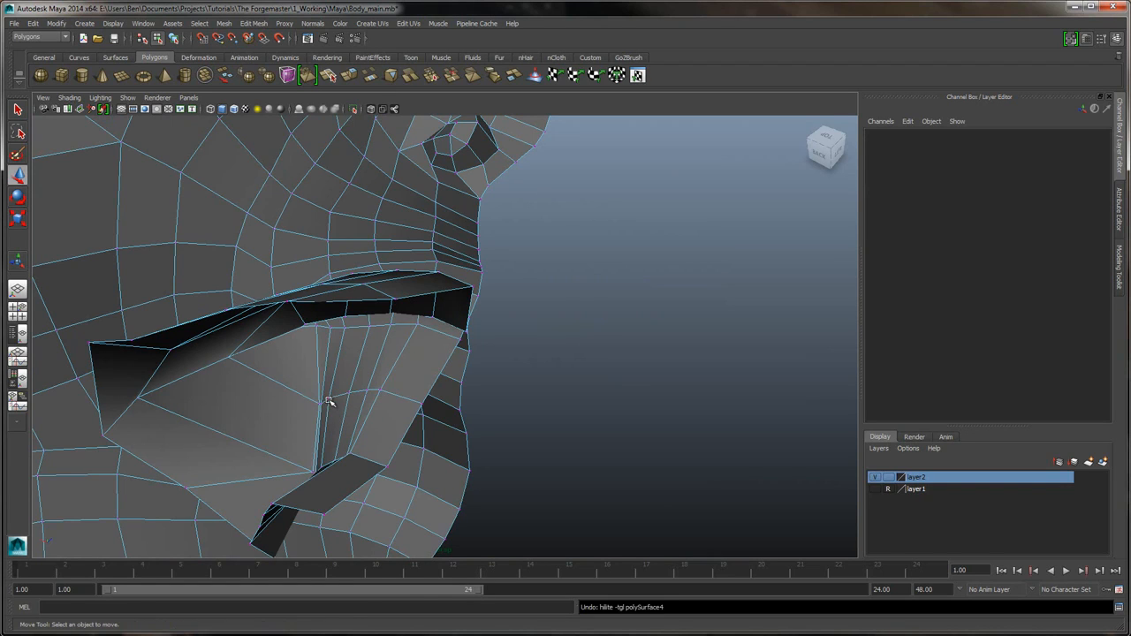
- Select the row of vertices behind the lower lip from mouth corner to centre line and move it down and forward
left_click(327, 402)
left_click_drag(325, 409, 355, 397, "shift")
left_click(379, 392, "shift")
key("ctrl+z")
left_click_drag(391, 396, 423, 406)
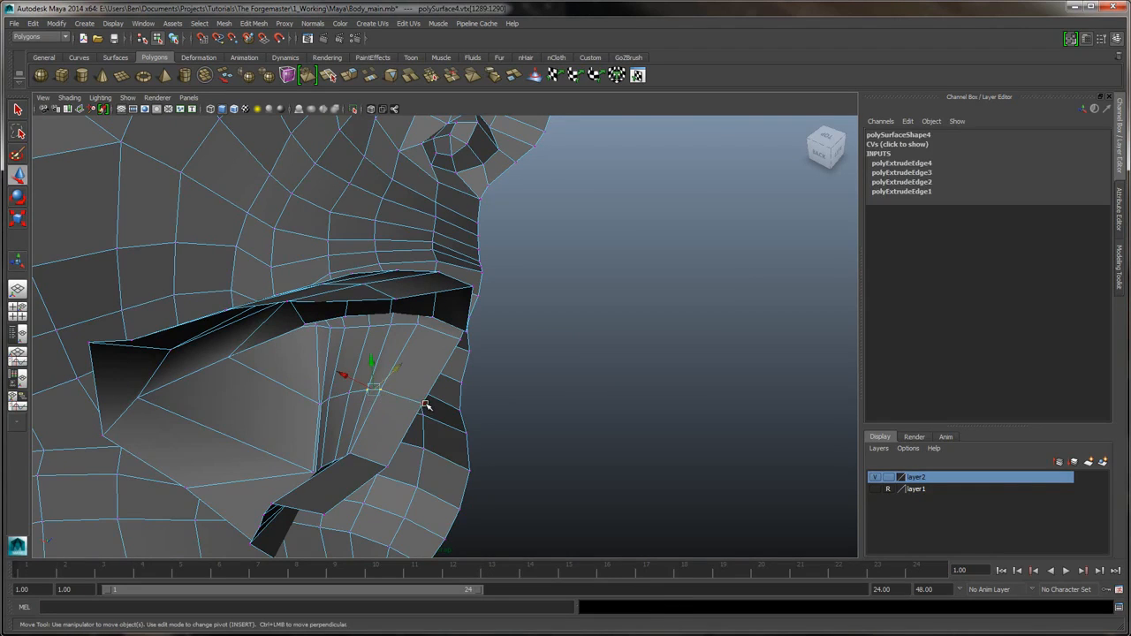
left_click(329, 400, "shift")
left_click_drag(444, 382, 544, 343, "alt")
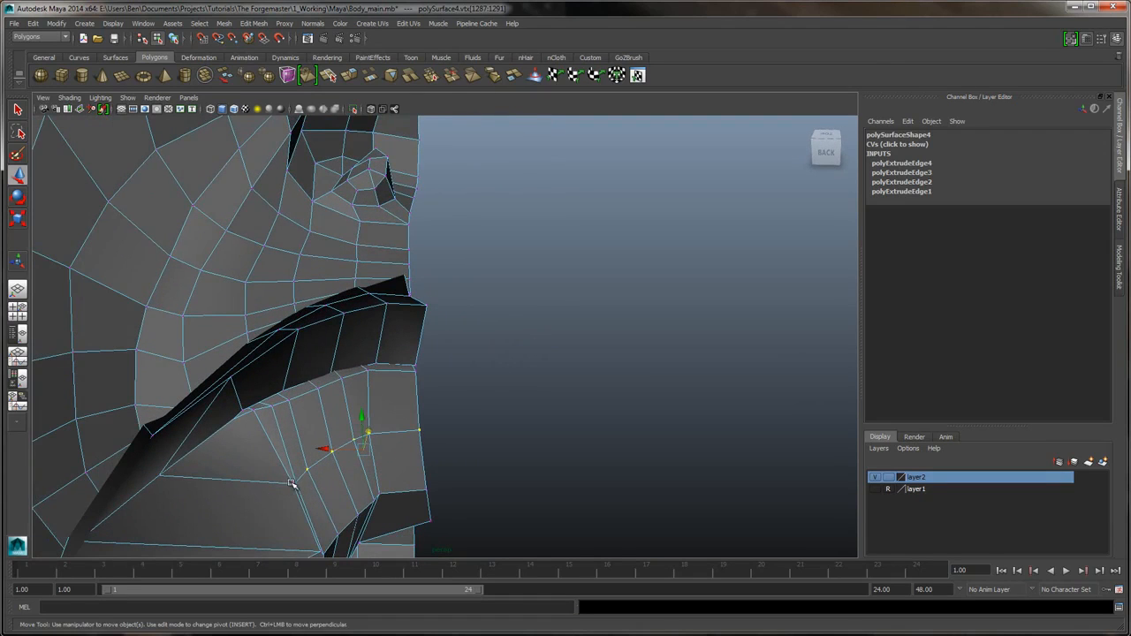
left_click(298, 487, "shift")
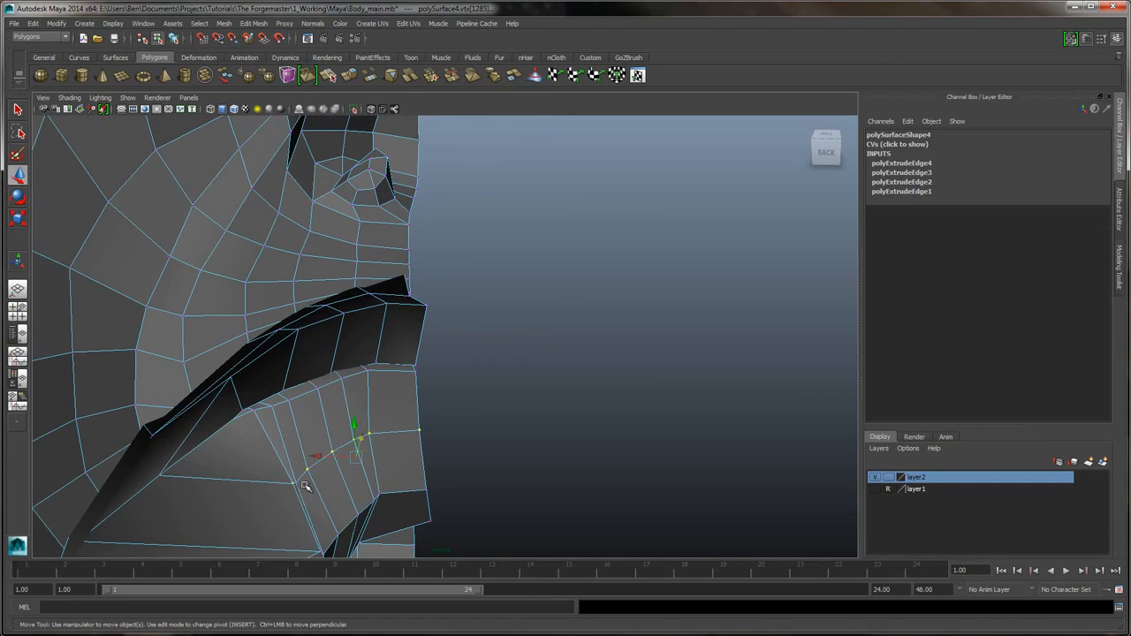
left_click_drag(487, 434, 486, 461, "alt")
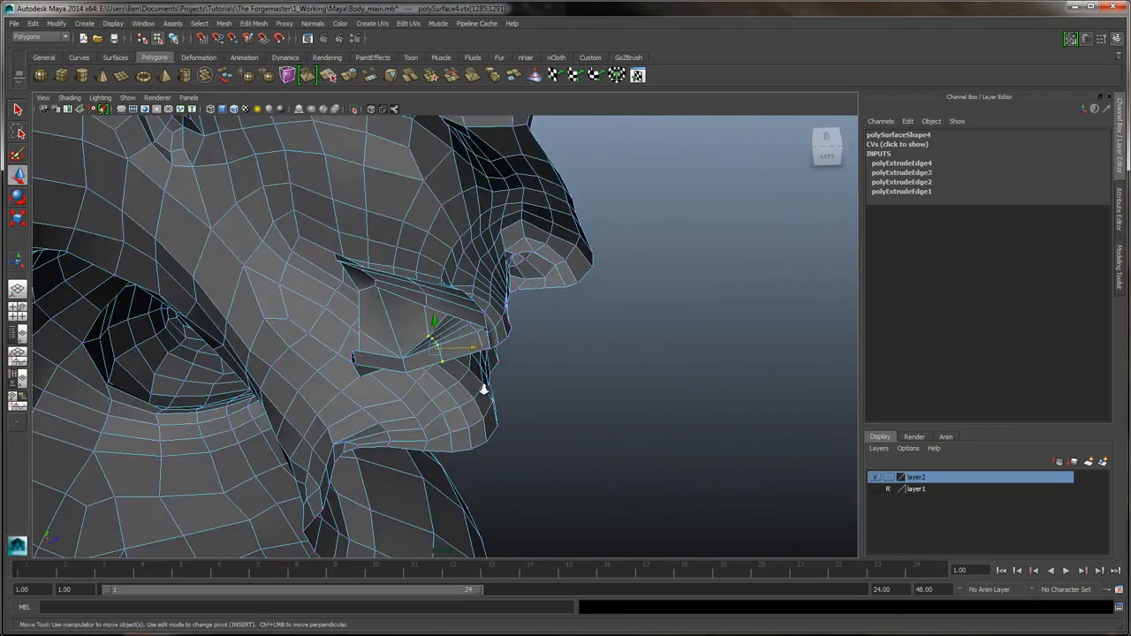
right_click_drag(484, 388, 502, 435, "alt")
middle_click_drag(480, 361, 493, 410, "alt")
mouse_move(492, 410)
left_mouse_down("alt")
mouse_move(487, 397)
mouse_move(468, 480)
mouse_move(497, 486)
mouse_move(470, 451)
mouse_move(460, 456)
mouse_move(472, 419)
left_mouse_up("alt")
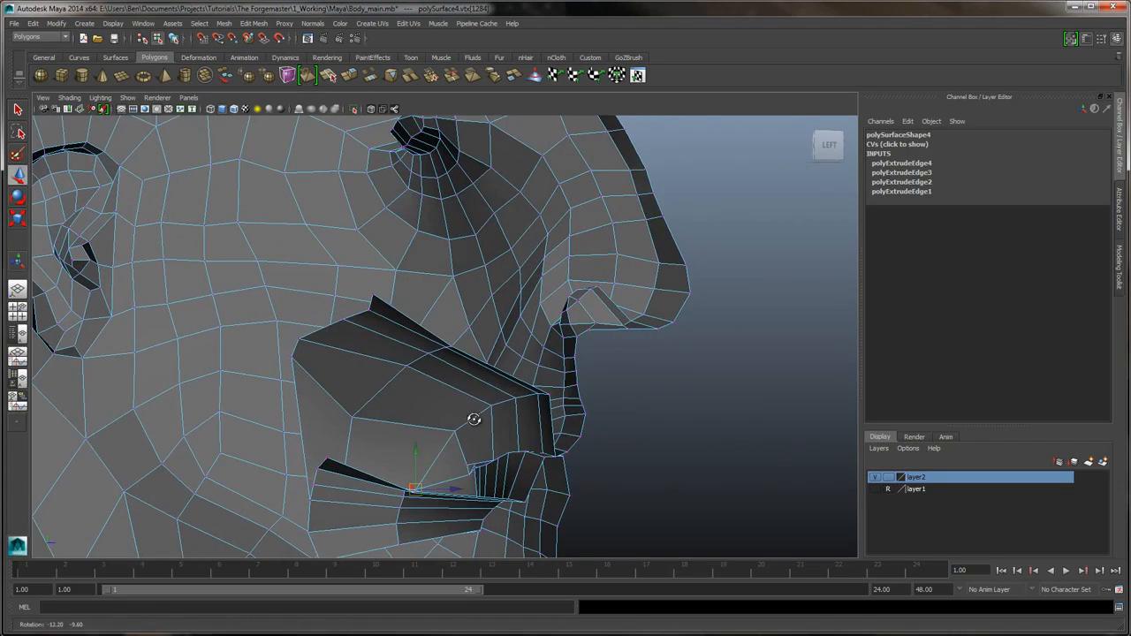
- Reposition the vertices around the inner mouth corner to smooth the transition between the upper and lower cavity walls
left_click(471, 466)
right_click_drag(476, 446, 487, 424, "alt")
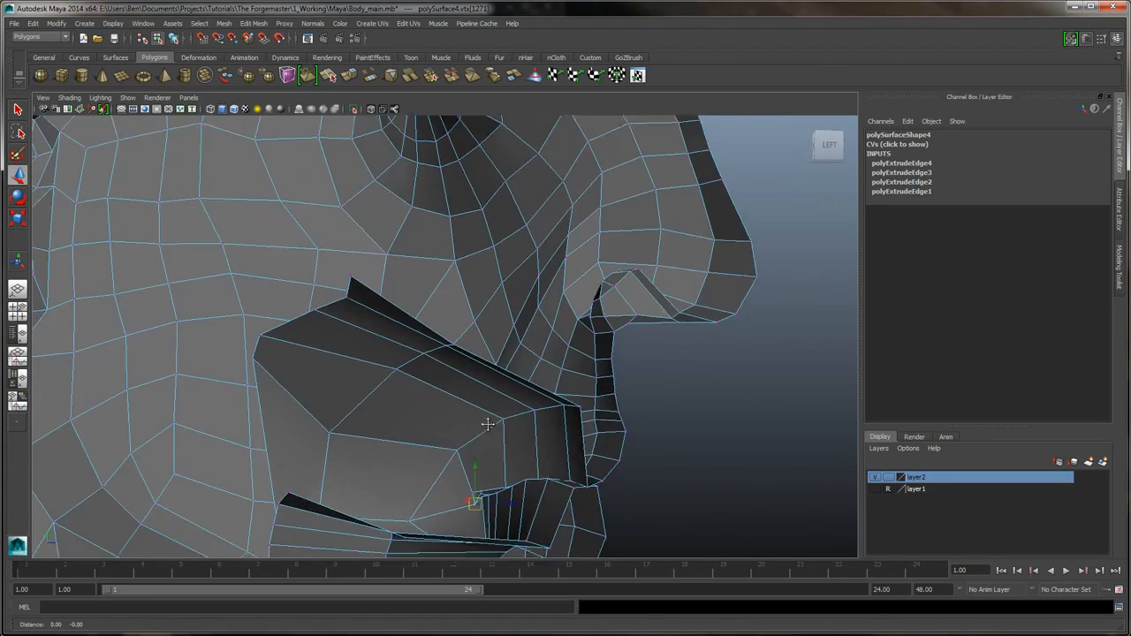
middle_click_drag(487, 424, 497, 407, "alt")
left_click_drag(498, 408, 538, 302, "alt")
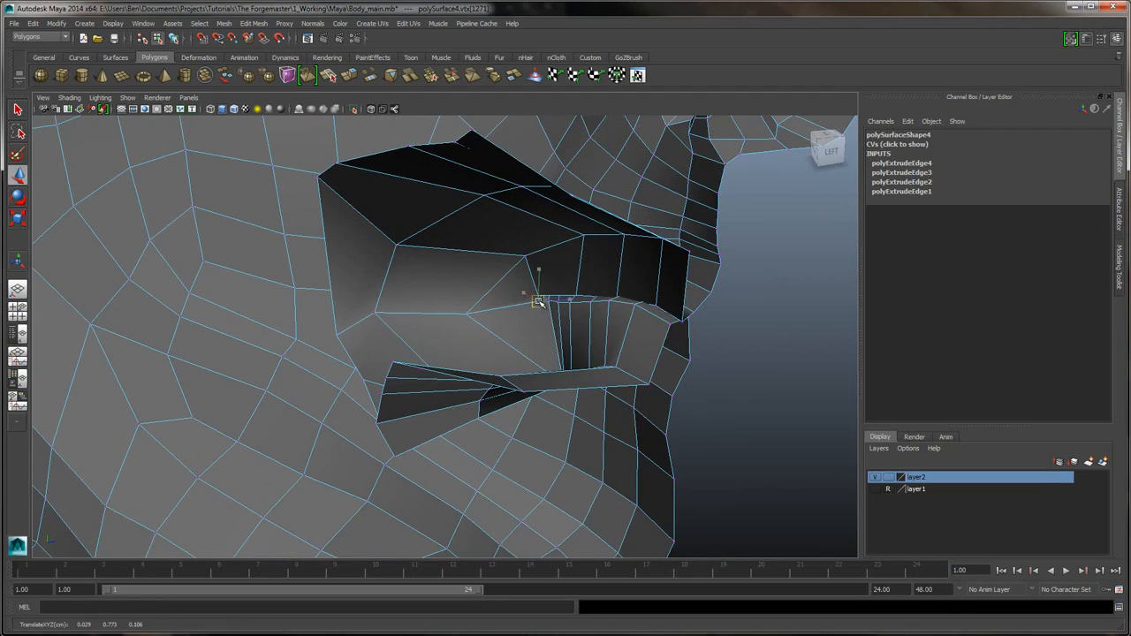
left_click(466, 316)
left_click_drag(471, 317, 576, 273)
left_click(525, 255)
right_click_drag(576, 273, 576, 299, "alt")
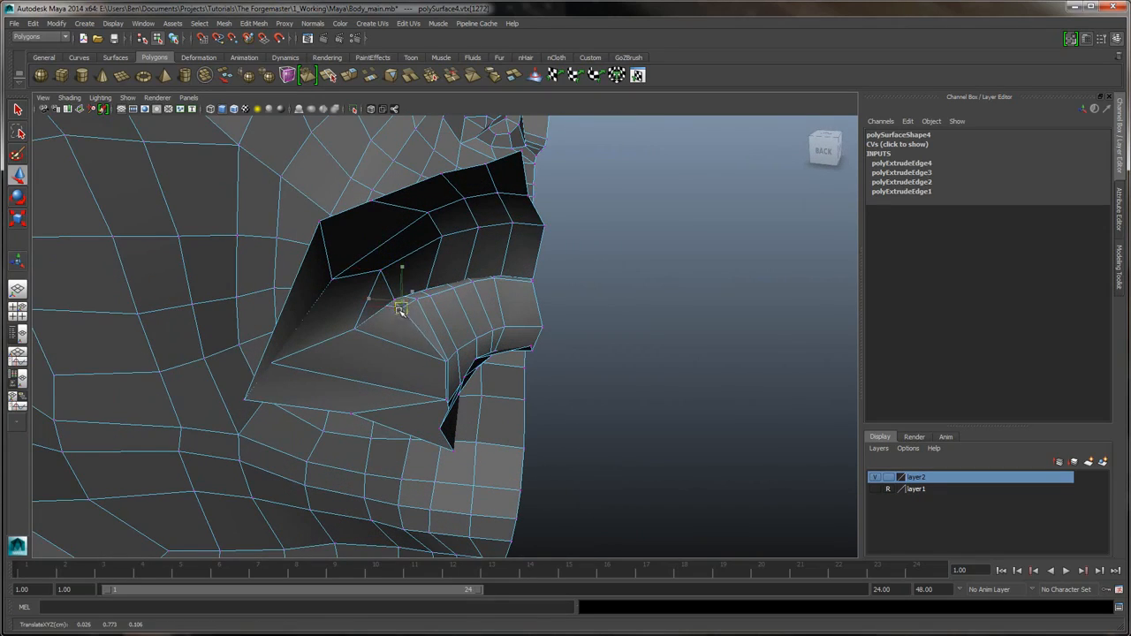
left_click_drag(397, 310, 422, 392, "alt")
- Move the lower side vertices of the mouth cavity outward towards the cheek to open up the pinched faces
left_click_drag(501, 394, 531, 319, "alt")
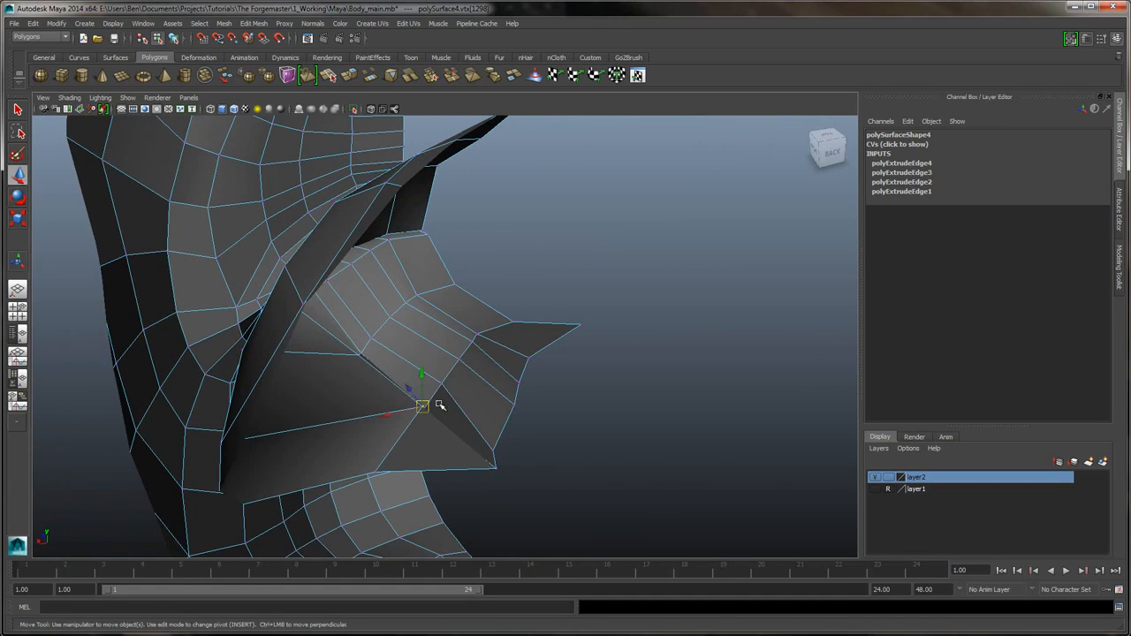
left_click_drag(430, 402, 430, 405)
left_click_drag(405, 413, 380, 424)
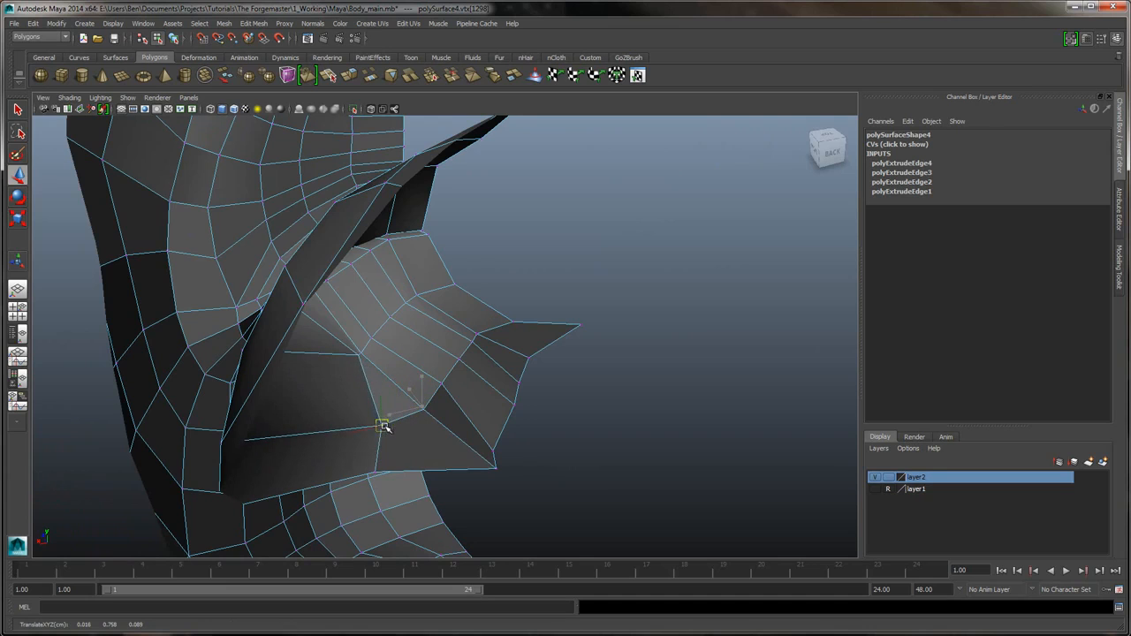
left_click(362, 355)
left_click_drag(361, 355, 353, 322, "alt")
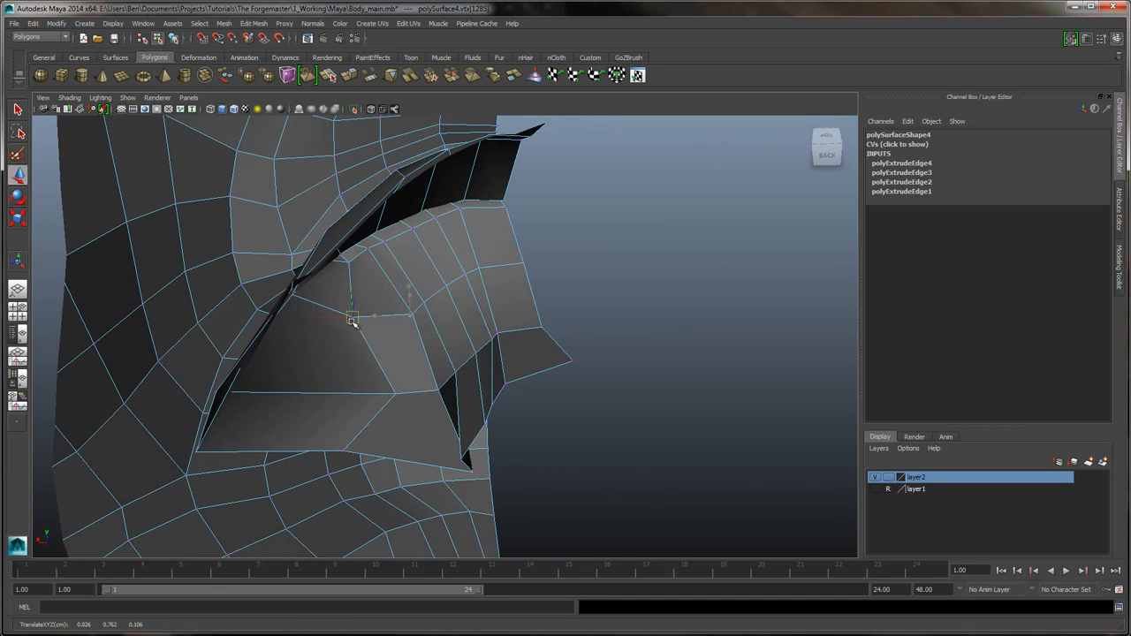
left_click(396, 395)
left_click_drag(396, 396, 356, 390)
- Shift the neighbouring vertices on the lower cavity wall outward to even out the edge spacing
left_click(438, 390)
left_click_drag(437, 390, 382, 323, "alt")
left_click(409, 318)
left_click(436, 390)
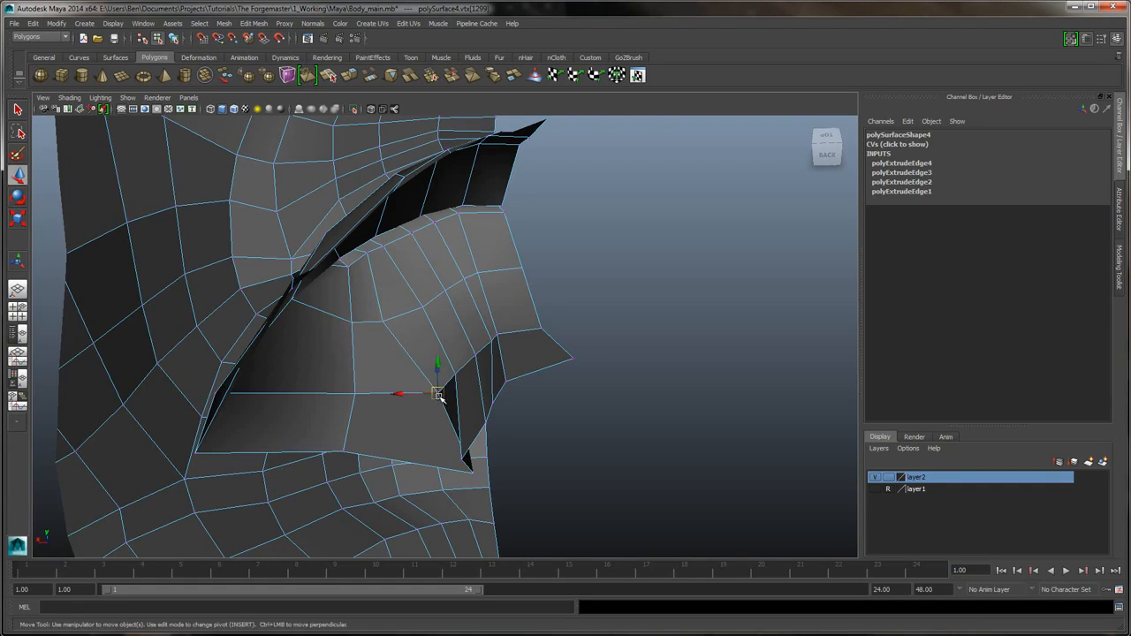
left_click_drag(435, 390, 393, 396)
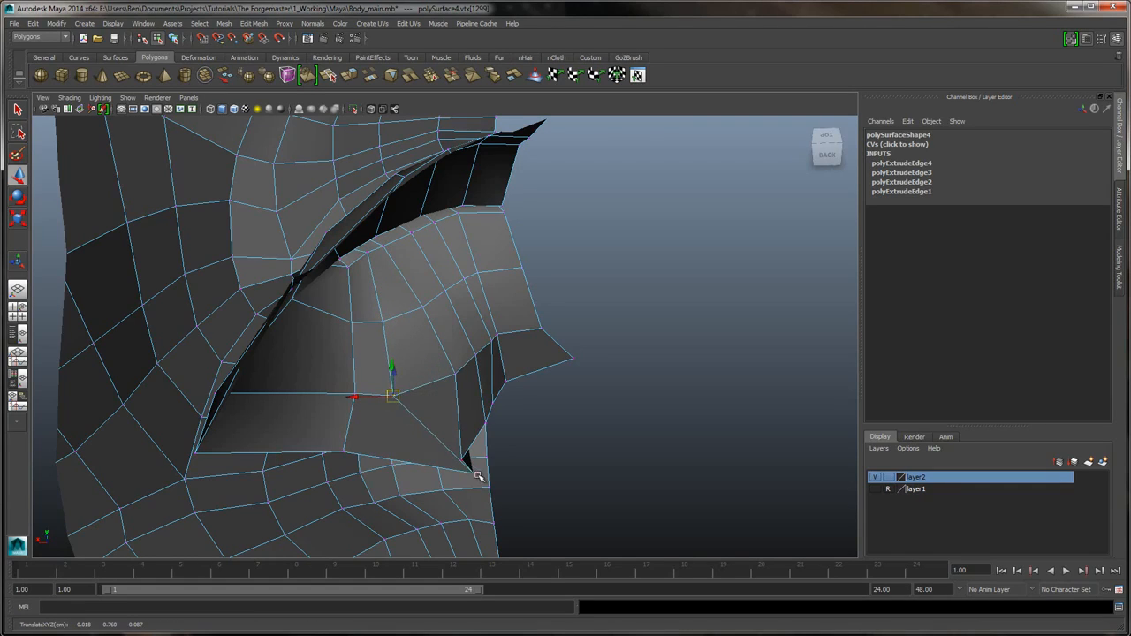
- Pull the rear border vertices of the mouth cavity into line to straighten its back edge
left_click(475, 476)
left_click_drag(470, 473, 473, 301)
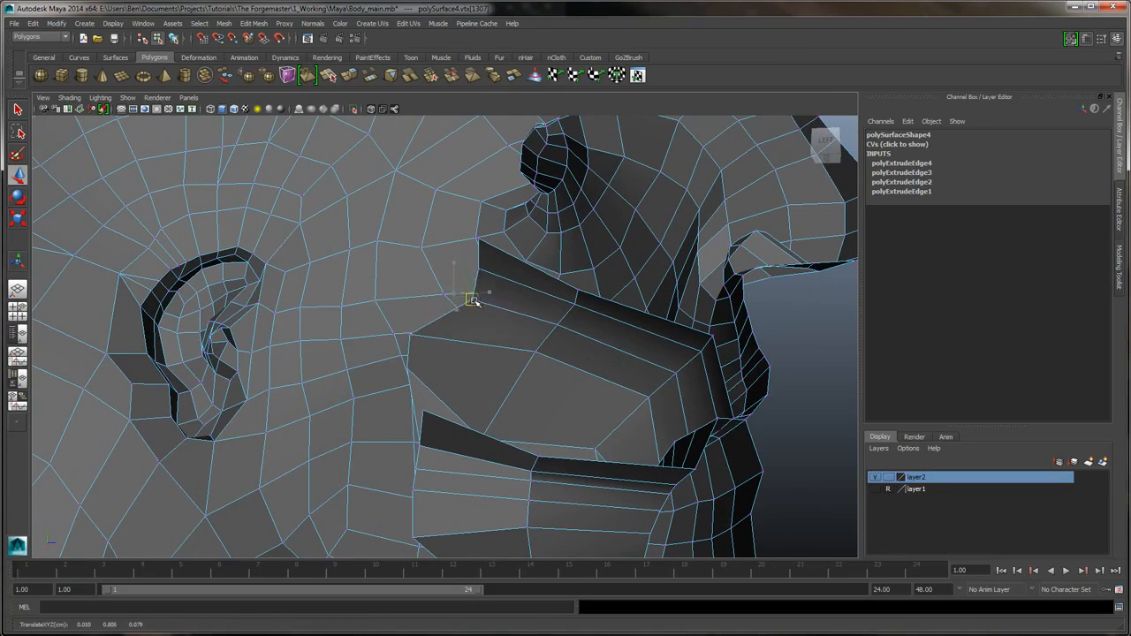
left_click(412, 337)
left_click_drag(412, 335, 470, 342)
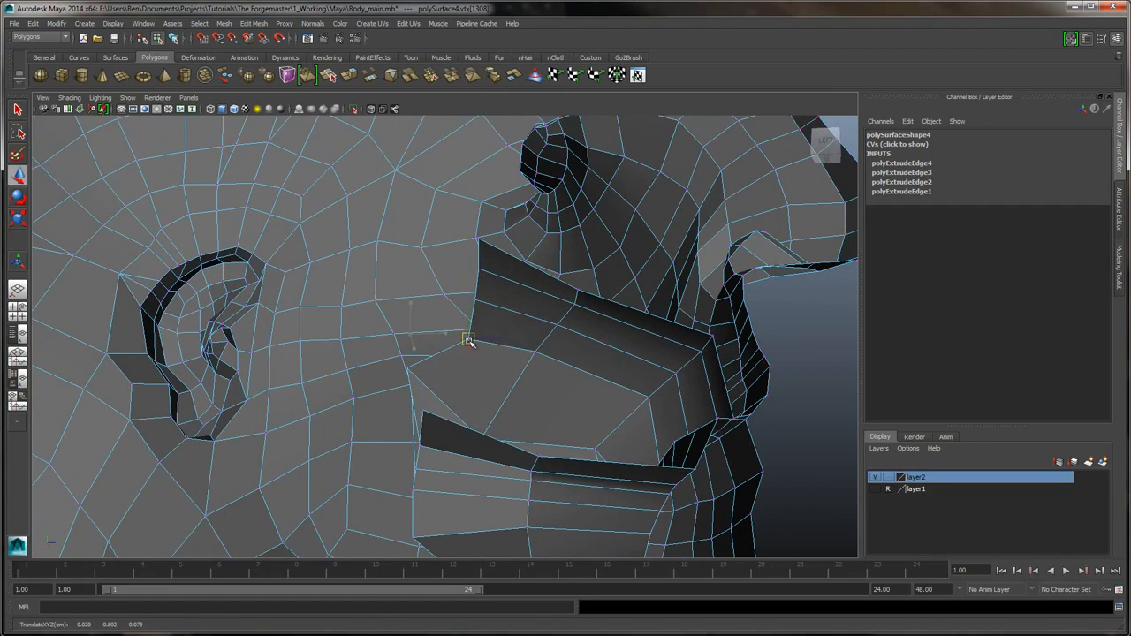
left_click(407, 369)
mouse_move(407, 368)
left_mouse_down()
mouse_move(475, 407)
mouse_move(462, 383)
mouse_move(498, 450)
mouse_move(495, 430)
mouse_move(426, 349)
mouse_move(457, 348)
left_mouse_up()
left_click(391, 364)
- Move vertices in the middle of the lower cavity floor outward to unfold the overlapping faces
left_click_drag(391, 364, 511, 325, "alt")
left_click_drag(578, 392, 539, 439, "alt")
left_click(513, 375)
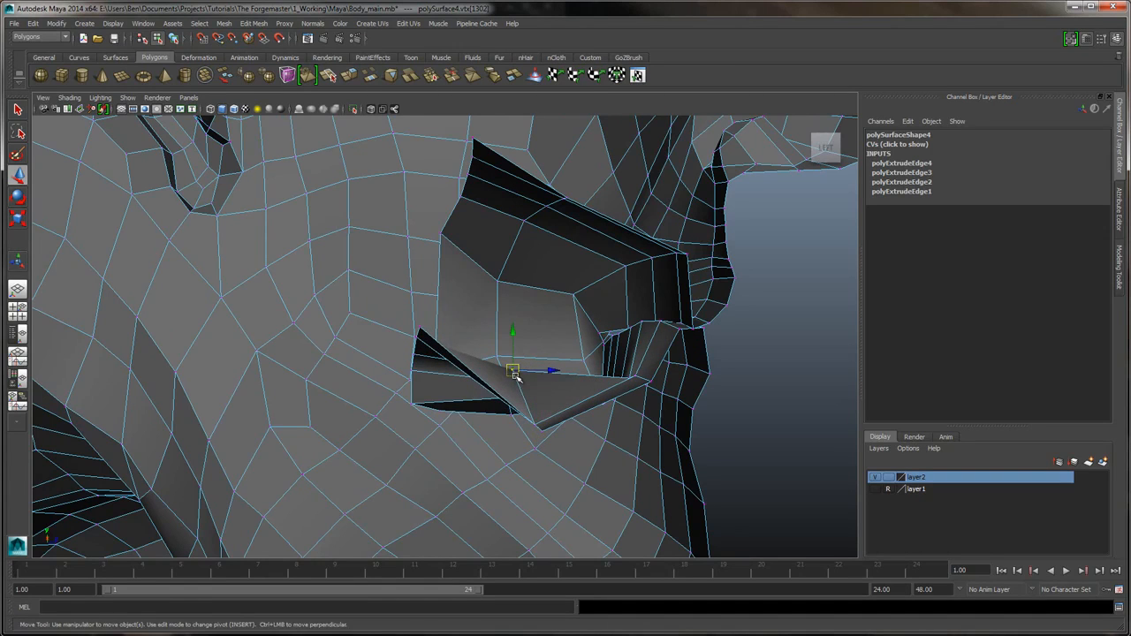
left_click_drag(513, 375, 474, 356)
left_click(481, 414)
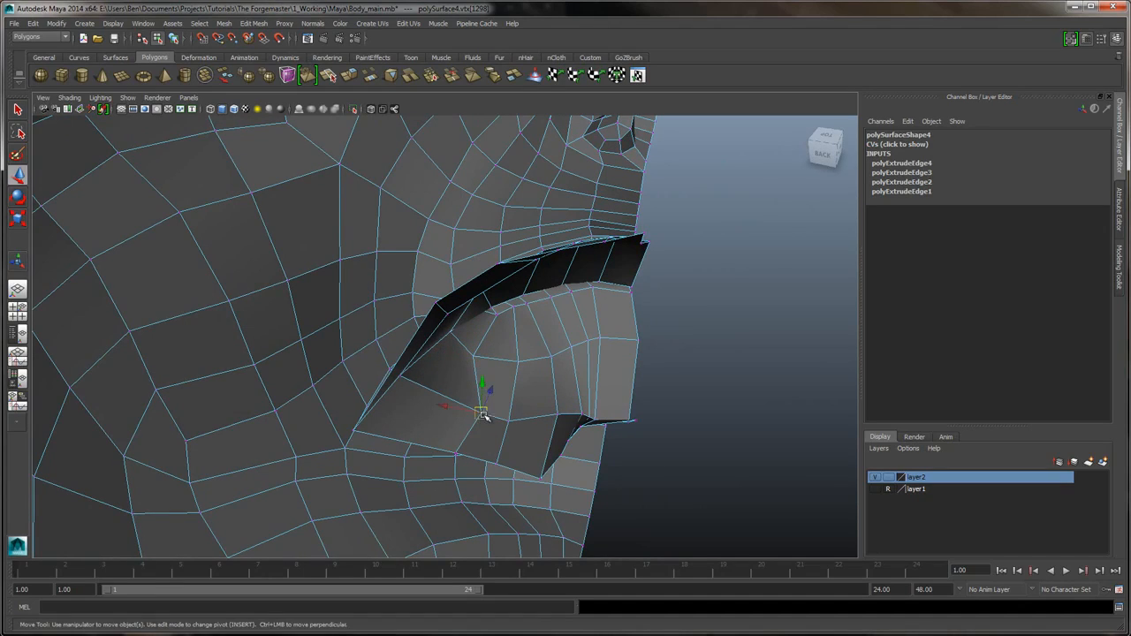
mouse_move(482, 413)
left_mouse_down()
mouse_move(449, 404)
mouse_move(487, 416)
left_mouse_up()
- Shift the rear border vertices of the lower cavity floor towards the cheek to spread out the bunched edges
left_click(509, 422)
left_click(456, 455)
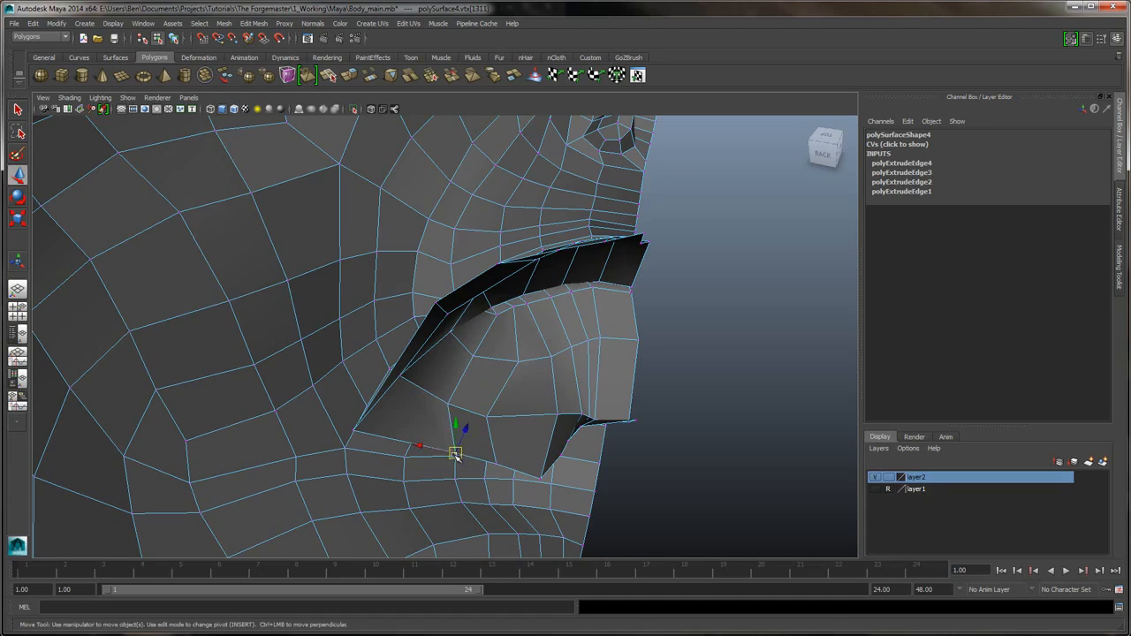
left_click_drag(455, 454, 428, 444)
left_click(497, 466)
left_click_drag(497, 472, 468, 462)
left_click_drag(639, 453, 522, 432, "alt")
left_click(555, 420)
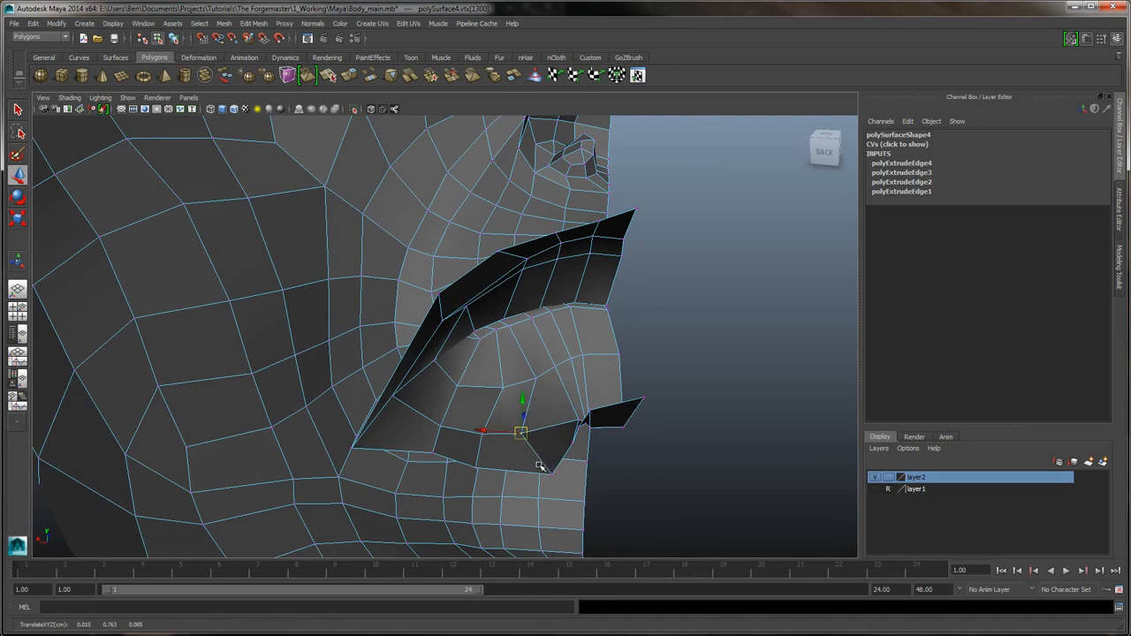
left_click(552, 477)
left_click_drag(552, 477, 515, 468)
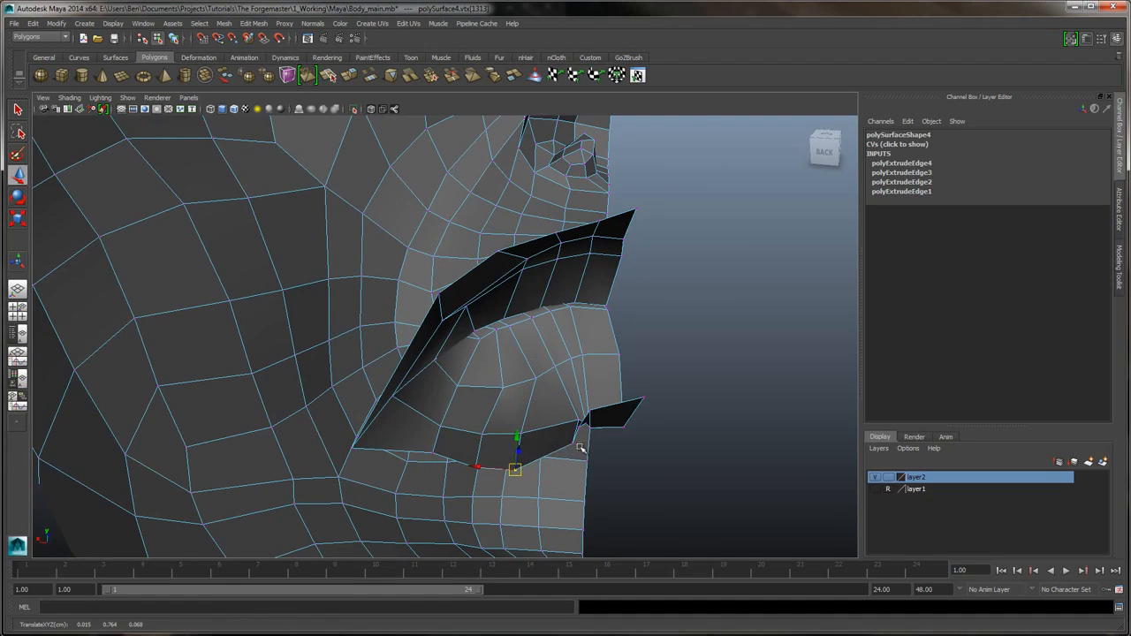
- Pull the rear border vertices nearest the centre line downward so the raised flap follows the lower cavity edge
left_click(640, 403)
left_click_drag(641, 397, 377, 371, "alt")
left_click_drag(449, 377, 466, 507)
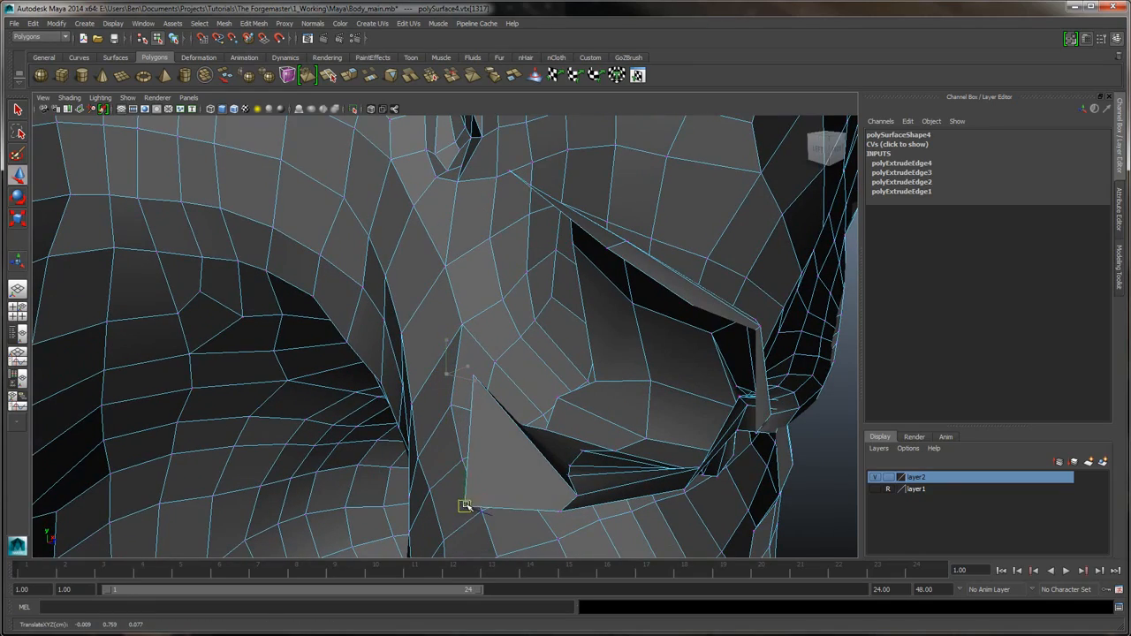
left_click(473, 380)
left_click_drag(473, 380, 477, 482)
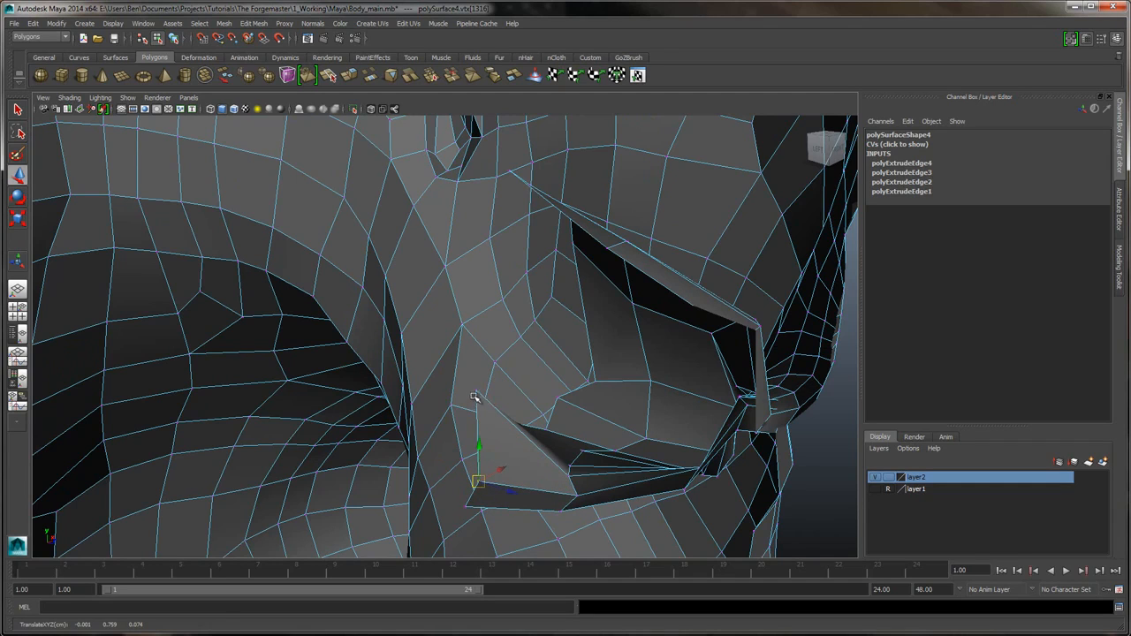
left_click(476, 390)
left_click_drag(478, 392, 485, 449)
left_click(477, 407)
left_click_drag(478, 408, 548, 406)
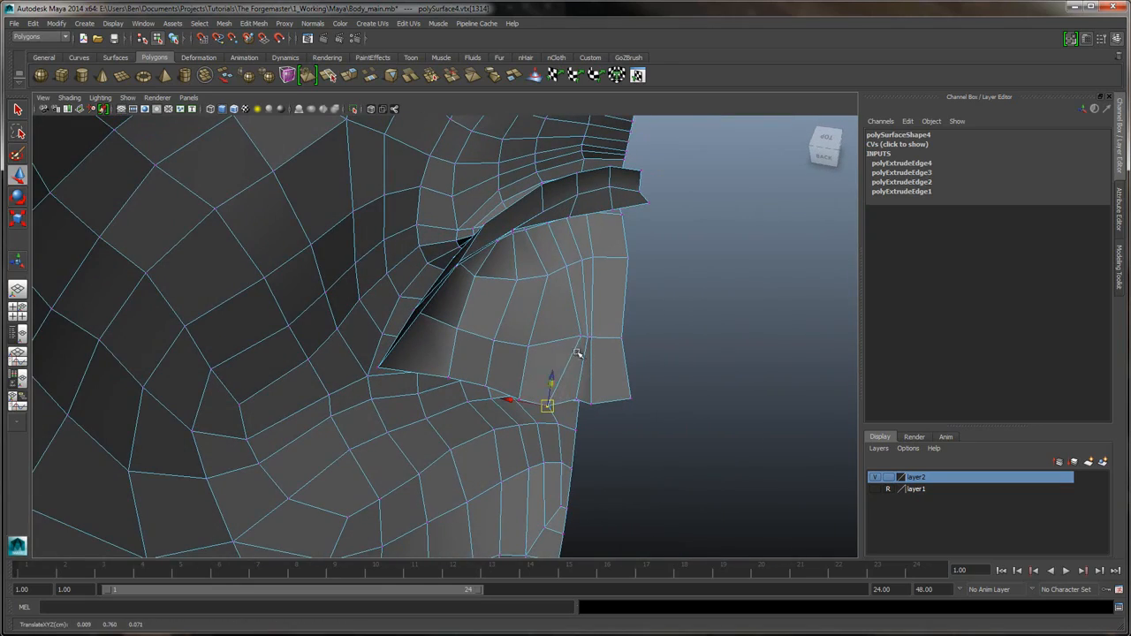
- Nudge the lower cavity floor vertices beside the centre line sideways to space the edge columns evenly
left_click(582, 338)
left_click_drag(582, 338, 552, 340)
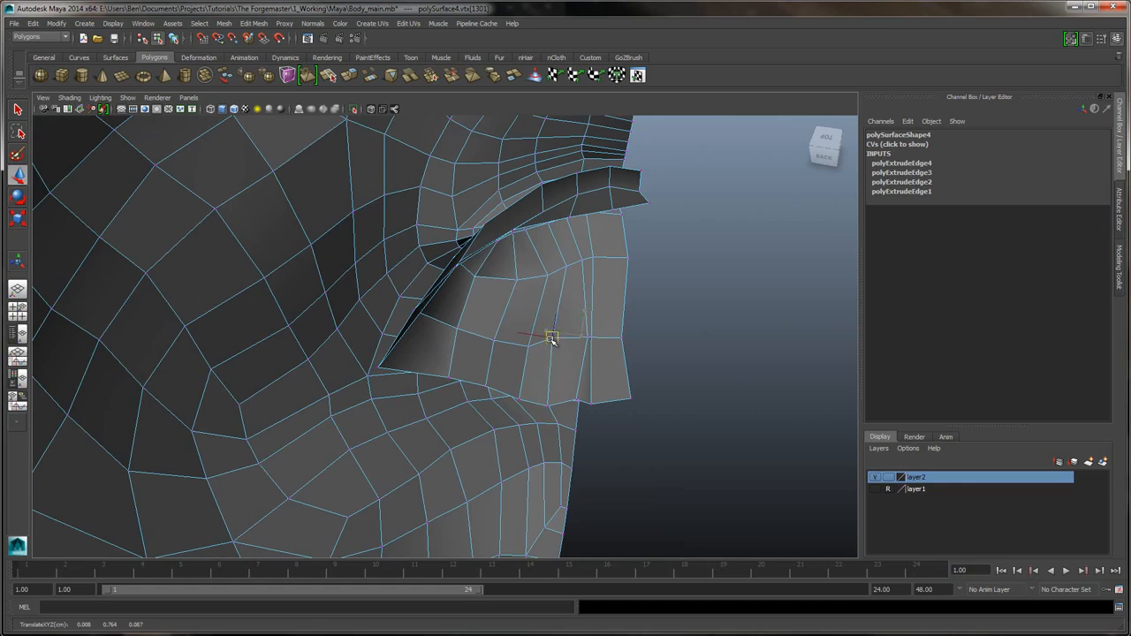
left_click(541, 276)
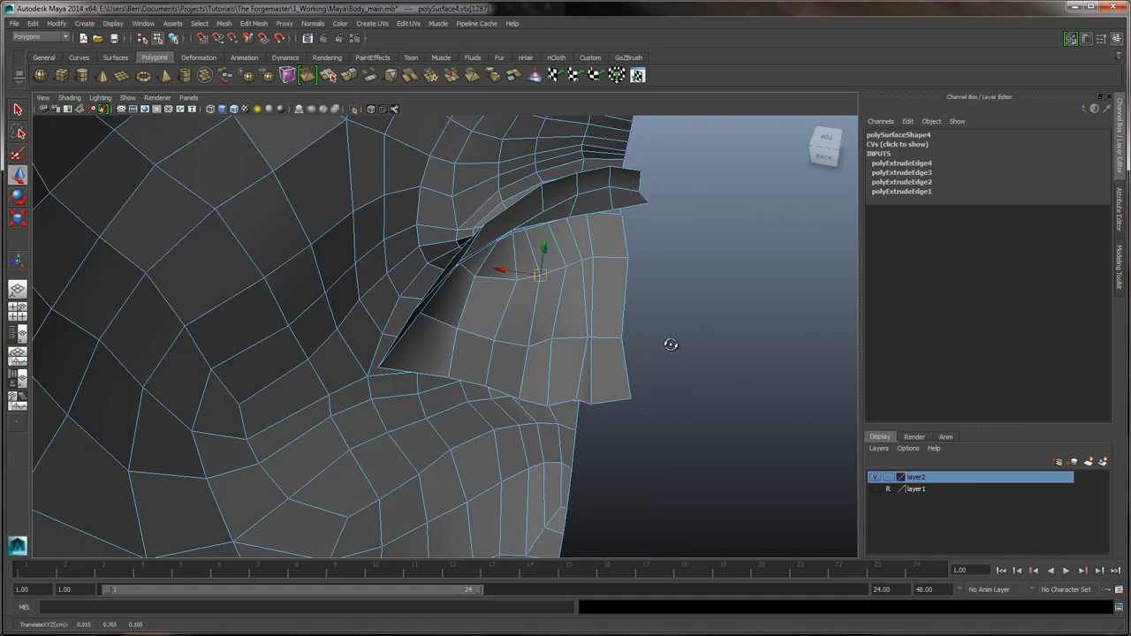
left_click_drag(671, 345, 676, 341, "alt")
left_click(575, 337)
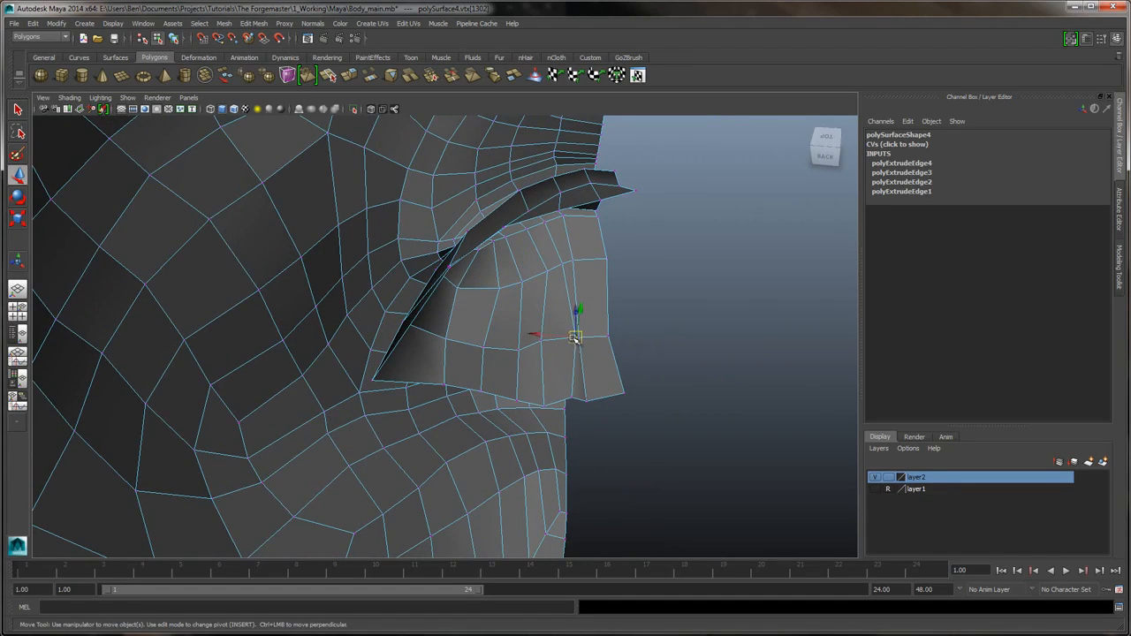
left_click_drag(575, 337, 558, 341)
left_click(568, 399)
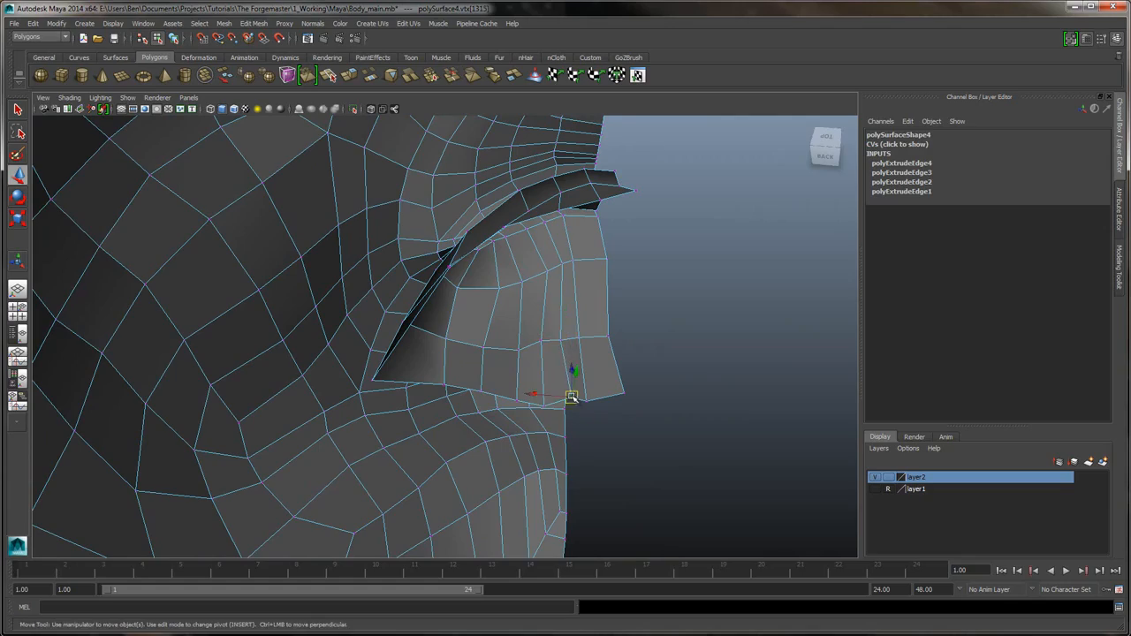
left_click_drag(571, 397, 497, 360, "alt")
left_click_drag(560, 330, 622, 351, "alt")
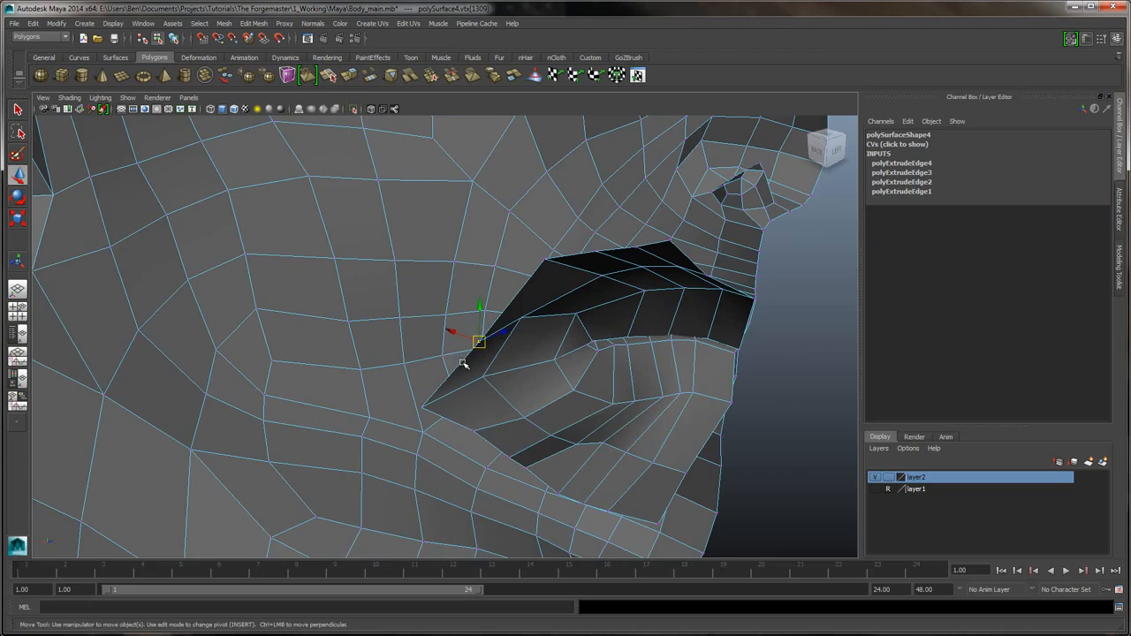
- Select the rear border edges of the upper cavity wall and extrude them with a local Z translation of 0.012
right_click(553, 318)
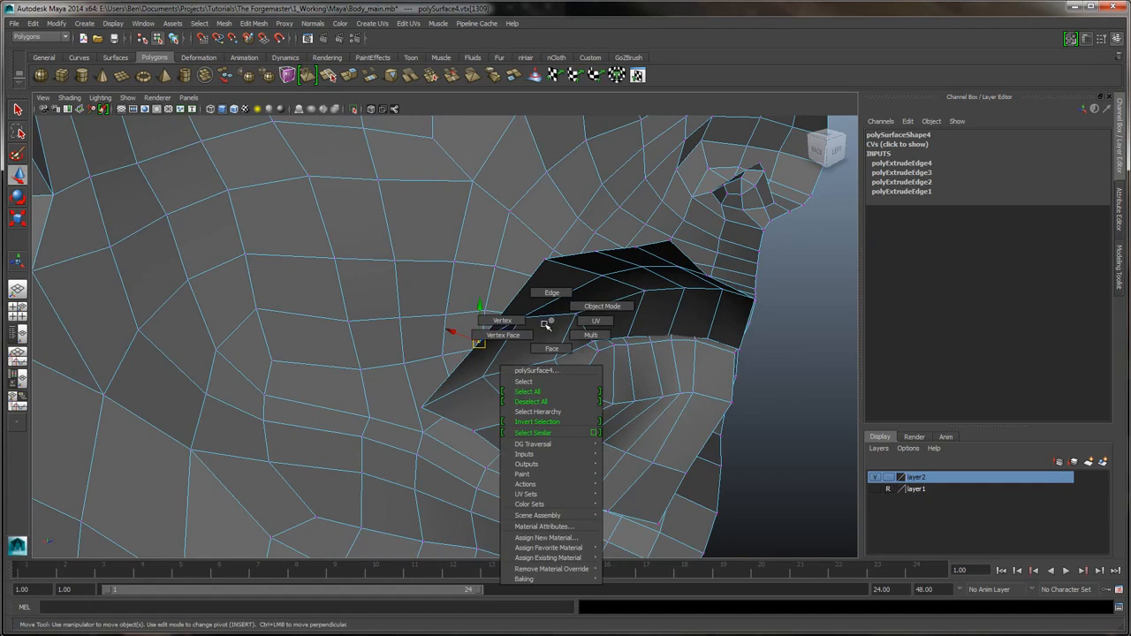
left_click(552, 292)
left_click(461, 365)
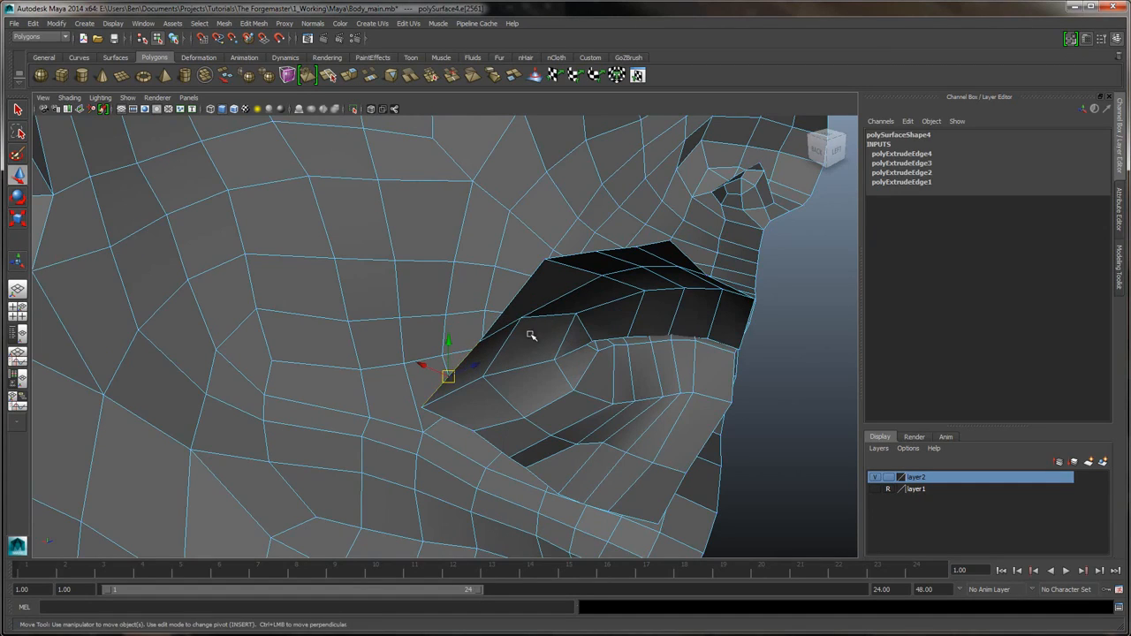
left_click_drag(531, 331, 551, 311, "alt")
left_click(506, 299, "shift")
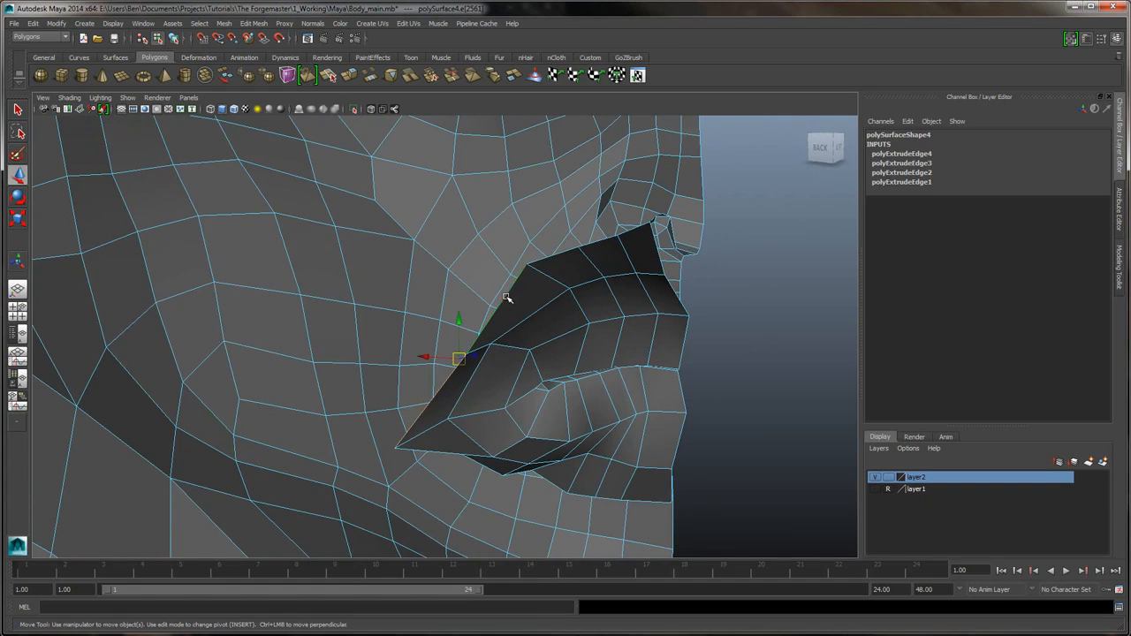
left_click(545, 255, "shift")
left_click(593, 245, "shift")
left_click(631, 237, "shift")
left_click(366, 78)
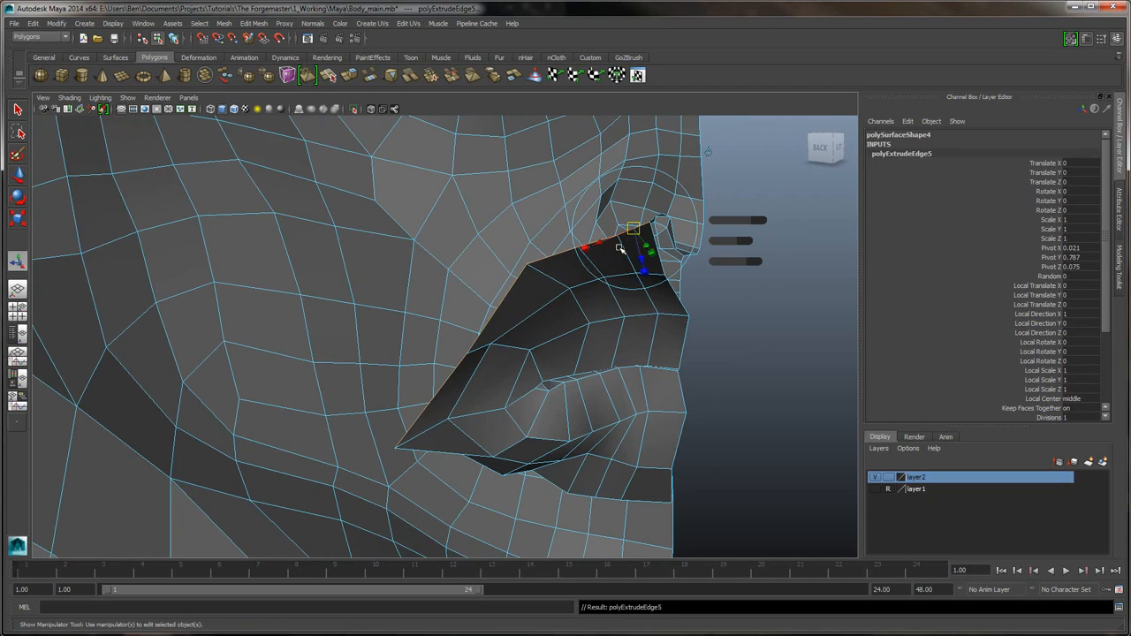
left_click_drag(642, 257, 653, 317)
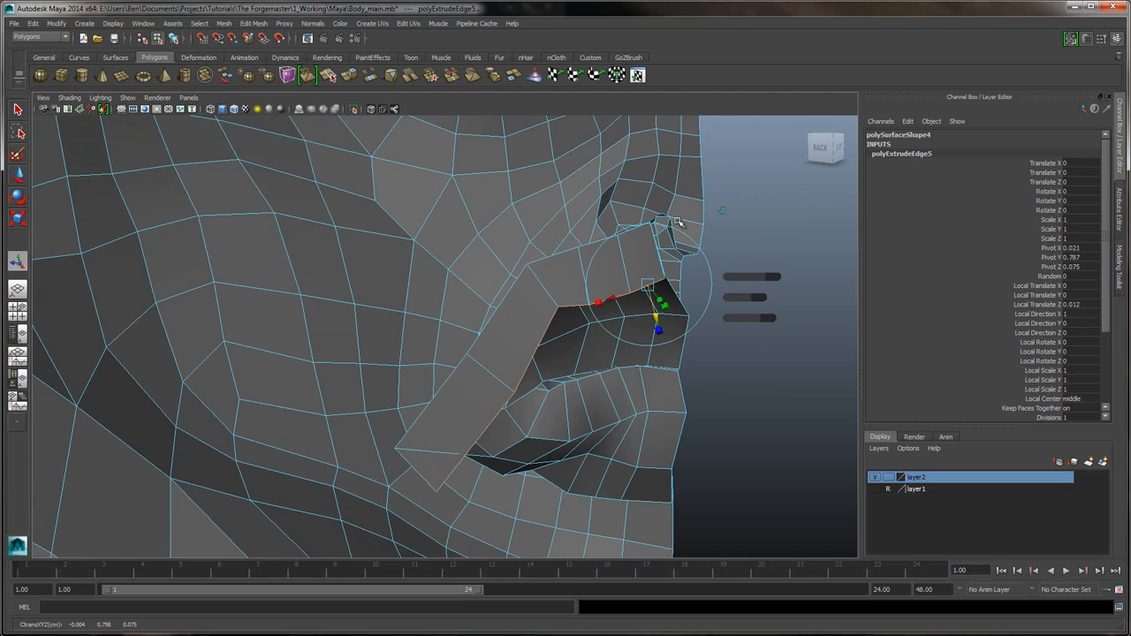
- Extrude the upper cavity's rear border edges a second time and pick the new strip's outer corner vertex
left_click_drag(678, 222, 593, 217, "alt")
right_click(583, 288)
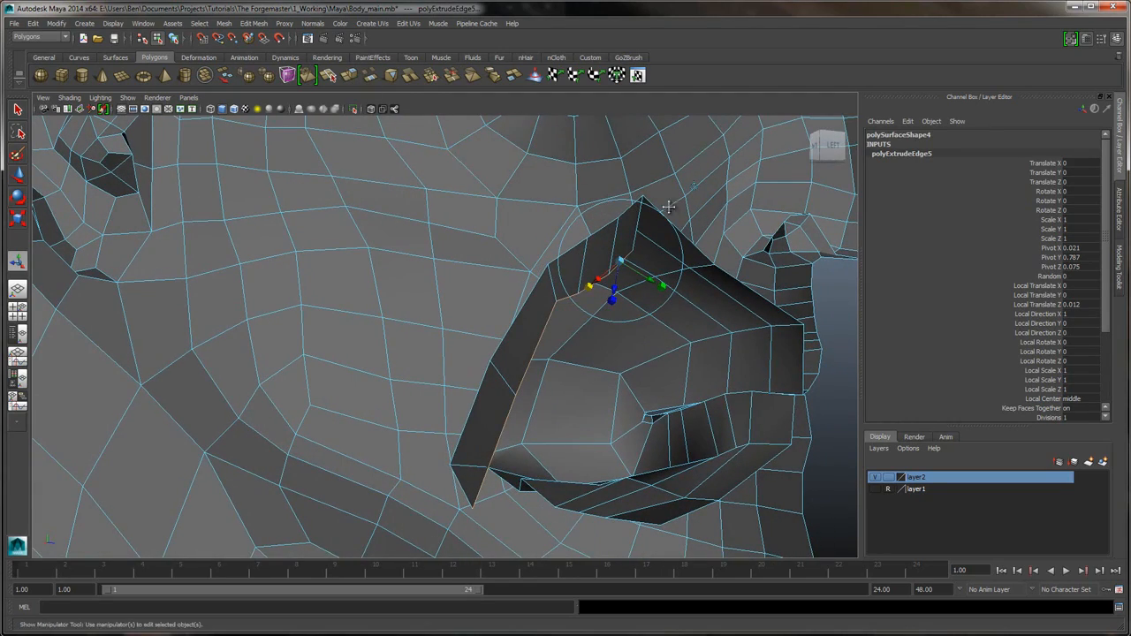
left_click_drag(669, 207, 564, 256, "alt")
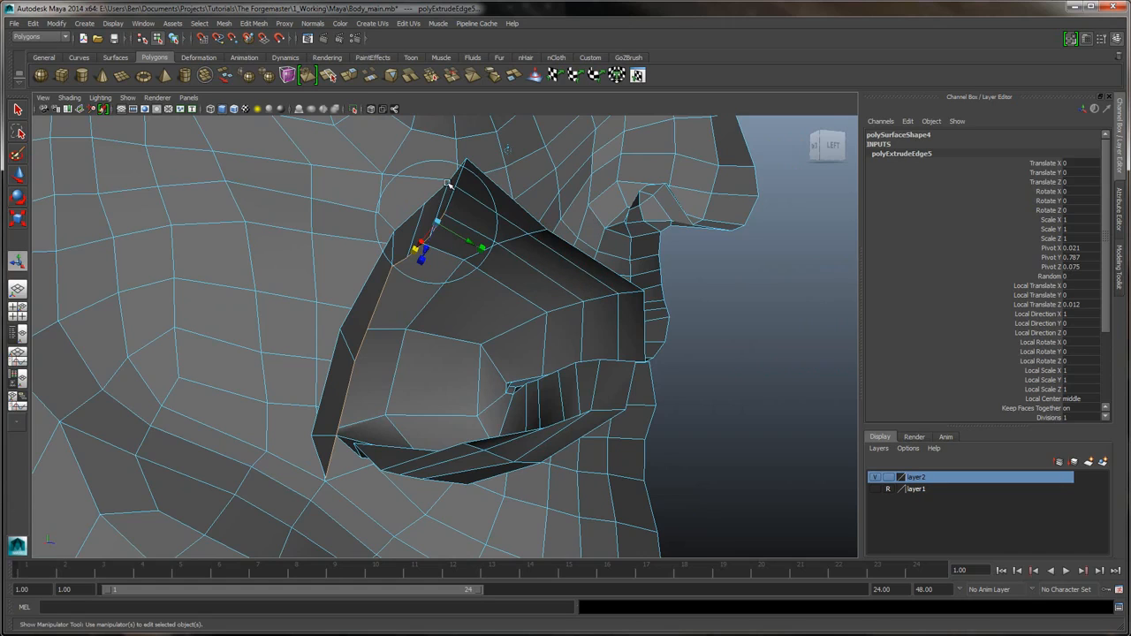
left_click(350, 75)
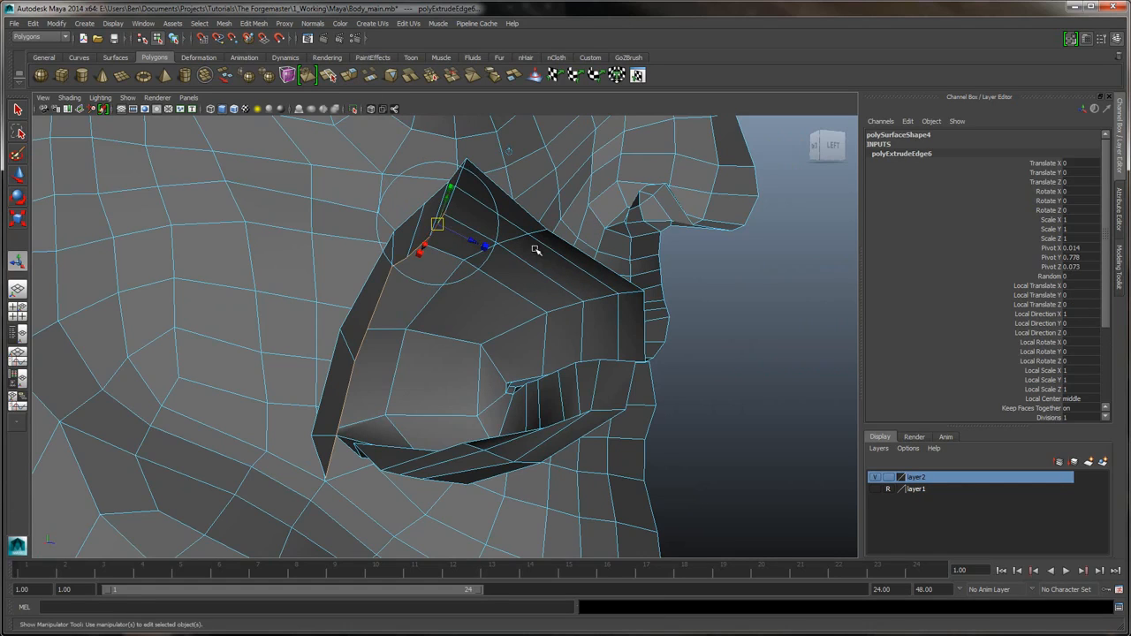
right_click_drag(536, 251, 489, 249)
left_click_drag(490, 248, 353, 423, "alt")
left_click(305, 486)
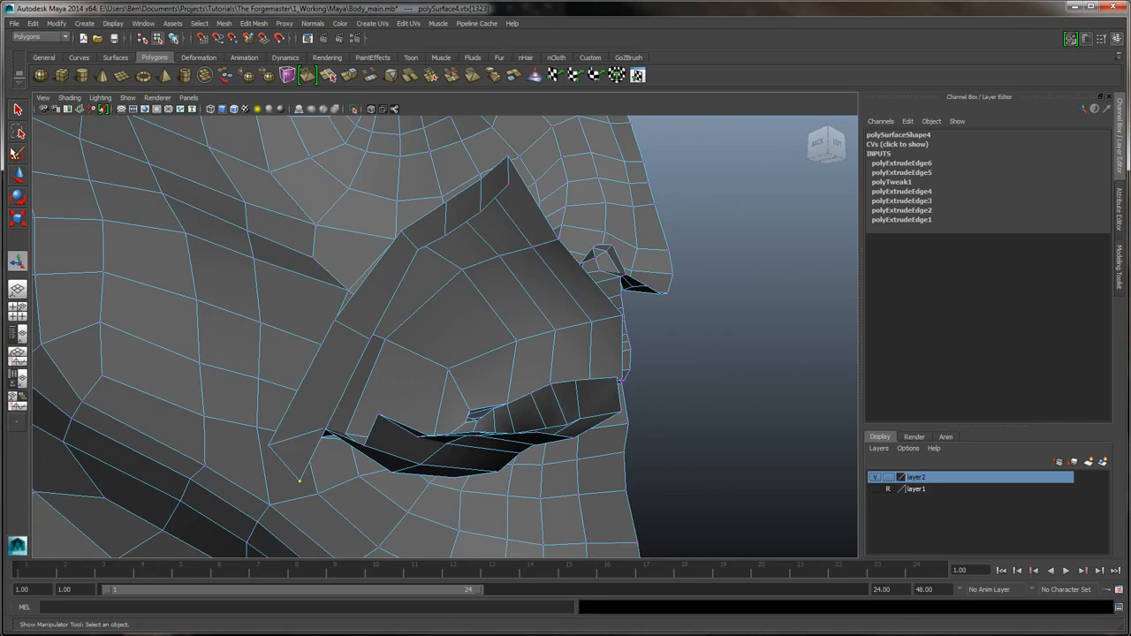
- Reposition the vertices of the newly extruded strip one by one to shape the back wall of the mouth
key("w")
left_click_drag(299, 480, 360, 404)
left_click_drag(440, 350, 596, 196, "alt")
left_click(460, 255)
left_click(500, 237)
left_click(532, 215)
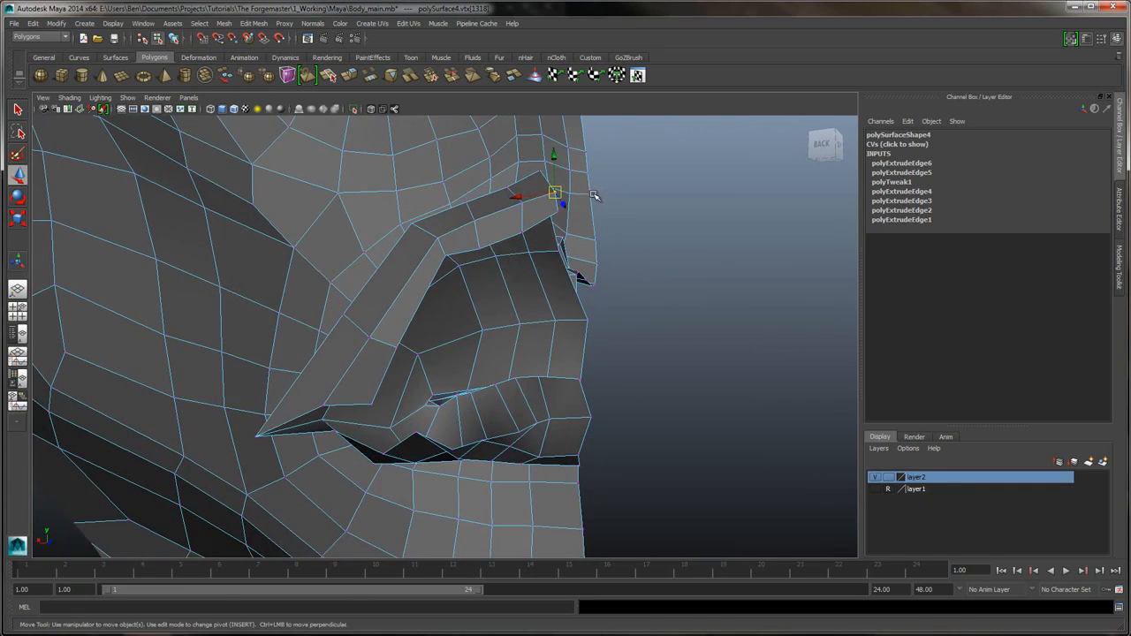
- Merge the new strip's outer corner and centre-line vertices onto the matching lower border vertices with the Merge Vertex Tool
left_click(227, 24)
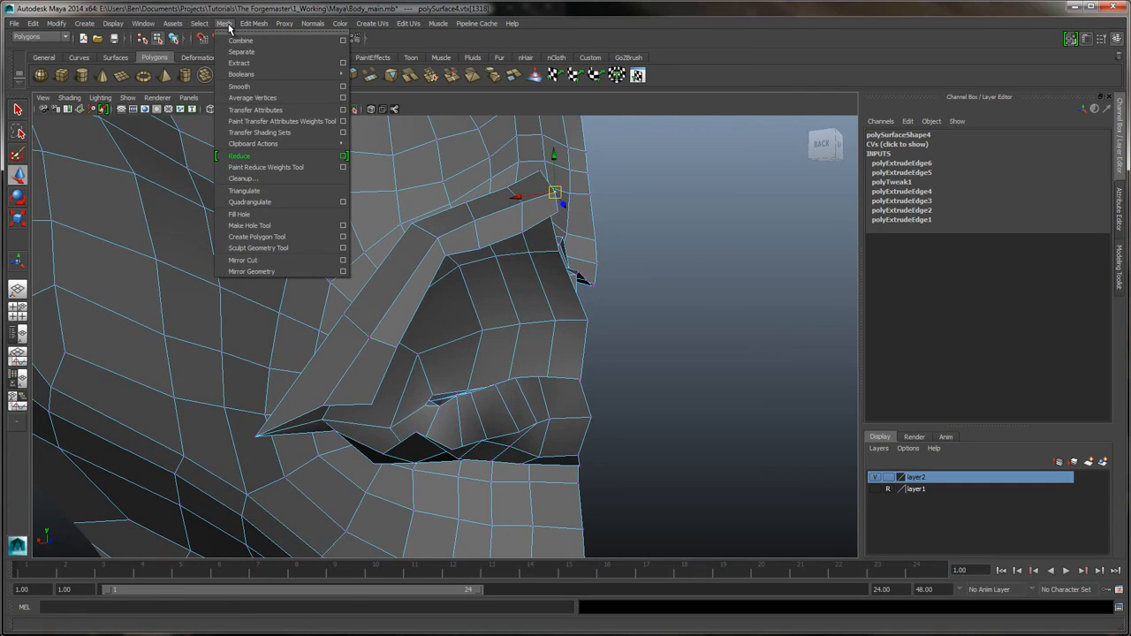
mouse_move(252, 27)
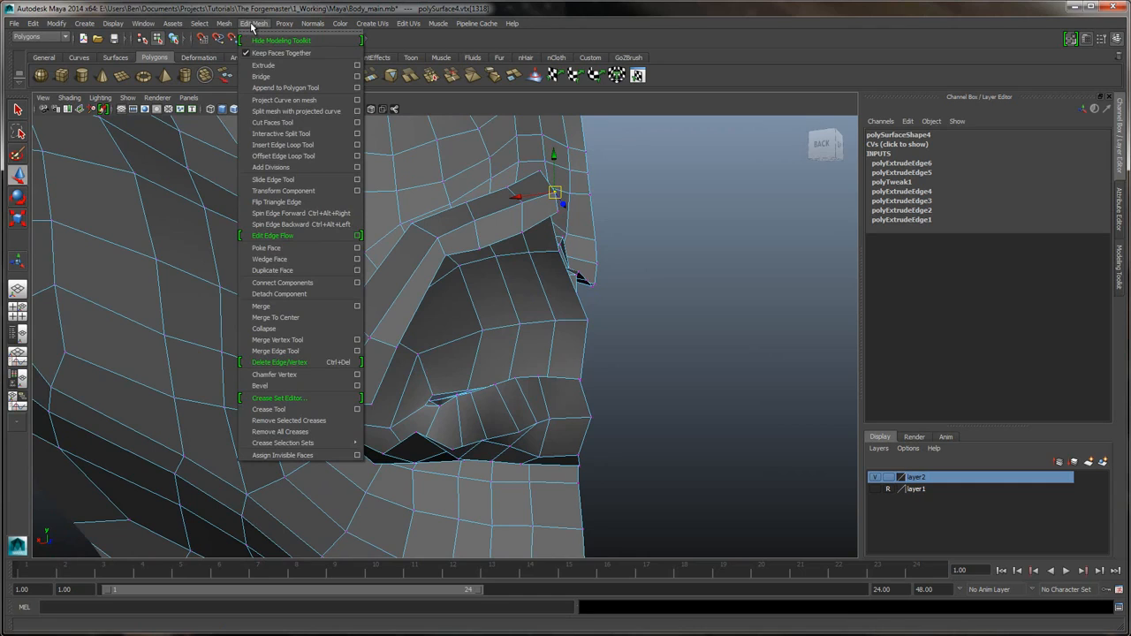
left_click(282, 341)
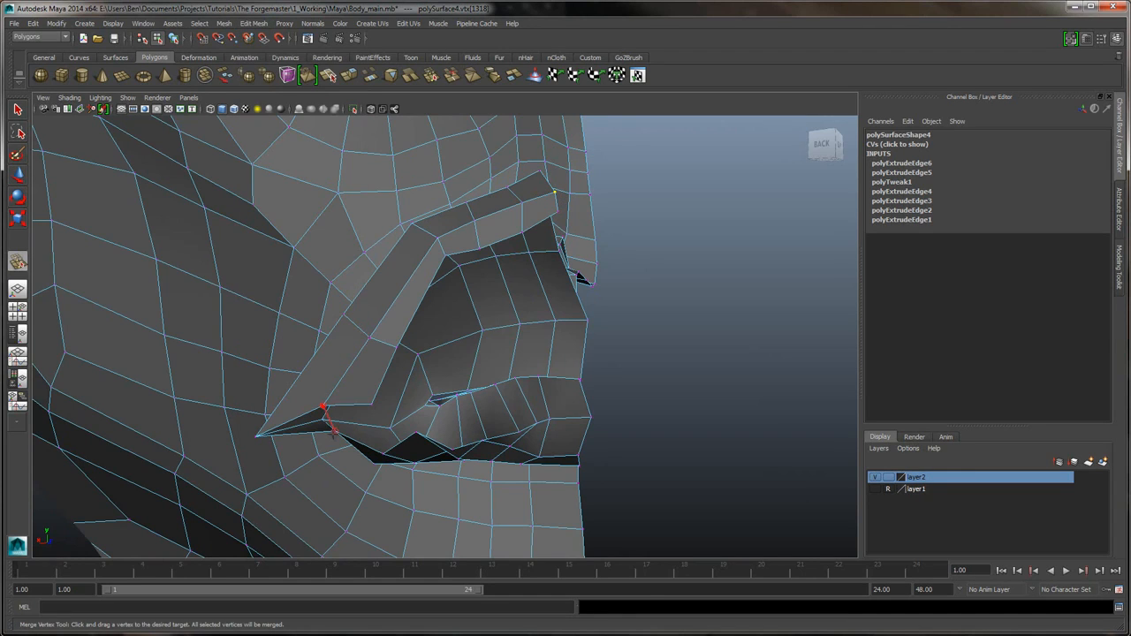
left_click_drag(333, 431, 336, 432)
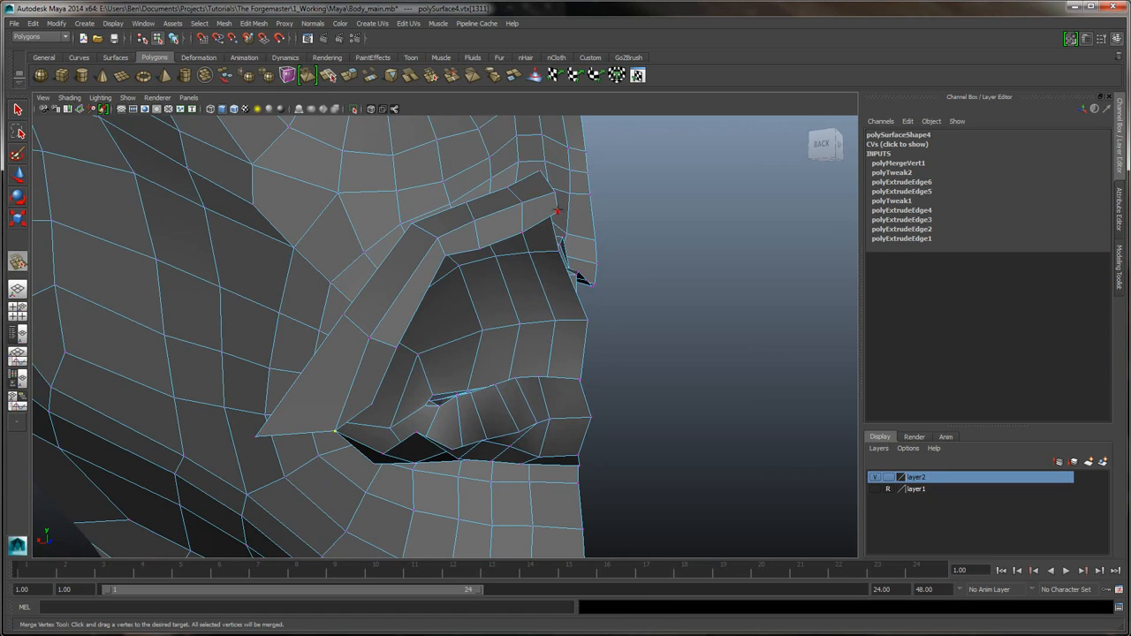
left_click_drag(579, 464, 577, 351)
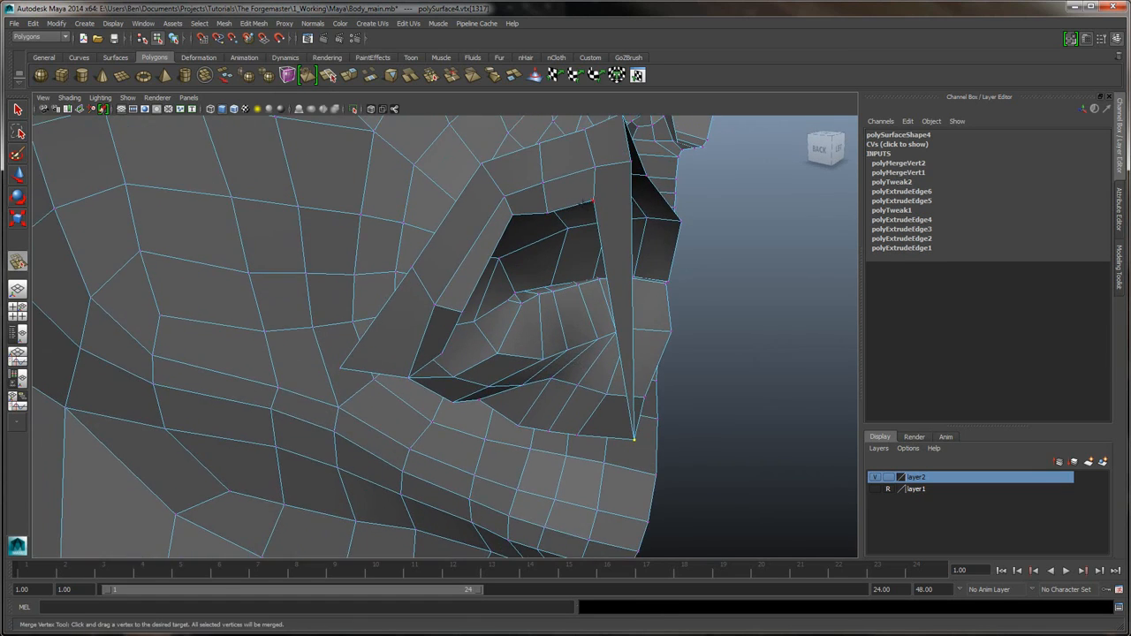
- Merge the remaining vertices of the extruded strip onto the lower cavity border to close the back of the mouth
left_click_drag(570, 434, 549, 433)
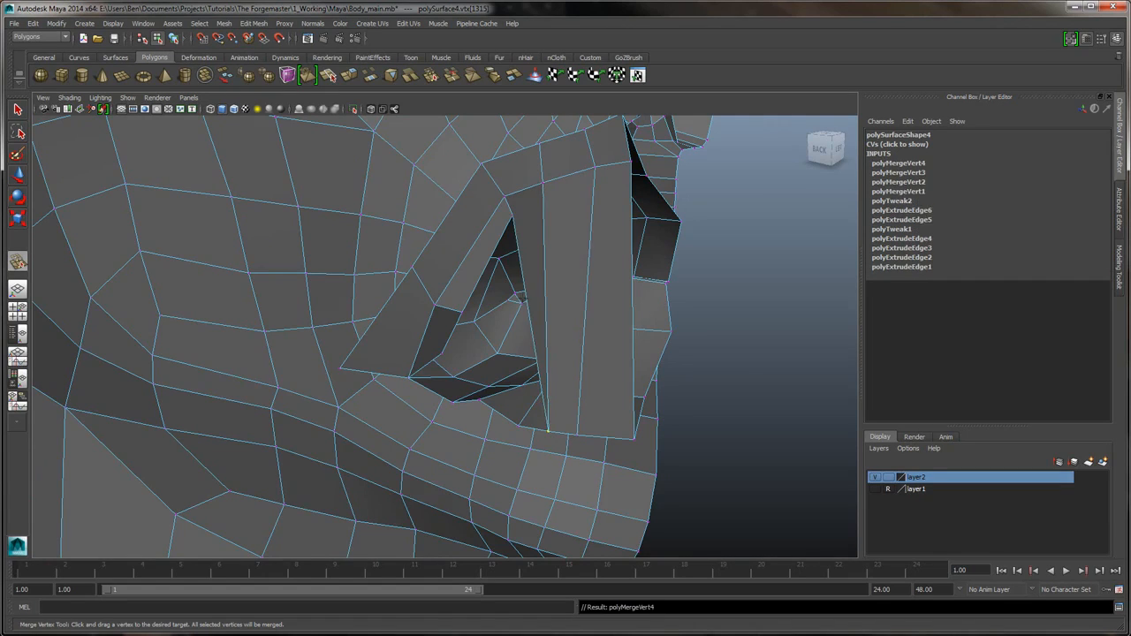
left_click_drag(511, 216, 523, 310)
left_click_drag(518, 428, 518, 428)
left_click_drag(492, 318, 491, 294, "alt")
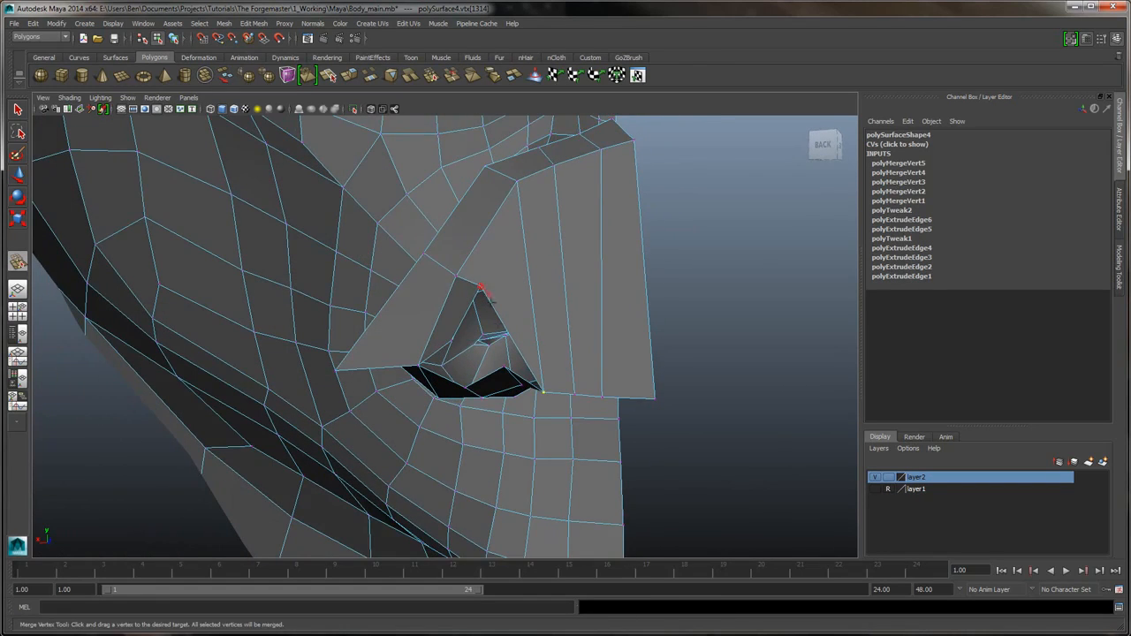
left_click_drag(503, 364, 503, 366)
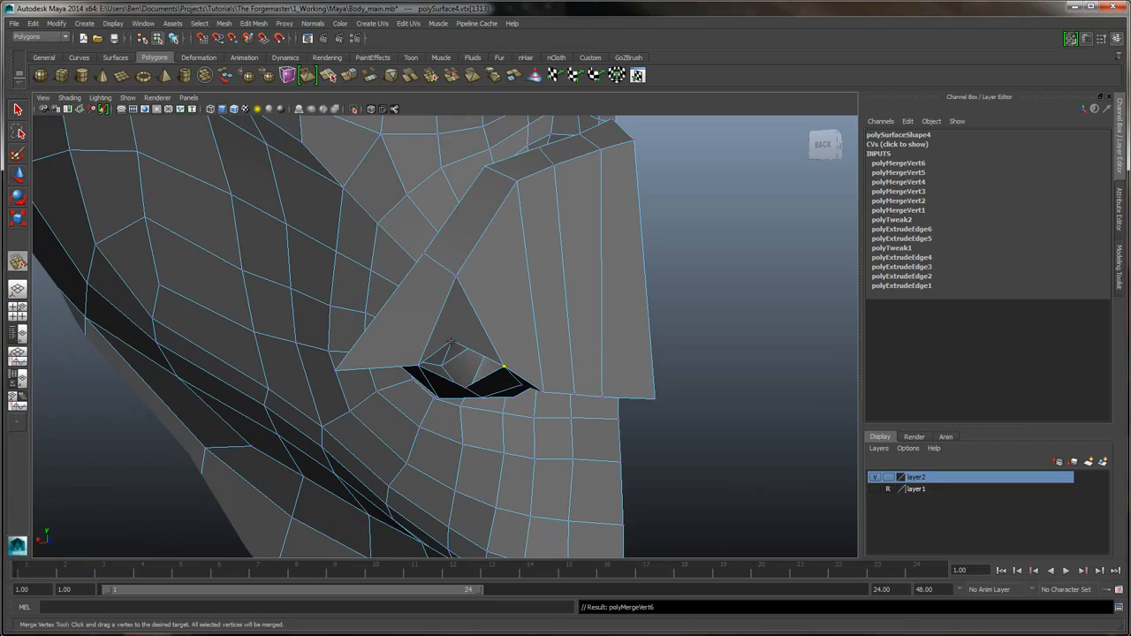
left_click_drag(543, 286, 382, 290, "alt")
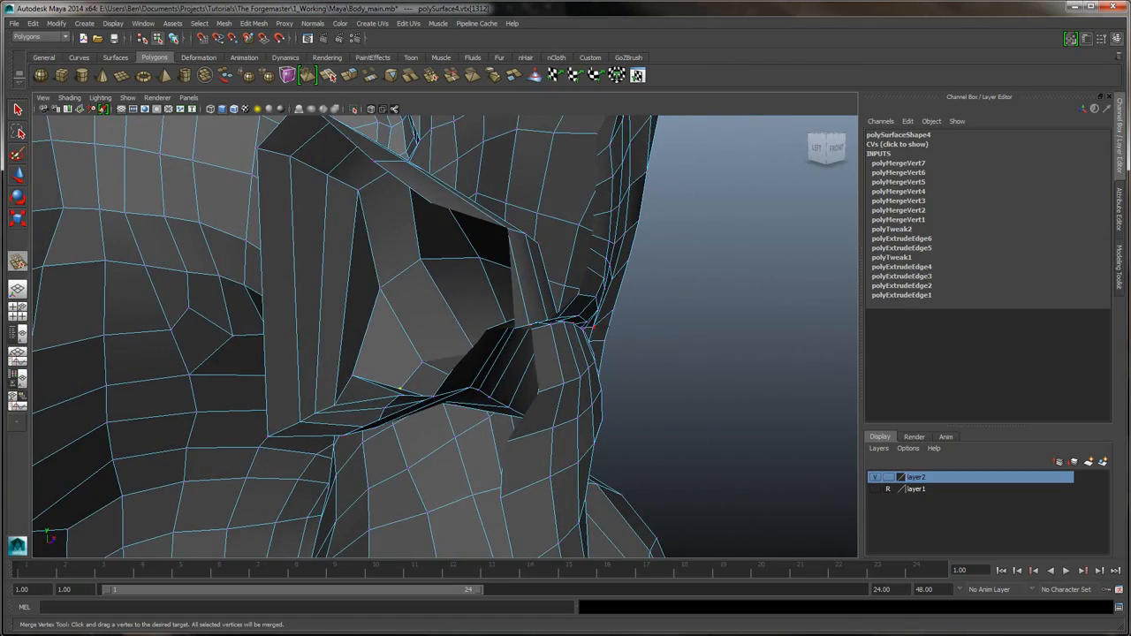
- Align the mouth cavity's centre-line border vertices to the centre plane by grid-snapping them along X in the top view
left_click(16, 176)
left_click_drag(487, 324, 592, 236, "alt")
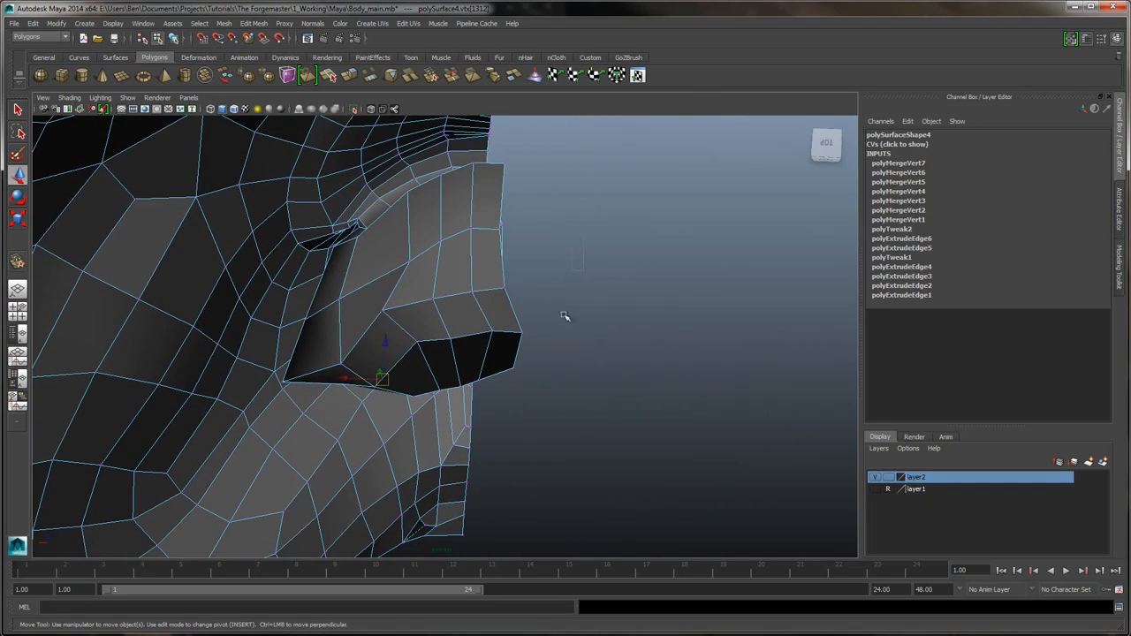
left_click_drag(496, 410, 498, 409)
left_click_drag(497, 408, 469, 321, "alt")
right_click_drag(469, 321, 478, 332, "alt")
left_click_drag(478, 332, 522, 310, "alt")
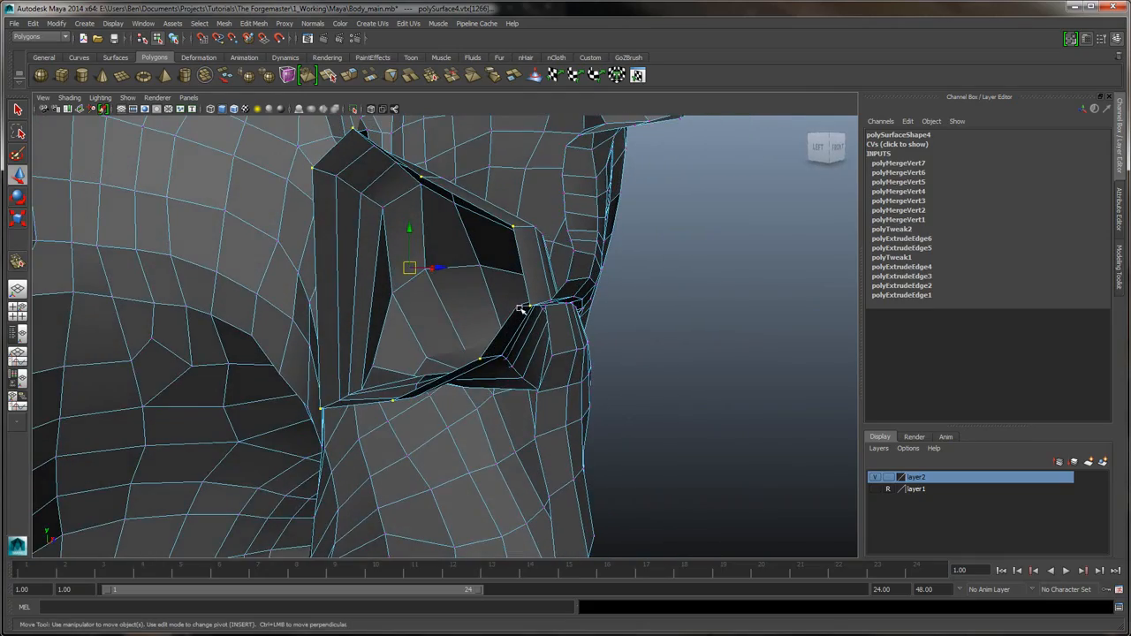
left_click_drag(439, 303, 641, 342, "alt")
right_click_drag(641, 342, 551, 313, "alt")
left_click_drag(551, 313, 380, 292, "alt")
left_click(17, 311)
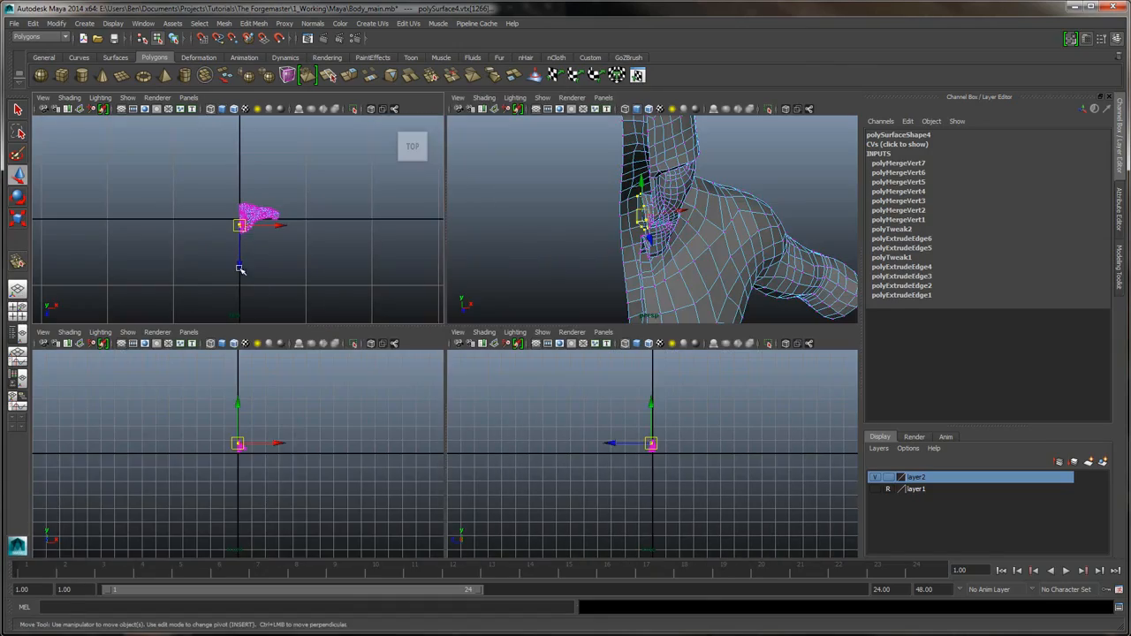
middle_click_drag(226, 228, 225, 227)
scroll(237, 215, "up", 8)
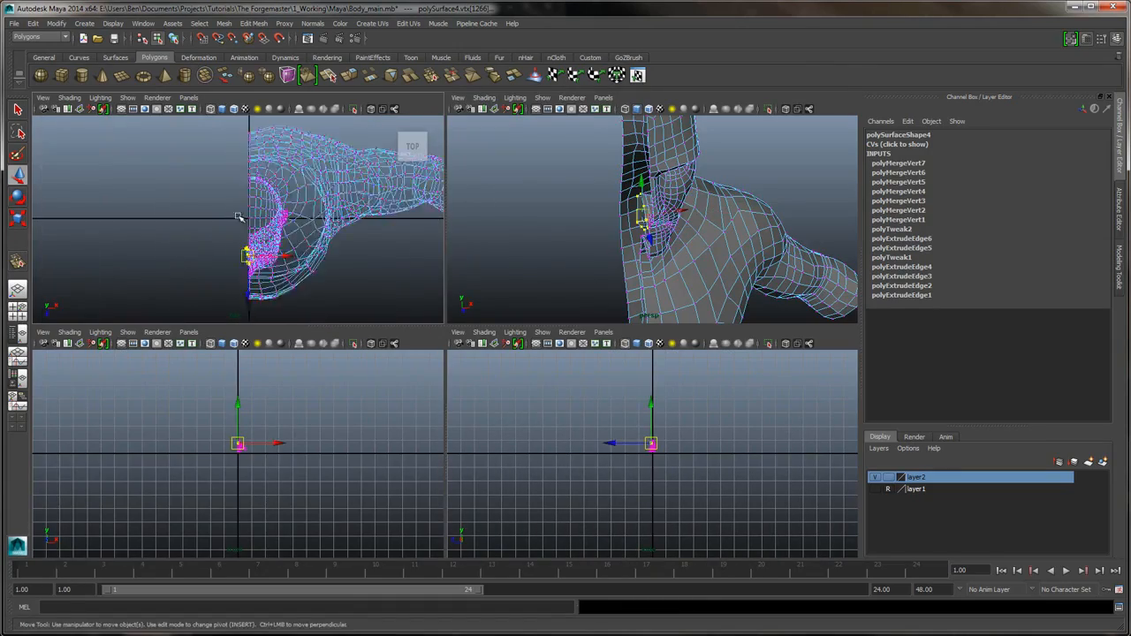
scroll(237, 215, "up", 2)
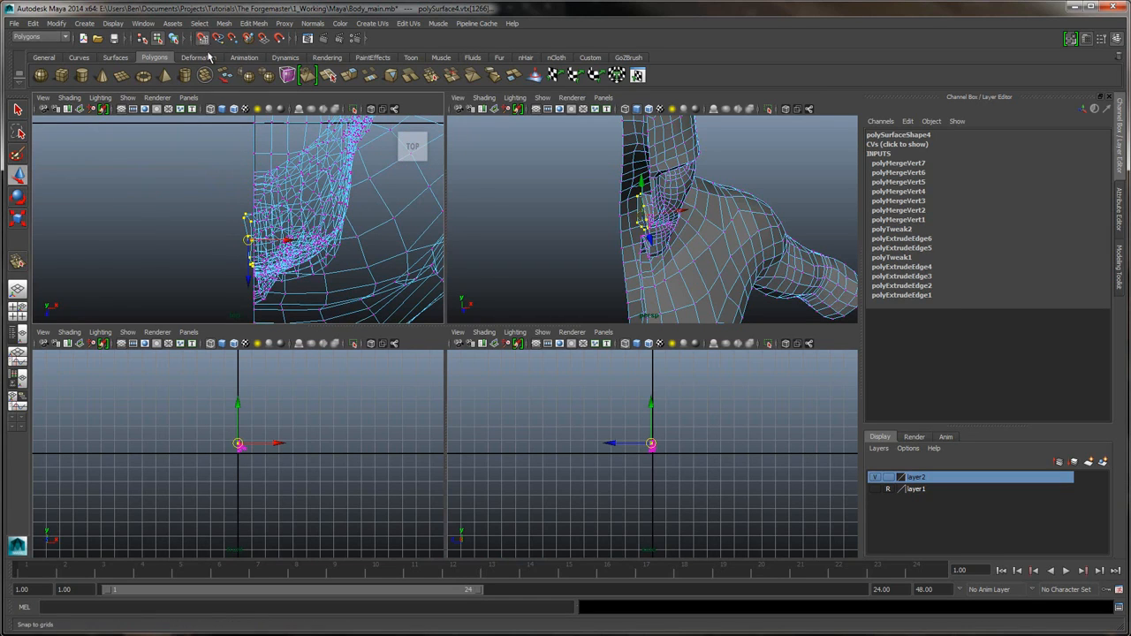
double_click(18, 176)
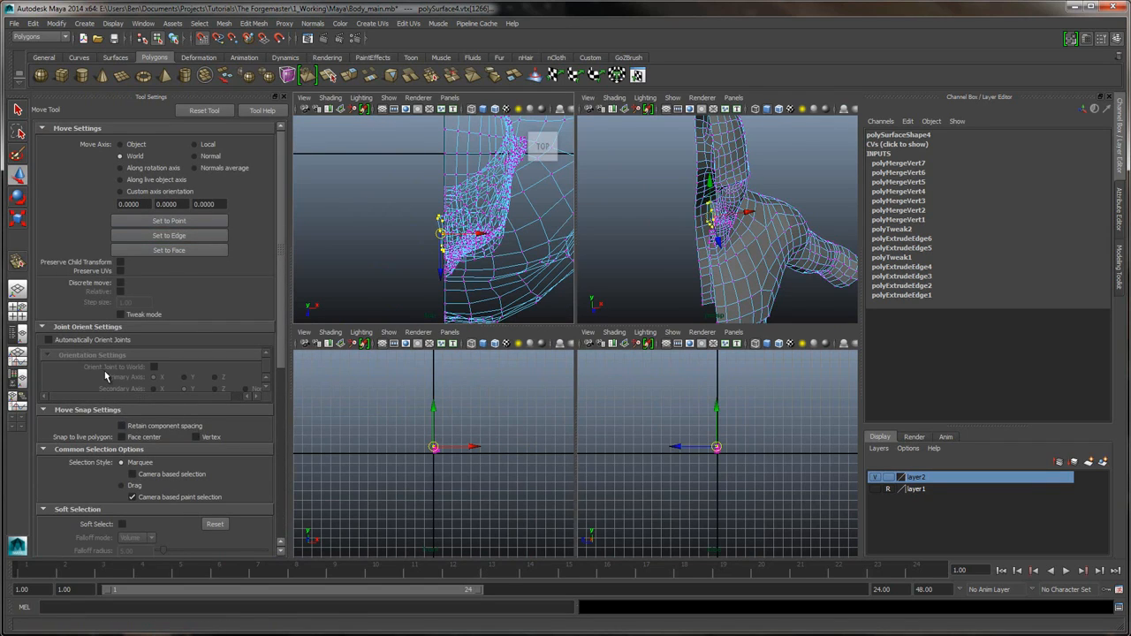
left_click(284, 98)
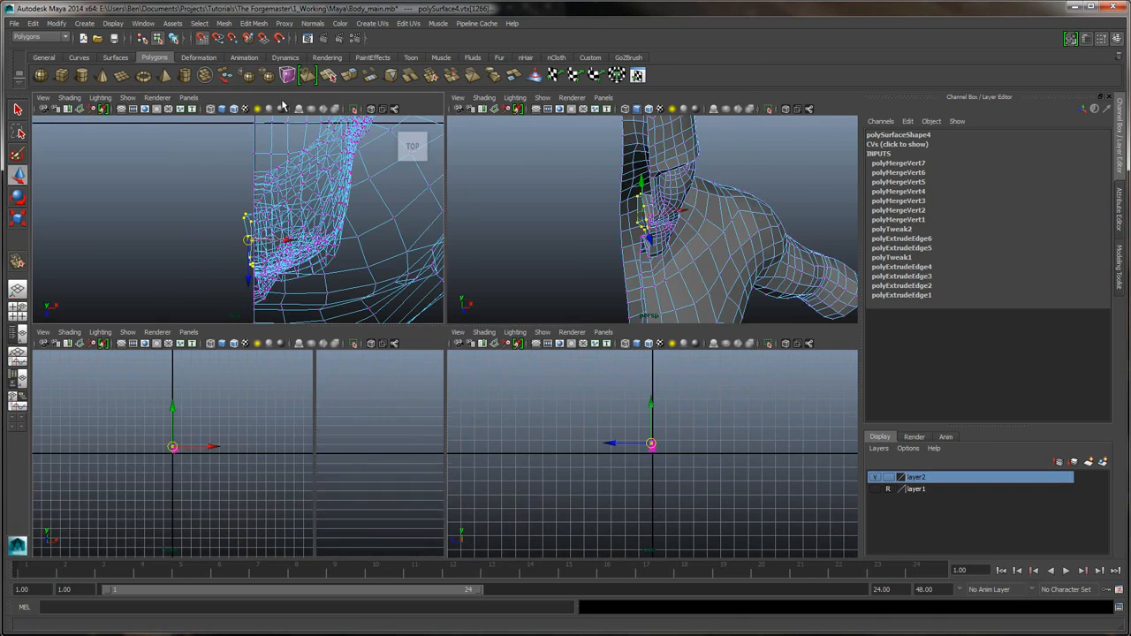
left_click_drag(276, 240, 290, 240)
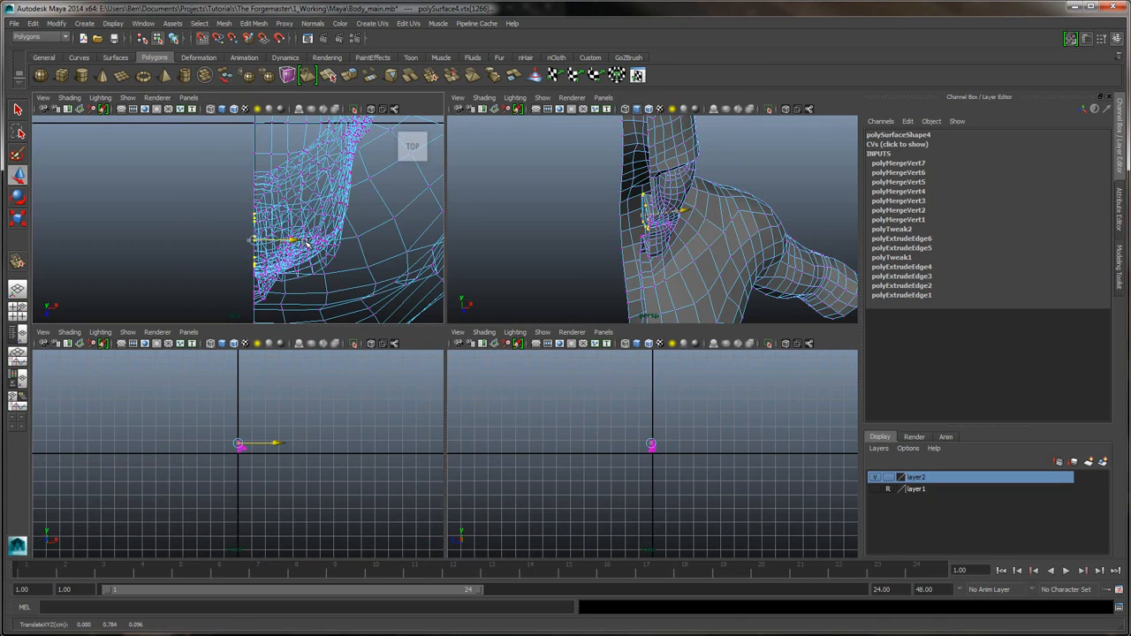
scroll(239, 234, "up", 7)
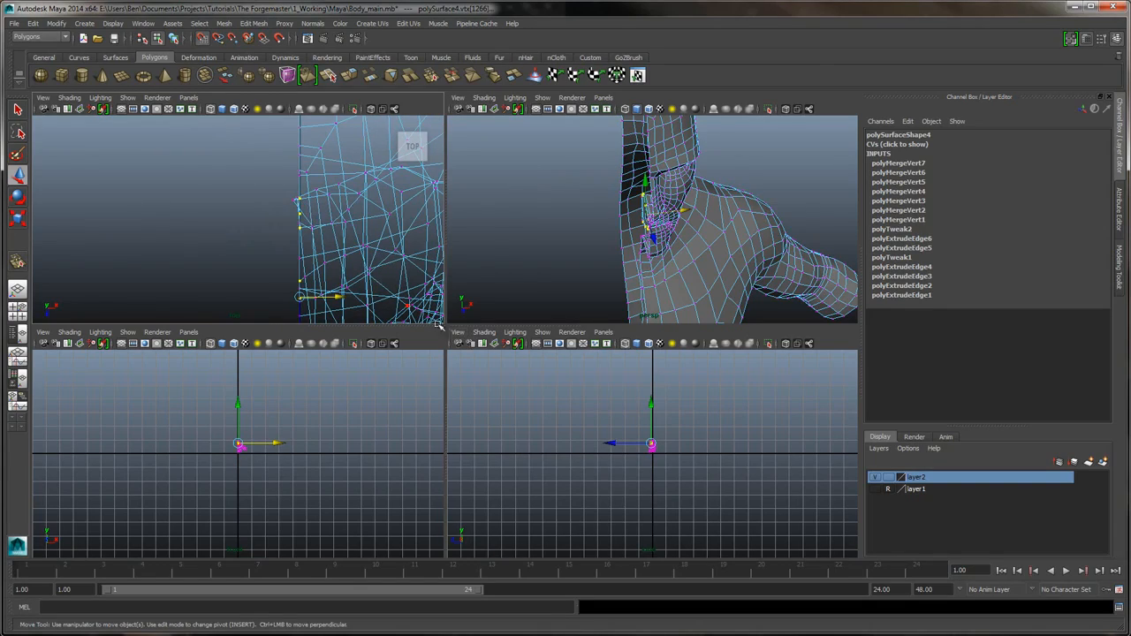
left_click(18, 290)
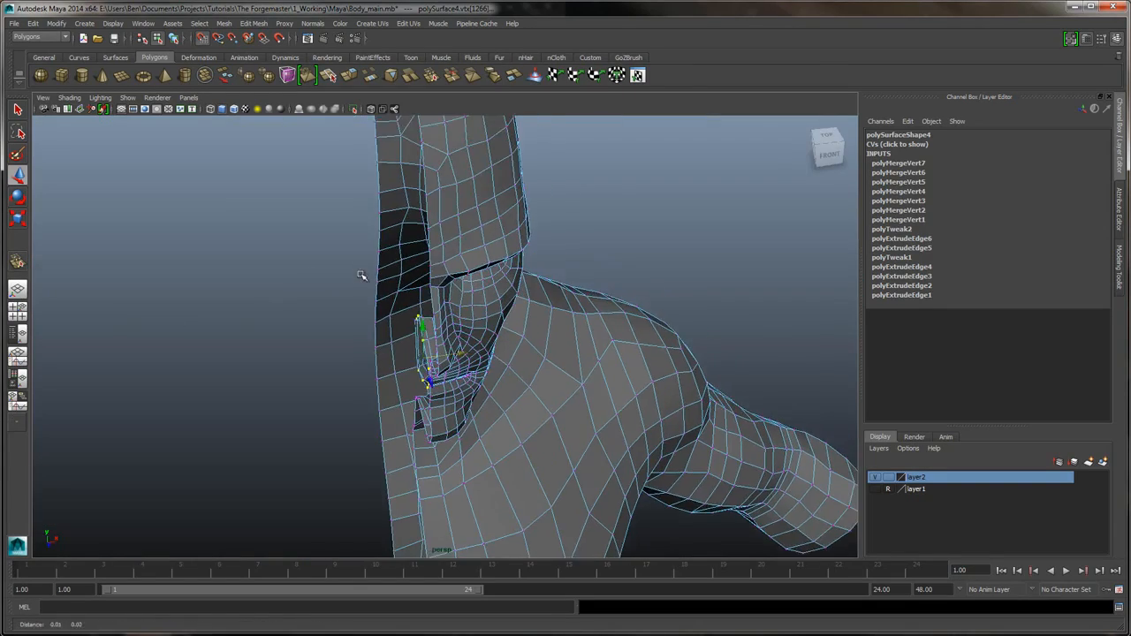
- Reposition the back-wall vertices near the mouth's outer corner to reshape that side of the cavity
left_click_drag(360, 276, 571, 258, "alt")
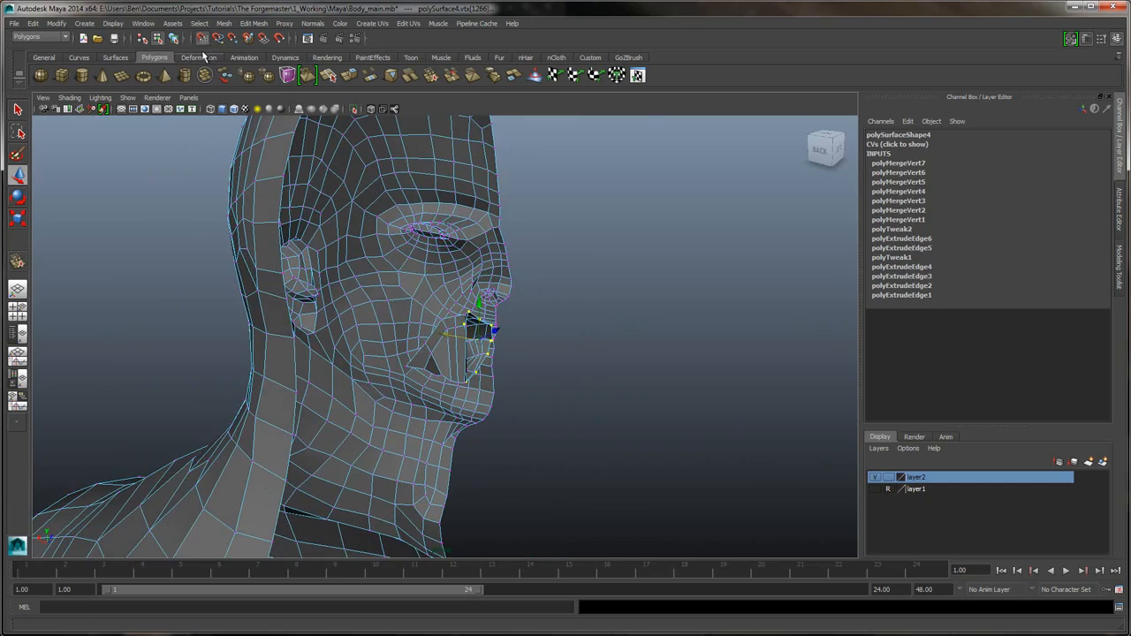
scroll(525, 195, "up", 5)
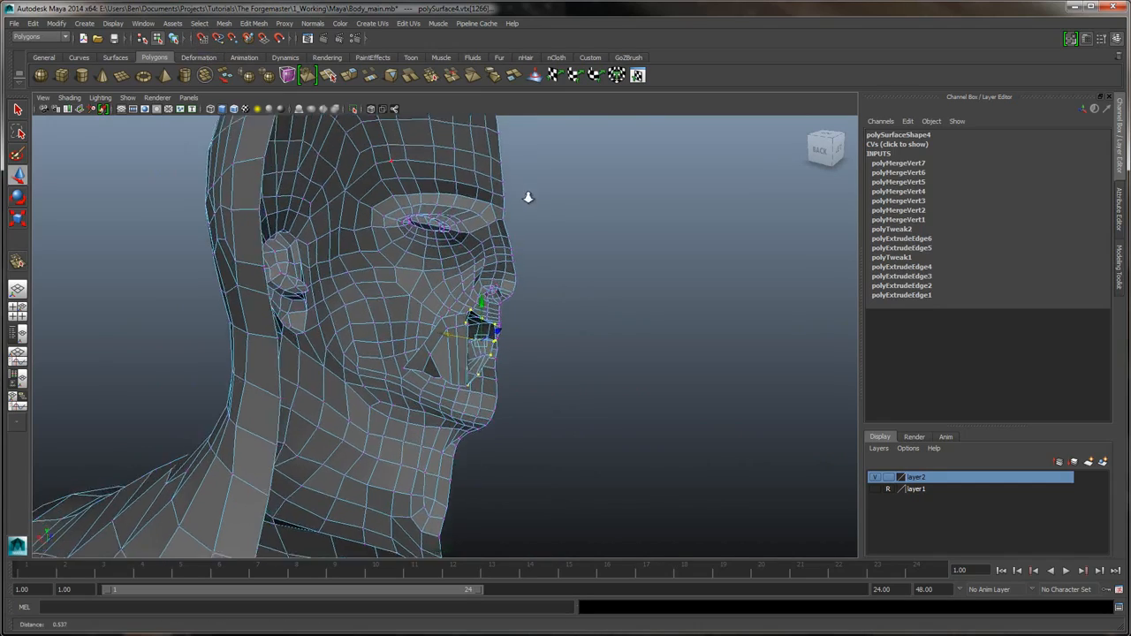
left_click_drag(543, 245, 497, 302, "alt")
left_click(500, 291)
left_click(488, 309)
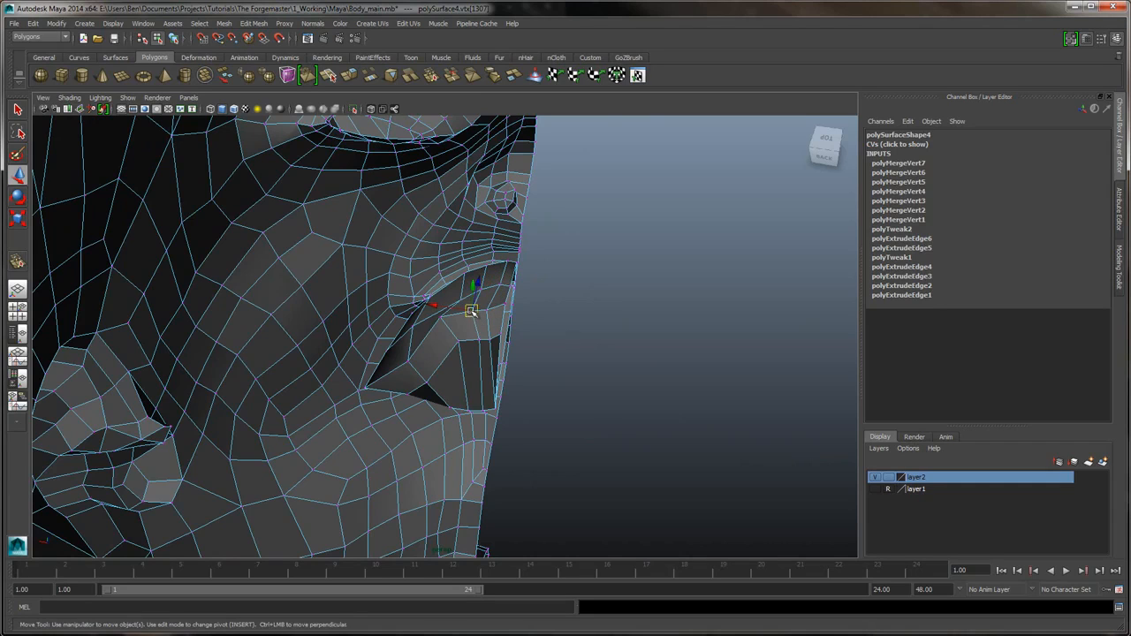
left_click_drag(471, 311, 412, 381)
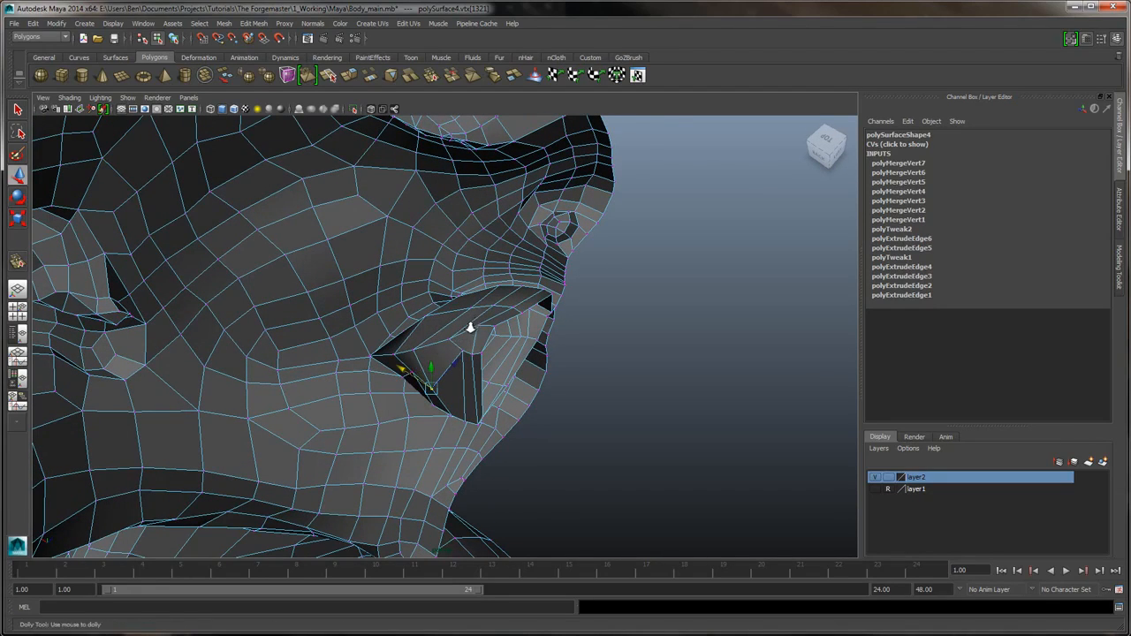
right_click_drag(470, 329, 404, 382, "alt")
left_click(399, 386)
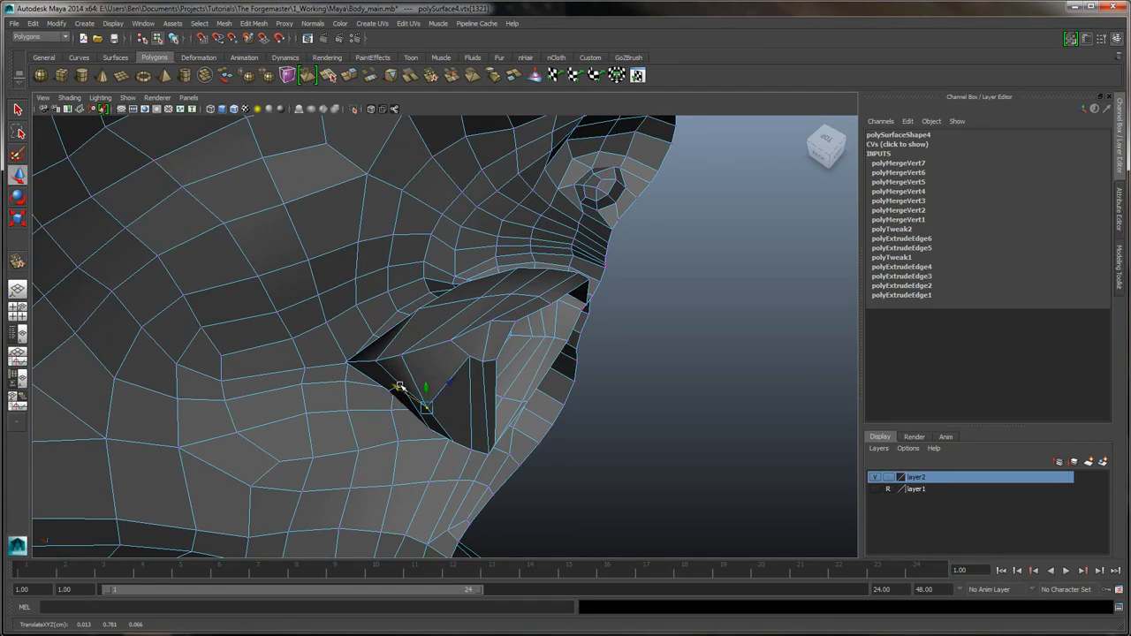
left_click_drag(400, 385, 373, 410)
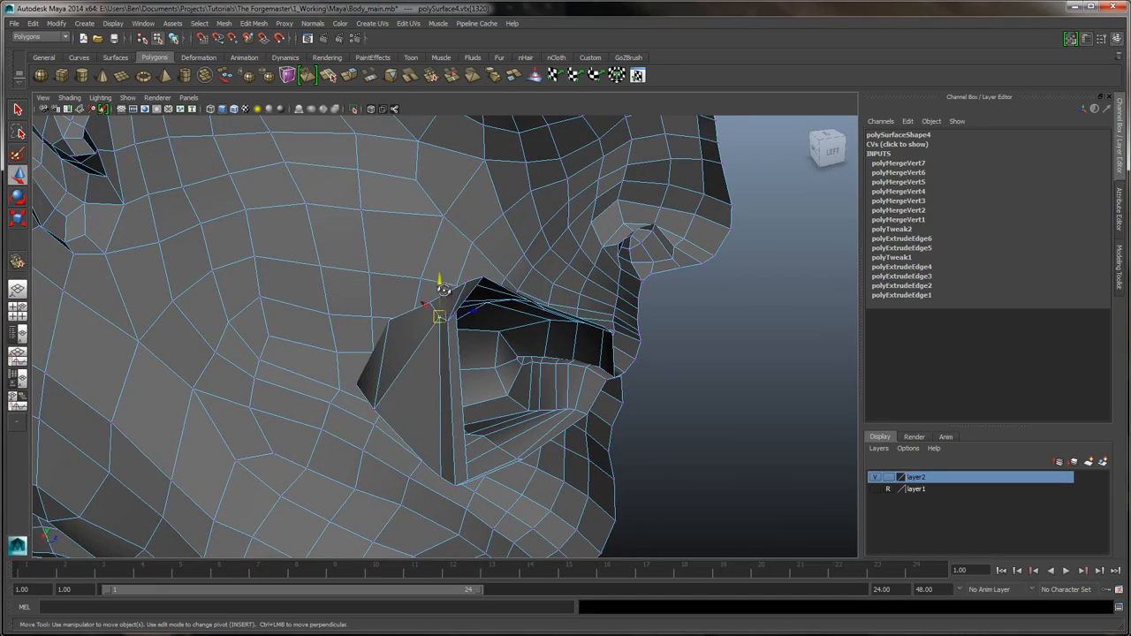
- Lower the next two back-wall vertices toward the cavity floor, working toward the centre line
left_click_drag(444, 289, 372, 412, "alt")
left_click_drag(412, 378, 475, 351, "alt")
left_click(480, 314)
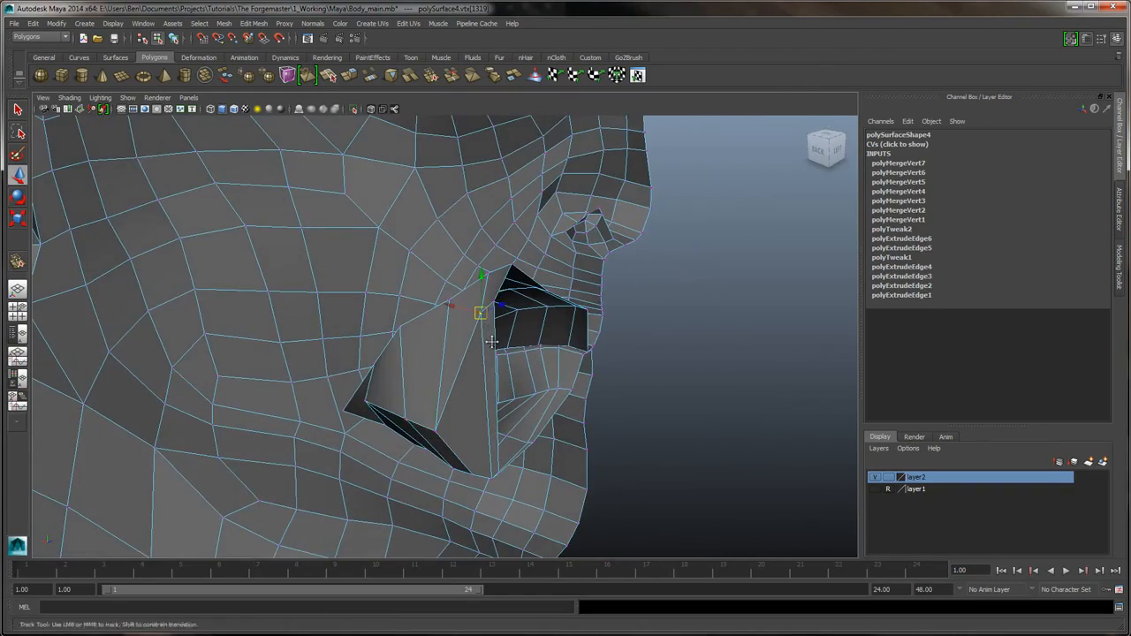
middle_click_drag(456, 401, 510, 336, "alt")
left_click_drag(510, 335, 542, 339, "alt")
left_click_drag(542, 256, 540, 282)
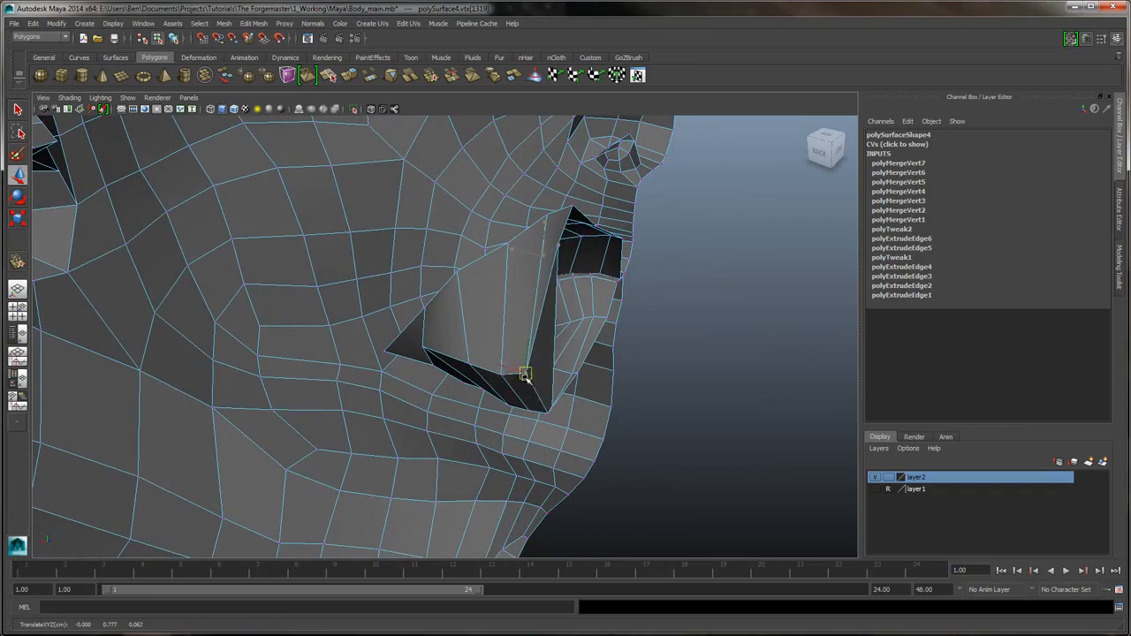
left_click_drag(523, 388, 504, 283, "alt")
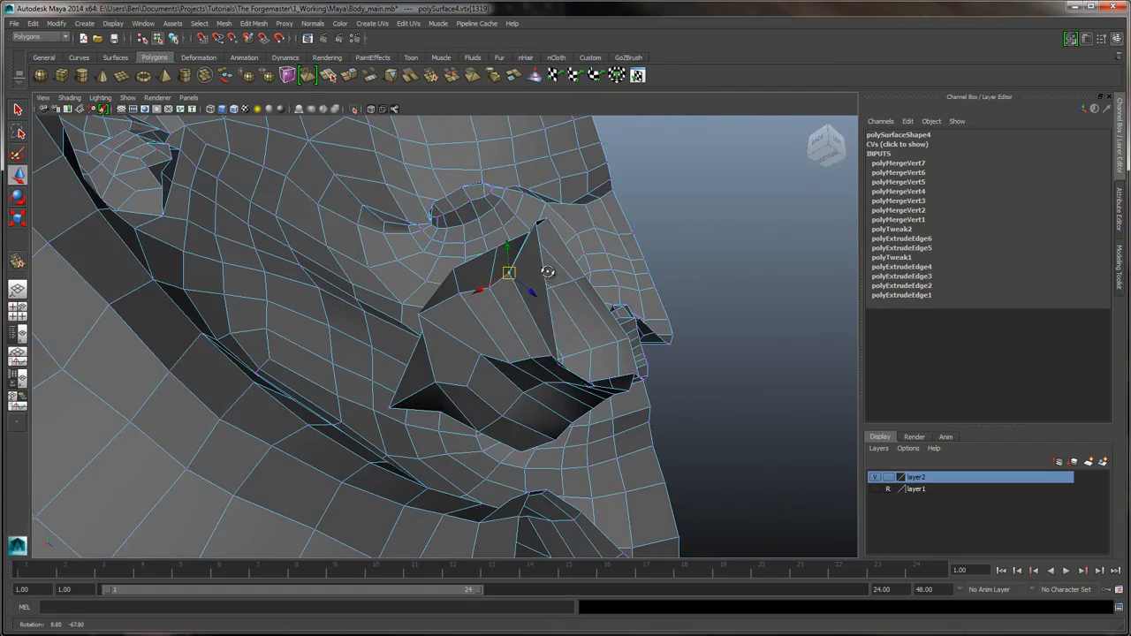
- Adjust individual vertices where the cavity's back wall meets its lower part near the centre line
left_click(558, 365)
left_click_drag(583, 299, 592, 336, "alt")
left_click_drag(559, 392, 548, 402)
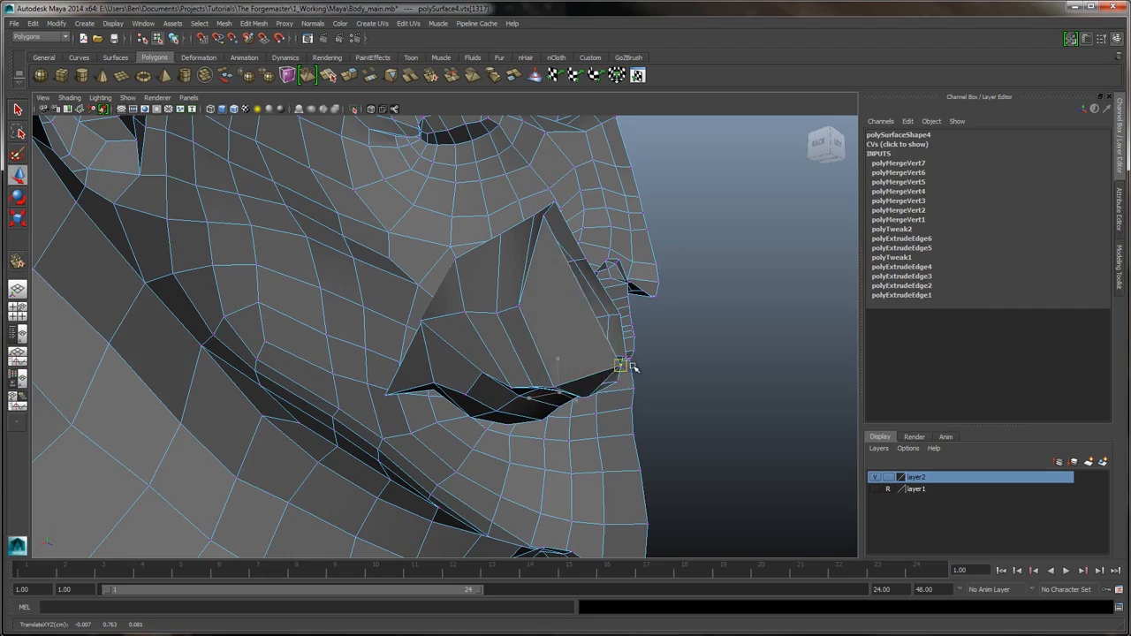
left_click_drag(582, 318, 555, 378, "alt")
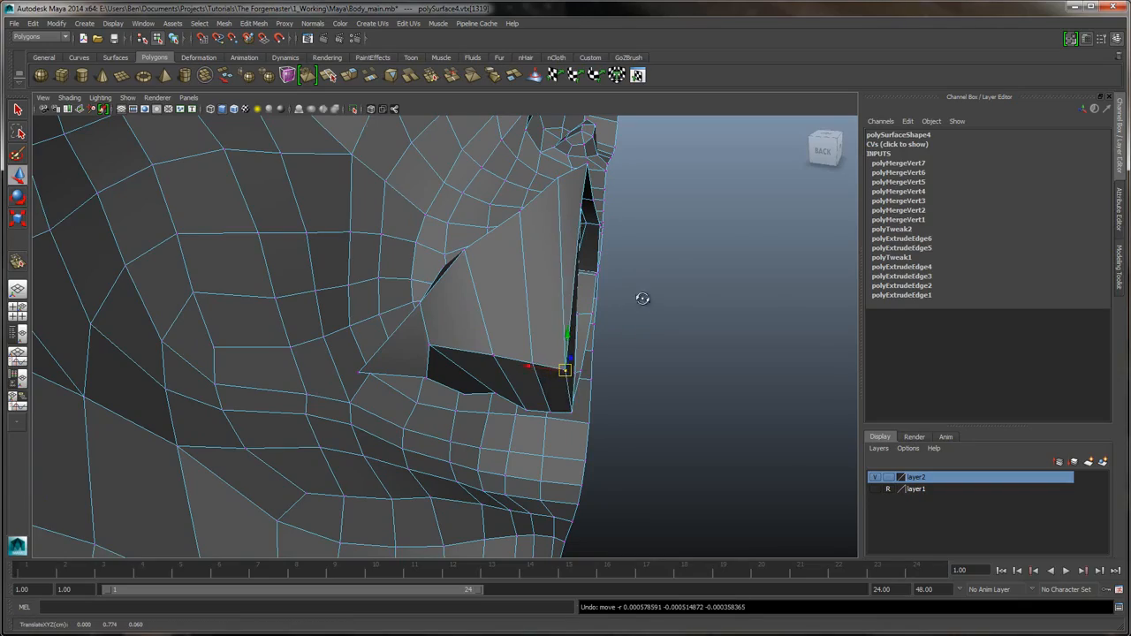
left_click_drag(643, 299, 601, 401, "alt")
middle_click_drag(599, 401, 588, 396)
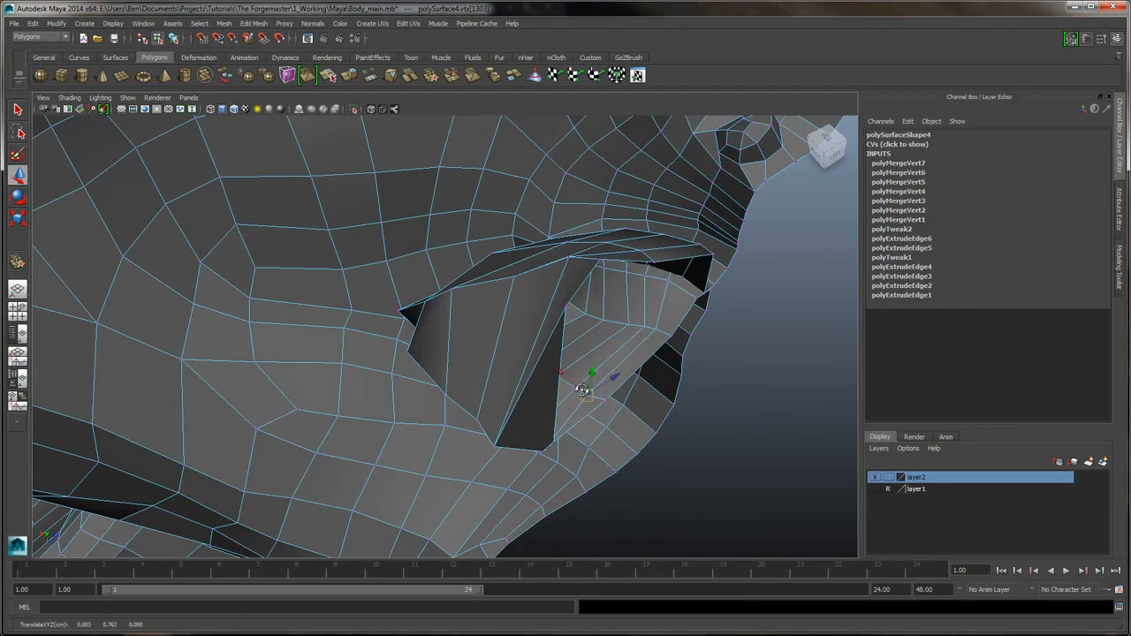
left_click_drag(583, 390, 442, 308, "alt")
right_click_drag(441, 308, 487, 354, "alt")
left_click_drag(487, 353, 551, 480, "alt")
left_click_drag(569, 423, 640, 351, "alt")
- Delete the narrow, stretched face at the centre-line end of the cavity's back wall
right_click(512, 351)
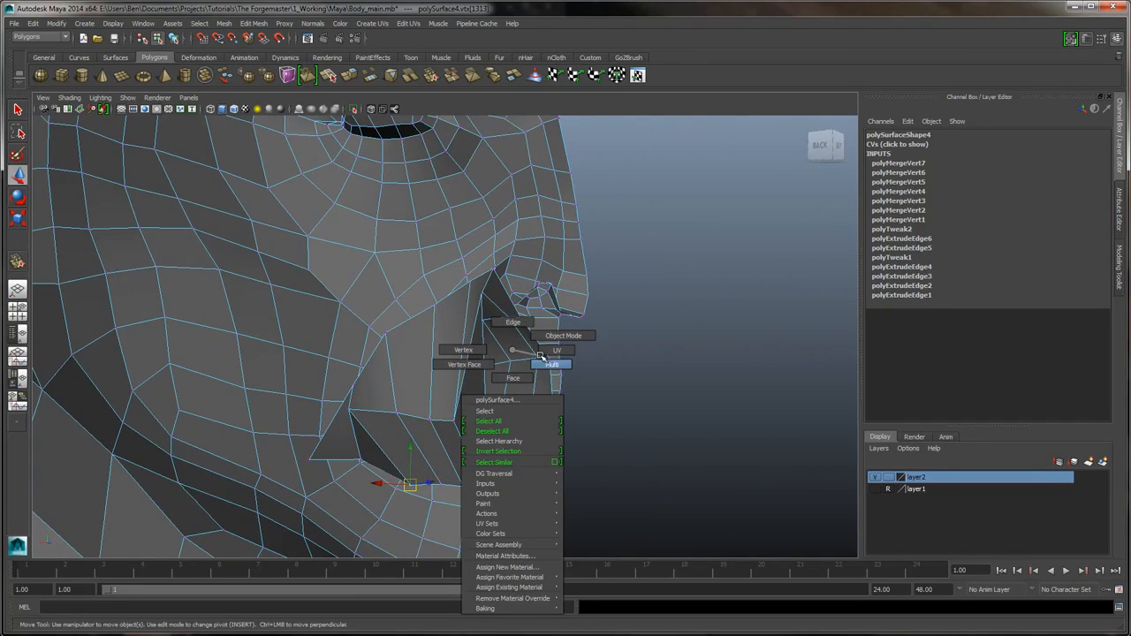
left_click(516, 378)
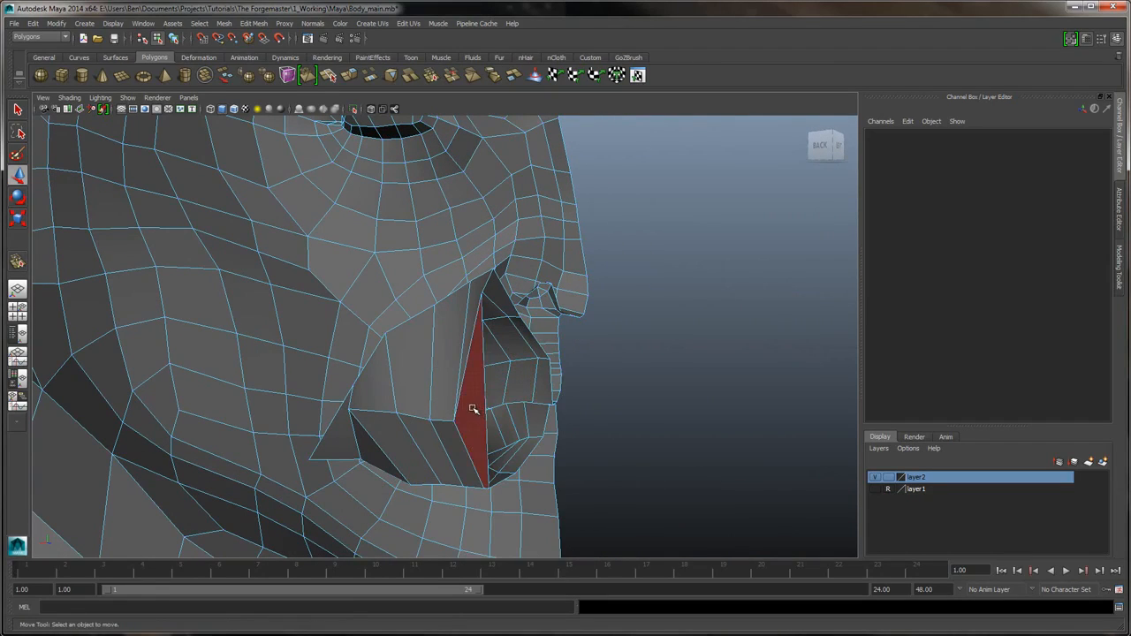
left_click(473, 409)
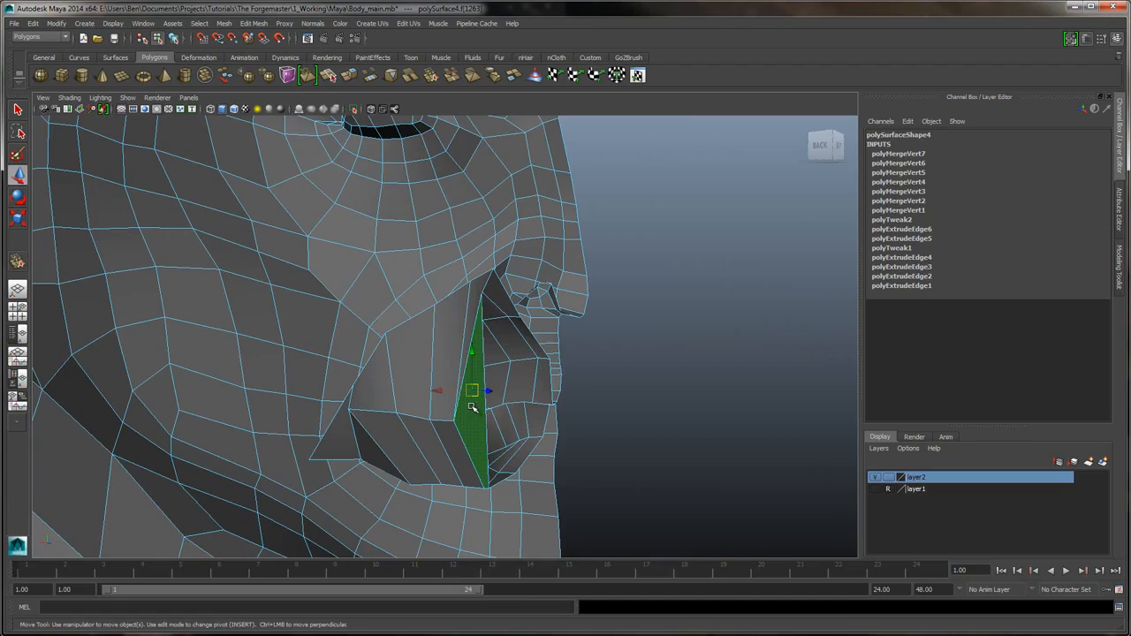
key("Delete")
- Shift the vertices along the middle of the back wall away from the centre line to even out their spacing
left_click_drag(520, 321, 475, 349, "alt")
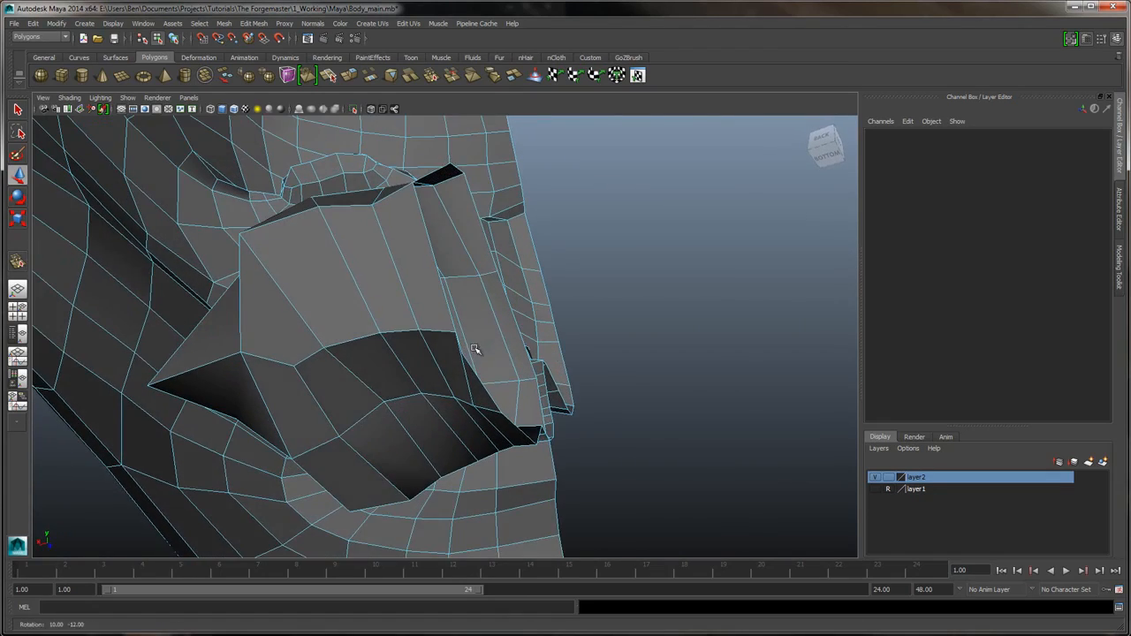
right_click(472, 340)
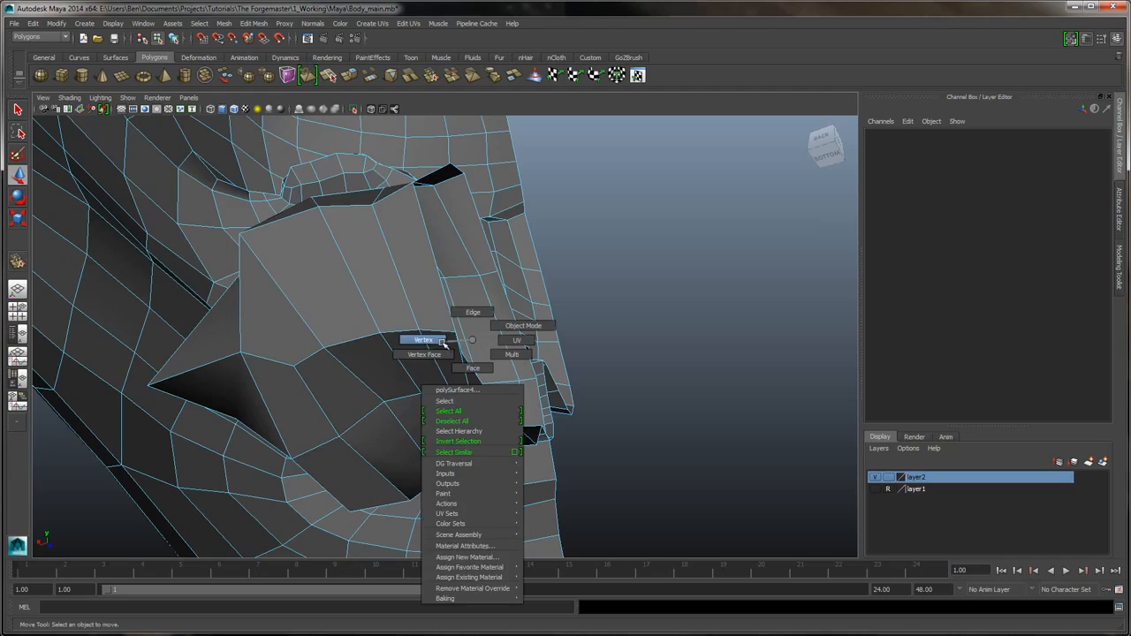
left_click(438, 342)
left_click(456, 333)
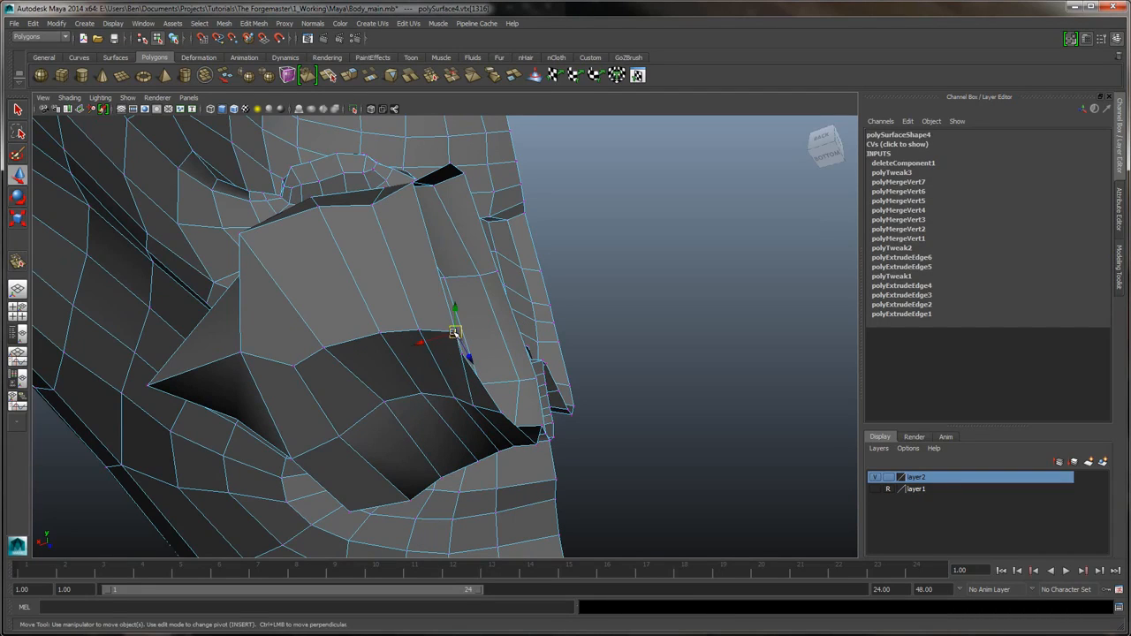
left_click(407, 336)
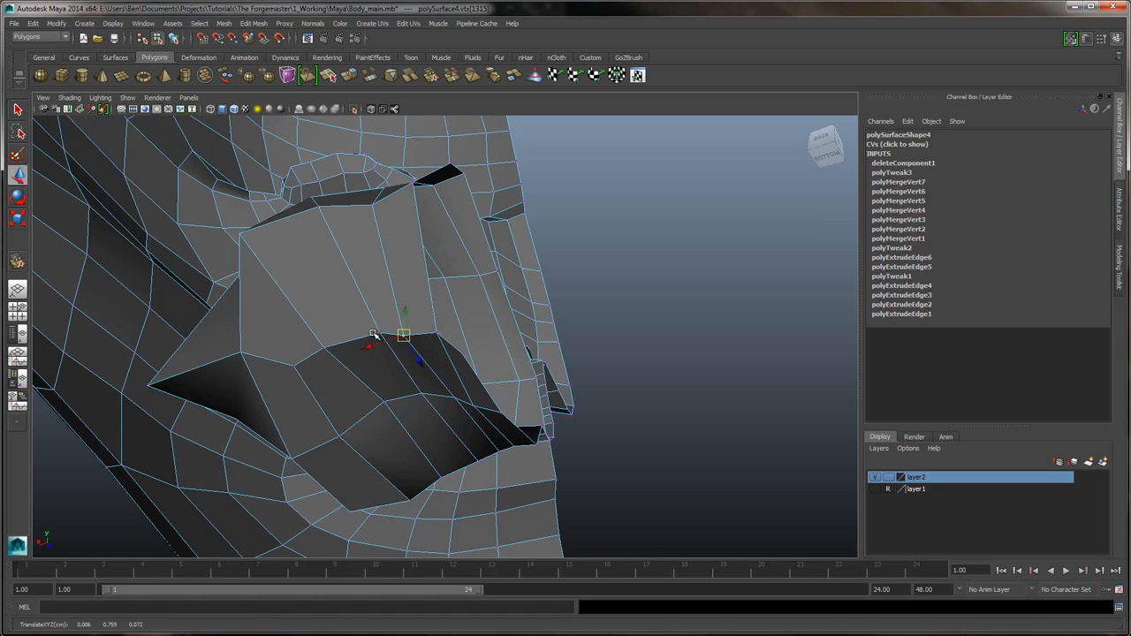
left_click_drag(380, 335, 432, 286)
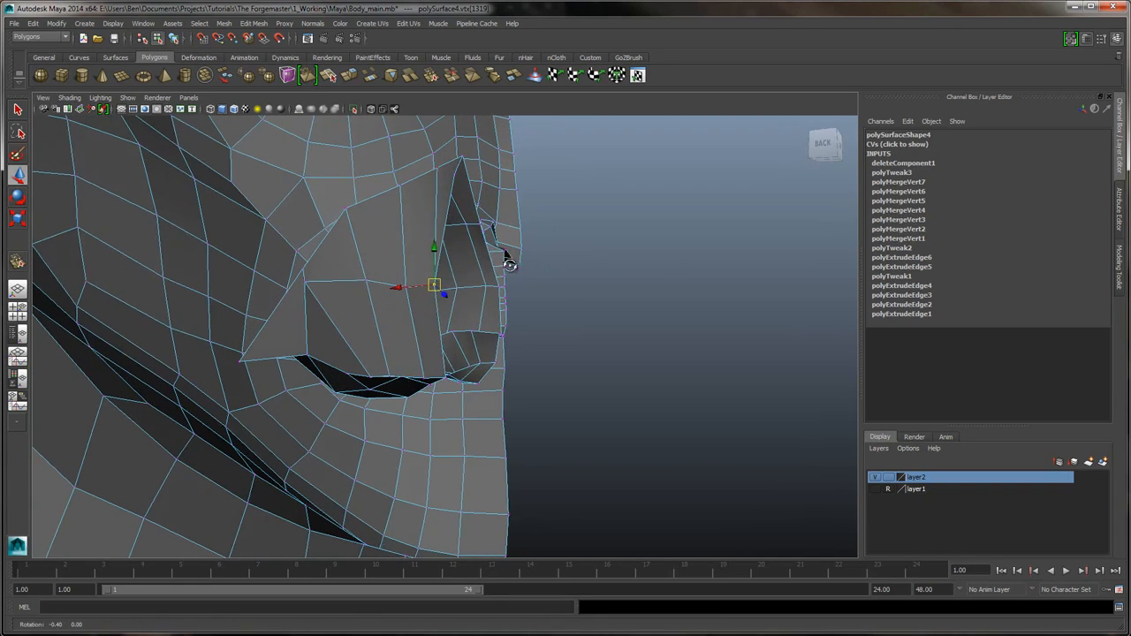
- Reposition the back wall's inner vertex beside the deleted face to refine the upper section's open edge
left_click_drag(505, 250, 379, 294, "alt")
left_click(450, 170)
left_click_drag(449, 332, 543, 381, "alt")
left_click_drag(423, 316, 553, 299, "alt")
left_click_drag(465, 390, 466, 352)
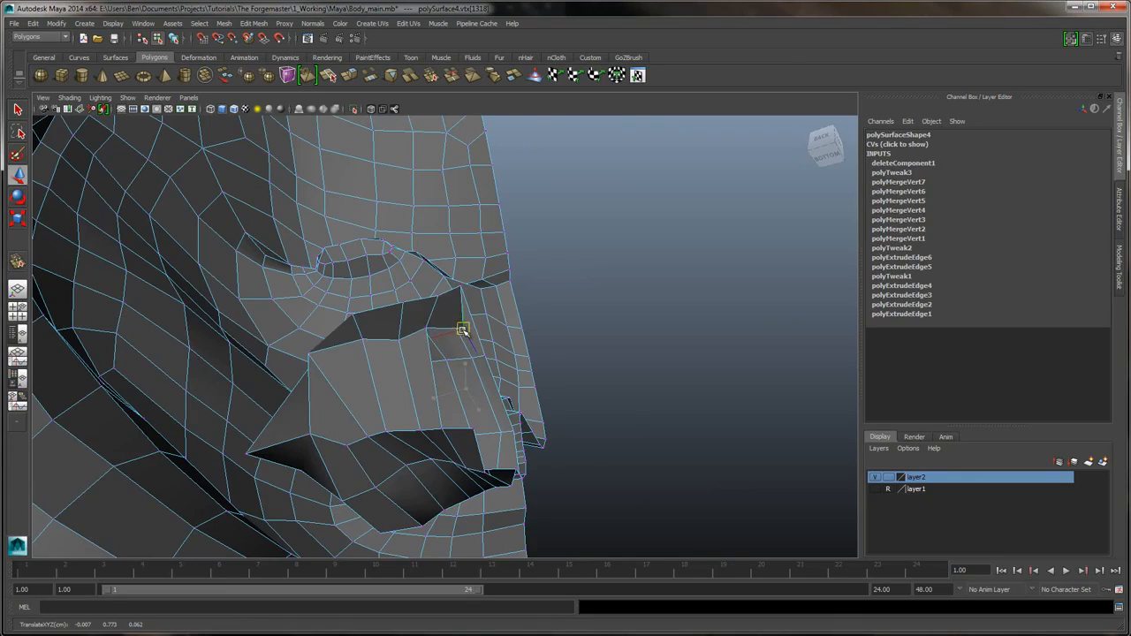
- Extrude the short lower border edge above the gap left by the deleted face and pull it downward
left_click_drag(542, 256, 335, 240, "alt")
right_click_drag(335, 240, 335, 213)
left_click(451, 333)
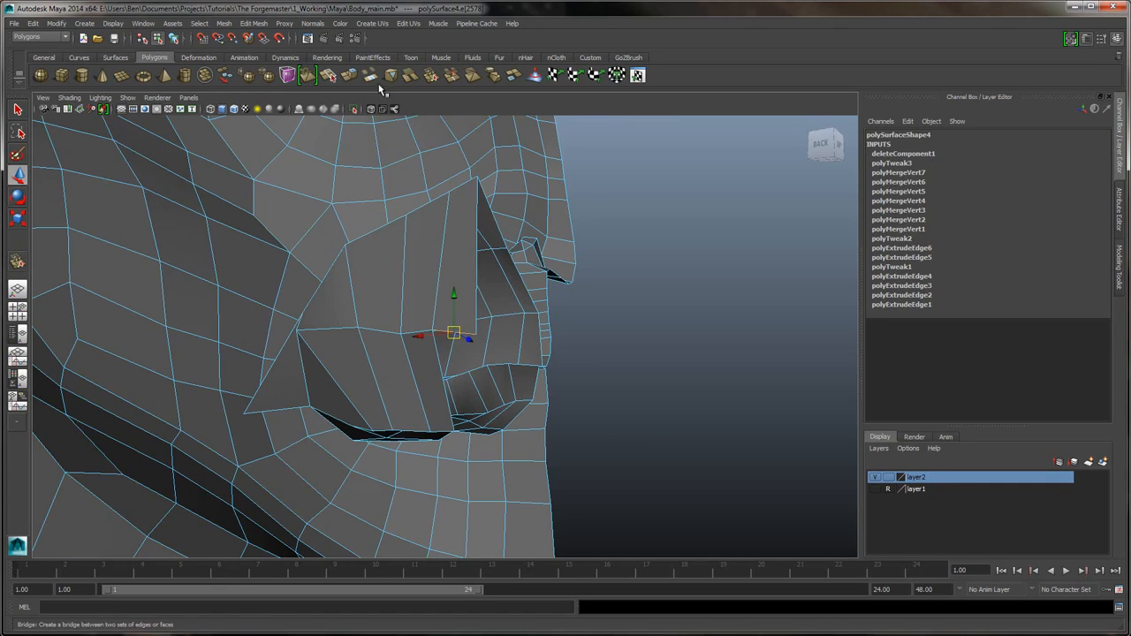
key("ctrl+e")
left_click_drag(463, 307, 450, 350)
- Merge the free vertices of the newly extruded edge into the matching border vertices on the cavity's lower section, closing the gap
right_click_drag(473, 285, 442, 288)
left_click_drag(563, 294, 500, 271, "alt")
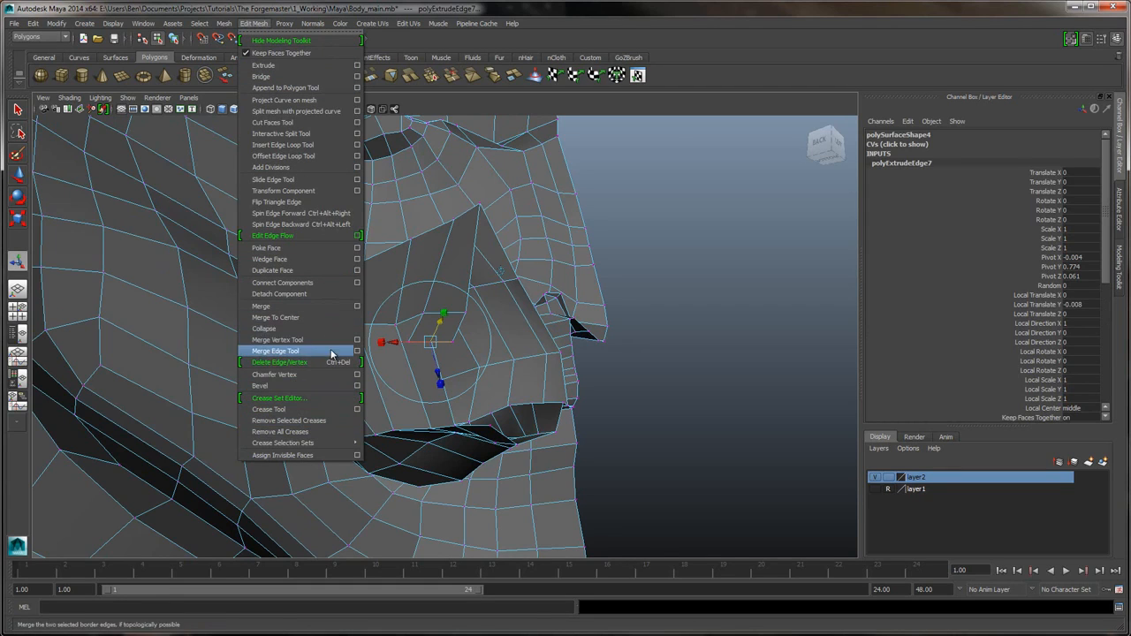
left_click(292, 343)
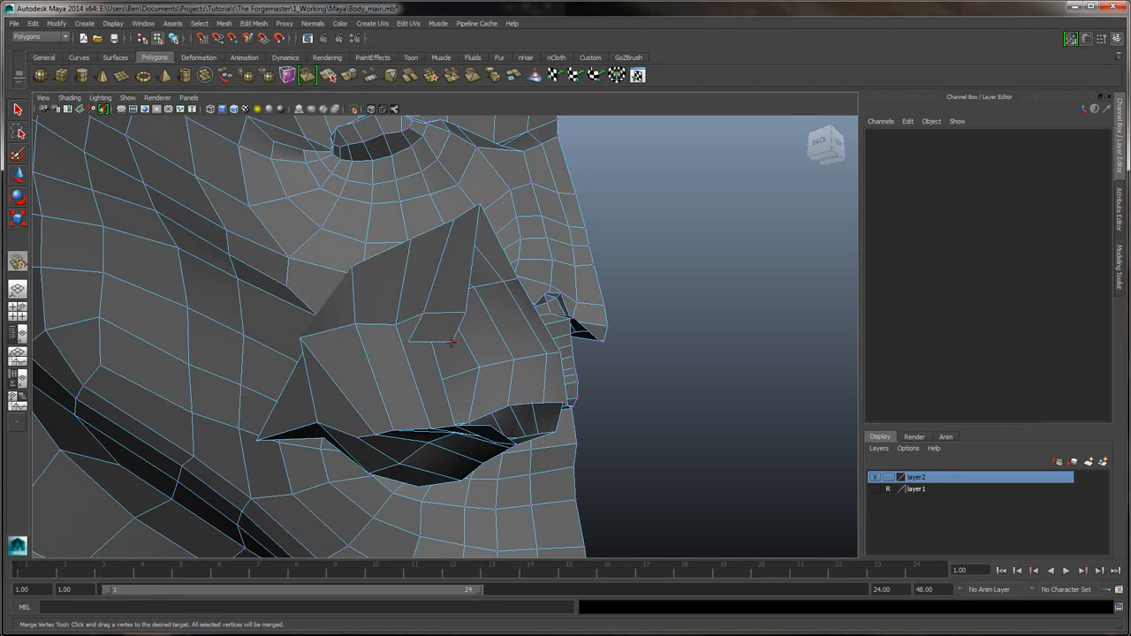
left_click_drag(489, 425, 491, 427)
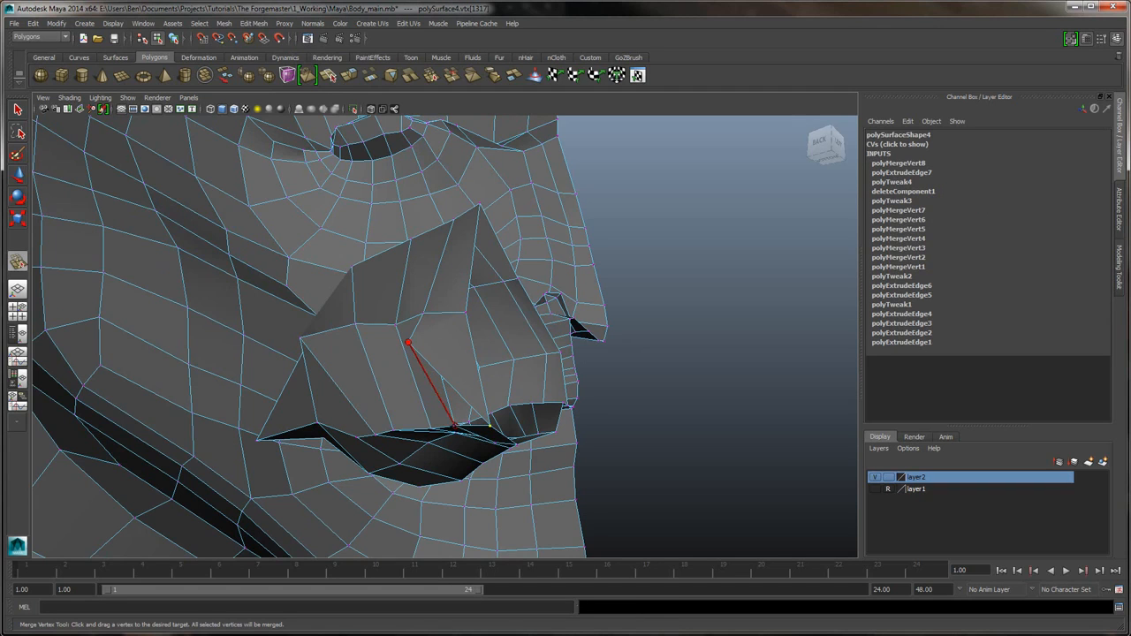
left_click_drag(454, 428, 411, 272)
key("ctrl+z")
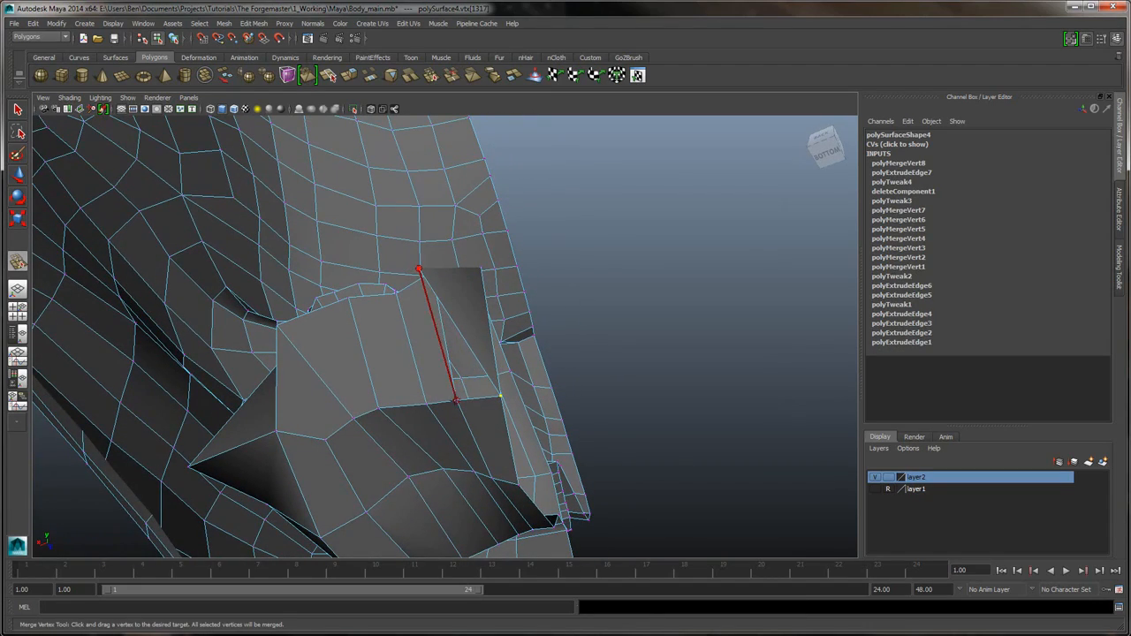
left_click_drag(455, 400, 425, 354)
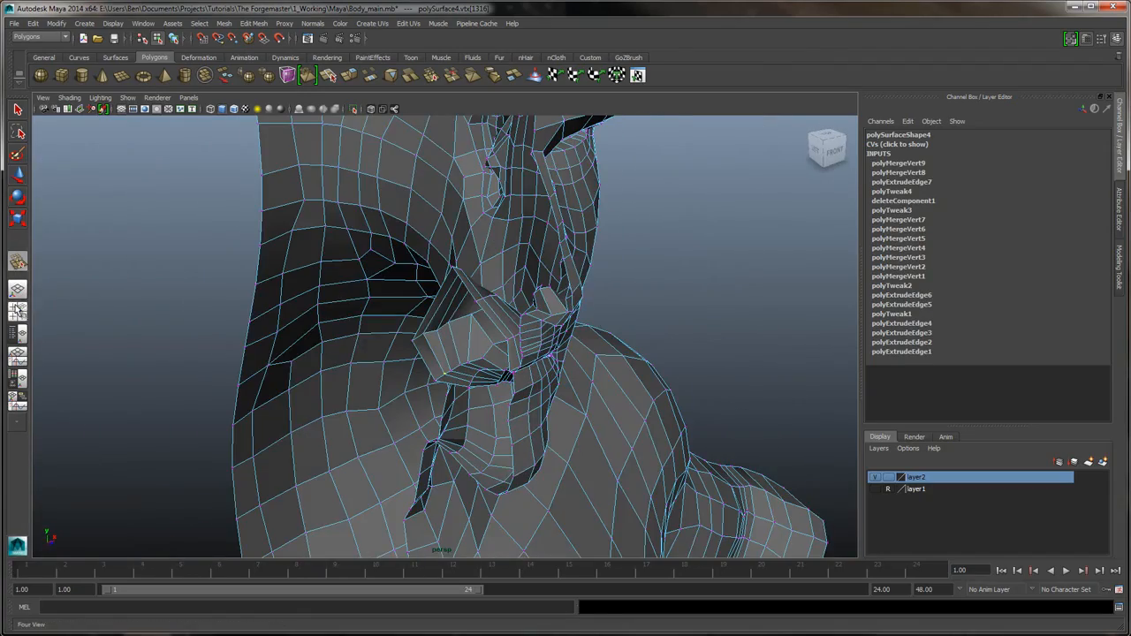
- Switch to the four-view layout and enlarge the top view
left_click(17, 310)
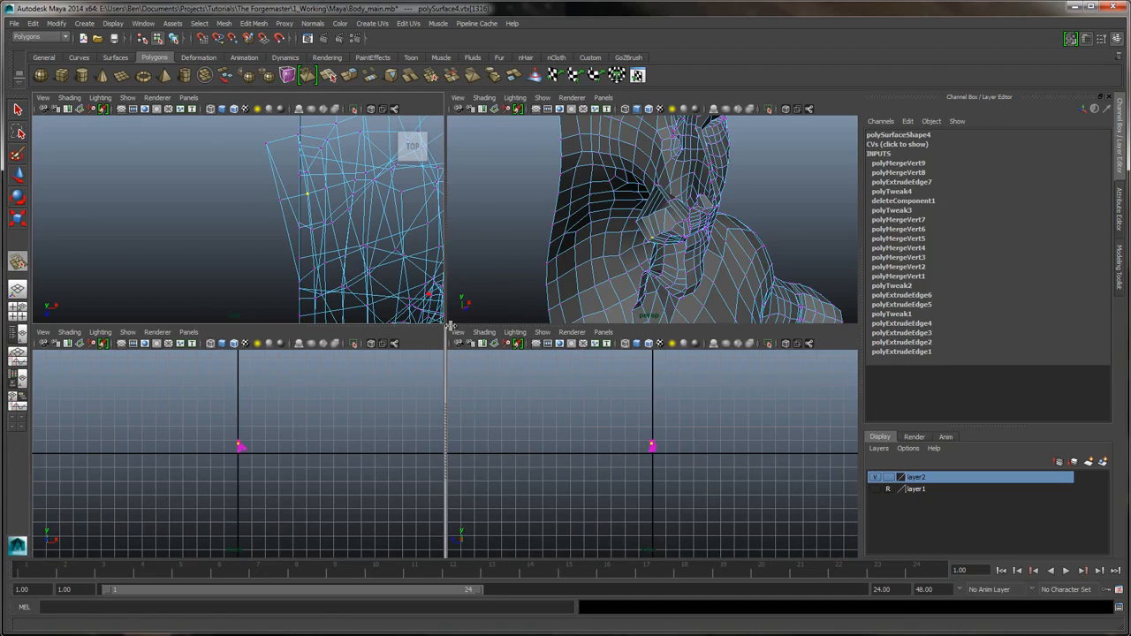
left_click_drag(451, 327, 544, 329)
left_click_drag(444, 303, 597, 304)
left_click_drag(442, 330, 442, 448)
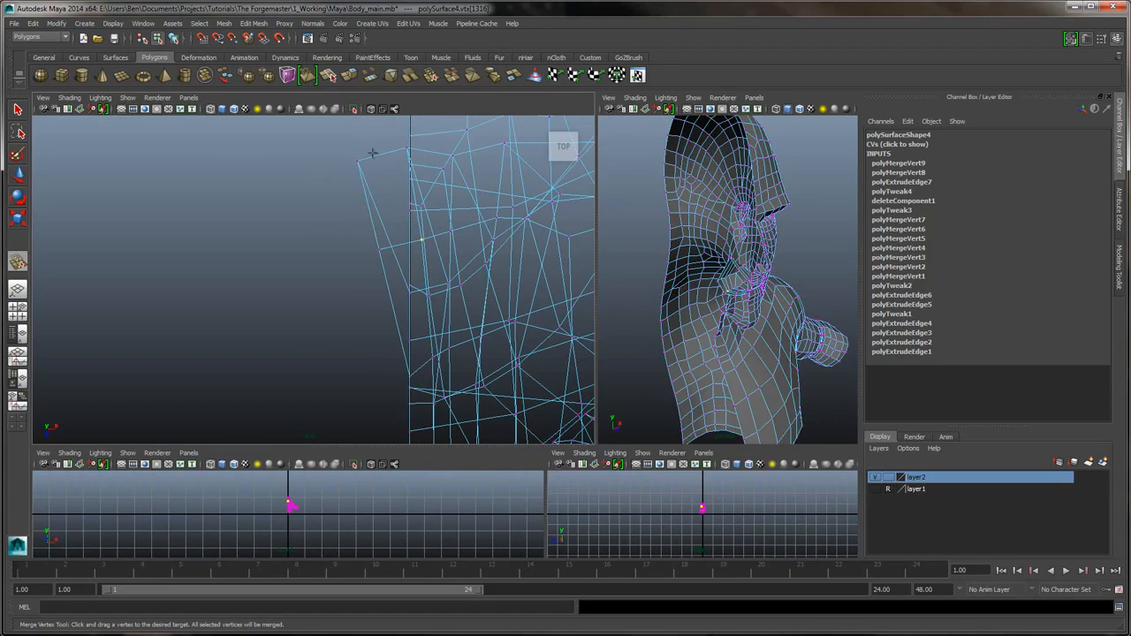
- Shift the two rearmost cavity vertices sideways in the top view, away from the overhang beyond the centre line
right_click_drag(372, 153, 389, 149)
right_click_drag(286, 162, 290, 174)
right_click_drag(433, 176, 404, 175)
left_click(389, 178)
left_click(18, 176)
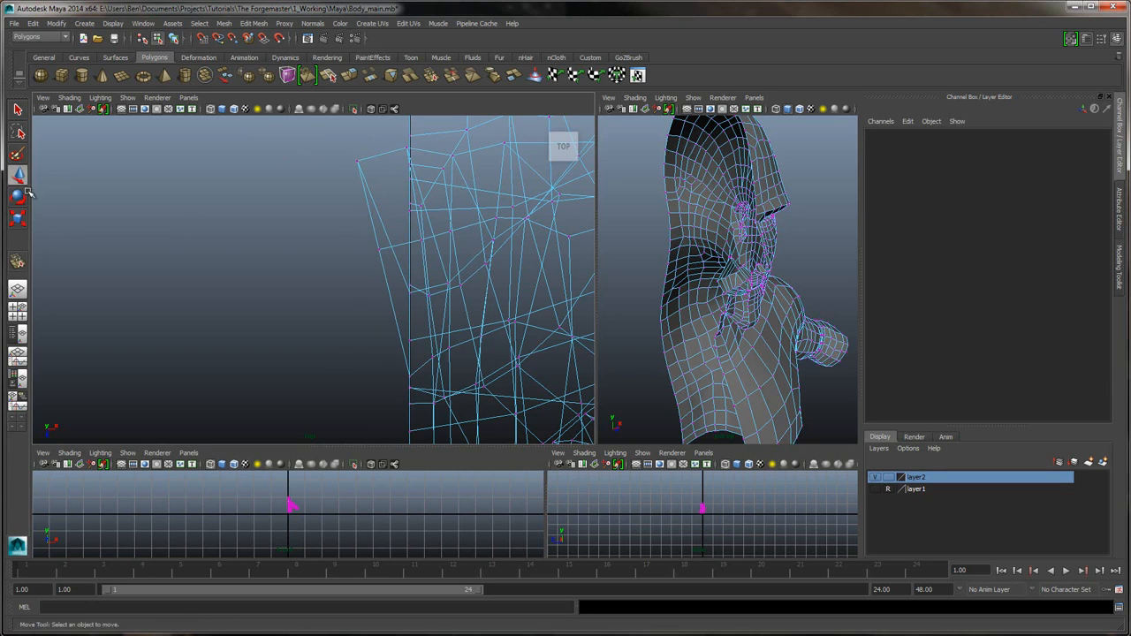
middle_click_drag(411, 204, 387, 301, "alt")
right_click_drag(387, 301, 380, 256, "alt")
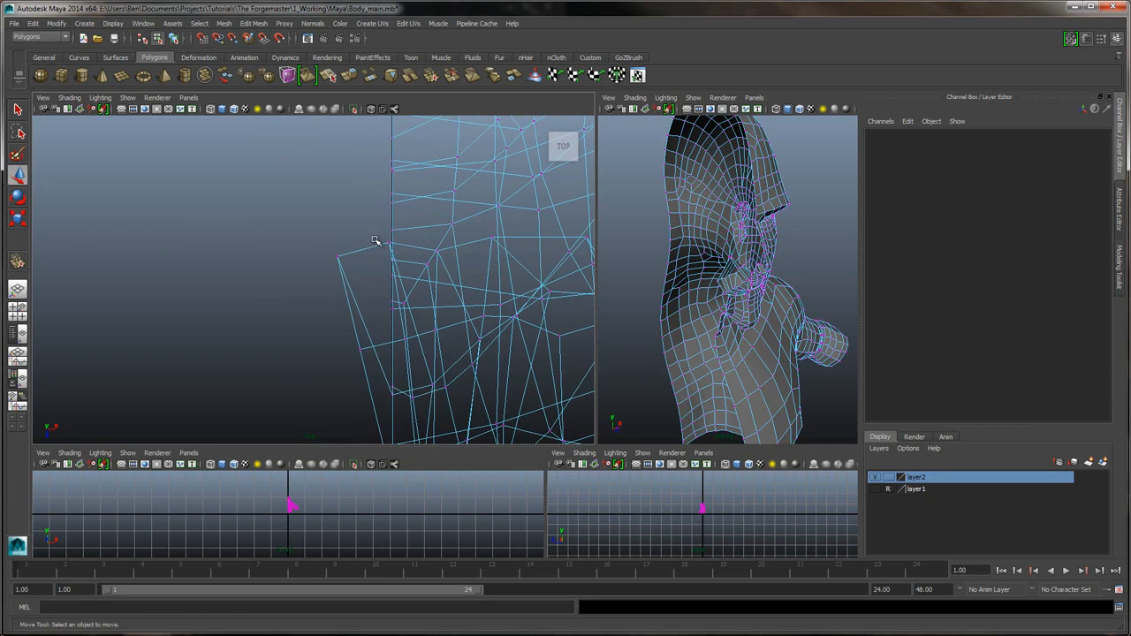
mouse_move(392, 247)
left_mouse_down()
mouse_move(419, 247)
mouse_move(408, 245)
left_mouse_up()
left_click_drag(323, 246, 391, 248)
- Reposition the cavity's two outermost back vertices in the top view so they sit just beyond the centre line
left_click_drag(346, 334, 362, 367)
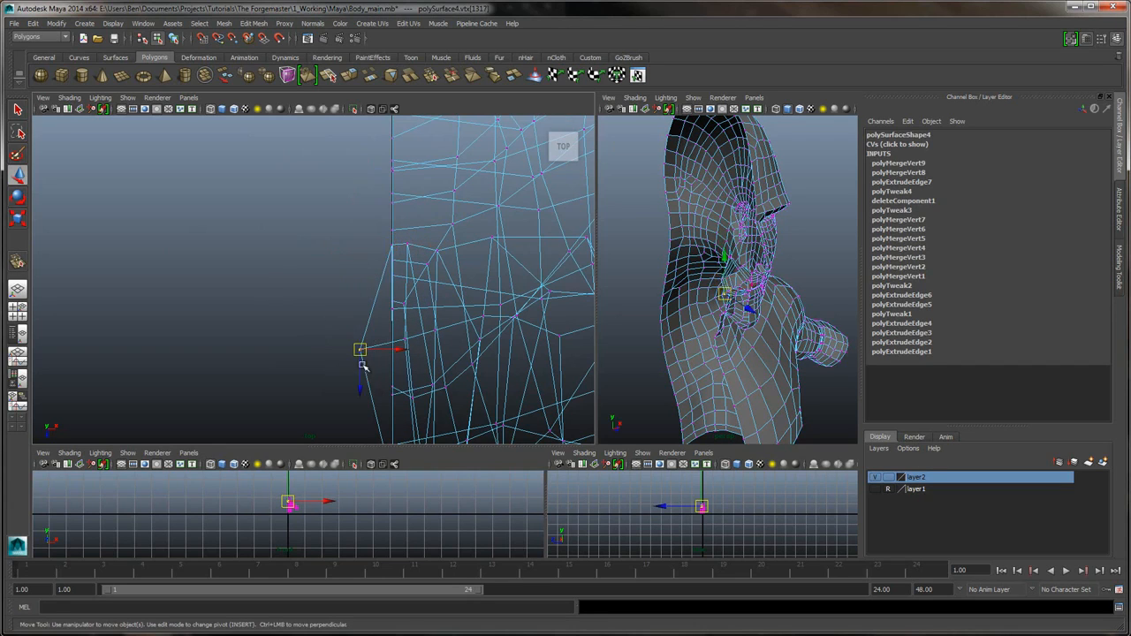
left_click(393, 247)
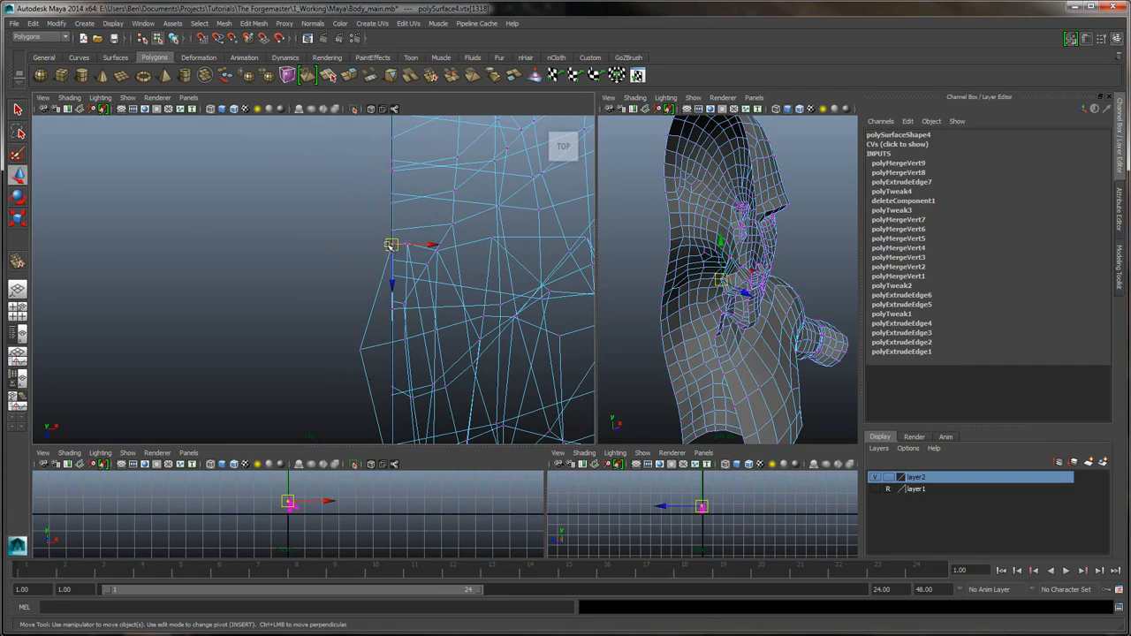
left_click_drag(393, 247, 370, 246)
left_click(360, 351)
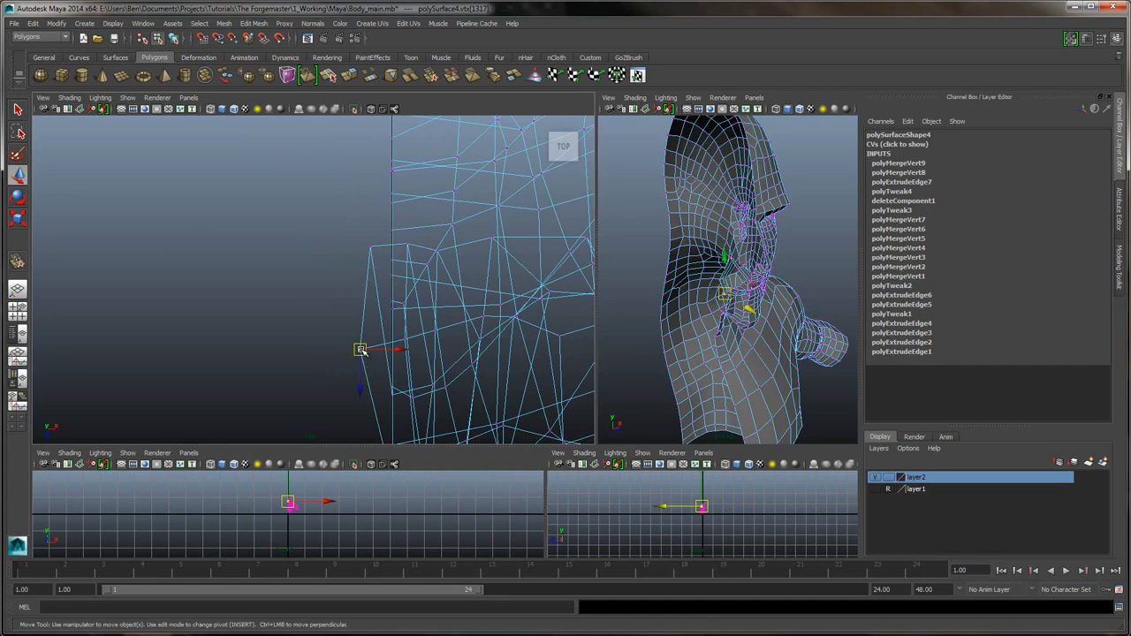
left_click_drag(361, 351, 376, 350)
- Snap the cavity's overhanging vertices and the adjoining border vertices onto the centre line along X, using grid snapping
middle_click_drag(419, 355, 426, 311, "alt")
left_click_drag(324, 185, 394, 380)
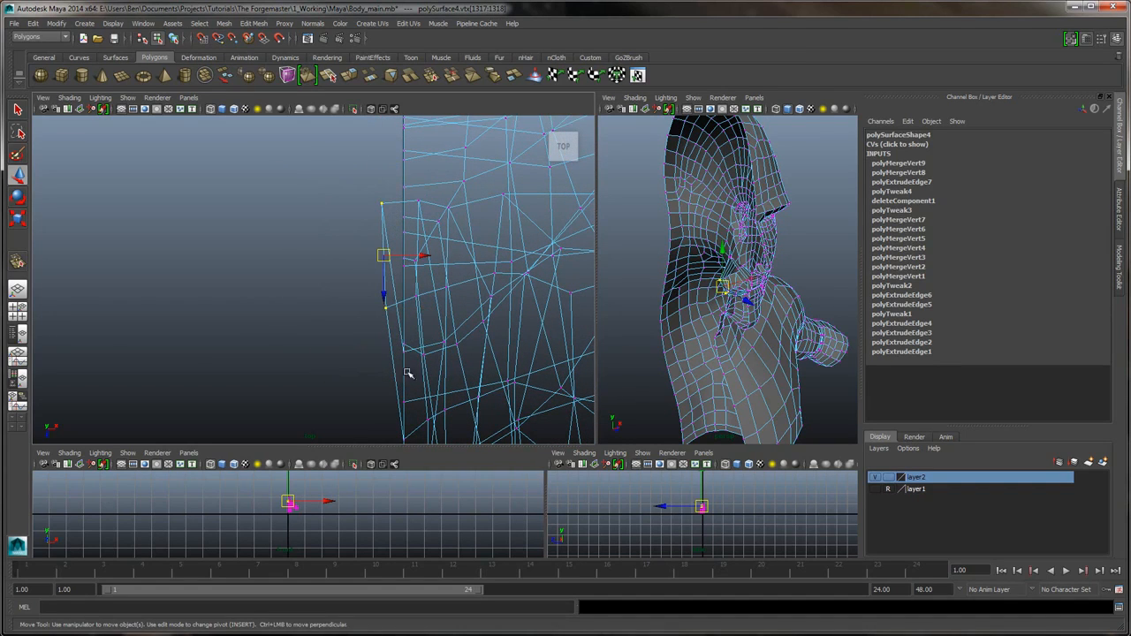
scroll(788, 268, "up", 10)
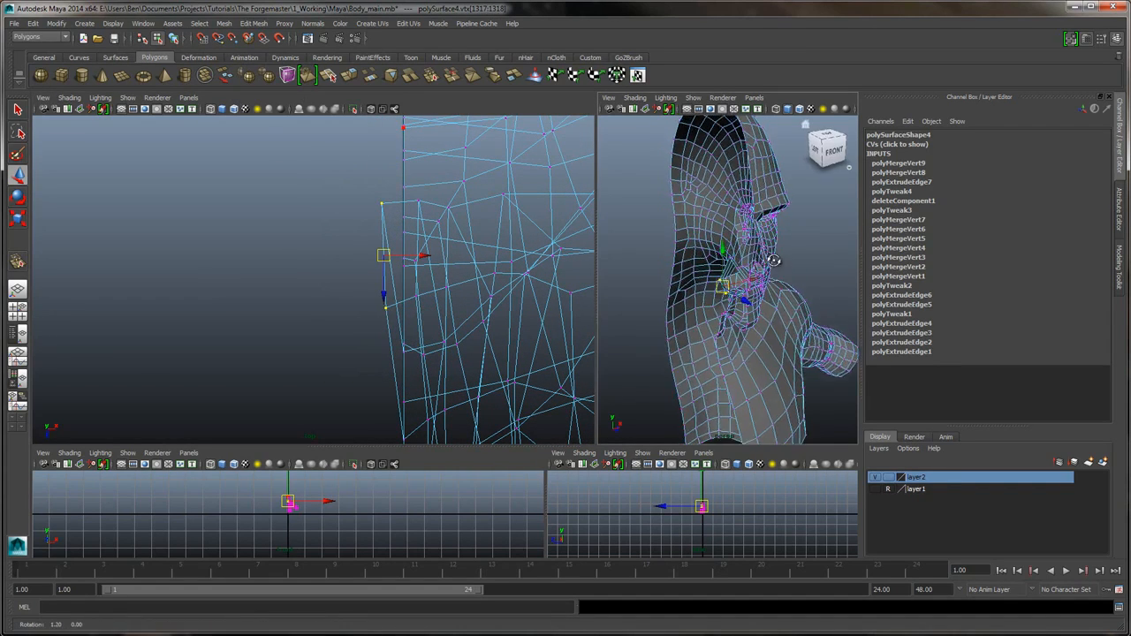
left_click_drag(764, 255, 721, 283, "alt")
key("ctrl+z")
left_click_drag(714, 233, 769, 250, "alt")
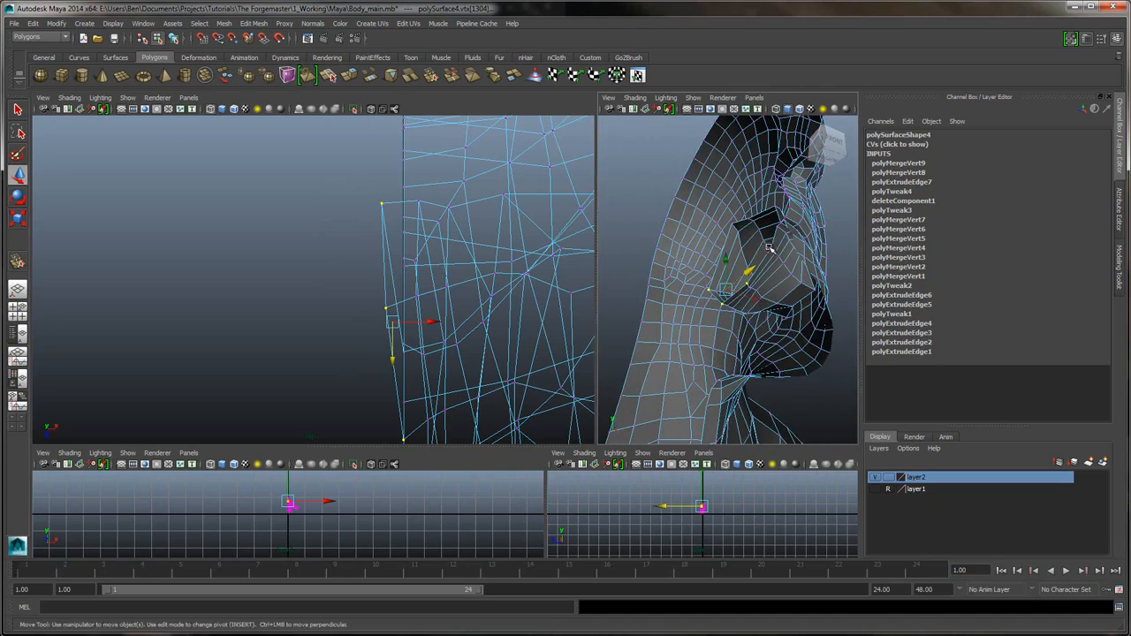
left_click(202, 39)
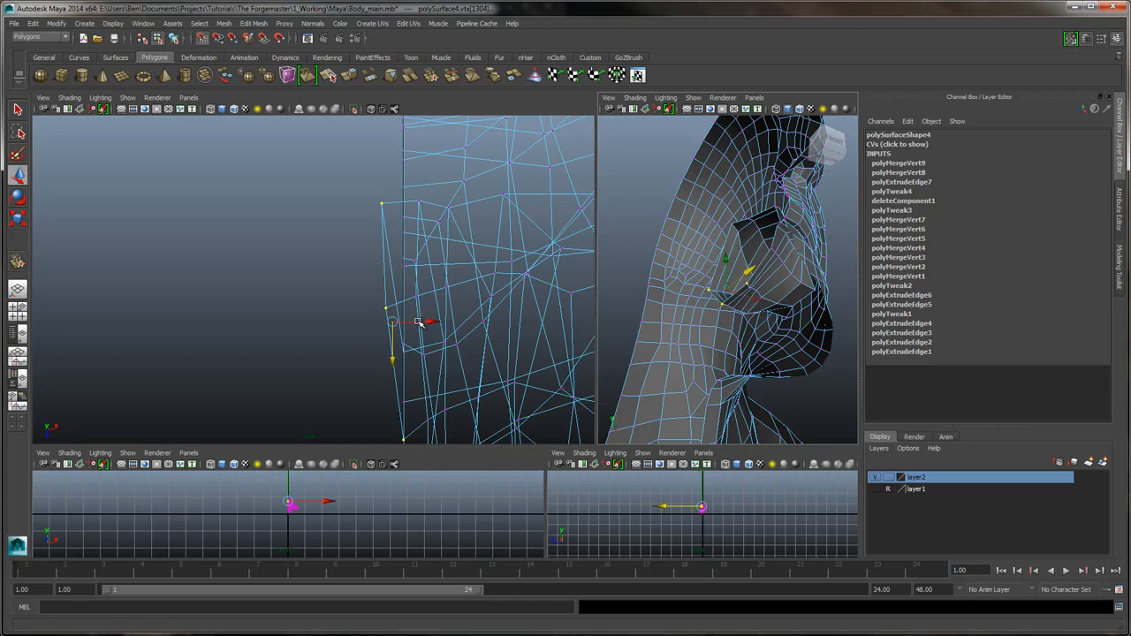
left_click_drag(419, 322, 494, 320)
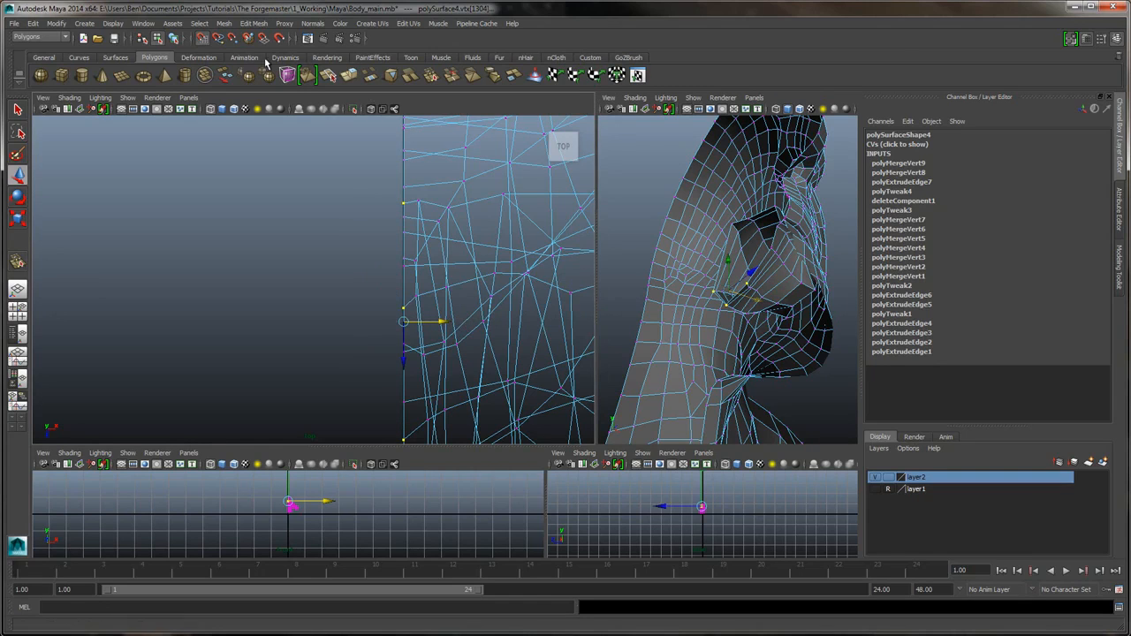
- Return to the single perspective view and examine the half body from the front
left_click(18, 289)
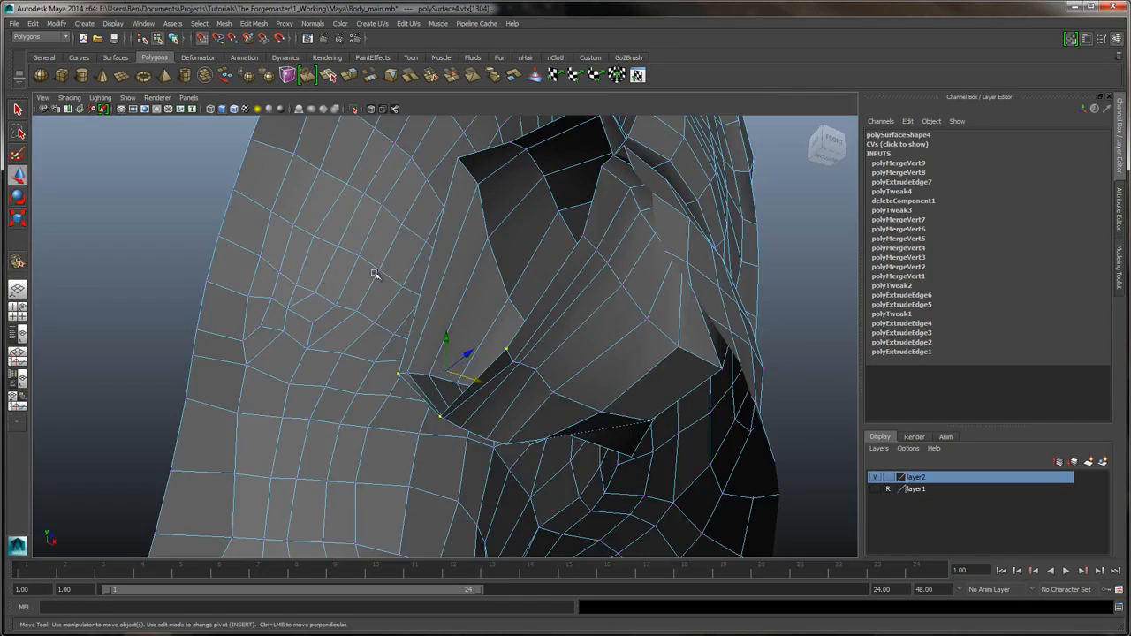
left_click_drag(537, 262, 422, 240, "alt")
right_click_drag(548, 264, 509, 251, "alt")
middle_click_drag(577, 260, 579, 223, "alt")
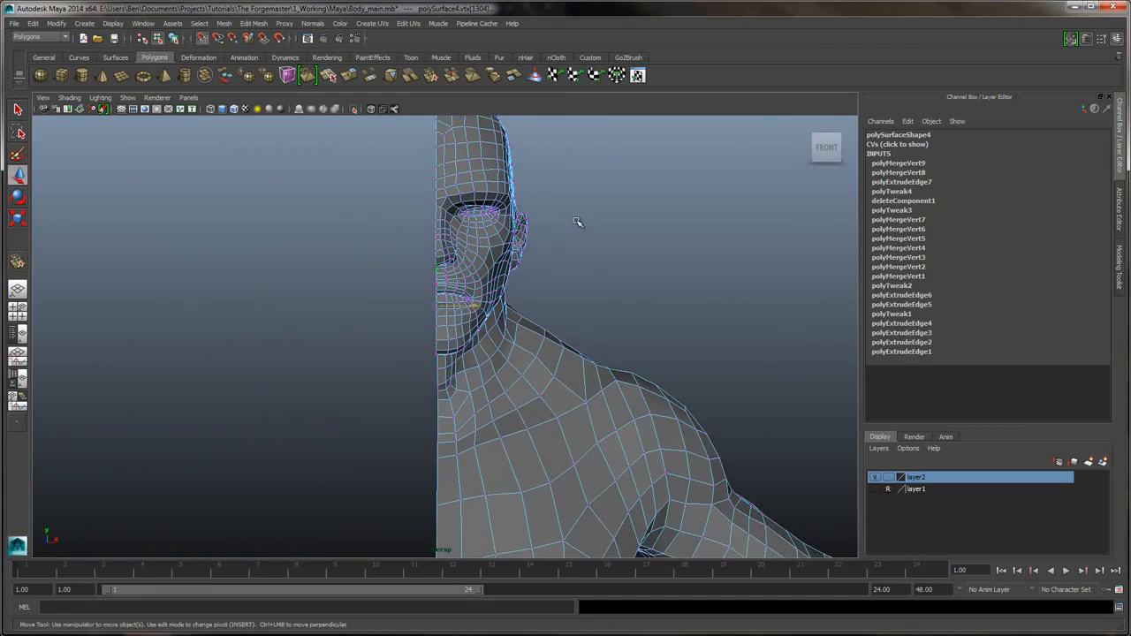
right_click_drag(596, 263, 484, 212, "alt")
left_click_drag(484, 212, 594, 321, "alt")
- Mirror the whole half-body mesh in the -X direction without merging it with the original
right_click(538, 281)
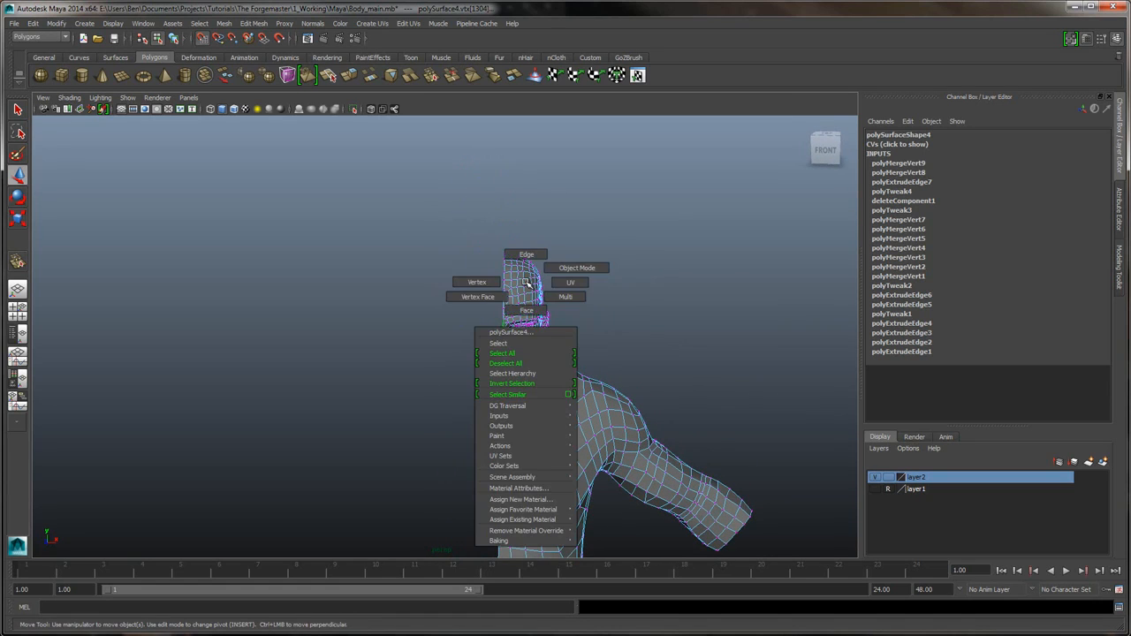
left_click(577, 268)
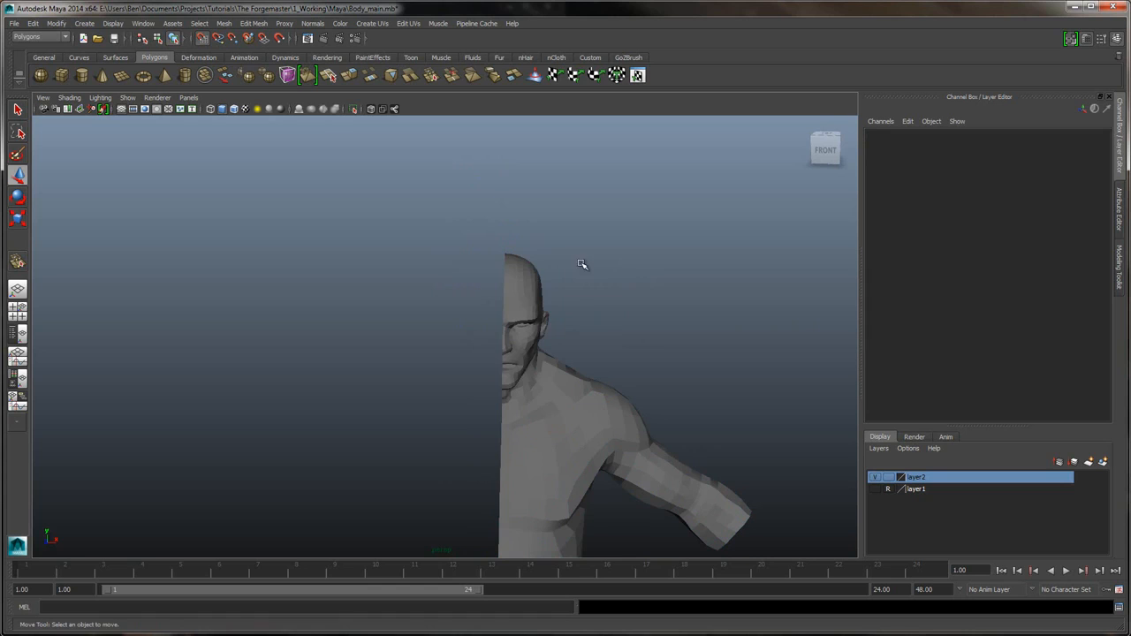
left_click(533, 294)
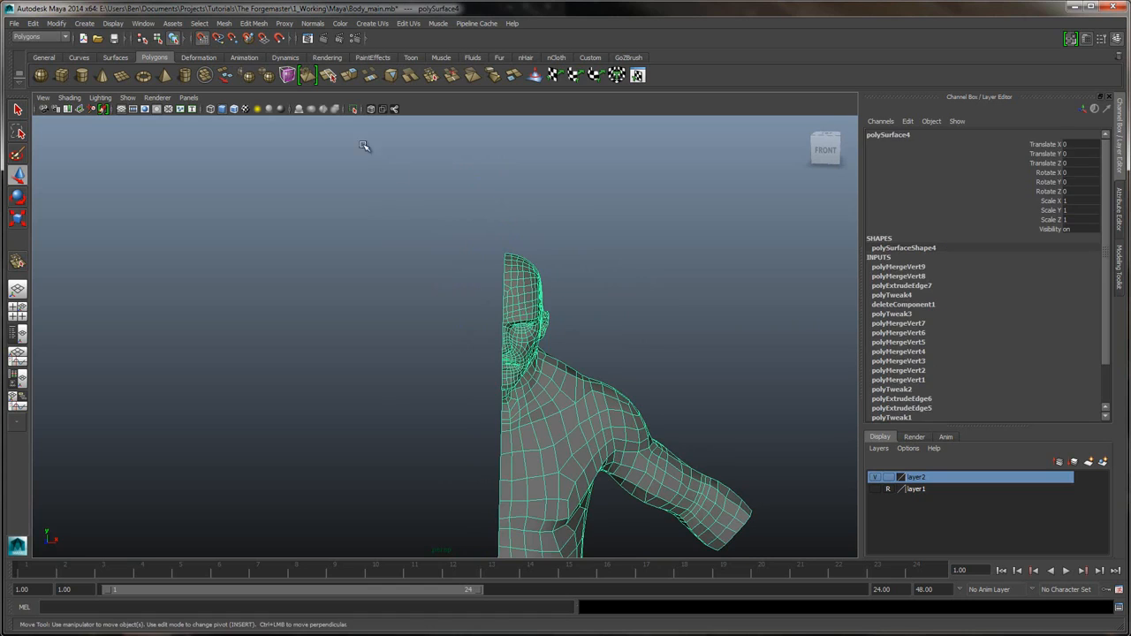
left_click(227, 25)
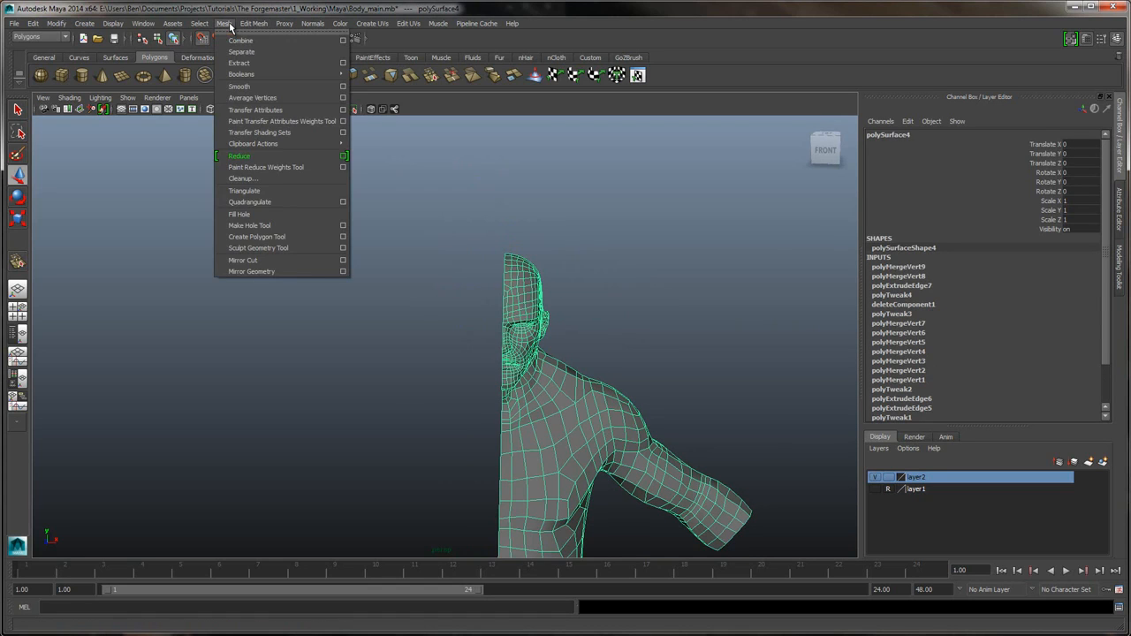
left_click(344, 271)
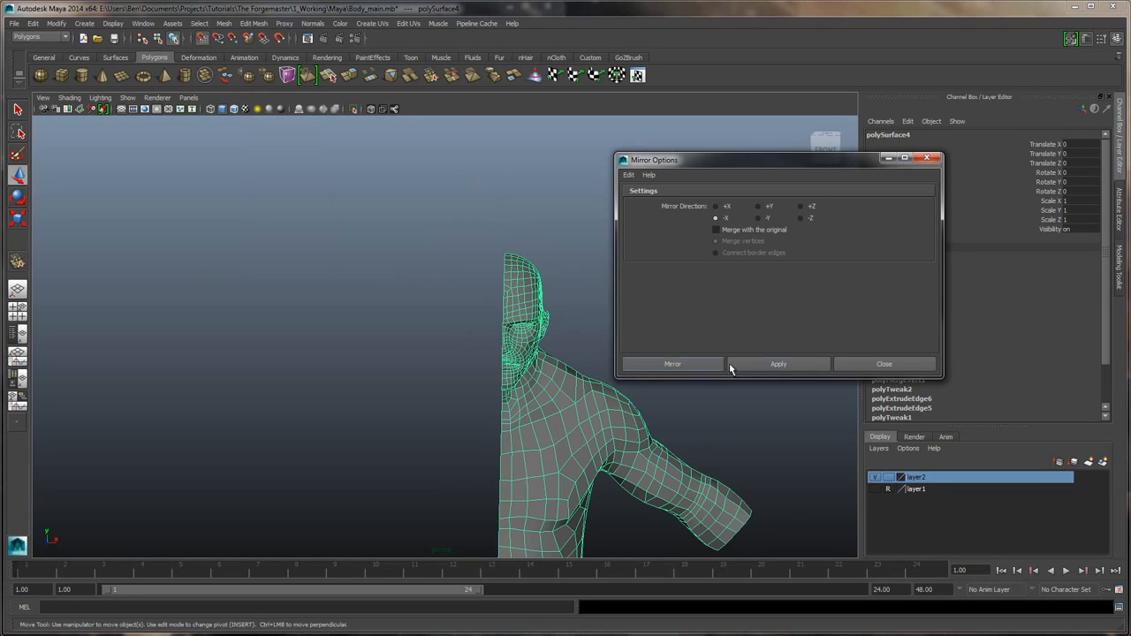
left_click(761, 364)
left_click(872, 366)
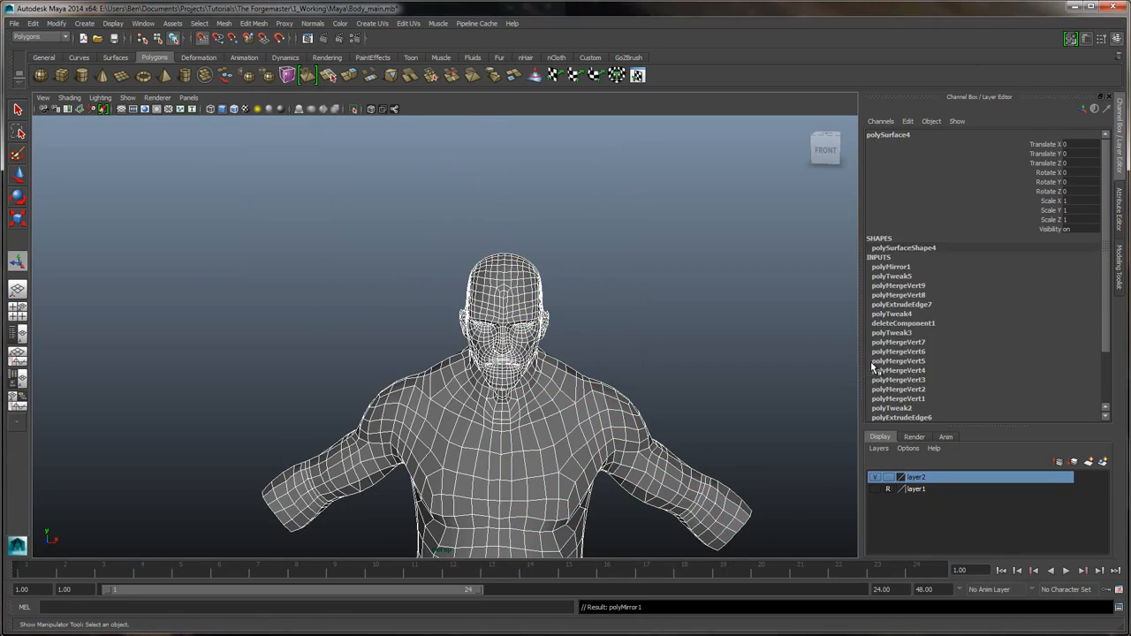
- Switch to the four-view layout, enlarge the upper views and show the mirrored body's vertices for selection in the top view
left_click(17, 312)
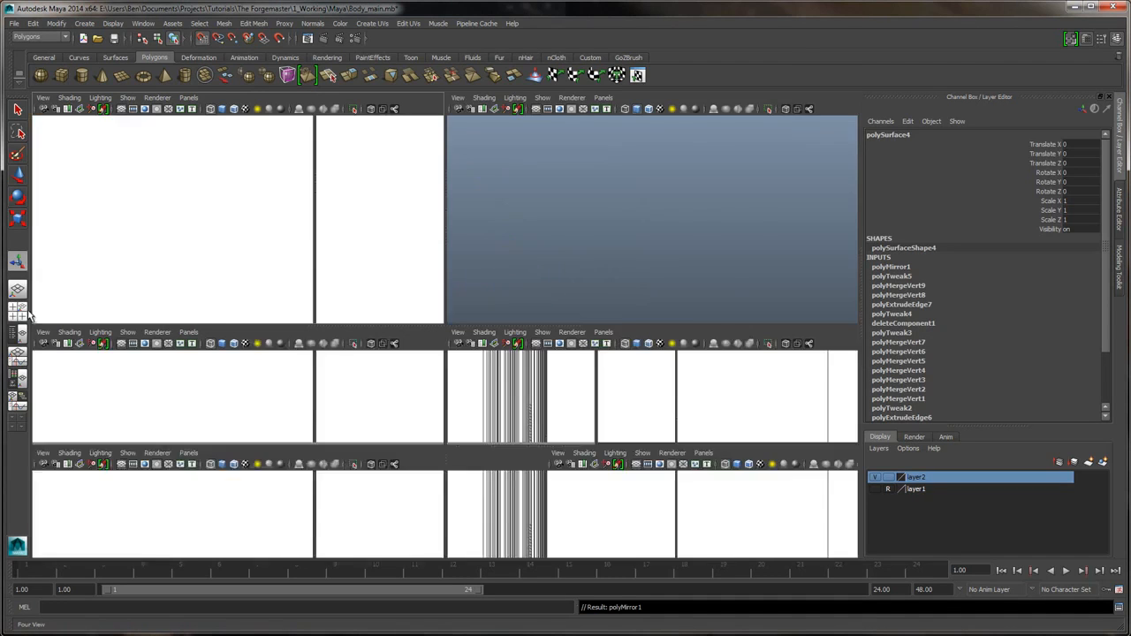
left_click_drag(391, 325, 375, 492)
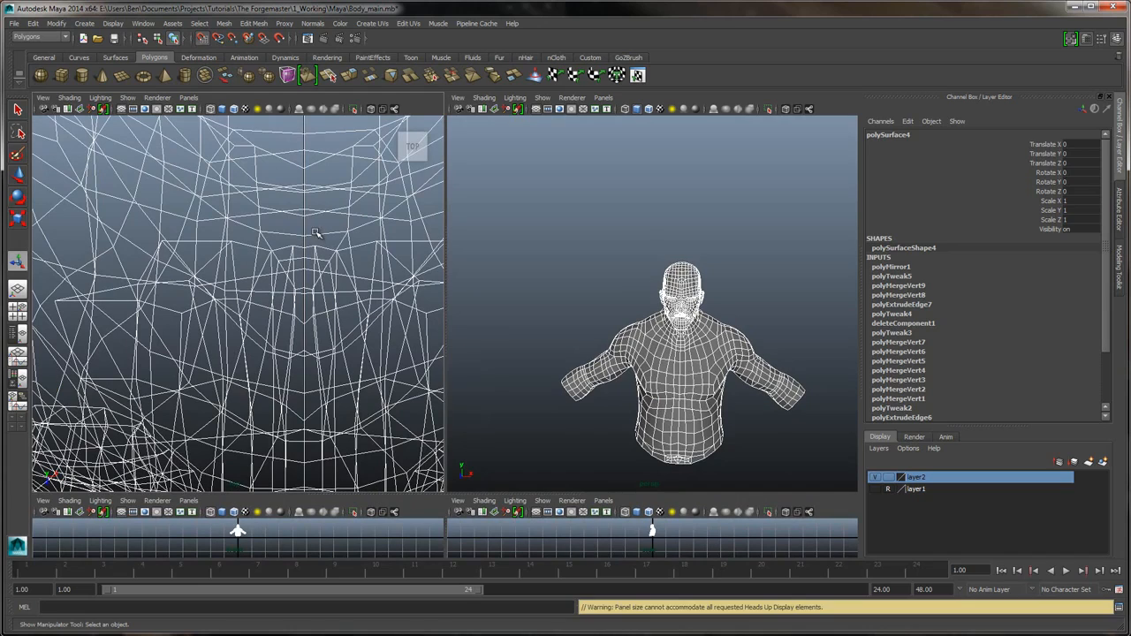
scroll(310, 237, "up", 3)
right_click_drag(309, 237, 261, 237)
scroll(307, 212, "up", 4)
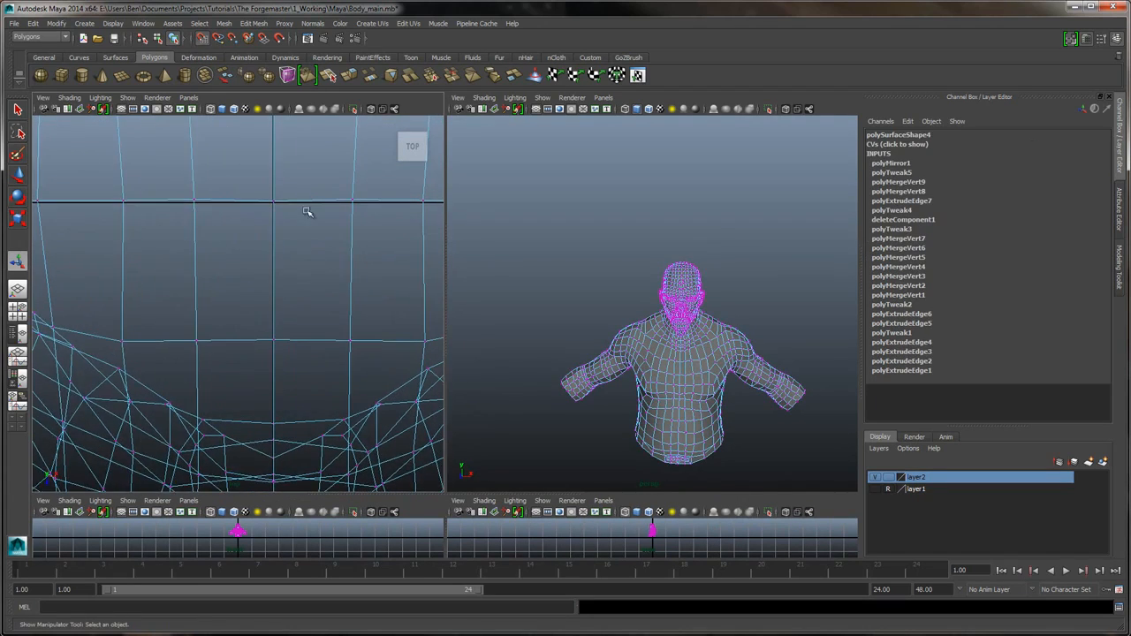
key("a")
scroll(241, 298, "up", 10)
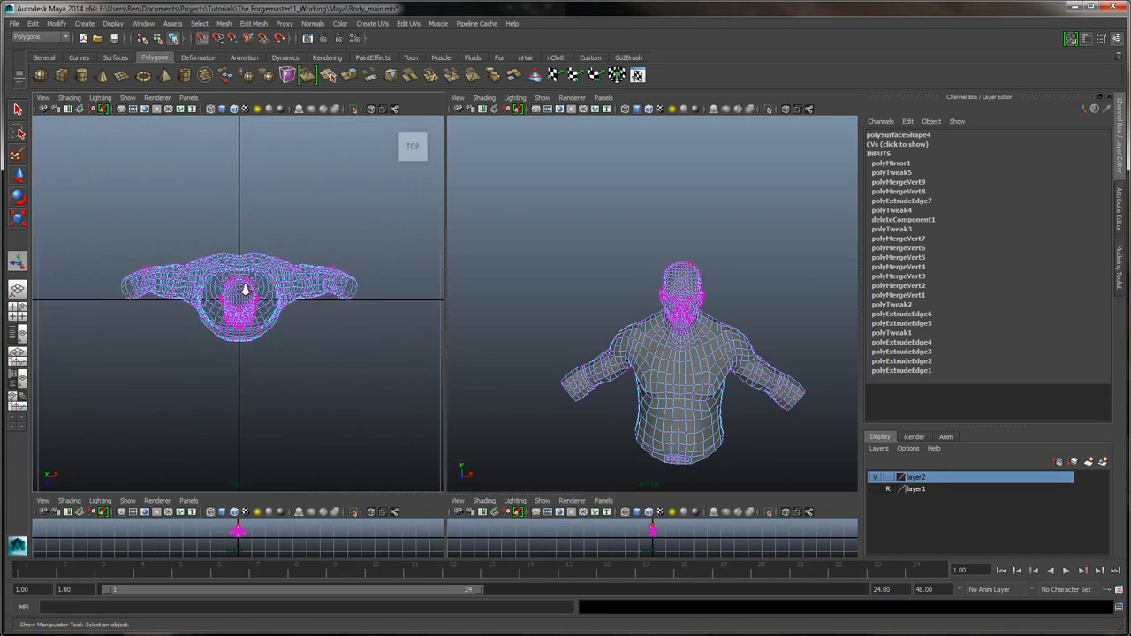
scroll(248, 265, "up", 5)
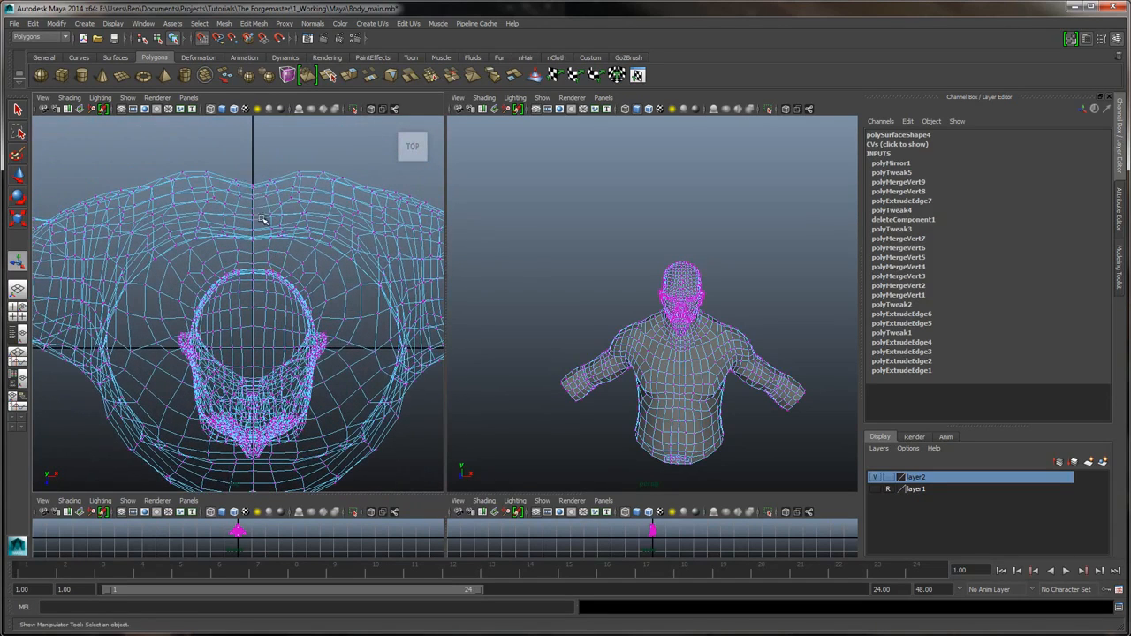
- Select all centre-line vertices of the mirrored body in the top view, from the back of the head to the belly
left_click(257, 378)
scroll(260, 403, "up", 8)
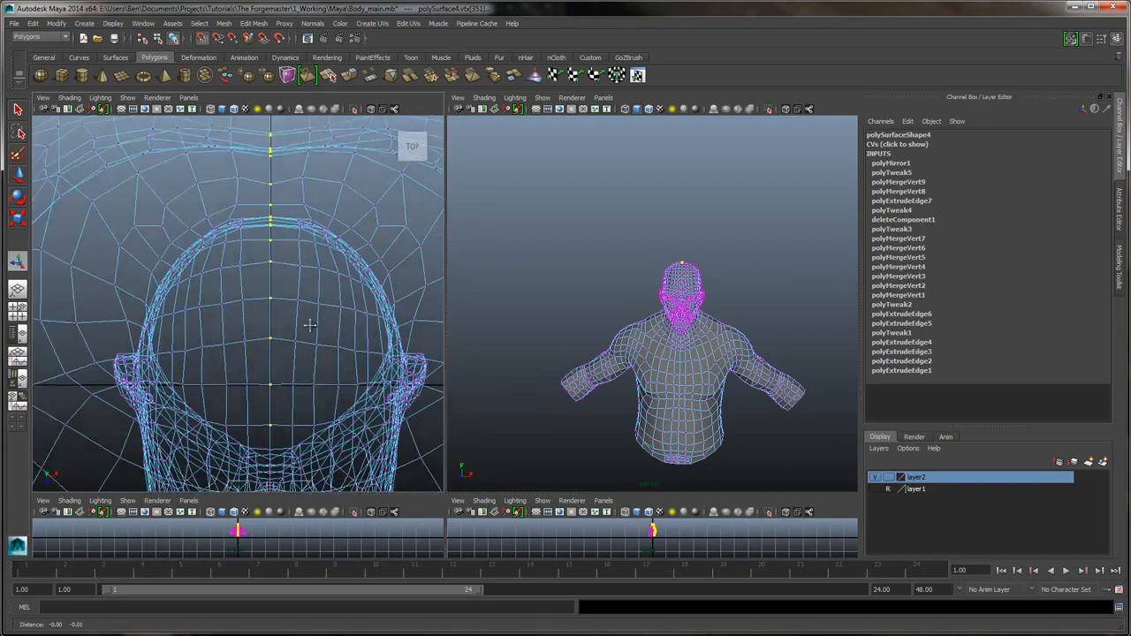
scroll(300, 224, "up", 4)
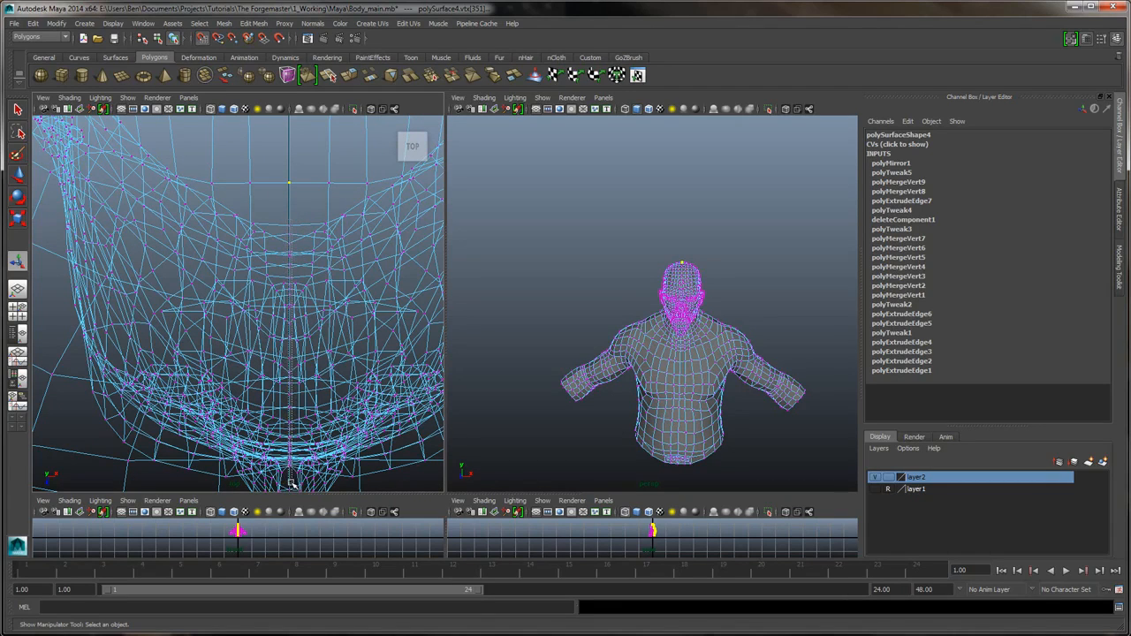
left_click_drag(290, 483, 291, 483, "shift")
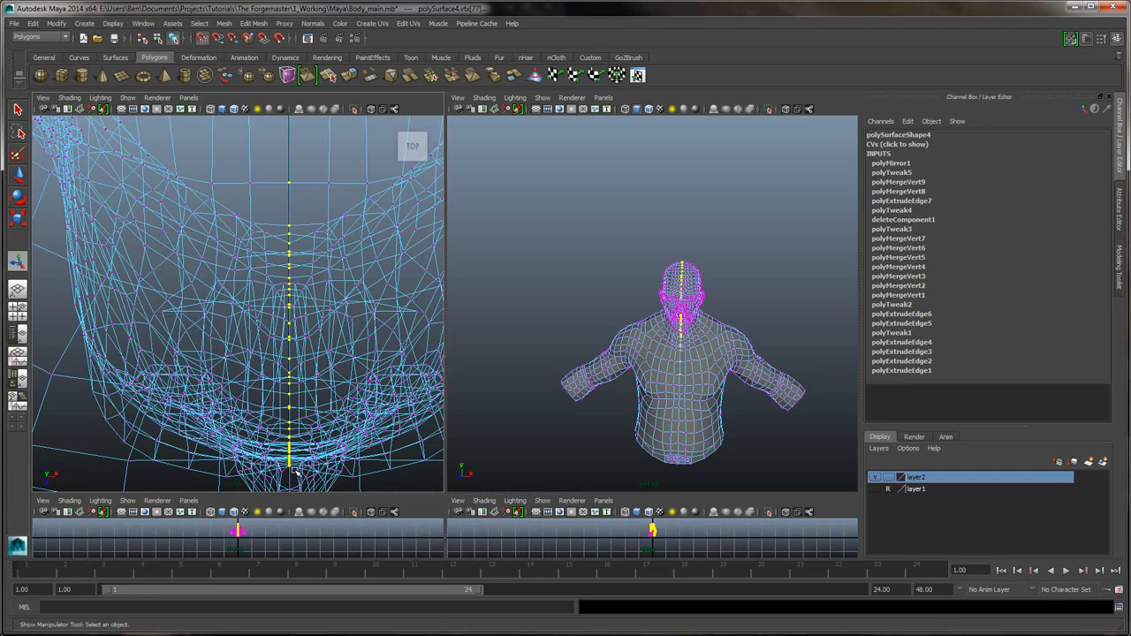
scroll(336, 415, "down", 4)
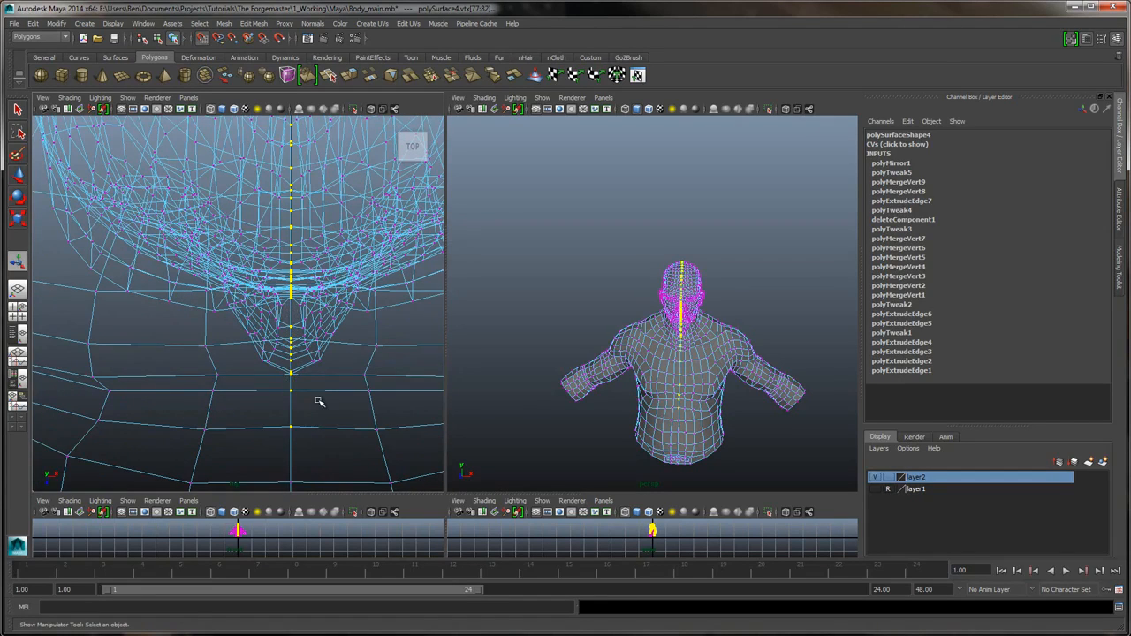
scroll(317, 401, "down", 15)
scroll(262, 359, "up", 11)
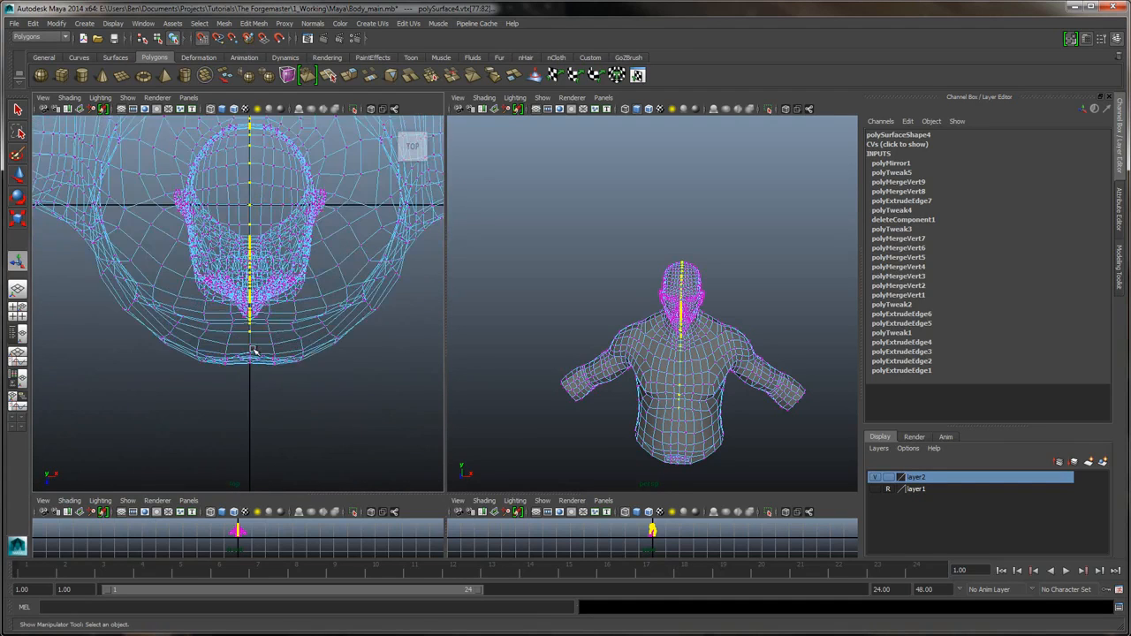
scroll(268, 403, "up", 3)
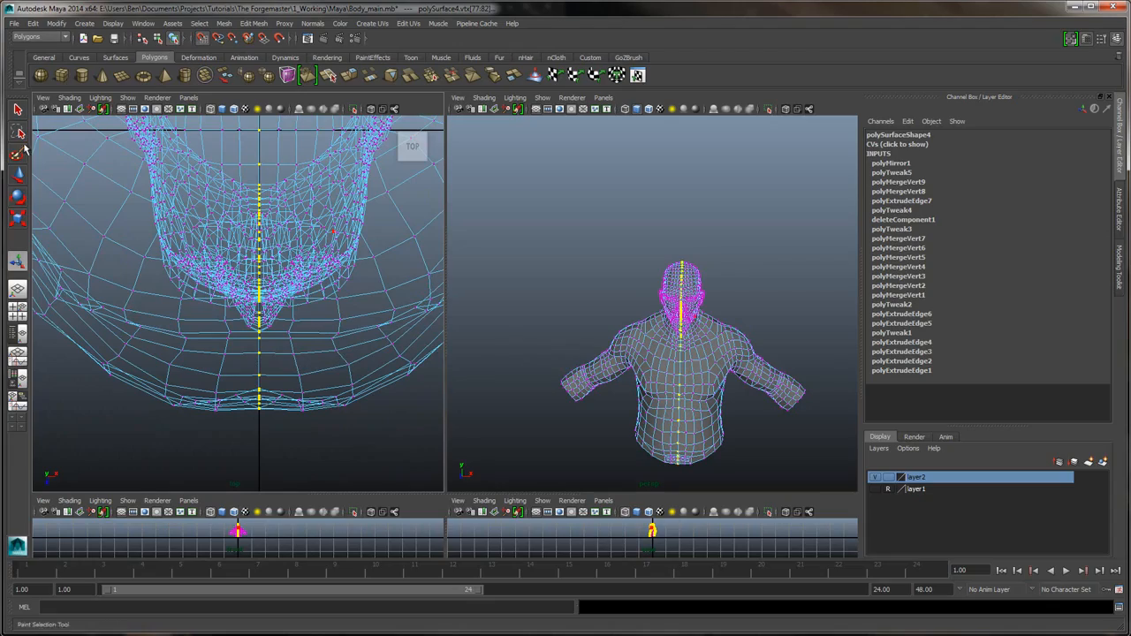
- Return to the single perspective view and examine the selected centre-line vertices from the front and from below
left_click(18, 290)
middle_click_drag(473, 317, 471, 238, "alt")
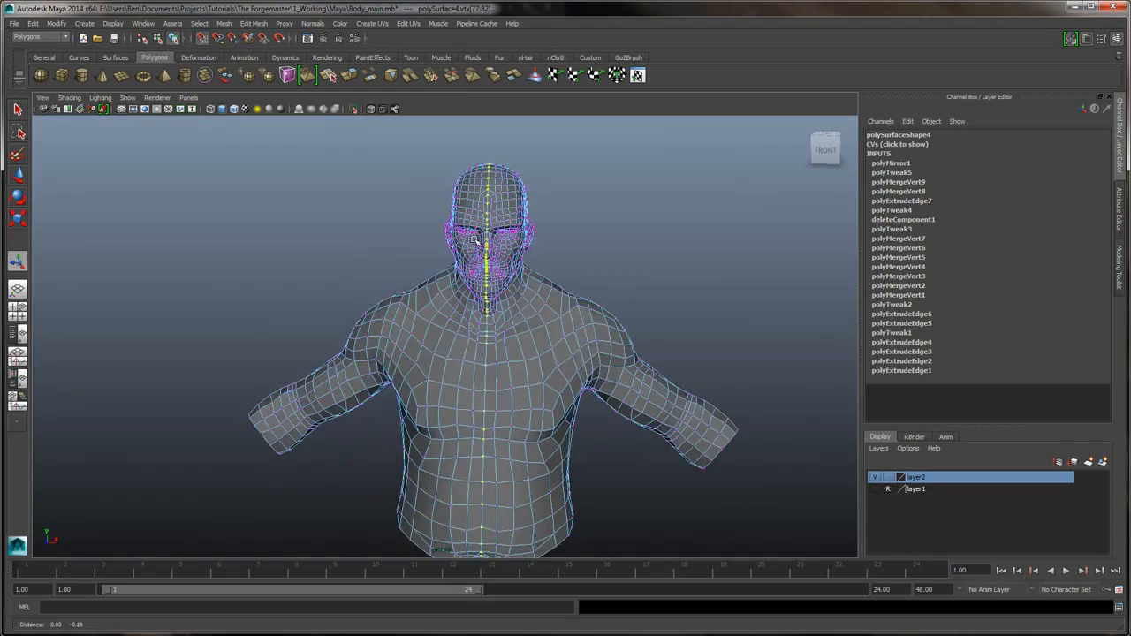
left_click_drag(522, 293, 520, 241, "alt")
right_click_drag(519, 241, 591, 469, "alt")
left_click_drag(532, 301, 531, 277, "alt")
right_click_drag(531, 277, 672, 277, "alt")
left_click_drag(672, 277, 647, 276, "alt")
right_click_drag(657, 389, 471, 255, "alt")
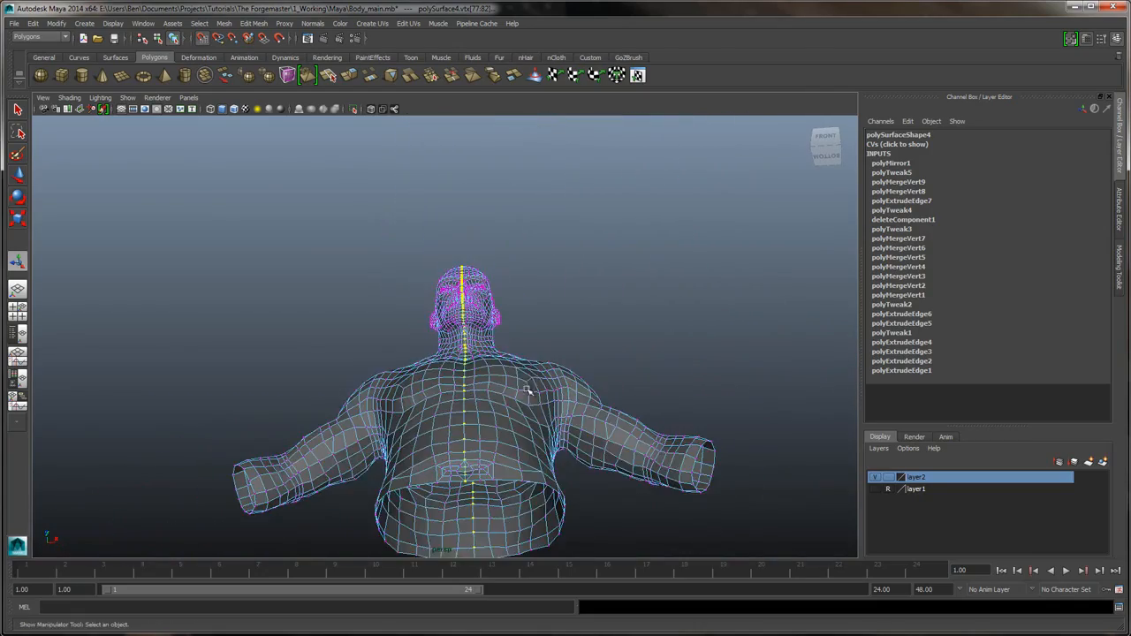
middle_click_drag(527, 391, 528, 341, "alt")
left_click_drag(568, 291, 575, 239, "alt")
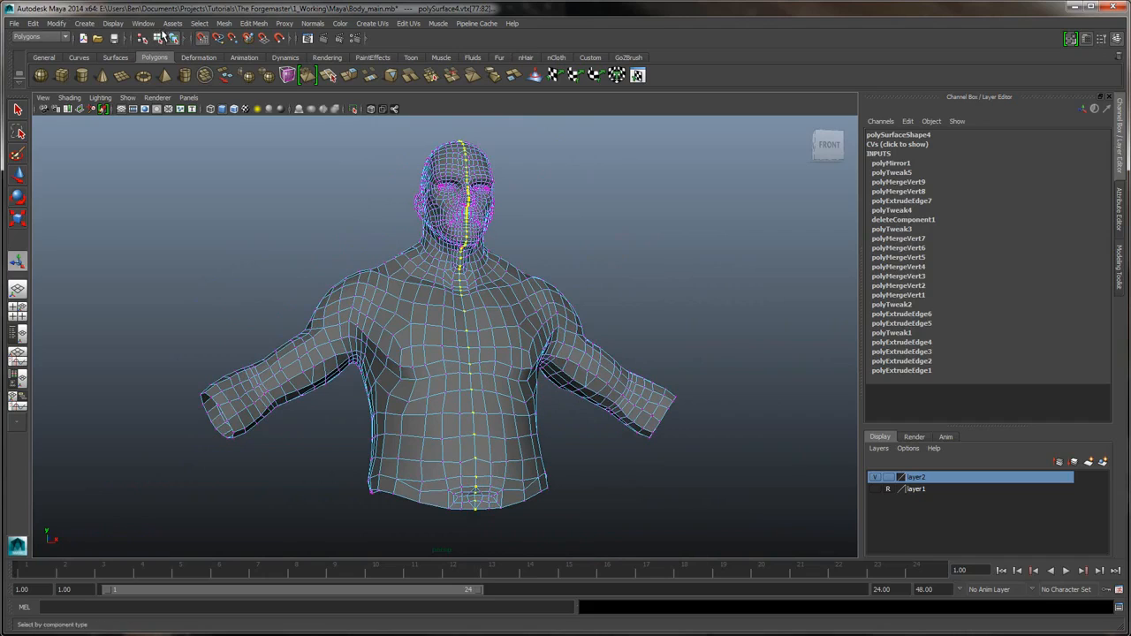
- Try to merge the selected centre-line vertices with a threshold of 0.005 and inspect the mouth area
left_click(225, 24)
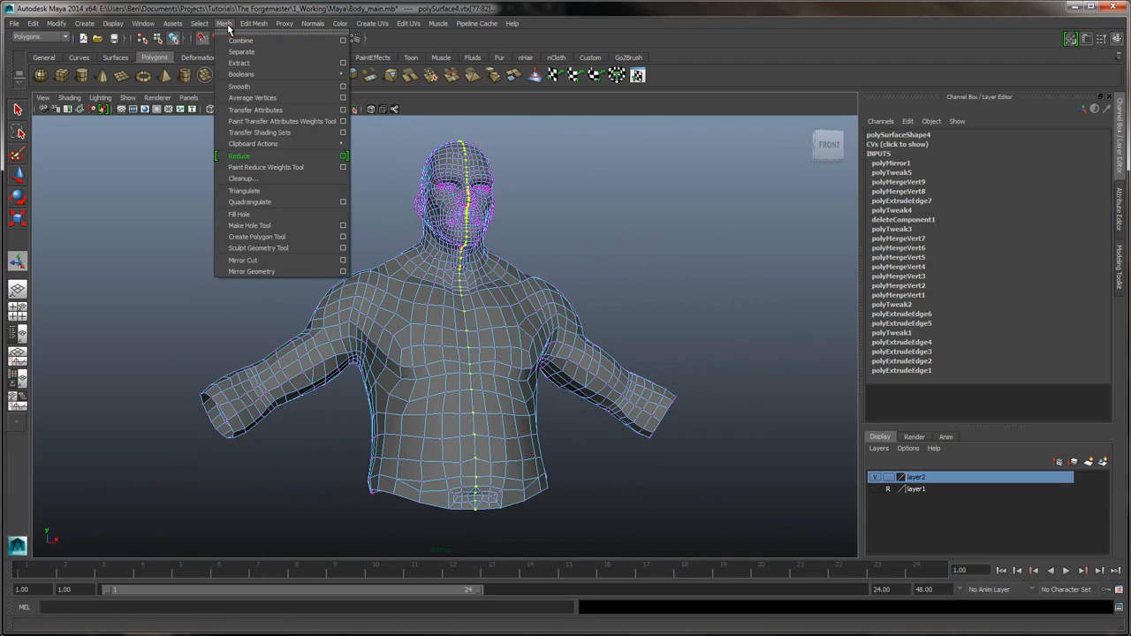
mouse_move(253, 24)
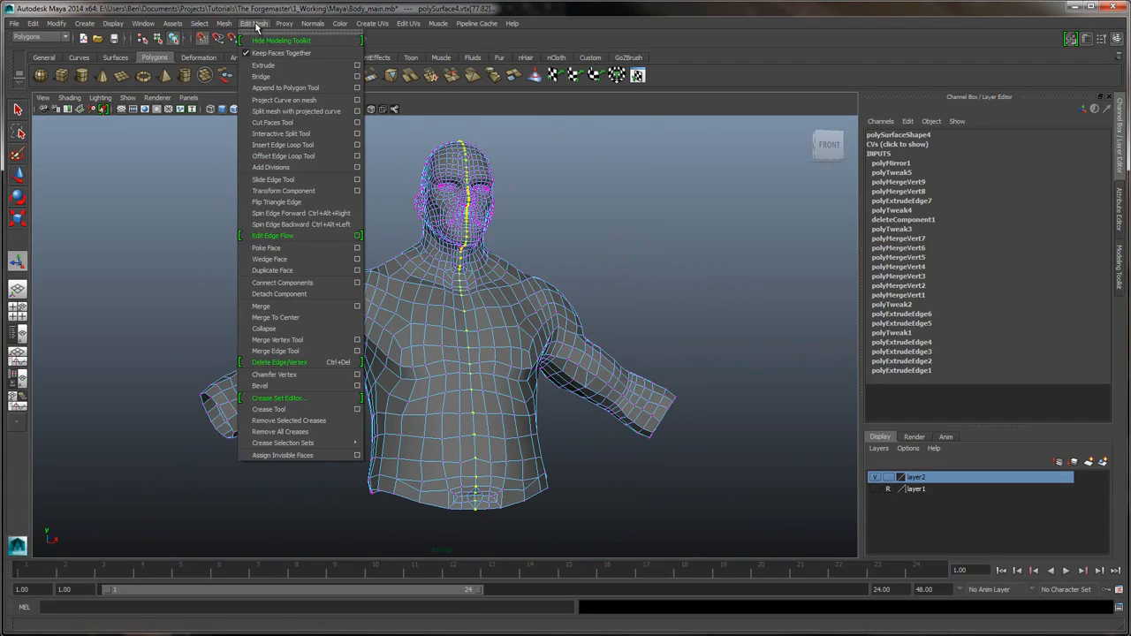
left_click(357, 305)
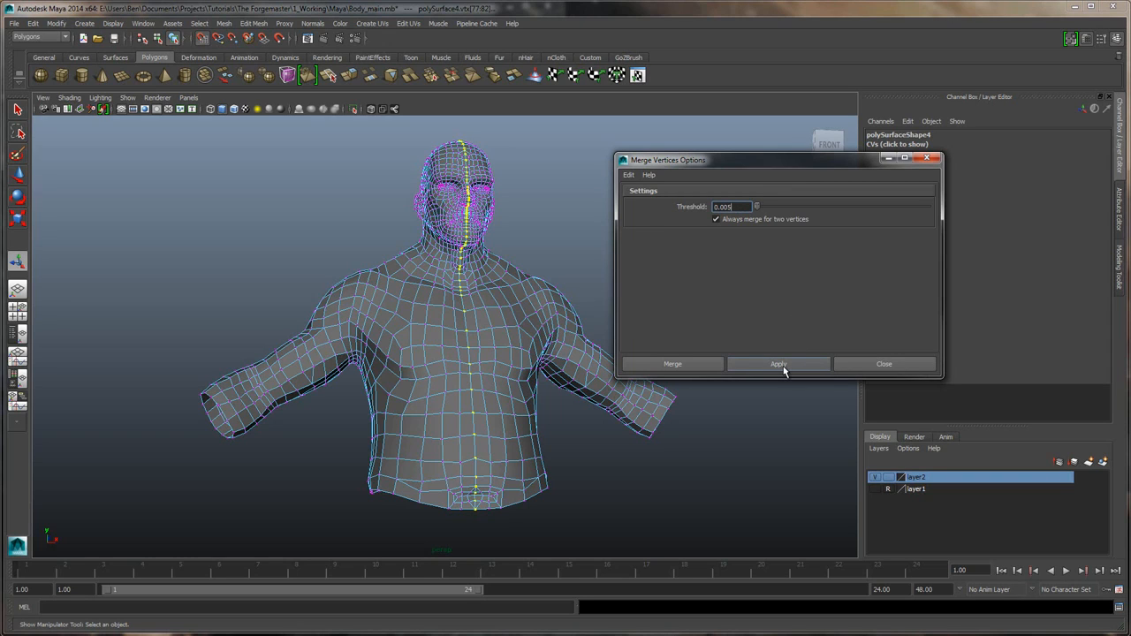
left_click(783, 370)
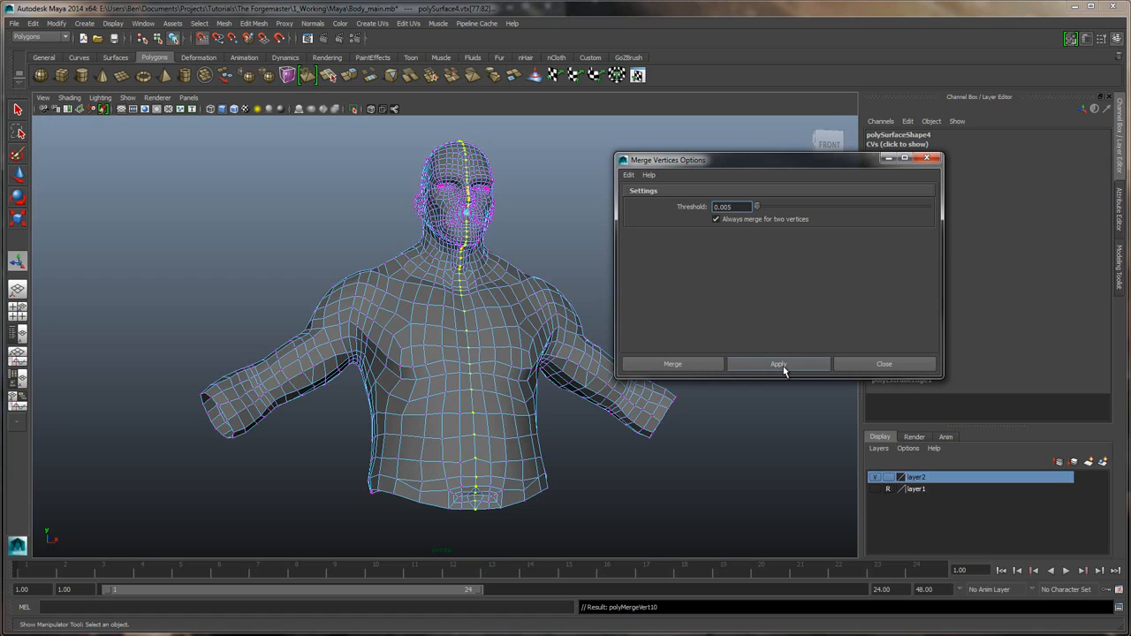
scroll(532, 191, "up", 3)
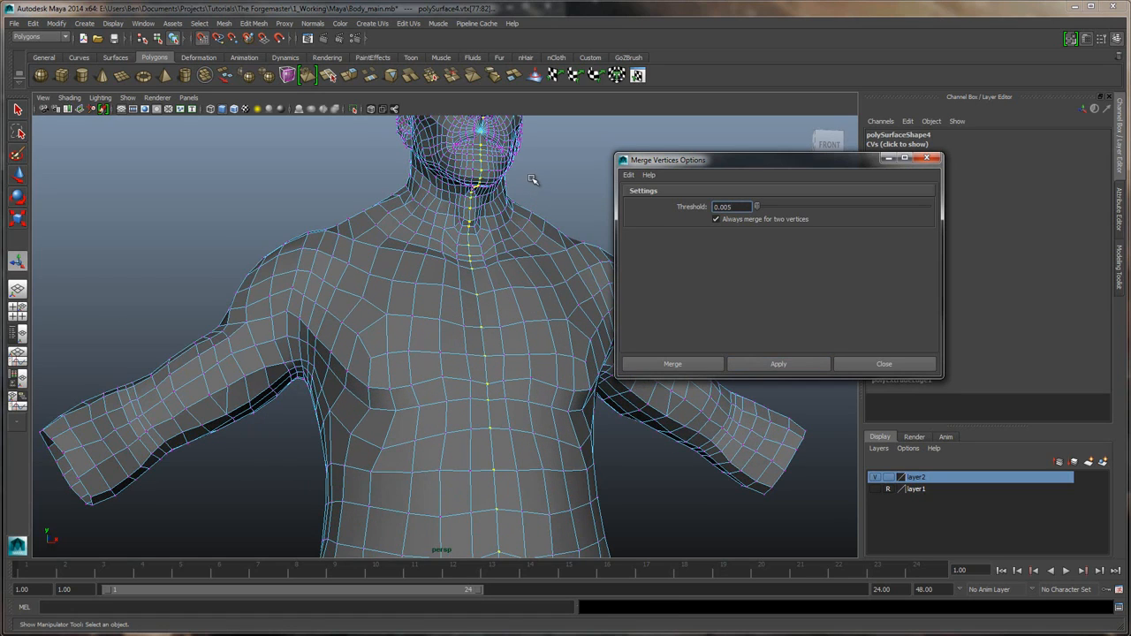
left_click_drag(531, 176, 470, 379, "alt")
scroll(466, 378, "up", 5)
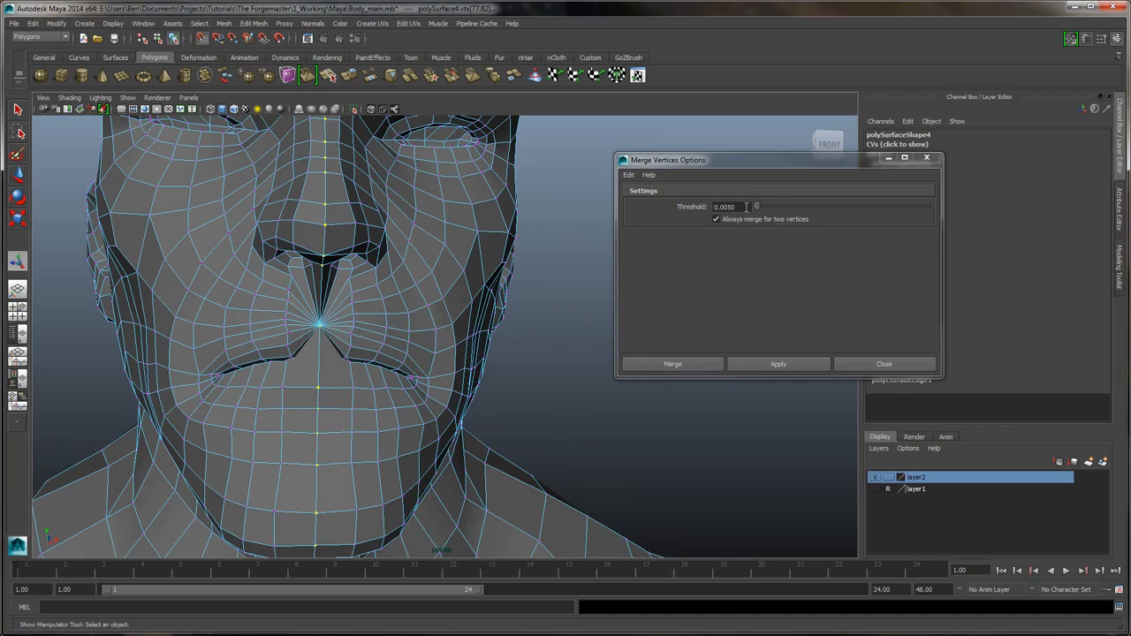
- Undo the vertex merge made with the 0.005 threshold
left_click(746, 207)
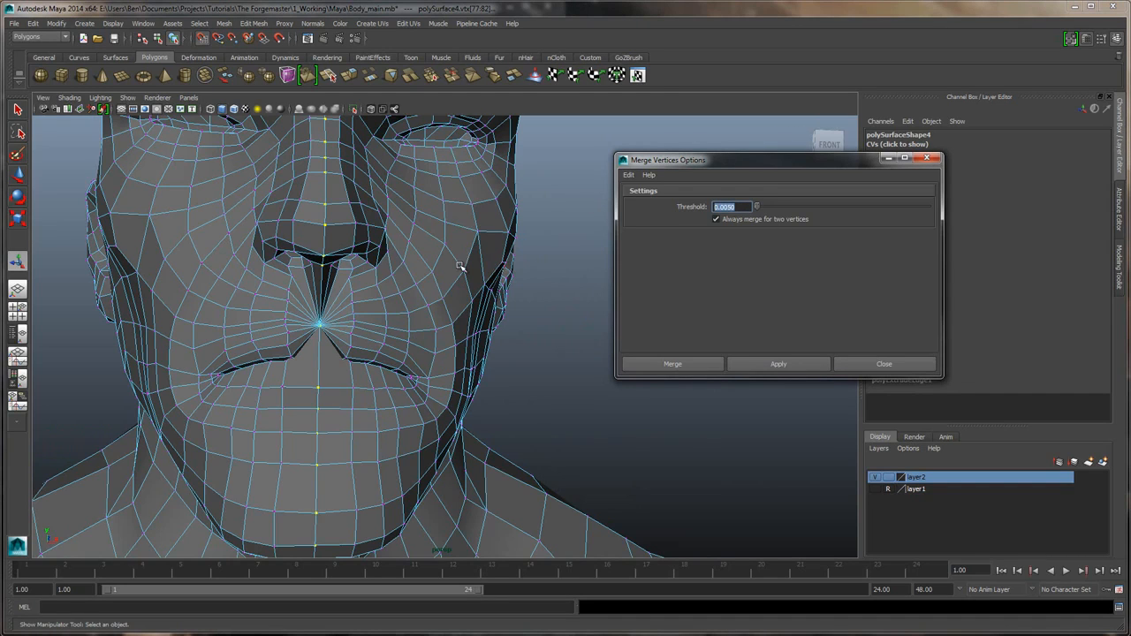
left_click(538, 274)
key("ctrl+z")
left_click_drag(411, 255, 489, 263, "alt")
key("ctrl+z")
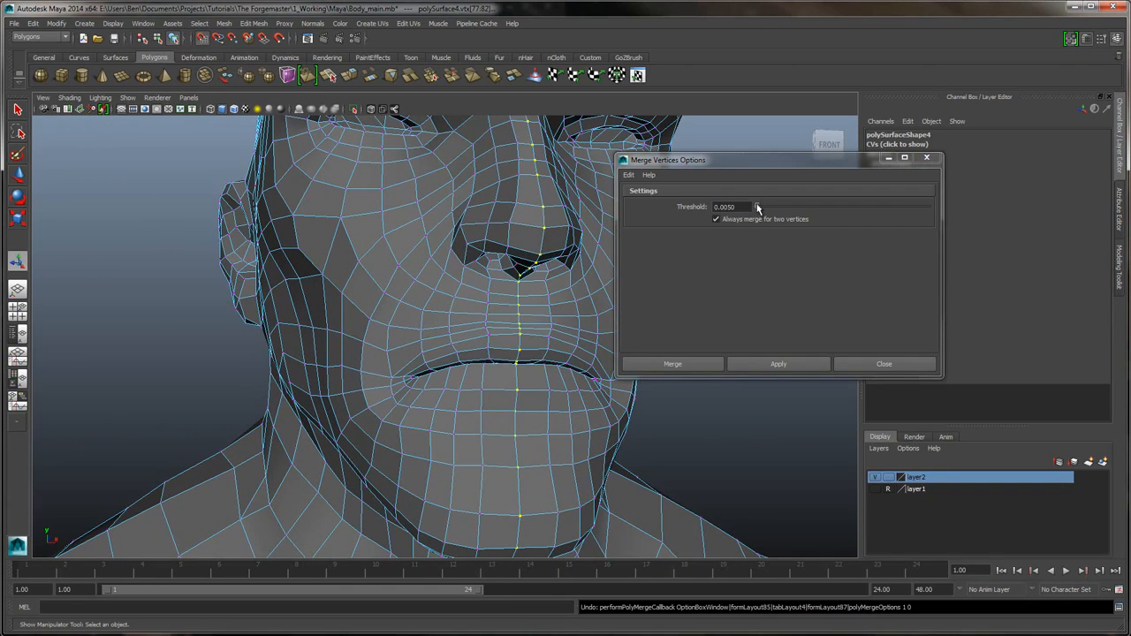
- Merge the selected centre-line vertices with a threshold of 0.001 and check the face and head
left_click_drag(758, 207, 692, 206)
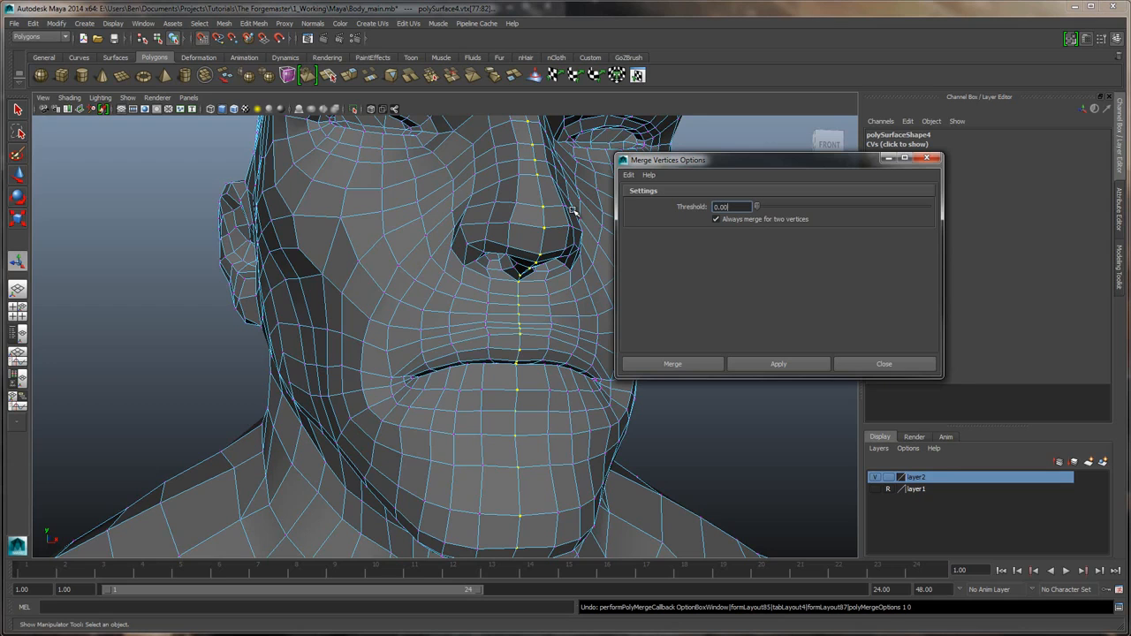
left_click(778, 365)
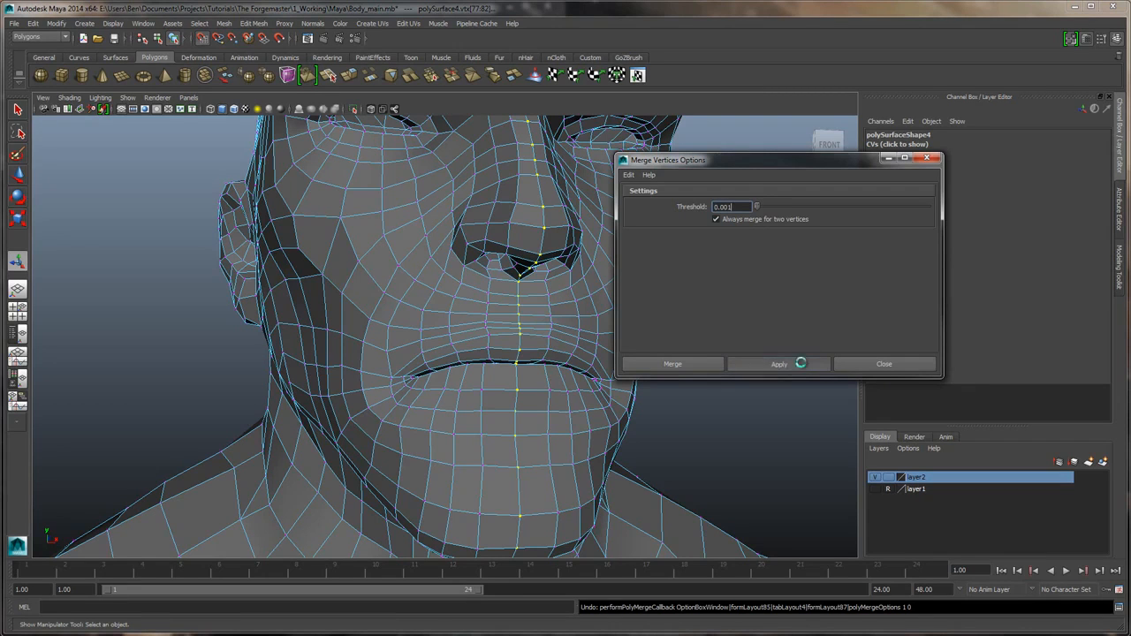
left_click_drag(505, 302, 550, 383, "alt")
right_click_drag(551, 384, 530, 365, "alt")
left_click_drag(530, 364, 500, 283, "alt")
left_click_drag(499, 275, 500, 253, "alt")
- Switch to object selection, select the whole body mesh, soften its edges and deselect it
key("alt+n")
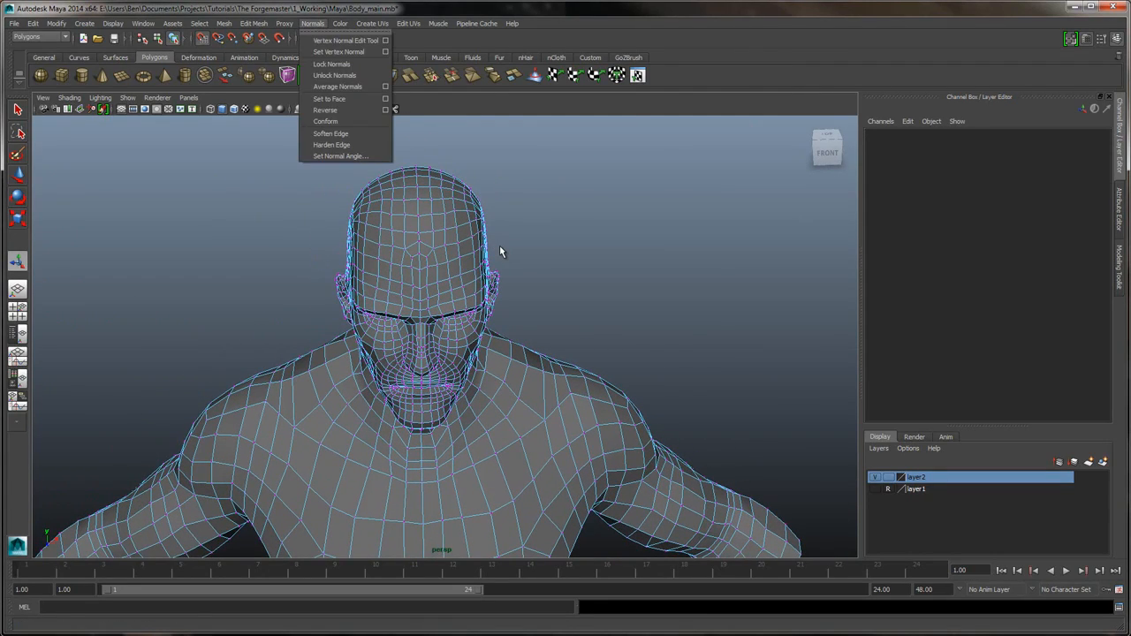
key("Down")
key("Down")
key("Return")
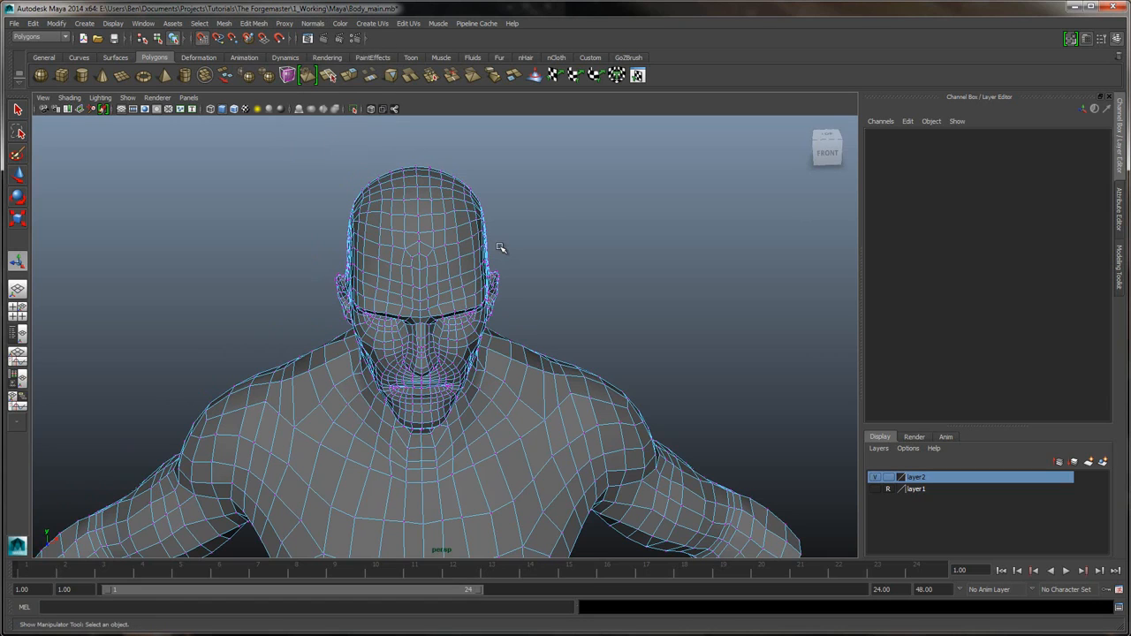
right_click_drag(501, 249, 504, 228)
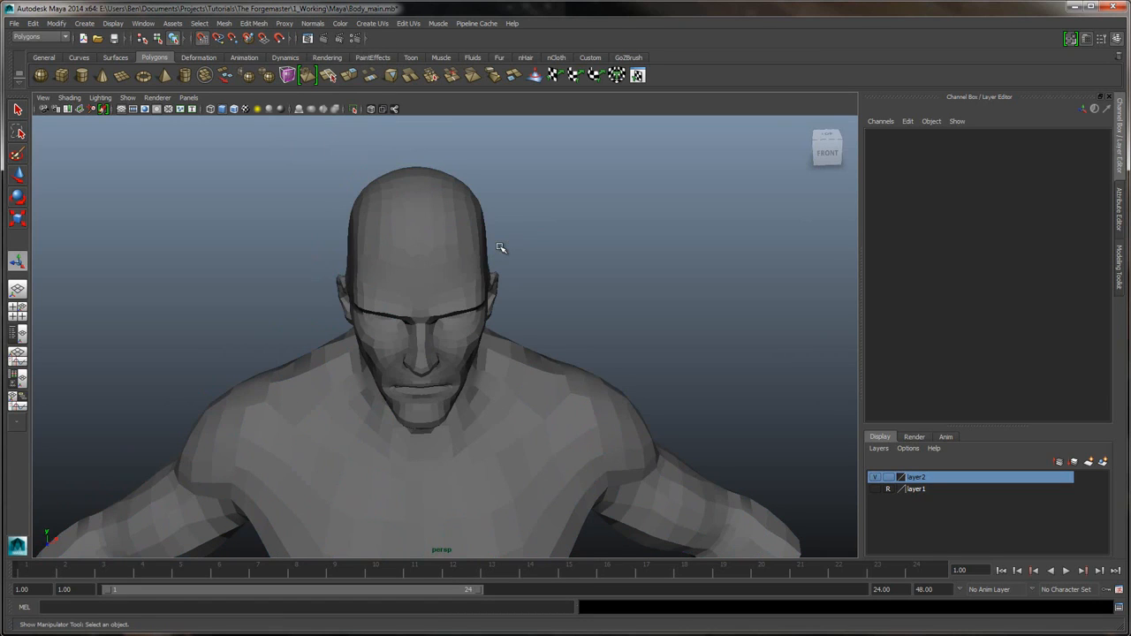
key("ctrl+z")
left_click(313, 23)
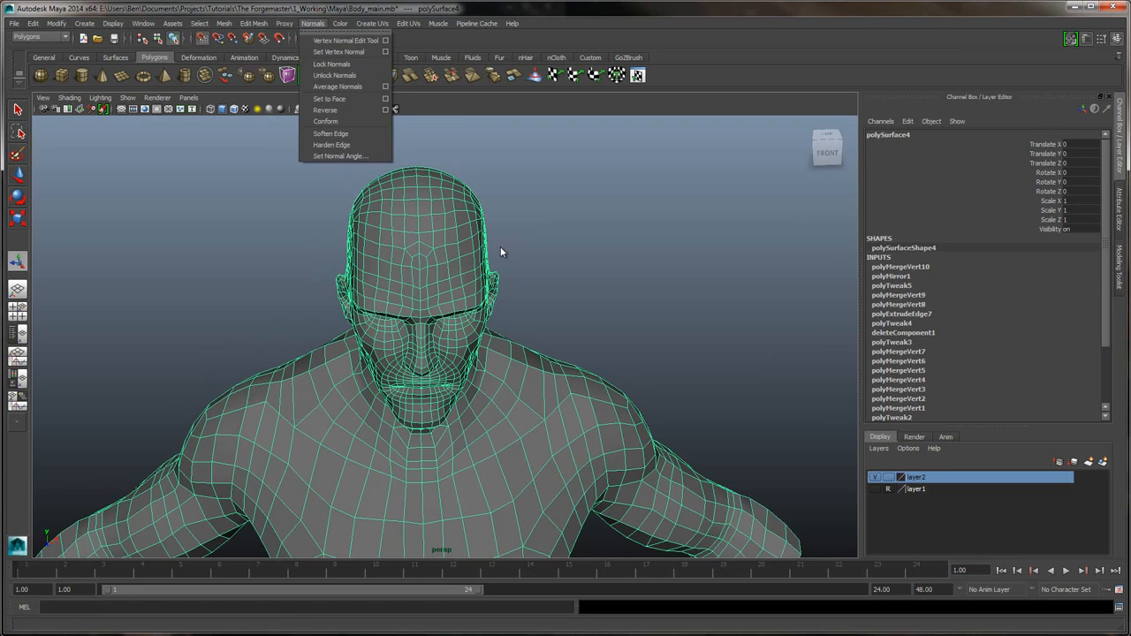
left_click(338, 133)
left_click(500, 248)
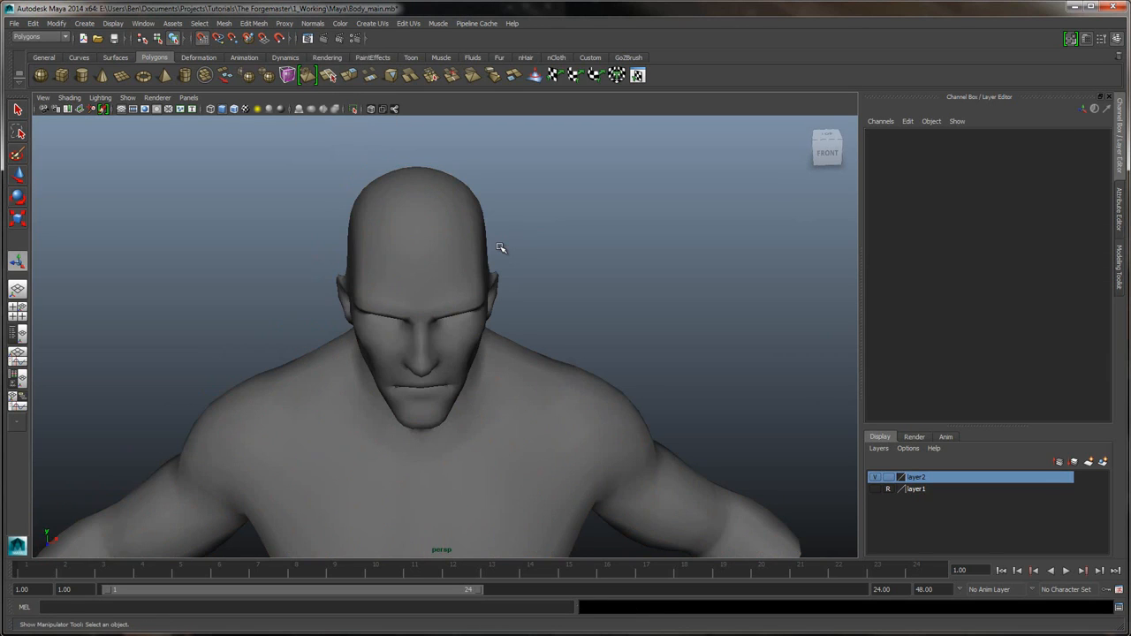
- Examine the softened shading of the head, neck and shoulders from the back and the front
left_click_drag(500, 247, 500, 246, "alt")
scroll(500, 247, "up", 5)
middle_click_drag(500, 248, 501, 249, "alt")
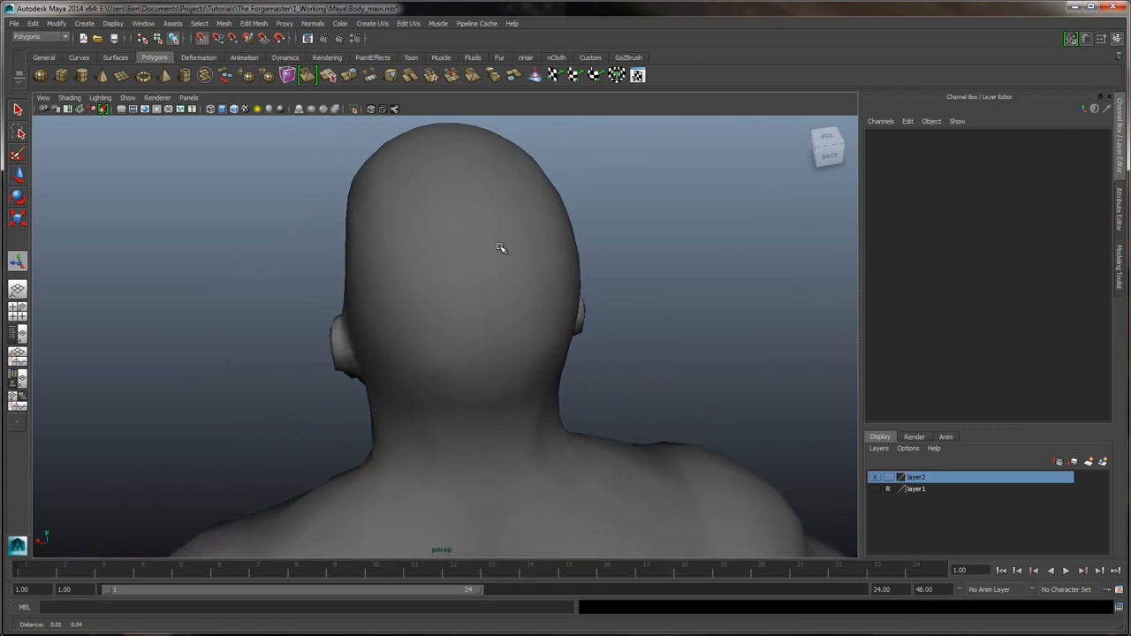
left_click_drag(501, 249, 501, 248, "alt")
middle_click_drag(500, 248, 503, 248, "alt")
scroll(500, 246, "down", 5)
left_click_drag(503, 247, 500, 246, "alt")
middle_click_drag(500, 246, 500, 247, "alt")
scroll(500, 247, "up", 9)
left_click_drag(500, 246, 501, 247, "alt")
scroll(500, 246, "down", 6)
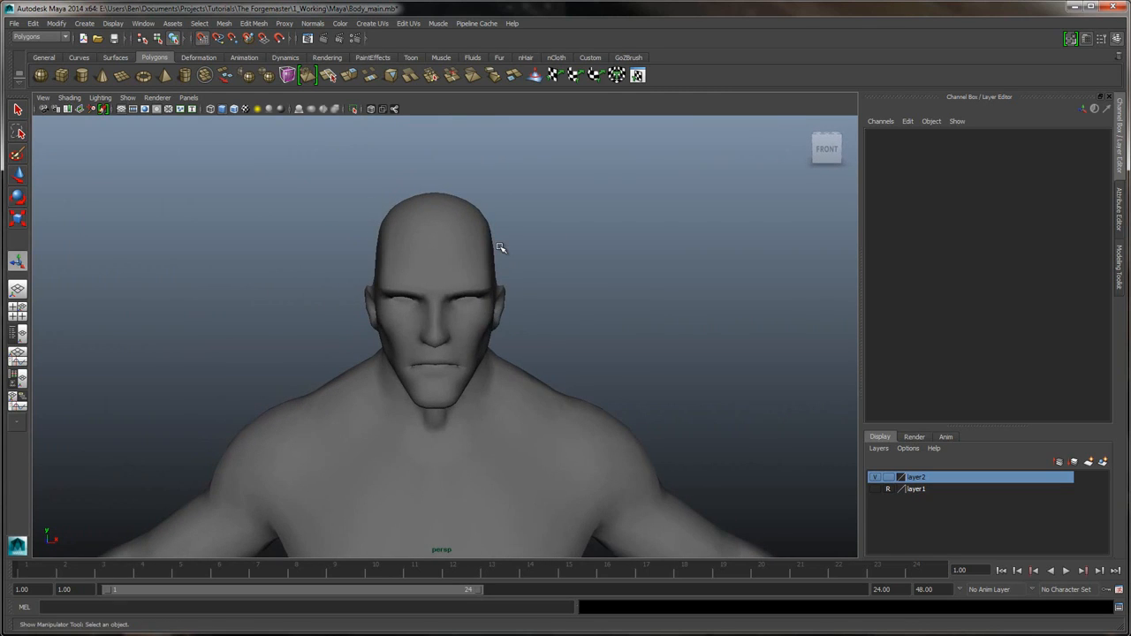
- Undo the edge softening on the body mesh and deselect it
left_click(500, 248)
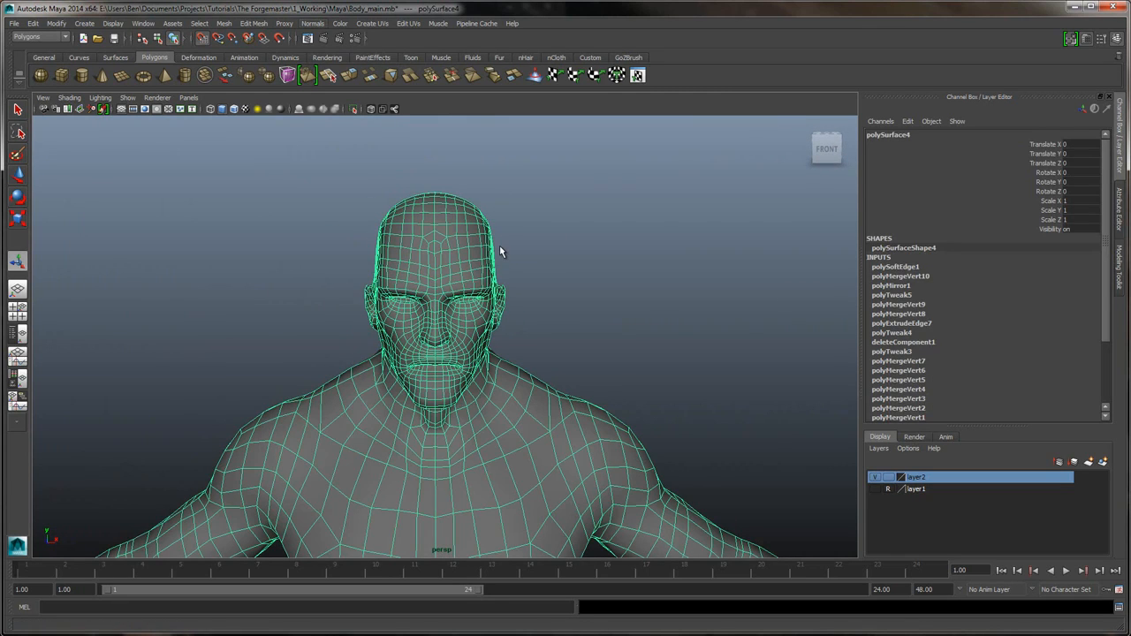
left_click(500, 249)
key("ctrl+z")
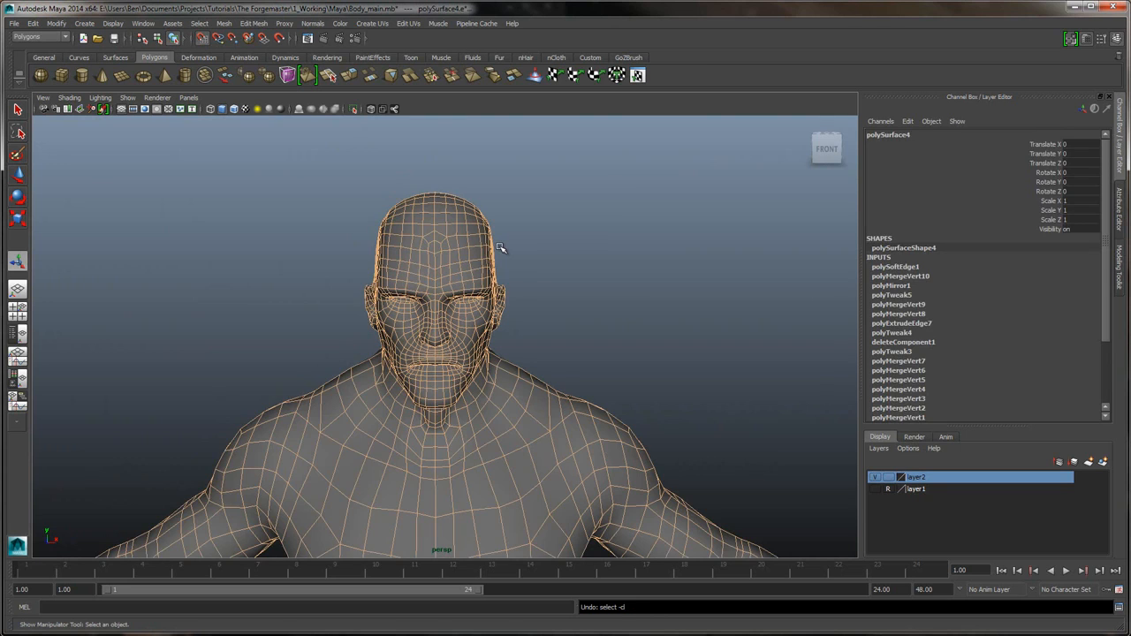
left_click(500, 248)
left_click(500, 249)
key("ctrl+z")
key("ctrl+z")
key("ctrl+z")
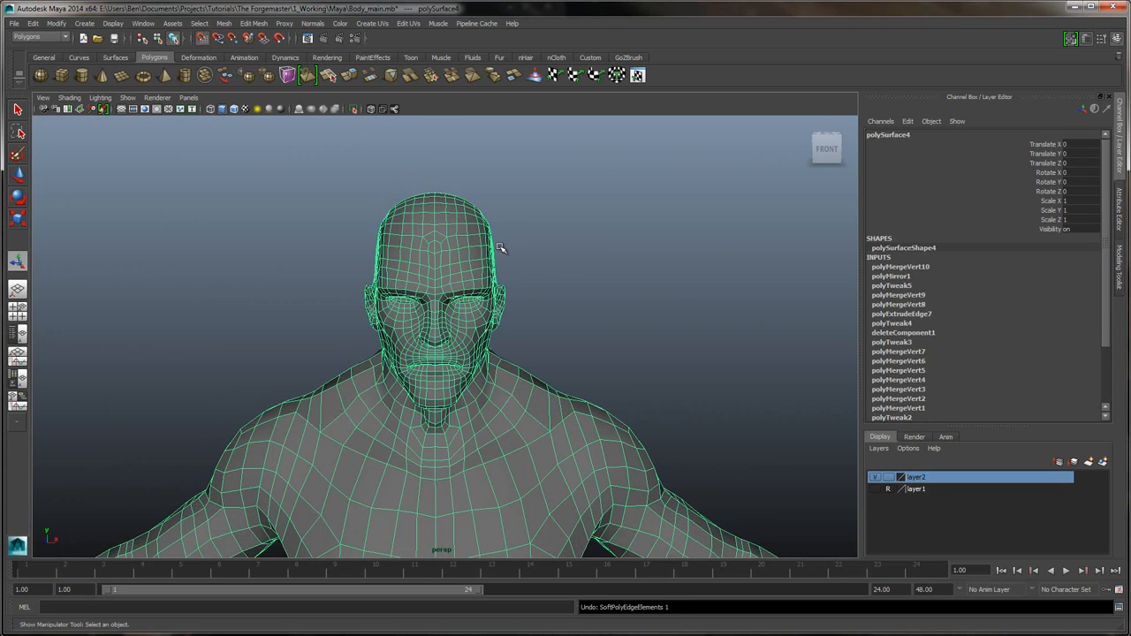
left_click(500, 248)
- Make the layer1 reference sculpt visible and compare the body mesh with it around the chest, belly and waist
scroll(501, 248, "down", 5)
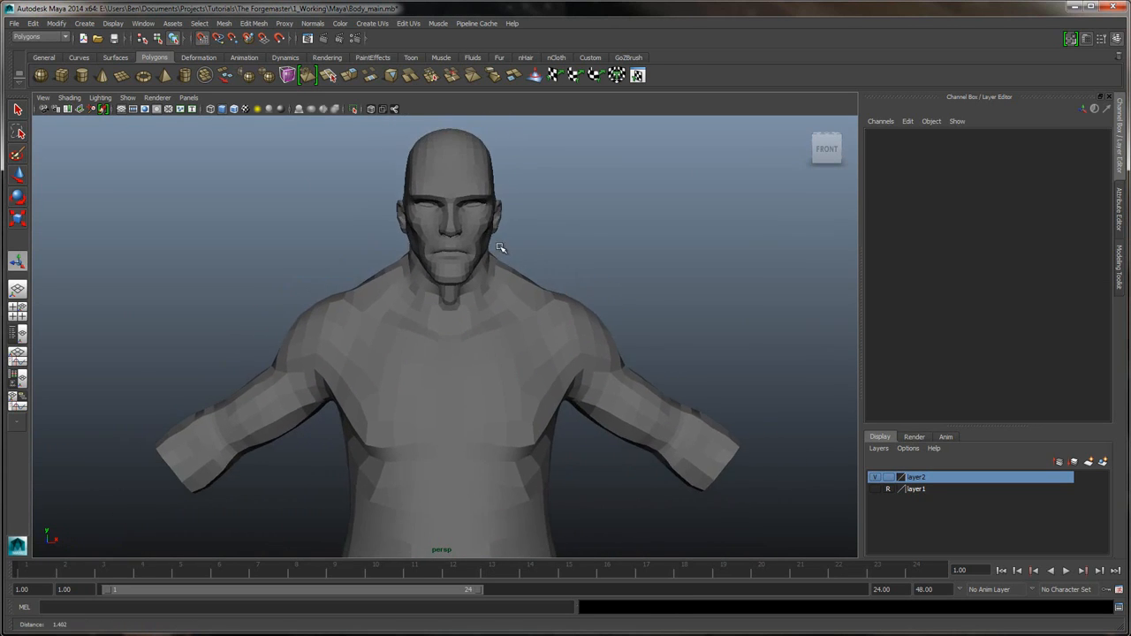
left_click_drag(500, 247, 500, 246, "alt")
middle_click_drag(500, 246, 501, 247, "alt")
left_click_drag(500, 248, 501, 247, "alt")
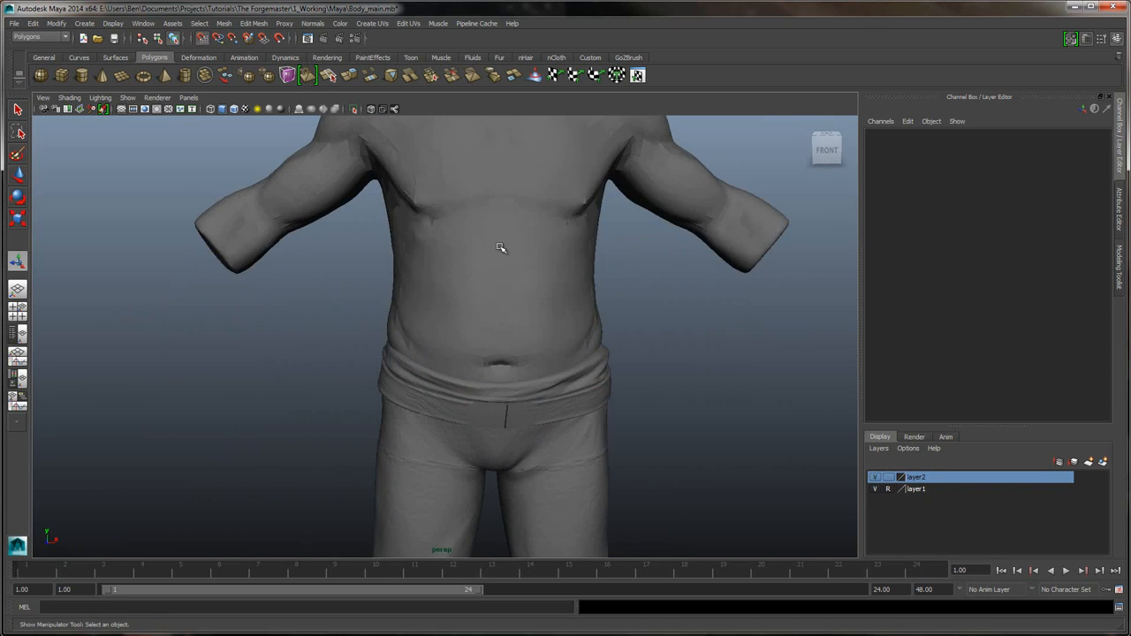
mouse_move(500, 247)
left_mouse_down("alt")
mouse_move(505, 240)
mouse_move(501, 249)
left_mouse_up("alt")
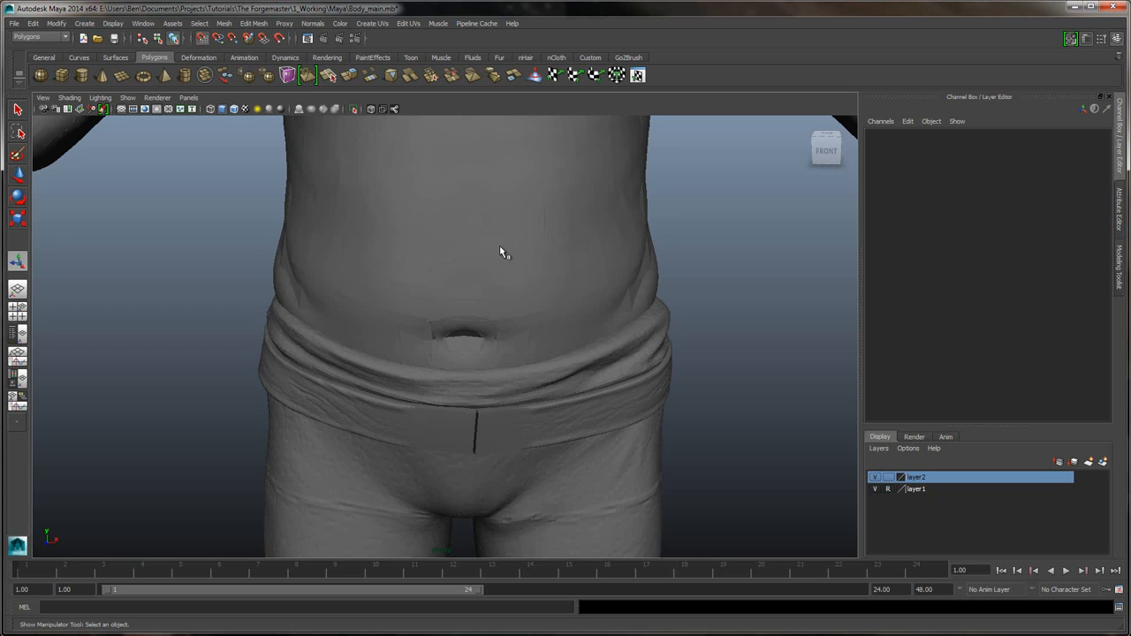
middle_click_drag(500, 249, 500, 248, "alt")
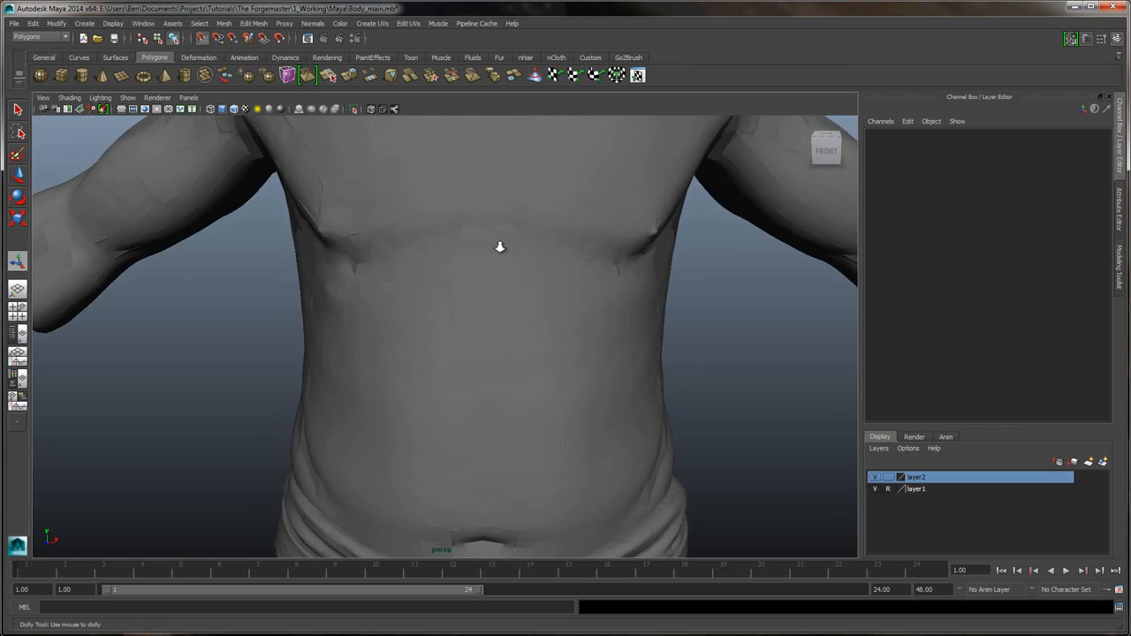
right_click_drag(501, 248, 502, 250, "alt")
left_click_drag(502, 249, 500, 248, "alt")
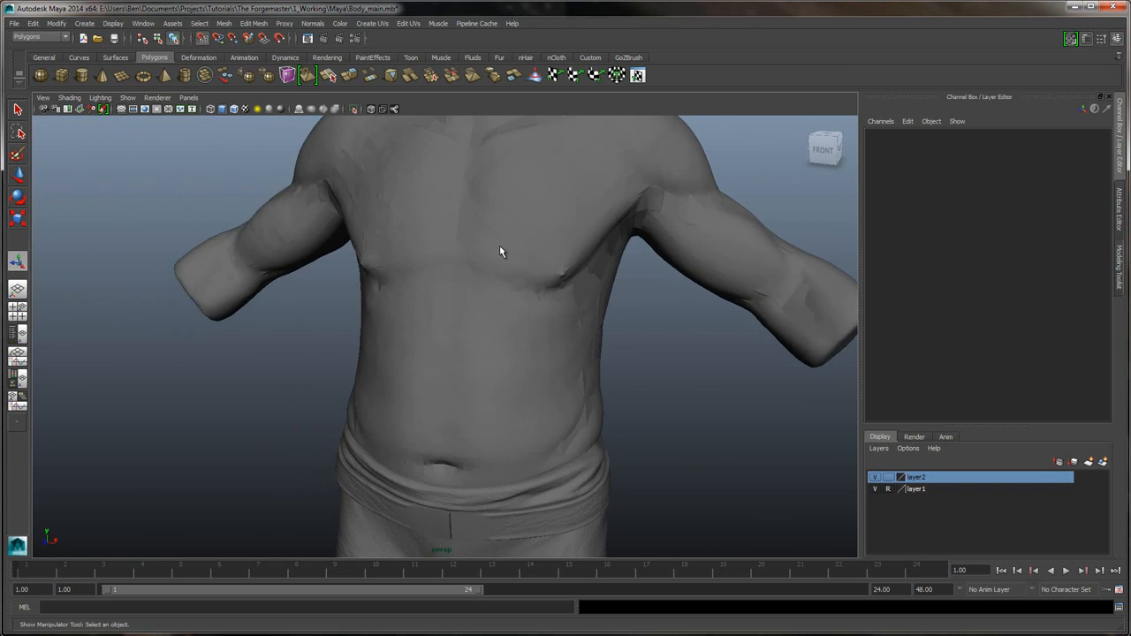
- Select the body mesh and constrain its Modeling Toolkit transforms to the other surface polySurface3
key("ctrl+a")
middle_click_drag(500, 247, 500, 249, "alt")
left_click(500, 248)
left_click(991, 382)
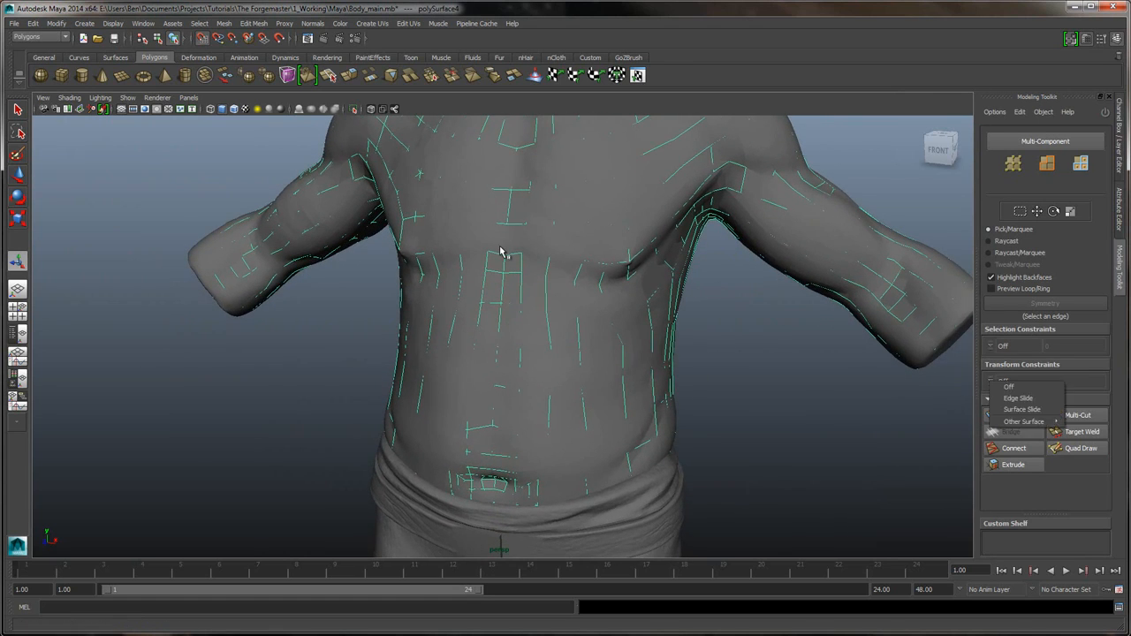
mouse_move(1025, 422)
left_click(831, 415)
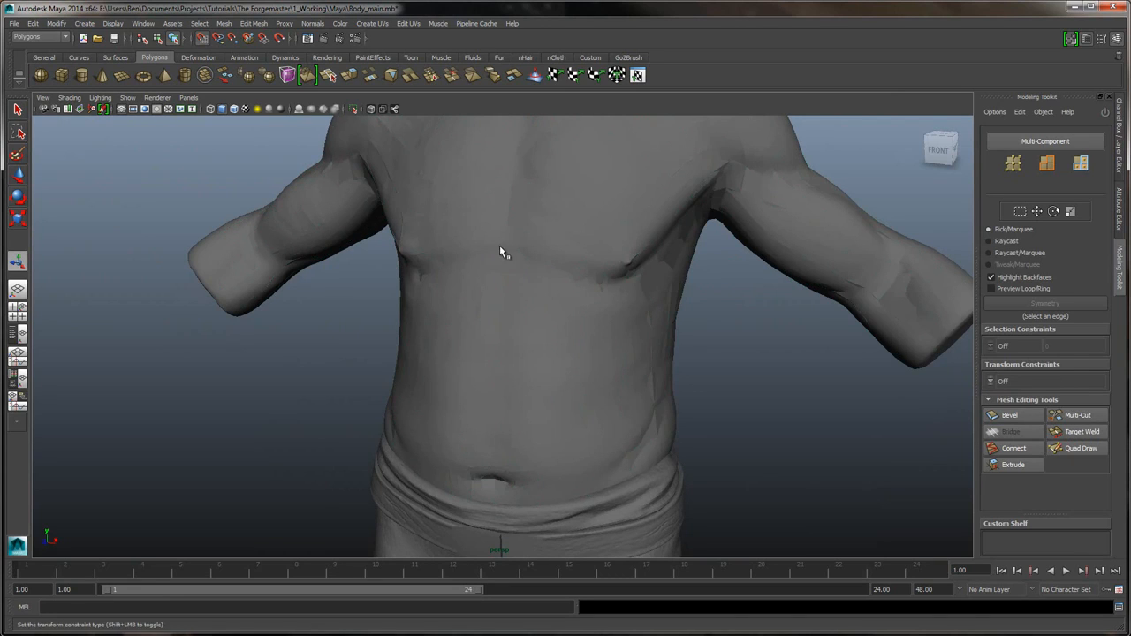
left_click(500, 248)
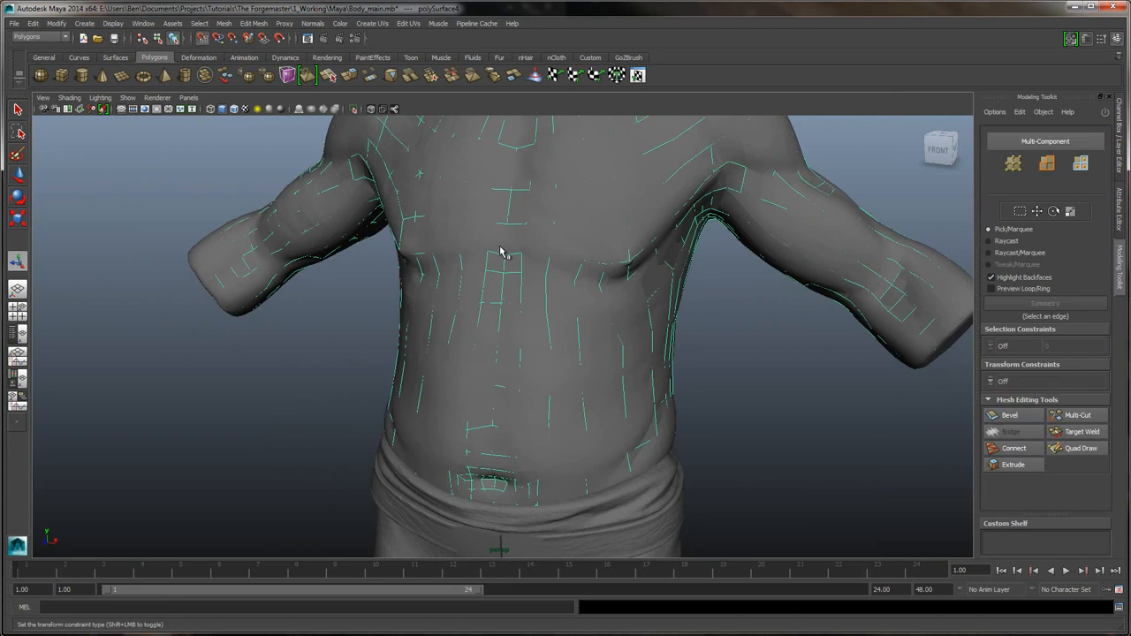
left_click(991, 381)
mouse_move(1024, 419)
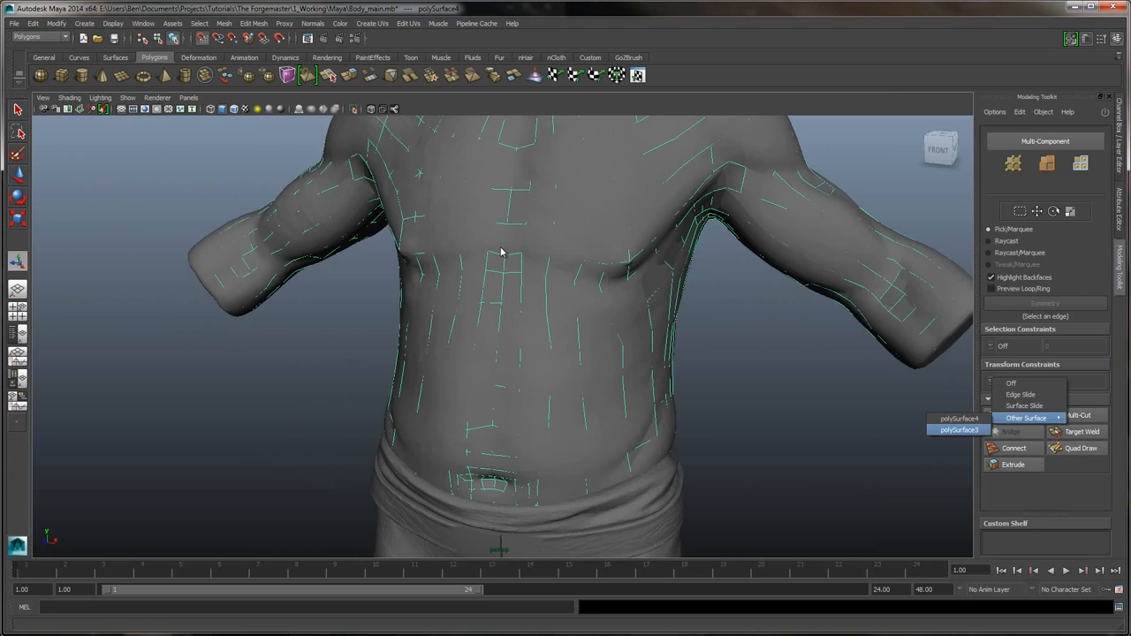
left_click(959, 430)
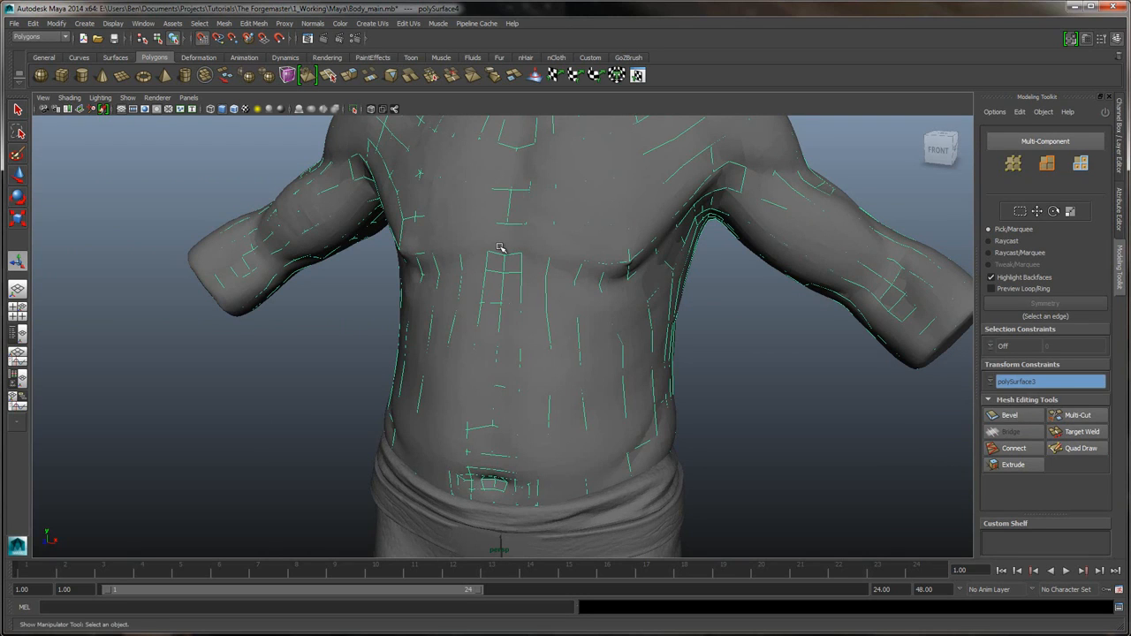
- Activate Quad Draw on the selected body mesh
middle_click_drag(500, 248, 501, 324, "alt")
right_click_drag(500, 247, 433, 247, "alt")
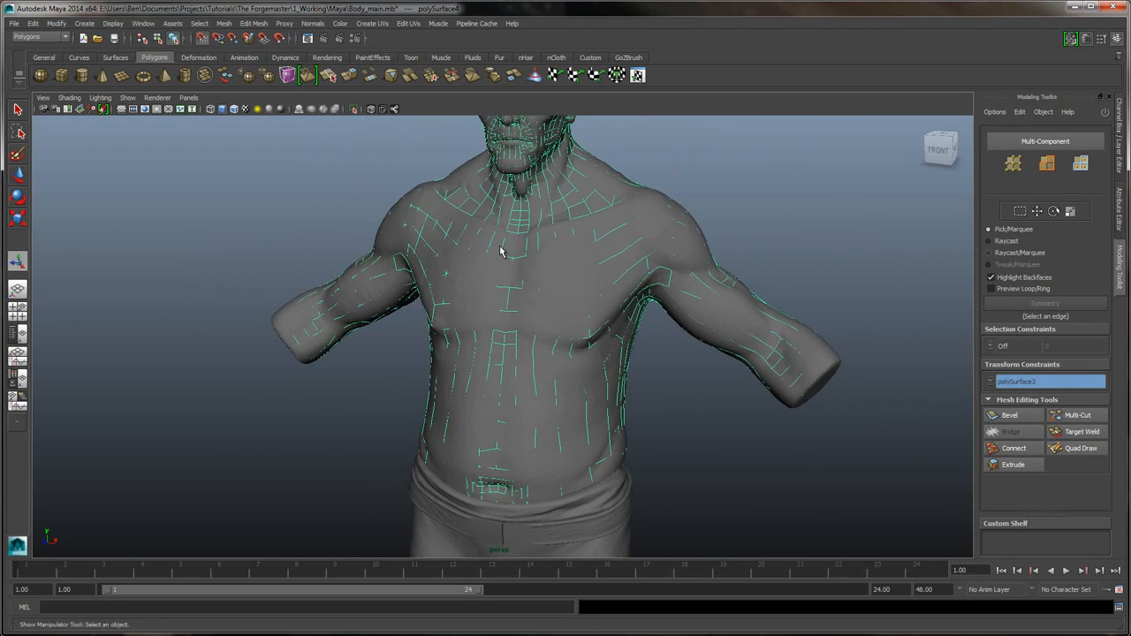
left_click(1120, 137)
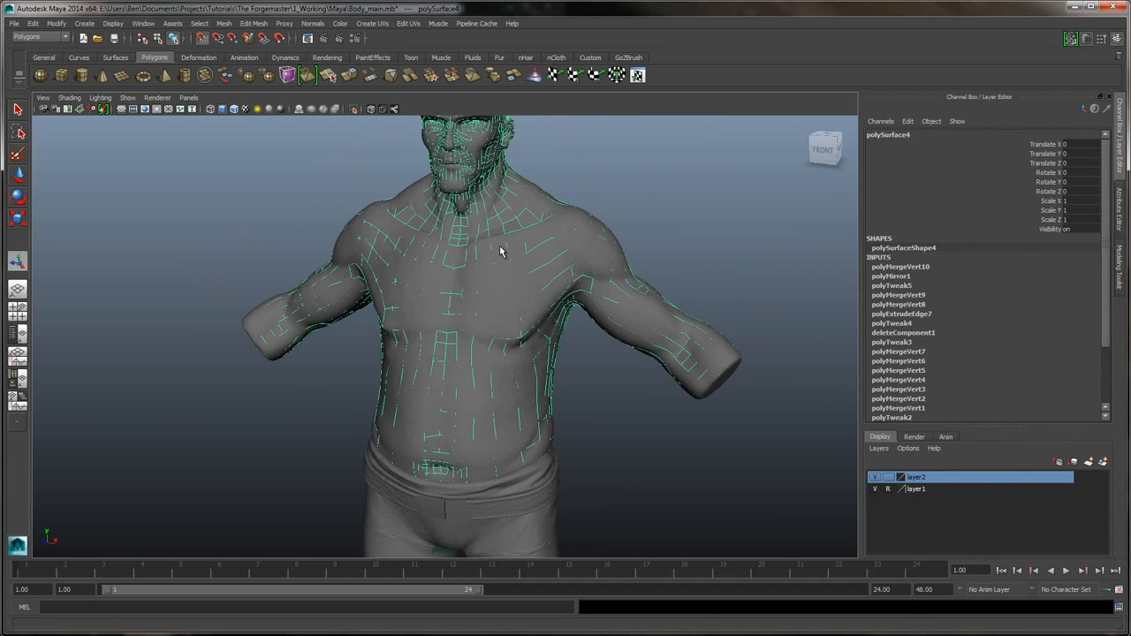
left_click(1120, 268)
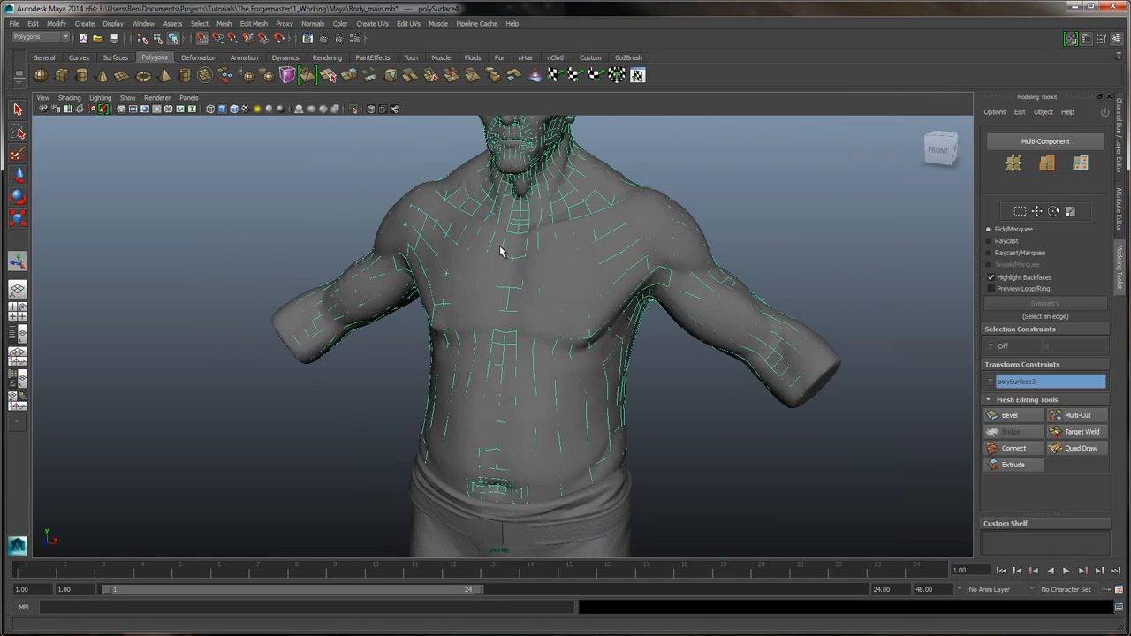
middle_click_drag(500, 252, 534, 156, "alt")
left_click(1080, 449)
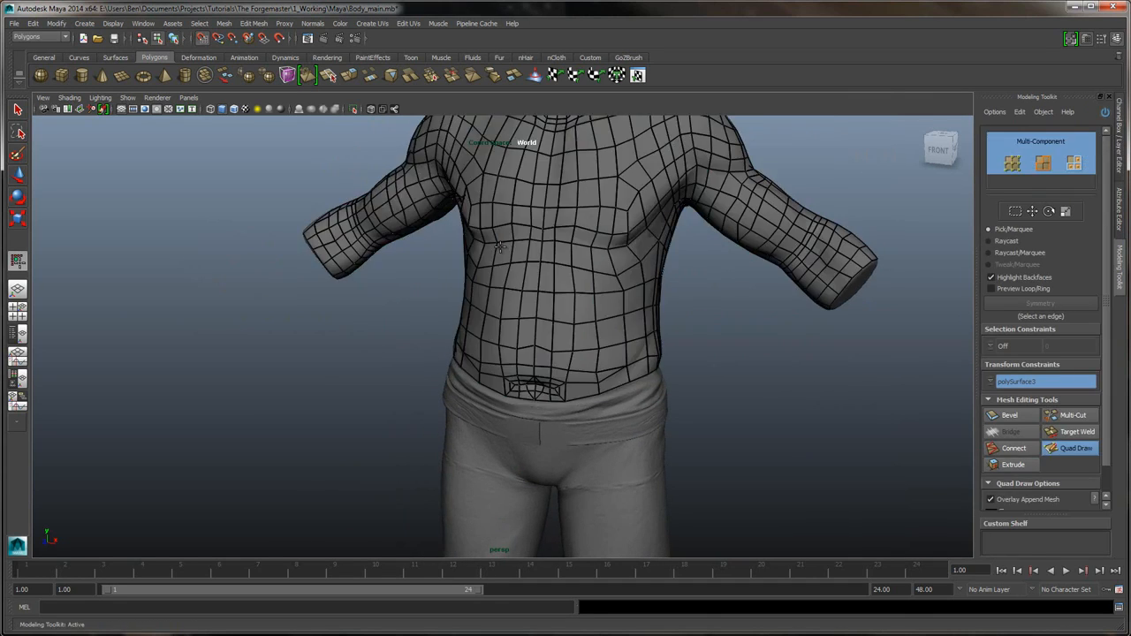
- Examine the body mesh's lower border against the sculpted waistband from the back, the side and the front
left_click_drag(500, 248, 501, 247, "alt")
right_click_drag(500, 247, 500, 248, "alt")
left_click_drag(500, 248, 501, 248, "alt")
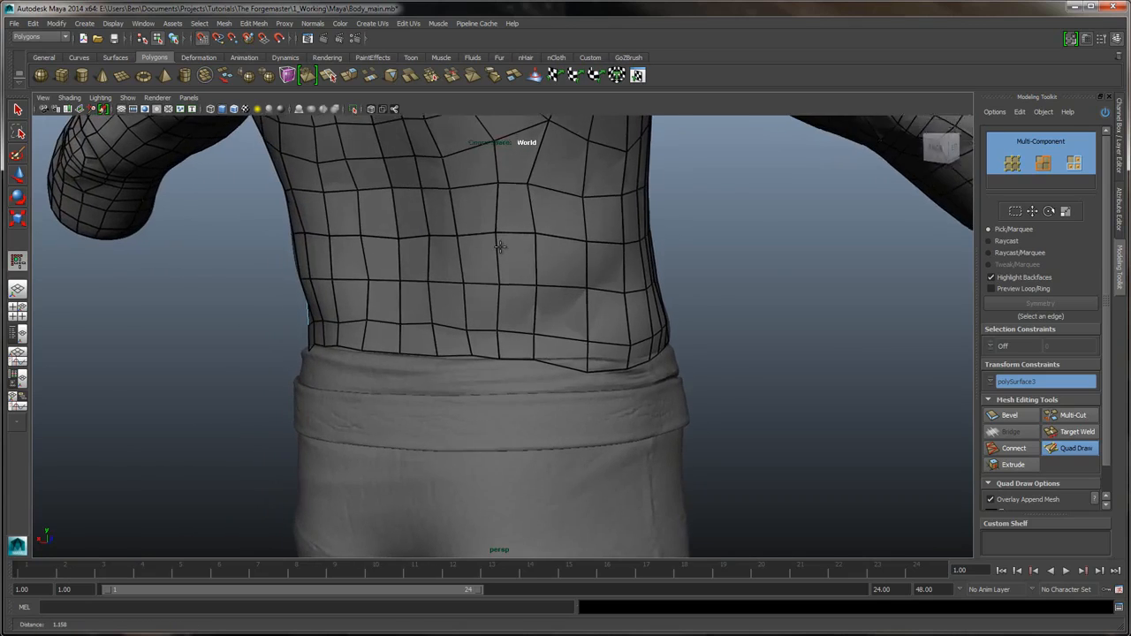
right_click_drag(500, 248, 500, 247, "alt")
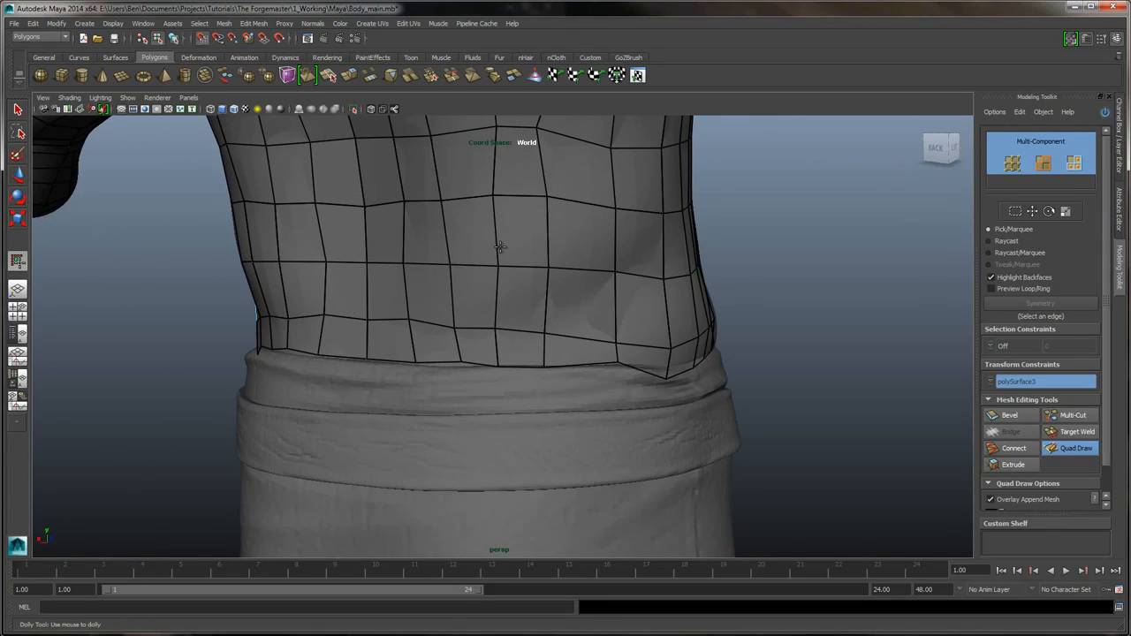
left_click_drag(500, 247, 500, 247, "alt")
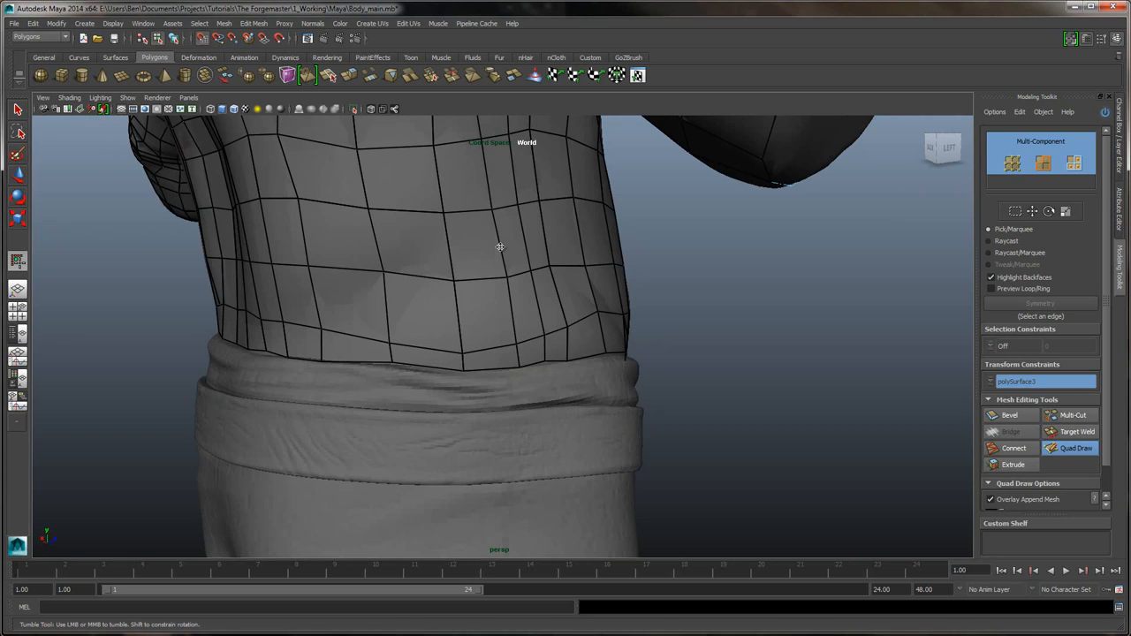
left_click_drag(501, 248, 500, 248, "alt")
right_click_drag(501, 247, 500, 247, "alt")
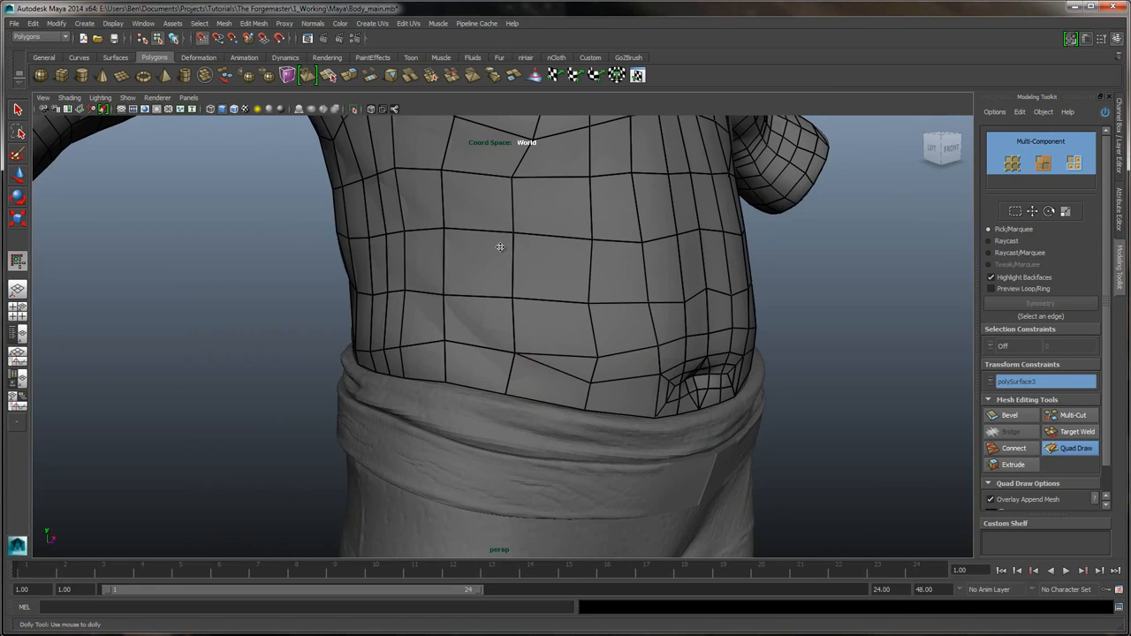
- Place a ring of Quad Draw points on the waistband just below the mesh's lower border, all around the waist
left_click_drag(500, 247, 500, 247, "alt")
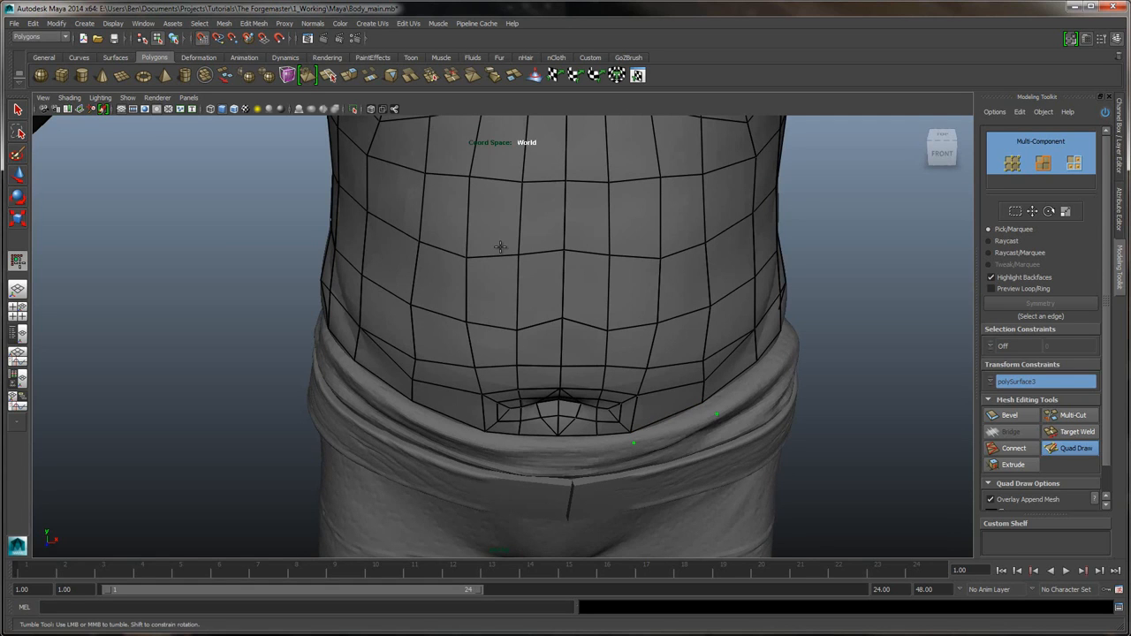
left_click_drag(501, 248, 500, 248, "alt")
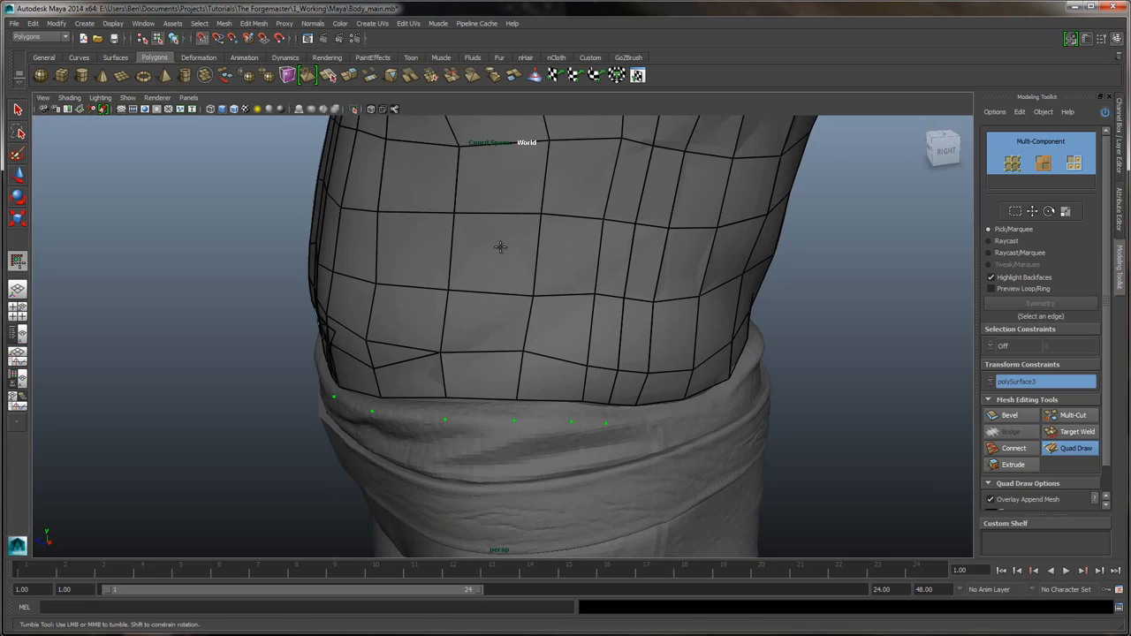
left_click_drag(500, 247, 500, 247, "alt")
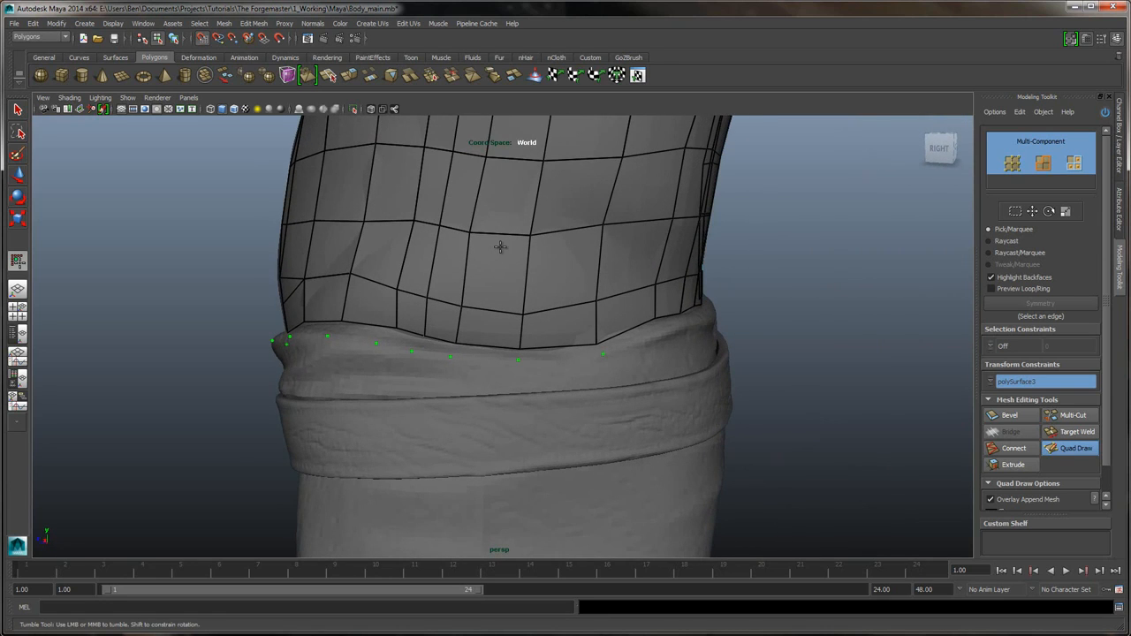
left_click_drag(500, 247, 500, 248, "alt")
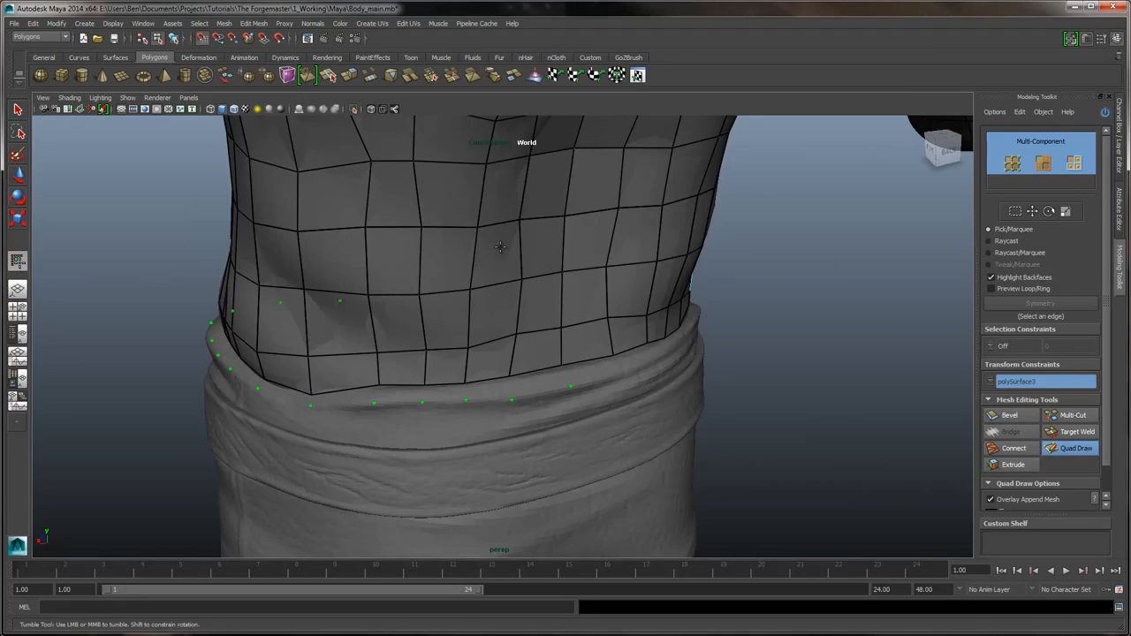
left_click_drag(501, 248, 501, 248, "alt")
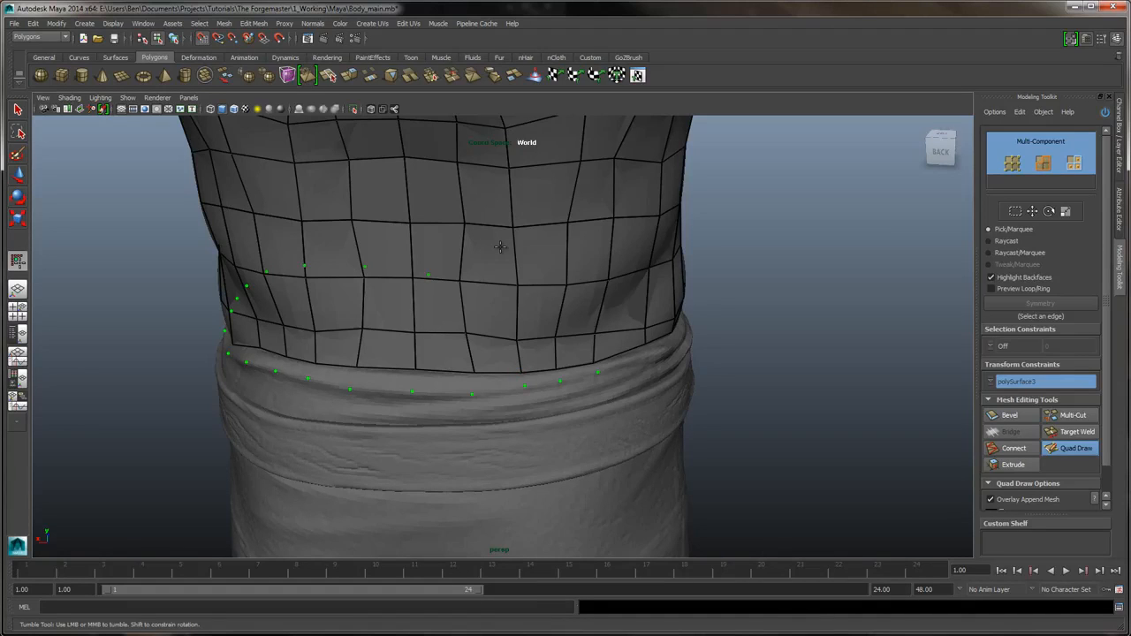
left_click_drag(500, 248, 500, 248, "alt")
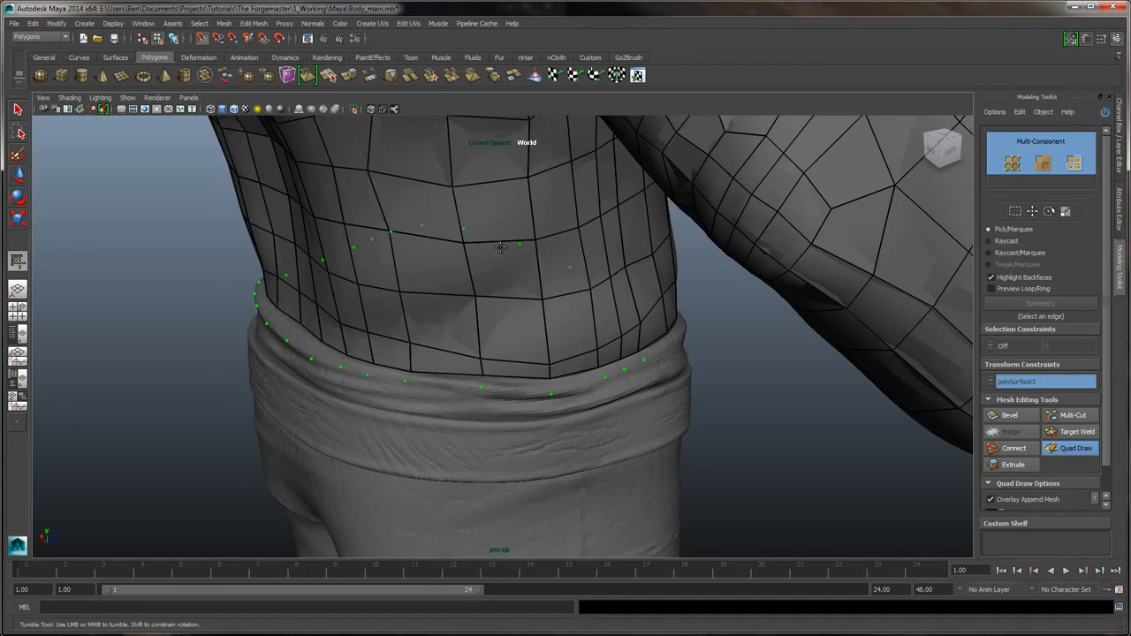
left_click_drag(500, 247, 500, 248, "alt")
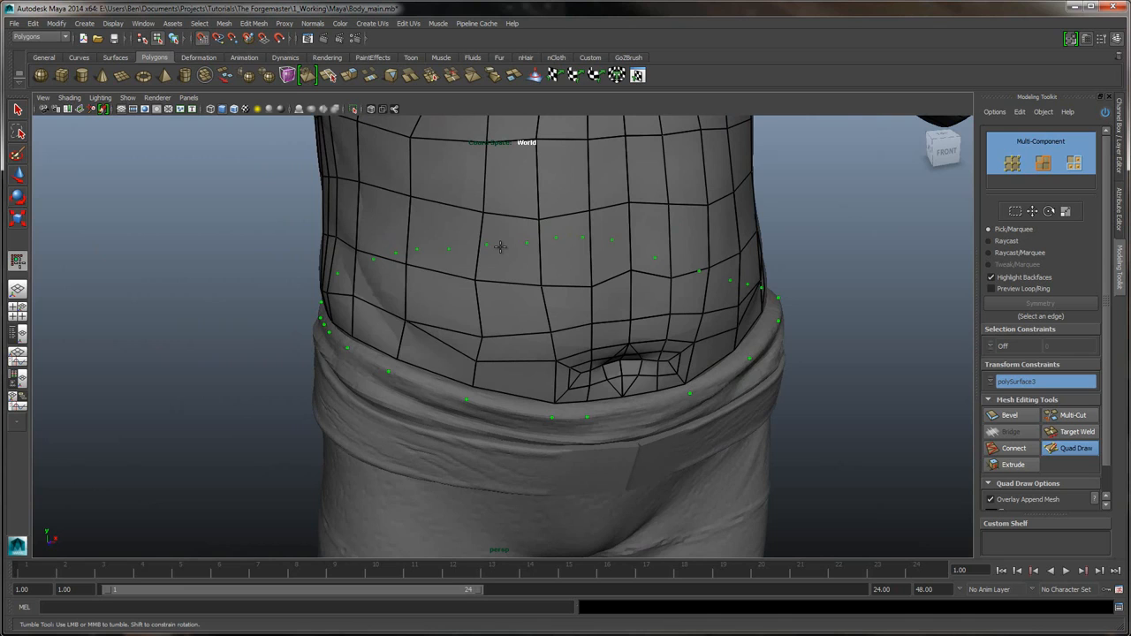
- Fill quads between the mesh border and the new points along the belly's front and the right side of the waist
left_click_drag(500, 247, 501, 248, "alt")
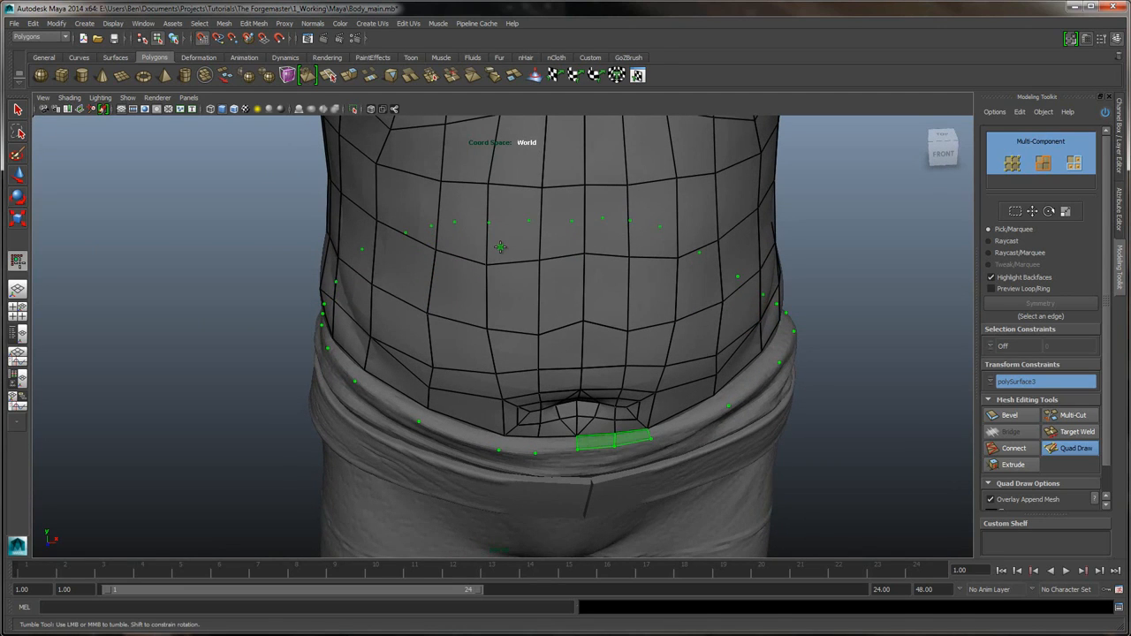
left_click_drag(500, 248, 501, 248, "alt")
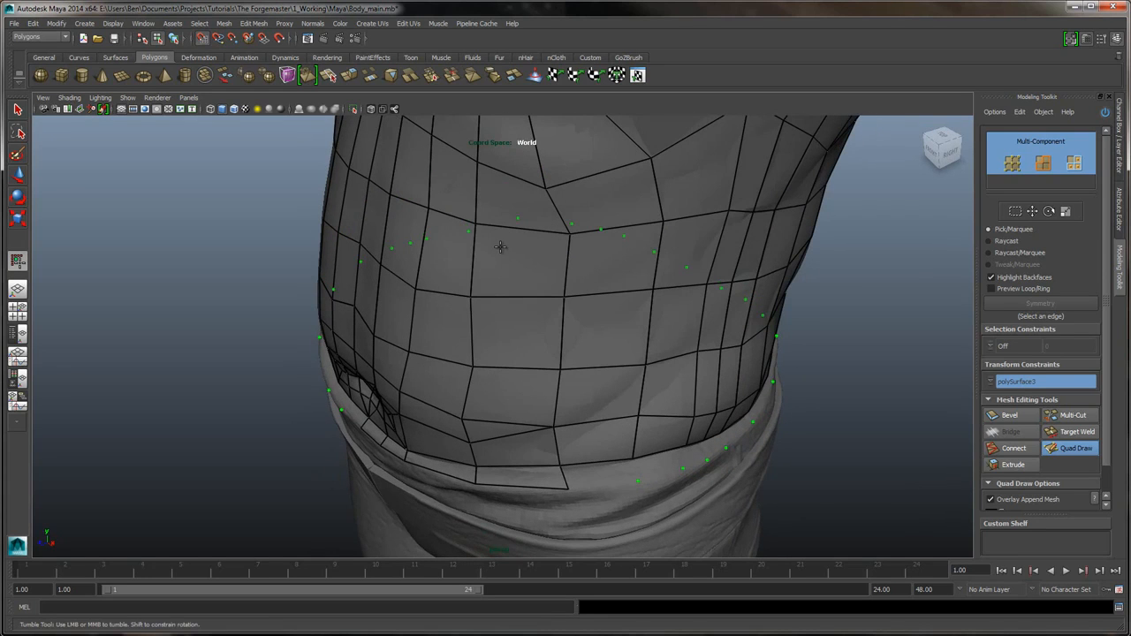
left_click(599, 474, "shift")
left_click(661, 464, "shift")
left_click(695, 454, "shift")
left_click(715, 447, "shift")
left_click(738, 430, "shift")
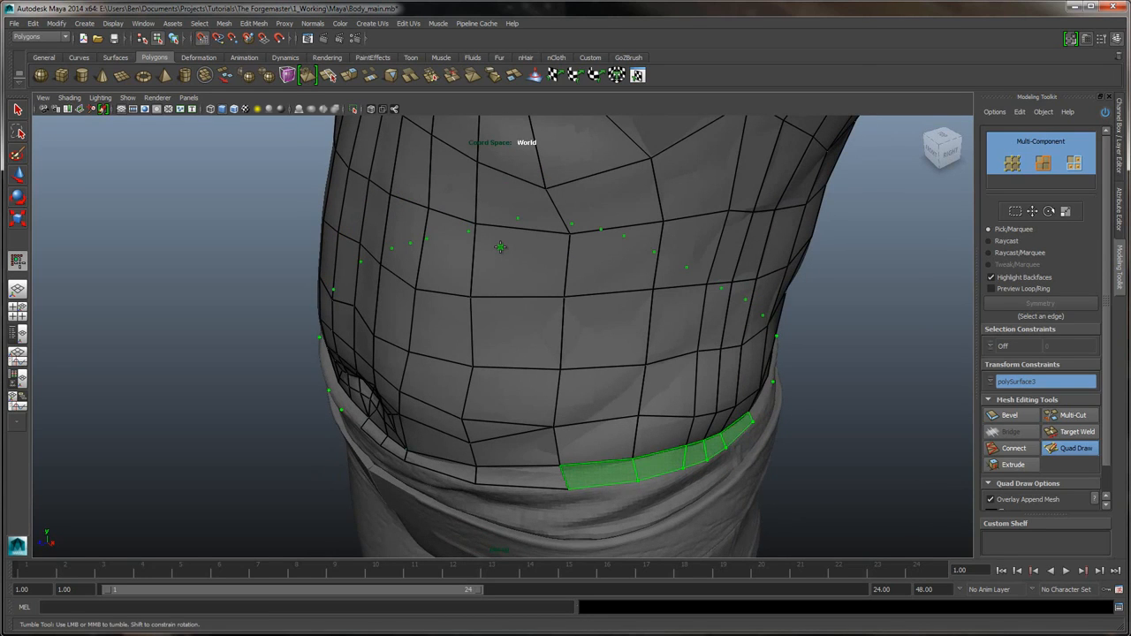
- Fill the quads between the mesh border and the points across the lower back
left_click_drag(501, 247, 500, 247, "alt")
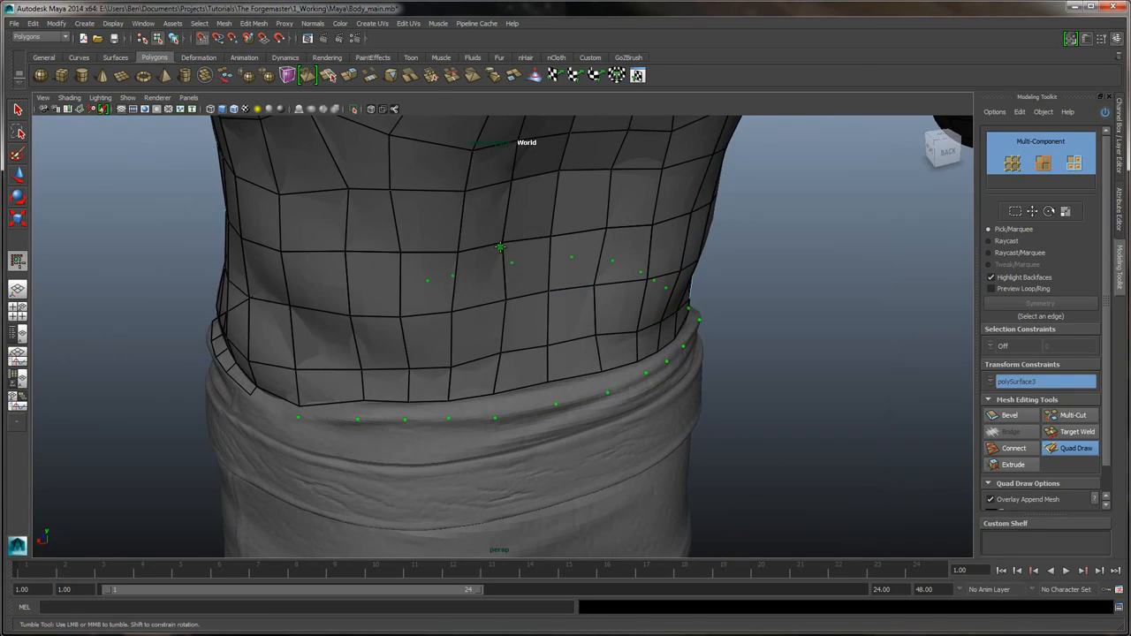
left_click(274, 399, "shift")
left_click(329, 409, "shift")
left_click(383, 409, "shift")
left_click(427, 408, "shift")
left_click(471, 405, "shift")
left_click(525, 396, "shift")
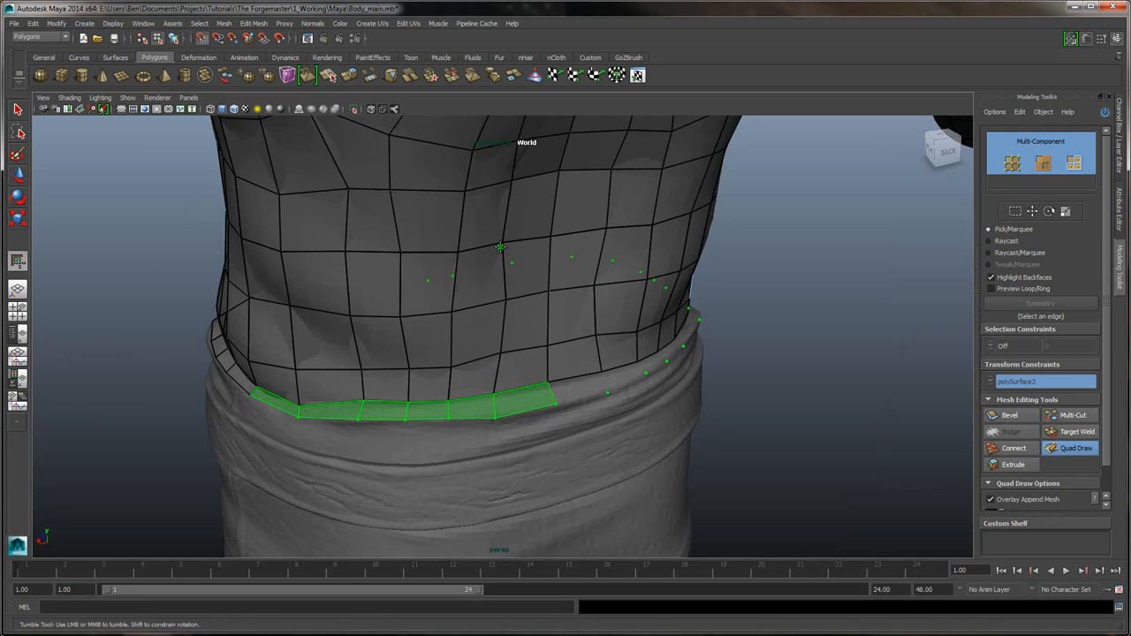
left_click(578, 390, "shift")
left_click(624, 376, "shift")
- Fill the remaining quads along the left side of the waist and back to the front, closing the ring
left_click_drag(501, 248, 501, 247, "alt")
left_click(540, 413, "shift")
left_click(604, 402, "shift")
left_click(646, 383, "shift")
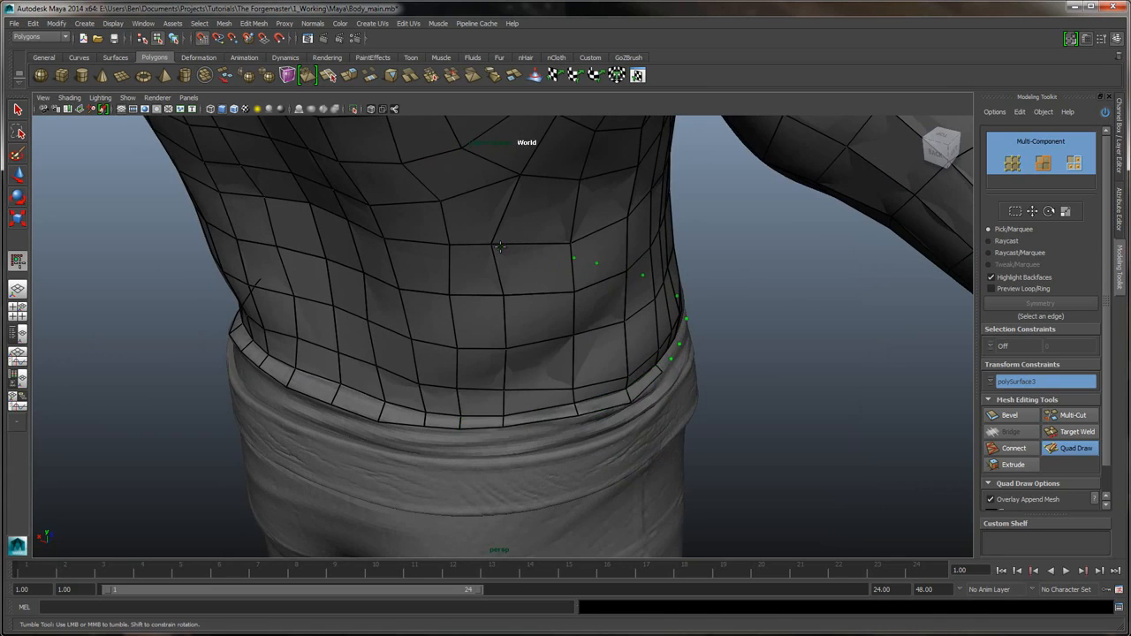
left_click_drag(646, 384, 517, 406, "alt")
left_click_drag(500, 248, 500, 248, "alt")
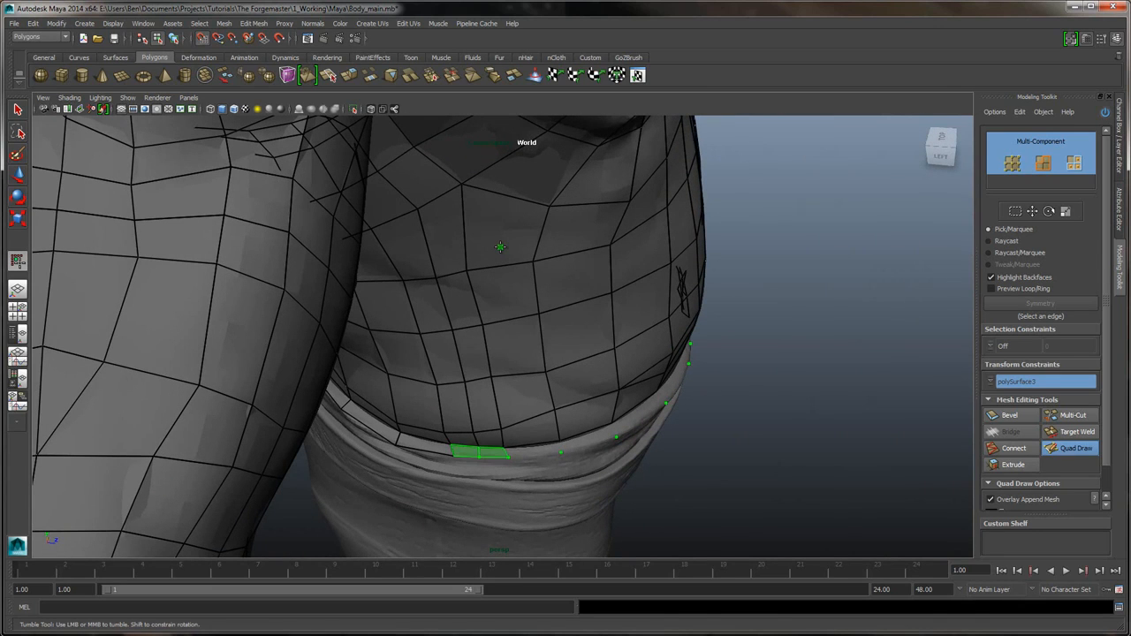
mouse_move(495, 451)
left_mouse_down("shift")
mouse_move(589, 438)
mouse_move(641, 416)
mouse_move(523, 419)
left_mouse_up("shift")
mouse_move(530, 470)
left_mouse_down("shift")
mouse_move(617, 461)
mouse_move(517, 426)
mouse_move(533, 421)
left_mouse_up("shift")
- Place a second ring of Quad Draw points along the waistband's fold below the mesh's lower border, all around the waist
right_click_drag(532, 421, 566, 421, "alt")
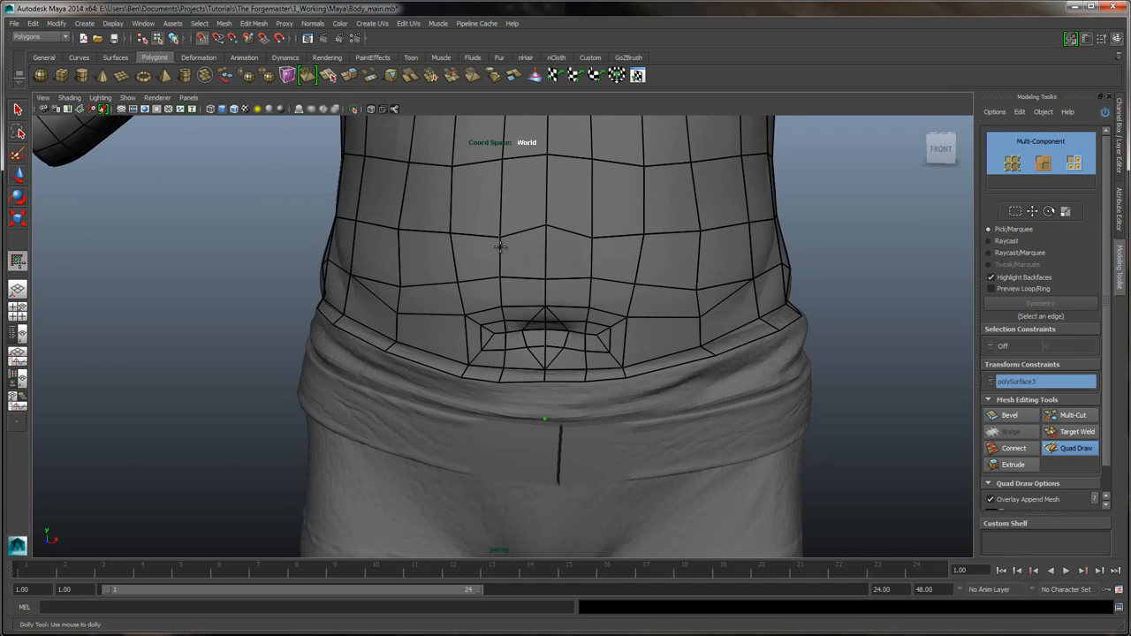
mouse_move(500, 246)
left_mouse_down("alt")
mouse_move(468, 250)
mouse_move(491, 248)
left_mouse_up("alt")
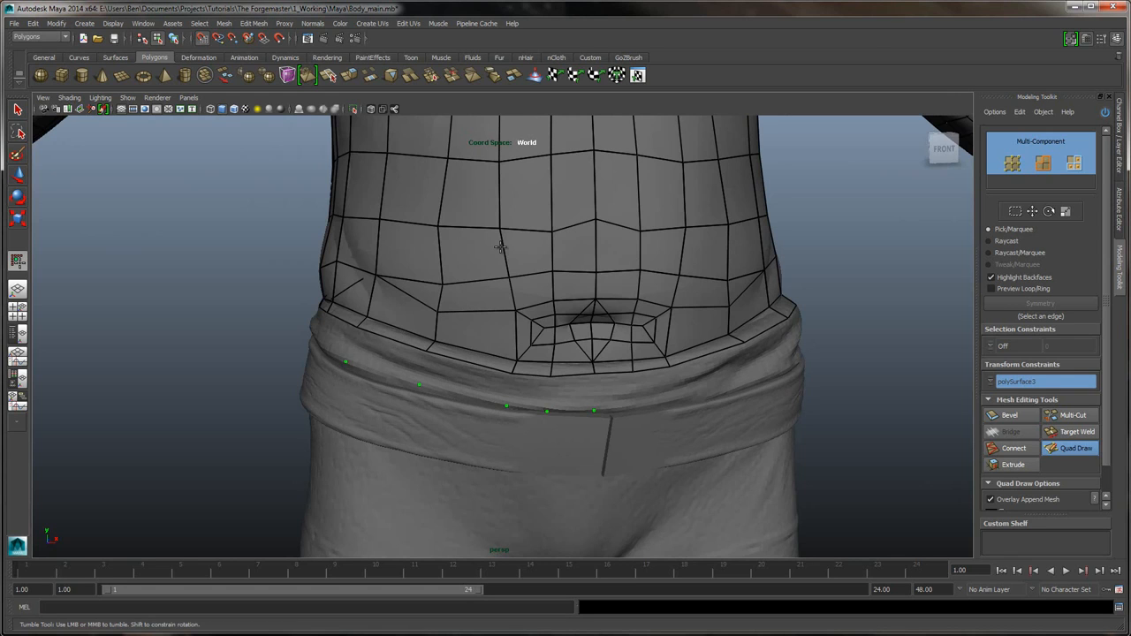
left_click_drag(500, 247, 500, 247, "alt")
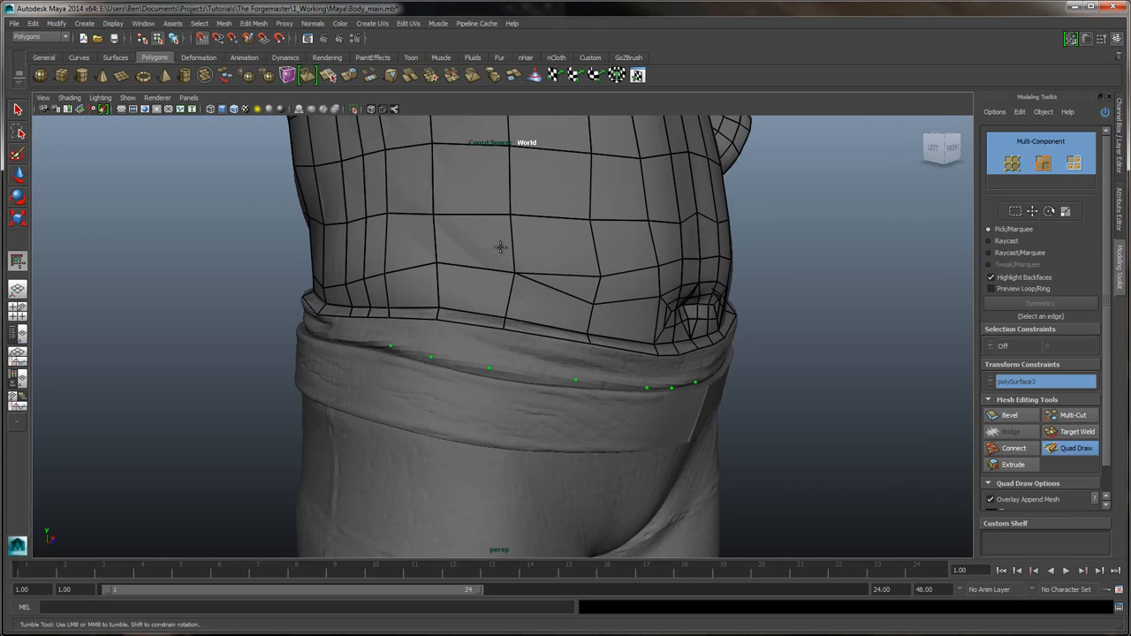
left_click_drag(500, 246, 501, 247, "alt")
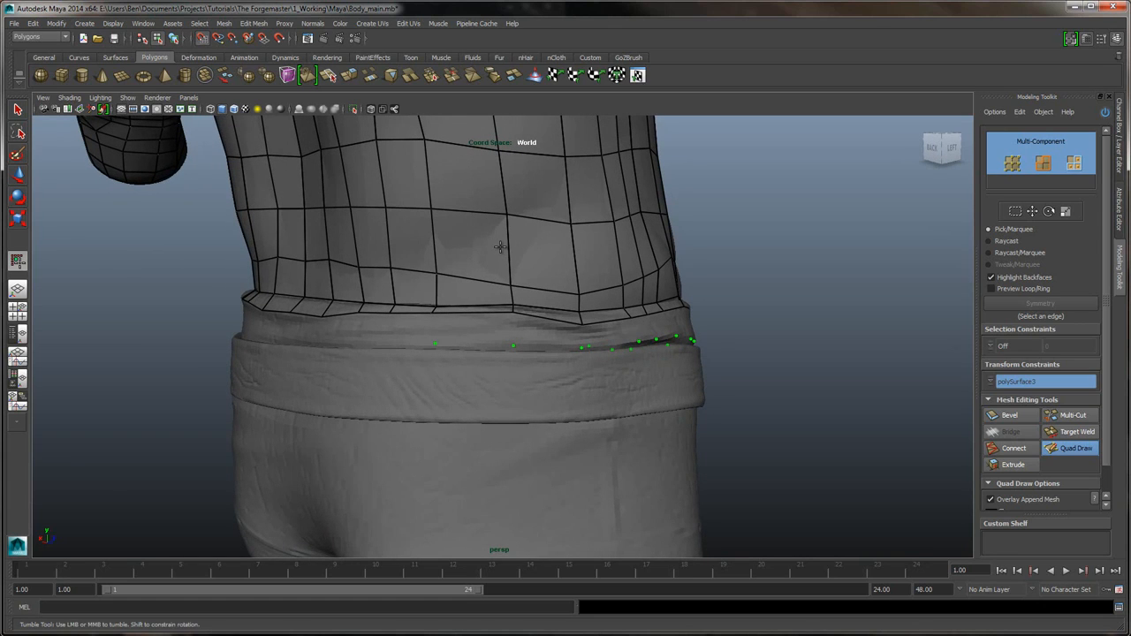
left_click_drag(500, 247, 500, 246, "alt")
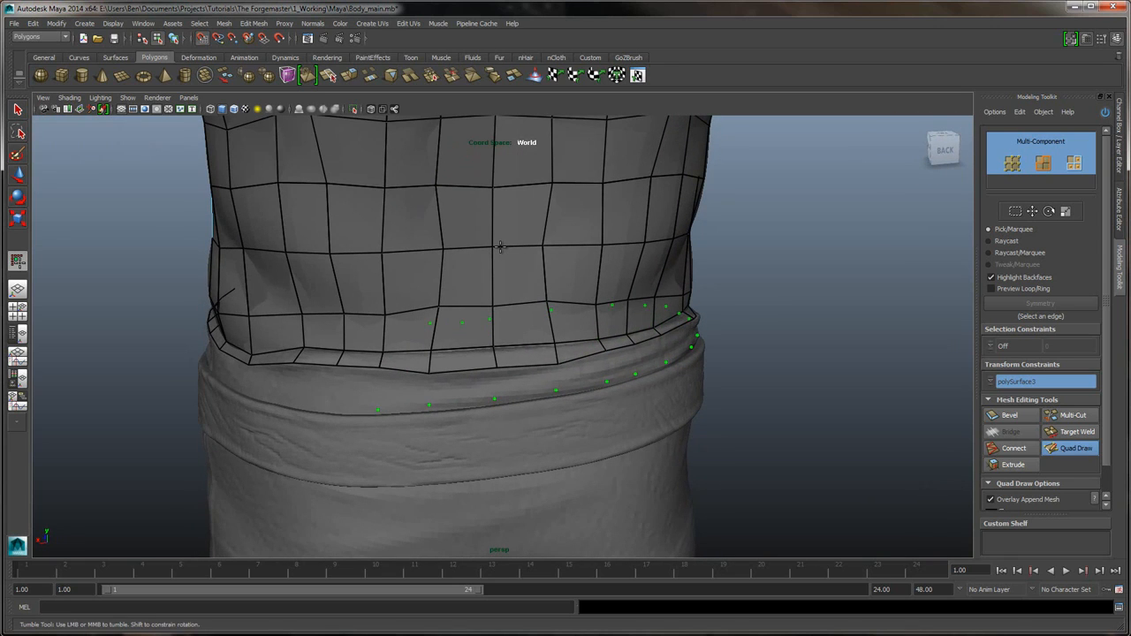
left_click_drag(500, 247, 501, 246, "alt")
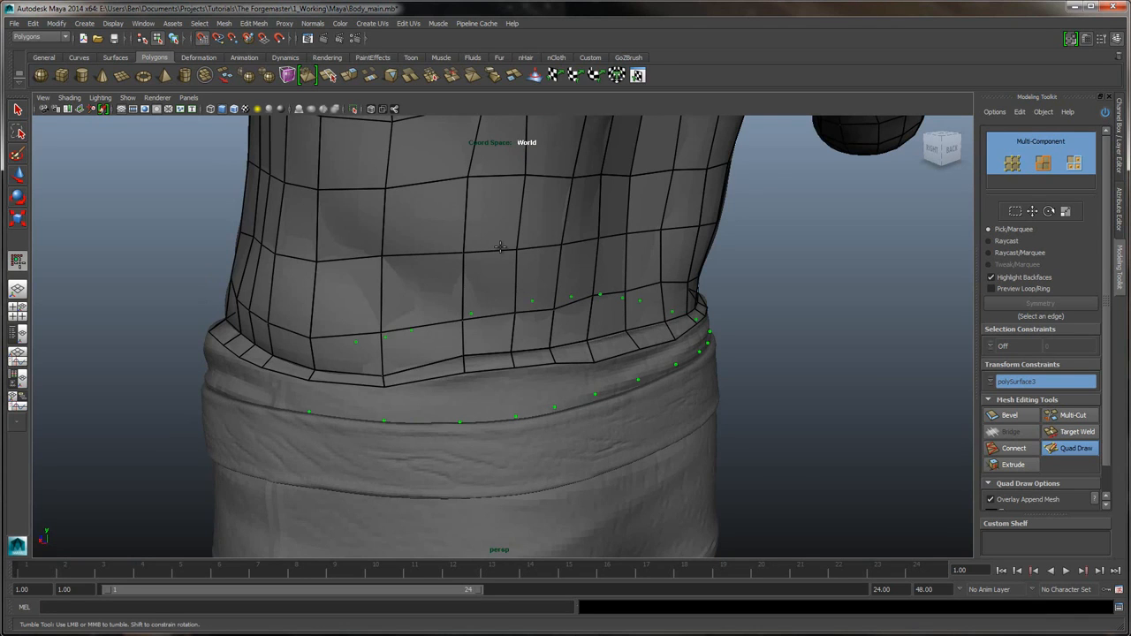
left_click_drag(500, 247, 500, 246, "alt")
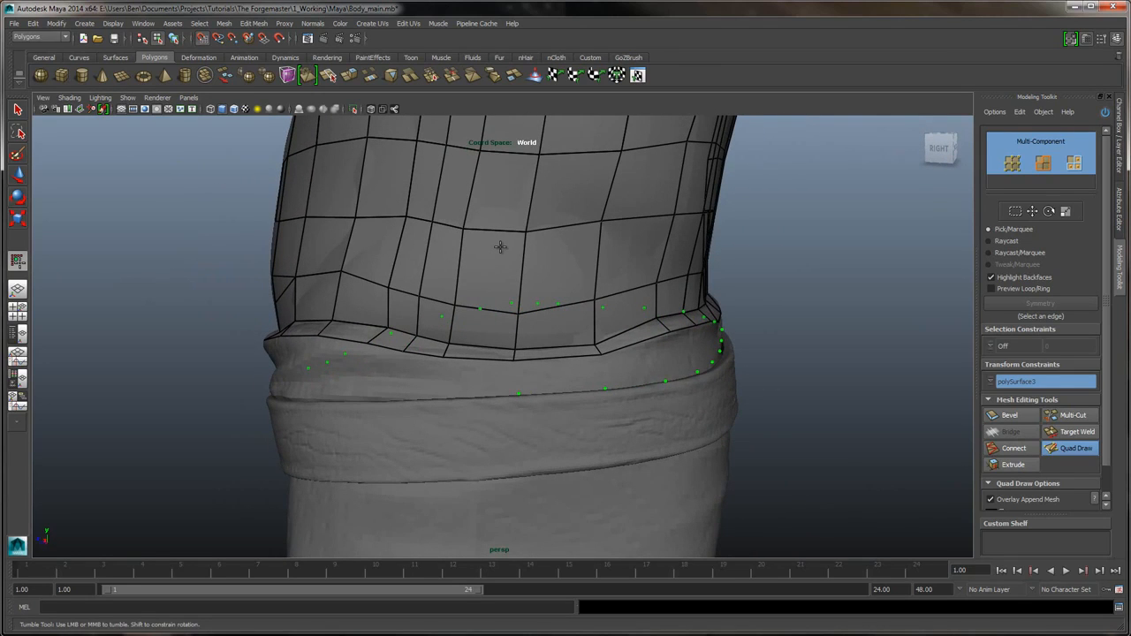
left_click_drag(500, 246, 500, 246, "alt")
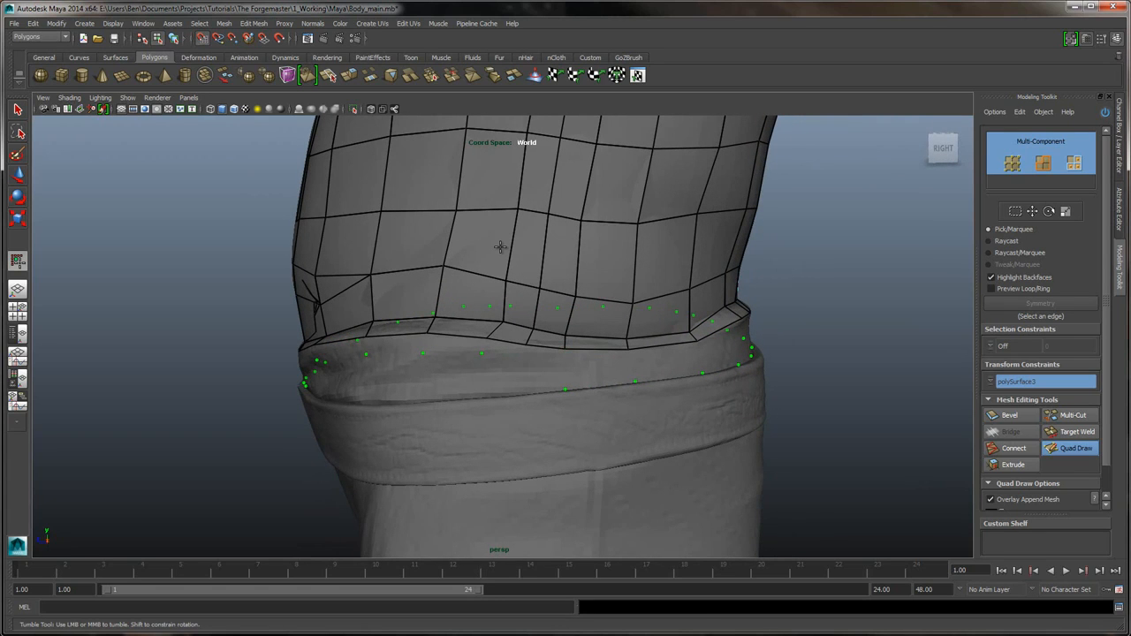
left_click_drag(500, 247, 500, 247, "alt")
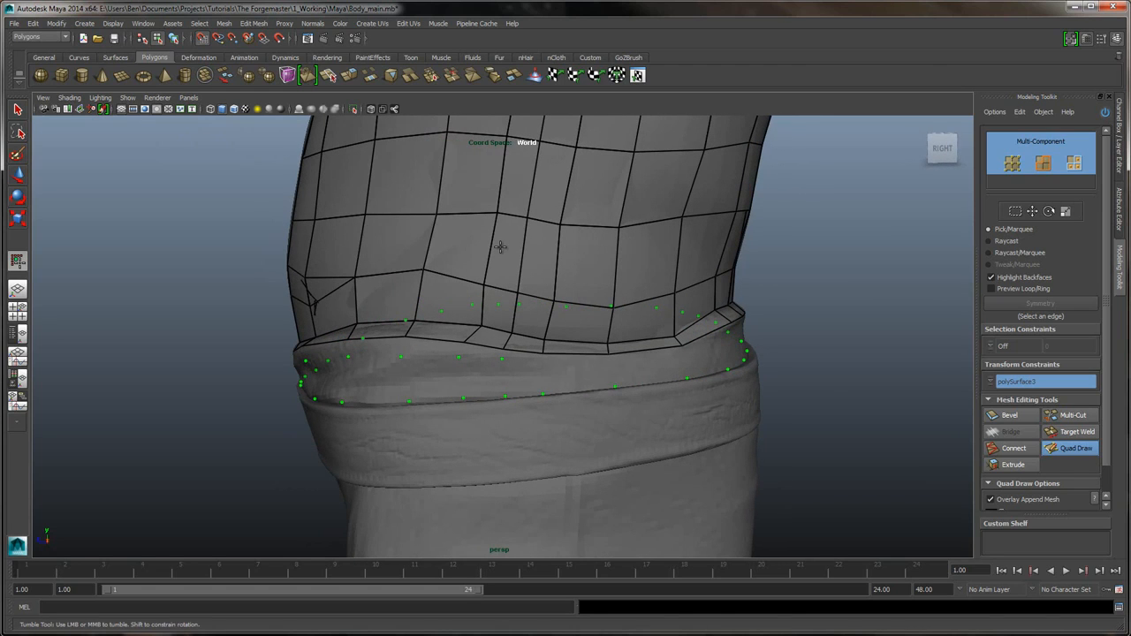
- Fill quads between the mesh border and the new points from the right hip across the lower back
left_click(579, 374, "shift")
left_click(648, 367, "shift")
left_click(710, 363, "shift")
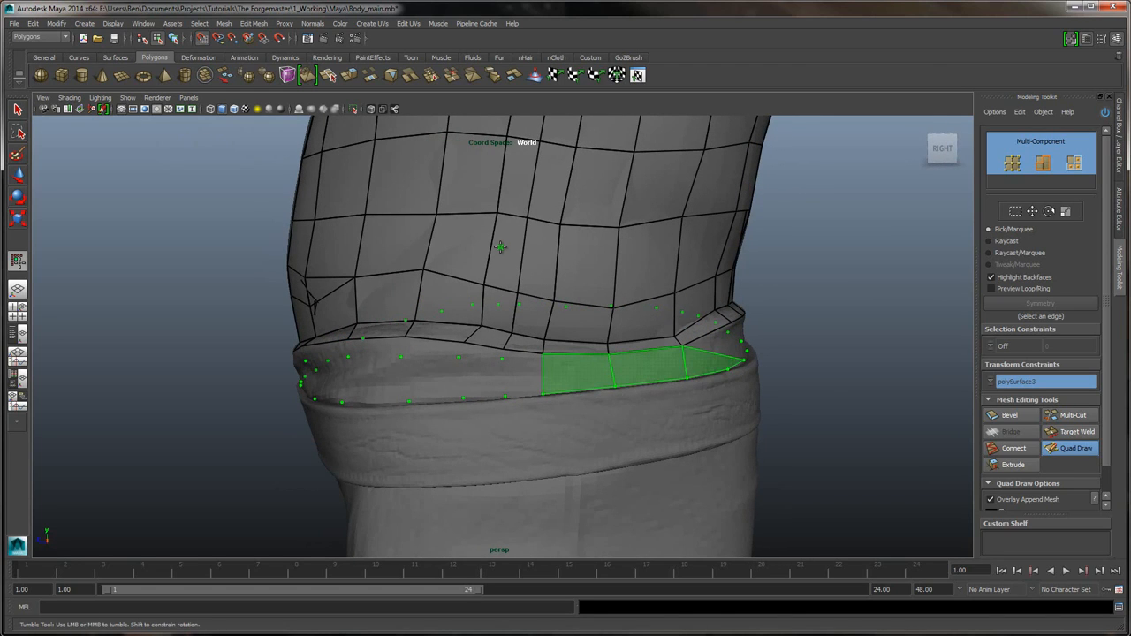
left_click_drag(500, 247, 500, 247, "alt")
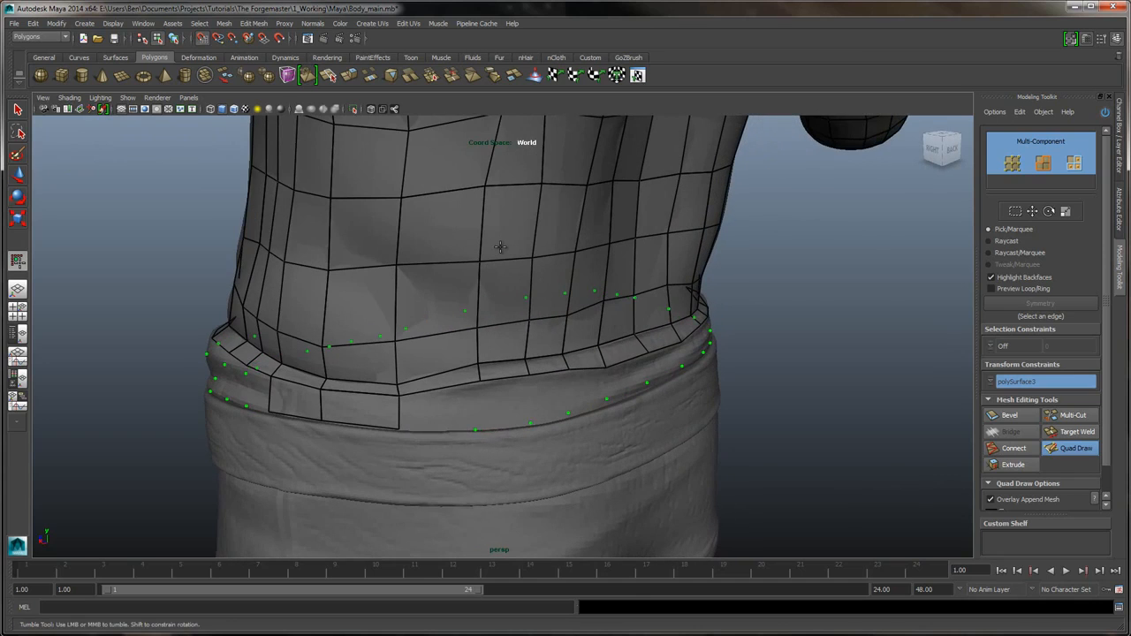
left_click_drag(438, 409, 628, 377, "shift")
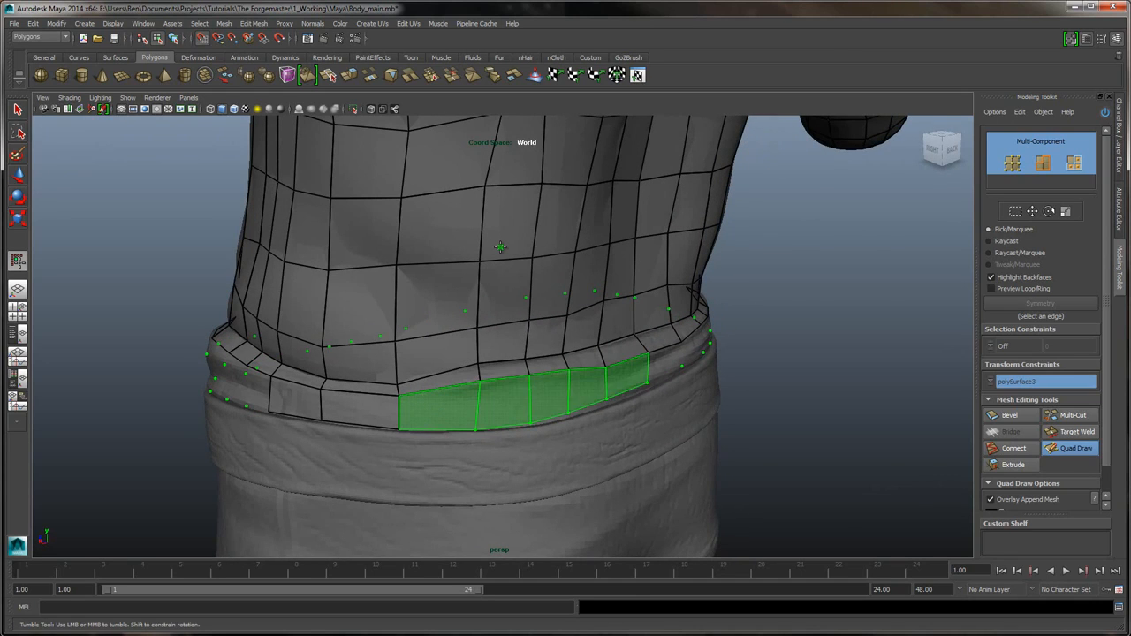
left_click_drag(501, 247, 500, 247, "alt")
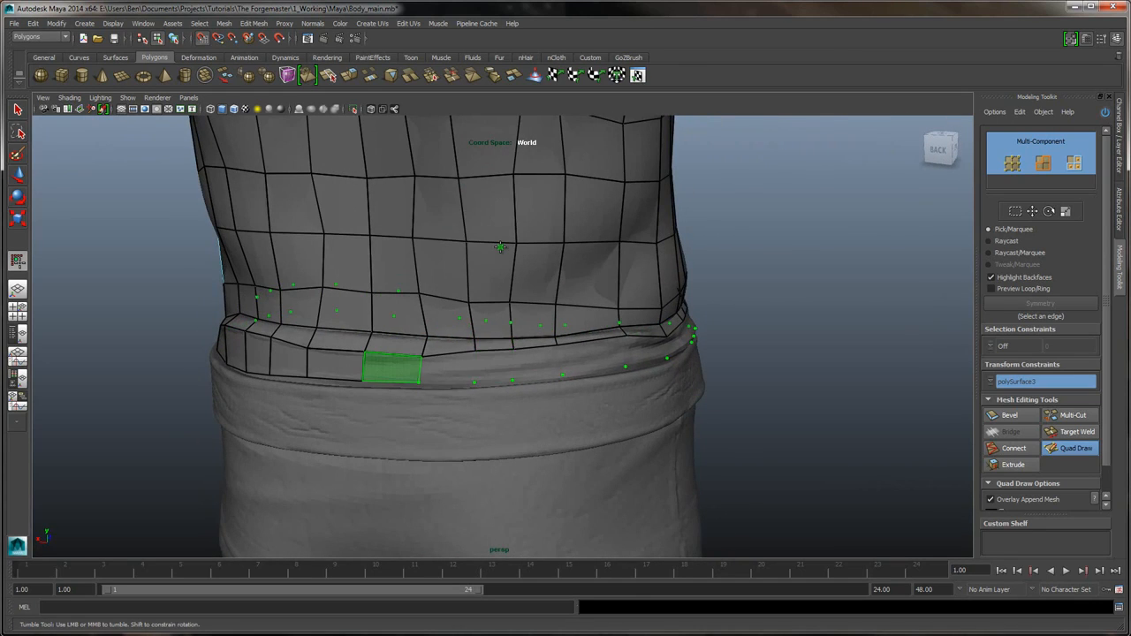
left_click_drag(393, 369, 597, 355, "shift")
left_click_drag(500, 246, 500, 247, "alt")
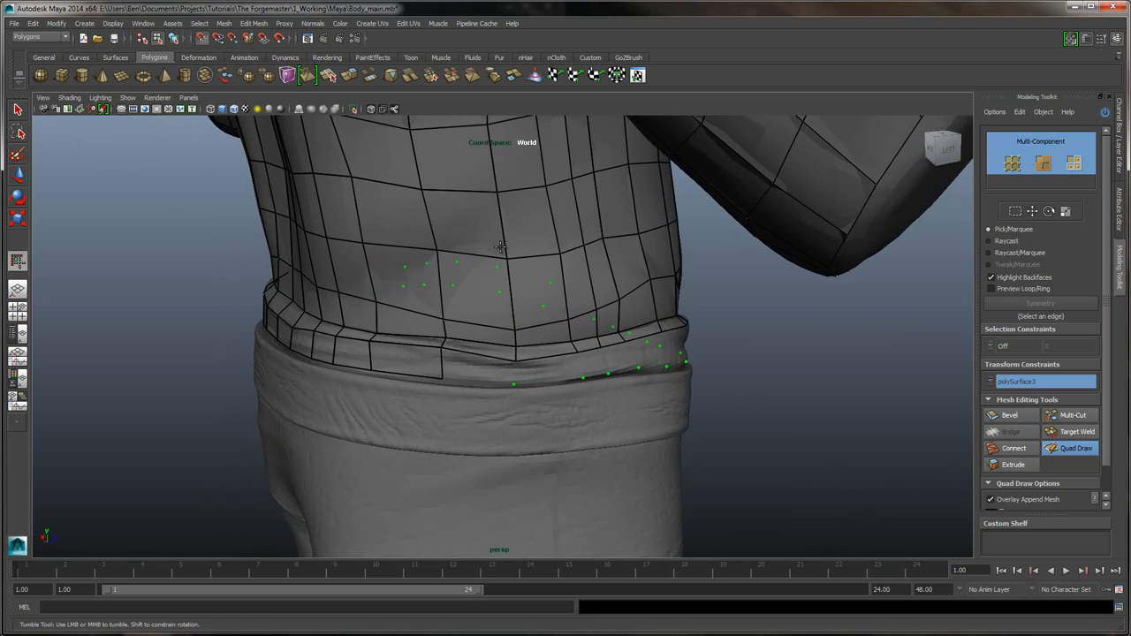
left_click_drag(478, 367, 548, 369, "shift")
- Fill the quads between the mesh border and the points along the left side of the waist
left_click_drag(500, 247, 500, 247, "alt")
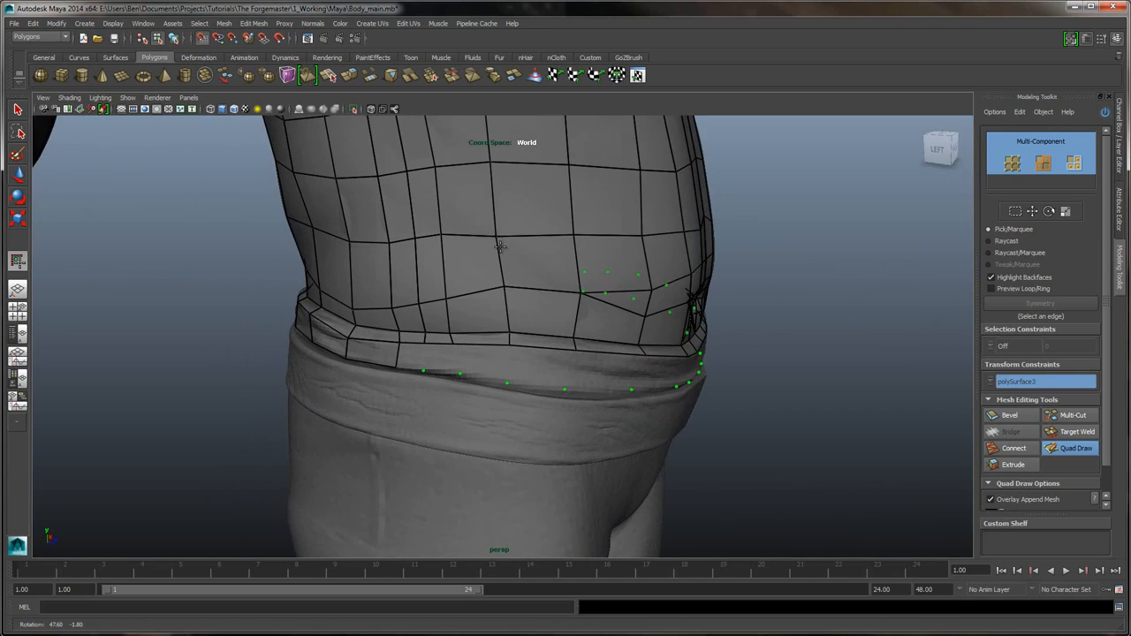
left_click_drag(411, 356, 447, 359, "shift")
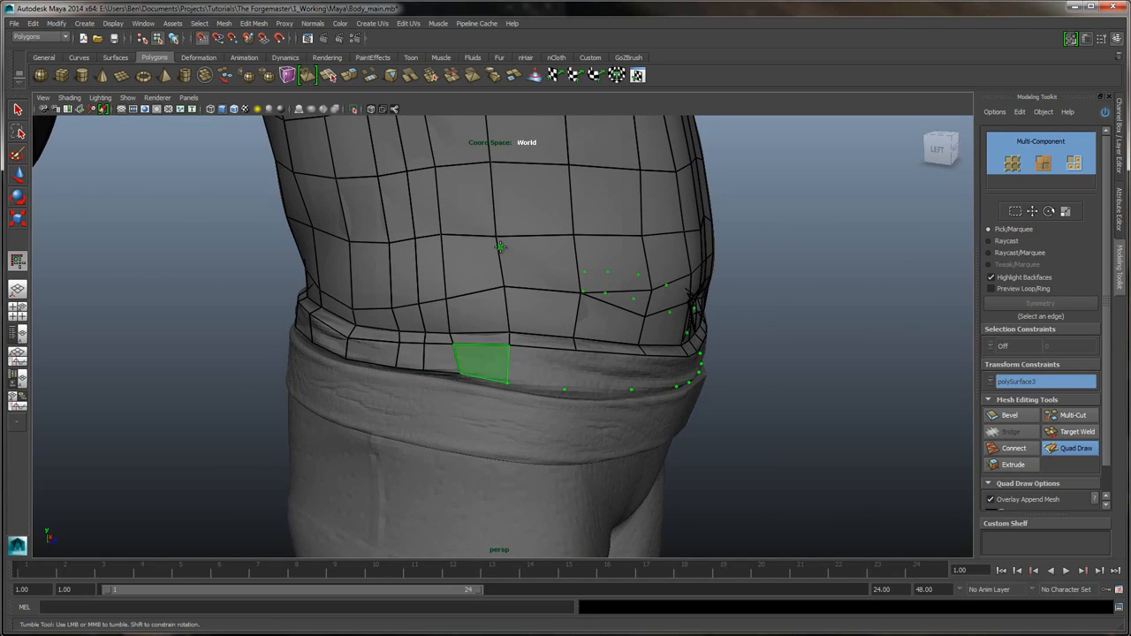
left_click(483, 364, "shift")
left_click(540, 366, "shift")
left_click_drag(500, 247, 500, 247, "alt")
left_click(414, 333, "shift")
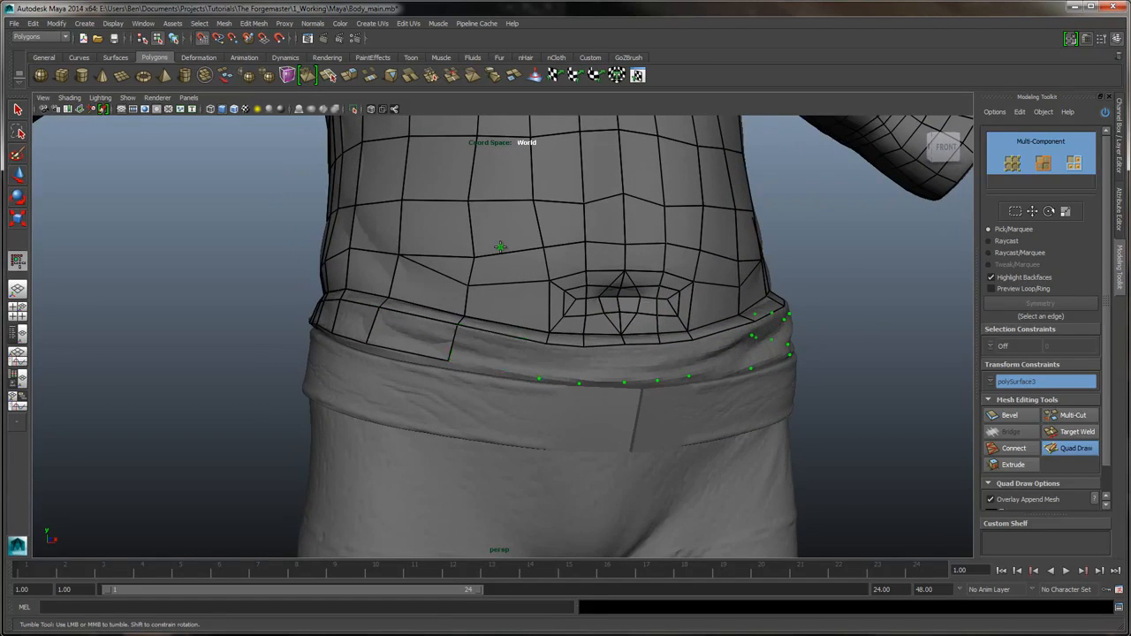
- Fill the quads across the front of the waistband, below the navel
left_click(498, 353, "shift")
left_click(560, 362, "shift")
left_click(601, 365, "shift")
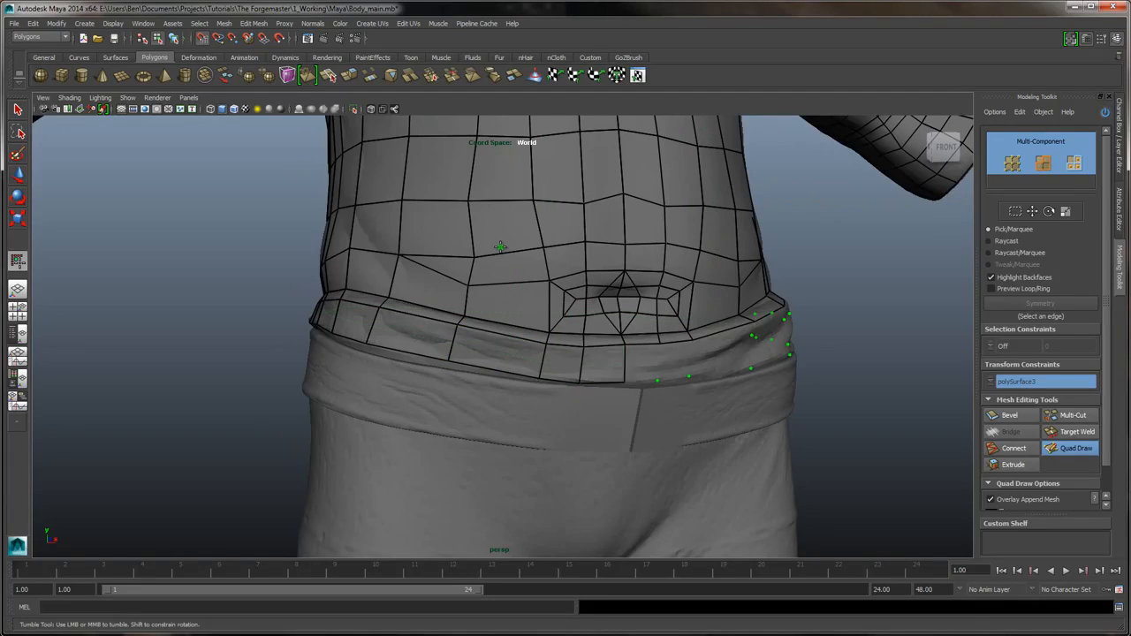
left_click(642, 363, "shift")
left_click(675, 360, "shift")
left_click_drag(500, 246, 500, 247, "alt")
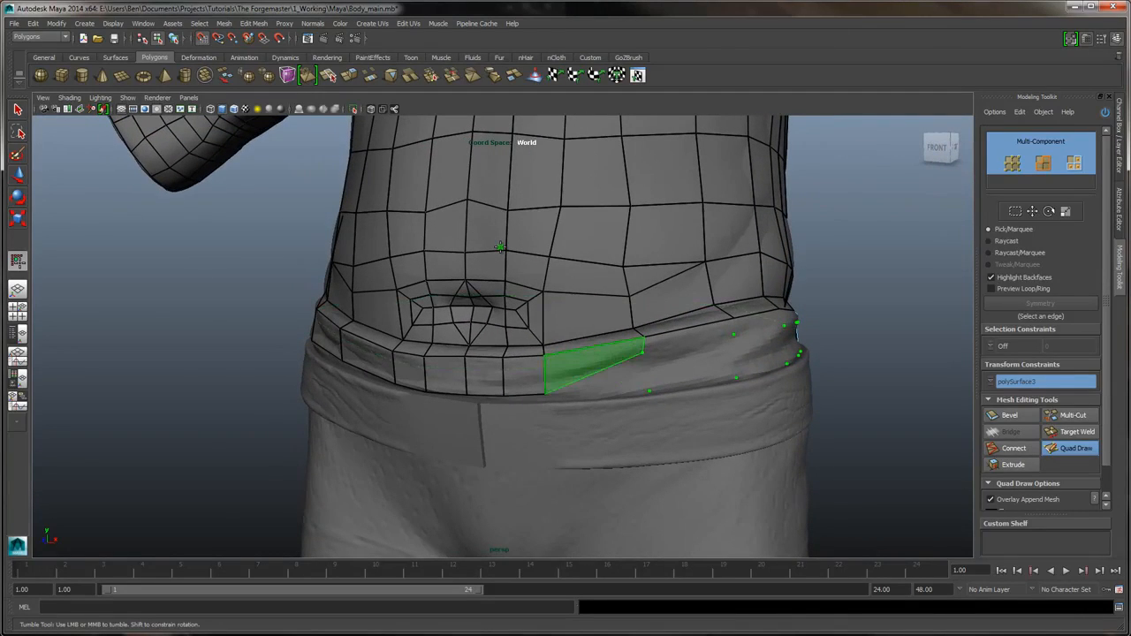
- Fill the upper row of quads through the waistband's fold from the front to the right hip
left_click(596, 362, "shift")
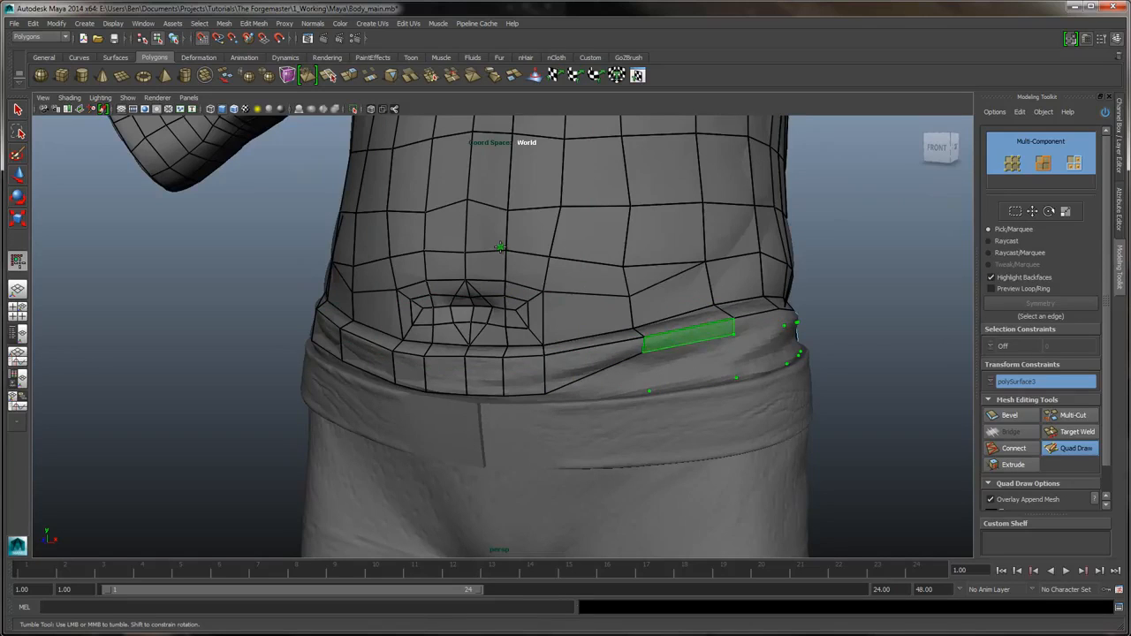
left_click(688, 338, "shift")
left_click_drag(501, 246, 500, 246, "alt")
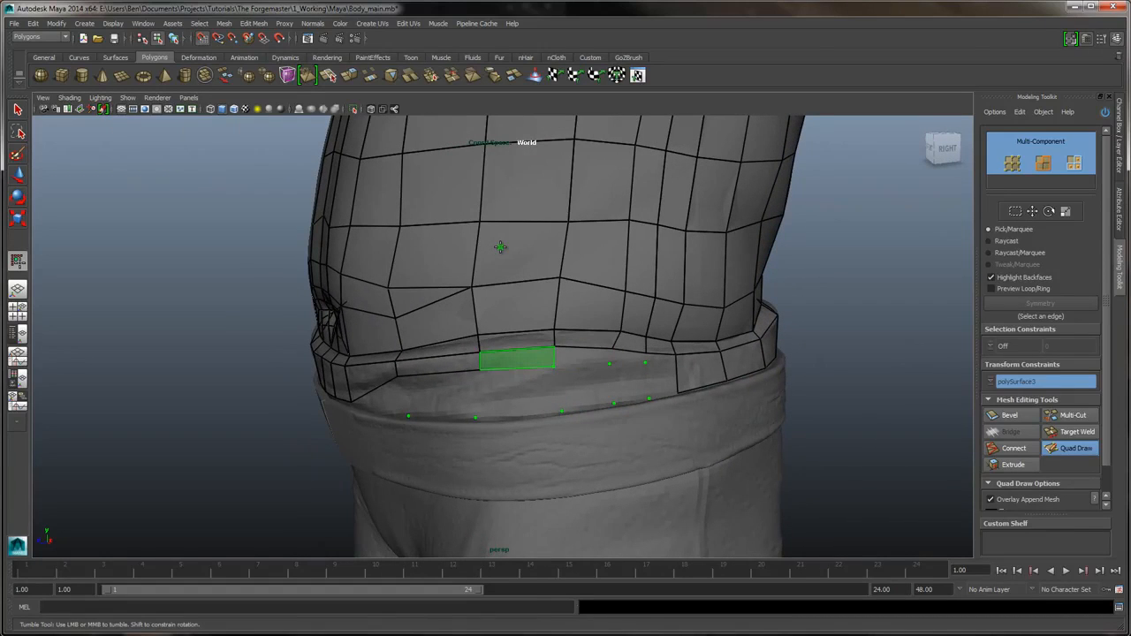
key("ctrl+z")
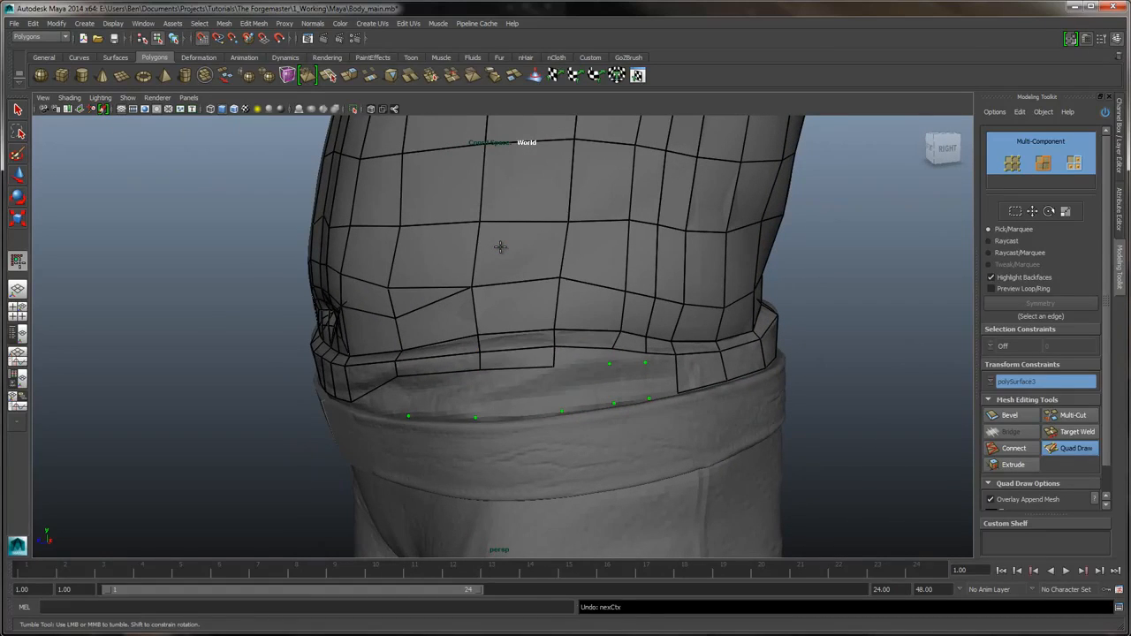
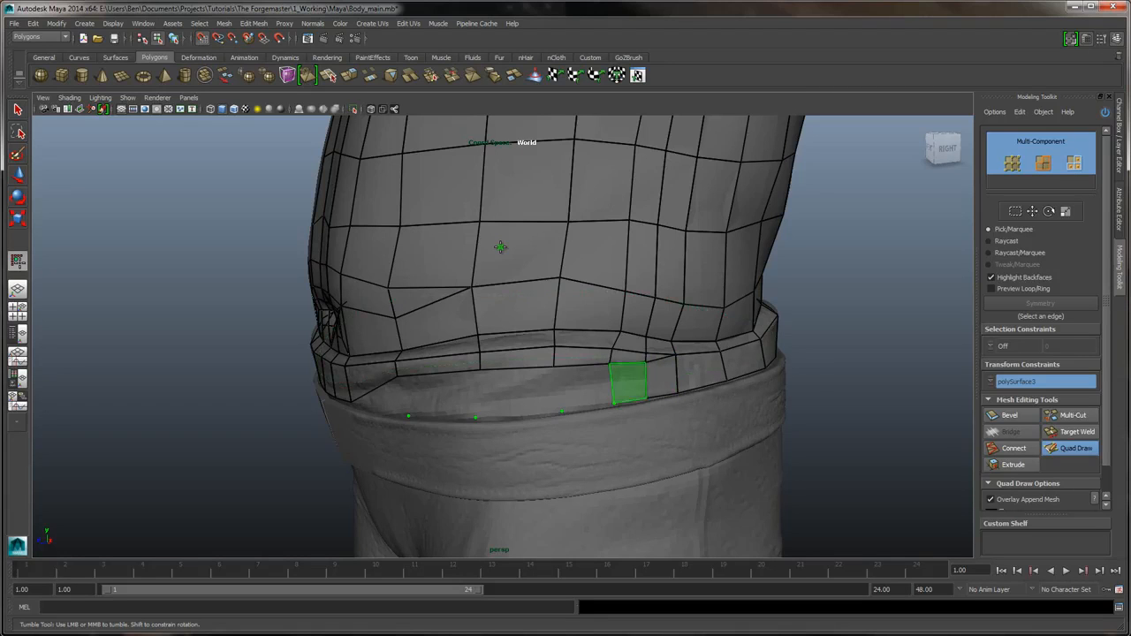
left_click(627, 381, "shift")
left_click_drag(500, 246, 501, 247, "alt")
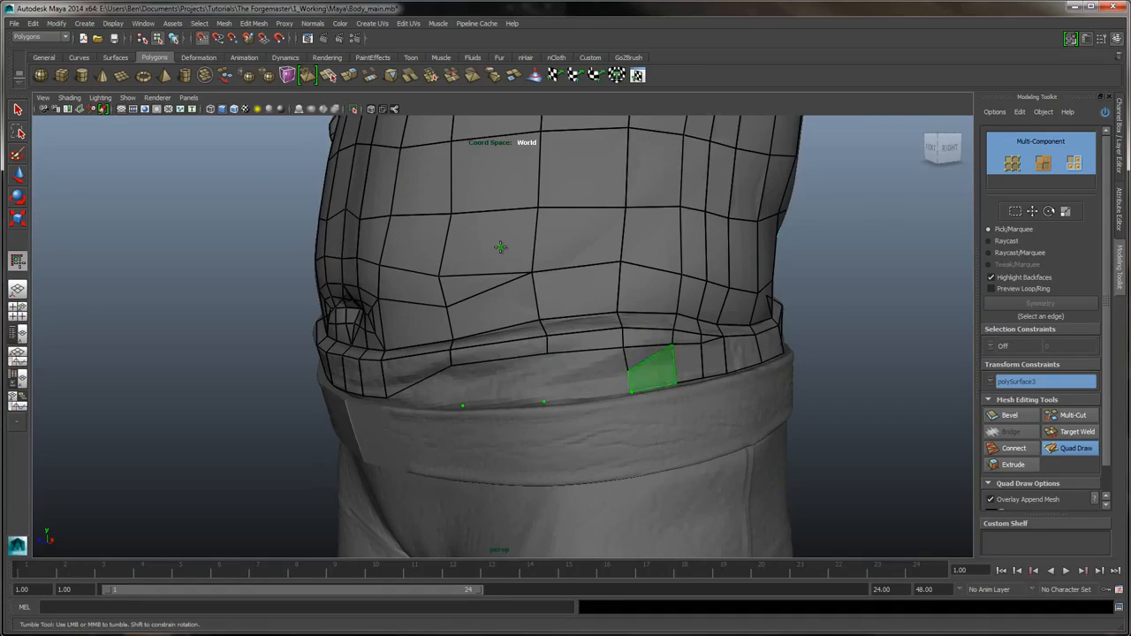
- Fill the lower row of quads on the waistband's right front and adjust the loose corner to close the ring
left_click(500, 248, "shift")
left_click(500, 247, "shift")
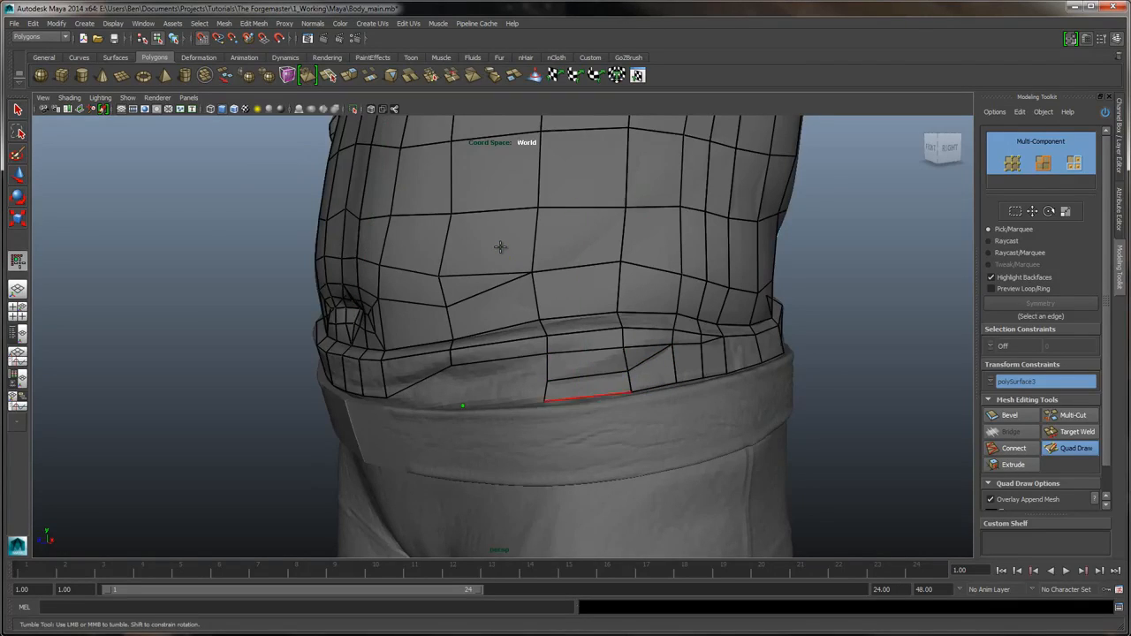
left_click_drag(500, 247, 500, 248, "alt")
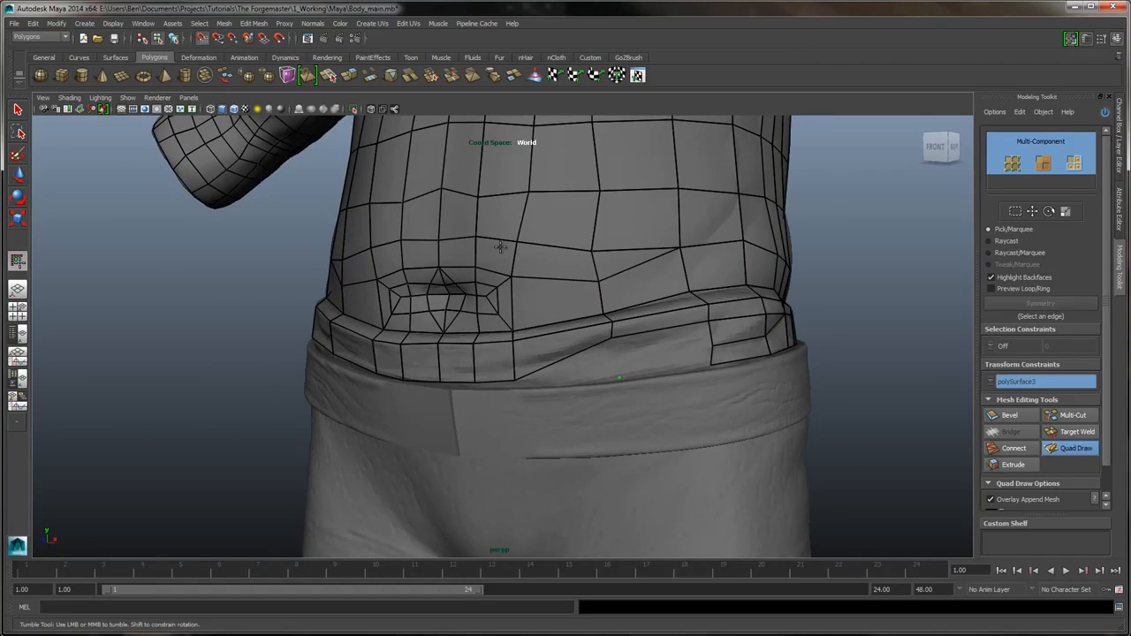
left_click(500, 247, "shift")
left_click(500, 248, "shift")
left_click(500, 247, "shift")
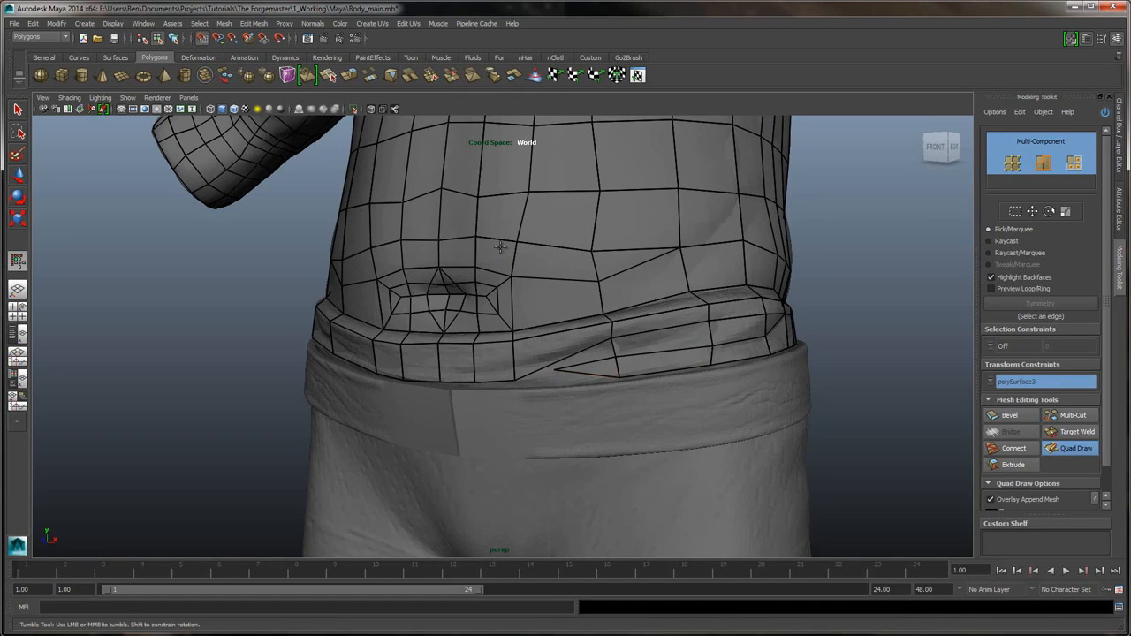
mouse_move(554, 369)
left_mouse_down()
mouse_move(548, 381)
mouse_move(516, 385)
mouse_move(612, 370)
left_mouse_up()
left_click(561, 369, "shift")
- Nudge the new lower border's vertices at the front and right side slightly down onto the waistband's fold line
left_click_drag(501, 247, 470, 250, "alt")
right_click_drag(469, 250, 501, 251, "alt")
left_click_drag(500, 250, 446, 248, "alt")
left_click_drag(660, 360, 658, 364)
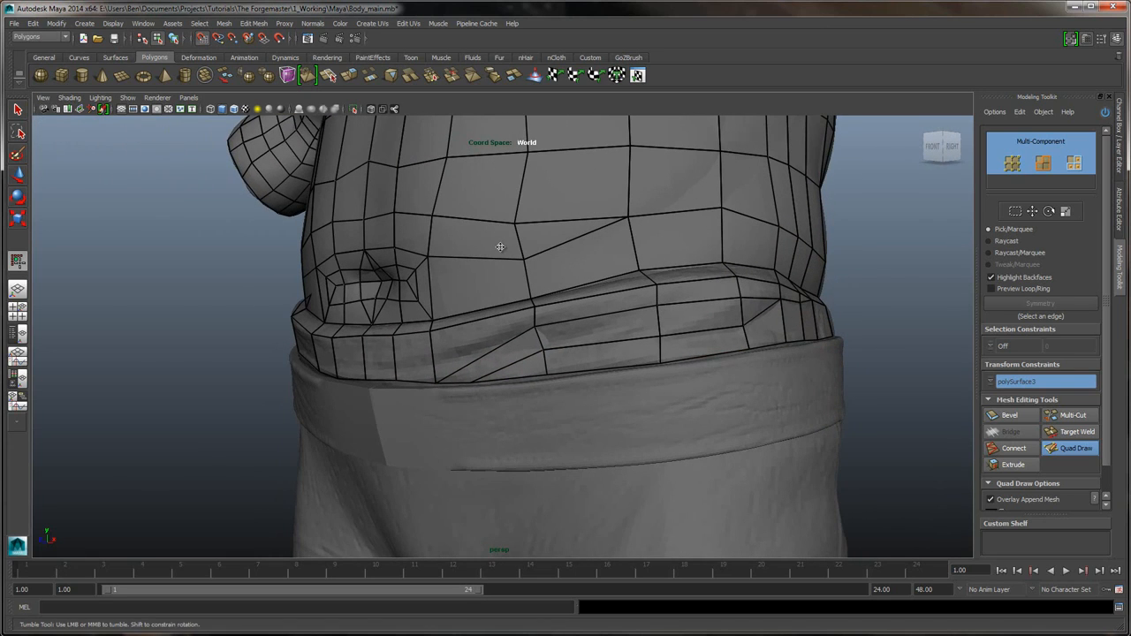
left_click_drag(500, 247, 562, 248, "alt")
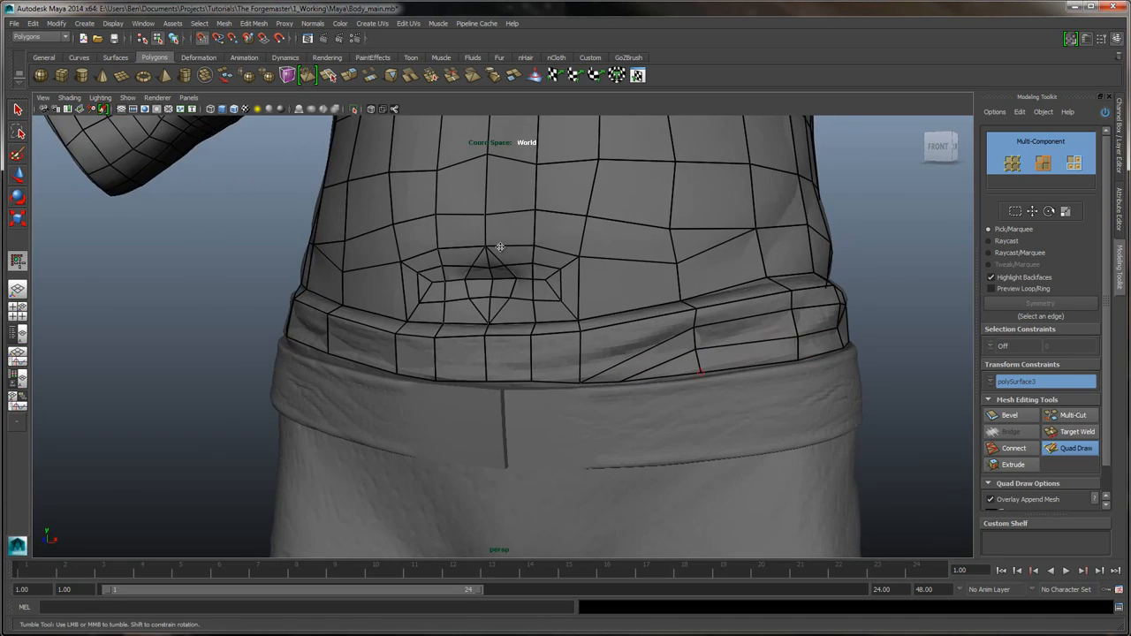
left_click_drag(701, 372, 700, 374)
left_click_drag(486, 381, 487, 385)
mouse_move(500, 247)
left_mouse_down("alt")
mouse_move(566, 244)
mouse_move(501, 248)
left_mouse_up("alt")
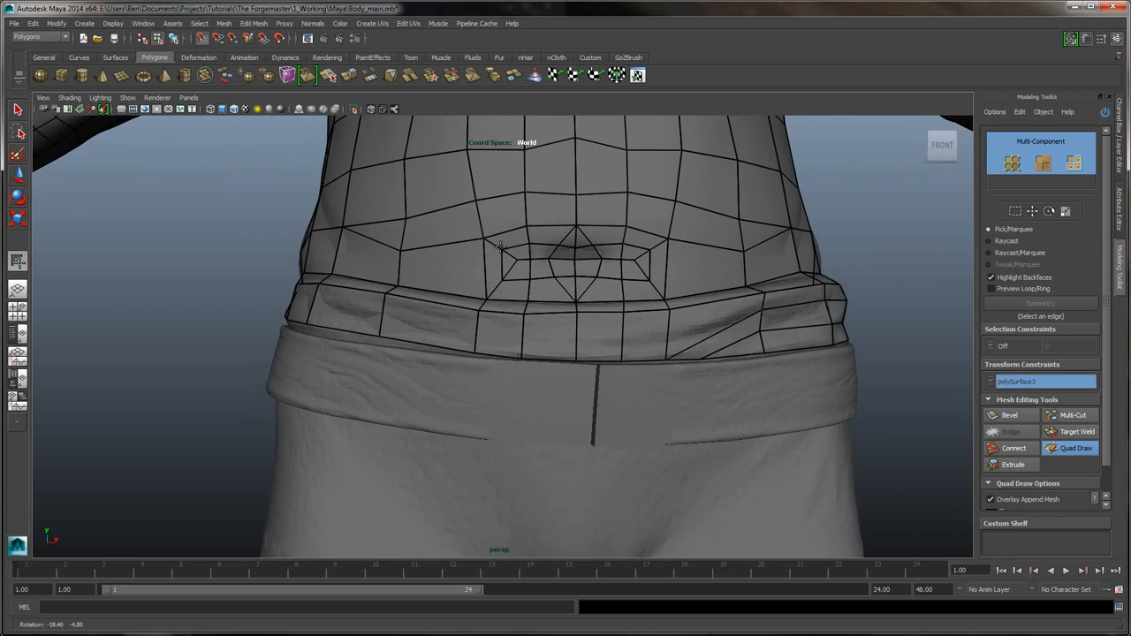
- Try to fill a thin quad between the front border edge and a new point just beneath it, and undo the attempts
right_click_drag(500, 246, 583, 246, "alt")
mouse_move(500, 246)
left_mouse_down("alt")
mouse_move(501, 256)
mouse_move(502, 246)
left_mouse_up("alt")
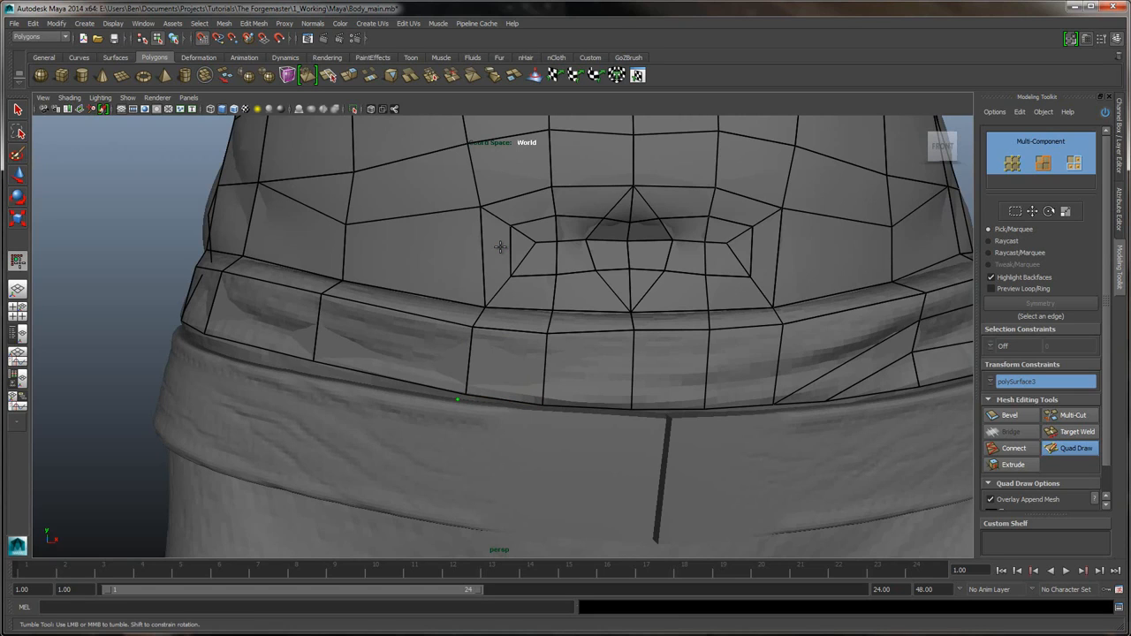
left_click(494, 400, "shift")
left_click_drag(501, 247, 477, 263, "alt")
middle_click_drag(500, 246, 492, 265, "alt")
scroll(501, 246, "up", 2)
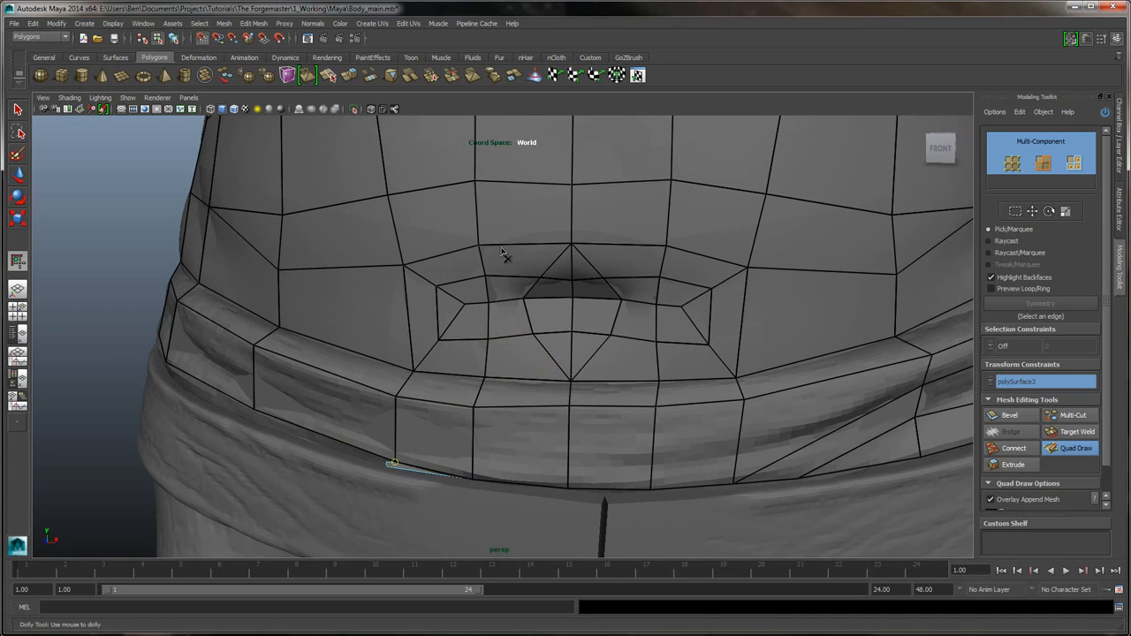
left_click_drag(501, 247, 555, 214, "alt")
key("ctrl+z")
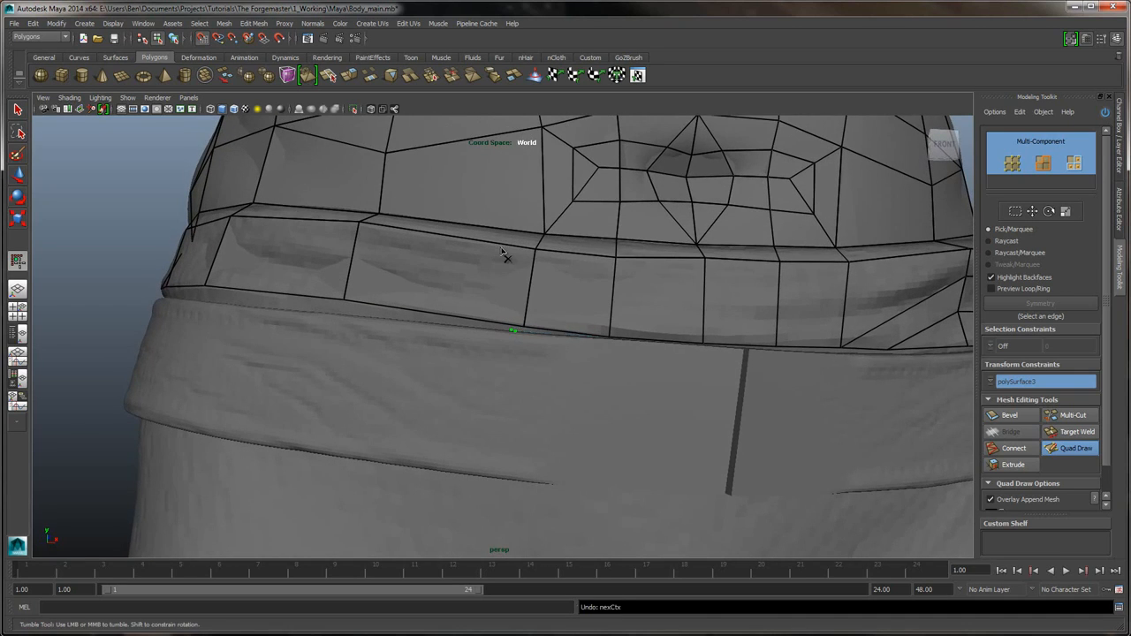
left_click_drag(500, 246, 500, 246, "alt")
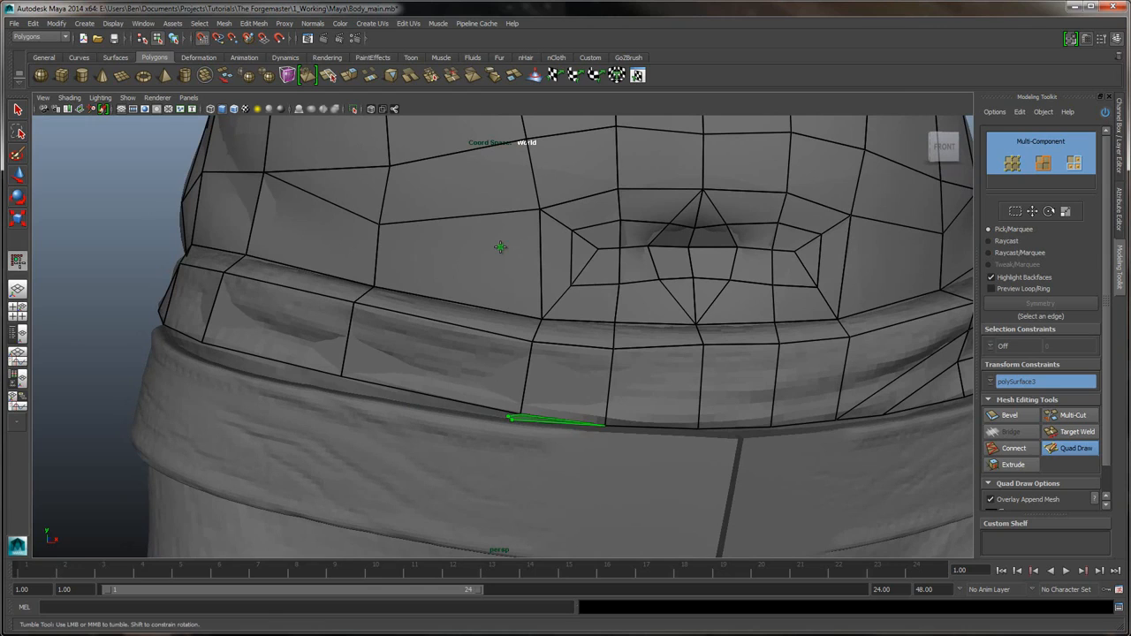
left_click(500, 248, "shift")
key("ctrl+z")
key("ctrl+z")
key("ctrl+z")
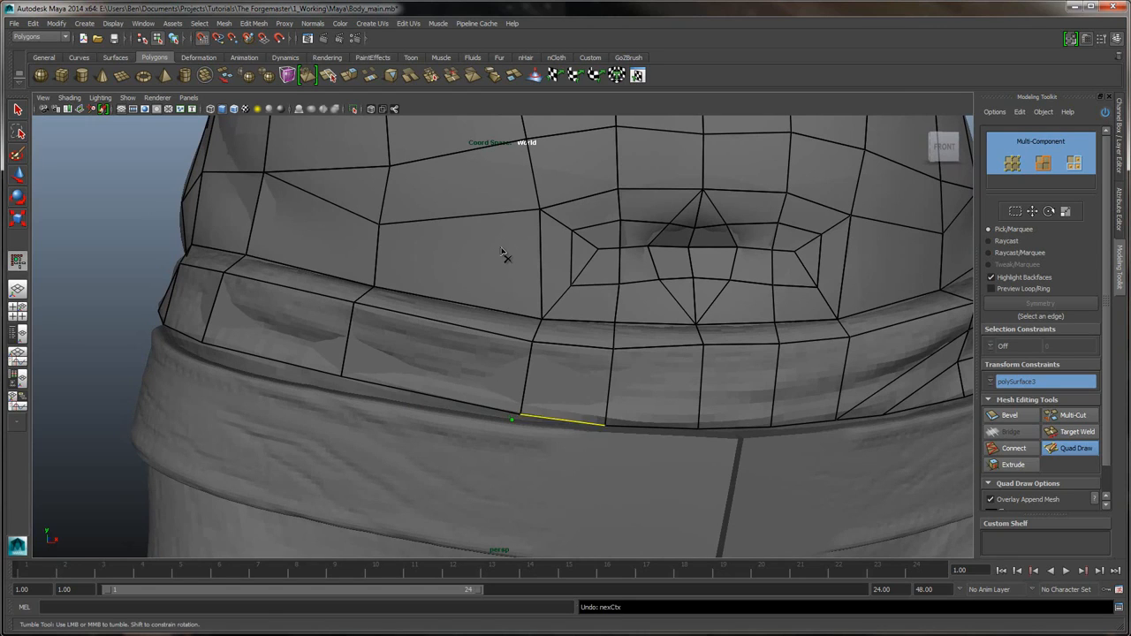
- Fill a thin quad beneath the front border edge and pull its loose corners up tight against that edge
left_click(515, 428)
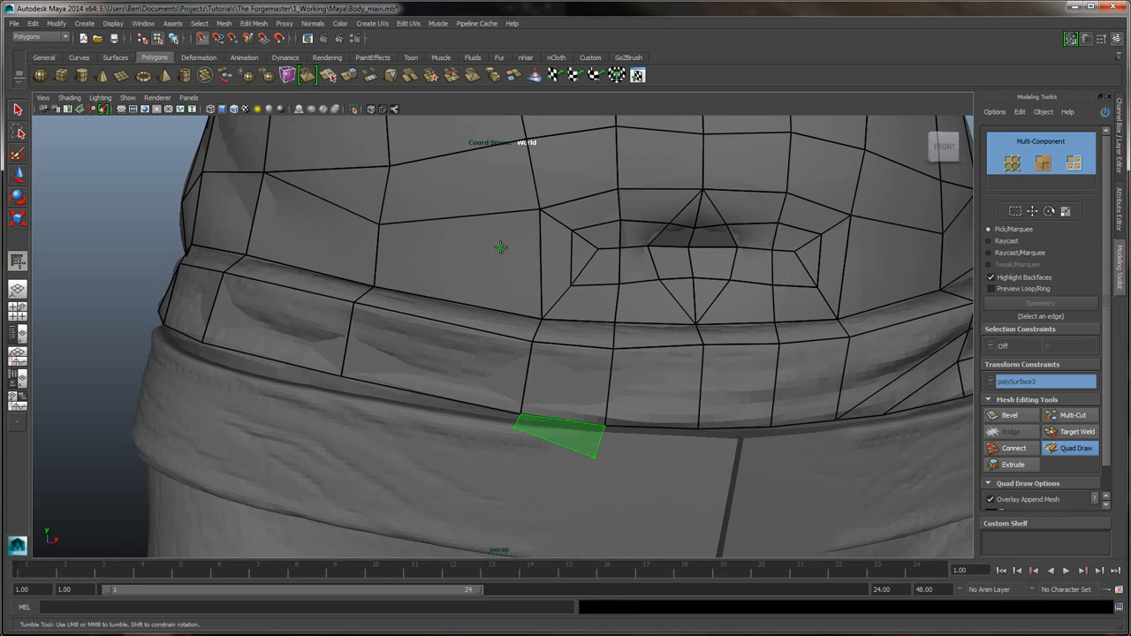
left_click(500, 247, "shift")
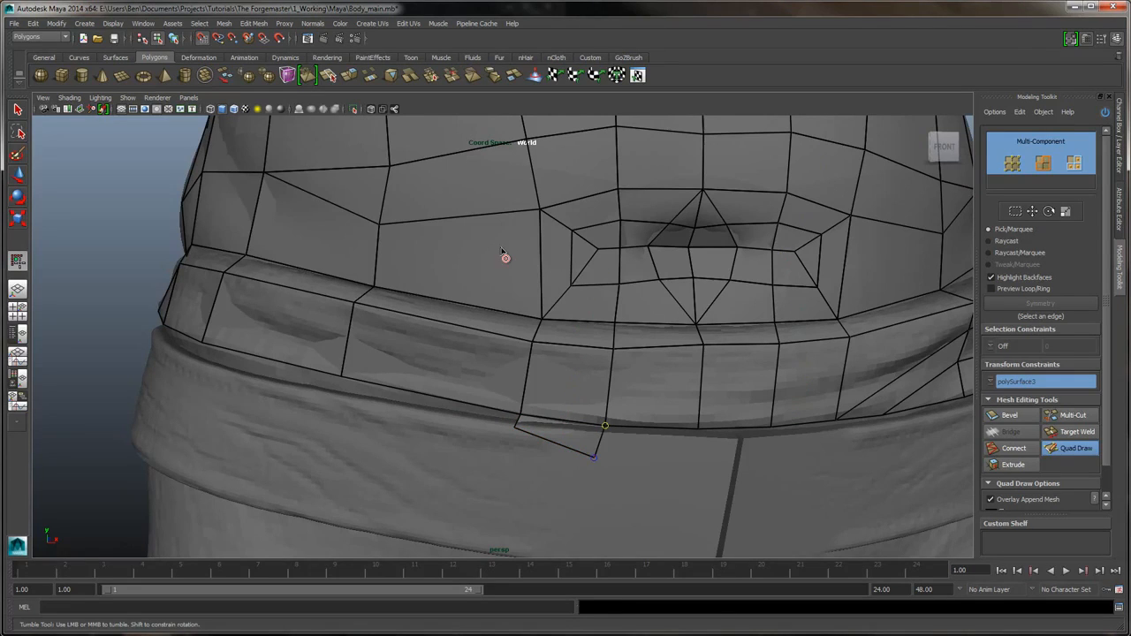
key("ctrl+z")
left_click_drag(518, 425, 520, 421)
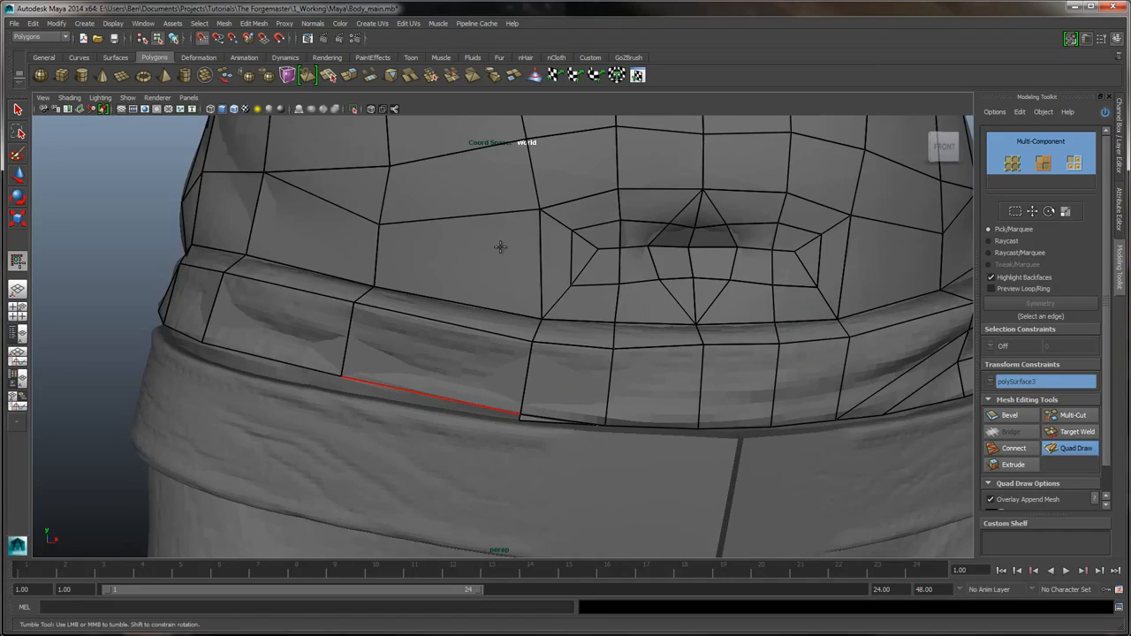
- Extend the thin strip of quads beneath the lower border from the front to the character's right hip
left_click_drag(283, 328, 340, 329, "alt")
left_click(456, 403)
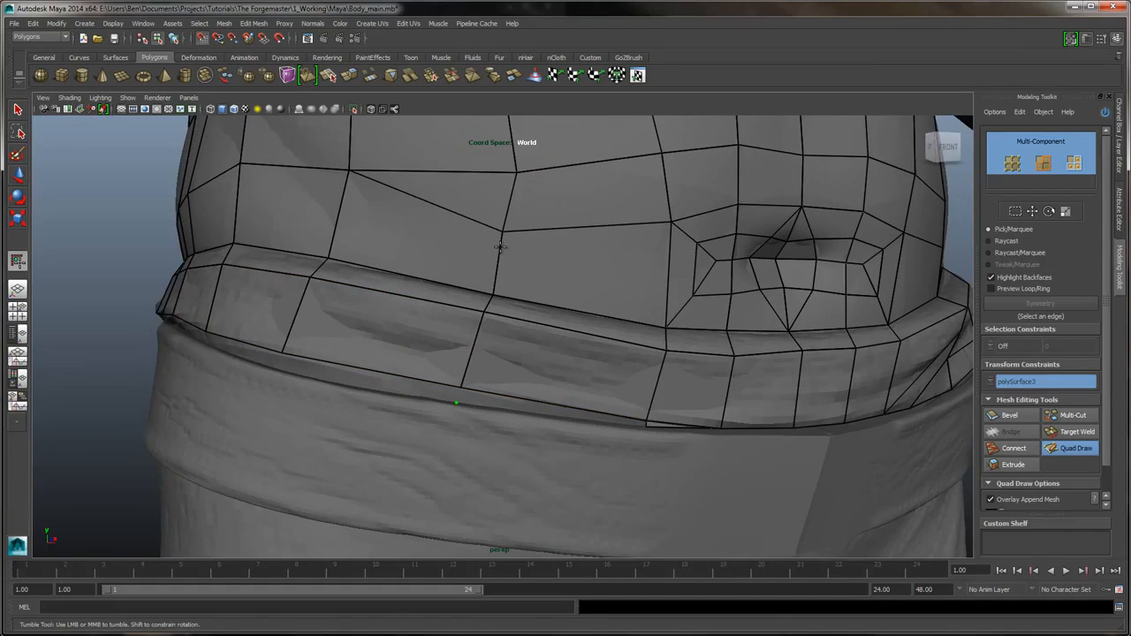
left_click(550, 410, "shift")
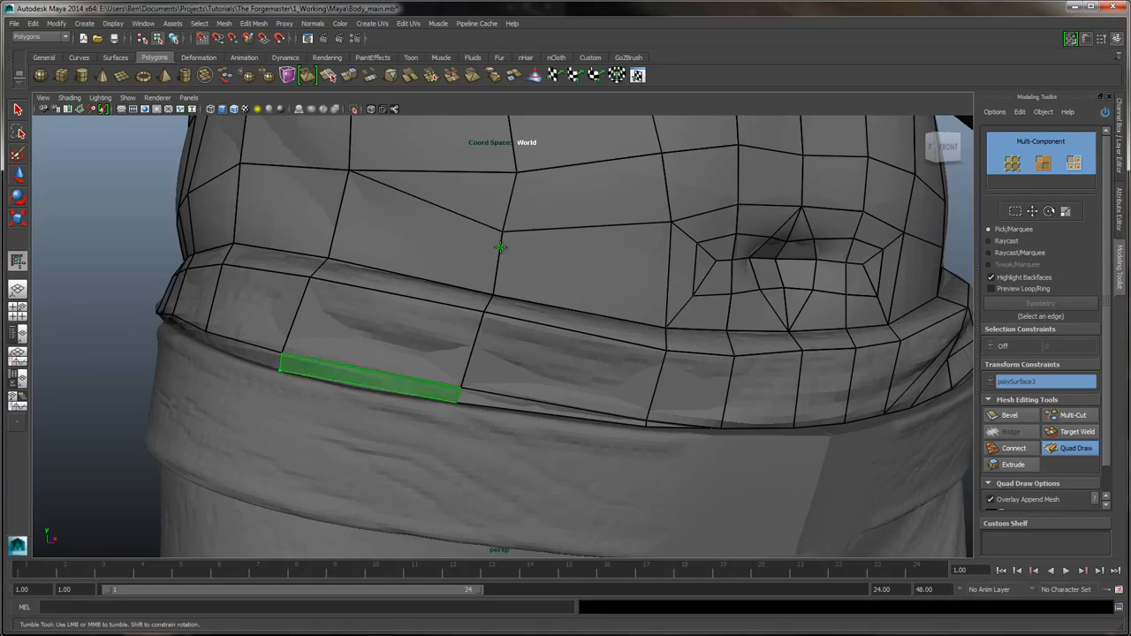
left_click(369, 379, "shift")
left_click_drag(243, 347, 354, 347, "alt")
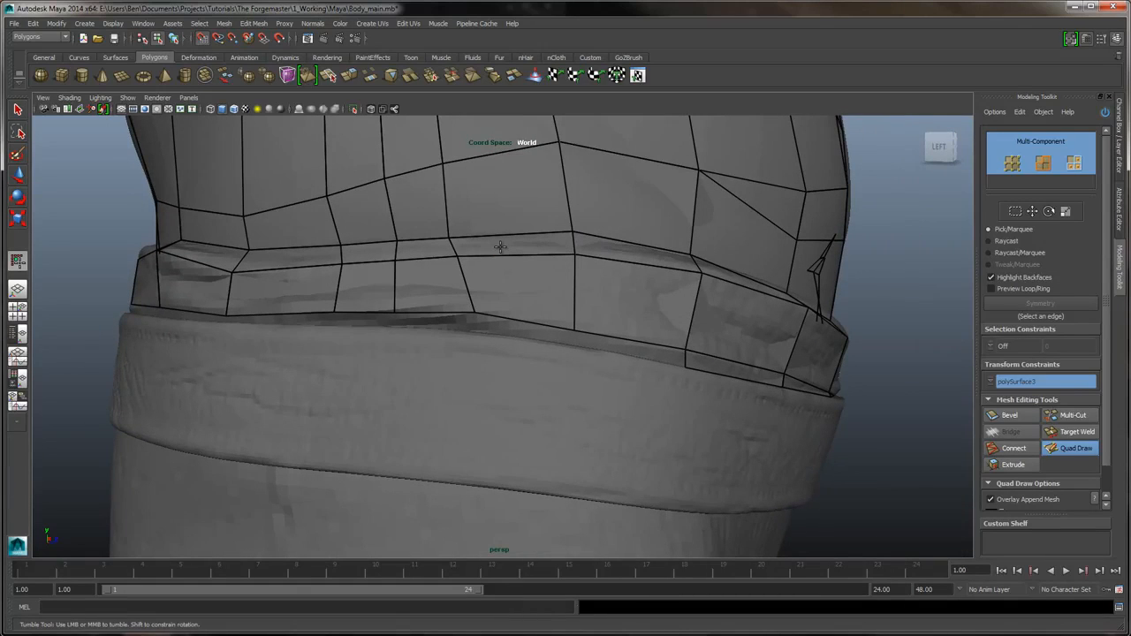
left_click(628, 351, "shift")
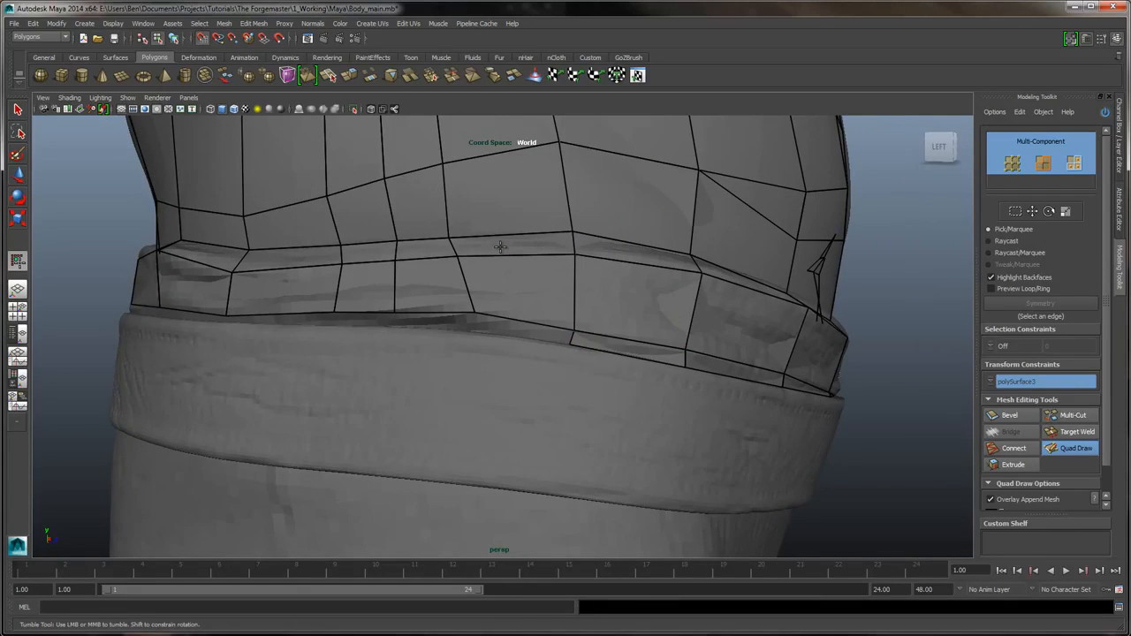
left_click(523, 328, "shift")
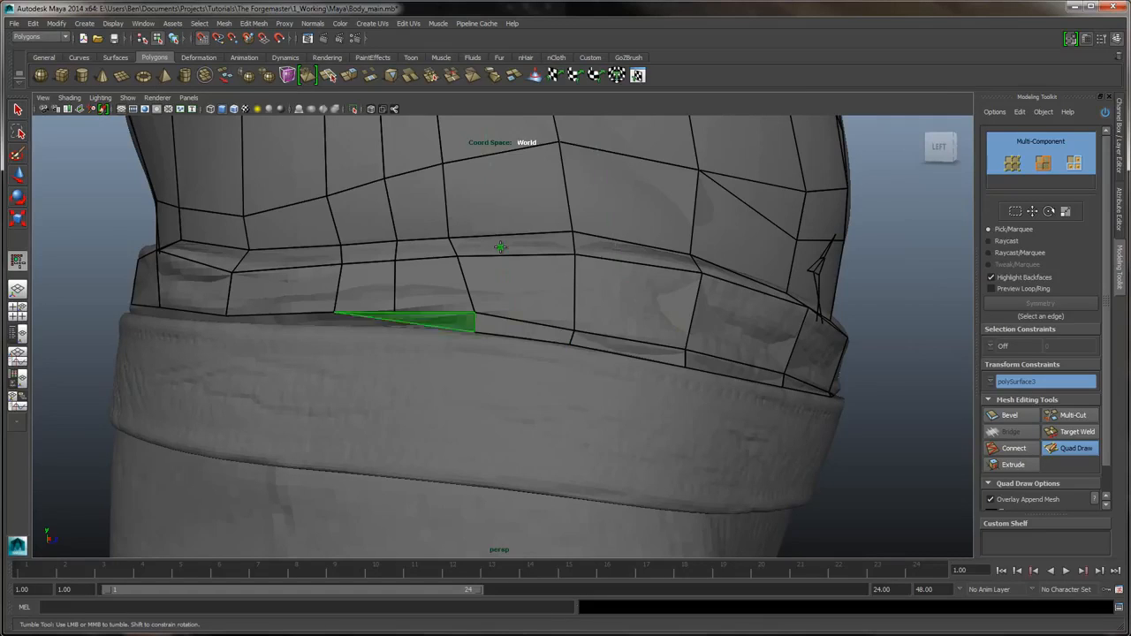
- Continue the thin strip of quads beneath the lower border from the right hip across the back
left_click_drag(500, 246, 500, 246, "alt")
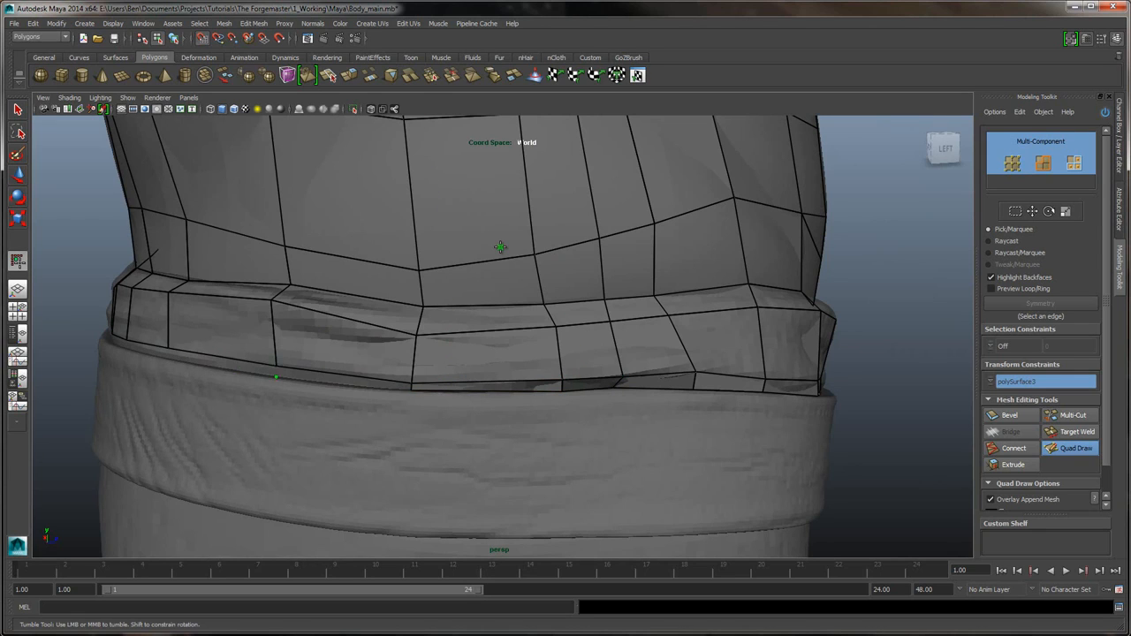
left_click_drag(501, 247, 501, 247, "alt")
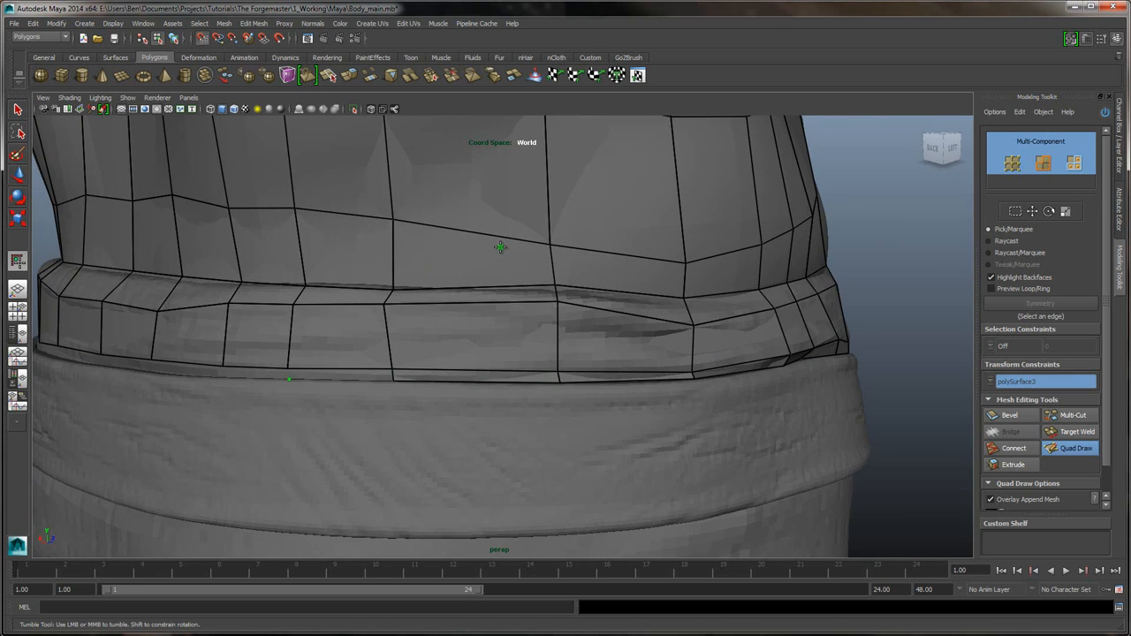
left_click_drag(500, 246, 500, 247, "alt")
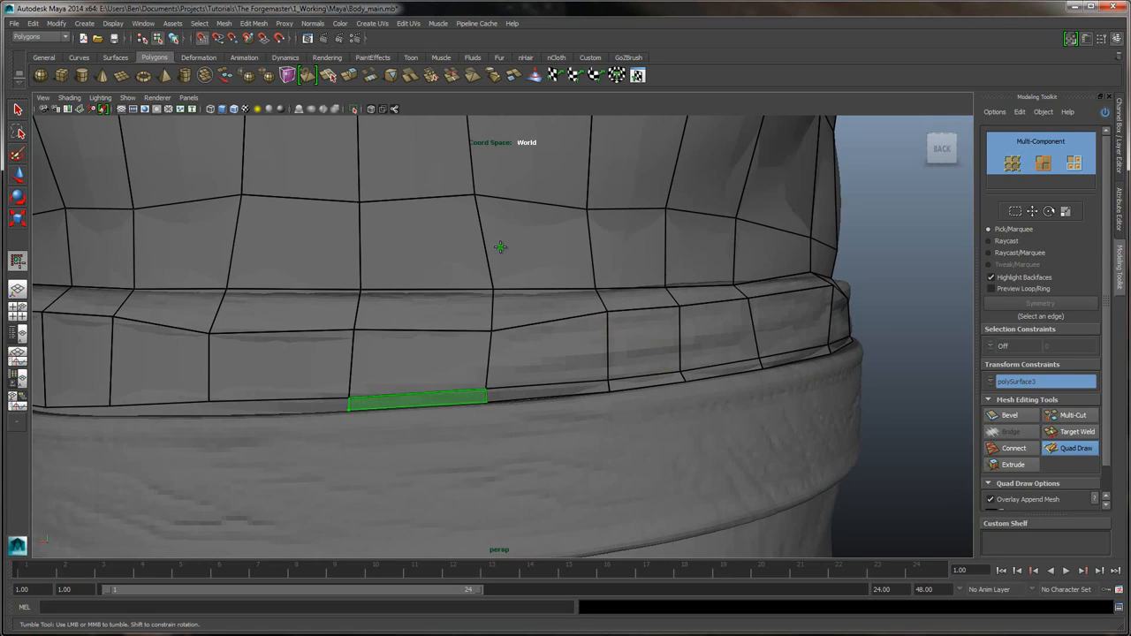
left_click_drag(500, 247, 500, 247, "alt")
middle_click_drag(500, 247, 501, 247, "alt")
right_click_drag(500, 246, 501, 247, "alt")
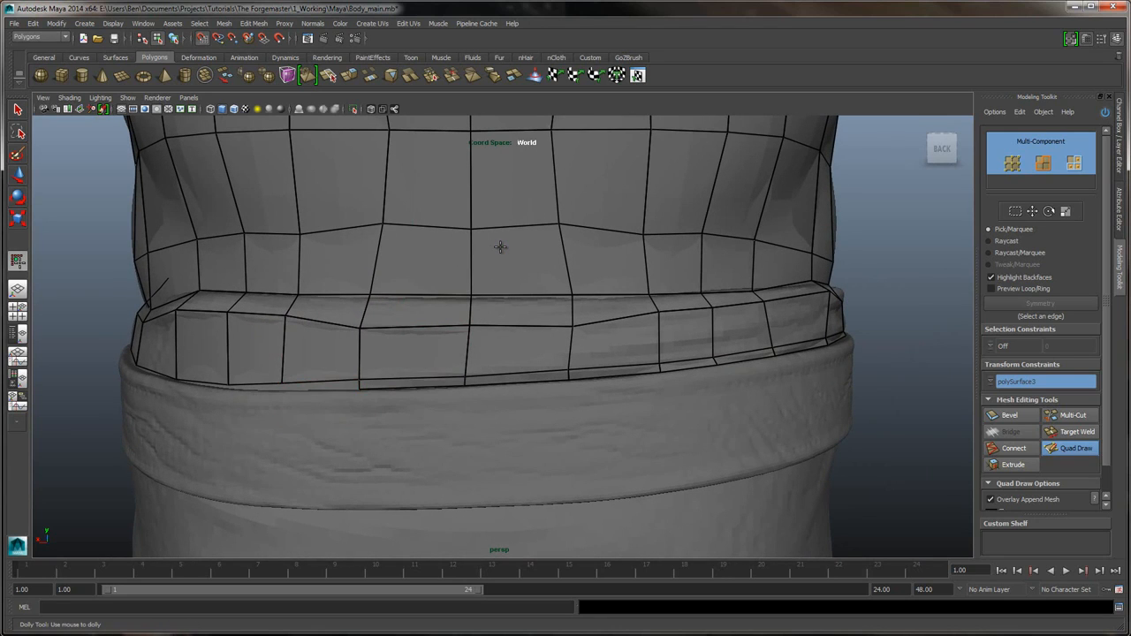
- Fill the strip's last thin quad at the back and pull its loose corner onto the border vertex to taper it off
left_click_drag(501, 247, 501, 247, "alt")
right_click_drag(500, 246, 500, 247, "alt")
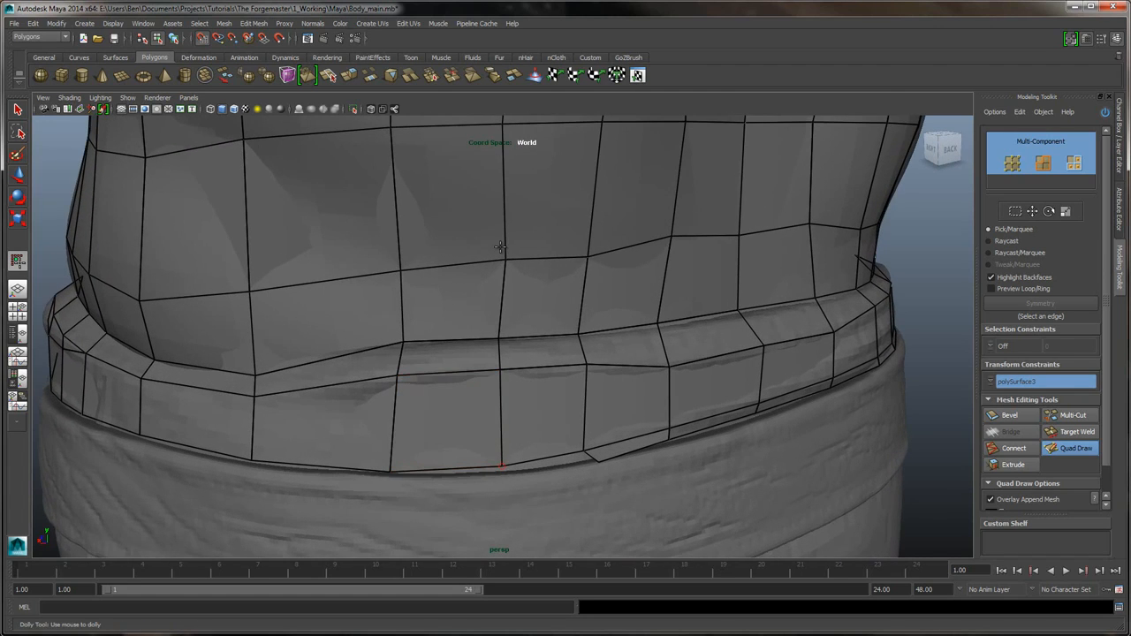
left_click(549, 466, "shift")
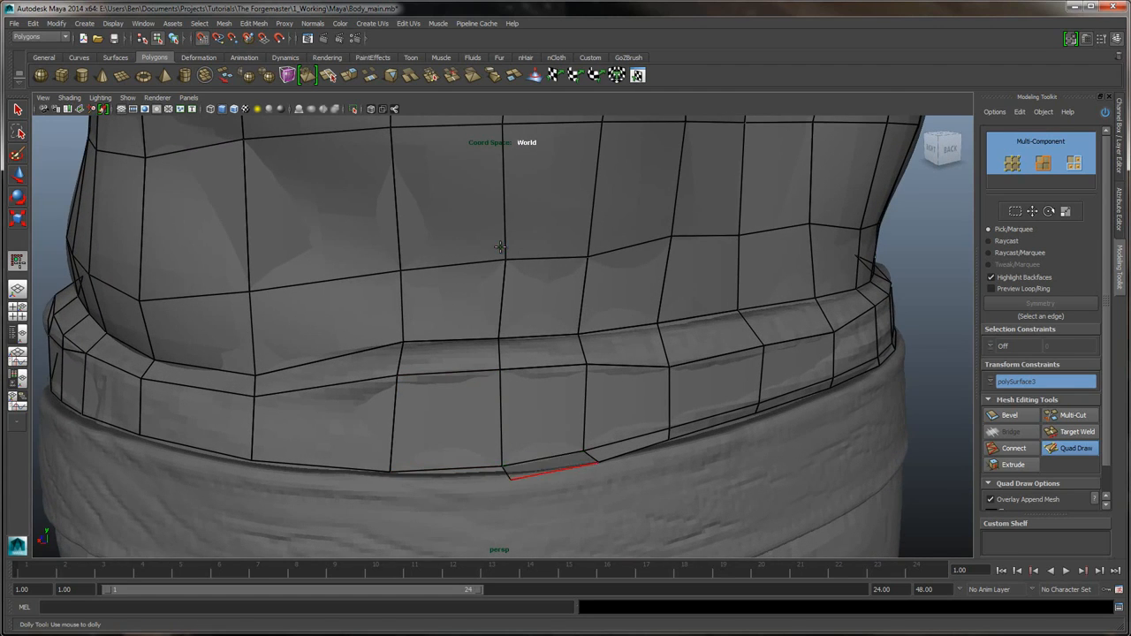
left_click_drag(511, 480, 502, 466)
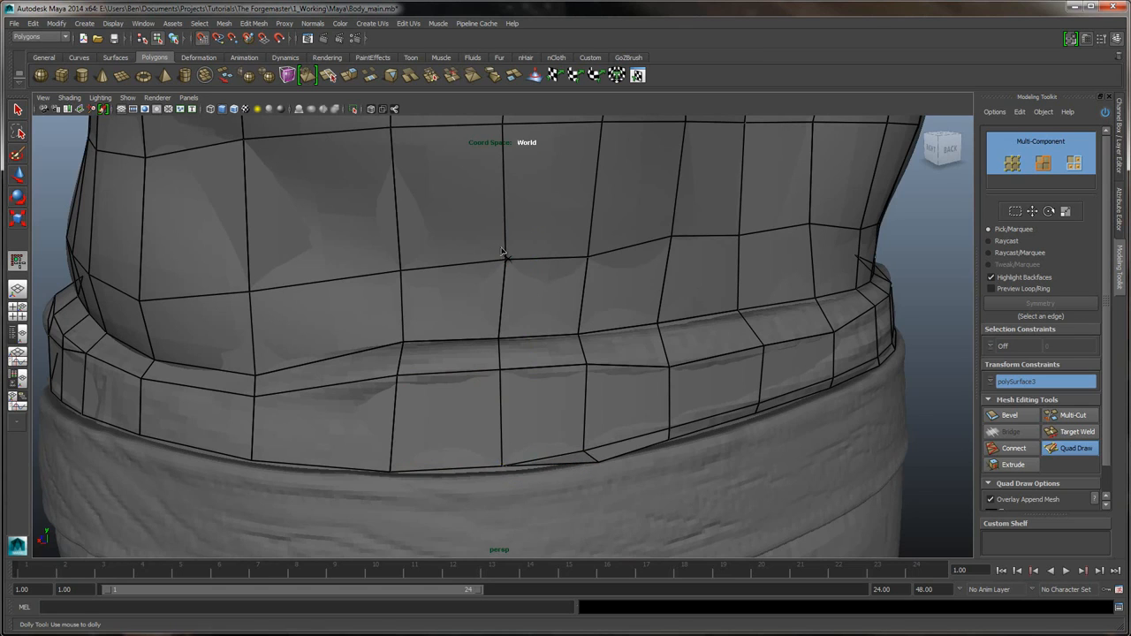
- Adjust the lower border's vertices along the waistband's fold line from the back around the character's left side to the front
left_click_drag(501, 247, 500, 247, "alt")
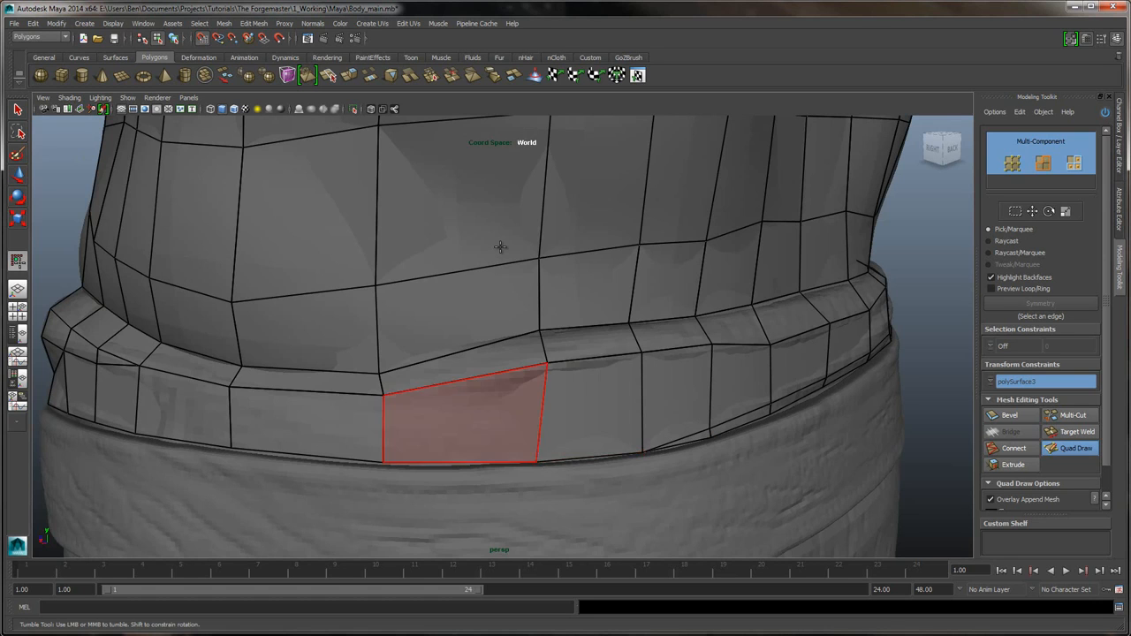
left_click_drag(501, 246, 500, 247, "alt")
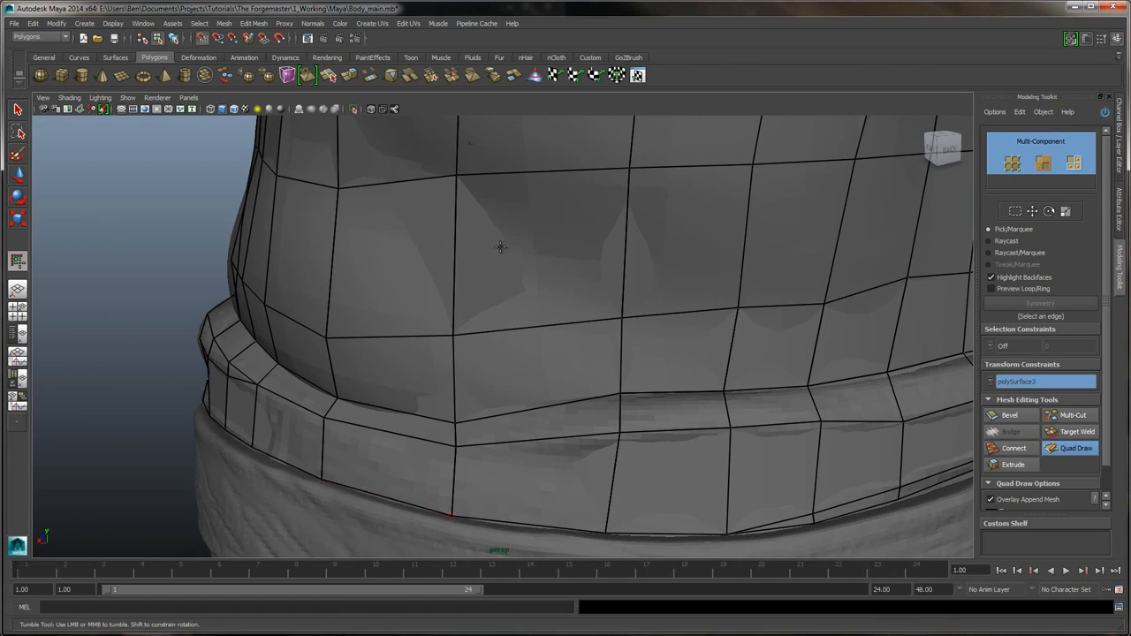
left_click_drag(501, 246, 500, 246, "alt")
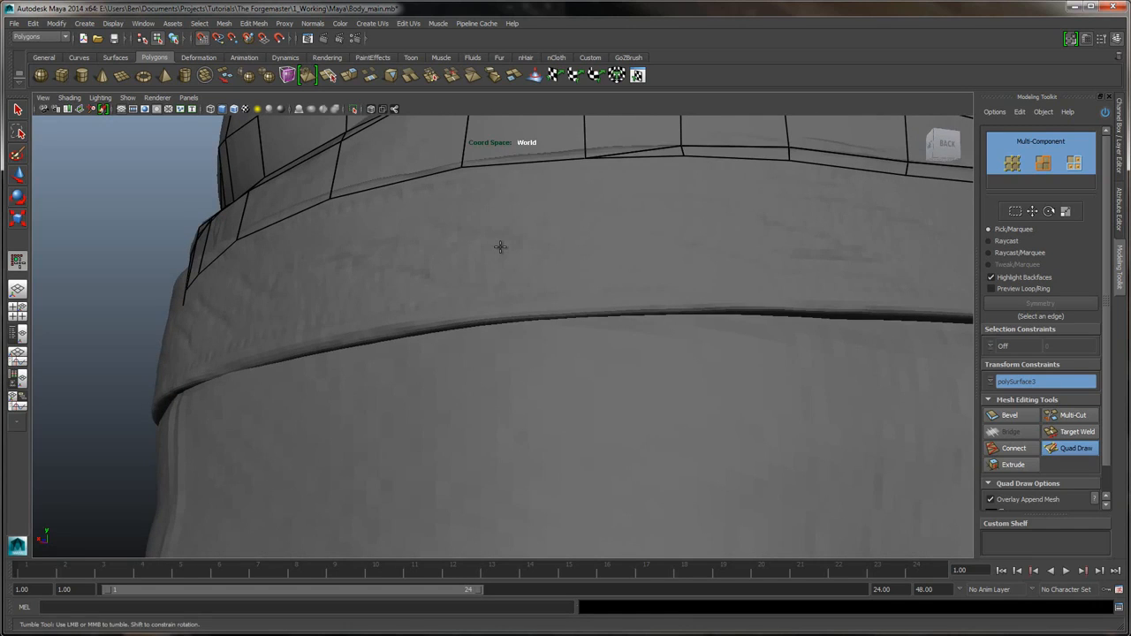
middle_click_drag(501, 246, 501, 247, "alt")
left_click_drag(501, 246, 500, 247, "alt")
middle_click_drag(501, 247, 500, 246, "alt")
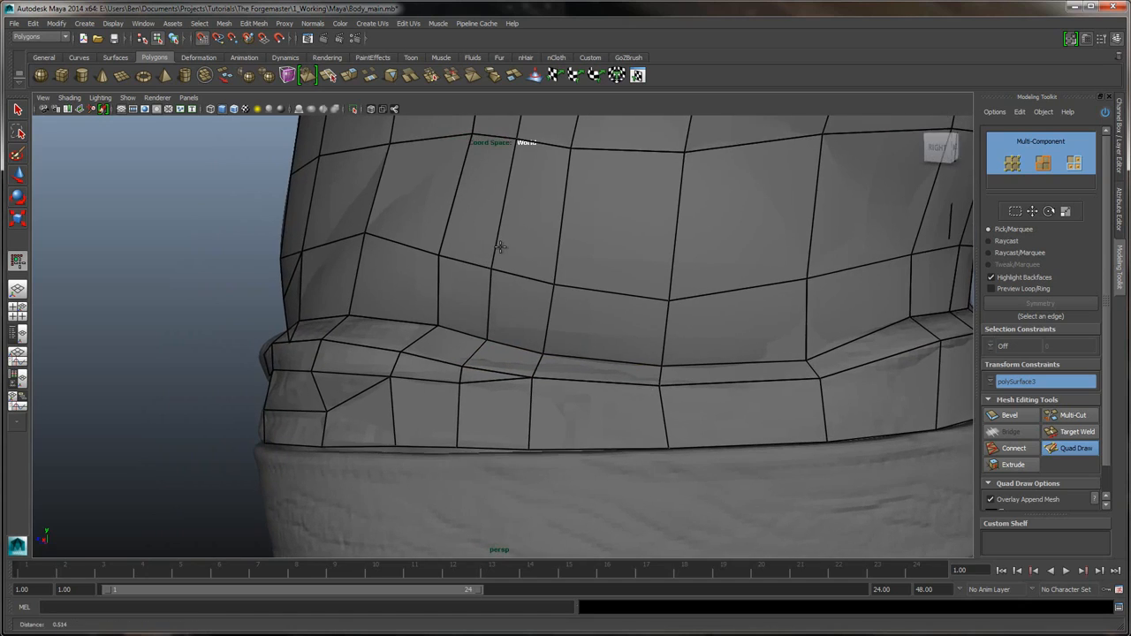
left_click_drag(500, 247, 500, 246, "alt")
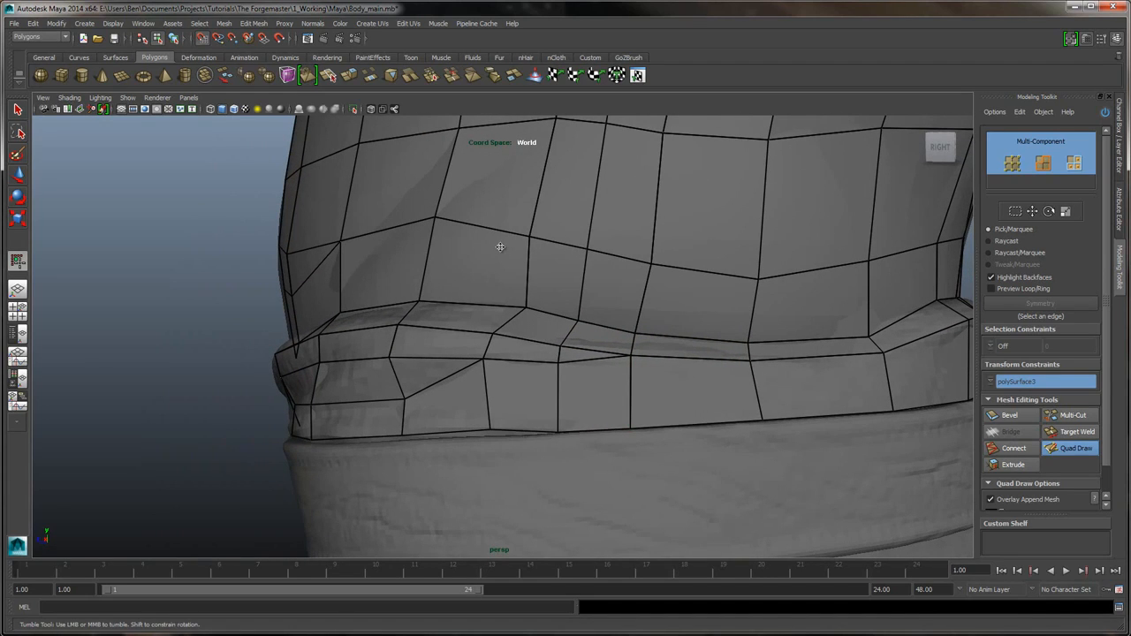
left_click_drag(501, 246, 500, 246, "alt")
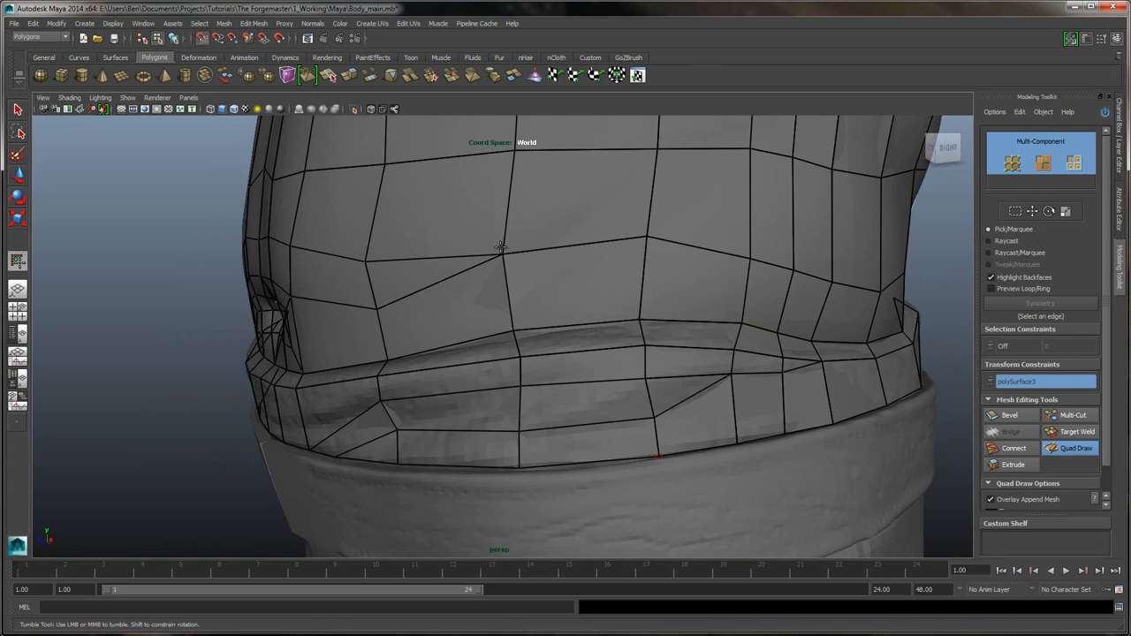
left_click_drag(501, 247, 500, 246, "alt")
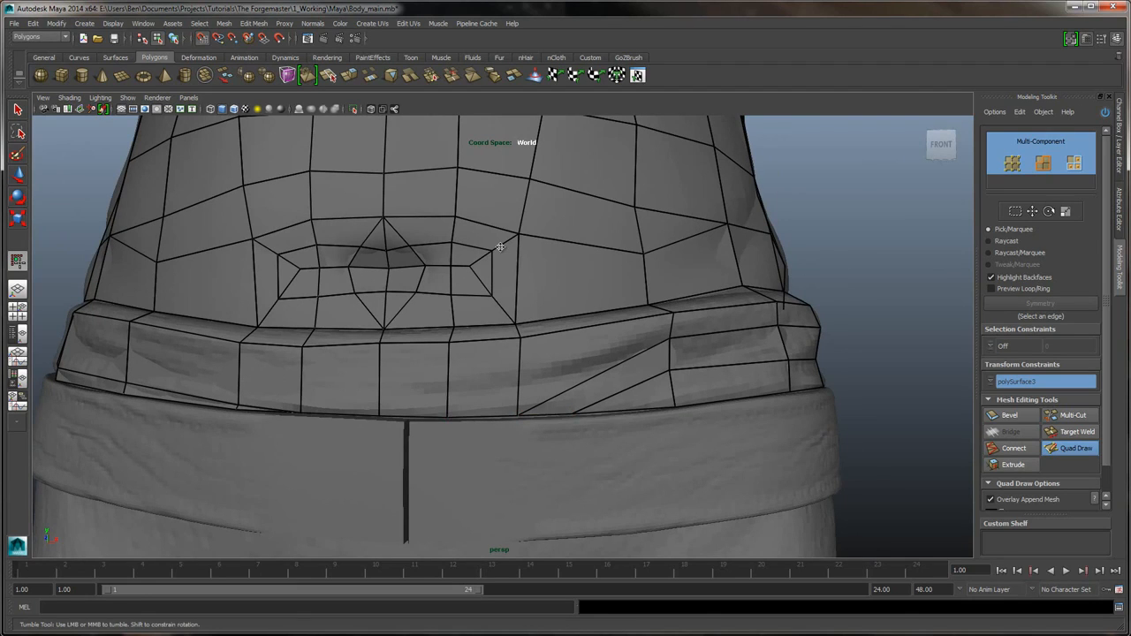
- Place a row of Quad Draw points just below the lower border from the front around the character's left side
left_click_drag(500, 246, 500, 247, "alt")
right_click_drag(500, 246, 501, 246, "alt")
left_click_drag(501, 246, 501, 246, "alt")
right_click_drag(500, 247, 501, 247, "alt")
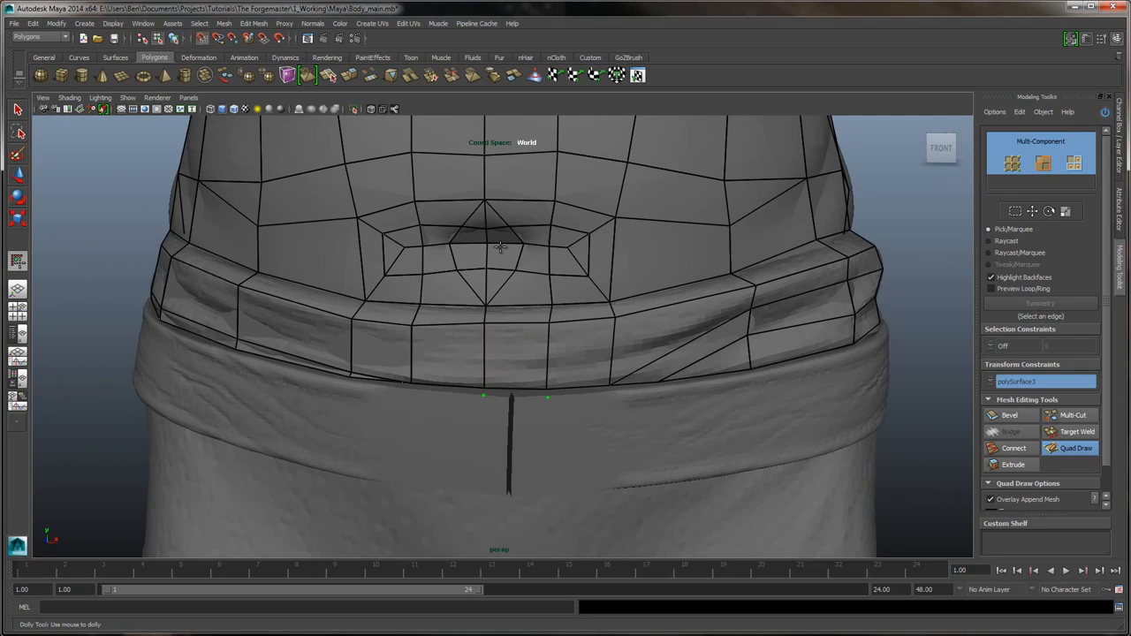
left_click_drag(500, 246, 500, 246, "alt")
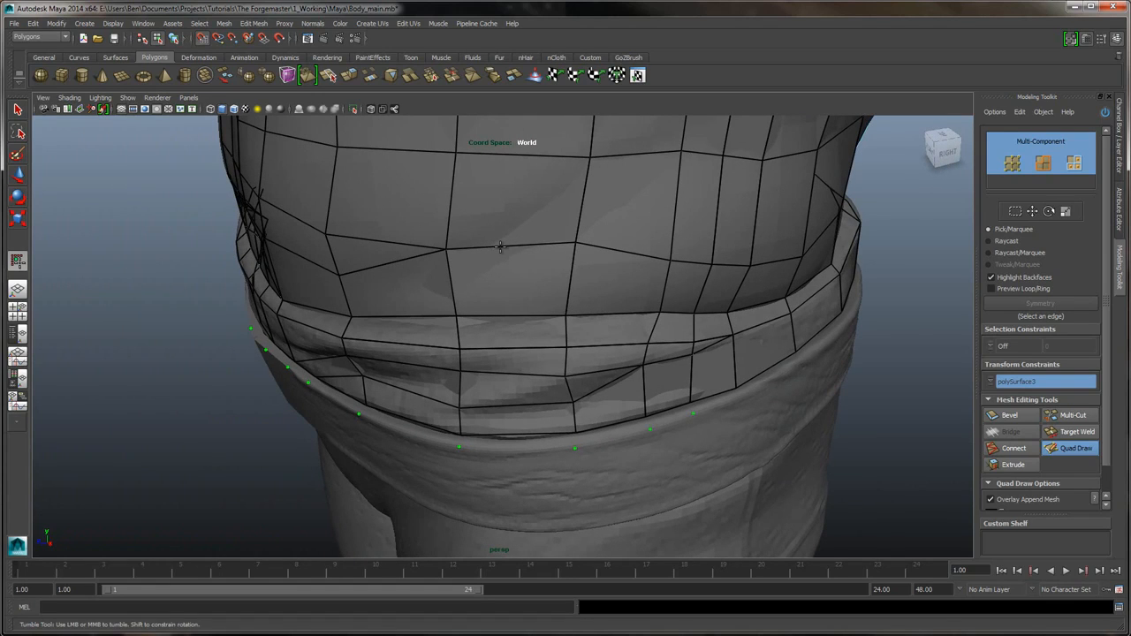
left_click_drag(500, 247, 500, 246, "alt")
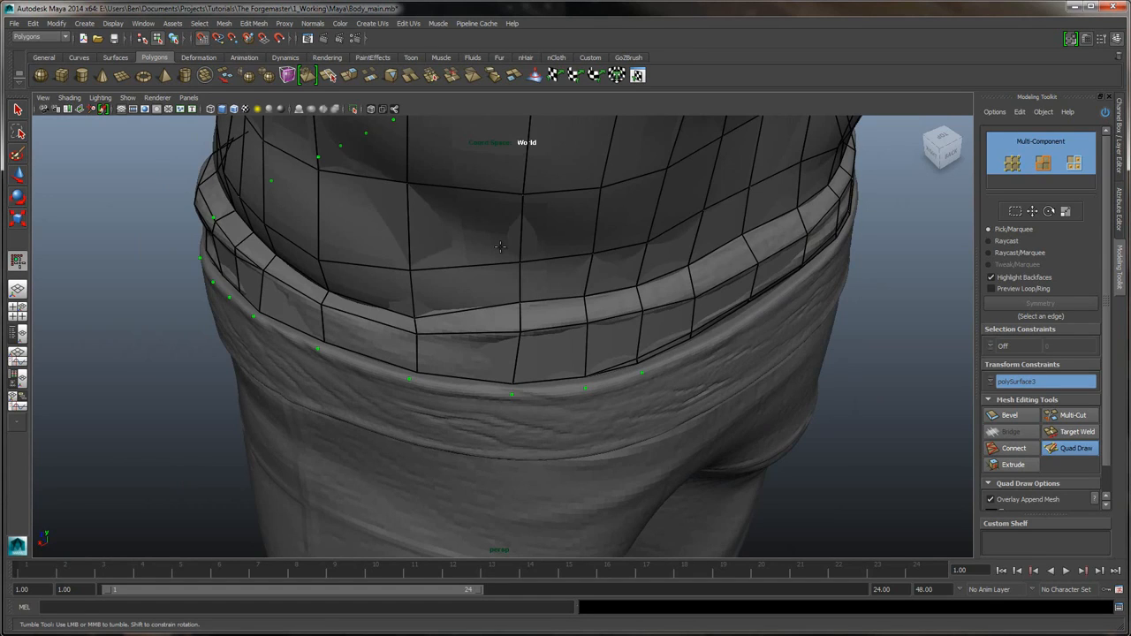
- Continue the row of points below the border across the back and around the character's right side to the front
left_click_drag(500, 247, 501, 246, "alt")
middle_click_drag(500, 247, 500, 247, "alt")
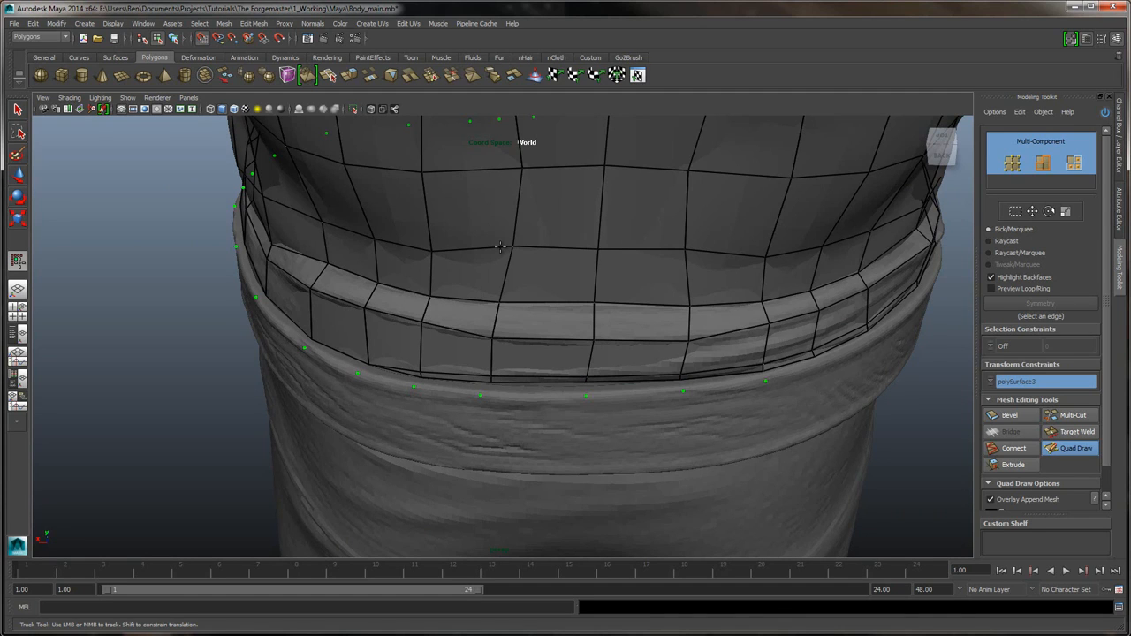
left_click_drag(500, 247, 500, 247, "alt")
middle_click_drag(500, 246, 501, 247, "alt")
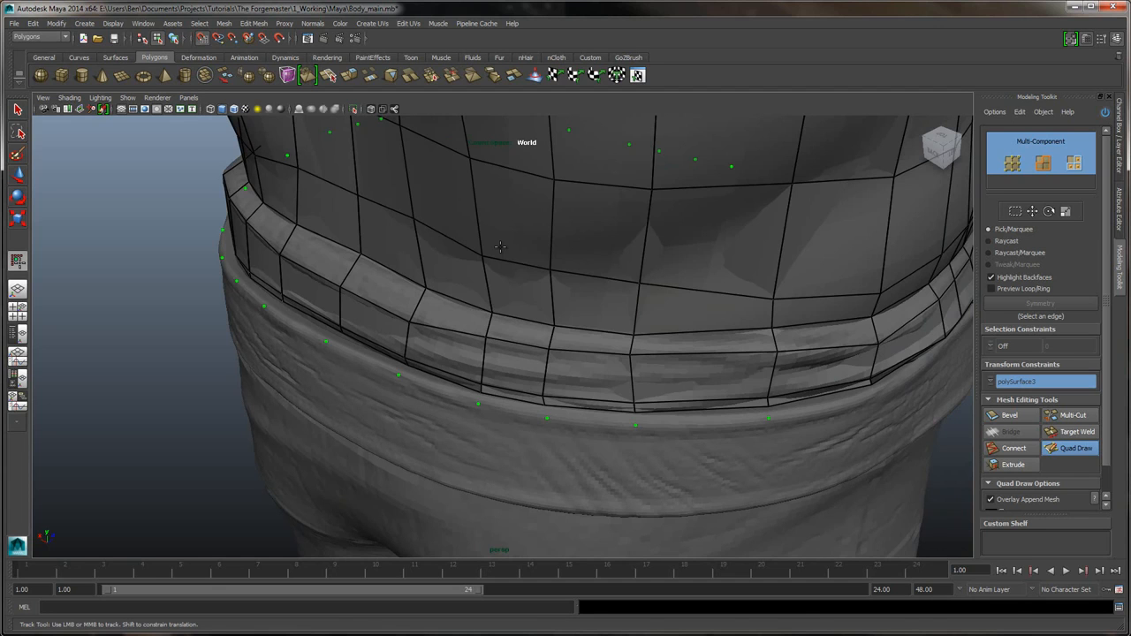
left_click_drag(501, 247, 501, 246, "alt")
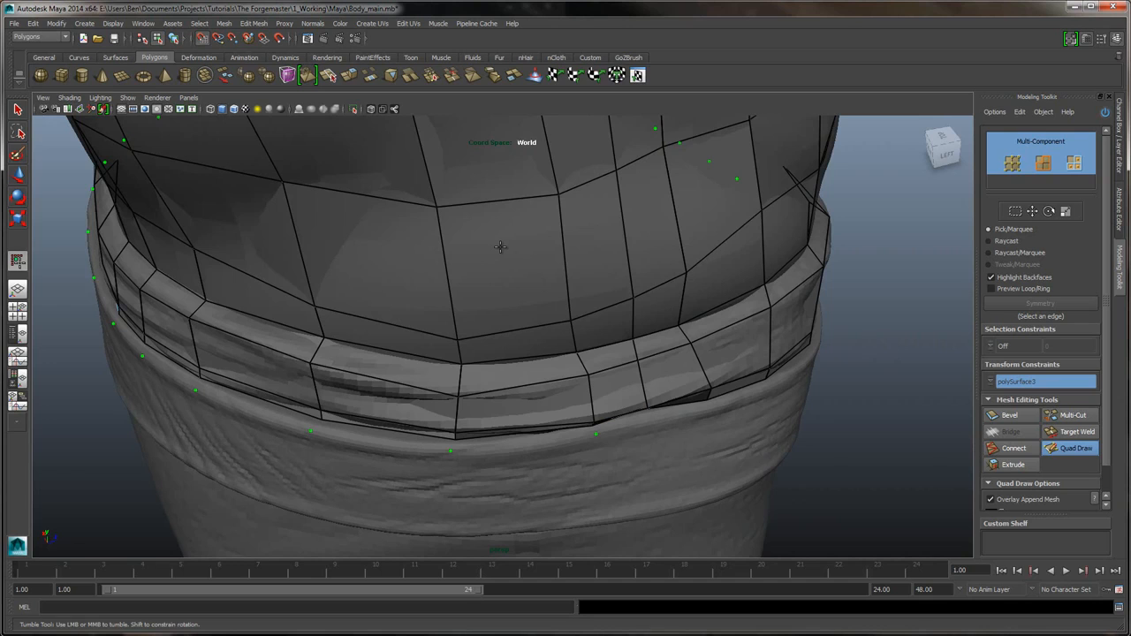
left_click_drag(500, 246, 500, 247, "alt")
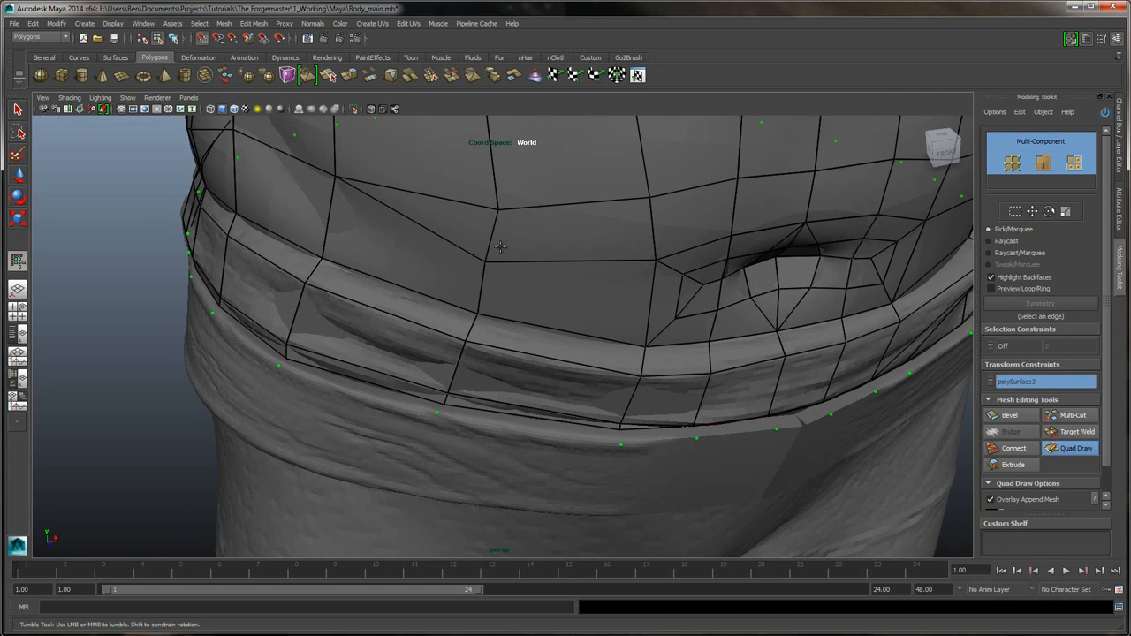
- Fill quads between the lower border and the new points from the front around to the character's right side
left_click(735, 427, "shift")
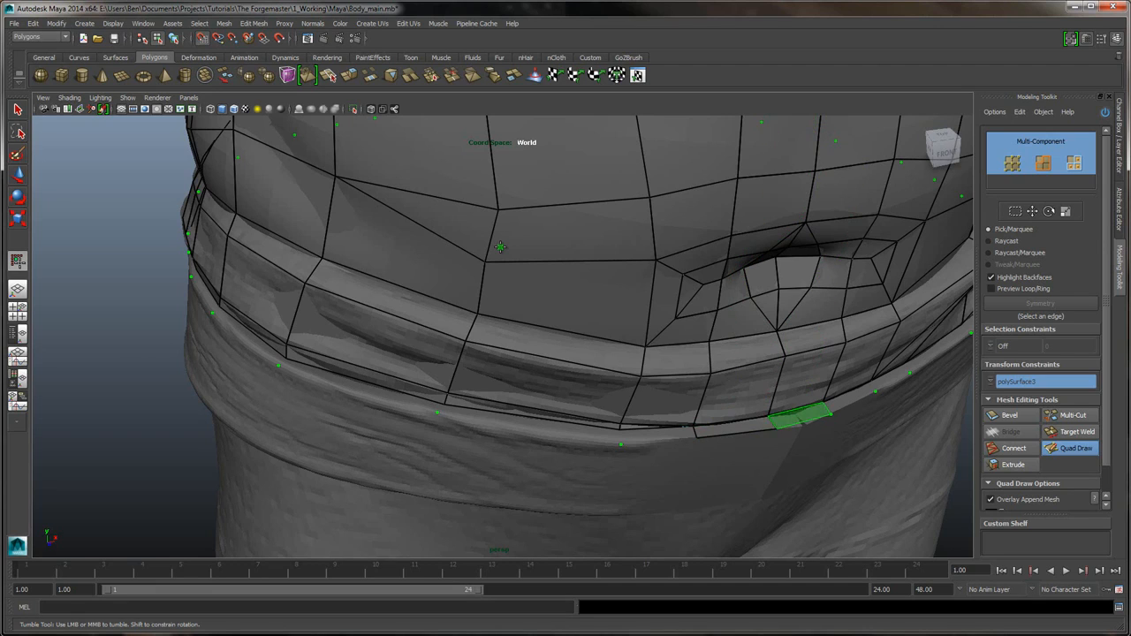
left_click_drag(658, 435, 531, 424, "shift")
left_click(362, 385, "shift")
left_click_drag(500, 246, 663, 251, "alt")
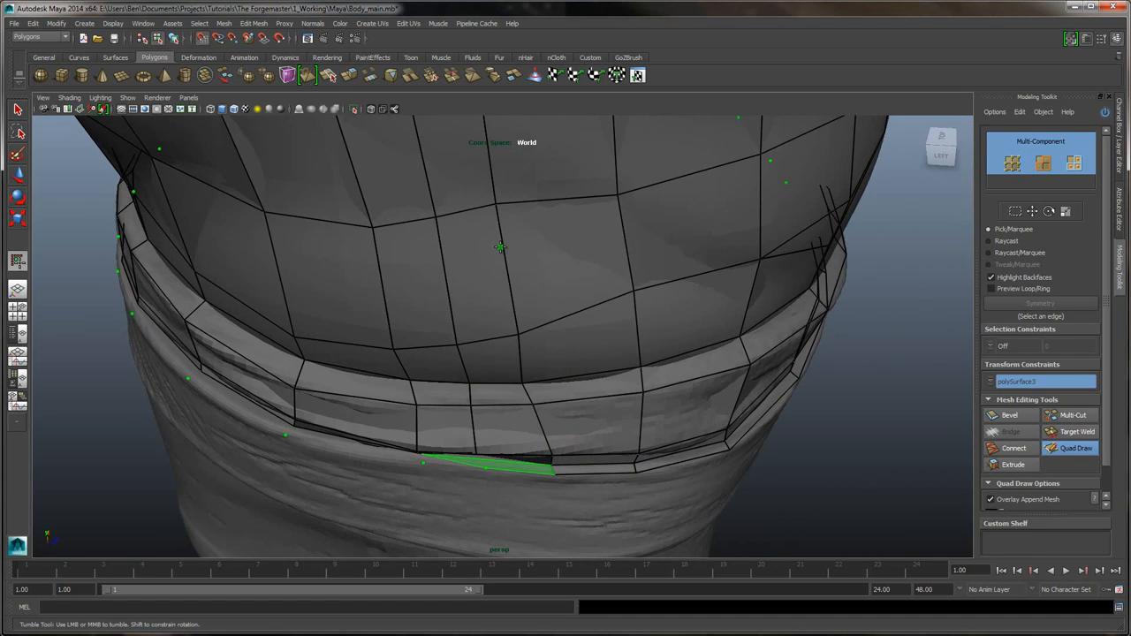
- Adjust the border vertex at the right hip's gap and fill the next three quads along the new points toward the back
left_click_drag(500, 246, 500, 168, "alt")
right_click_drag(500, 246, 610, 247, "alt")
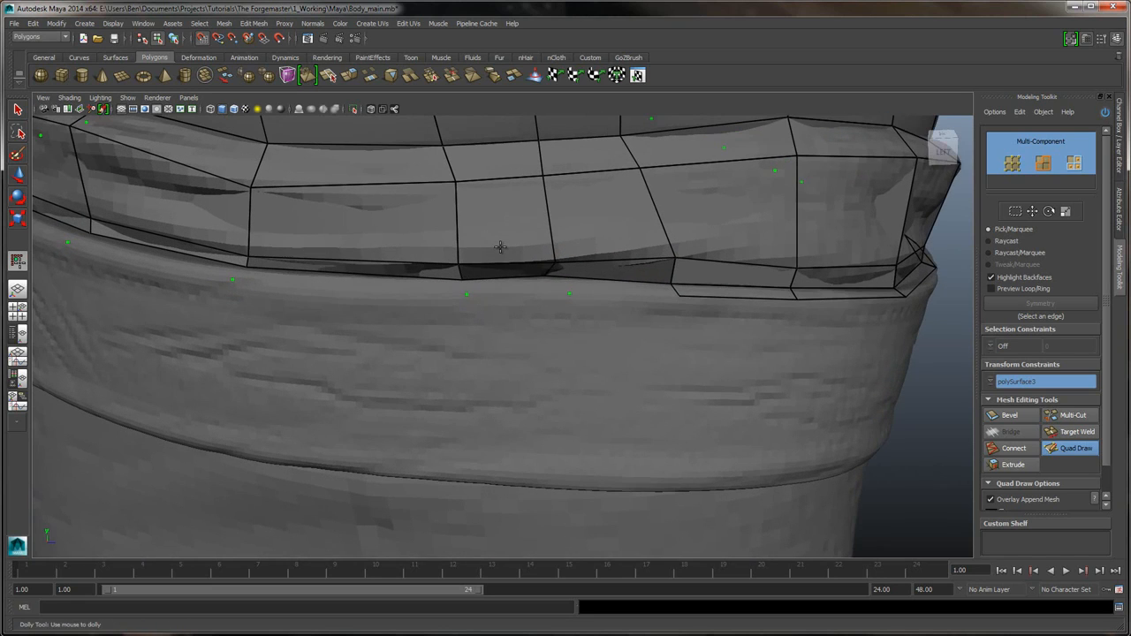
mouse_move(545, 276)
left_mouse_down()
mouse_move(560, 273)
mouse_move(561, 285)
left_mouse_up()
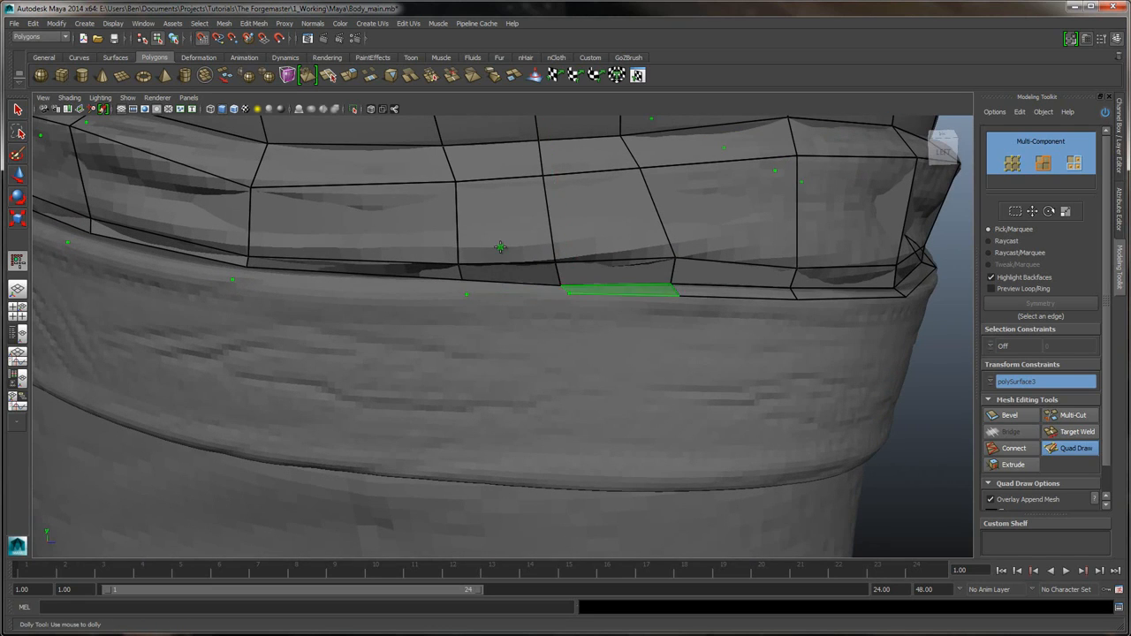
left_click(619, 290, "shift")
left_click_drag(560, 284, 555, 277)
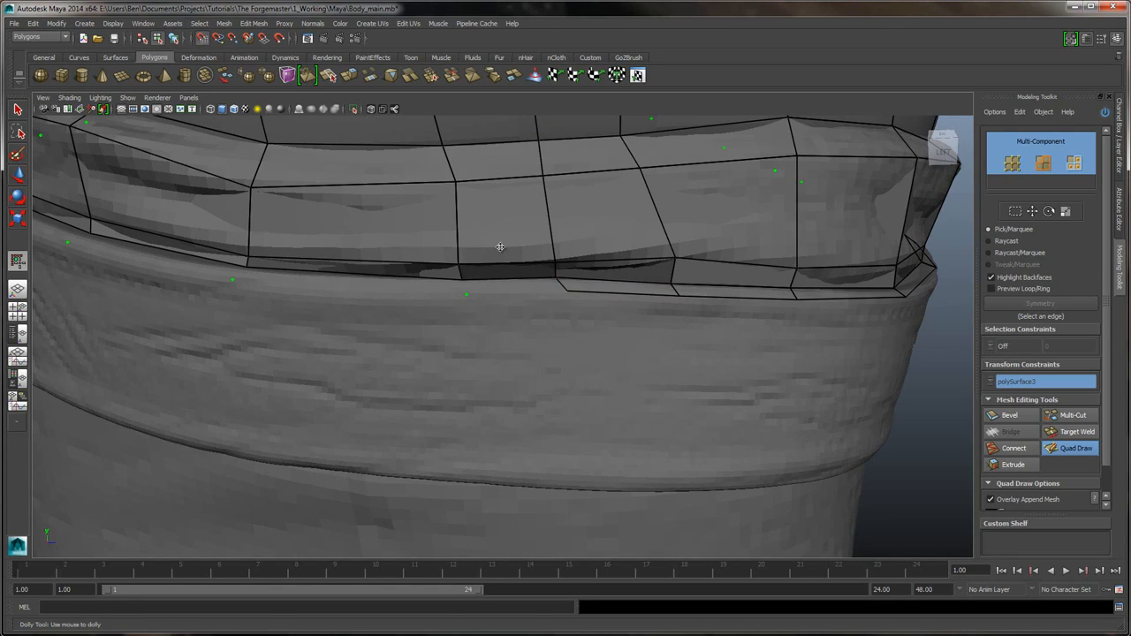
left_click(515, 285, "shift")
left_click(354, 279, "shift")
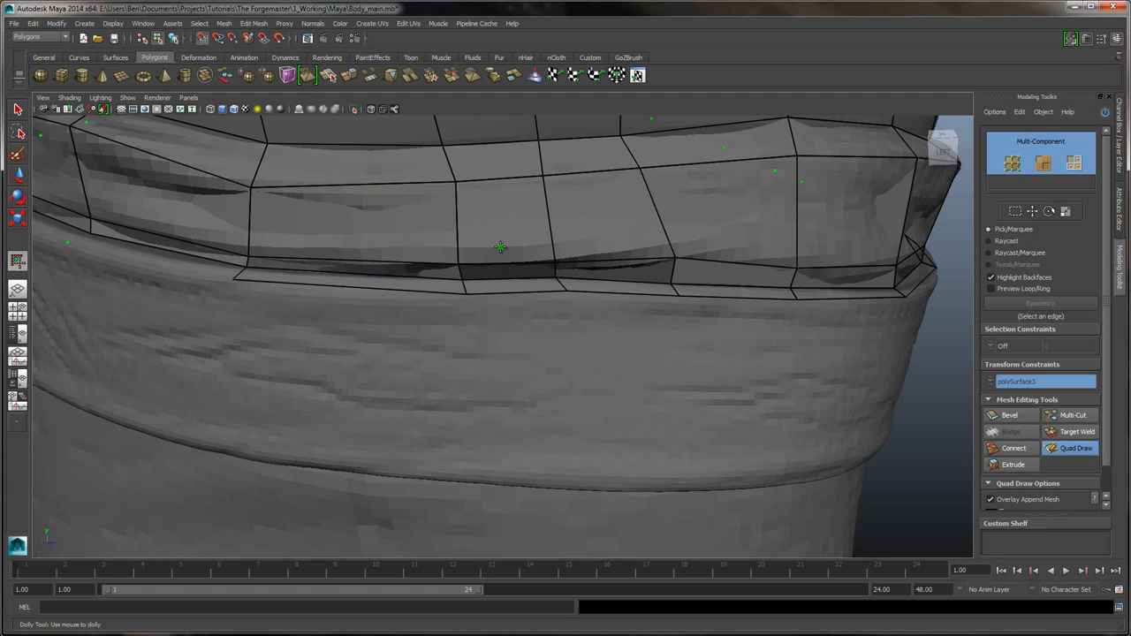
- Fill quads between the lower border and the new points across the back and around the character's left side
left_click_drag(501, 248, 601, 287, "alt")
middle_click_drag(500, 247, 486, 146, "alt")
right_click_drag(501, 248, 425, 248, "alt")
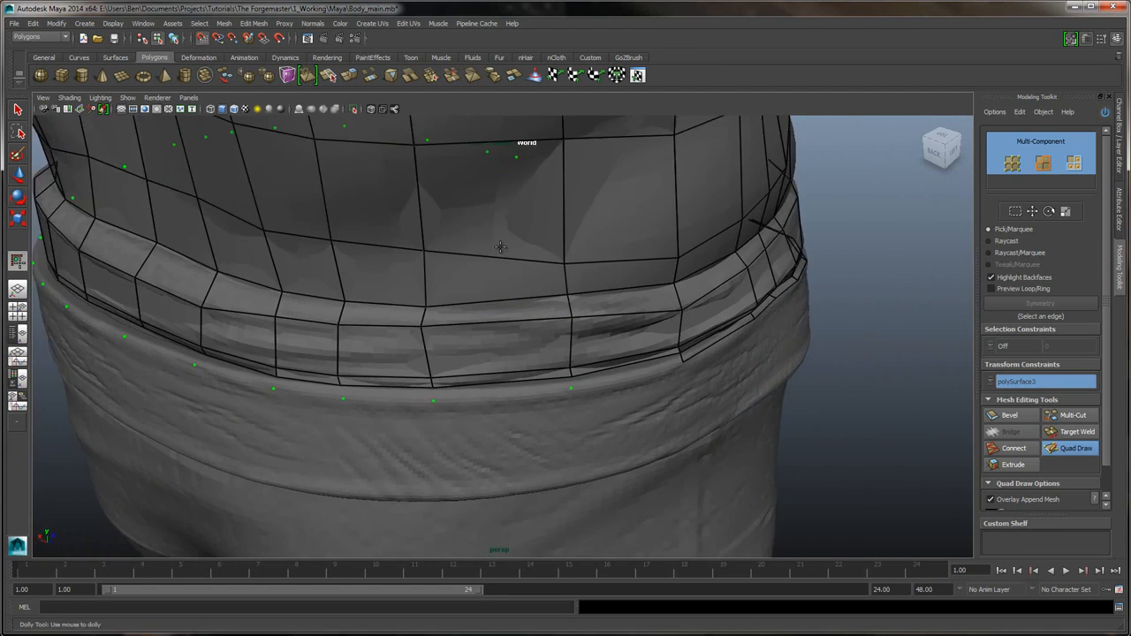
middle_click_drag(500, 248, 548, 219, "alt")
mouse_move(675, 349)
left_mouse_down("shift")
mouse_move(437, 370)
mouse_move(322, 361)
mouse_move(109, 287)
left_mouse_up("shift")
left_click_drag(500, 248, 628, 244, "alt")
middle_click_drag(500, 247, 686, 240, "alt")
mouse_move(694, 403)
left_mouse_down("shift")
mouse_move(610, 417)
mouse_move(429, 408)
mouse_move(314, 372)
mouse_move(237, 327)
mouse_move(570, 402)
mouse_move(557, 442)
mouse_move(493, 448)
mouse_move(431, 446)
mouse_move(289, 411)
left_mouse_up("shift")
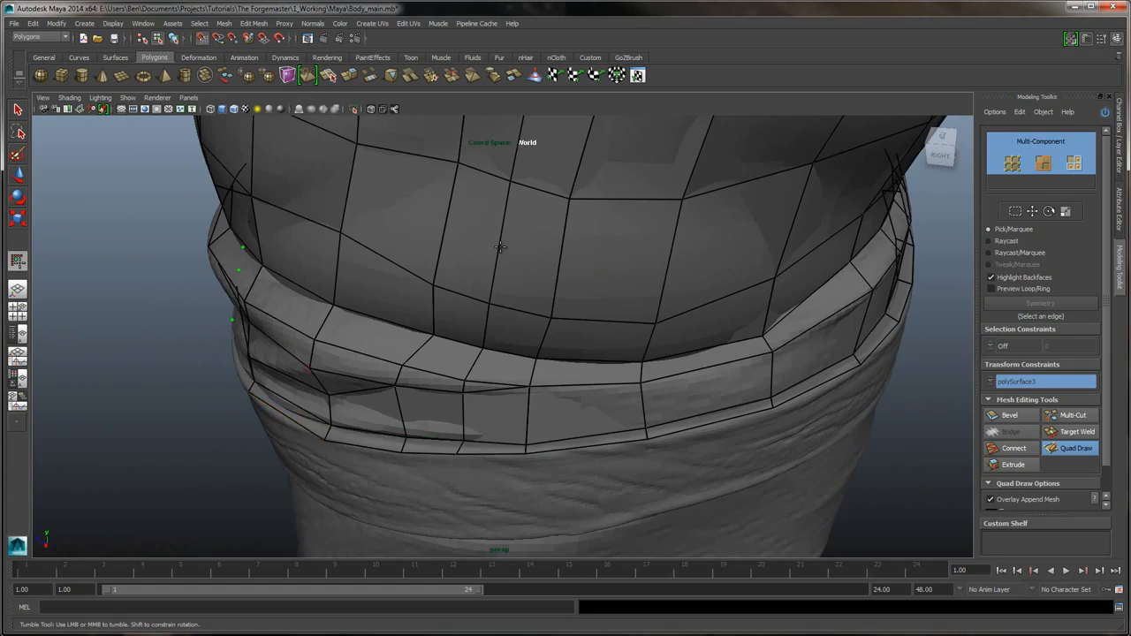
- Fill the remaining narrow quads at the left front and front centre to close the ring
left_click_drag(500, 247, 681, 269, "alt")
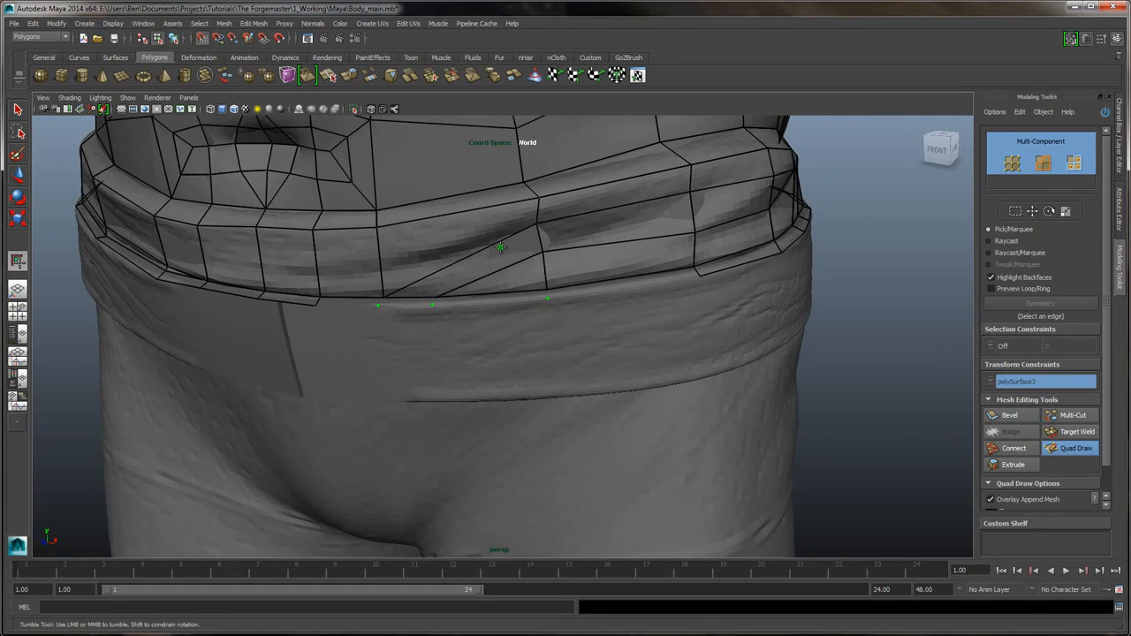
left_click(623, 283, "shift")
left_click(490, 298, "shift")
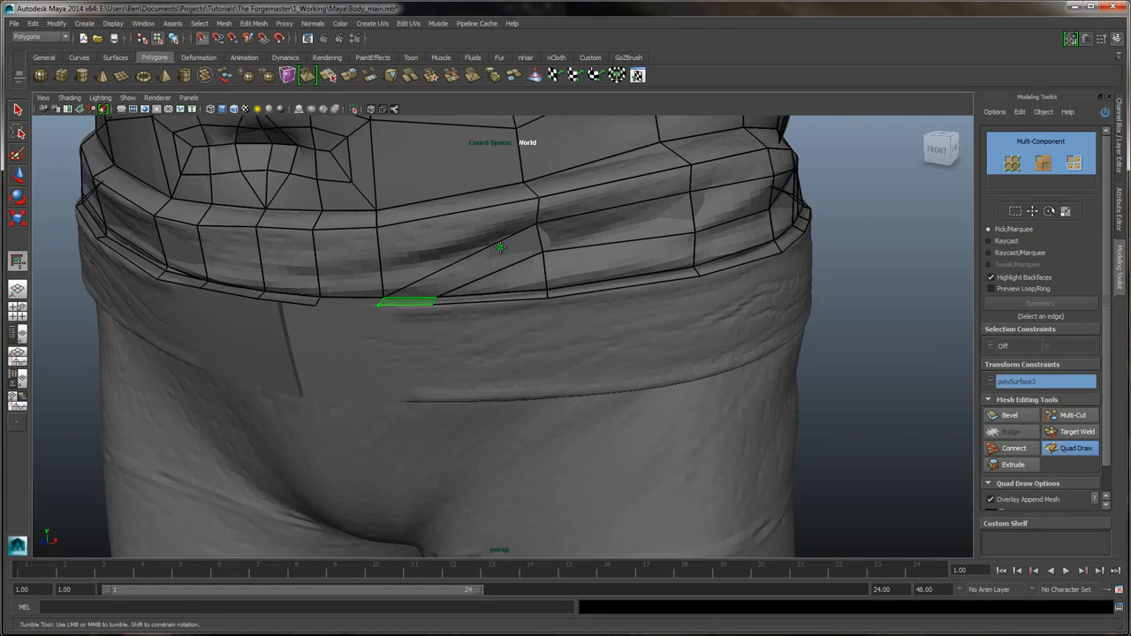
left_click(407, 301, "shift")
left_click(350, 302, "shift")
- Place the first Quad Draw points along the waistband's lower edge at the front centre
right_click_drag(500, 248, 389, 248, "alt")
left_click_drag(500, 247, 570, 224, "alt")
right_click_drag(500, 247, 574, 247, "alt")
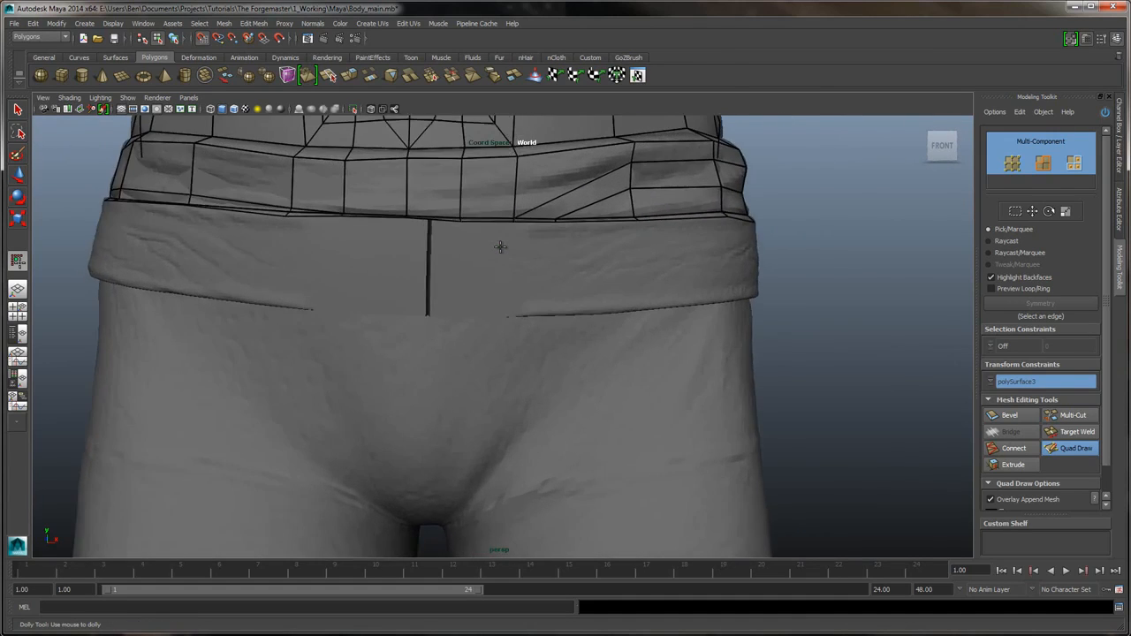
mouse_move(501, 247)
middle_mouse_down("alt")
mouse_move(555, 266)
mouse_move(626, 352)
middle_mouse_up("alt")
mouse_move(501, 248)
left_mouse_down("alt")
mouse_move(507, 306)
mouse_move(502, 213)
left_mouse_up("alt")
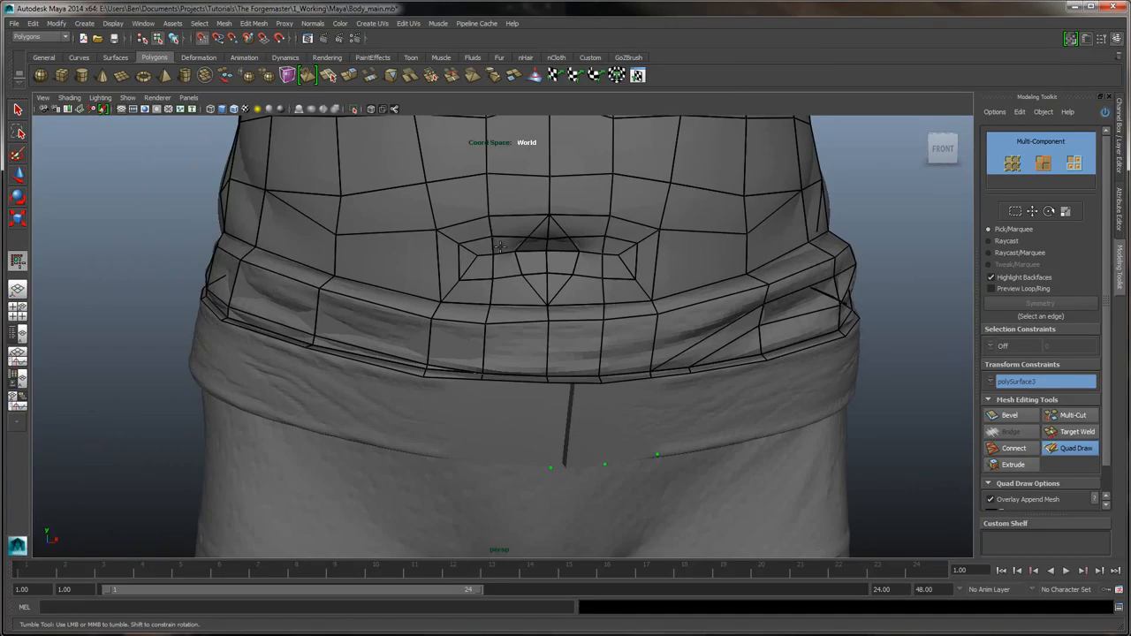
- Extend the points along the waistband's lower edge to the character's left and even out the vertices around the fold above
left_click_drag(500, 247, 433, 250, "alt")
mouse_move(597, 355)
left_mouse_down()
mouse_move(631, 360)
mouse_move(608, 326)
mouse_move(621, 322)
mouse_move(586, 296)
left_mouse_up()
left_click_drag(458, 329, 488, 327)
left_click_drag(463, 388, 545, 396)
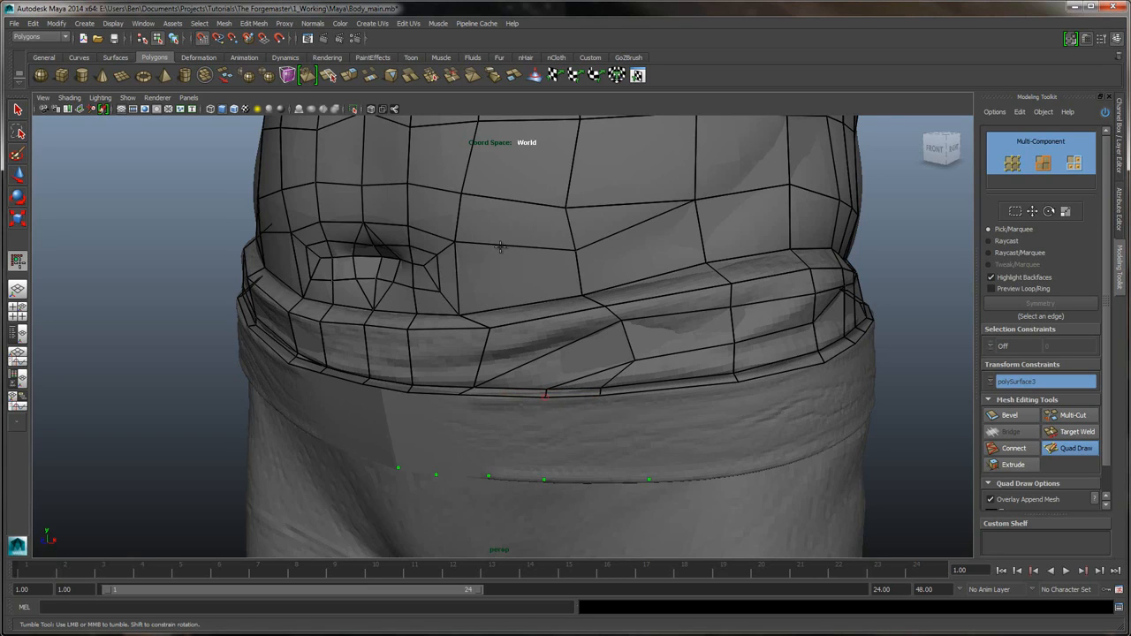
left_click_drag(635, 360, 636, 356)
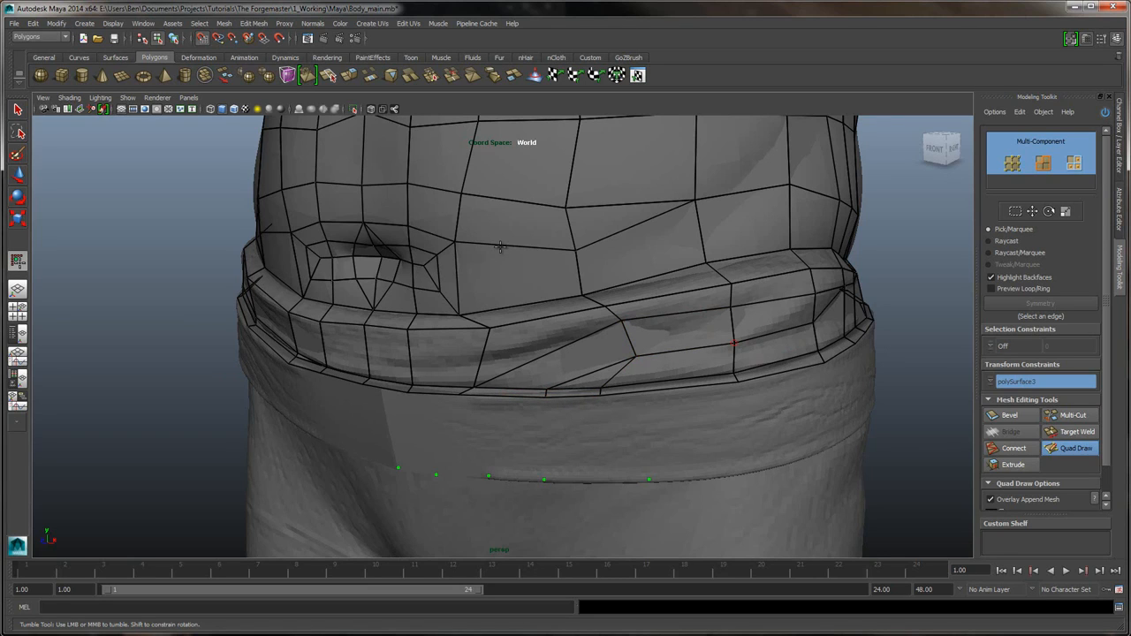
left_click_drag(735, 343, 730, 345)
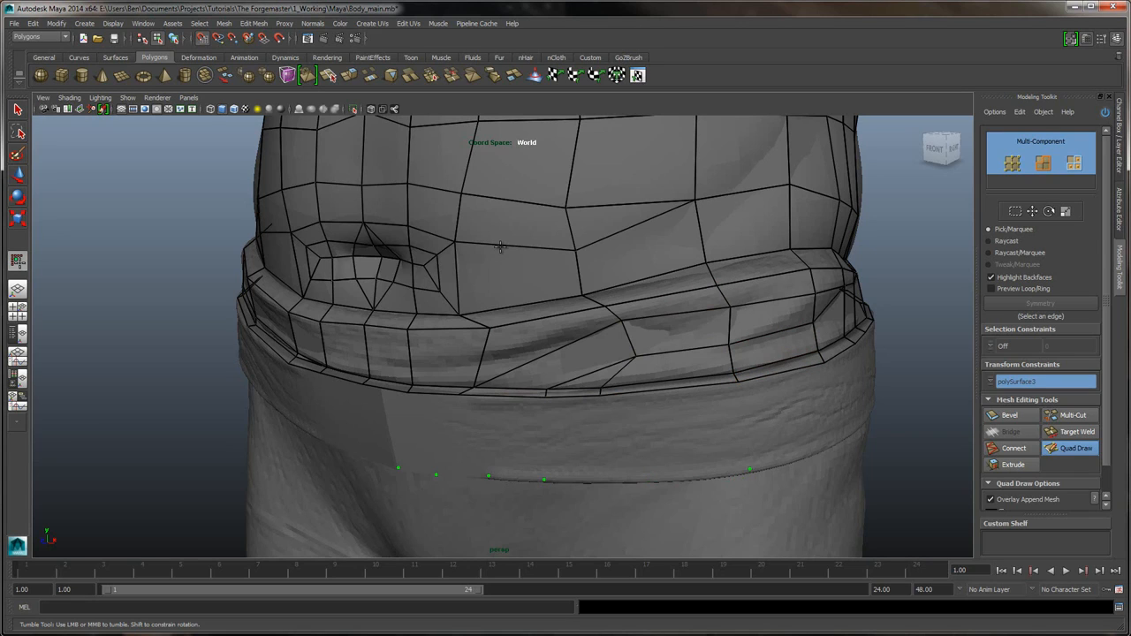
- Fill waistband quads from the left front around the character's left side and onto the back, adding lower-edge points along the way
left_click(577, 436, "shift")
left_click(677, 433, "shift")
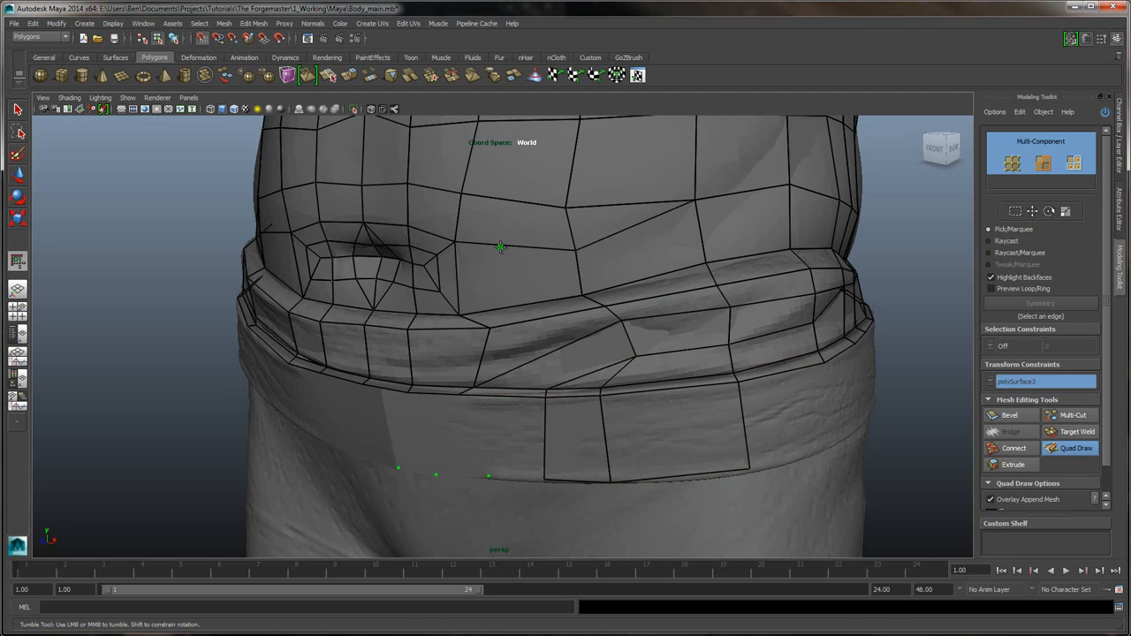
left_click_drag(500, 246, 500, 246, "alt")
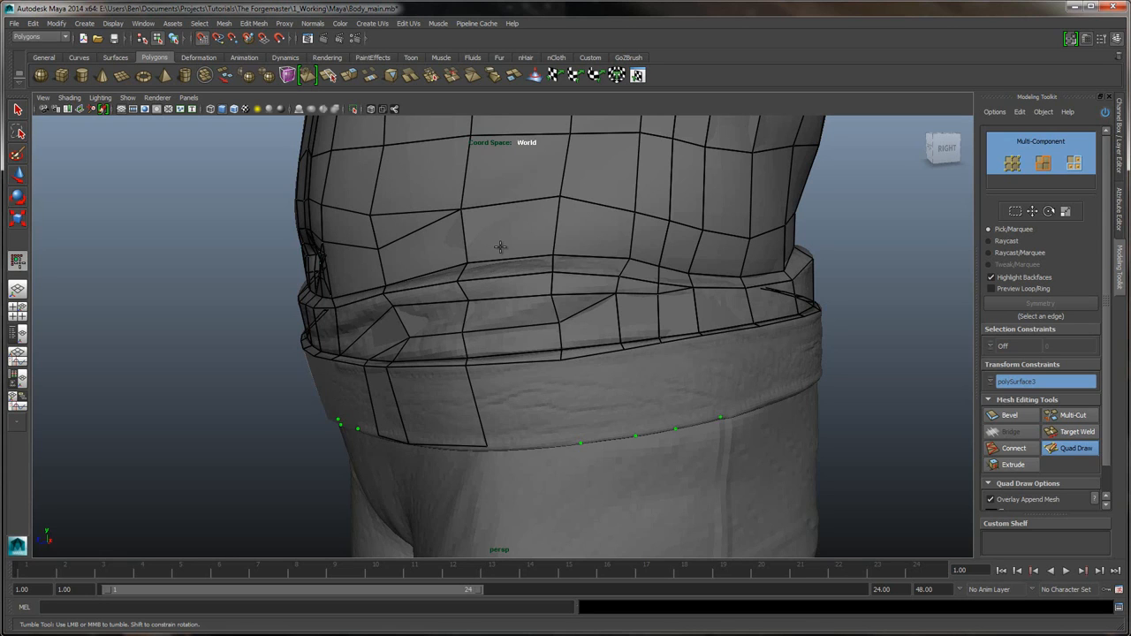
left_click(694, 381, "shift")
left_click(601, 396, "shift")
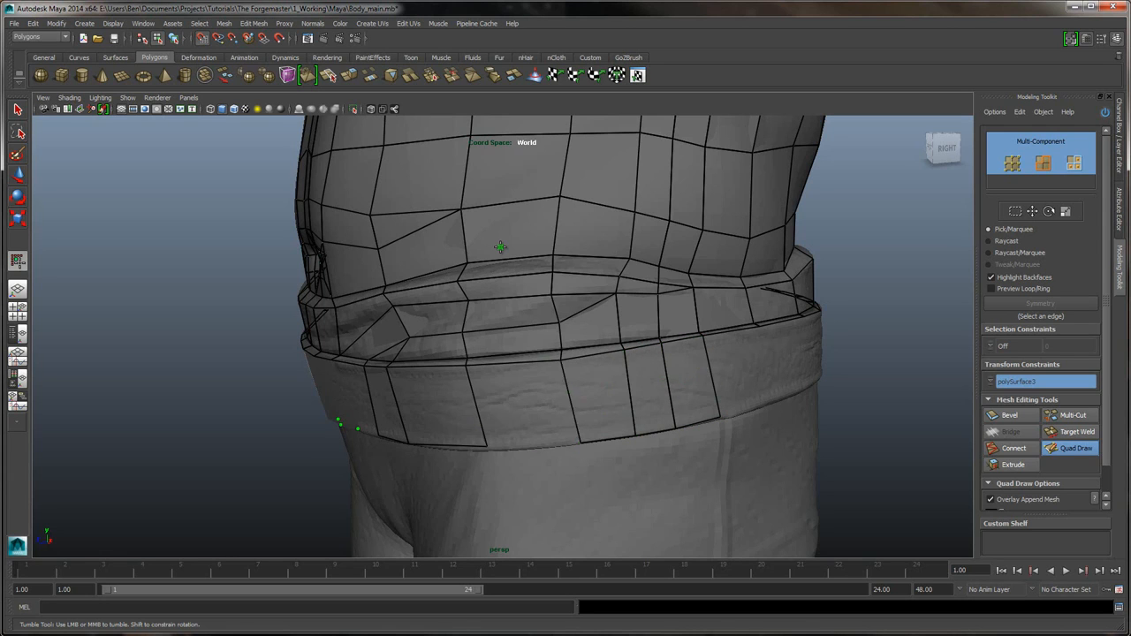
left_click_drag(501, 247, 500, 246, "alt")
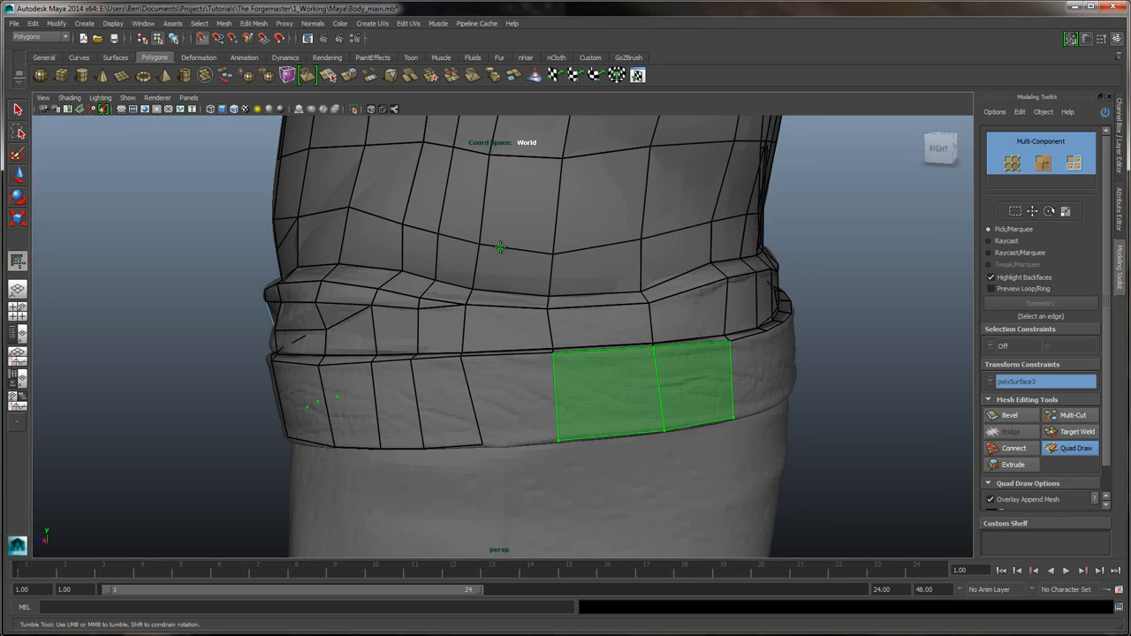
left_click_drag(500, 247, 500, 247, "alt")
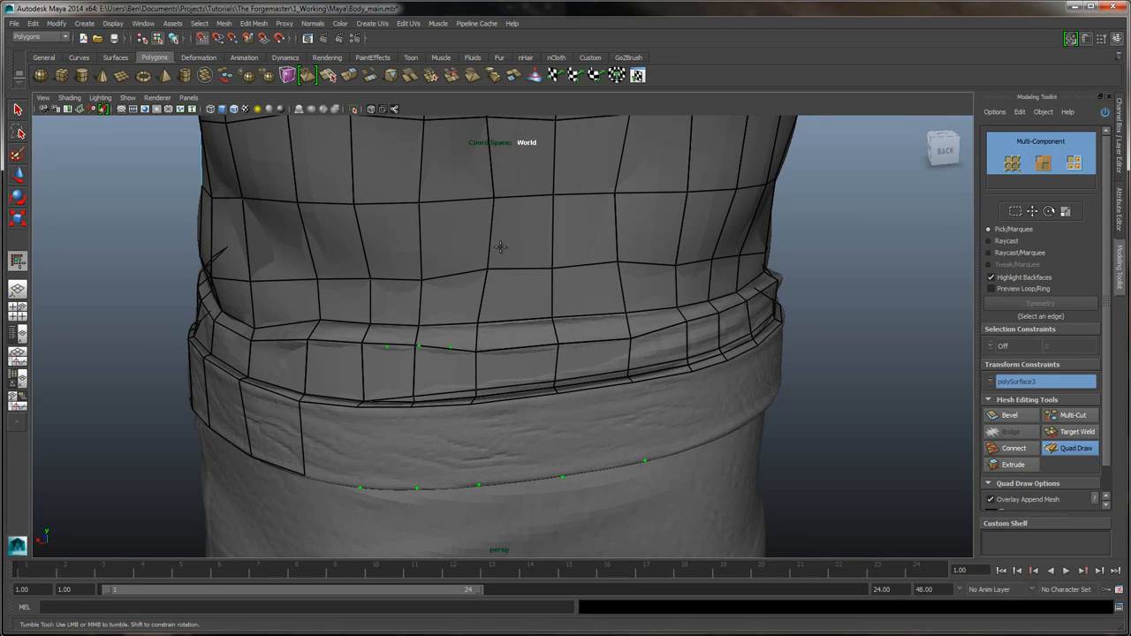
mouse_move(676, 413)
left_mouse_down("shift")
mouse_move(387, 449)
mouse_move(305, 444)
left_mouse_up("shift")
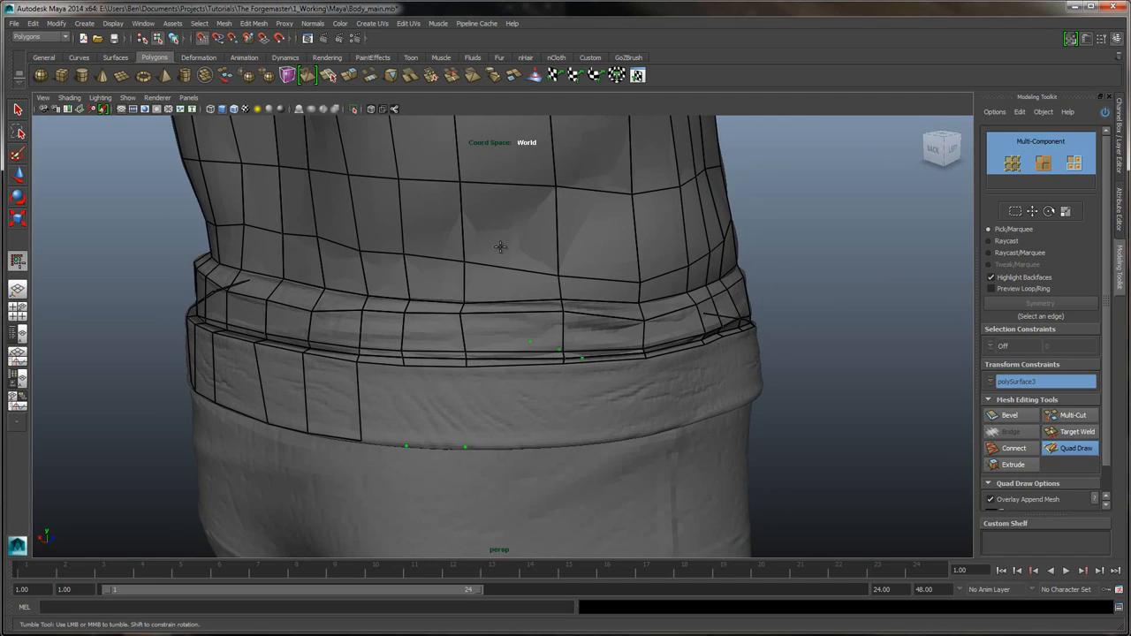
- Place points along the waistband's lower edge around the character's right side and straighten the vertical edge line above that hip
left_click_drag(500, 246, 389, 248, "alt")
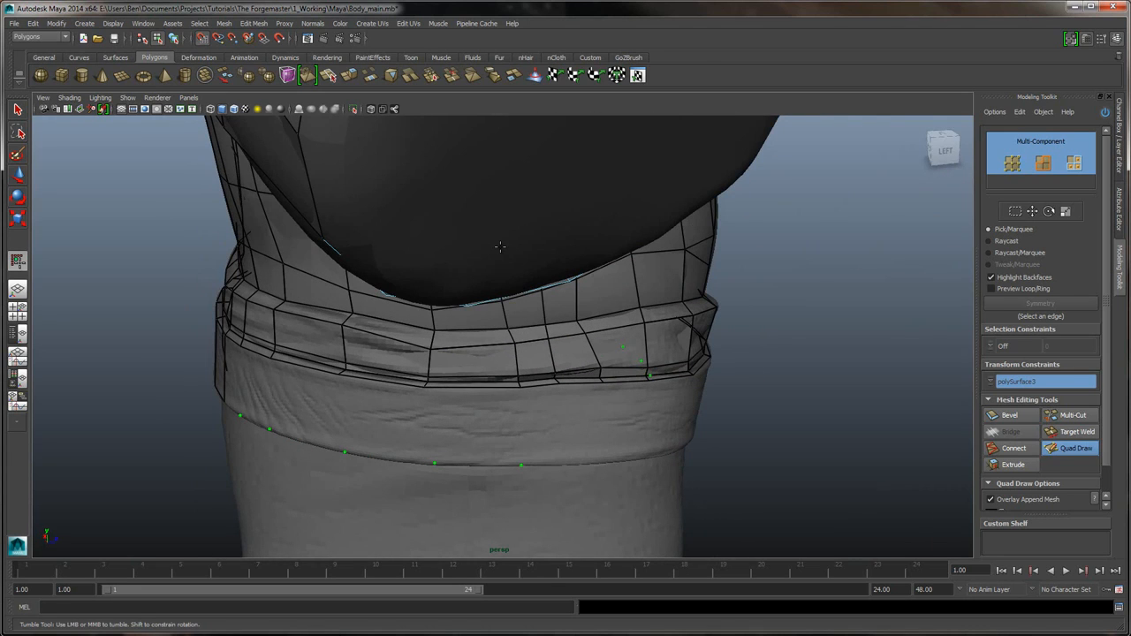
mouse_move(501, 247)
left_mouse_down("alt")
mouse_move(500, 226)
mouse_move(489, 238)
left_mouse_up("alt")
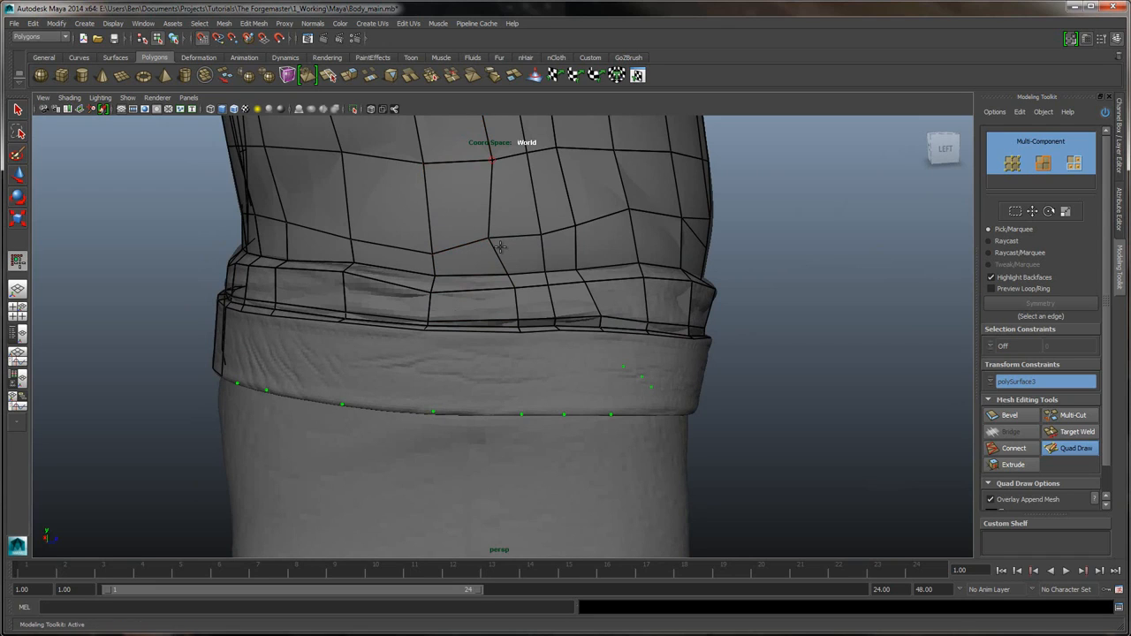
left_click_drag(492, 160, 480, 161)
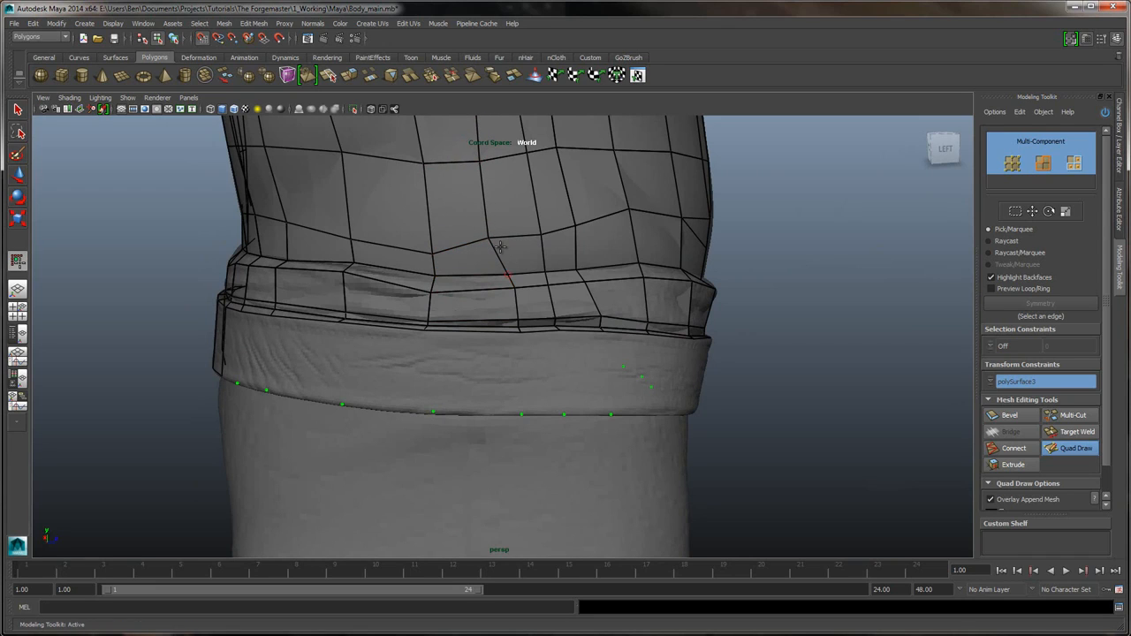
mouse_move(508, 275)
left_mouse_down()
mouse_move(491, 273)
mouse_move(502, 328)
left_mouse_up()
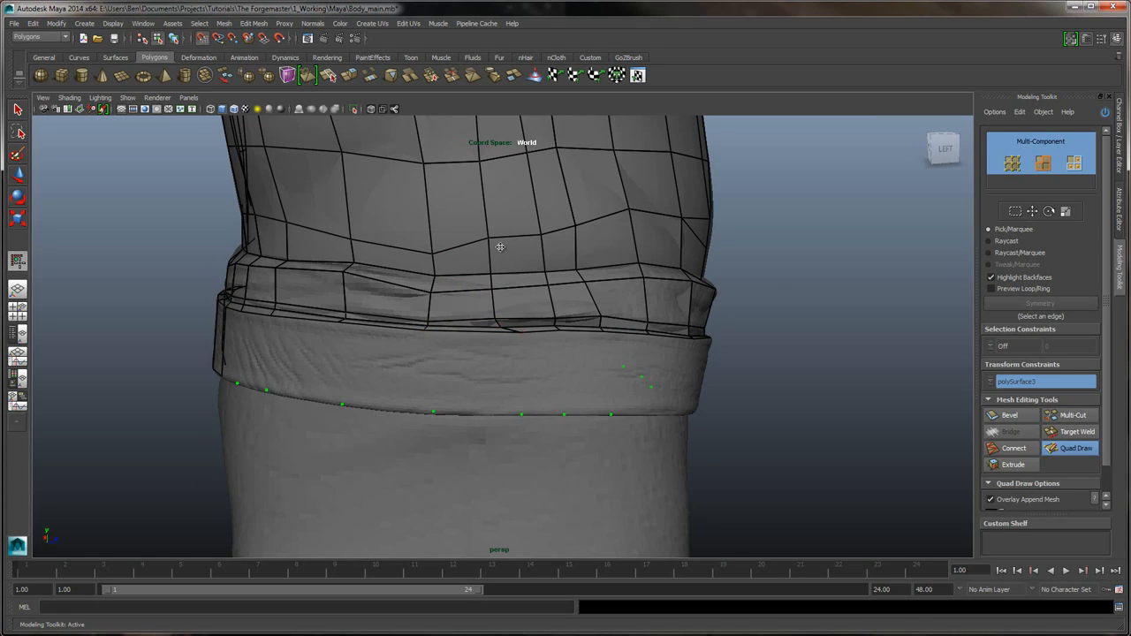
- Fill the waistband quads along the character's right side and across the rest of the back
left_click_drag(500, 247, 539, 249, "alt")
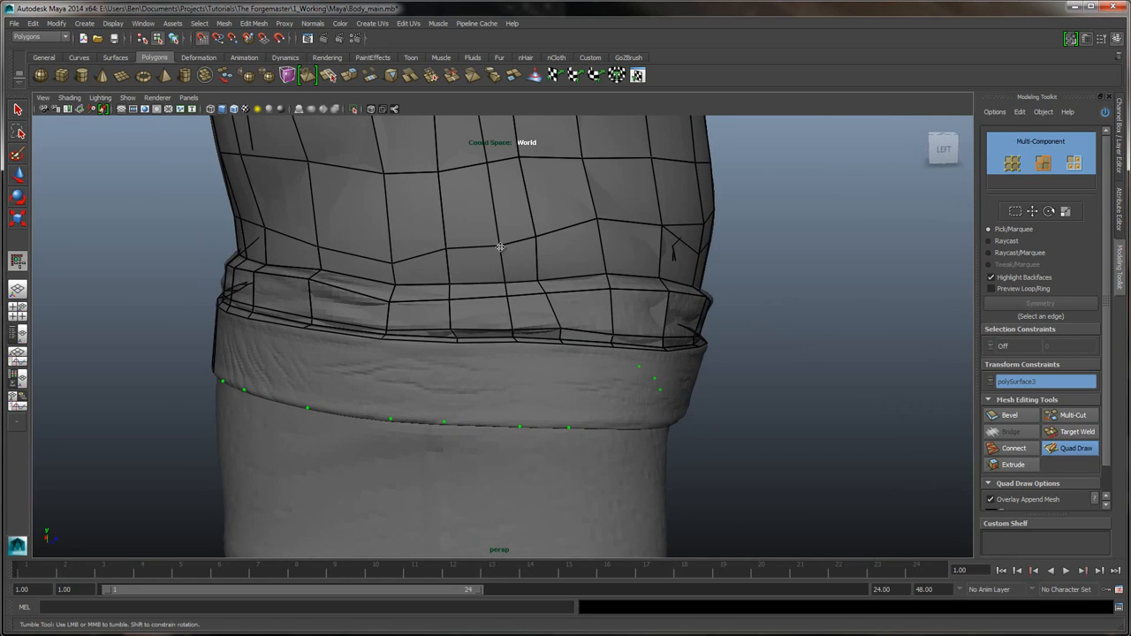
left_click_drag(488, 382, 542, 383, "shift")
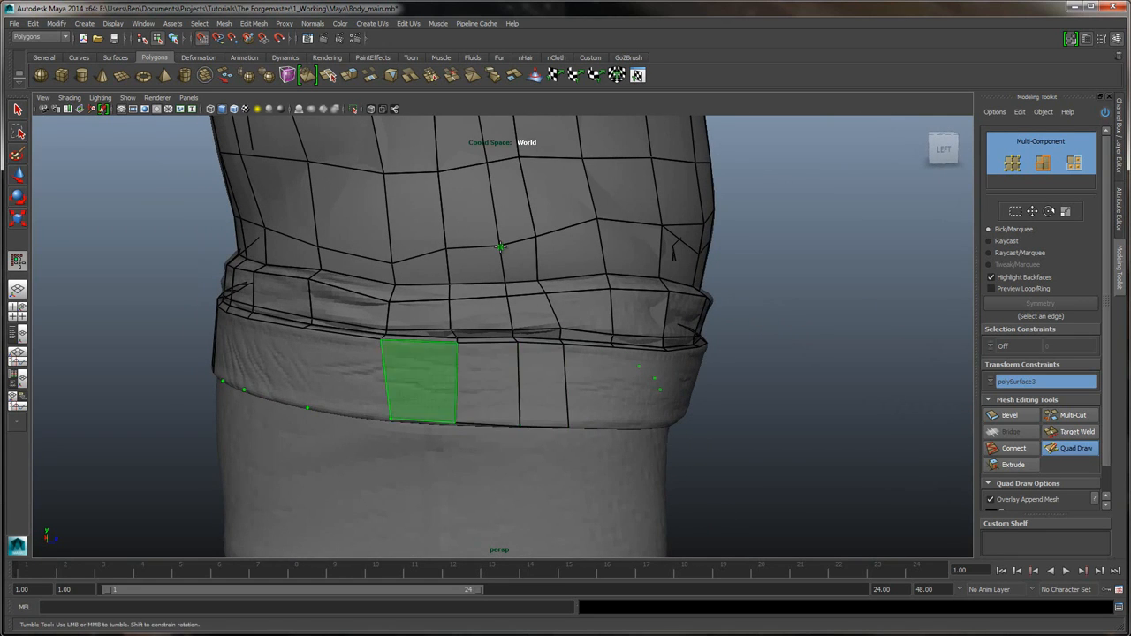
mouse_move(421, 380)
left_mouse_down("shift")
mouse_move(276, 364)
mouse_move(415, 383)
left_mouse_up("shift")
key("ctrl+z")
left_click(472, 423, "shift")
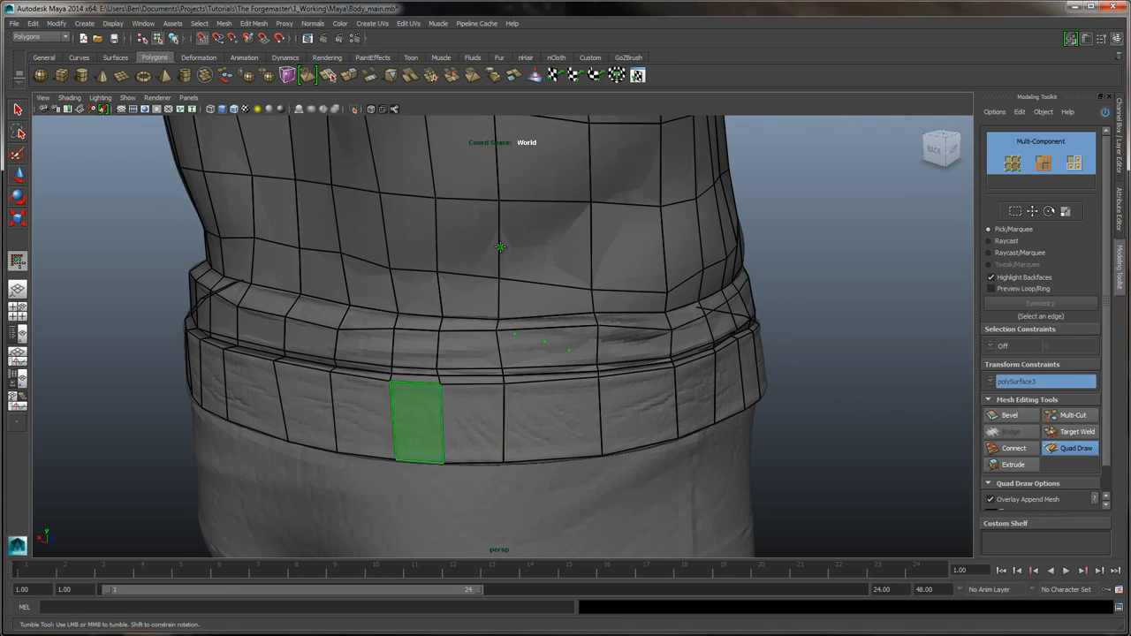
left_click(417, 421, "shift")
- Fill the waistband quads from the character's right hip toward the front
left_click_drag(500, 246, 344, 245, "alt")
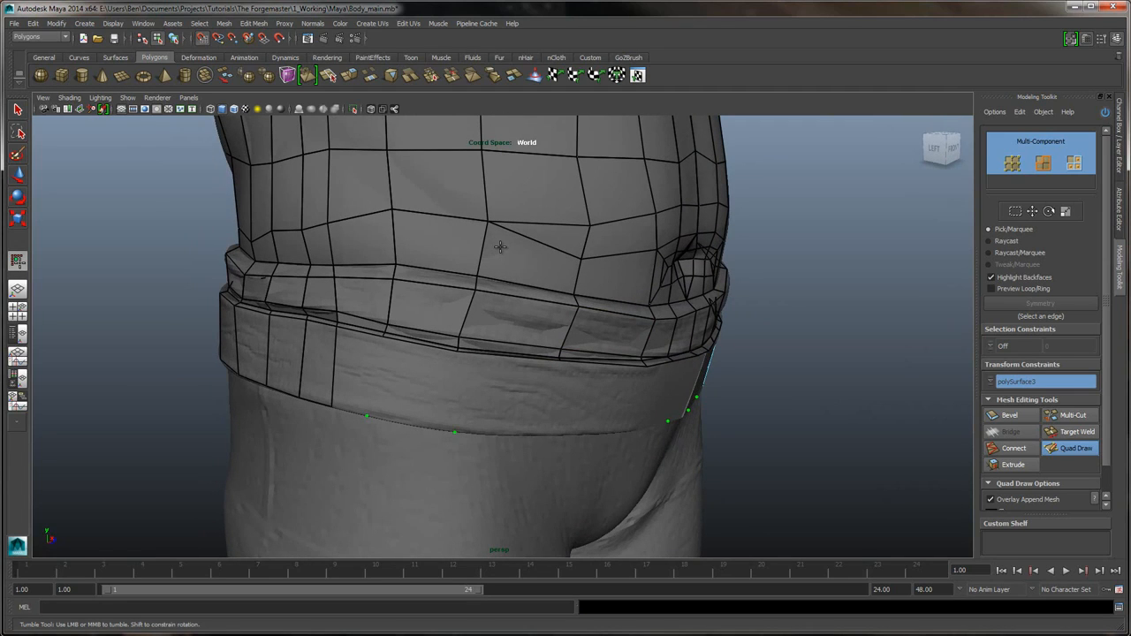
left_click(502, 399, "shift")
left_click(424, 387, "shift")
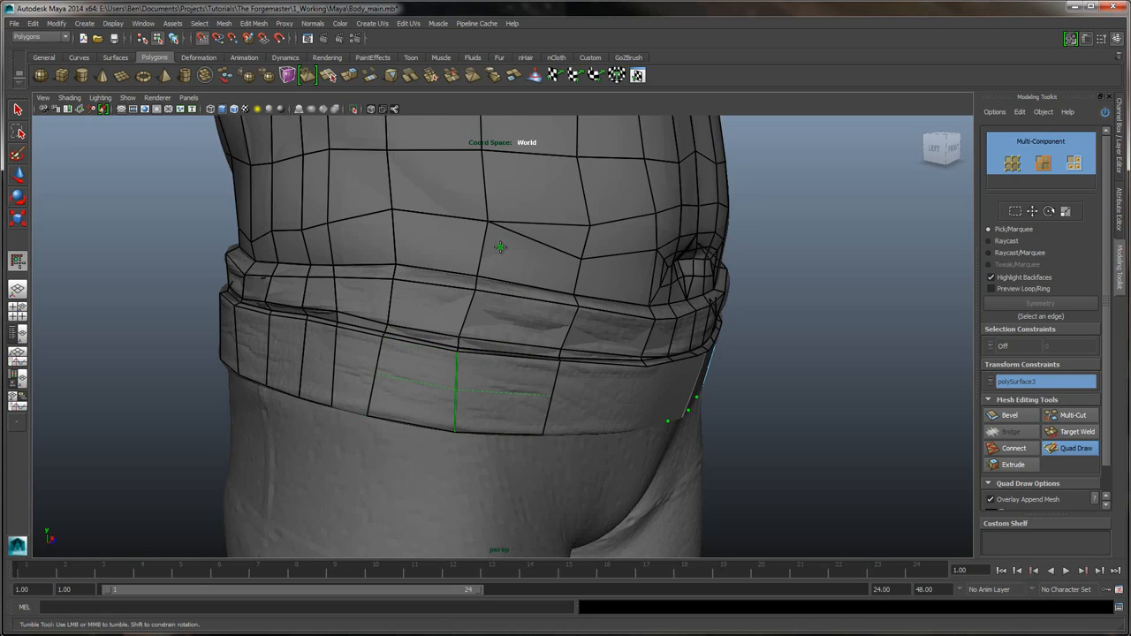
- Fill the remaining waistband quads across the front to close the ring
left_click_drag(500, 247, 380, 247, "alt")
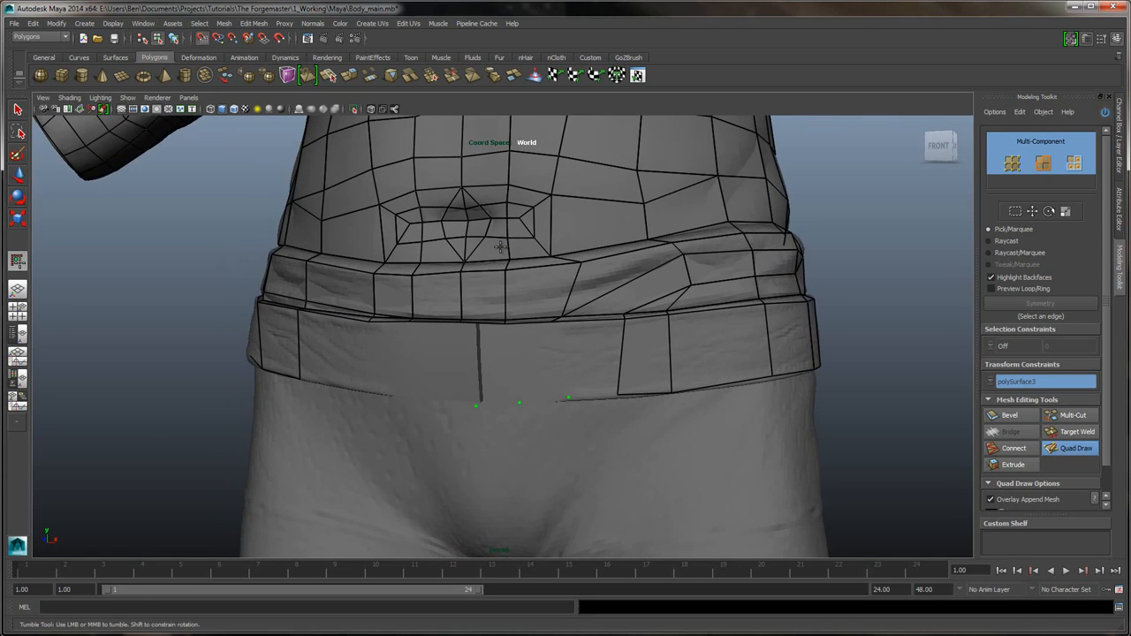
left_click_drag(500, 247, 578, 268, "alt")
left_click(595, 407, "shift")
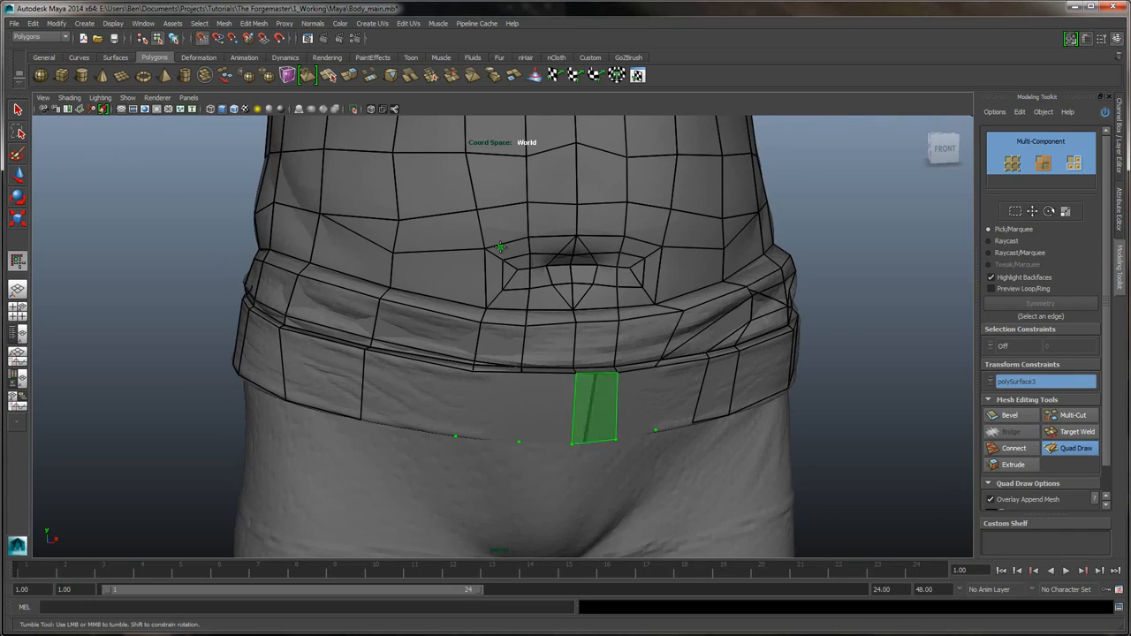
left_click(636, 402, "shift")
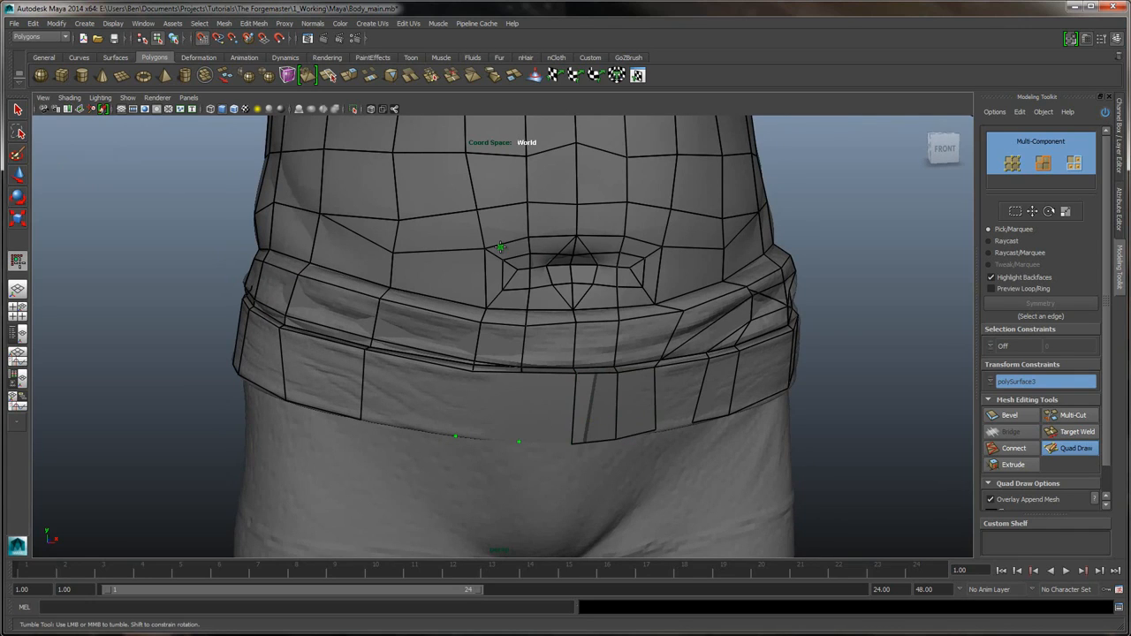
left_click(681, 393, "shift")
left_click_drag(546, 407, 414, 393, "shift")
- Adjust the new lower border's vertices at the front centre to follow the waistband's lower edge
right_click_drag(413, 393, 353, 394, "alt")
left_click_drag(353, 393, 305, 373, "alt")
left_click_drag(500, 248, 424, 252, "alt")
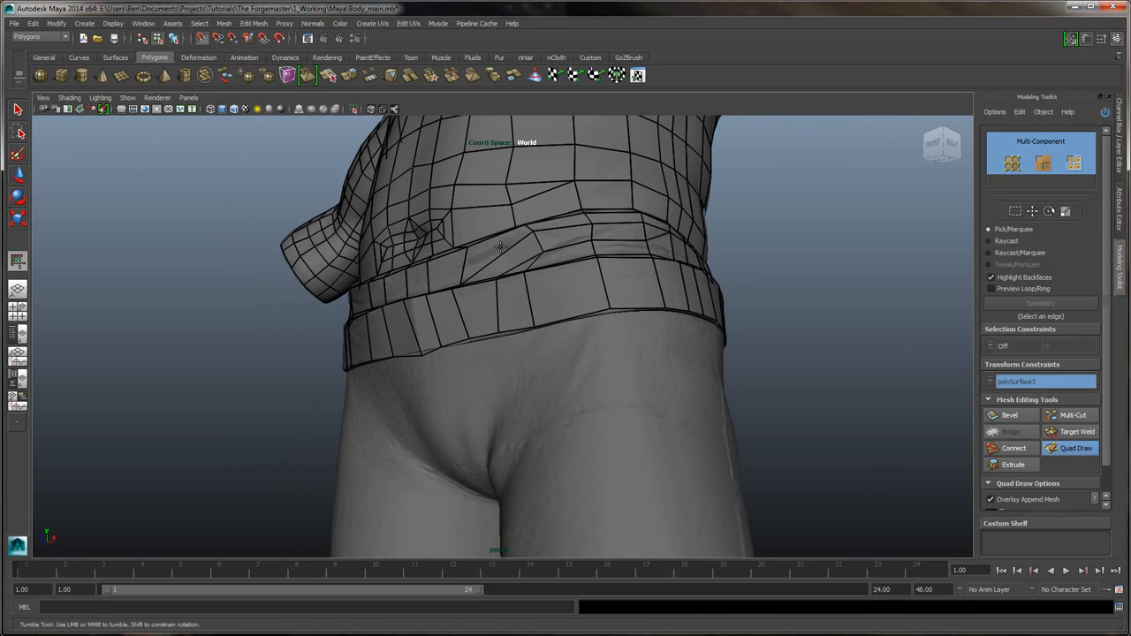
left_click_drag(422, 355, 415, 351)
left_click_drag(501, 248, 587, 244, "alt")
right_click_drag(500, 247, 523, 248, "alt")
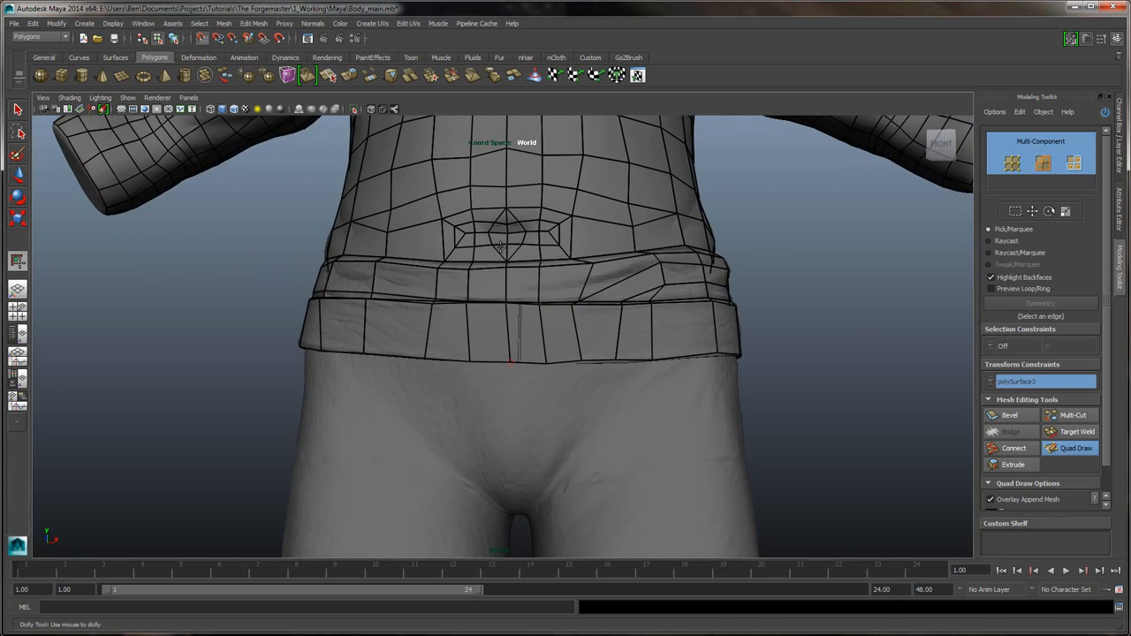
left_click_drag(511, 363, 507, 363)
left_click_drag(523, 285, 523, 310, "alt")
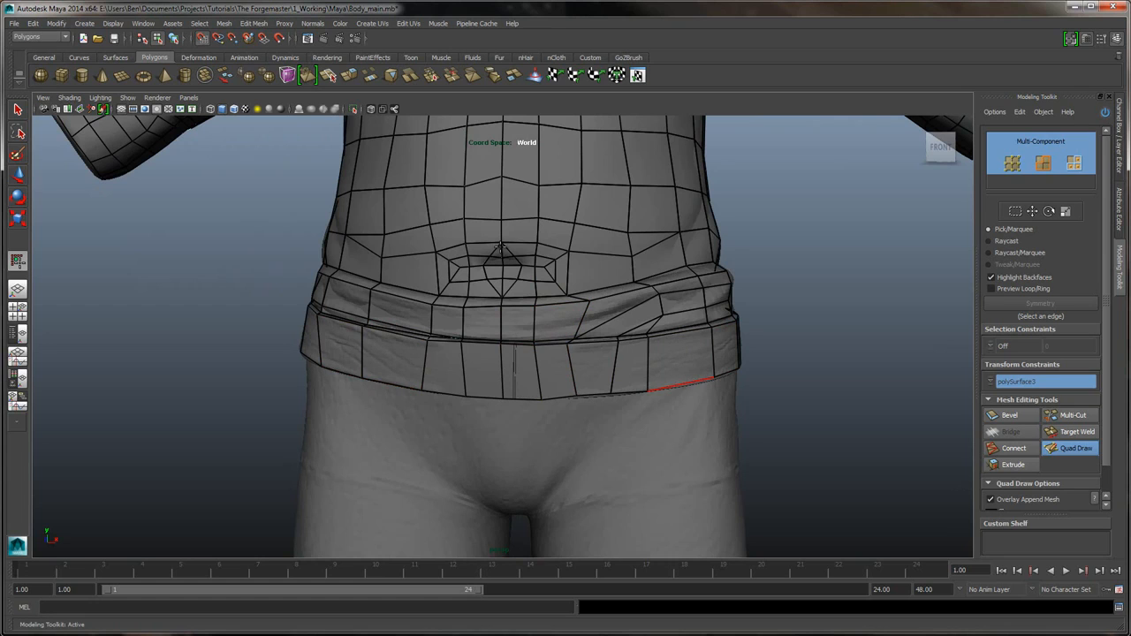
- Nudge the lower border's vertices onto the waistband's lower edge from the left front around to the back
mouse_move(500, 248)
left_mouse_down("alt")
mouse_move(513, 208)
mouse_move(500, 248)
left_mouse_up("alt")
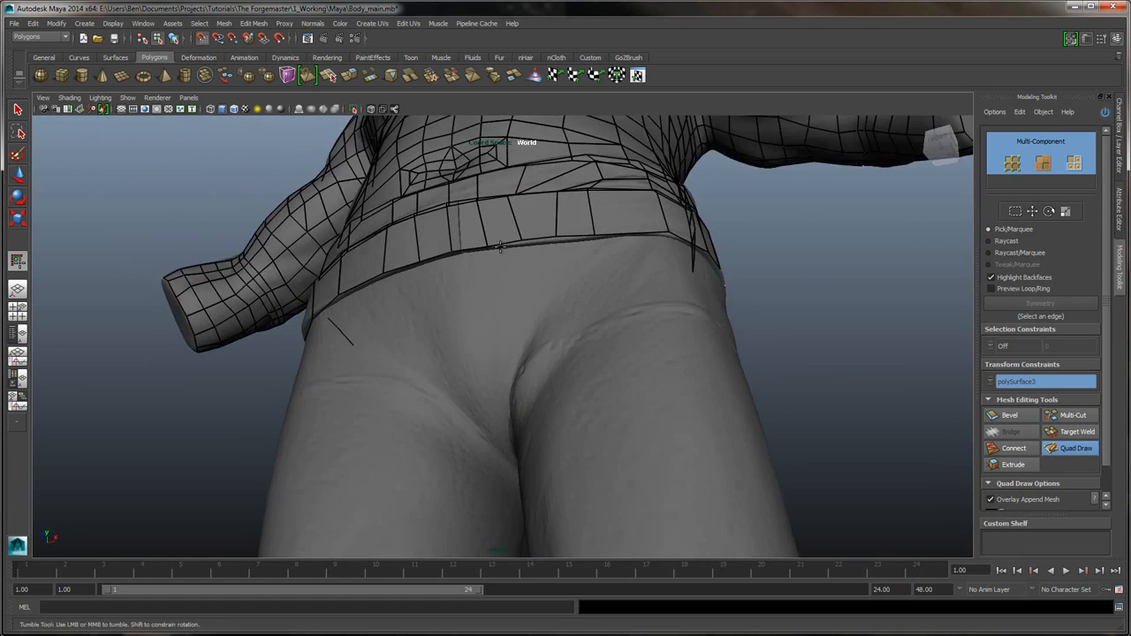
right_click_drag(501, 248, 583, 248, "alt")
middle_click_drag(500, 248, 467, 365, "alt")
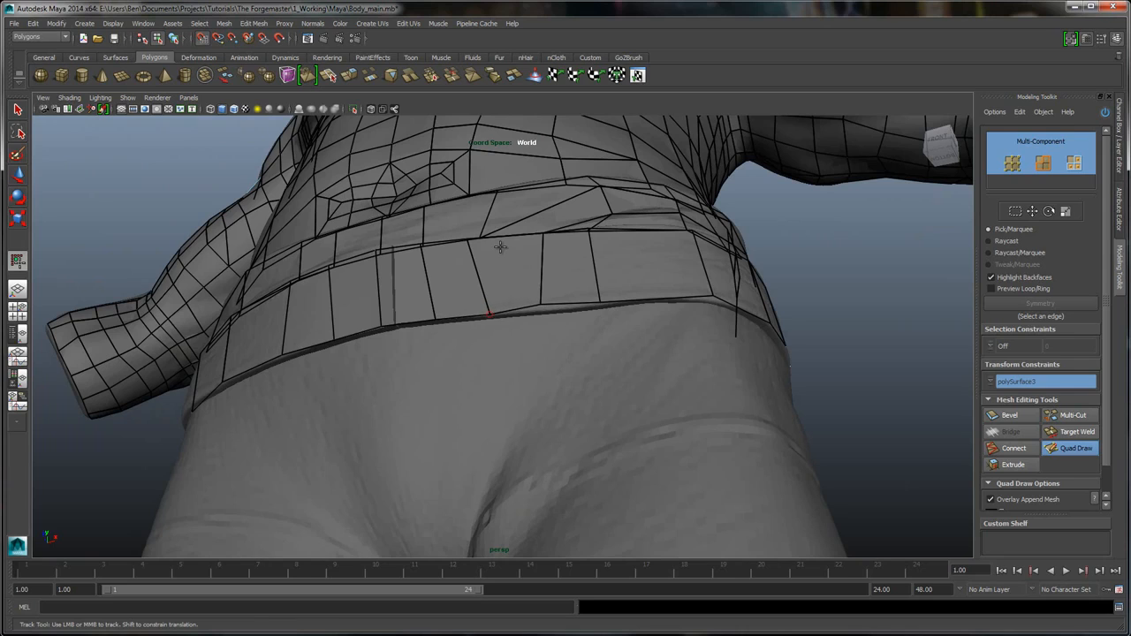
left_click_drag(541, 304, 599, 304)
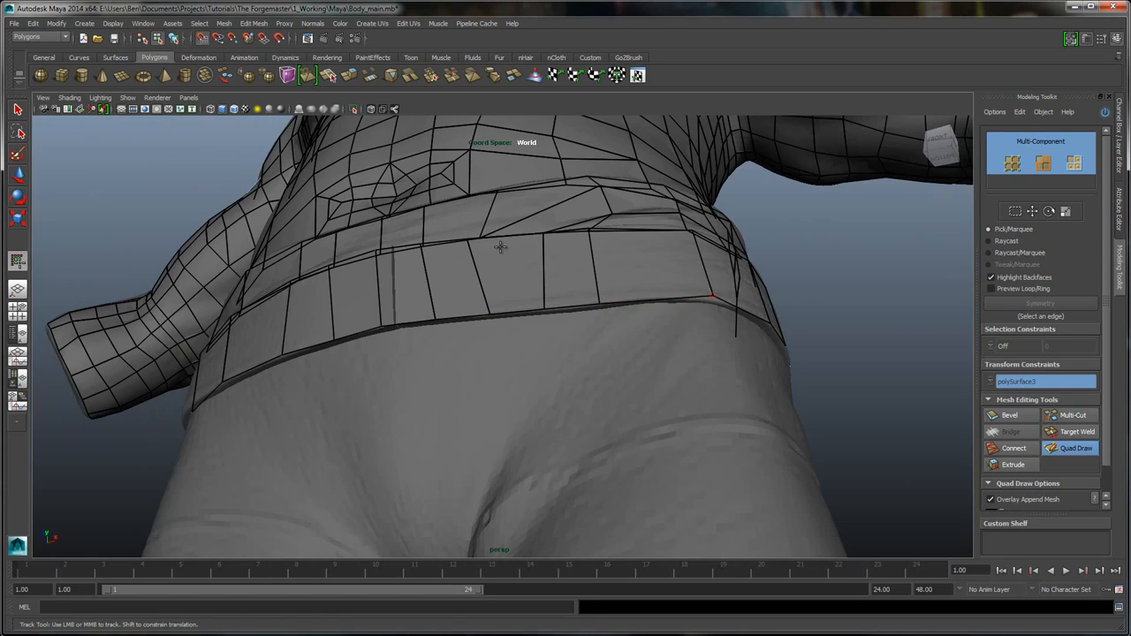
left_click_drag(714, 297, 706, 298)
left_click_drag(500, 248, 501, 247, "alt")
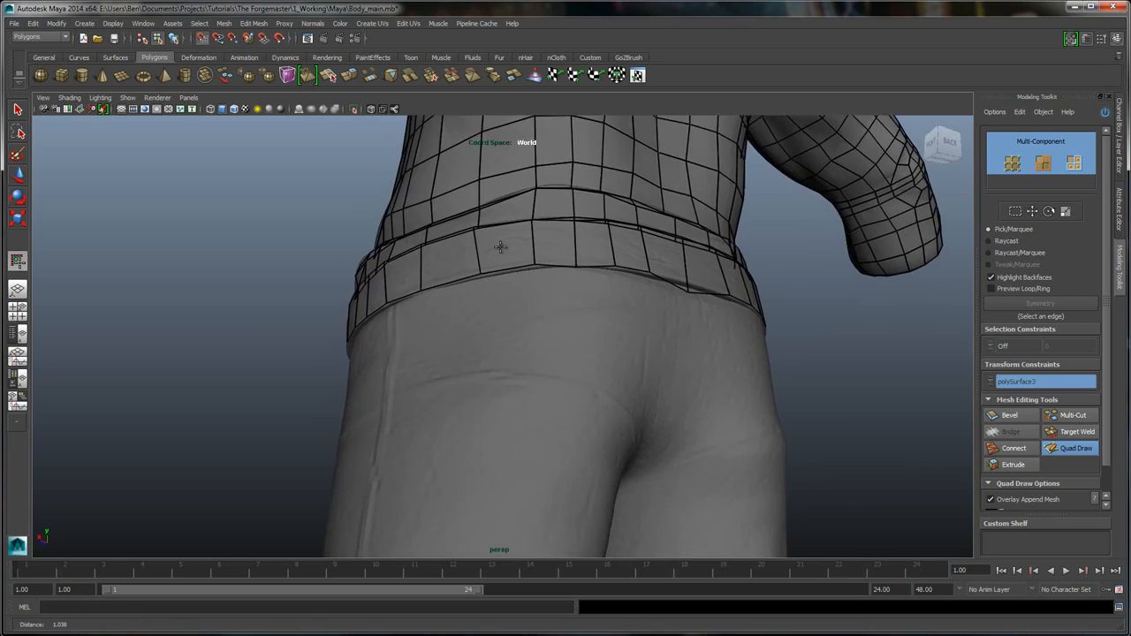
right_click_drag(500, 248, 500, 248, "alt")
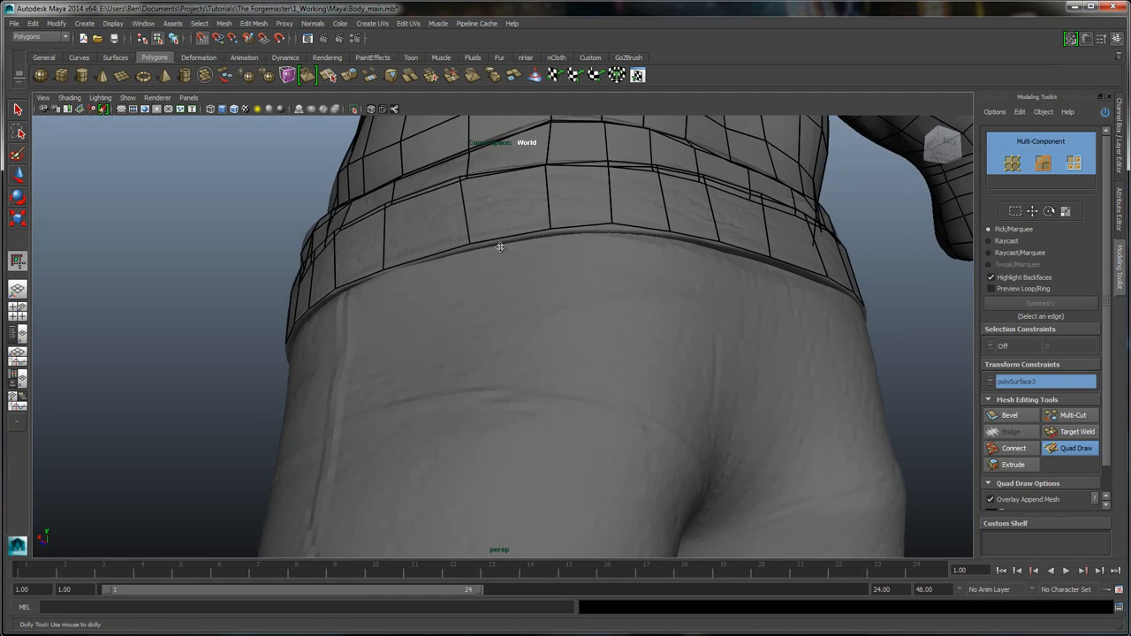
- Place a row of Quad Draw points just below the waistband's lower edge, from the back around the right hip
left_click_drag(501, 248, 501, 248, "alt")
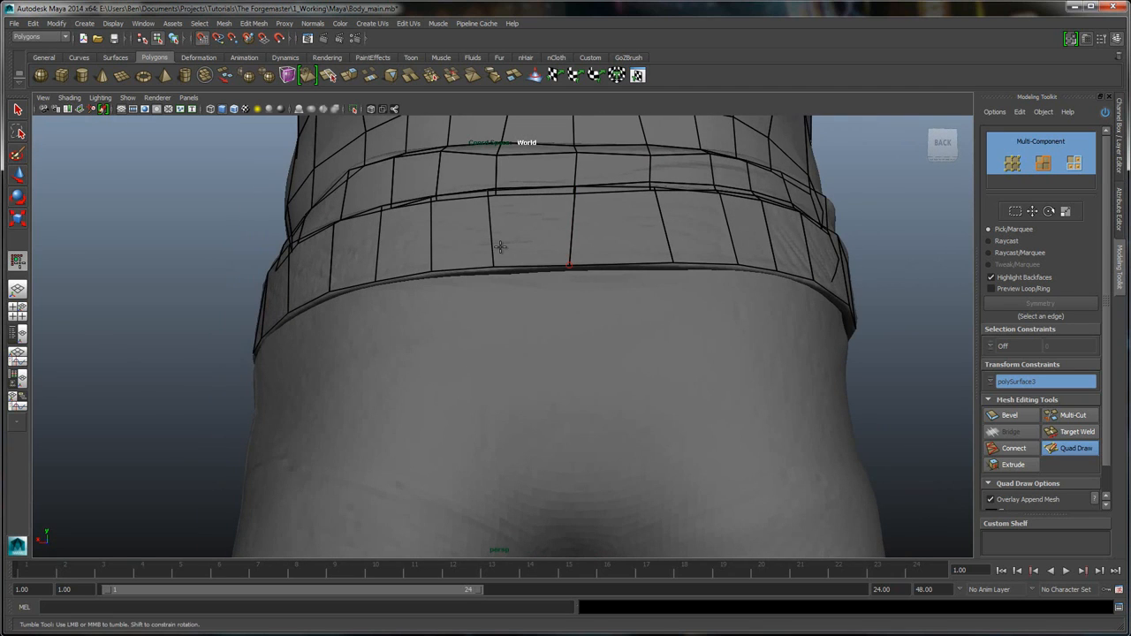
scroll(501, 248, "down", 2)
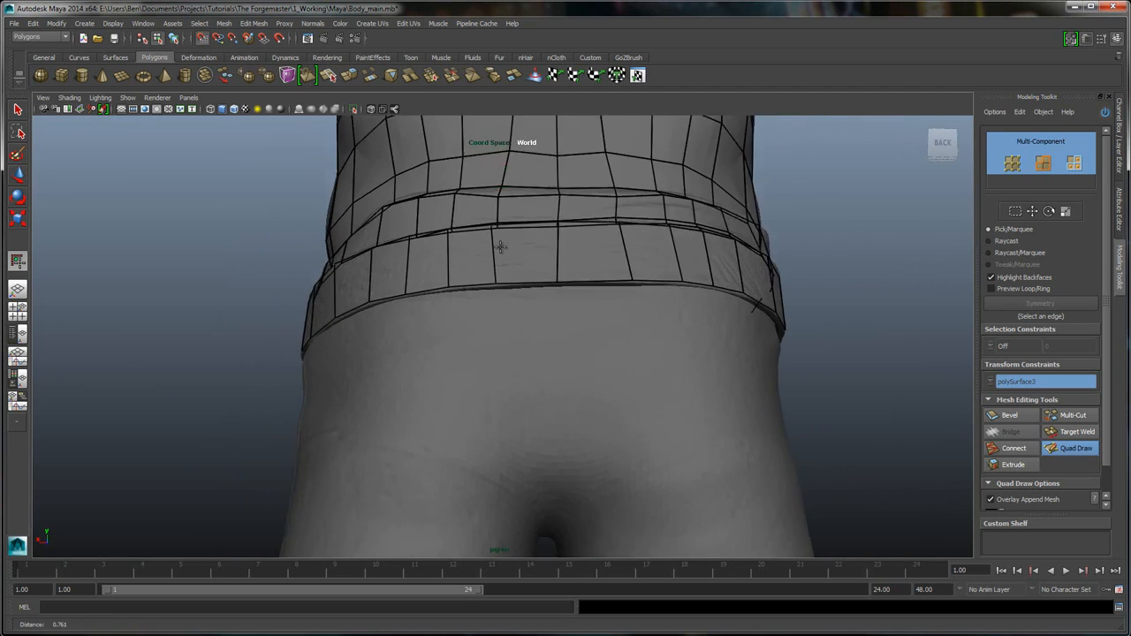
scroll(500, 247, "down", 3)
scroll(500, 248, "up", 6)
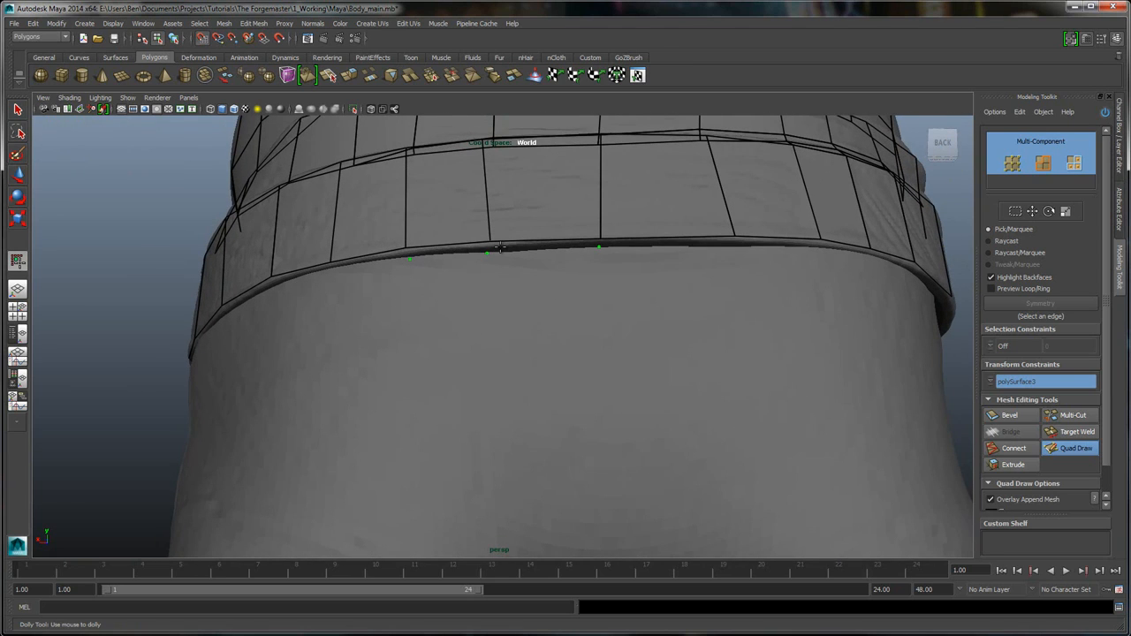
left_click(733, 247)
left_click(820, 249)
left_click_drag(500, 247, 613, 250, "alt")
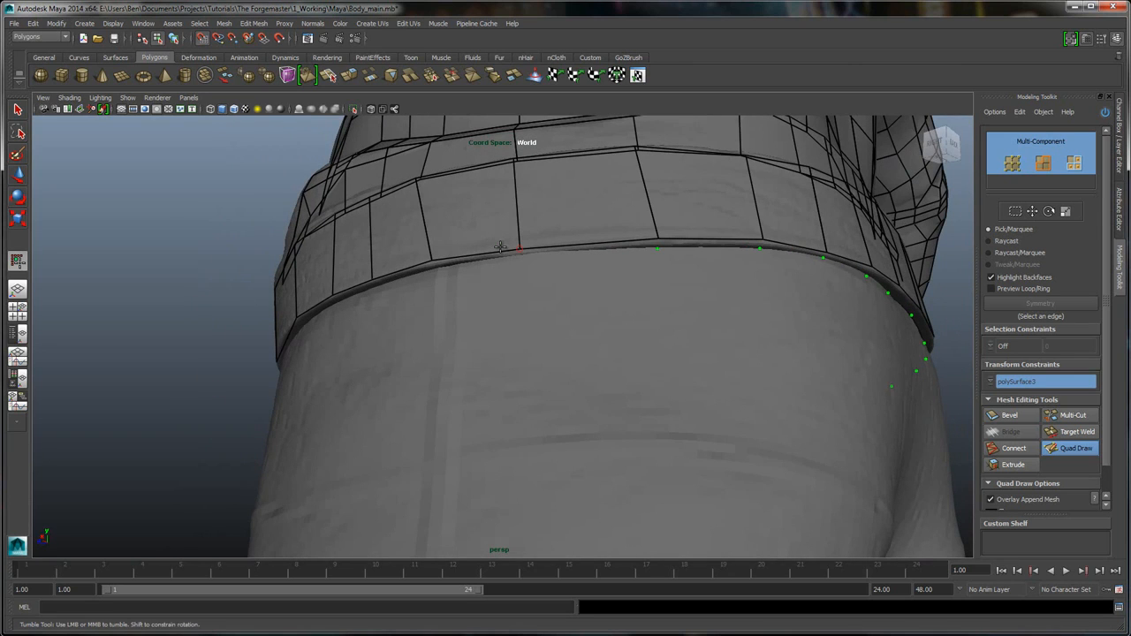
left_click_drag(500, 248, 574, 249, "alt")
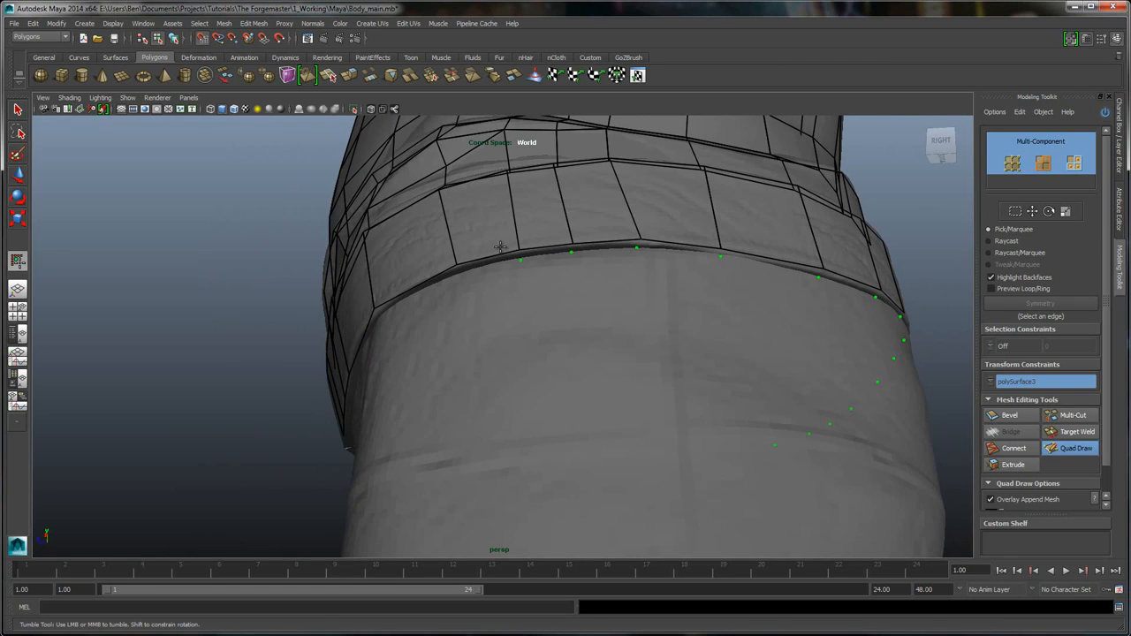
mouse_move(501, 247)
left_mouse_down("alt")
mouse_move(500, 225)
mouse_move(469, 250)
mouse_move(442, 250)
left_mouse_up("alt")
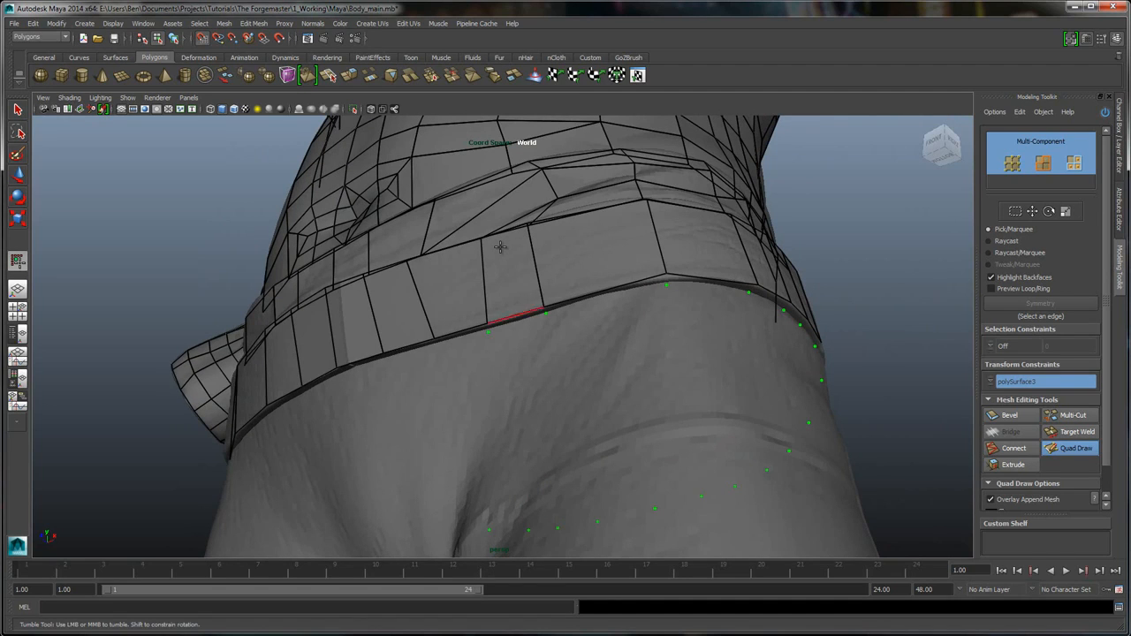
- Reposition a Quad Draw point below the front right of the waistband so it lines up with the band's corner vertex
left_click_drag(501, 248, 501, 270, "alt")
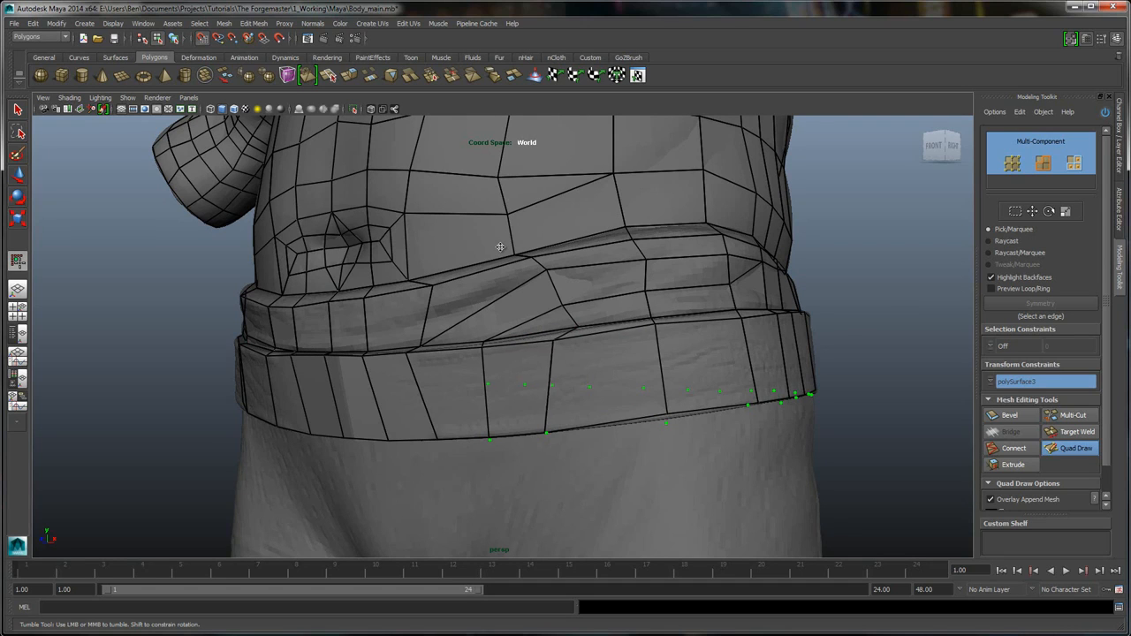
left_click_drag(500, 247, 500, 248, "alt")
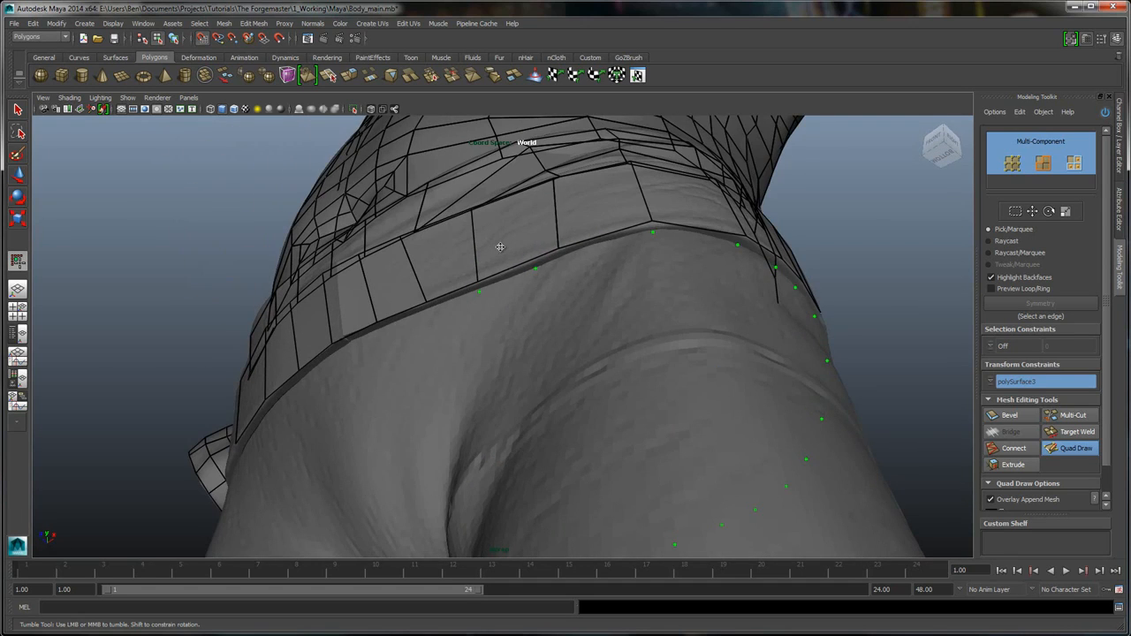
left_click_drag(500, 248, 500, 247, "alt")
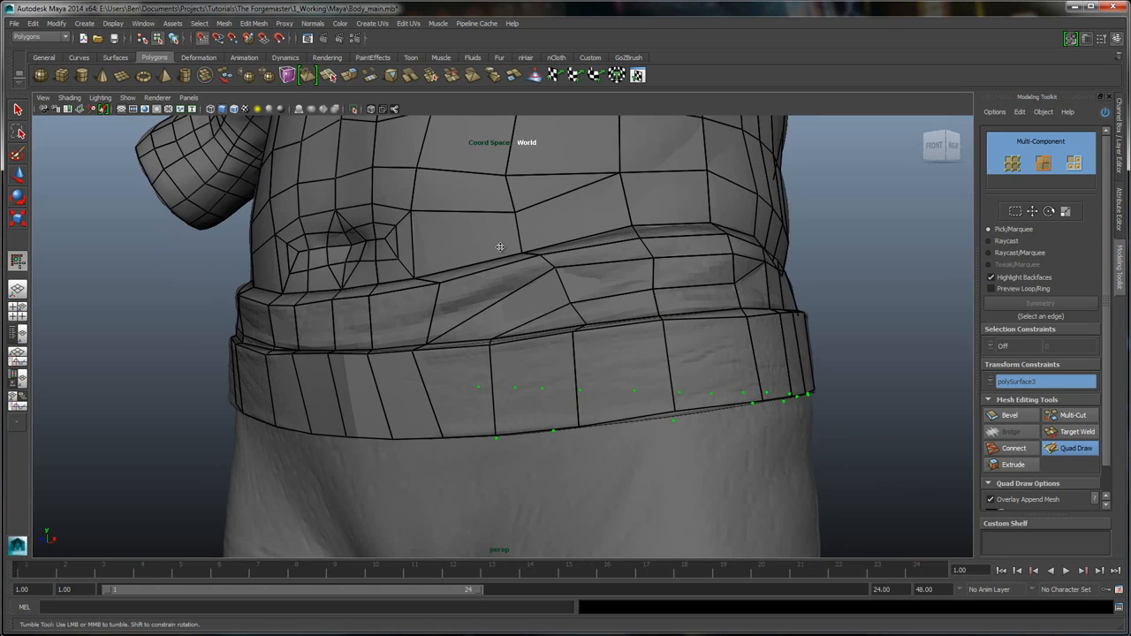
left_click_drag(501, 247, 500, 248, "alt")
middle_click_drag(531, 342, 554, 335)
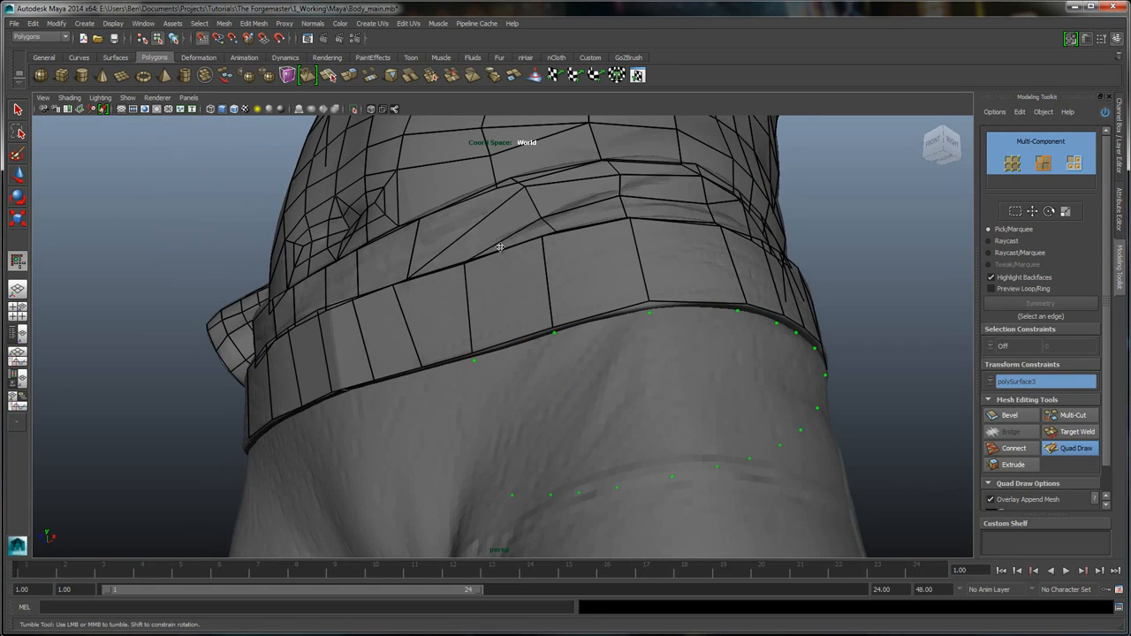
- Fill the first Quad Draw faces beneath the waistband at the front right and undo the misshapen one
left_click(694, 307, "shift")
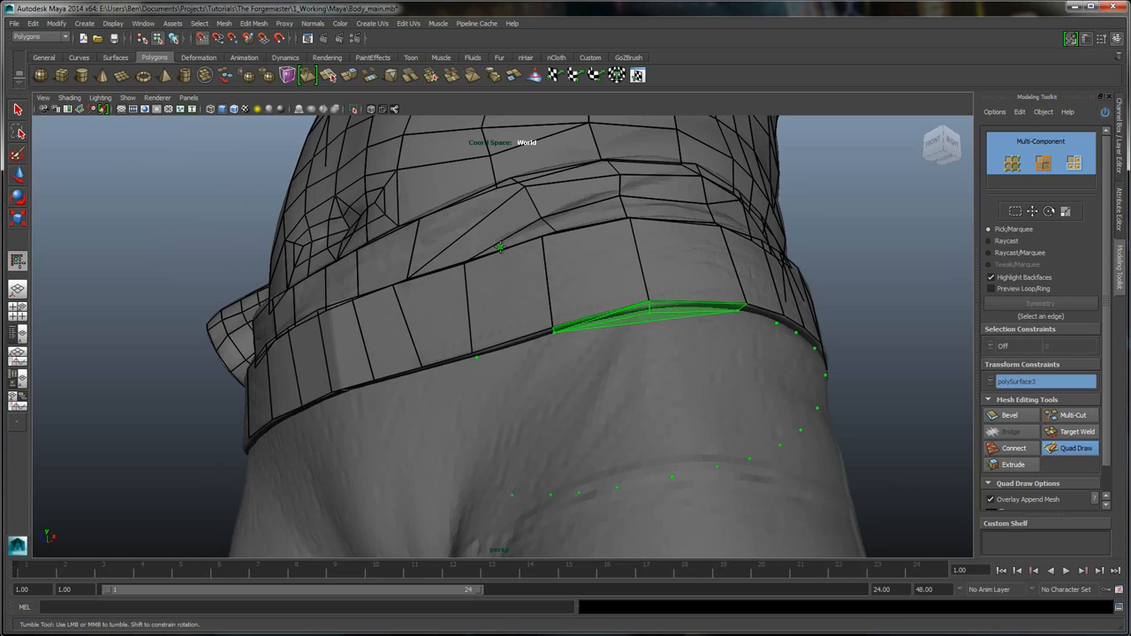
left_click(626, 316, "shift")
key("ctrl+z")
key("ctrl+z")
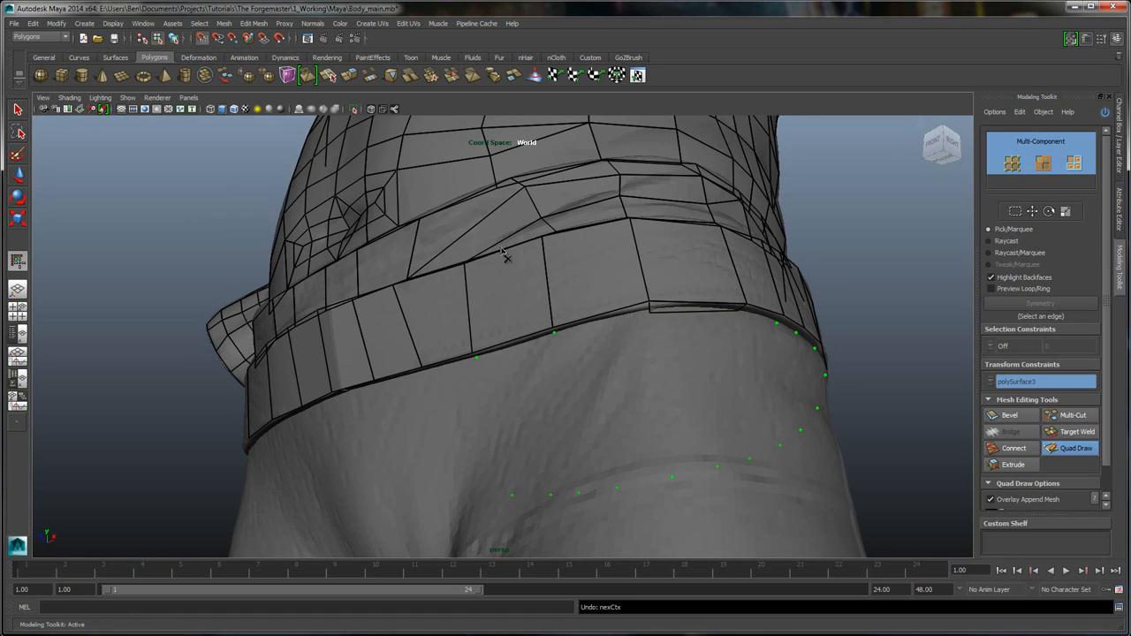
left_click_drag(505, 256, 501, 247, "alt")
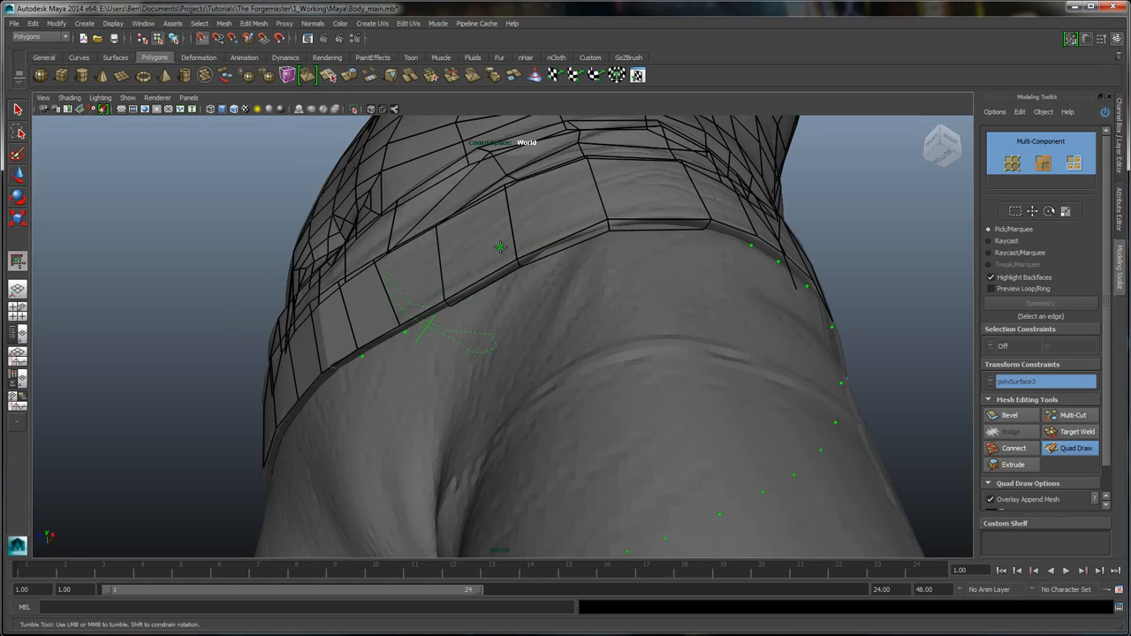
- Fill the narrow strip of faces beneath the waistband across the front of the body
left_click_drag(500, 246, 624, 232, "alt")
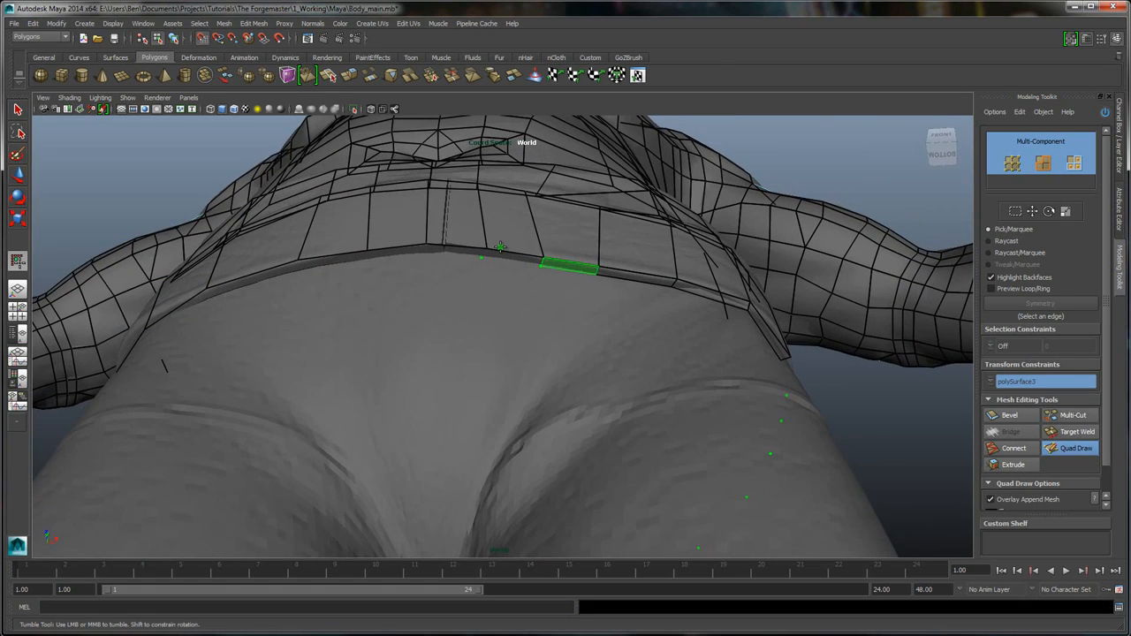
left_click(501, 247, "shift")
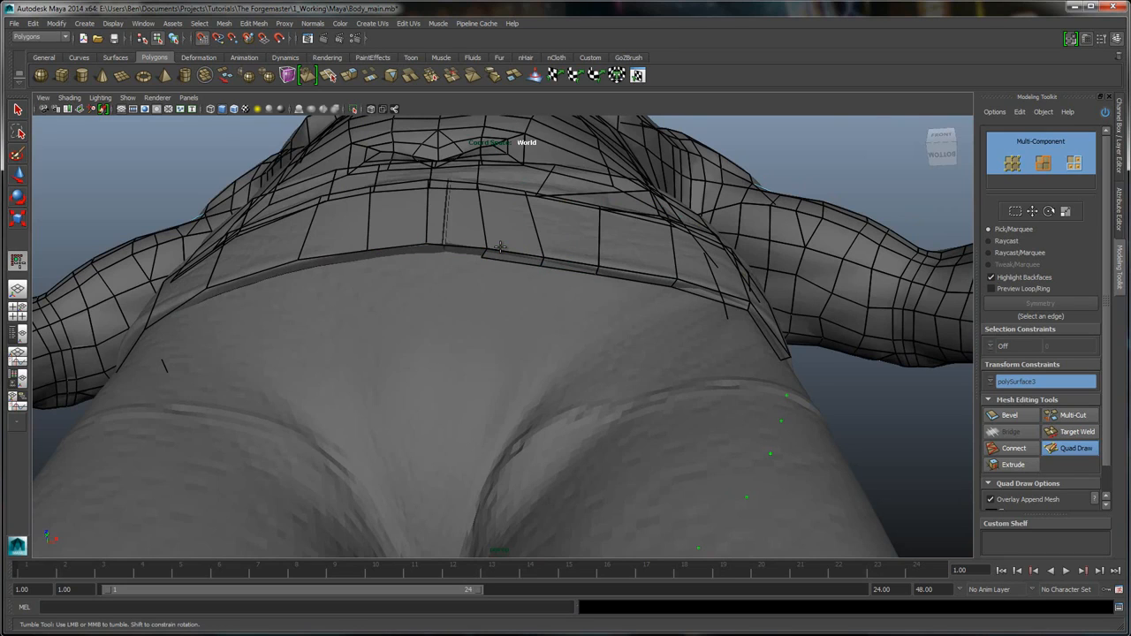
left_click(500, 246, "shift")
left_click(501, 246, "shift")
left_click(334, 261, "shift")
left_click(396, 252, "shift")
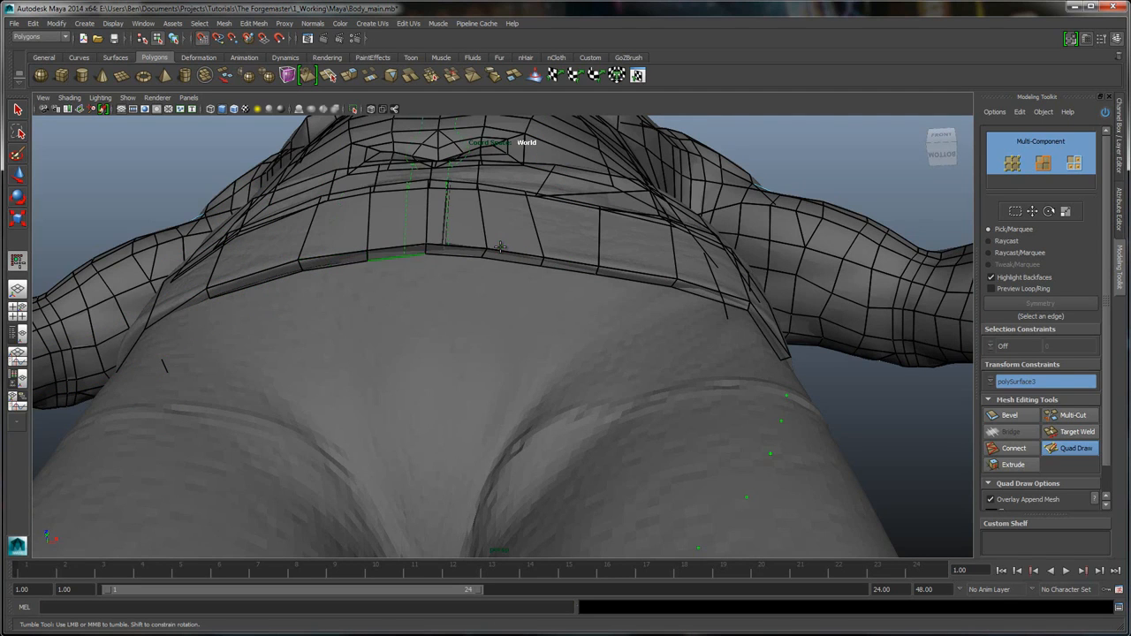
- Extend the strip of faces beneath the waistband around the right hip and onto the back
mouse_move(501, 247)
left_mouse_down("alt")
mouse_move(389, 252)
mouse_move(424, 265)
mouse_move(380, 287)
left_mouse_up("alt")
middle_click_drag(500, 246, 374, 283, "alt")
left_click_drag(501, 247, 493, 281, "alt")
left_click_drag(196, 352, 350, 304, "shift")
key("ctrl+z")
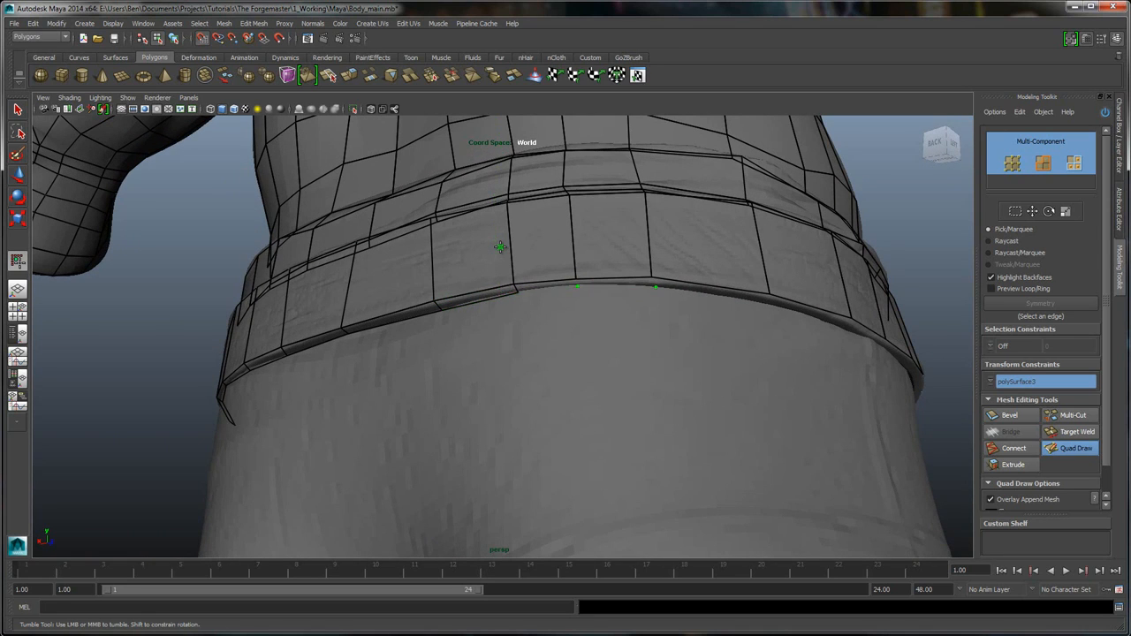
left_click(616, 282, "shift")
- Place the remaining Quad Draw points below the waistband's lower edge around the left hip
left_click_drag(501, 247, 500, 247, "alt")
middle_click_drag(501, 247, 500, 247, "alt")
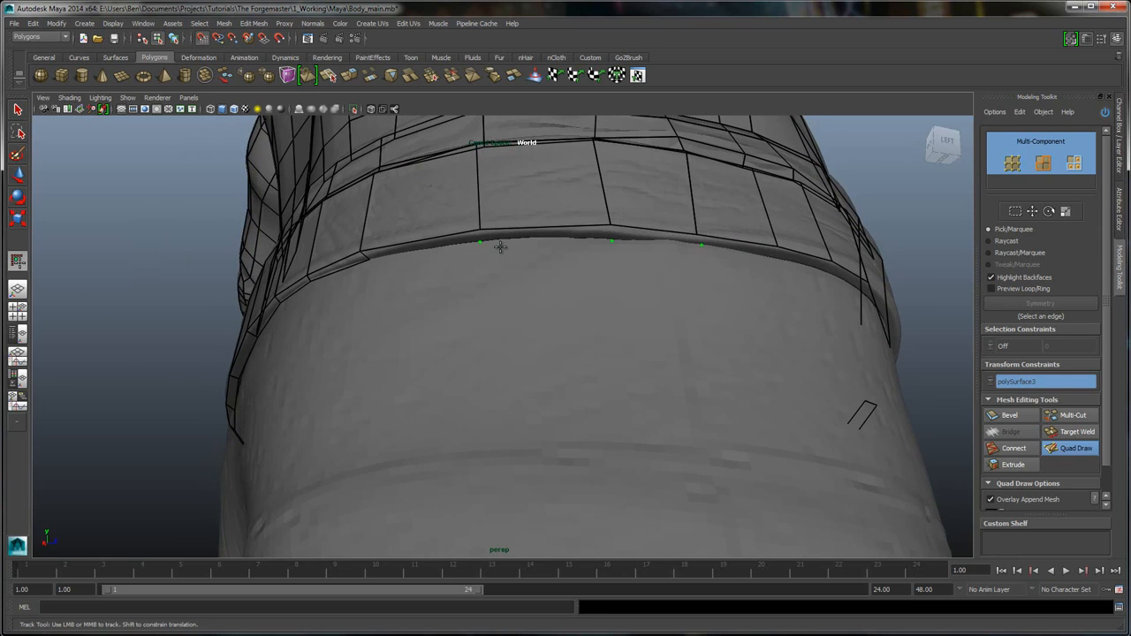
left_click_drag(501, 246, 500, 247, "alt")
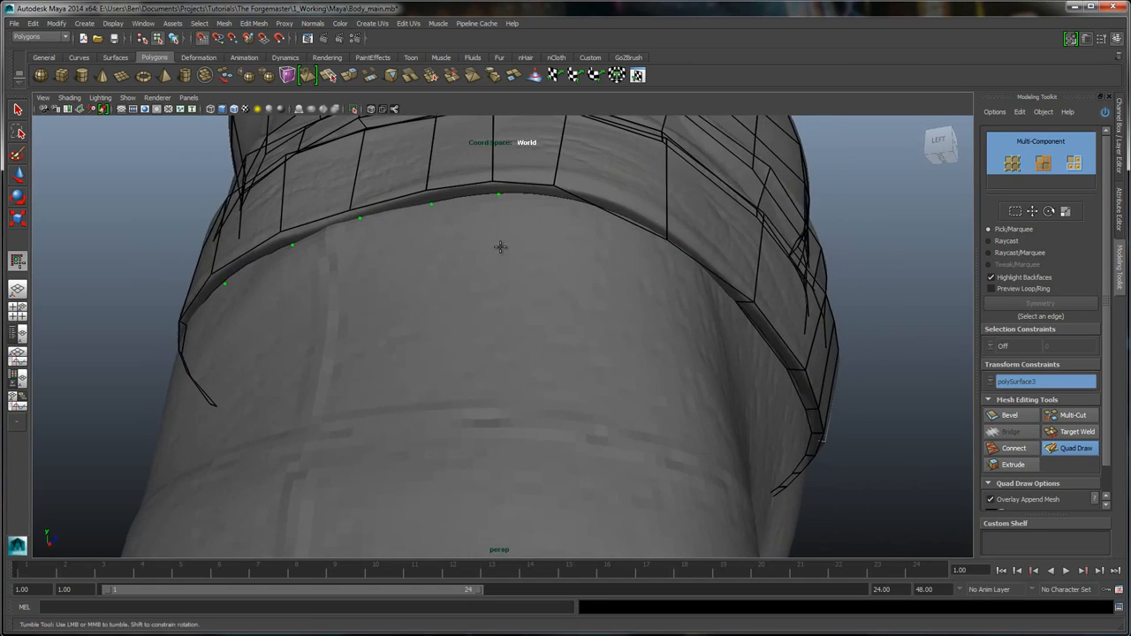
middle_click_drag(500, 246, 501, 246, "alt")
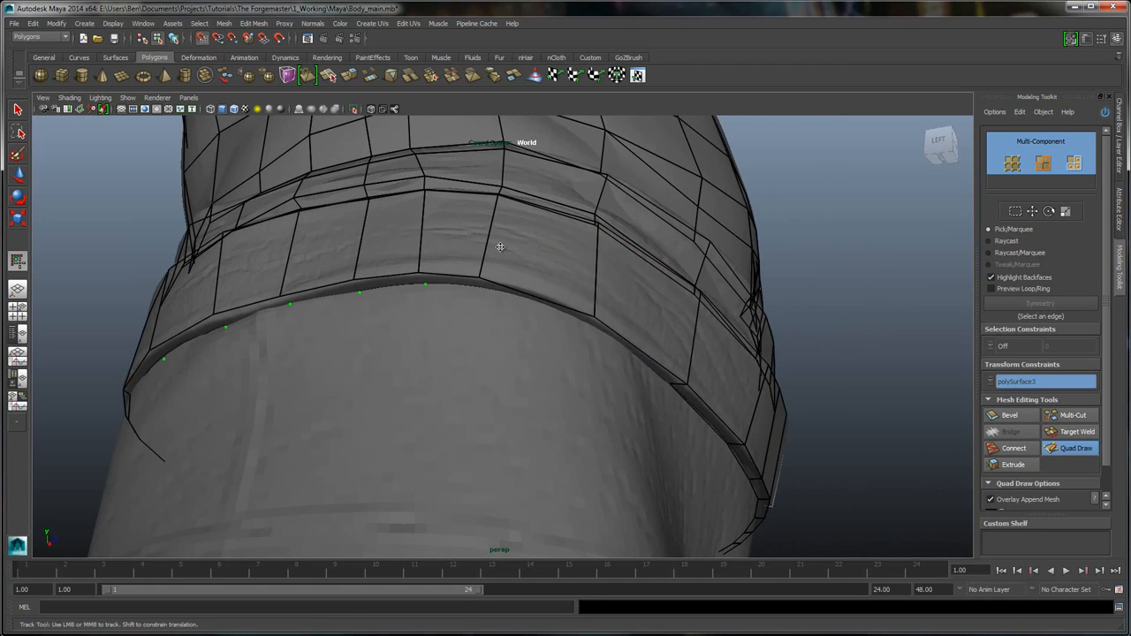
left_click_drag(501, 247, 500, 247, "alt")
middle_click_drag(500, 247, 500, 246, "alt")
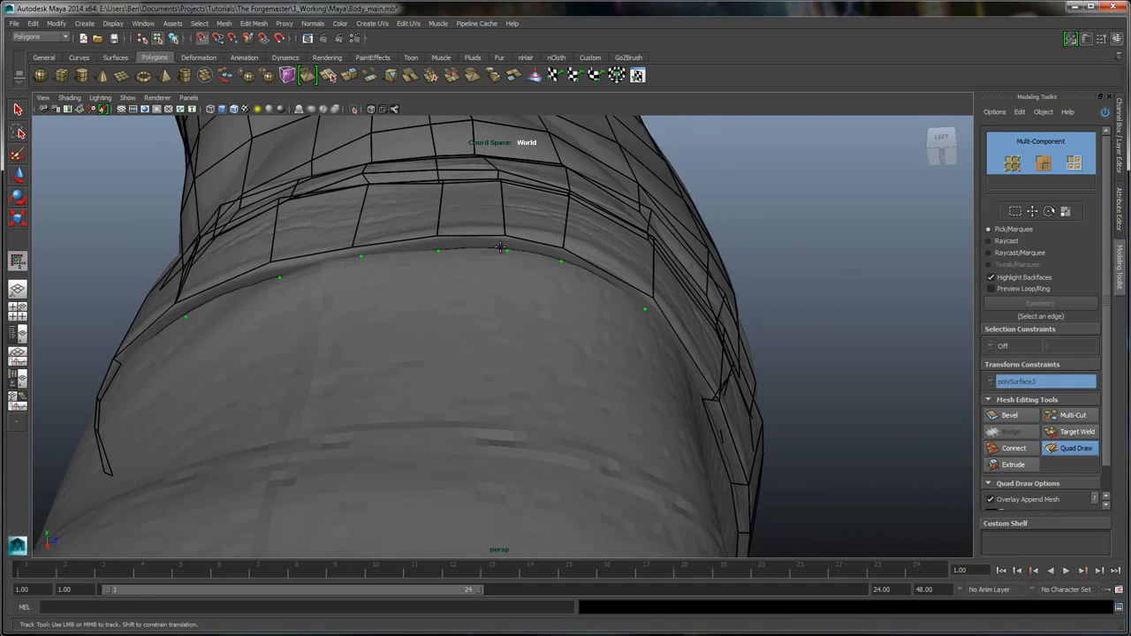
left_click_drag(500, 247, 500, 246, "alt")
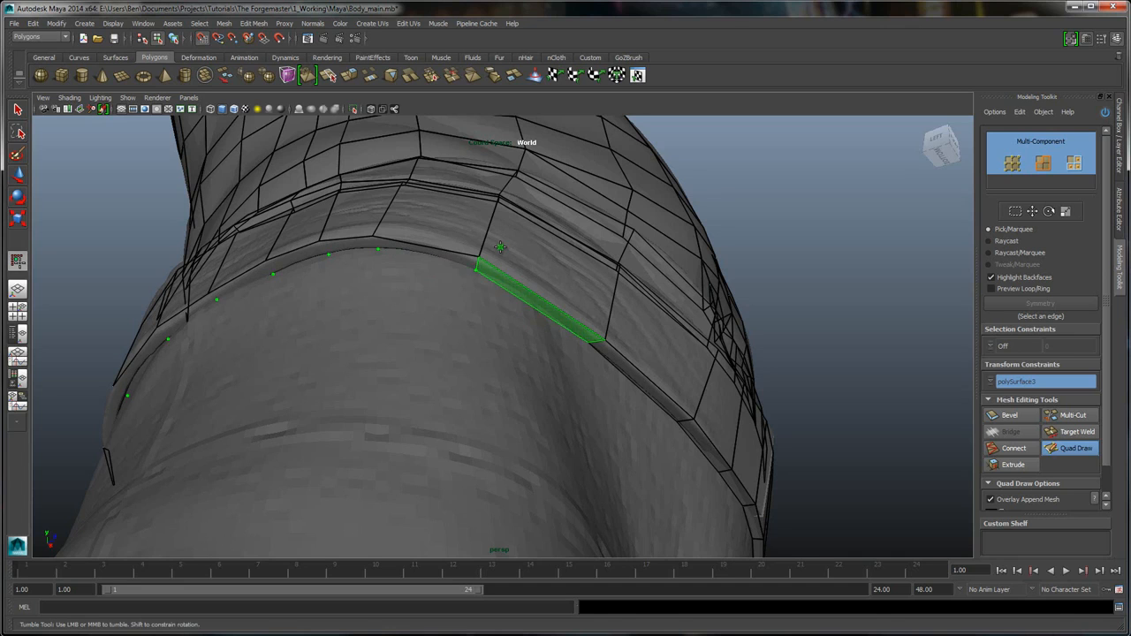
- Fill the faces beneath the waistband around the left hip and close the strip across the back
left_click(538, 304, "shift")
left_click(426, 254, "shift")
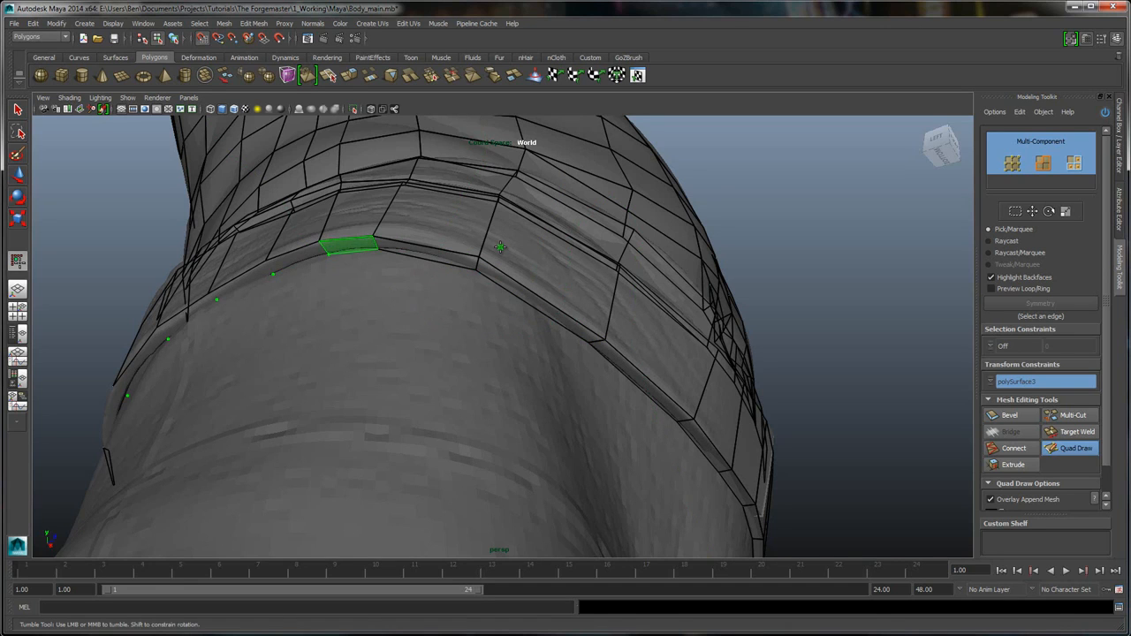
left_click(349, 246, "shift")
left_click(298, 257, "shift")
left_click_drag(298, 257, 371, 255, "alt")
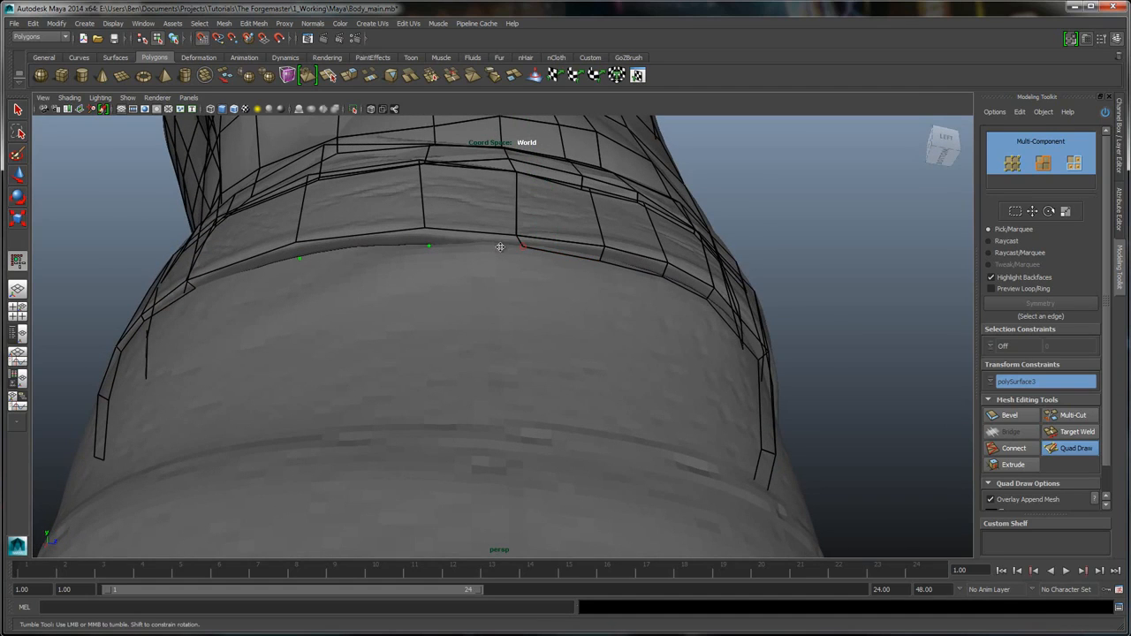
left_click(501, 248, "shift")
left_click(501, 248, "shift")
left_click_drag(501, 247, 621, 235, "alt")
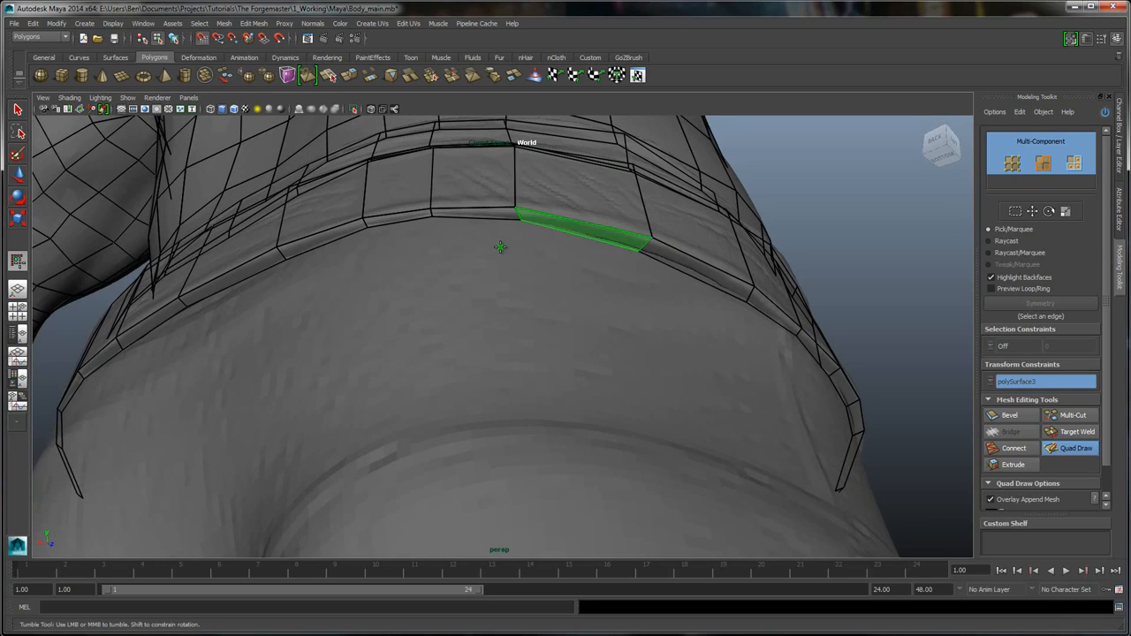
left_click(500, 247, "shift")
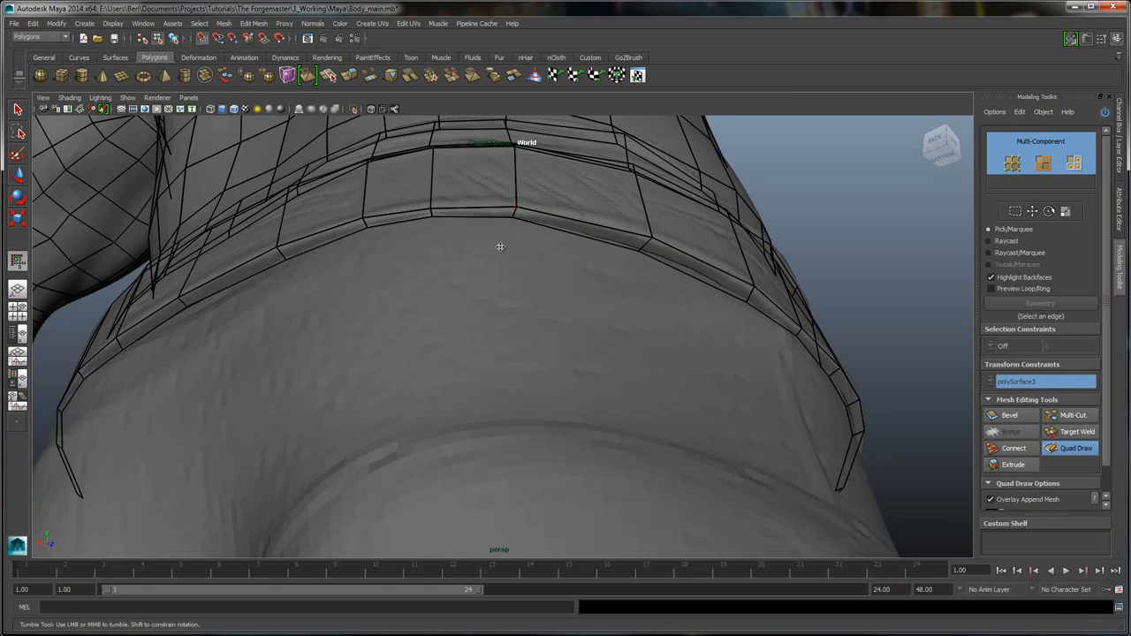
- Try merging vertices in the fold just above the waistband at the front right, and undo the attempt
left_click_drag(500, 247, 500, 247, "alt")
right_click_drag(500, 247, 501, 248, "alt")
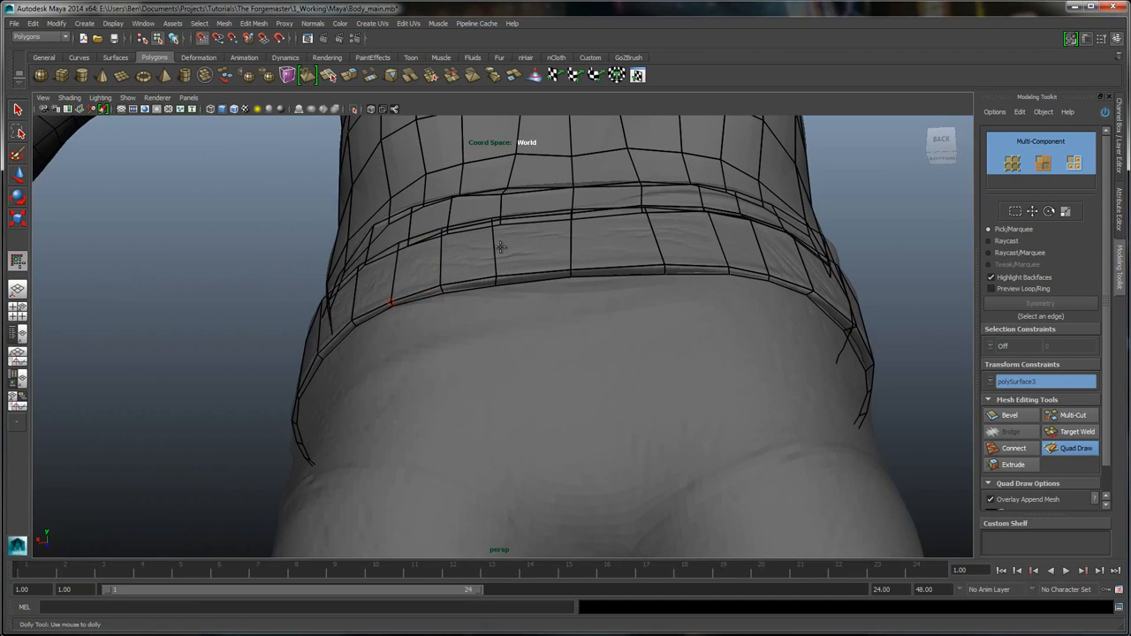
left_click_drag(500, 247, 500, 248, "alt")
right_click_drag(500, 247, 500, 247, "alt")
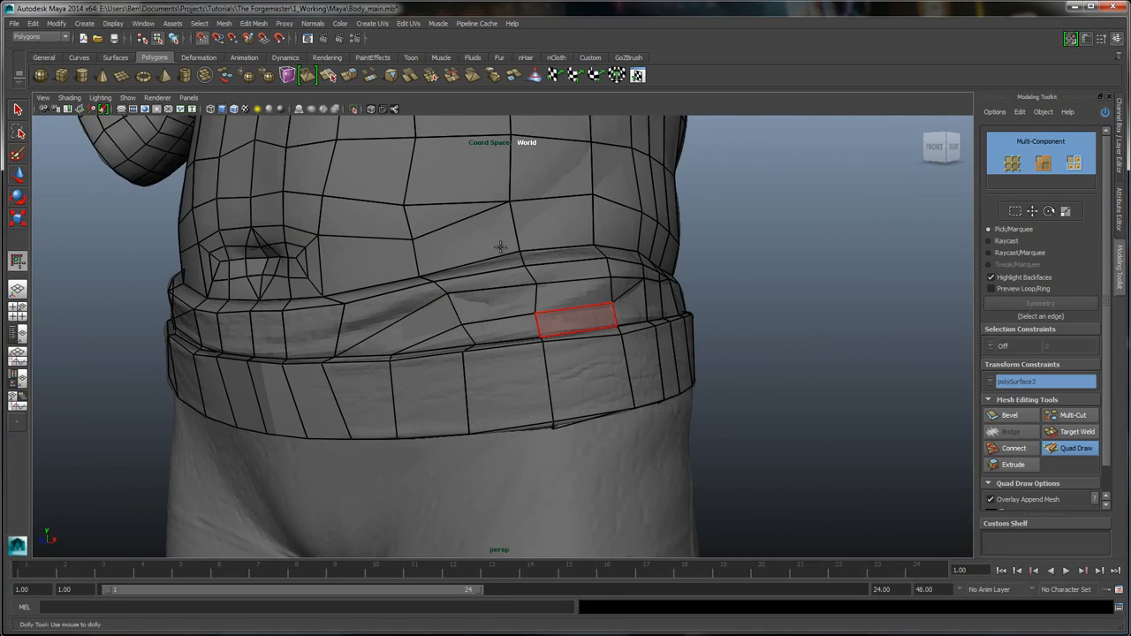
left_click(552, 298)
key("ctrl+z")
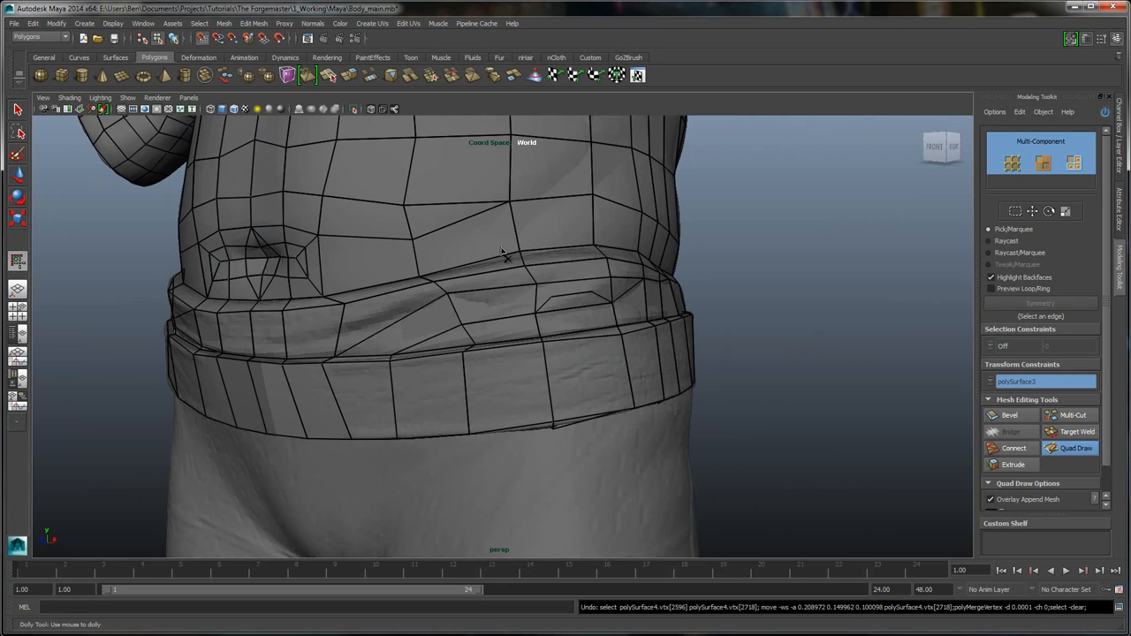
key("ctrl+z")
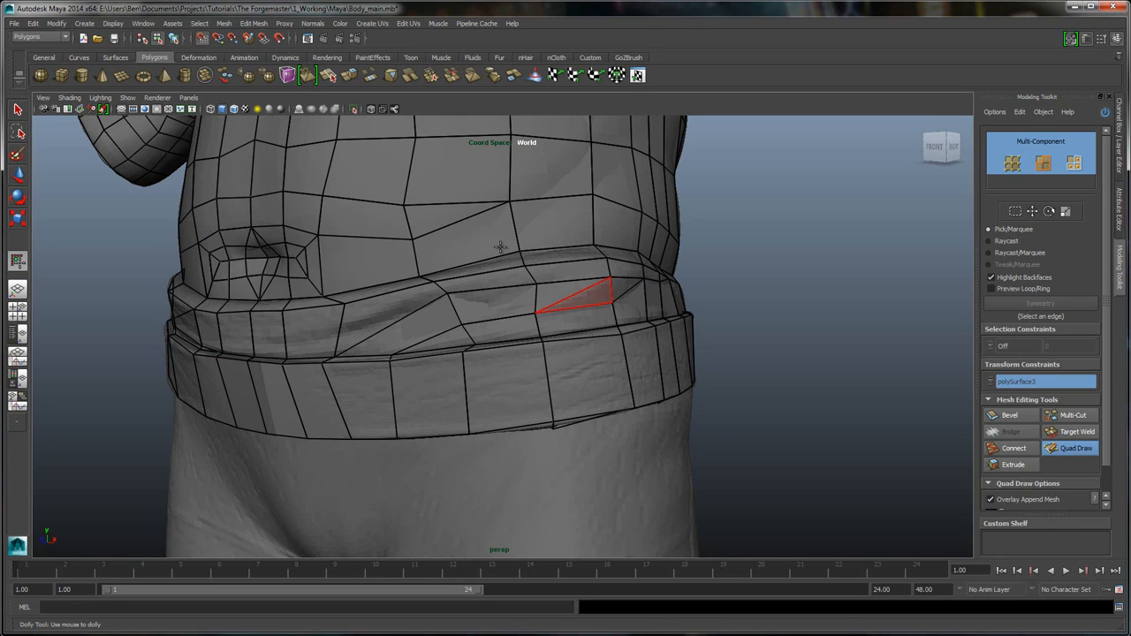
- Inspect the retopologized torso and waistband mesh from the front and the back
left_click_drag(500, 247, 500, 246, "alt")
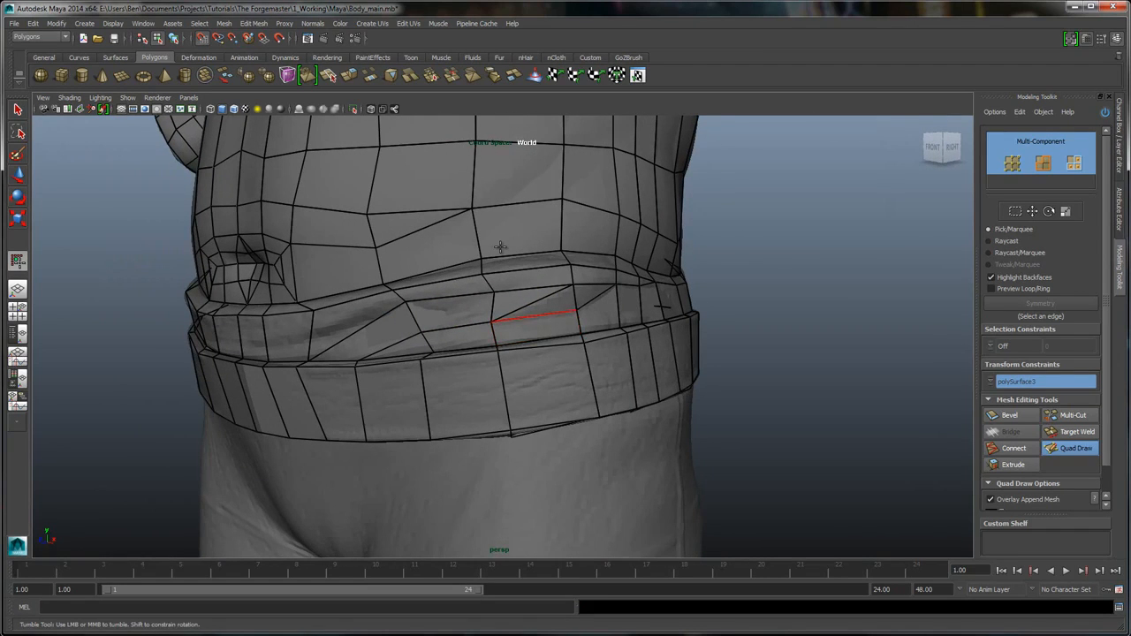
right_click_drag(501, 247, 500, 247, "alt")
left_click_drag(500, 247, 500, 246, "alt")
right_click_drag(500, 246, 500, 246, "alt")
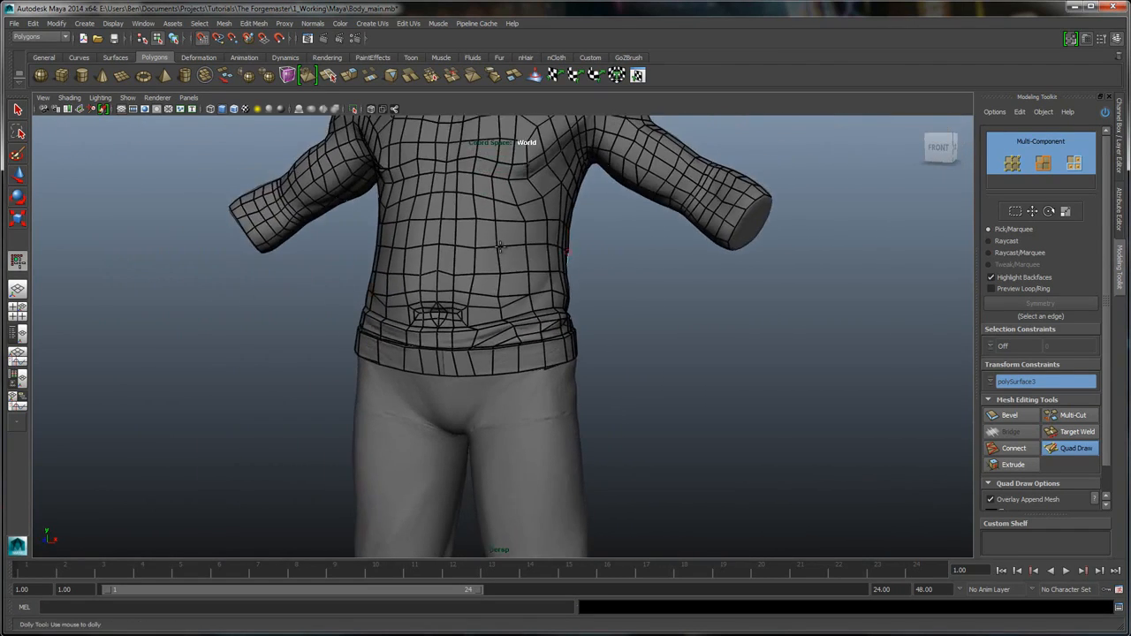
left_click_drag(500, 246, 500, 247, "alt")
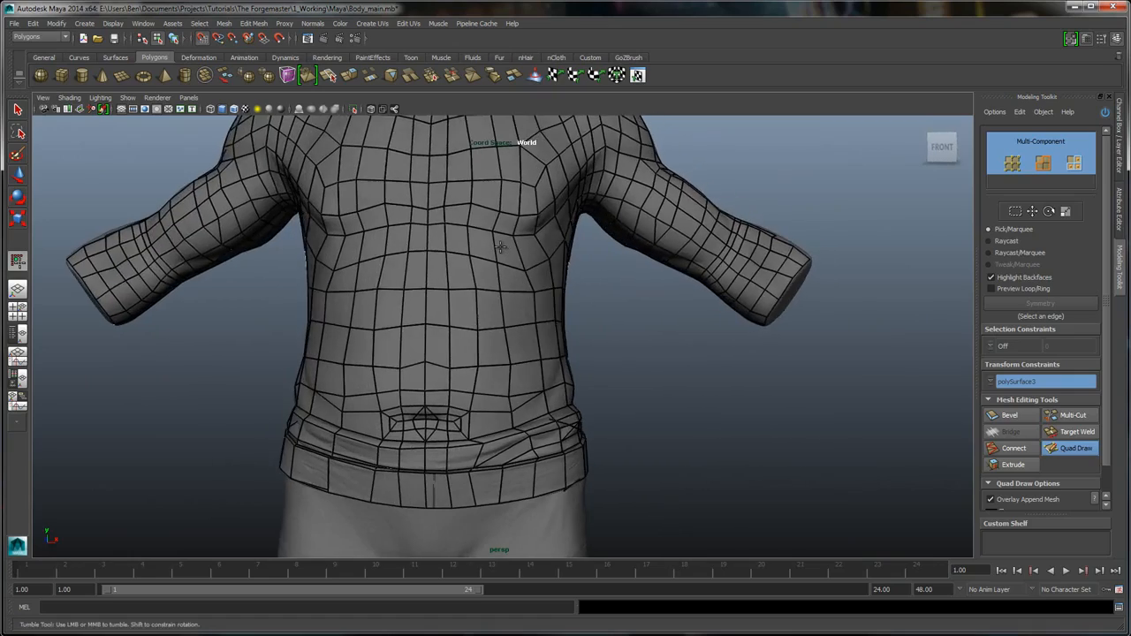
middle_click_drag(501, 247, 500, 246, "alt")
scroll(501, 247, "up", 2)
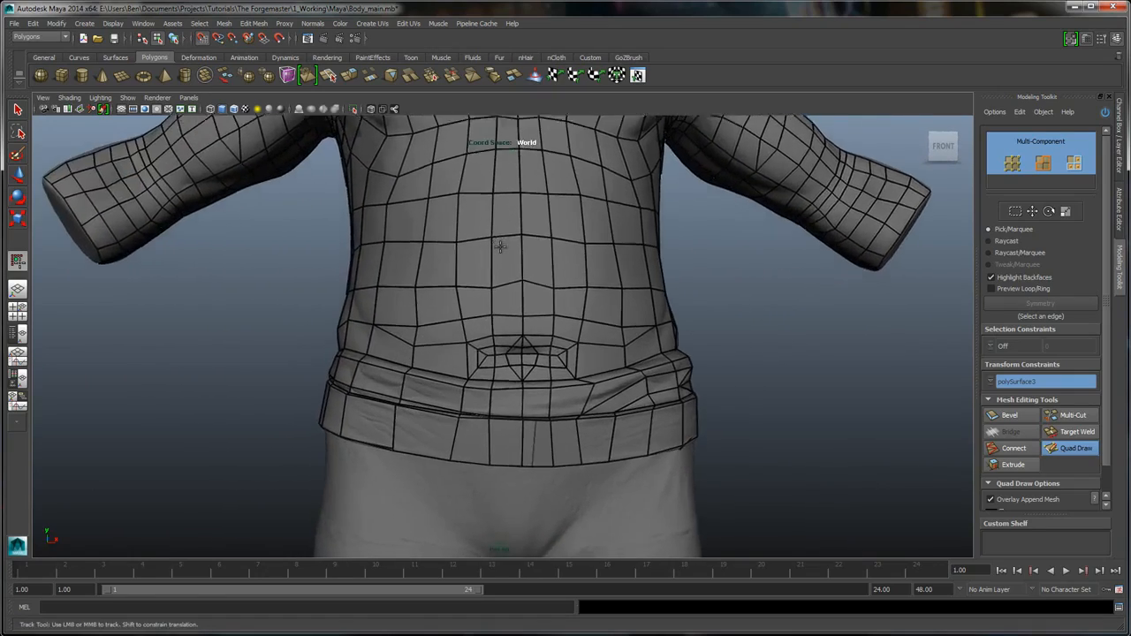
left_click_drag(500, 247, 500, 246, "alt")
right_click_drag(501, 247, 501, 246, "alt")
middle_click_drag(500, 246, 500, 247, "alt")
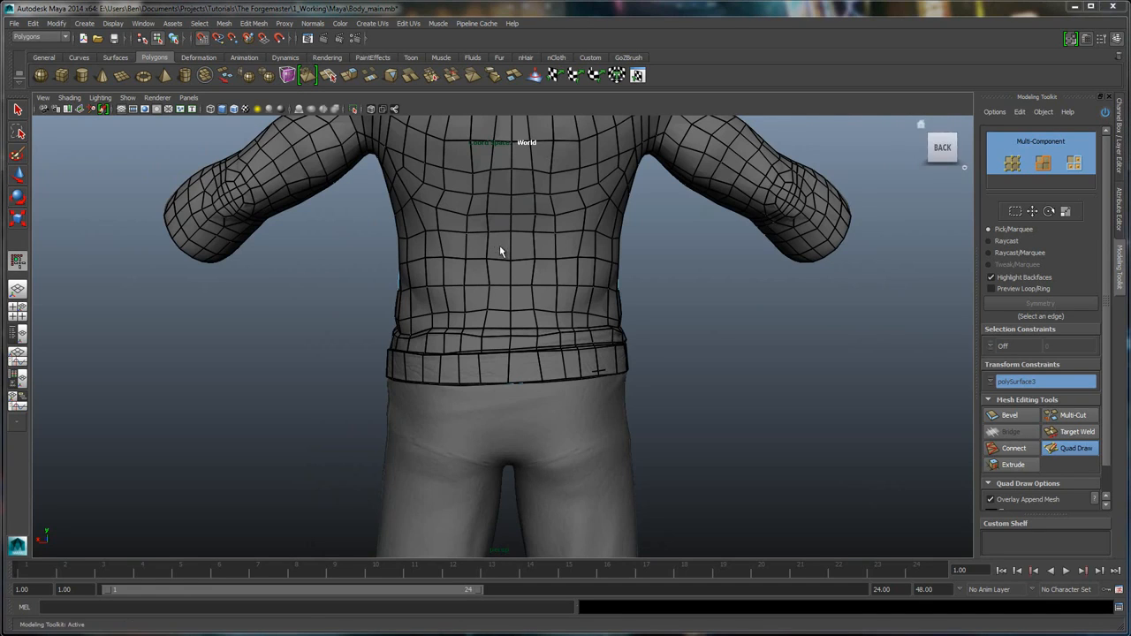
- Place a line of Quad Draw points from the front waistband down between the legs and up the back to the waistband
left_click_drag(500, 247, 501, 247, "alt")
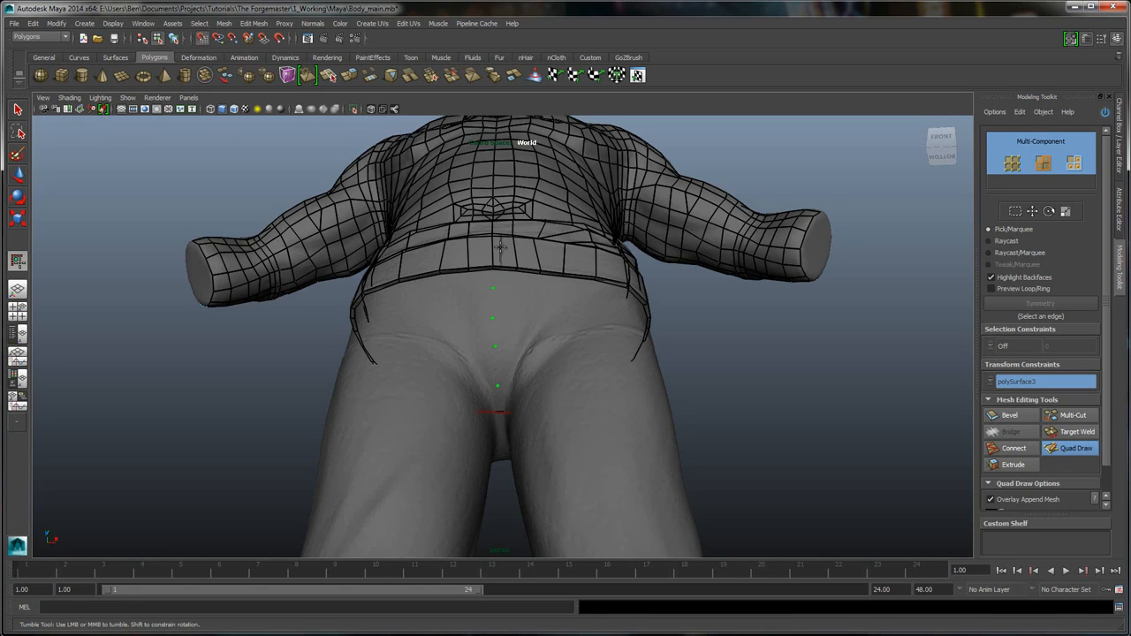
left_click_drag(500, 247, 500, 247, "alt")
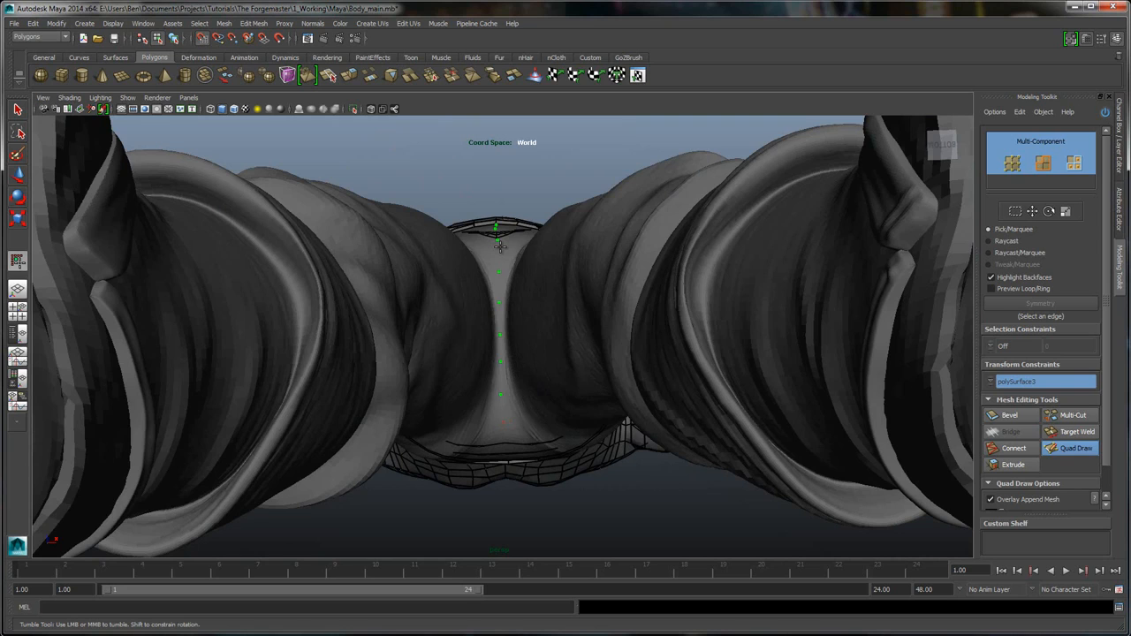
left_click_drag(500, 247, 500, 247, "alt")
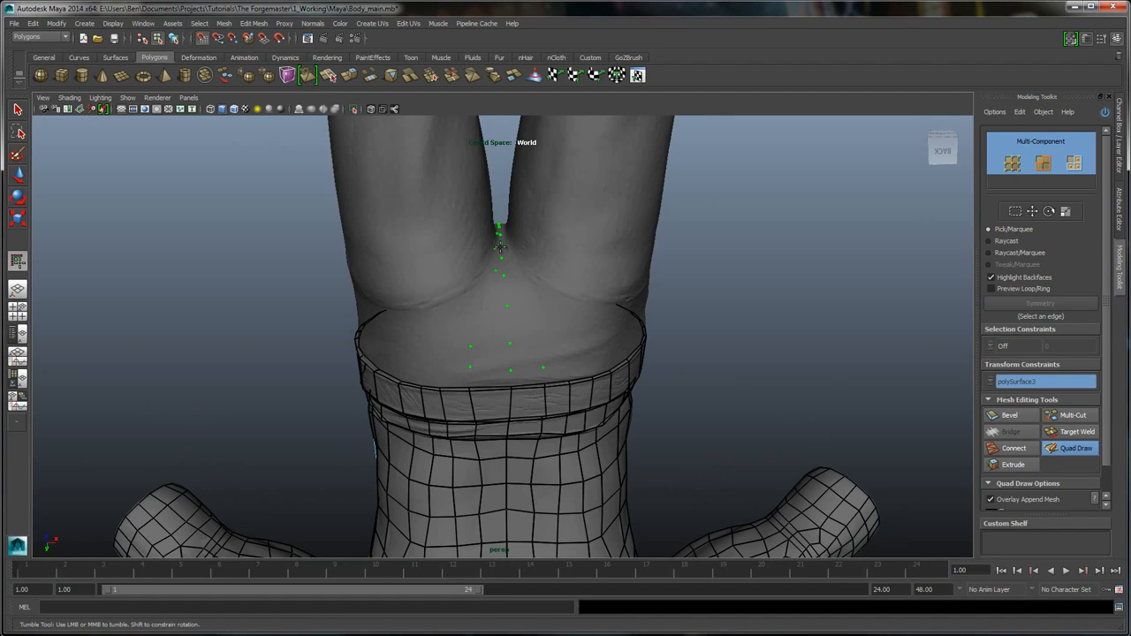
left_click_drag(500, 247, 500, 248, "alt")
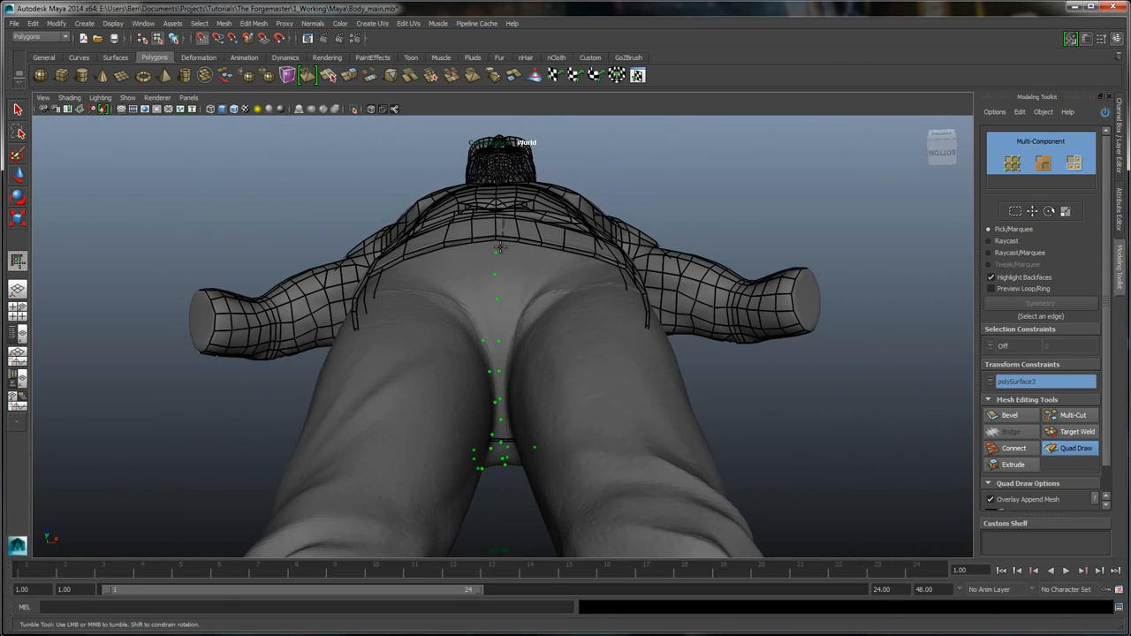
- Complete a second line of Quad Draw points beside the crotch centreline from front to back, undoing a misplaced action
left_click_drag(500, 248, 502, 252, "alt")
key("ctrl+z")
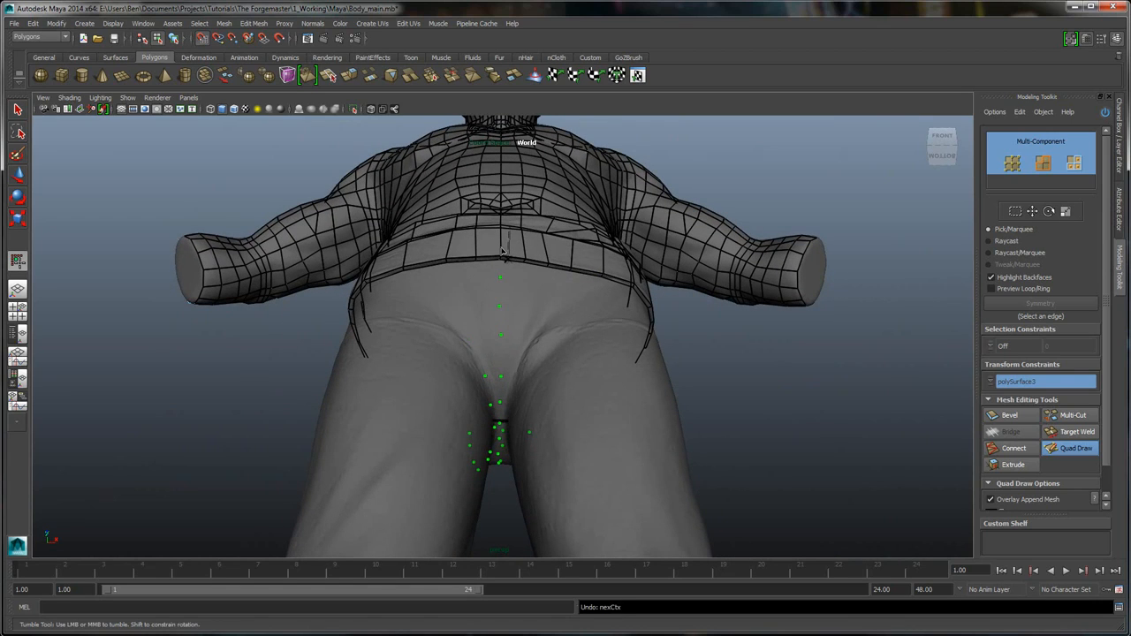
key("shift+z")
left_click_drag(500, 248, 499, 247, "alt")
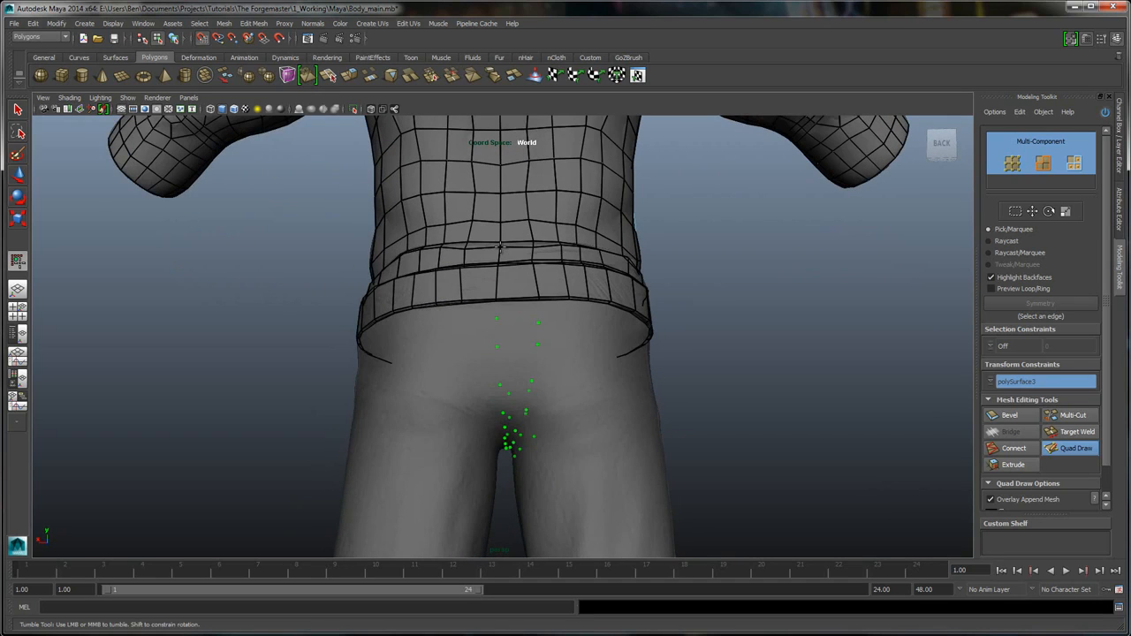
- Fill the quads between the two point lines from the back waistband down through the underside between the legs
left_click_drag(519, 305, 514, 414)
left_click_drag(500, 248, 501, 248, "alt")
left_click_drag(573, 365, 552, 421, "shift")
left_click_drag(500, 248, 500, 248, "alt")
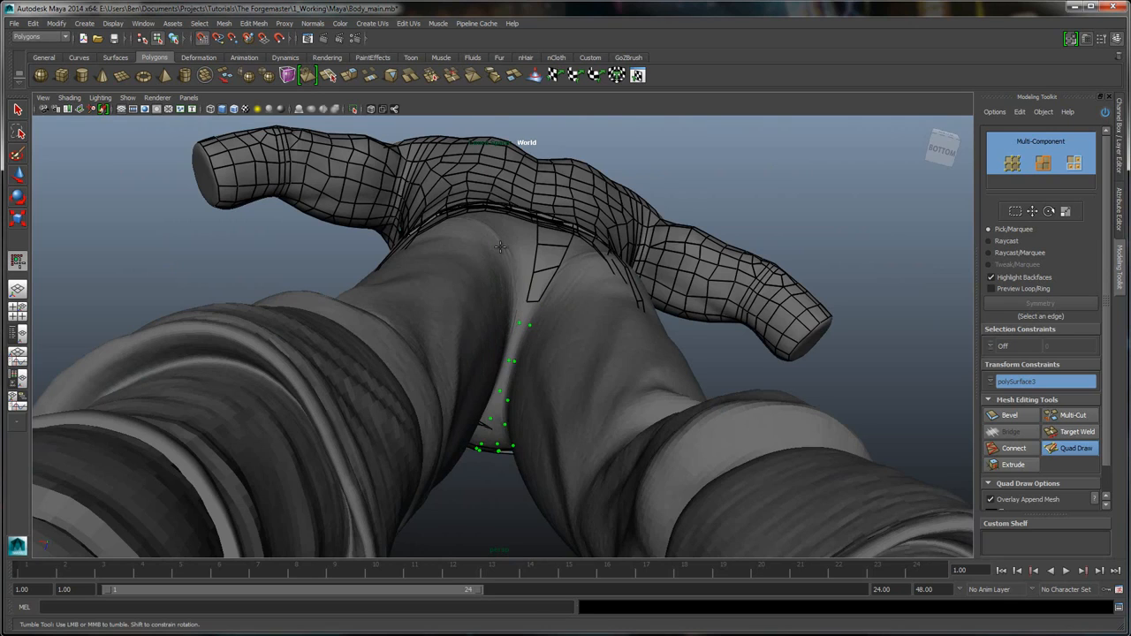
left_click(529, 314, "shift")
left_click(519, 342, "shift")
left_click_drag(500, 247, 500, 248, "alt")
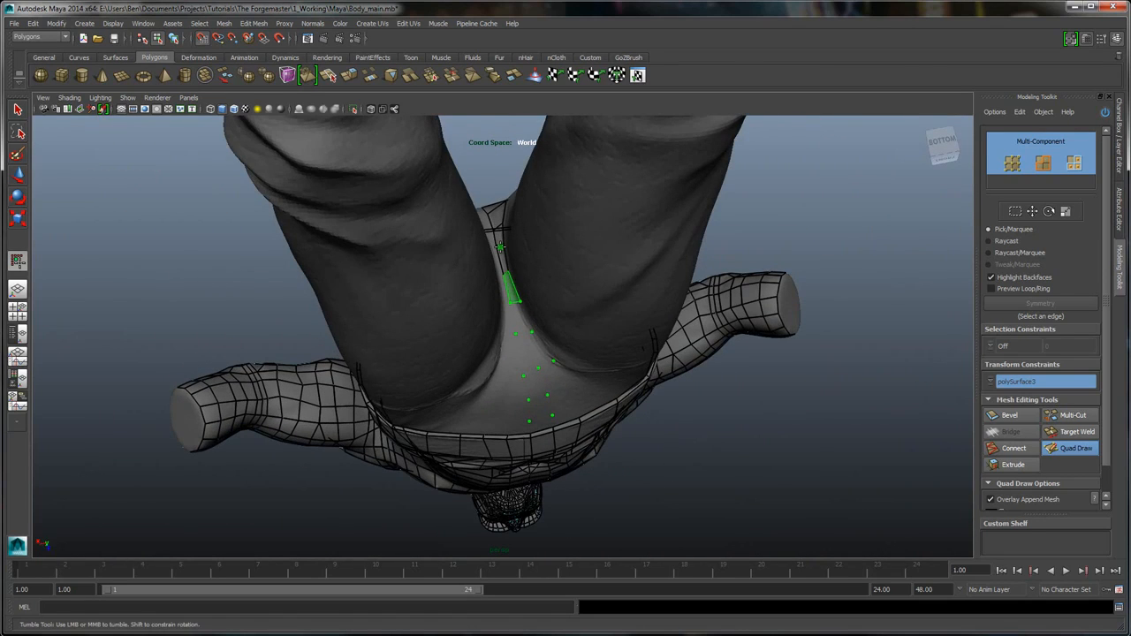
- Fill the remaining quads between the two point lines up the front of the crotch toward the waistband
left_click(513, 289, "shift")
left_click(522, 320, "shift")
left_click(529, 356, "shift")
left_click(534, 385, "shift")
left_click(540, 408, "shift")
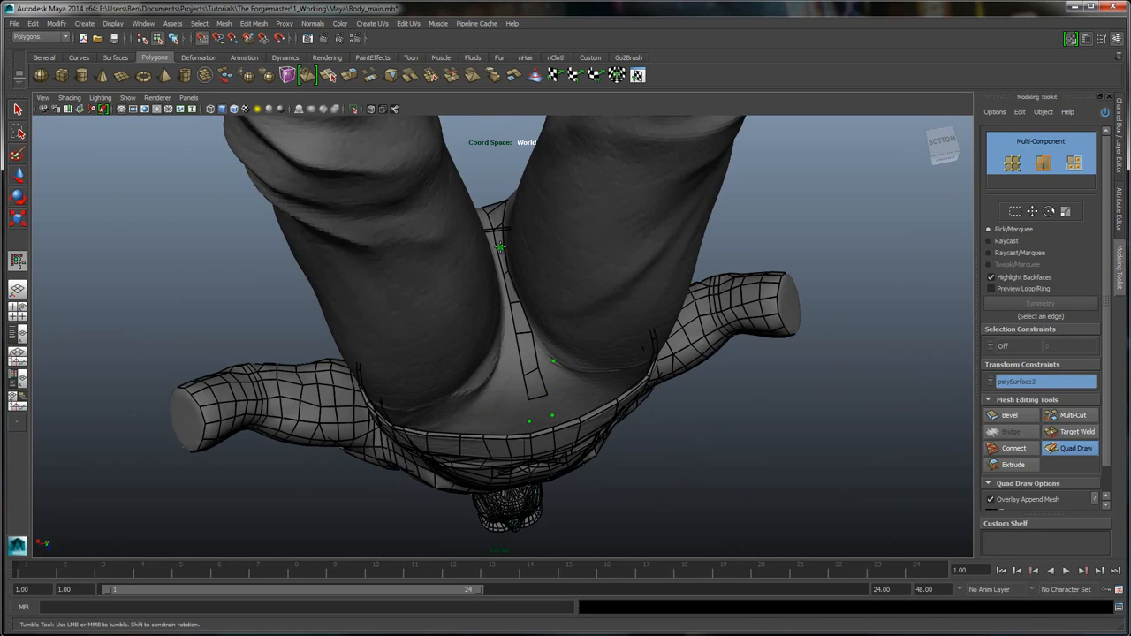
left_click_drag(563, 412, 531, 331, "alt")
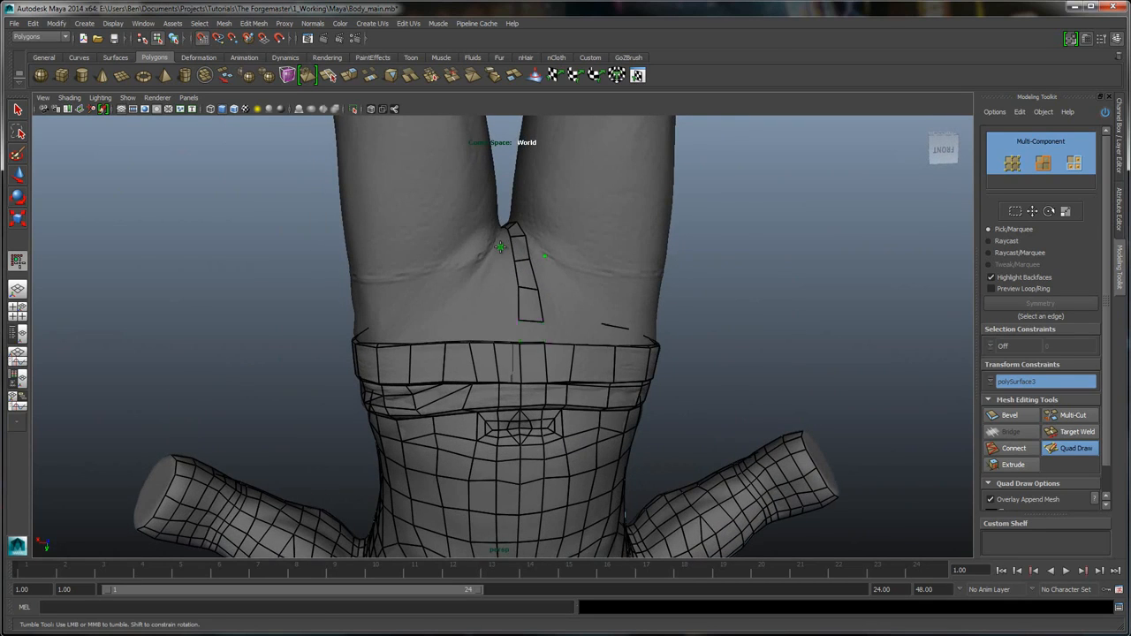
- Join the crotch strip to the front waistband and add a second column of faces toward the character's right leg
left_click_drag(500, 248, 501, 328, "alt")
right_click_drag(501, 248, 535, 248, "alt")
scroll(500, 247, "up", 1)
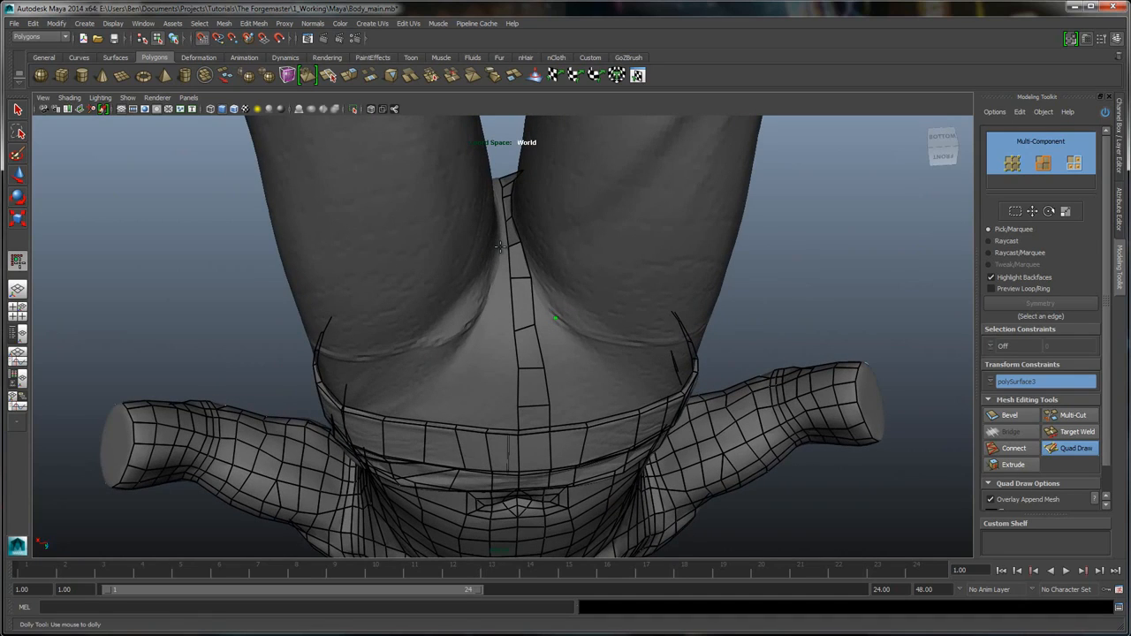
left_click(501, 250, "shift")
mouse_move(501, 250)
left_mouse_down("alt")
mouse_move(517, 261)
mouse_move(500, 248)
left_mouse_up("alt")
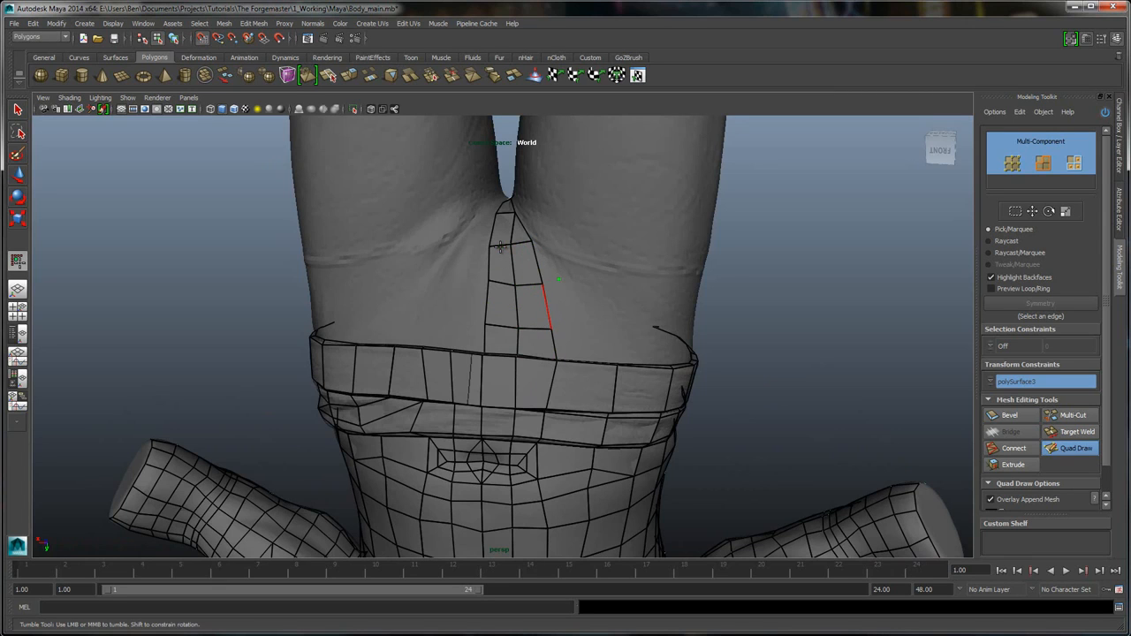
- Extend the front crotch patch with faces for a third column toward the character's right thigh and adjust its vertices
left_click_drag(500, 247, 500, 247, "alt")
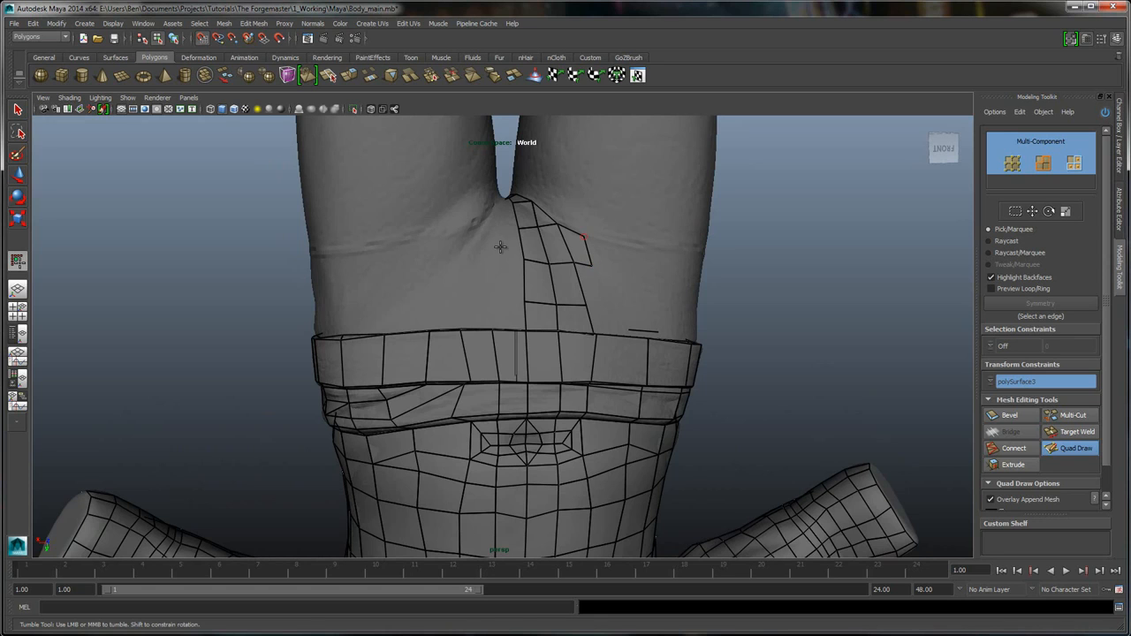
left_click_drag(500, 248, 501, 248, "alt")
middle_click_drag(501, 248, 500, 249, "alt")
right_click_drag(501, 247, 501, 247, "alt")
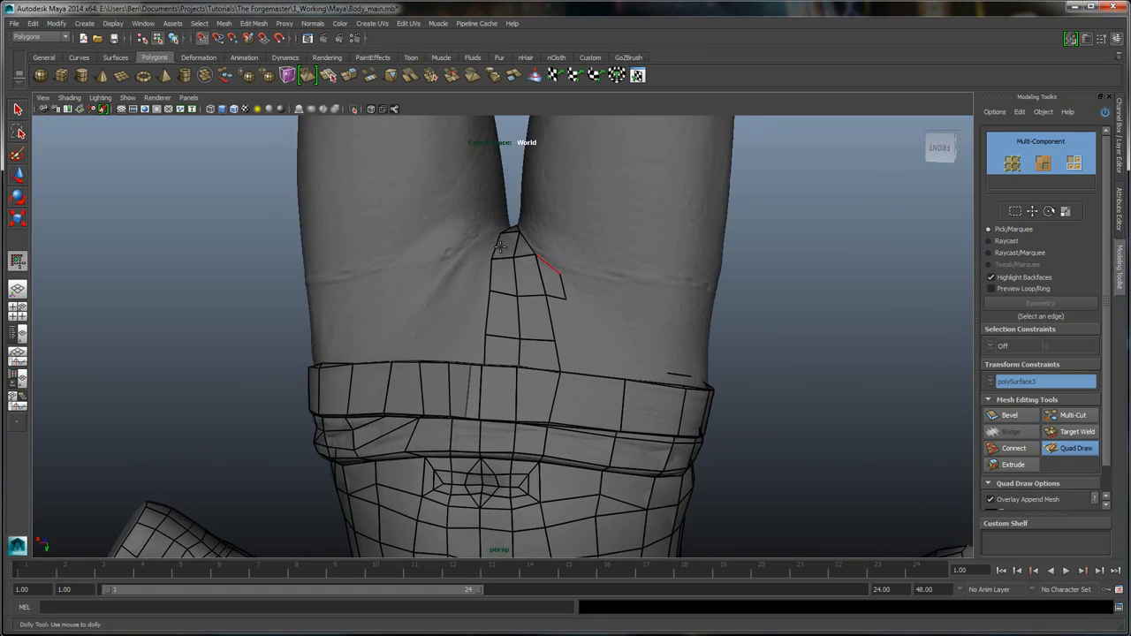
left_click_drag(500, 247, 501, 248, "alt")
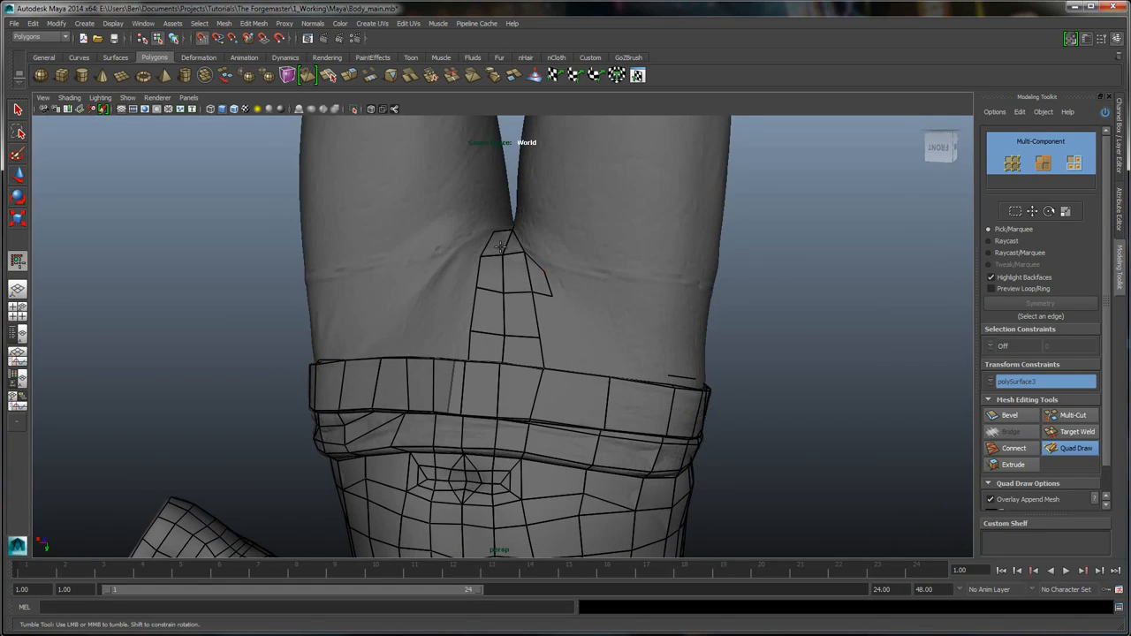
left_click_drag(500, 247, 500, 248, "alt")
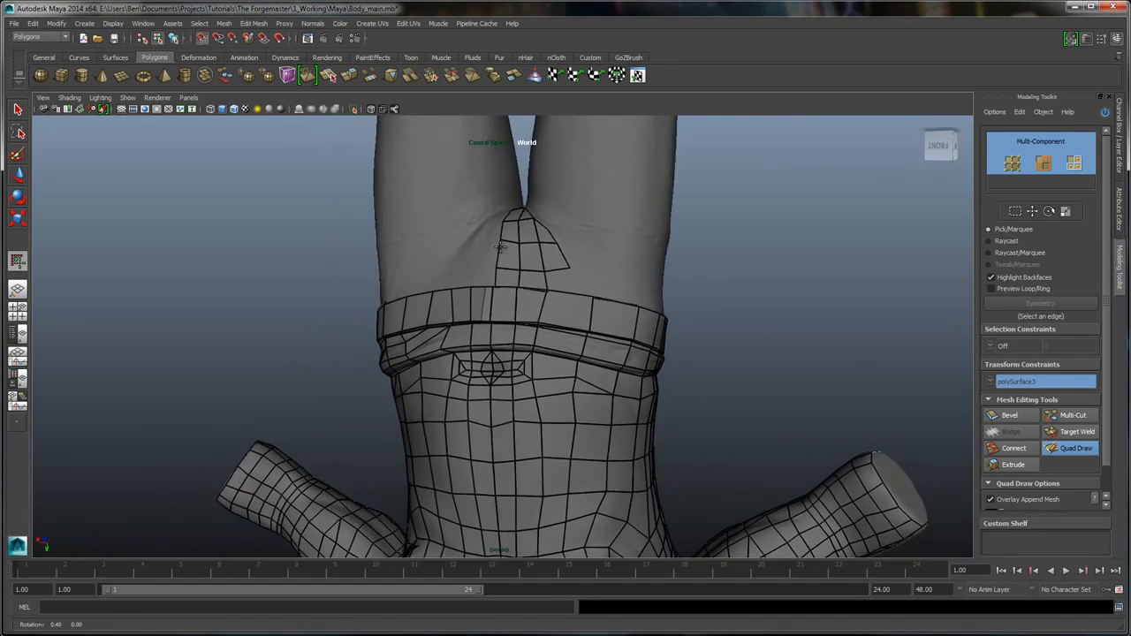
- Clear the wide faces of the waistband and fold beside the front centre, and place points midway across the fold's gap
right_click_drag(500, 248, 500, 248, "alt")
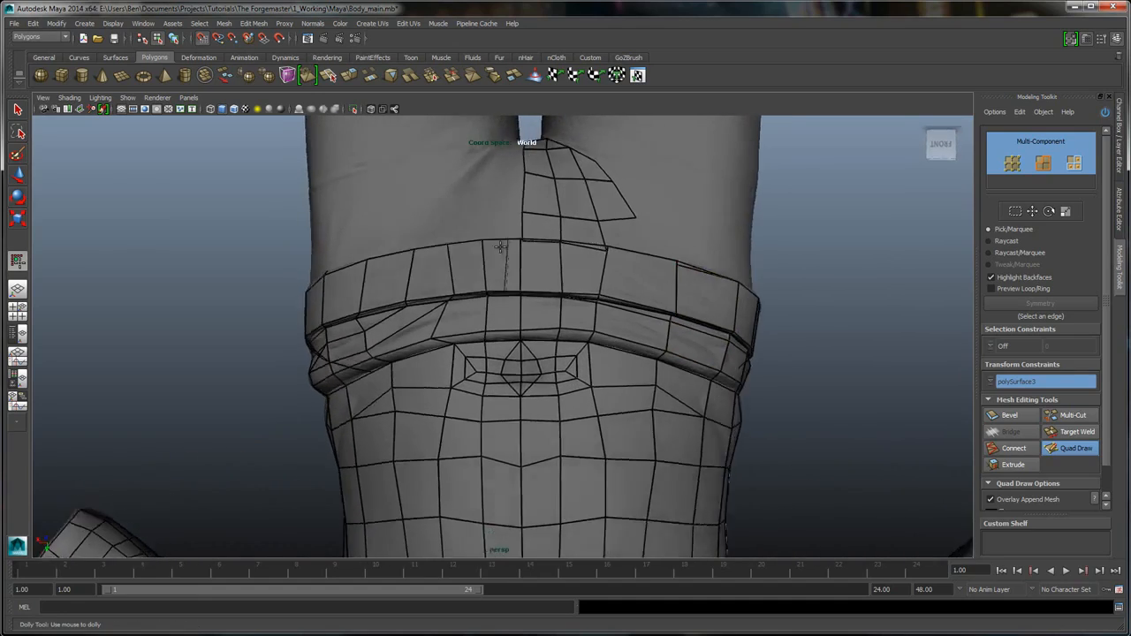
left_click_drag(500, 247, 500, 248, "alt")
middle_click_drag(501, 247, 501, 248, "alt")
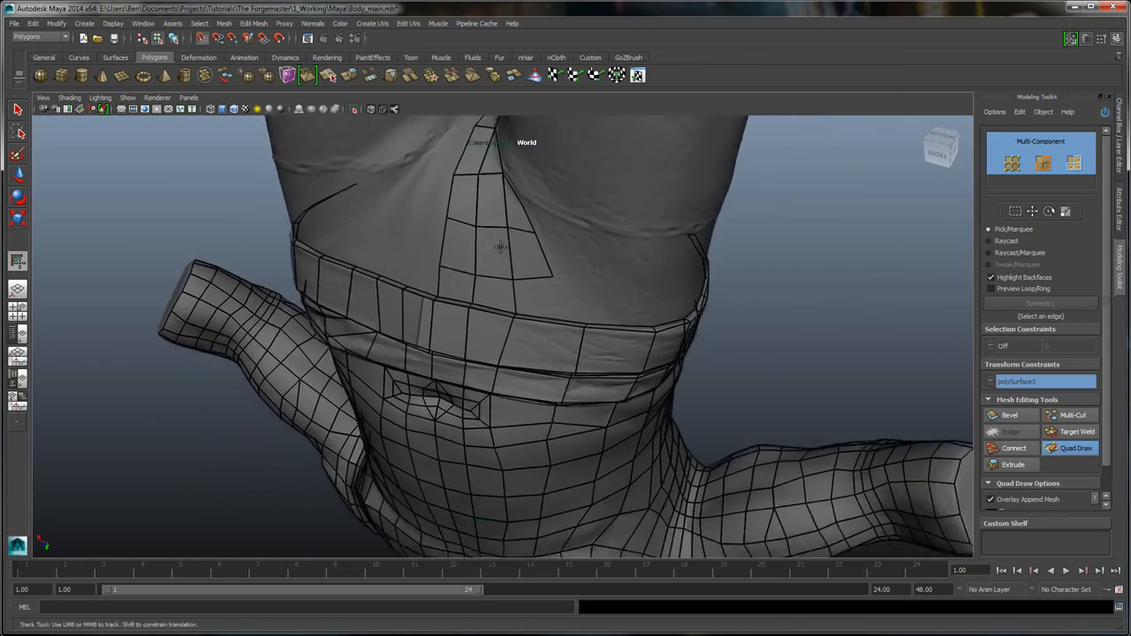
left_click_drag(500, 248, 500, 247, "alt")
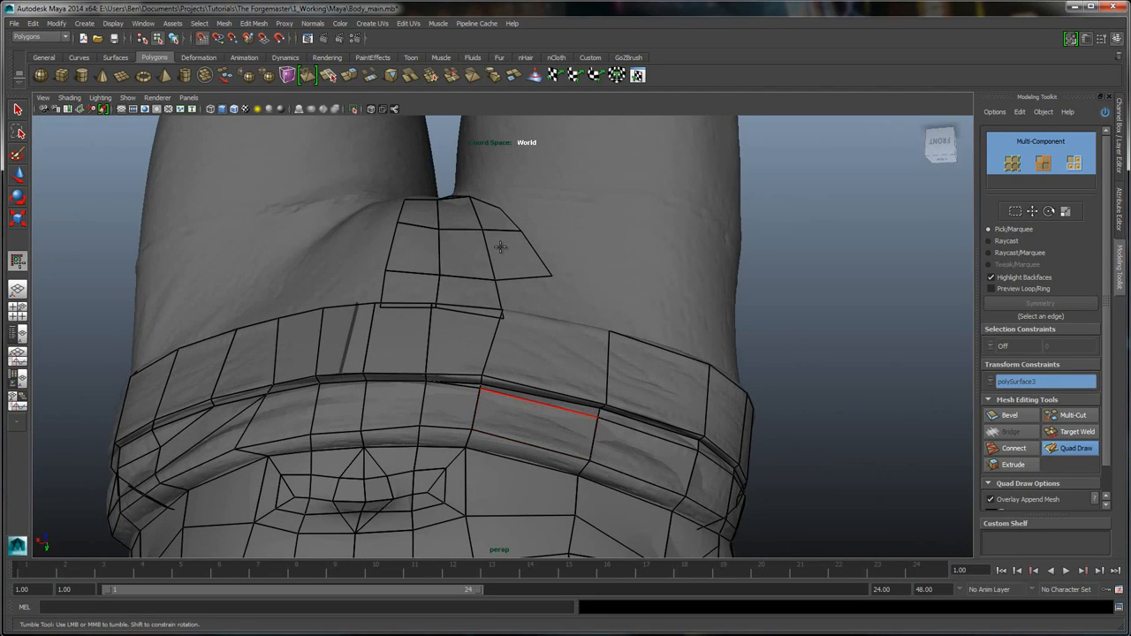
left_click_drag(500, 247, 500, 248, "alt")
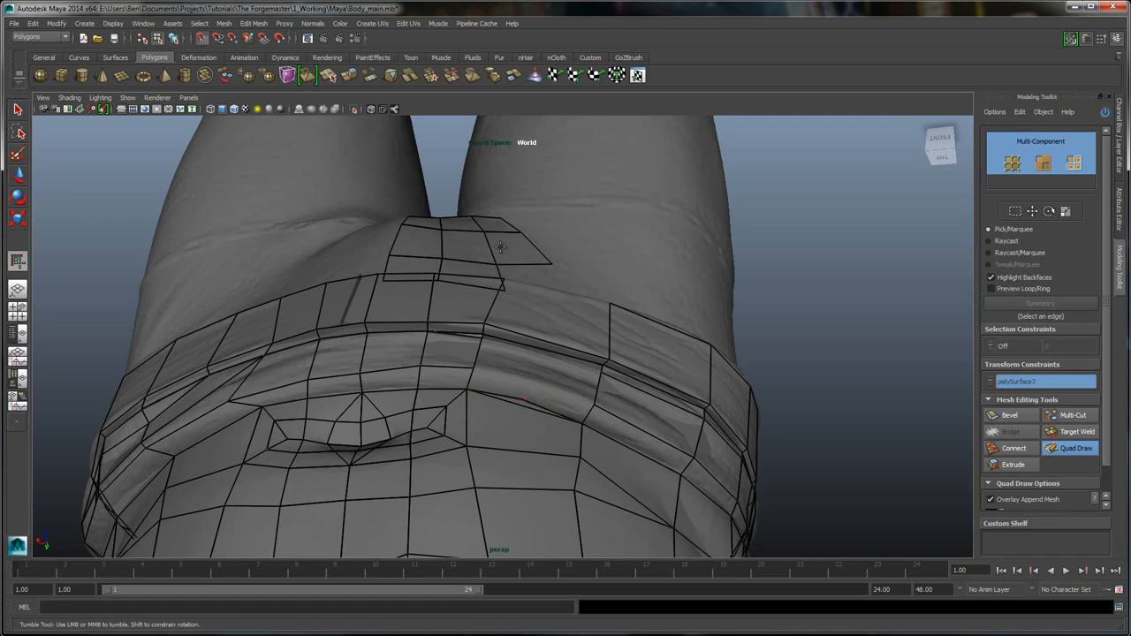
left_click_drag(500, 247, 497, 290, "alt")
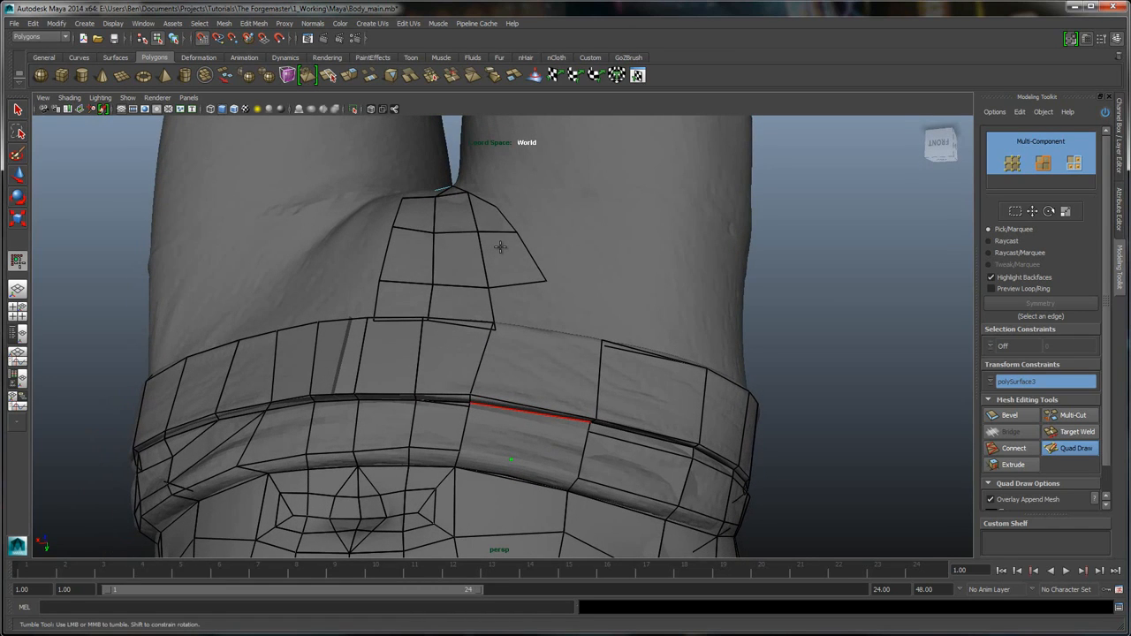
scroll(501, 247, "up", 2)
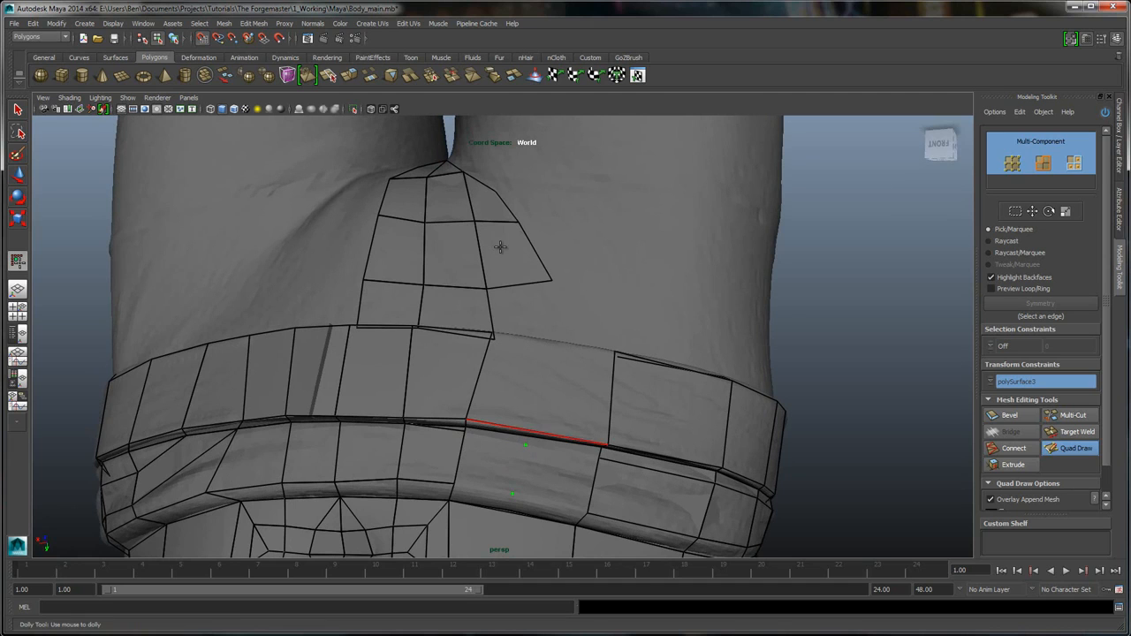
left_click(532, 431)
left_click_drag(501, 247, 502, 227, "alt")
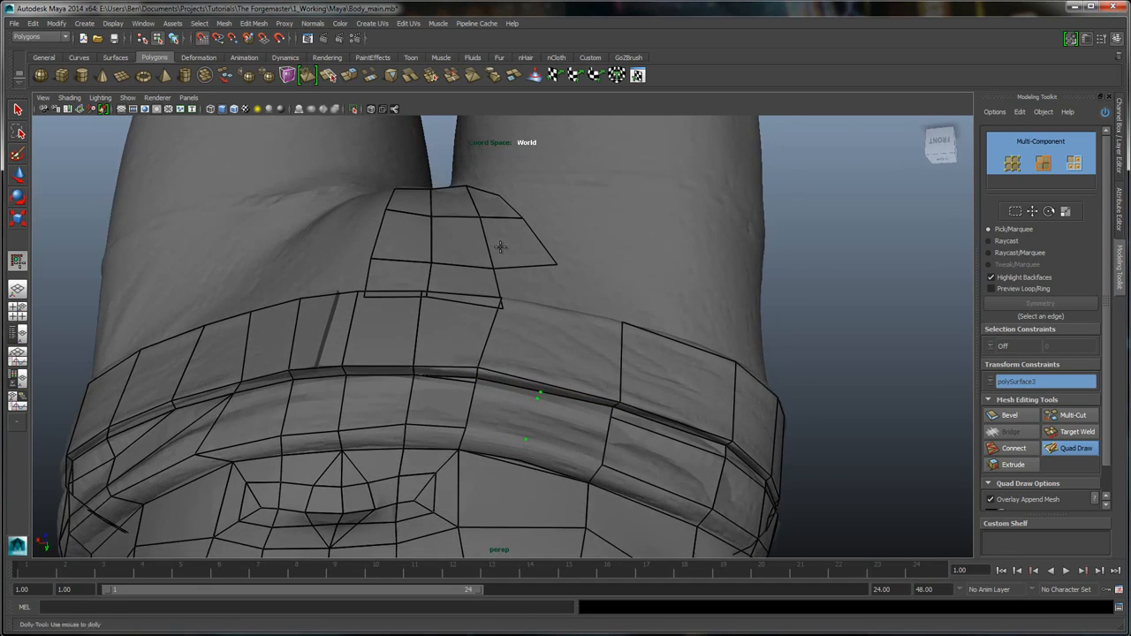
scroll(500, 247, "up", 3)
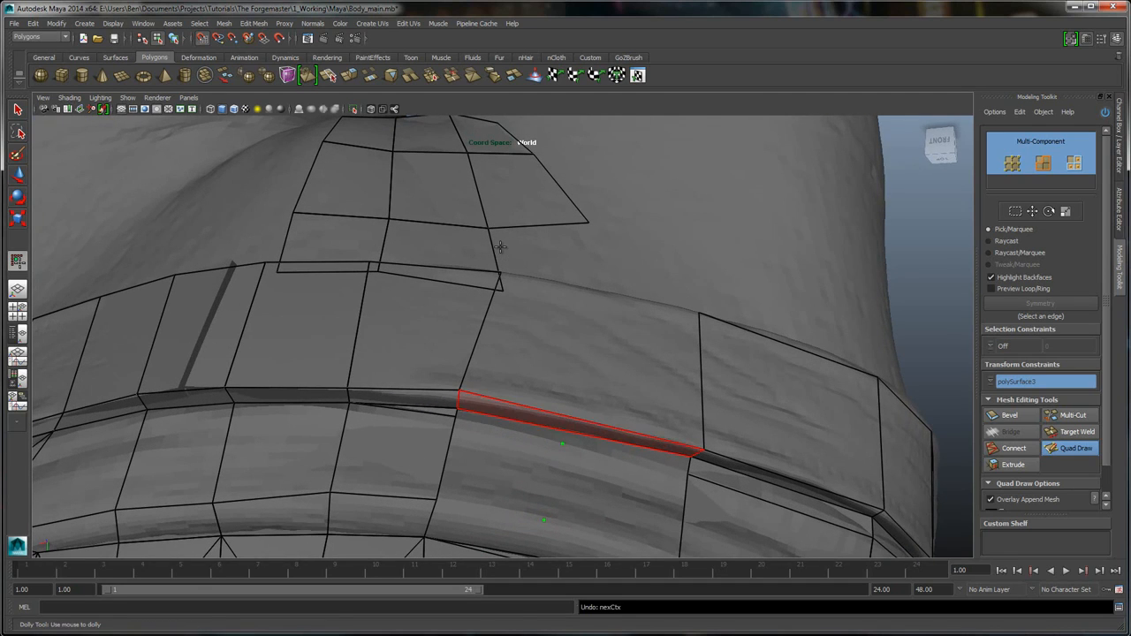
- Insert an edge across the narrow strip between waistband and fold, and refill the fold's gap with narrower quads
left_click(569, 427, "ctrl")
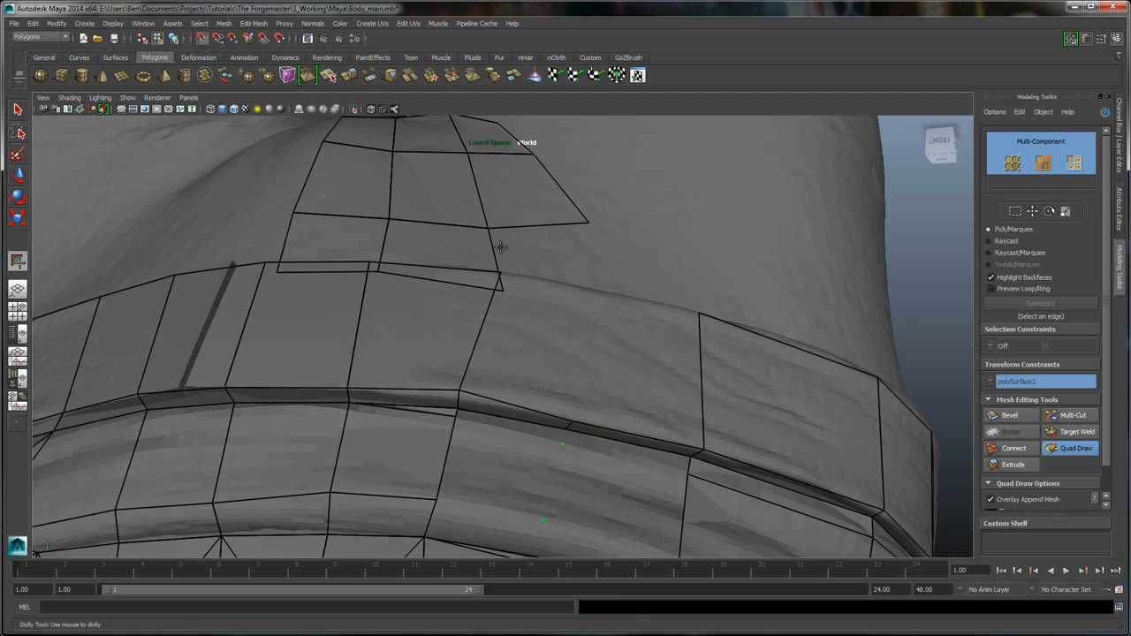
middle_click_drag(500, 246, 500, 247, "alt")
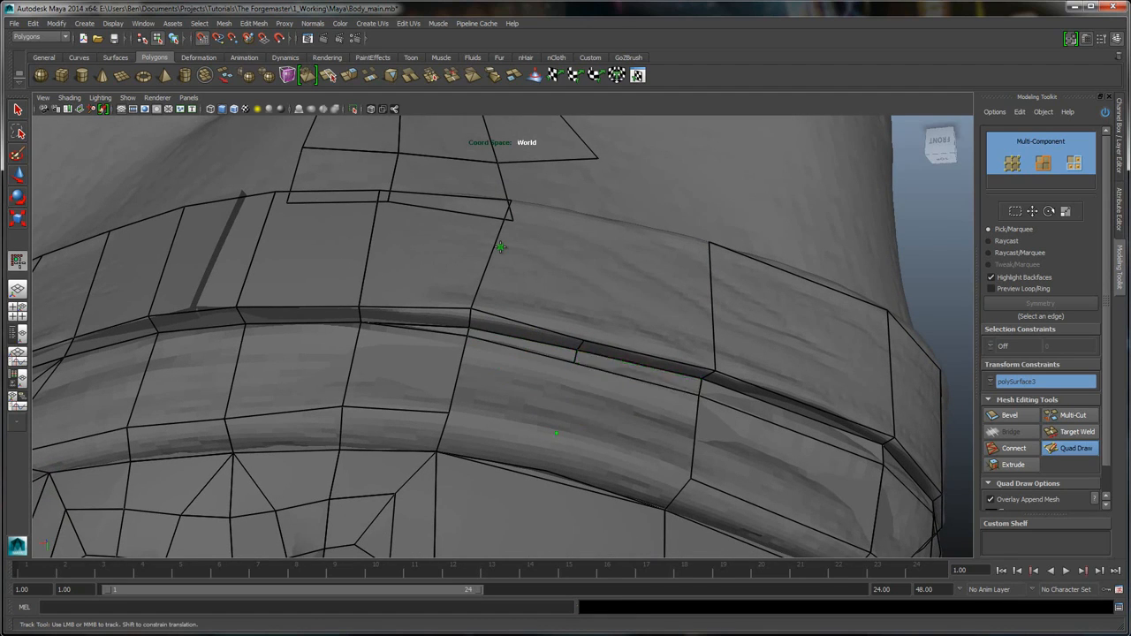
key("ctrl+z")
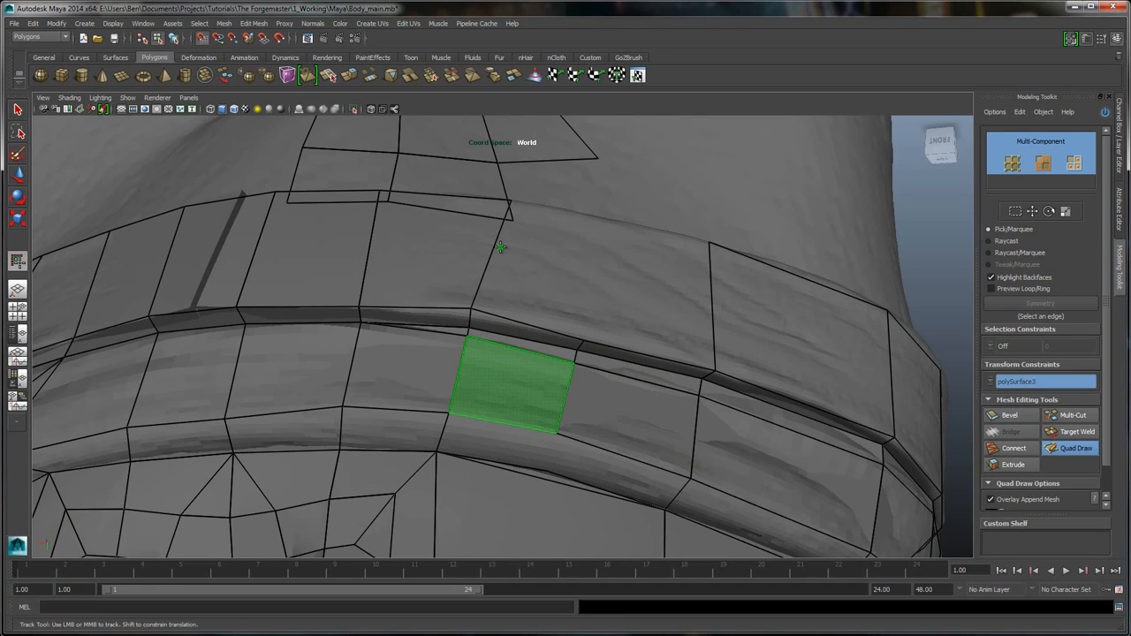
left_click(517, 380, "shift")
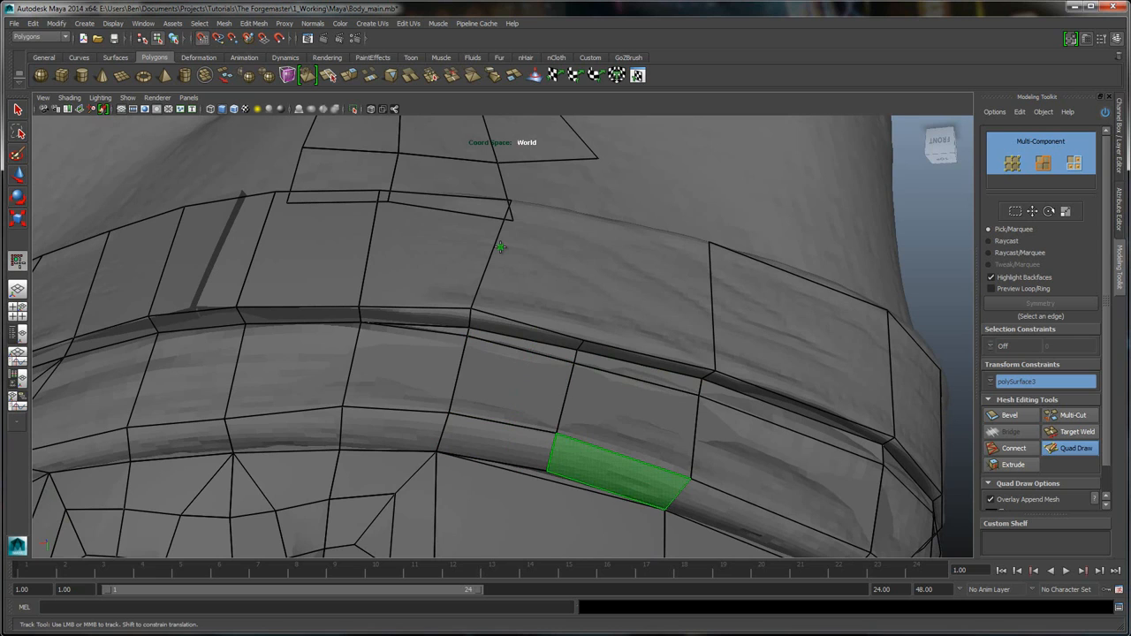
left_click(618, 472, "shift")
scroll(645, 357, "down", 1)
left_click_drag(588, 358, 579, 423, "alt")
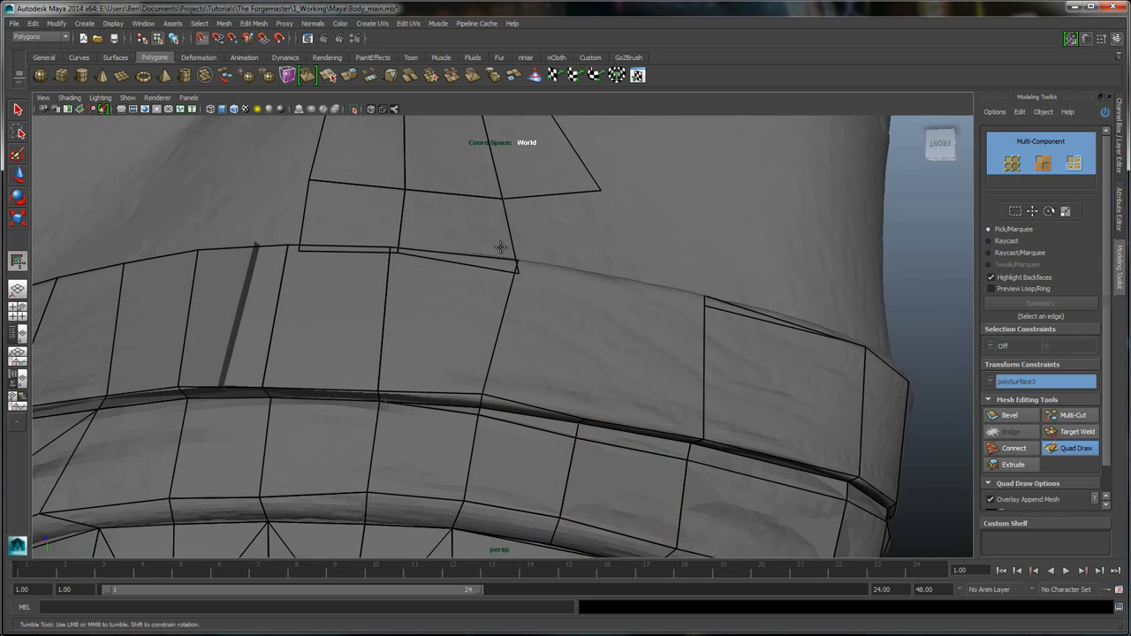
- Undo the last change to the narrow strip between the waistband and the fold beside the front centre
left_click_drag(501, 246, 503, 287, "alt")
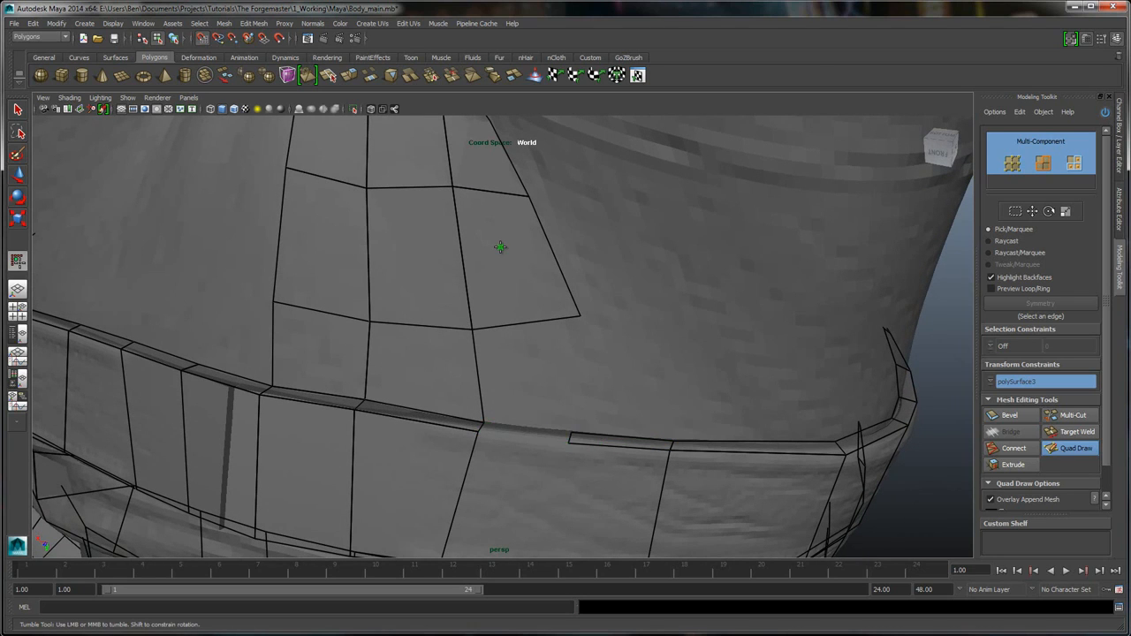
left_click_drag(500, 247, 499, 212, "alt")
middle_click_drag(500, 246, 500, 195, "alt")
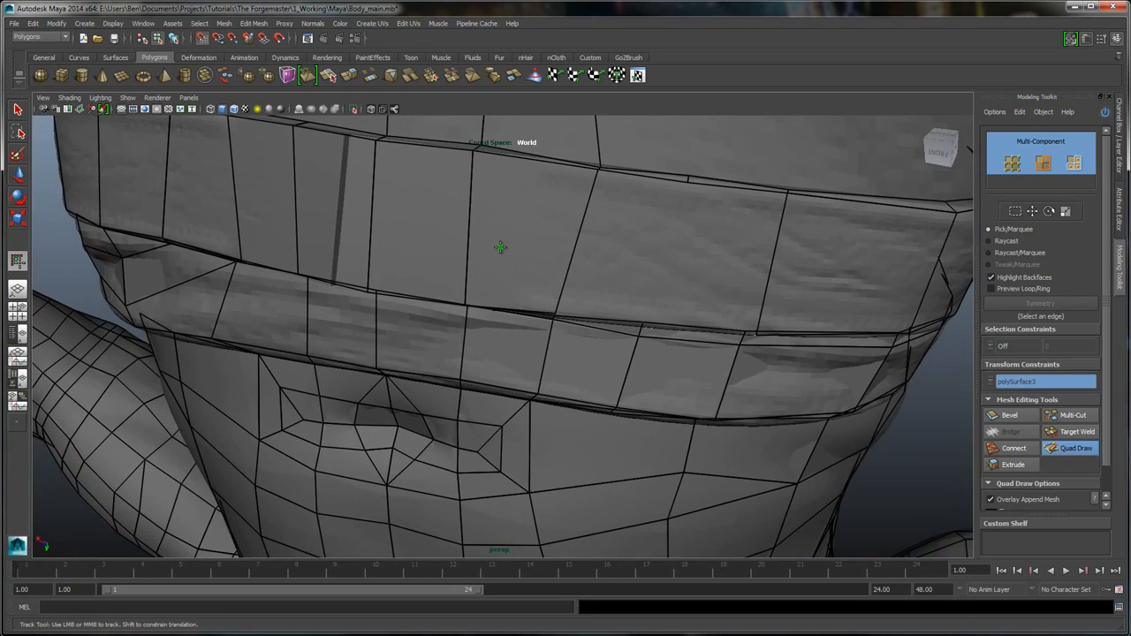
middle_click_drag(500, 246, 501, 372, "alt")
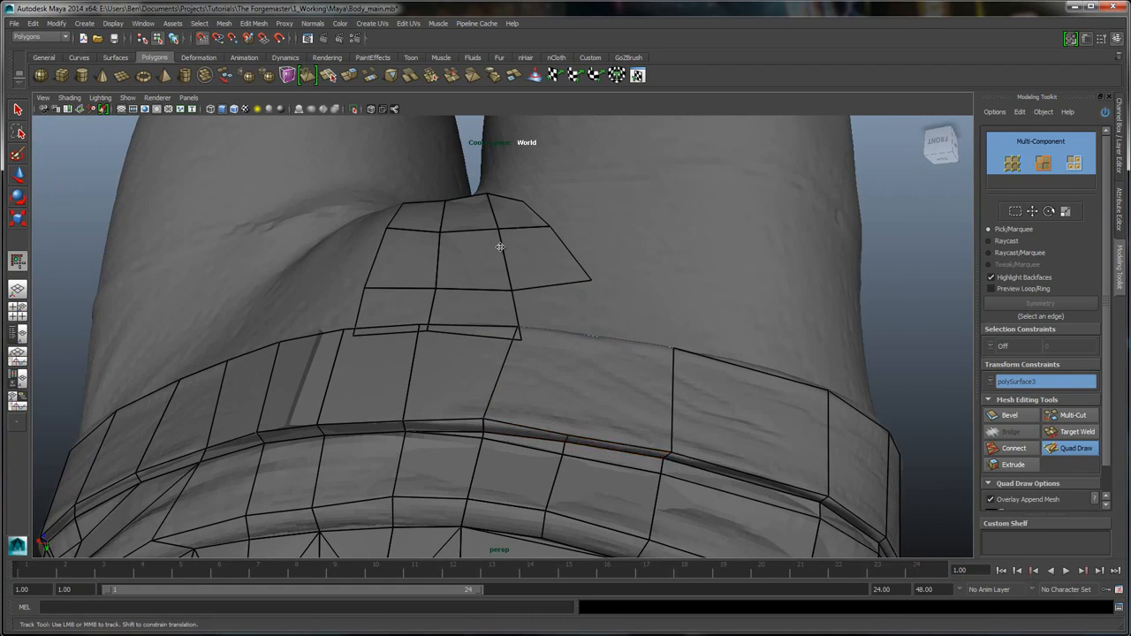
key("ctrl+z")
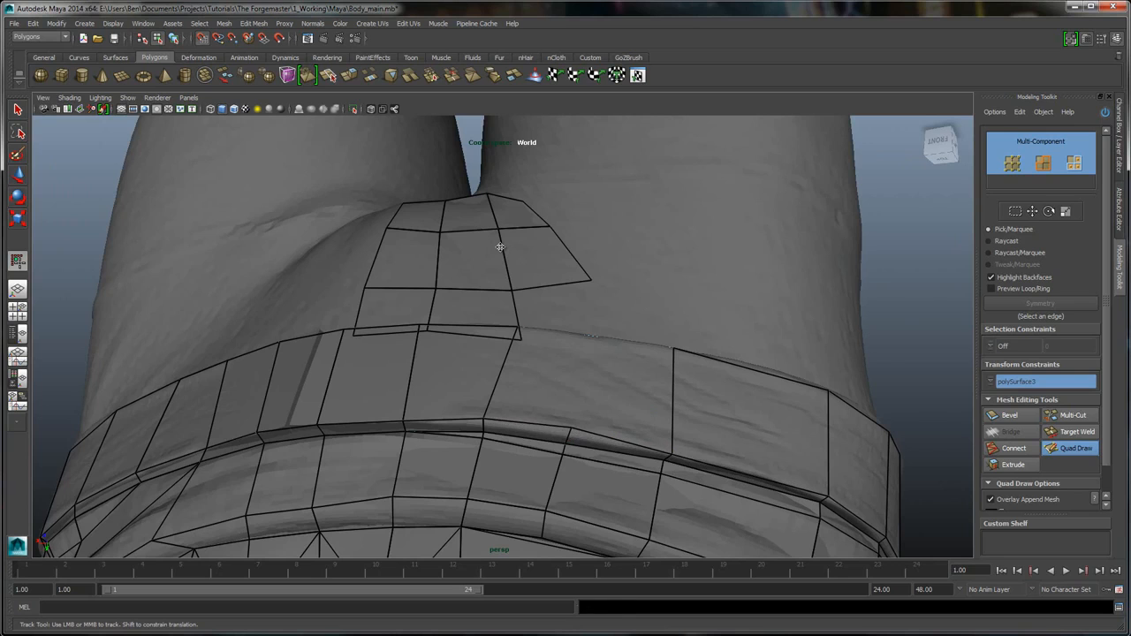
- Fill the waistband's gap beside the front centre with two narrower quads and snap the stray point onto its lower edge
left_click_drag(501, 246, 500, 247, "alt")
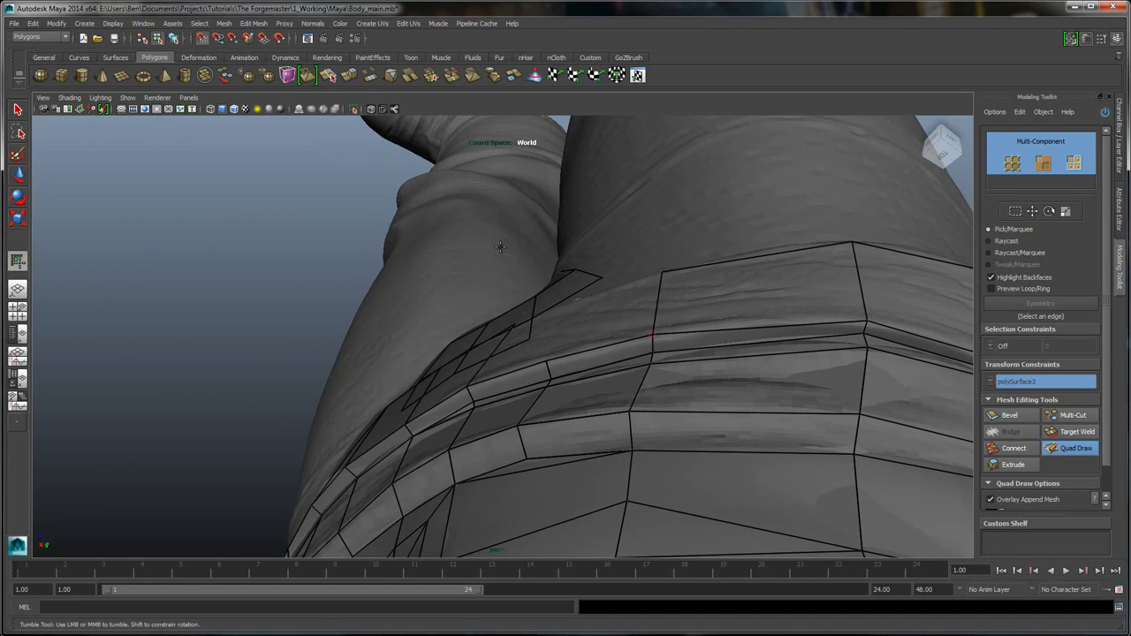
left_click_drag(500, 247, 500, 248, "alt")
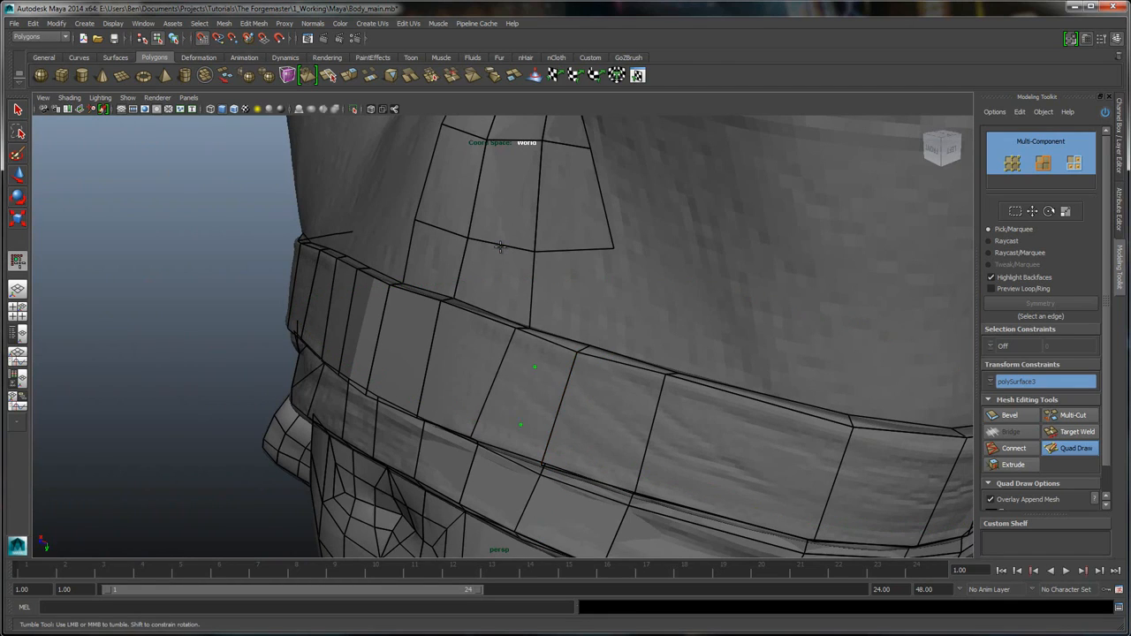
left_click(510, 389, "shift")
left_click_drag(535, 366, 577, 352)
left_click_drag(606, 416, 570, 441, "alt")
scroll(619, 396, "down", 4)
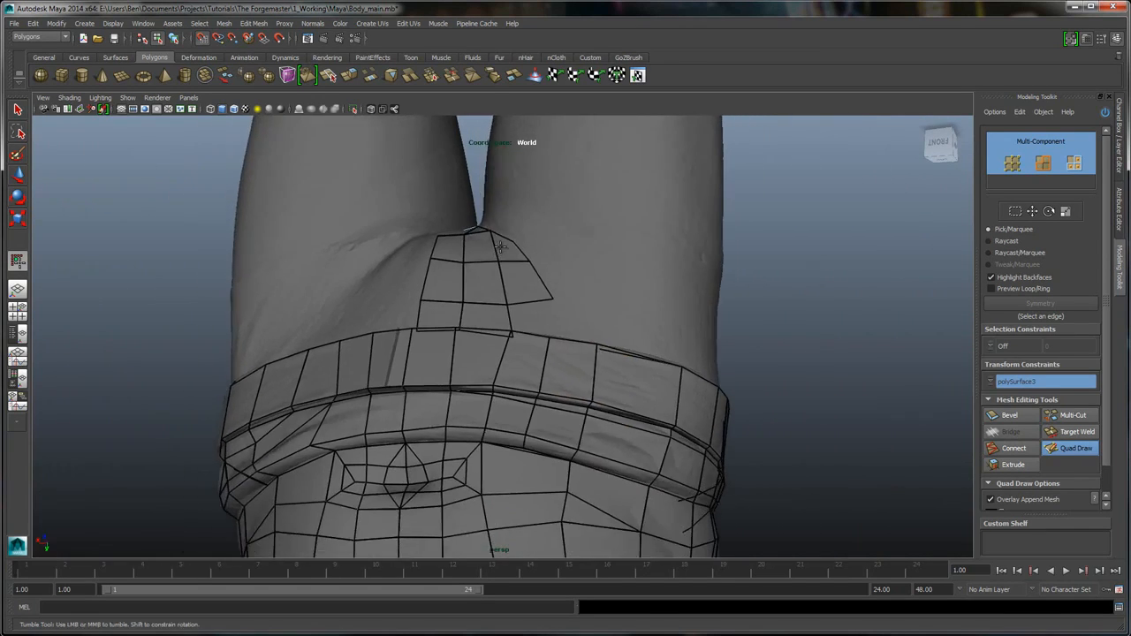
- Extend the crotch patch with a row of three quads under the waistband toward the character's right hip
left_click_drag(618, 396, 495, 464, "alt")
left_click_drag(501, 248, 601, 208, "alt")
right_click_drag(601, 208, 654, 212, "alt")
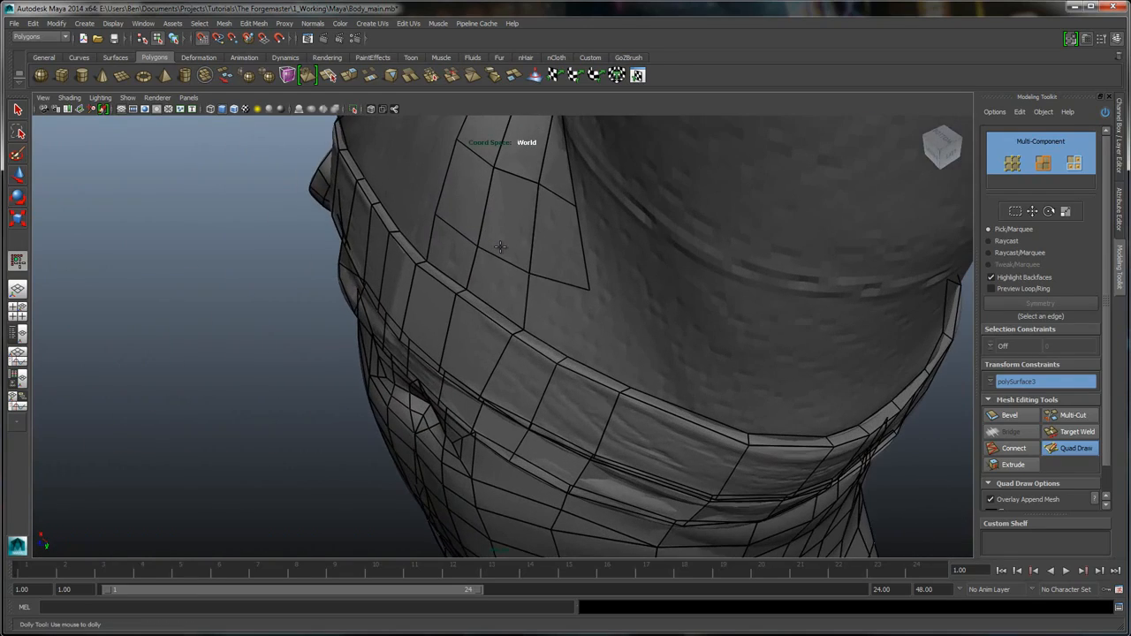
left_click(555, 314, "shift")
left_click_drag(501, 248, 585, 212, "alt")
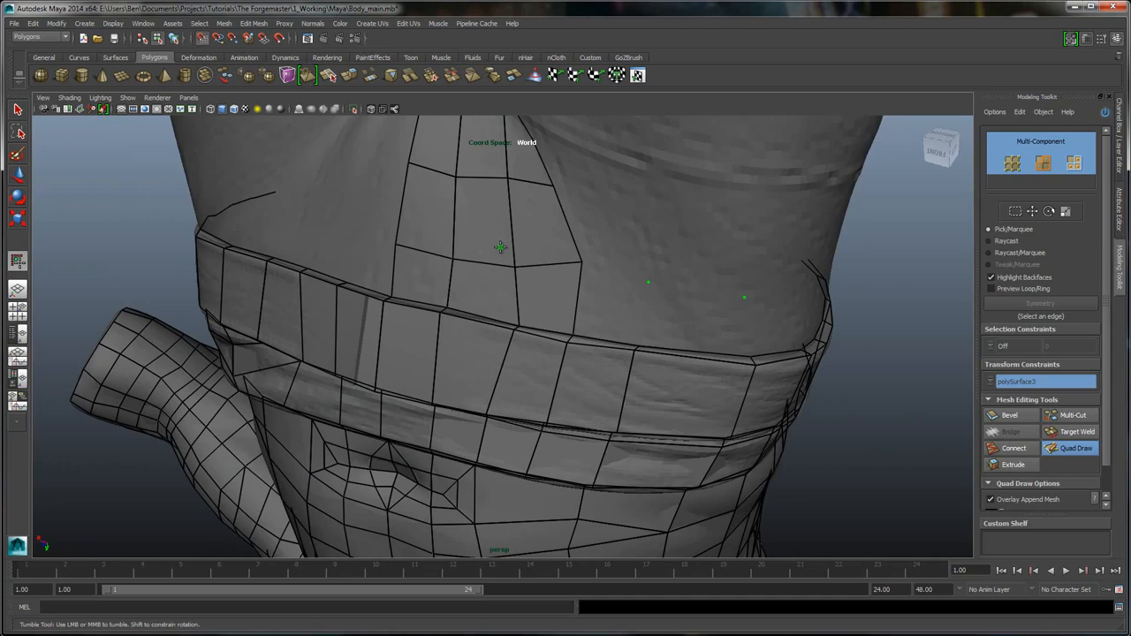
left_click(611, 308, "shift")
left_click(696, 321, "shift")
left_click_drag(697, 321, 601, 325, "alt")
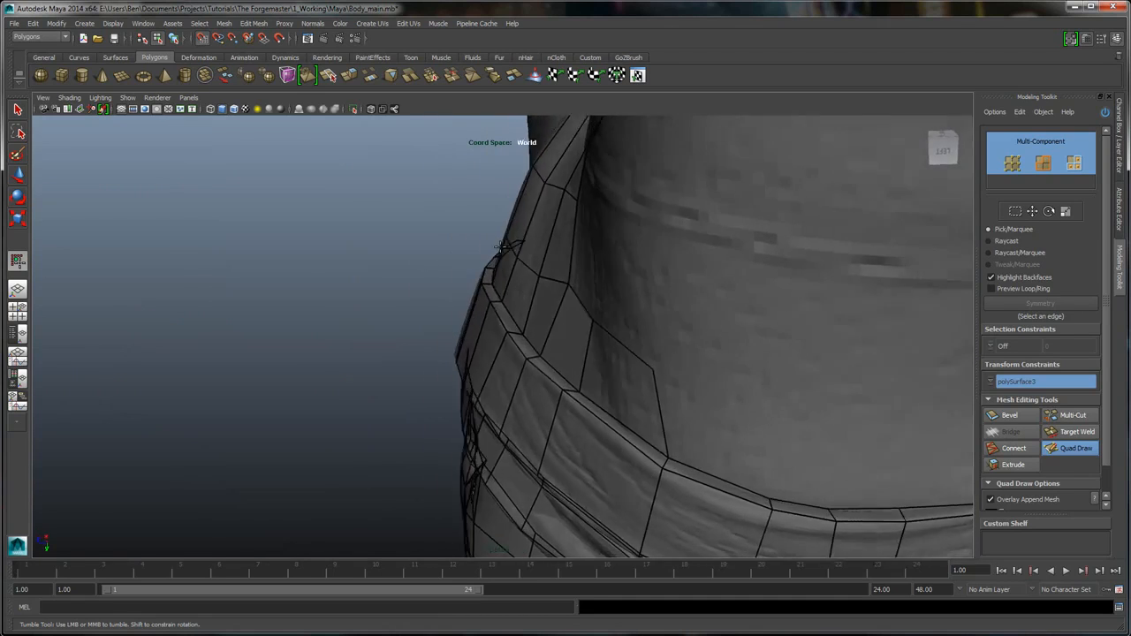
- Move the new row's outer corner and the neighbouring waistband vertices outward to even out the quad widths
right_click_drag(500, 247, 397, 256, "alt")
left_click_drag(500, 247, 618, 243, "alt")
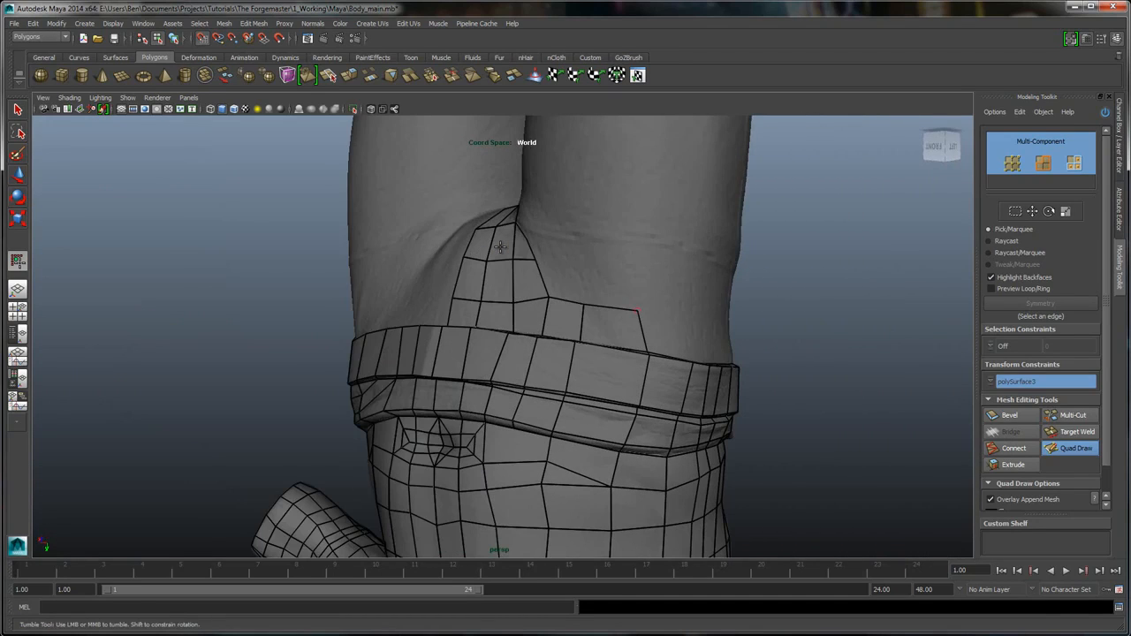
left_click_drag(639, 311, 652, 316)
mouse_move(500, 248)
left_mouse_down("alt")
mouse_move(575, 266)
mouse_move(650, 247)
mouse_move(477, 301)
mouse_move(389, 247)
left_mouse_up("alt")
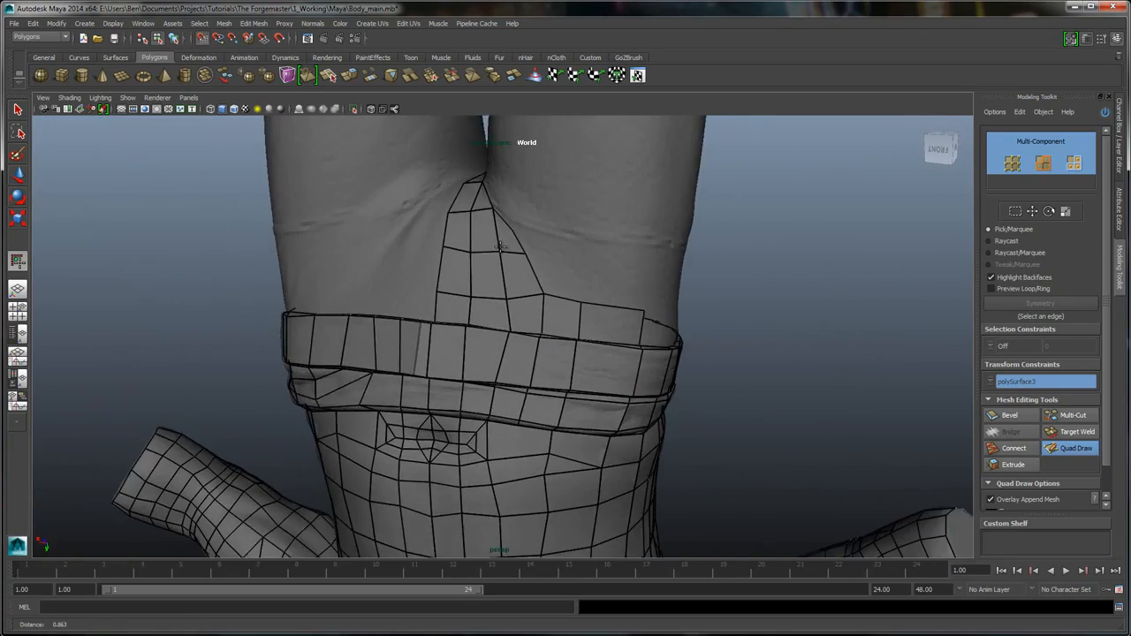
right_click_drag(500, 247, 552, 247, "alt")
left_click_drag(501, 248, 517, 300, "alt")
middle_click_drag(501, 248, 417, 234, "alt")
right_click_drag(500, 248, 548, 248, "alt")
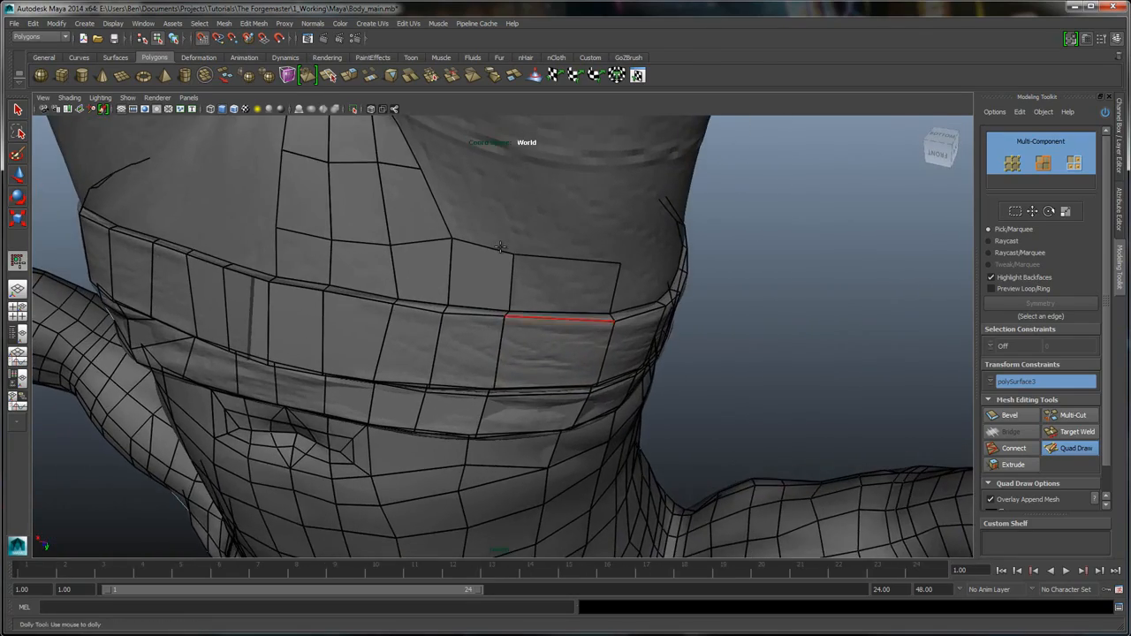
left_click_drag(509, 312, 523, 315)
left_click_drag(500, 248, 491, 187, "alt")
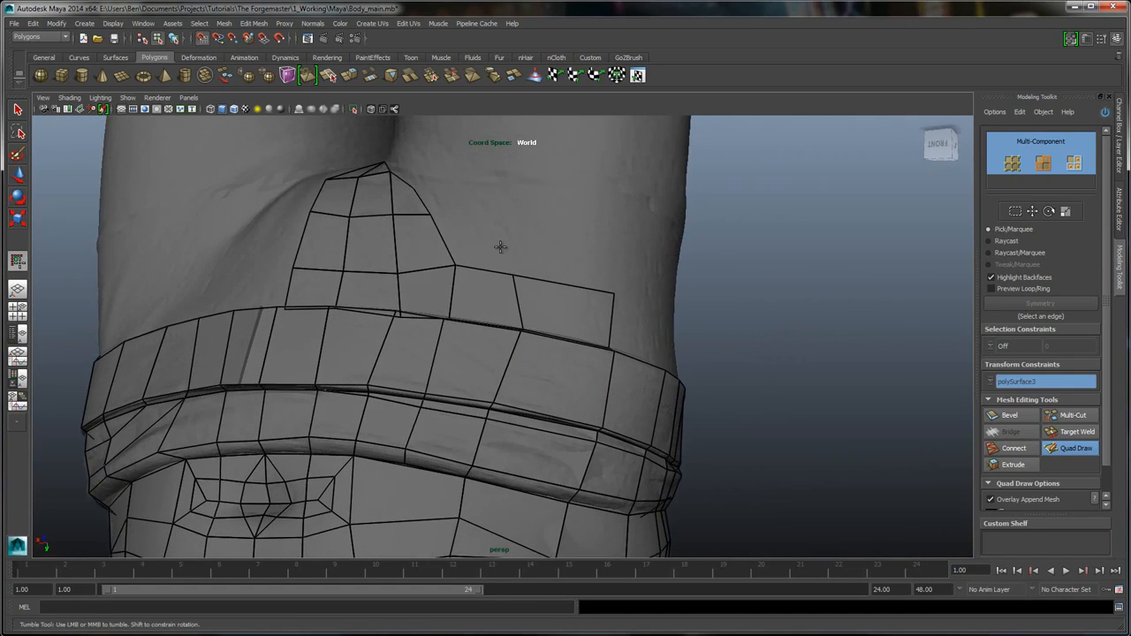
left_click_drag(491, 408, 504, 408)
- Shift the new row's outer corner and the waistband vertices in line with it slightly toward the front centre
mouse_move(501, 247)
left_mouse_down("alt")
mouse_move(495, 232)
mouse_move(500, 253)
mouse_move(527, 259)
mouse_move(499, 247)
left_mouse_up("alt")
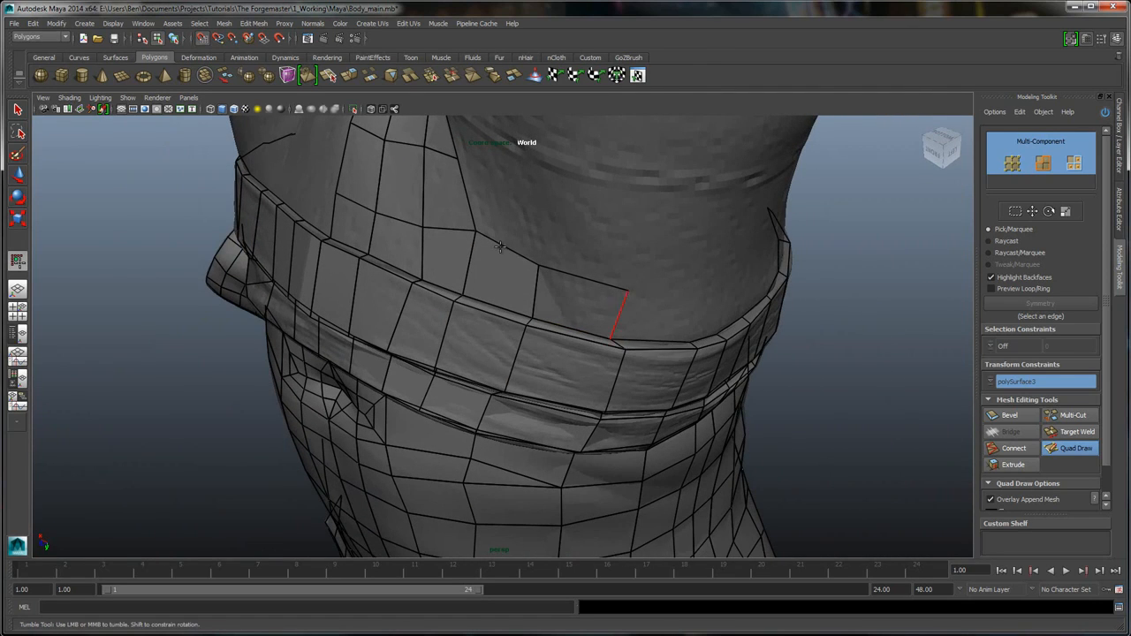
mouse_move(628, 290)
left_mouse_down()
mouse_move(607, 292)
mouse_move(618, 293)
left_mouse_up()
left_click_drag(626, 350, 617, 350)
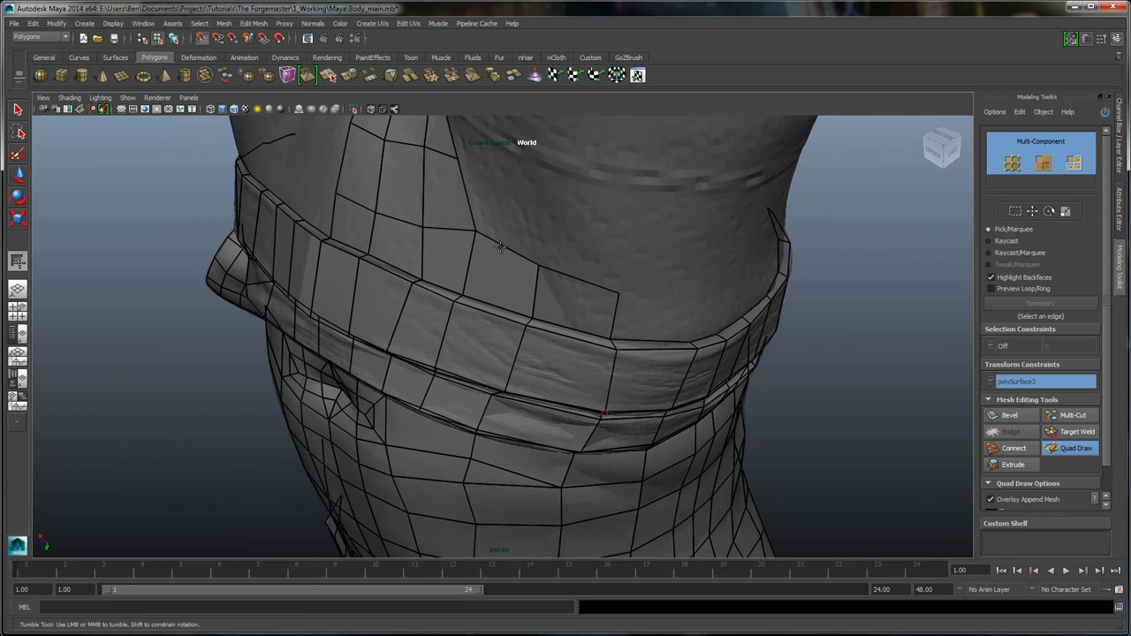
left_click_drag(500, 246, 548, 252, "alt")
left_click_drag(615, 423, 606, 421)
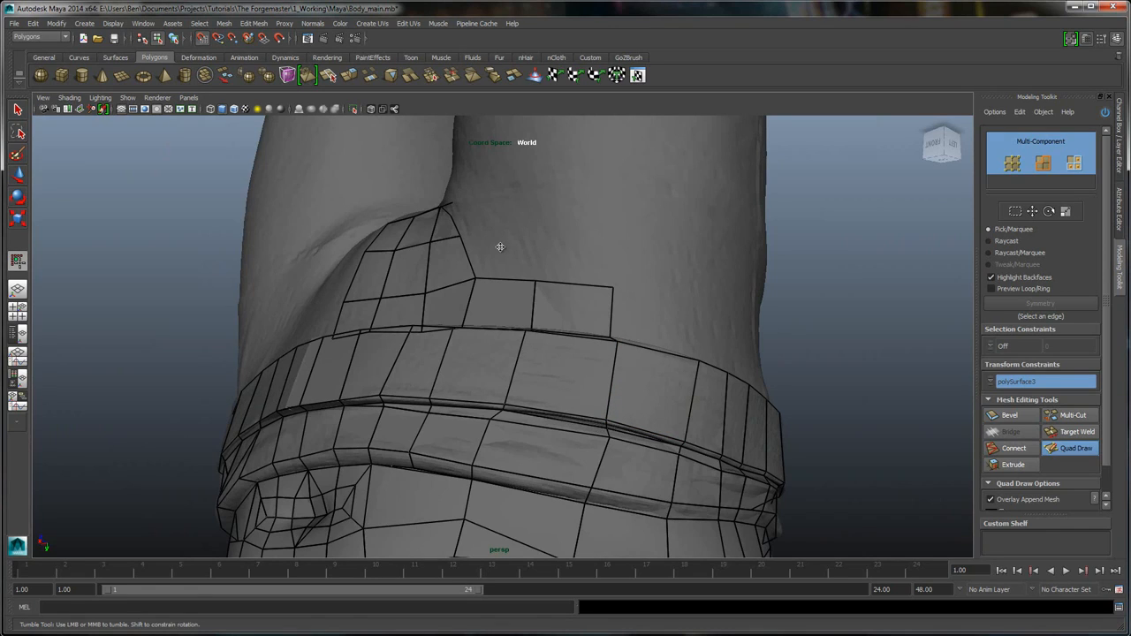
- Place two parallel rows of points around the character's upper right thigh, from the front past the outer side to the back
left_click_drag(501, 247, 500, 246, "alt")
right_click_drag(501, 247, 501, 246, "alt")
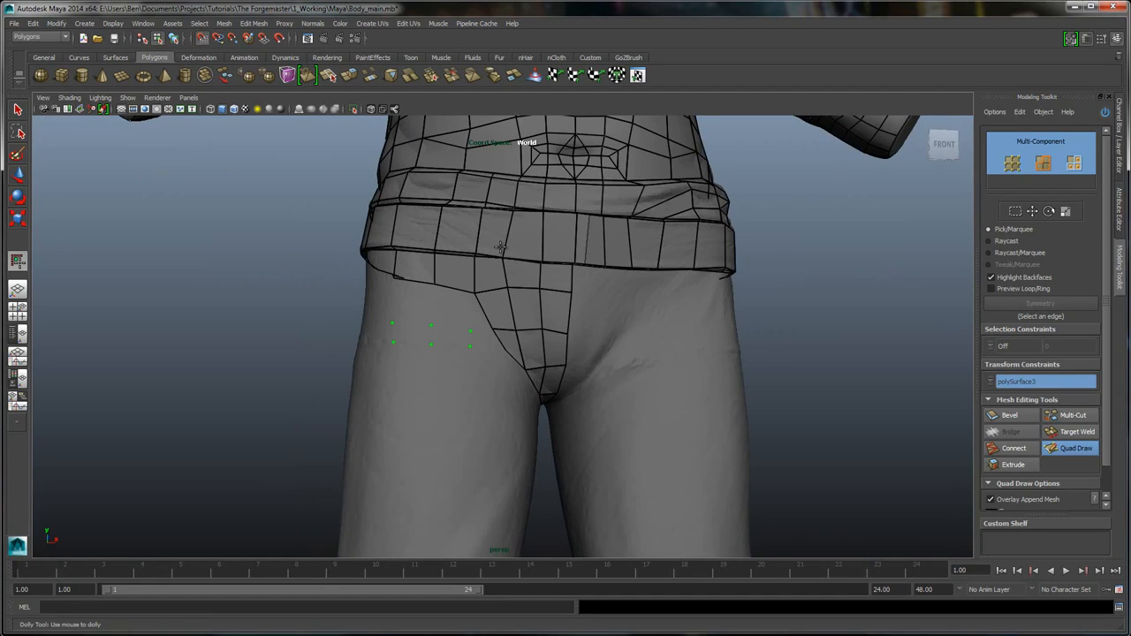
left_click_drag(500, 246, 501, 246, "alt")
middle_click_drag(500, 247, 500, 247, "alt")
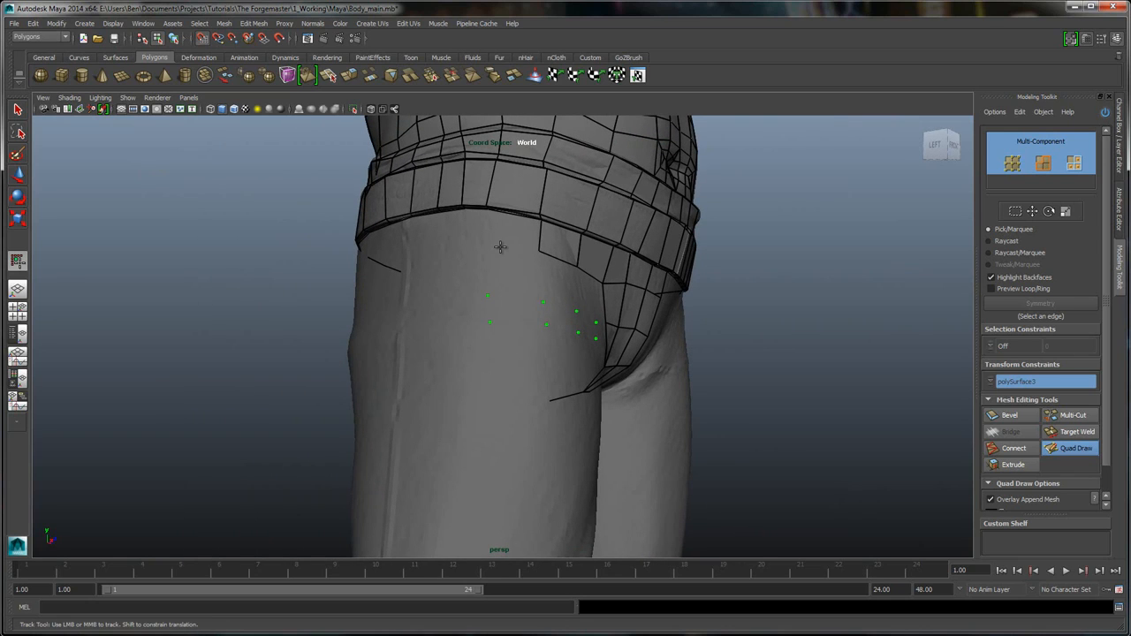
left_click_drag(500, 247, 500, 247, "alt")
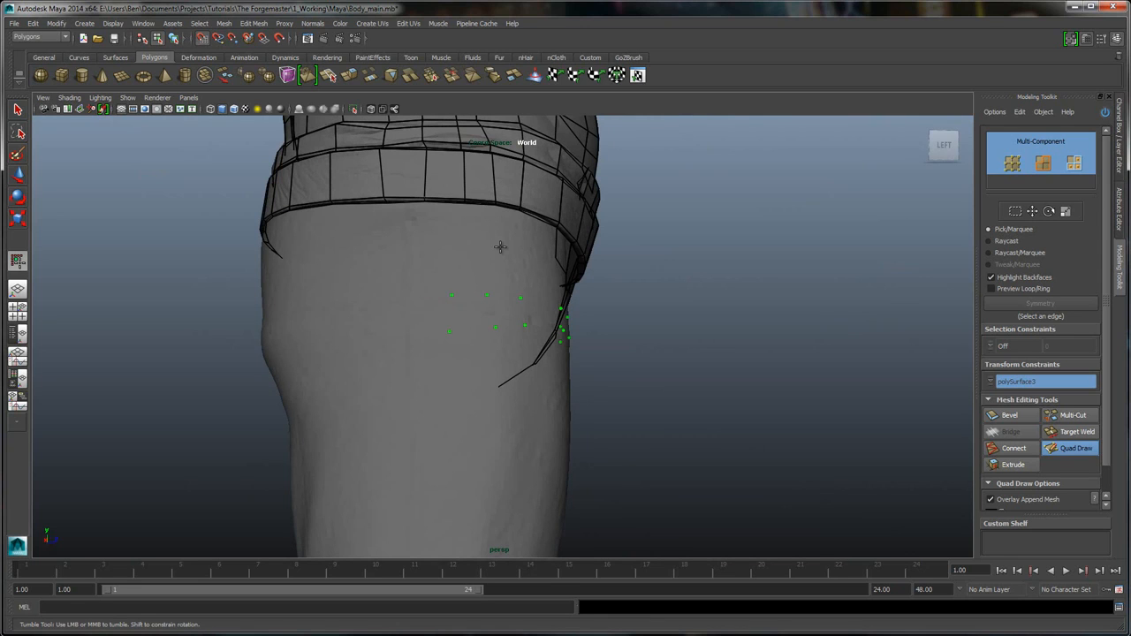
left_click_drag(500, 246, 501, 247, "alt")
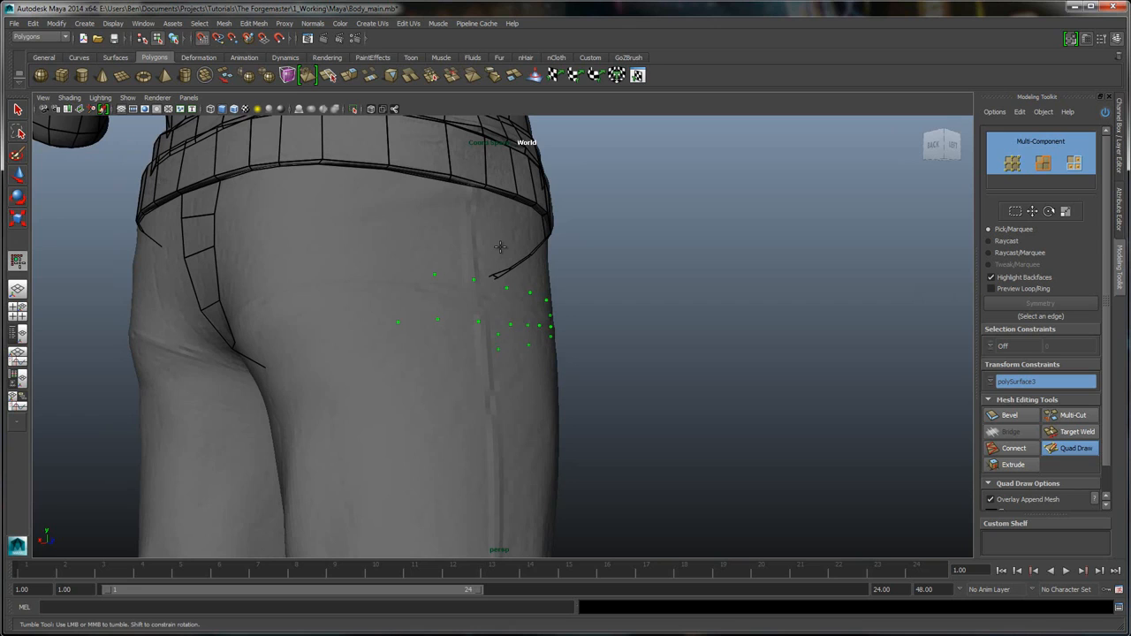
left_click_drag(501, 247, 500, 247, "alt")
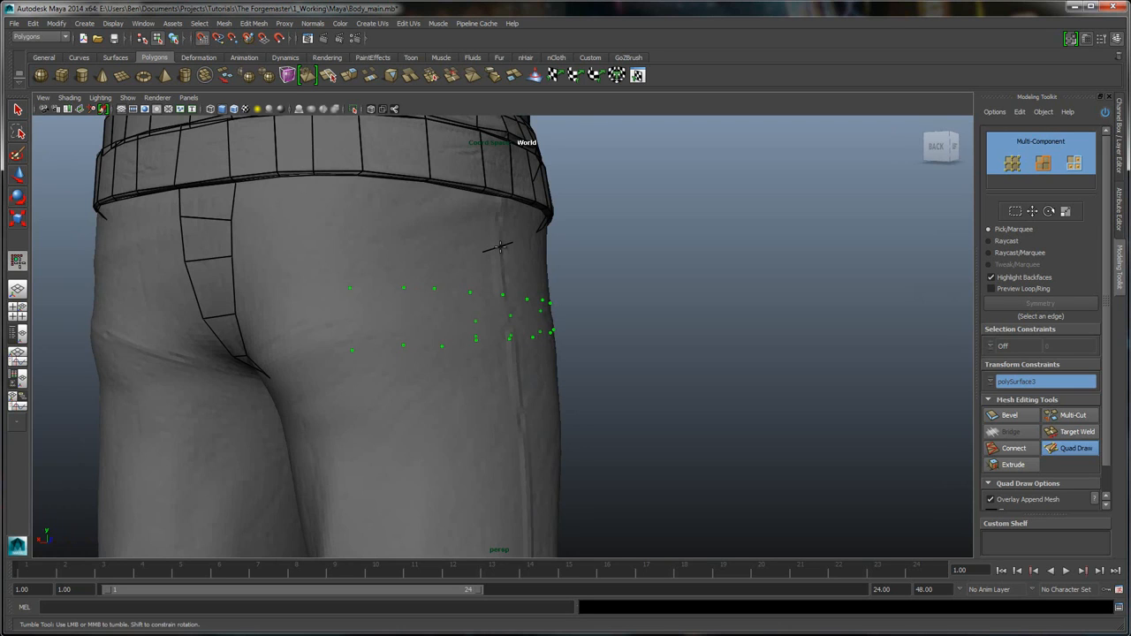
left_click_drag(501, 247, 500, 247, "alt")
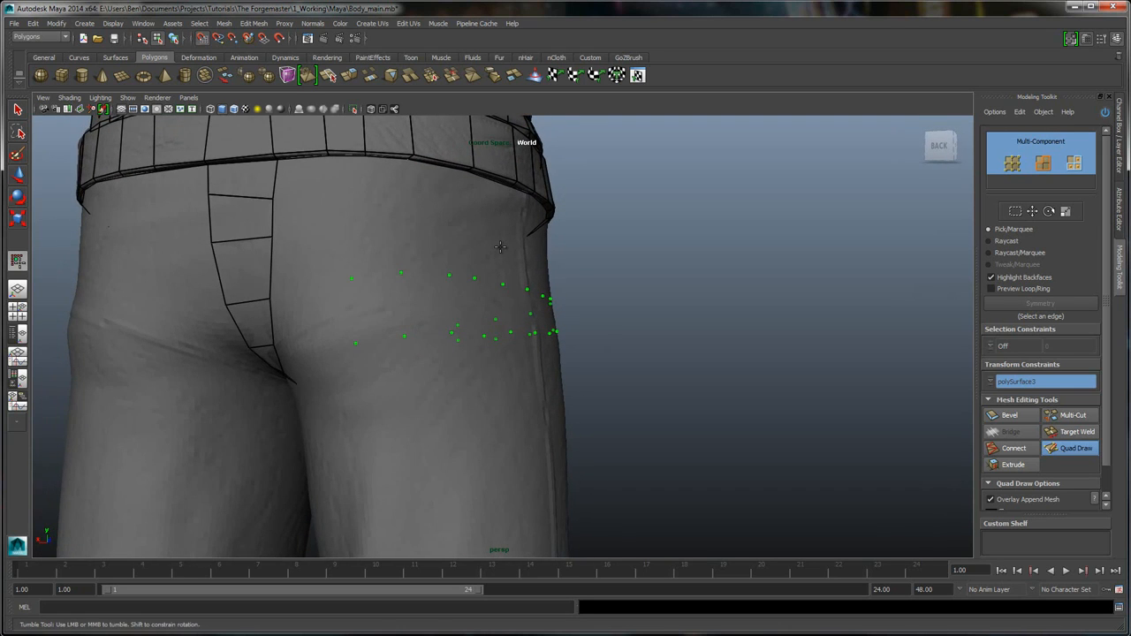
left_click_drag(501, 247, 501, 246, "alt")
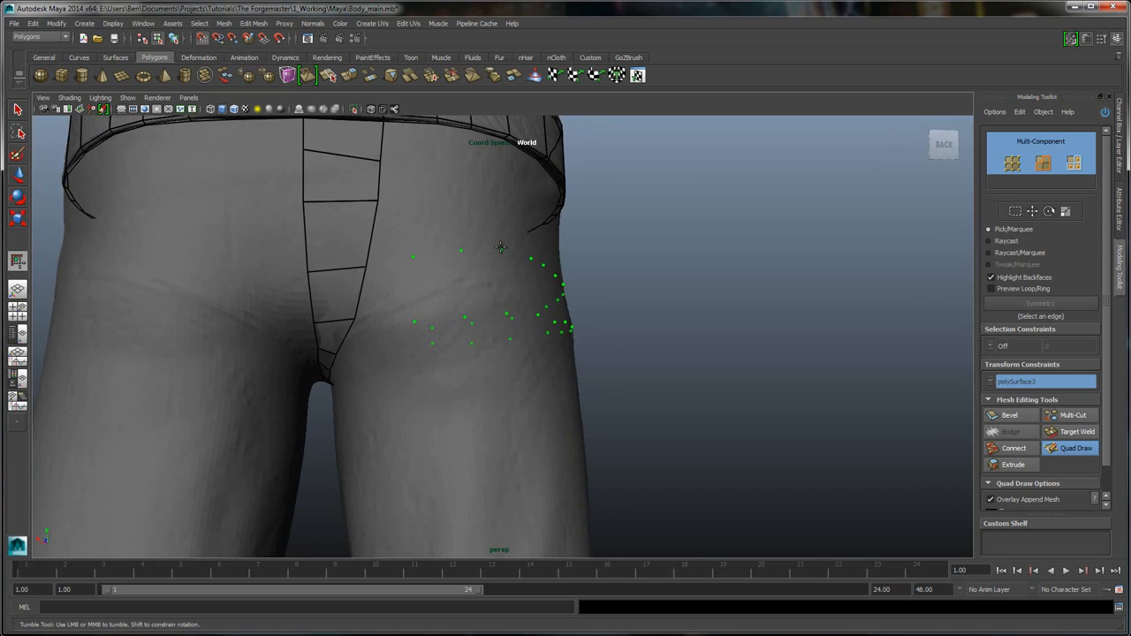
left_click_drag(500, 246, 501, 247, "alt")
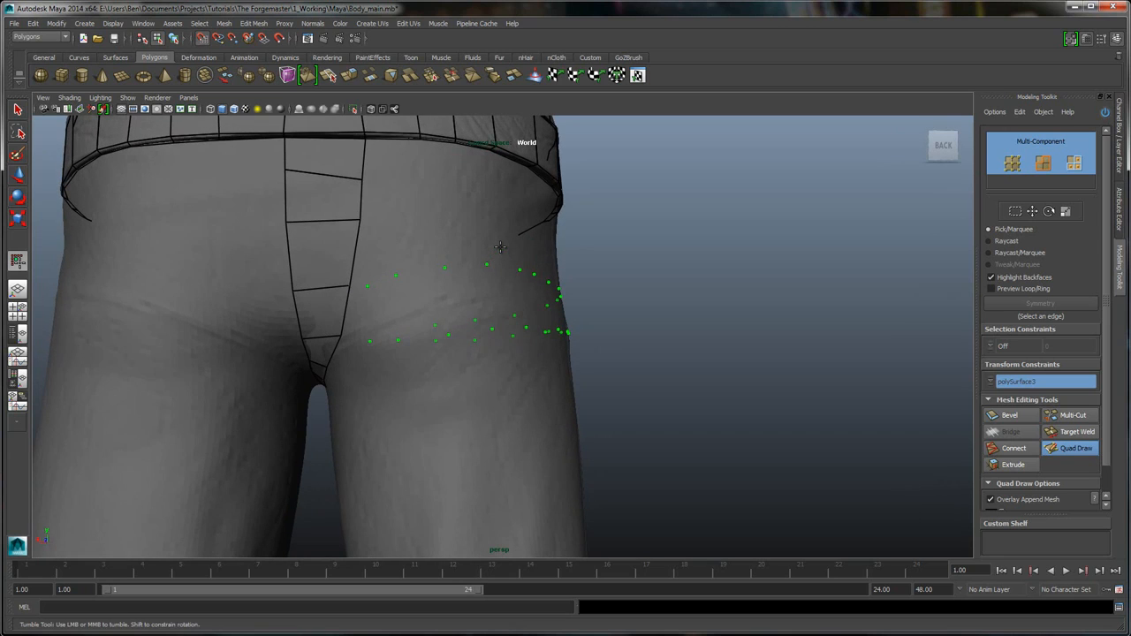
- Fill the two rows of thigh points with a band of quads running from the rear crotch strip to the front patch
left_click_drag(353, 310, 521, 299)
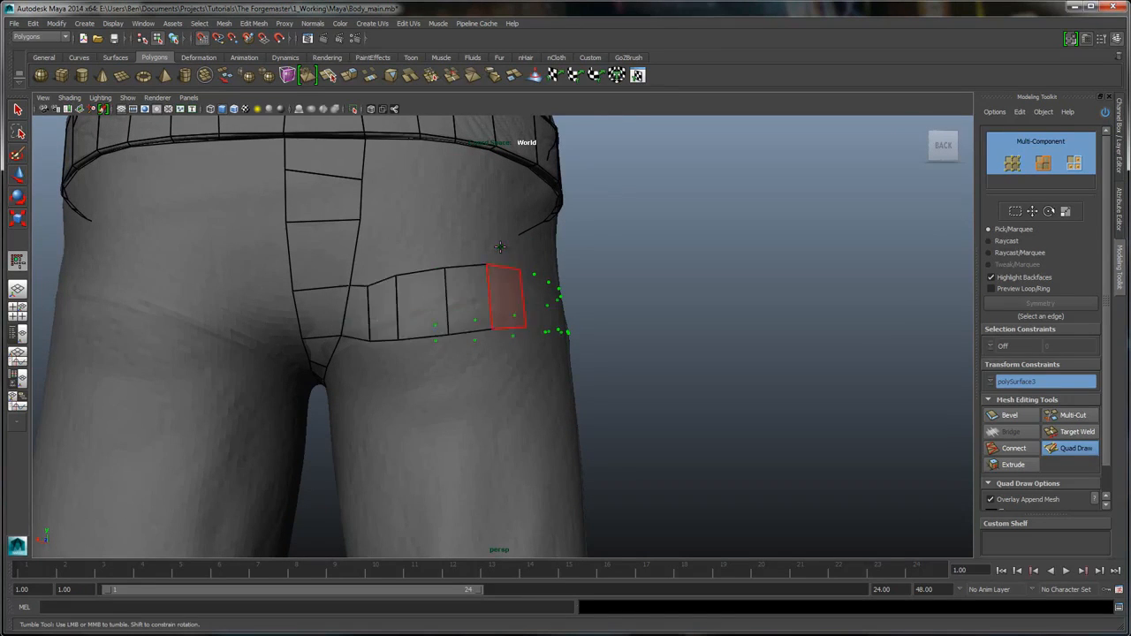
left_click_drag(500, 246, 500, 247, "alt")
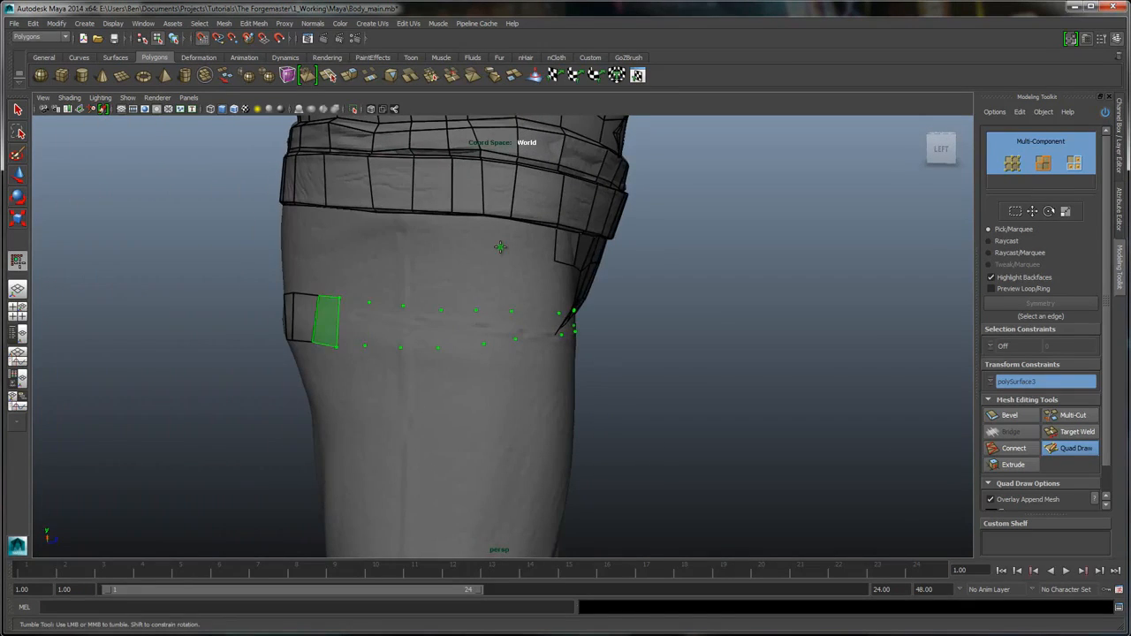
left_click_drag(354, 322, 563, 322, "shift")
left_click_drag(500, 246, 500, 246, "alt")
left_click_drag(486, 325, 594, 331, "shift")
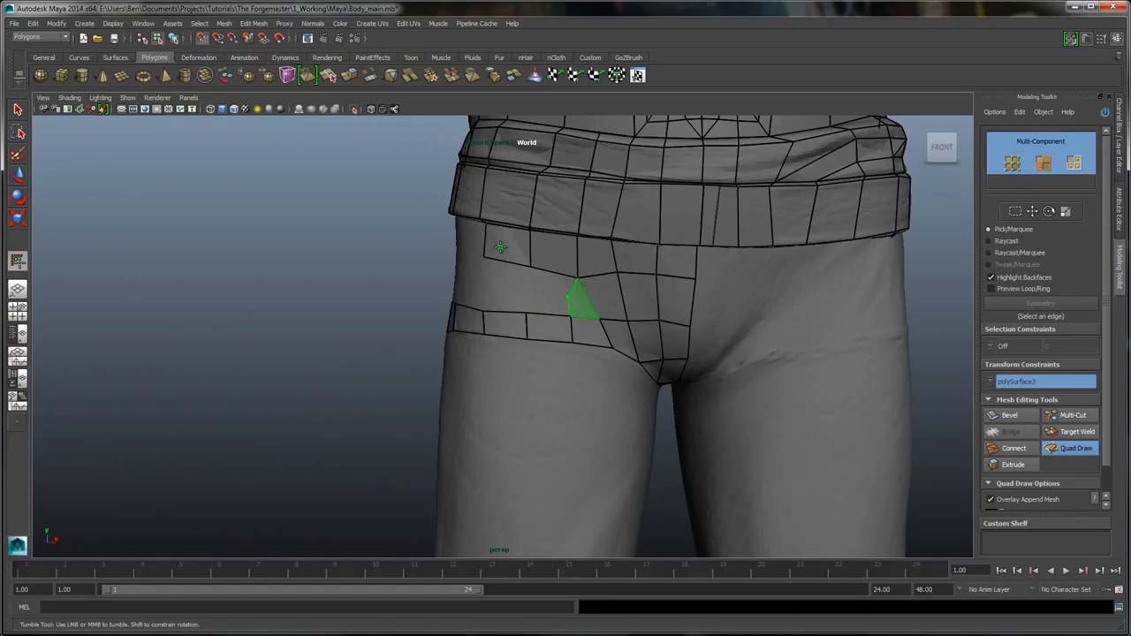
- Fill the front gap between the thigh band and the row of faces under the waistband with quads
left_click(501, 248, "shift")
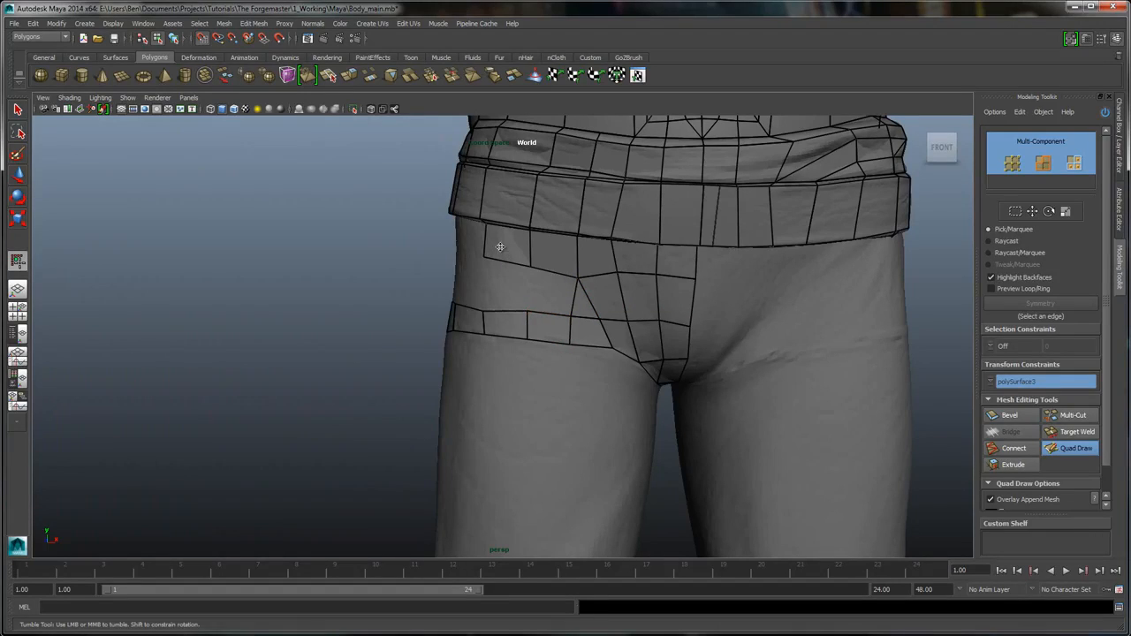
left_click(501, 246, "shift")
left_click_drag(500, 246, 500, 246, "alt")
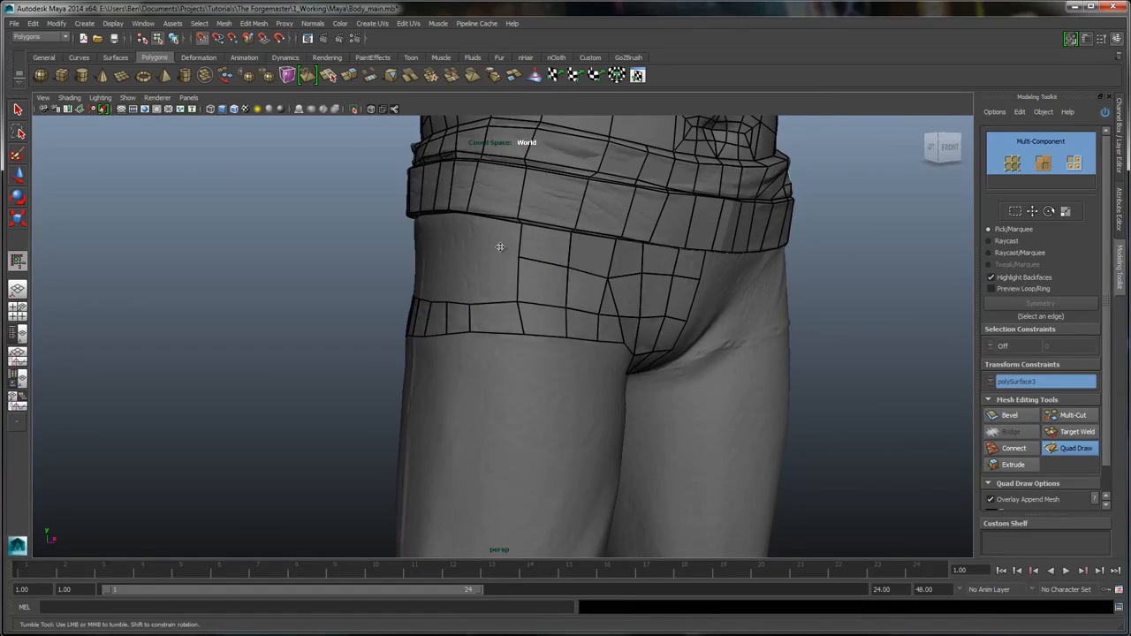
- Place a row of points across the outer hip and fill quads from them up to the waistband and down to the thigh band
left_click_drag(500, 246, 500, 247, "alt")
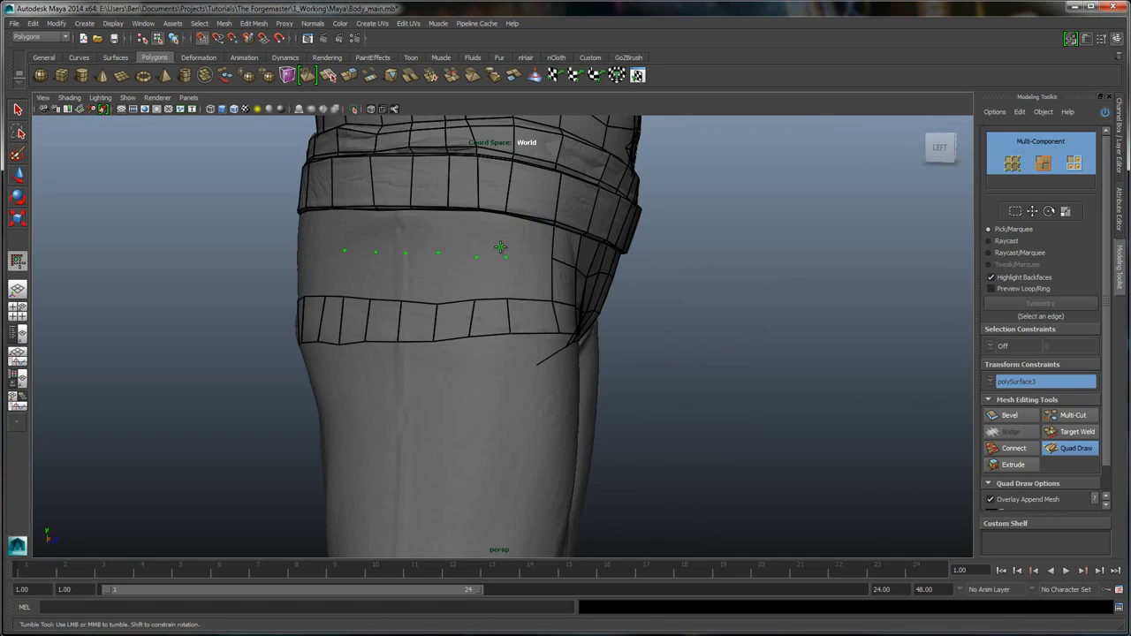
left_click_drag(500, 247, 344, 237, "shift")
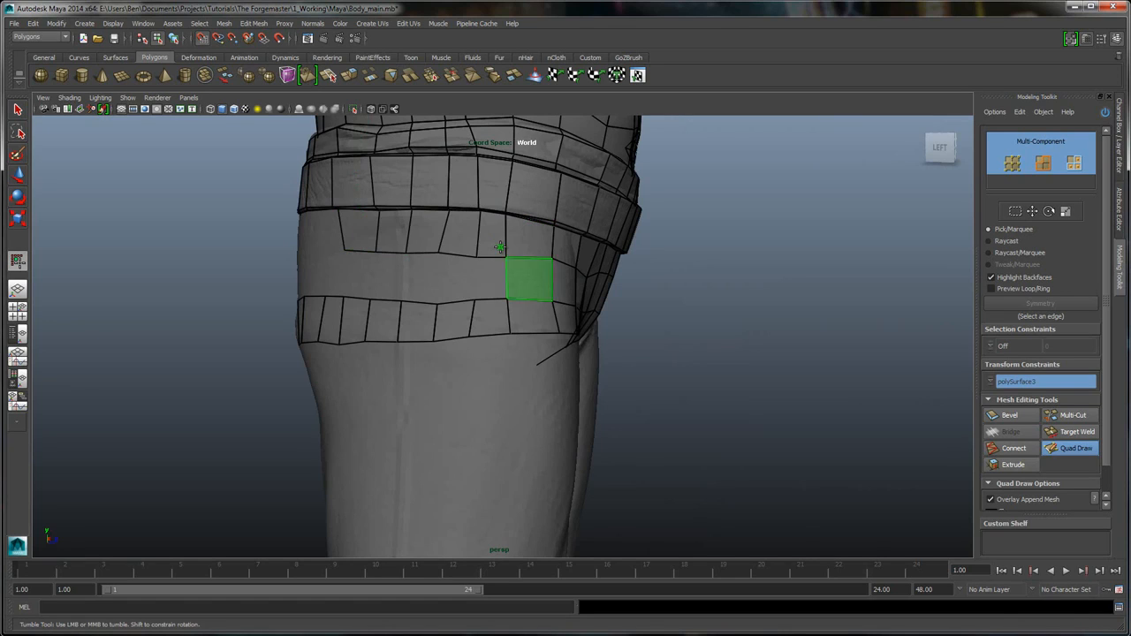
left_click_drag(500, 247, 501, 247, "shift")
left_click_drag(500, 247, 501, 247, "alt")
- Move an upper and a lower vertex of the thigh band under the right buttock toward the crotch to even its quads
middle_click_drag(500, 248, 500, 248, "alt")
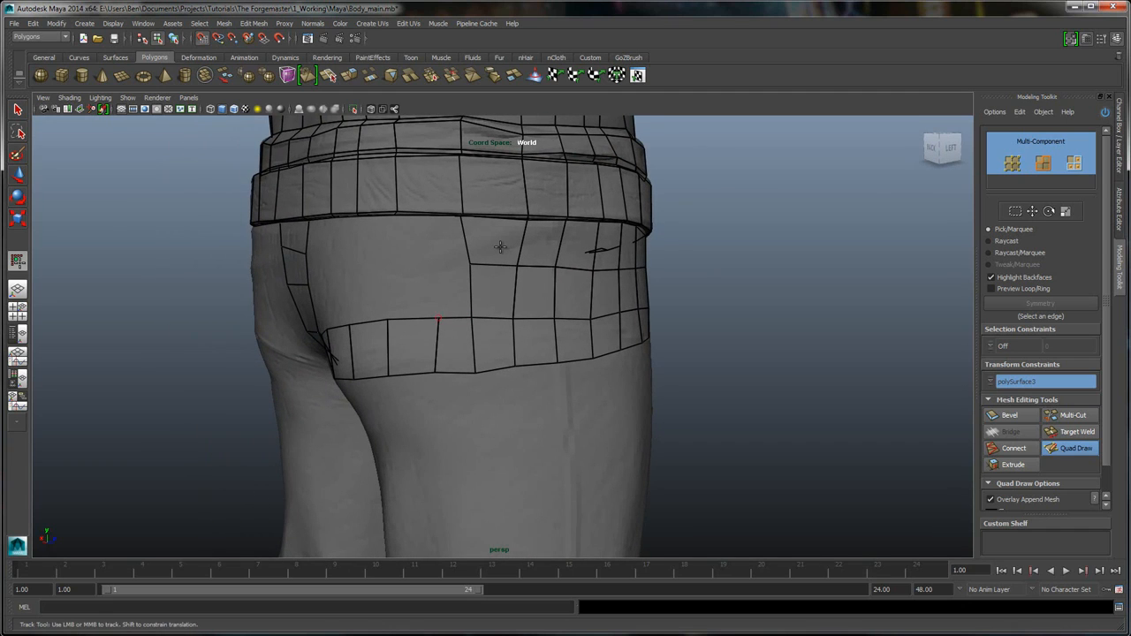
left_click_drag(439, 318, 426, 318)
left_click_drag(435, 372, 421, 373)
left_click_drag(501, 247, 501, 247, "alt")
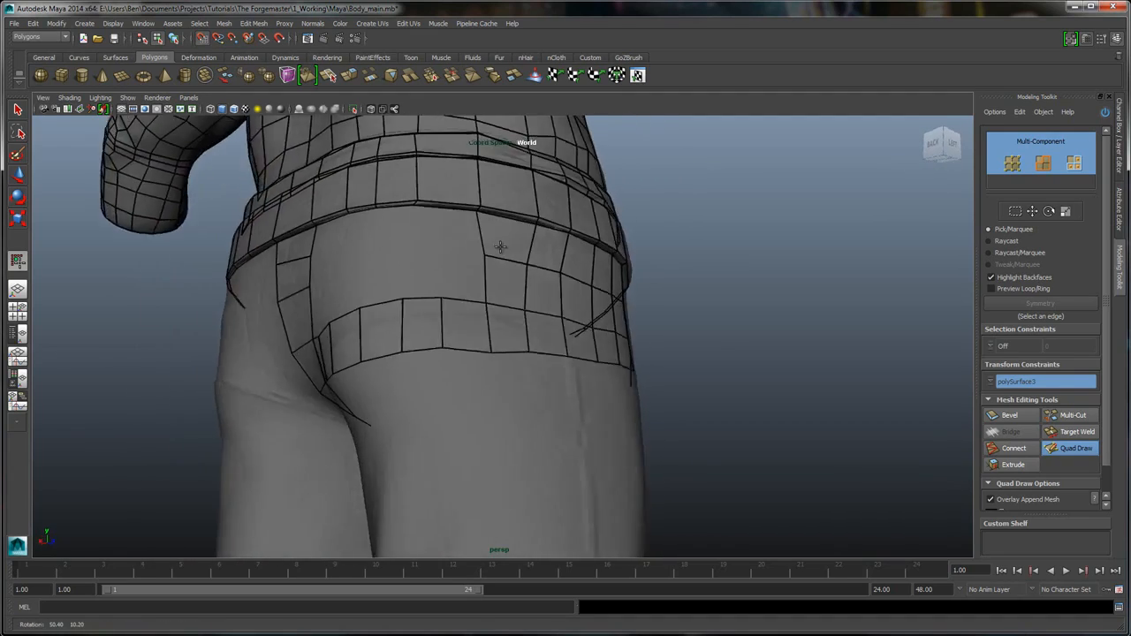
right_click_drag(500, 247, 500, 247, "alt")
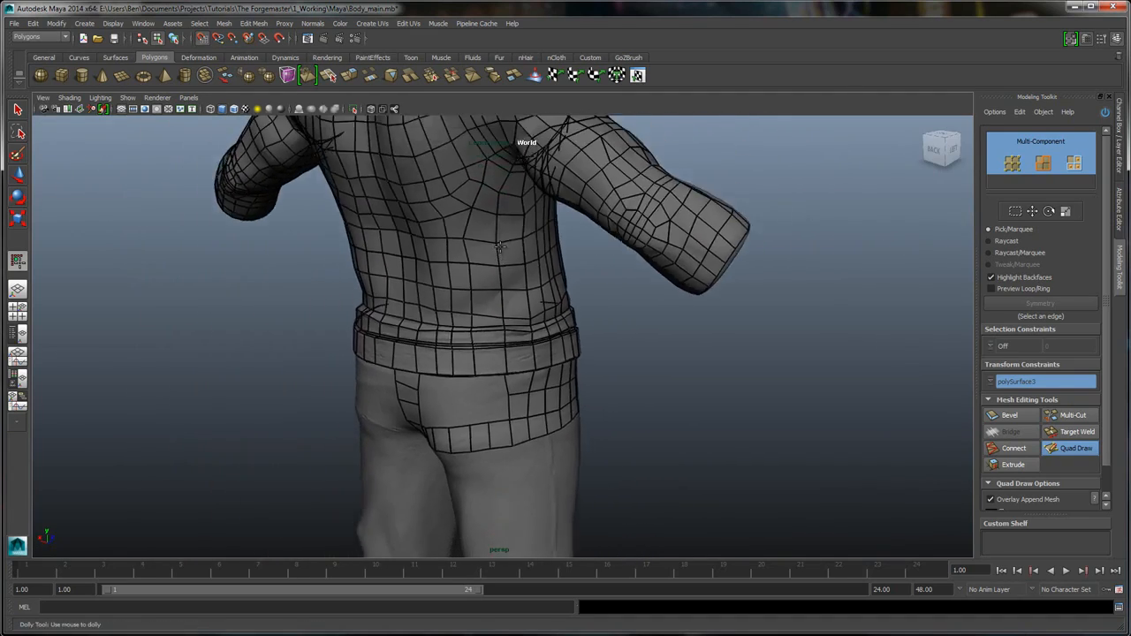
- Open a face column above the waistband at the right rear and refill it around an added edge that ends in a triangle
left_click_drag(500, 248, 500, 247, "alt")
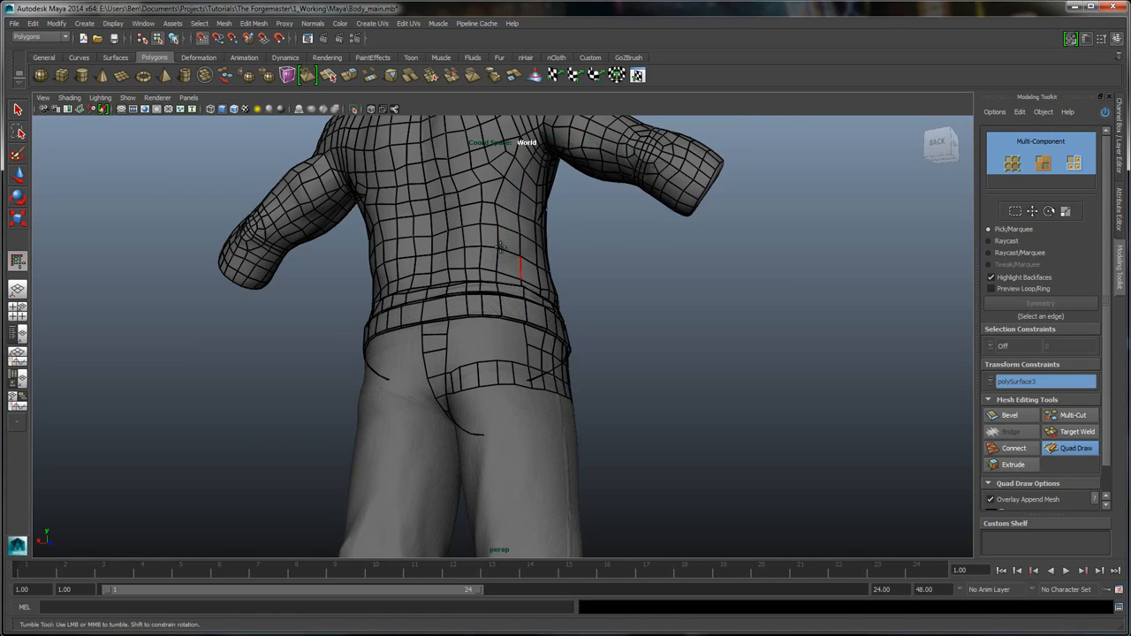
scroll(501, 248, "up", 5)
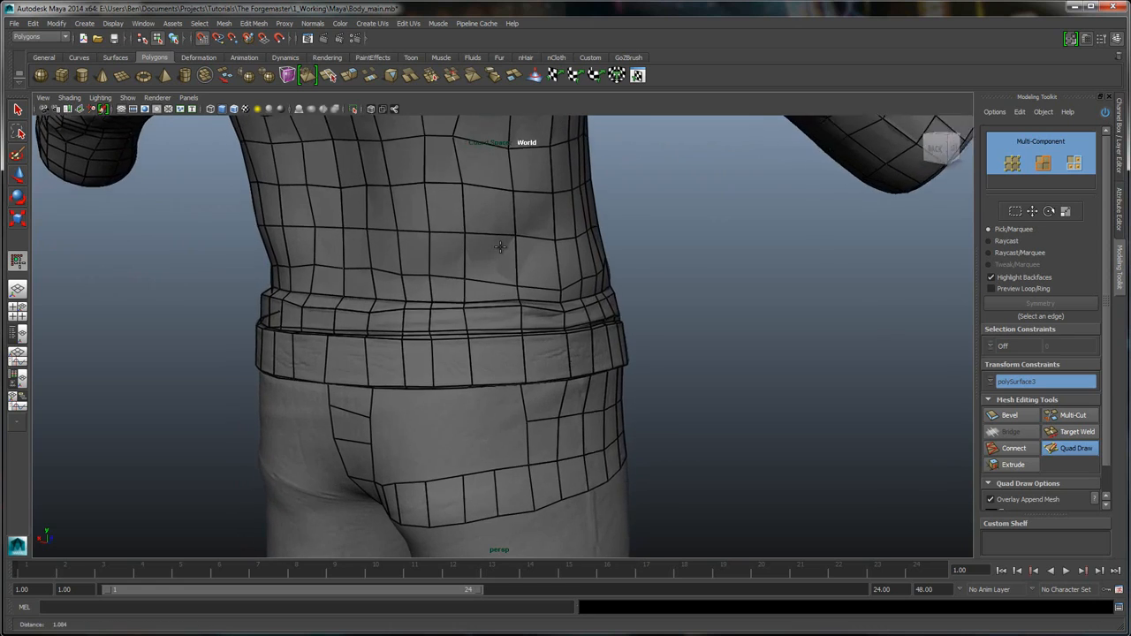
scroll(501, 248, "up", 5)
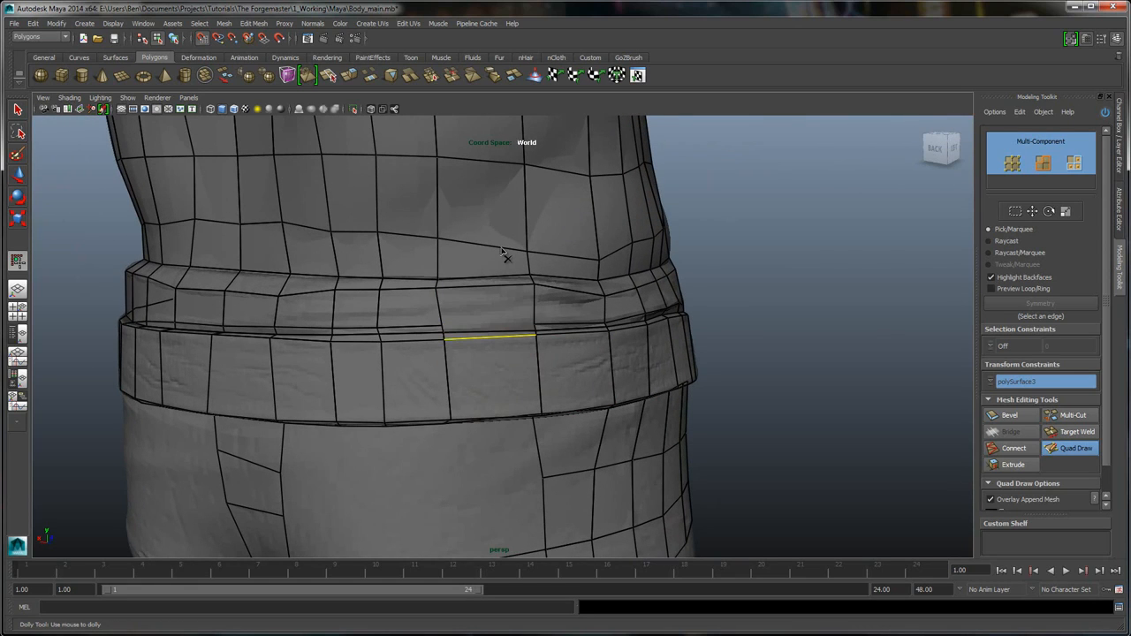
left_click_drag(505, 255, 501, 247, "alt")
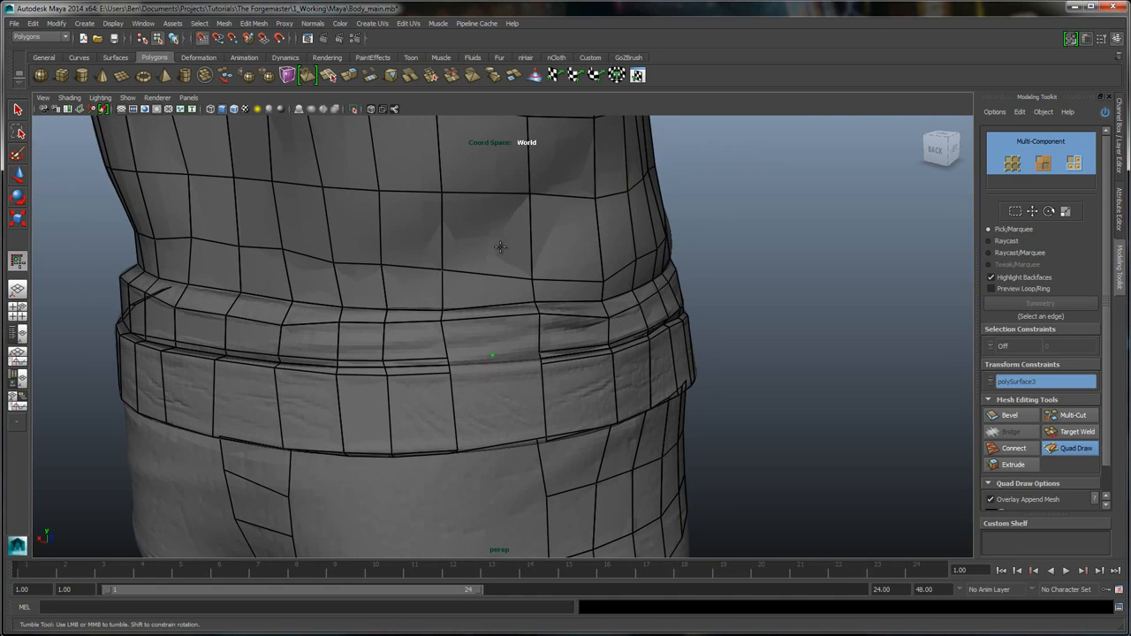
left_click(526, 343, "shift")
key("ctrl+z")
left_click(493, 340)
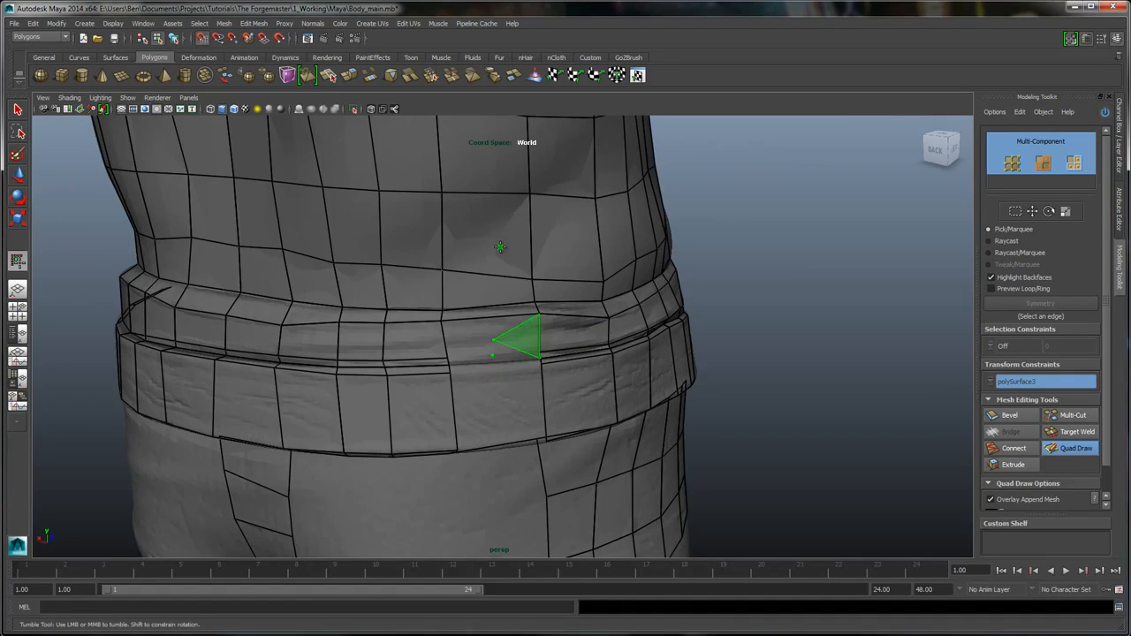
left_click(522, 338, "shift")
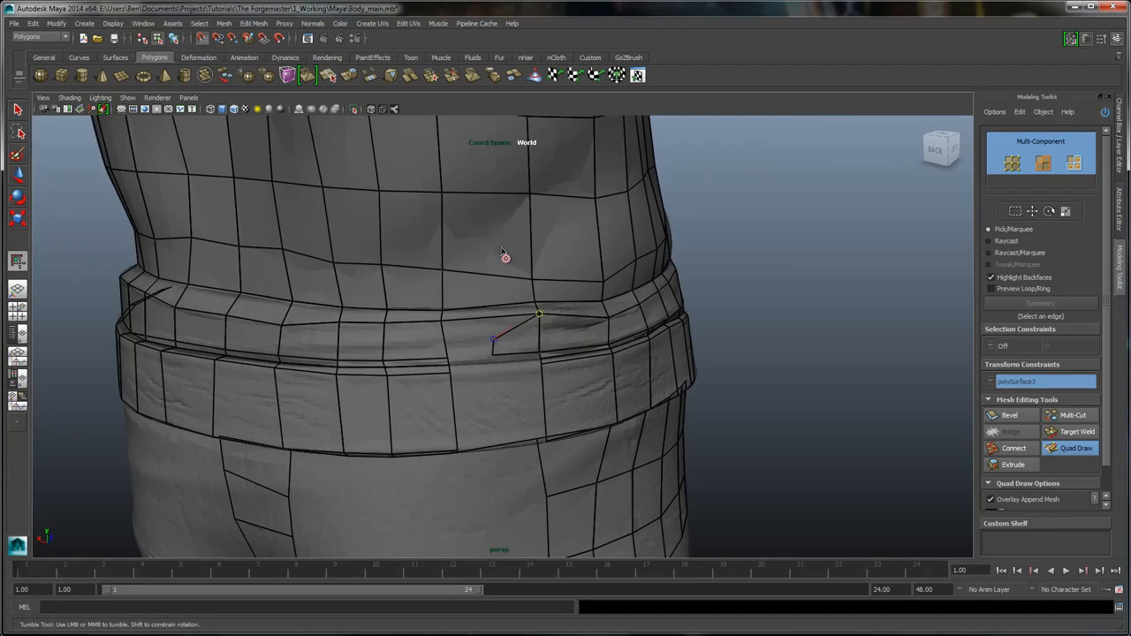
left_click_drag(502, 252, 501, 248)
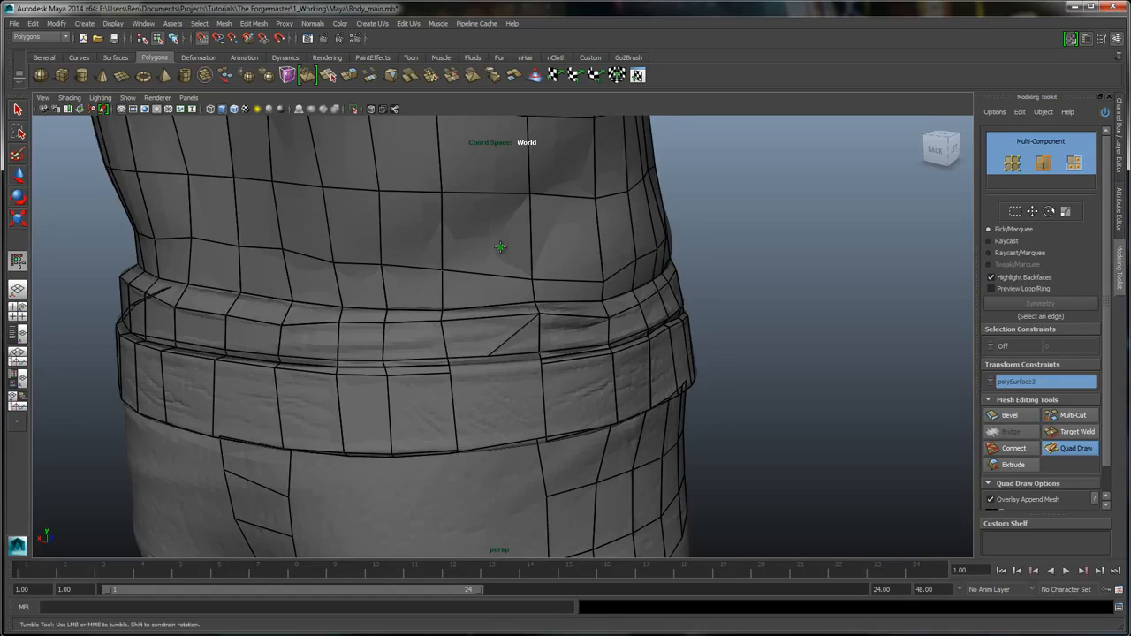
- Remove the waistband face below that triangle and fill the half nearer the spine with a narrower quad down to the lower rim
scroll(501, 247, "up", 2)
mouse_move(500, 247)
left_mouse_down("alt")
mouse_move(495, 238)
mouse_move(501, 248)
left_mouse_up("alt")
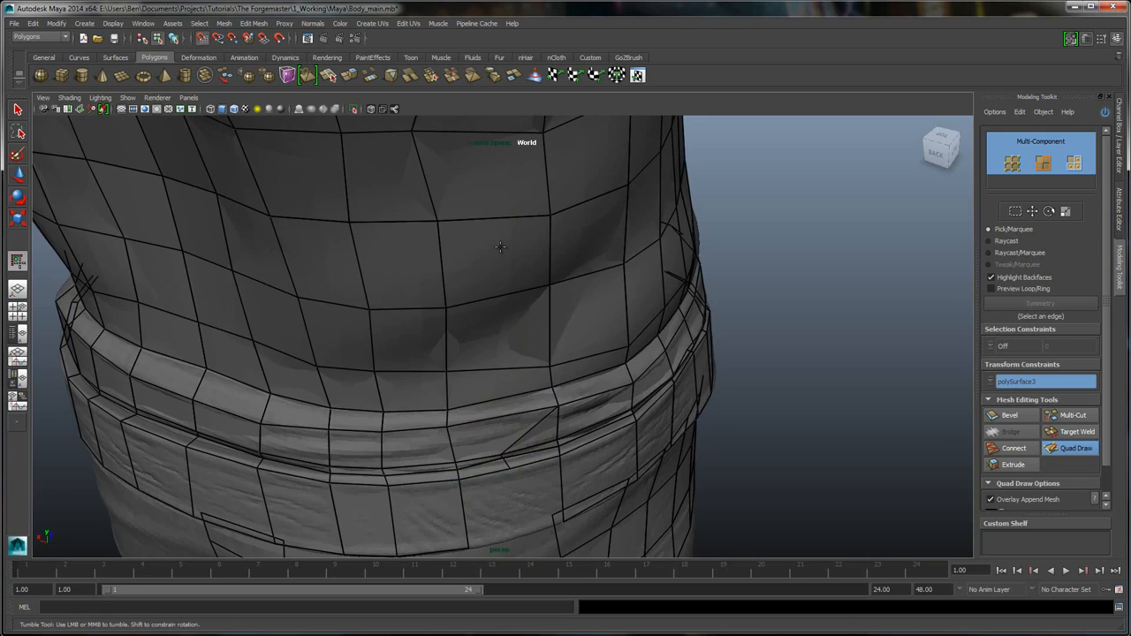
left_click_drag(500, 247, 500, 246, "alt")
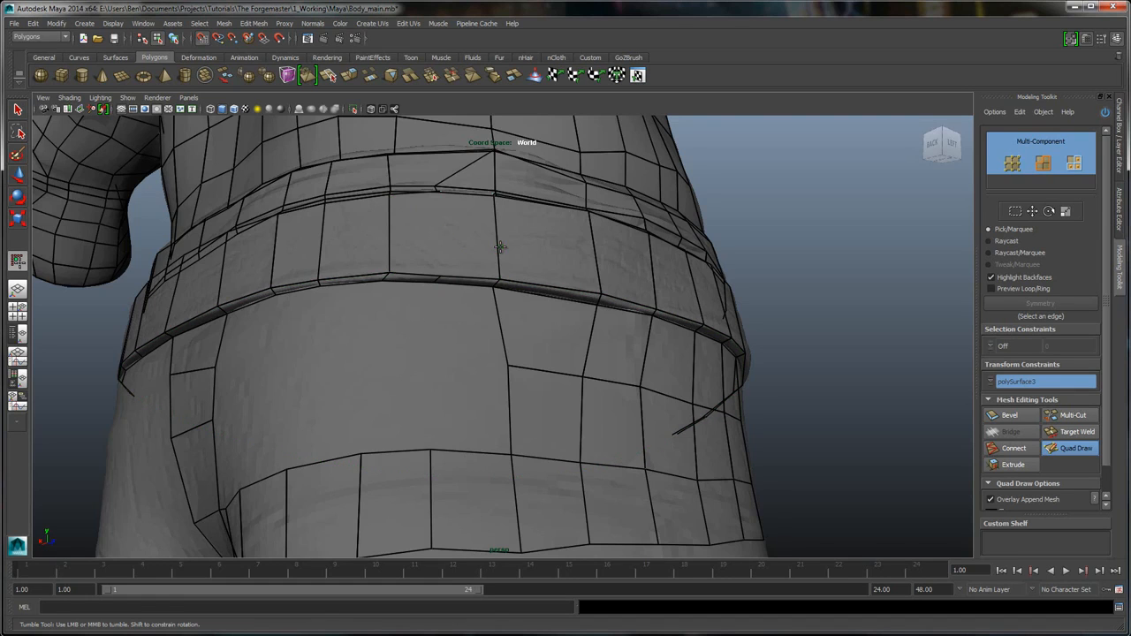
left_click_drag(500, 247, 493, 380, "alt")
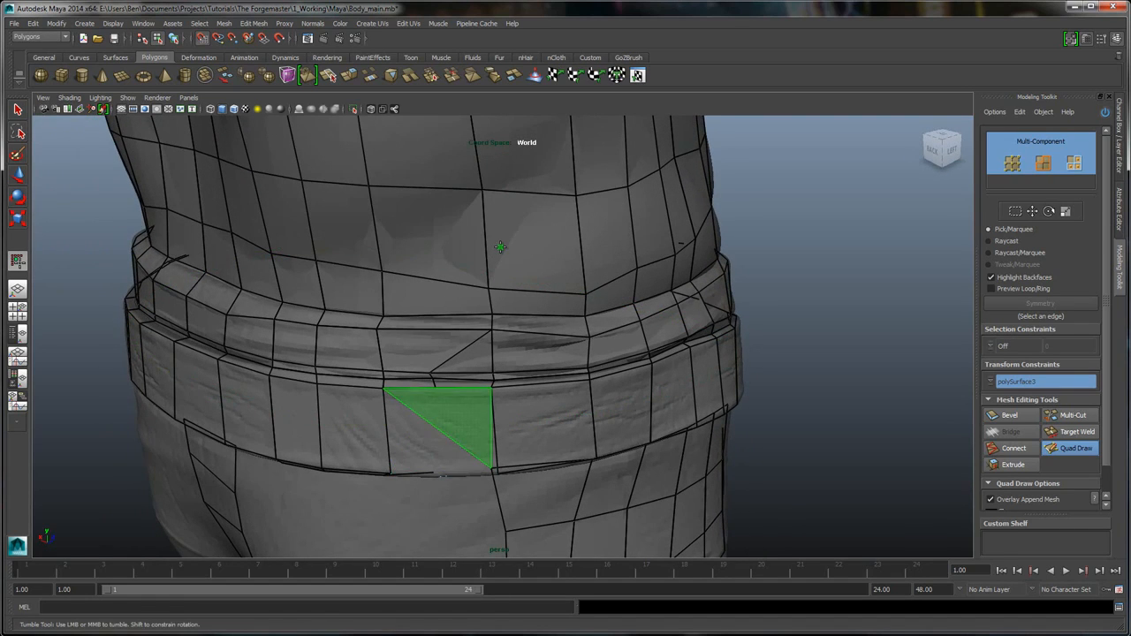
left_click_drag(501, 247, 500, 247, "alt")
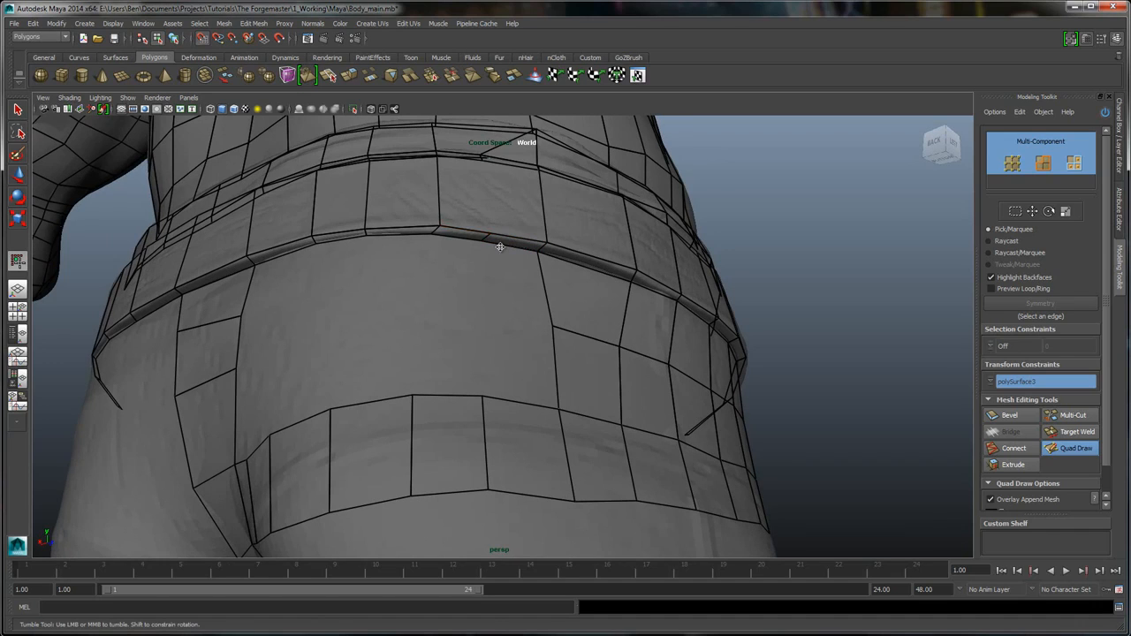
left_click_drag(500, 247, 500, 247, "alt")
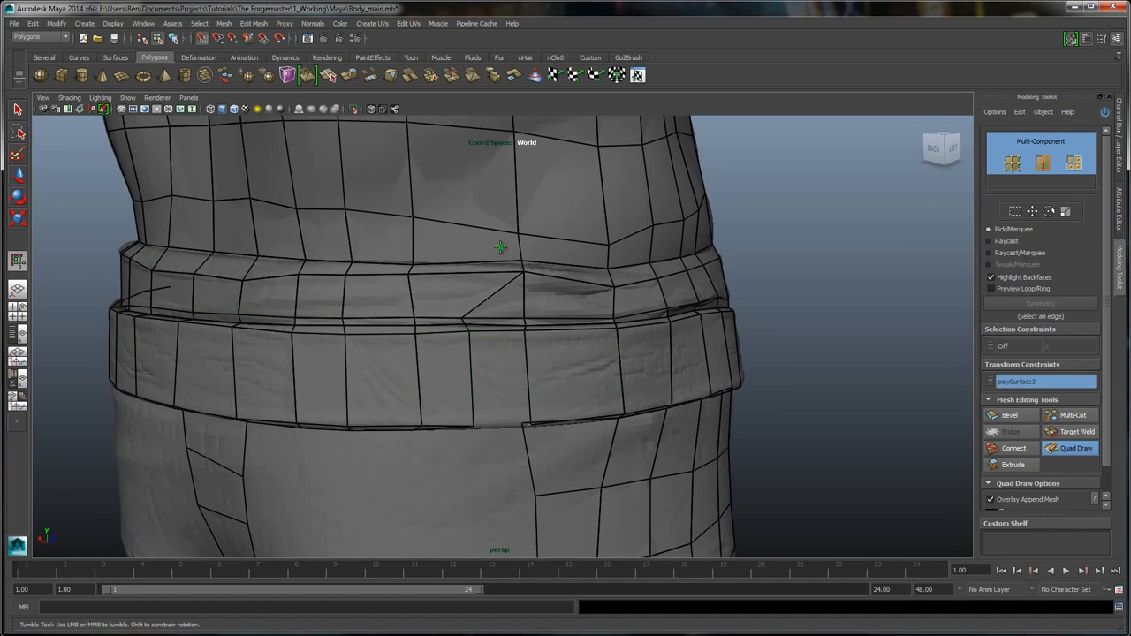
- Fill the remaining half of the opened waistband column with a quad and weld its free corners to the neighbouring face
middle_click_drag(503, 244, 501, 249, "alt")
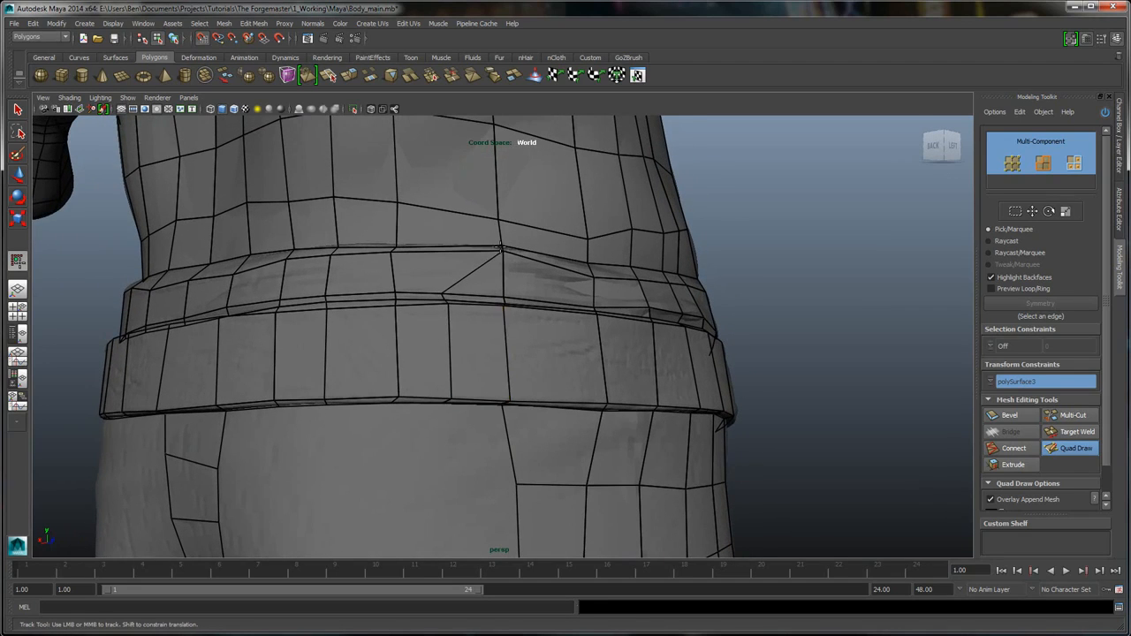
left_click_drag(501, 248, 500, 246, "alt")
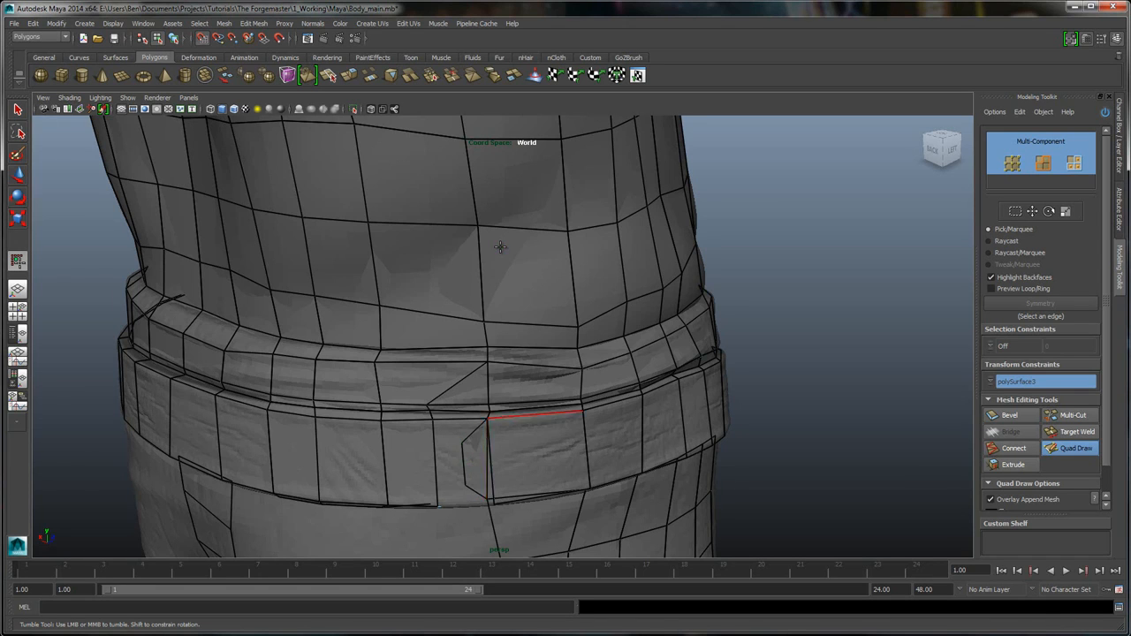
left_click_drag(500, 247, 500, 247, "alt")
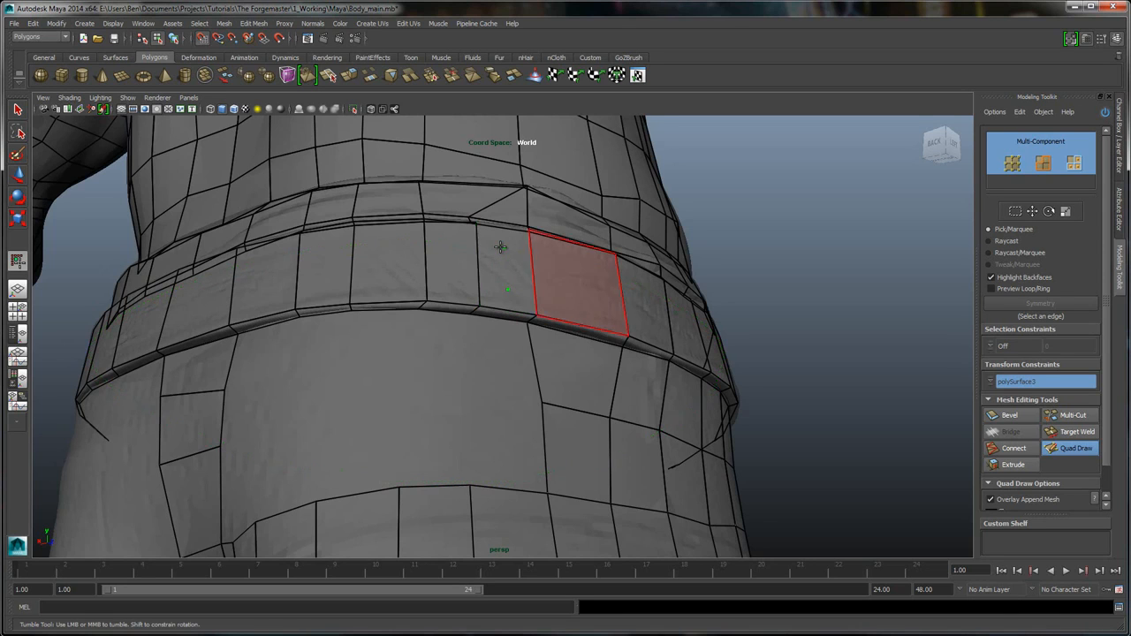
left_click_drag(500, 247, 501, 247, "alt")
left_click(330, 339, "shift")
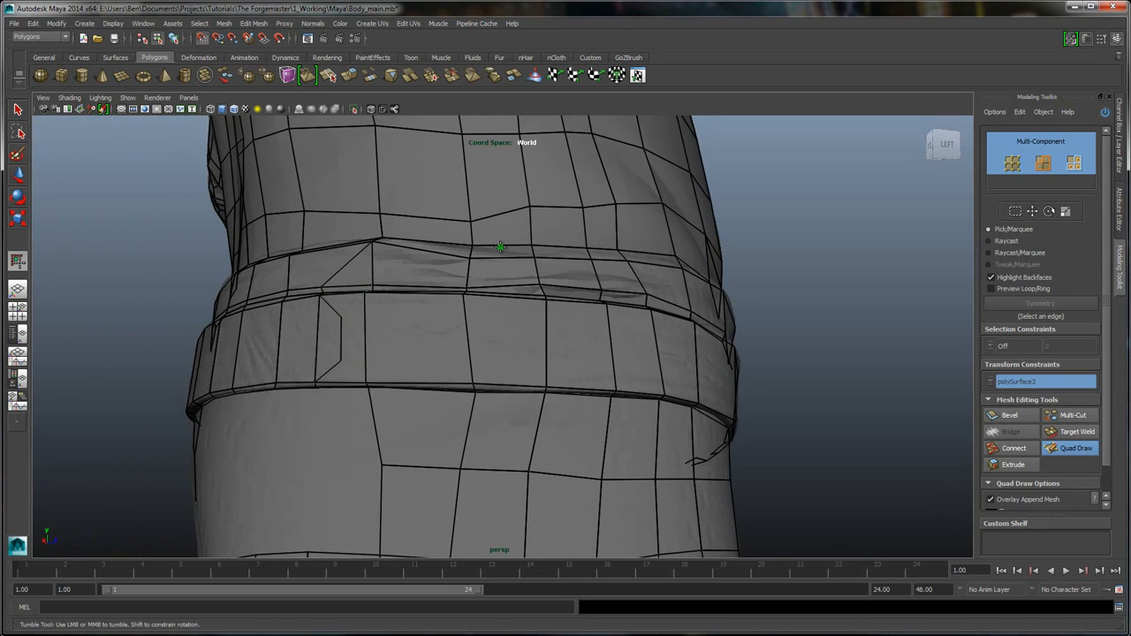
left_click_drag(341, 317, 365, 293)
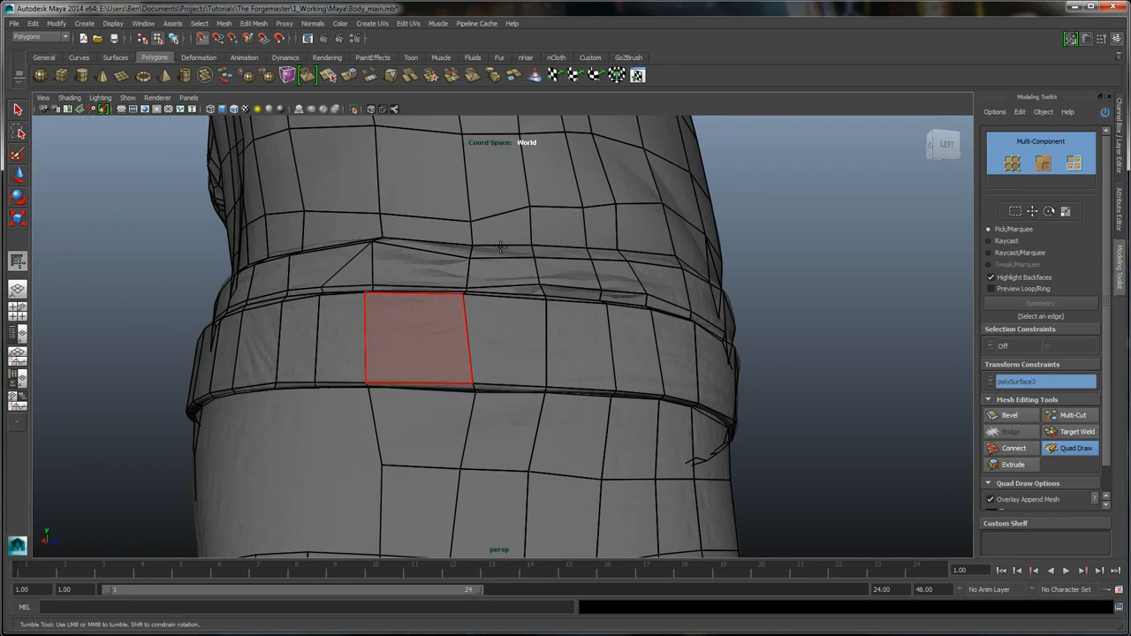
- Fill a row of quads directly beneath the waistband from the outer hip faces across the right buttock toward the rear centre strip
left_click_drag(501, 253, 500, 248, "alt")
left_click(444, 398)
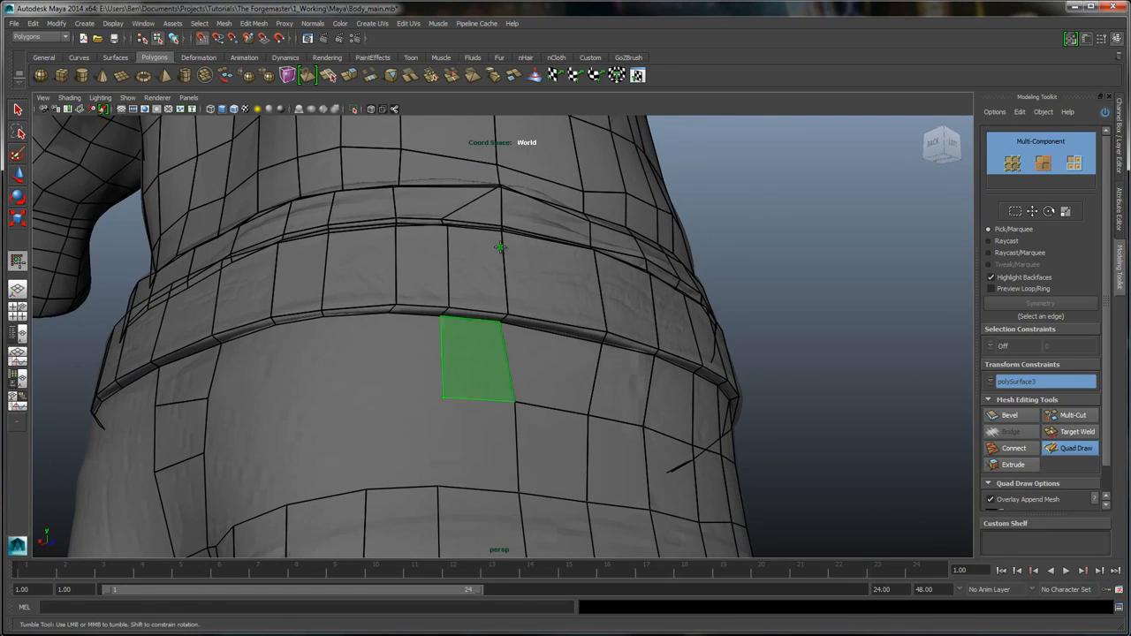
left_click(476, 359, "shift")
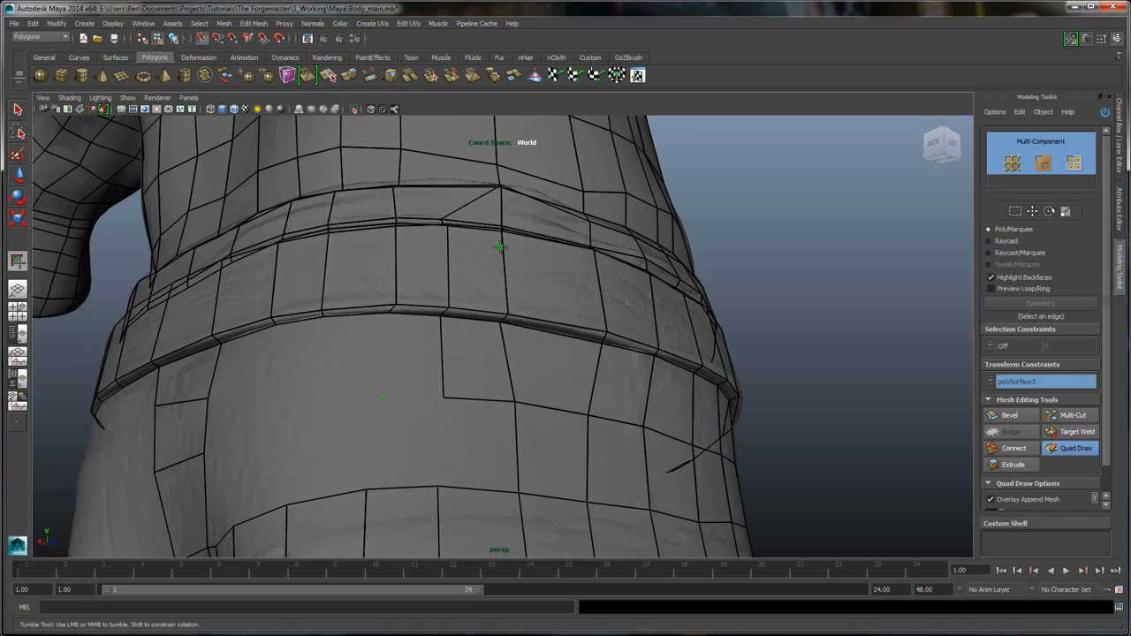
scroll(500, 247, "down", 3)
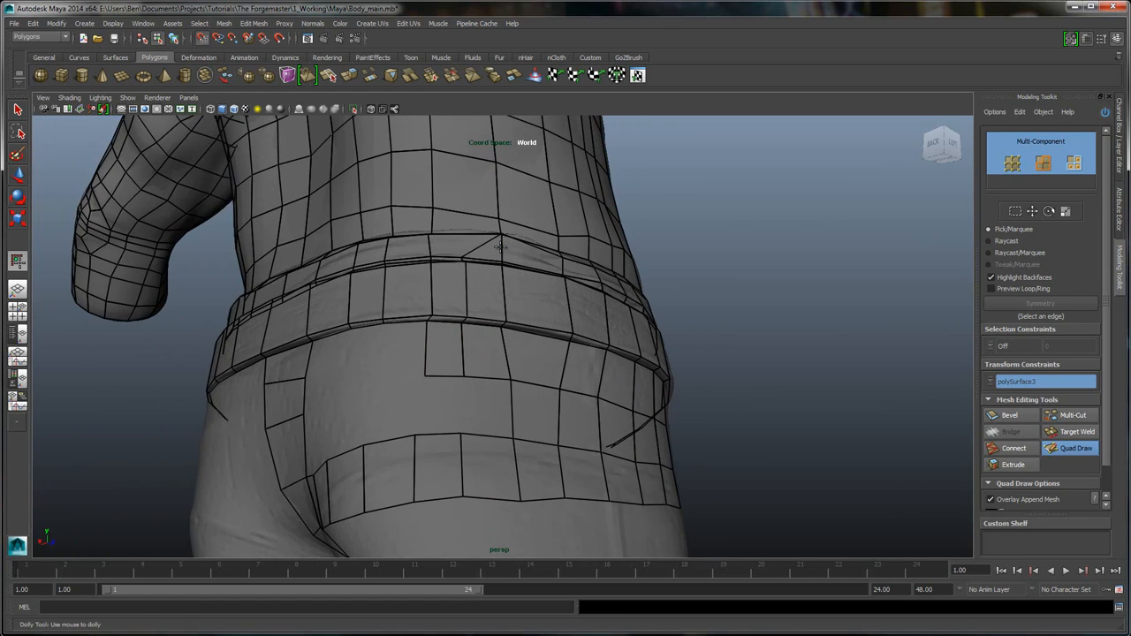
left_click(487, 407, "shift")
left_click(441, 405, "shift")
left_click_drag(441, 405, 502, 403, "alt")
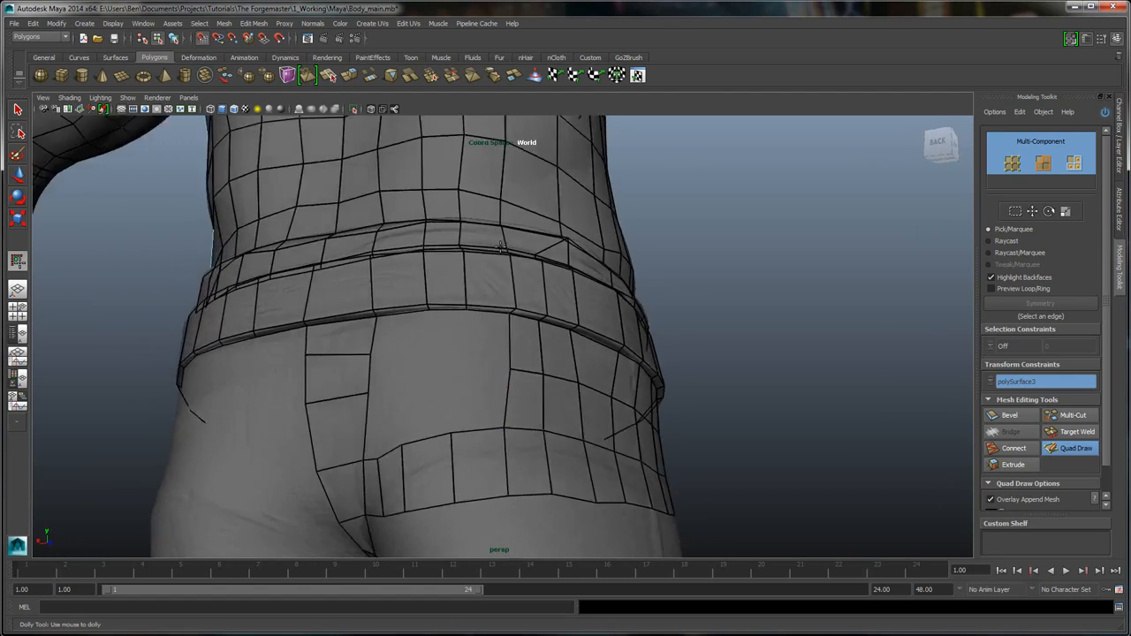
left_click_drag(500, 248, 501, 249, "alt")
left_click(519, 348, "shift")
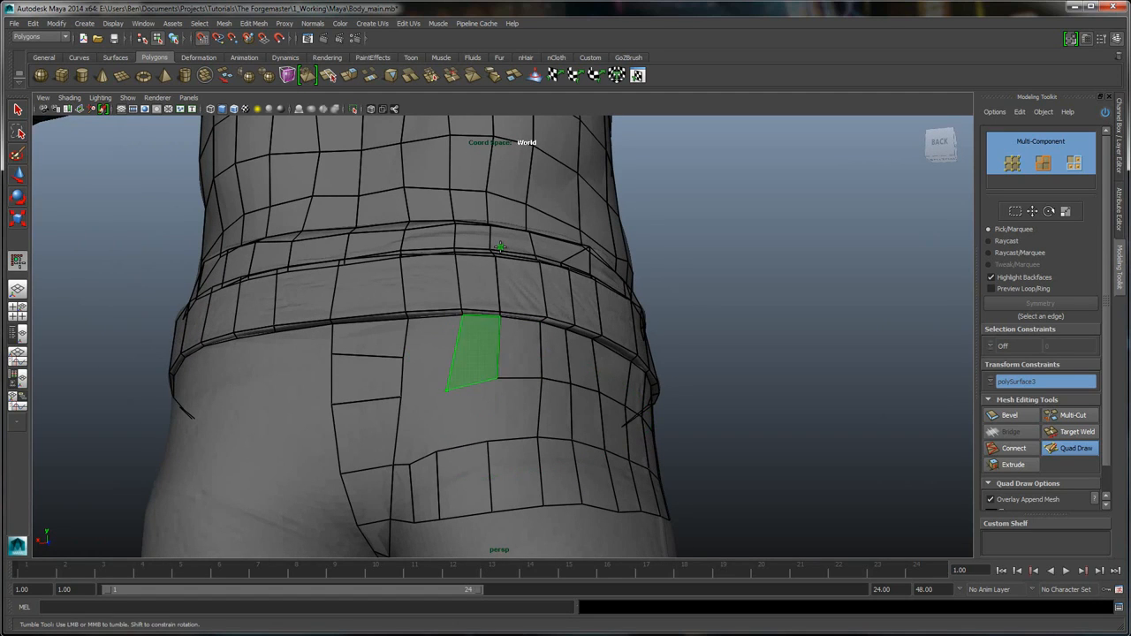
left_click(474, 351, "shift")
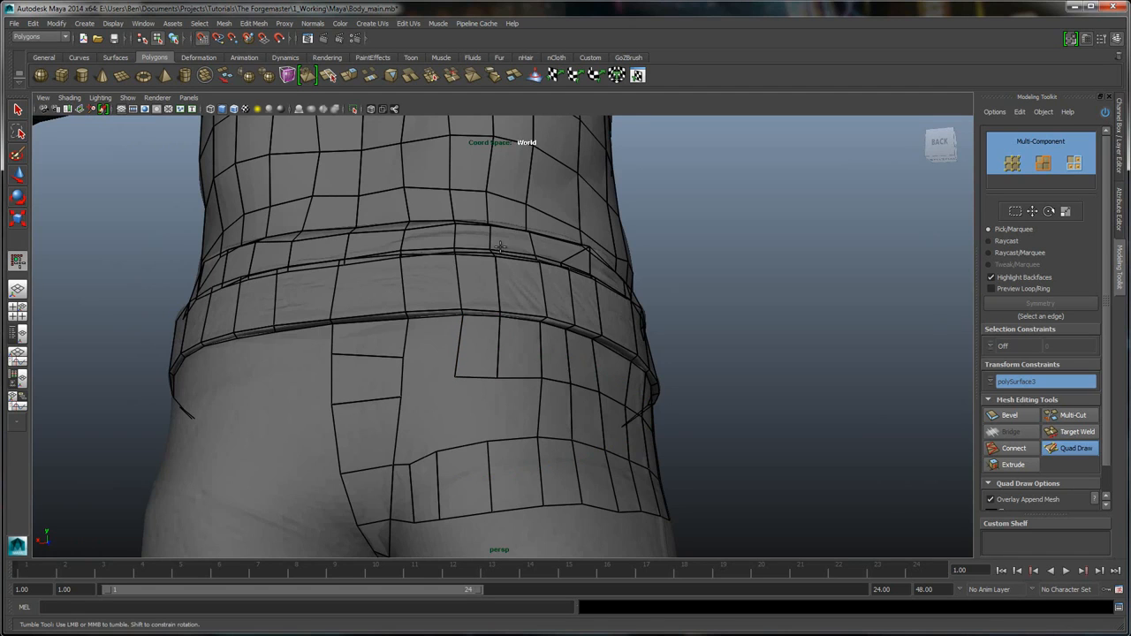
- Weld the rear centre strip's two upper cross edges into one, level it with the new row, and fill the gap between them
left_click_drag(500, 248, 500, 248, "alt")
left_click_drag(487, 358, 485, 398)
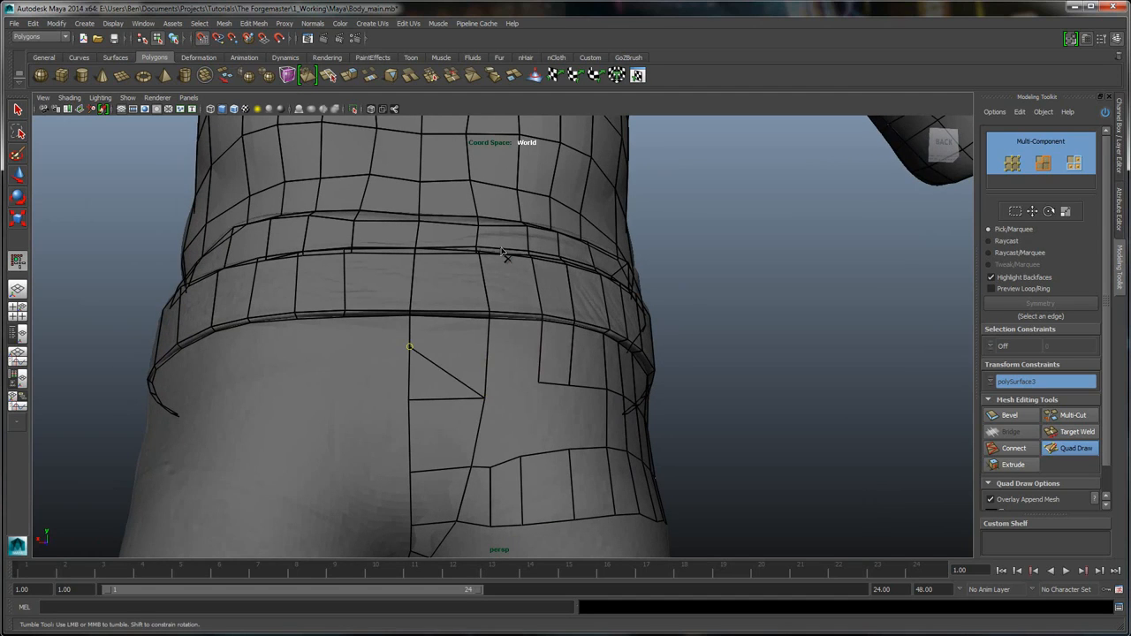
left_click_drag(409, 346, 408, 400)
left_click_drag(485, 398, 486, 382)
left_click_drag(408, 400, 406, 384)
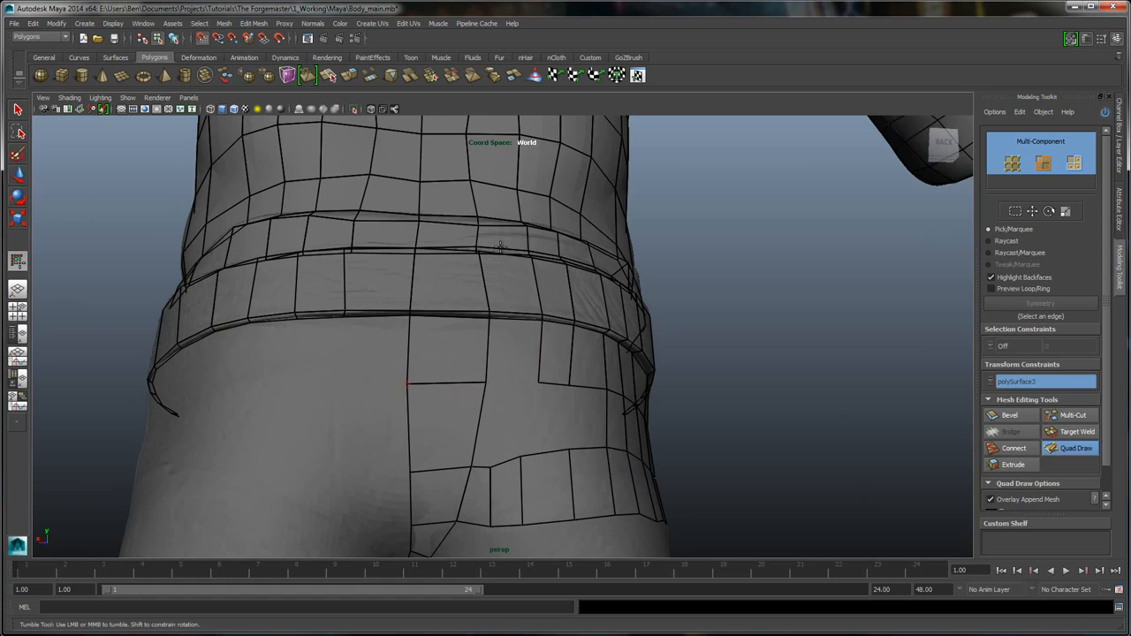
left_click(518, 355, "shift")
- Collapse the narrow quad in the thigh band beside the crotch strip by welding its upper and lower vertices to their neighbours
left_click_drag(518, 356, 482, 373, "alt")
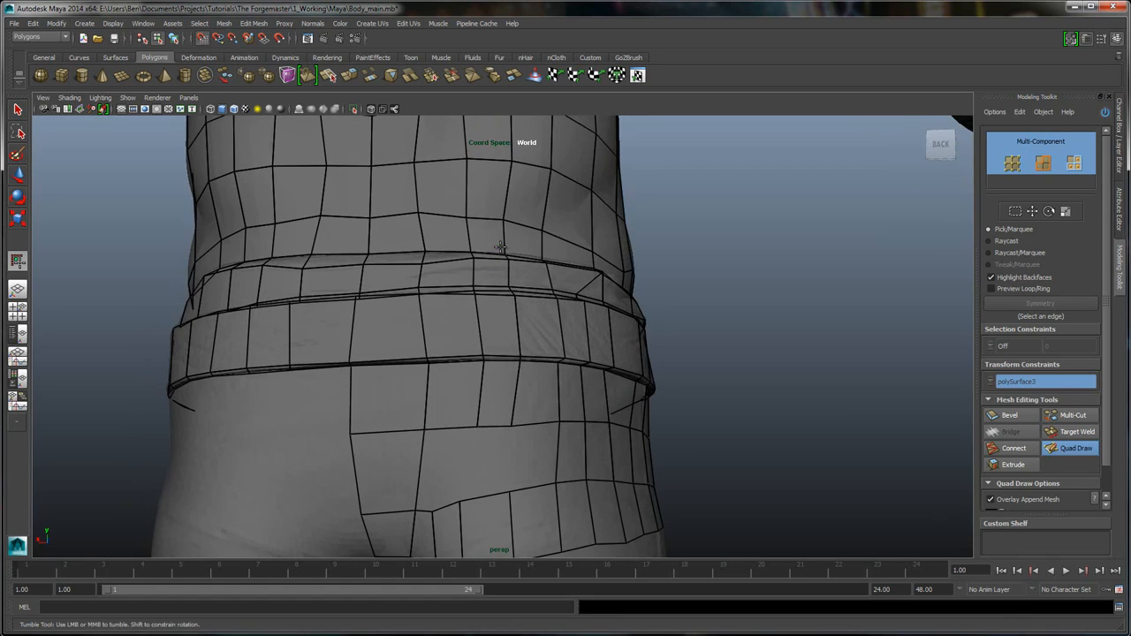
middle_click_drag(483, 373, 490, 311, "alt")
left_click_drag(501, 247, 523, 256, "alt")
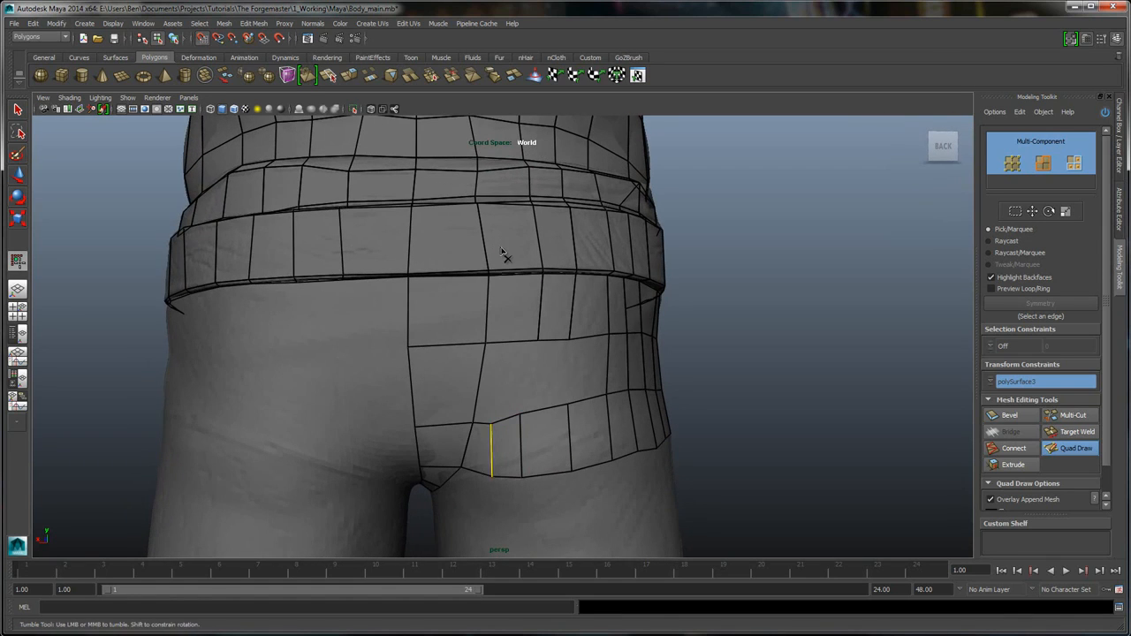
left_click_drag(491, 424, 473, 423)
mouse_move(492, 477)
left_mouse_down()
mouse_move(461, 467)
mouse_move(512, 478)
left_mouse_up()
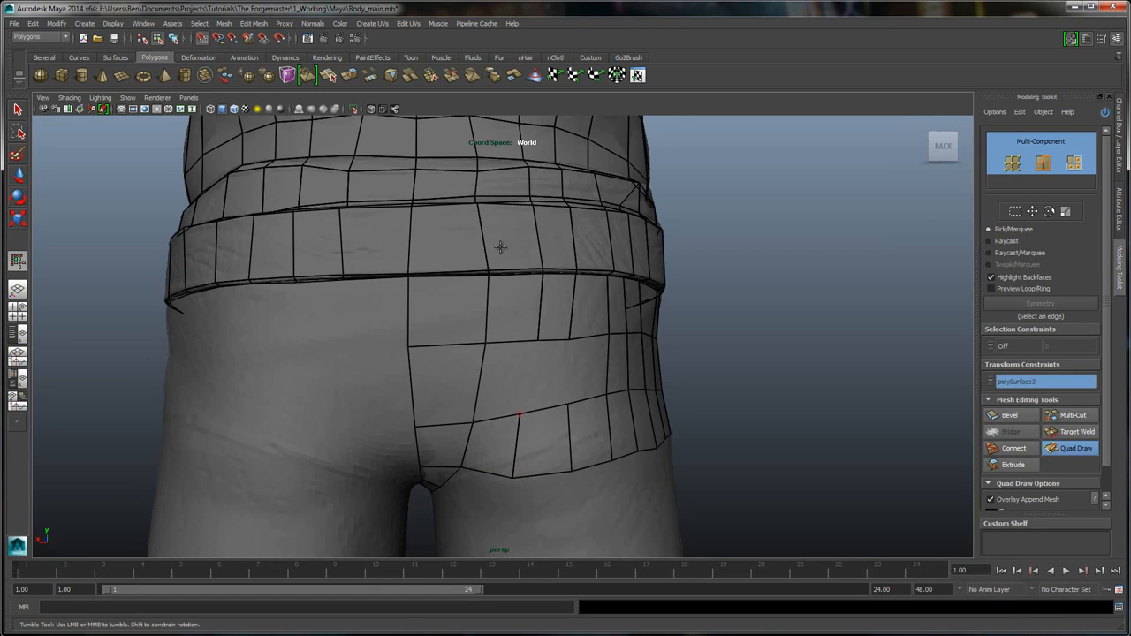
- Align the vertices beside the rear centre strip and fill the open row across the right buttock down to the thigh band
left_click_drag(520, 413, 514, 414)
left_click_drag(538, 341, 527, 341)
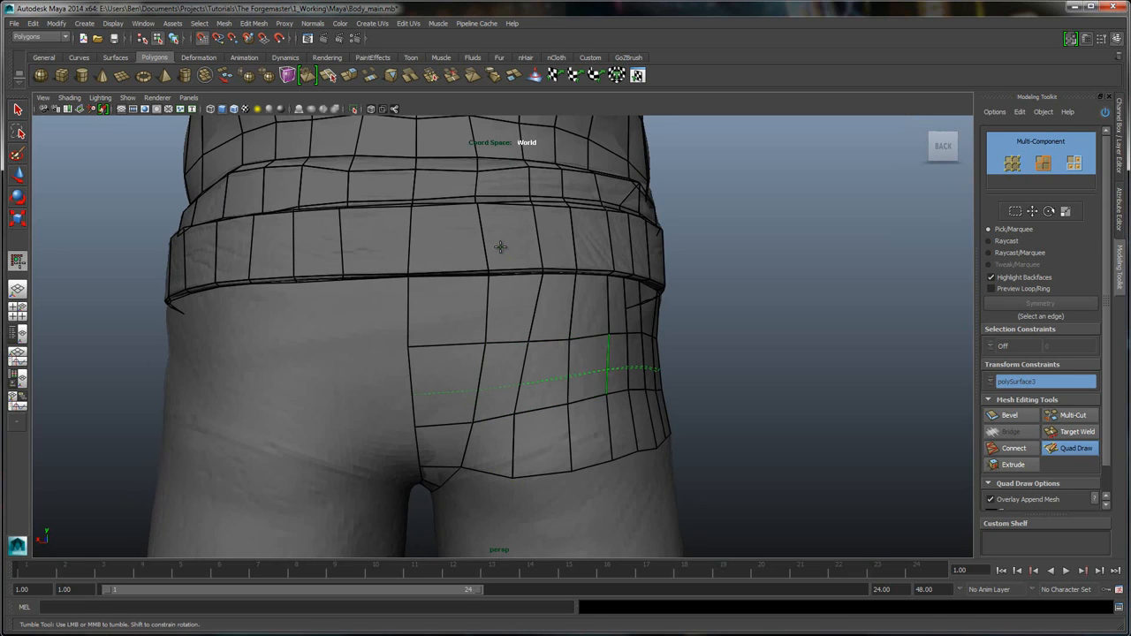
right_click_drag(500, 247, 469, 246, "alt")
left_click_drag(500, 246, 530, 207, "alt")
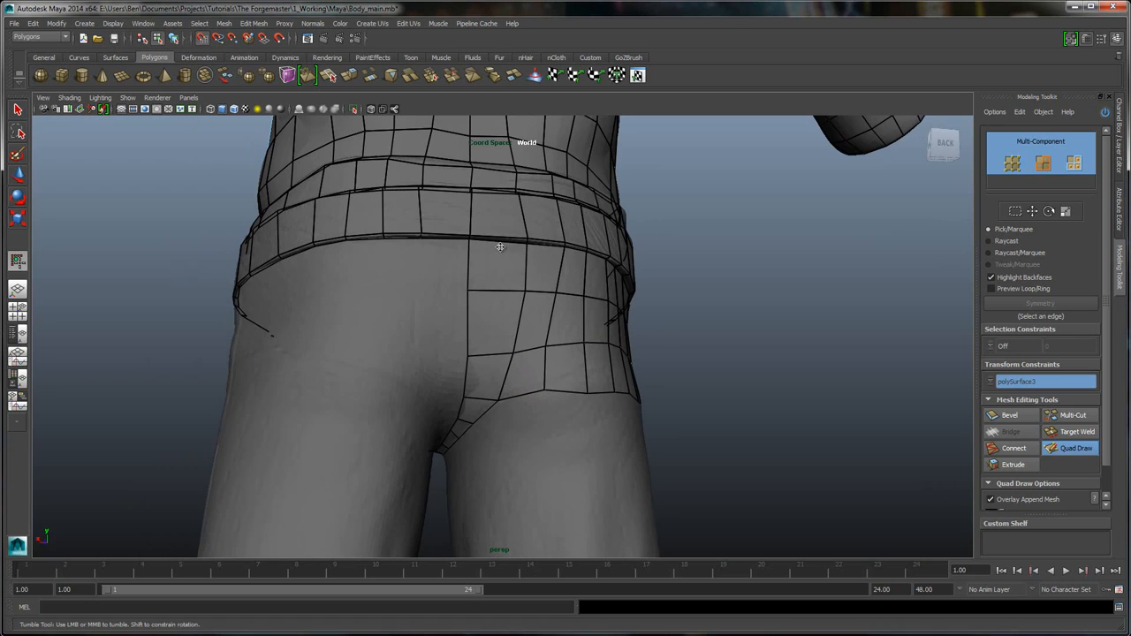
left_click_drag(500, 247, 500, 247, "alt")
left_click_drag(462, 433, 462, 430)
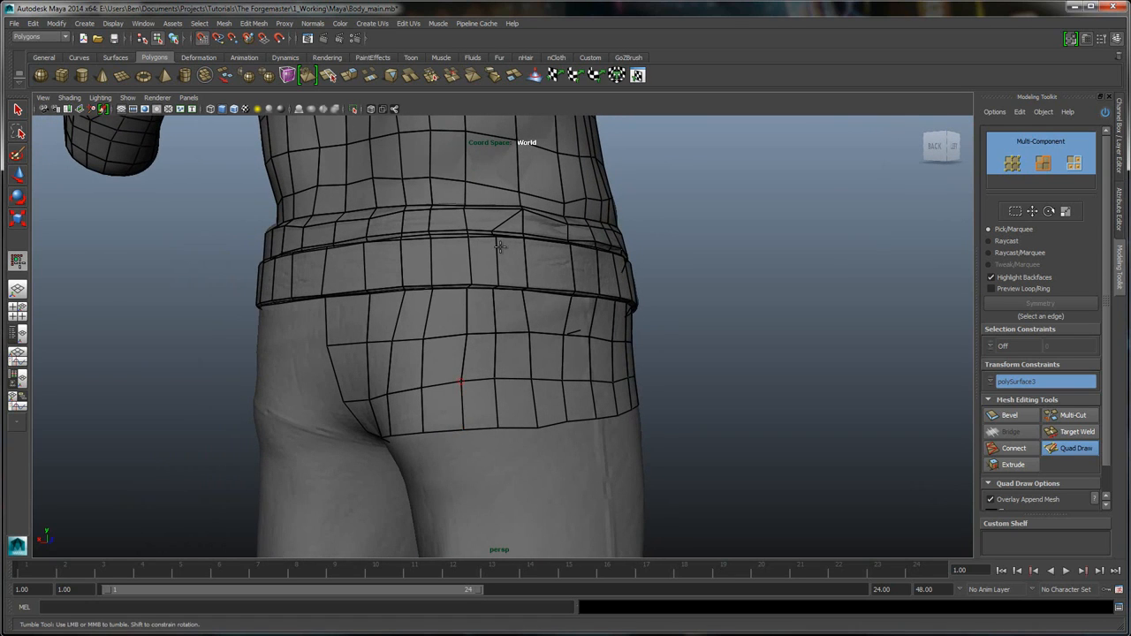
- Shift the vertices of the slanted edge column at the right hip to straighten it from the upper thigh through the waistband folds
left_click_drag(500, 246, 500, 247, "alt")
right_click_drag(500, 247, 501, 247, "alt")
left_click_drag(501, 246, 500, 247, "alt")
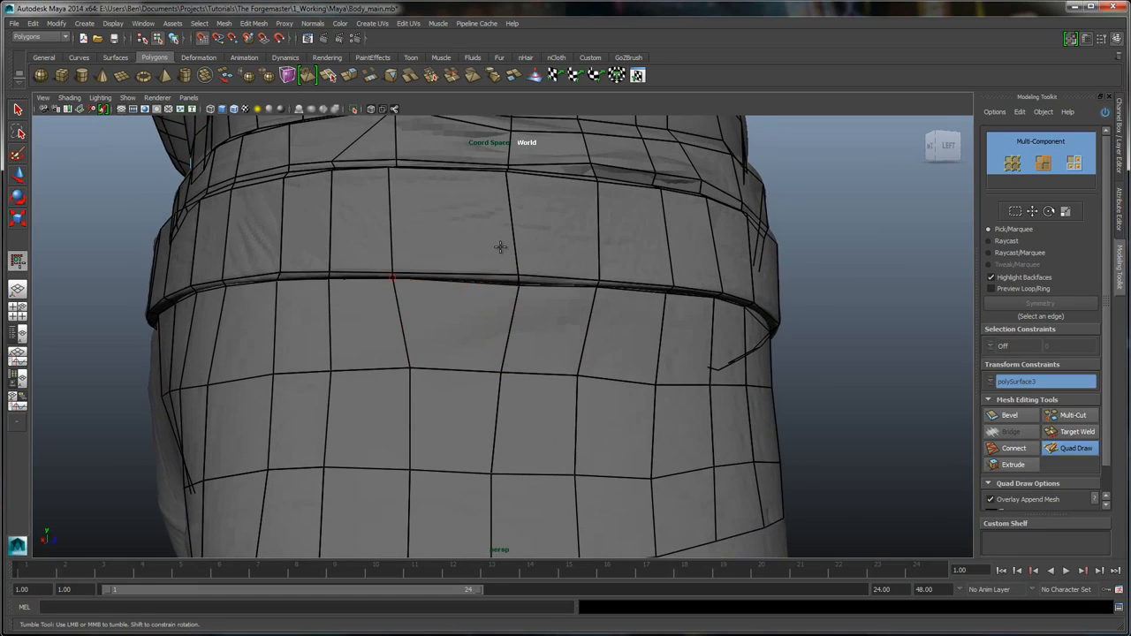
left_click_drag(392, 277, 426, 281)
left_click_drag(410, 368, 422, 370)
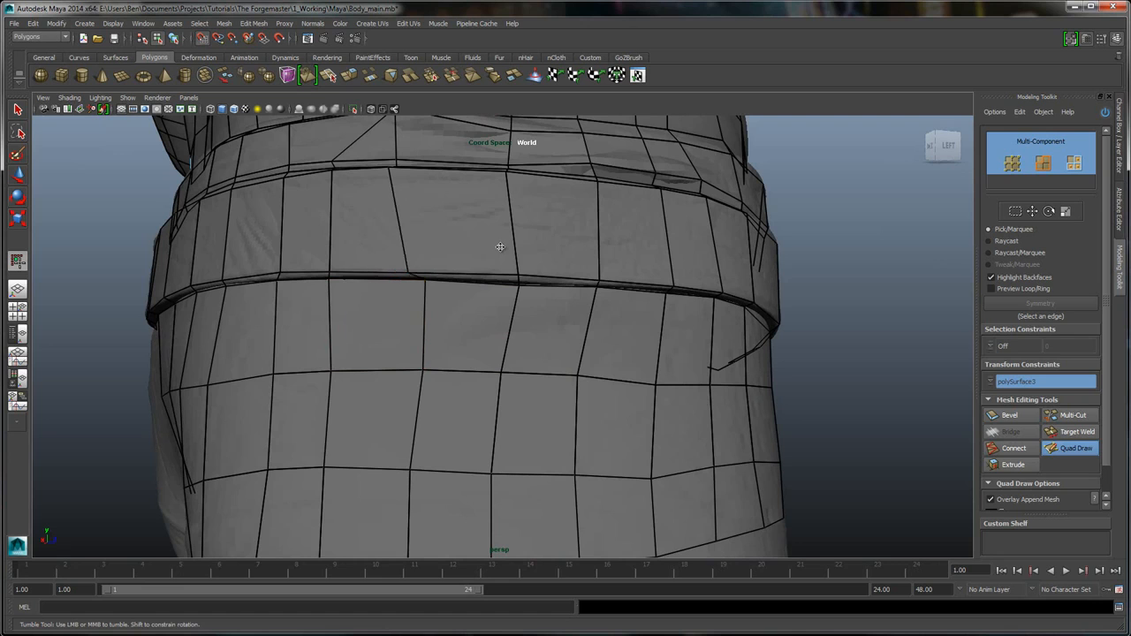
left_click_drag(501, 247, 500, 246, "alt")
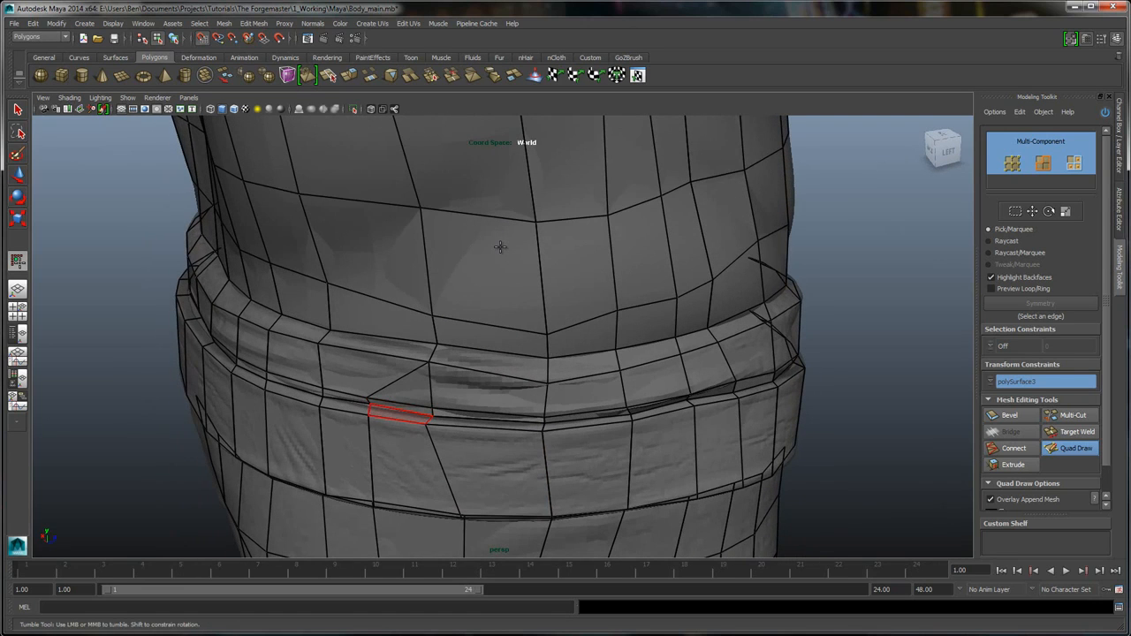
left_click_drag(426, 422, 457, 430)
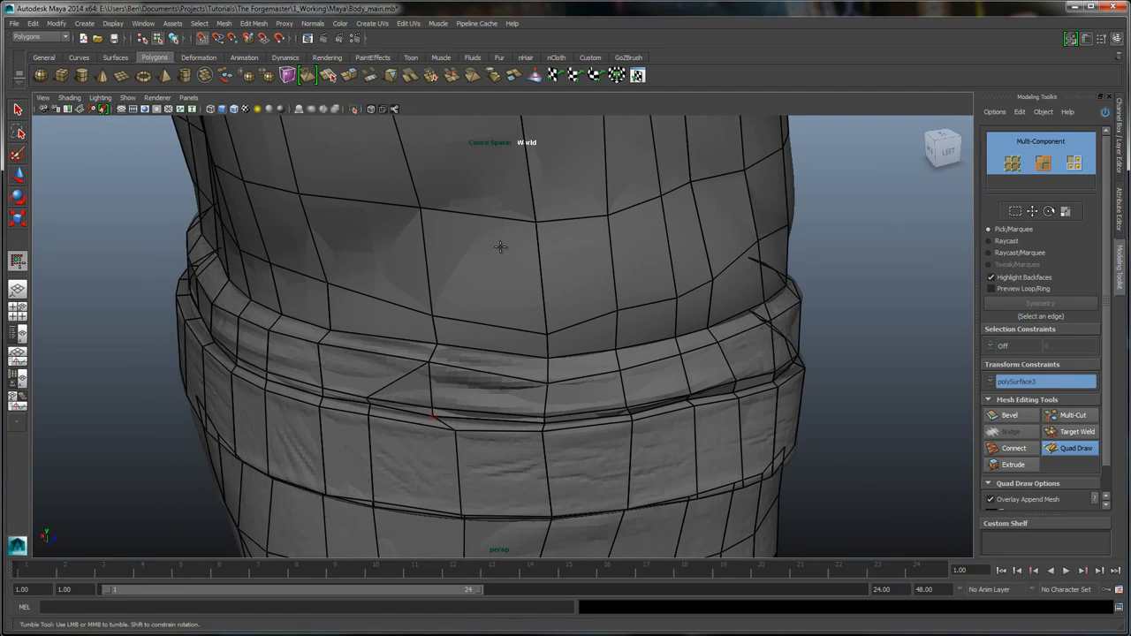
left_click_drag(500, 246, 501, 247, "alt")
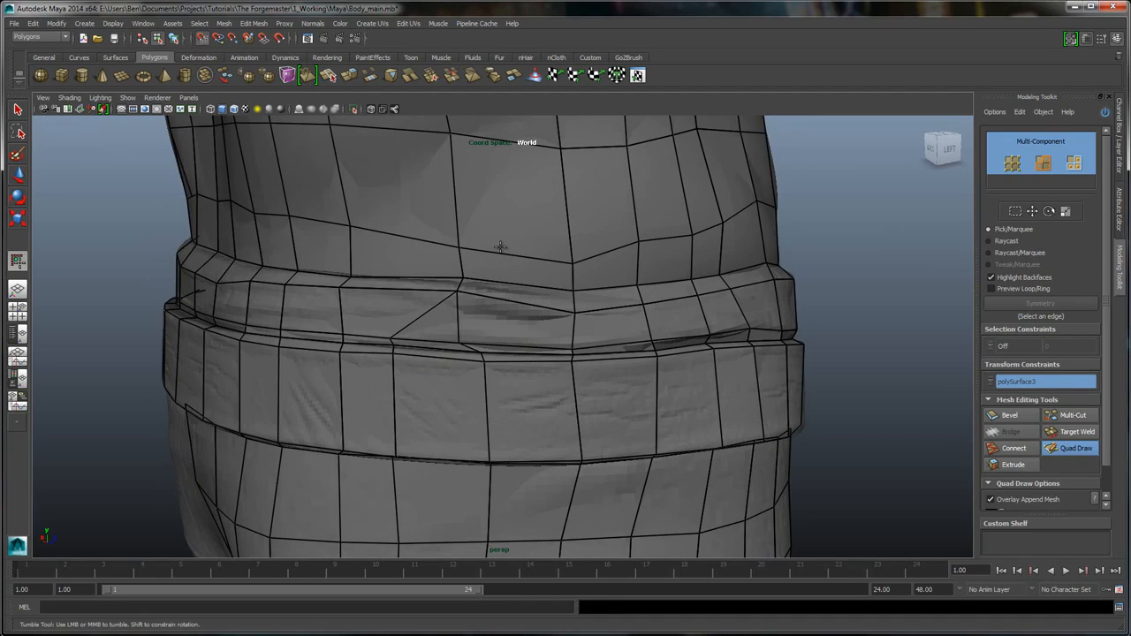
left_click_drag(460, 343, 483, 353)
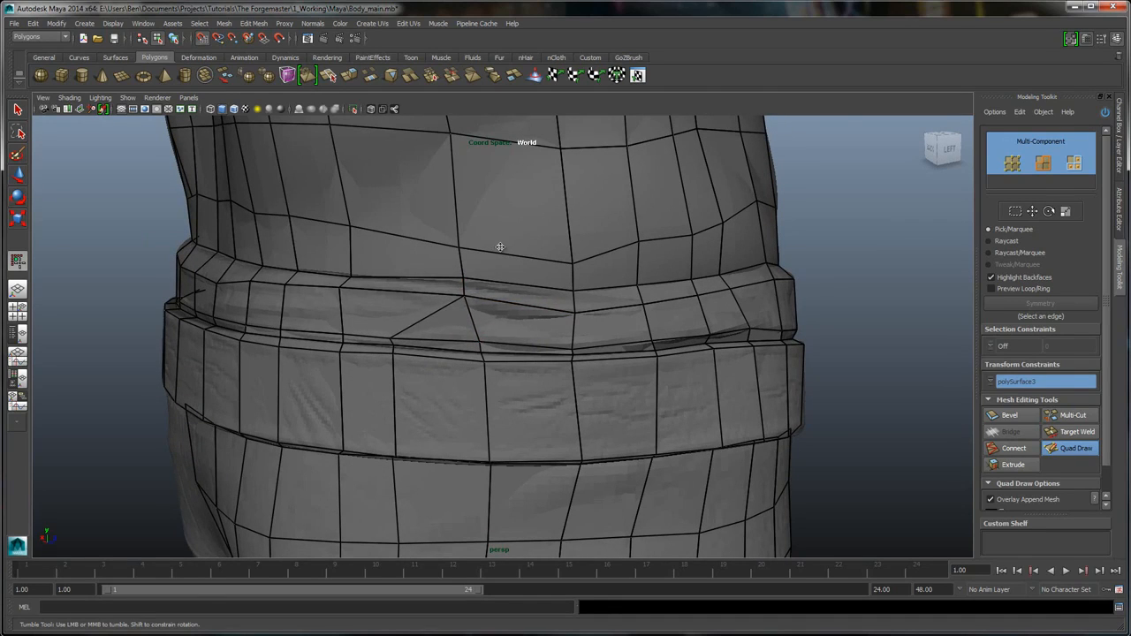
- Examine the retopologized pelvis and crotch from the front and below, along with the uncovered trouser legs
left_click_drag(500, 246, 500, 246, "alt")
right_click_drag(500, 246, 500, 246, "alt")
left_click_drag(500, 247, 500, 246, "alt")
right_click_drag(500, 247, 501, 246, "alt")
left_click_drag(500, 246, 500, 247, "alt")
middle_click_drag(500, 246, 501, 246, "alt")
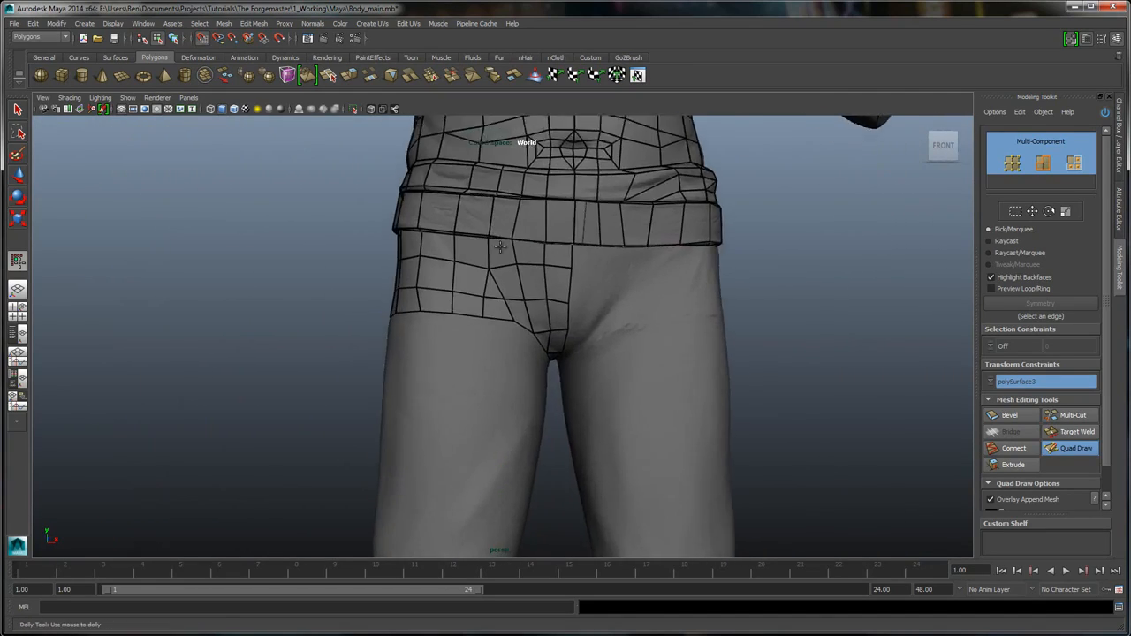
right_click_drag(500, 246, 501, 247, "alt")
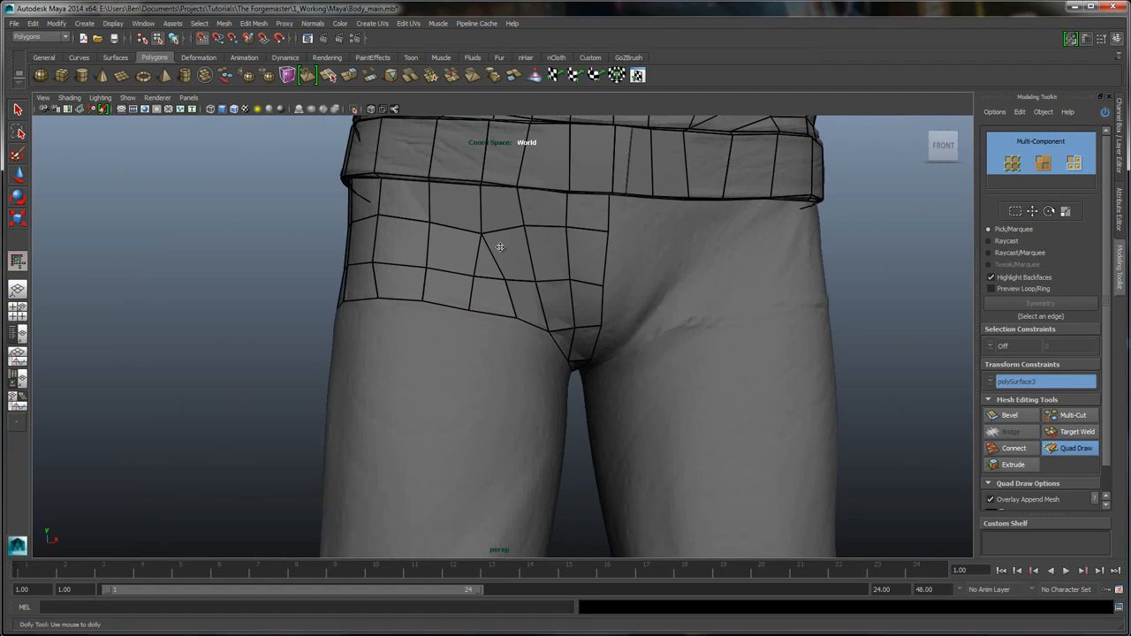
left_click_drag(501, 247, 500, 247, "alt")
right_click_drag(500, 247, 501, 246, "alt")
middle_click_drag(501, 246, 500, 246, "alt")
left_click_drag(500, 247, 501, 246, "alt")
right_click_drag(501, 247, 500, 246, "alt")
middle_click_drag(500, 247, 500, 247, "alt")
right_click_drag(500, 247, 501, 246, "alt")
left_click_drag(501, 246, 500, 247, "alt")
right_click_drag(500, 247, 500, 247, "alt")
middle_click_drag(500, 246, 500, 247, "alt")
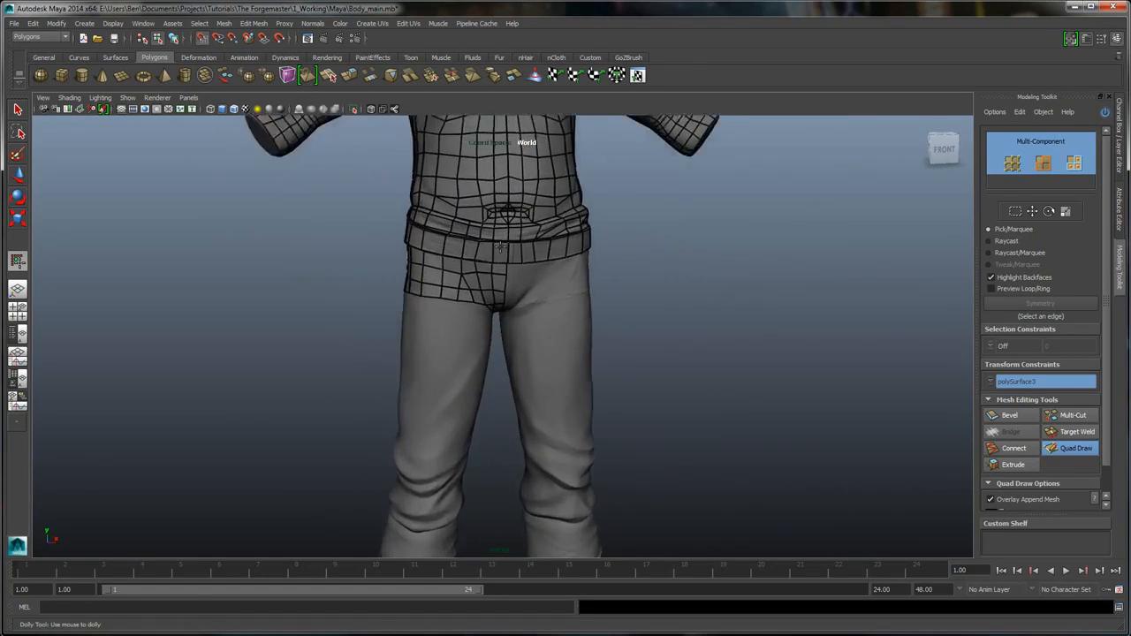
right_click_drag(501, 246, 500, 247, "alt")
left_click_drag(500, 247, 500, 247, "alt")
right_click_drag(501, 247, 501, 247, "alt")
left_click_drag(501, 247, 500, 246, "alt")
right_click_drag(500, 247, 500, 247, "alt")
left_click_drag(500, 247, 501, 246, "alt")
right_click_drag(500, 247, 500, 247, "alt")
middle_click_drag(501, 247, 500, 247, "alt")
left_click_drag(500, 247, 501, 247, "alt")
middle_click_drag(500, 247, 501, 247, "alt")
left_click_drag(501, 247, 500, 247, "alt")
right_click_drag(500, 247, 500, 247, "alt")
left_click_drag(500, 247, 500, 246, "alt")
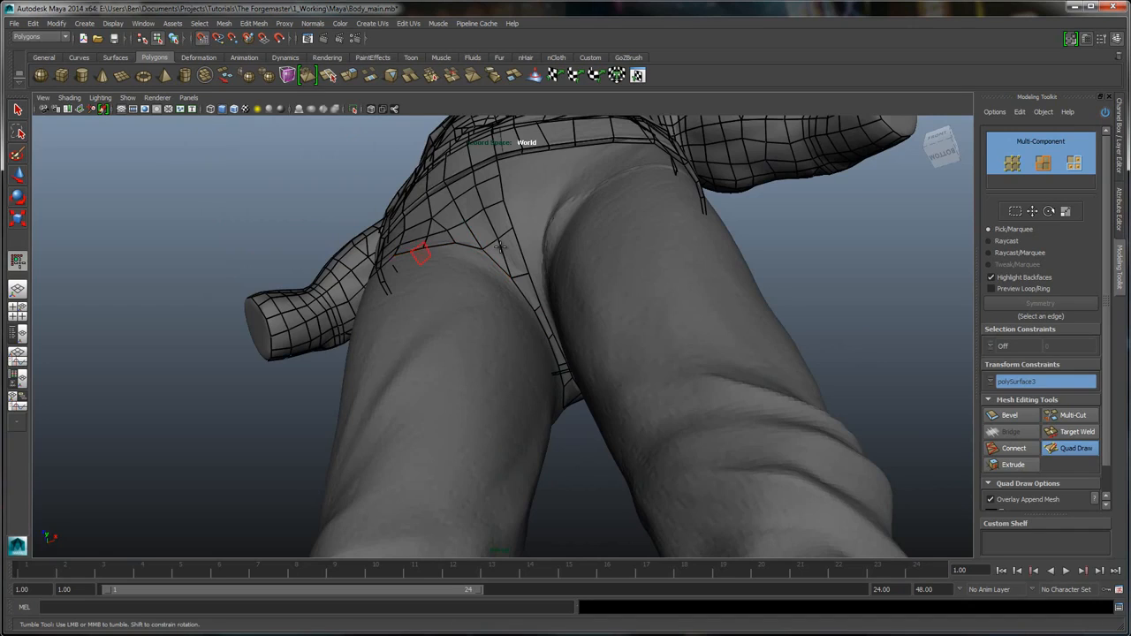
left_click_drag(500, 247, 501, 247, "alt")
right_click_drag(500, 247, 500, 247, "alt")
middle_click_drag(501, 247, 500, 247, "alt")
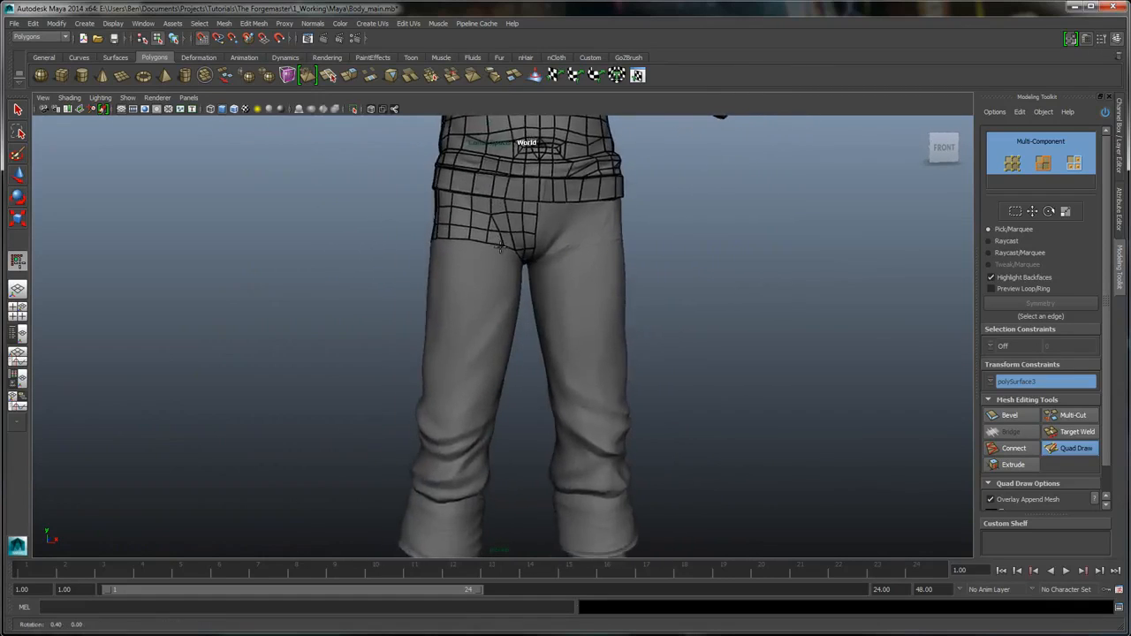
left_click_drag(501, 247, 500, 247, "alt")
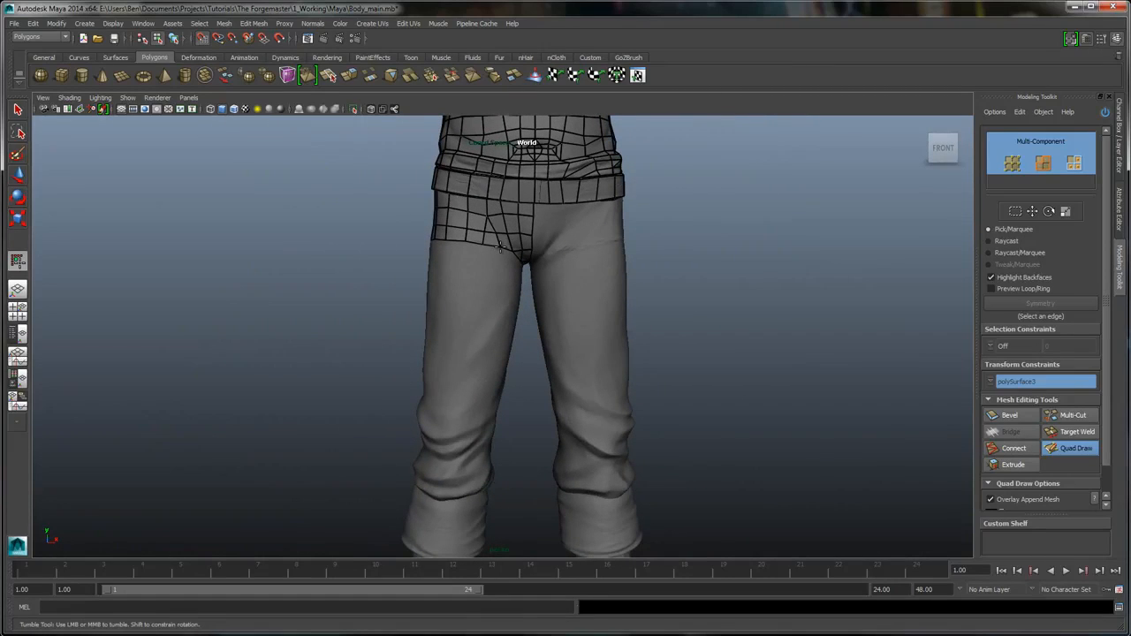
- Leave Quad Draw for the interactive Polygon Cylinder tool and display the viewport grid
key("t")
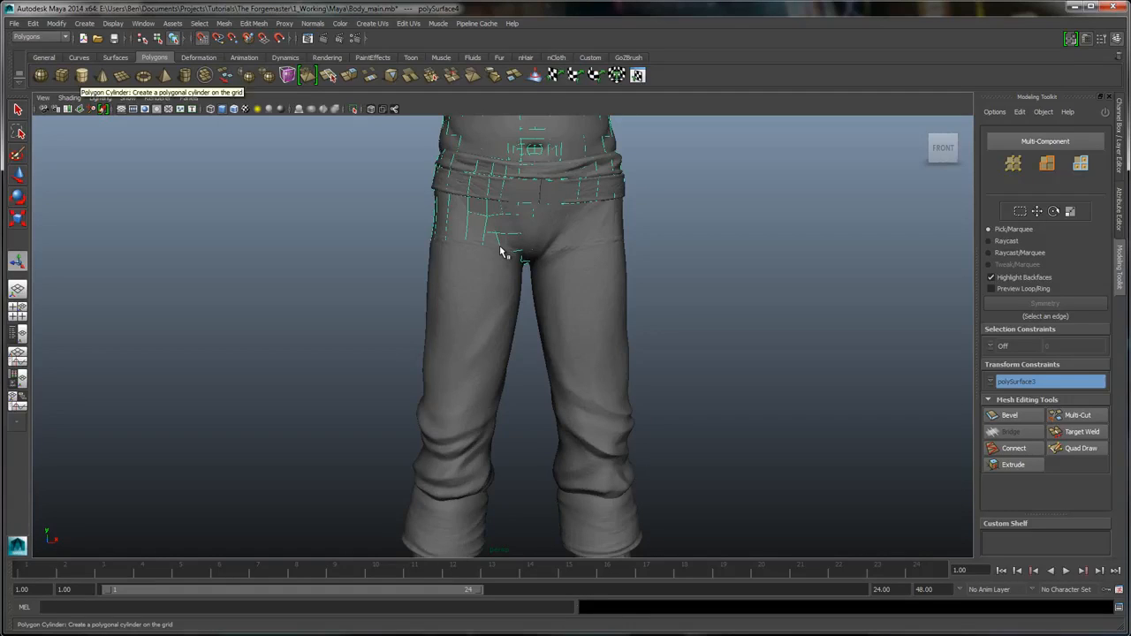
left_click(82, 76)
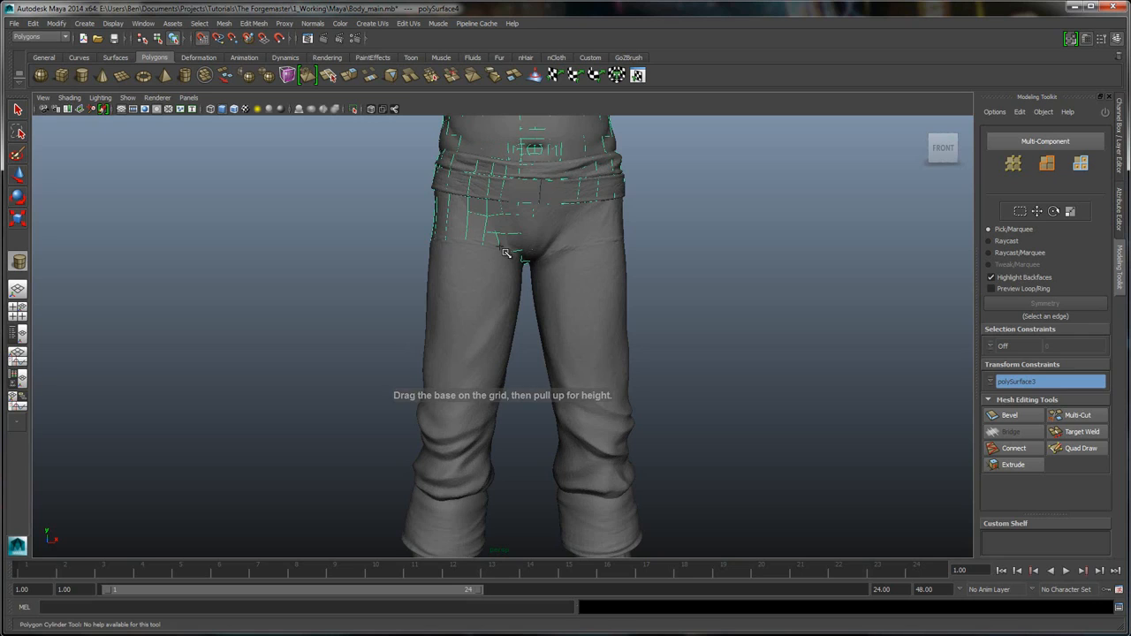
scroll(505, 253, "down", 6)
left_click_drag(506, 253, 500, 253, "alt")
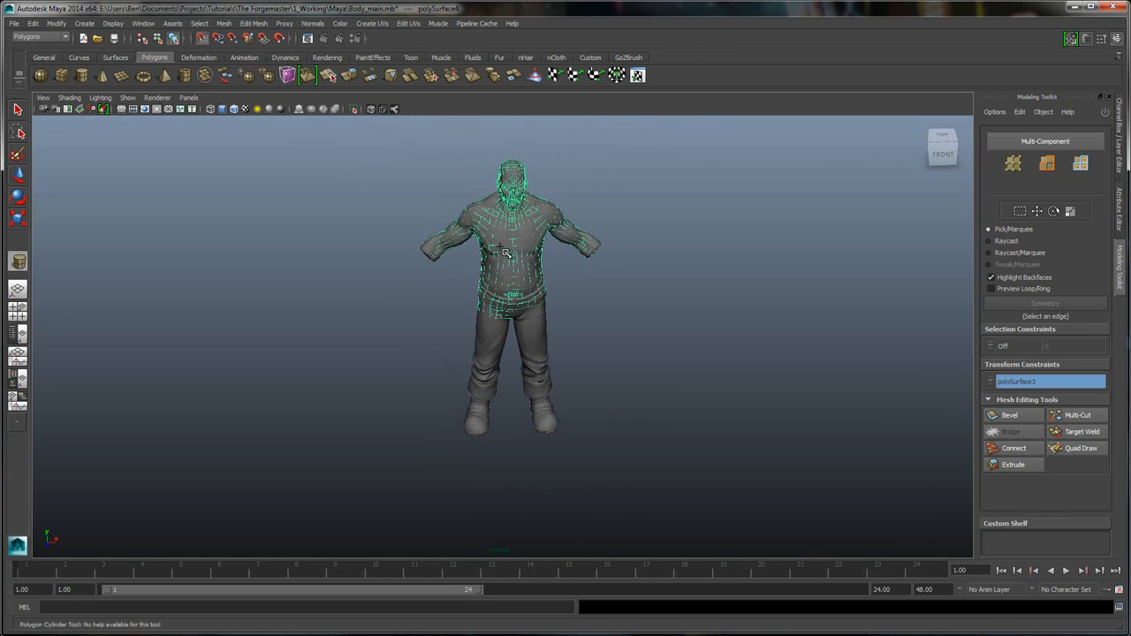
key("alt")
key("space")
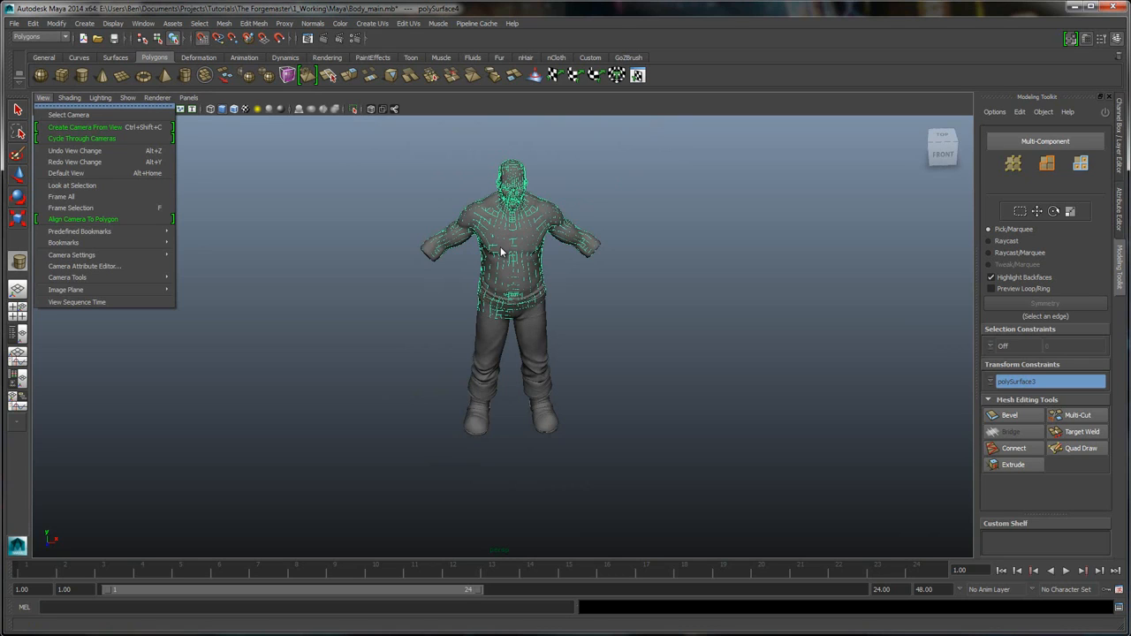
key("Right")
key("alt+d")
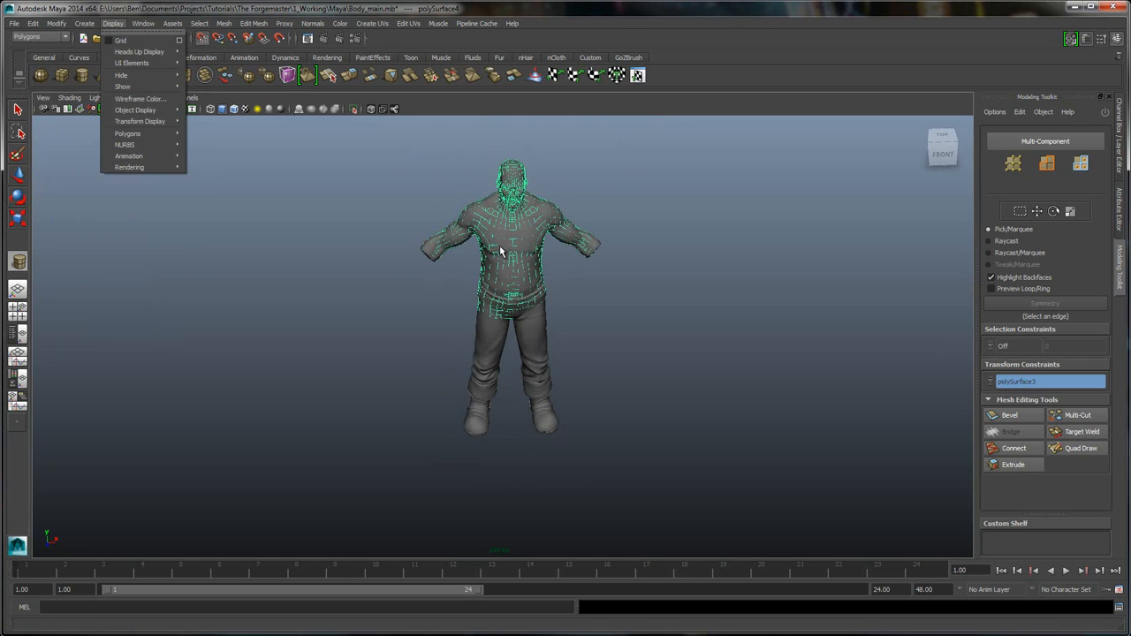
key("Down")
key("Return")
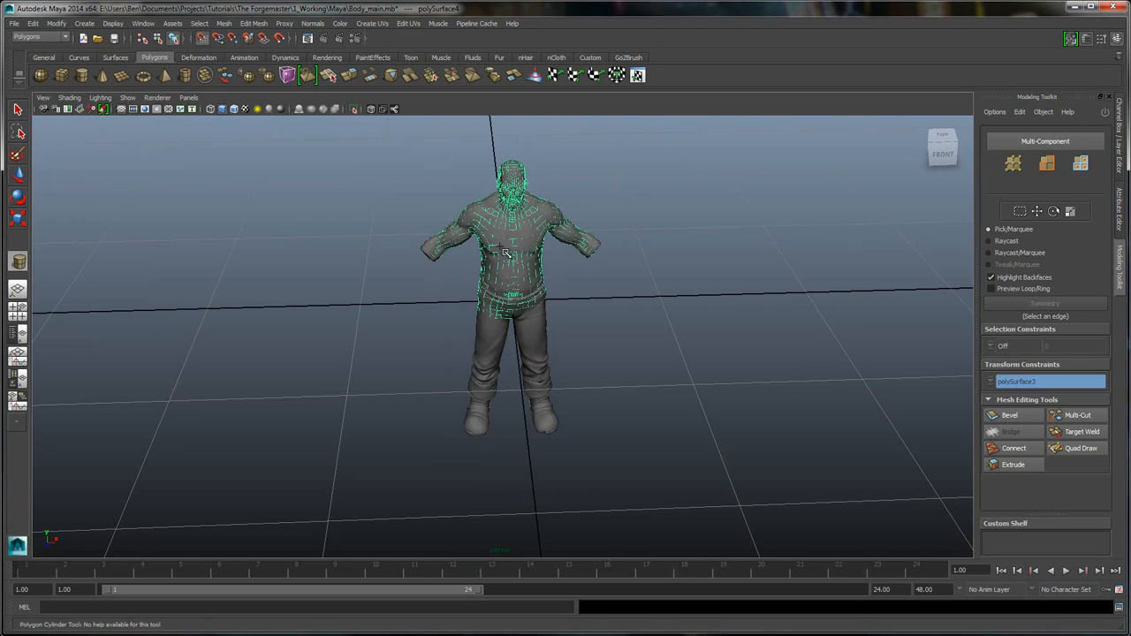
- Create a polygon cylinder on the grid beside the character
left_click_drag(506, 253, 514, 228, "alt")
scroll(507, 253, "up", 2)
left_click(507, 254)
middle_click_drag(515, 228, 500, 248, "alt")
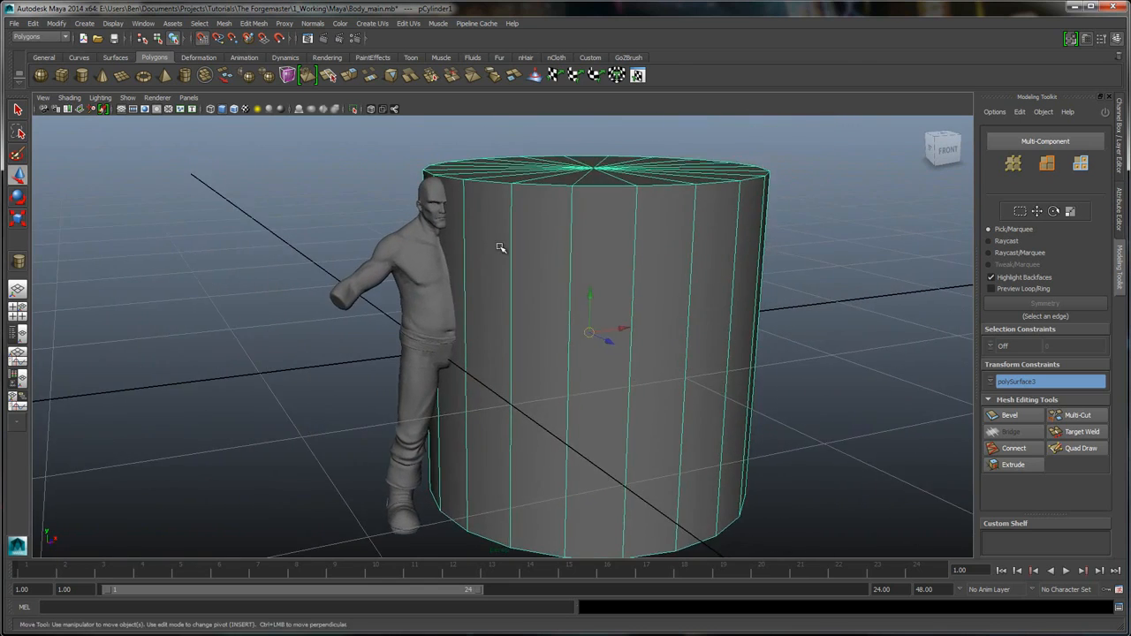
- Scale the cylinder down uniformly to about 0.128 and open its attributes
left_click_drag(500, 249, 488, 256, "alt")
key("r")
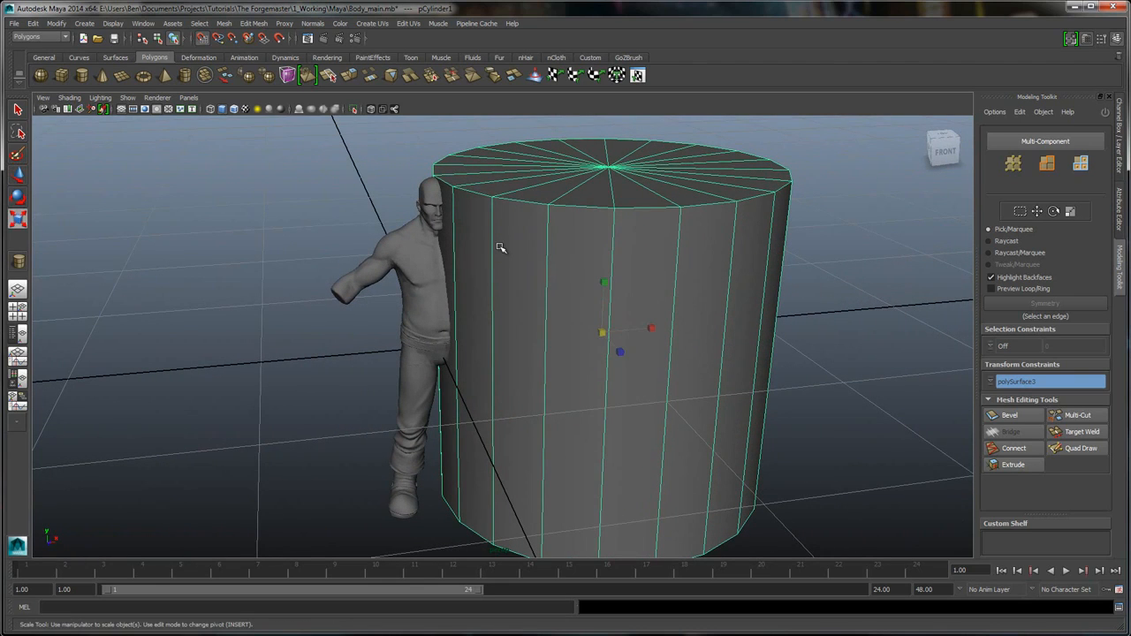
mouse_move(603, 334)
left_mouse_down()
mouse_move(522, 333)
mouse_move(533, 333)
left_mouse_up()
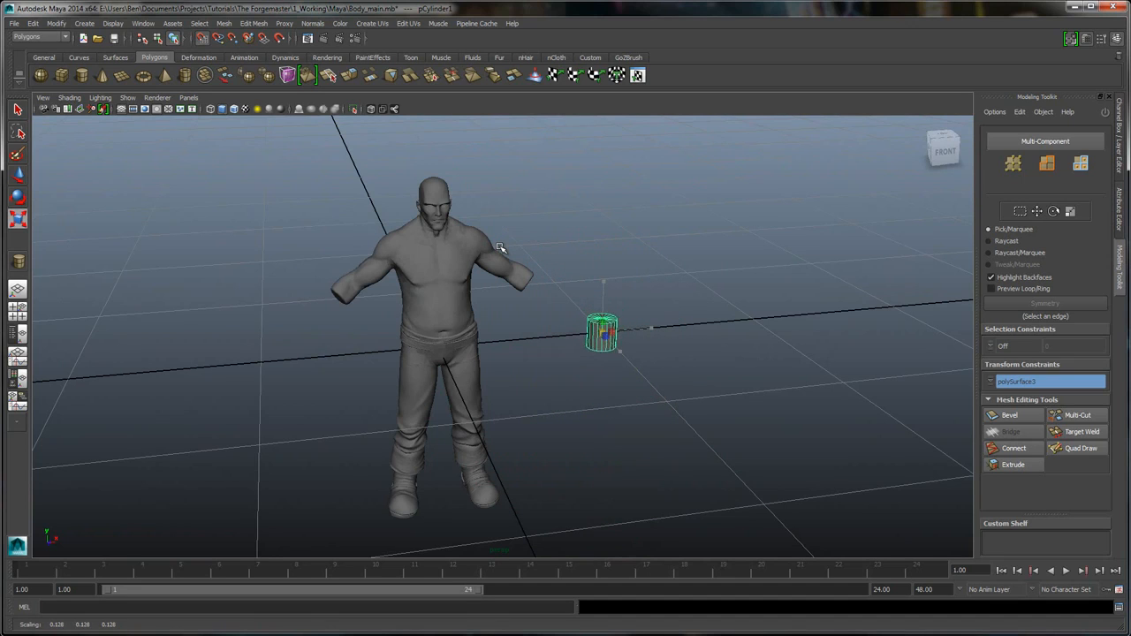
right_click_drag(501, 248, 501, 246, "alt")
left_click_drag(501, 248, 500, 253, "alt")
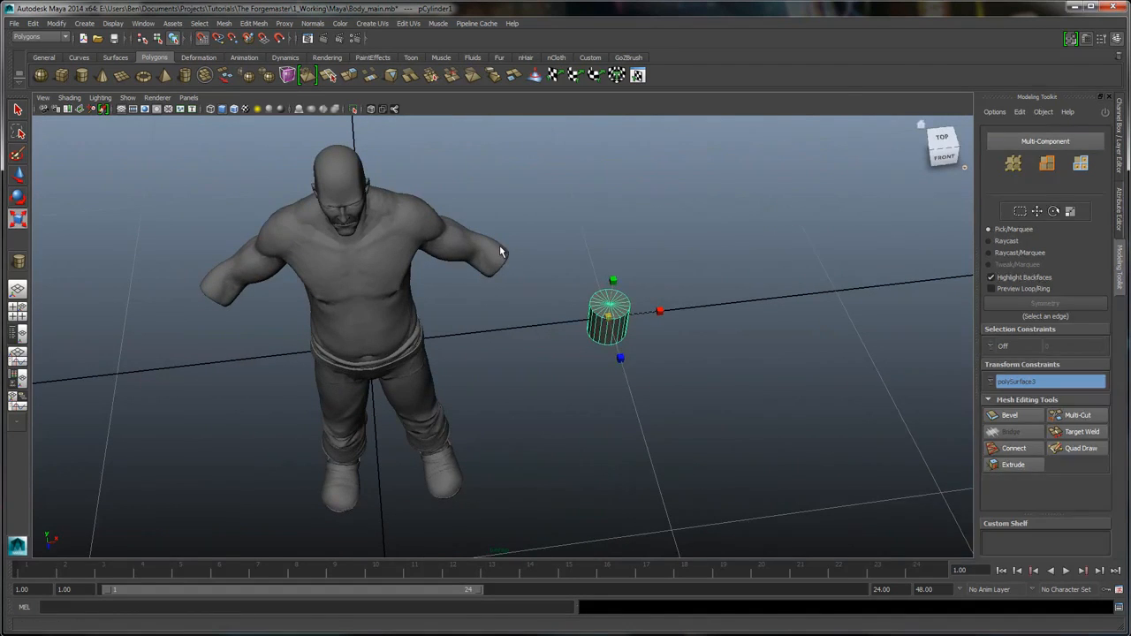
key("ctrl+a")
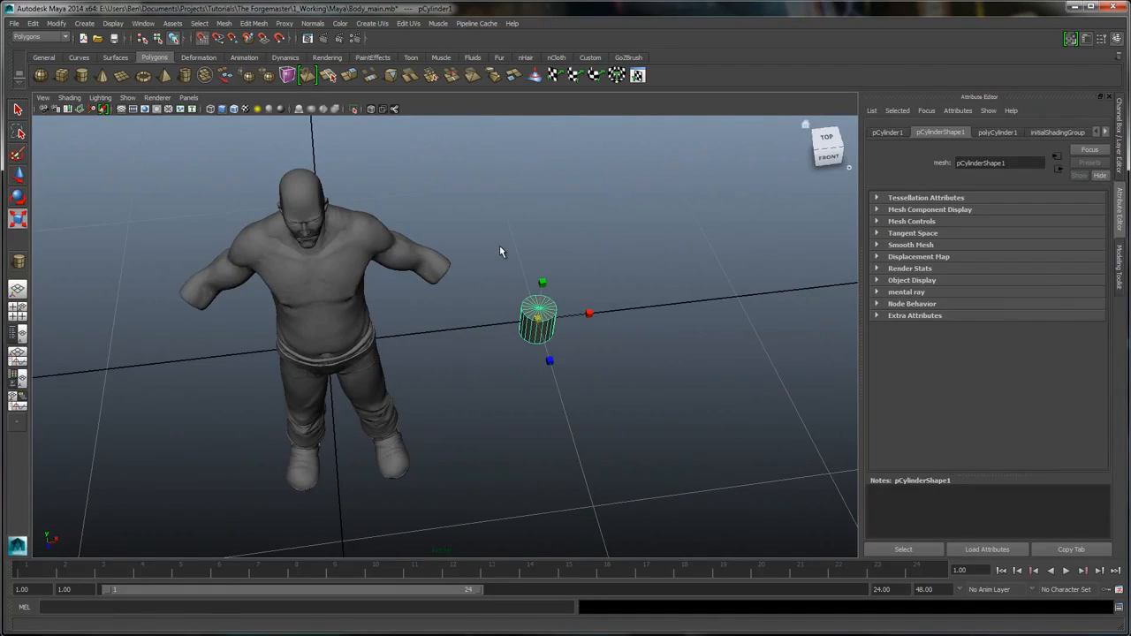
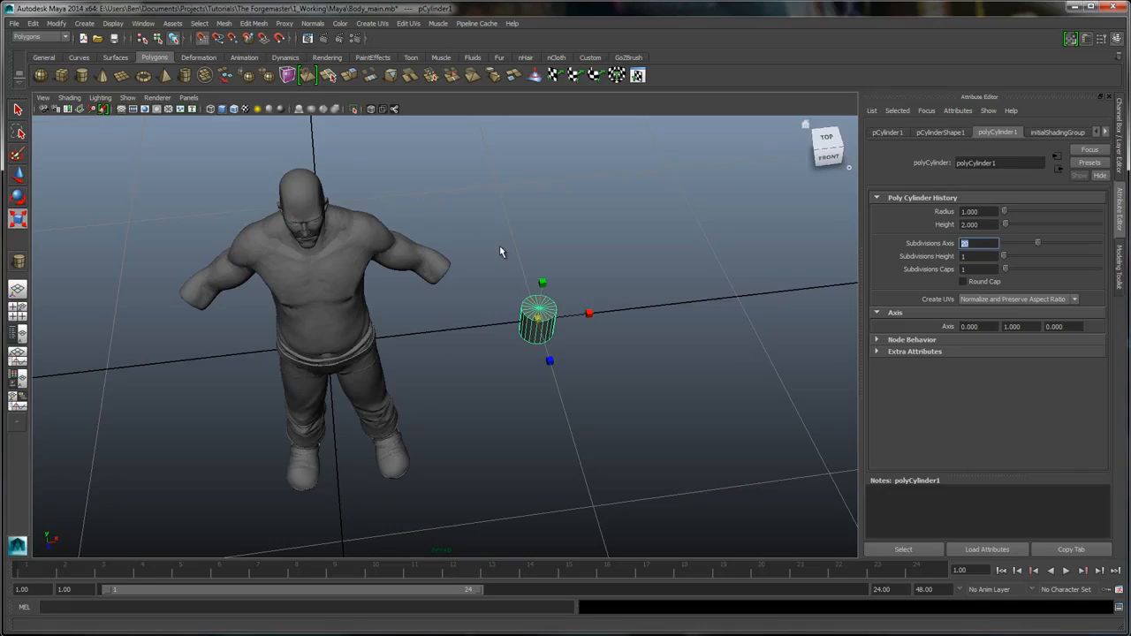
- Try 21 axis subdivisions and a round cap on the cylinder, and undo both changes
type("21")
key("Return")
key("ctrl+z")
scroll(501, 248, "up", 5)
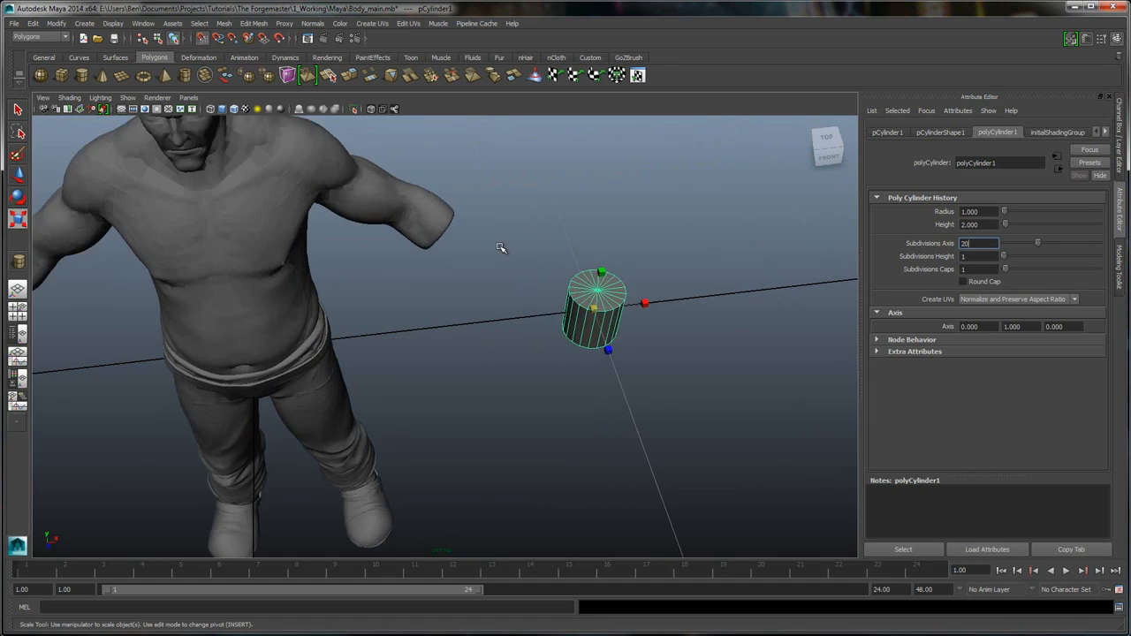
scroll(502, 249, "up", 2)
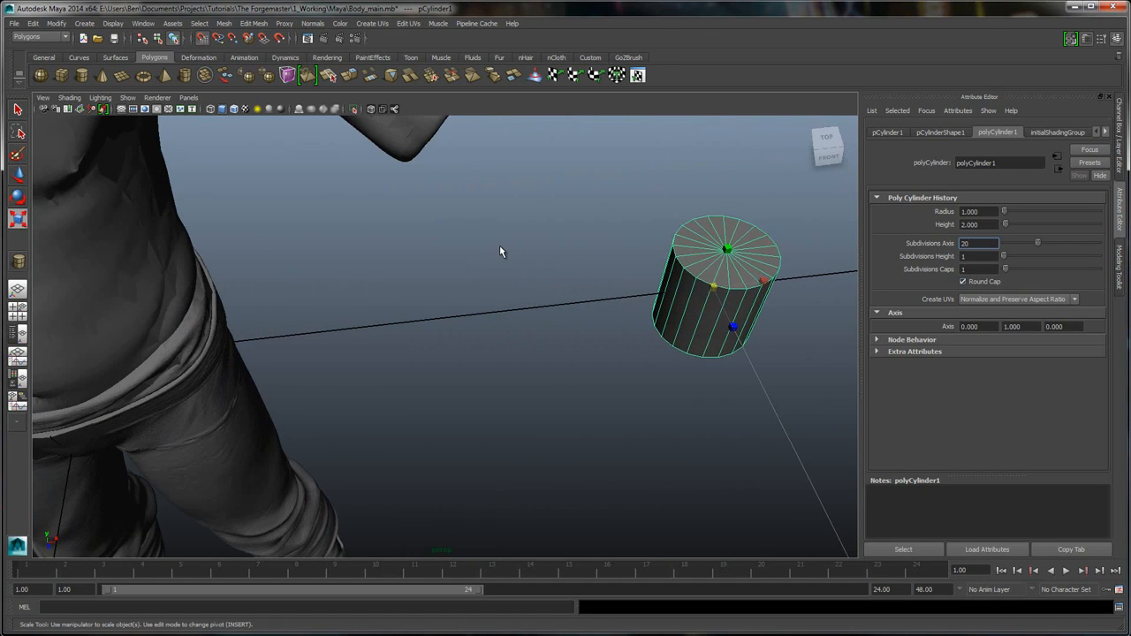
key("ctrl+z")
key("ctrl+z")
- Set the cylinder's height subdivisions to 11 and move it close to the character's right leg
left_click_drag(502, 249, 497, 245, "alt")
right_click_drag(498, 245, 500, 252, "alt")
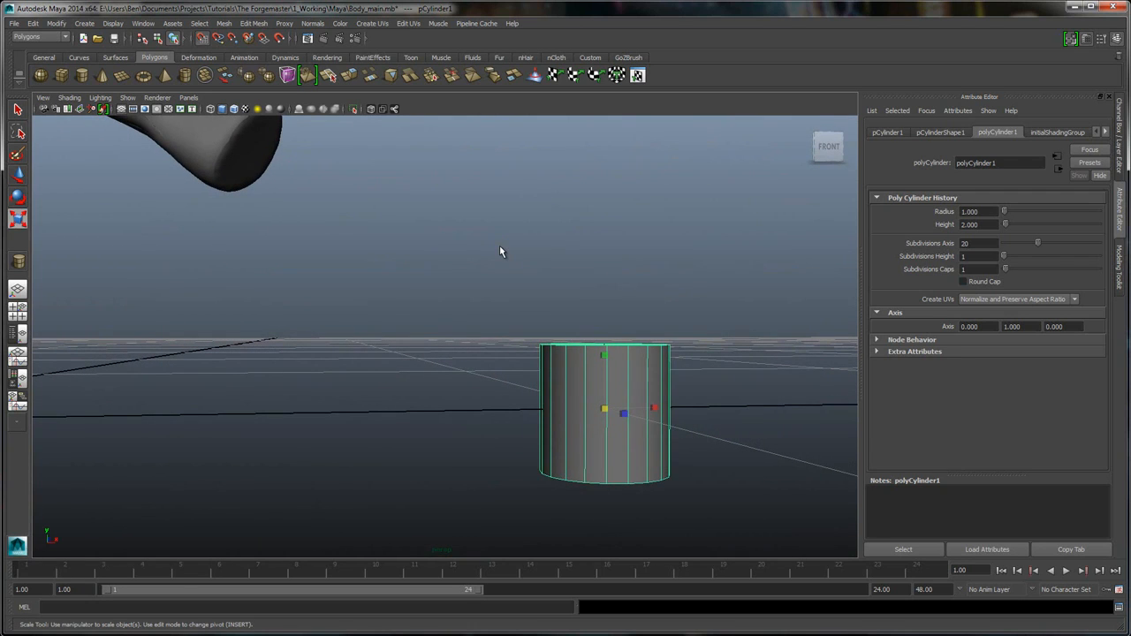
middle_click_drag(501, 246, 500, 246)
right_click_drag(500, 247, 500, 247, "alt")
middle_click_drag(500, 248, 500, 247, "alt")
key("w")
left_click_drag(500, 248, 501, 249, "alt")
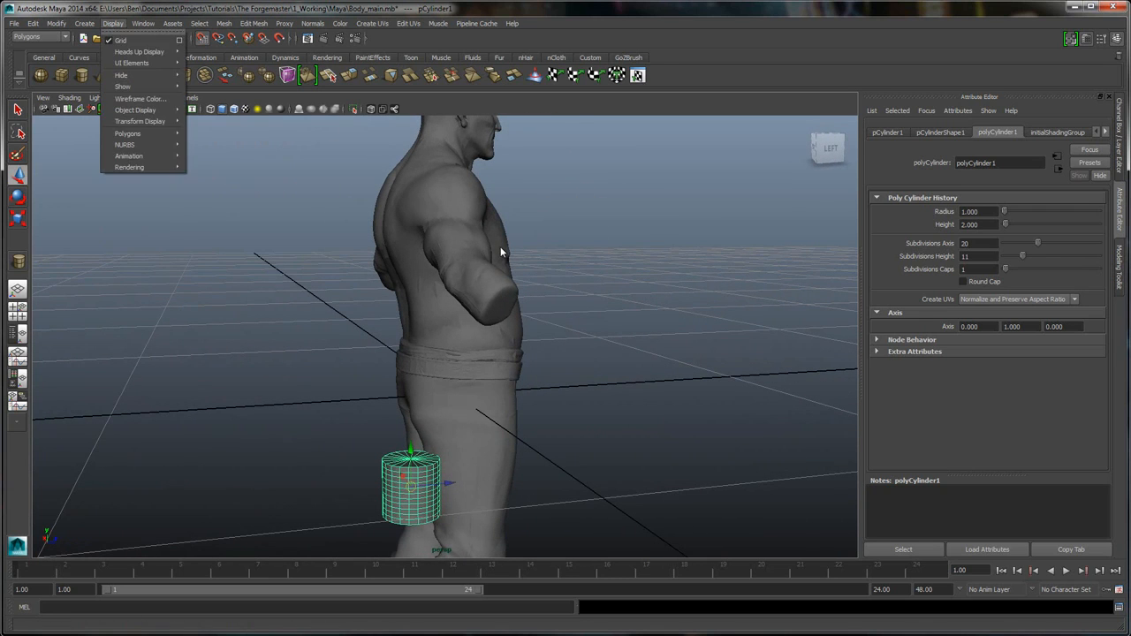
- Hide the viewport grid and shift the cylinder sideways into the right thigh
middle_click_drag(501, 252, 500, 246, "alt")
left_click_drag(501, 247, 500, 247, "alt")
middle_click_drag(500, 247, 500, 250, "alt")
right_click_drag(501, 247, 500, 248, "alt")
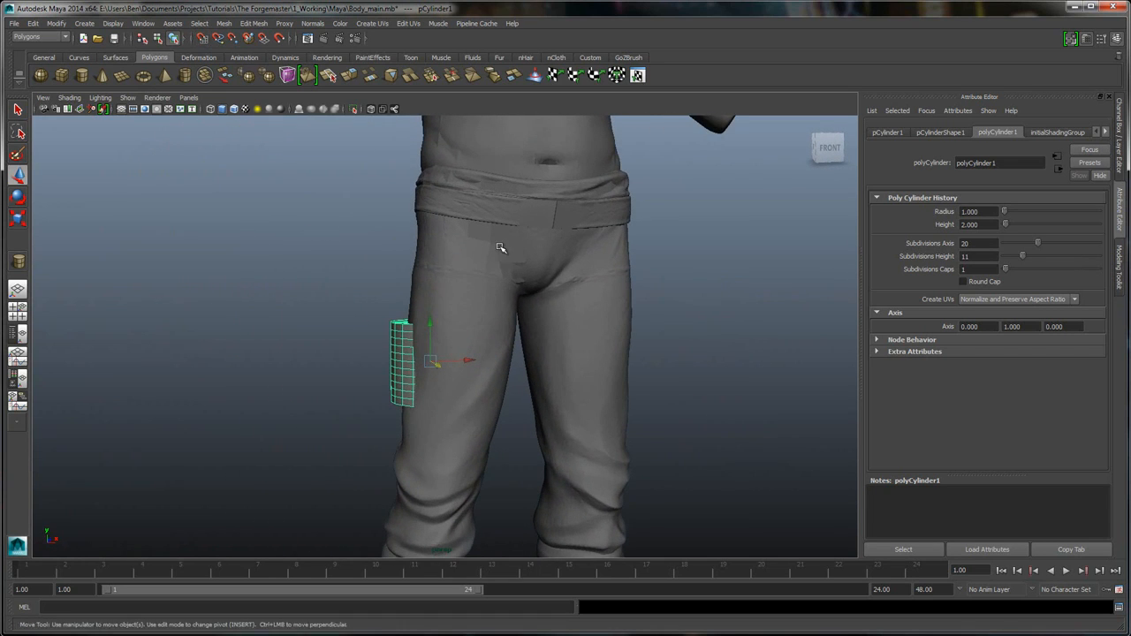
left_click_drag(468, 361, 492, 360)
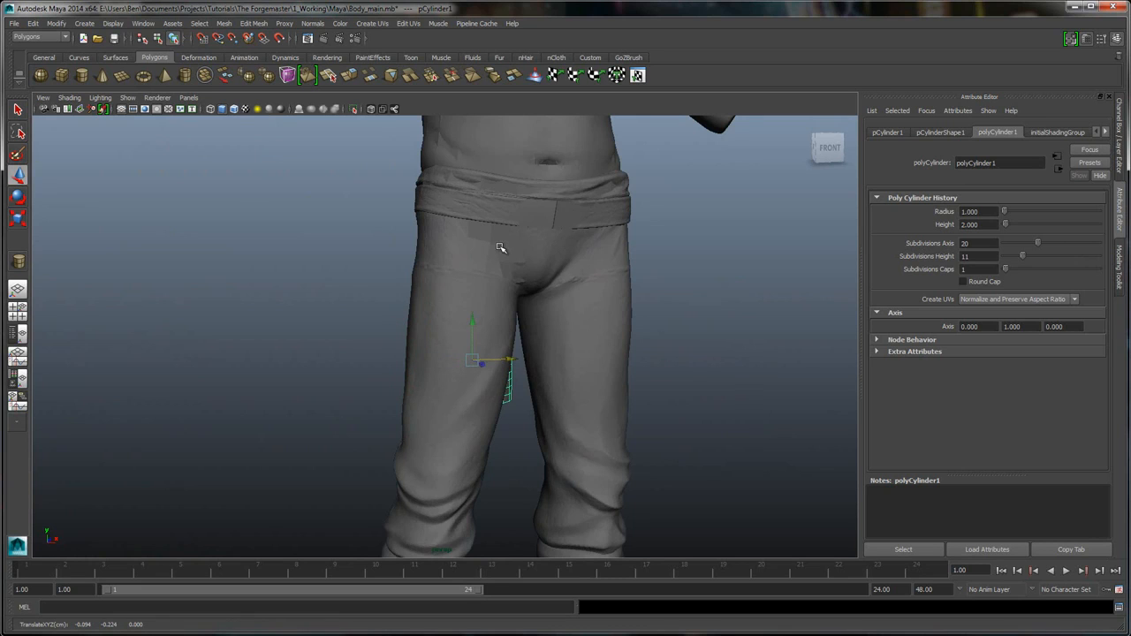
- Scale the cylinder up to roughly the thigh's girth and move it out beside the right leg
left_click_drag(501, 248, 510, 252, "alt")
key("r")
middle_click_drag(500, 248, 501, 248)
left_click_drag(500, 248, 500, 248, "alt")
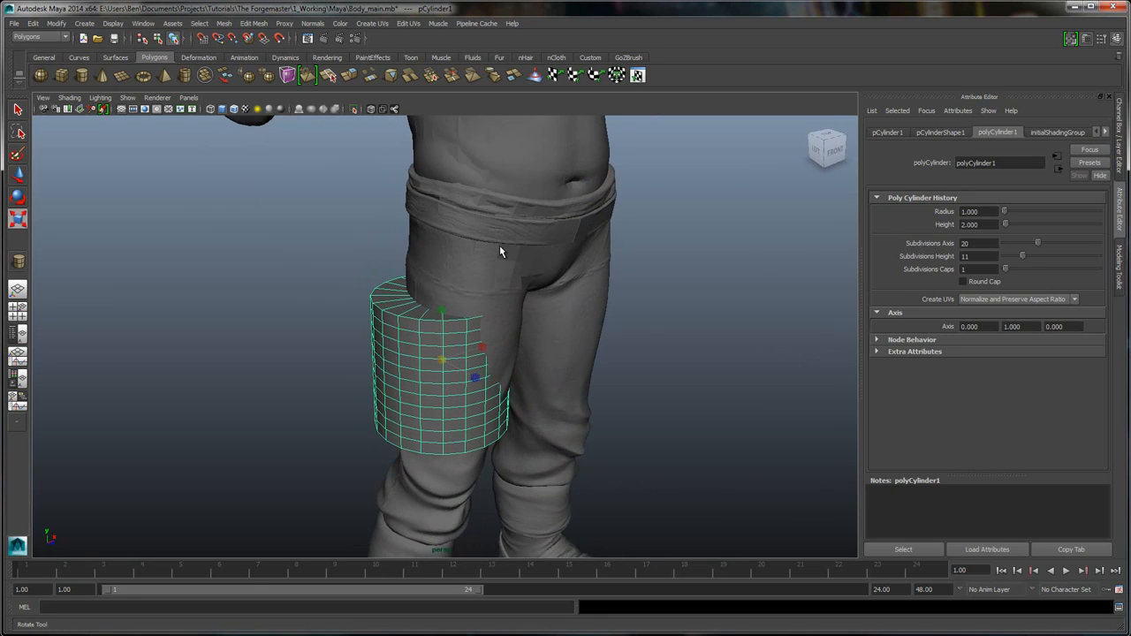
key("w")
middle_click_drag(499, 248, 499, 248)
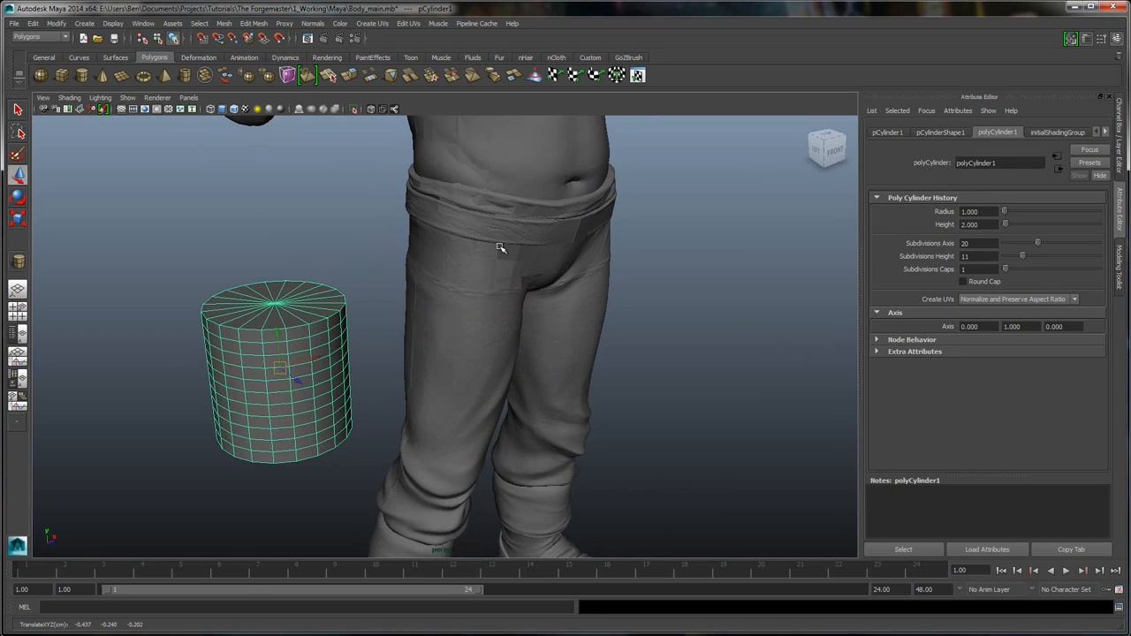
left_click_drag(499, 247, 499, 247, "alt")
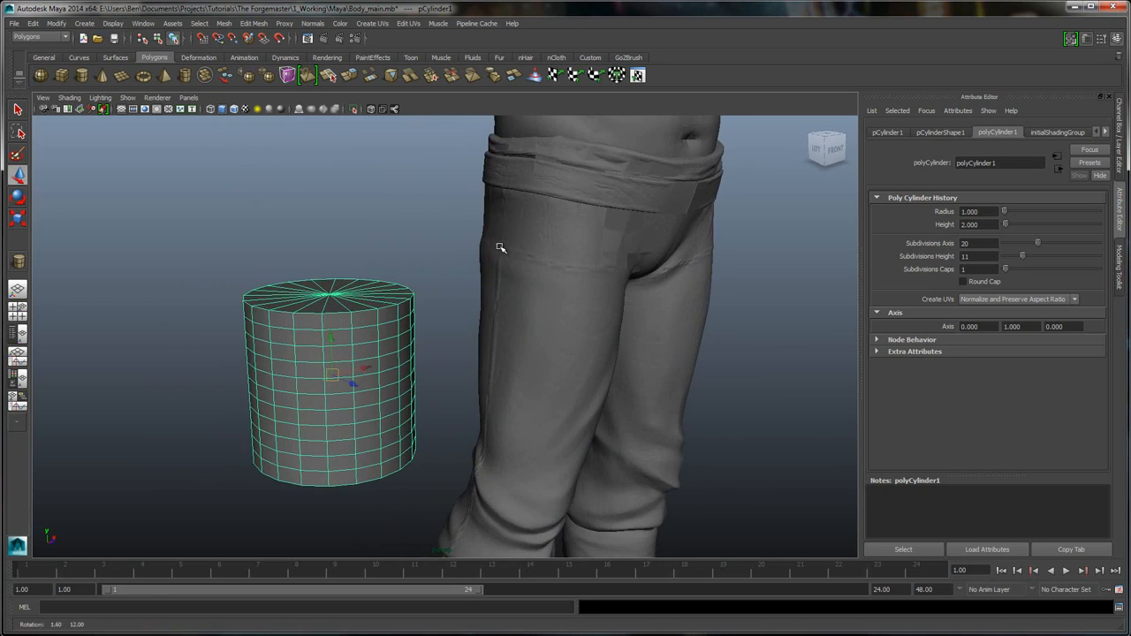
- Select the faces of the cylinder's top cap in face mode and delete them
right_click(332, 313)
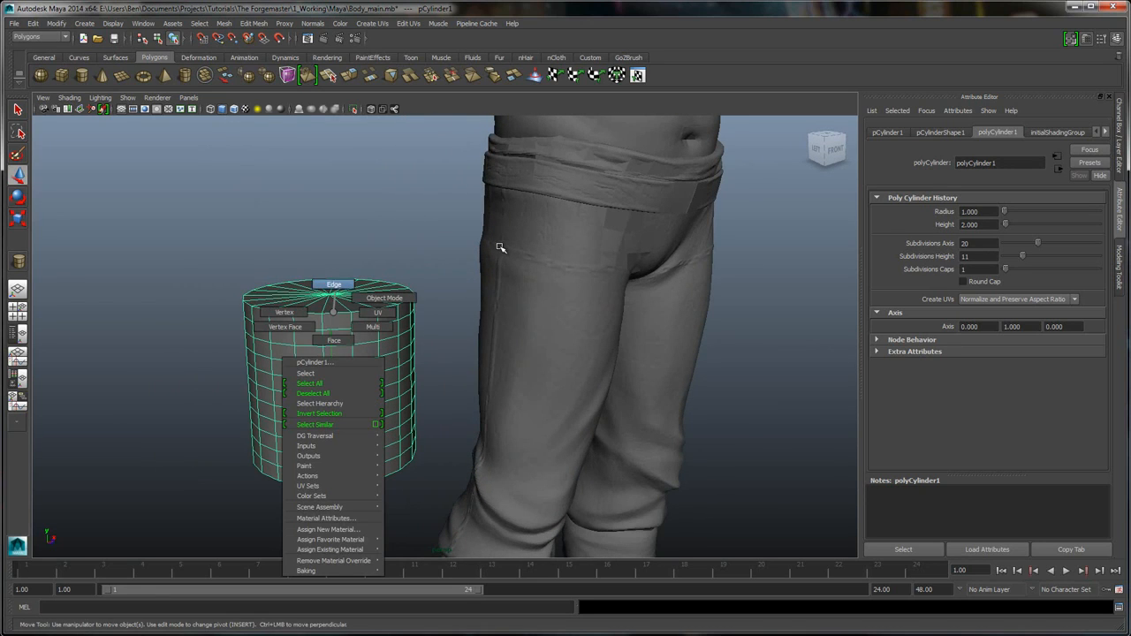
left_click(334, 340)
left_click_drag(500, 248, 499, 248, "alt")
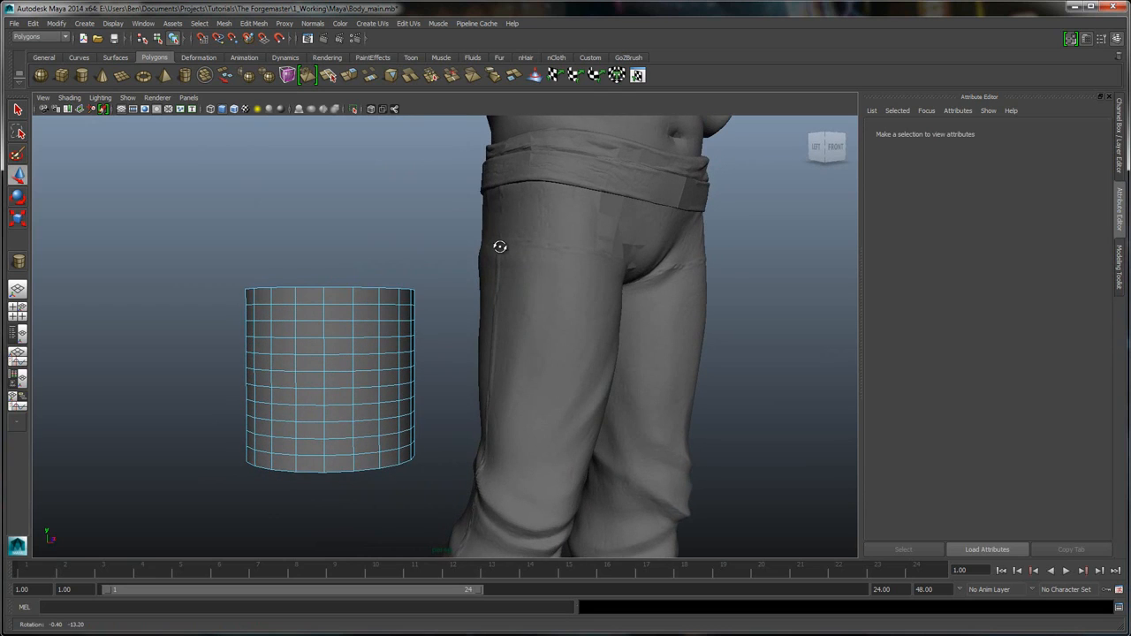
left_click_drag(203, 228, 431, 299)
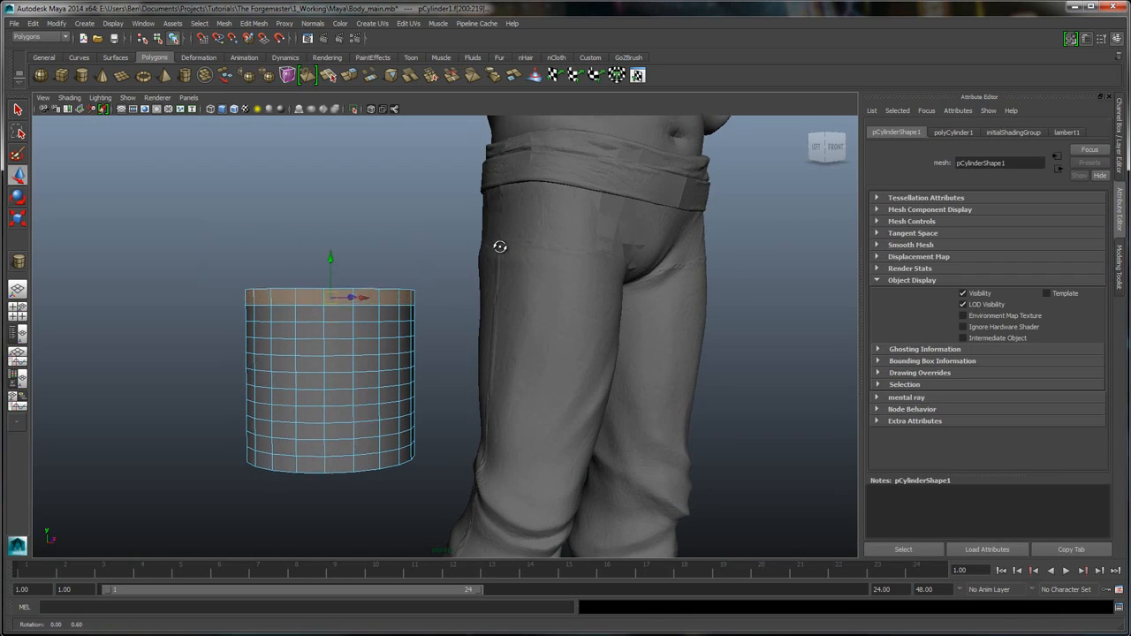
left_click_drag(500, 247, 499, 248, "alt")
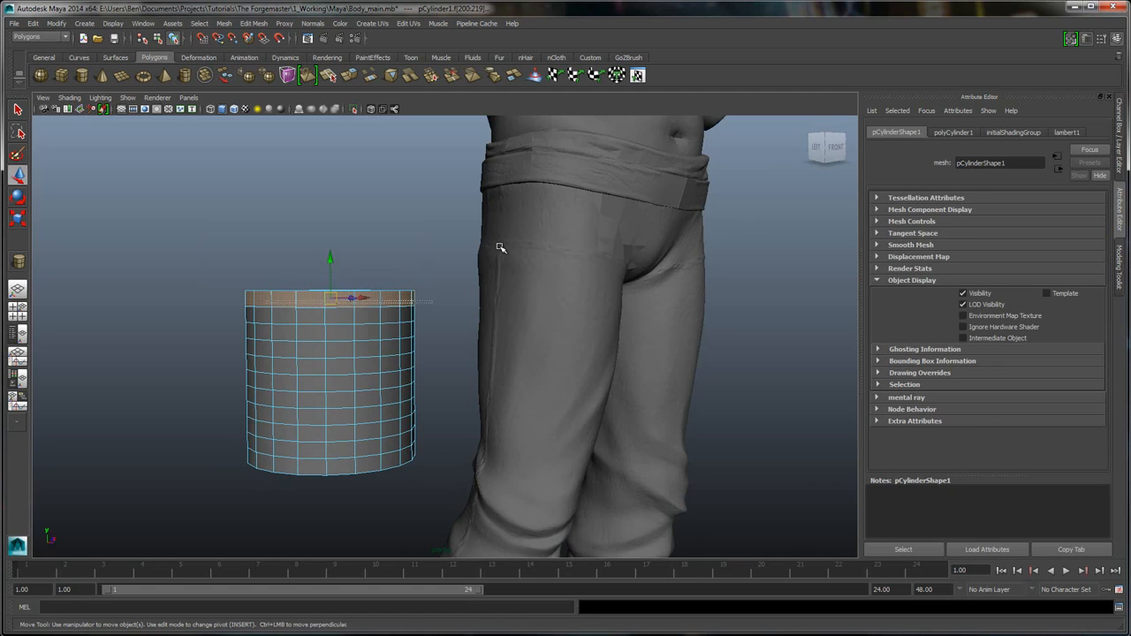
left_click_drag(499, 248, 499, 247, "alt")
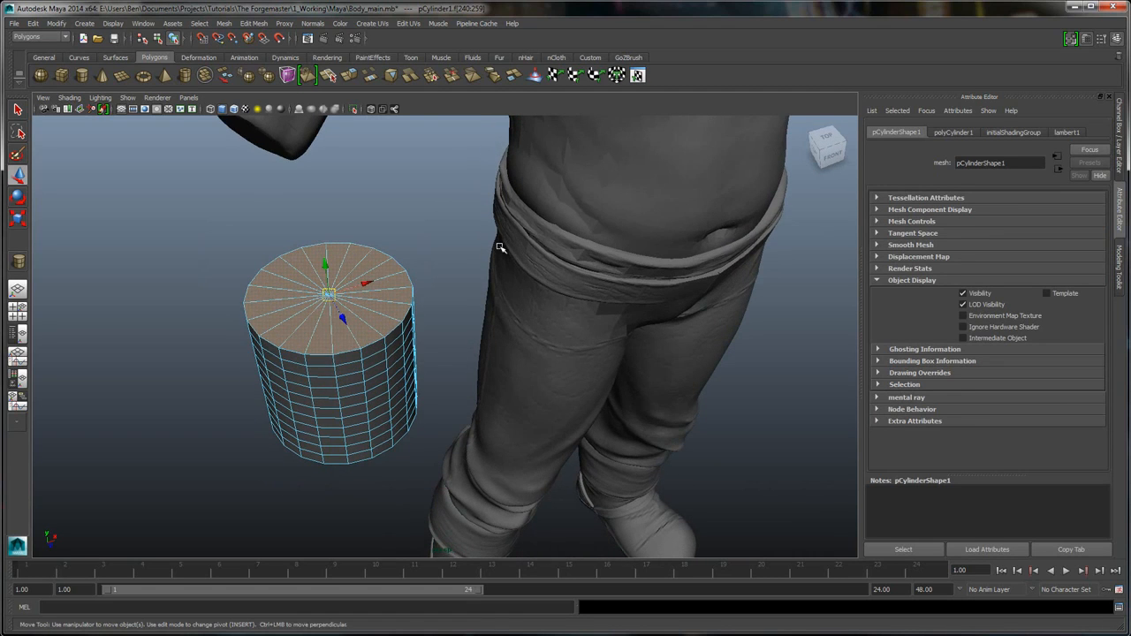
key("Delete")
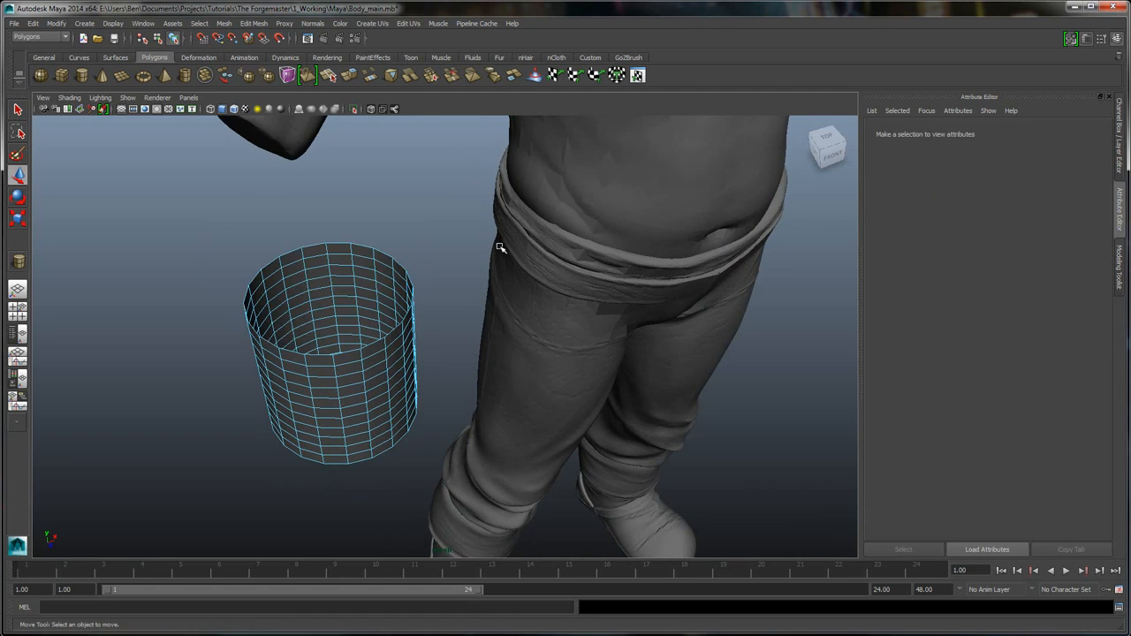
- Delete the faces of the cylinder's bottom cap so both ends are open
left_click_drag(499, 247, 499, 247, "alt")
left_click_drag(197, 421, 468, 357)
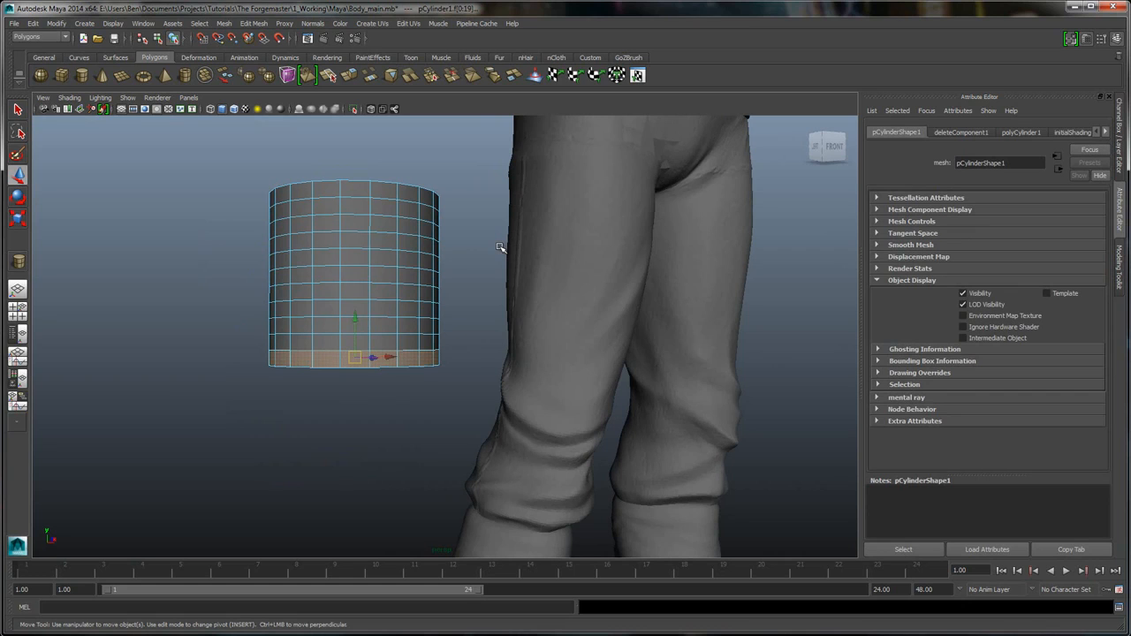
key("ctrl+e")
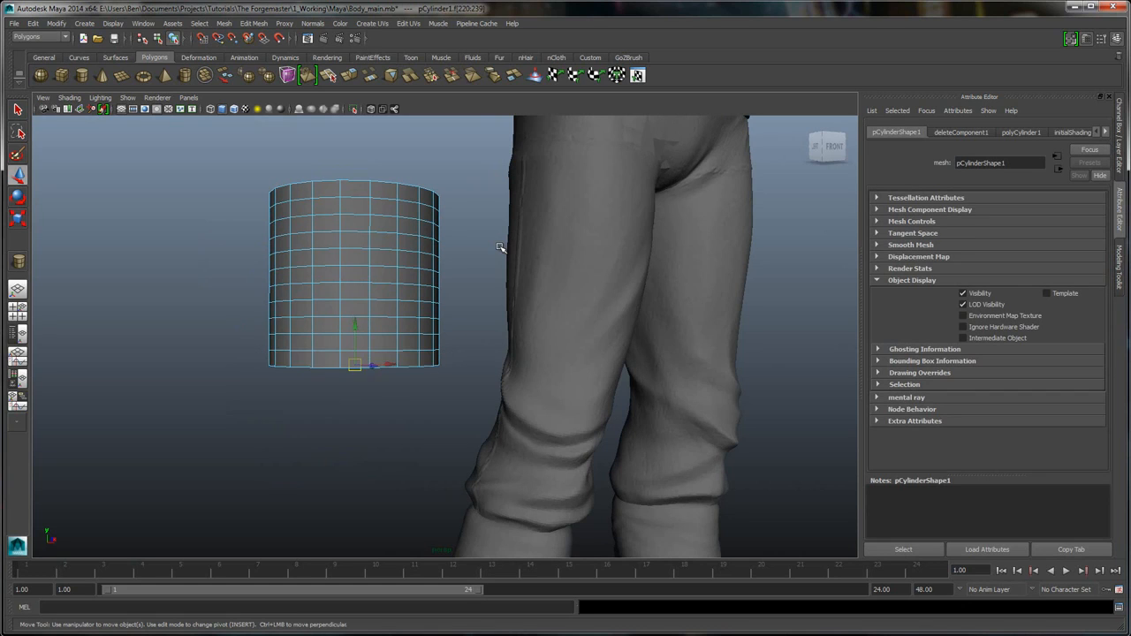
left_click_drag(500, 247, 499, 248, "alt")
key("Delete")
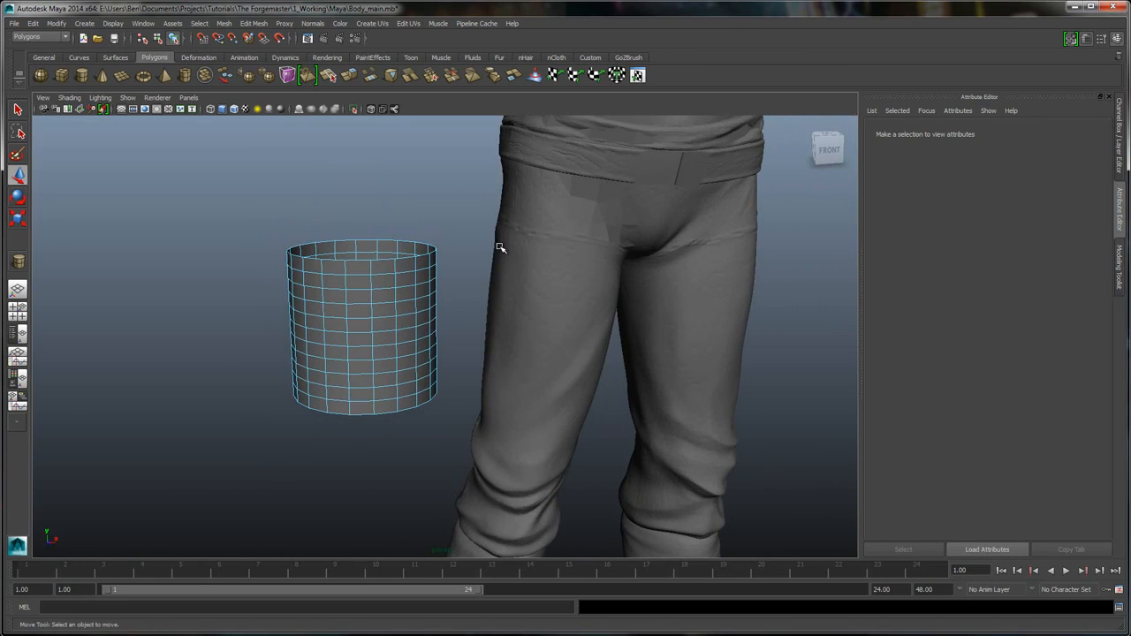
- Return the cylinder to object mode and centre it on the right thigh from front to back in the side view
right_click_drag(366, 313, 430, 293)
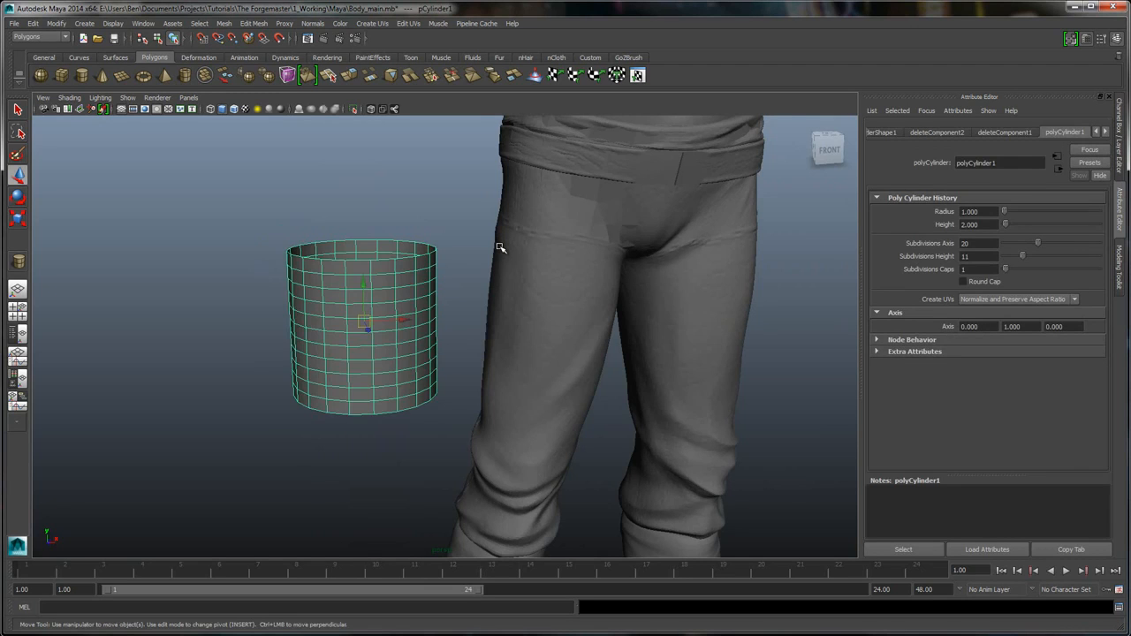
left_click_drag(499, 247, 501, 252, "alt")
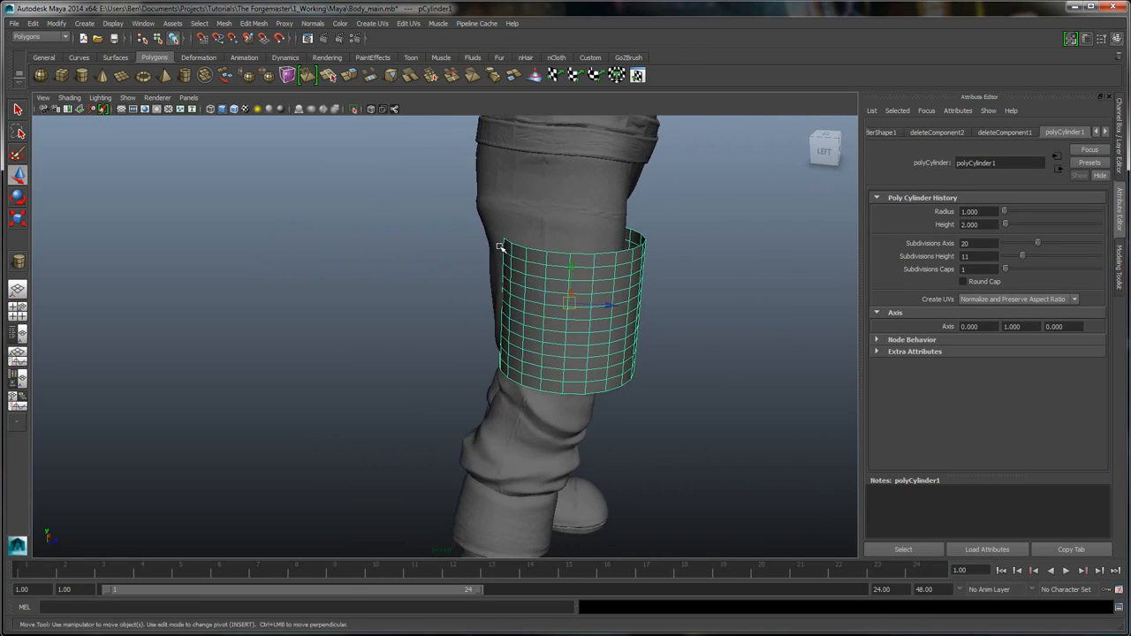
key("space")
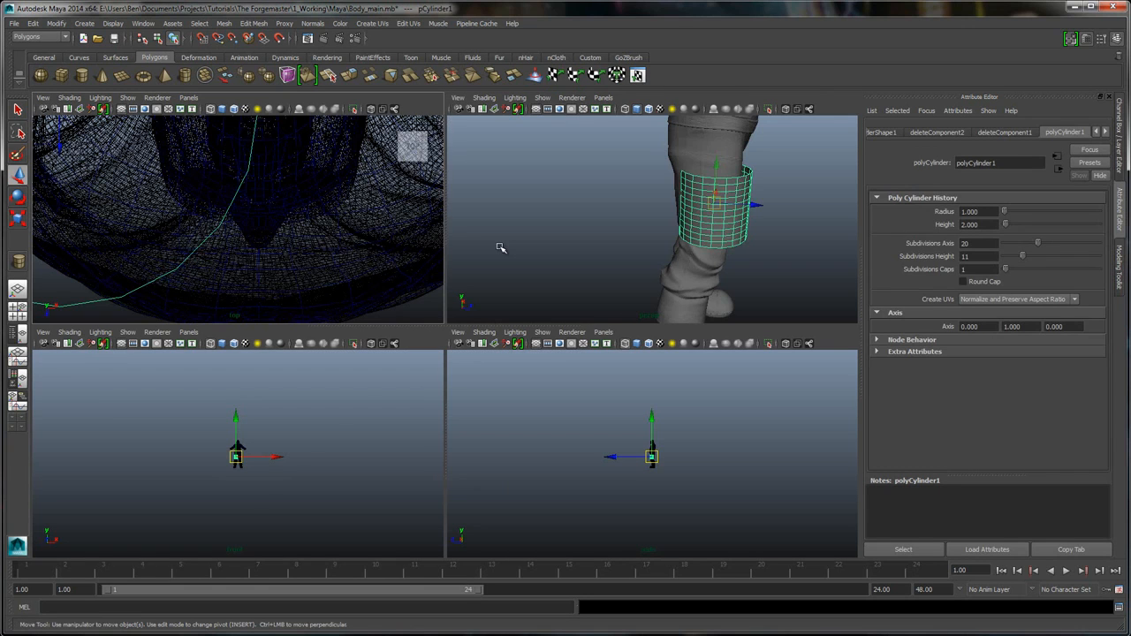
scroll(652, 454, "up", 15)
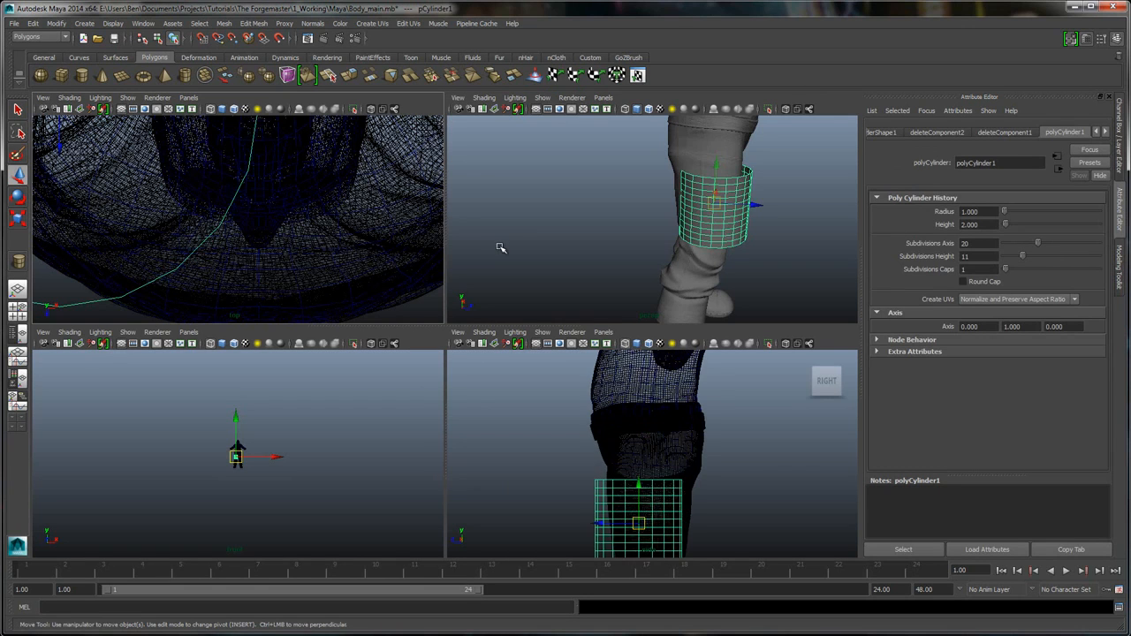
middle_click_drag(652, 453, 639, 323, "alt")
scroll(653, 454, "up", 4)
middle_click_drag(652, 454, 641, 535, "alt")
left_click_drag(601, 447, 618, 455)
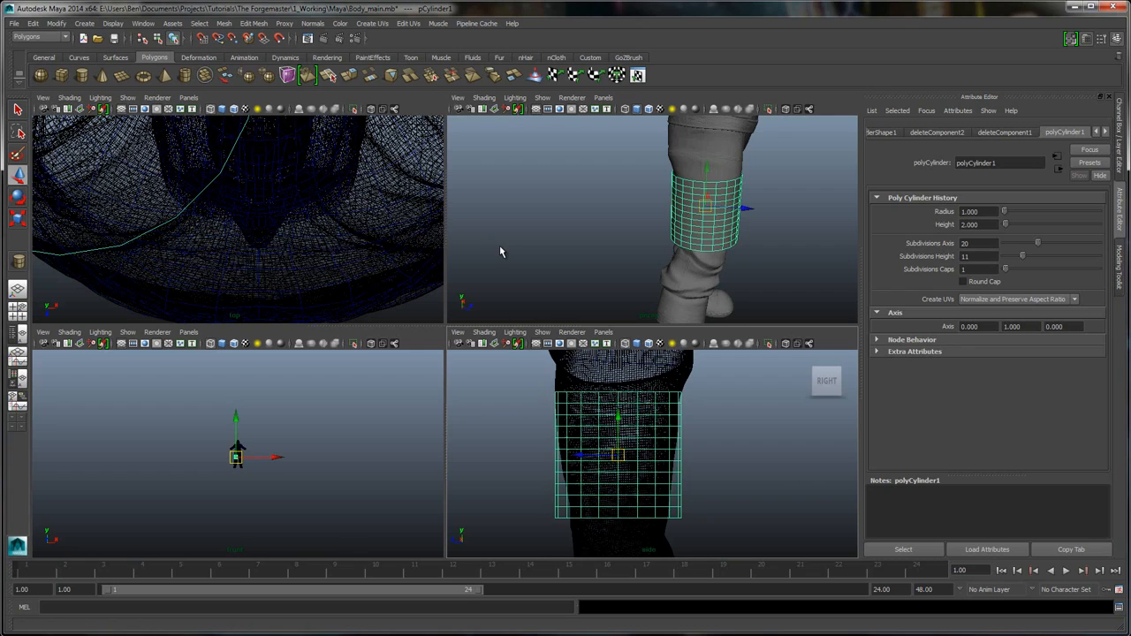
- Scale the cylinder slightly deeper front to back and tilt it about -4.6 degrees in Z to follow the thigh's slant
key("r")
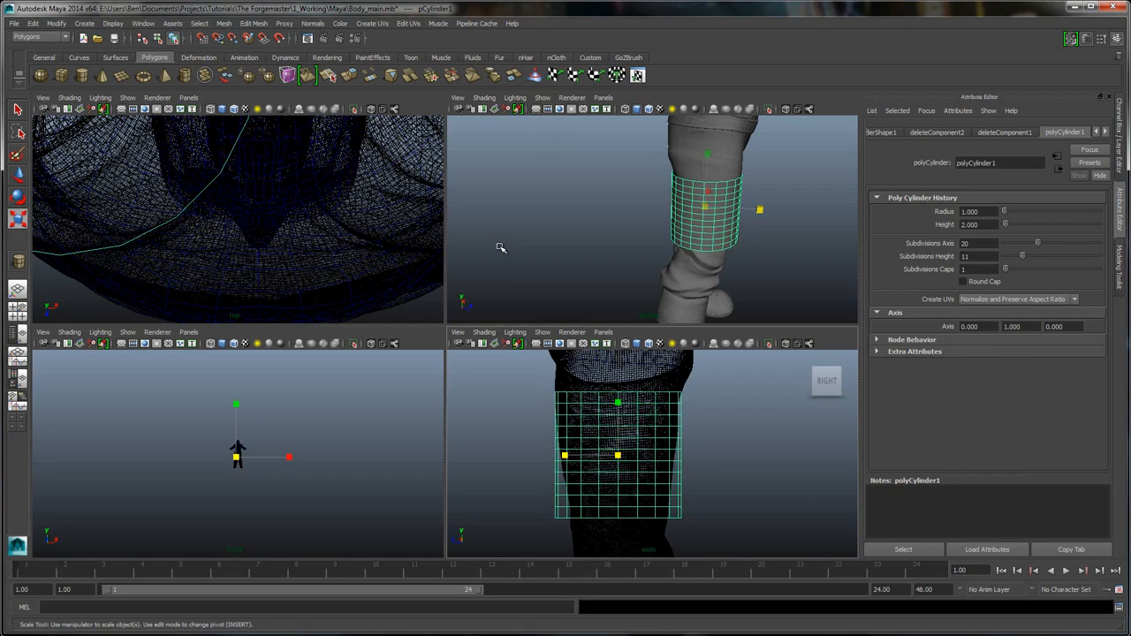
mouse_move(565, 455)
left_mouse_down()
mouse_move(544, 455)
mouse_move(564, 455)
left_mouse_up()
scroll(236, 456, "up", 15)
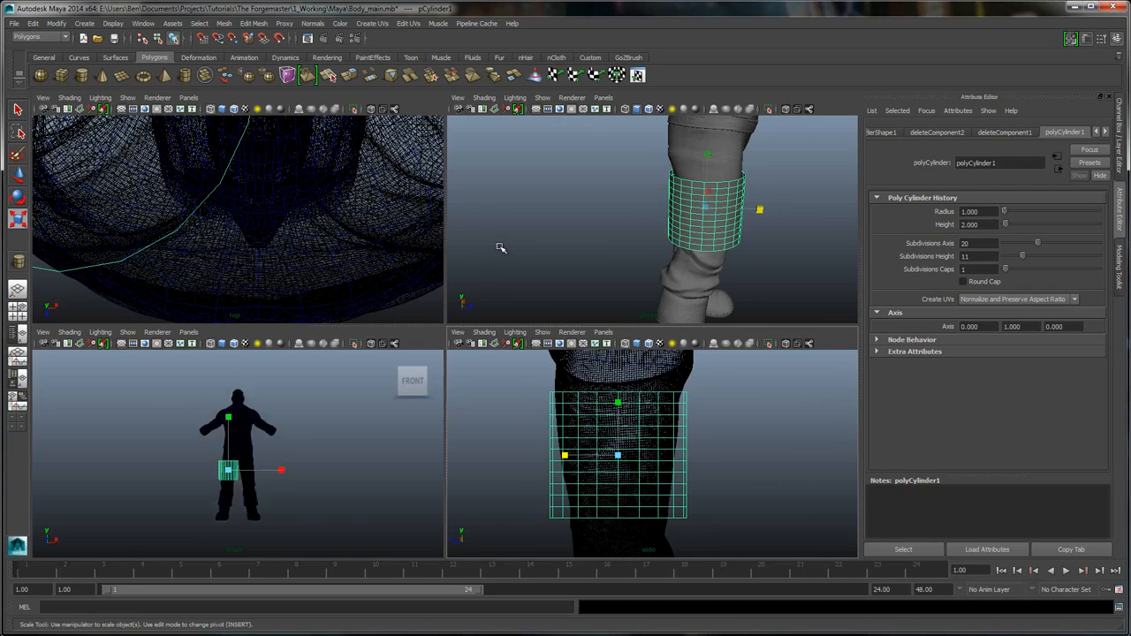
middle_click_drag(203, 495, 267, 393, "alt")
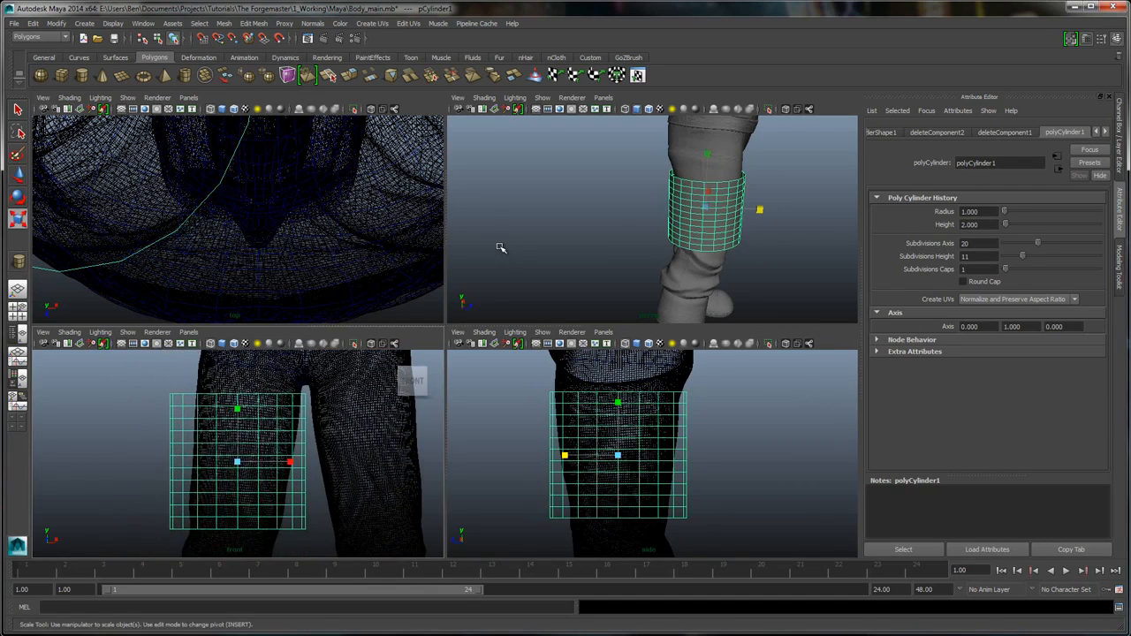
key("e")
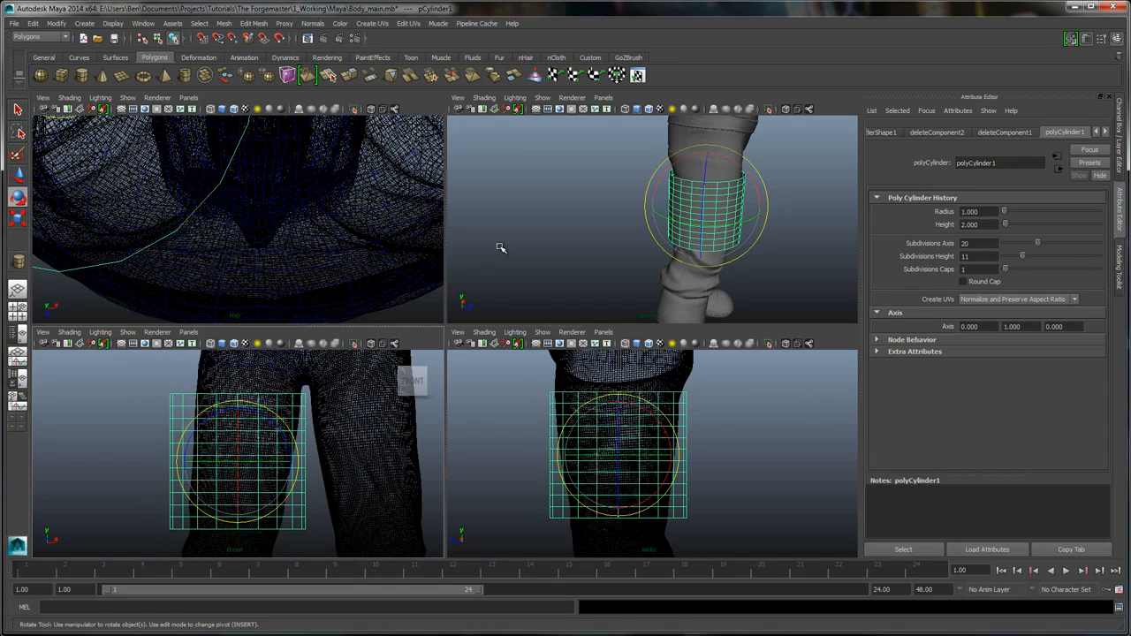
left_click_drag(291, 436, 293, 439)
- Narrow the cylinder's width to fit the thigh and shift it up and slightly sideways until it sits just below the crotch
key("r")
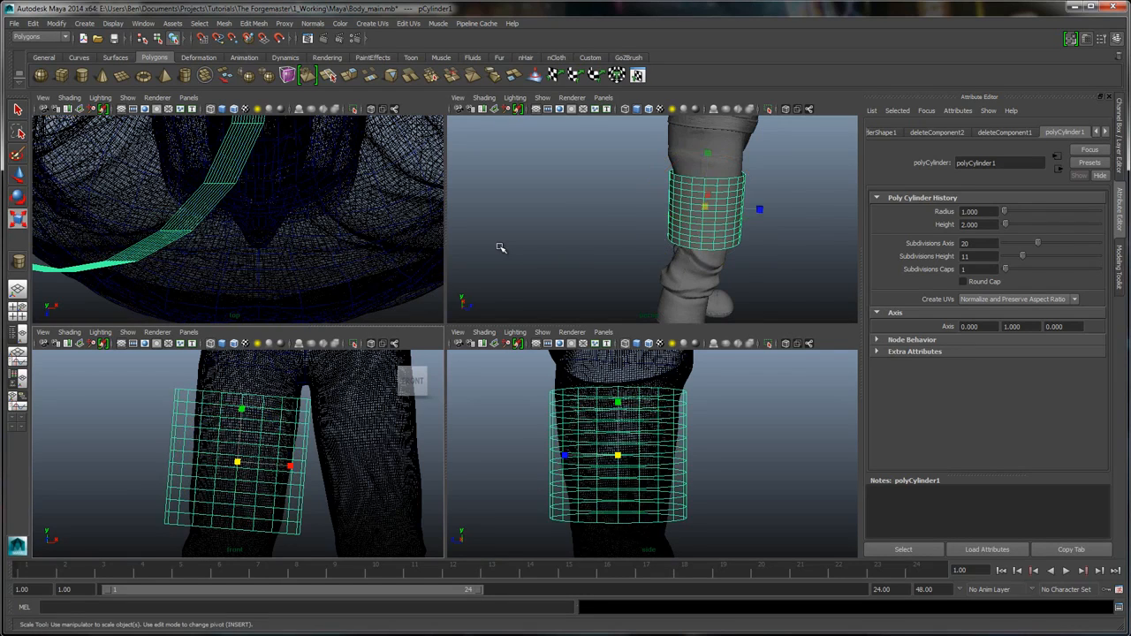
left_click_drag(290, 466, 281, 461)
key("w")
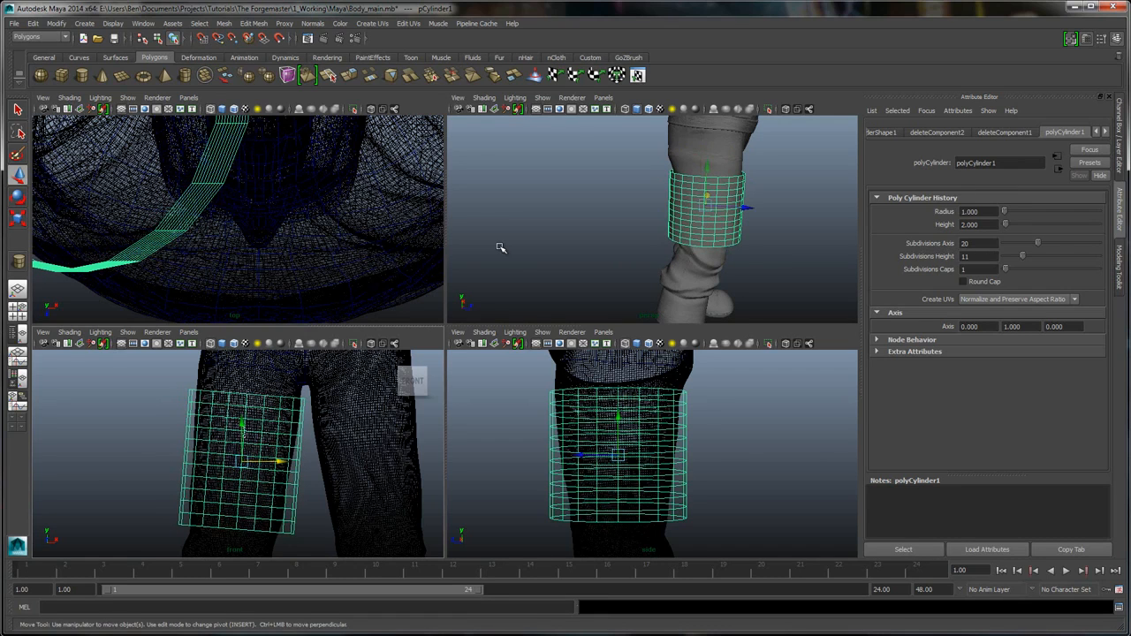
left_click_drag(242, 425, 242, 415)
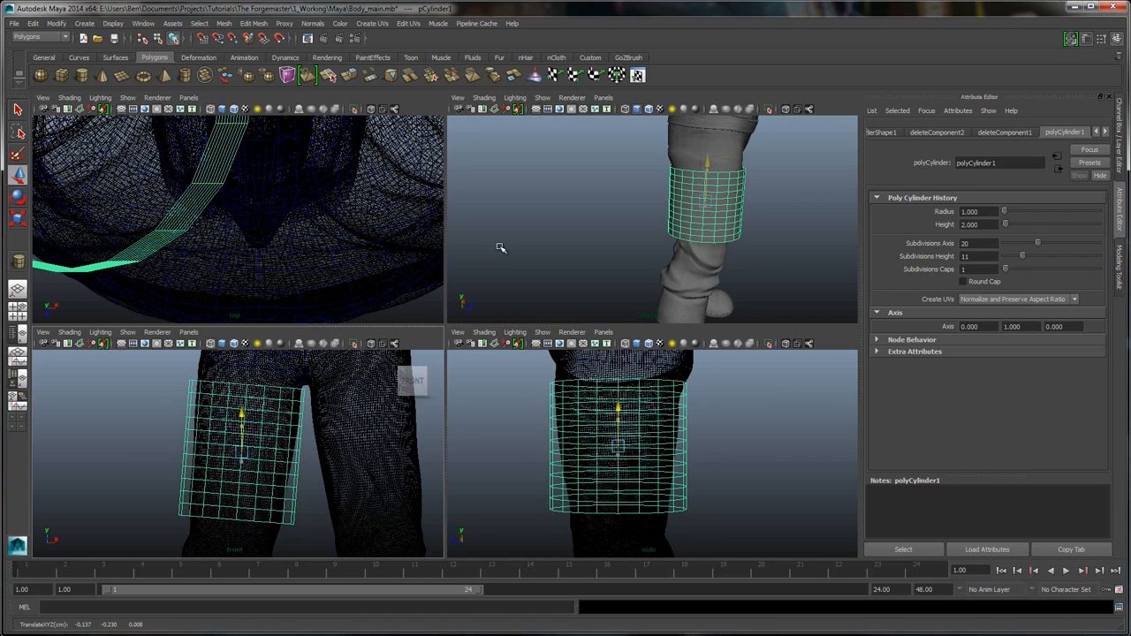
left_click_drag(281, 452, 279, 452)
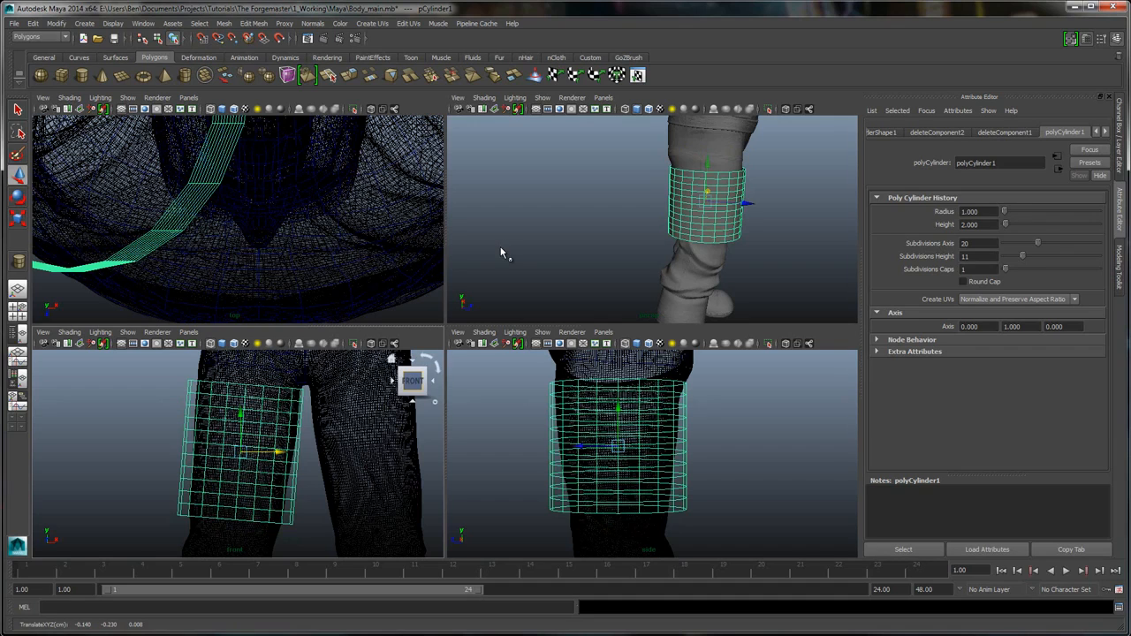
- Set the cylinder's height subdivisions to 5 and delete the top and bottom cap faces again
left_click_drag(1023, 257, 1012, 257)
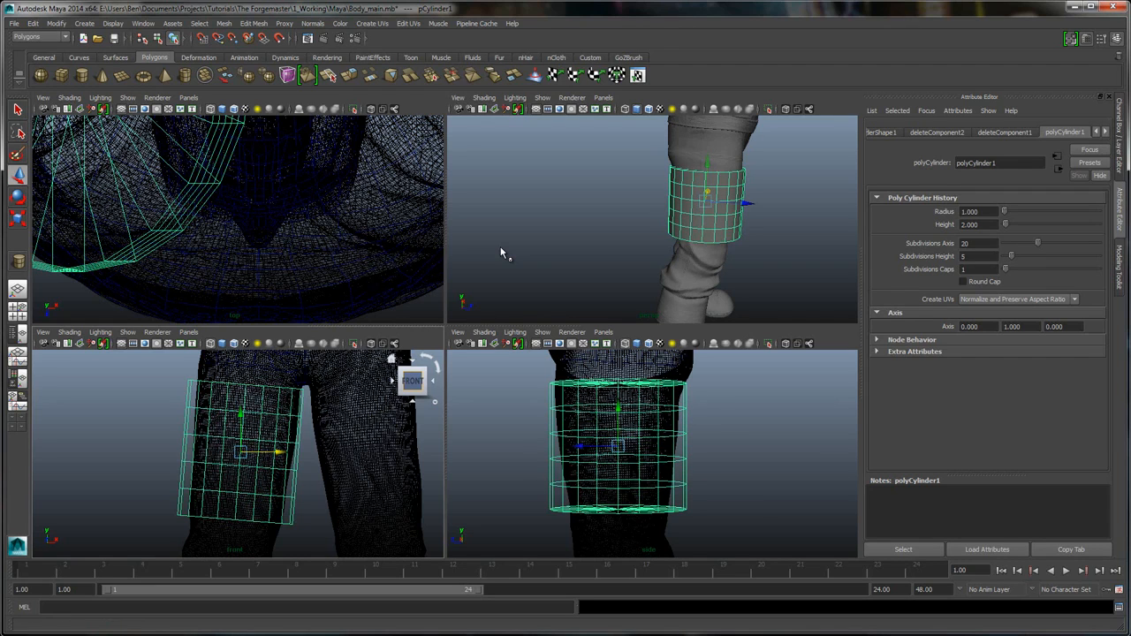
key("space")
left_click_drag(495, 245, 500, 247, "alt")
right_click_drag(515, 321, 516, 350)
left_click_drag(500, 247, 567, 316, "alt")
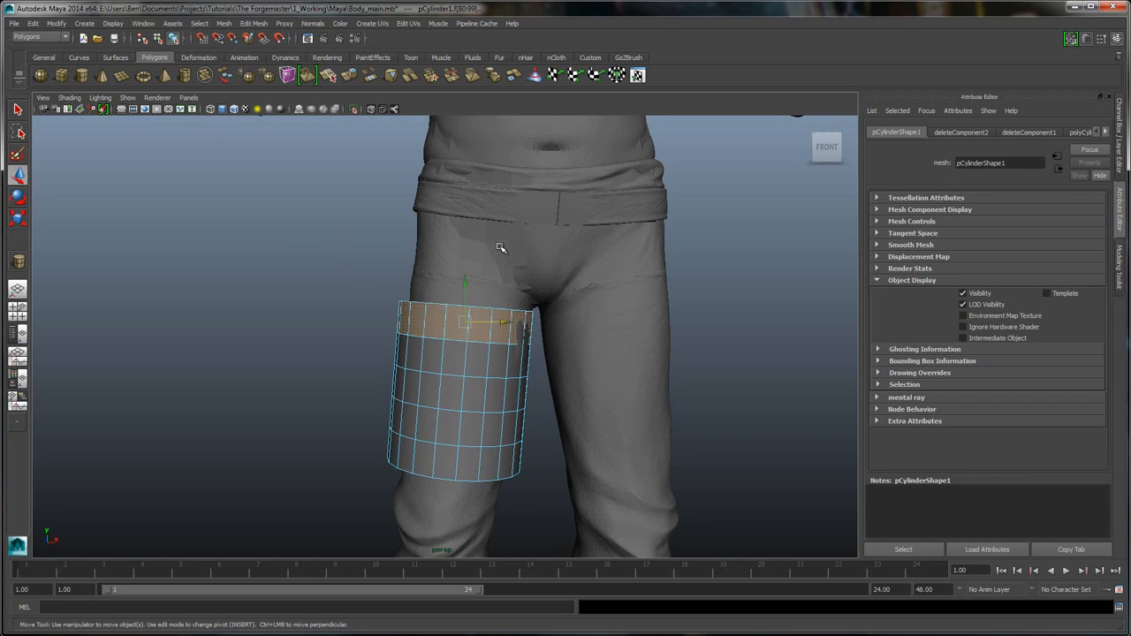
left_click(500, 248)
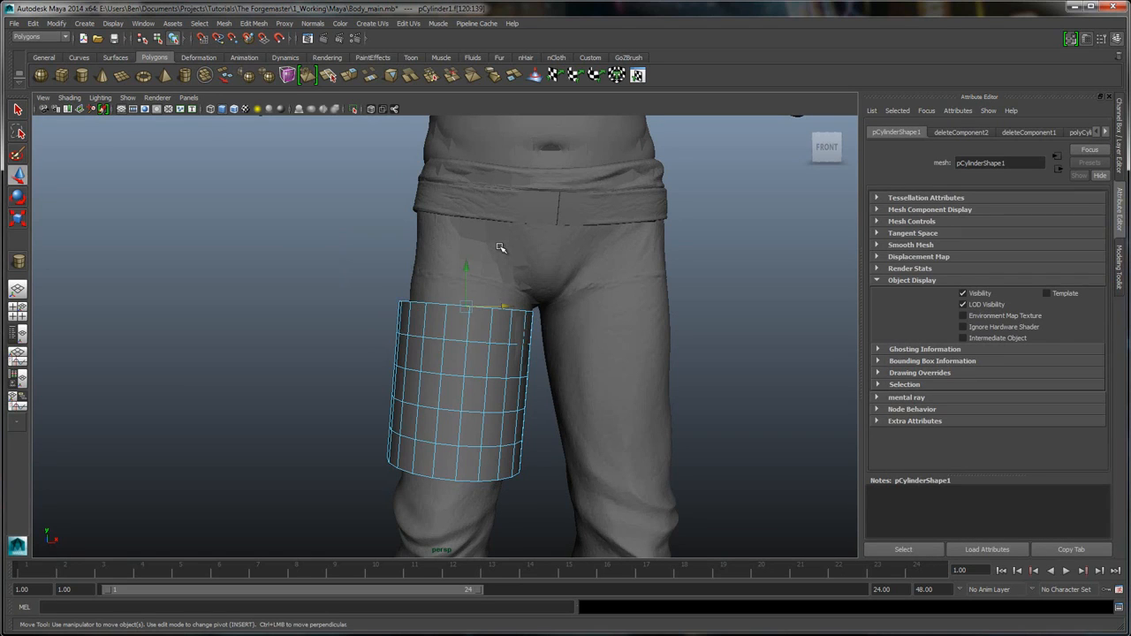
left_click_drag(500, 247, 501, 248, "alt")
left_click_drag(366, 492, 392, 423)
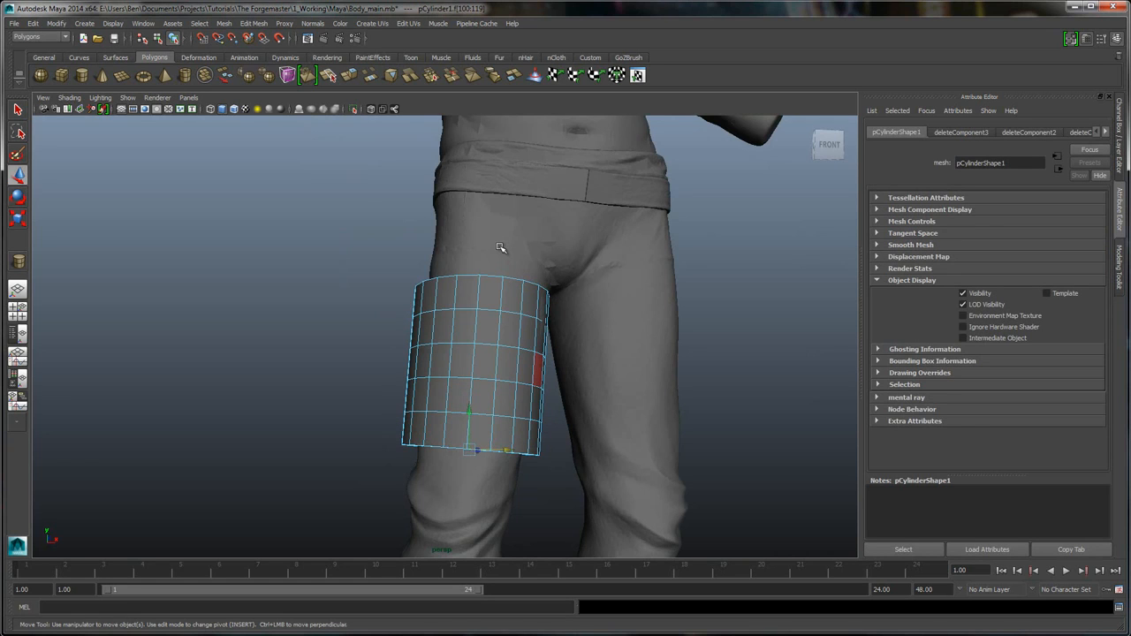
left_click(501, 248)
- Try the Wrap deformer on the open cylinder, and switch the cylinder back to object mode
left_click_drag(501, 248, 503, 248, "alt")
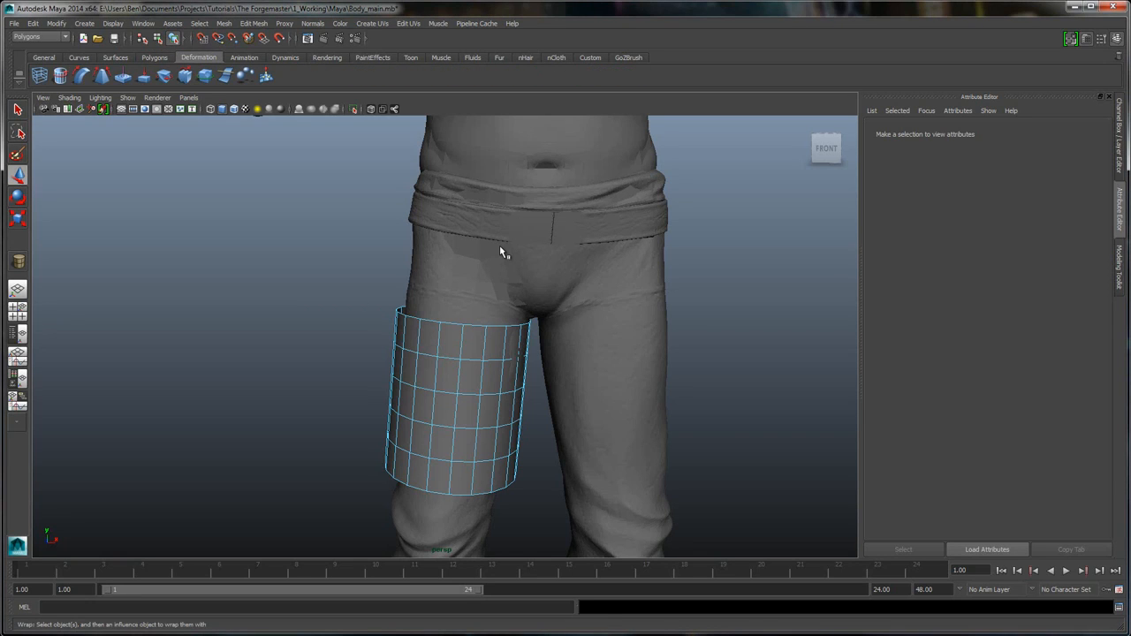
left_click(60, 76)
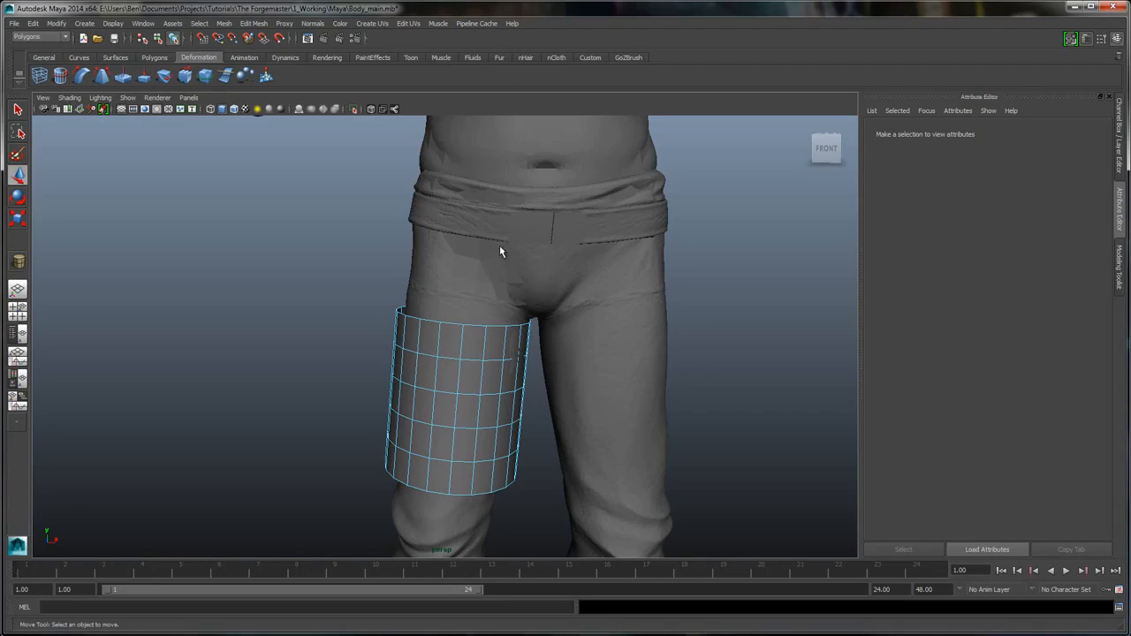
key("ctrl+a")
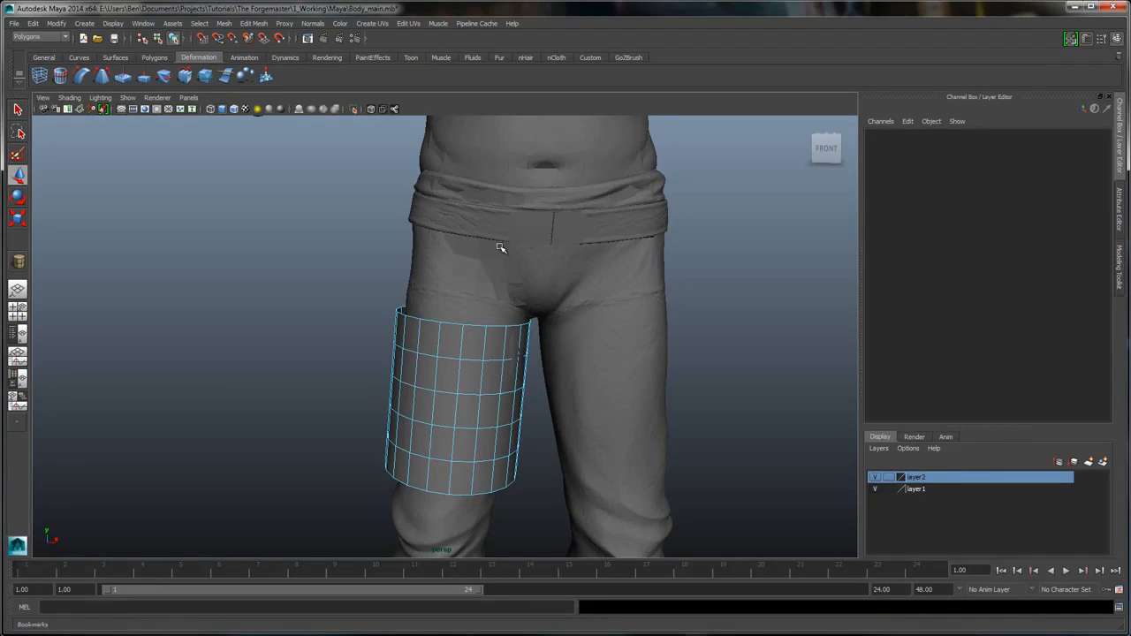
right_click_drag(290, 310, 308, 337)
right_click(423, 366)
right_click_drag(500, 248, 501, 247)
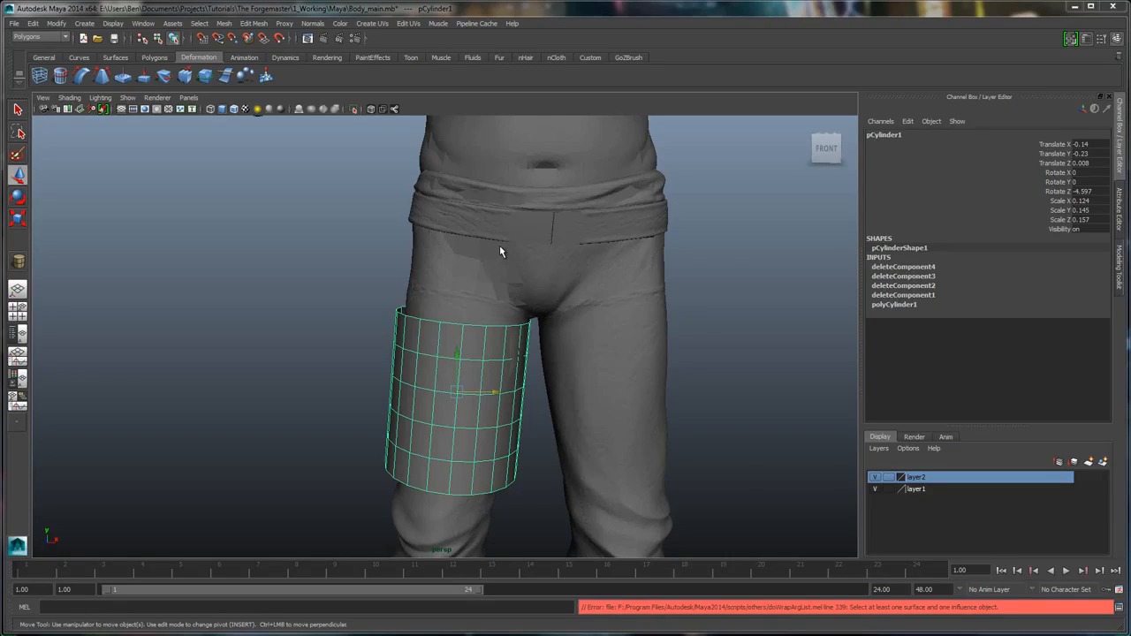
- Shrinkwrap the cylinder onto the transform constraint surface polySurface3 so it hugs the right thigh
key("ctrl+a")
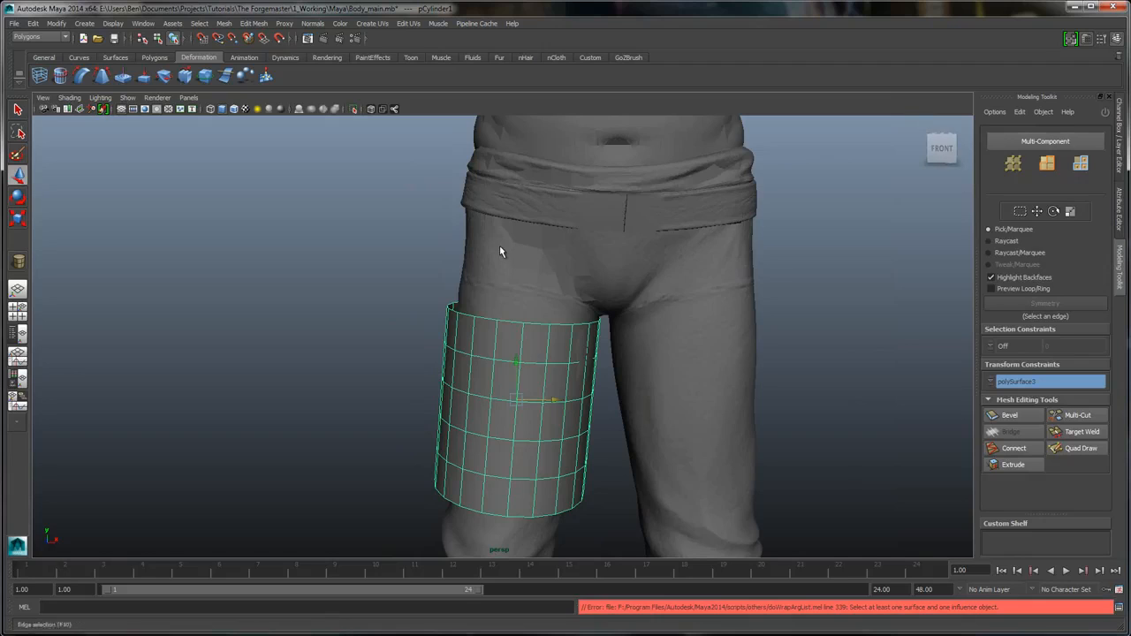
left_click(1020, 112)
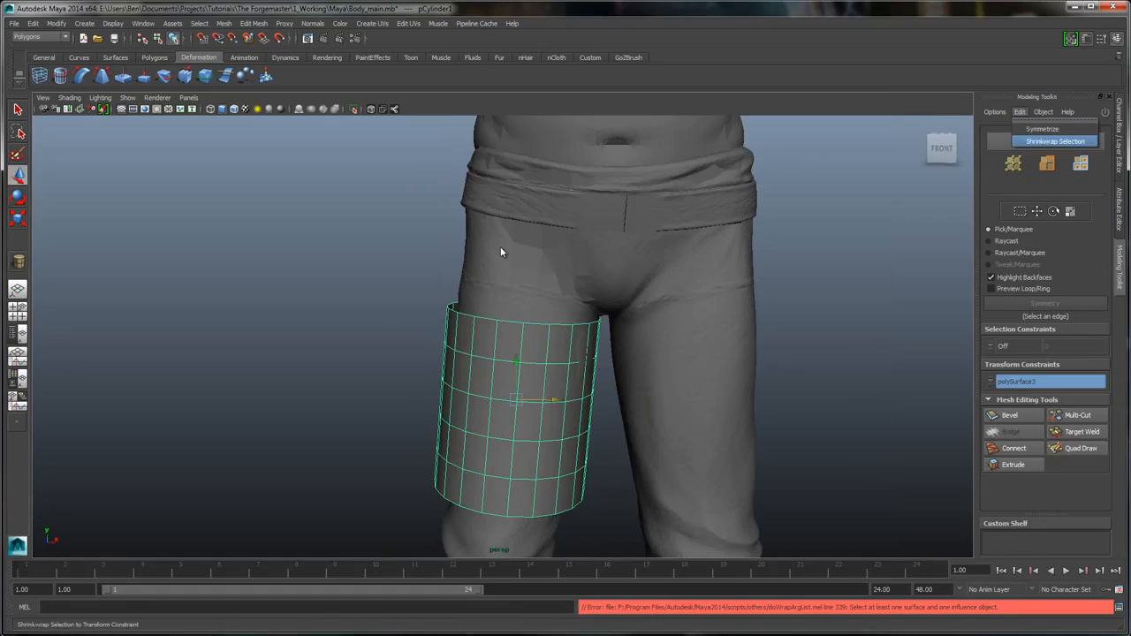
left_click(1055, 141)
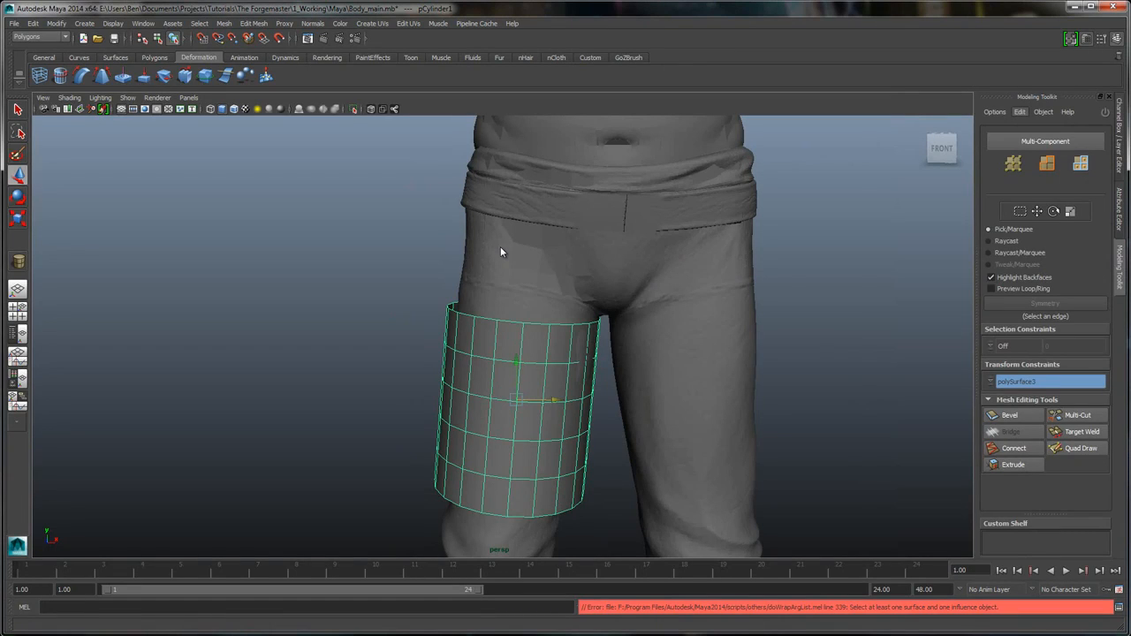
scroll(500, 248, "down", 4)
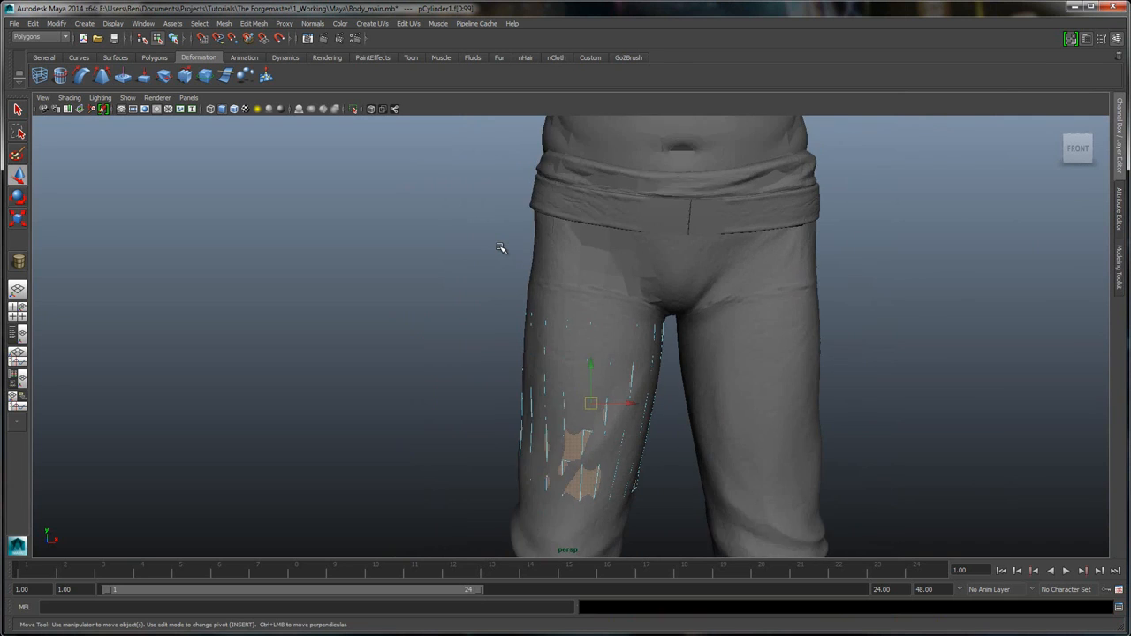
left_click_drag(500, 248, 500, 248, "alt")
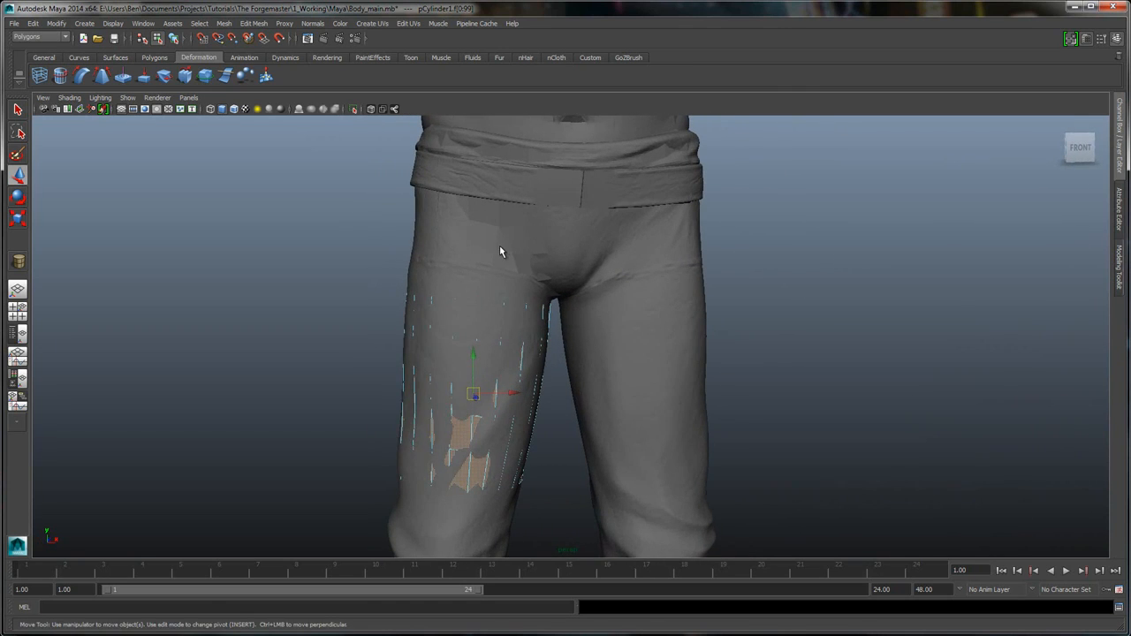
- Overlay the shrinkwrapped cylinder's wireframe with Quad Draw, examine its fit around the right thigh, and leave the tool
key("ctrl+a")
middle_click_drag(500, 247, 565, 231, "alt")
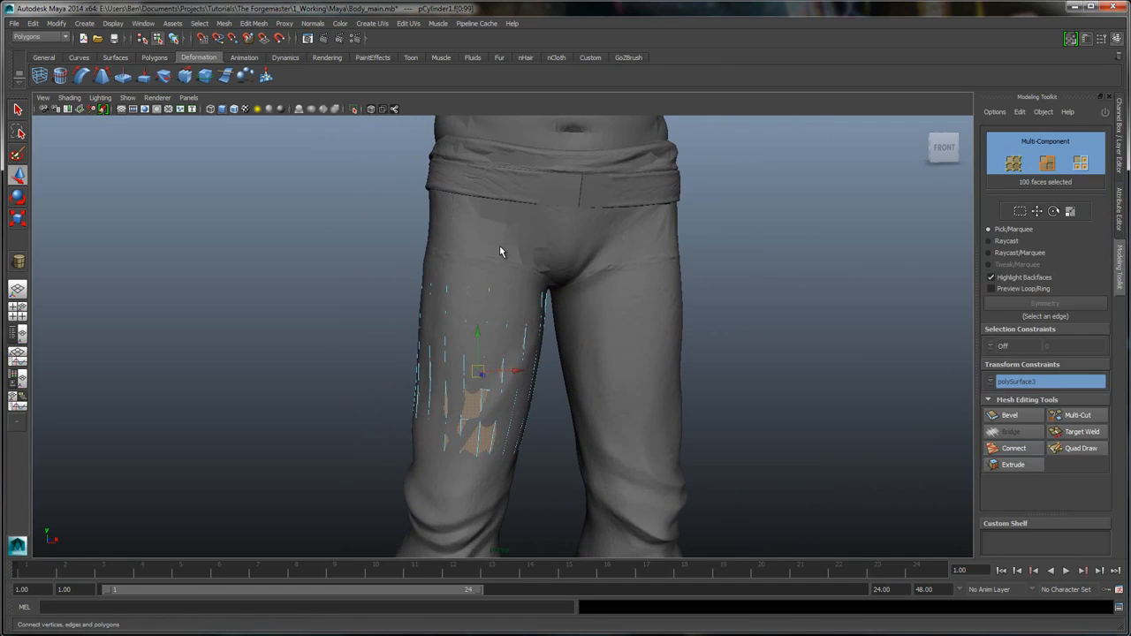
left_click(1080, 448)
left_click_drag(500, 248, 500, 247, "alt")
middle_click_drag(500, 246, 500, 247, "alt")
left_click_drag(501, 247, 500, 246, "alt")
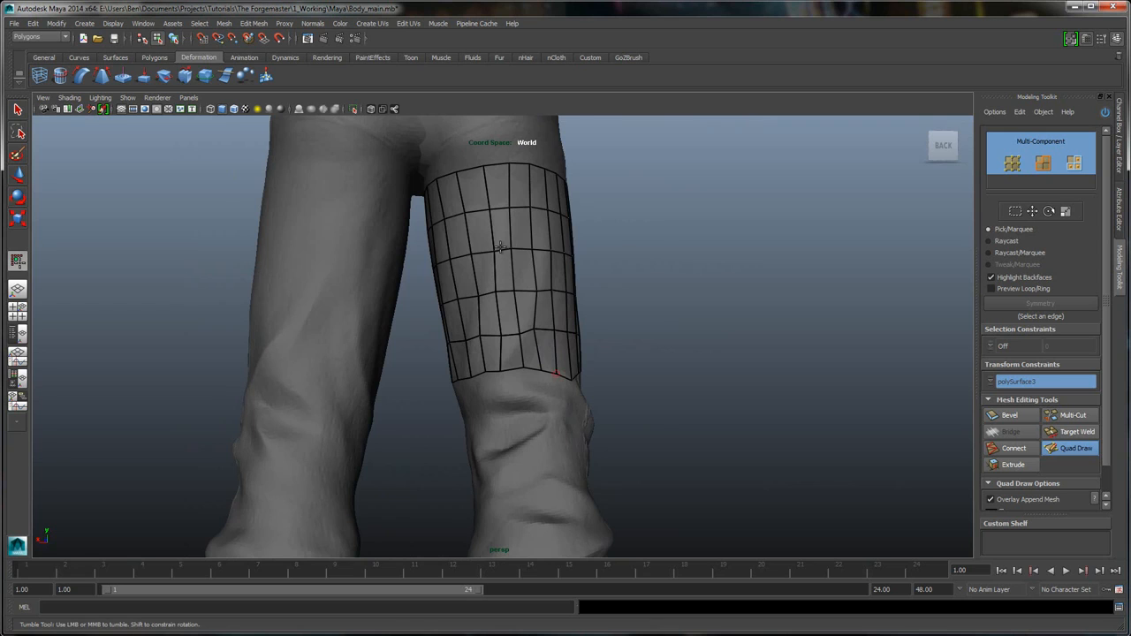
mouse_move(499, 247)
left_mouse_down("alt")
mouse_move(530, 249)
mouse_move(502, 247)
left_mouse_up("alt")
right_click_drag(503, 247, 500, 247, "alt")
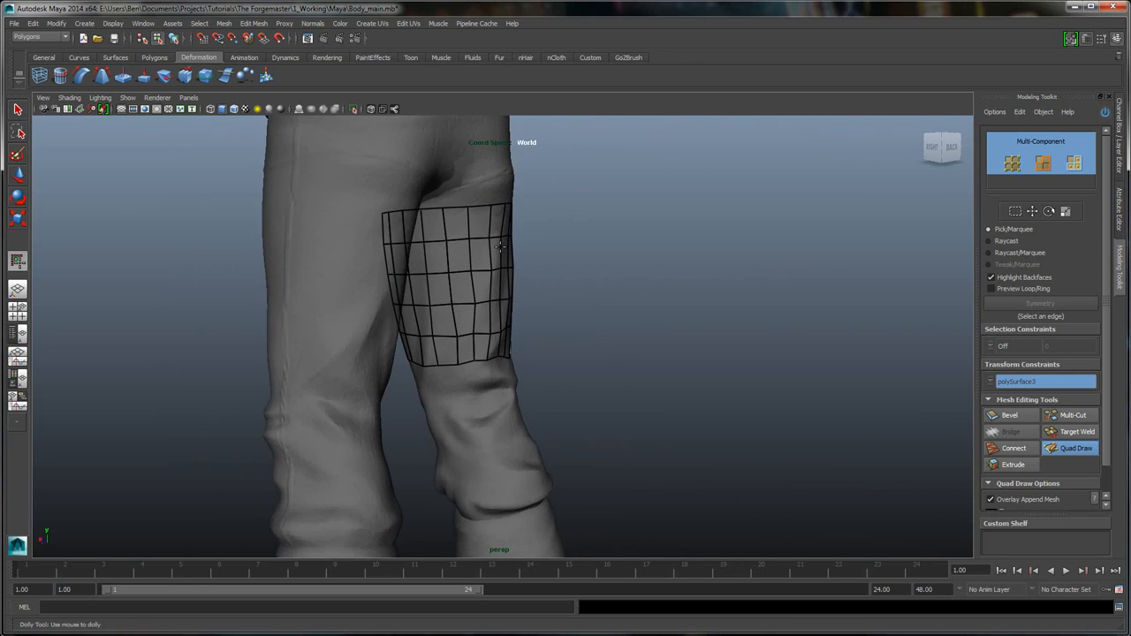
left_click_drag(500, 246, 500, 249, "alt")
middle_click_drag(501, 248, 500, 252, "alt")
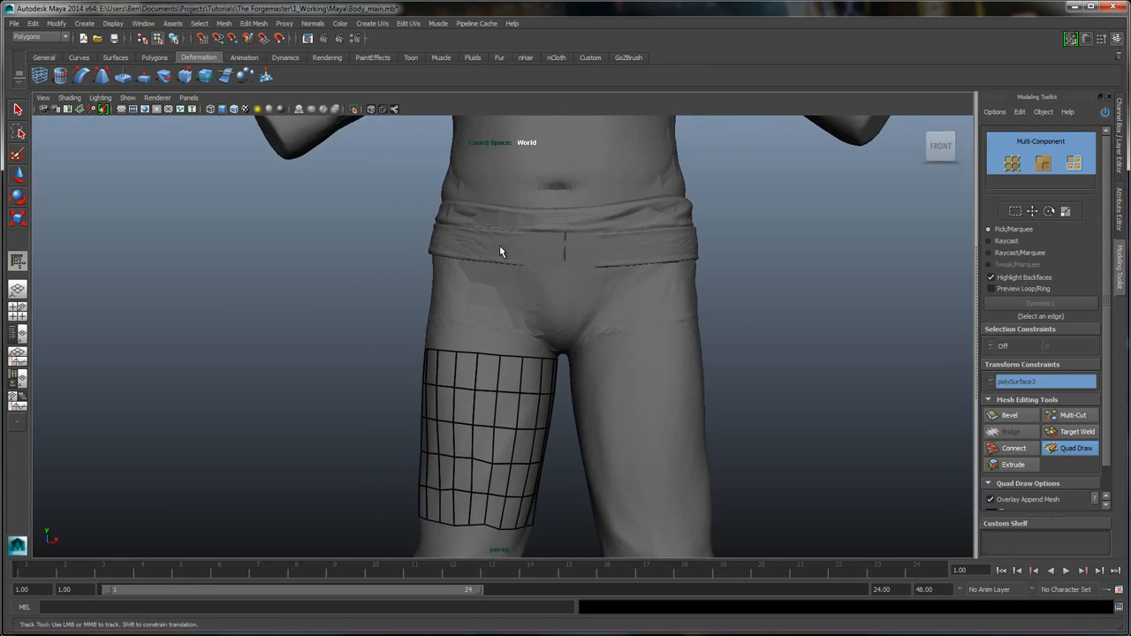
key("w")
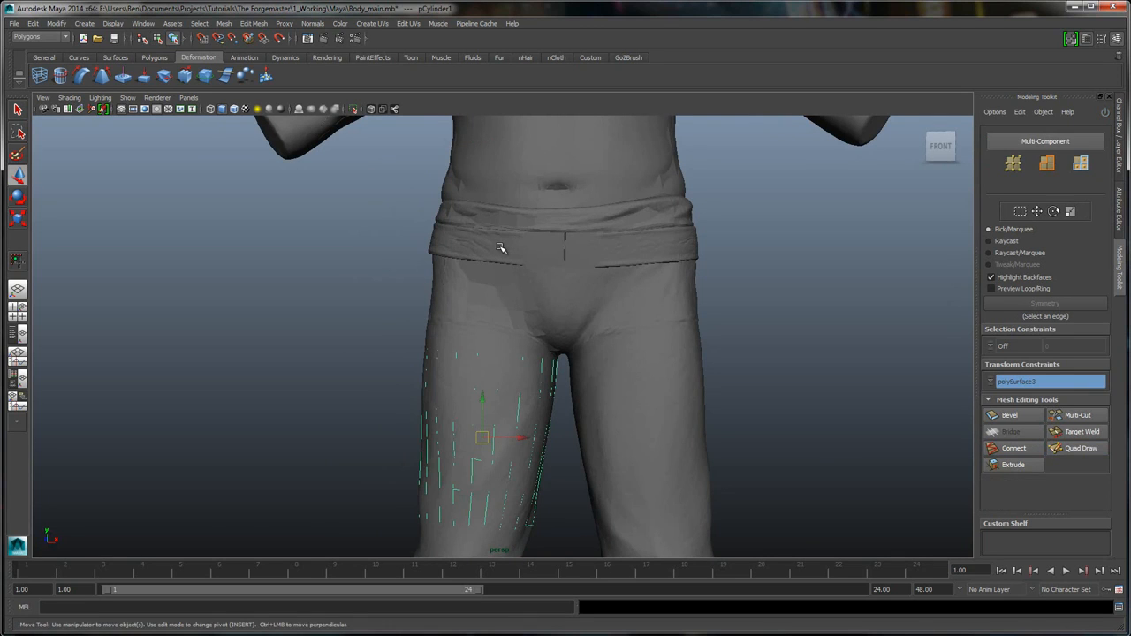
- Set display layer layer1, which holds the sculpt, to Reference so the sculpt can no longer be selected
middle_click_drag(501, 248, 500, 249, "alt")
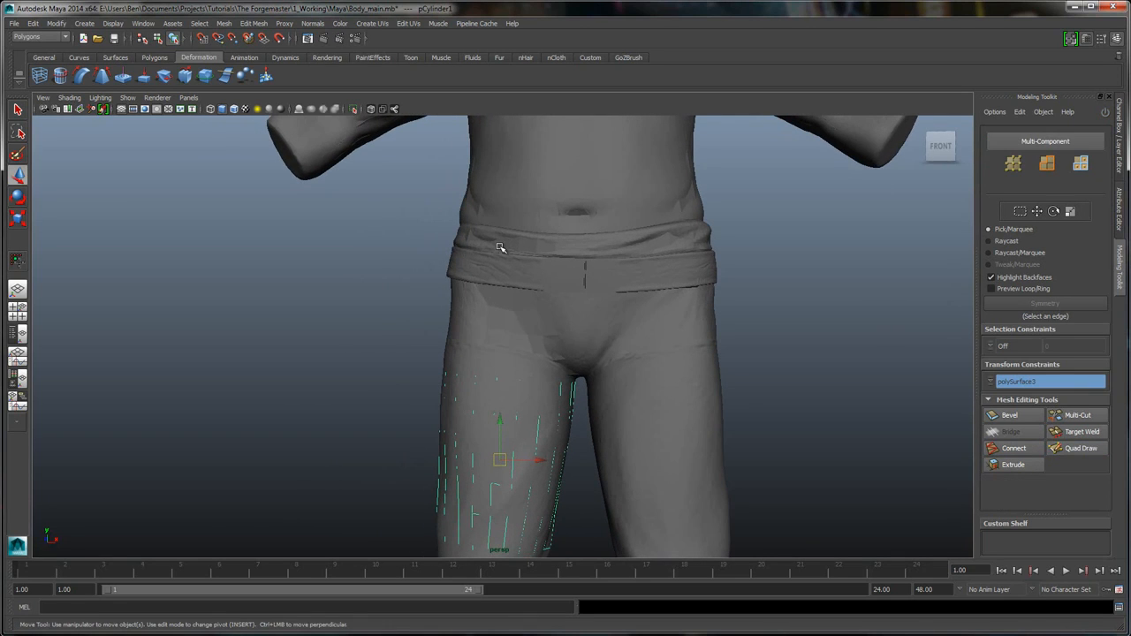
left_click(500, 247)
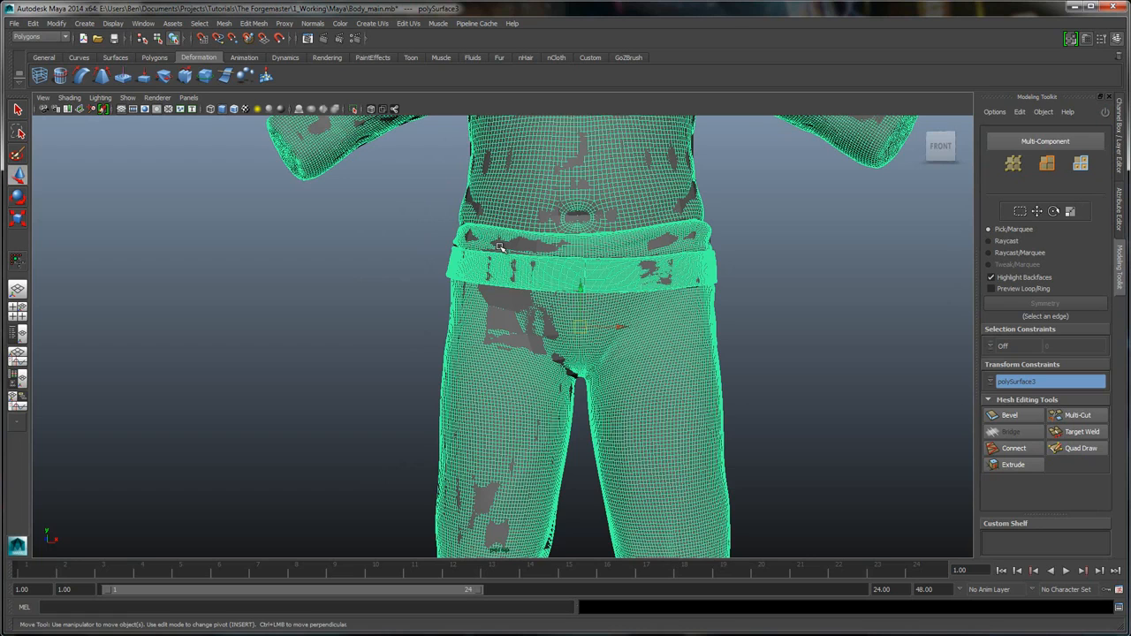
key("ctrl+a")
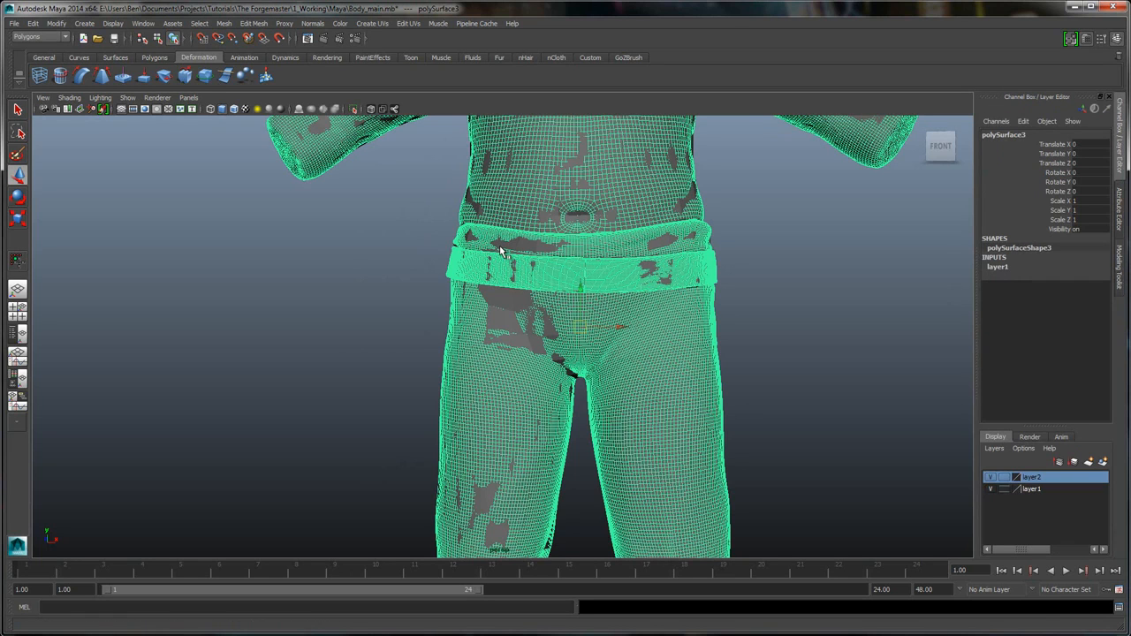
left_click(1004, 489)
left_click(1003, 488)
middle_click_drag(502, 274, 502, 247, "alt")
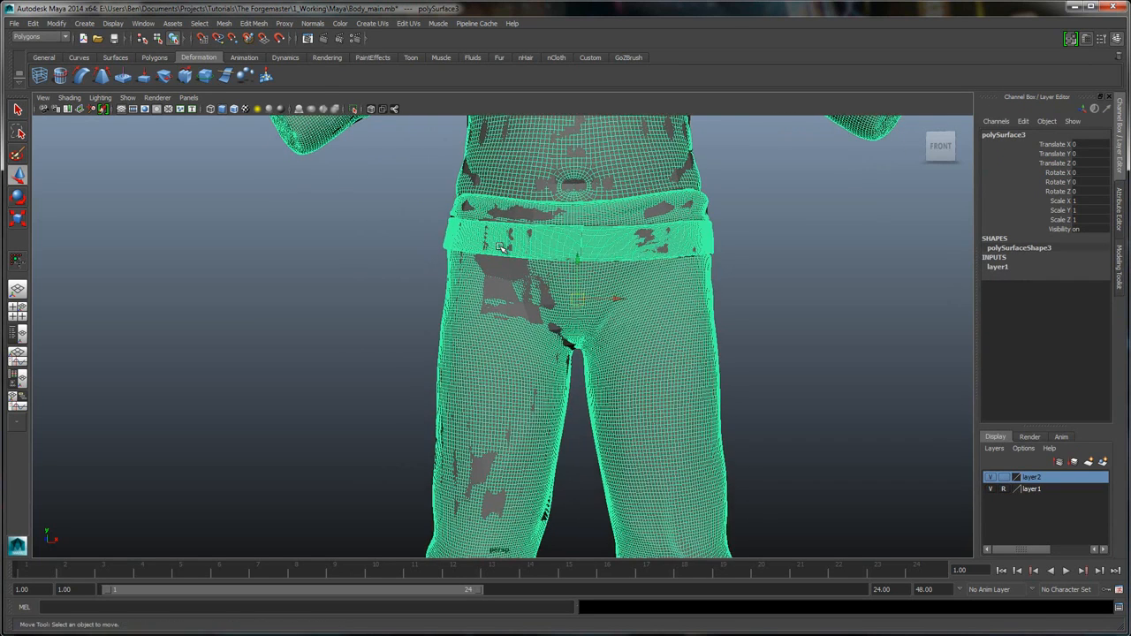
- Select the retopologized torso mesh together with the thigh cylinder and combine them into one mesh
left_click(500, 248)
left_click(501, 248)
mouse_move(501, 247)
left_mouse_down("alt")
mouse_move(513, 241)
mouse_move(500, 247)
mouse_move(504, 265)
mouse_move(500, 248)
left_mouse_up("alt")
left_click(500, 247)
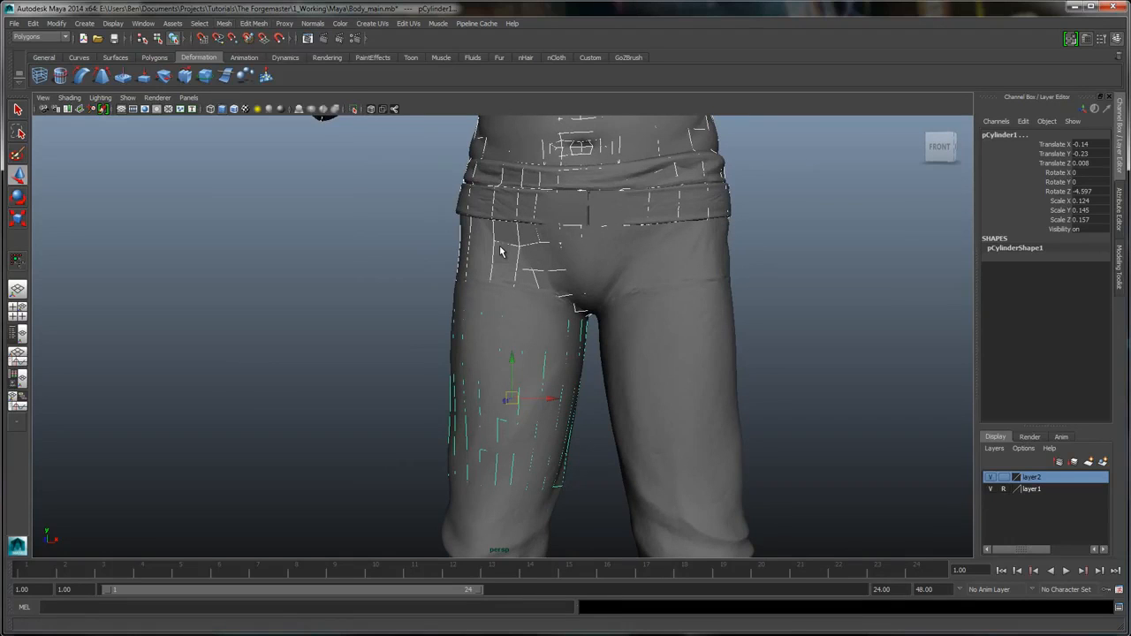
key("alt+m")
key("Down")
key("Return")
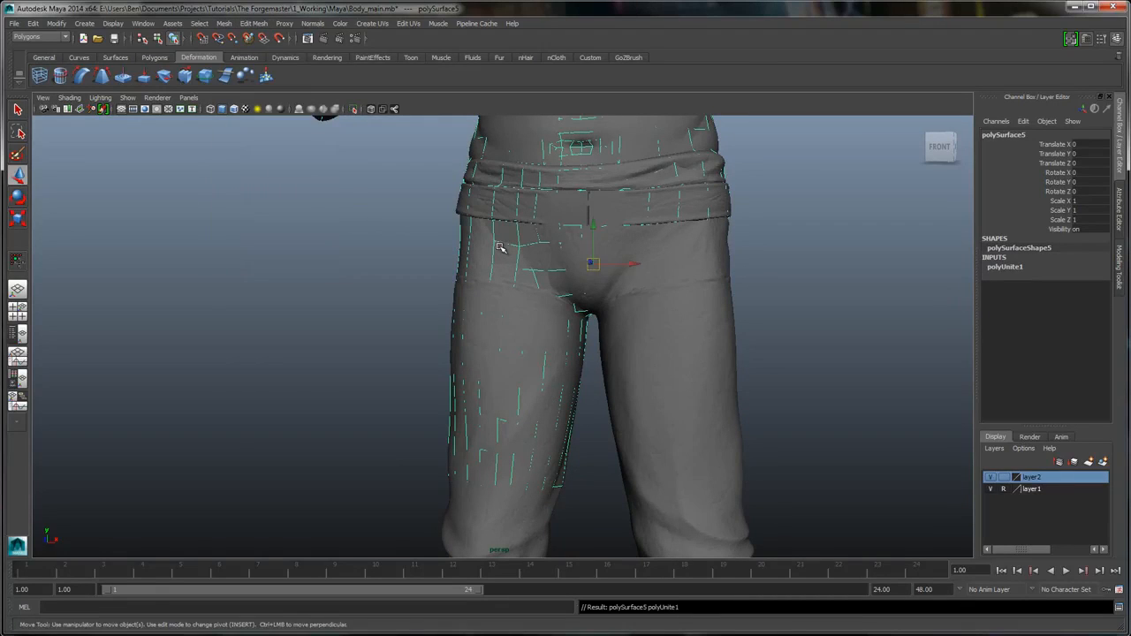
- Delete all construction history in the scene
key("alt+o")
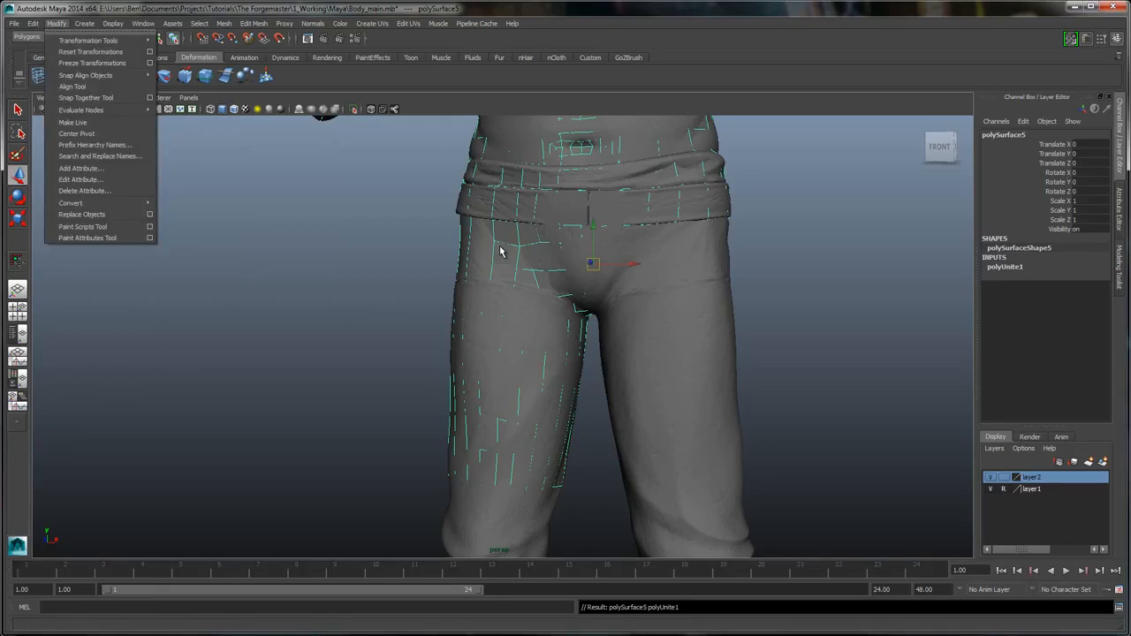
key("Left")
key("Down")
key("Down")
key("Down")
key("Down")
key("Down")
key("Down")
key("Down")
key("Down")
key("Down")
key("Down")
key("Right")
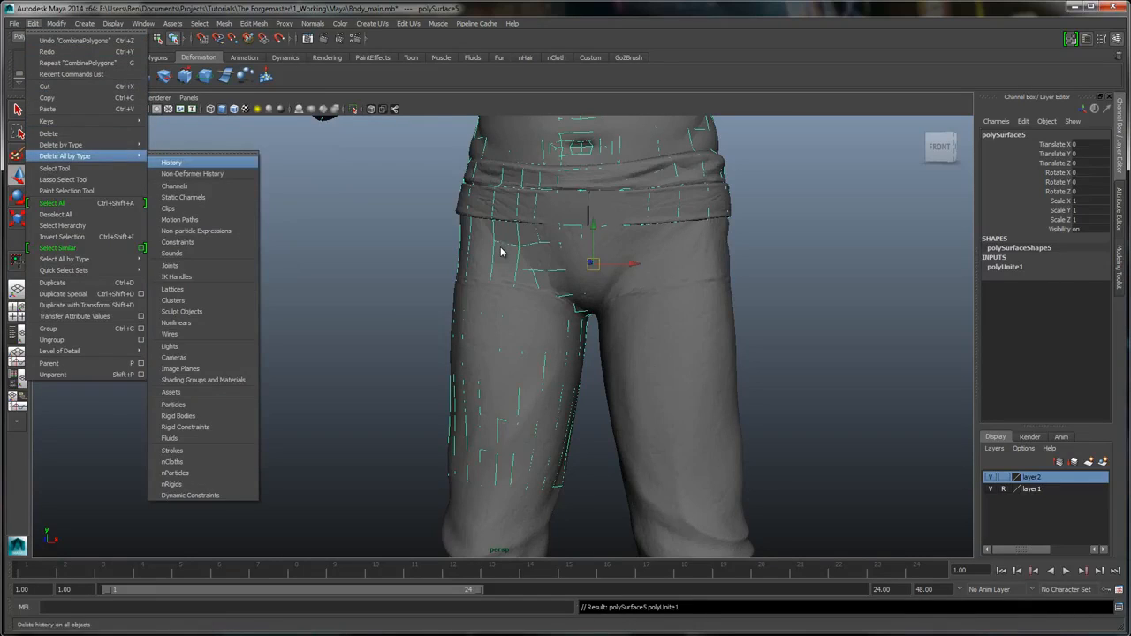
key("Return")
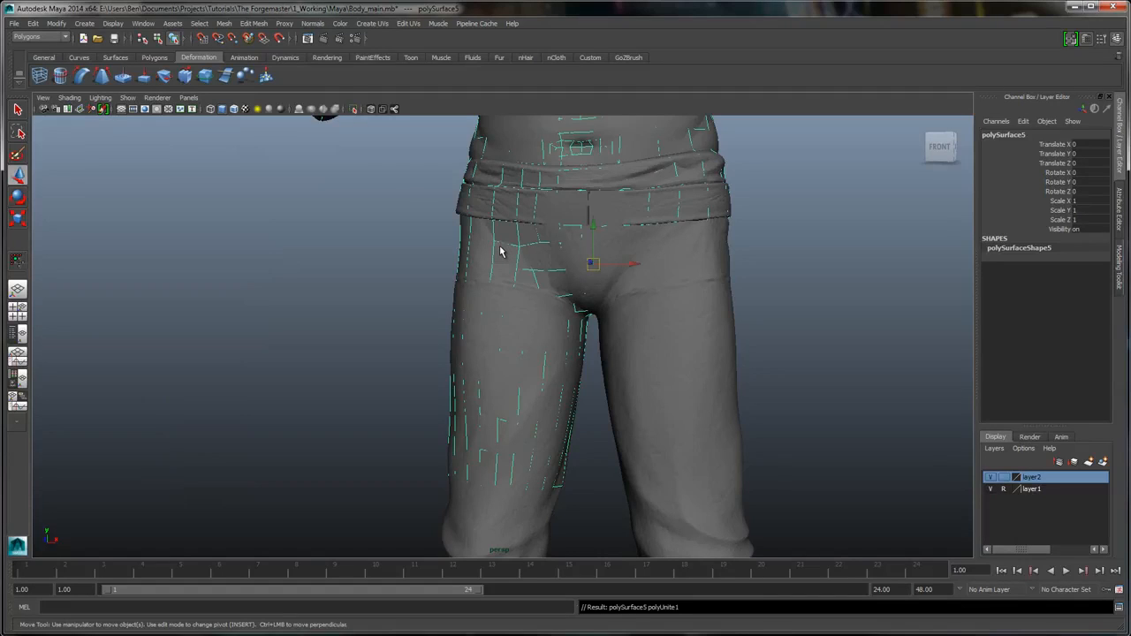
- Activate Quad Draw on the combined mesh and fill a face between pelvis and leg at the back of the inner thigh
key("ctrl+shift+m")
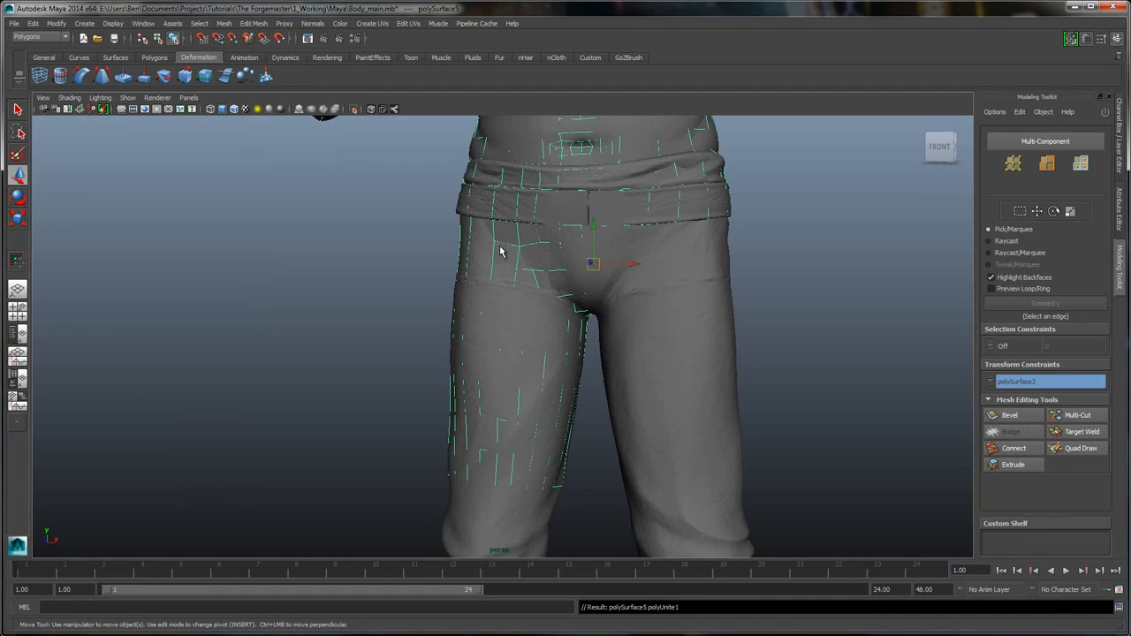
key("q")
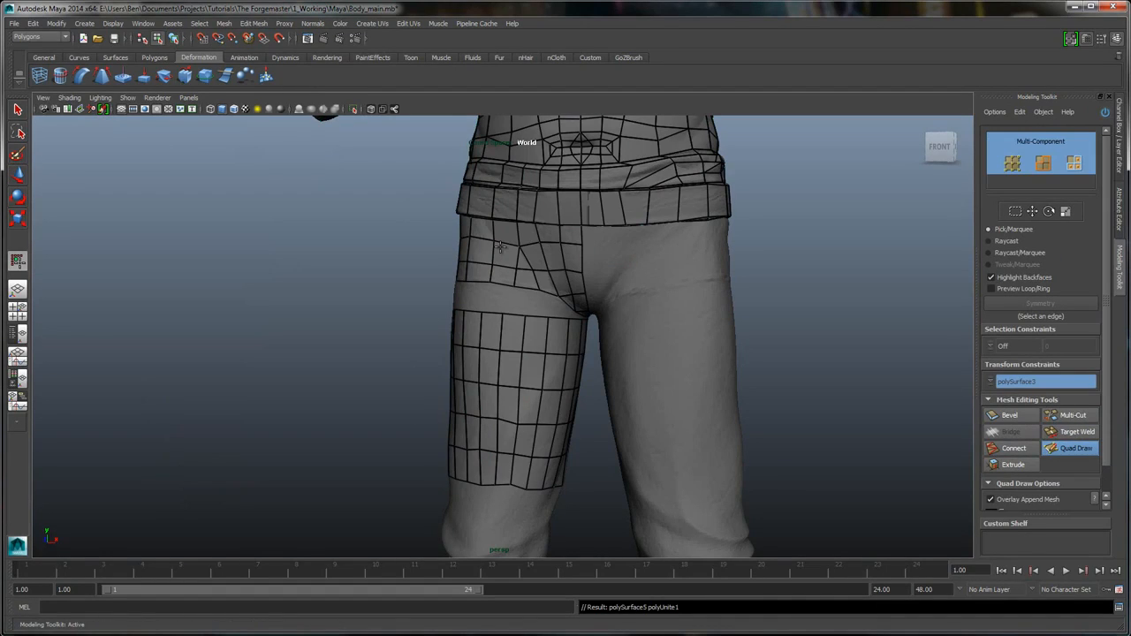
left_click_drag(499, 248, 499, 248, "alt")
right_click_drag(499, 248, 499, 248, "alt")
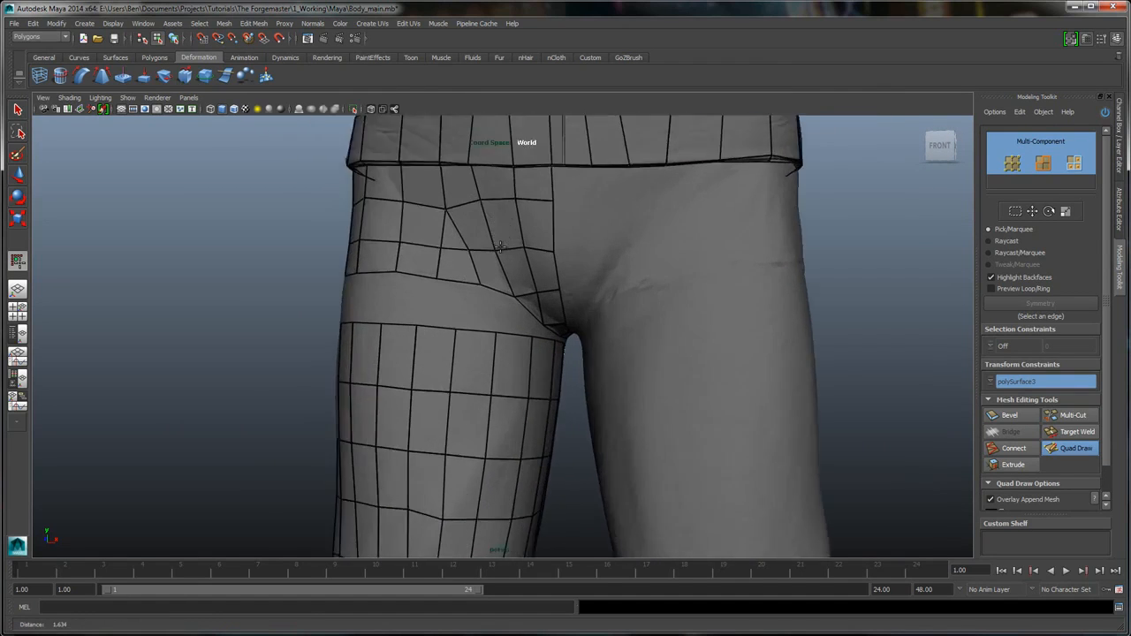
left_click_drag(500, 247, 499, 248, "alt")
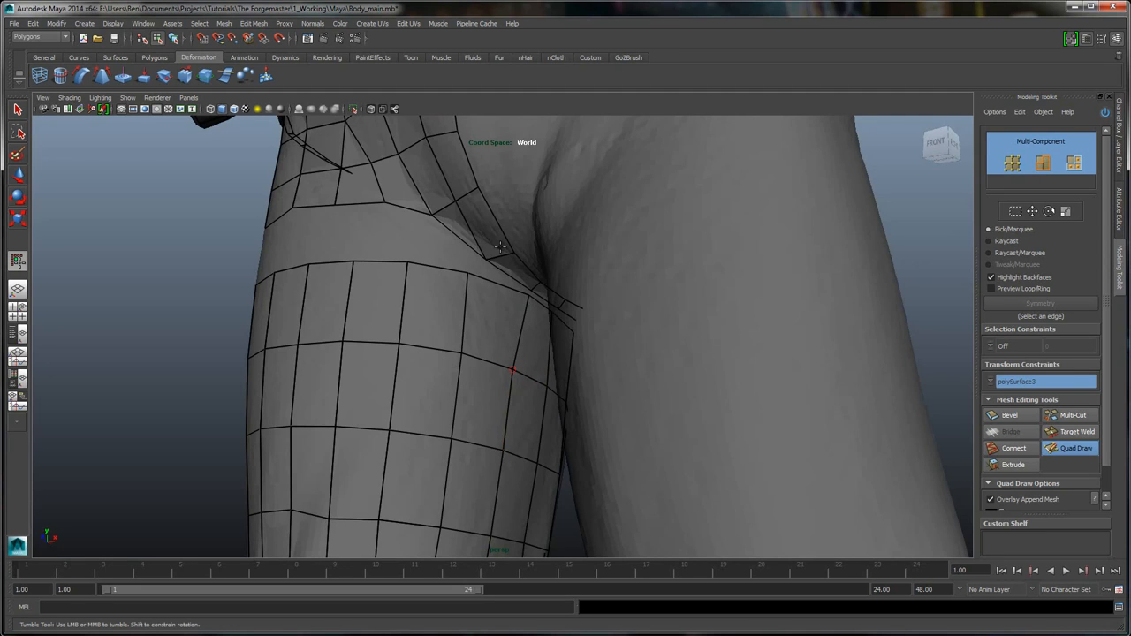
left_click_drag(499, 248, 500, 247, "alt")
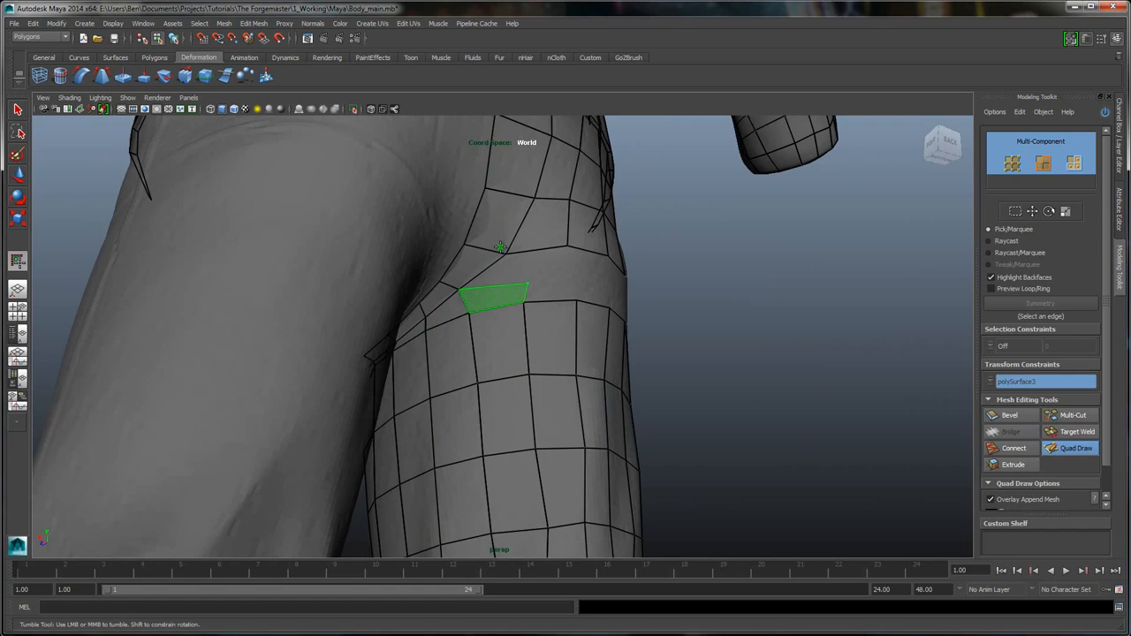
left_click_drag(500, 248, 500, 248, "alt")
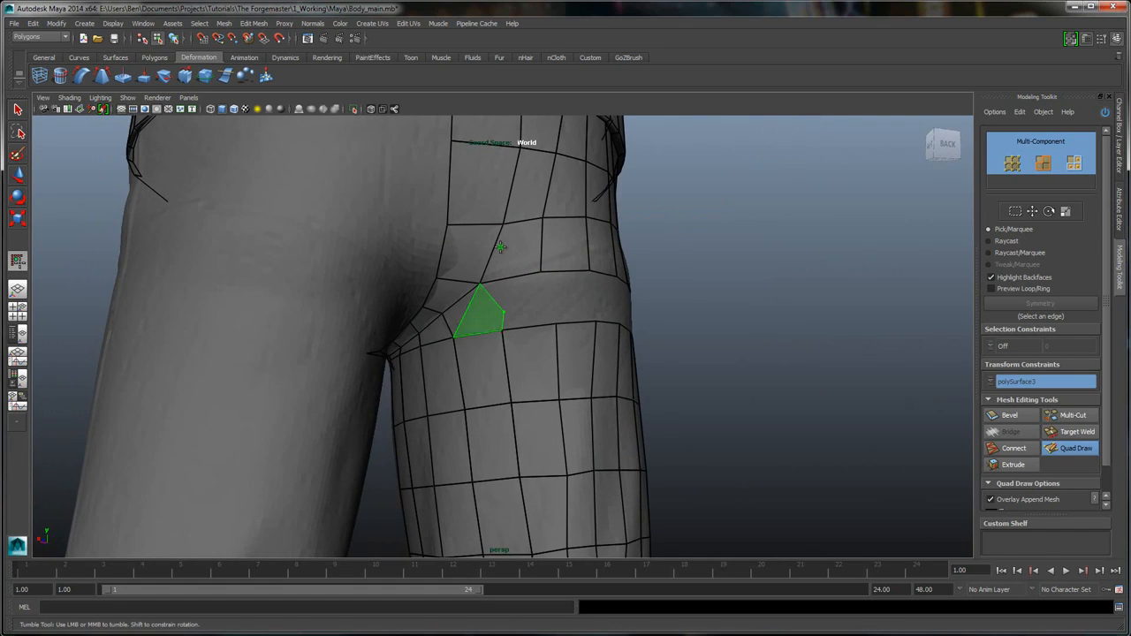
left_click(475, 324, "shift")
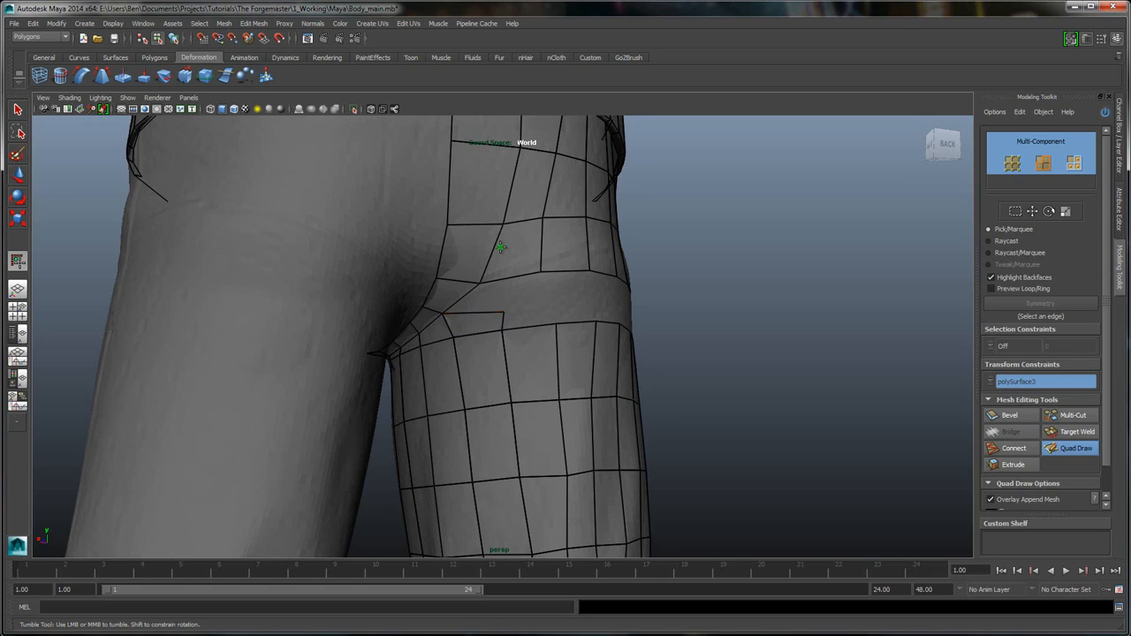
- Adjust the new vertex below the buttock and fill the next two quads outward across the gap
left_click_drag(500, 247, 499, 248, "alt")
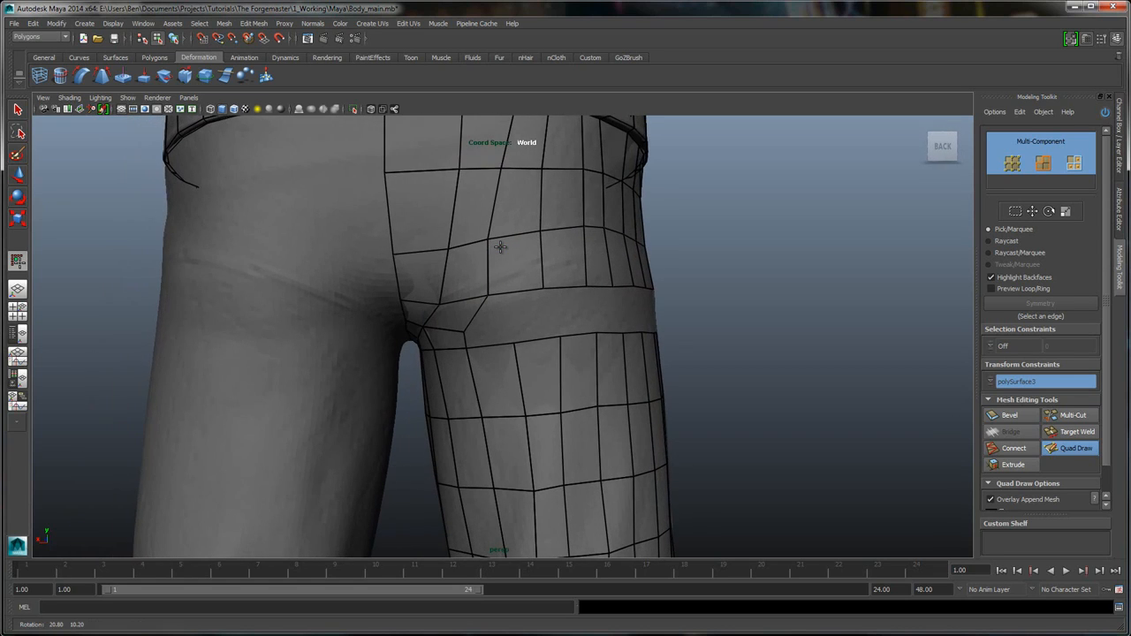
mouse_move(462, 333)
left_mouse_down()
mouse_move(472, 323)
mouse_move(475, 346)
mouse_move(483, 320)
left_mouse_up()
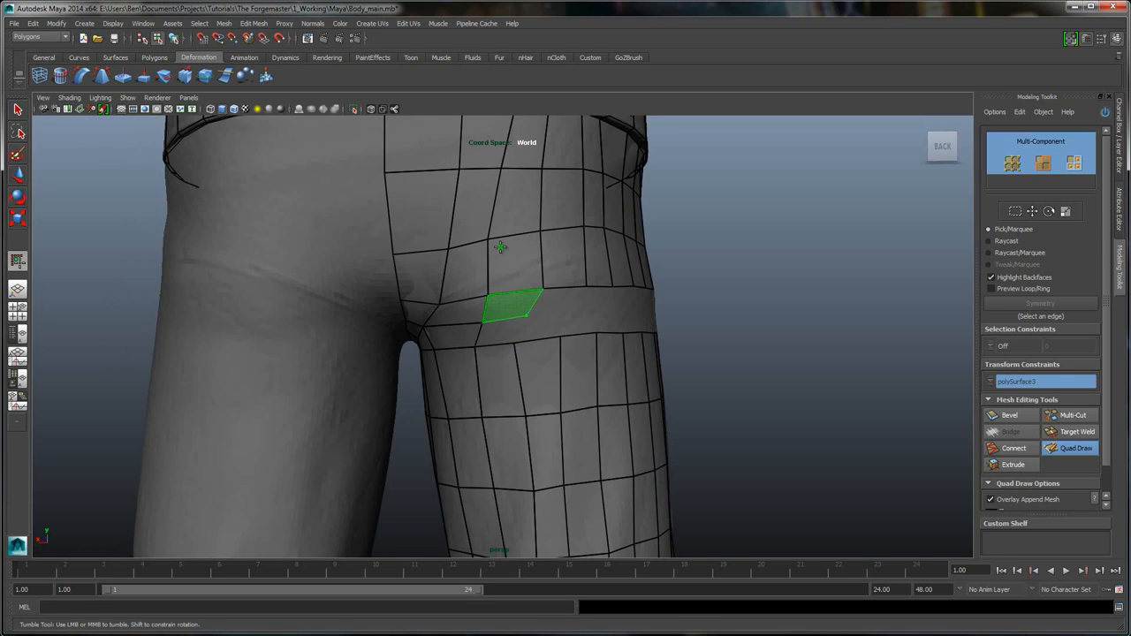
left_click(511, 305, "shift")
left_click(509, 332, "shift")
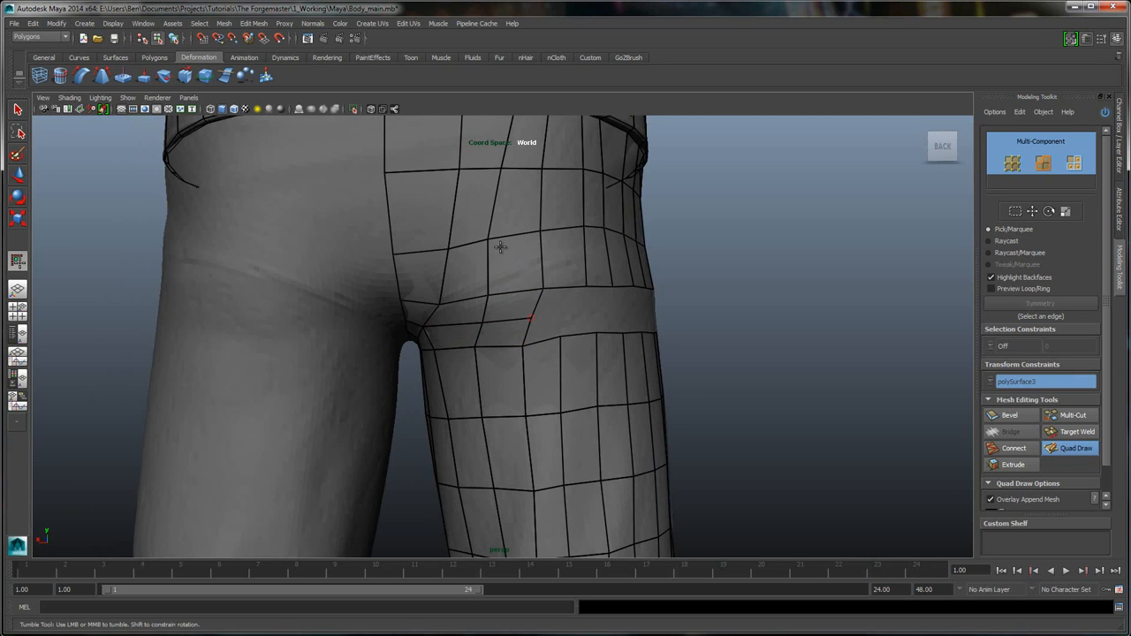
- Lay Quad Draw points along the front thigh gap, fill the face beside the crotch, and adjust its corner vertex
scroll(500, 247, "down", 5)
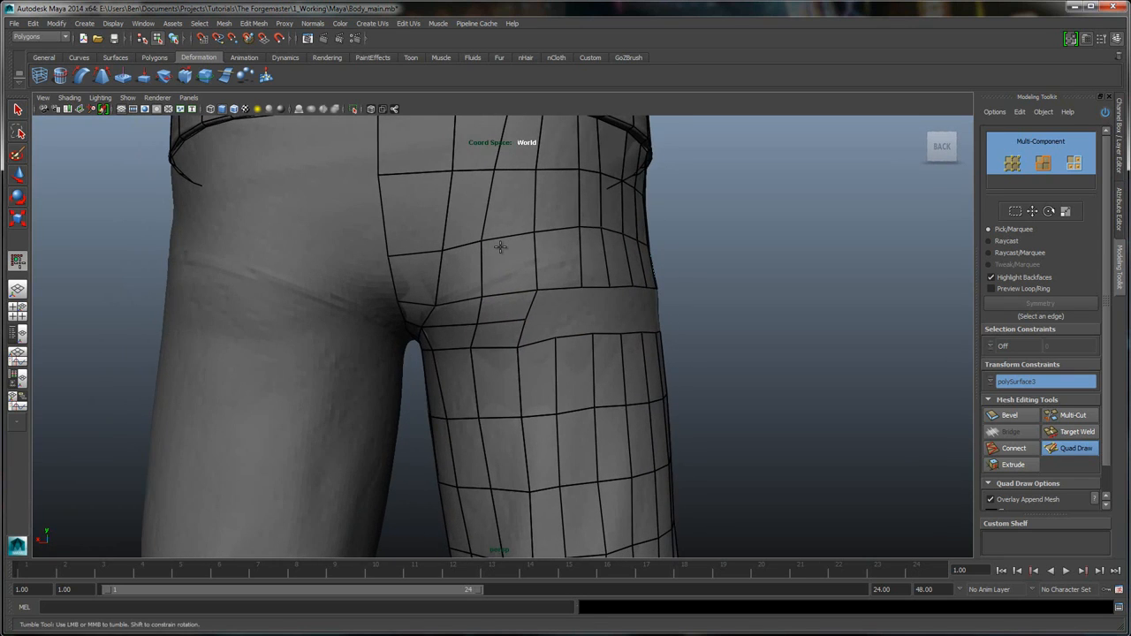
right_click_drag(500, 247, 460, 246, "alt")
mouse_move(500, 247)
left_mouse_down("alt")
mouse_move(433, 246)
mouse_move(501, 247)
left_mouse_up("alt")
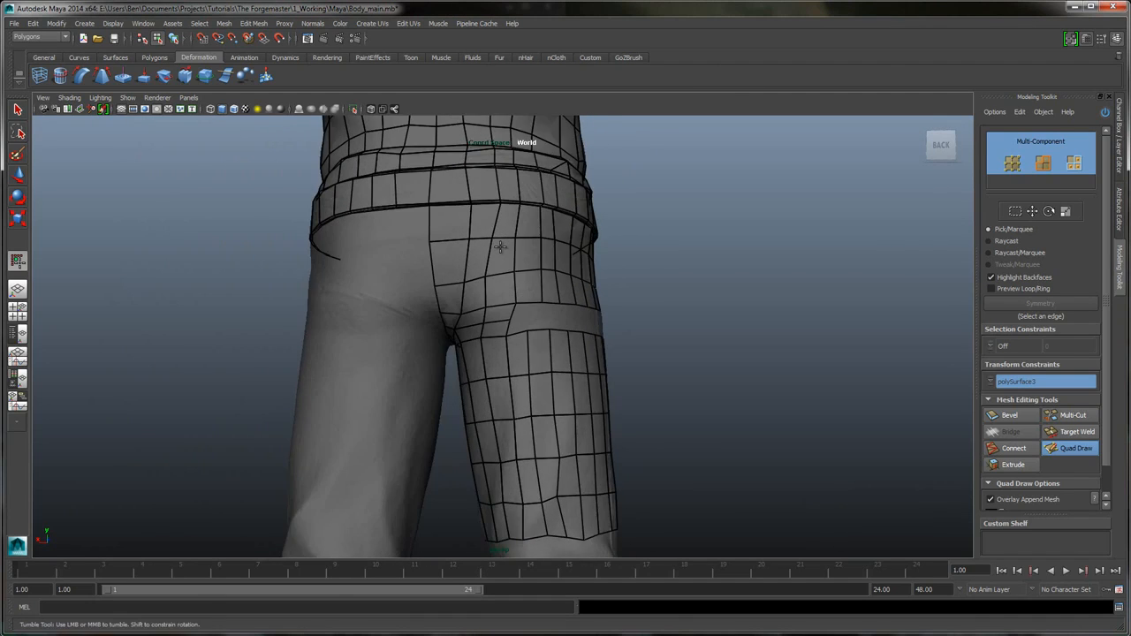
right_click_drag(500, 247, 548, 246, "alt")
scroll(501, 247, "up", 2)
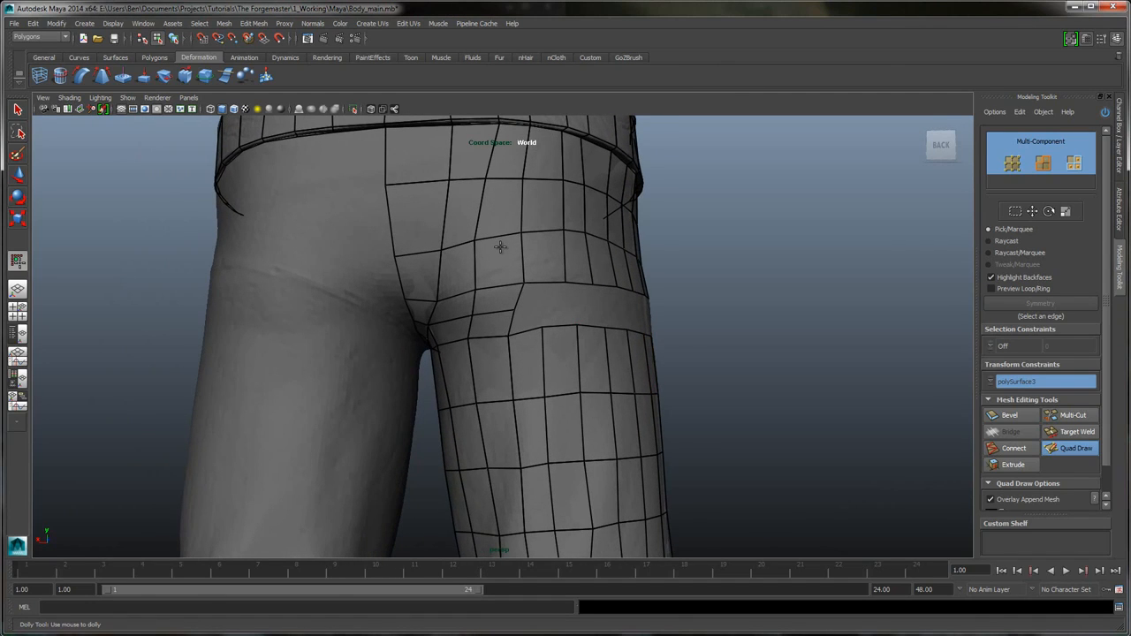
mouse_move(500, 247)
left_mouse_down("alt")
mouse_move(530, 246)
mouse_move(501, 247)
left_mouse_up("alt")
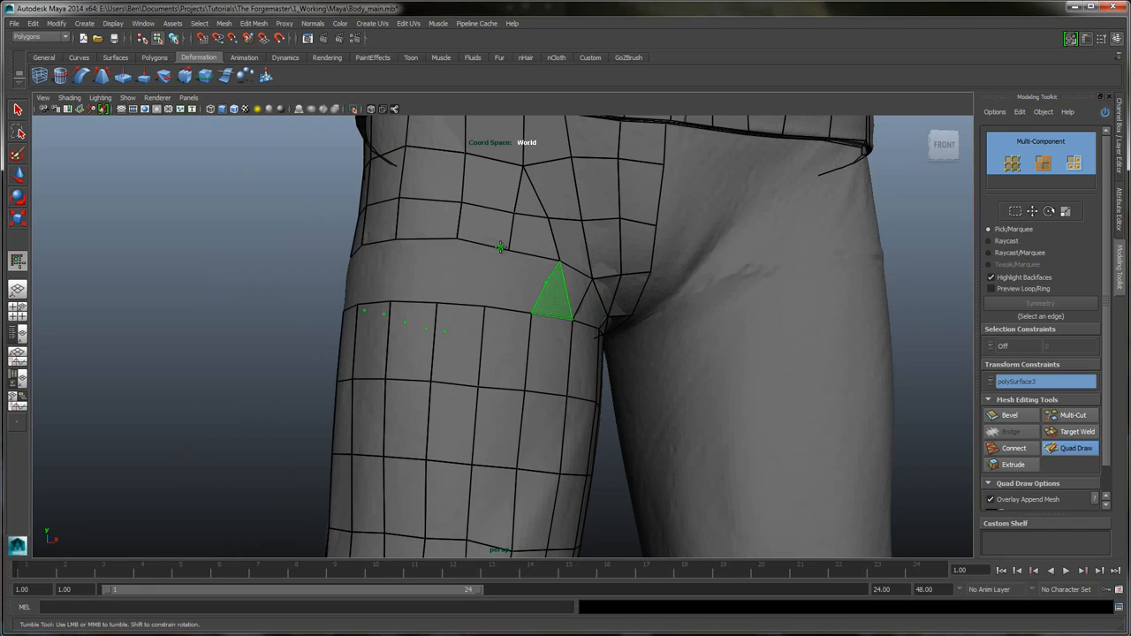
left_click(562, 298, "shift")
left_click_drag(545, 283, 542, 285)
left_click(504, 253, "shift")
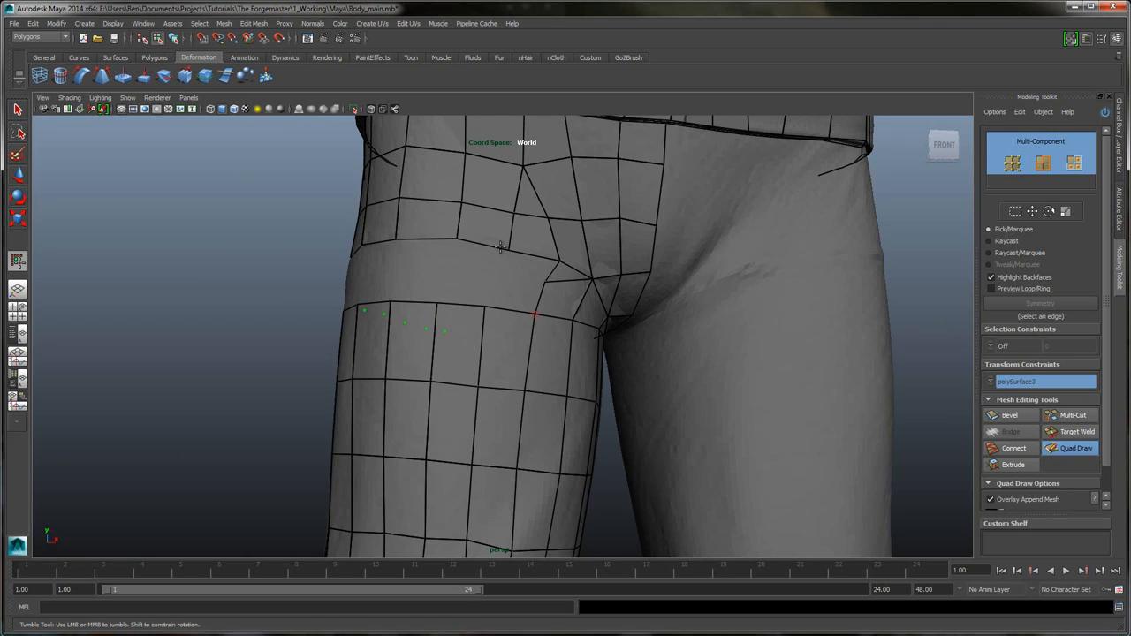
left_click(500, 248, "shift")
- Fill more faces below the front hip edge, undo the misshapen fill, and redo it as a clean quad
left_click_drag(500, 248, 637, 247, "alt")
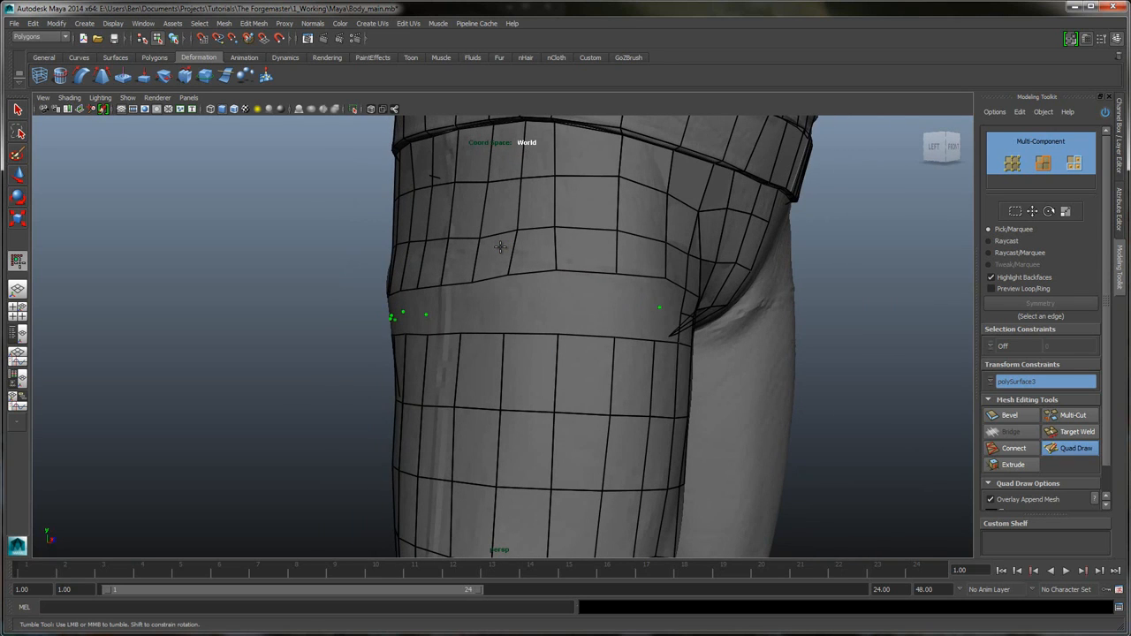
left_click_drag(501, 247, 500, 247, "alt")
left_click(438, 290, "shift")
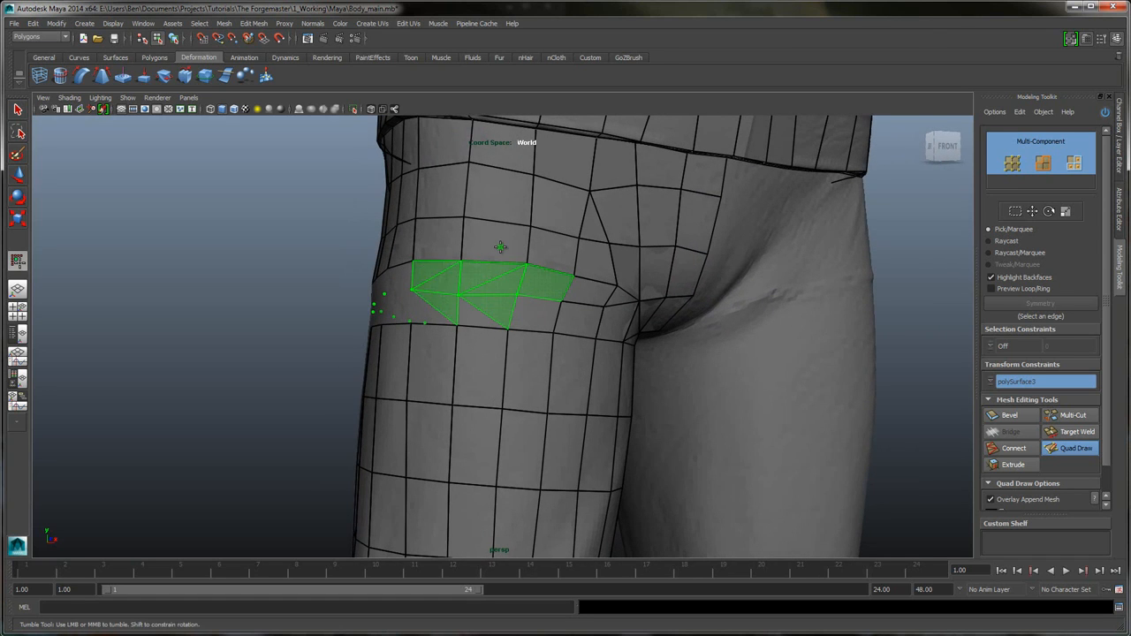
key("ctrl+z")
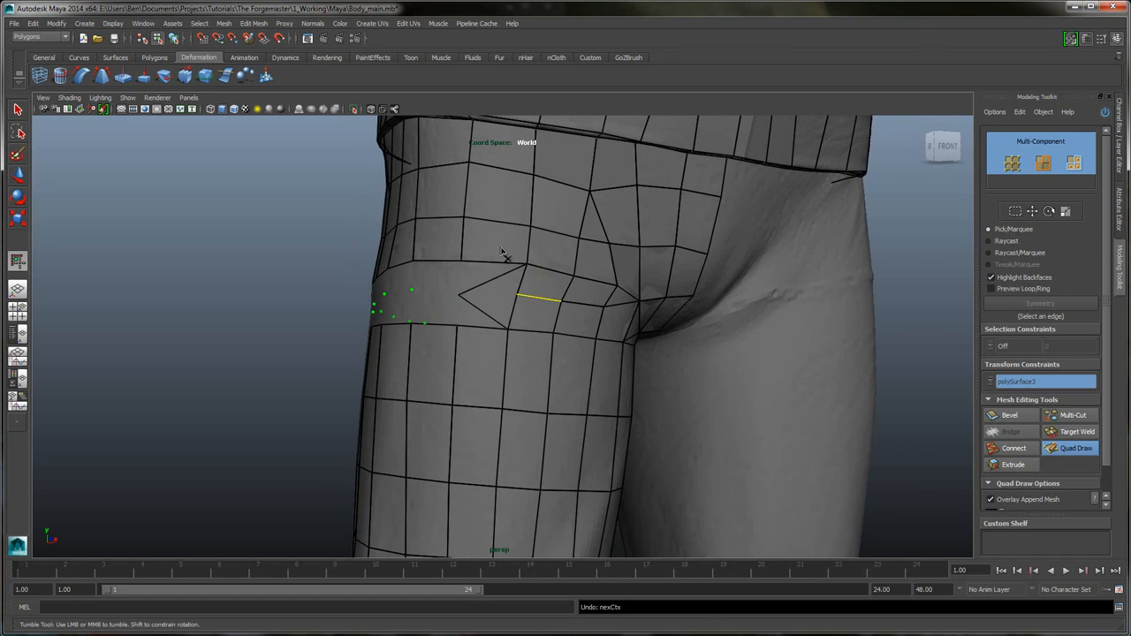
left_click(500, 247, "shift")
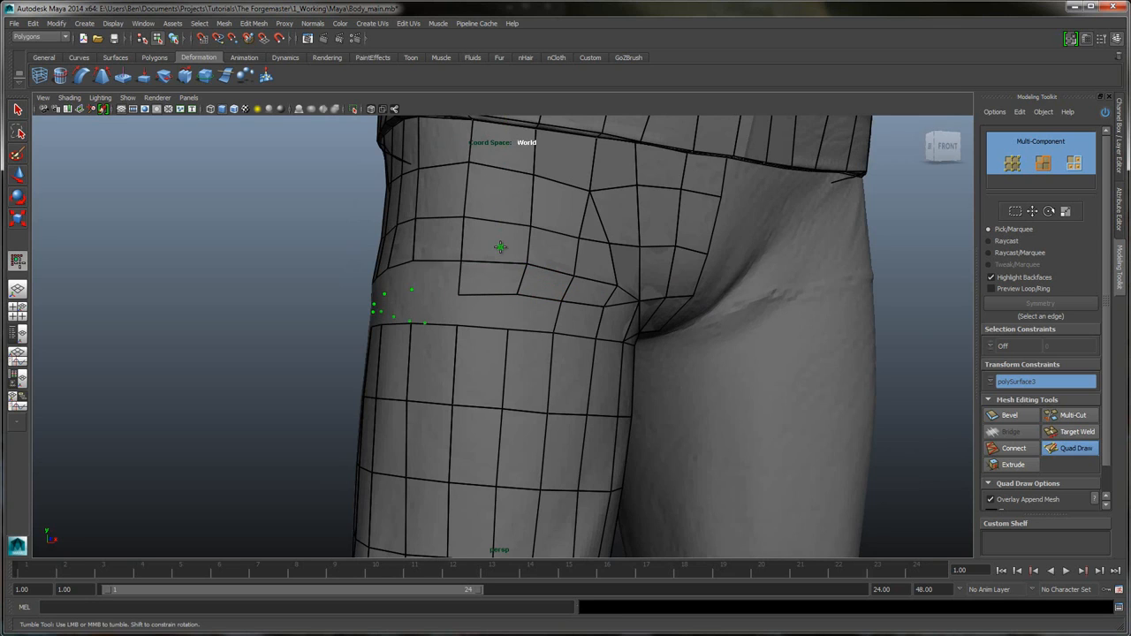
- Extend the upper row of quads around the outer thigh and even out the vertices at its open end
left_click_drag(463, 262, 646, 276, "alt")
left_click(663, 283, "shift")
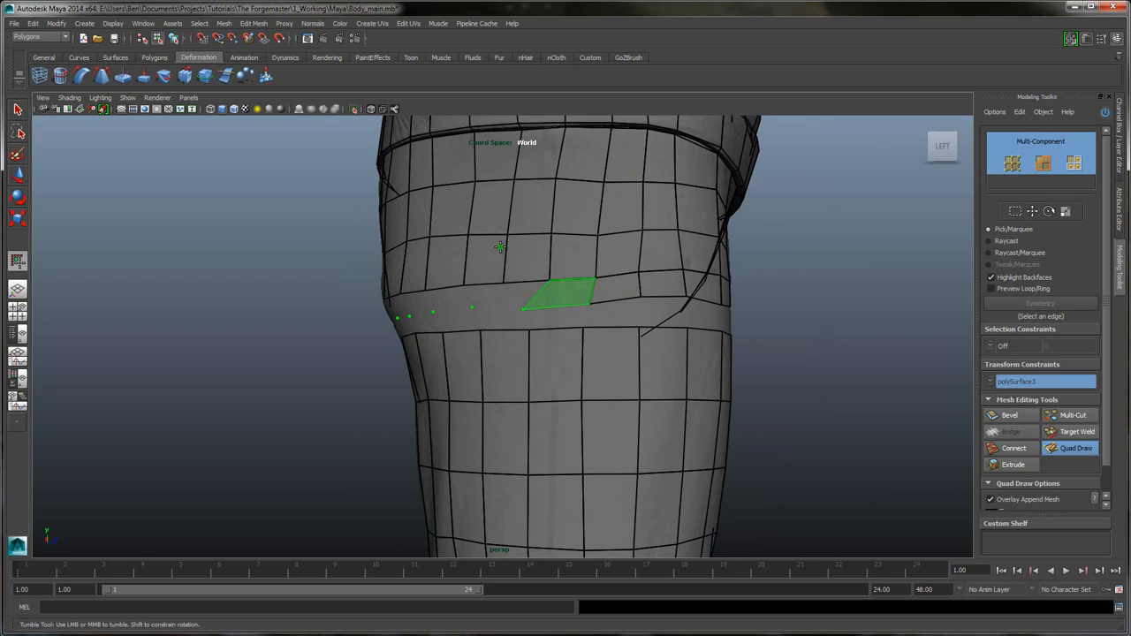
left_click(566, 297, "shift")
left_click_drag(524, 310, 541, 280)
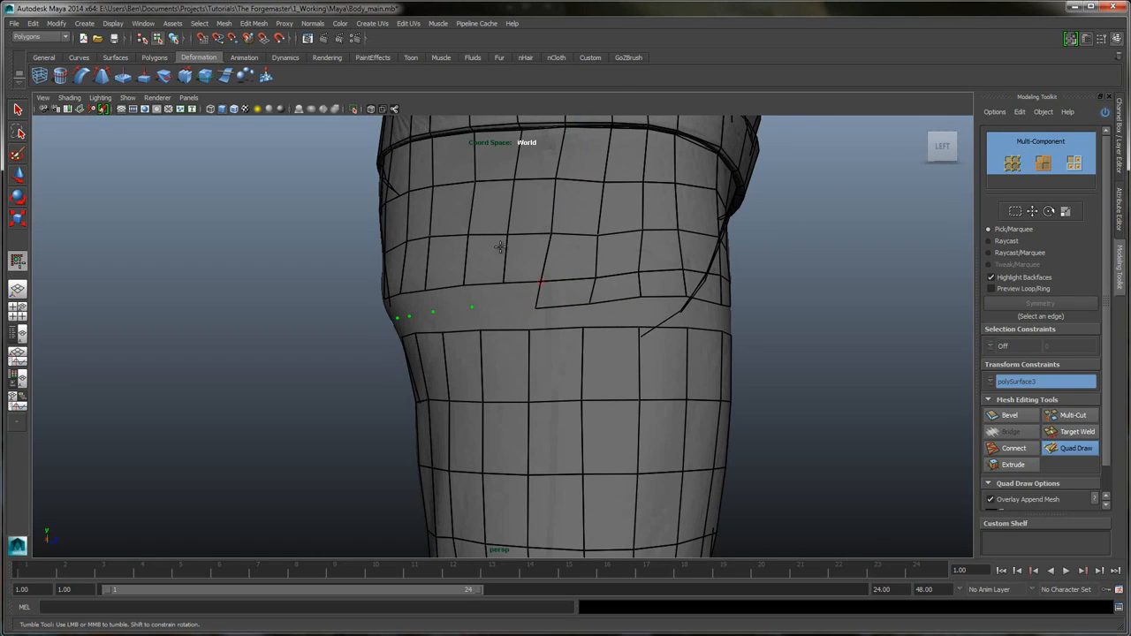
- Fill upper-row quads between the laid points from the outer thigh toward the buttock with Quad Draw
left_click_drag(500, 246, 534, 249, "alt")
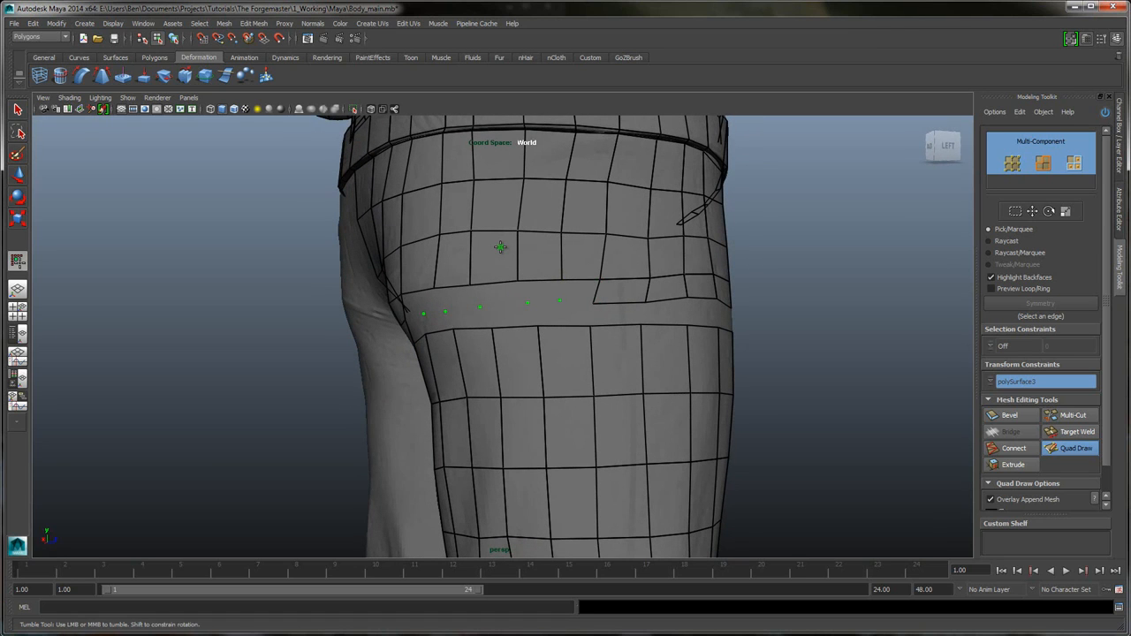
mouse_move(500, 247)
left_mouse_down("alt")
mouse_move(464, 246)
mouse_move(500, 247)
left_mouse_up("alt")
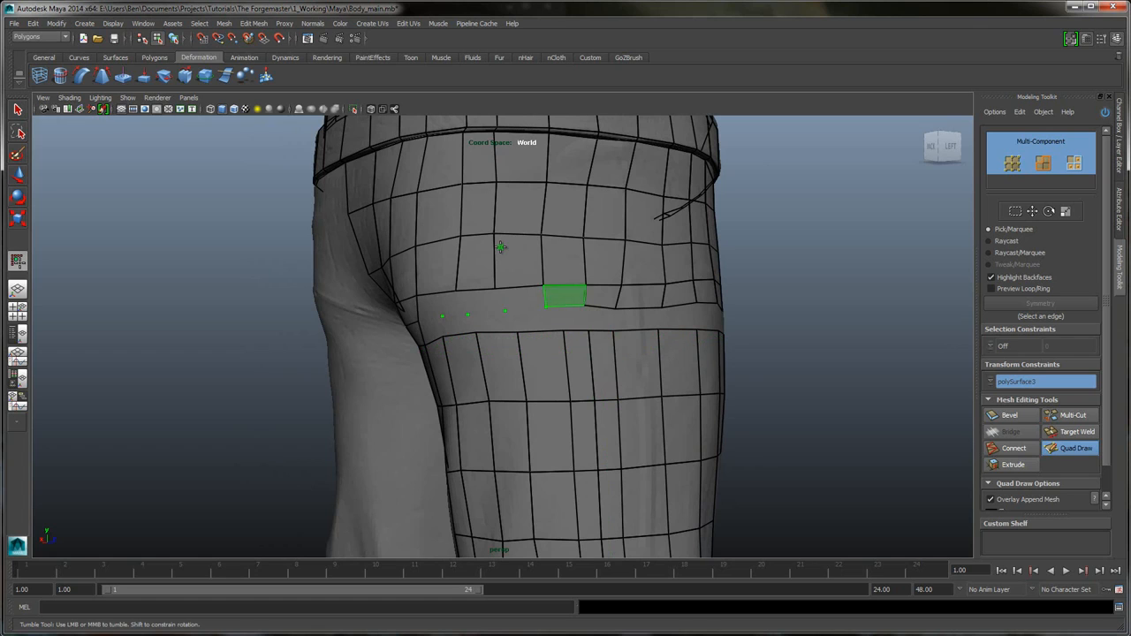
left_click(564, 296, "shift")
left_click(522, 298, "shift")
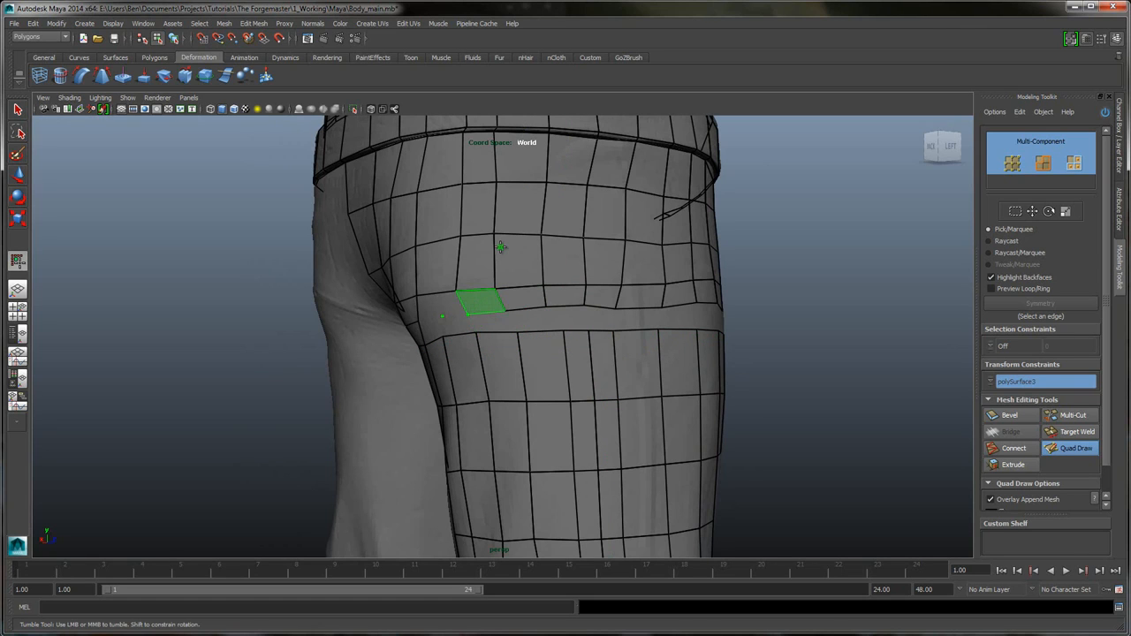
mouse_move(500, 248)
left_mouse_down("alt")
mouse_move(510, 250)
mouse_move(500, 247)
left_mouse_up("alt")
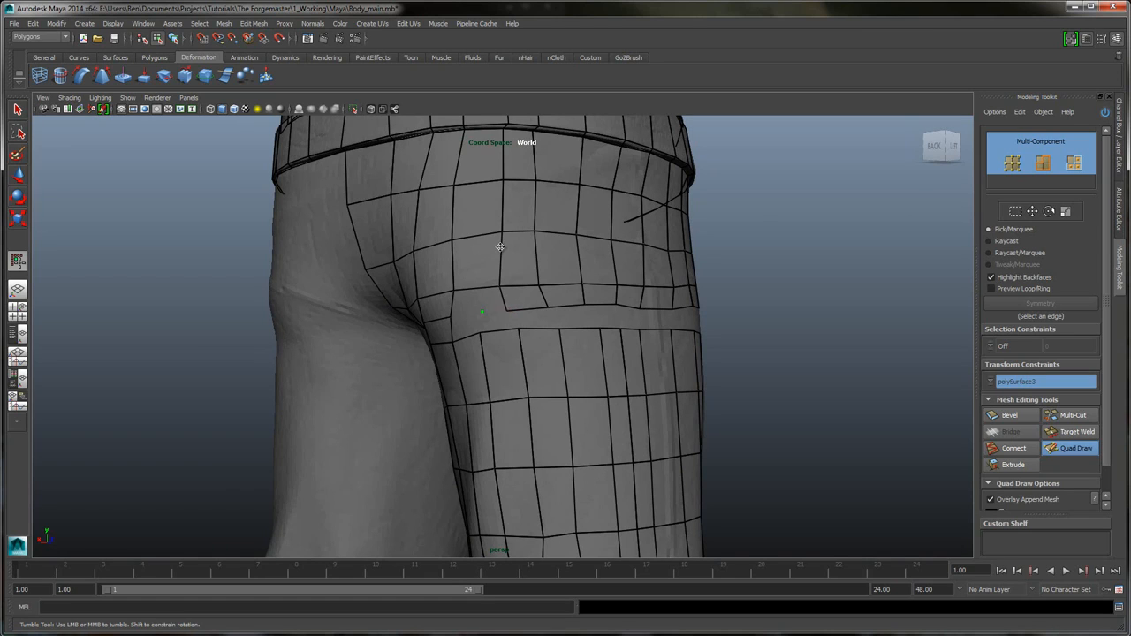
- Undo the latest Quad Draw fills along the outer and rear thigh gap
key("ctrl+z")
key("ctrl+z")
key("ctrl+z")
key("ctrl+z")
key("ctrl+z")
key("ctrl+z")
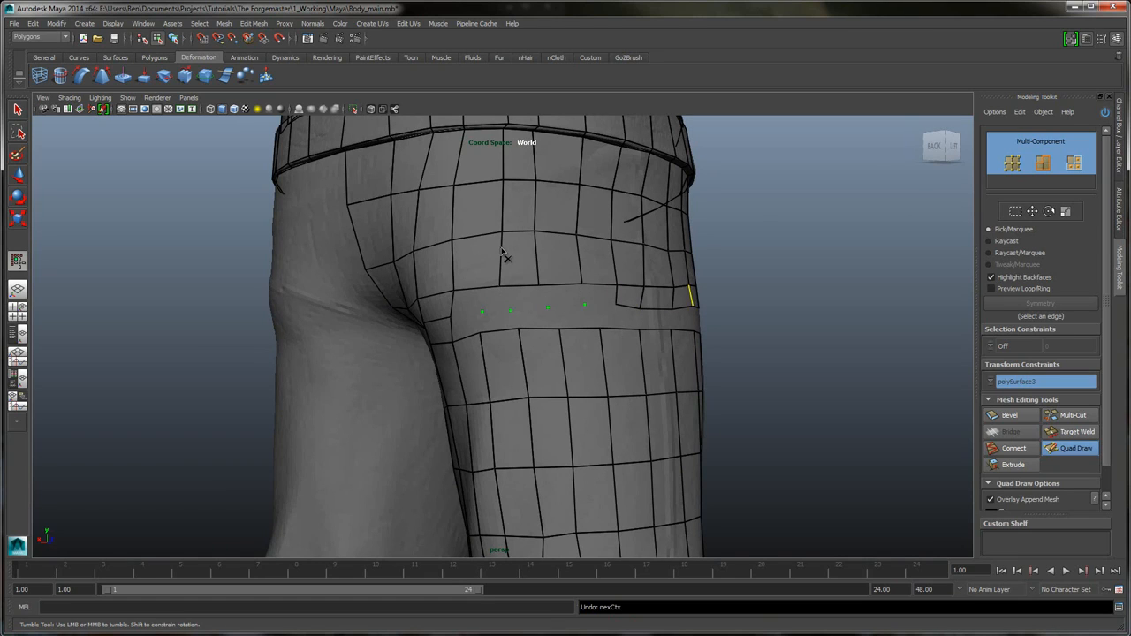
- Fill quads around the outer thigh to join the hip and leg meshes, and adjust a vertex on the rear thigh
left_click_drag(505, 257, 500, 248, "alt")
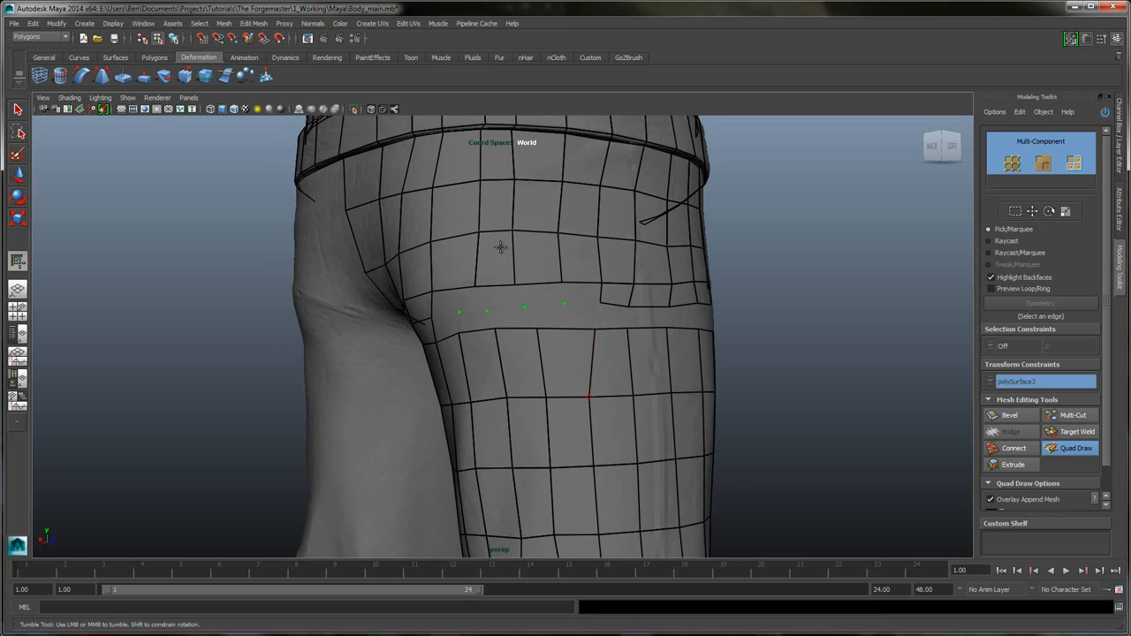
left_click_drag(500, 247, 500, 248, "alt")
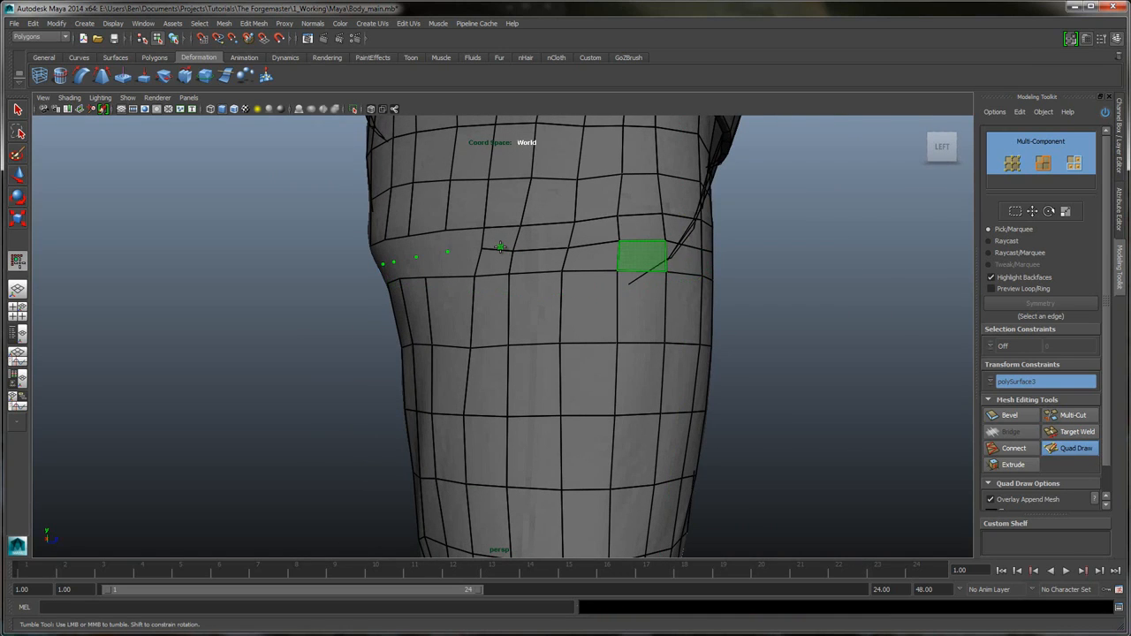
left_click_drag(500, 247, 501, 248, "alt")
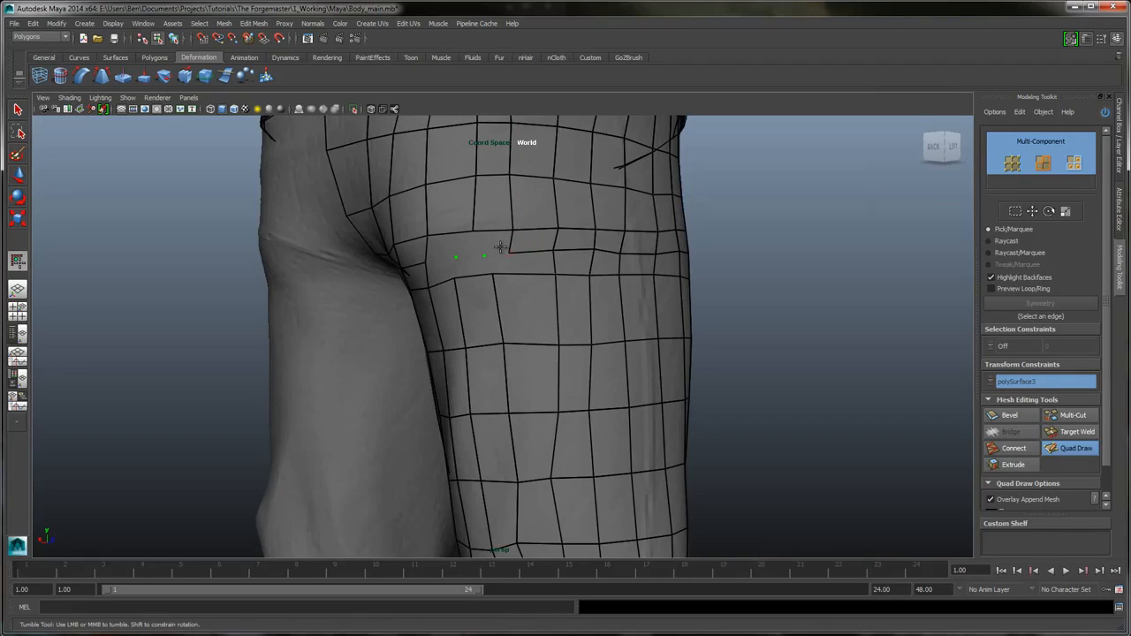
left_click_drag(504, 343, 513, 344)
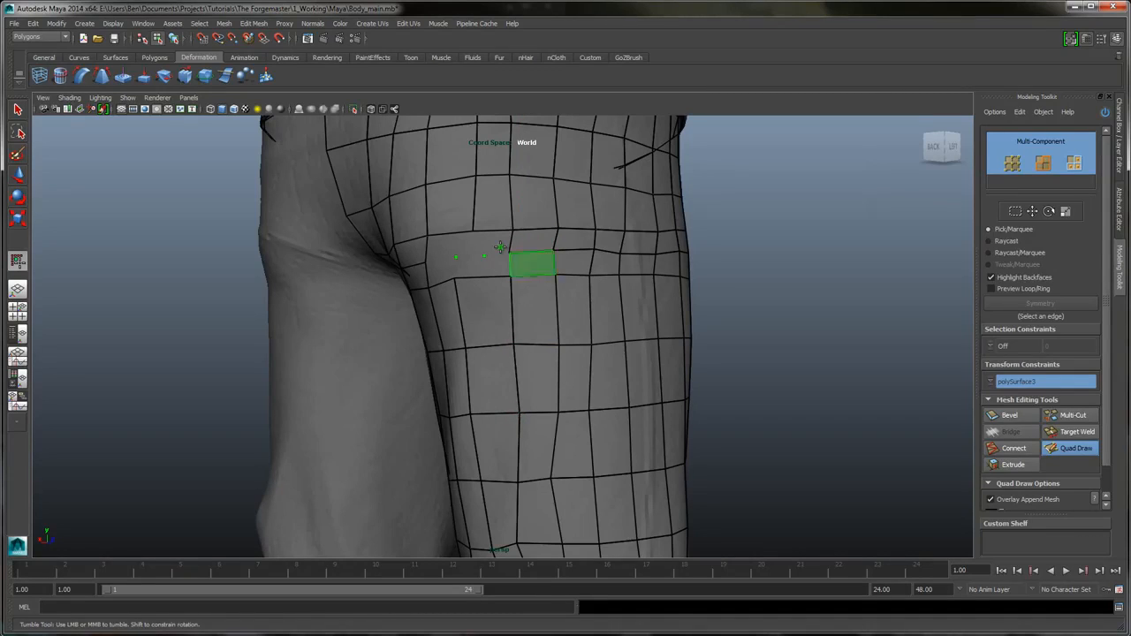
- Fill the remaining quads below the buttock to close the rear gap between pelvis and thigh
left_click(501, 247, "shift")
left_click(501, 248, "shift")
left_click(500, 247, "shift")
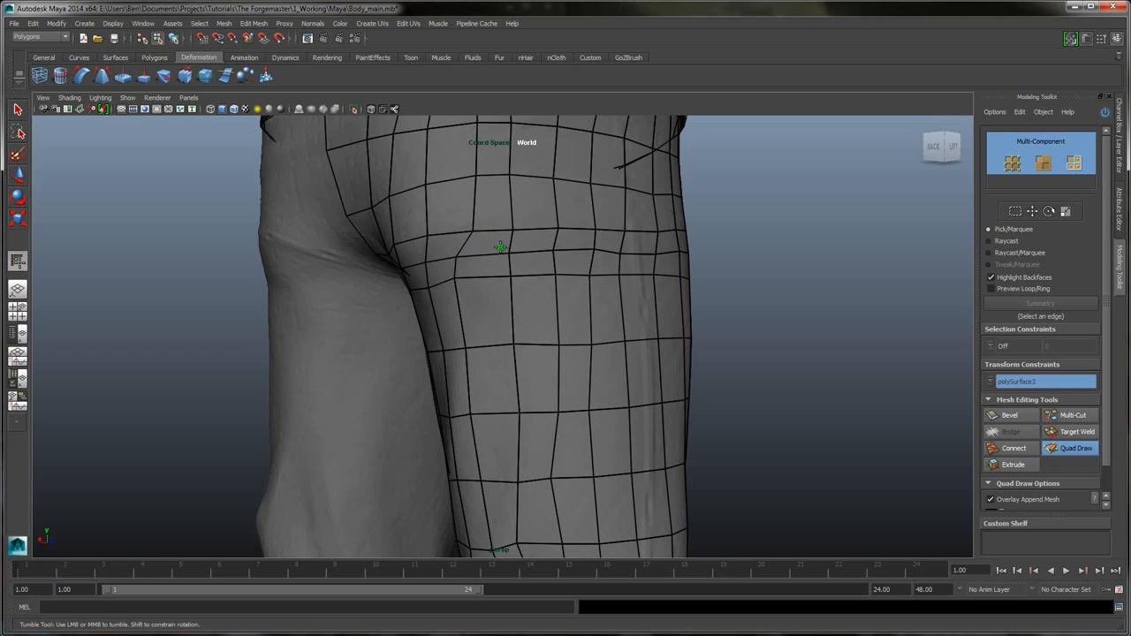
left_click(500, 248, "shift")
- Examine the joined thigh and hip mesh from the back, side and front, including its lower edge above the knee
left_click_drag(500, 247, 589, 248, "alt")
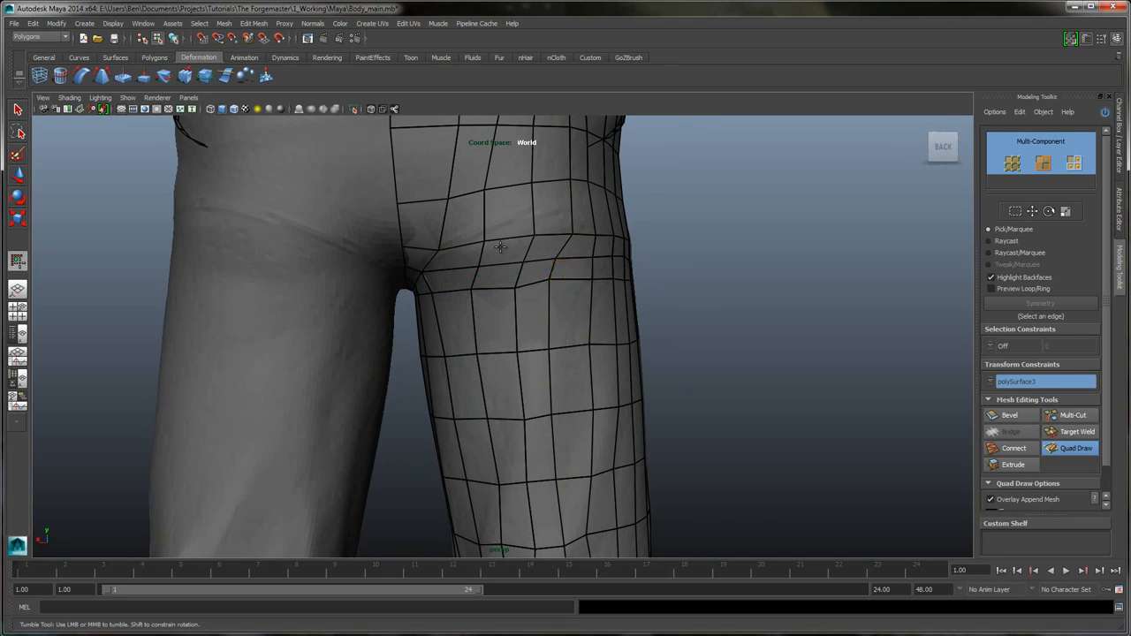
right_click_drag(500, 248, 429, 247, "alt")
mouse_move(500, 248)
left_mouse_down("alt")
mouse_move(377, 247)
mouse_move(496, 248)
left_mouse_up("alt")
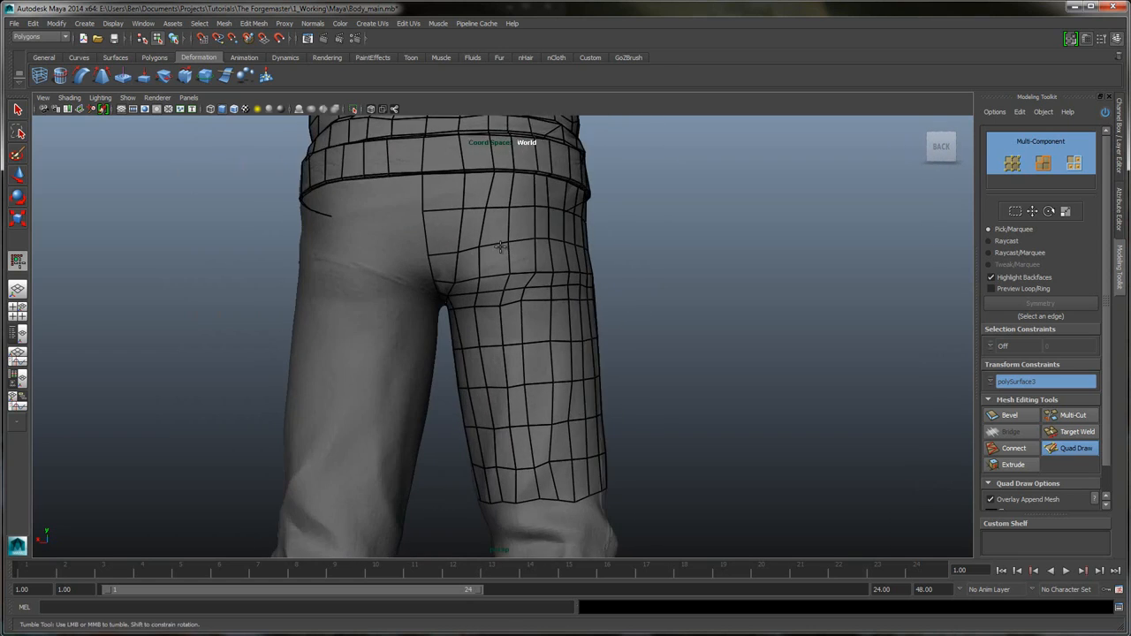
middle_click_drag(501, 247, 491, 162, "alt")
right_click_drag(501, 248, 553, 247, "alt")
left_click_drag(500, 247, 501, 247, "alt")
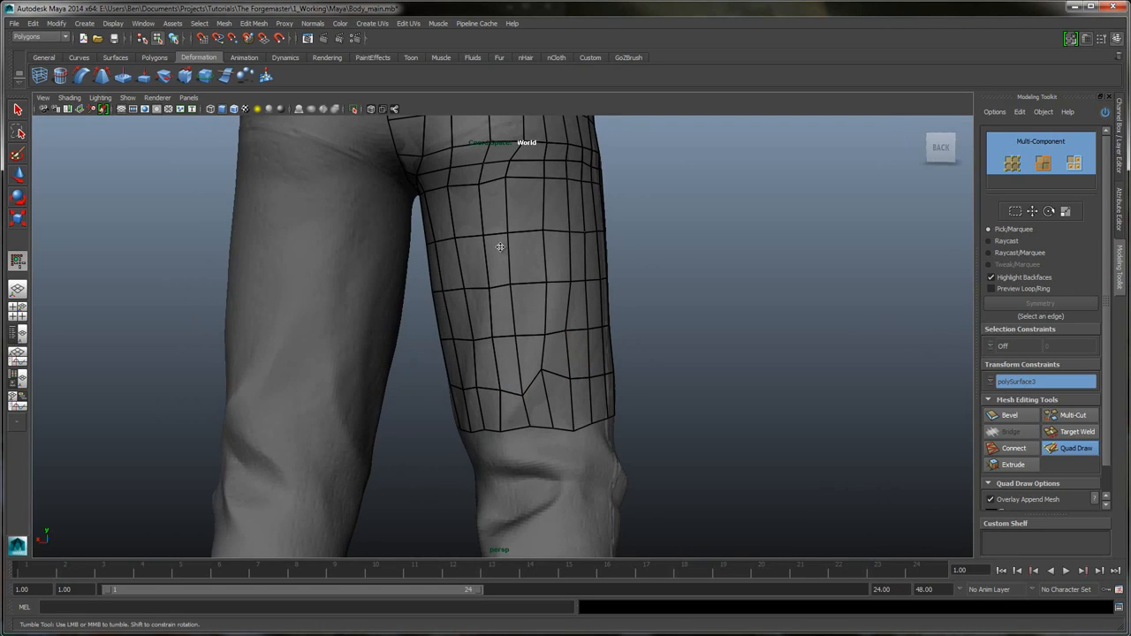
left_click_drag(501, 247, 500, 247, "alt")
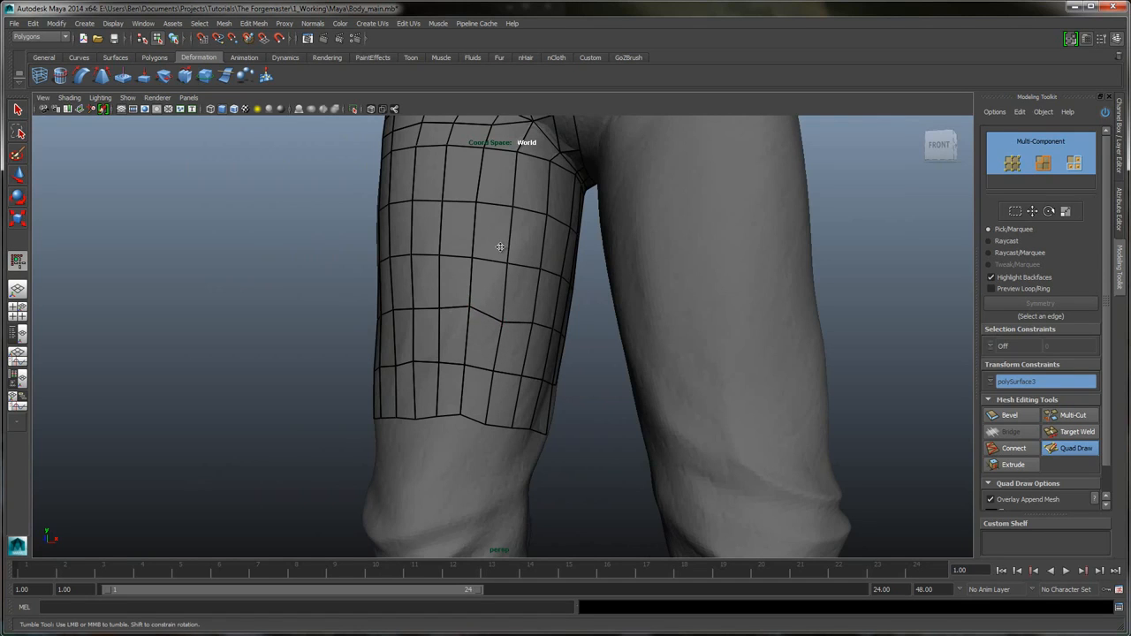
left_click_drag(500, 247, 501, 247, "alt")
middle_click_drag(501, 246, 501, 247, "alt")
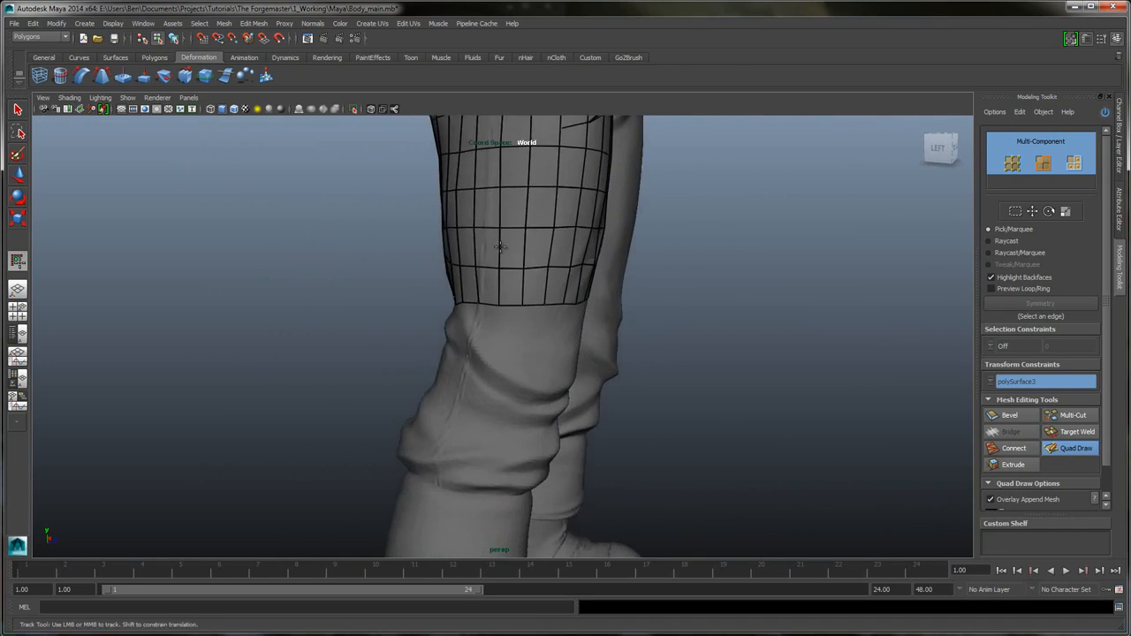
left_click_drag(500, 246, 500, 246, "alt")
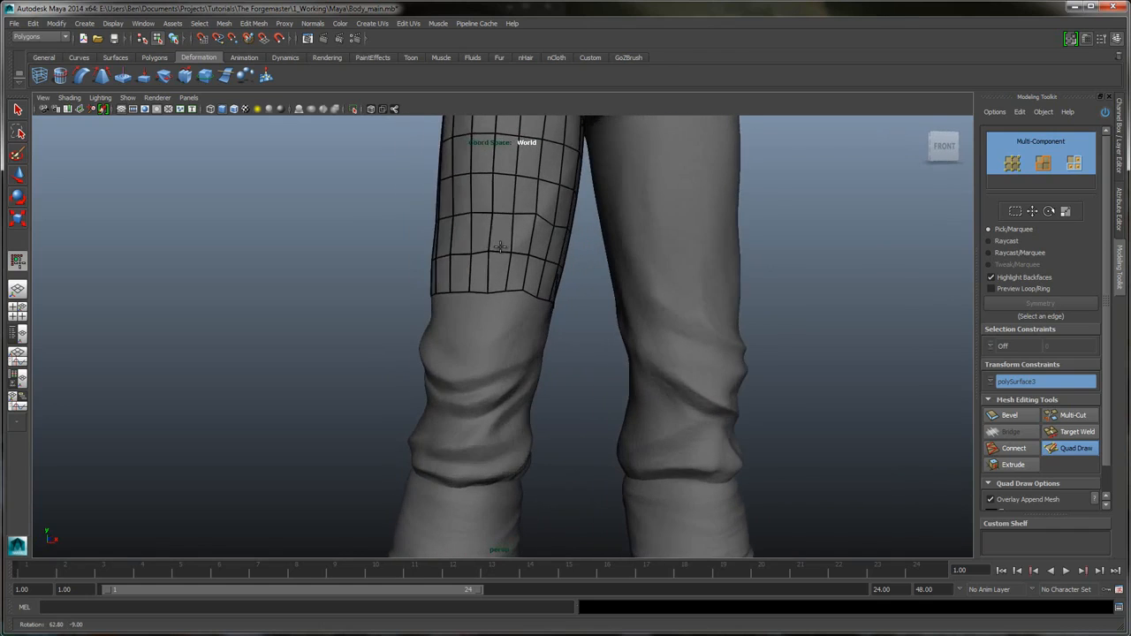
right_click_drag(500, 247, 500, 246, "alt")
middle_click_drag(501, 247, 500, 247, "alt")
right_click_drag(500, 247, 500, 247, "alt")
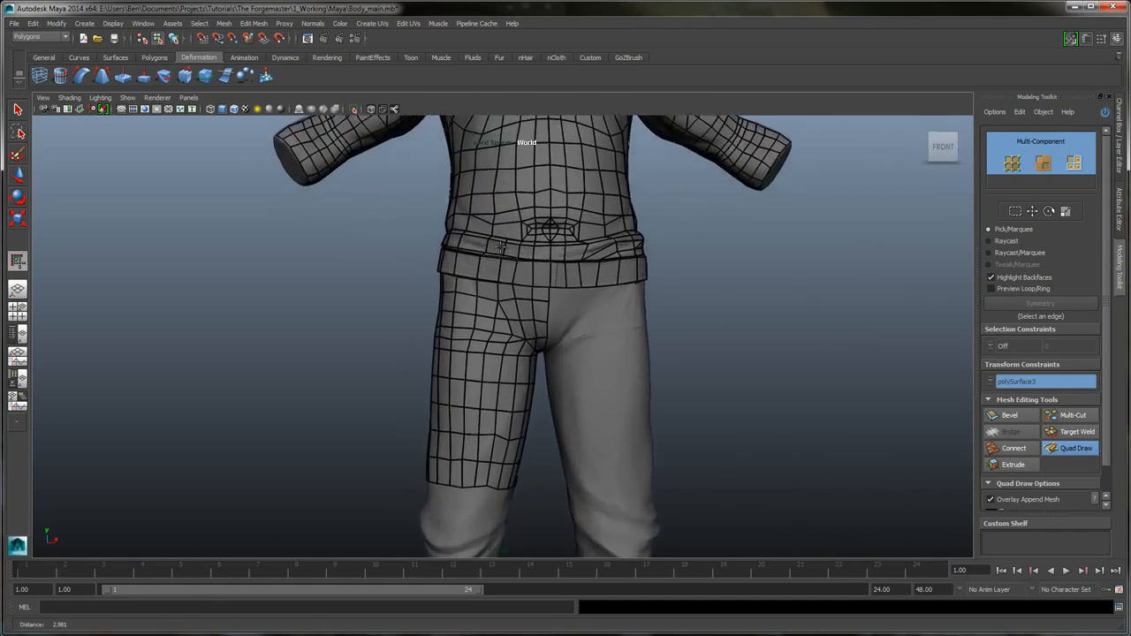
left_click_drag(501, 247, 500, 247, "alt")
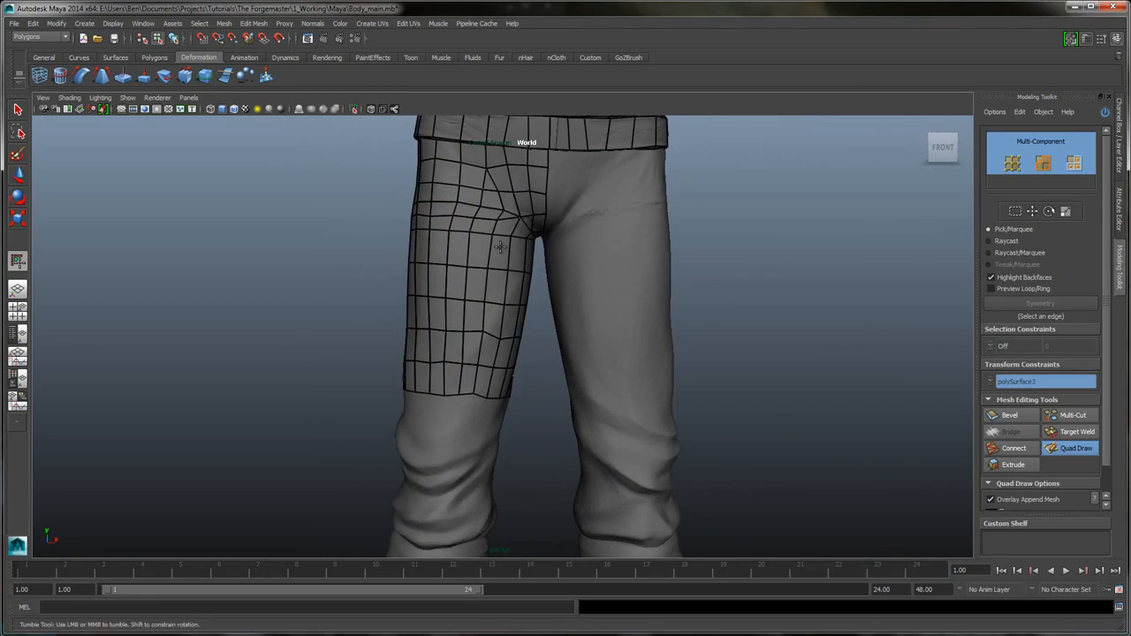
right_click_drag(500, 247, 501, 246, "alt")
left_click_drag(500, 247, 500, 247, "alt")
right_click_drag(500, 247, 500, 247, "alt")
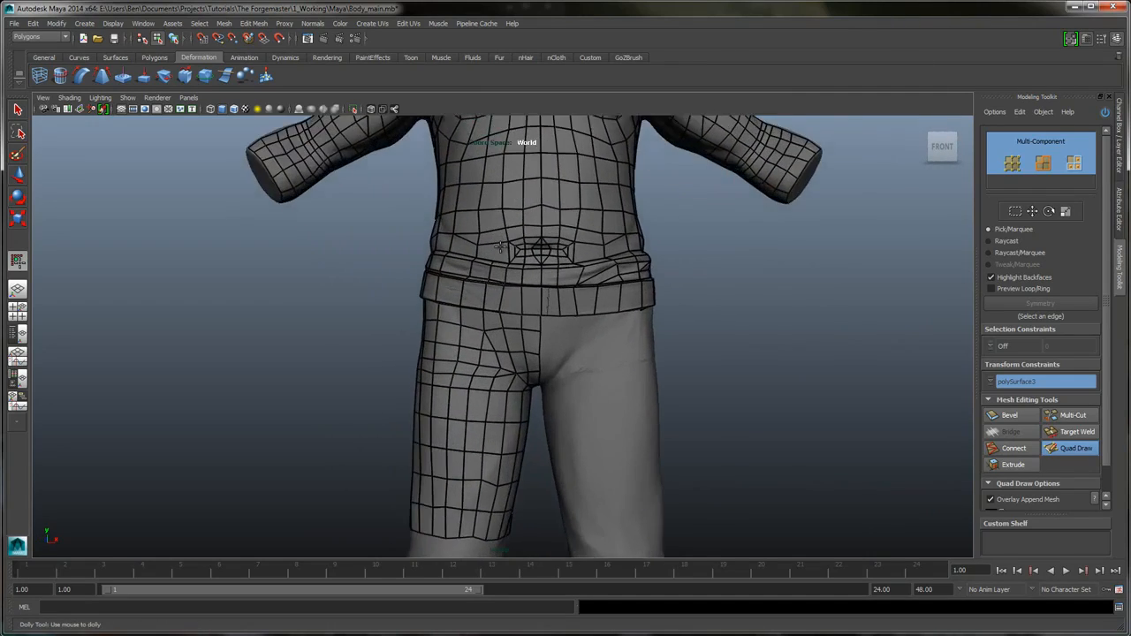
left_click_drag(500, 247, 501, 247, "alt")
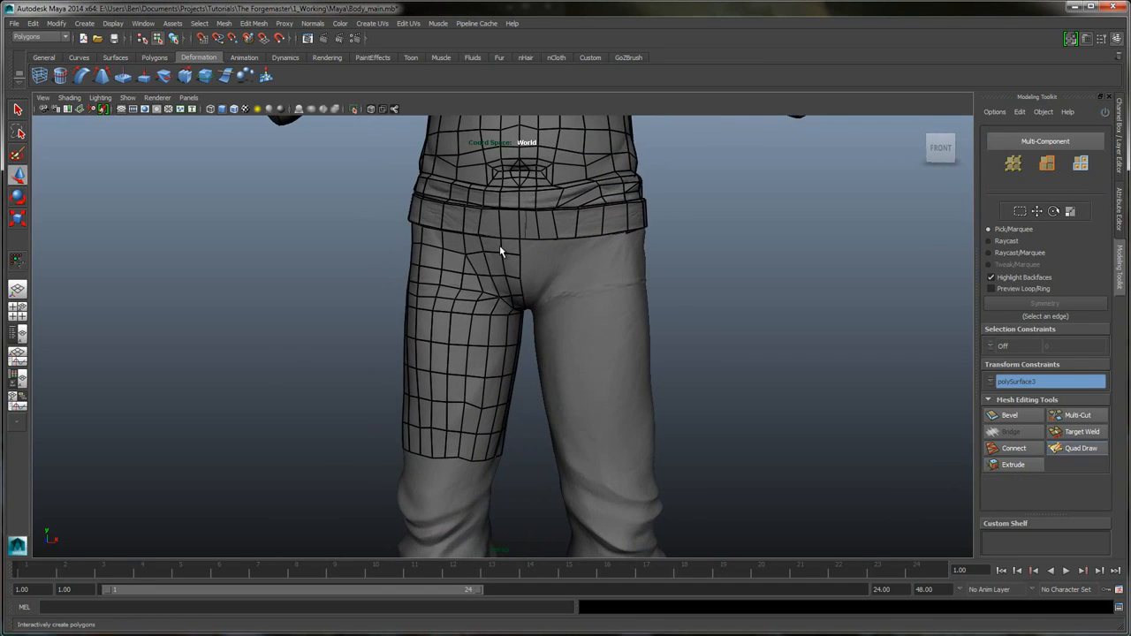
- Leave Quad Draw, select the right leg and hip faces in face mode, and hide the sculpted body
key("w")
middle_click_drag(500, 246, 500, 246, "alt")
right_click(473, 317)
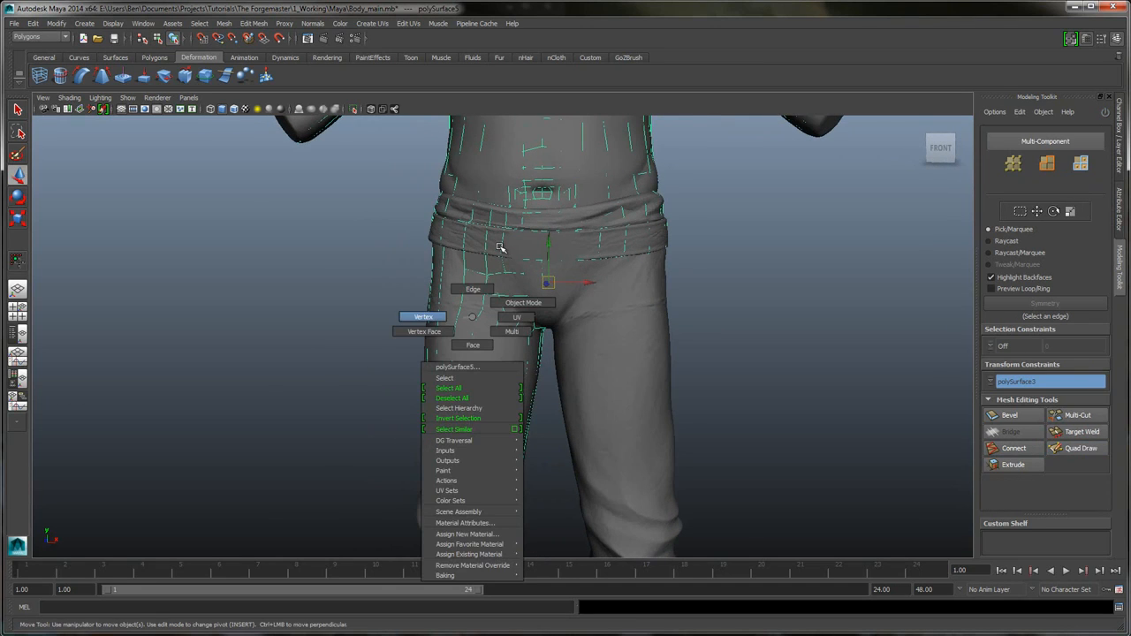
right_click_drag(473, 316, 473, 345)
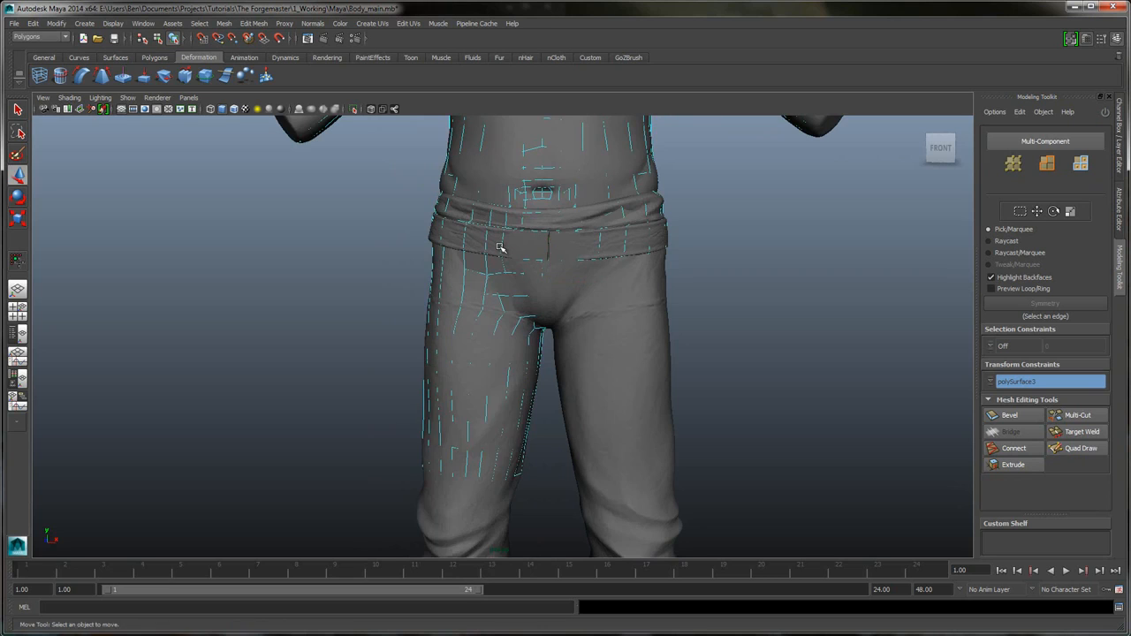
left_click_drag(500, 247, 531, 216, "alt")
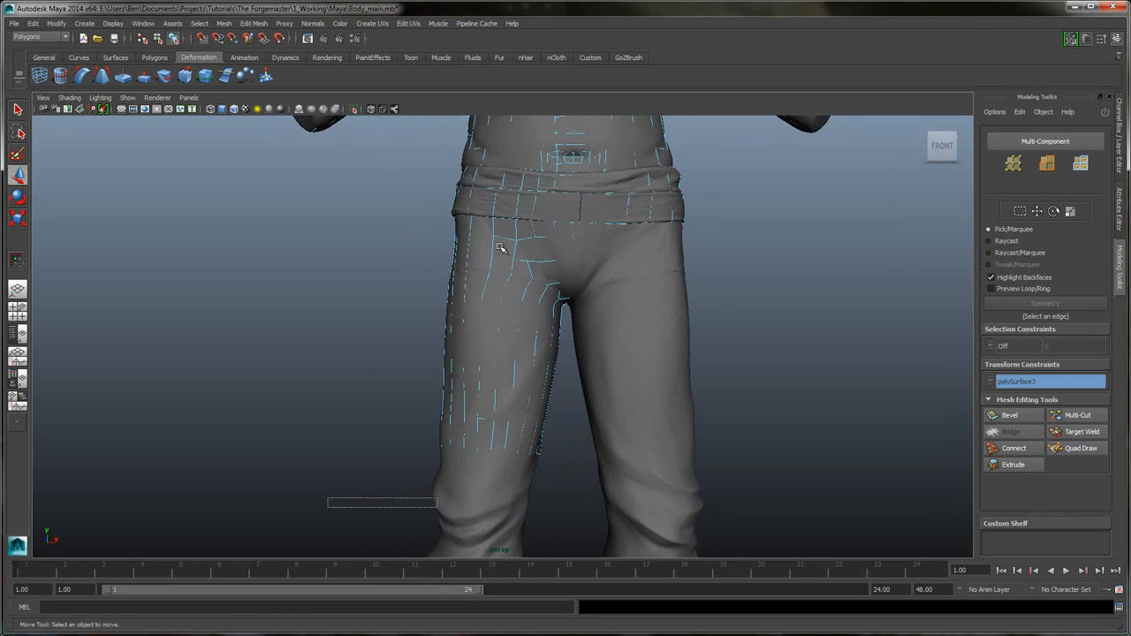
left_click_drag(438, 498, 696, 304)
mouse_move(500, 248)
left_mouse_down("alt")
mouse_move(548, 250)
mouse_move(505, 253)
left_mouse_up("alt")
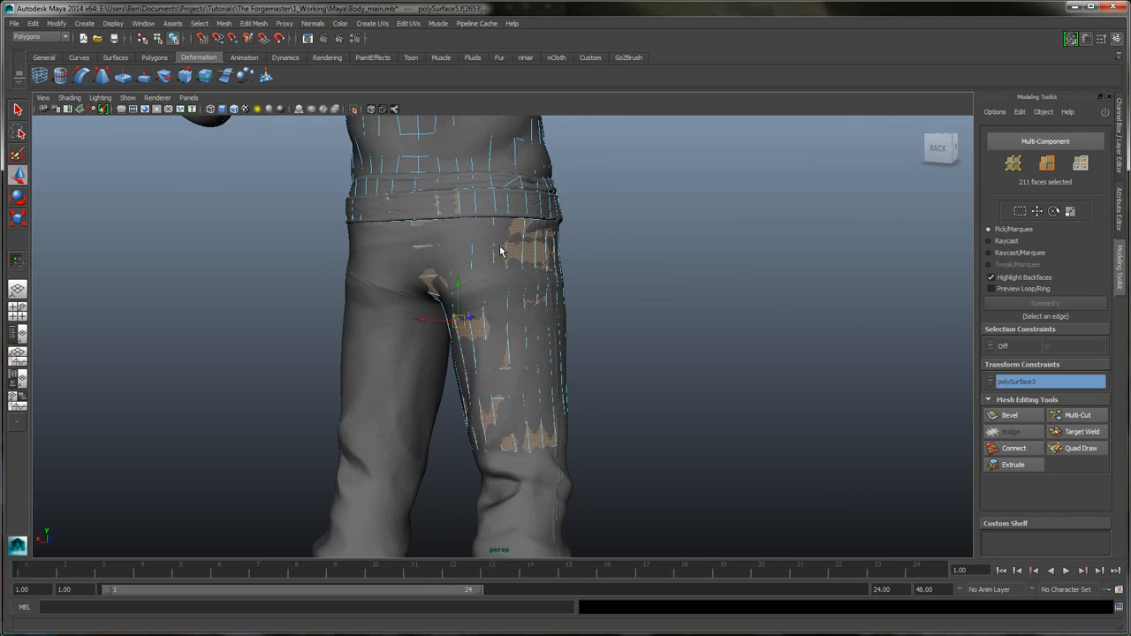
key("ctrl+a")
key("1")
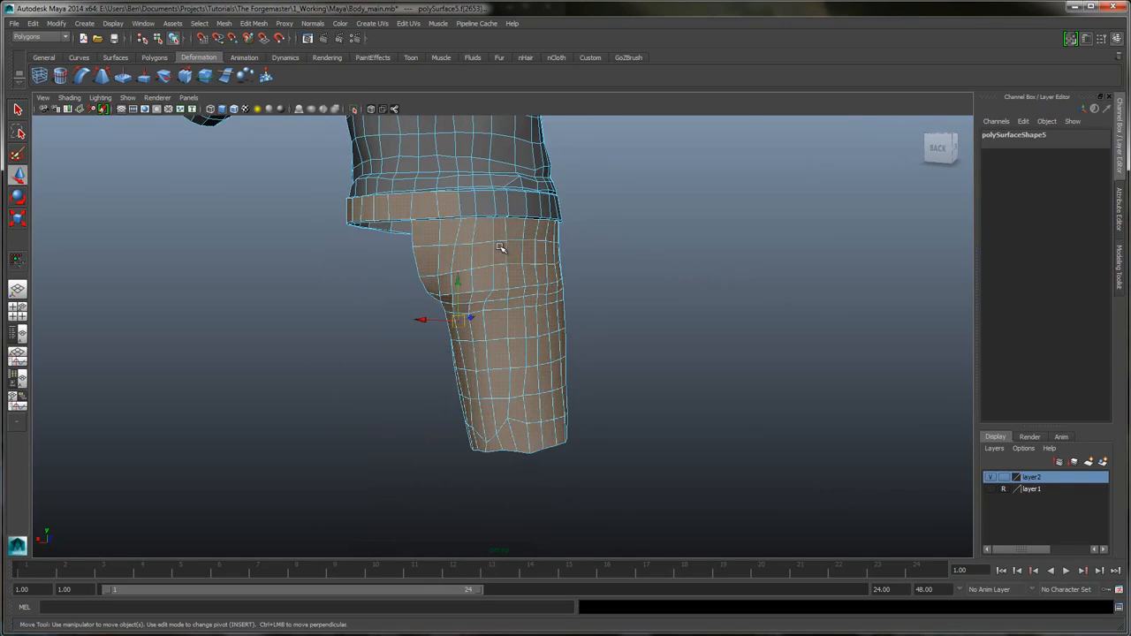
- Select the faces of the right thigh and hip below the waistband, and clear the selection
left_click_drag(501, 250, 501, 248, "alt")
left_click(432, 523)
left_click_drag(432, 524, 704, 280)
left_click_drag(500, 248, 501, 248, "alt")
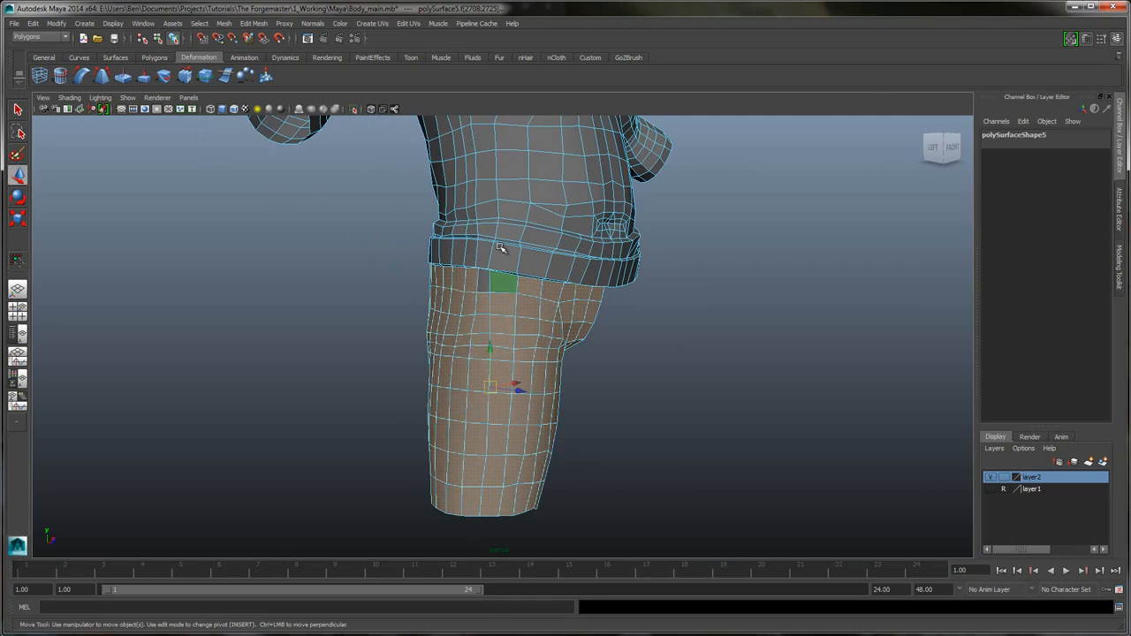
left_click_drag(501, 248, 500, 248, "alt")
left_click(500, 248)
- Select the vertices along the body's centre line from the waistband to the crotch, and show the four-view layout
right_click_drag(502, 310, 455, 311)
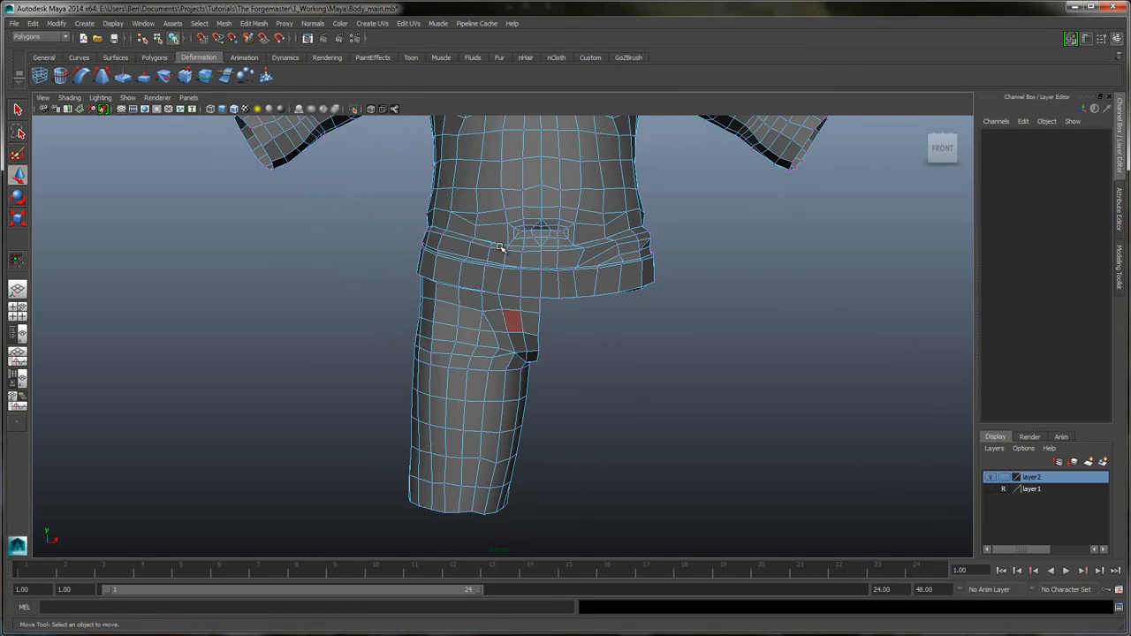
middle_click_drag(454, 311, 454, 336, "alt")
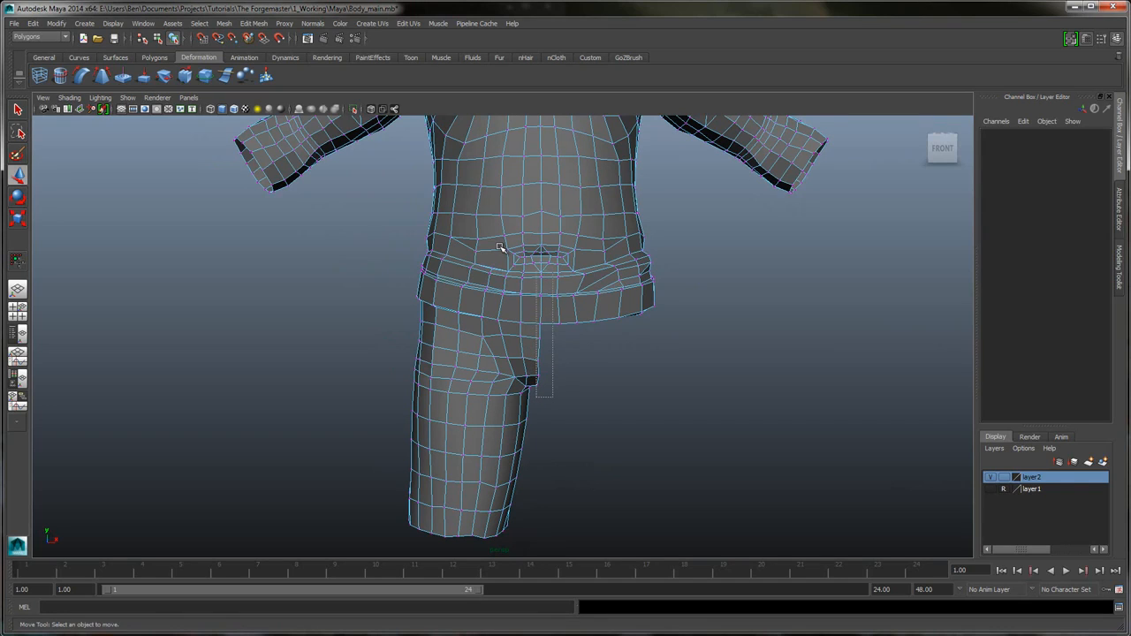
left_click_drag(536, 272, 553, 396)
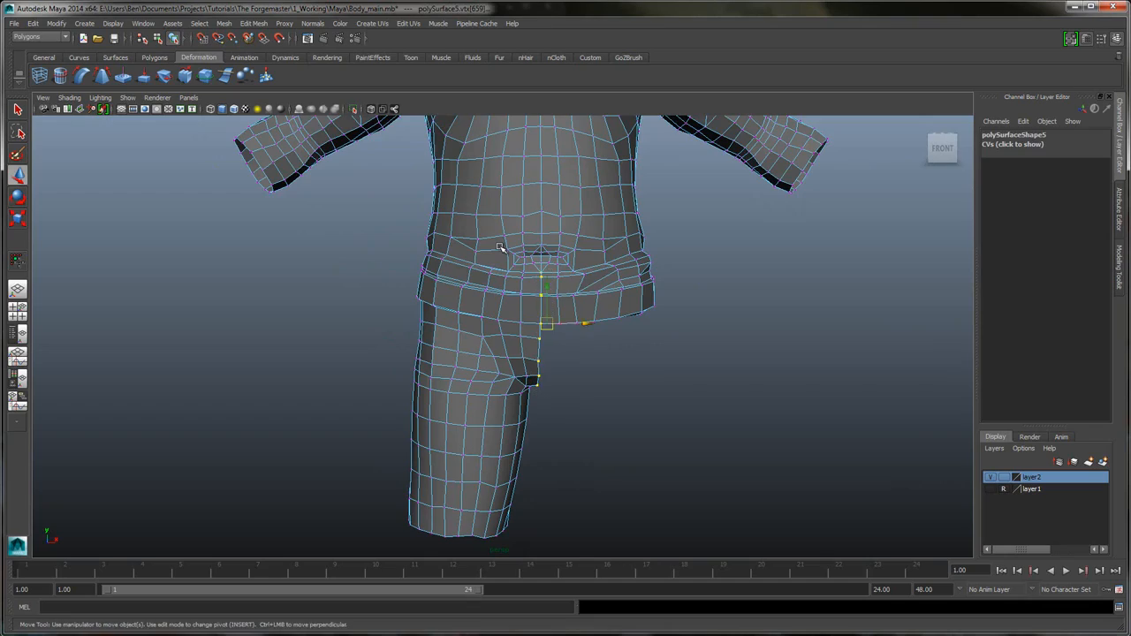
mouse_move(500, 247)
left_mouse_down("alt")
mouse_move(459, 139)
mouse_move(500, 249)
left_mouse_up("alt")
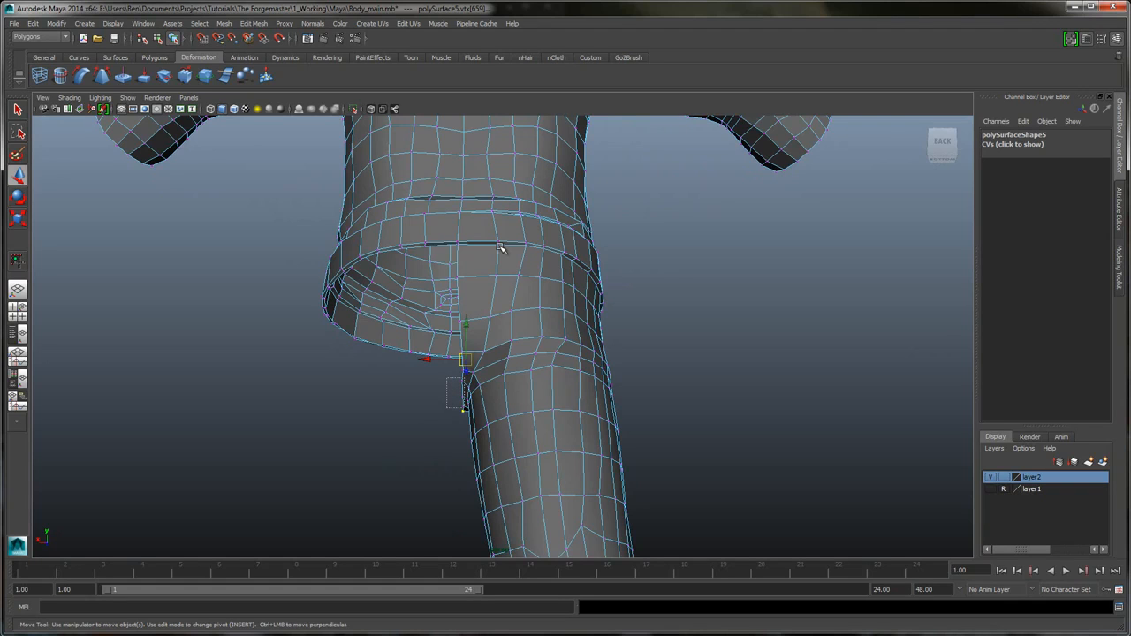
left_click_drag(500, 248, 501, 247, "alt")
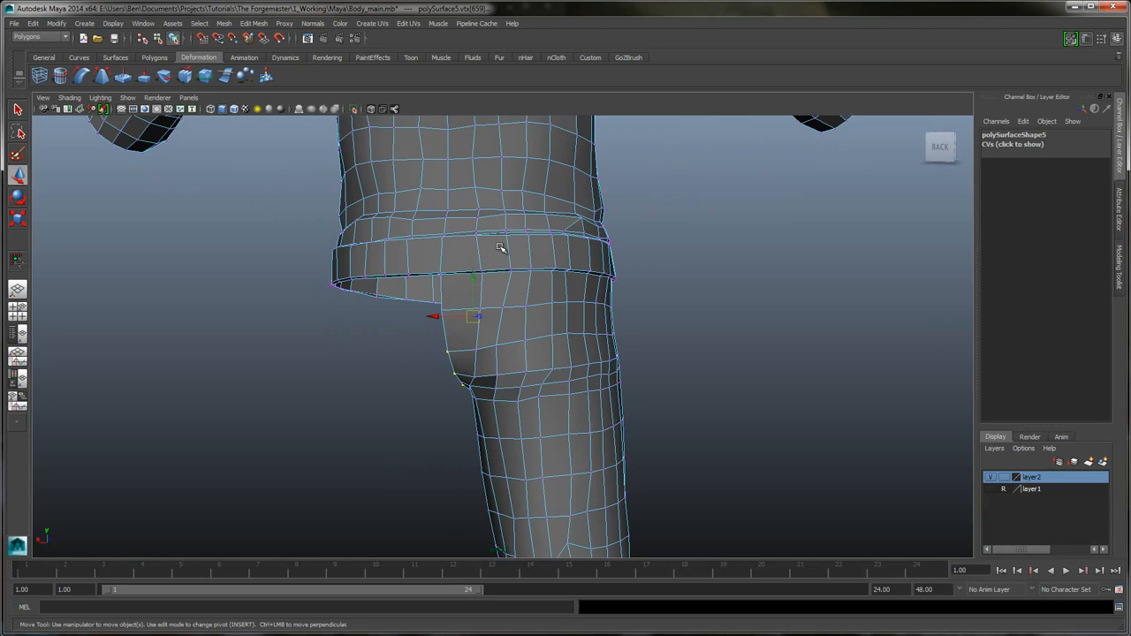
left_click_drag(500, 248, 501, 249, "alt")
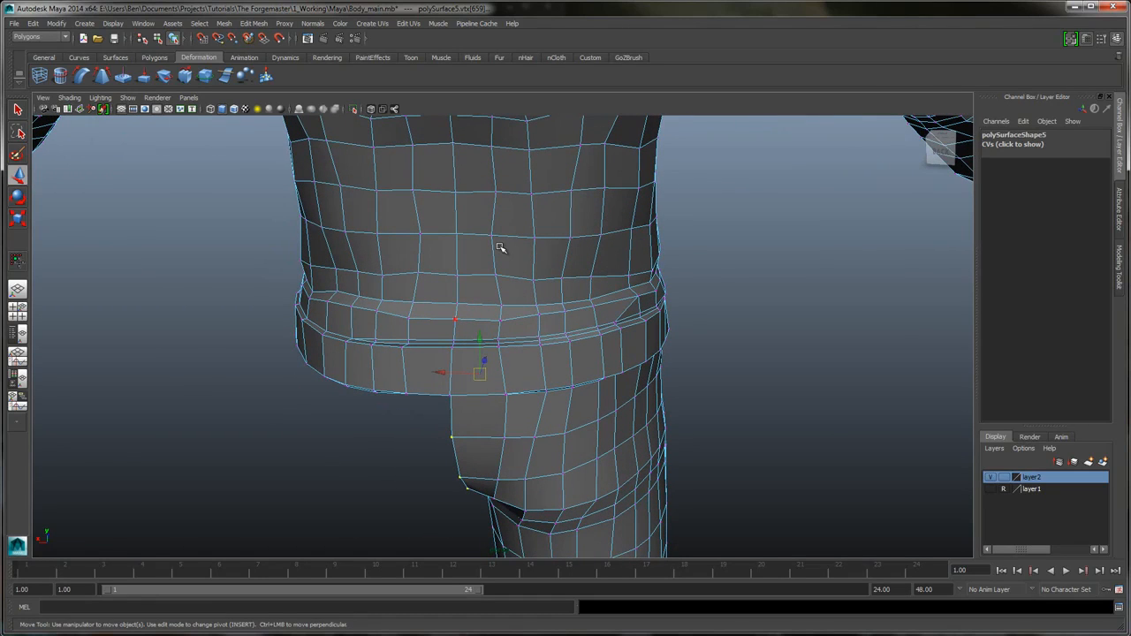
left_click_drag(500, 248, 500, 248, "alt")
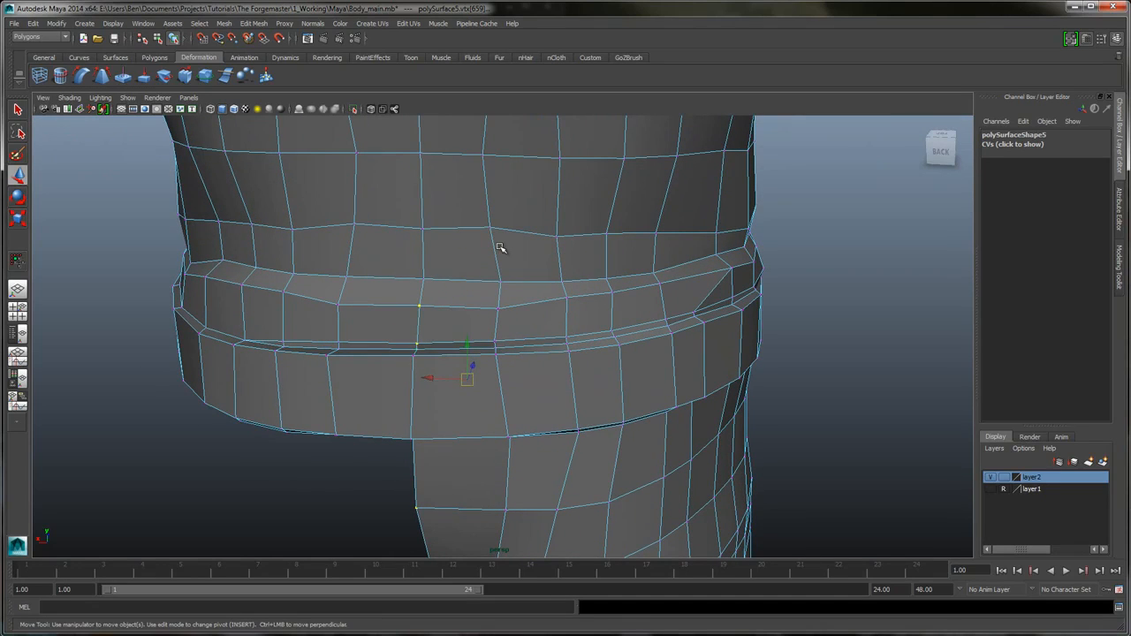
left_click_drag(500, 247, 501, 247, "alt")
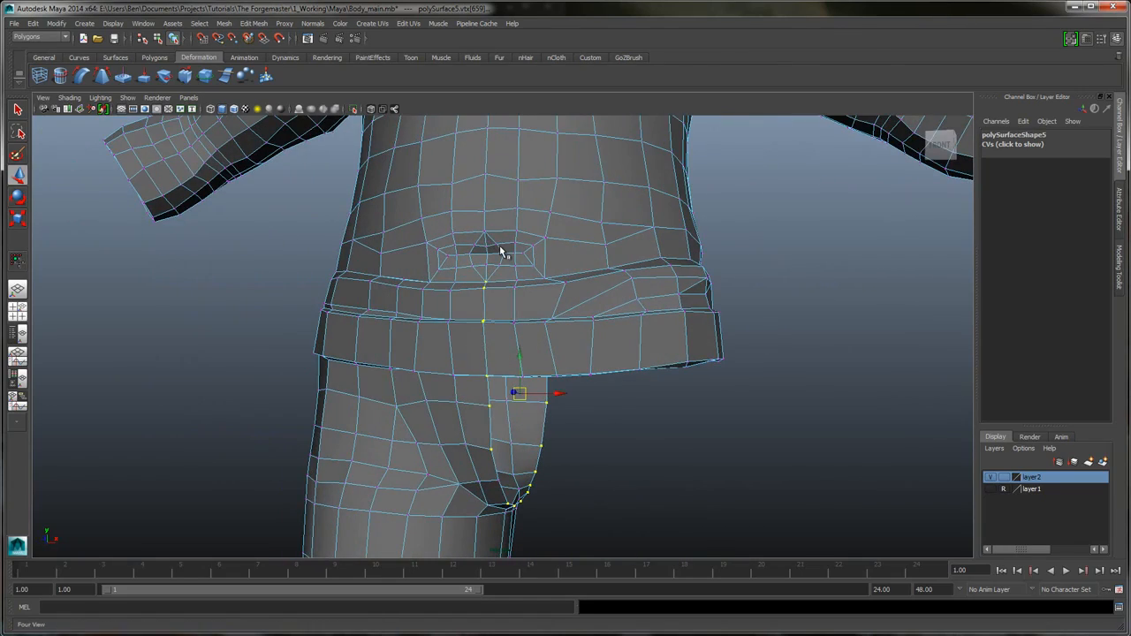
key("space")
scroll(500, 247, "down", 10)
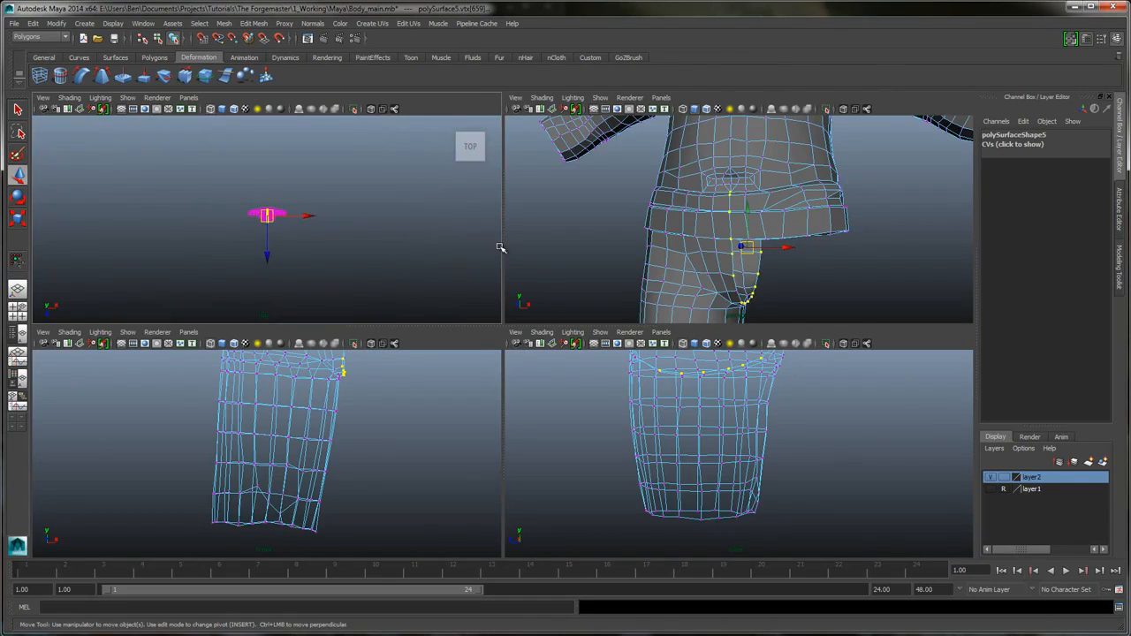
- Show the grid and snap the selected centre-line vertices along X onto the grid's central axis, and return to the perspective view
scroll(500, 248, "up", 8)
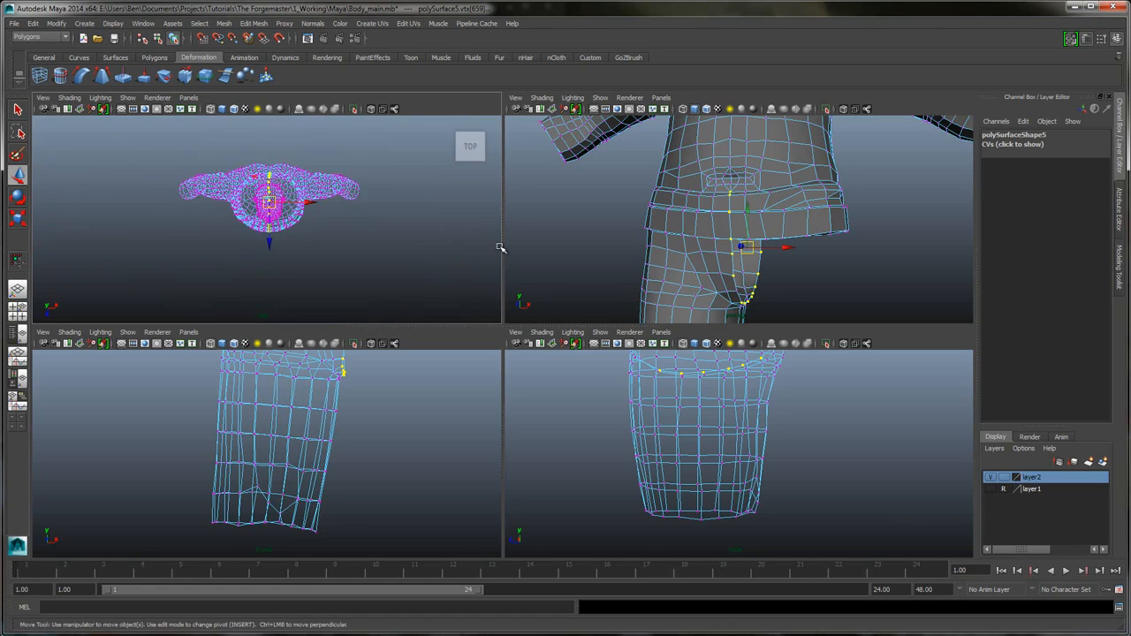
scroll(500, 250, "up", 2)
left_click(112, 24)
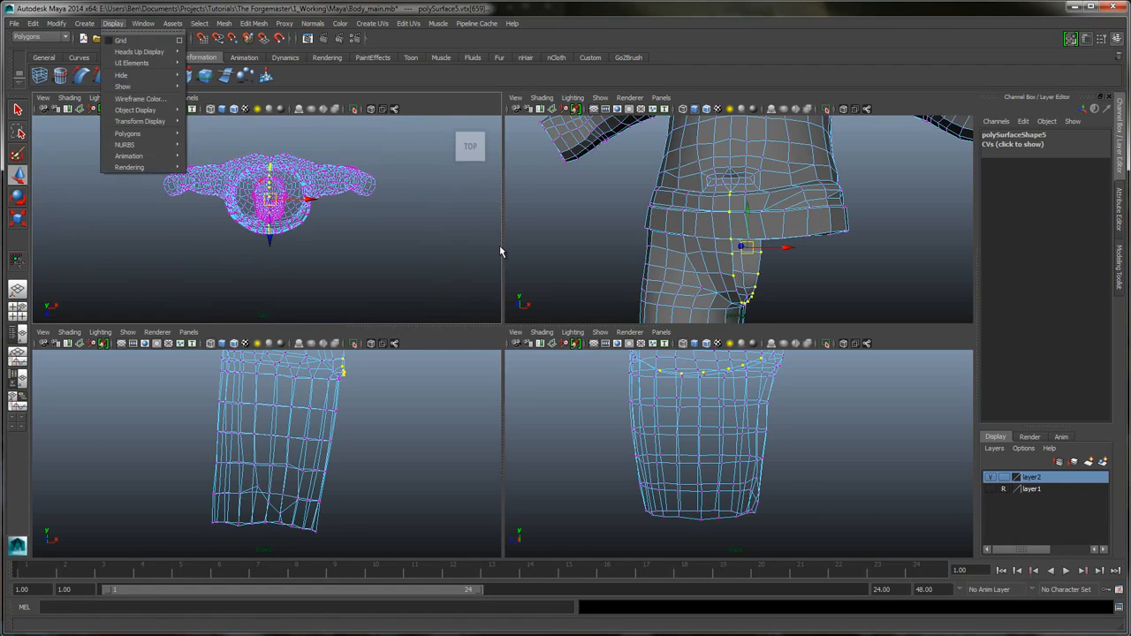
left_click(117, 40)
scroll(501, 247, "down", 2)
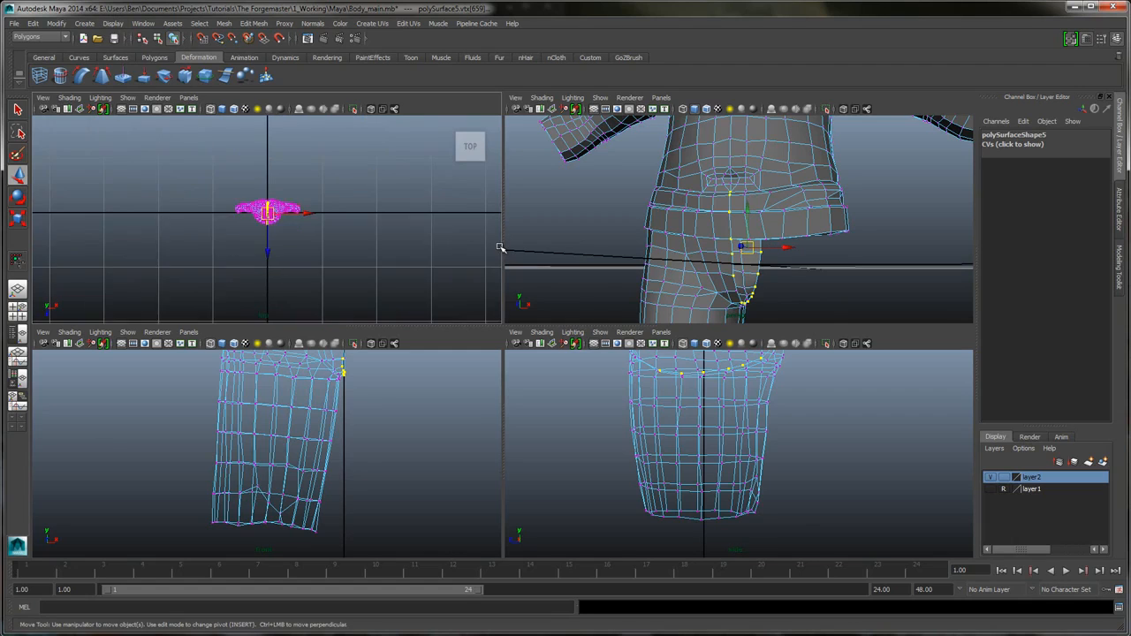
scroll(500, 247, "up", 5)
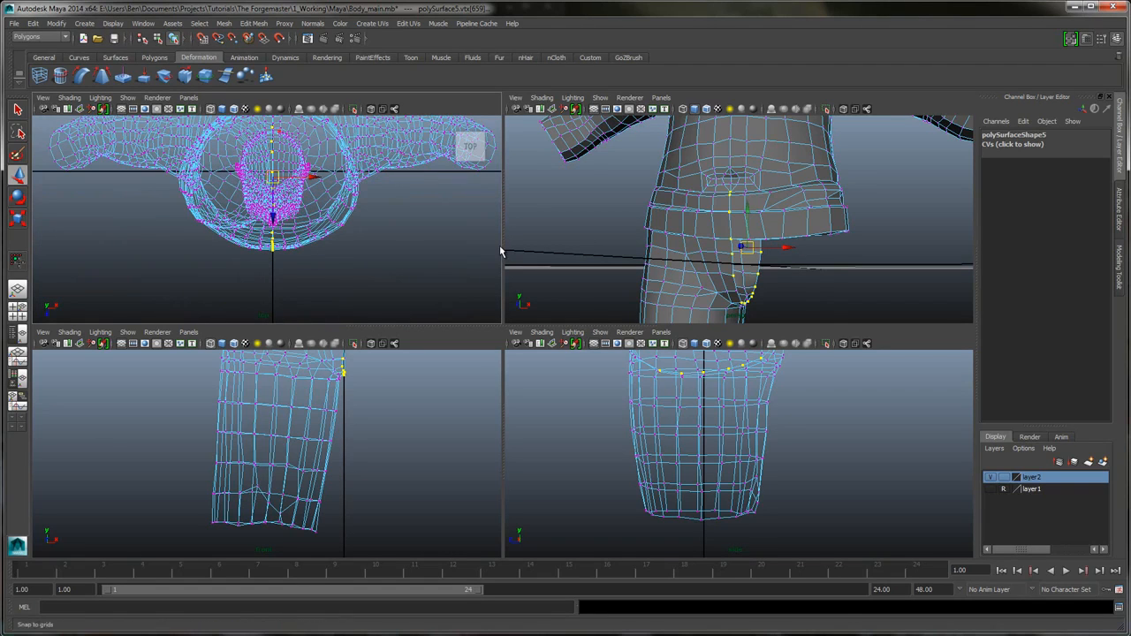
key("x")
middle_click(500, 247)
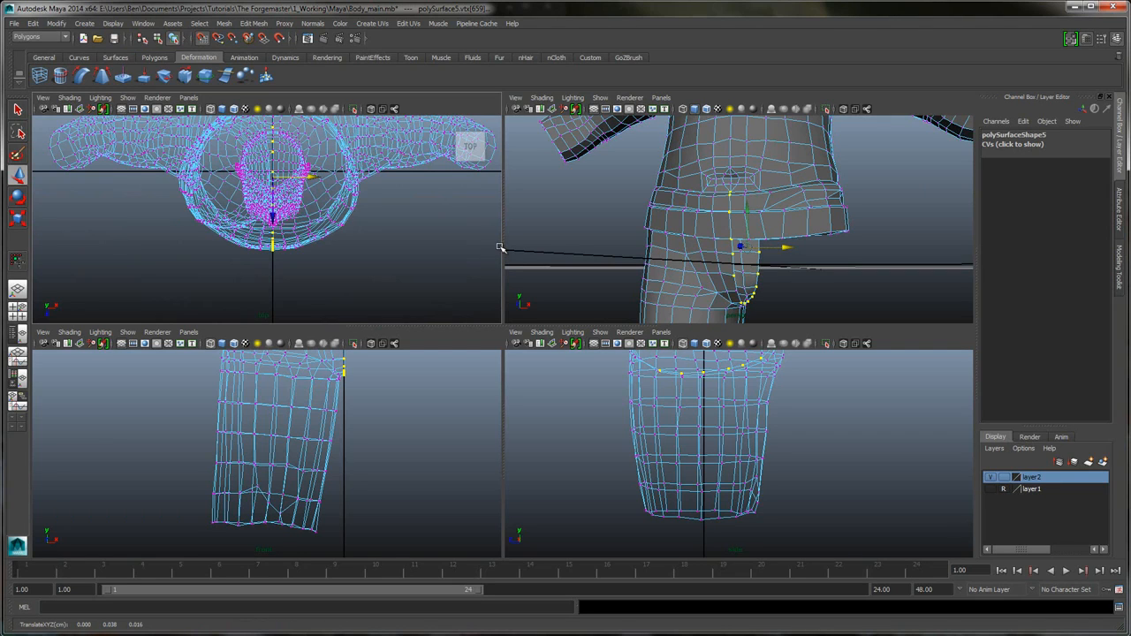
key("space")
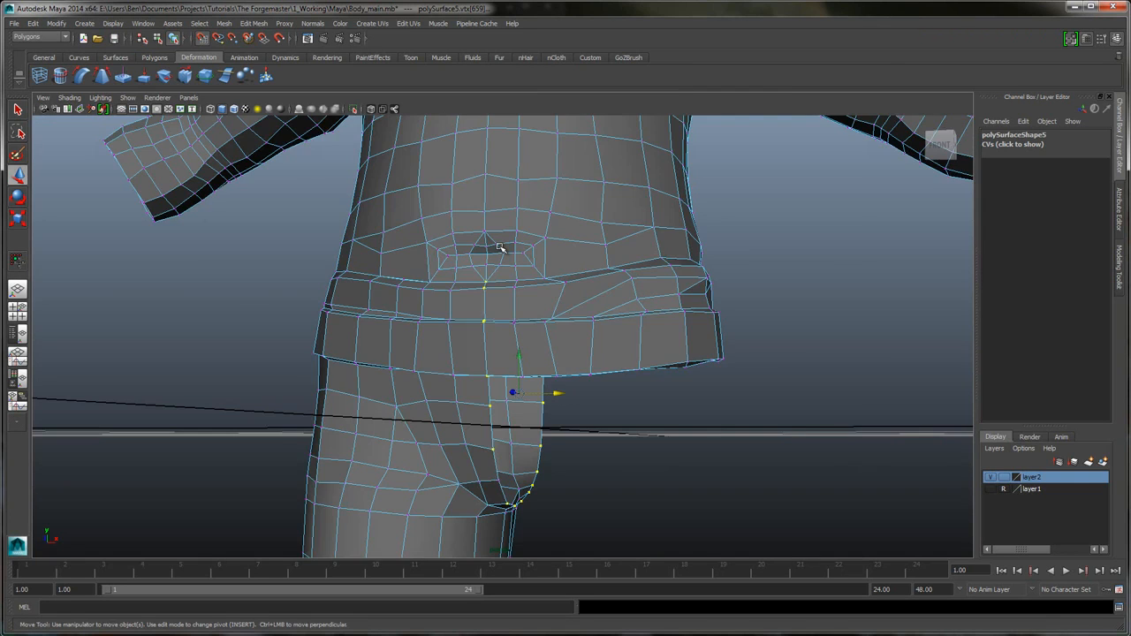
- Switch to face mode and select all faces of the right leg and hip below the waistband
scroll(500, 249, "down", 5)
right_click_drag(525, 332, 501, 249)
right_click_drag(565, 346, 528, 359)
mouse_move(595, 538)
left_mouse_down()
mouse_move(368, 396)
mouse_move(368, 358)
left_mouse_up()
left_click_drag(369, 358, 760, 305, "alt")
right_click_drag(500, 247, 553, 248, "alt")
left_click_drag(500, 248, 433, 318, "alt")
right_click_drag(501, 247, 420, 247, "alt")
middle_click_drag(501, 248, 497, 161, "alt")
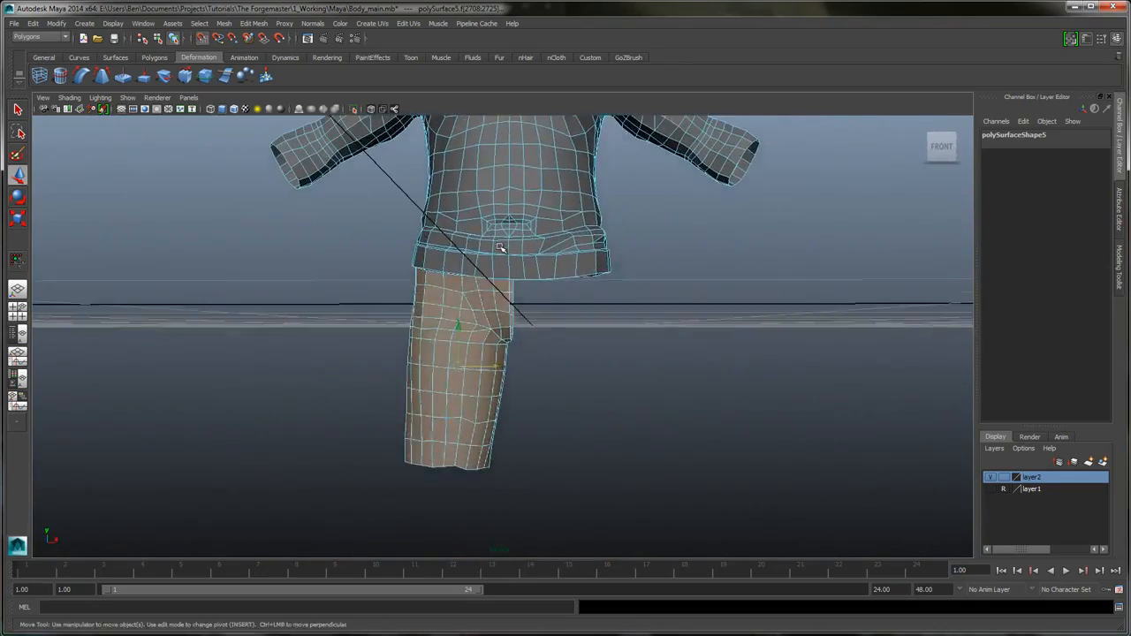
left_click_drag(500, 247, 505, 318, "alt")
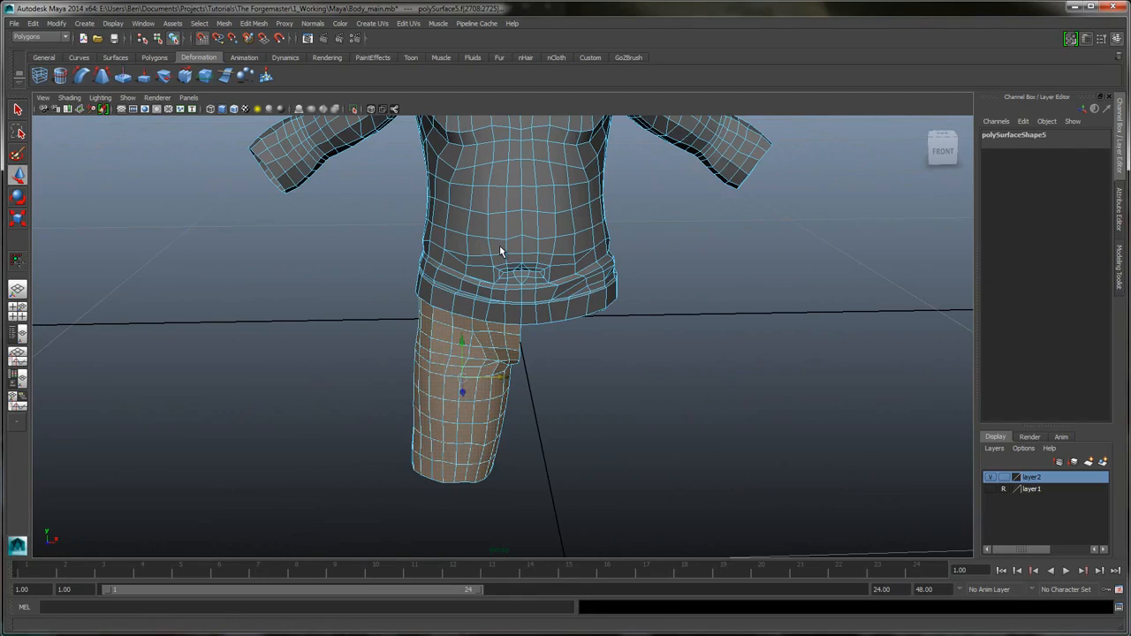
- Try to separate the selected leg faces from the body mesh with Separate
key("alt+e")
key("alt+e")
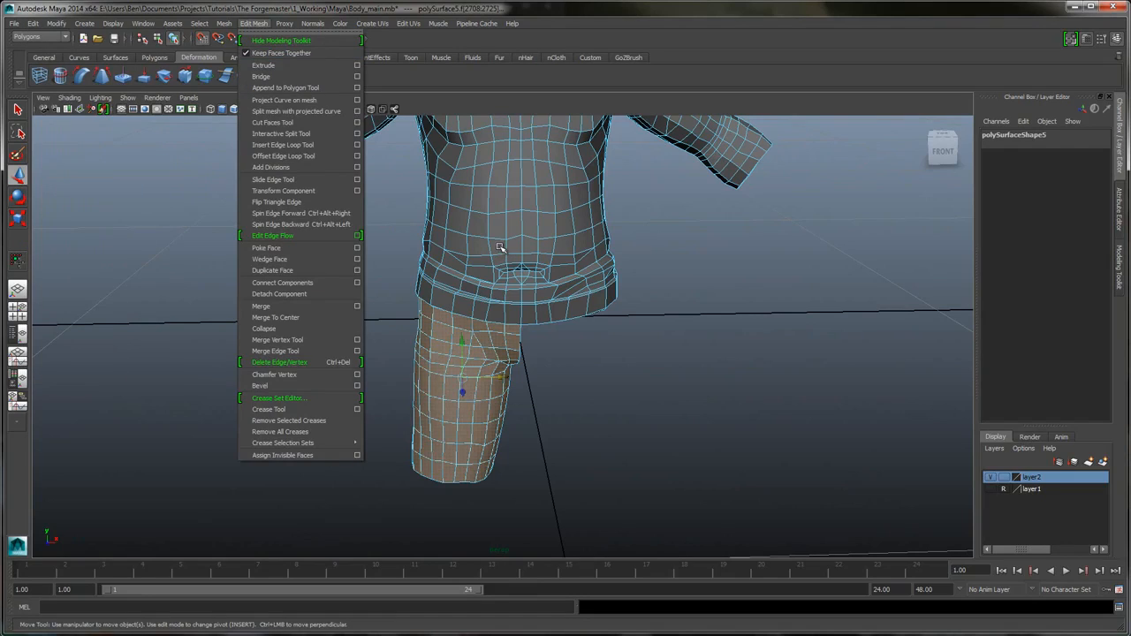
key("t")
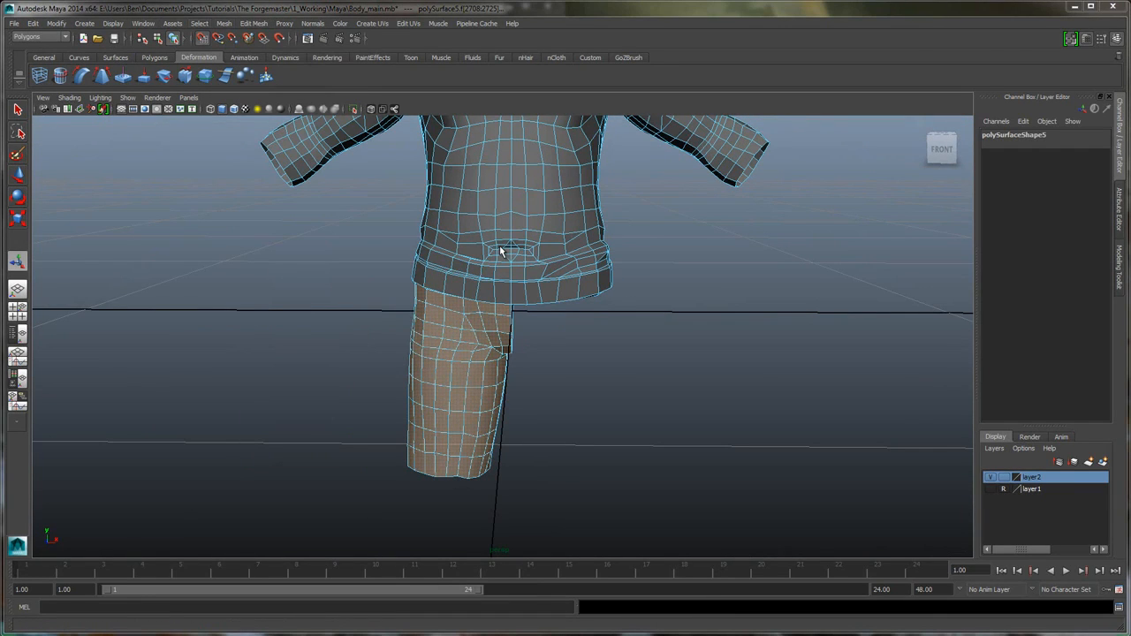
key("alt+e")
key("alt+e")
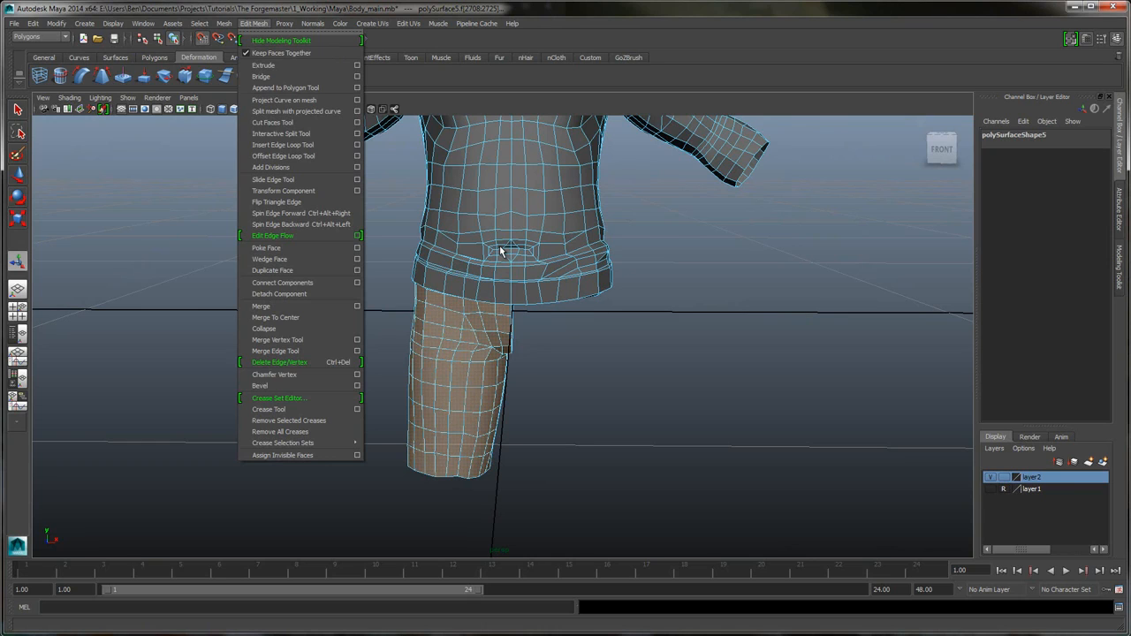
key("Left")
key("Down")
key("Down")
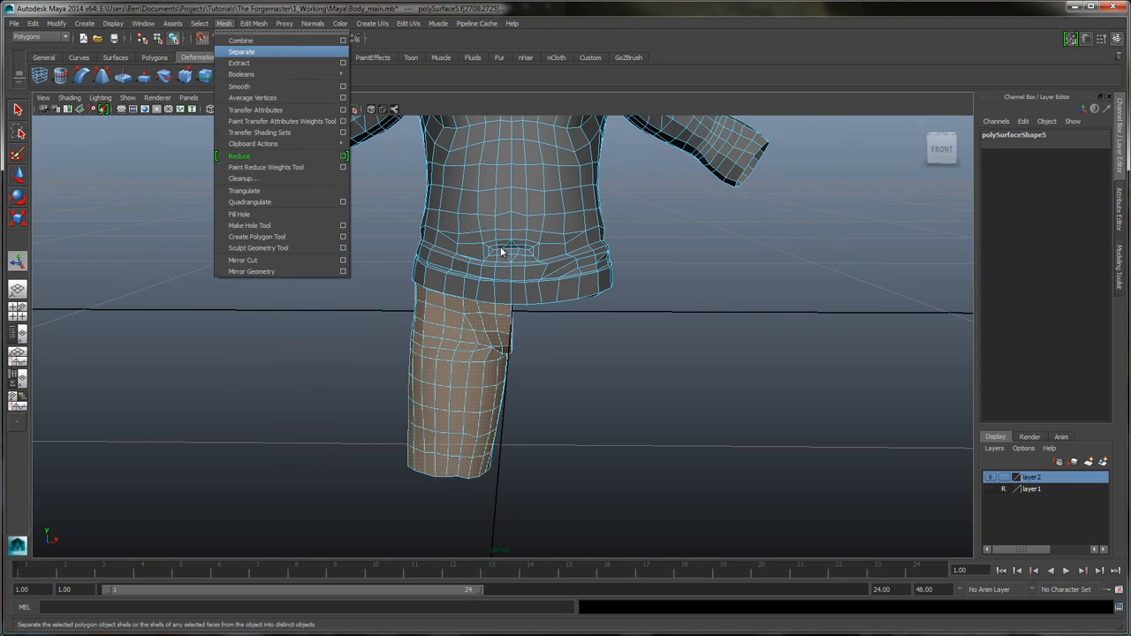
key("Return")
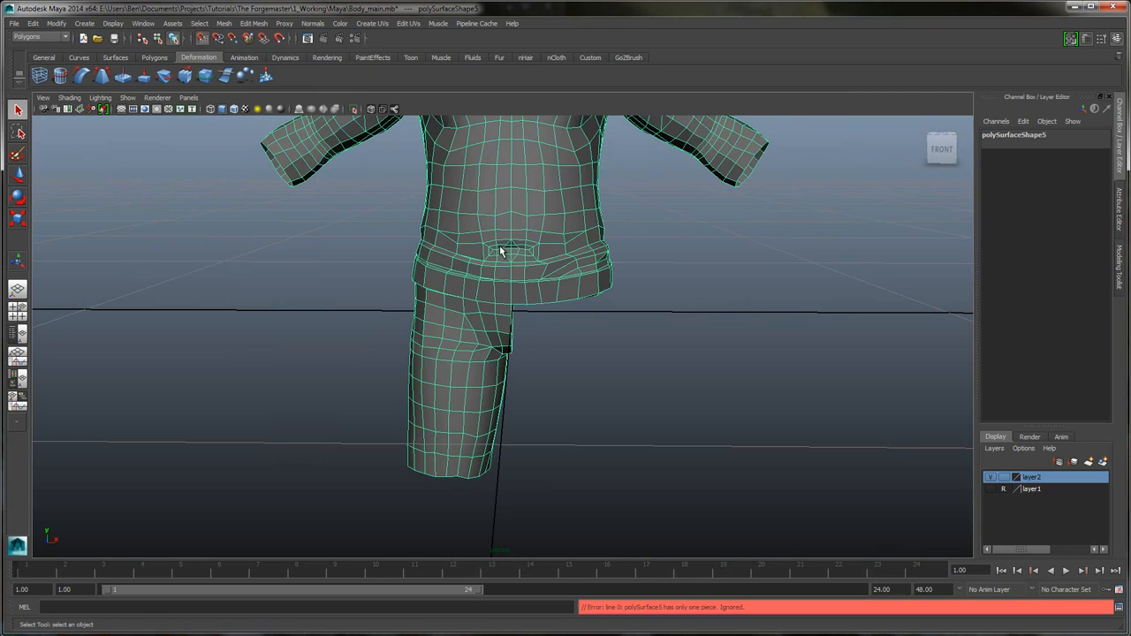
- Return the body mesh to face mode and reselect all right leg and hip faces up to the waistband's lower edge
left_click(501, 251)
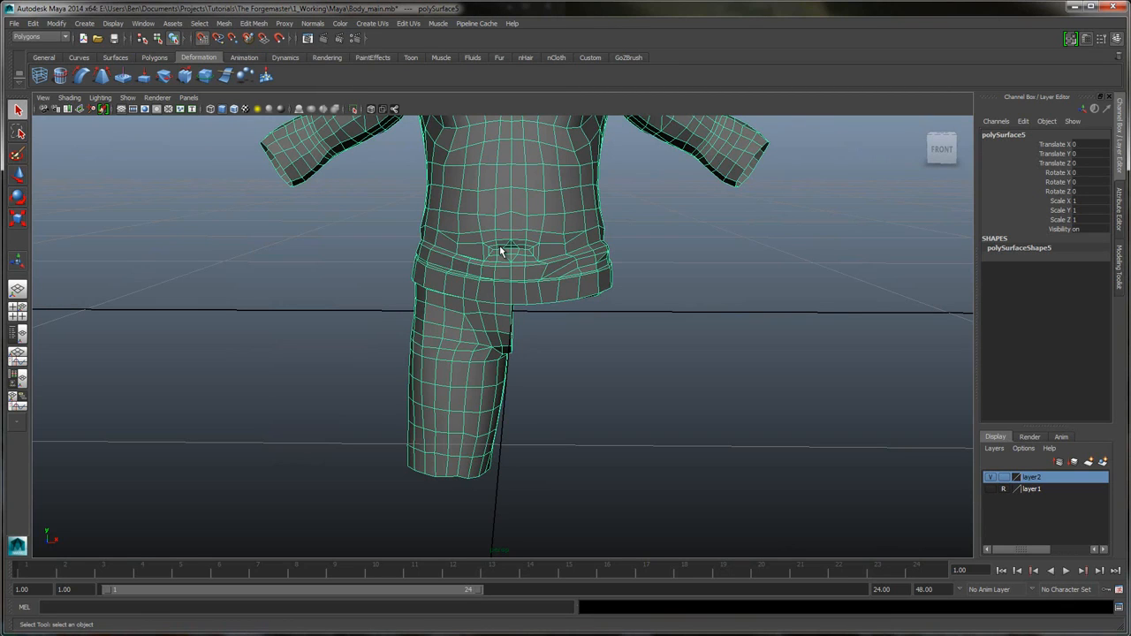
right_click_drag(477, 262, 479, 288)
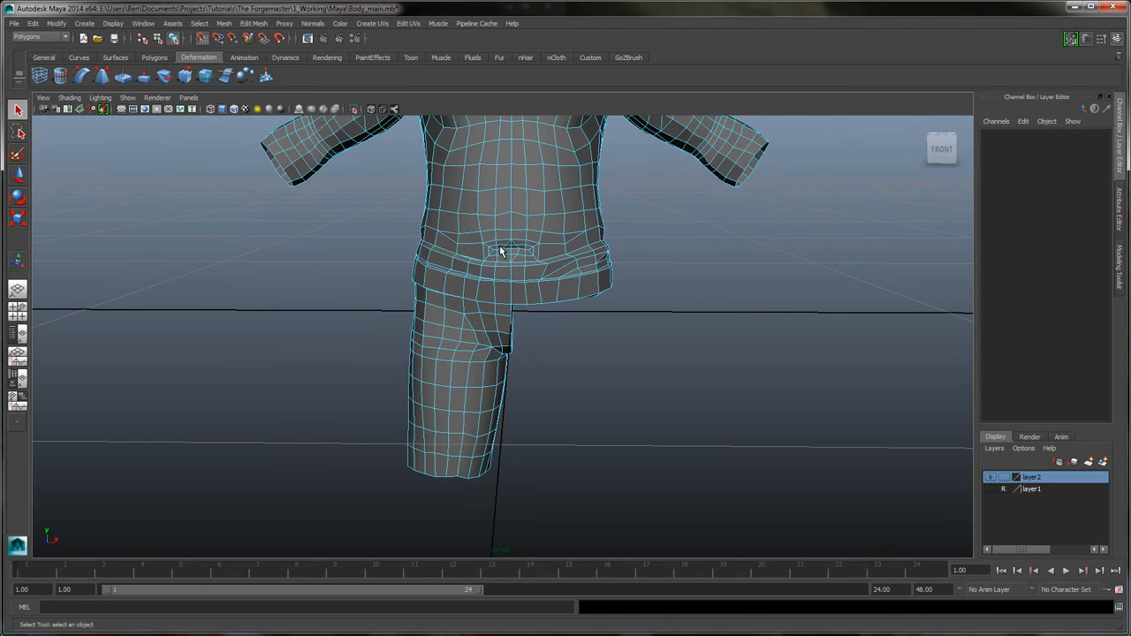
left_click_drag(500, 252, 509, 233, "alt")
left_click_drag(562, 362, 537, 301)
left_click_drag(536, 300, 707, 316, "alt")
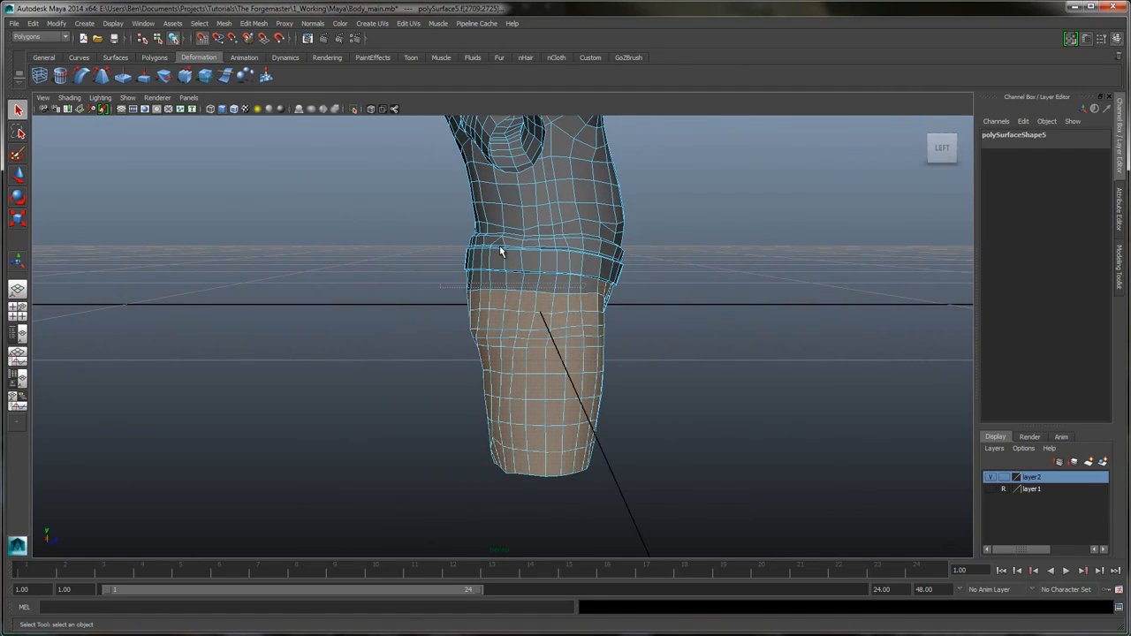
left_click_drag(500, 245, 499, 252, "alt")
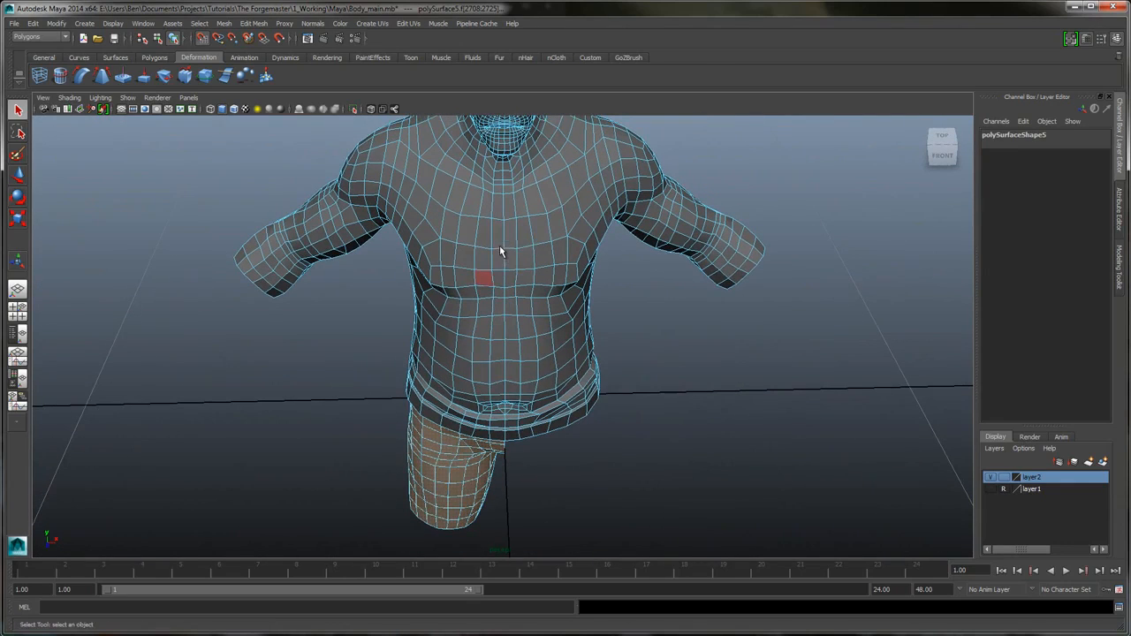
- Extract the selected leg faces from the body as a separate object, and select the leg piece in object mode
left_click(224, 24)
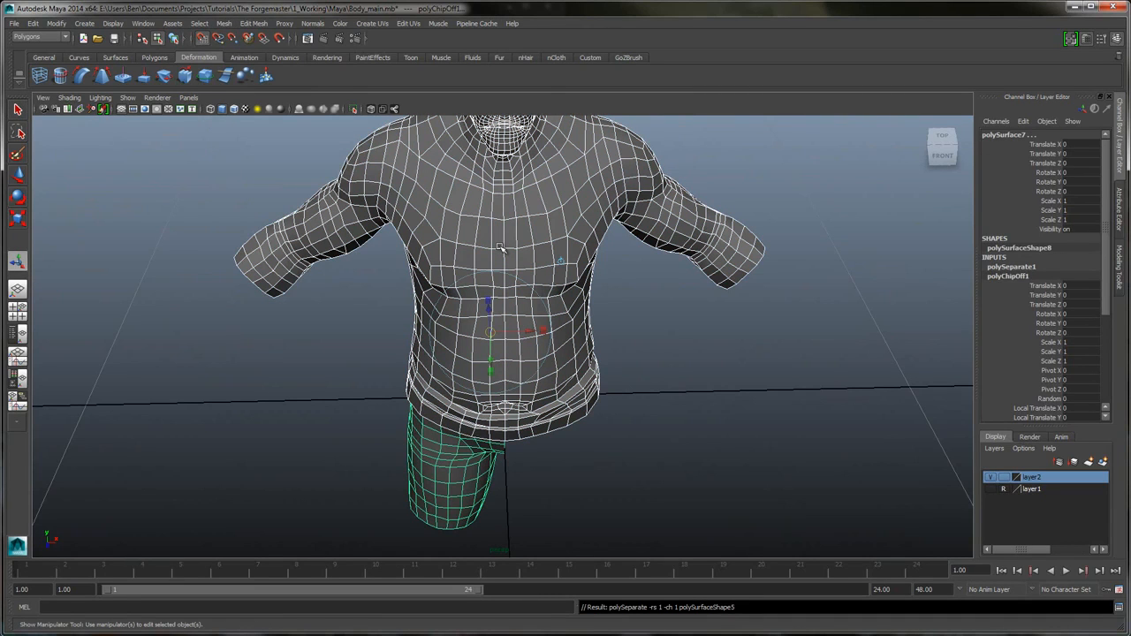
mouse_move(500, 247)
left_mouse_down("alt")
mouse_move(500, 265)
mouse_move(500, 249)
left_mouse_up("alt")
left_click(500, 248)
right_click_drag(434, 408, 464, 389)
left_click_drag(501, 248, 500, 247, "alt")
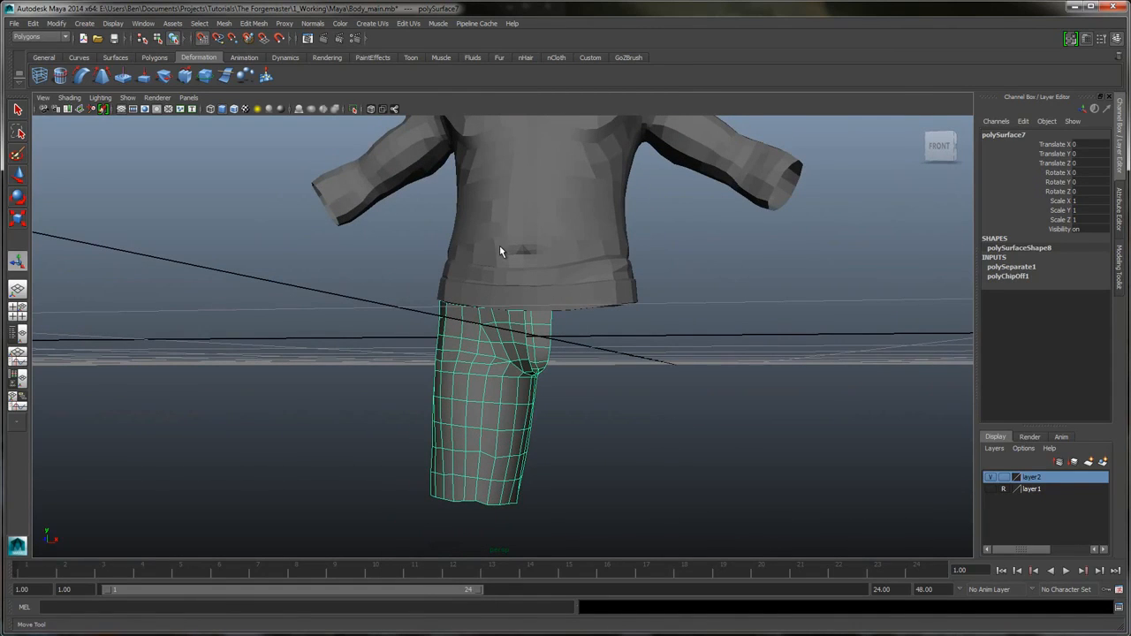
- Move the extracted leg away from the torso to test the separation, and undo the move
key("w")
left_click_drag(532, 336, 492, 358)
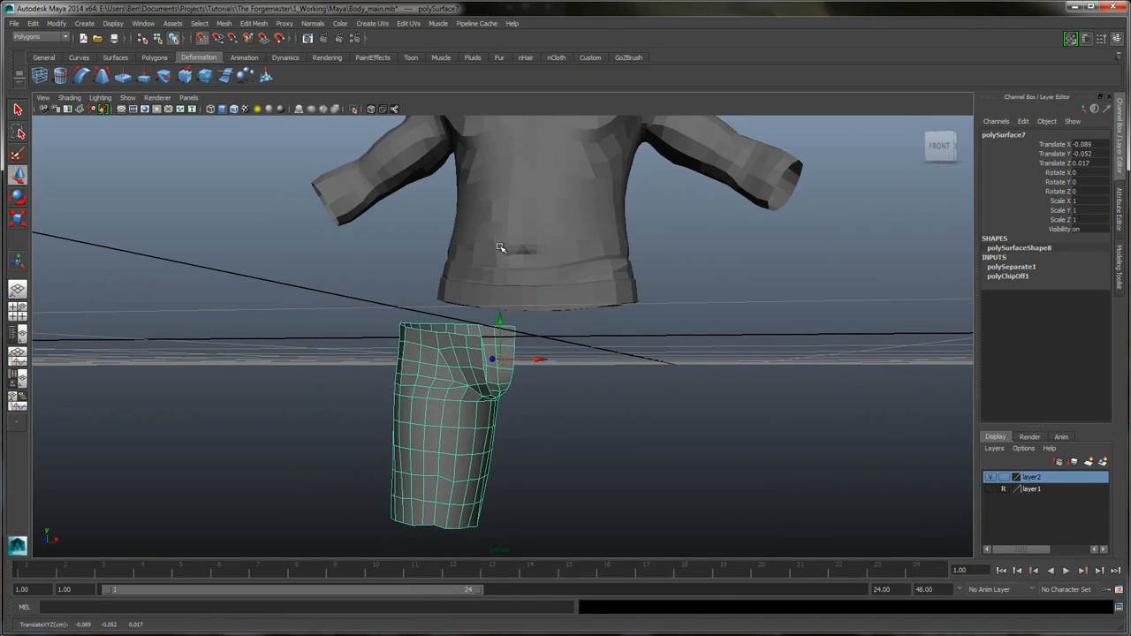
key("ctrl+z")
mouse_move(499, 248)
left_mouse_down("alt")
mouse_move(566, 256)
mouse_move(500, 248)
left_mouse_up("alt")
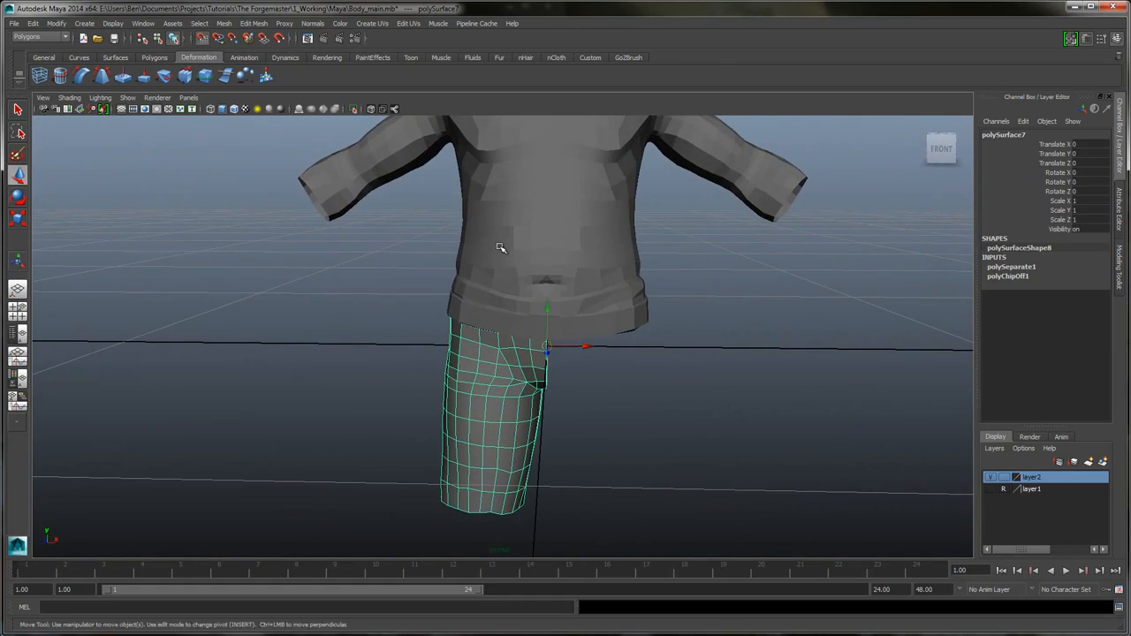
- Mirror the extracted leg in the +X direction with merging with the original turned off
key("alt+m")
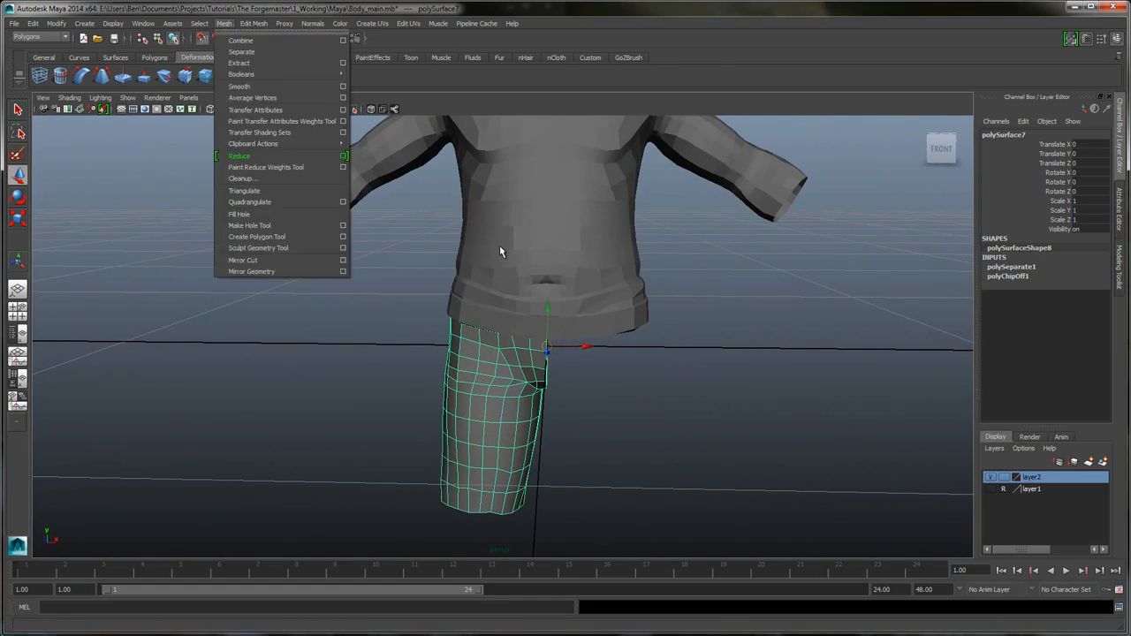
key("Right")
key("Left")
key("Up")
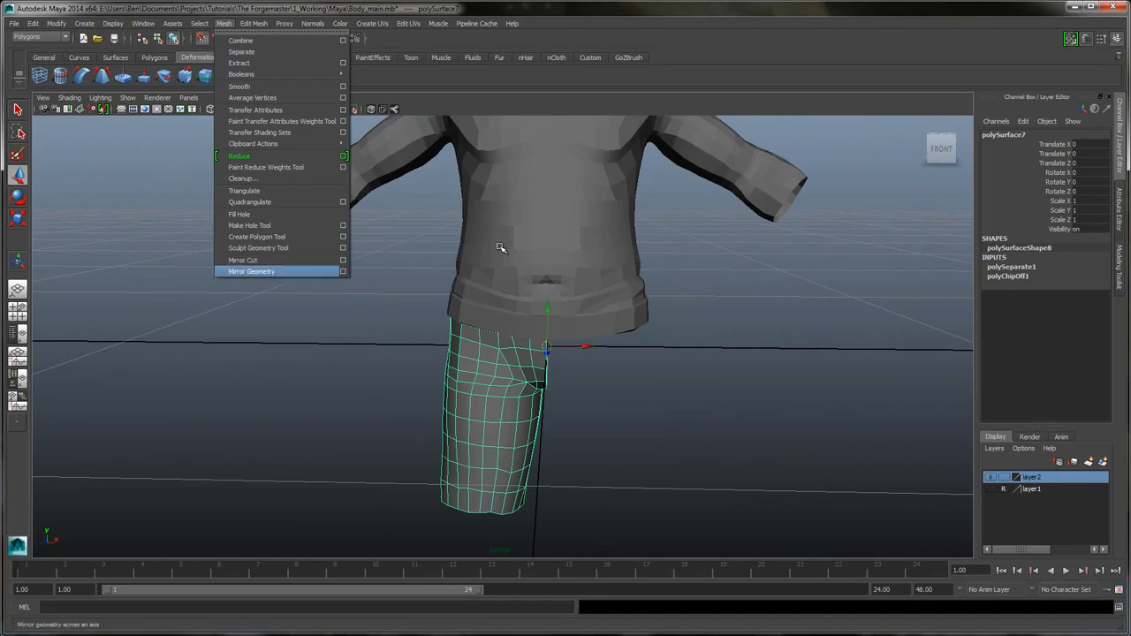
key("Return")
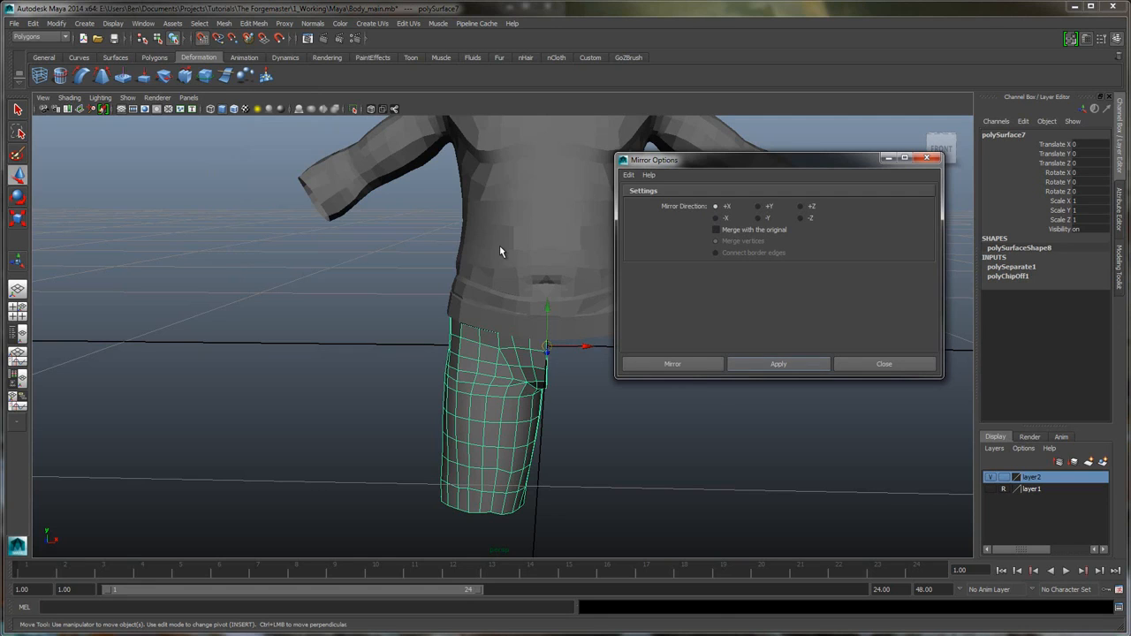
key("Return")
key("Tab")
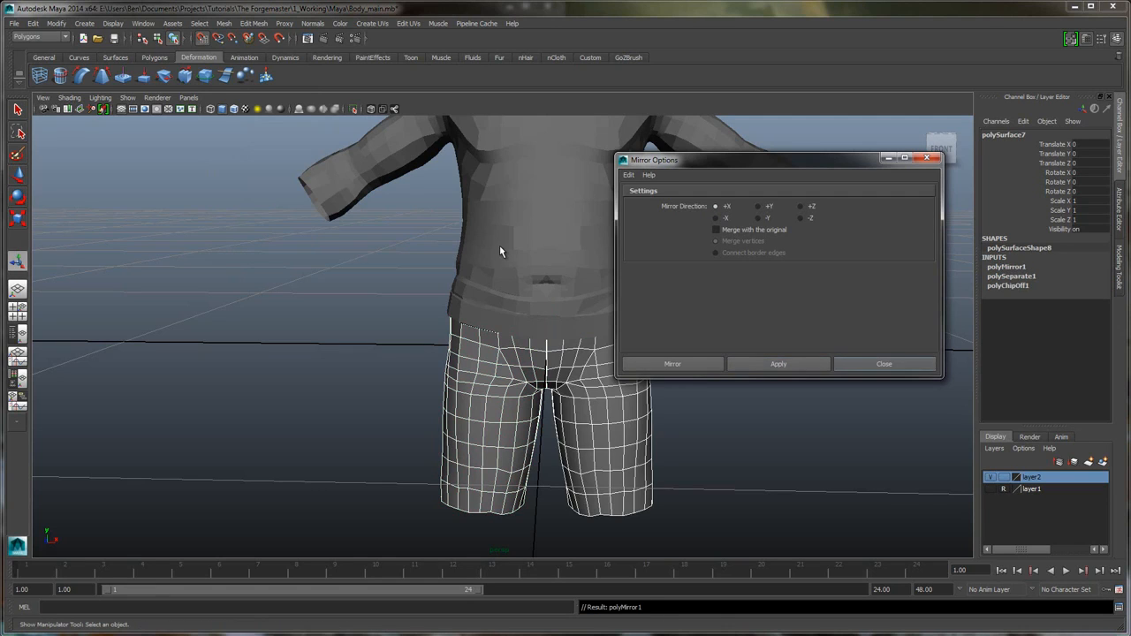
key("Return")
- Inspect the centre seam of the mirrored legs, and undo the mirror and the extraction back to the leg face selection
scroll(500, 249, "up", 8)
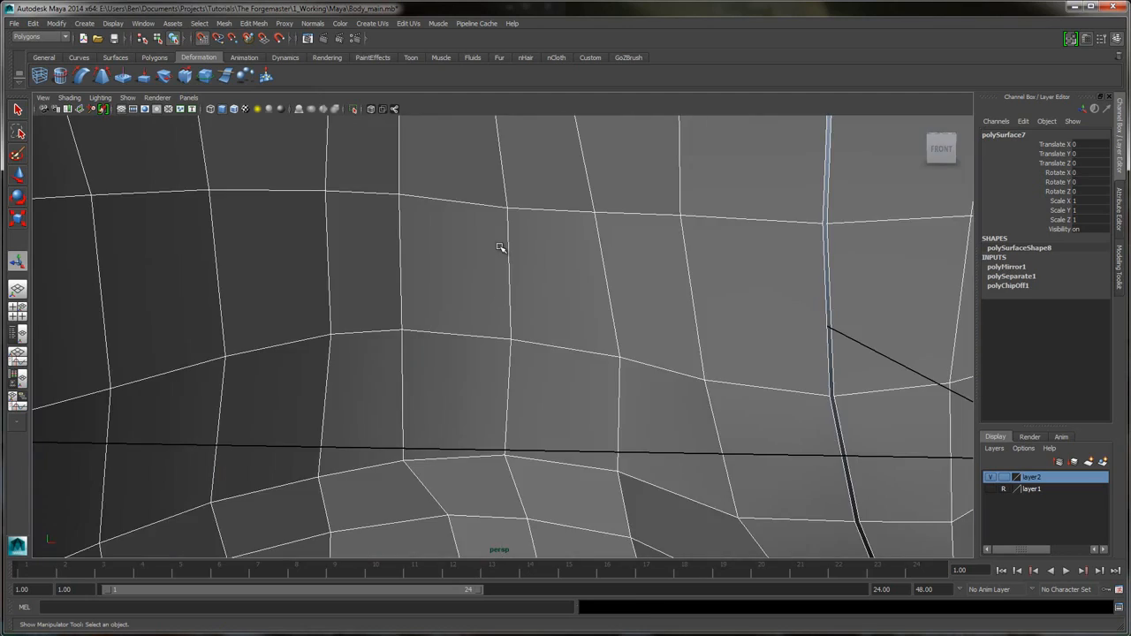
scroll(500, 249, "down", 3)
left_click_drag(499, 248, 500, 247, "alt")
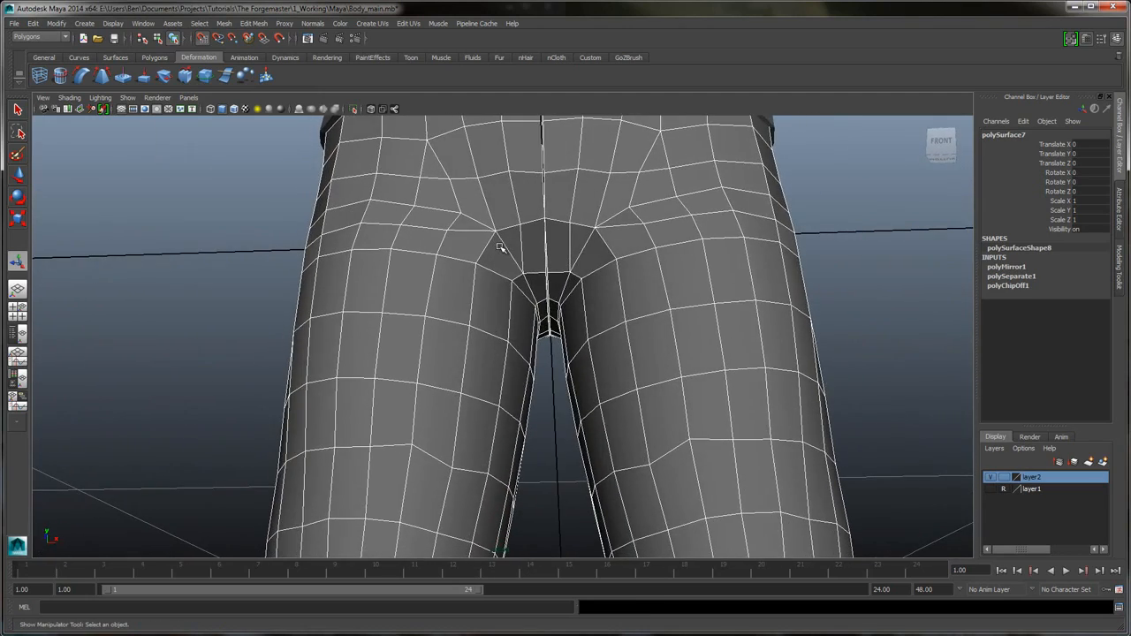
key("ctrl+z")
key("ctrl+z")
key("ctrl+z")
key("ctrl+z")
key("ctrl+z")
key("ctrl+z")
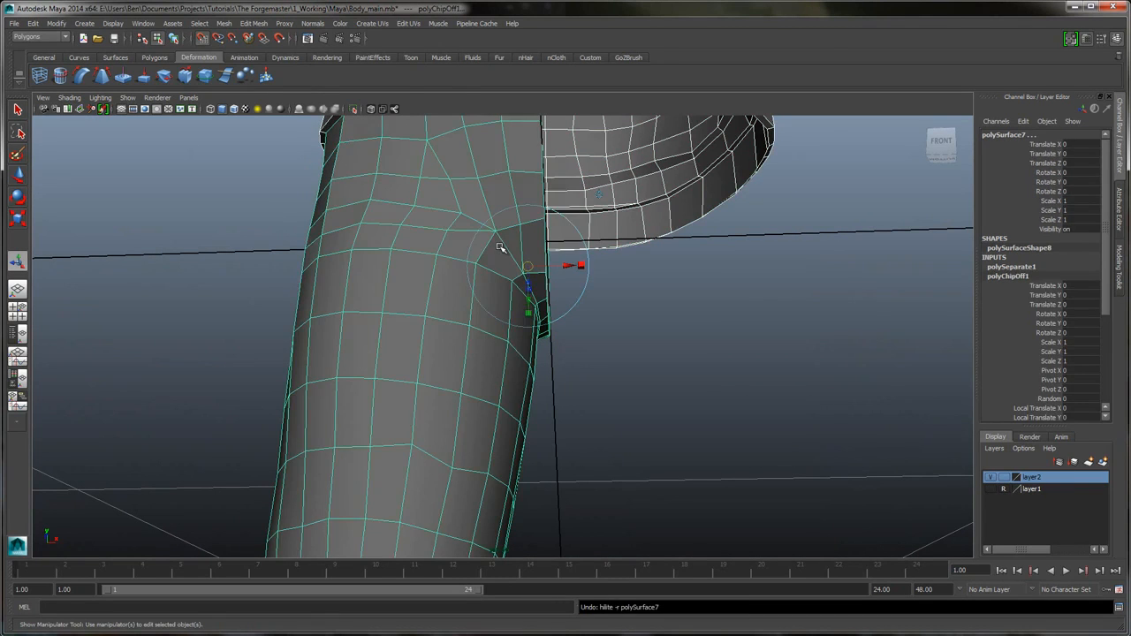
left_click_drag(500, 247, 503, 248, "alt")
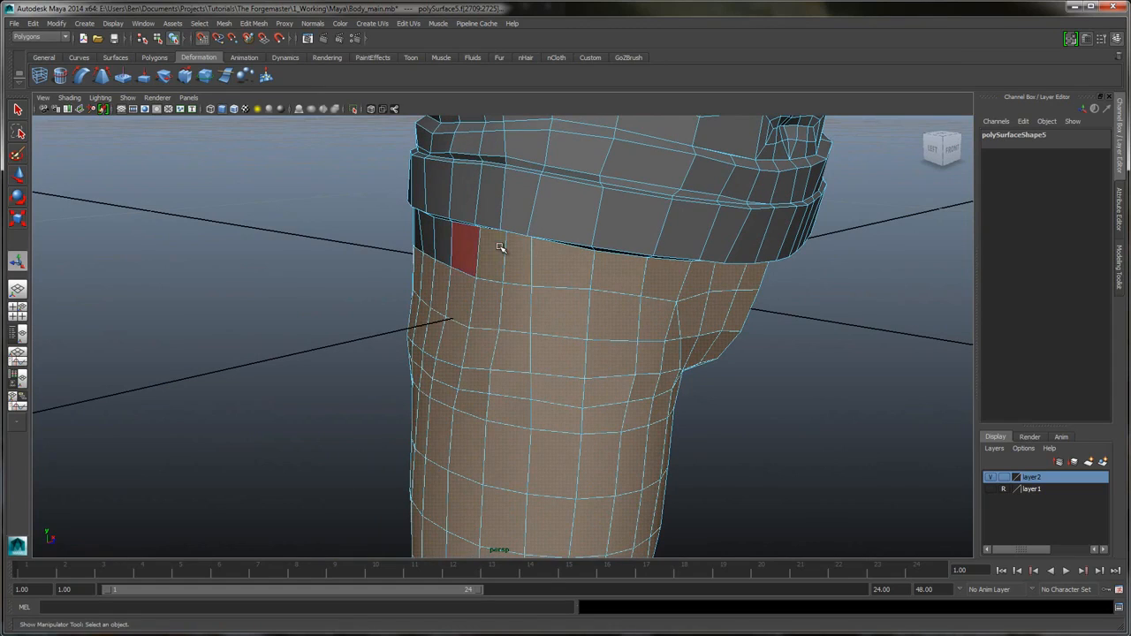
left_click_drag(499, 248, 499, 248, "alt")
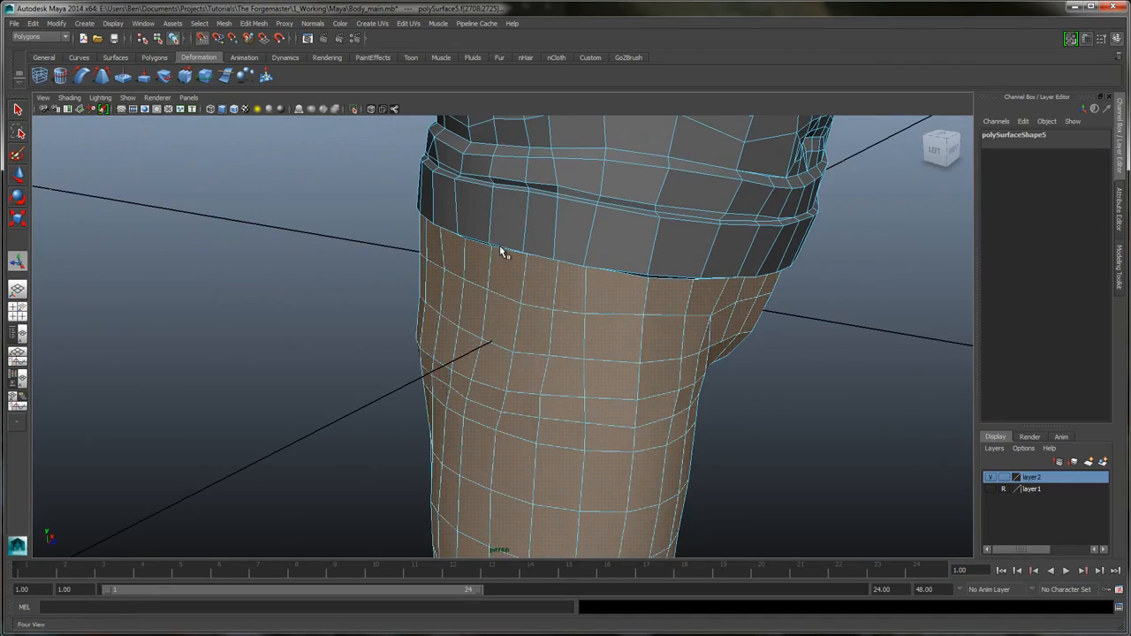
key("space")
scroll(499, 249, "up", 6)
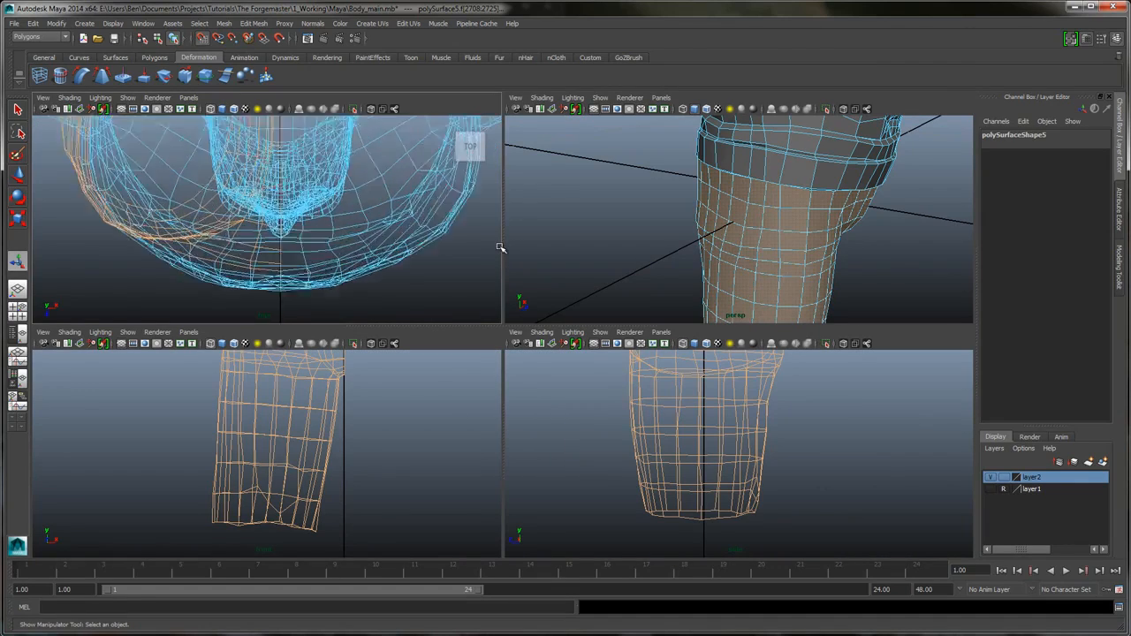
middle_click_drag(499, 246, 500, 246, "alt")
scroll(500, 247, "down", 8)
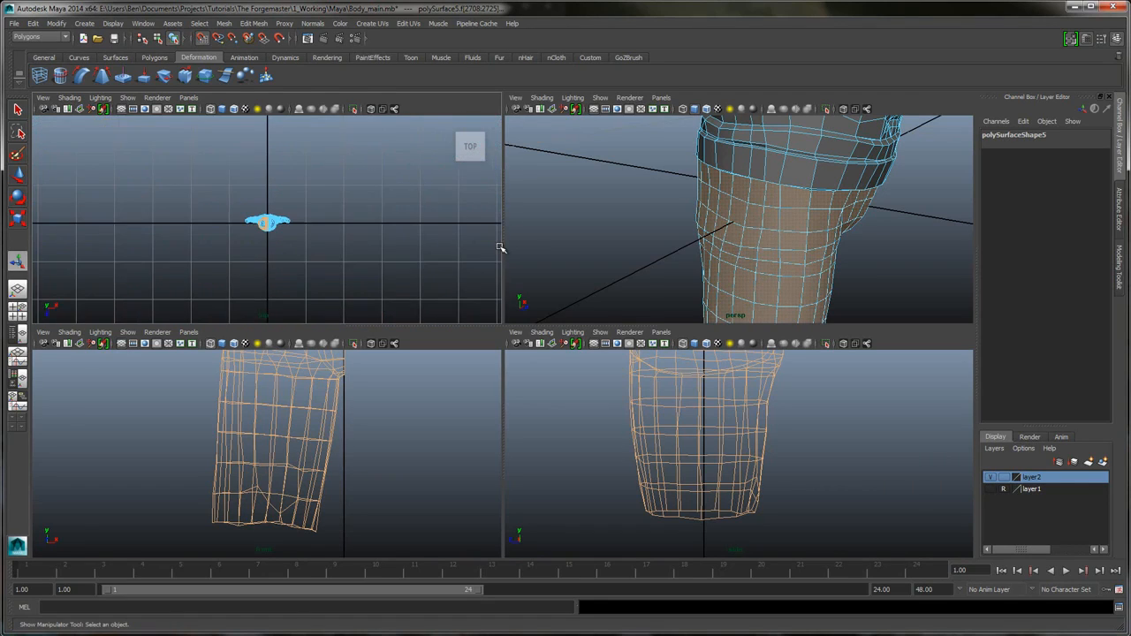
scroll(500, 248, "up", 2)
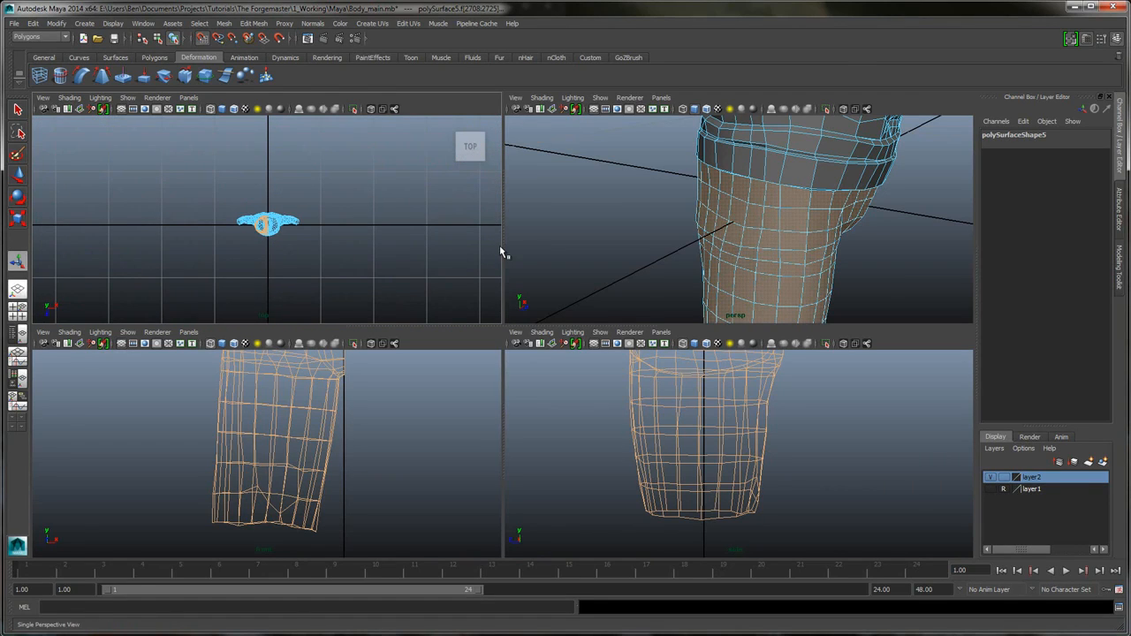
key("space")
left_click_drag(501, 248, 501, 249, "alt")
- Extract the selected leg faces from the body with Separate extracted faces on and an offset of 0
left_click(224, 24)
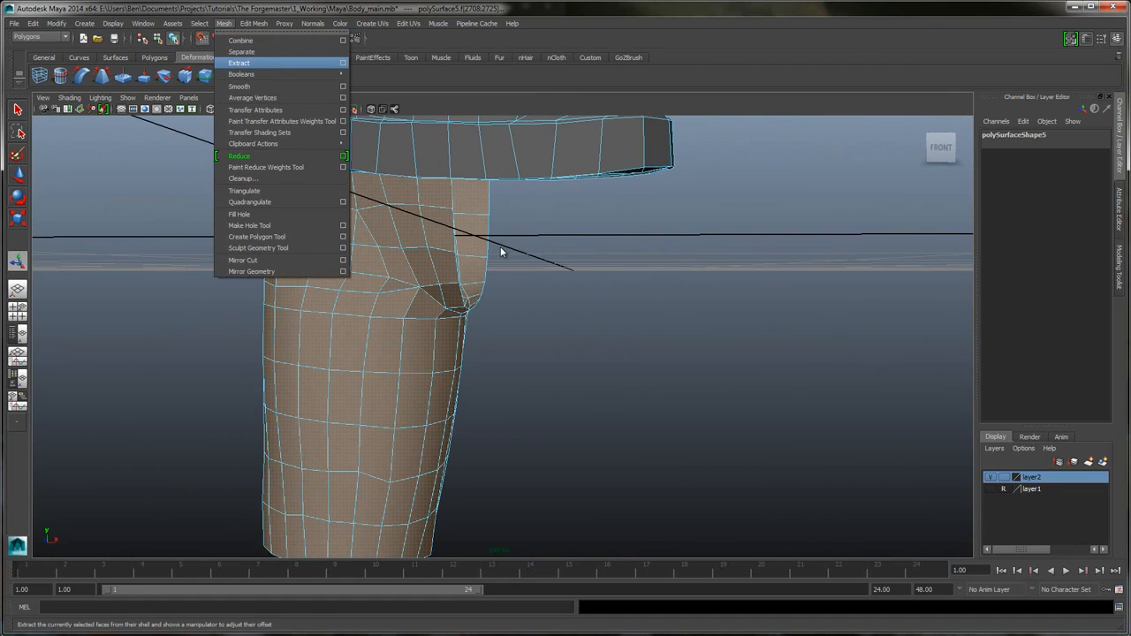
left_click(343, 63)
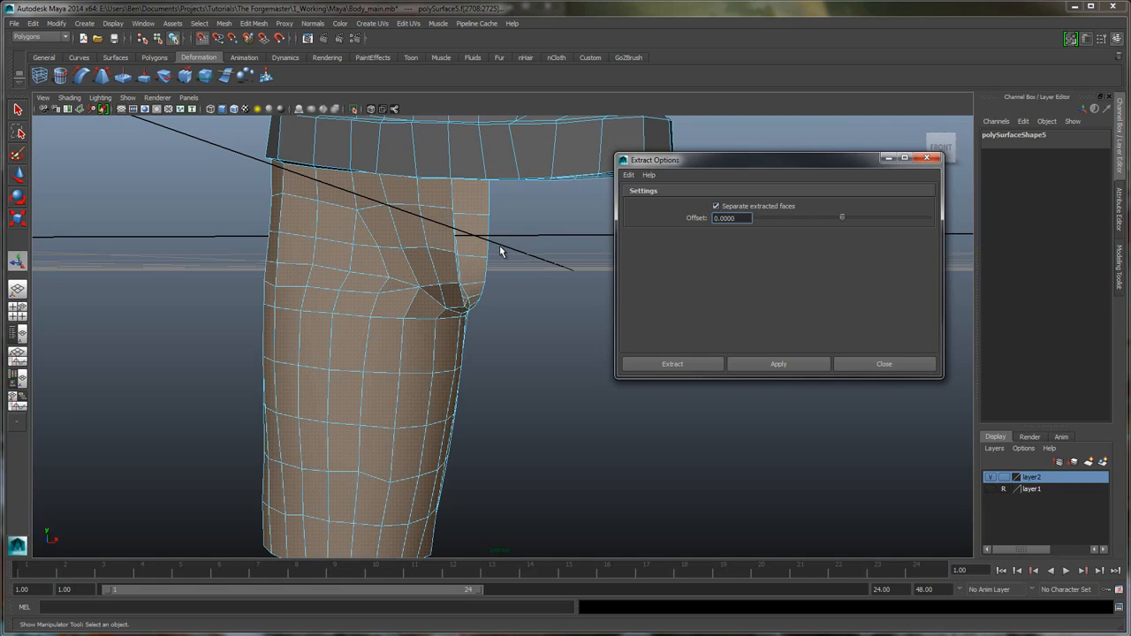
left_click_drag(737, 219, 707, 218)
left_click(779, 364)
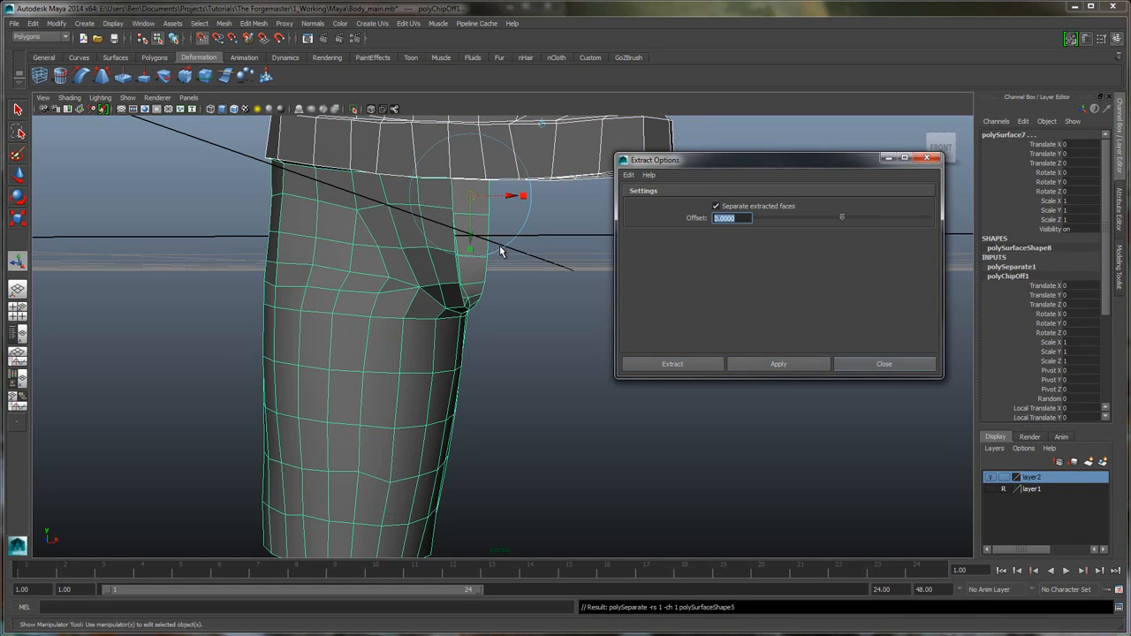
left_click(884, 365)
- Select the open centre-line vertices of the extracted leg and snap them along X to the central grid line
left_click_drag(500, 248, 502, 248, "alt")
left_click(531, 200)
right_click_drag(417, 340, 386, 339)
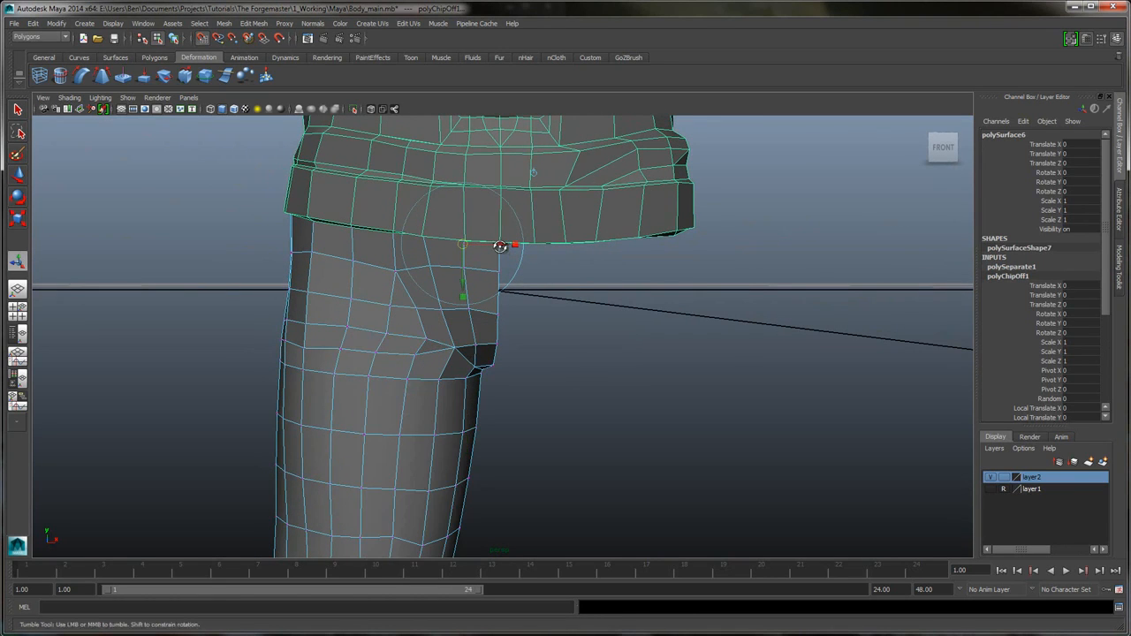
left_click_drag(500, 248, 500, 248, "alt")
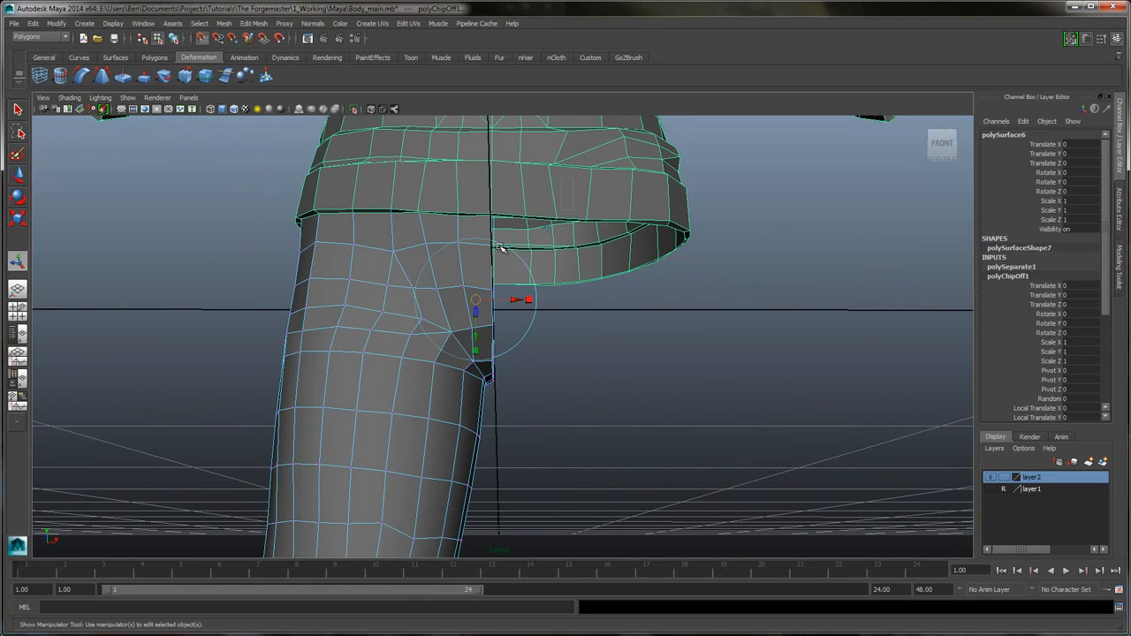
mouse_move(573, 394)
left_mouse_down()
mouse_move(495, 305)
mouse_move(490, 179)
left_mouse_up()
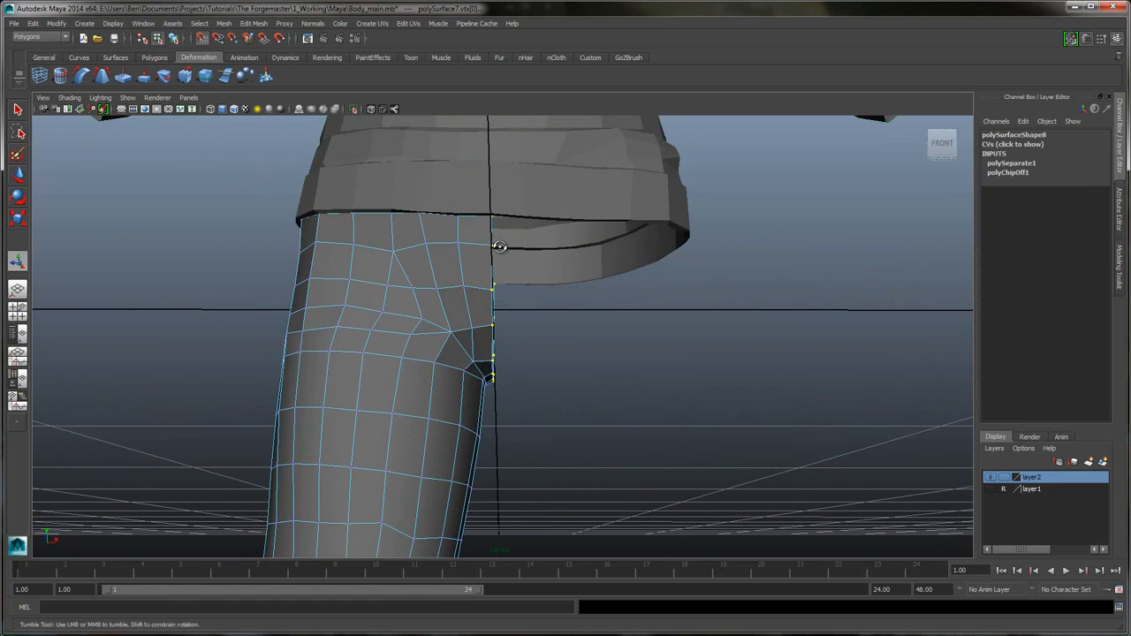
left_click_drag(500, 248, 501, 248, "alt")
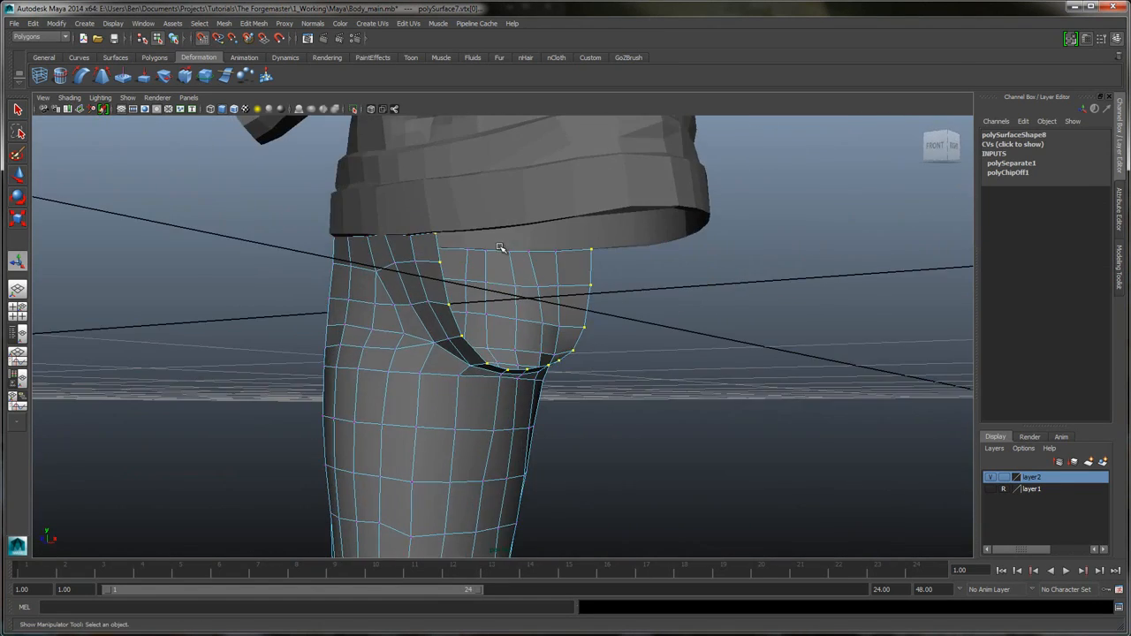
key("space")
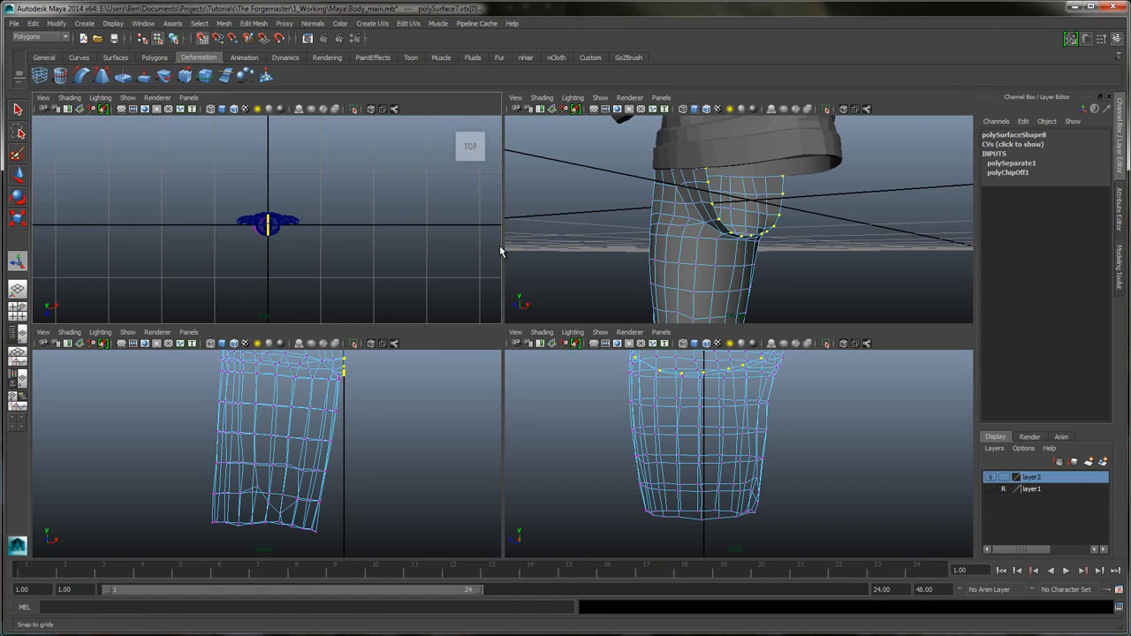
scroll(500, 249, "up", 5)
scroll(500, 248, "up", 8)
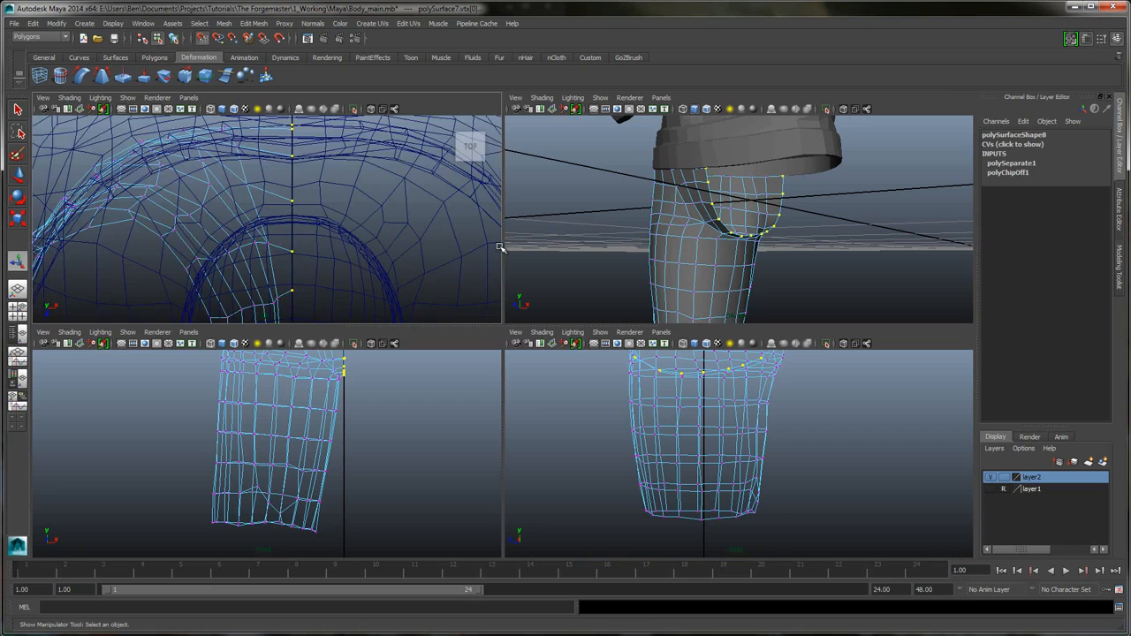
key("w")
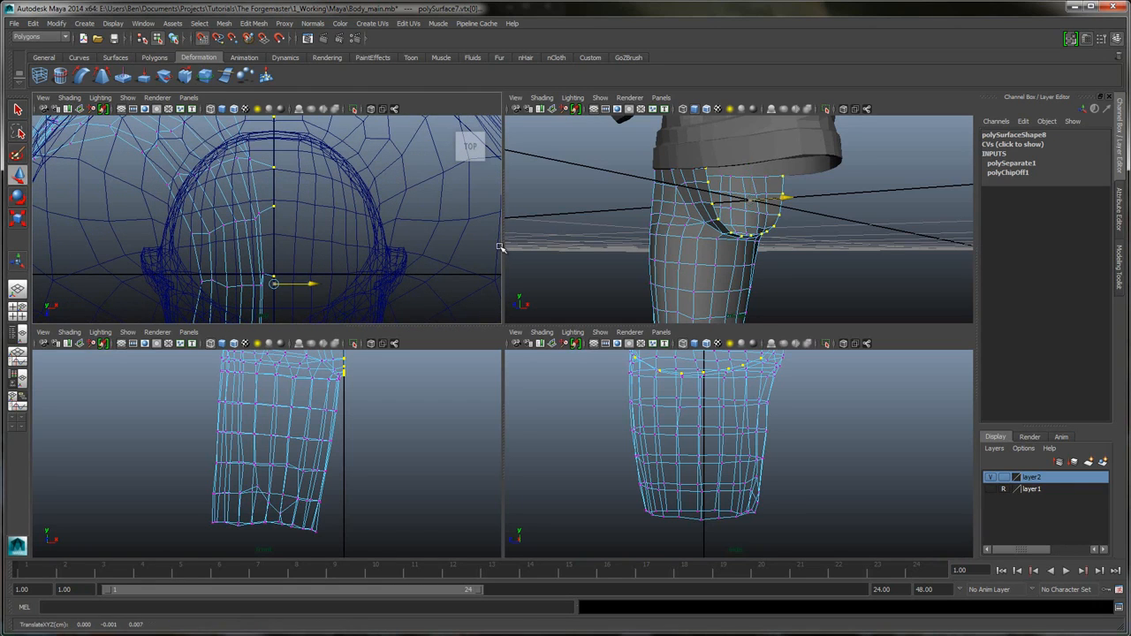
left_click(18, 289)
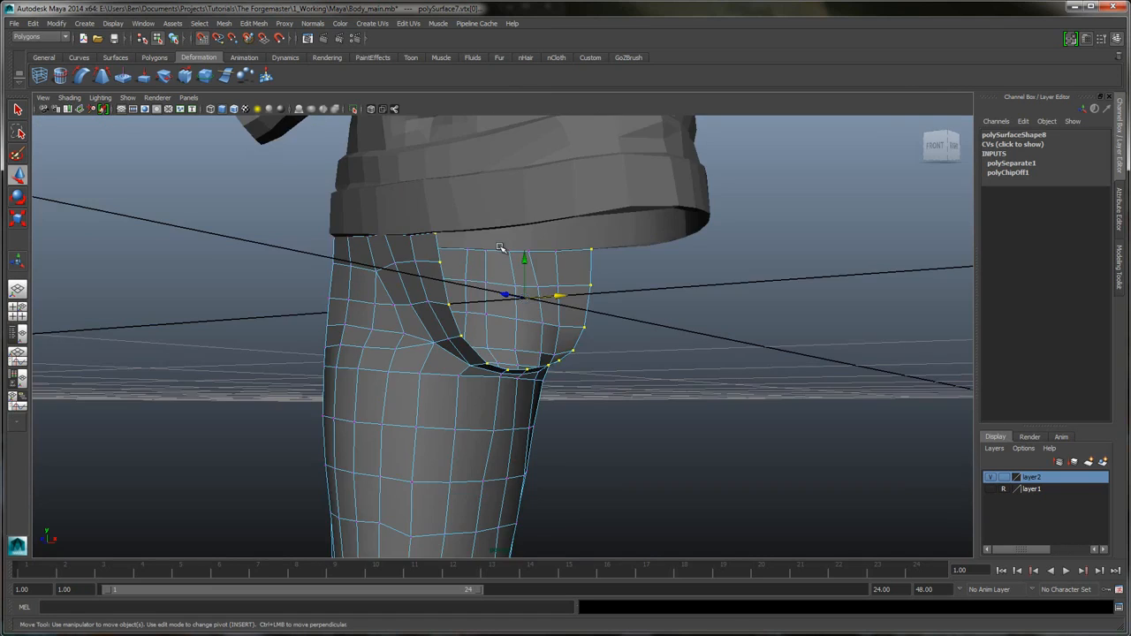
- Select the leg piece in object mode and mirror it in the +X direction with merging with the original turned off
scroll(500, 248, "down", 3)
right_click(448, 334)
right_click_drag(448, 335, 498, 320)
mouse_move(500, 249)
left_mouse_down("alt")
mouse_move(566, 248)
mouse_move(501, 253)
left_mouse_up("alt")
left_click(450, 372)
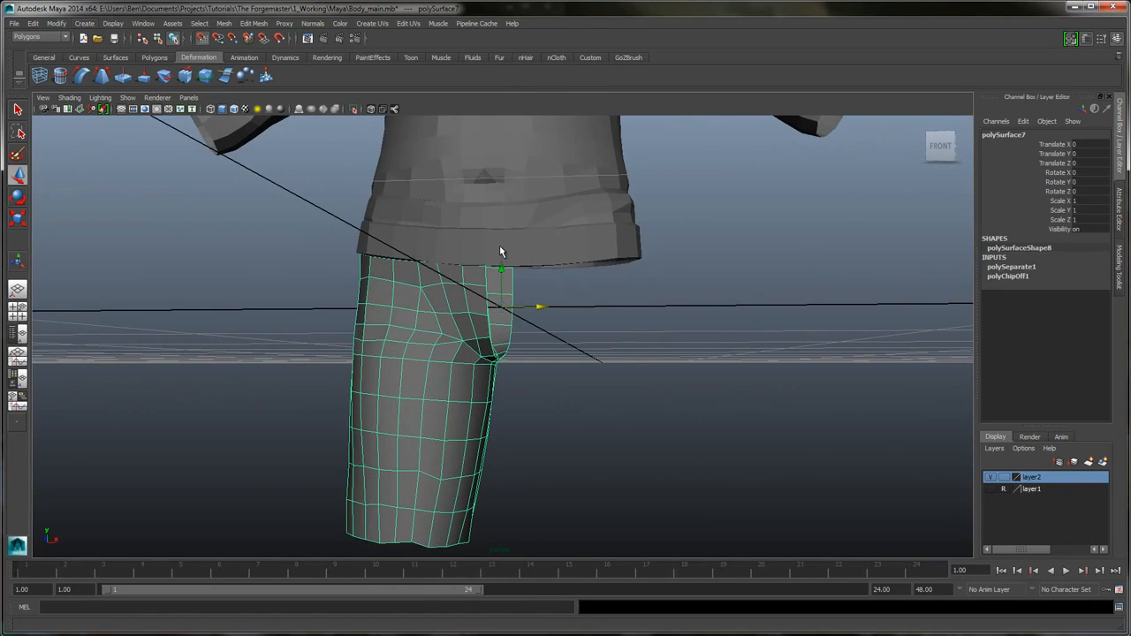
key("alt+m")
key("Right")
key("Right")
key("Right")
key("Right")
key("Right")
key("Right")
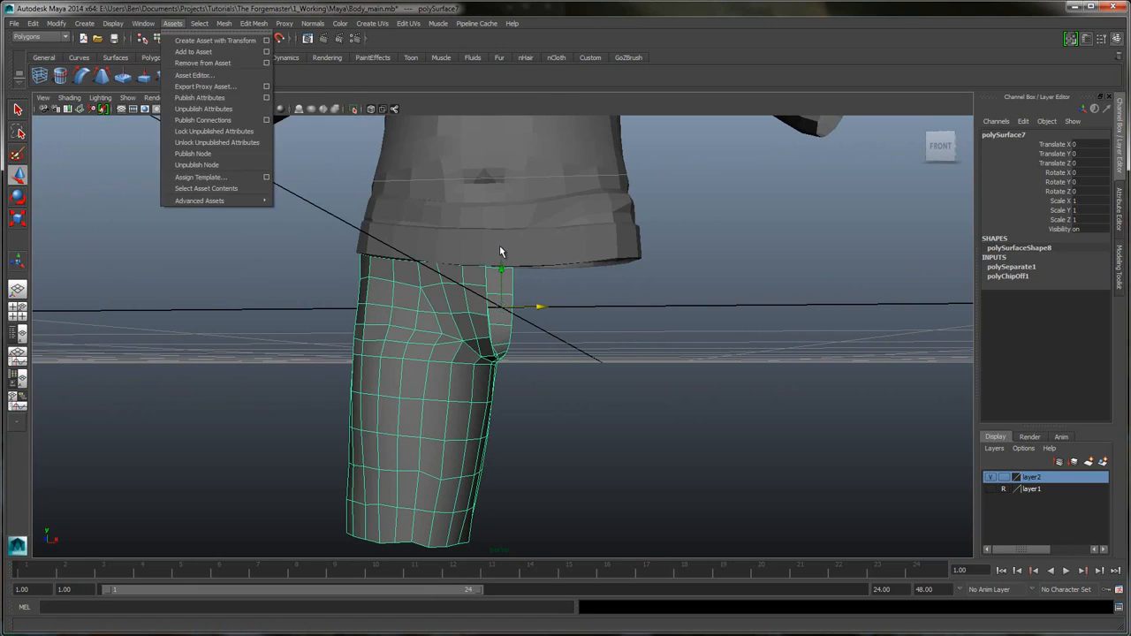
key("Down")
key("Down")
key("Down")
key("Down")
key("Down")
key("Down")
key("Down")
key("Down")
key("Down")
key("Down")
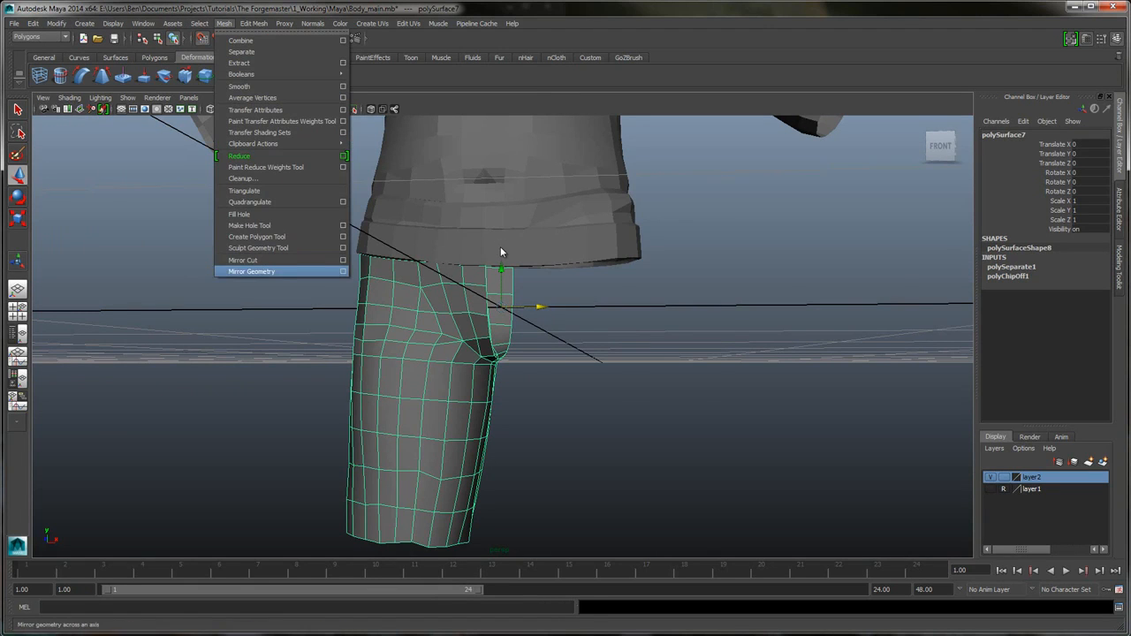
key("Return")
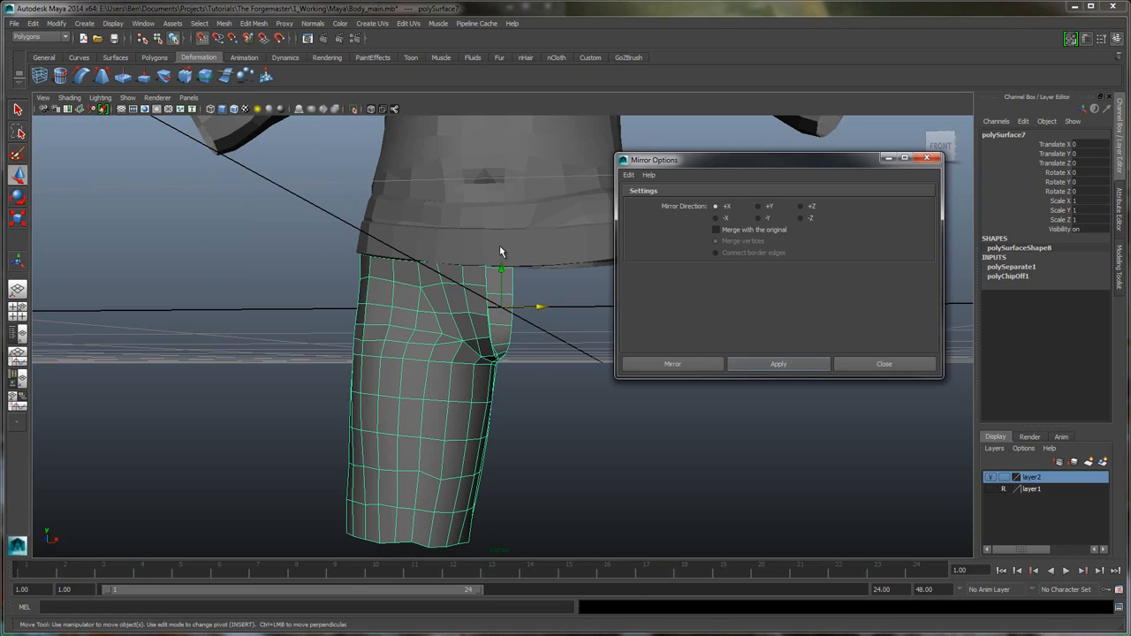
key("Return")
key("Tab")
key("Return")
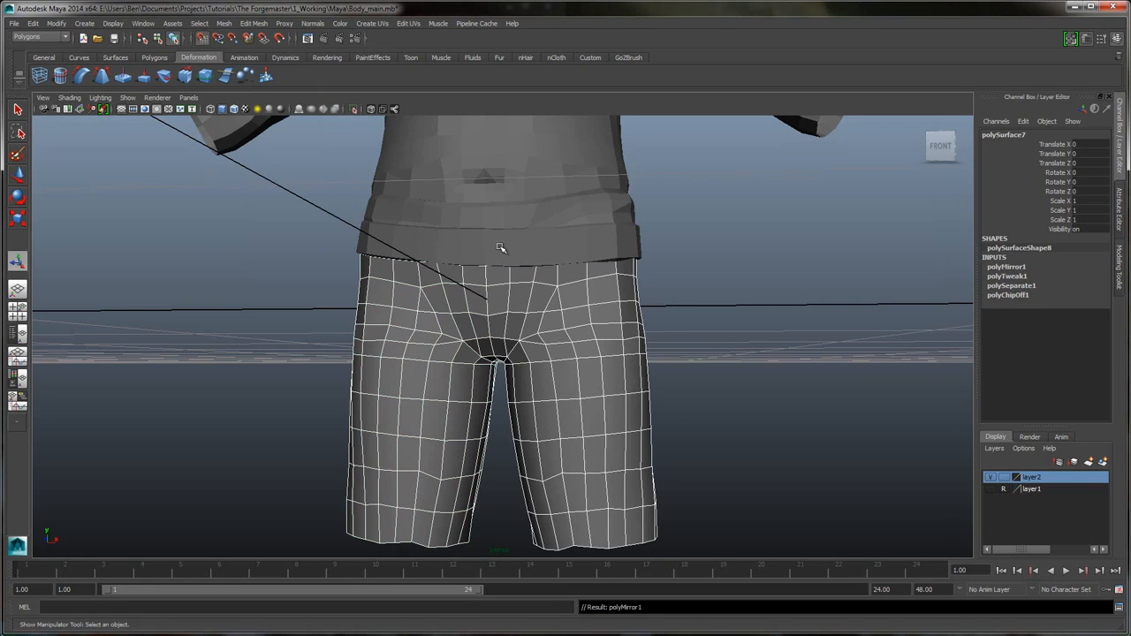
- Select the vertices along the centre seam of the mirrored legs and merge them with a threshold of 0.001
left_click_drag(500, 247, 501, 248, "alt")
left_click(500, 247)
right_click_drag(586, 329, 537, 329)
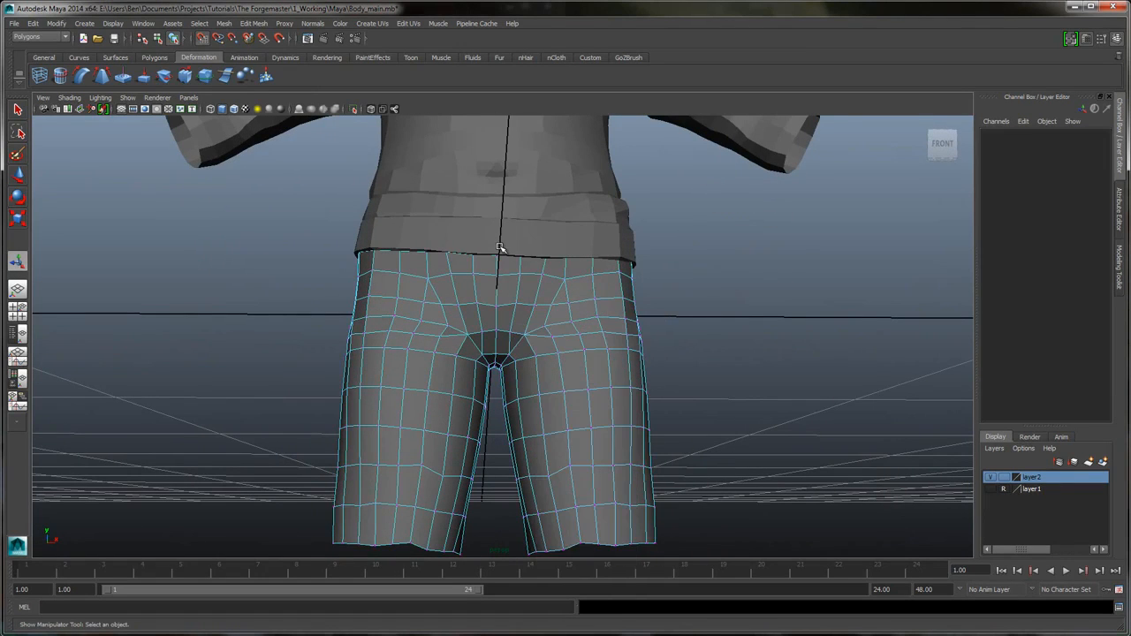
left_click_drag(500, 247, 500, 247, "alt")
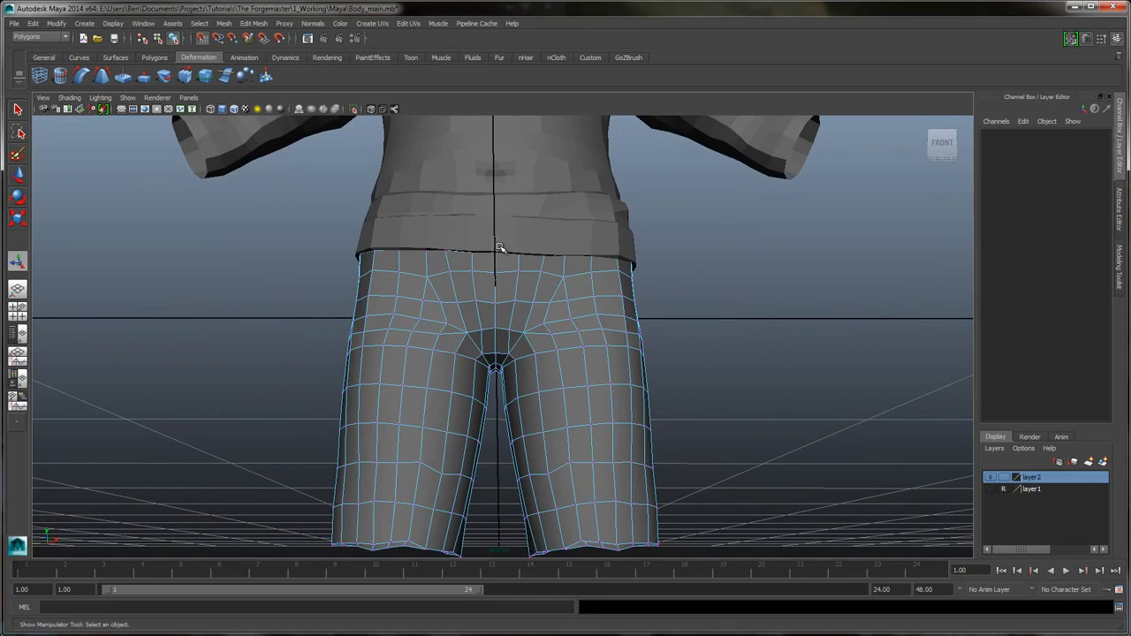
left_click_drag(500, 247, 500, 249)
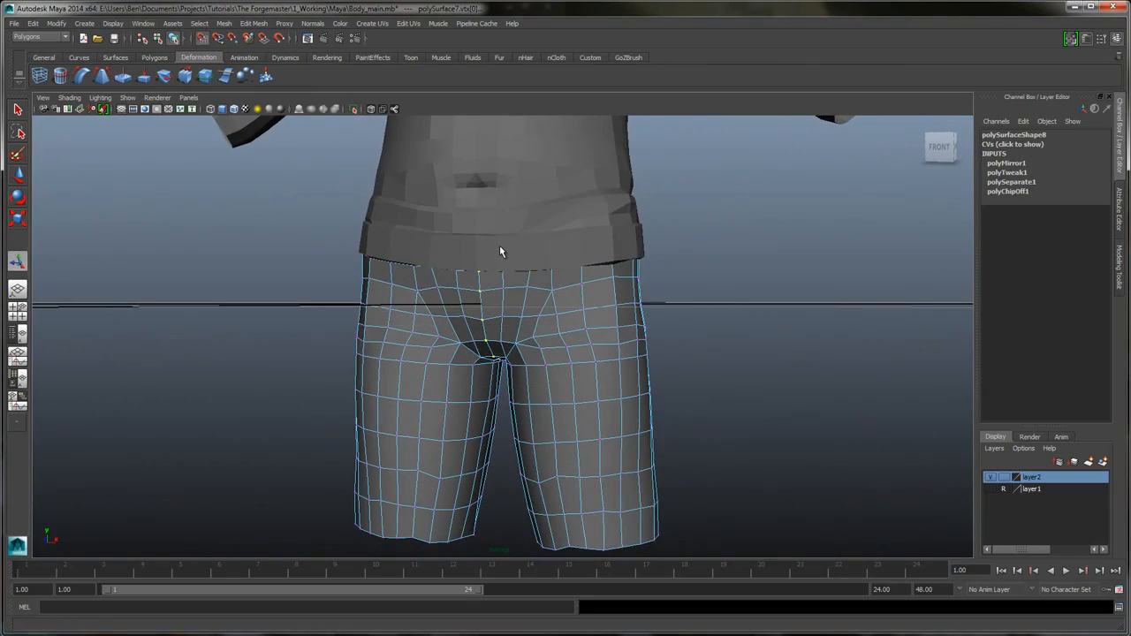
key("alt+w")
key("Right")
key("Right")
key("Right")
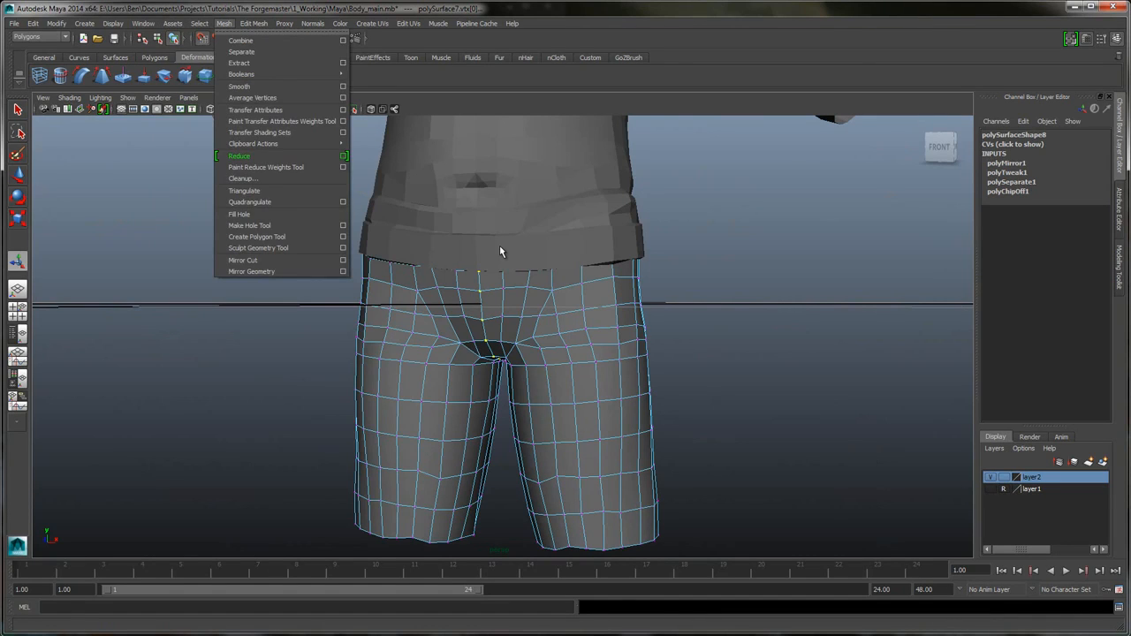
key("Right")
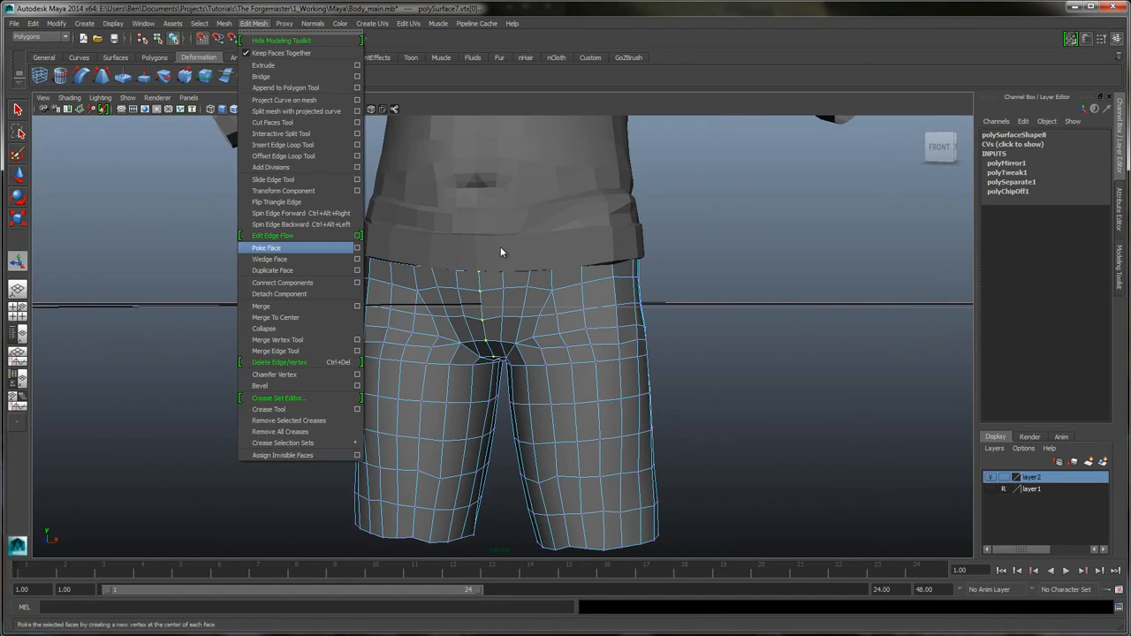
left_click(358, 307)
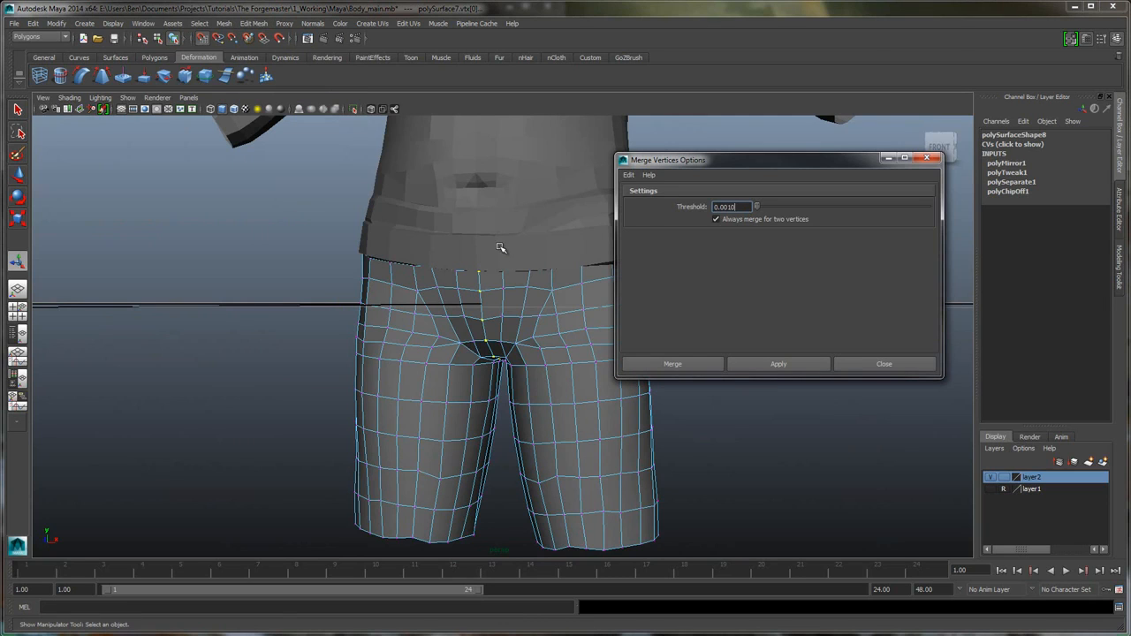
left_click(779, 364)
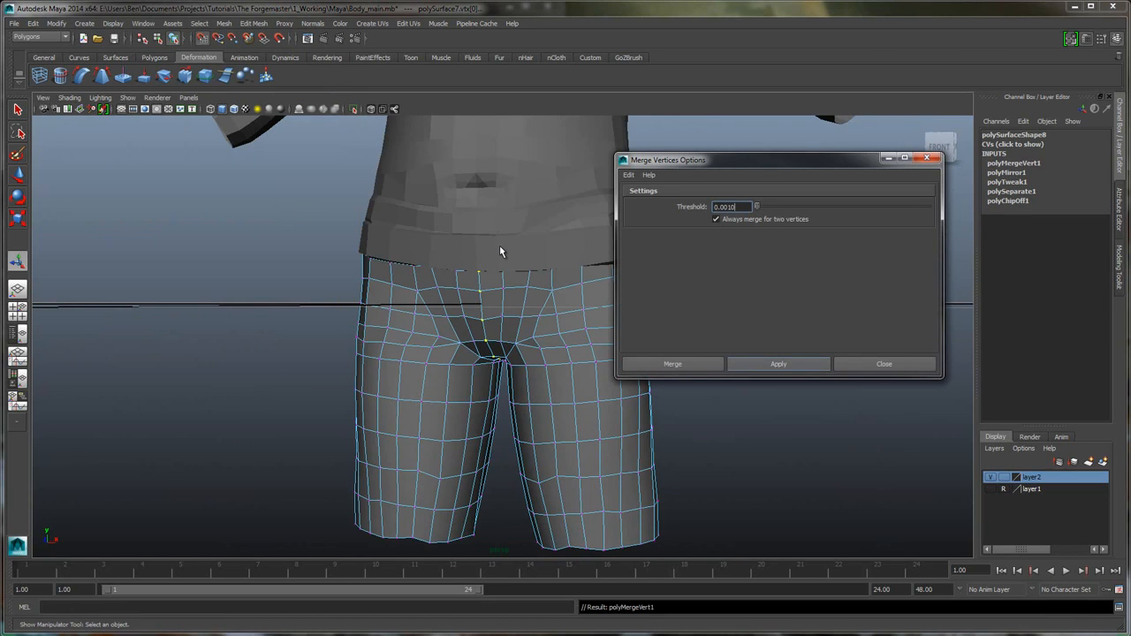
left_click(884, 364)
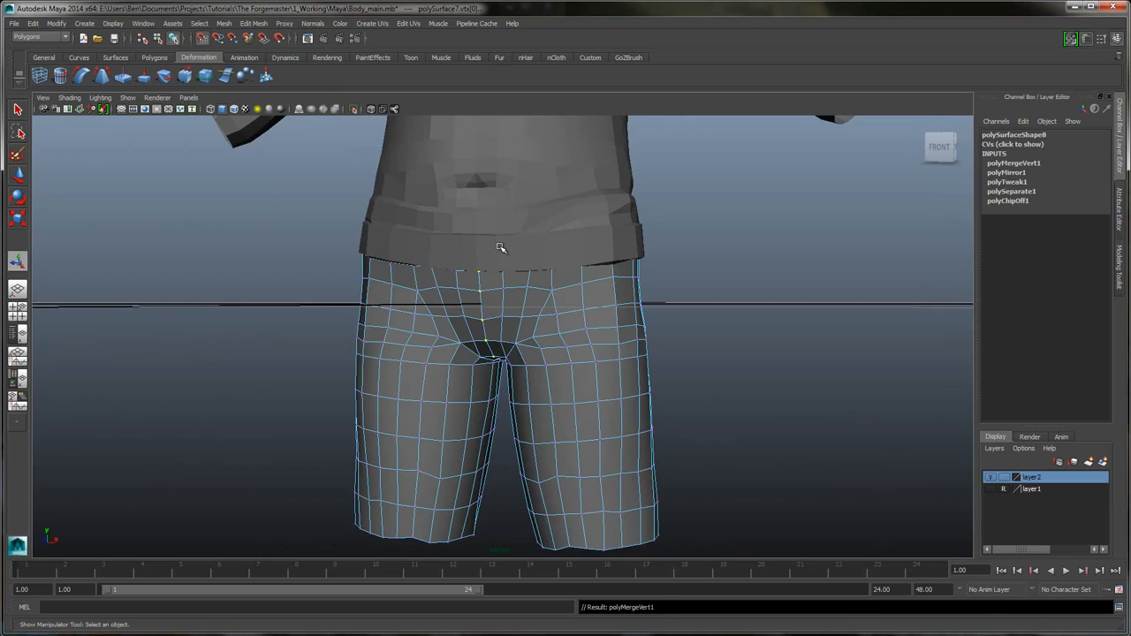
- Select the merged legs in object mode and activate Quad Draw on them
left_click_drag(499, 247, 500, 248, "alt")
mouse_move(499, 247)
right_mouse_down()
mouse_move(579, 271)
mouse_move(501, 248)
right_mouse_up()
left_click(500, 247)
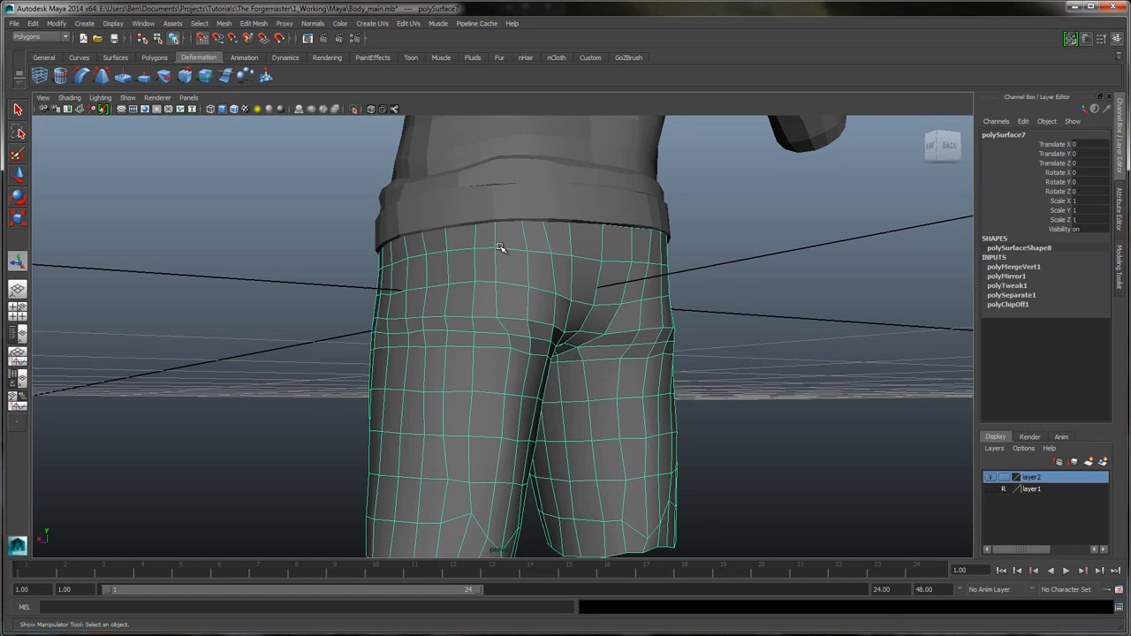
left_click_drag(501, 247, 500, 253, "alt")
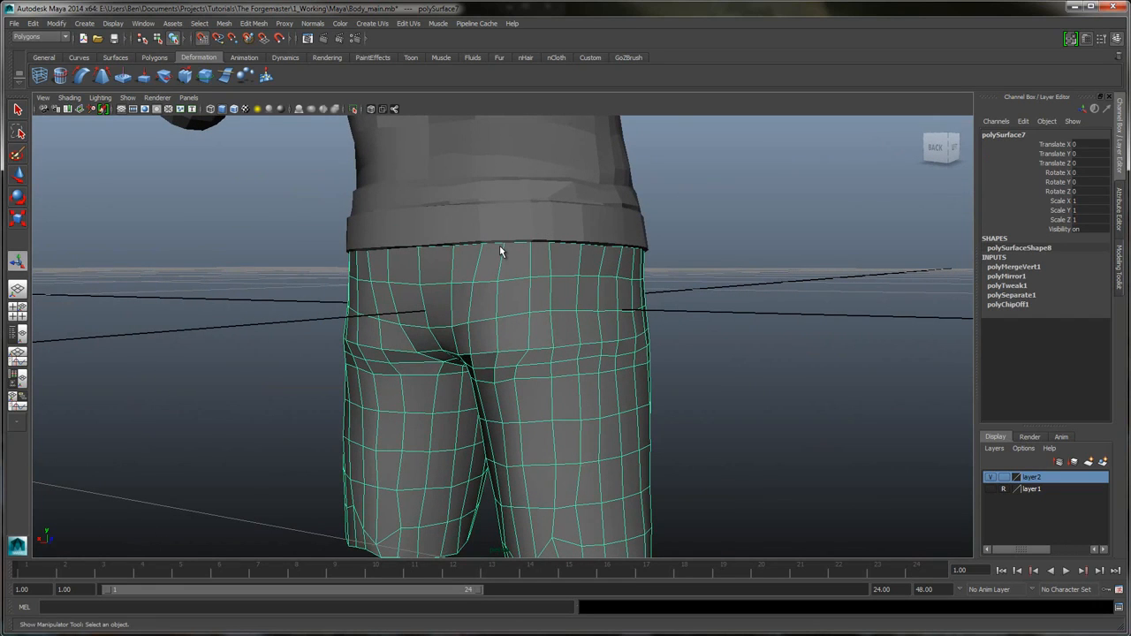
key("ctrl+a")
key("ctrl+shift+q")
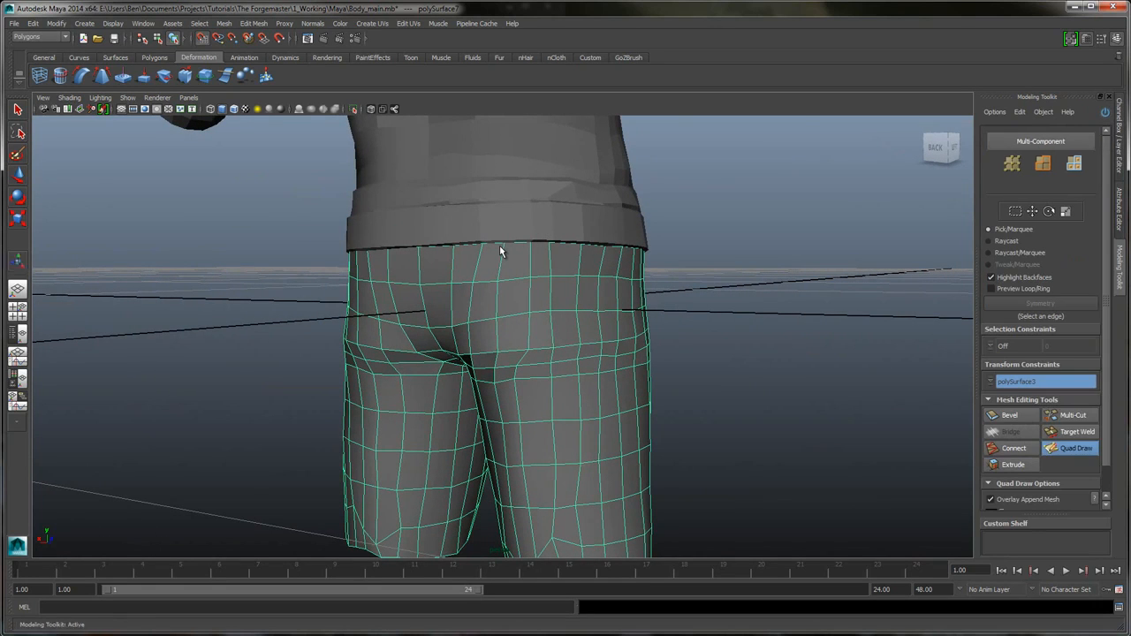
middle_click_drag(501, 251, 501, 248, "alt")
left_click_drag(500, 246, 502, 251, "alt")
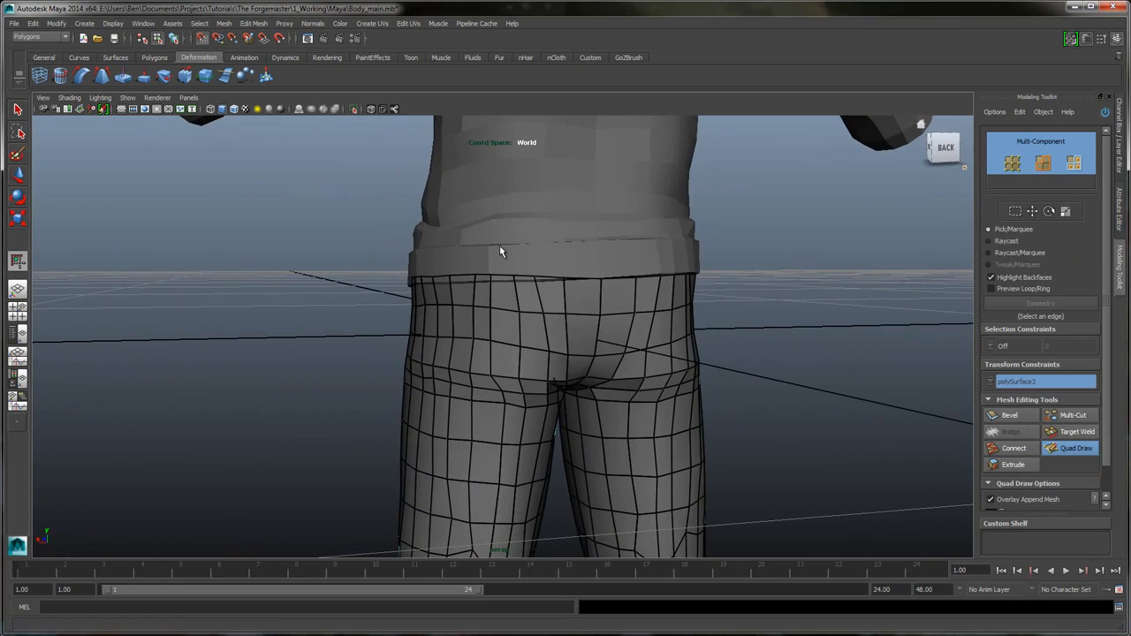
- Reposition the trouser mesh's top-edge vertices along the waistband's lower edge at the back and front using Quad Draw
key("ctrl+a")
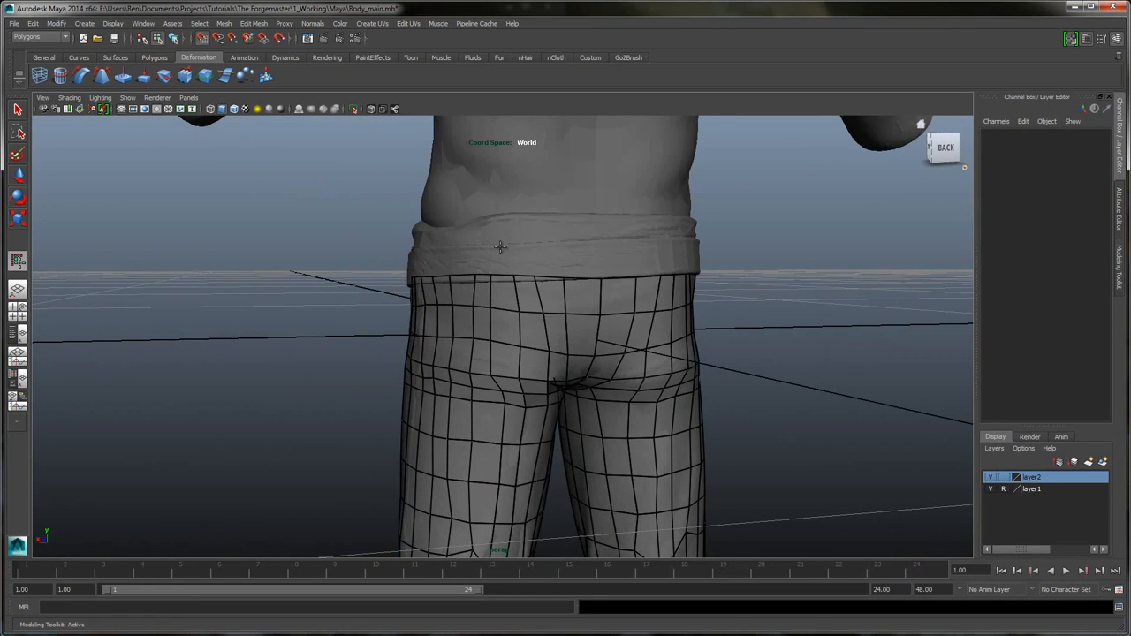
left_click_drag(501, 253, 500, 253, "alt")
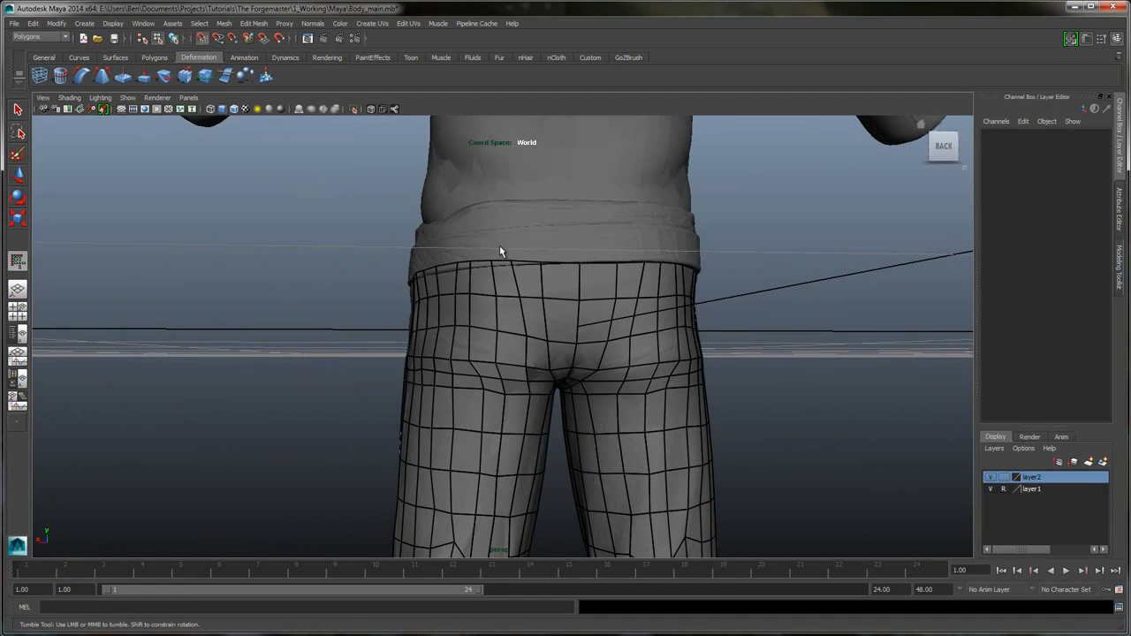
key("ctrl+a")
scroll(501, 250, "up", 5)
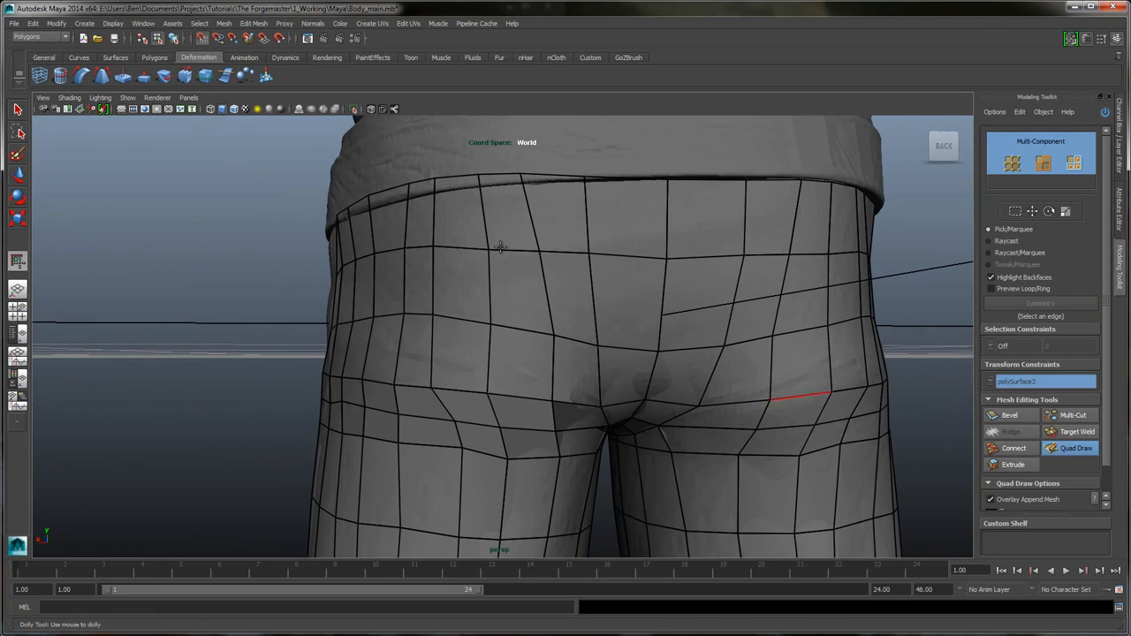
mouse_move(584, 177)
left_mouse_down()
mouse_move(434, 190)
mouse_move(524, 200)
left_mouse_up()
left_click_drag(603, 199, 601, 214)
mouse_move(533, 203)
left_mouse_down()
mouse_move(534, 215)
mouse_move(472, 220)
mouse_move(597, 190)
mouse_move(580, 206)
mouse_move(527, 206)
mouse_move(610, 204)
mouse_move(606, 218)
mouse_move(582, 218)
left_mouse_up()
left_click_drag(500, 247, 566, 247, "alt")
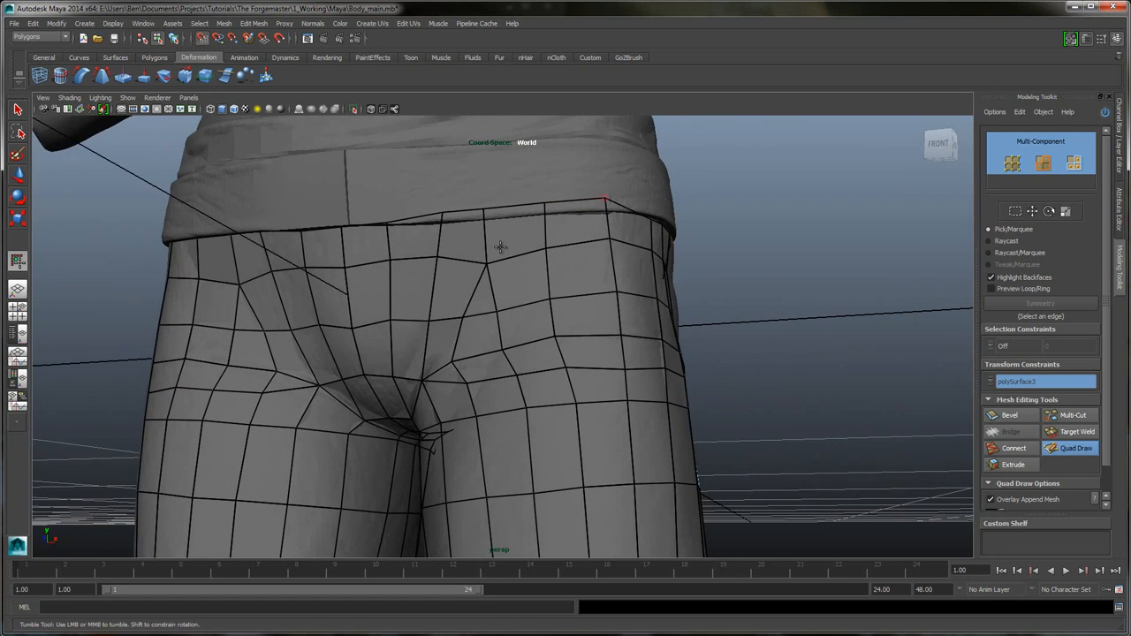
left_click_drag(607, 202, 499, 241)
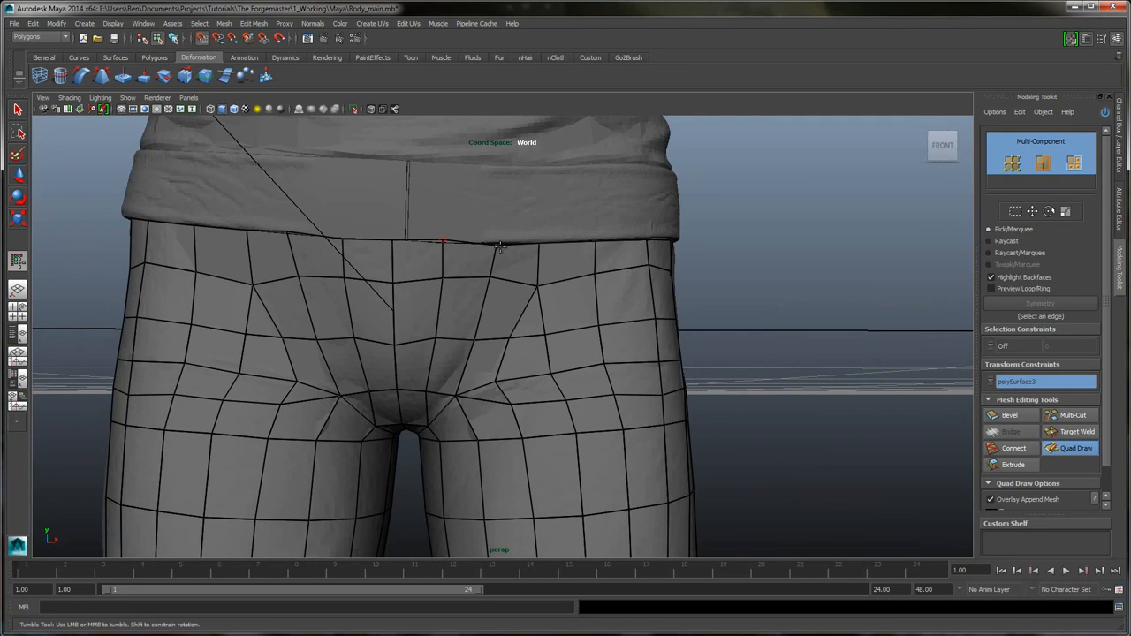
- Leave Quad Draw, add the torso mesh to the trouser selection and combine both into one object
left_click_drag(499, 247, 500, 246, "alt")
middle_click_drag(500, 247, 500, 246, "alt")
left_click_drag(500, 246, 501, 249, "alt")
key("t")
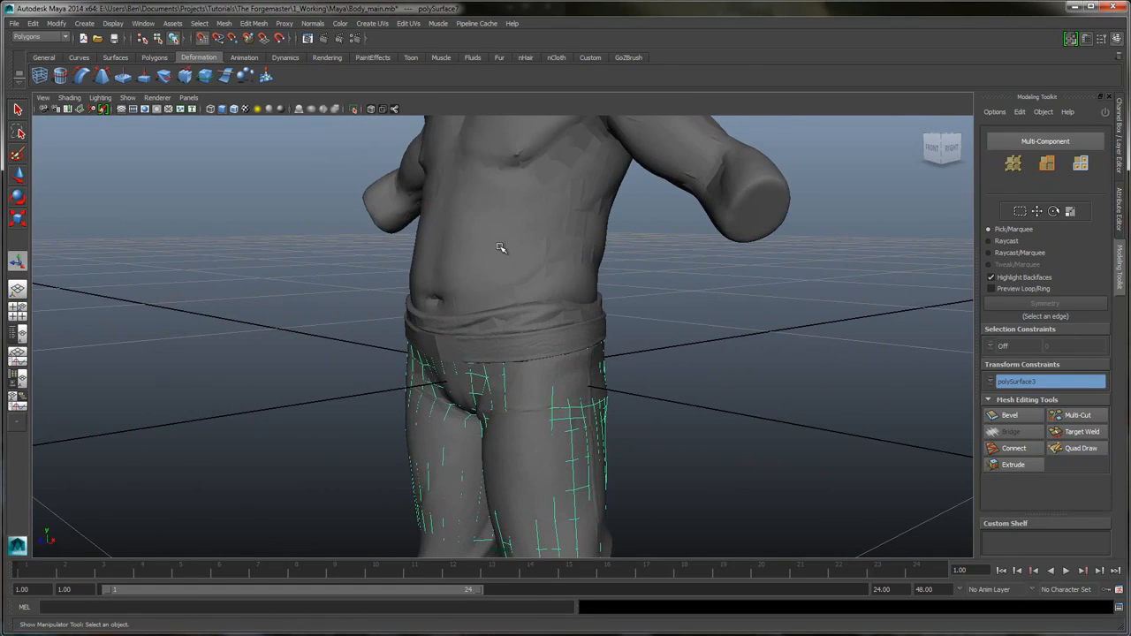
left_click(499, 248, "shift")
left_click_drag(499, 249, 500, 252, "alt")
key("alt+m")
key("Down")
key("Down")
key("Up")
key("Up")
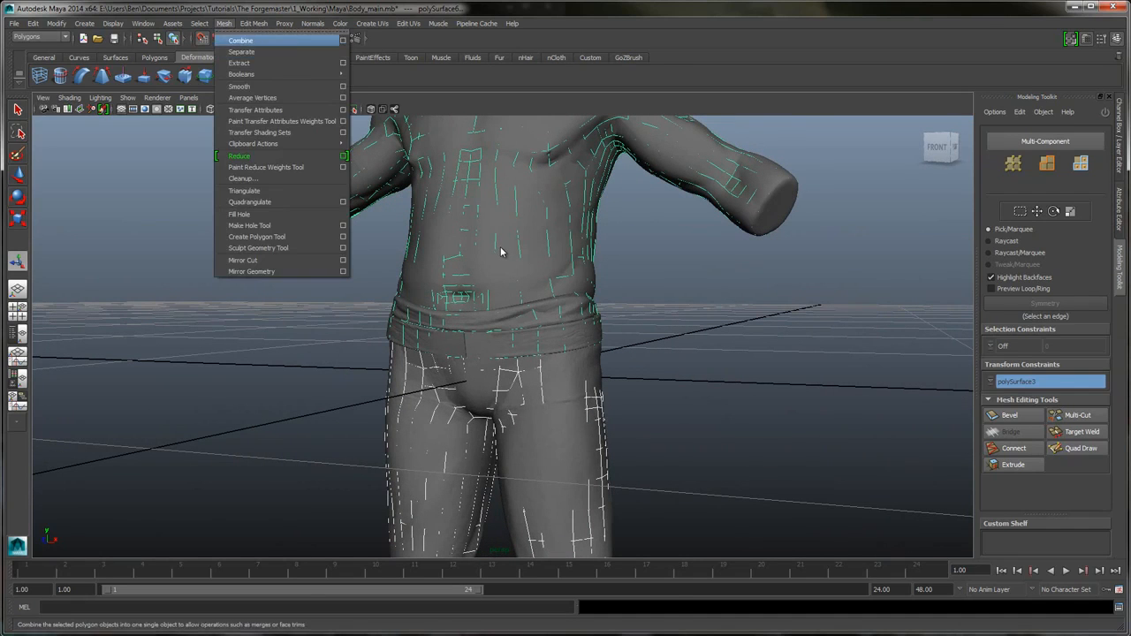
key("Return")
- Start Quad Draw on the combined mesh and adjust the trouser border vertices under the waistband at the figure's left hip
key("ctrl+shift+q")
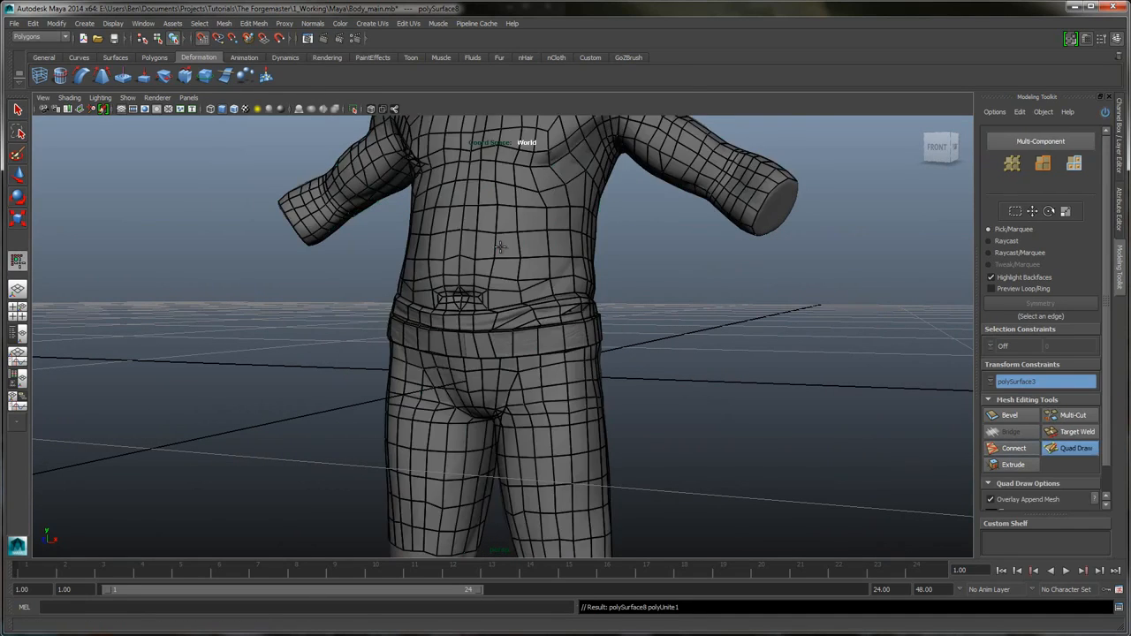
left_click_drag(499, 248, 500, 249, "alt")
scroll(499, 249, "up", 6)
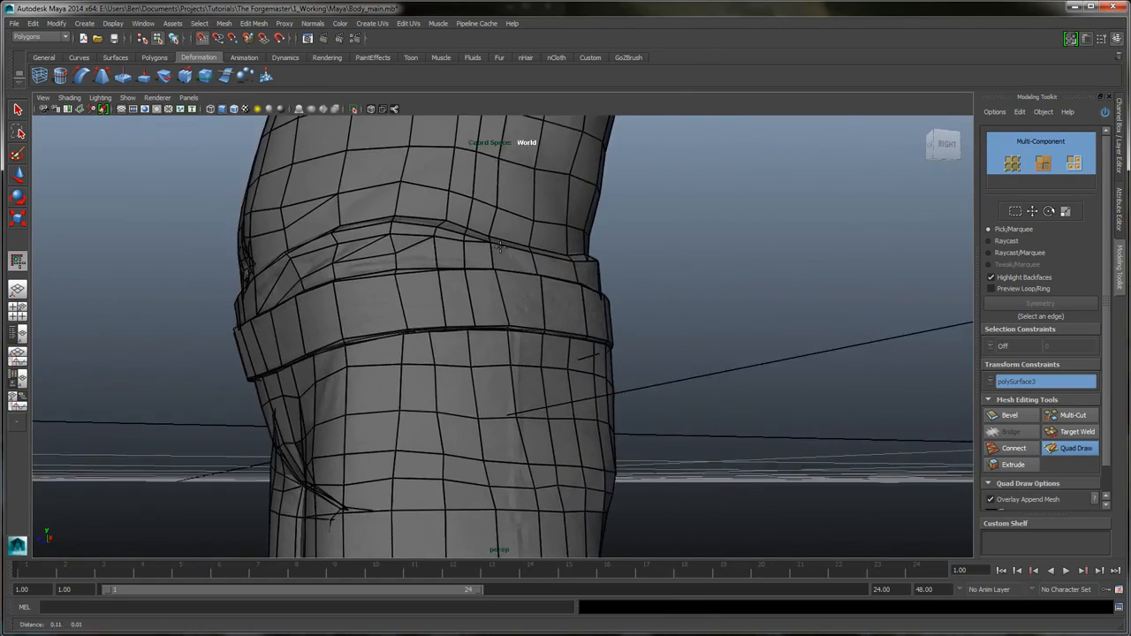
middle_click_drag(500, 248, 500, 247, "alt")
left_click_drag(500, 247, 500, 250, "alt")
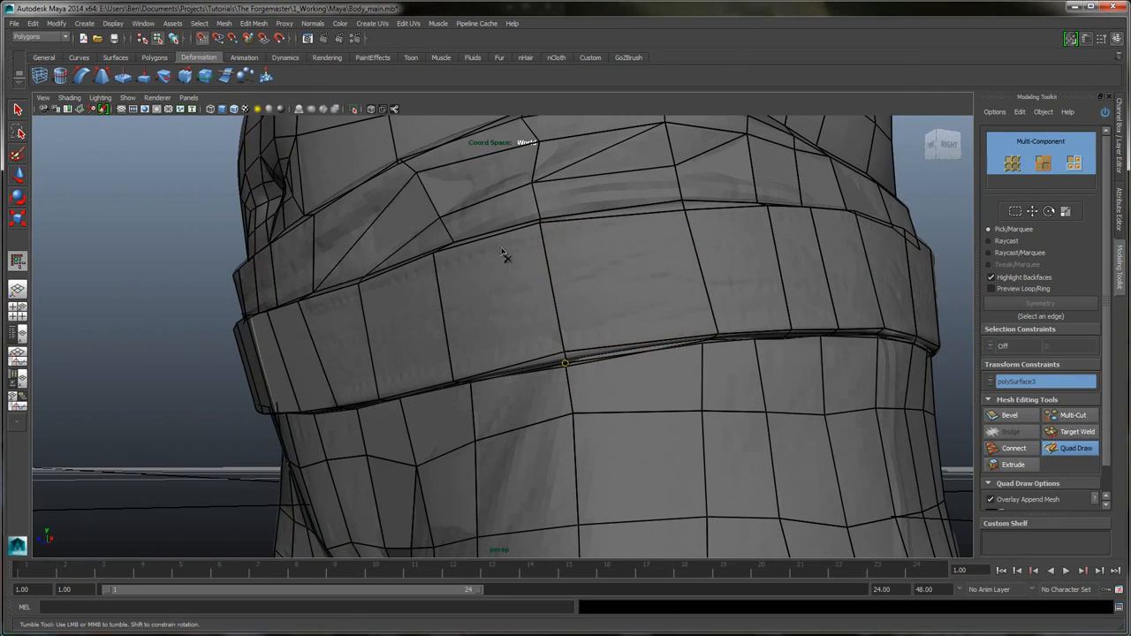
middle_click_drag(501, 247, 501, 248, "alt")
scroll(500, 247, "up", 8)
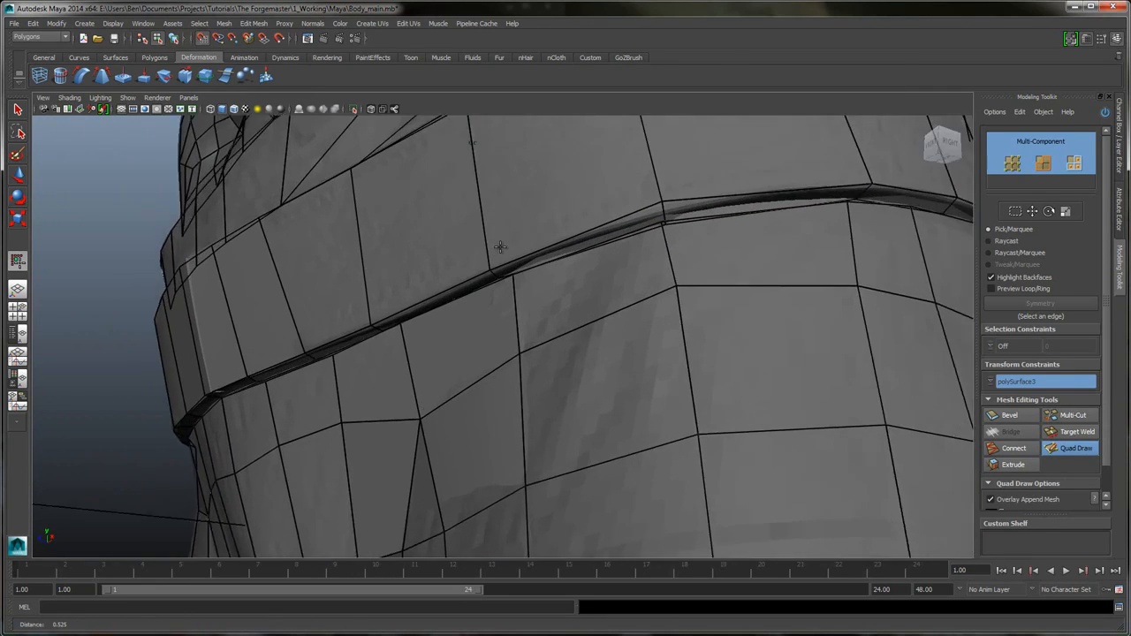
left_click_drag(501, 248, 500, 247, "alt")
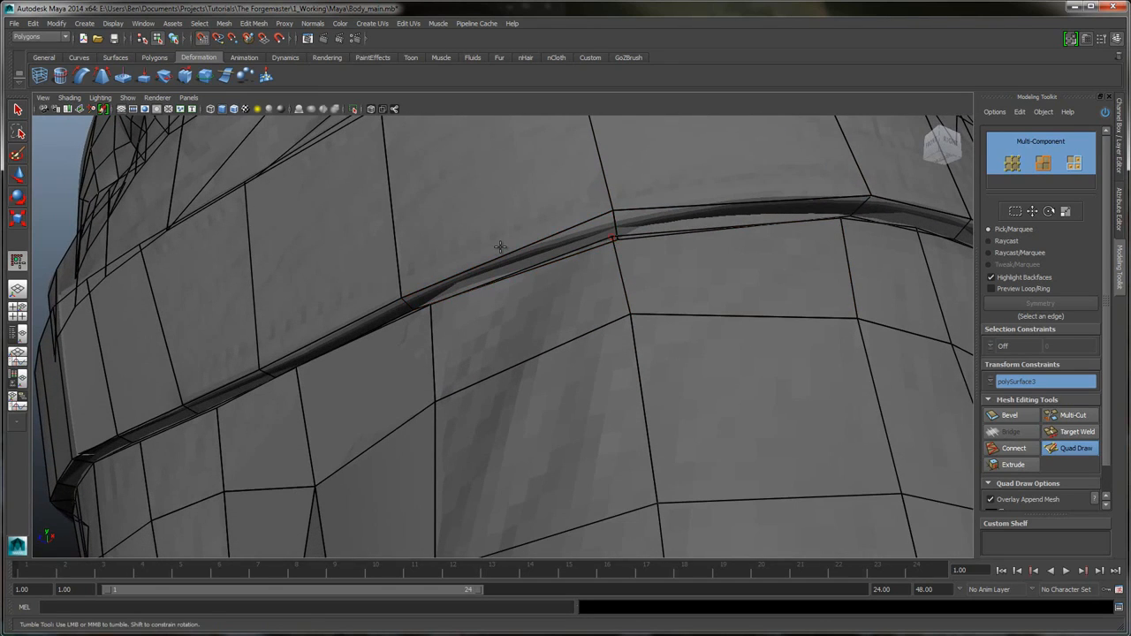
left_click_drag(500, 247, 500, 247, "alt")
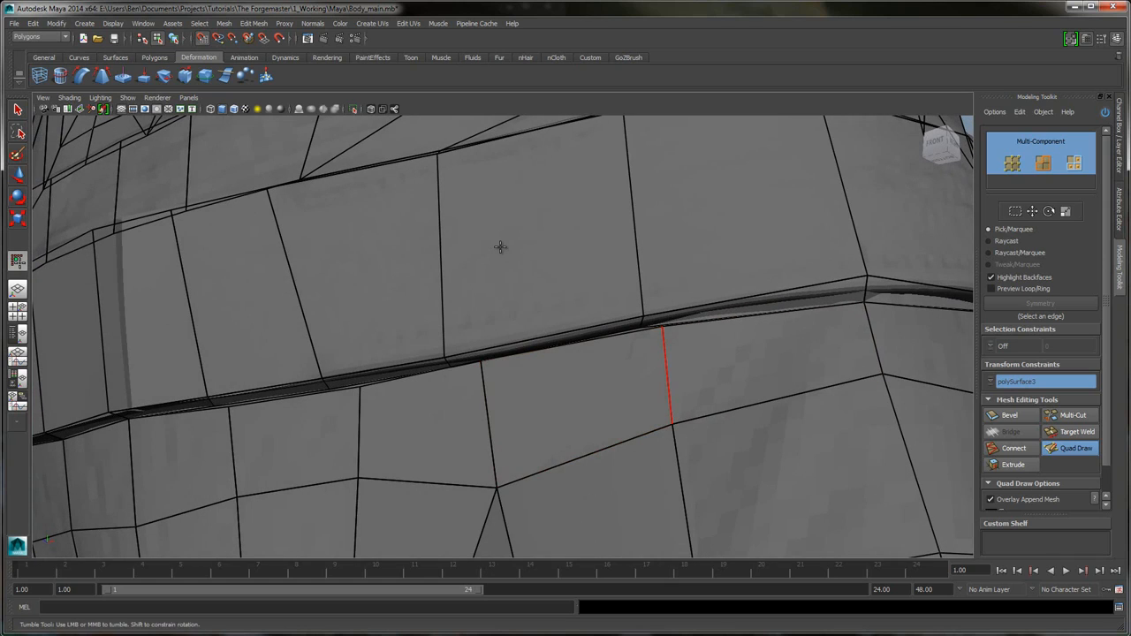
left_click_drag(663, 327, 660, 343)
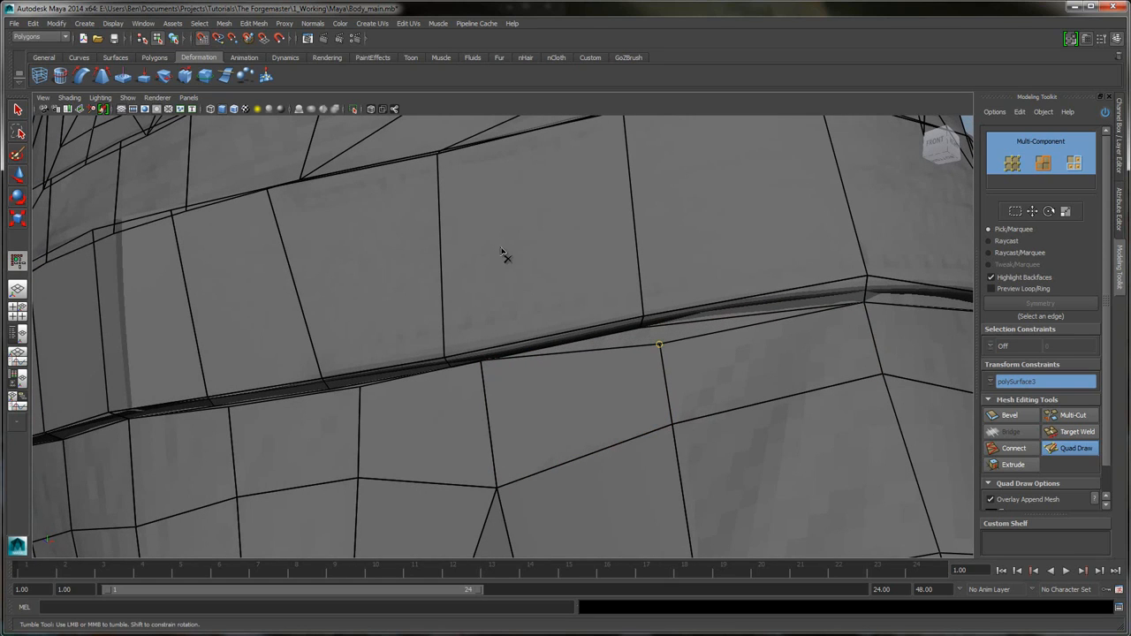
- Weld the trouser border vertices to the matching waistband lip vertices along the figure's left front
left_click_drag(501, 245, 500, 247, "alt")
left_click_drag(690, 282, 691, 301)
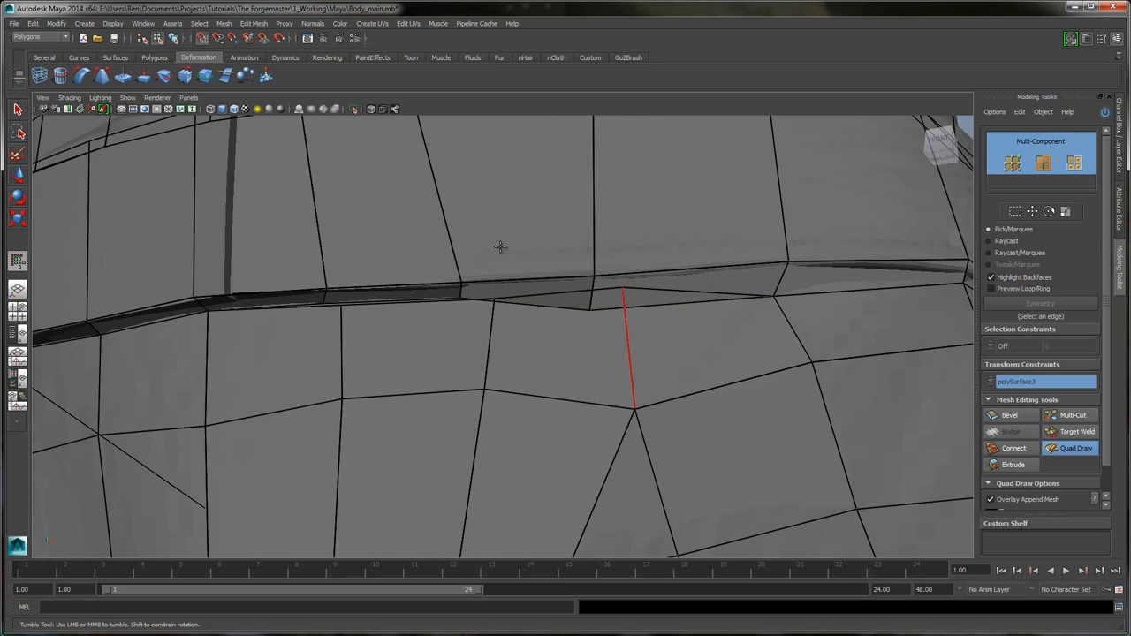
key("ctrl+z")
left_click_drag(623, 287, 619, 313)
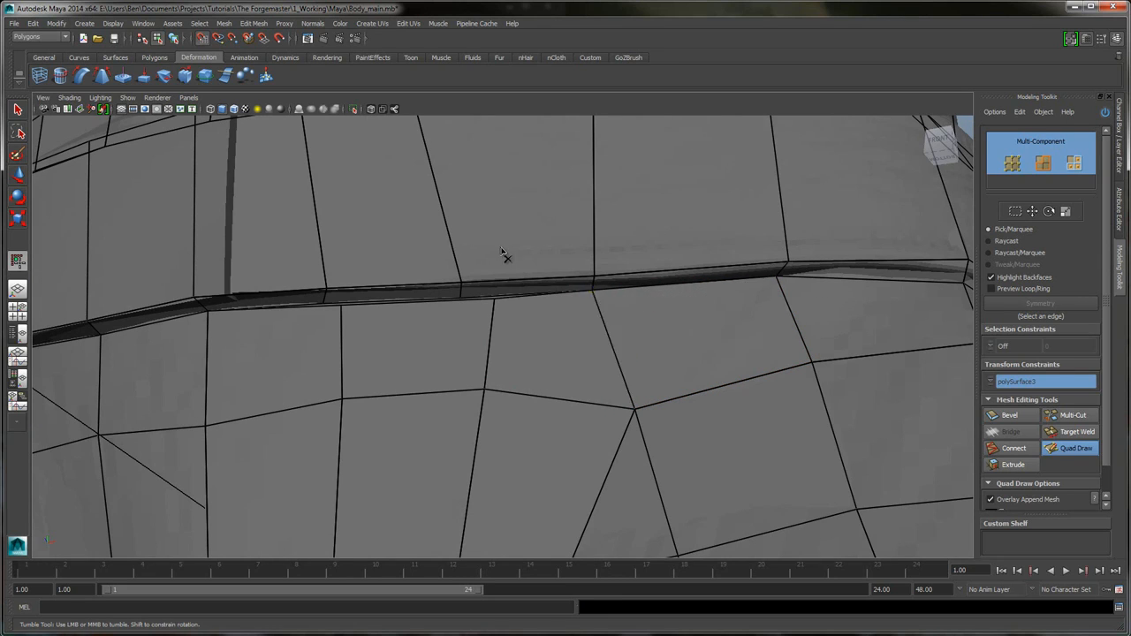
left_click_drag(500, 246, 501, 247, "alt")
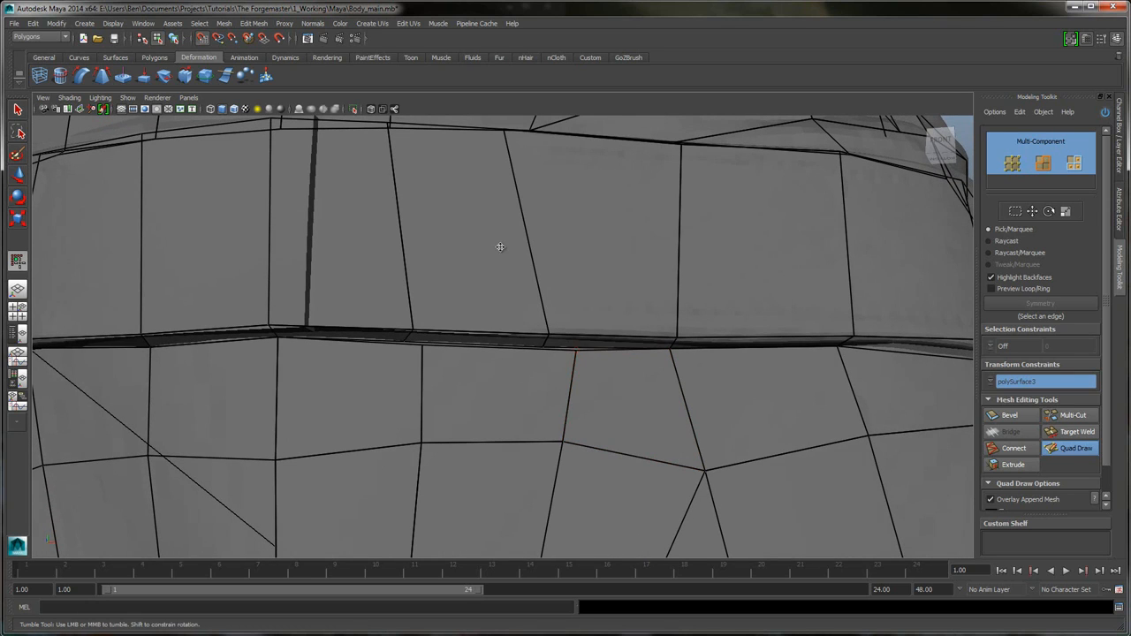
mouse_move(576, 350)
left_mouse_down()
mouse_move(568, 367)
mouse_move(543, 346)
left_mouse_up()
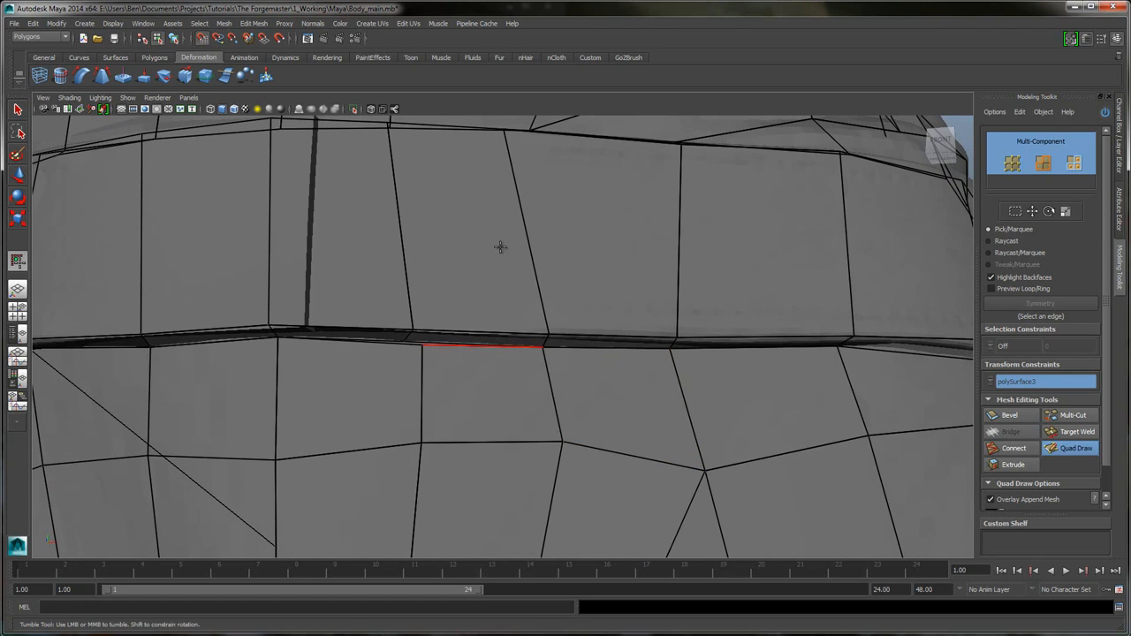
left_click_drag(422, 347, 413, 362)
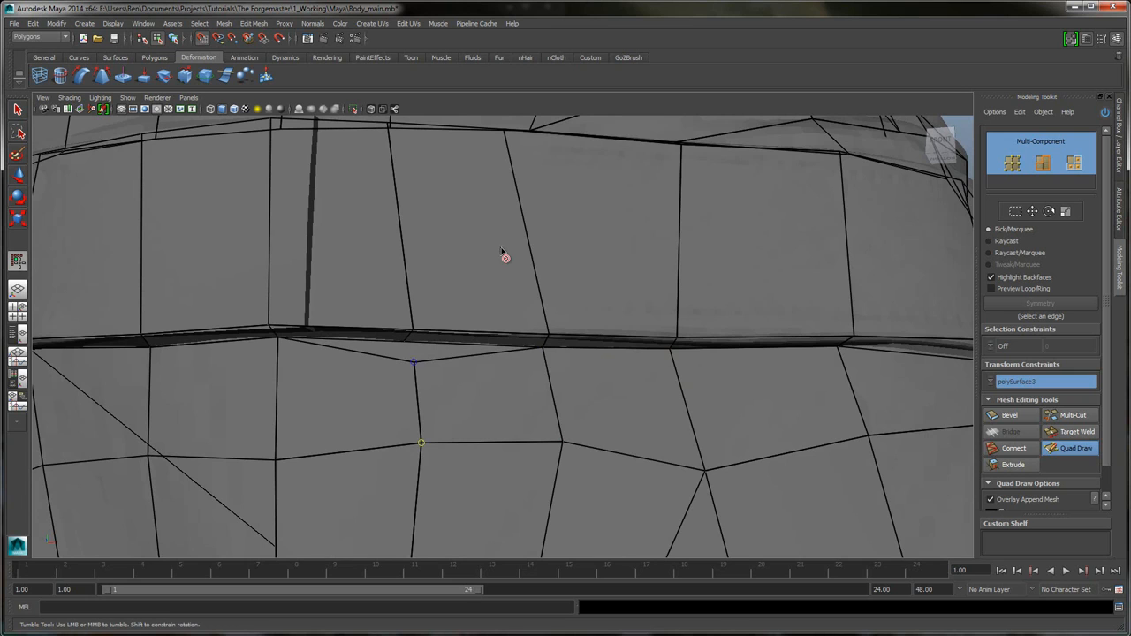
- Snap the trouser border vertices at the front centre onto the waistband's lower lip
left_click_drag(501, 252, 500, 247, "alt")
left_click_drag(550, 386, 550, 399)
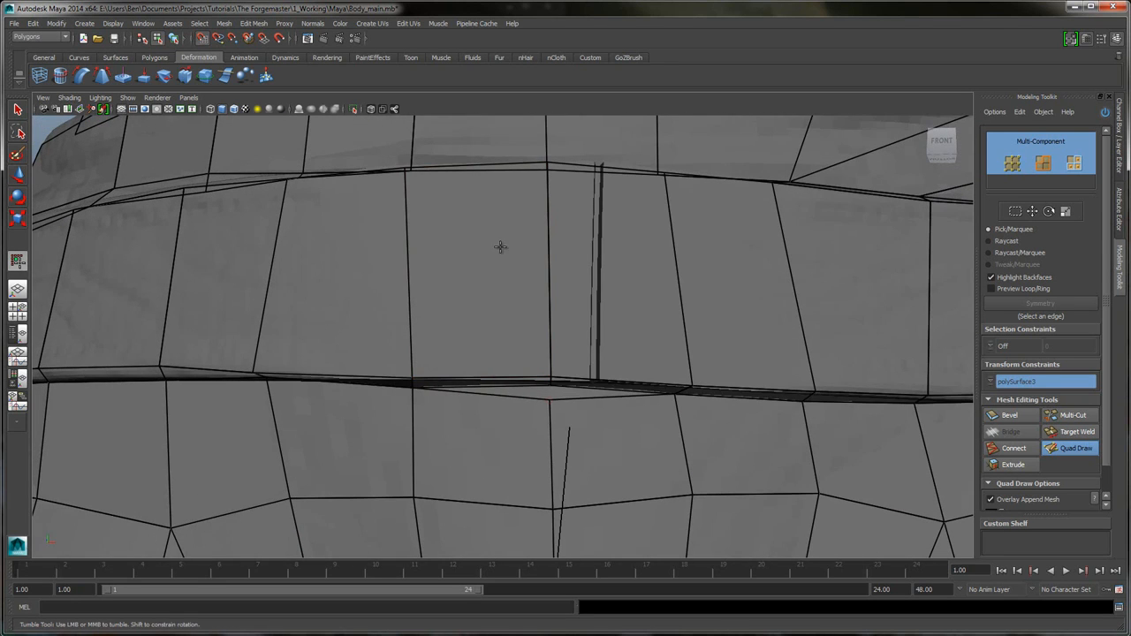
key("ctrl+z")
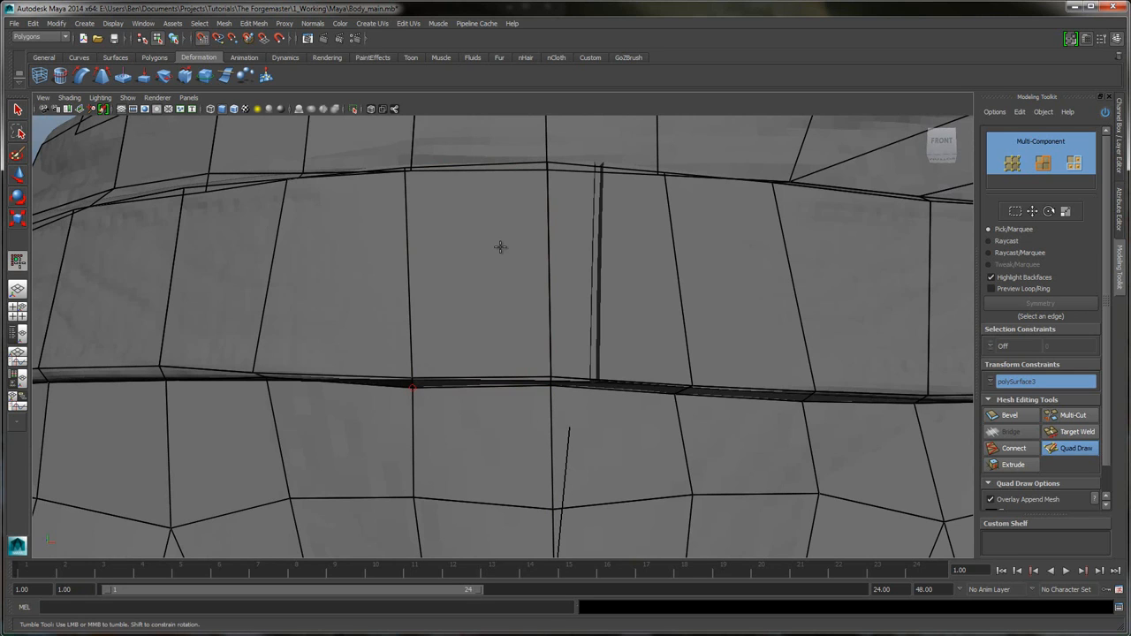
left_click_drag(412, 387, 411, 398)
left_click_drag(504, 256, 500, 247, "alt")
mouse_move(441, 337)
left_mouse_down()
mouse_move(441, 358)
mouse_move(441, 338)
left_mouse_up()
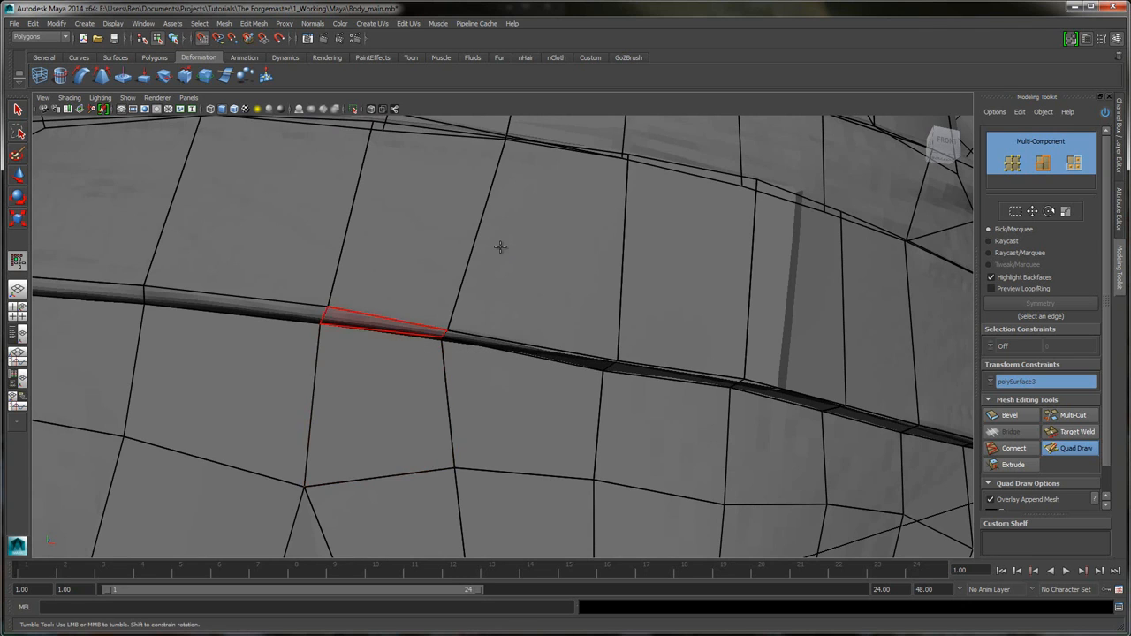
- Align the trouser border vertices with the waistband lip along the figure's right front
left_click_drag(501, 248, 500, 247, "alt")
left_click_drag(380, 356, 379, 373)
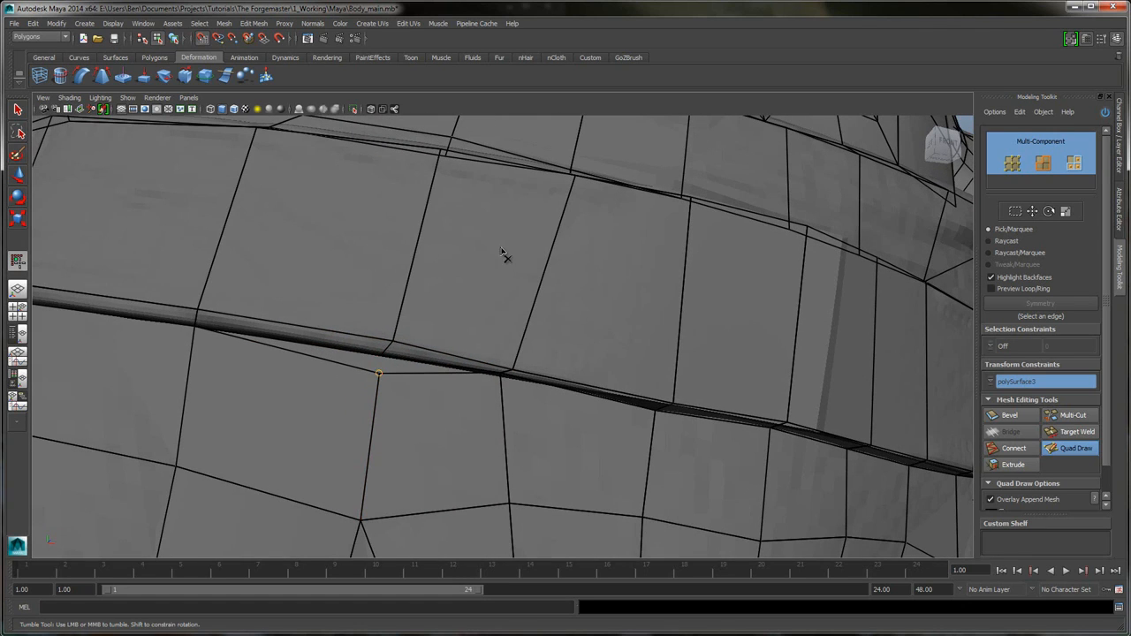
key("ctrl+z")
left_click_drag(501, 249, 500, 247, "alt")
key("ctrl+z")
key("ctrl+z")
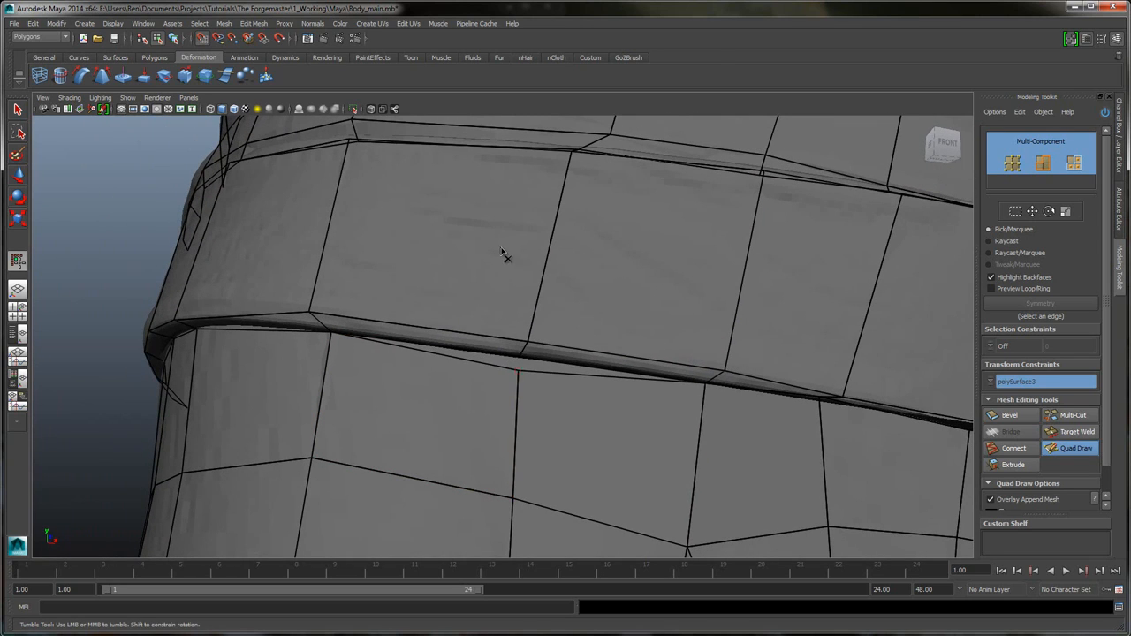
- Continue welding trouser border vertices to the waistband lip from the right front towards the figure's right hip
left_click_drag(500, 248, 500, 247, "alt")
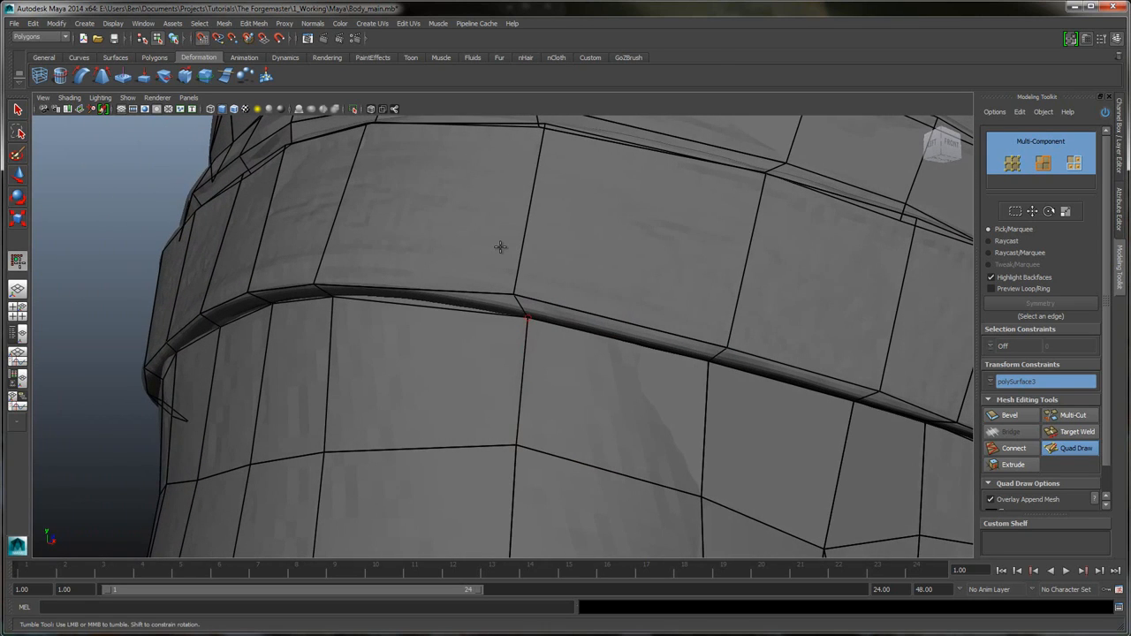
left_click_drag(519, 330, 518, 335)
left_click_drag(500, 245, 500, 247, "alt")
mouse_move(600, 344)
left_mouse_down()
mouse_move(600, 359)
mouse_move(601, 344)
left_mouse_up()
left_click_drag(508, 334, 503, 354)
key("ctrl+z")
- Rework the trouser vertices on the side of the figure's right hip to join them to the waistband lip
left_click_drag(500, 248, 501, 247, "alt")
key("ctrl+z")
key("ctrl+z")
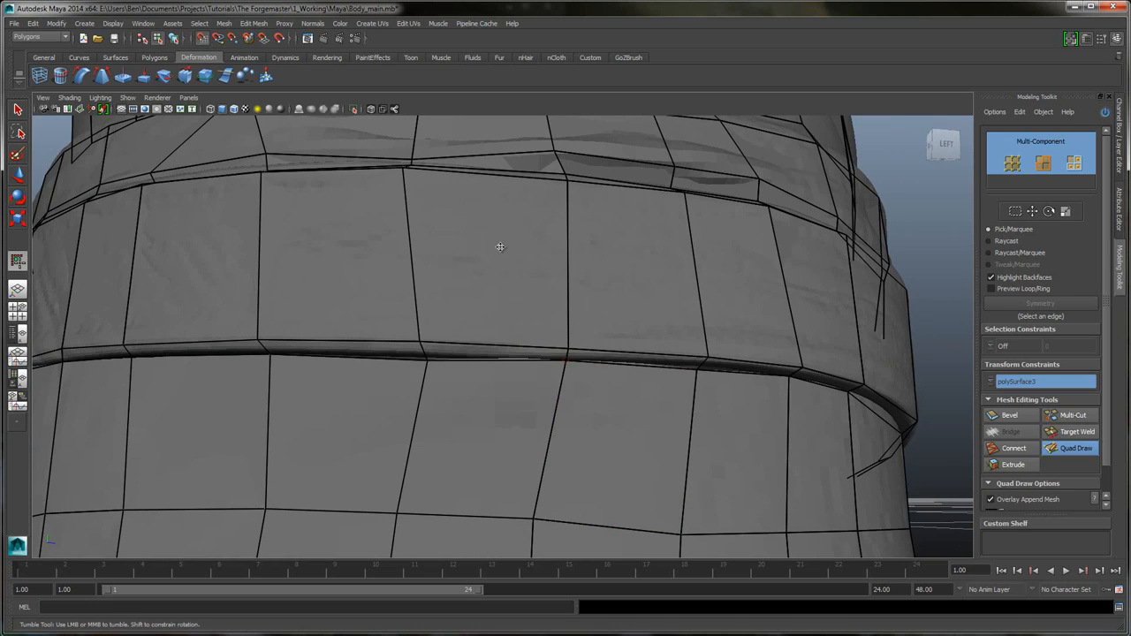
key("ctrl+z")
key("ctrl+z")
key("ctrl+z")
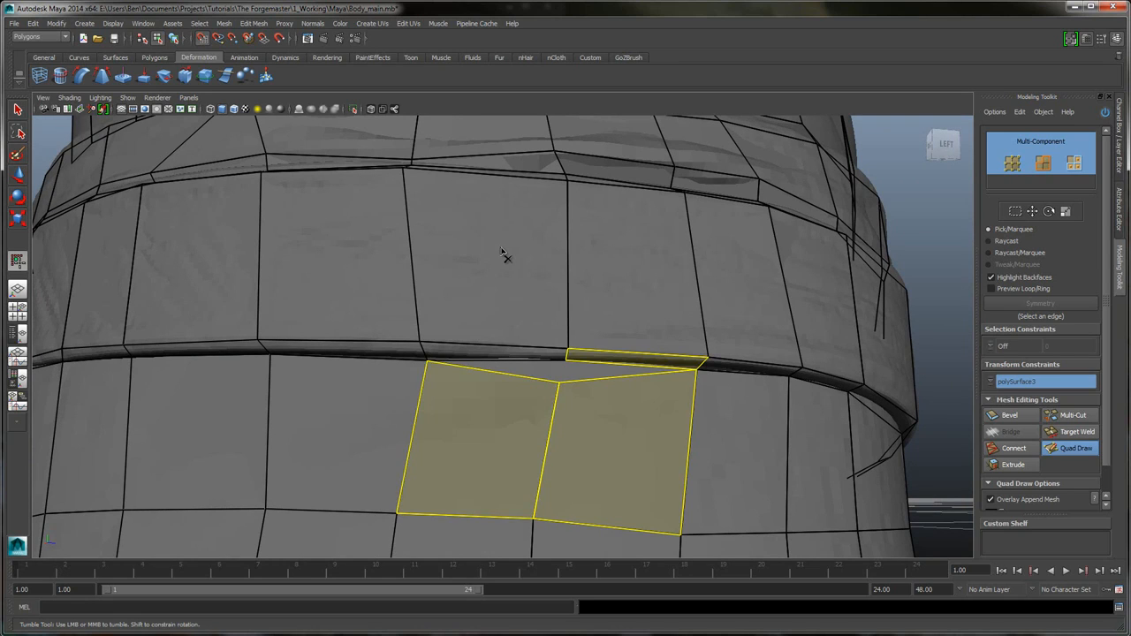
key("ctrl+z")
key("ctrl+z")
key("ctrl+z")
key("ctrl+z")
key("ctrl+z")
key("ctrl+z")
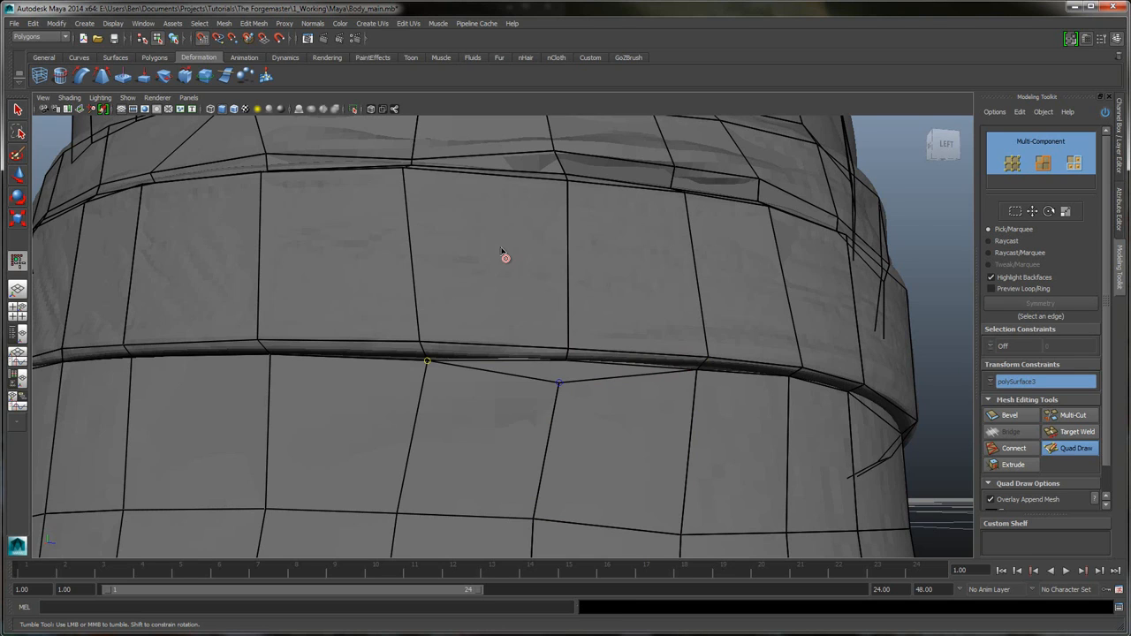
key("ctrl+z")
key("ctrl+z")
- Snap the next two trouser border vertices onto the waistband lip behind the figure's right hip
left_click_drag(500, 247, 501, 246, "alt")
key("shift+z")
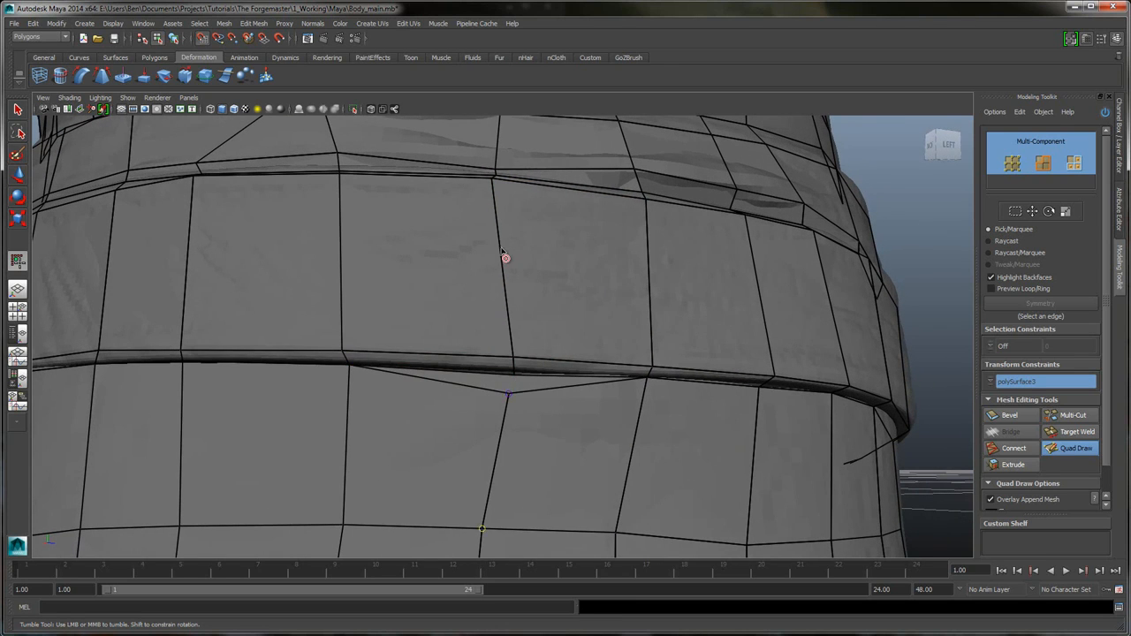
left_click_drag(509, 393, 513, 375)
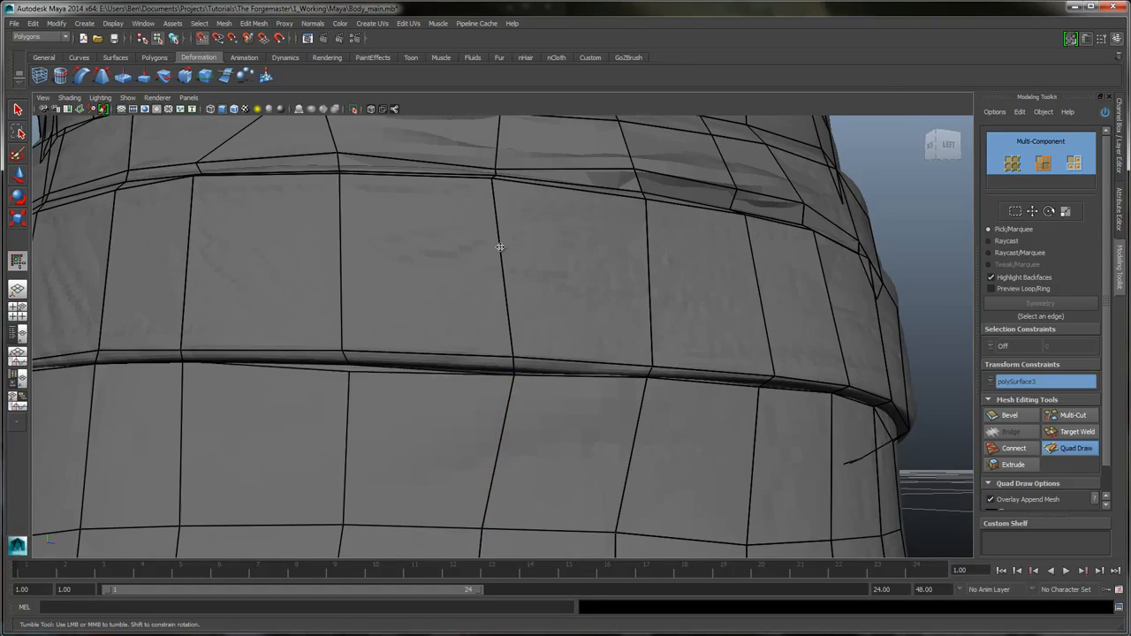
left_click_drag(349, 364, 344, 386)
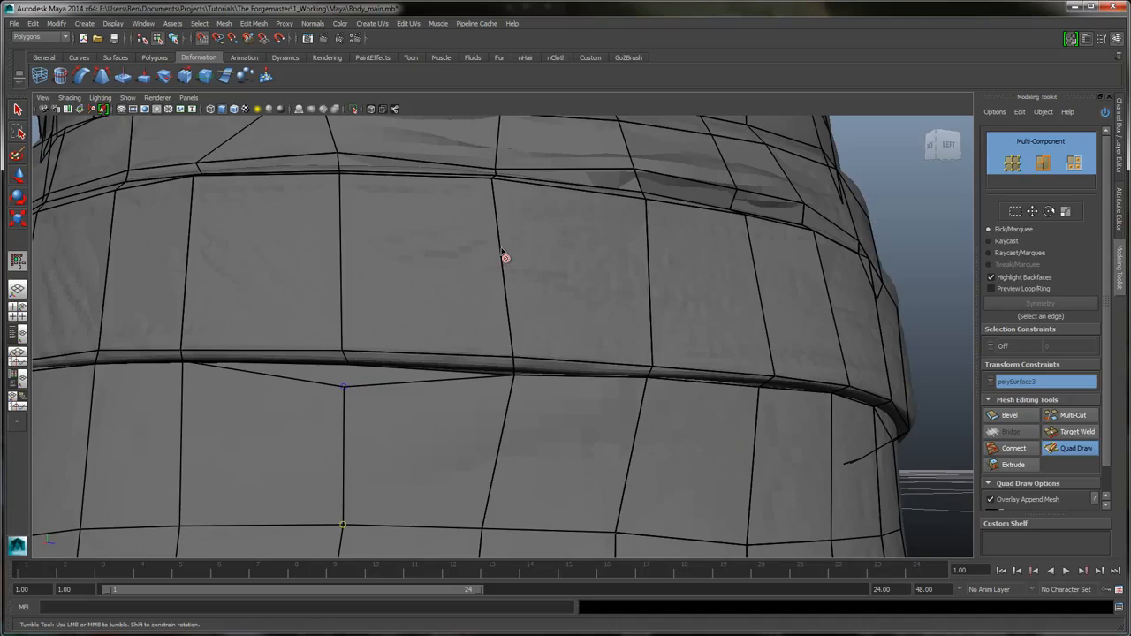
left_click_drag(344, 387, 349, 364)
- Snap the next two trouser border vertices onto the waistband lip at the figure's right rear
left_click_drag(500, 246, 580, 251, "alt")
mouse_move(456, 370)
left_mouse_down()
mouse_move(457, 387)
mouse_move(455, 367)
left_mouse_up()
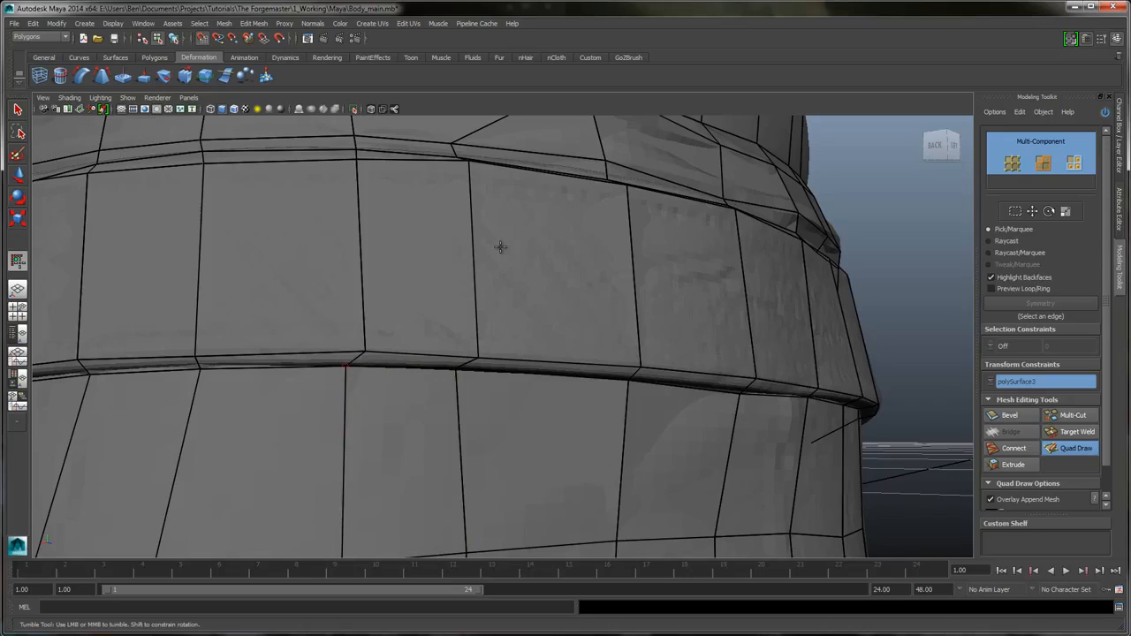
left_click(402, 460, "shift")
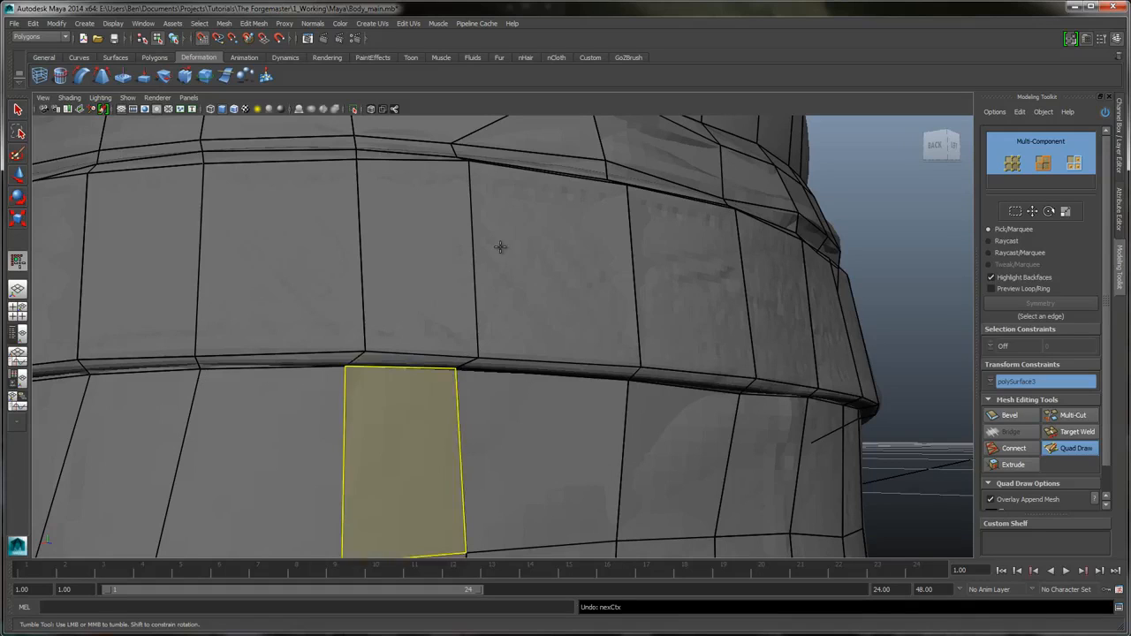
mouse_move(345, 367)
left_mouse_down()
mouse_move(345, 391)
mouse_move(345, 367)
left_mouse_up()
left_click_drag(500, 247, 574, 238, "alt")
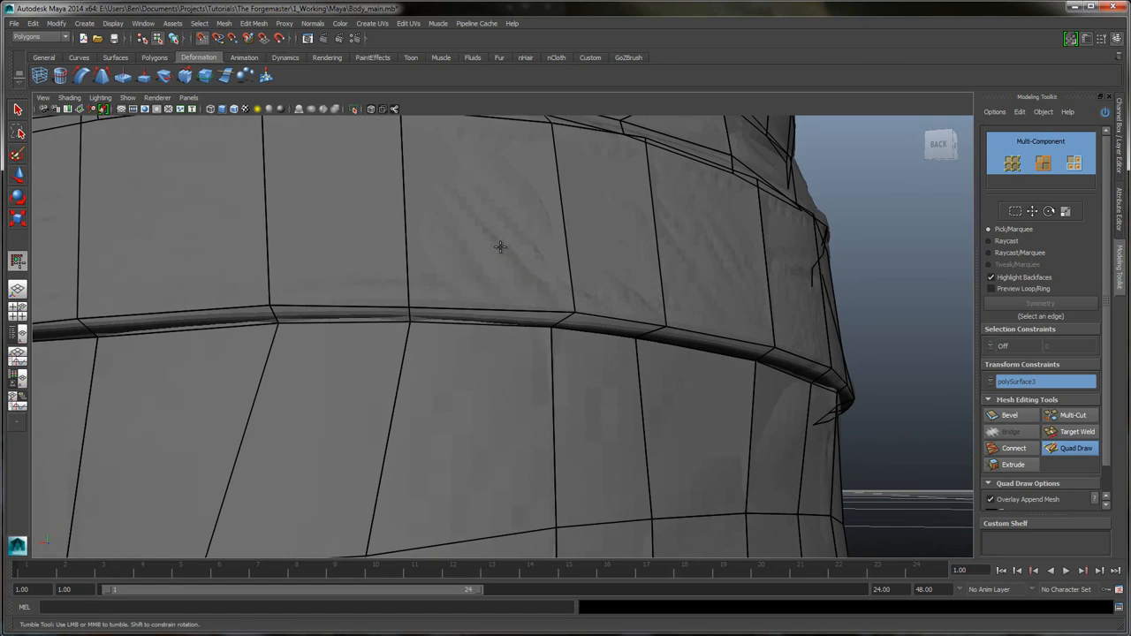
- Rework the trouser border vertices at the middle of the figure's back to join them to the waistband lip
left_click_drag(409, 322, 406, 343)
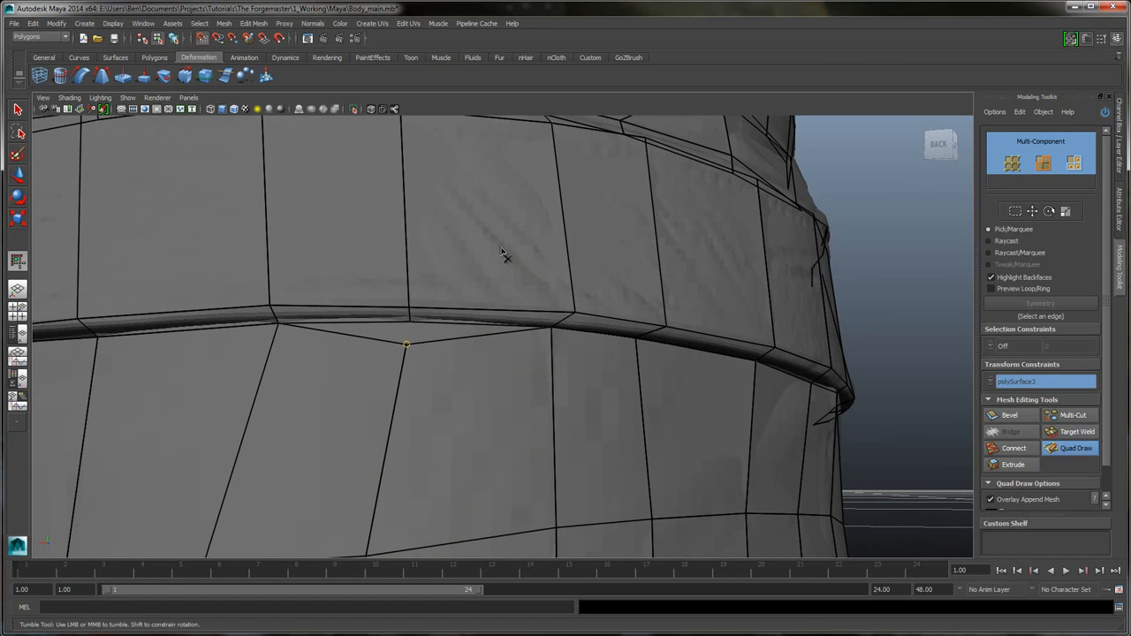
key("ctrl+z")
left_click_drag(500, 247, 575, 226, "alt")
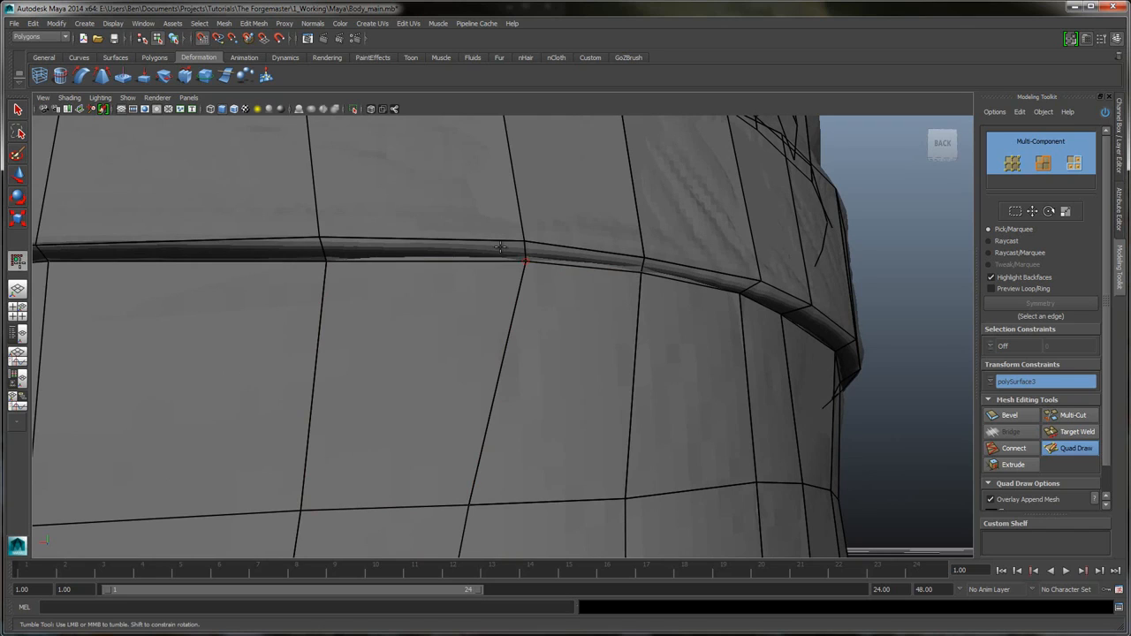
left_click_drag(524, 261, 523, 281)
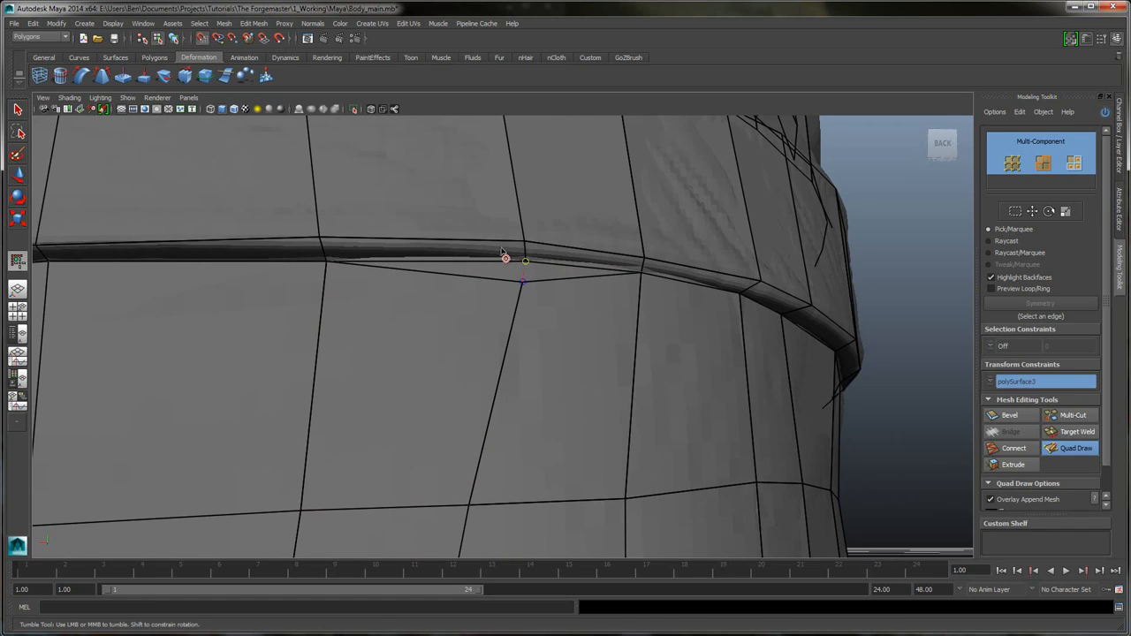
key("ctrl+z")
left_click_drag(323, 261, 321, 292)
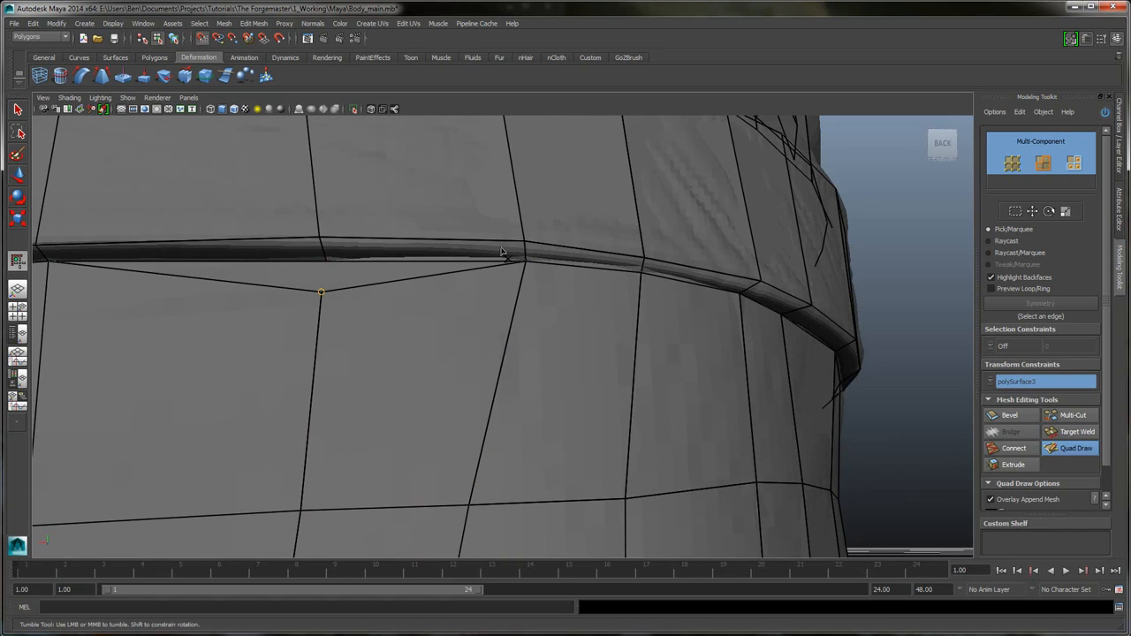
key("ctrl+z")
- Continue welding the trouser border vertices to the waistband lip from the middle of the back towards the figure's left hip
left_click_drag(505, 256, 477, 297, "alt")
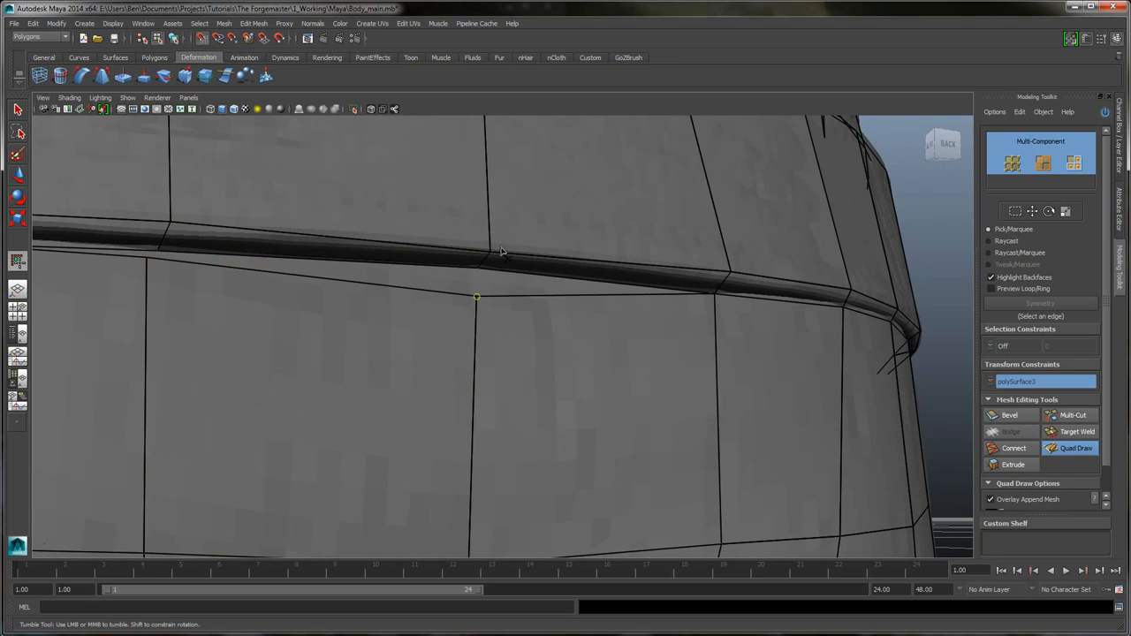
key("ctrl+z")
mouse_move(504, 257)
left_mouse_down("alt")
mouse_move(498, 245)
mouse_move(502, 254)
left_mouse_up("alt")
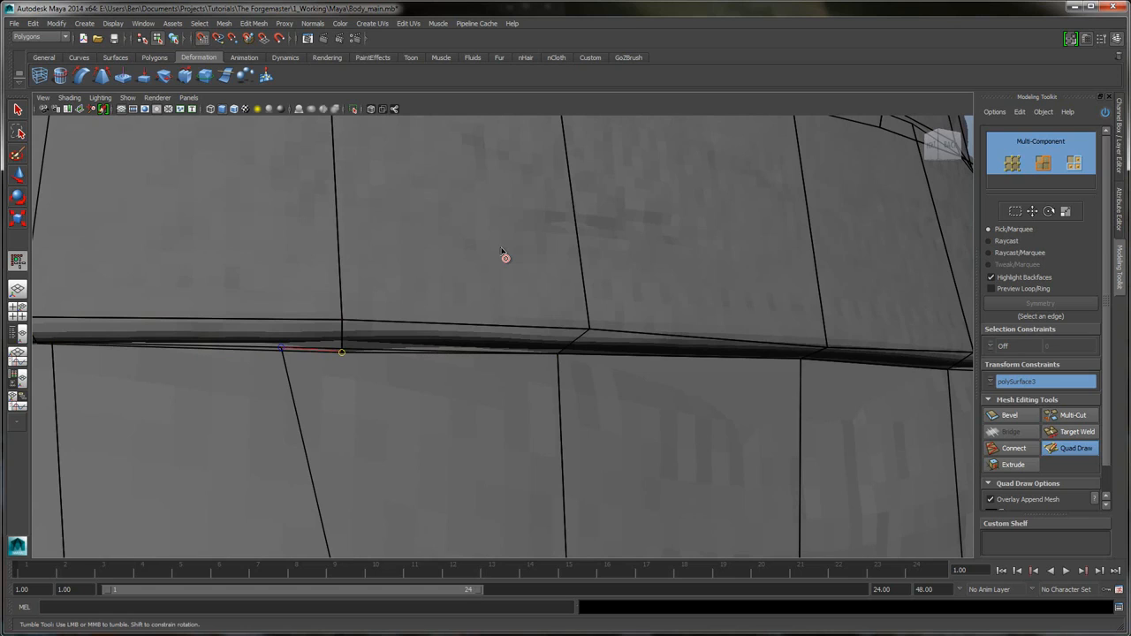
left_click_drag(503, 248, 501, 247, "alt")
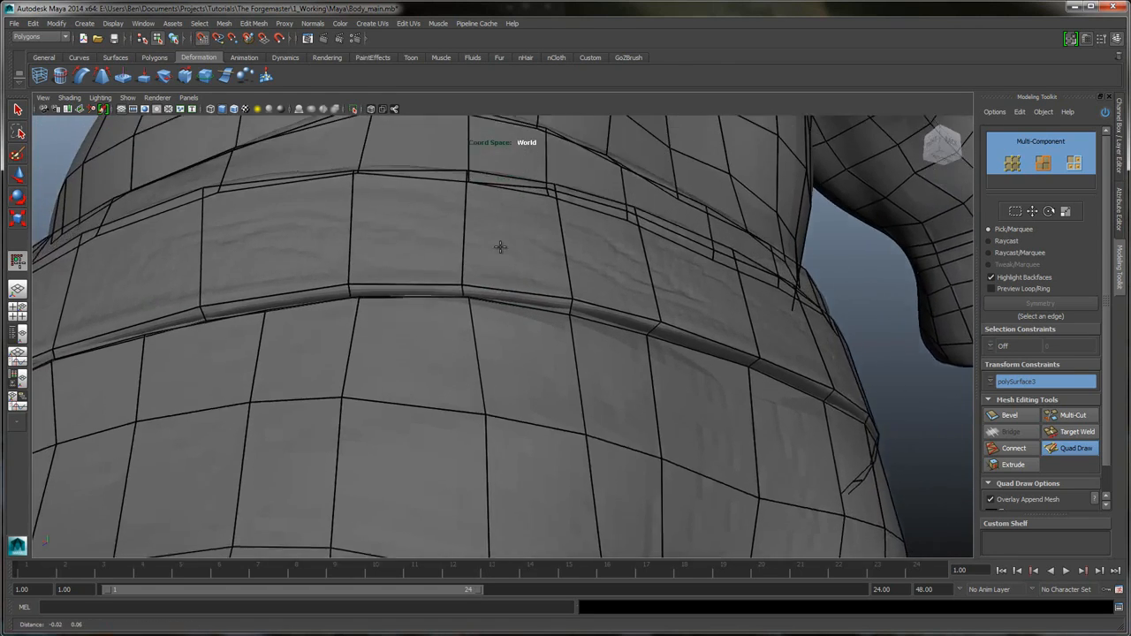
middle_click_drag(501, 247, 500, 248, "alt")
right_click_drag(501, 248, 500, 247, "alt")
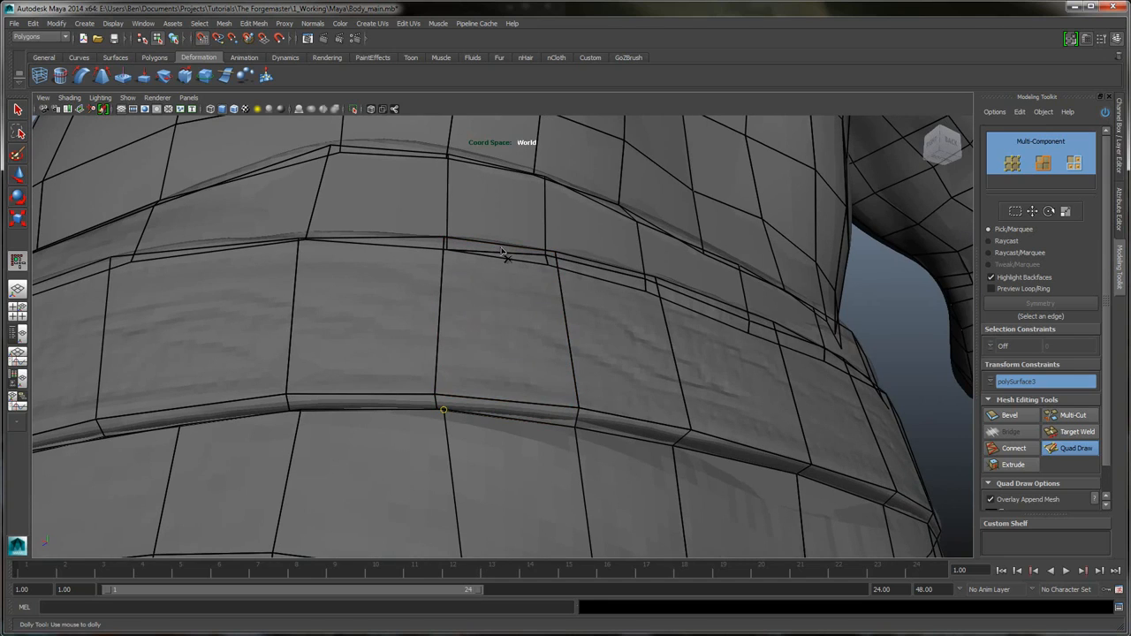
left_click_drag(445, 409, 436, 410)
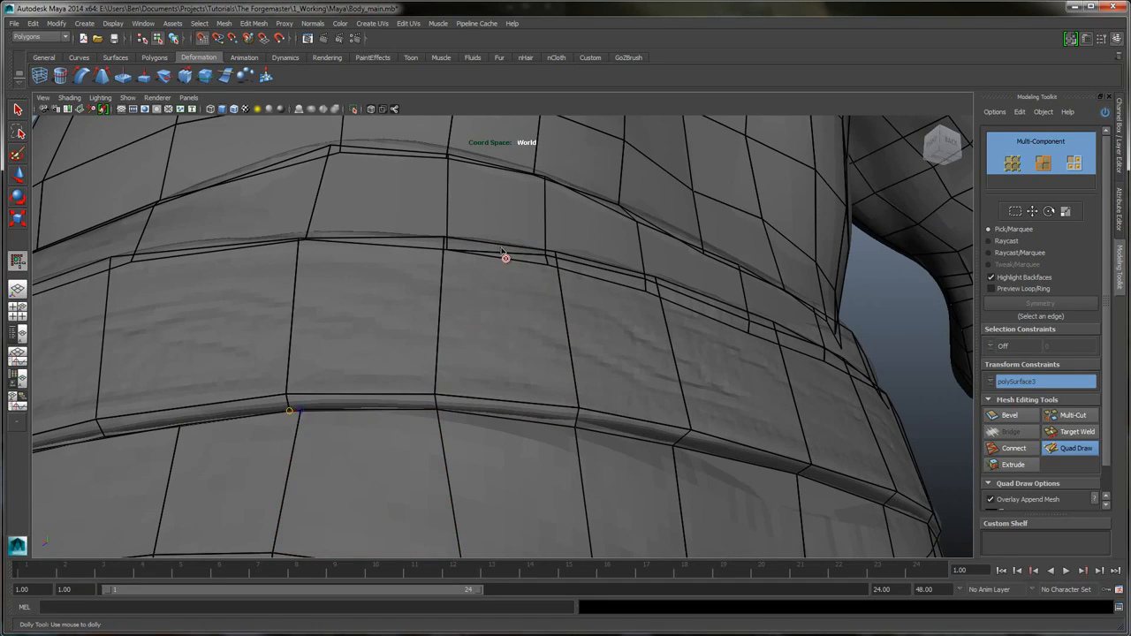
left_click_drag(501, 251, 500, 247, "alt")
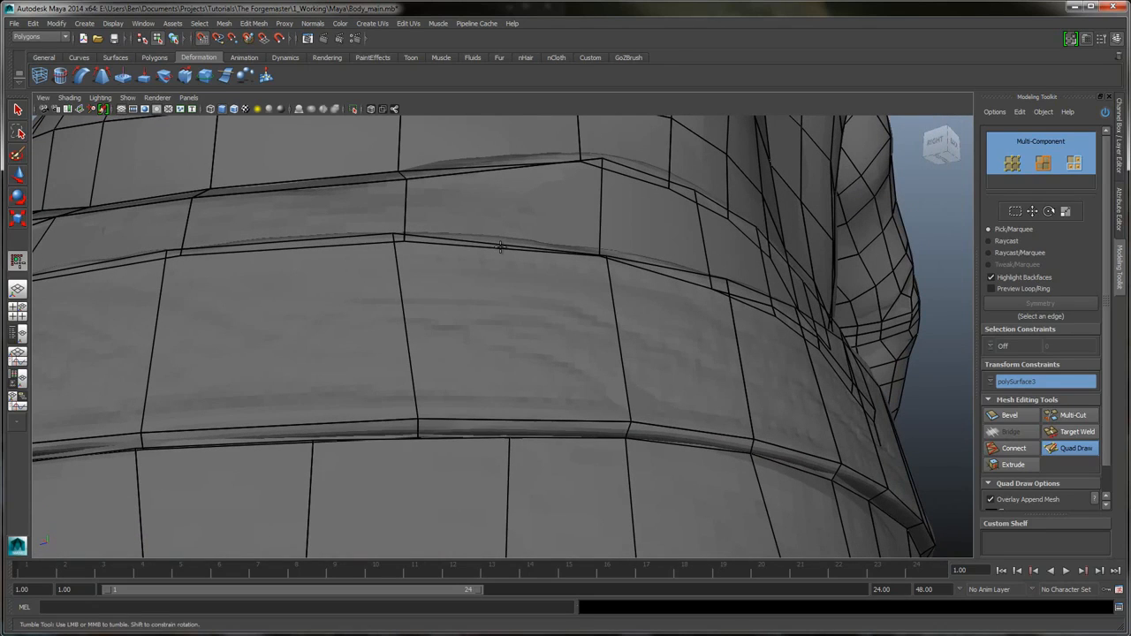
- Insert an extra vertical edge in the waistband at the figure's left rear to match the spare trouser border vertex
scroll(501, 247, "down", 2)
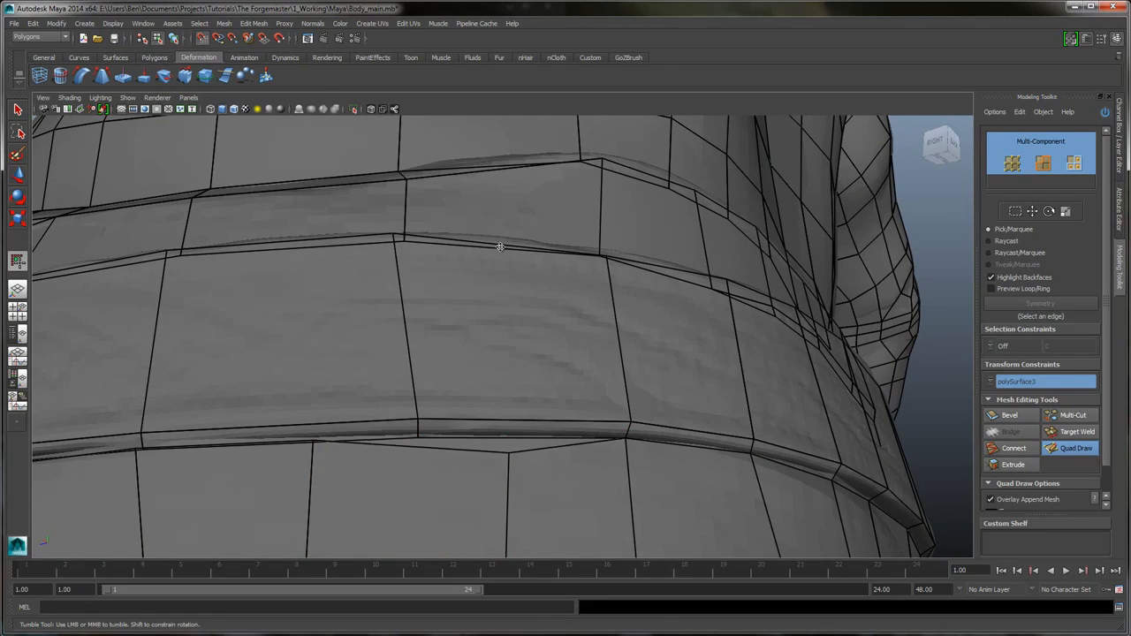
scroll(500, 247, "down", 5)
scroll(501, 247, "down", 3)
left_click_drag(501, 247, 500, 247, "alt")
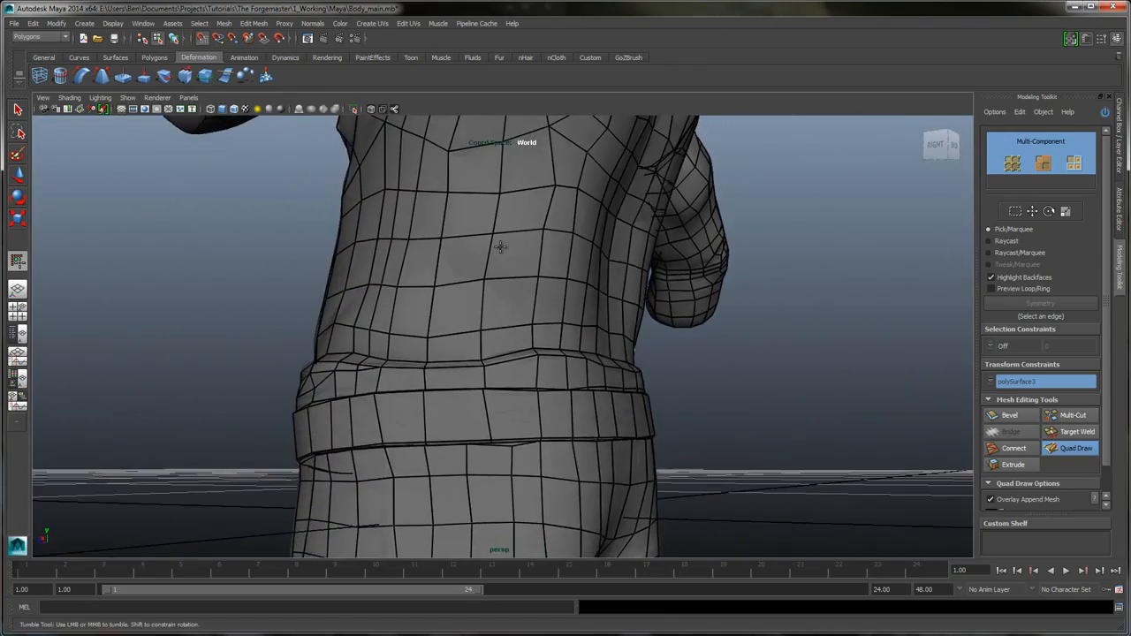
scroll(501, 246, "up", 5)
middle_click_drag(501, 247, 498, 245, "alt")
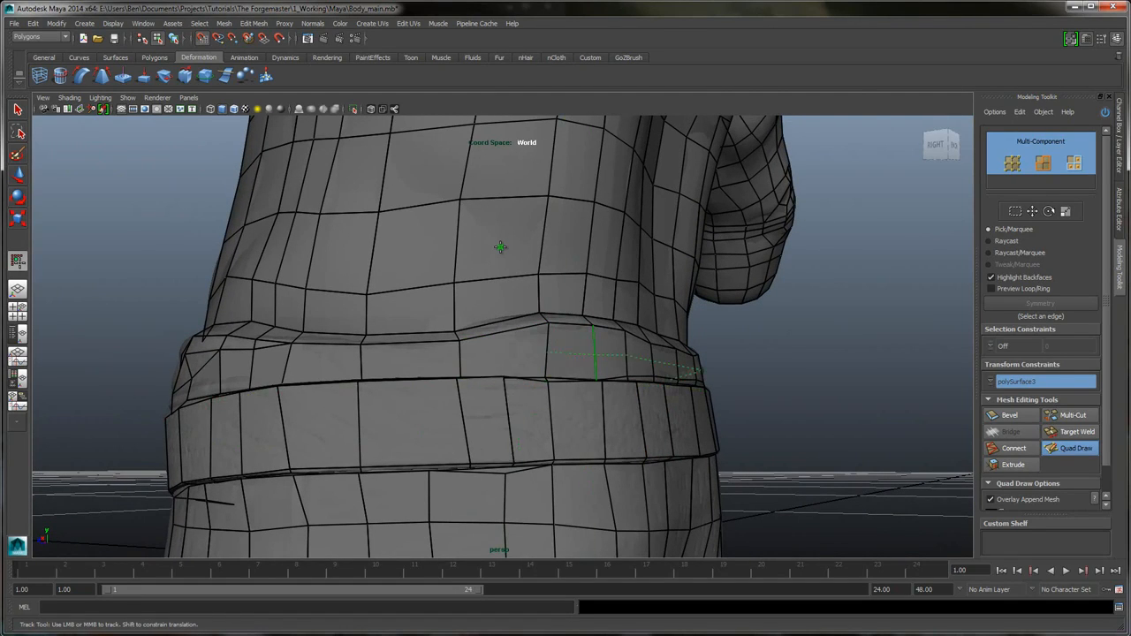
scroll(500, 247, "up", 6)
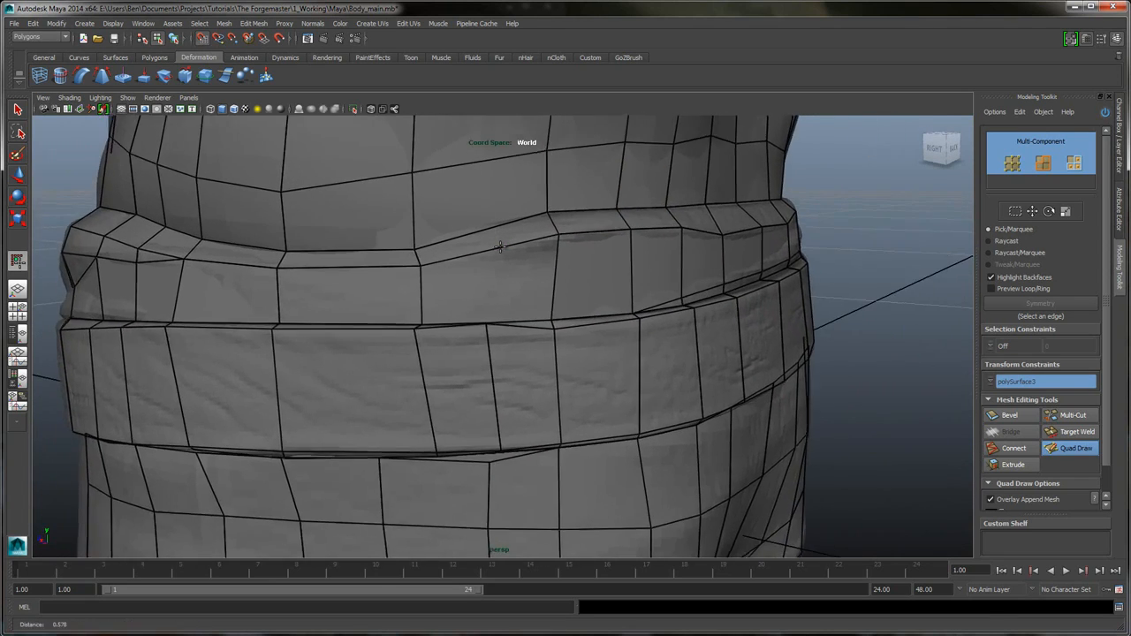
- Redraw the face above the waistband's extra edge as a quad and a triangle sharing a diagonal edge
left_click_drag(500, 247, 500, 247, "alt")
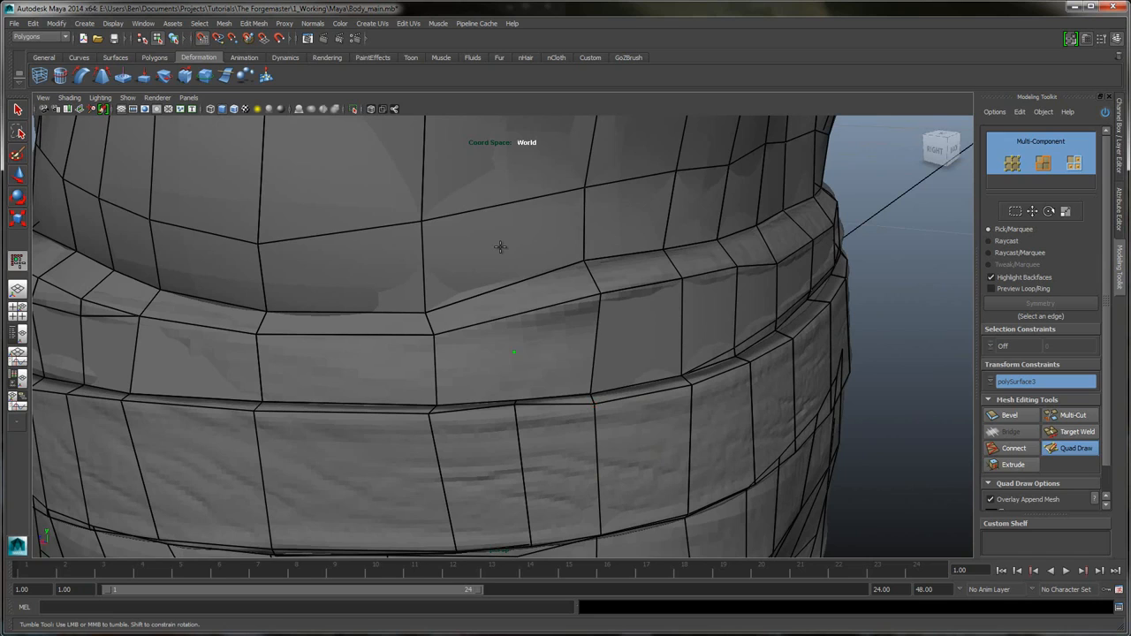
left_click(502, 251, "shift")
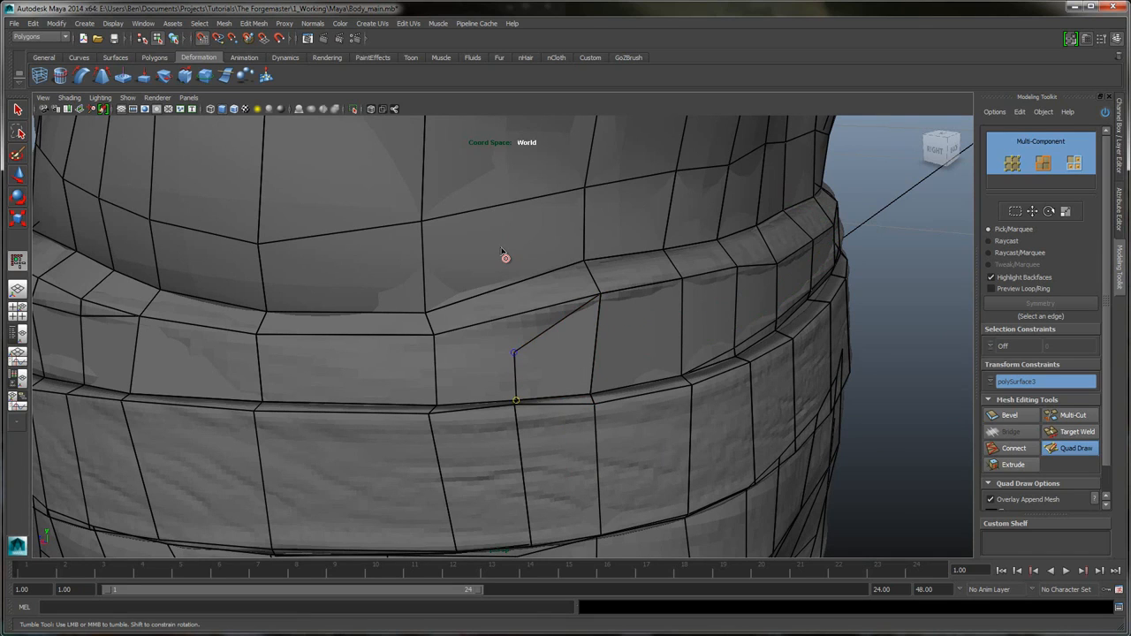
left_click_drag(514, 353, 516, 400)
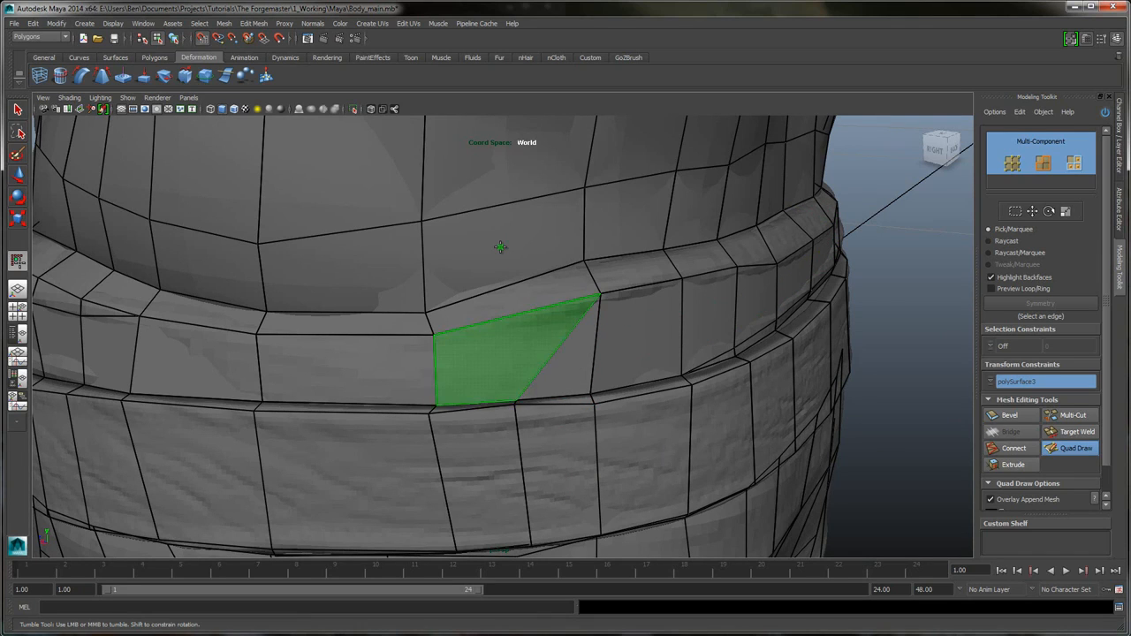
left_click_drag(501, 247, 504, 245, "alt")
right_click_drag(501, 248, 500, 246, "alt")
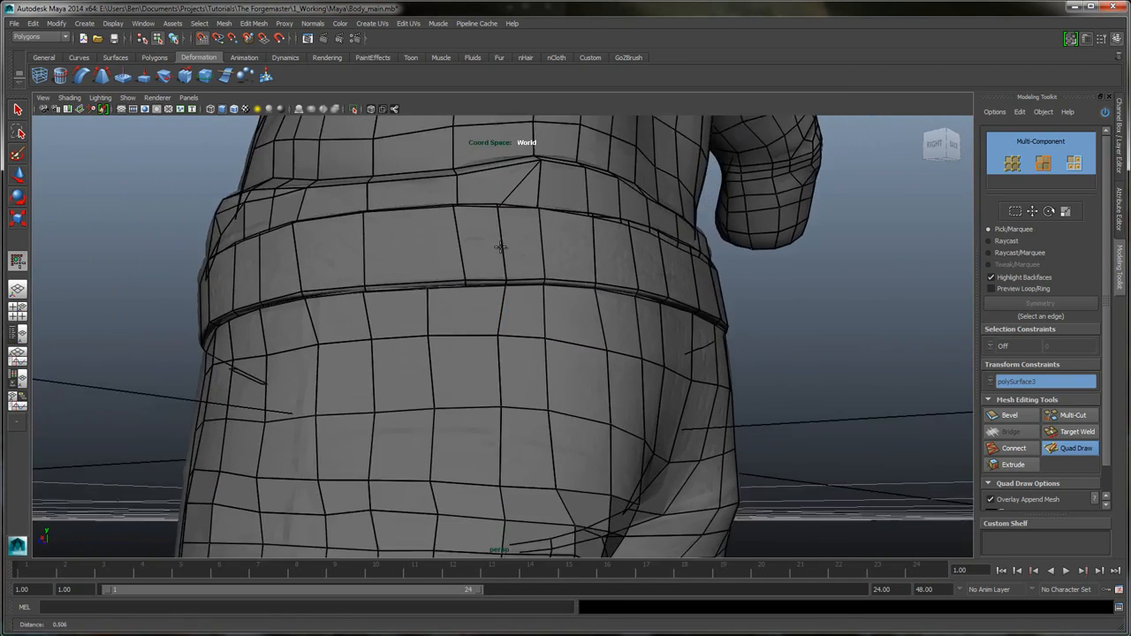
- Shift the vertices beside the extra waistband edge towards the figure's left hip to straighten and even out the vertical edges
left_click_drag(500, 248, 500, 247, "alt")
right_click_drag(501, 248, 500, 248, "alt")
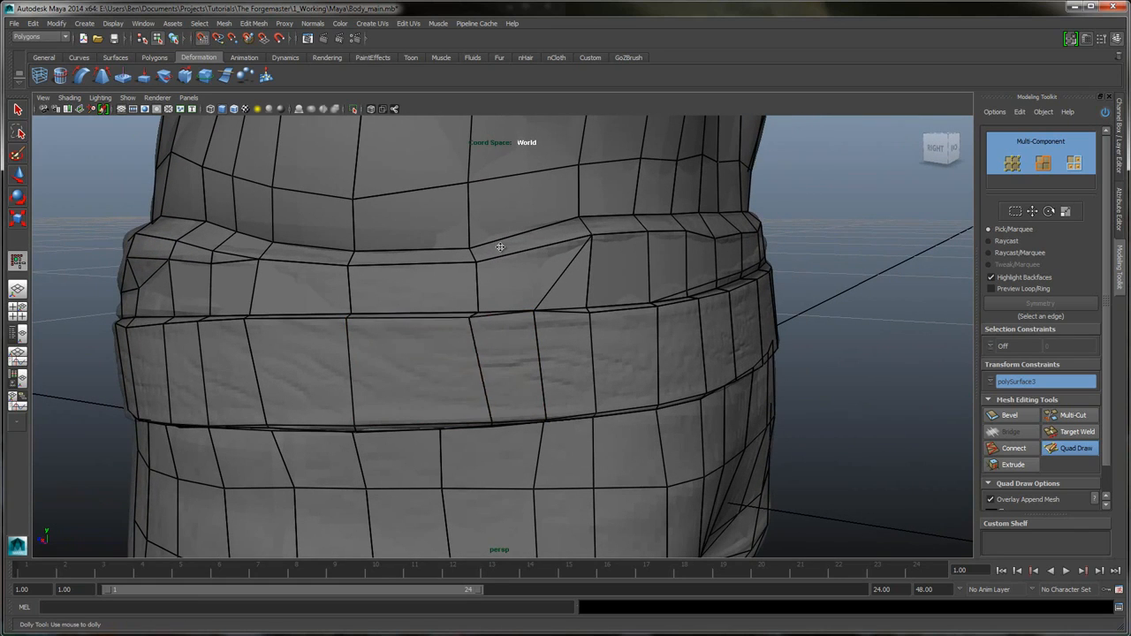
left_click_drag(501, 248, 500, 248, "alt")
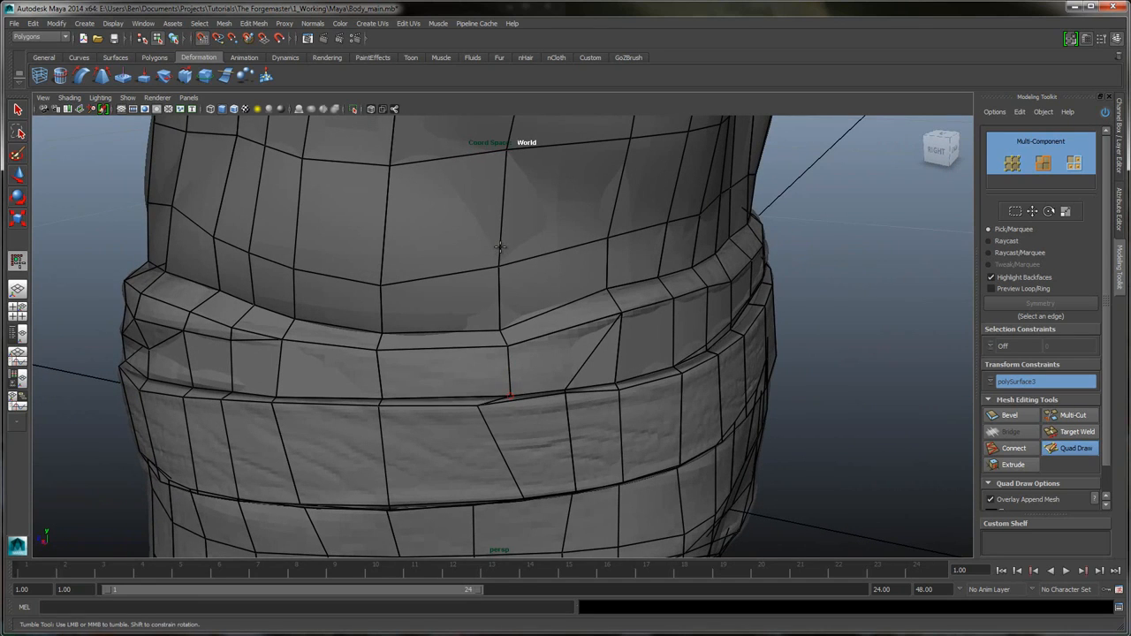
left_click_drag(510, 396, 477, 401)
left_click_drag(508, 347, 487, 350)
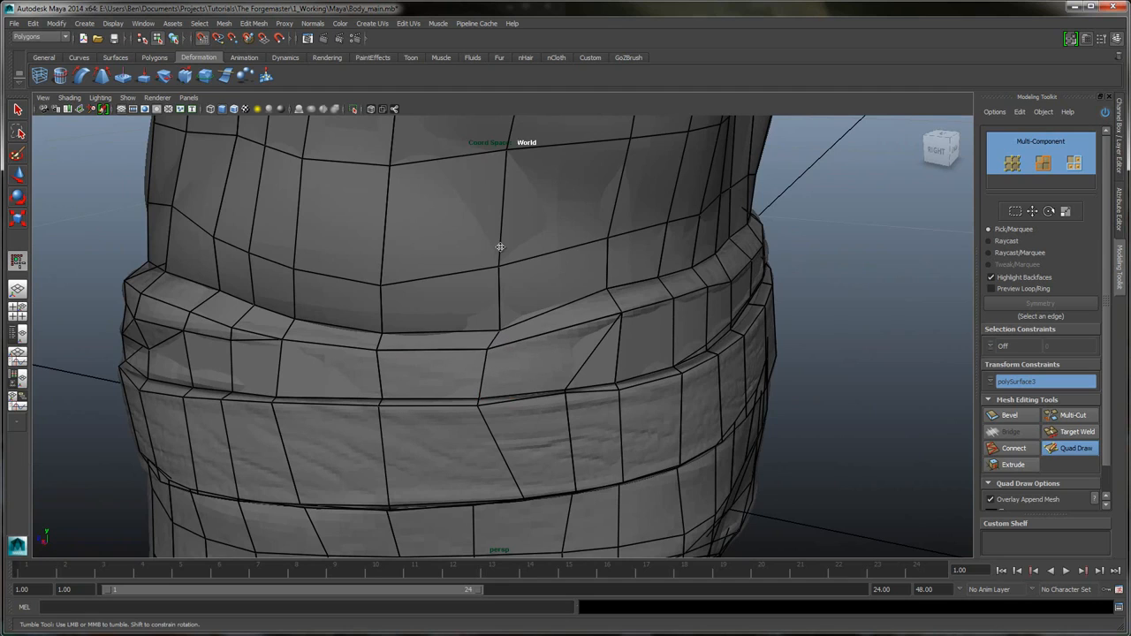
left_click_drag(501, 247, 501, 248, "alt")
left_click_drag(527, 285, 478, 287)
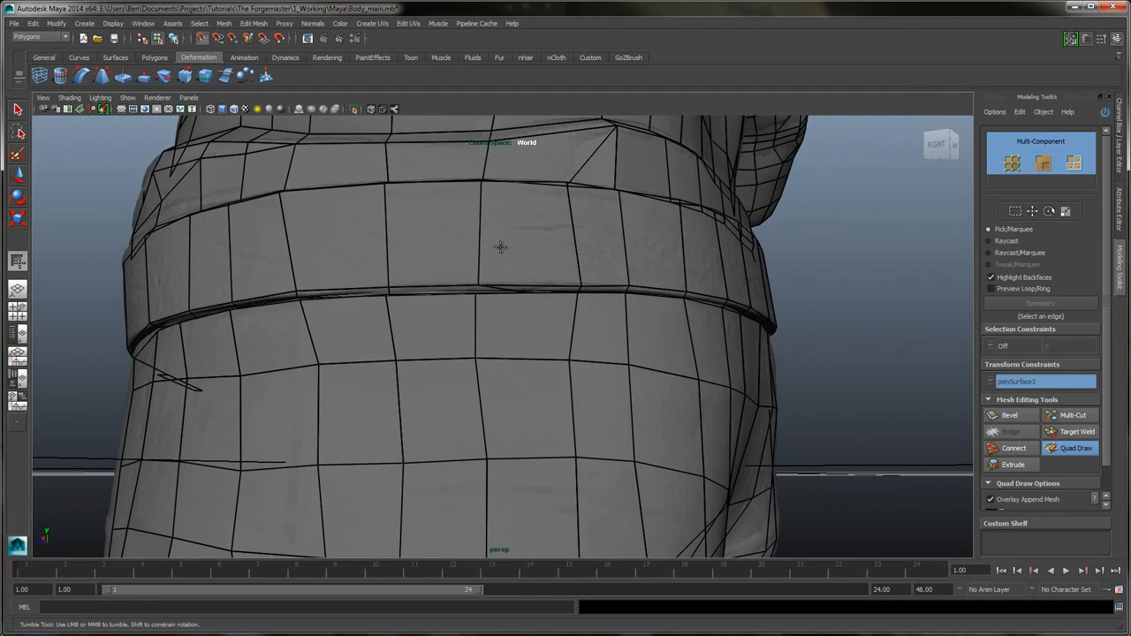
- Weld the trouser border vertices below the shifted waistband edges to the lip at the figure's left hip
right_click_drag(501, 248, 500, 248, "alt")
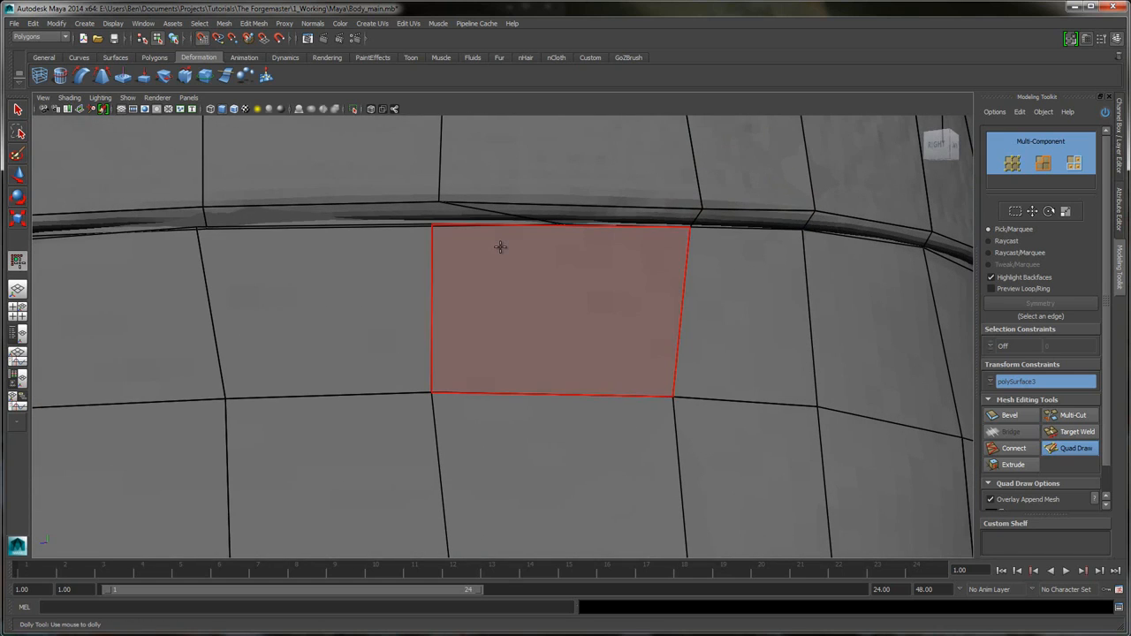
left_click_drag(431, 226, 438, 303)
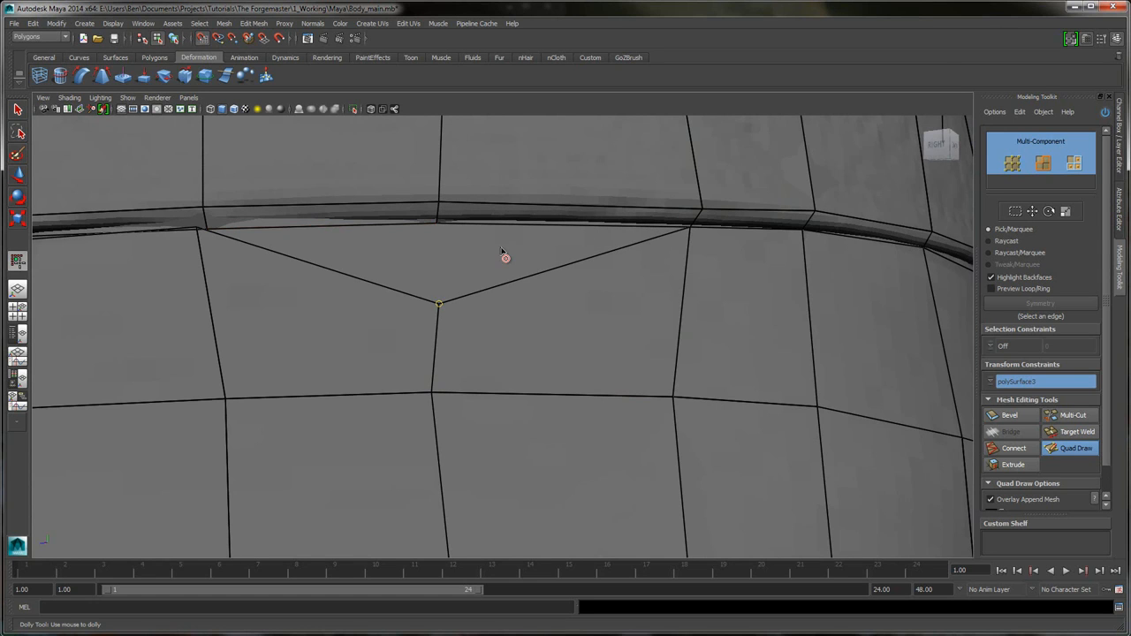
key("ctrl+z")
left_click_drag(500, 247, 500, 247, "alt")
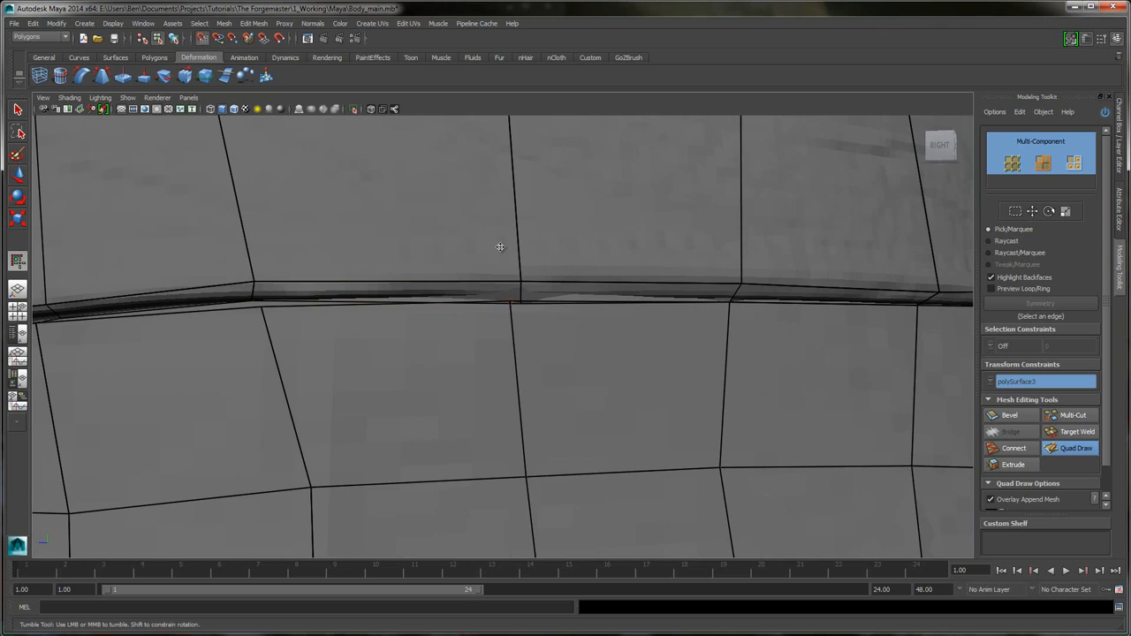
left_click_drag(500, 248, 503, 254)
key("ctrl+z")
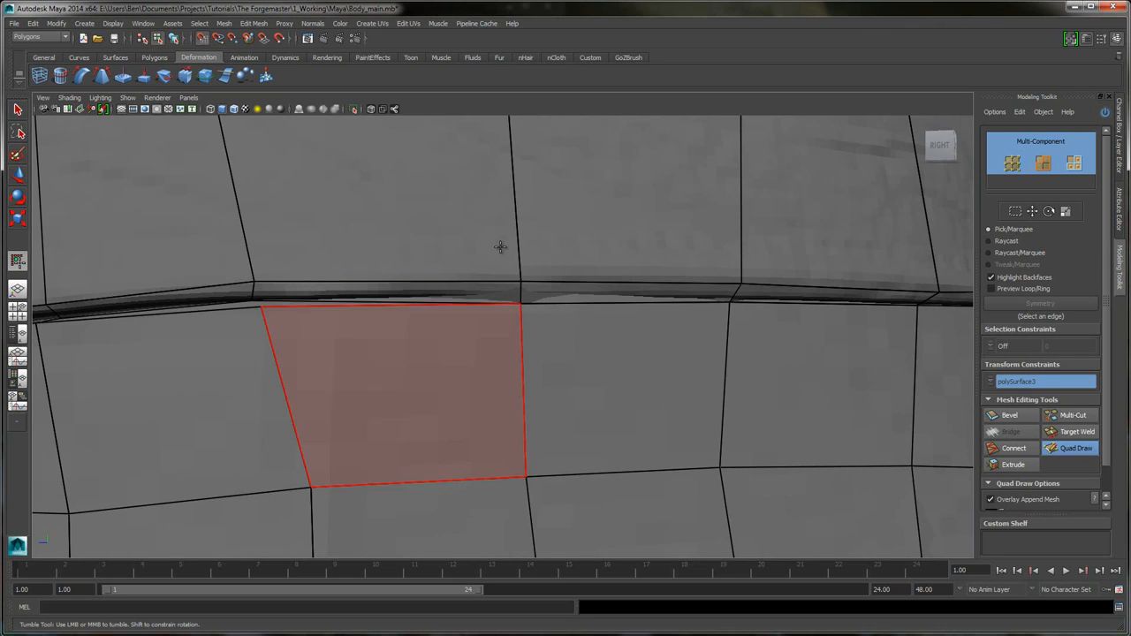
key("ctrl+z")
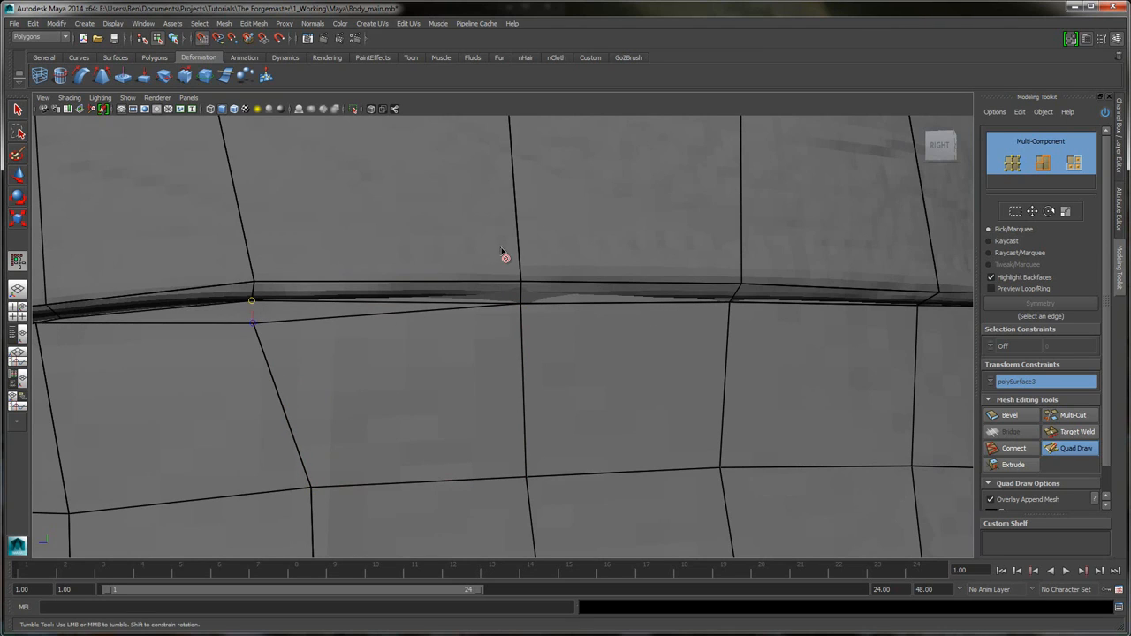
- Continue joining trouser border vertices to the waistband lip from the figure's left hip towards the left front
mouse_move(504, 256)
left_mouse_down("alt")
mouse_move(498, 245)
mouse_move(504, 254)
left_mouse_up("alt")
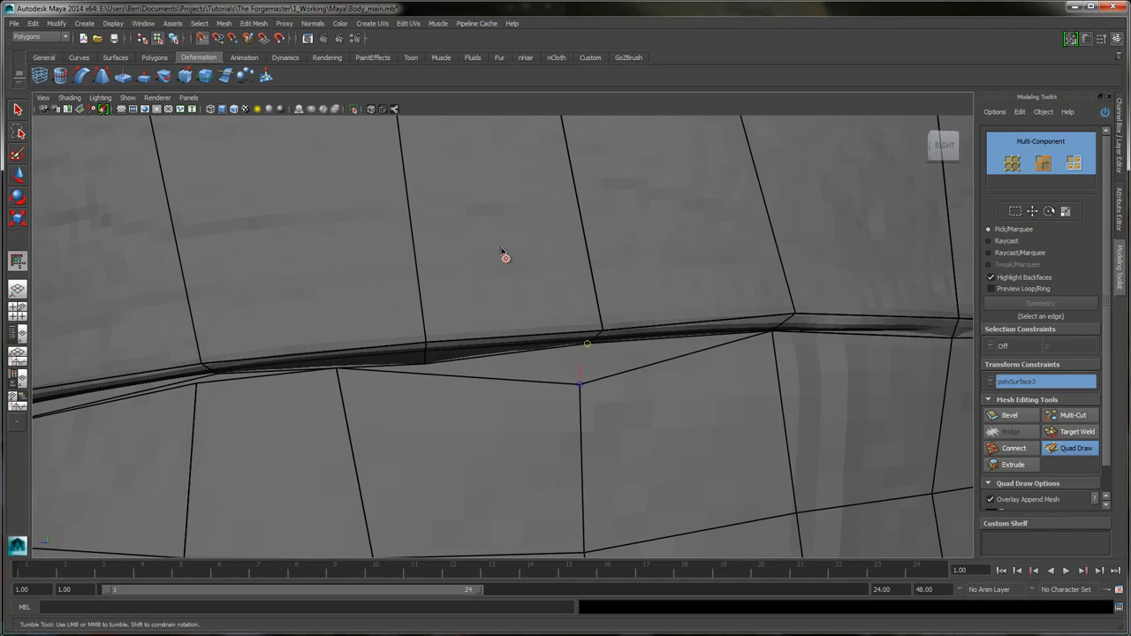
key("ctrl+z")
key("ctrl+z")
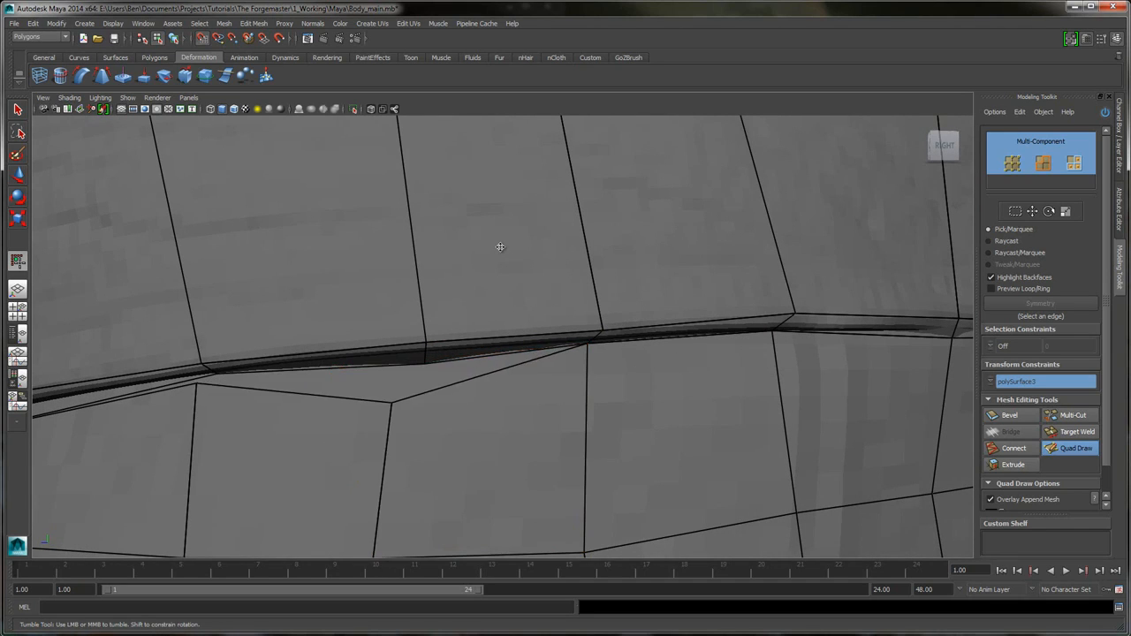
mouse_move(500, 247)
left_mouse_down()
mouse_move(505, 254)
mouse_move(501, 246)
left_mouse_up()
scroll(500, 247, "down", 6)
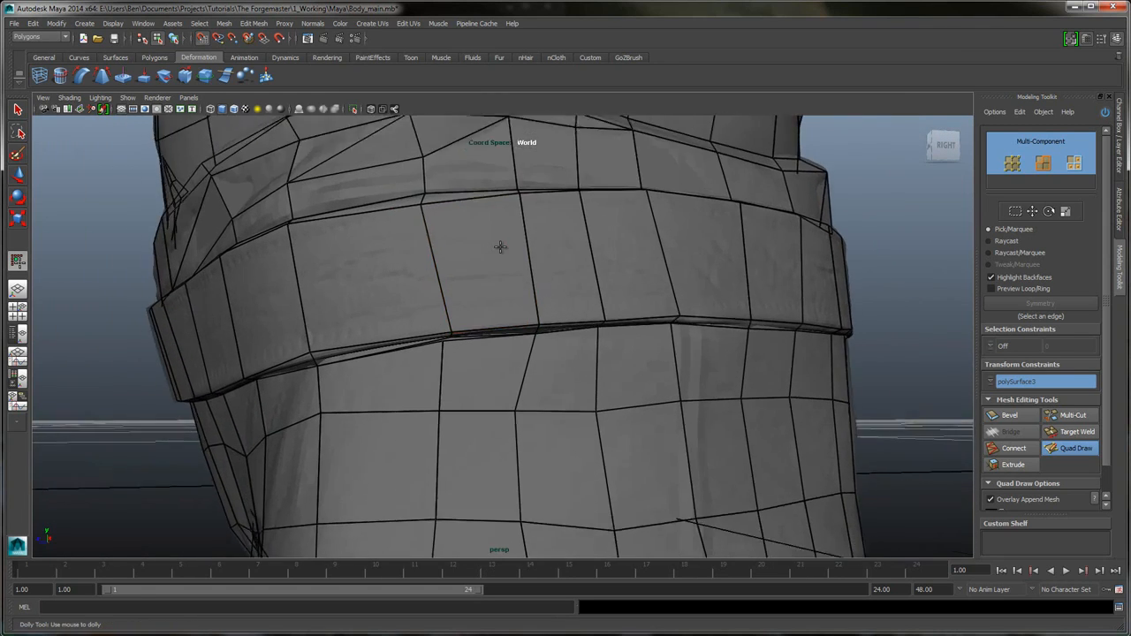
right_click_drag(500, 246, 501, 246, "alt")
left_click_drag(425, 340, 433, 362)
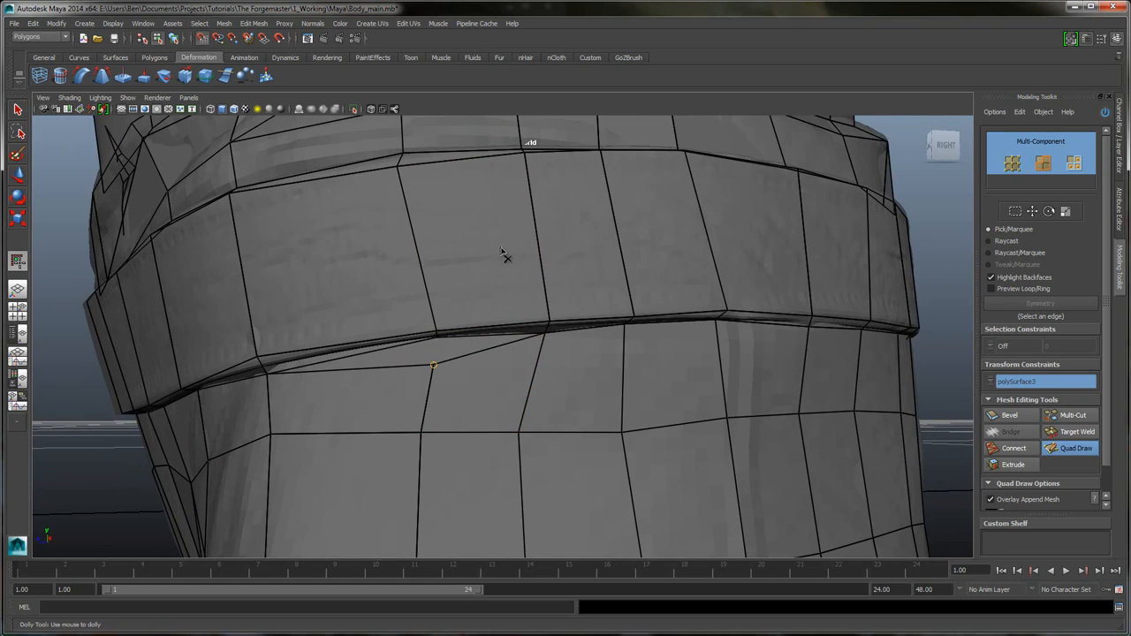
left_click_drag(501, 247, 500, 247, "alt")
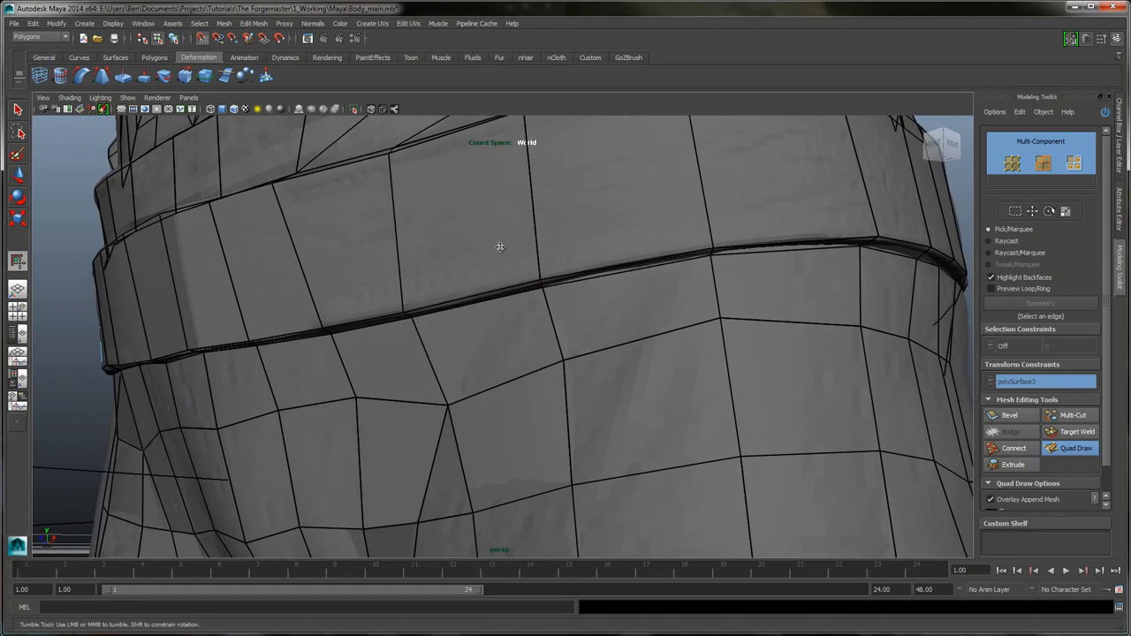
- Inspect the joined waistband and the trouser legs' wireframe from the front
right_click_drag(500, 247, 501, 246, "alt")
left_click_drag(501, 247, 501, 247, "alt")
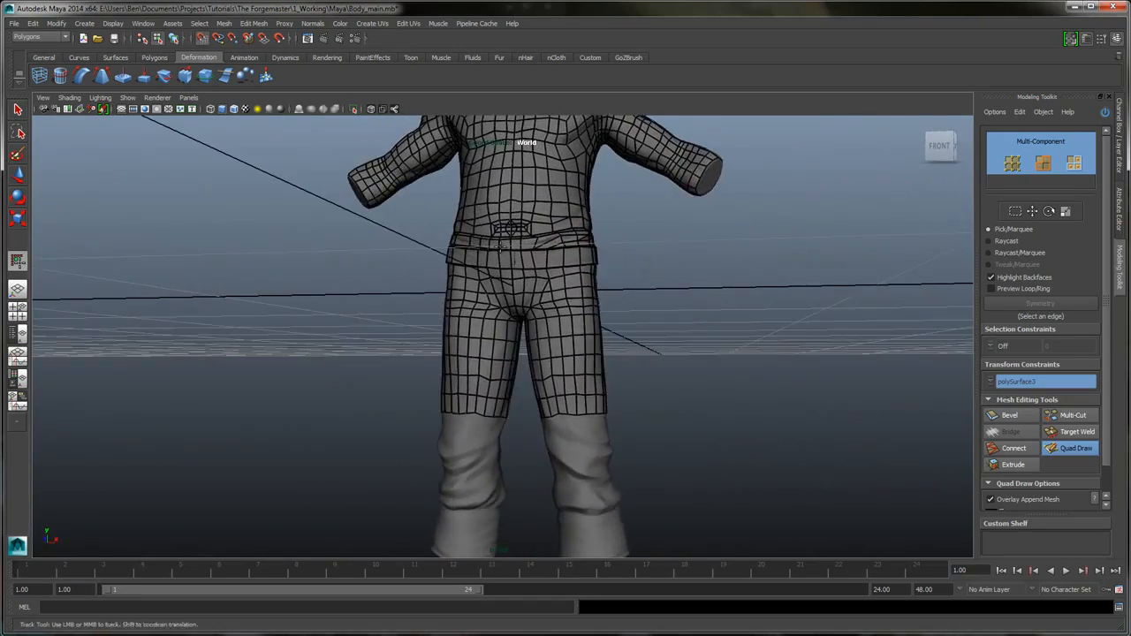
right_click_drag(501, 247, 500, 246, "alt")
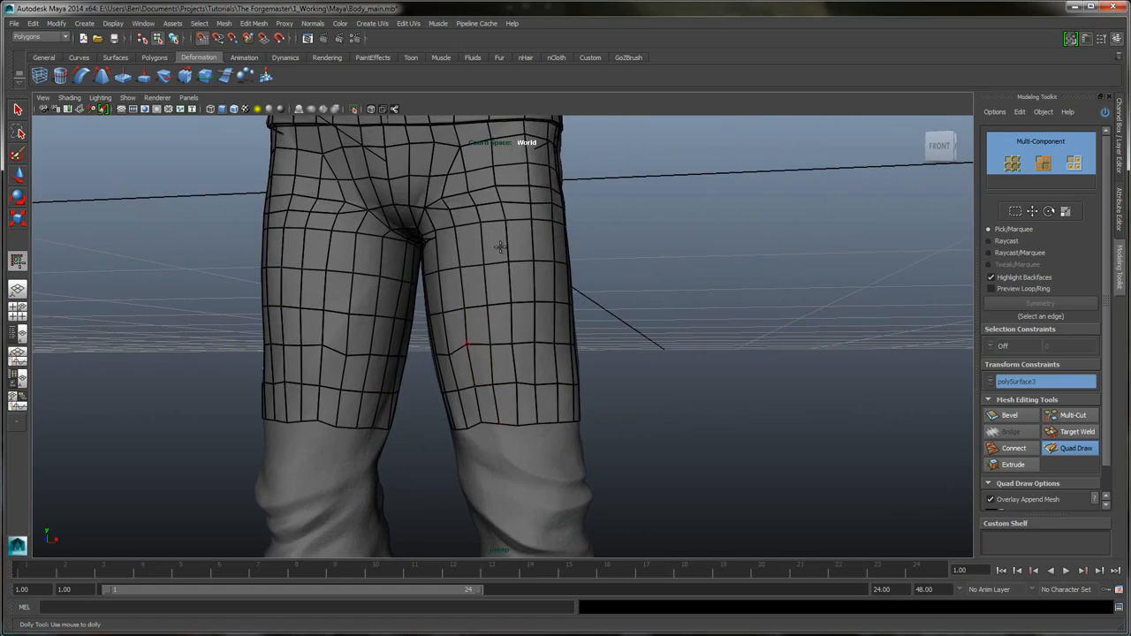
left_click_drag(501, 246, 500, 246, "alt")
middle_click_drag(501, 247, 500, 246, "alt")
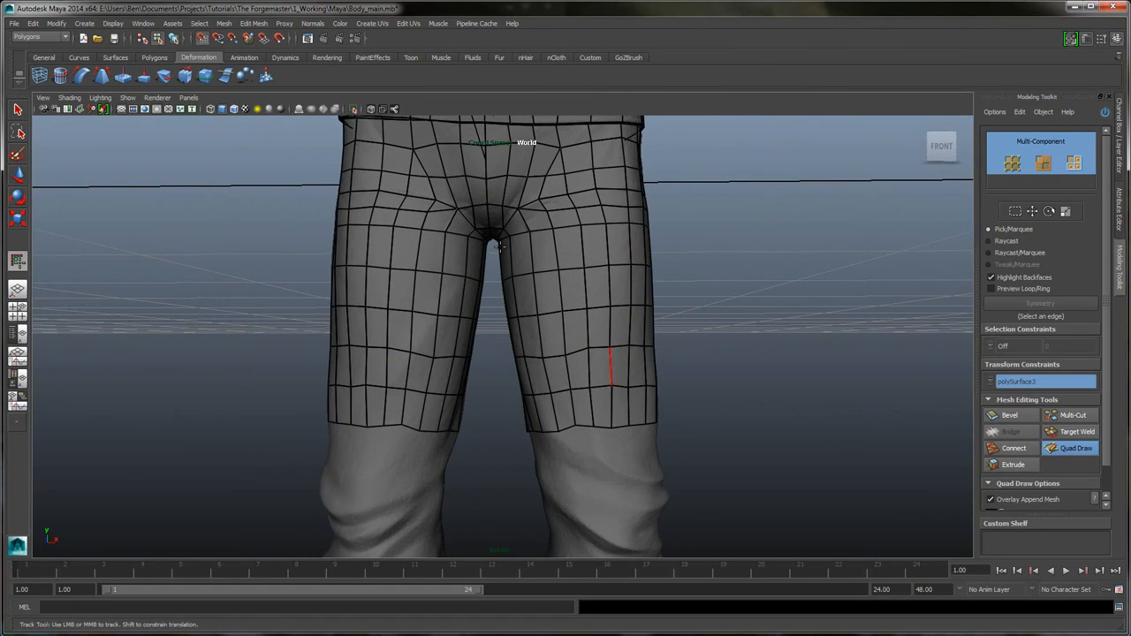
middle_click_drag(501, 247, 501, 247, "alt")
right_click_drag(500, 247, 501, 247, "alt")
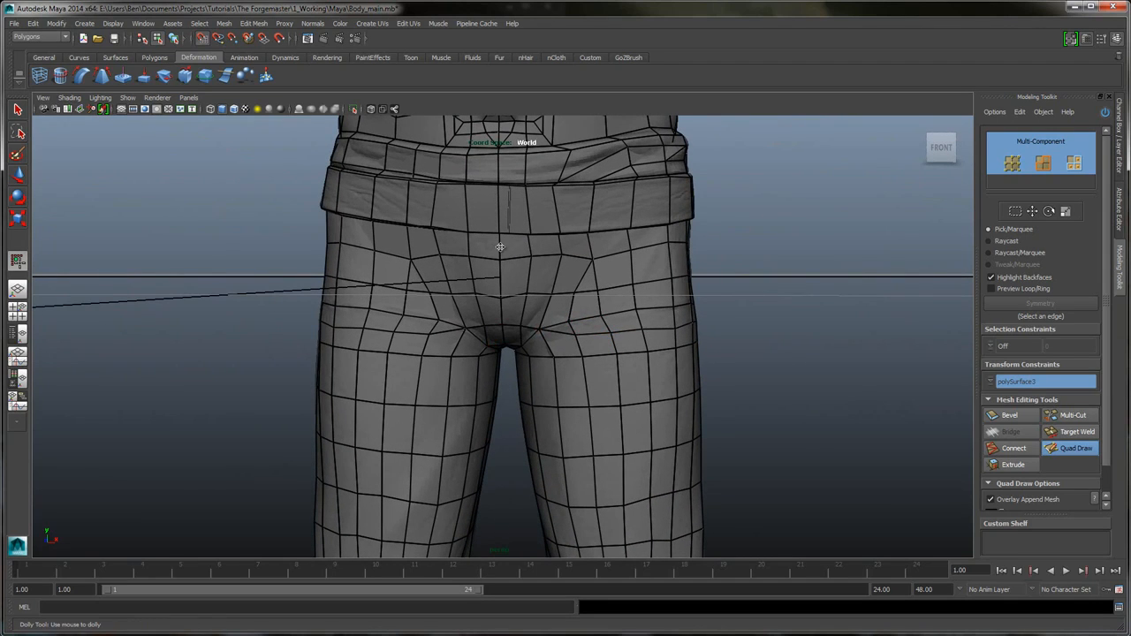
scroll(502, 254, "down", 5)
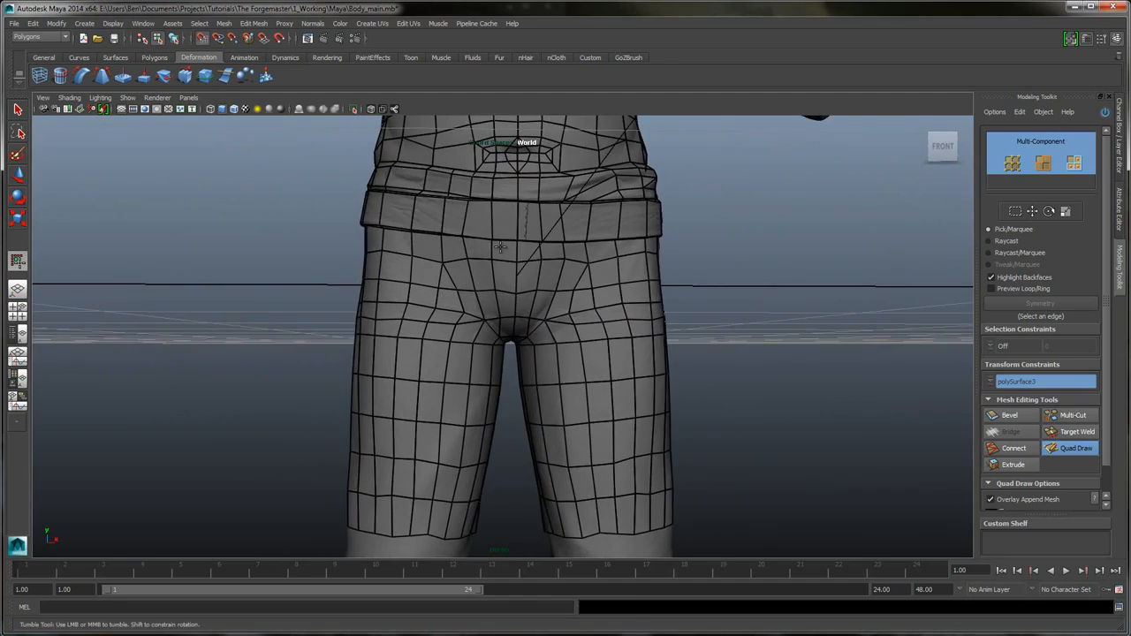
- Straighten the jagged vertex row above the trouser mesh's lower border at the back of the legs
middle_click_drag(501, 247, 488, 113, "alt")
left_click_drag(501, 247, 221, 249, "alt")
scroll(501, 247, "up", 3)
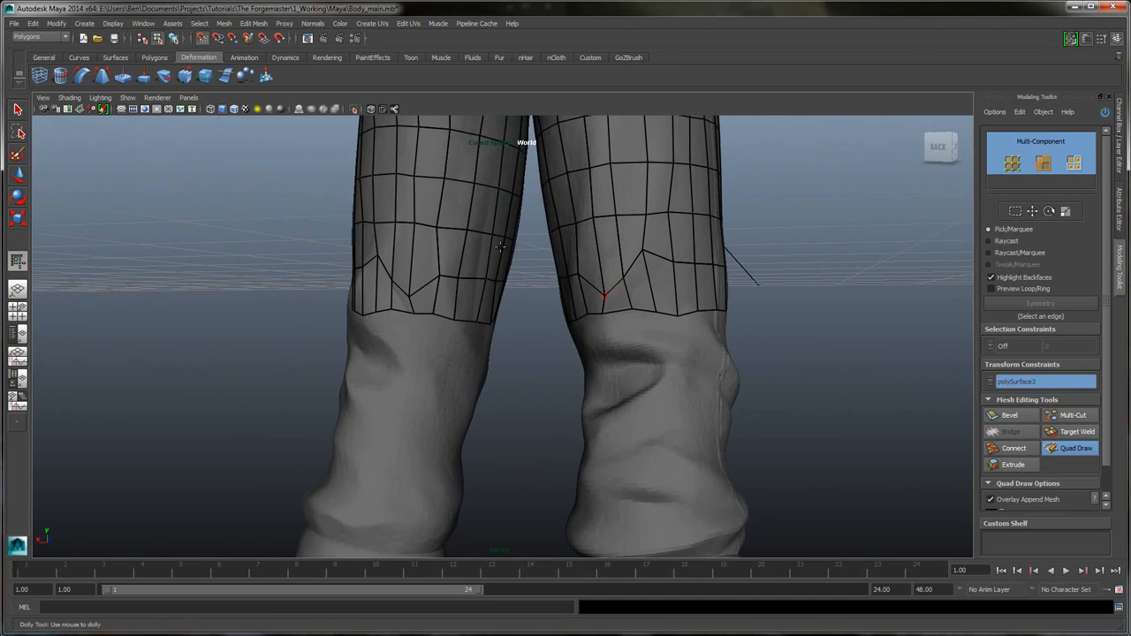
left_click_drag(604, 296, 649, 266)
left_click_drag(569, 251, 597, 261, "alt")
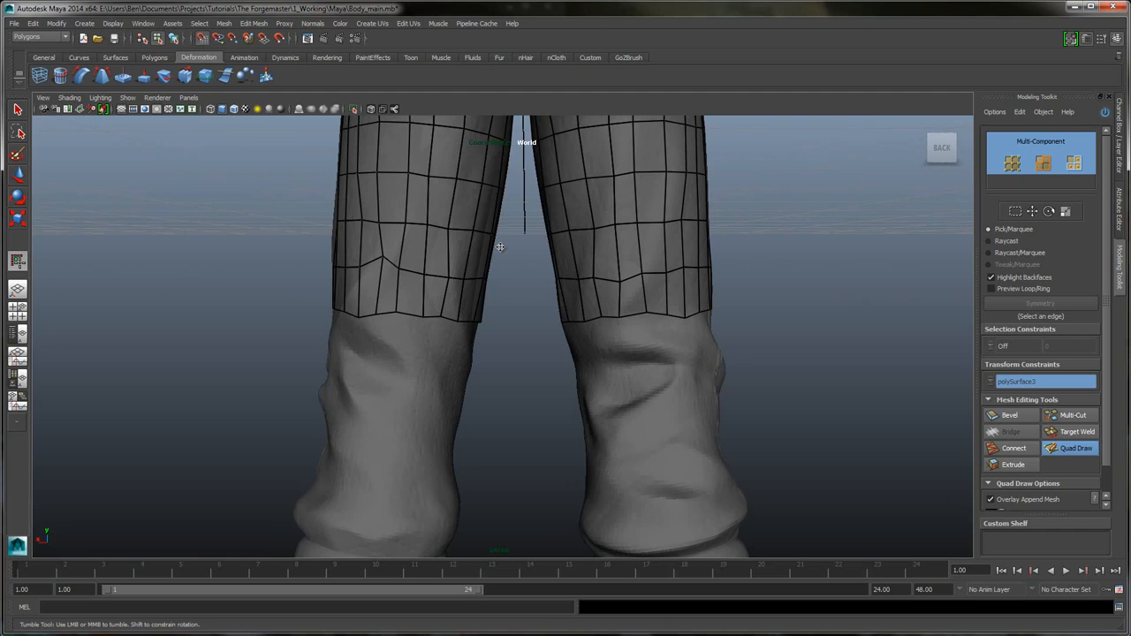
- Start a new row of quads below the mesh border on the outer side of the figure's left leg
left_click_drag(501, 247, 500, 248, "alt")
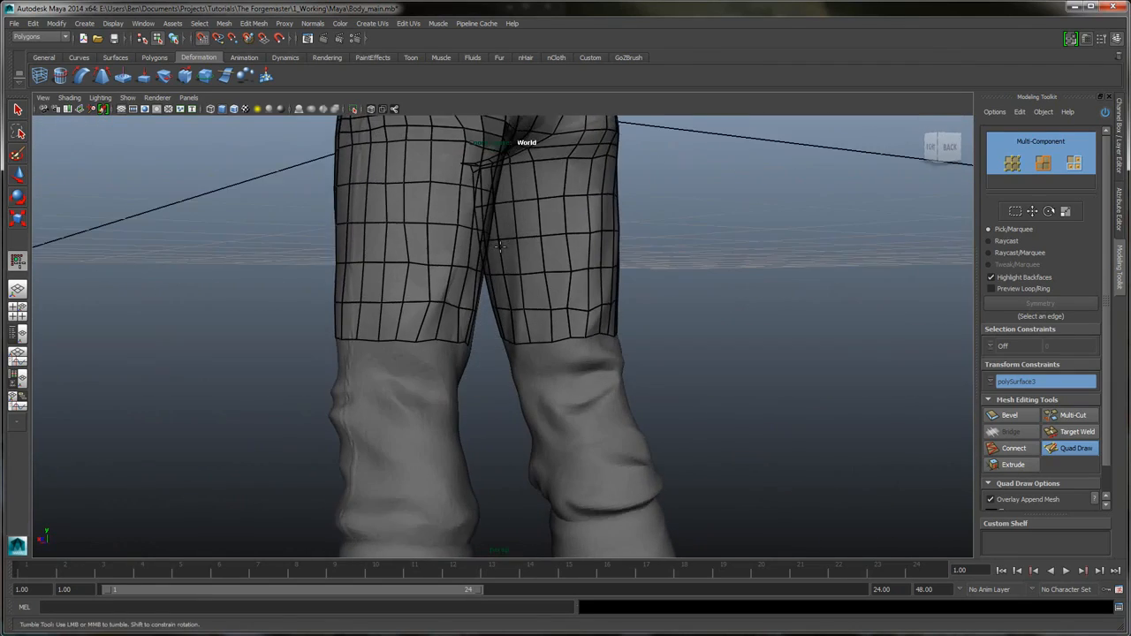
middle_click_drag(501, 247, 500, 247, "alt")
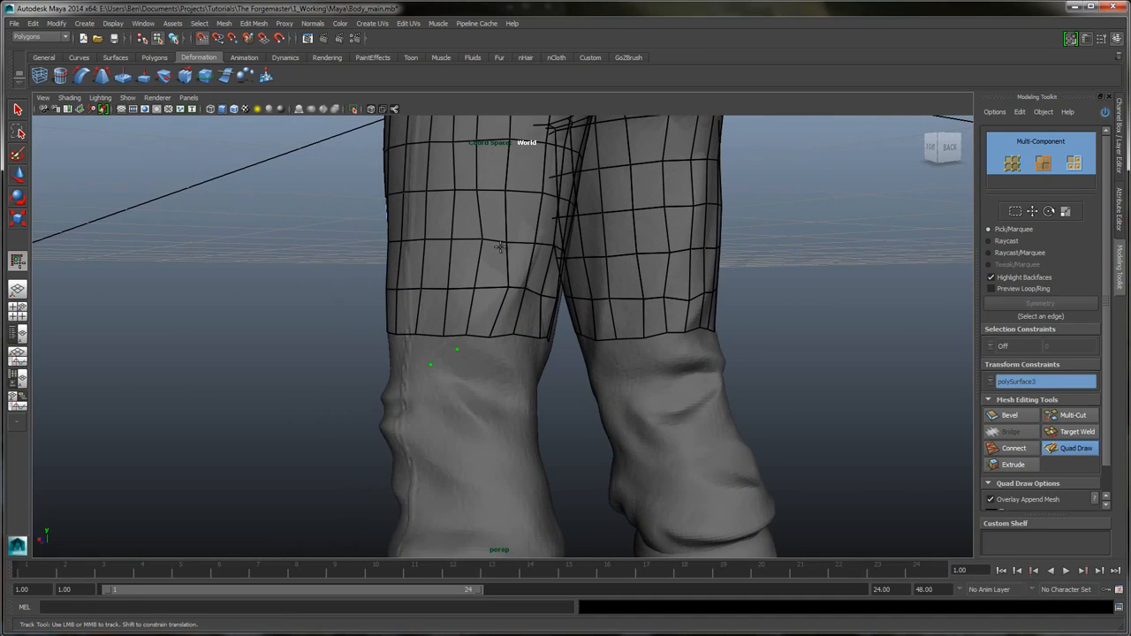
left_click_drag(500, 248, 501, 247, "alt")
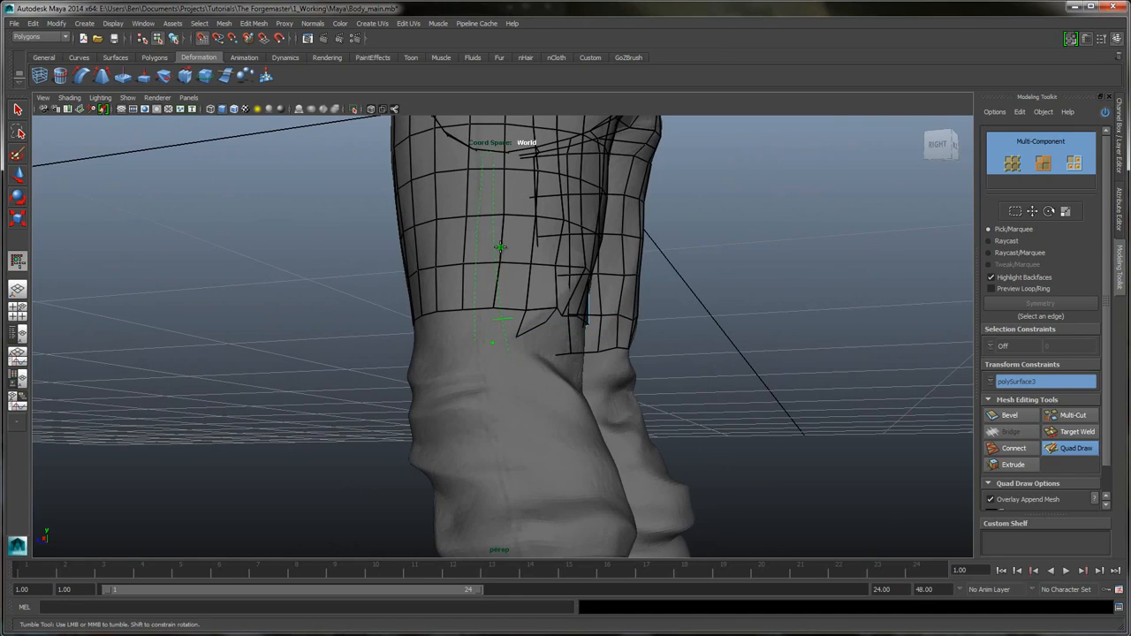
left_click_drag(501, 247, 501, 248, "alt")
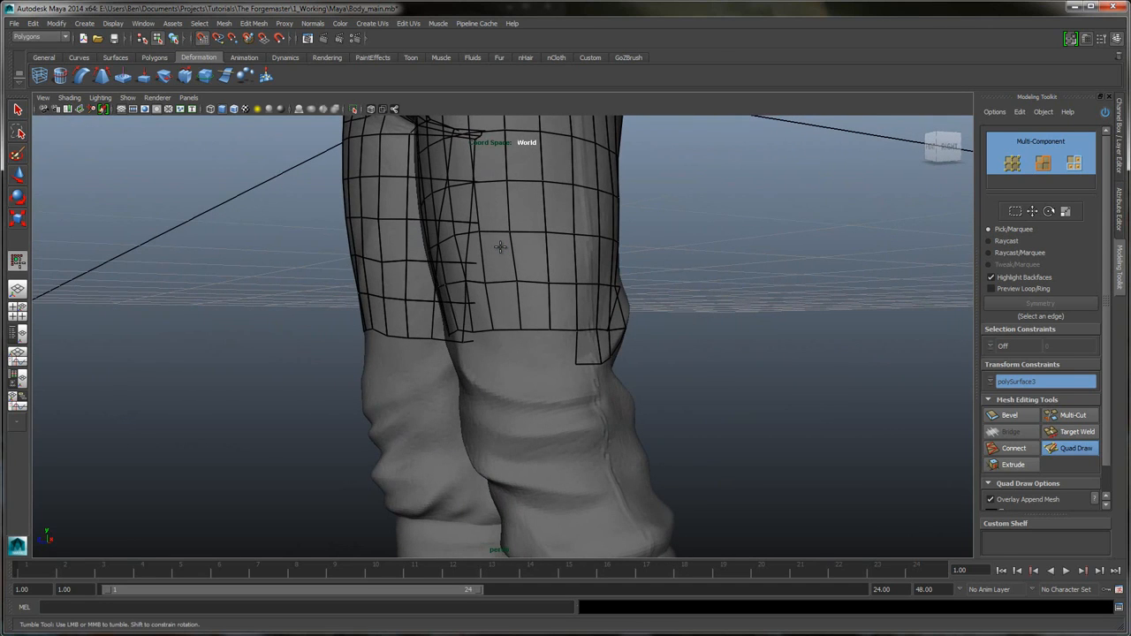
left_click(562, 347, "shift")
left_click(518, 365)
left_click_drag(500, 248, 500, 248, "alt")
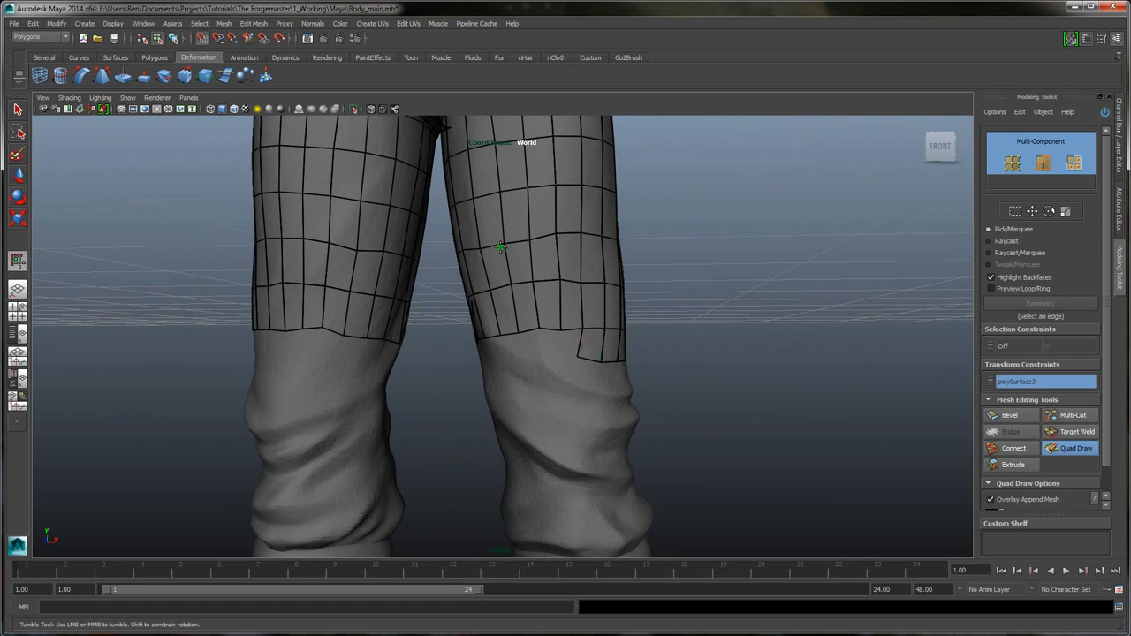
- Extend the new row with quads across the front of the figure's left leg and even out its lower corner
right_click_drag(500, 248, 500, 247, "alt")
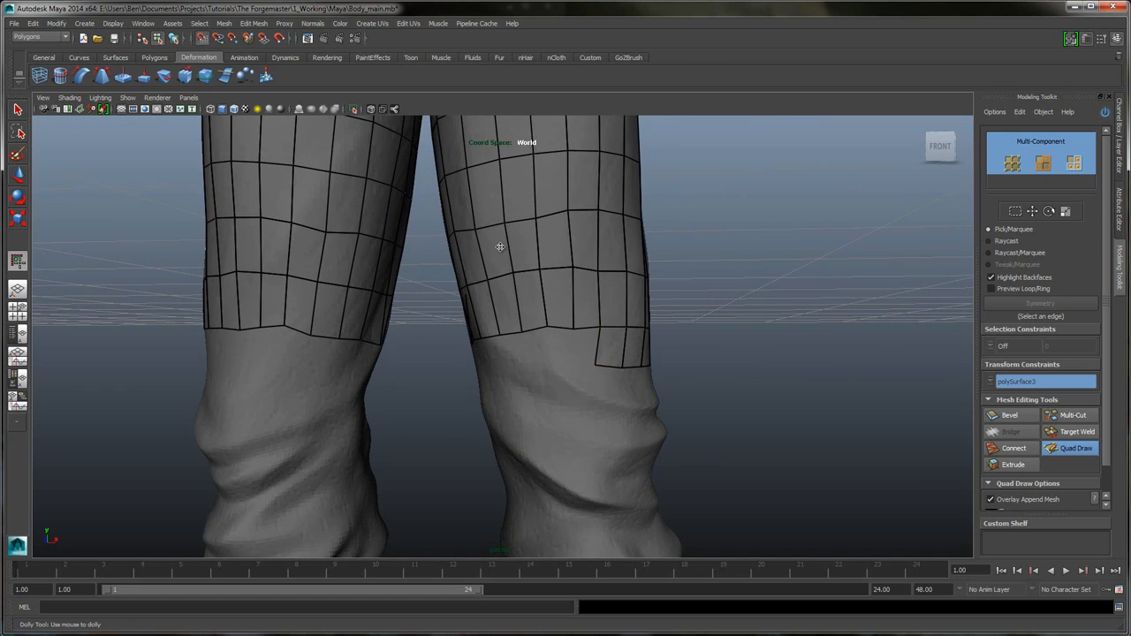
left_click_drag(596, 365, 590, 362)
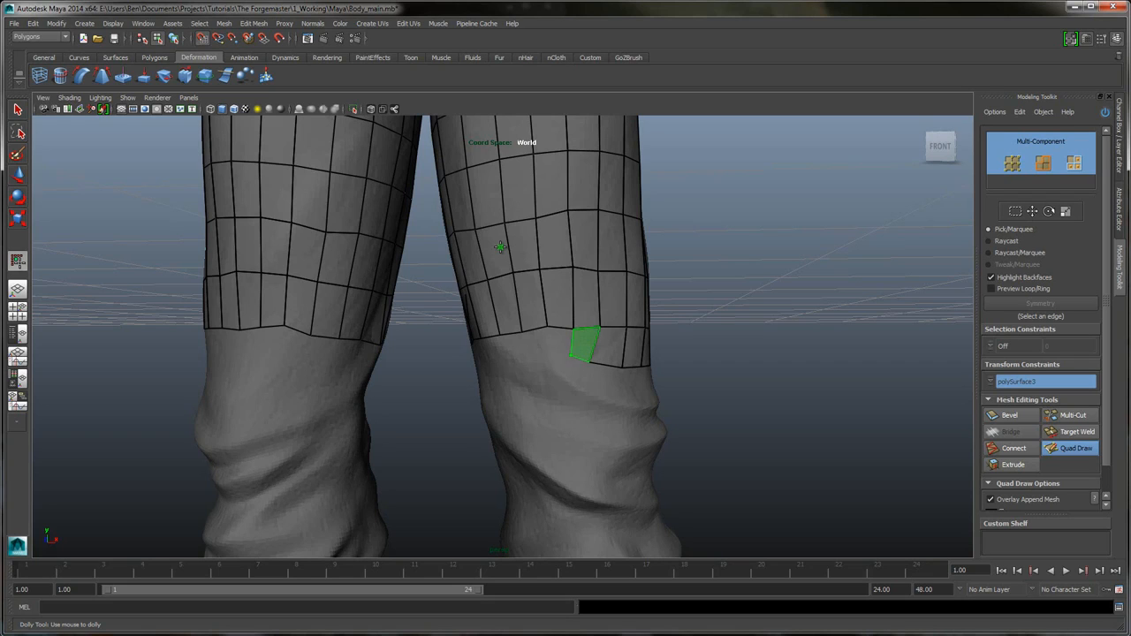
left_click(583, 347, "shift")
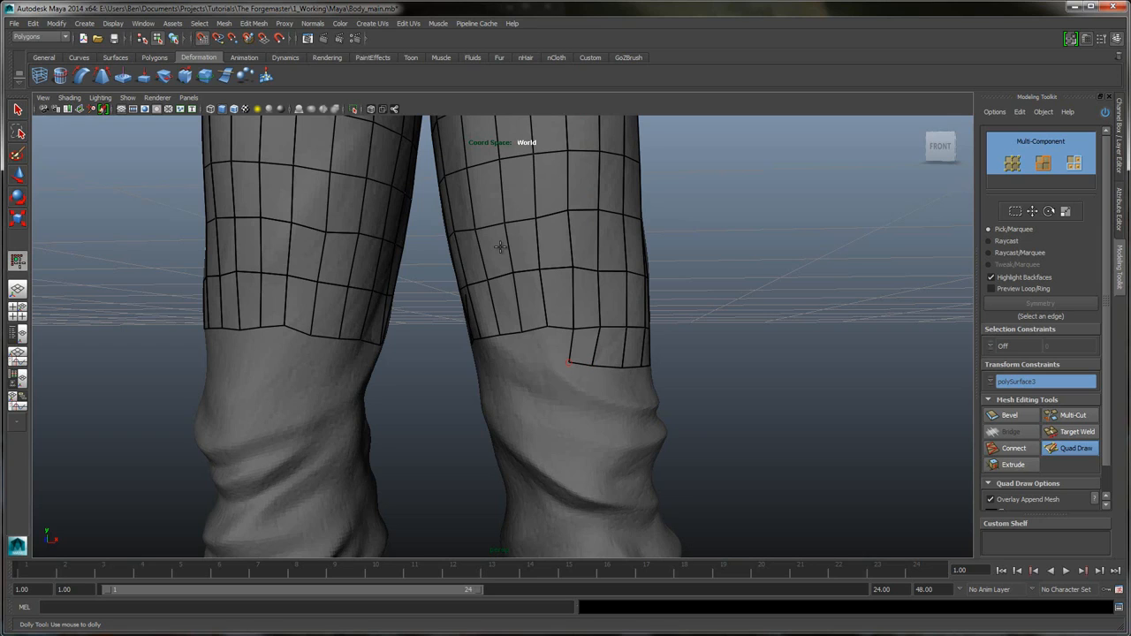
left_click(560, 345, "shift")
left_click_drag(501, 248, 513, 249, "alt")
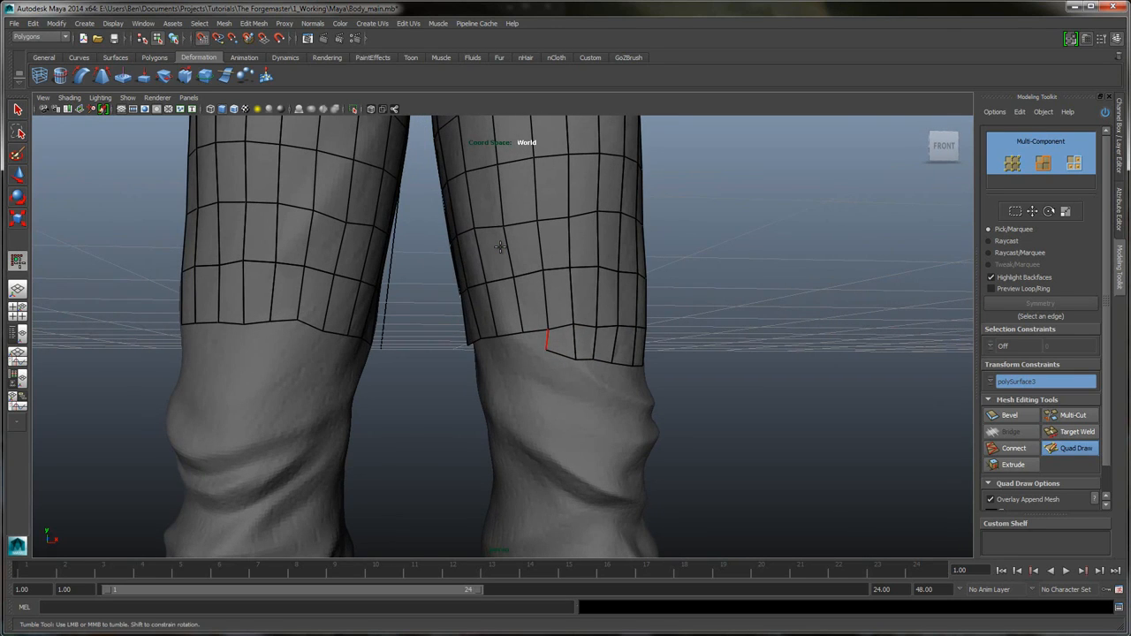
left_click(535, 340, "shift")
- Taper the row's front end by merging its last lower vertex into the border vertex above
right_click_drag(577, 358, 637, 358, "alt")
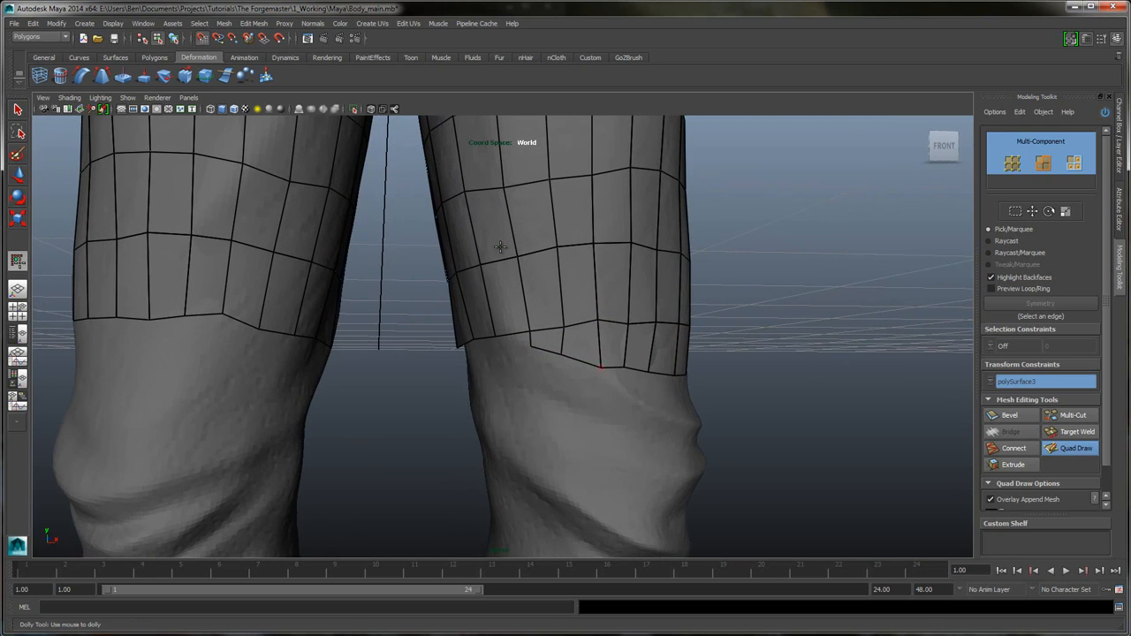
left_click_drag(501, 250, 500, 248)
left_click_drag(530, 332, 525, 338)
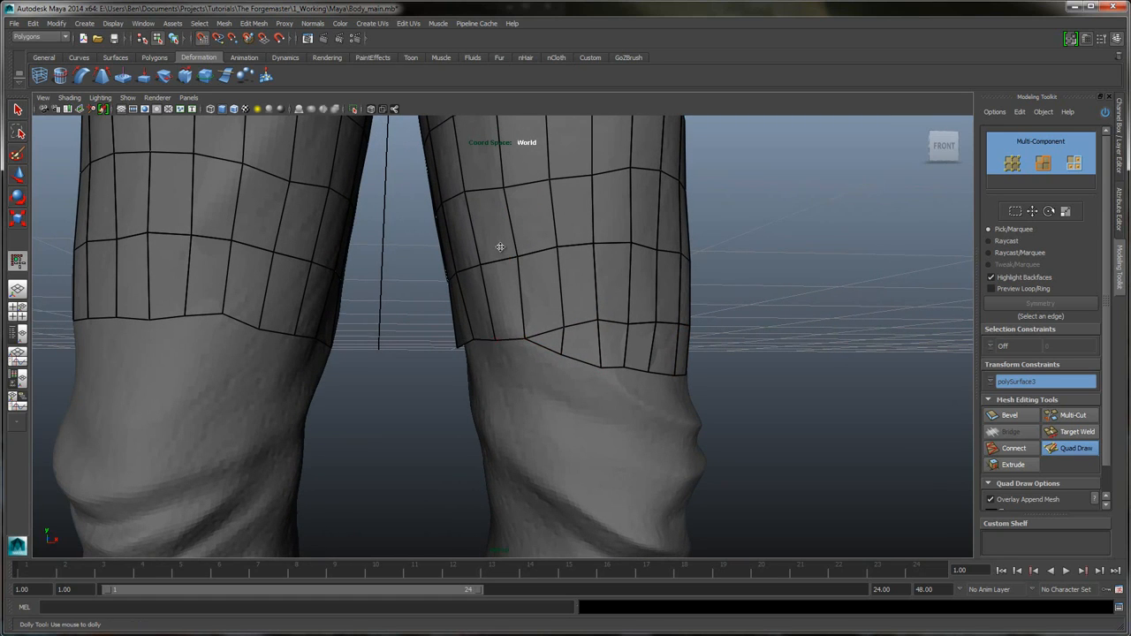
- Adjust the border vertices behind the figure's left knee and extend the new row of quads across the back
left_click_drag(500, 248, 500, 247, "alt")
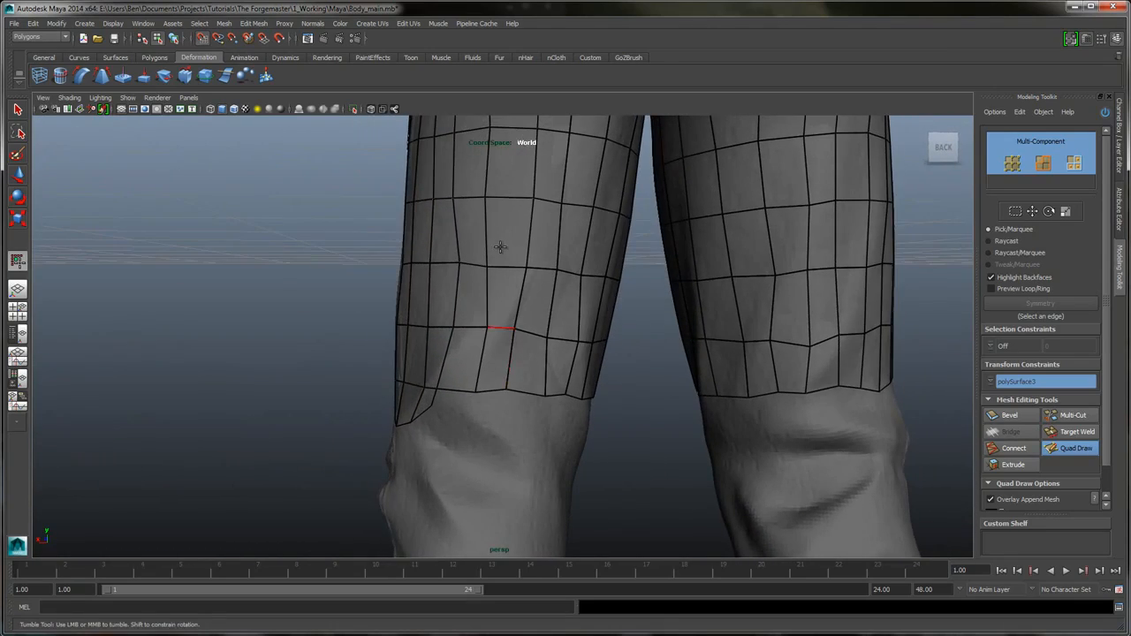
left_click_drag(516, 330, 513, 318)
left_click_drag(501, 247, 500, 247, "alt")
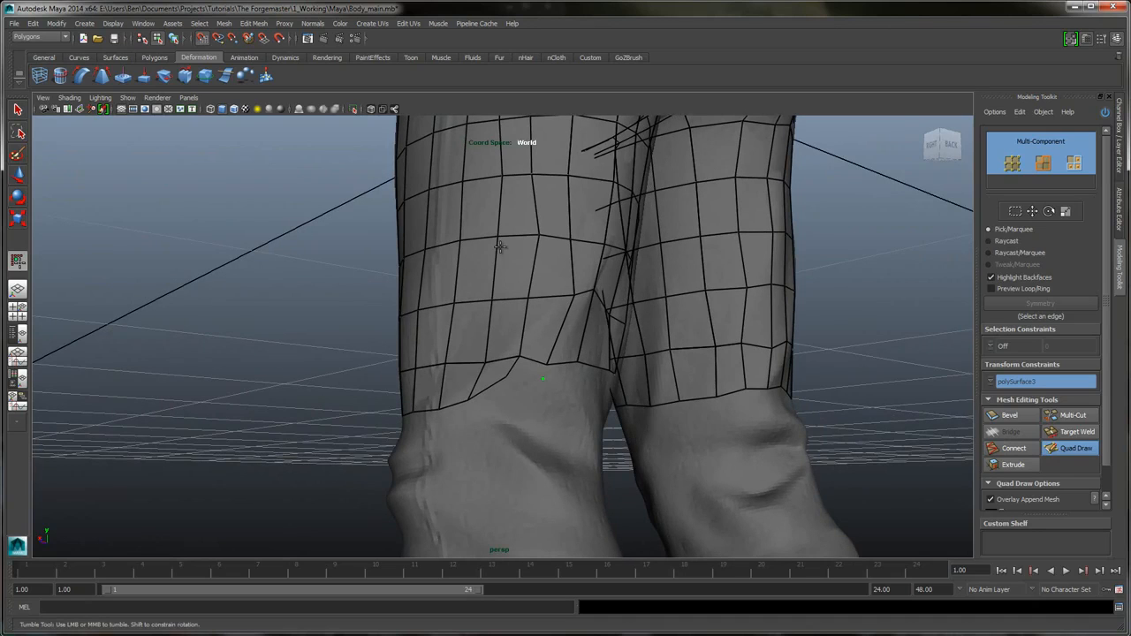
left_click(576, 399)
left_click(561, 377, "shift")
left_click_drag(500, 248, 501, 247, "alt")
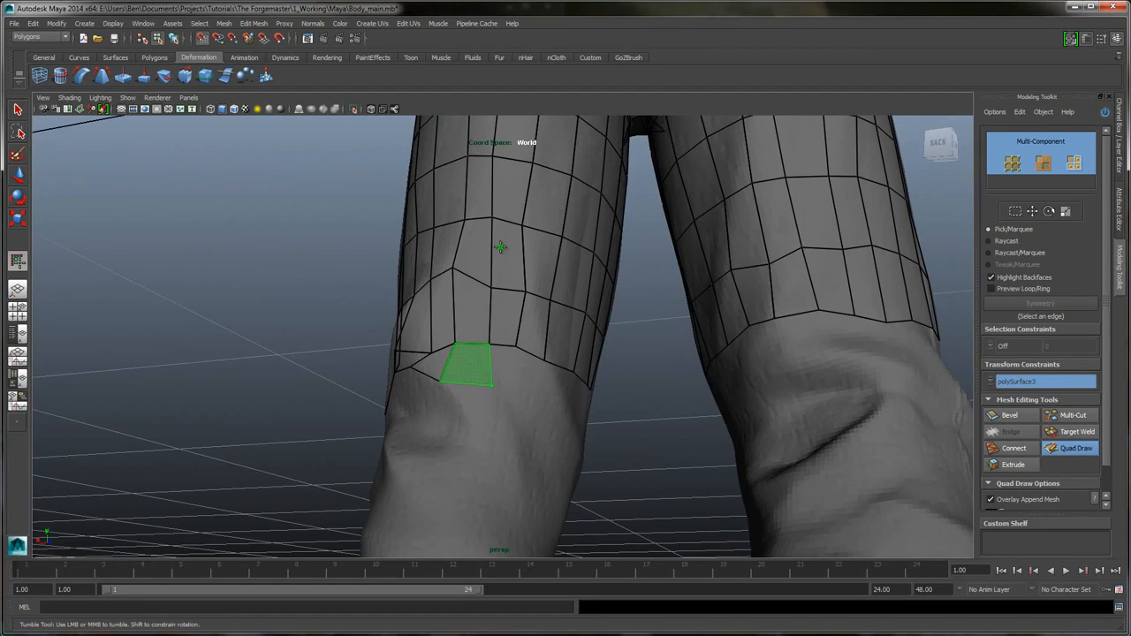
left_click(466, 366, "shift")
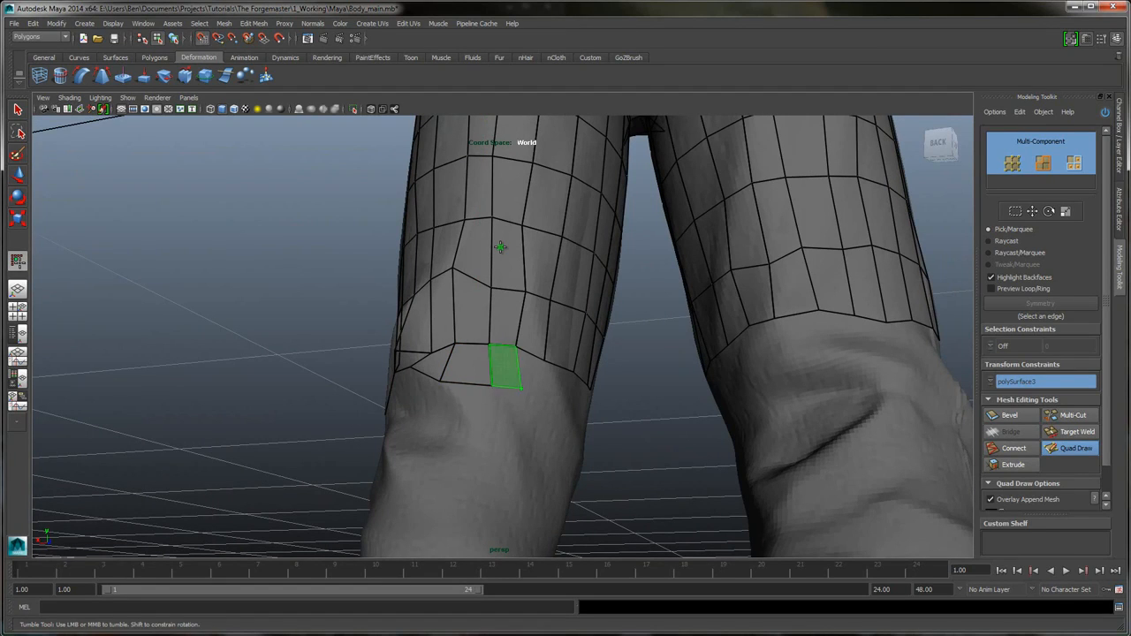
left_click(505, 367, "shift")
left_click_drag(505, 367, 602, 367, "alt")
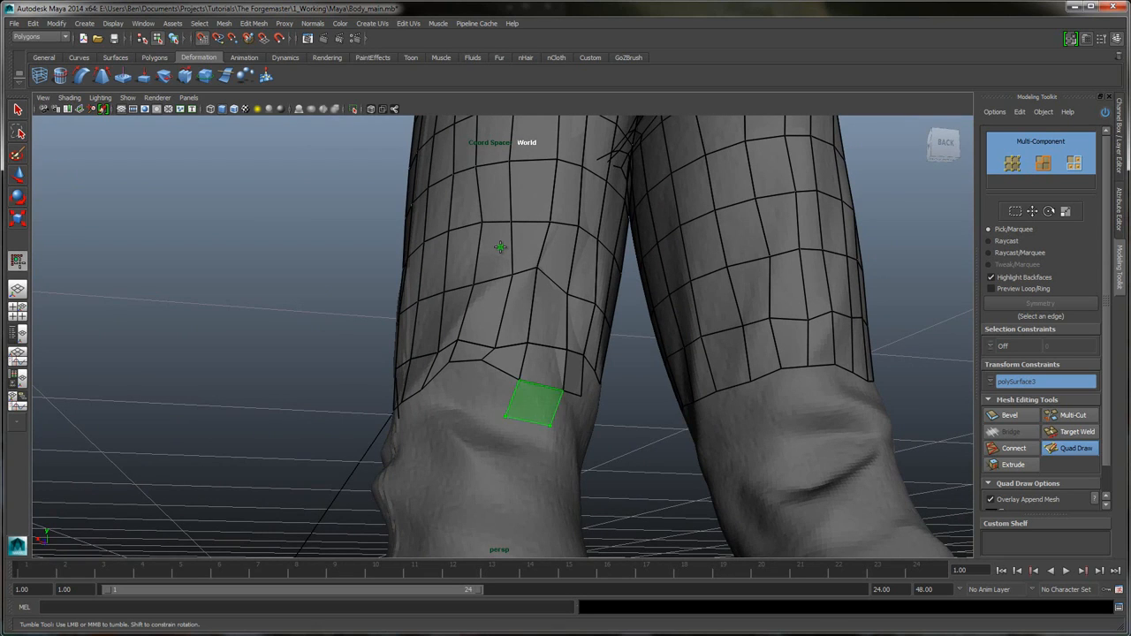
left_click(534, 404, "shift")
left_click_drag(534, 404, 488, 404, "alt")
key("ctrl+z")
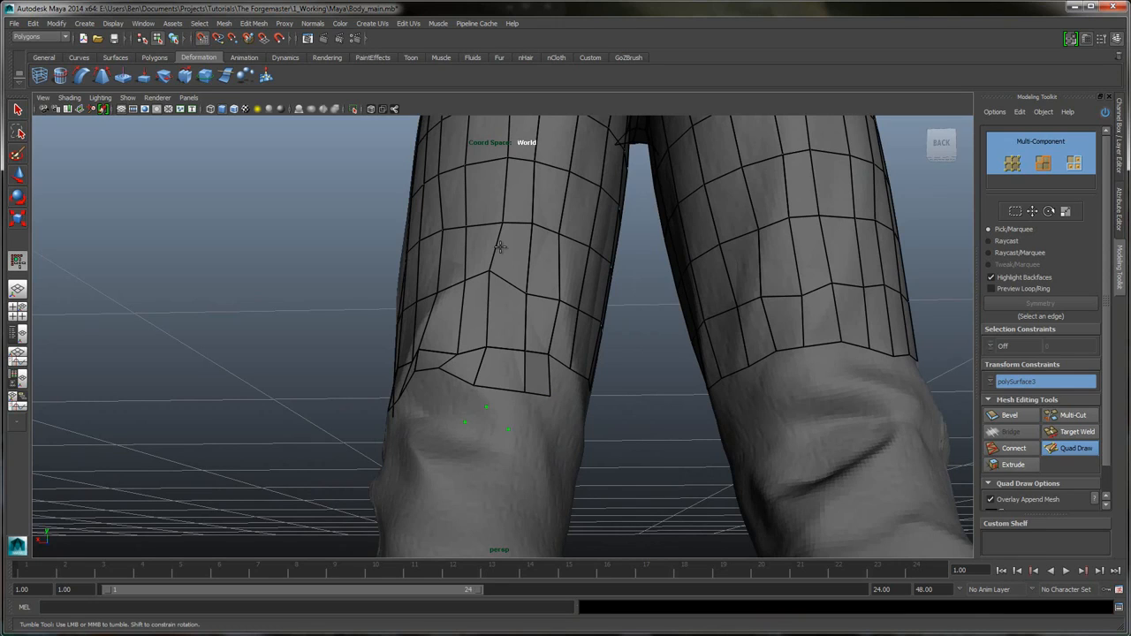
- Fill a triangle and an adjoining quad beneath the new row behind the figure's left knee
left_click(501, 406, "shift")
left_click(484, 406, "ctrl+shift")
left_click_drag(500, 247, 500, 247, "alt")
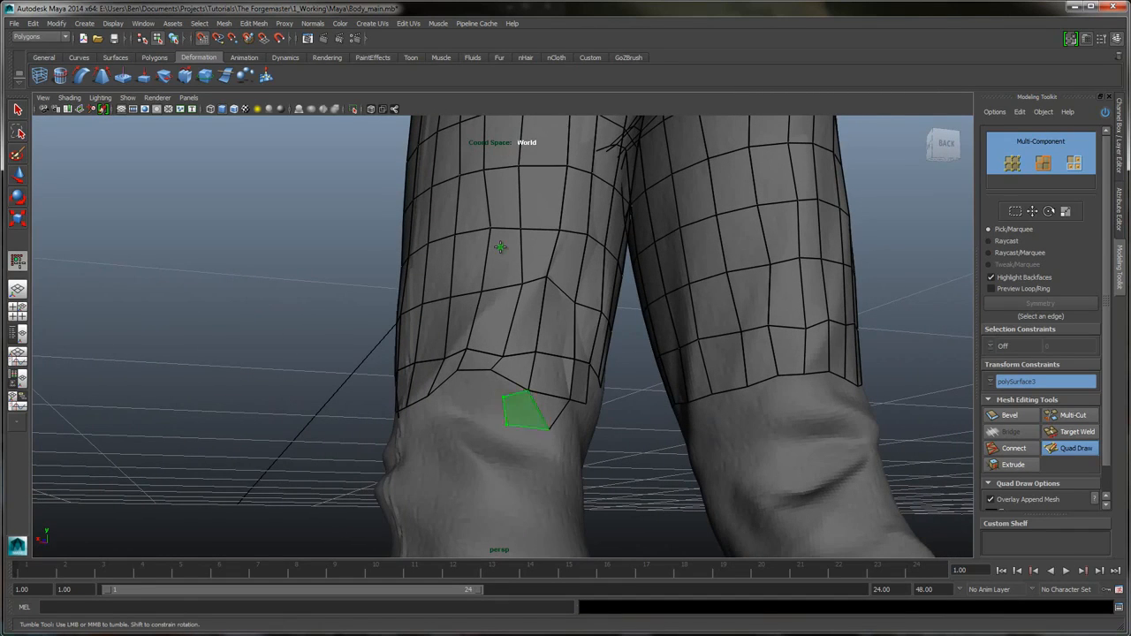
left_click_drag(500, 246, 506, 257, "alt")
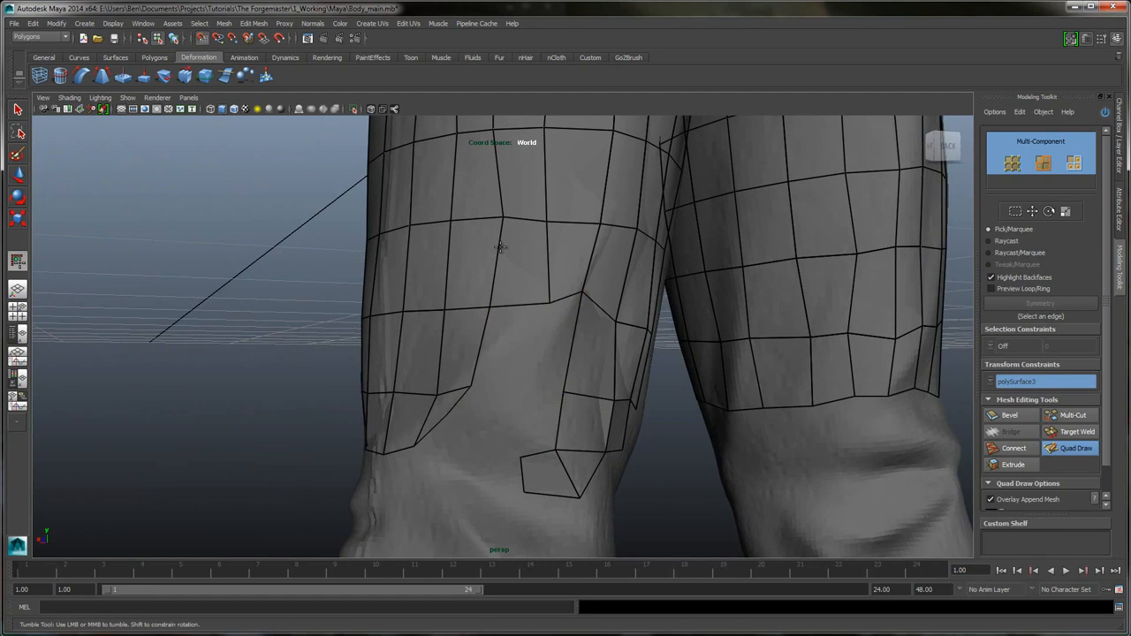
- Build a diagonal chain of quads along the fold from the upper border behind the figure's left knee
left_click_drag(500, 246, 500, 246, "alt")
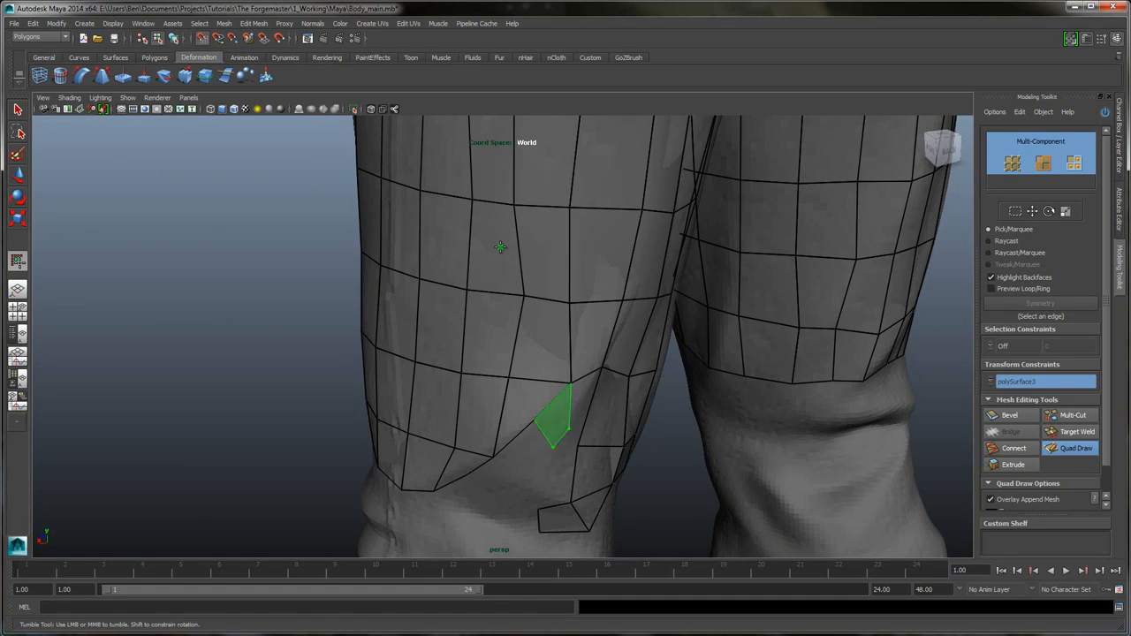
left_click_drag(500, 246, 500, 246, "alt")
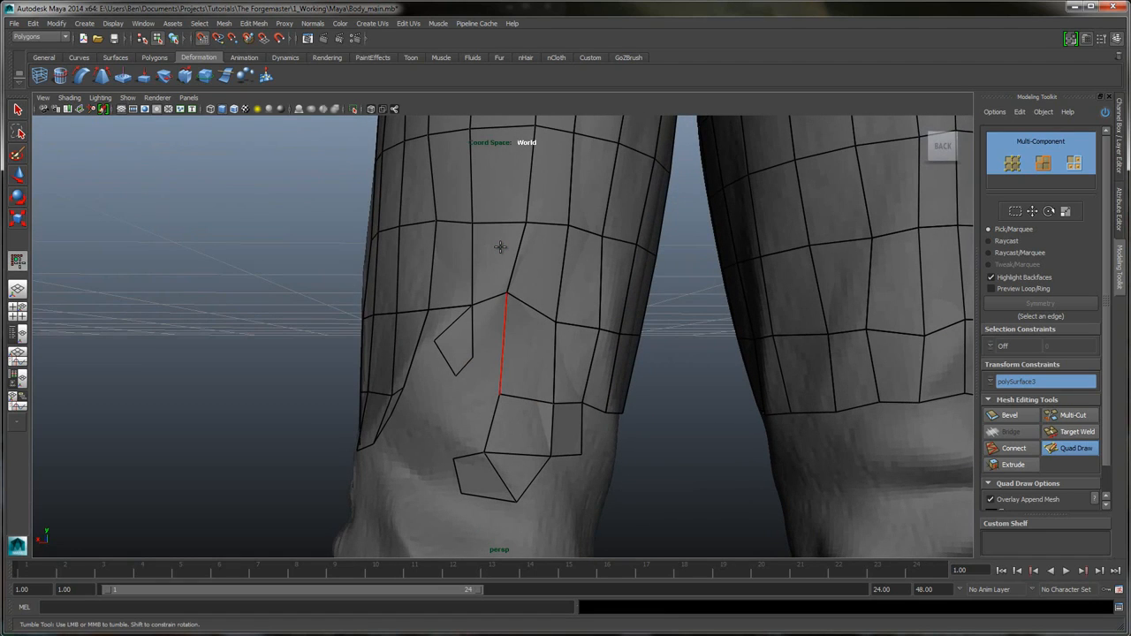
left_click(500, 247, "shift")
left_click_drag(501, 246, 500, 247, "alt")
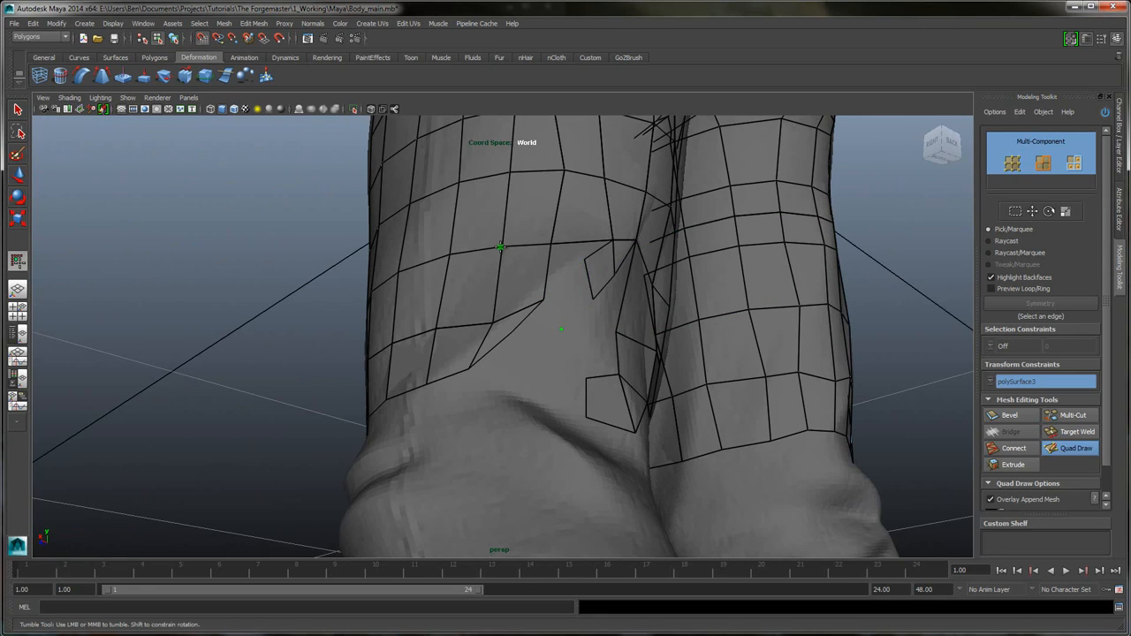
left_click(570, 297, "shift")
left_click_drag(500, 247, 501, 247, "alt")
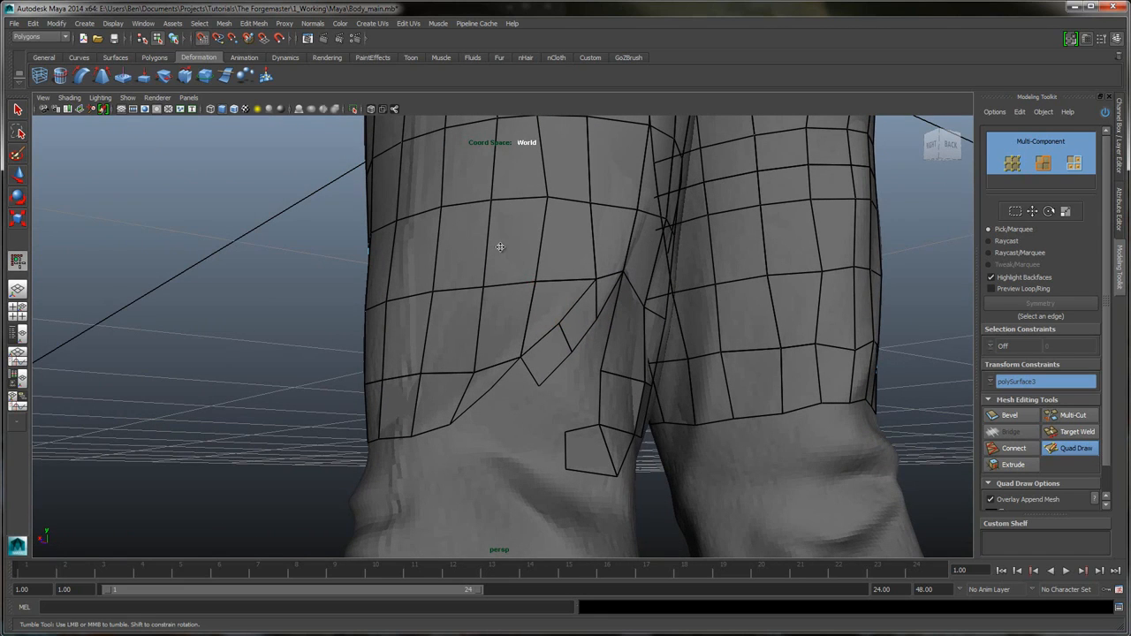
- Reposition the chain's outer vertex and continue the quads down along the fold to join the lower faces behind the knee
mouse_move(521, 357)
left_mouse_down()
mouse_move(513, 351)
mouse_move(554, 316)
left_mouse_up()
left_click_drag(501, 247, 500, 246, "alt")
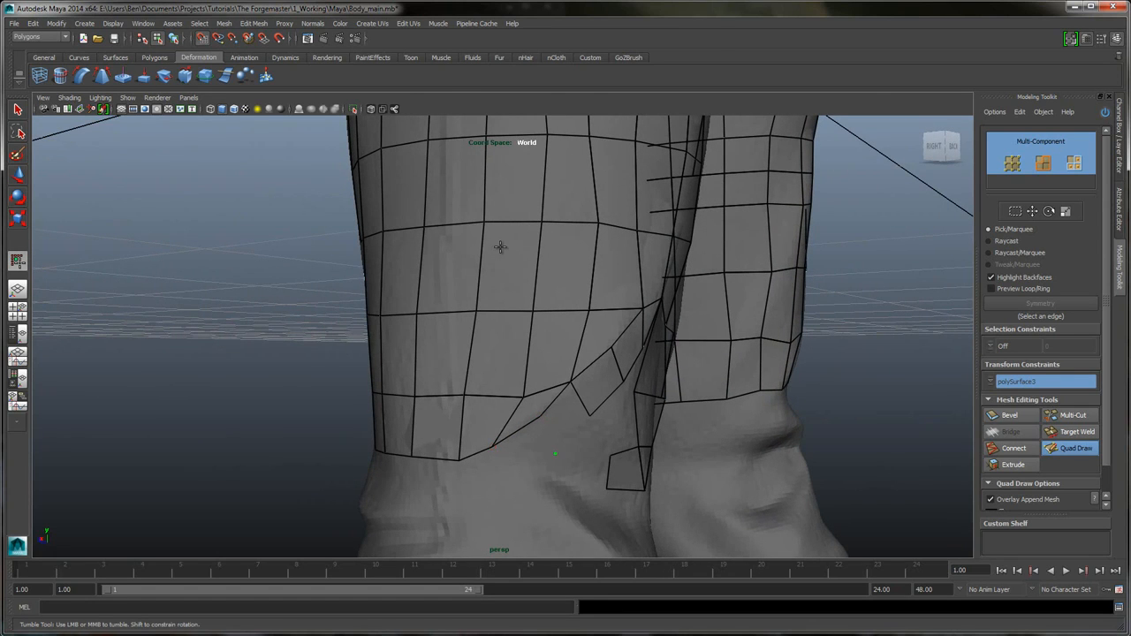
left_click(565, 415, "shift")
left_click_drag(500, 247, 500, 247, "alt")
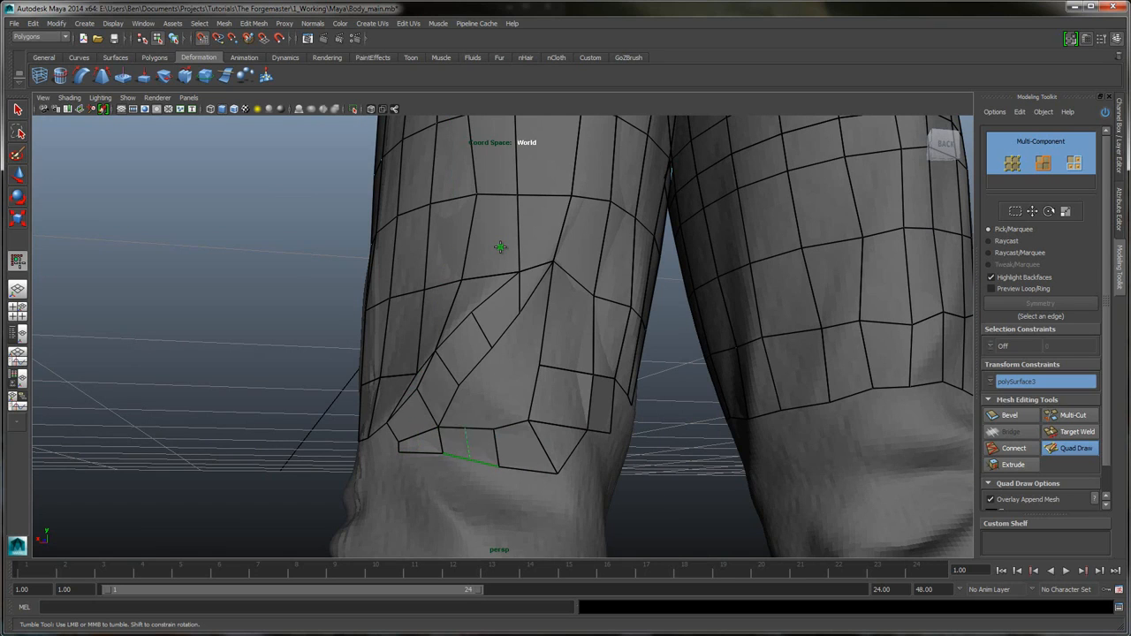
left_click(460, 446, "shift")
- Place points in the gap behind the figure's left knee and fill it with faces between the diagonal chain and lower quads
left_click_drag(500, 246, 500, 246, "alt")
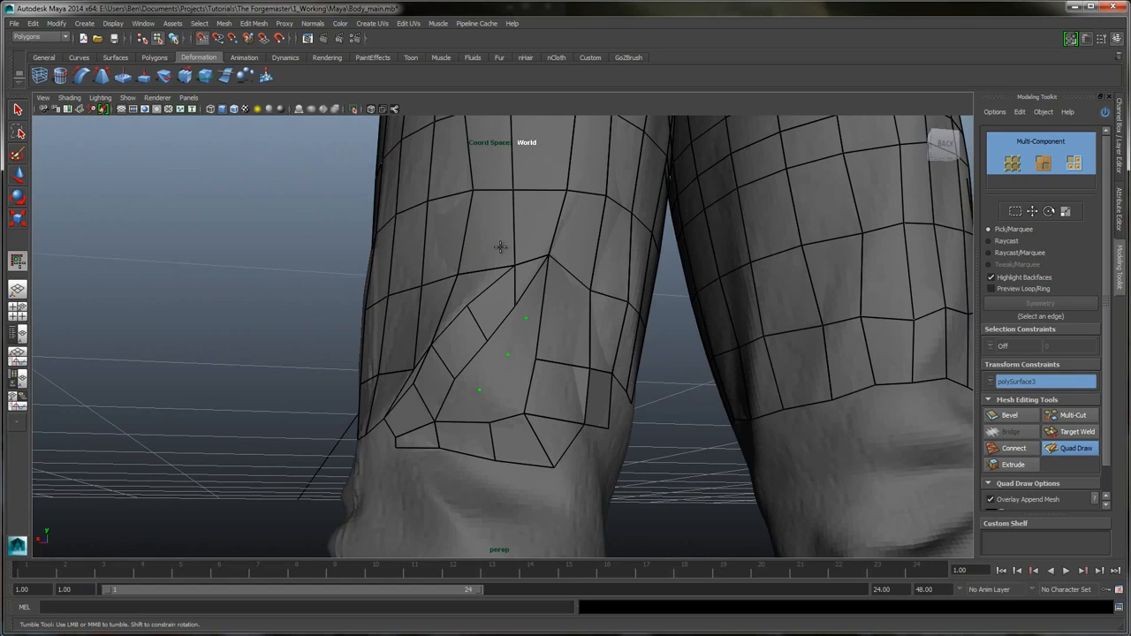
left_click(508, 330, "shift")
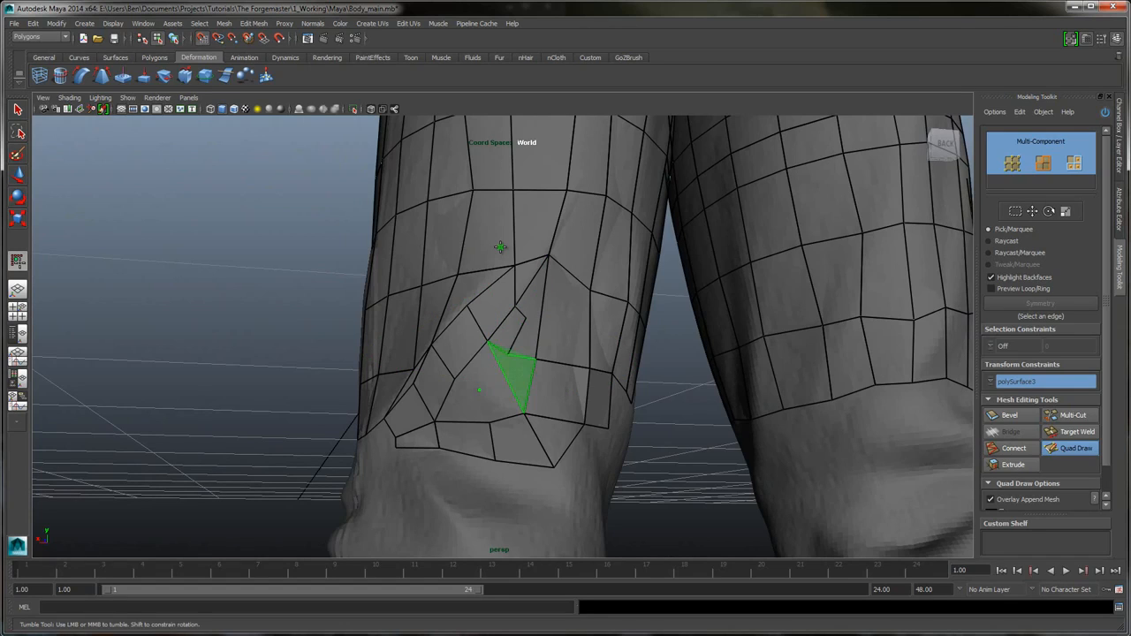
left_click(511, 380, "shift")
left_click(482, 367, "shift")
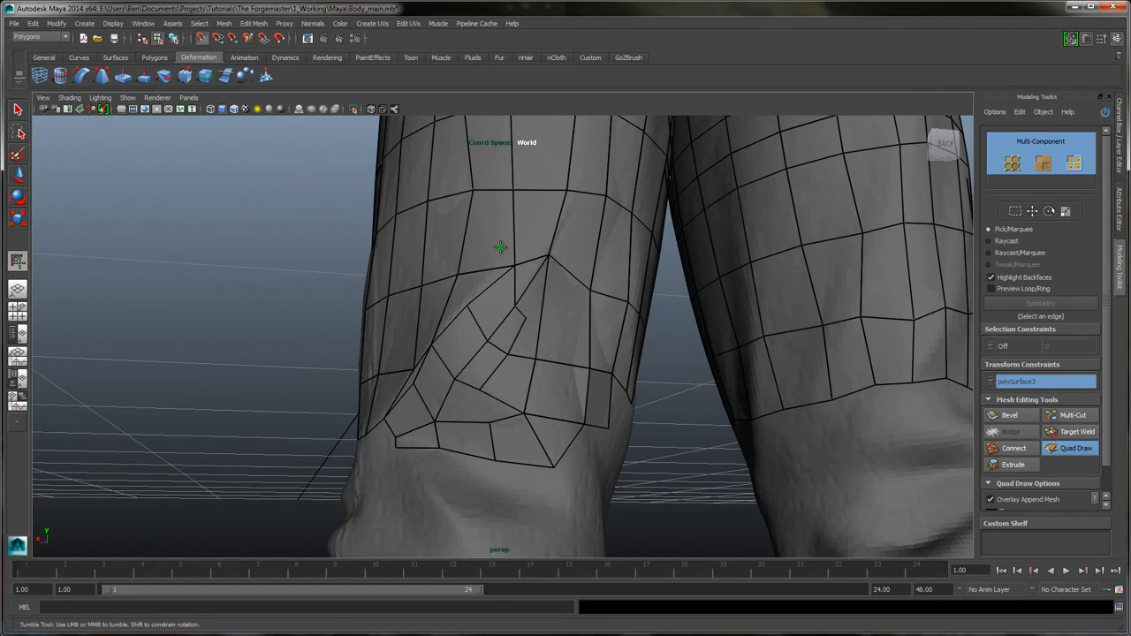
left_click(497, 409, "shift")
- Undo the misplaced weld at the fold behind the left knee and rework the narrow faces below its peak
left_click_drag(502, 244, 501, 247, "alt")
scroll(501, 248, "up", 4)
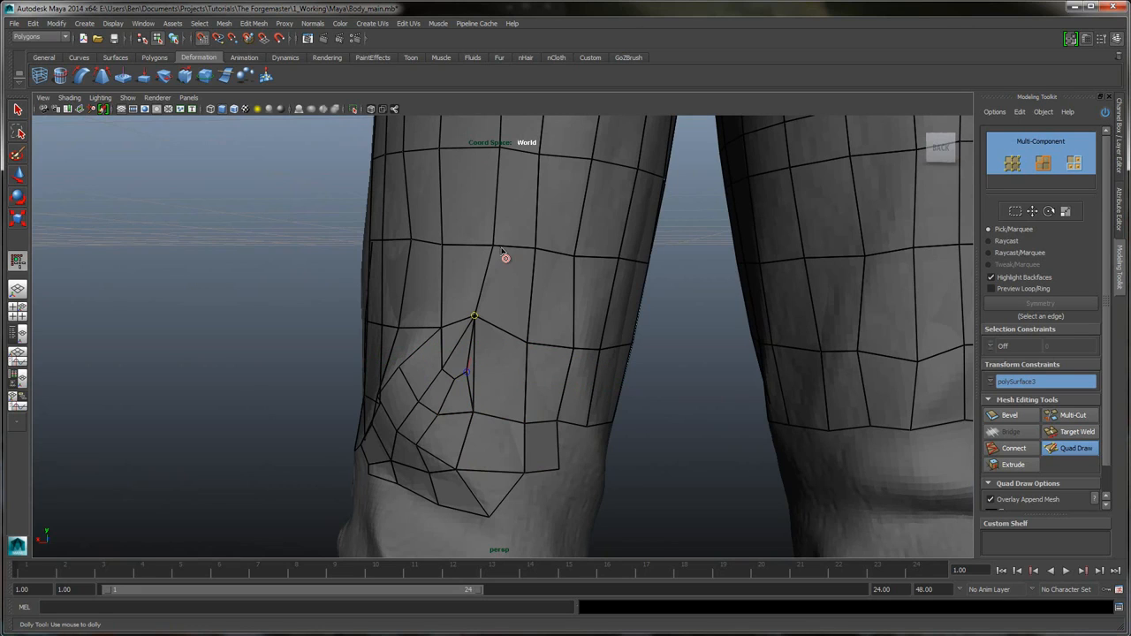
key("ctrl+z")
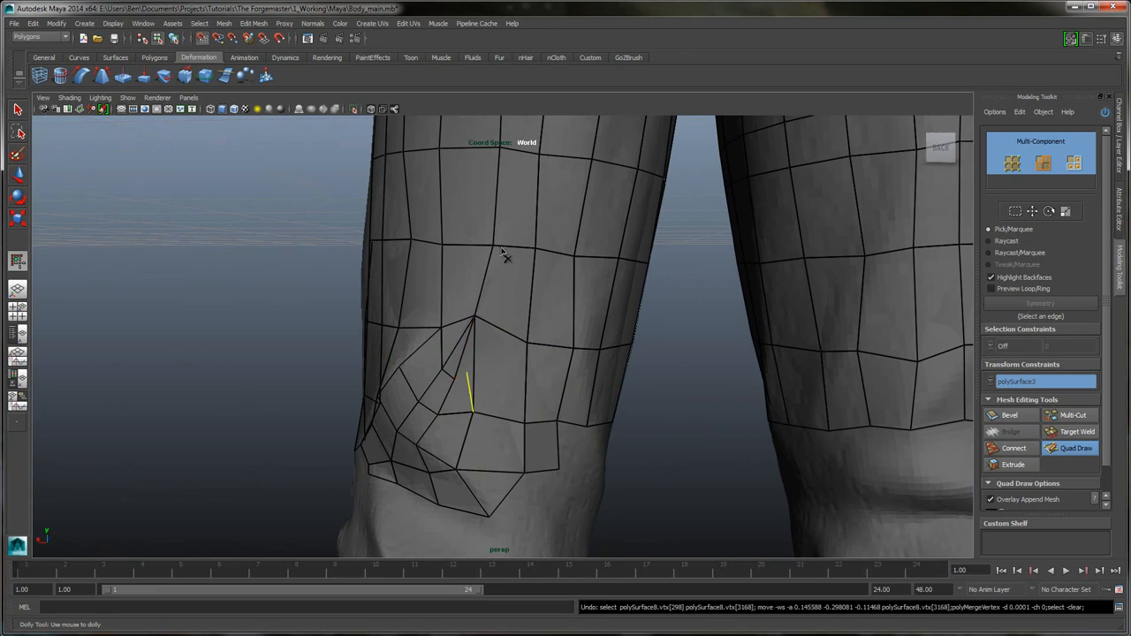
key("ctrl+z")
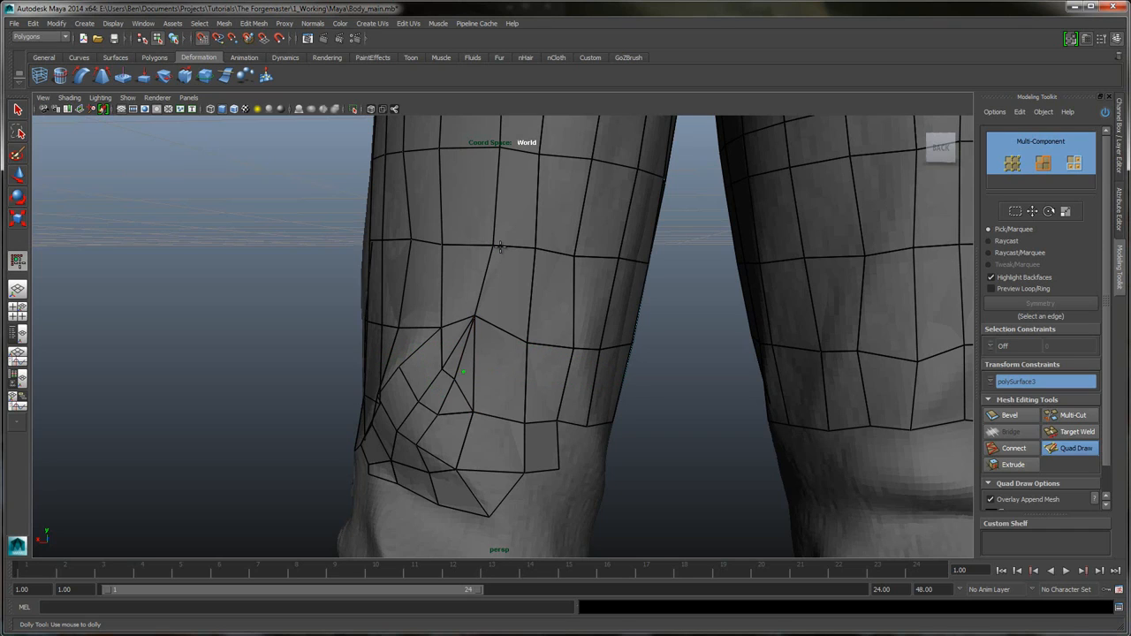
left_click(464, 363, "shift")
scroll(505, 256, "up", 3)
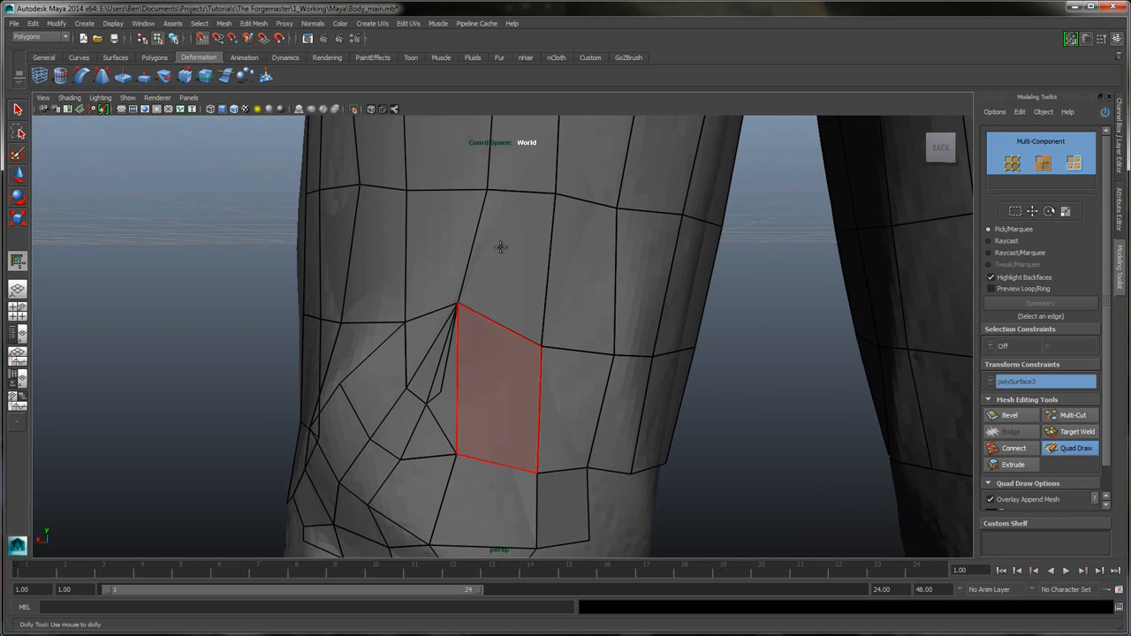
mouse_move(501, 248)
left_mouse_down("alt")
mouse_move(541, 249)
mouse_move(501, 247)
left_mouse_up("alt")
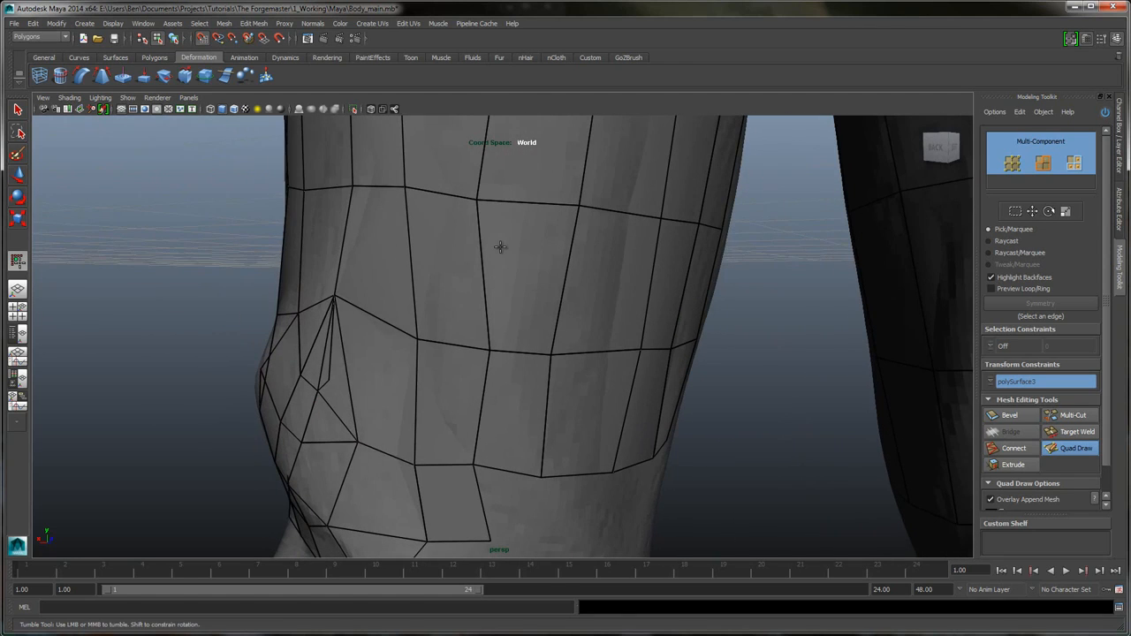
key("ctrl+z")
left_click(332, 375)
scroll(504, 252, "down", 8)
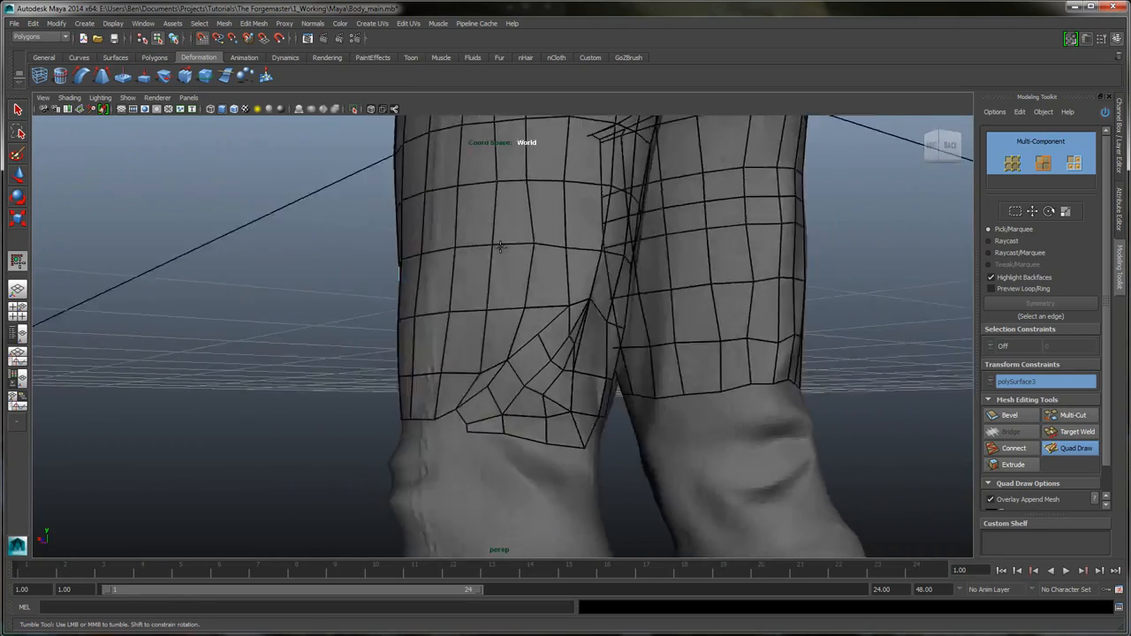
- Place points below the border and build a strip of quads around the front and outer side of the left knee
left_click_drag(501, 247, 501, 247, "alt")
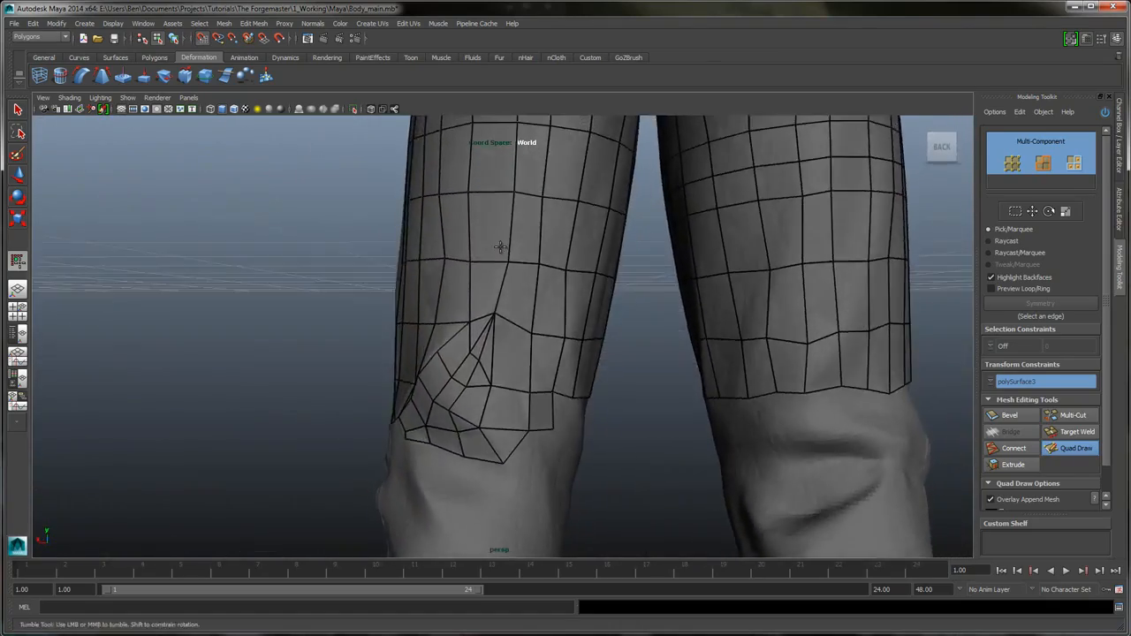
right_click_drag(500, 247, 500, 247, "alt")
left_click_drag(500, 246, 500, 247, "alt")
right_click_drag(500, 247, 500, 246, "alt")
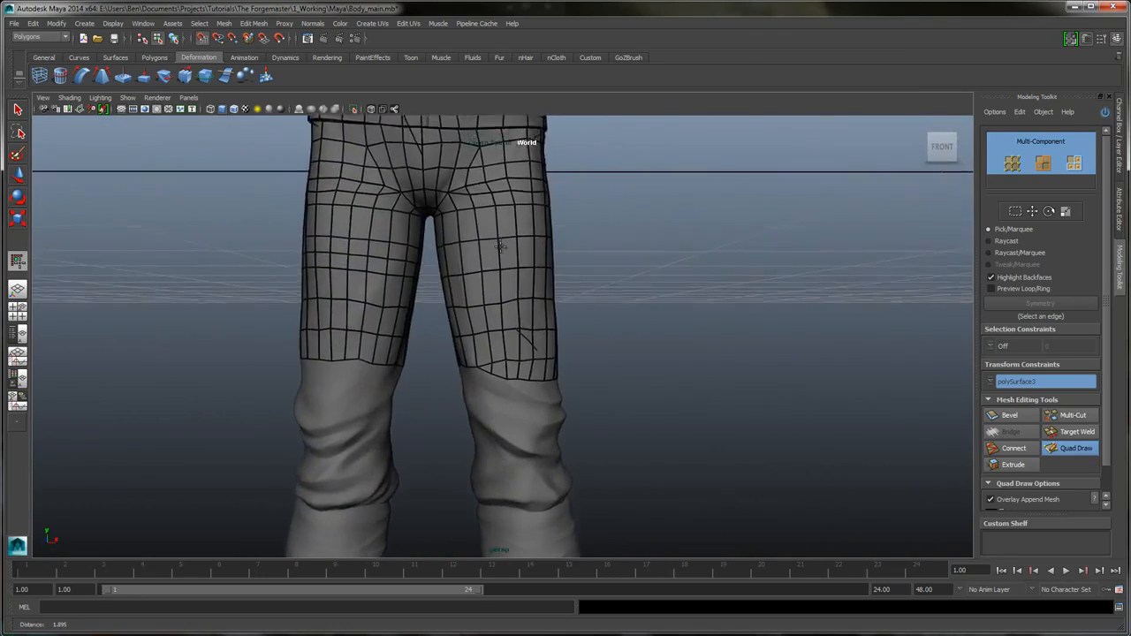
left_click_drag(500, 247, 501, 246, "alt")
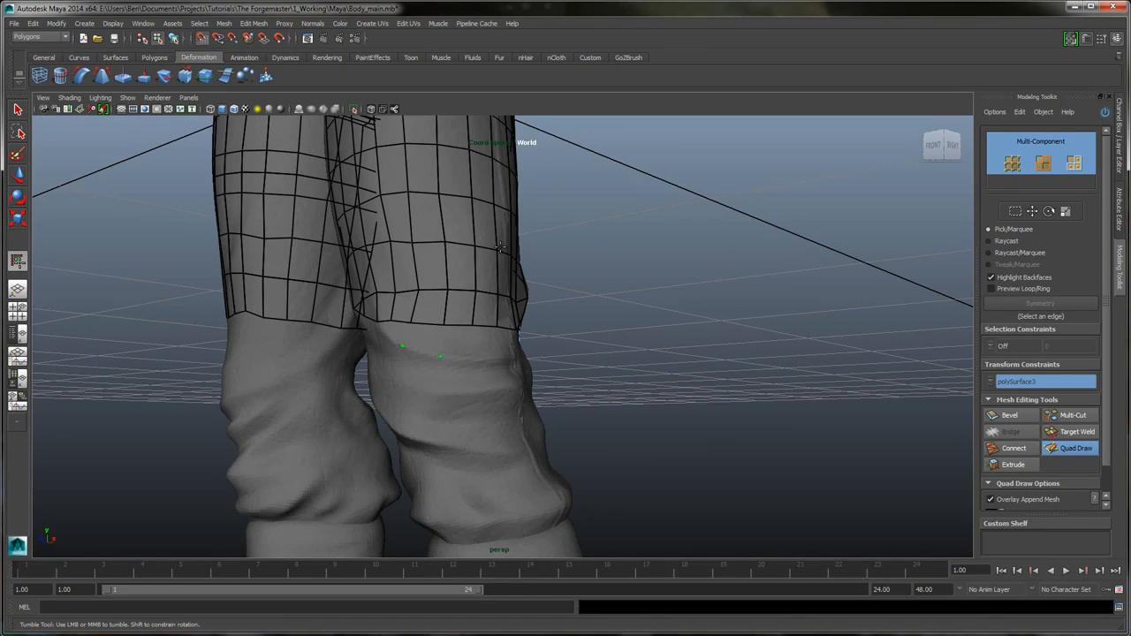
left_click_drag(500, 246, 501, 246, "alt")
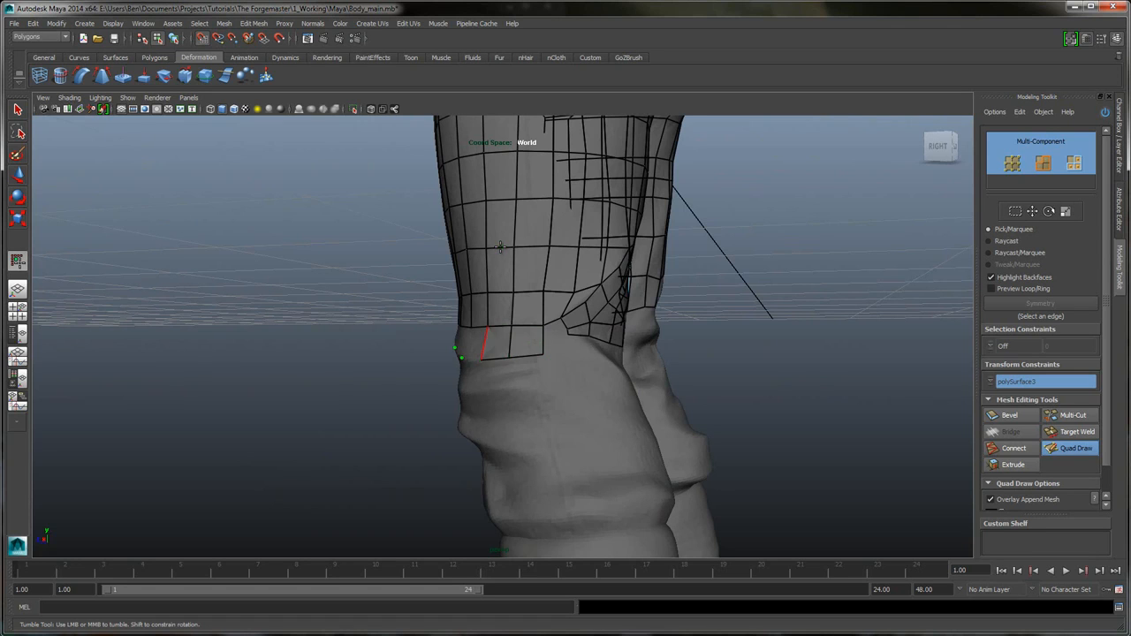
left_click_drag(501, 247, 500, 246, "alt")
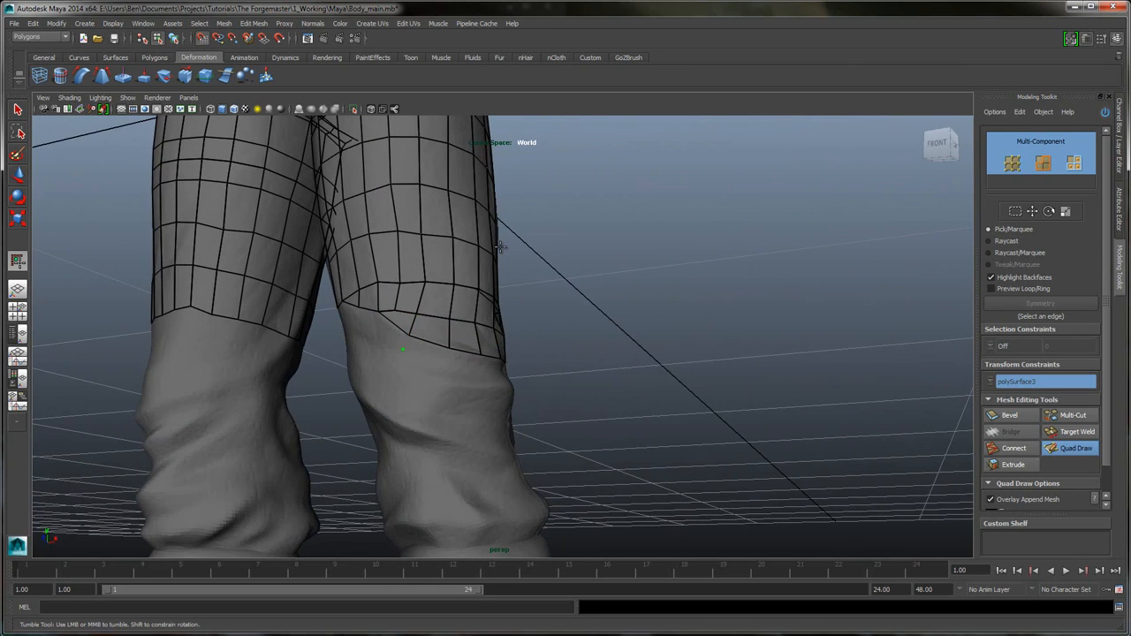
- Continue the quads beneath that strip around the outer side of the left knee, adjusting the point at its end
left_click(391, 333, "shift")
left_click_drag(500, 246, 501, 246, "alt")
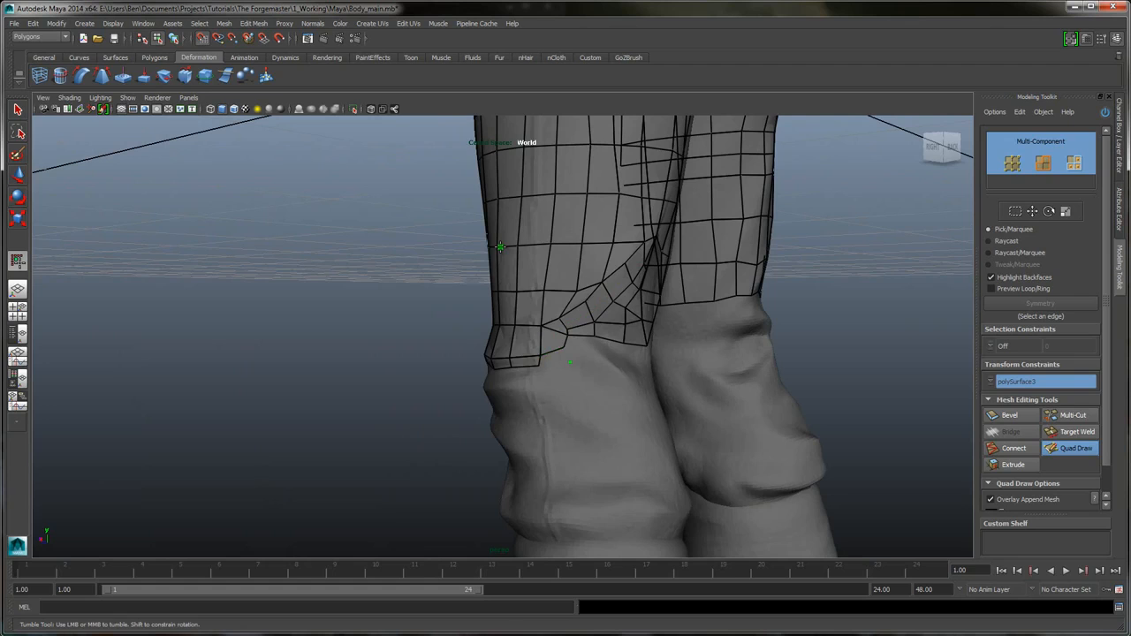
left_click(555, 358, "shift")
left_click_drag(569, 362, 561, 362)
left_click_drag(500, 246, 501, 246, "alt")
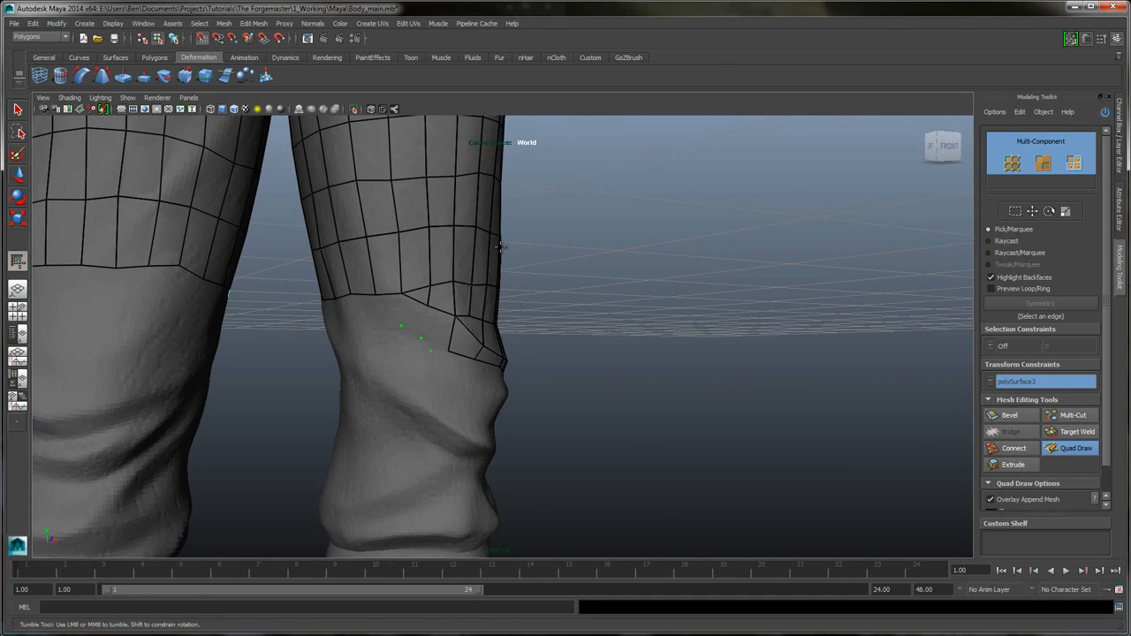
- Place points below the border on the inner side of the left knee and fill the row of quads across the front
left_click_drag(501, 247, 500, 247, "alt")
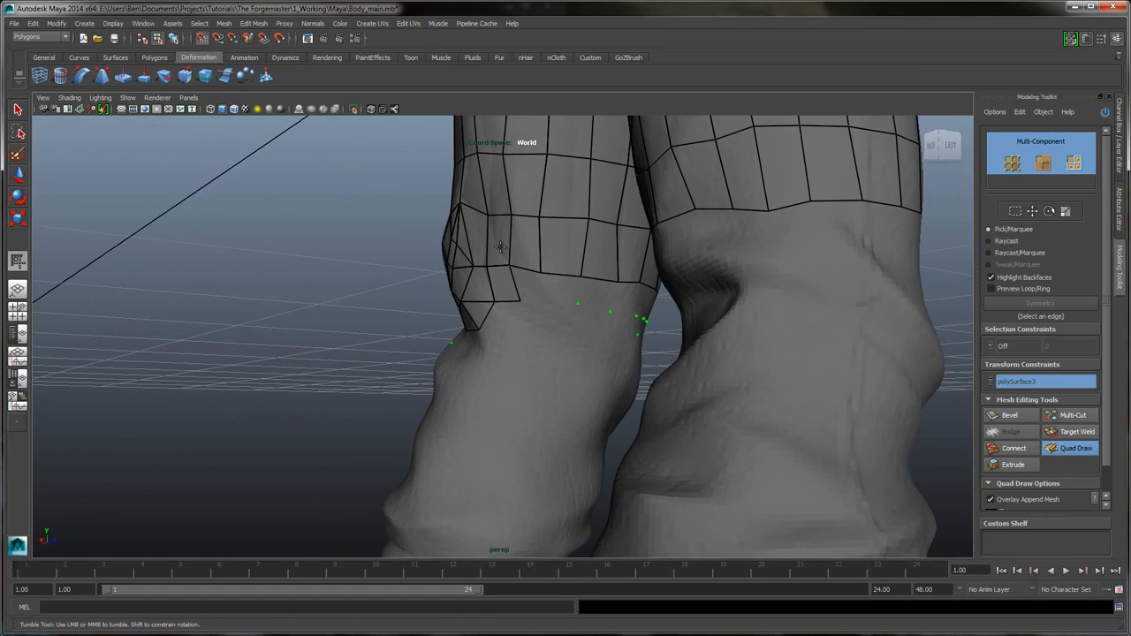
left_click_drag(529, 282, 629, 301, "shift")
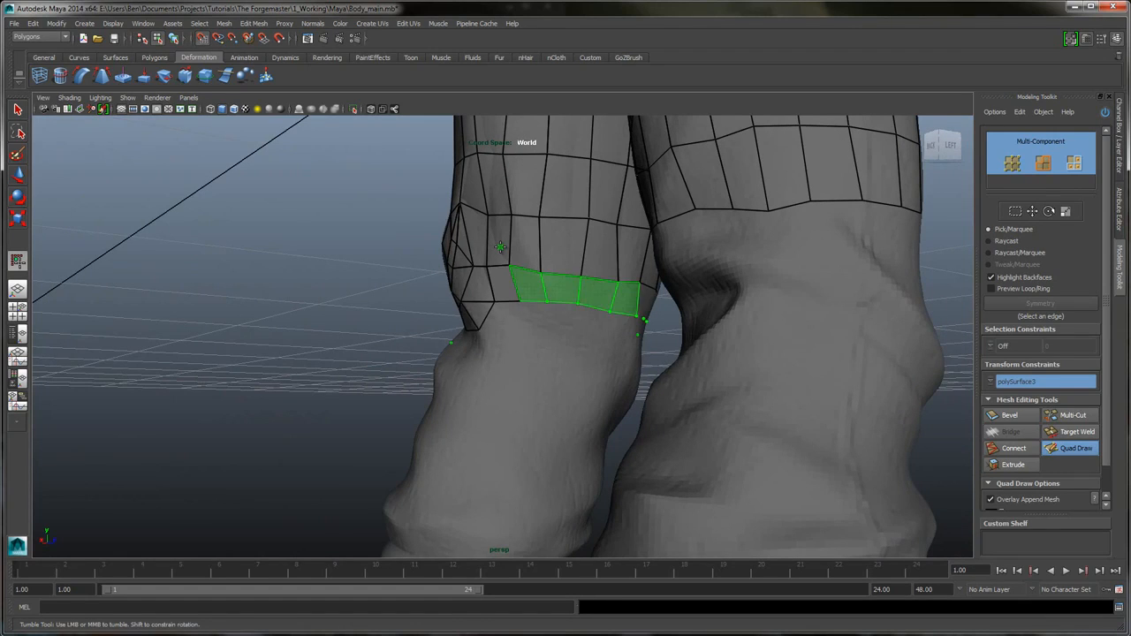
left_click_drag(500, 246, 501, 247, "alt")
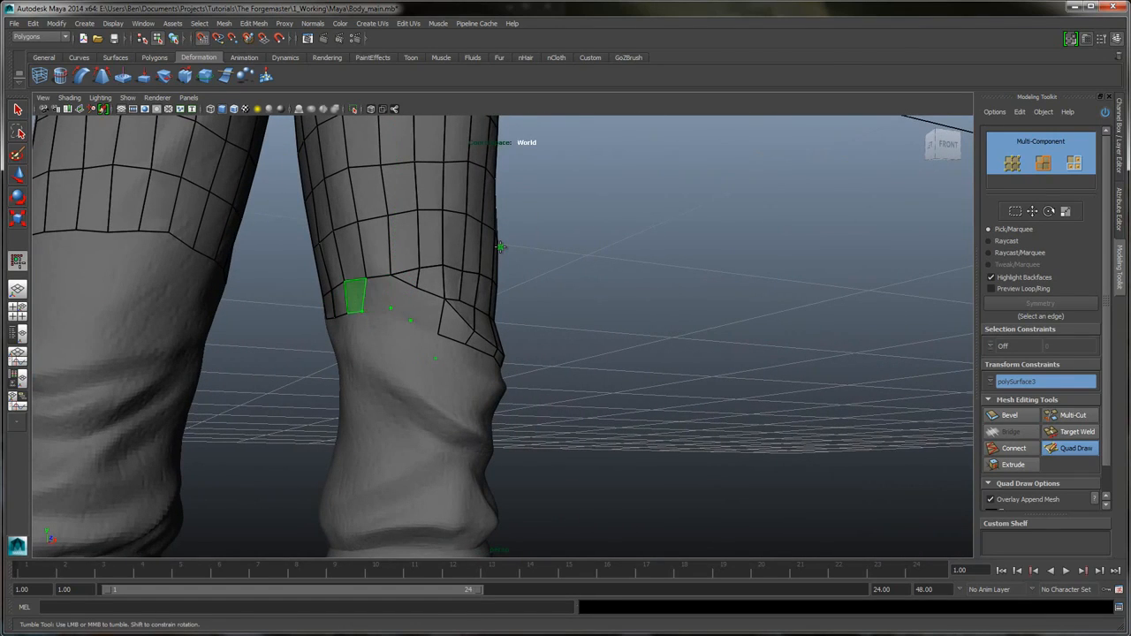
left_click_drag(356, 296, 430, 311, "shift")
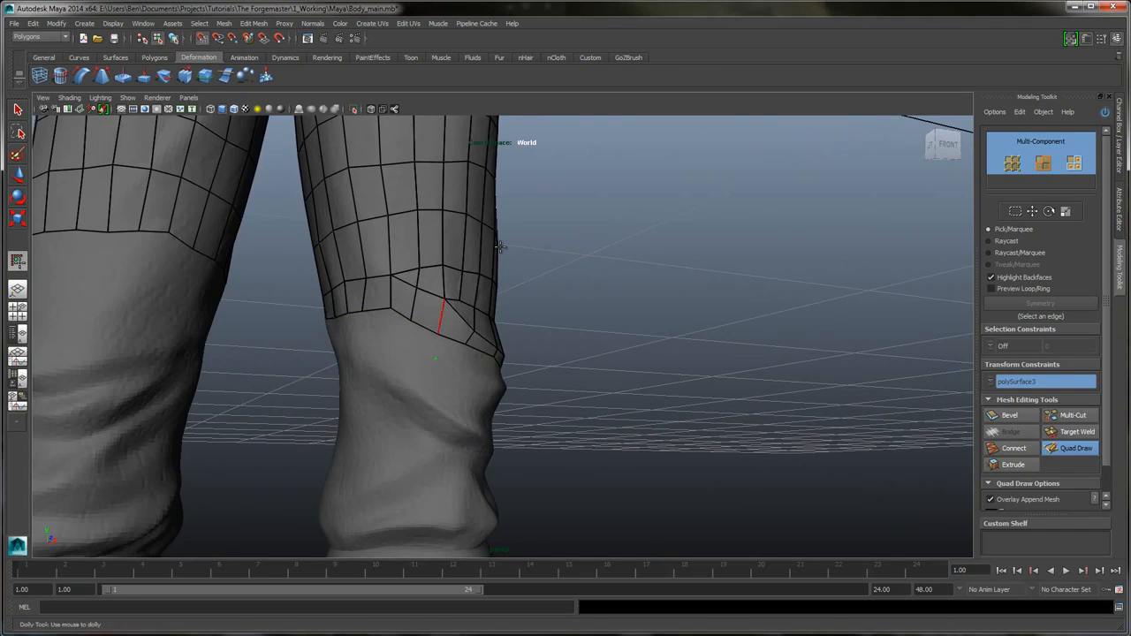
- Extend the lowest row from the outer side to the faces behind the left knee and reposition its end point
left_click_drag(501, 247, 501, 247, "alt")
right_click_drag(500, 247, 501, 247, "alt")
left_click_drag(500, 247, 506, 257, "alt")
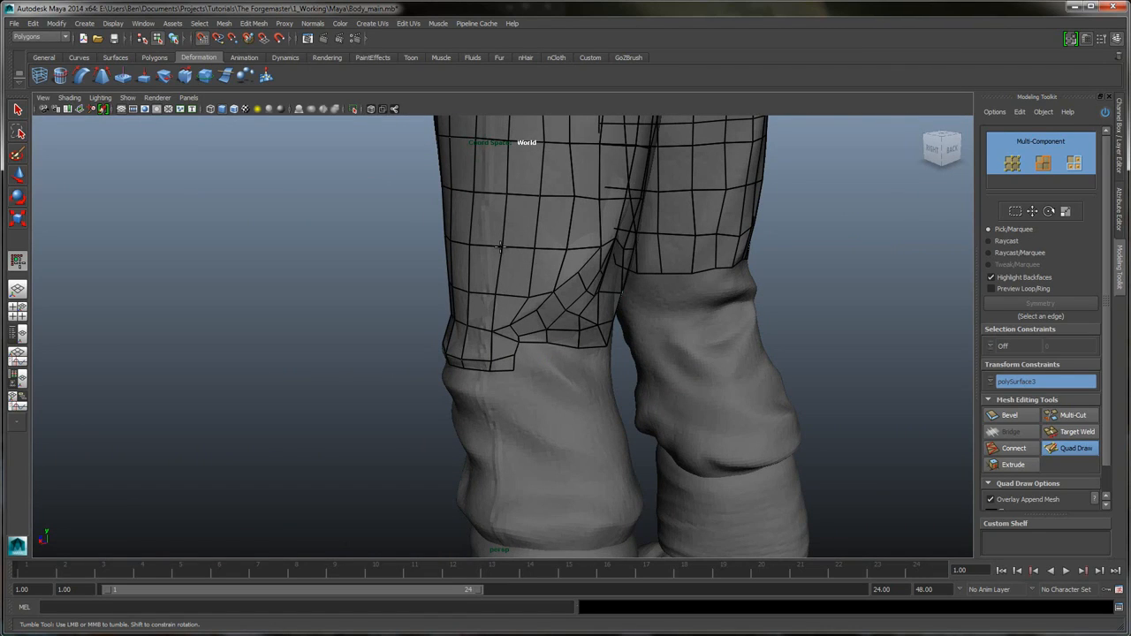
left_click(528, 363, "shift")
left_click_drag(543, 370, 543, 365)
left_click_drag(501, 246, 437, 232, "alt")
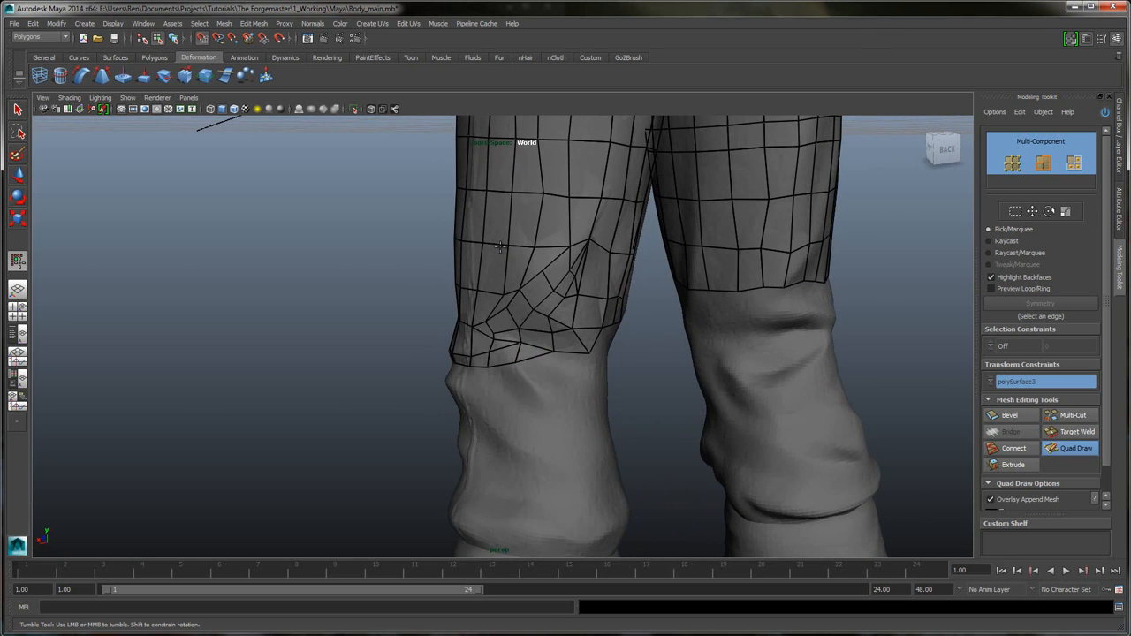
- Place points beneath the row at the back inner side of the left knee, fill quads there and adjust a border vertex
left_click_drag(502, 253, 500, 247, "alt")
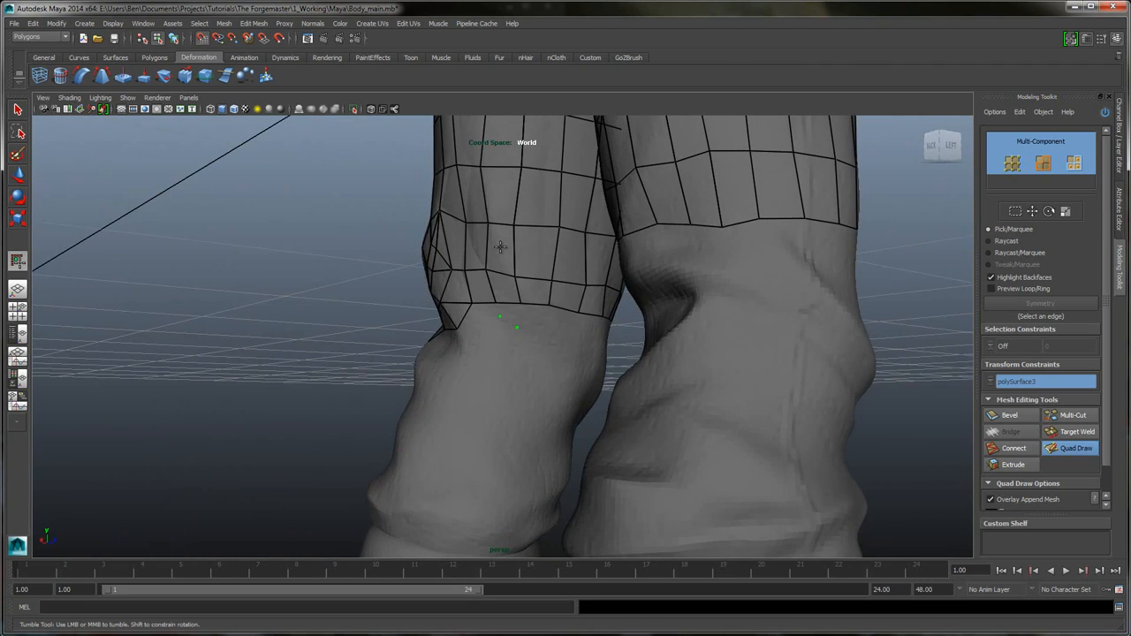
left_click_drag(501, 247, 500, 246, "alt")
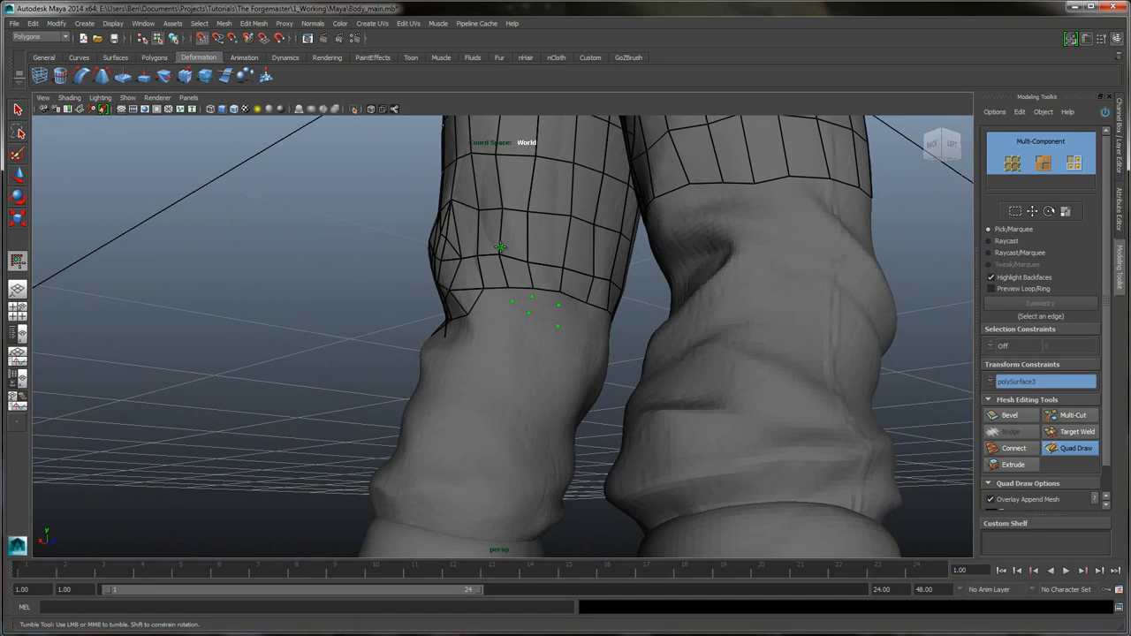
left_click(545, 298, "shift")
left_click_drag(532, 298, 533, 288)
left_click(522, 300, "shift")
left_click_drag(501, 247, 500, 246, "alt")
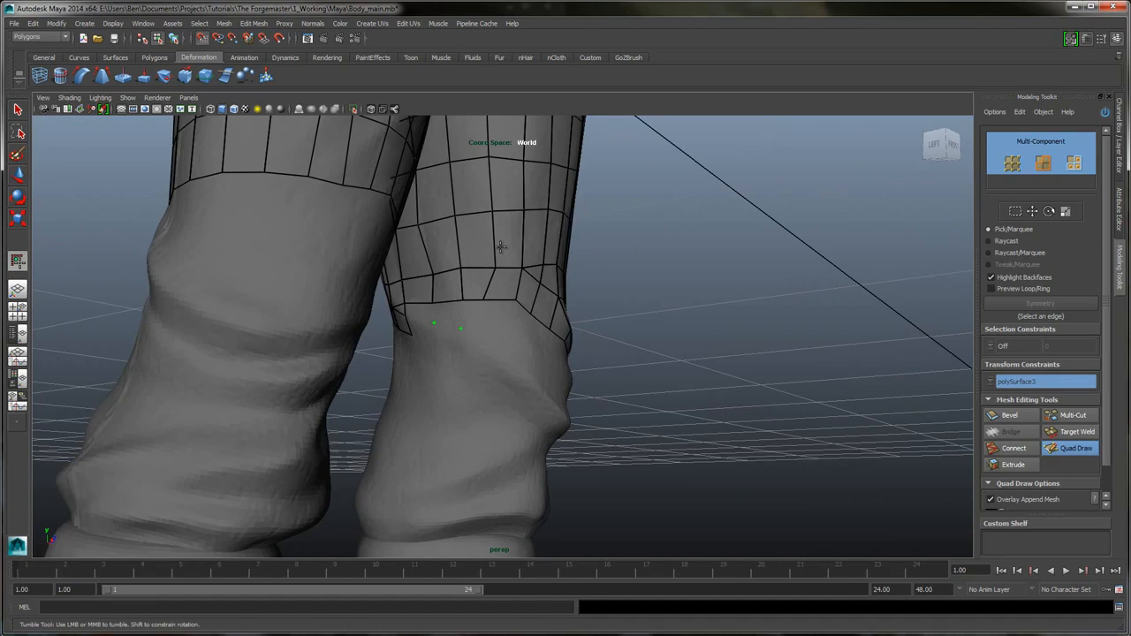
- Continue the quads across the inner front of the left knee and place two rings of points around the leg below
left_click_drag(501, 247, 501, 247, "alt")
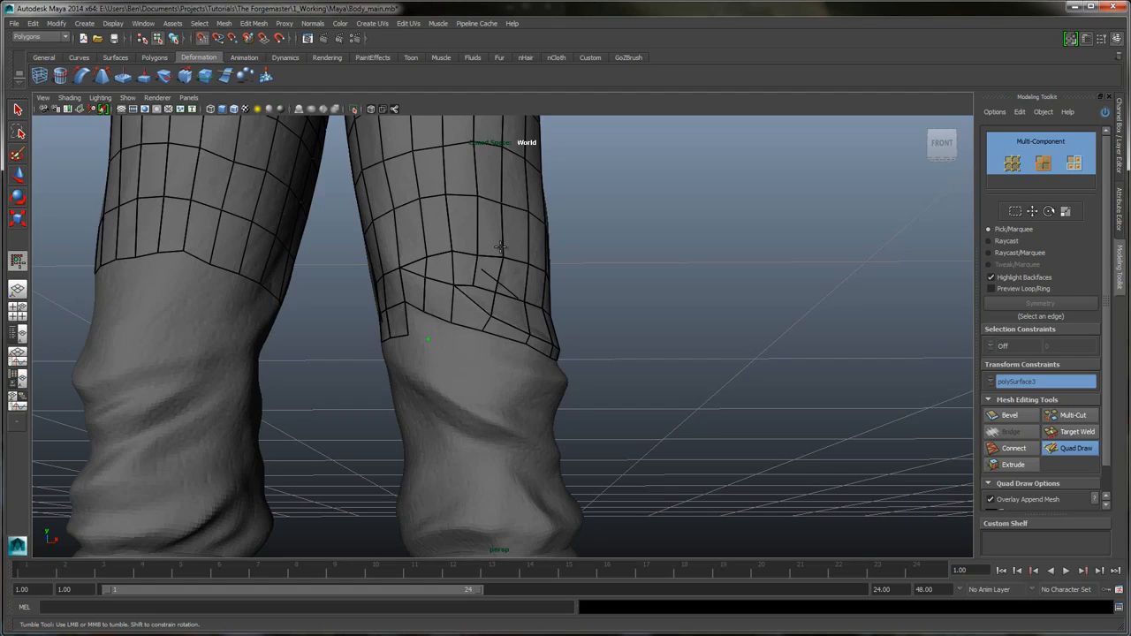
left_click_drag(500, 246, 500, 247, "alt")
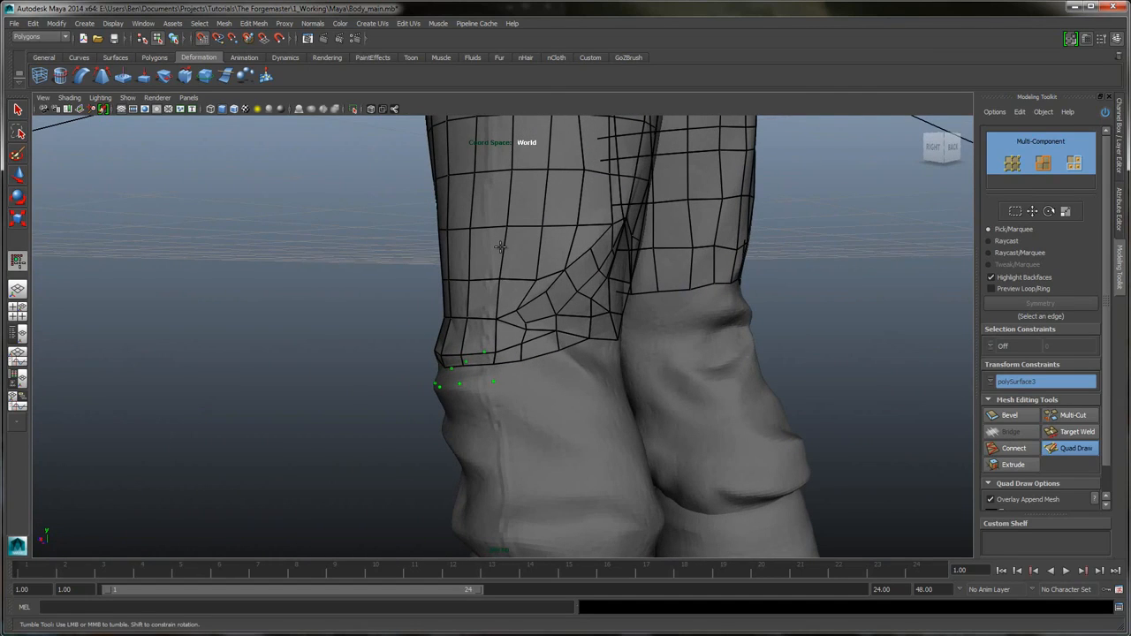
left_click_drag(500, 247, 500, 247, "alt")
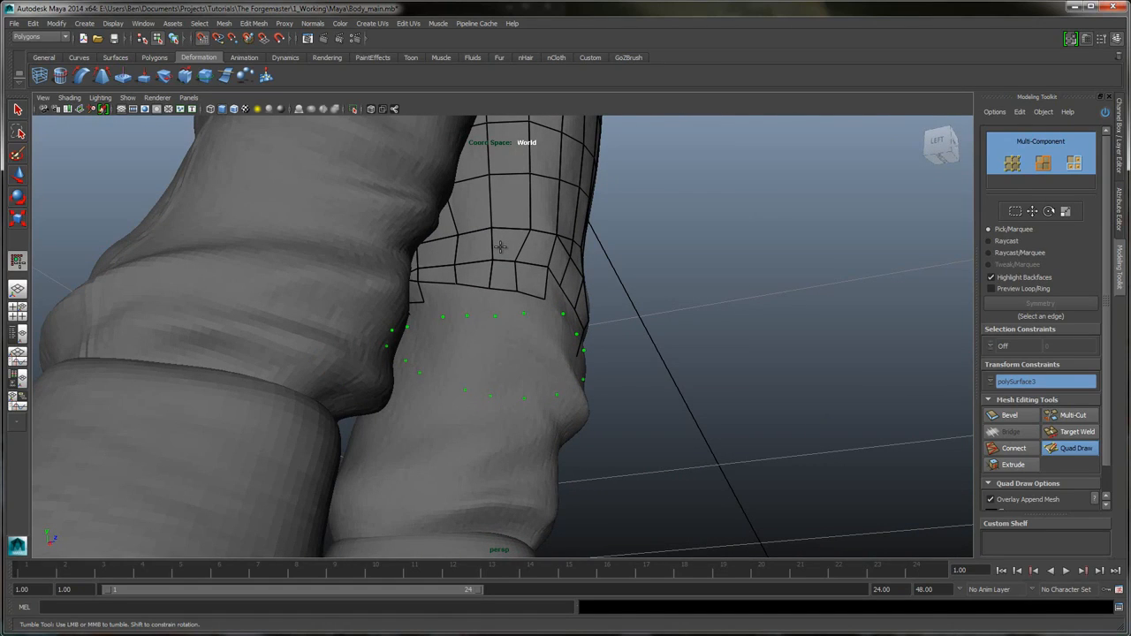
- Fill quads between the border and the placed points across the front and around the back of the left knee
left_click_drag(500, 246, 501, 246, "alt")
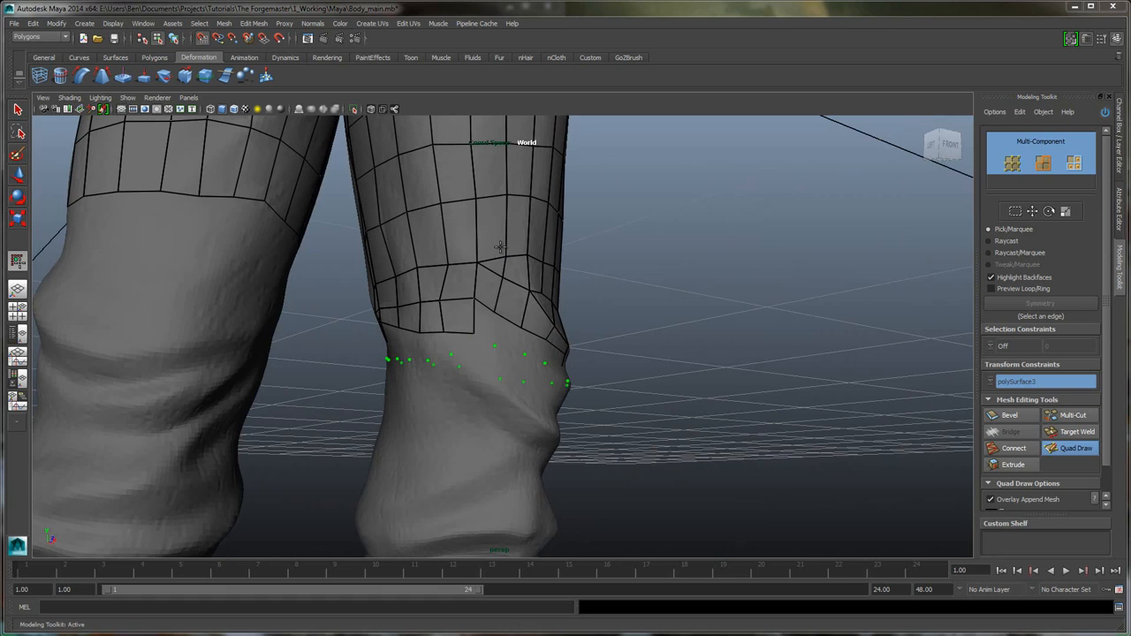
left_click_drag(500, 254, 500, 247, "alt")
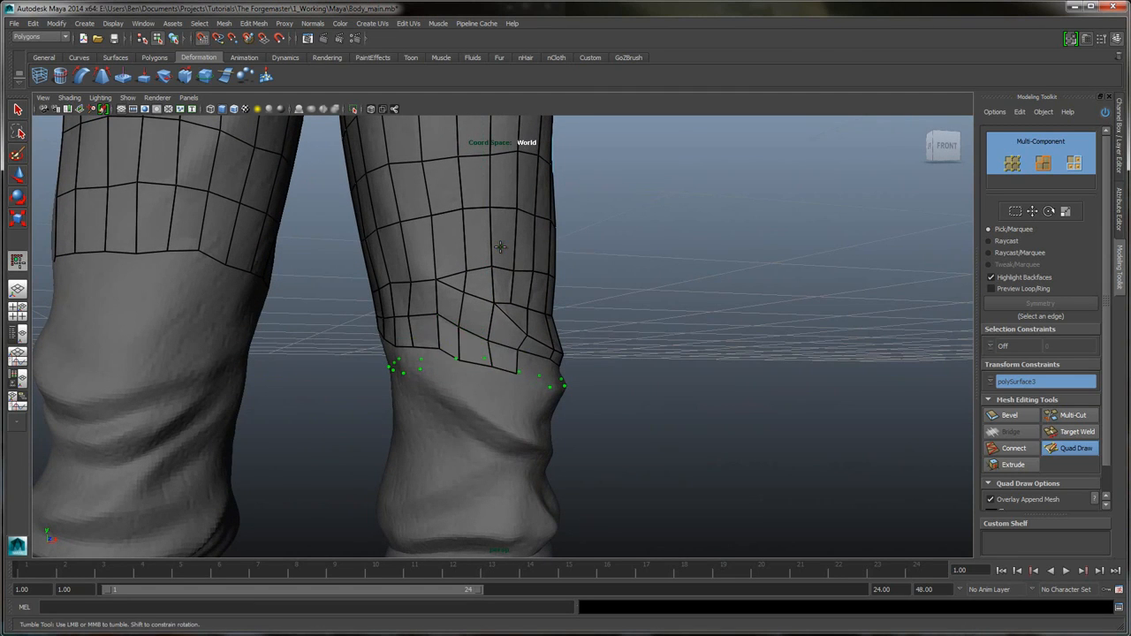
left_click_drag(500, 247, 500, 247, "alt")
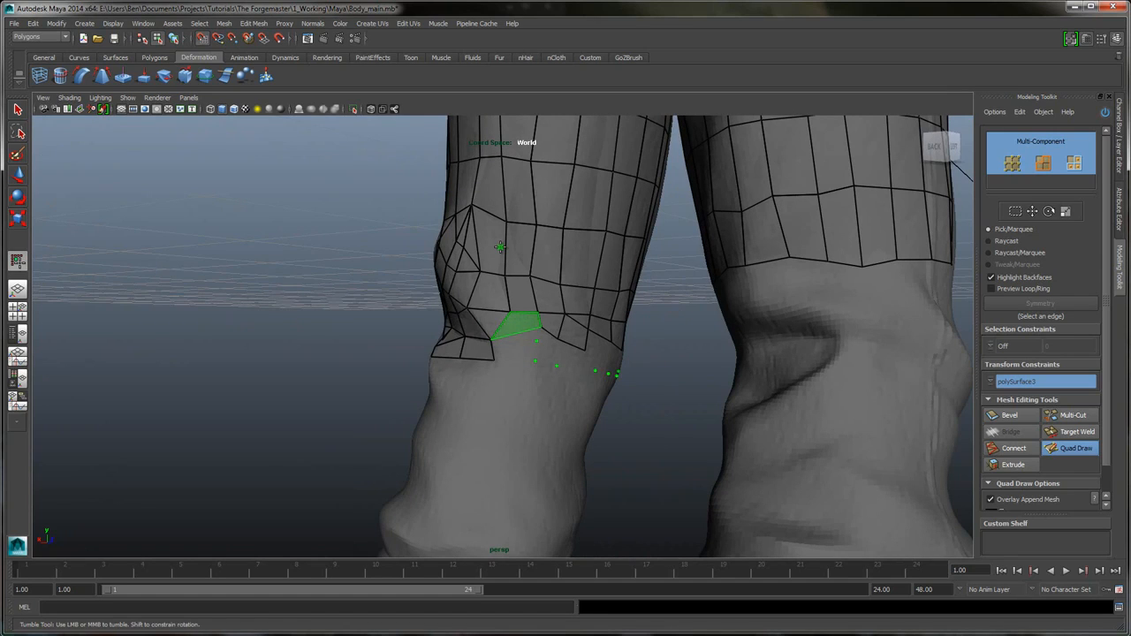
scroll(500, 247, "up", 2)
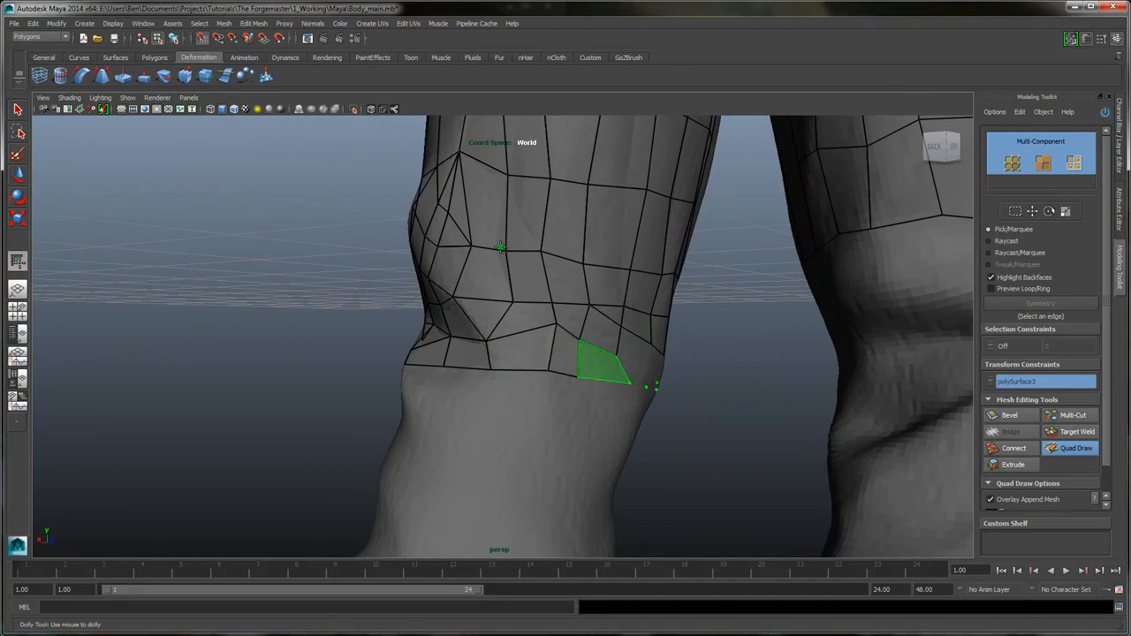
- Fill quads between the border and the placed points on the inner side of the left knee, undoing misplaced faces and merging the end point
left_click_drag(501, 247, 345, 247, "alt")
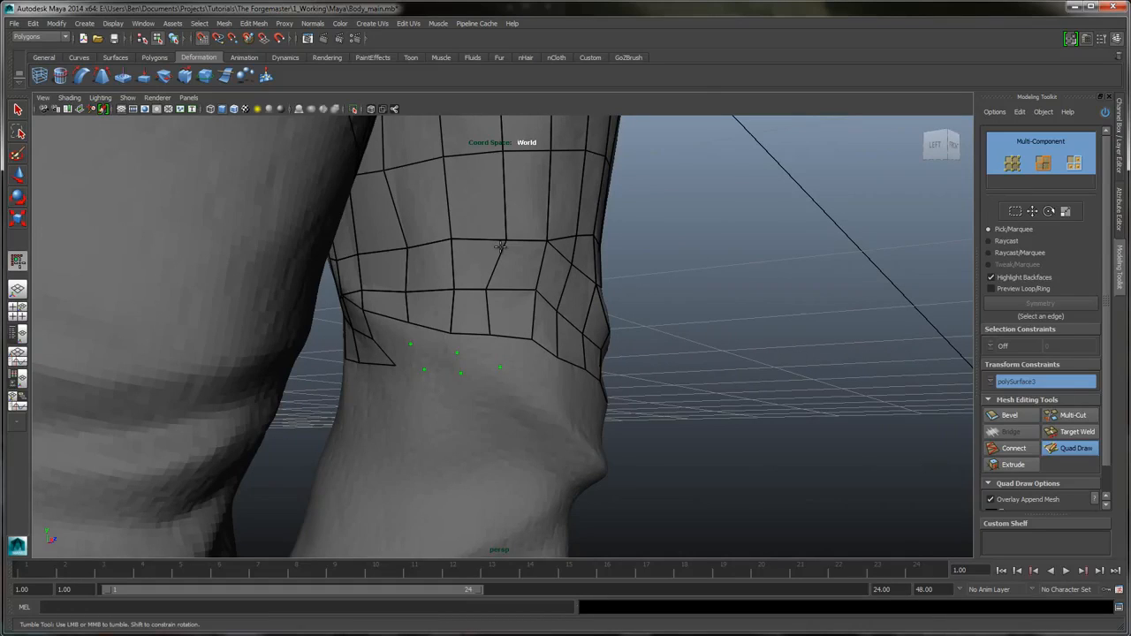
left_click_drag(388, 327, 471, 351, "shift")
key("ctrl+z")
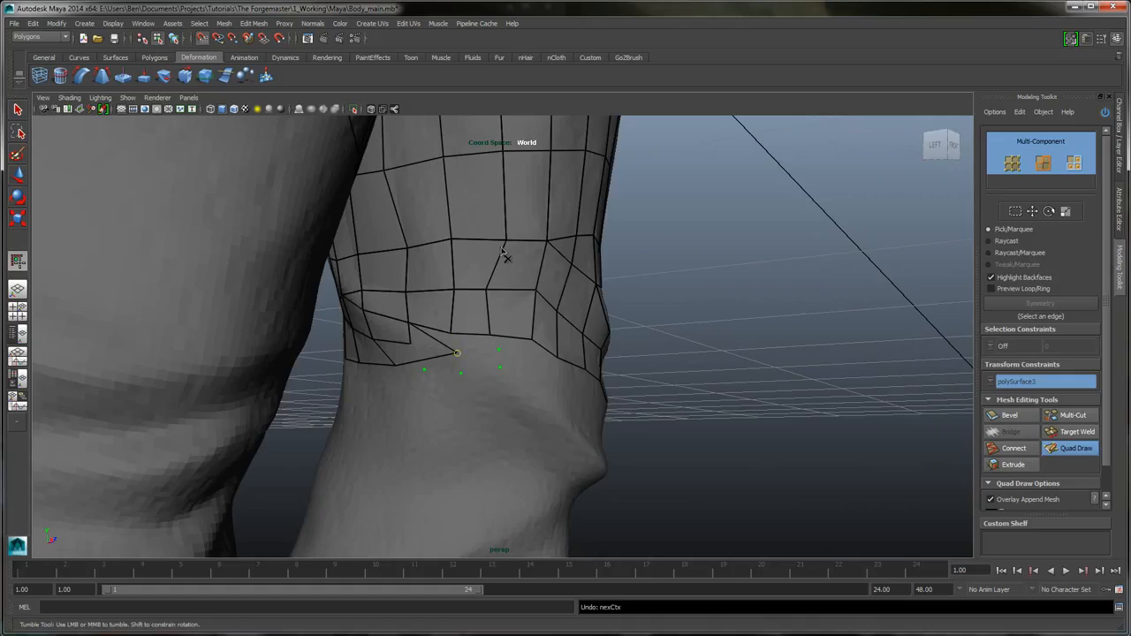
key("ctrl+z")
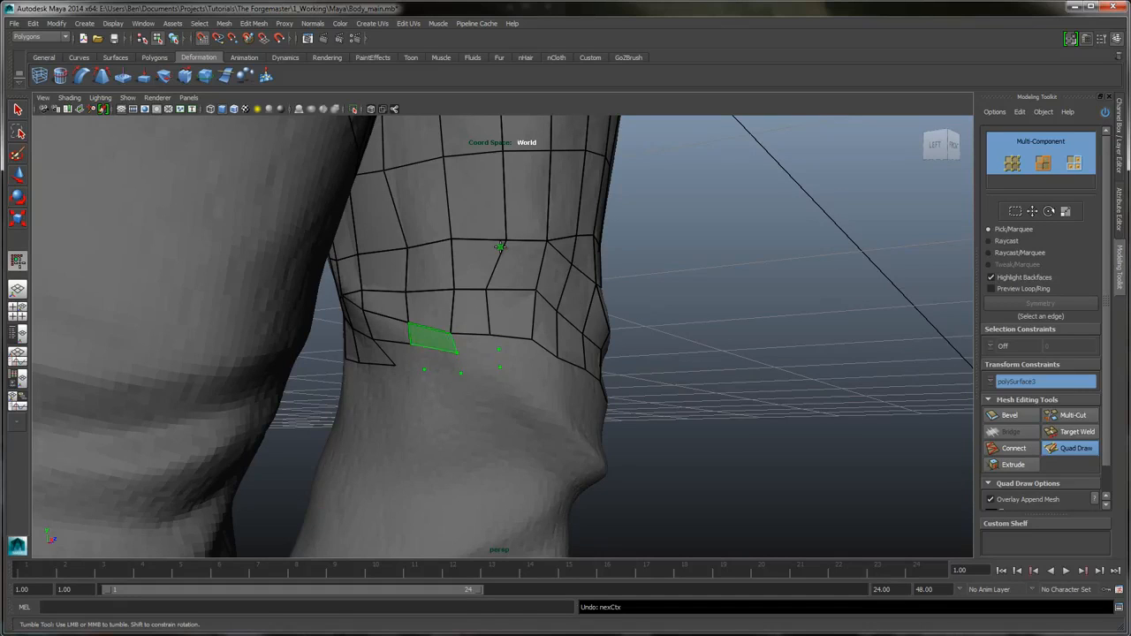
left_click(433, 340, "shift")
left_click(475, 343, "shift")
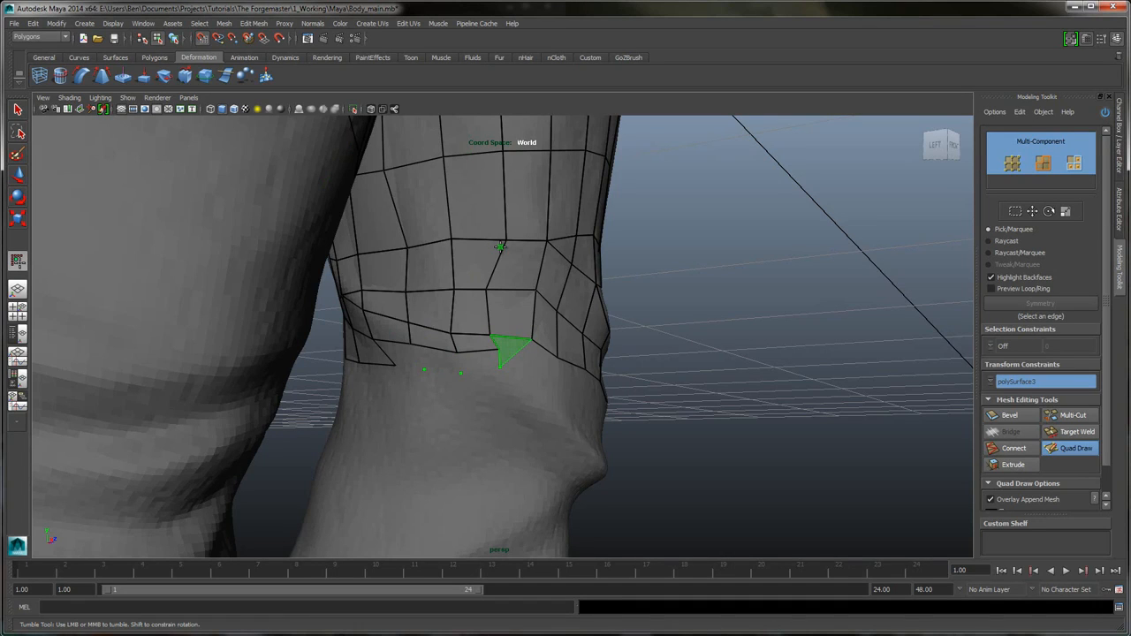
left_click_drag(499, 366, 499, 350)
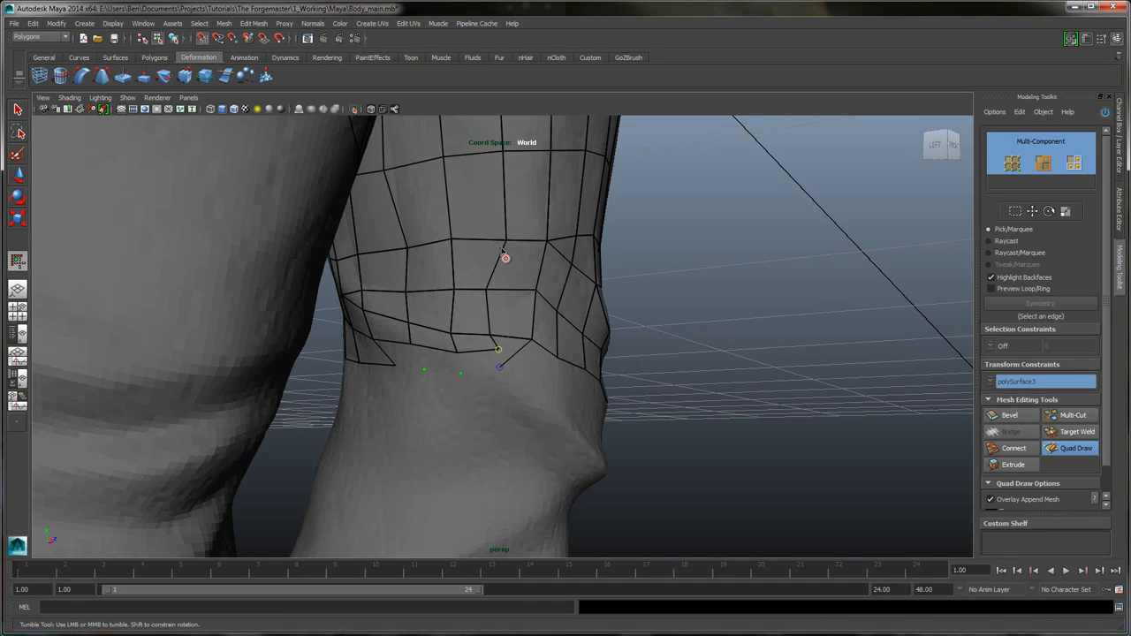
- Fill the next row of quads across the inner front of the left knee and pull its end vertex onto the border
left_click_drag(503, 257, 500, 248, "alt")
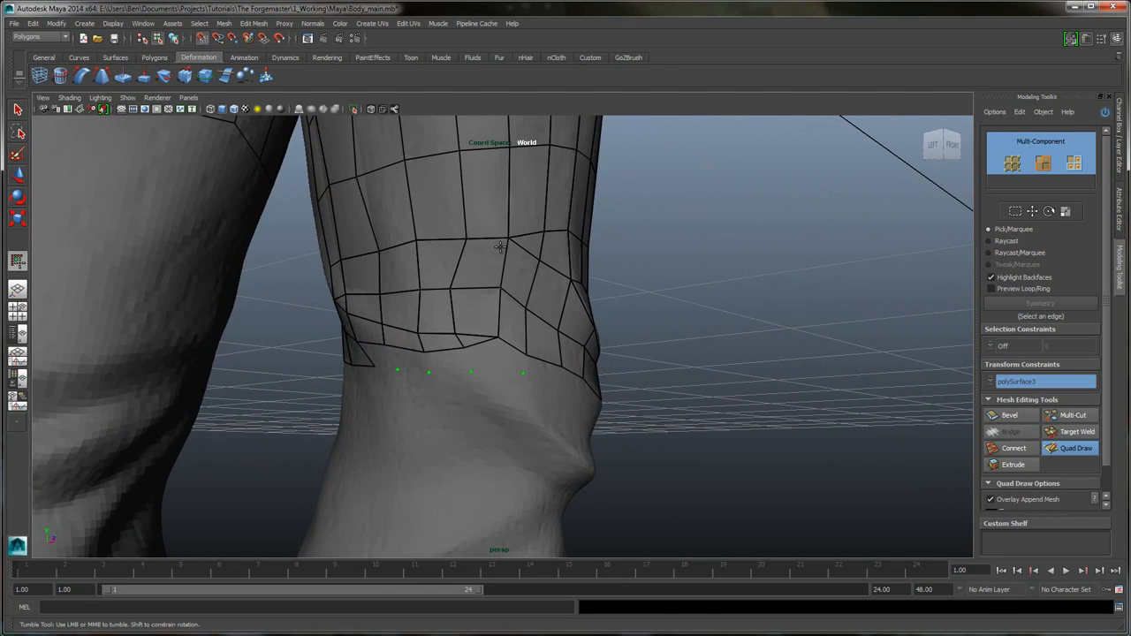
left_click(556, 377, "shift")
left_click_drag(558, 379, 562, 368)
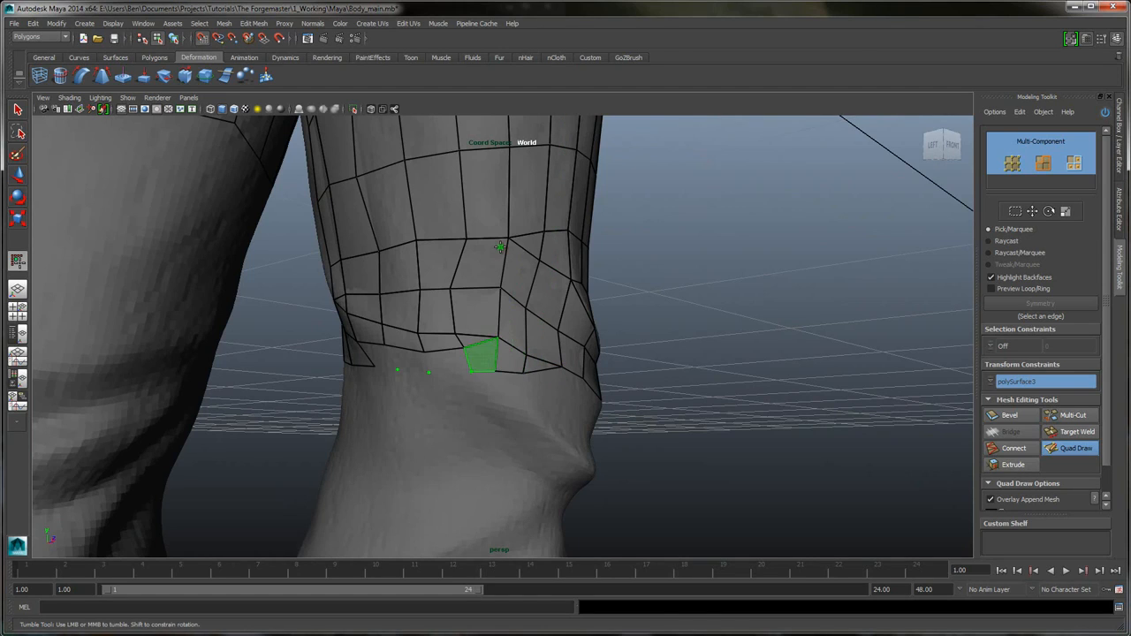
left_click(448, 362, "shift")
left_click(410, 360, "shift")
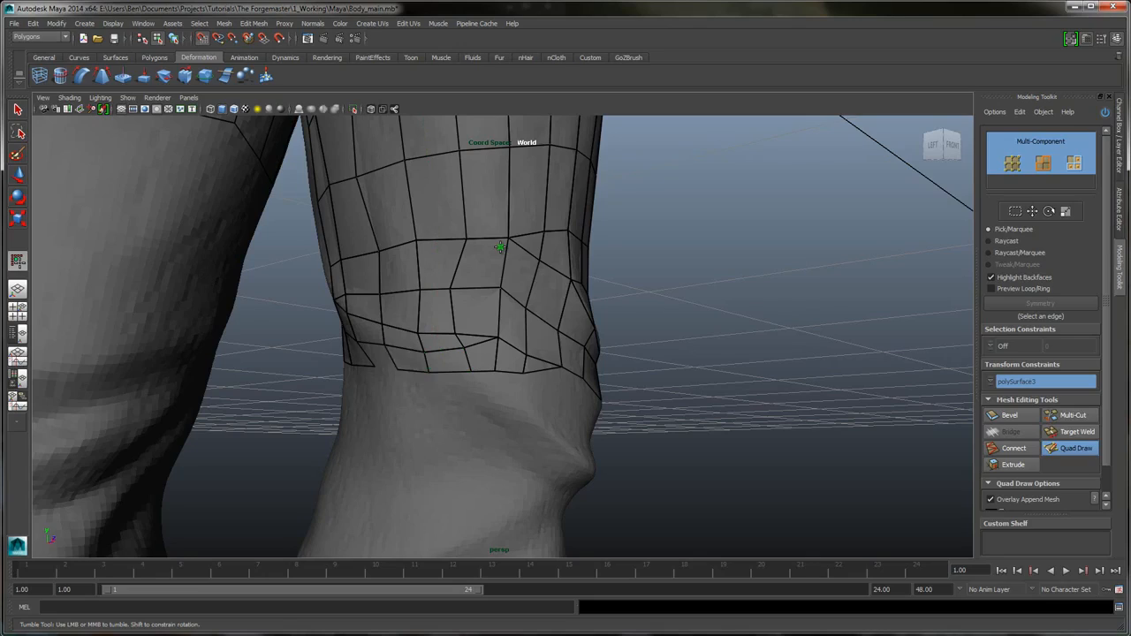
- Place points beneath the border across the front of the left knee and fill the first quad there
left_click_drag(499, 247, 499, 247, "alt")
right_click_drag(500, 247, 499, 247, "alt")
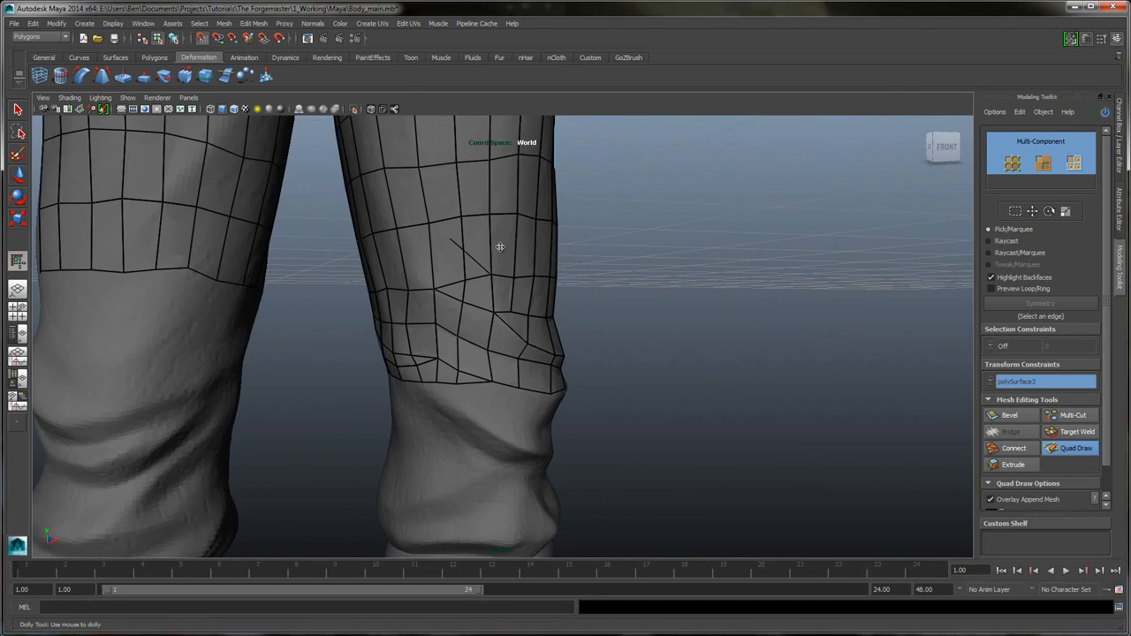
left_click_drag(499, 247, 501, 249, "alt")
right_click_drag(500, 248, 500, 247, "alt")
left_click_drag(500, 248, 500, 248, "alt")
right_click_drag(500, 248, 500, 247, "alt")
left_click_drag(501, 247, 501, 247, "alt")
right_click_drag(501, 246, 500, 247, "alt")
left_click_drag(500, 247, 500, 247, "alt")
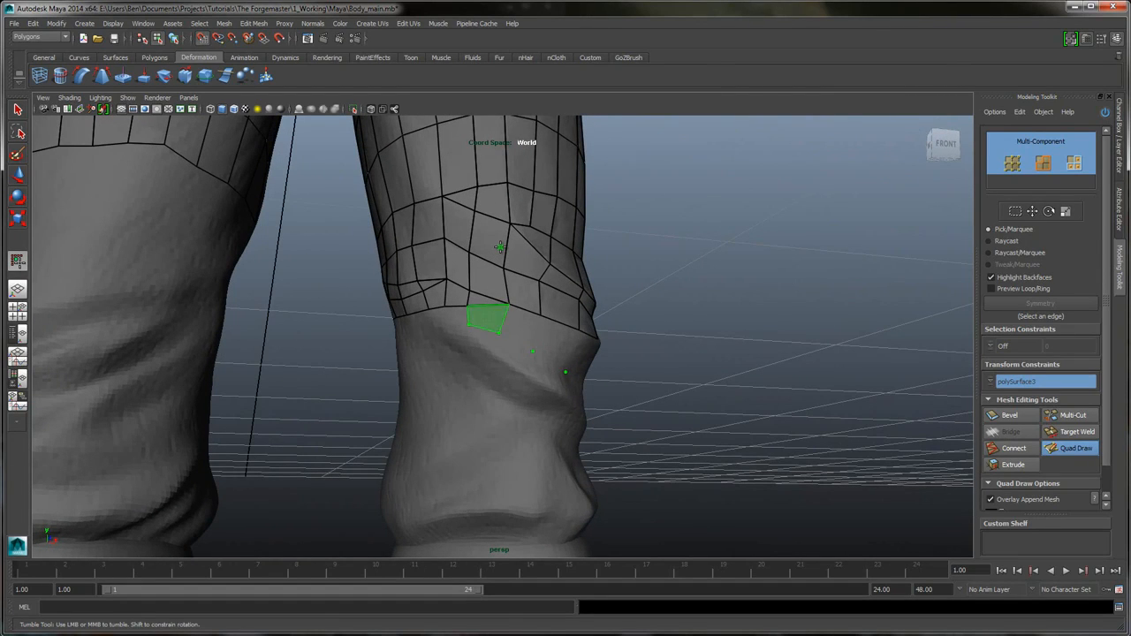
left_click(484, 317, "shift")
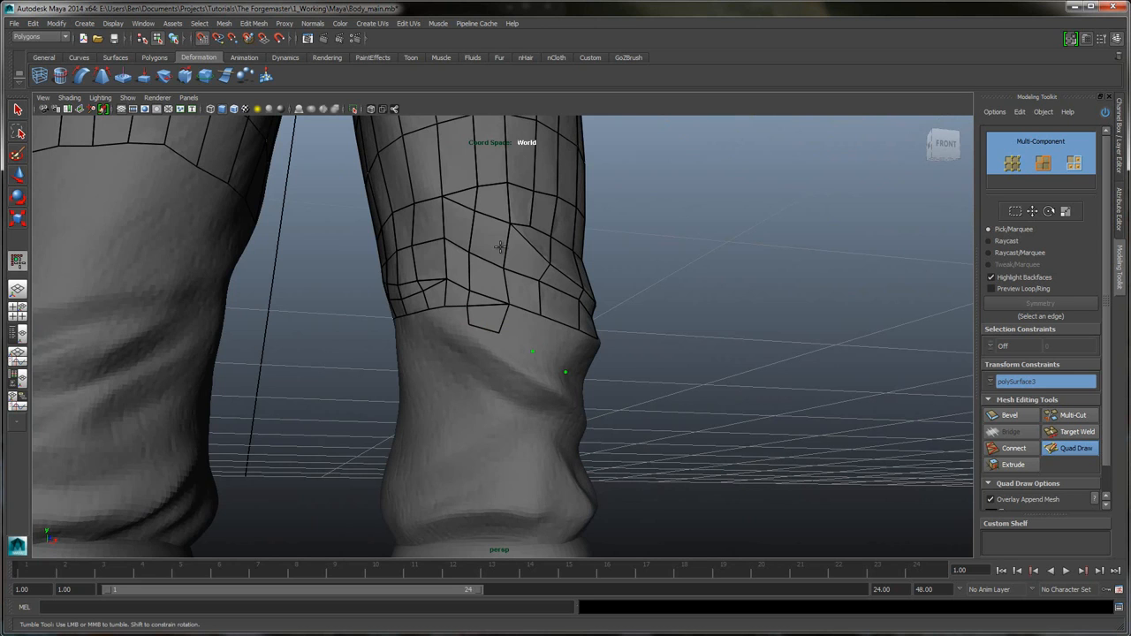
- Fill the new row of quads along the inner side and across the front of the left knee
left_click_drag(501, 247, 500, 249, "alt")
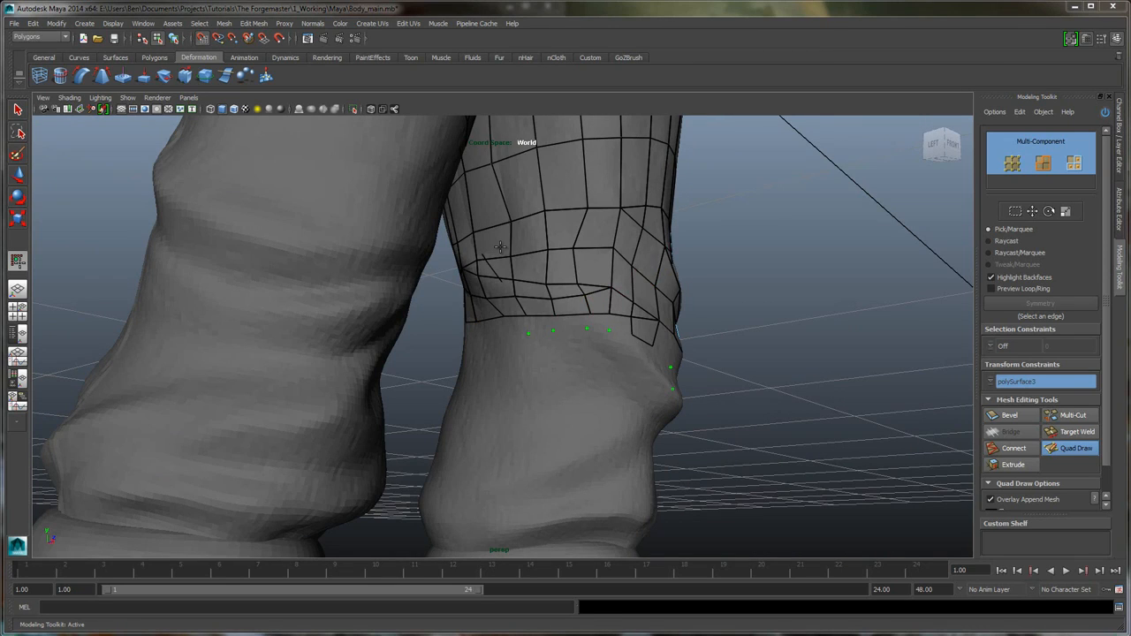
left_click(504, 333)
left_click_drag(645, 324, 506, 328, "shift")
left_click_drag(500, 247, 500, 247, "alt")
left_click(409, 325, "shift")
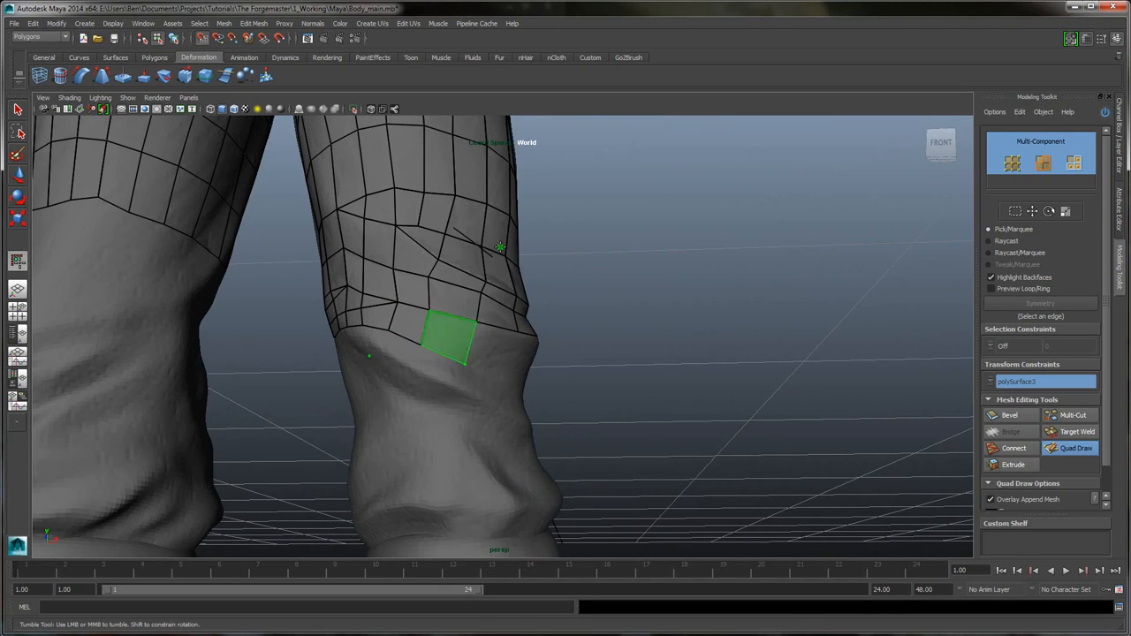
left_click(449, 336, "shift")
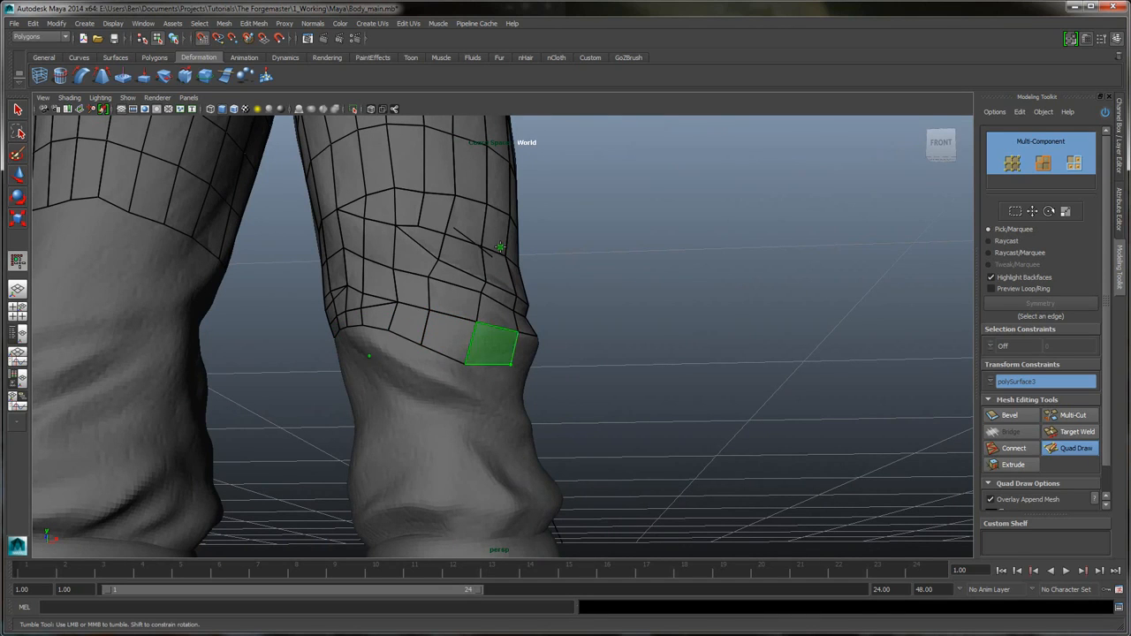
left_click(492, 344, "shift")
- Continue the row around the back of the left knee and add another row of quads down the front fold
left_click_drag(500, 247, 501, 246, "alt")
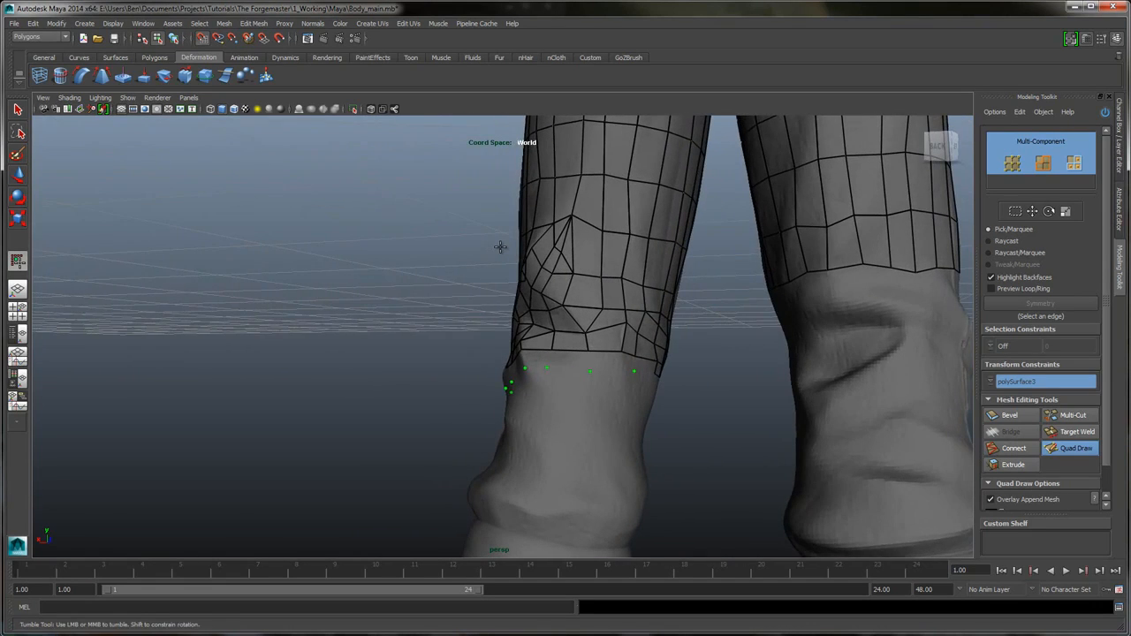
left_click_drag(647, 364, 537, 359, "shift")
left_click_drag(501, 246, 500, 247, "alt")
right_click_drag(500, 247, 501, 246, "alt")
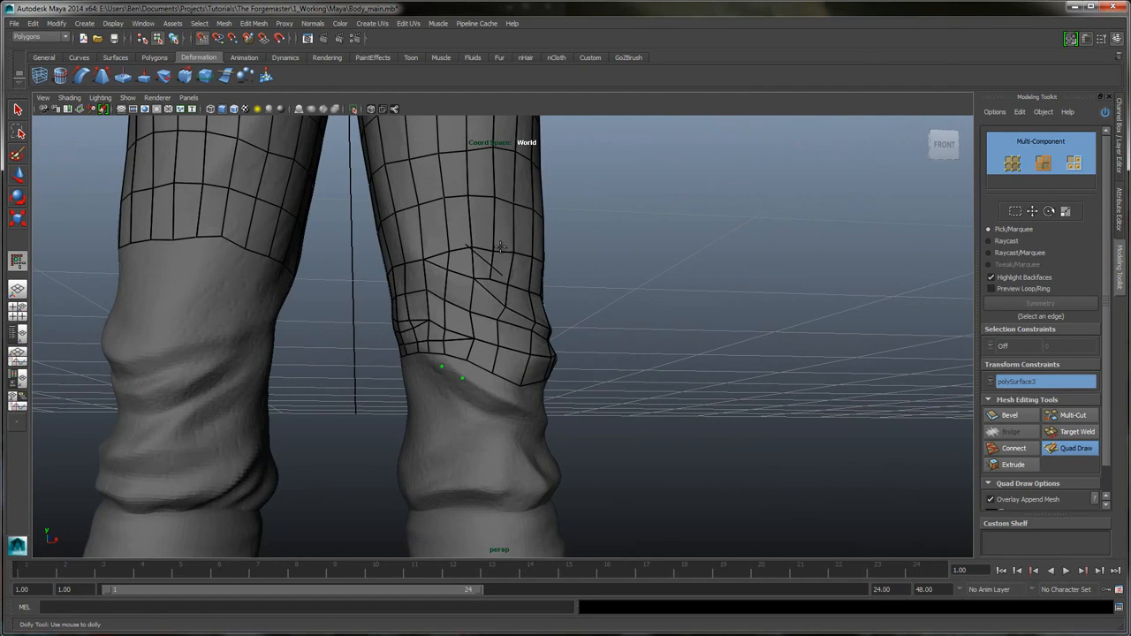
left_click_drag(500, 246, 500, 247, "alt")
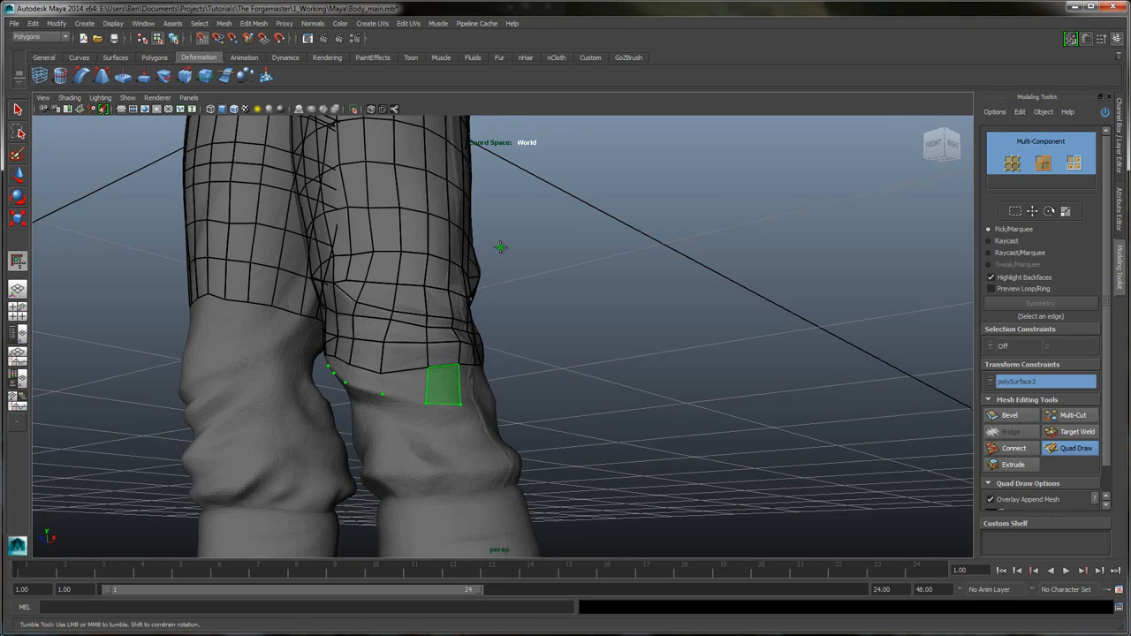
left_click_drag(500, 247, 501, 247, "alt")
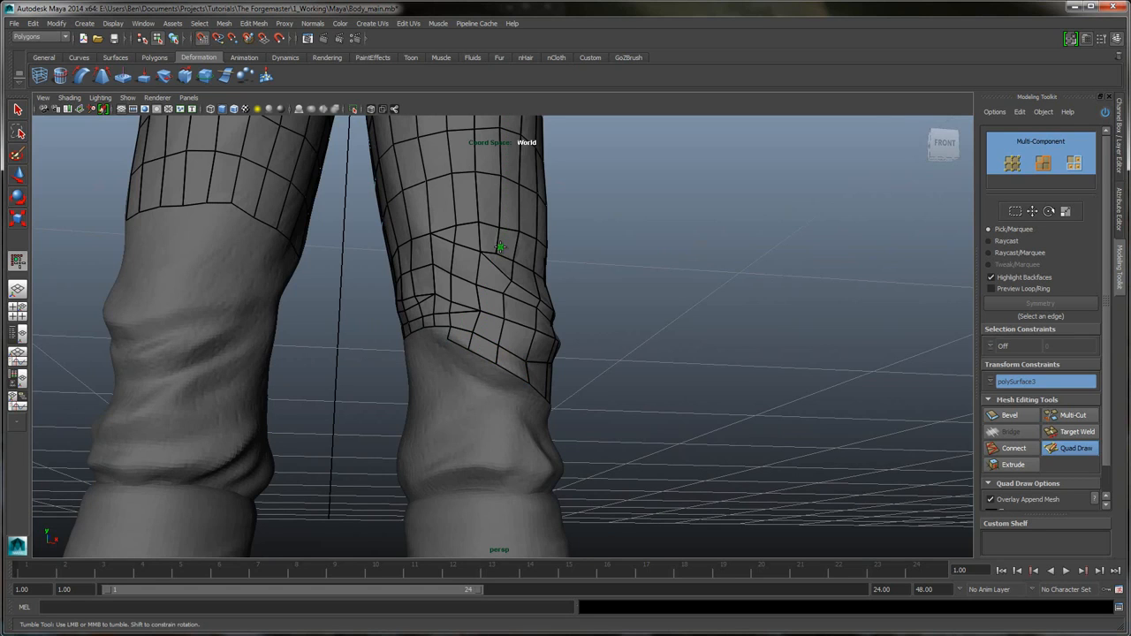
- Place points around the leg below the left knee and fill quads along its back and inner side
right_click_drag(500, 246, 500, 246, "alt")
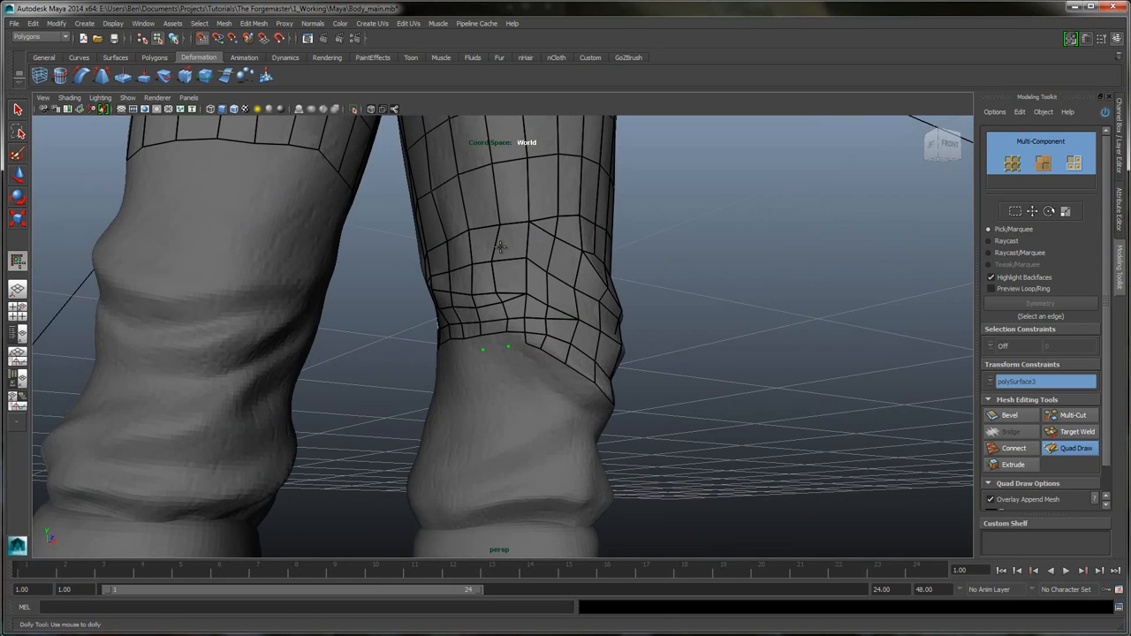
left_click_drag(501, 247, 500, 246, "alt")
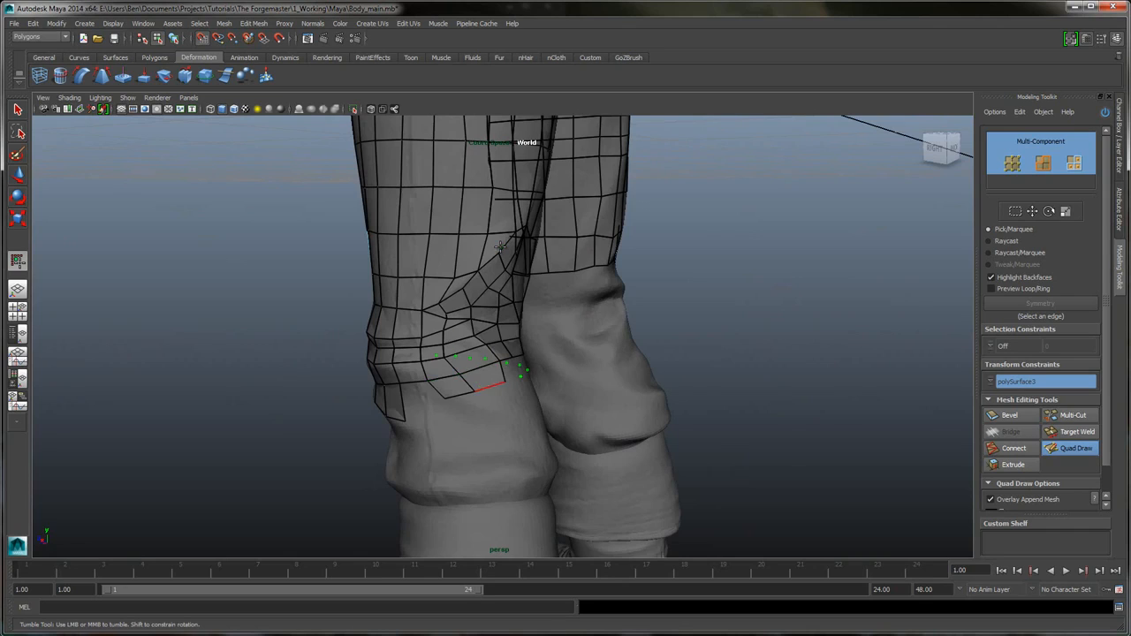
left_click_drag(500, 247, 500, 246, "alt")
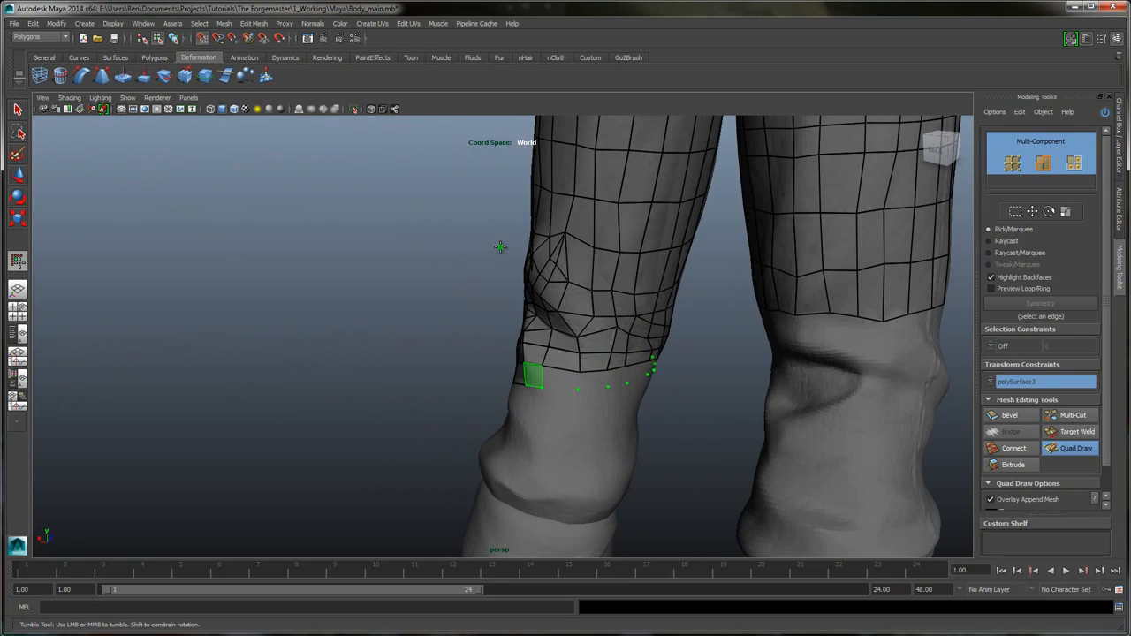
left_click_drag(533, 377, 594, 381, "shift")
left_click_drag(500, 247, 501, 246, "alt")
mouse_move(500, 375)
left_mouse_down("shift")
mouse_move(599, 377)
mouse_move(500, 380)
left_mouse_up("shift")
left_click_drag(500, 246, 500, 247, "alt")
middle_click_drag(501, 246, 500, 246, "alt")
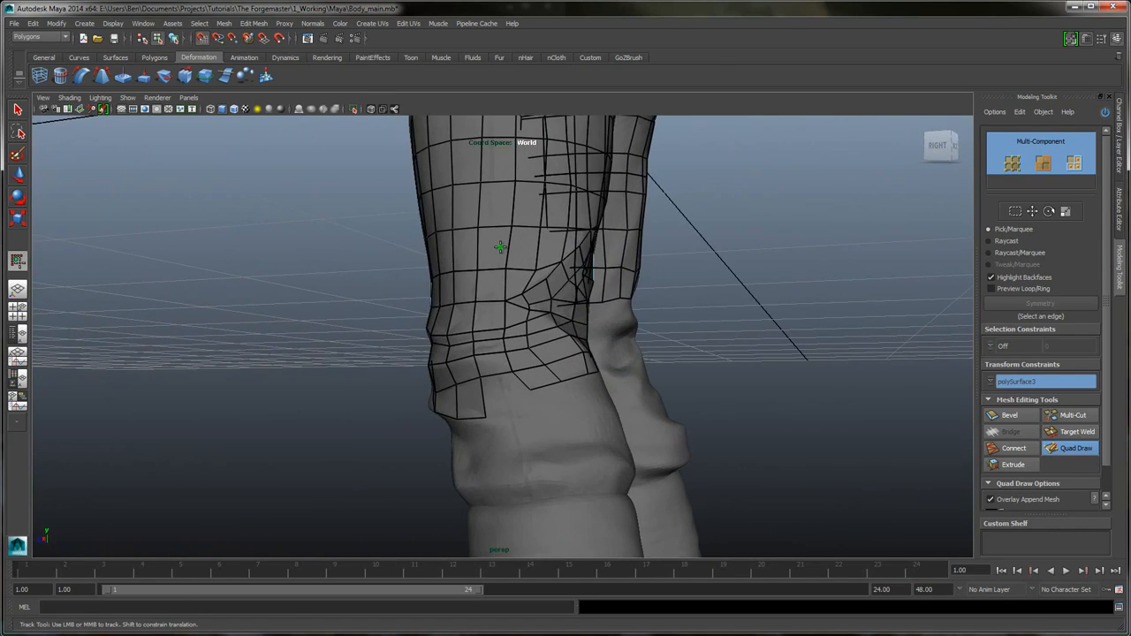
- Close the gap in the lowest row on the outer side of the left knee and pull the stray corner onto the border
left_click(508, 394, "shift")
left_click_drag(531, 389, 541, 366)
left_click_drag(500, 247, 500, 247, "alt")
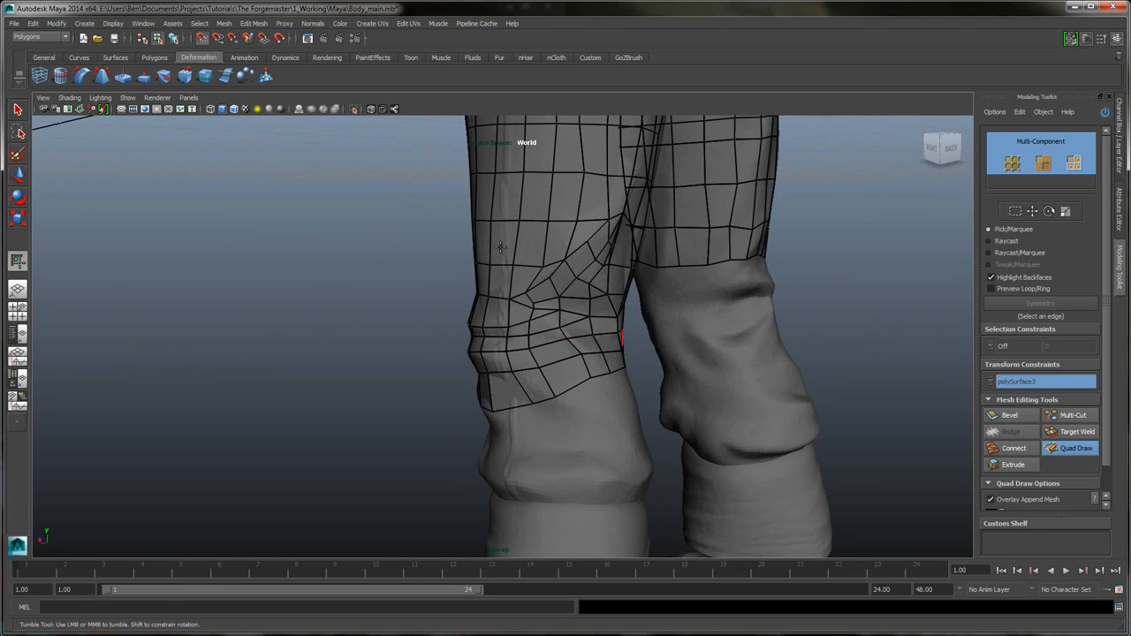
left_click_drag(500, 246, 500, 246, "alt")
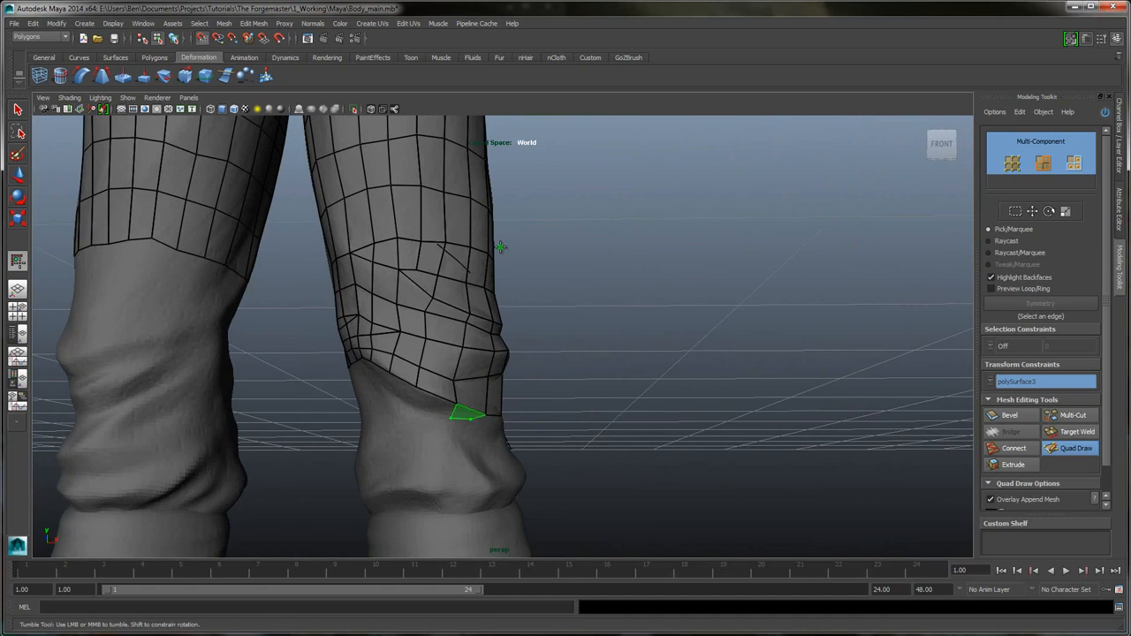
- Fill quads under the front fold of the left knee and extend the row along the inner side
left_click(505, 252, "shift")
left_click_drag(500, 246, 500, 247, "alt")
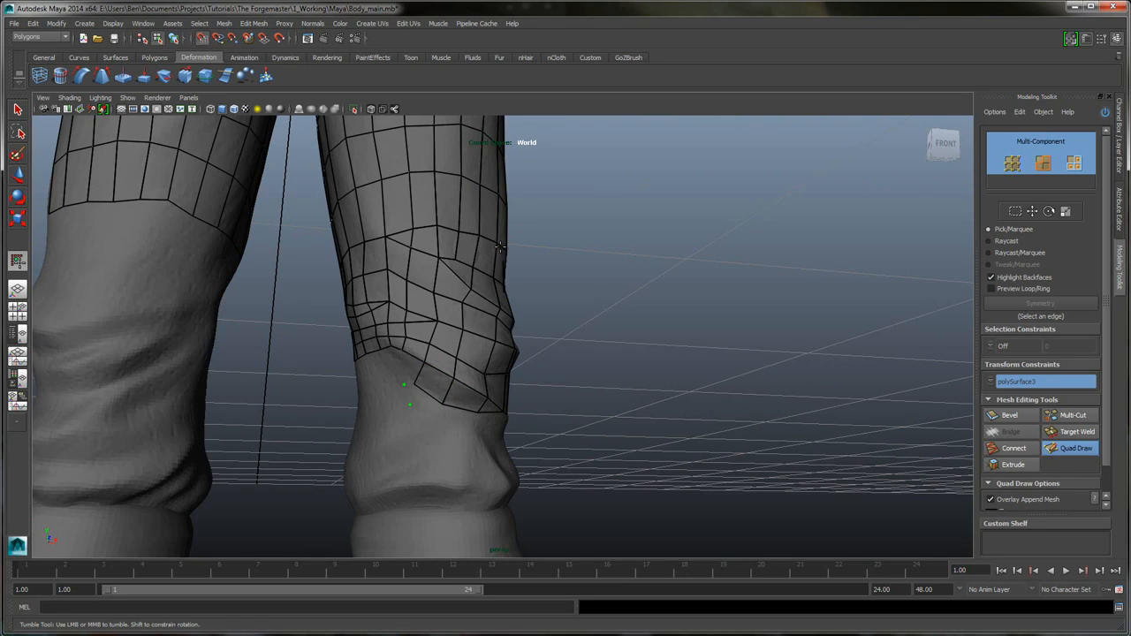
left_click(417, 395, "shift")
left_click_drag(500, 247, 499, 249, "alt")
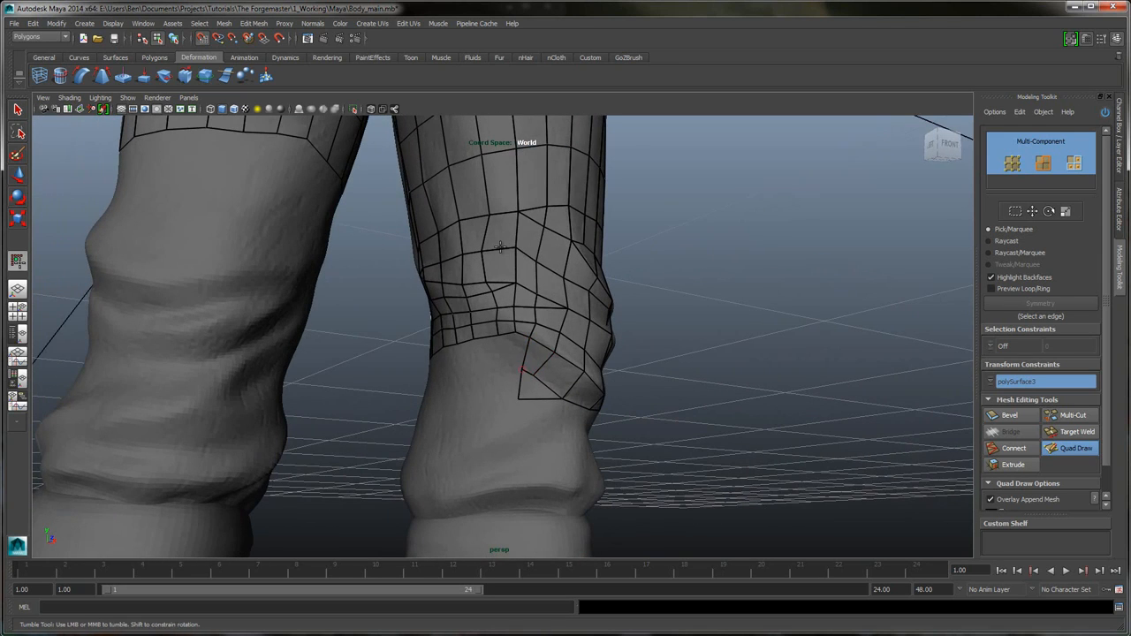
key("shift")
left_click(500, 248, "shift")
mouse_move(501, 247)
left_mouse_down("alt")
mouse_move(478, 249)
mouse_move(530, 250)
mouse_move(500, 247)
left_mouse_up("alt")
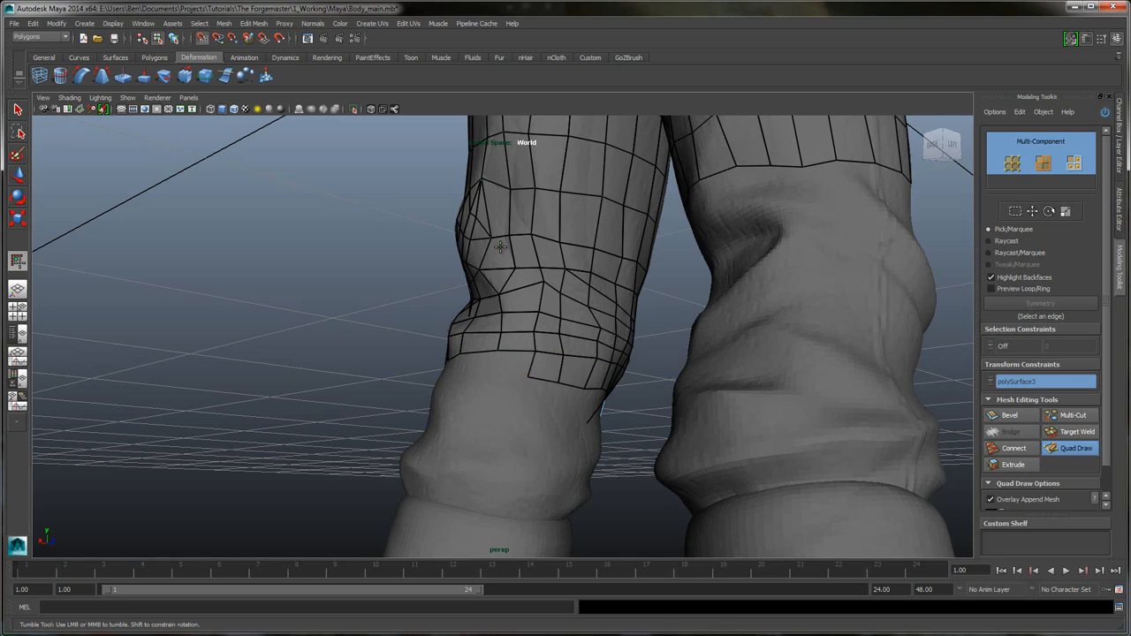
- Fill quads across the back below the left knee, deleting a stray piece and closing the remaining gap in the row
mouse_move(501, 248)
left_mouse_down("alt")
mouse_move(522, 231)
mouse_move(500, 248)
left_mouse_up("alt")
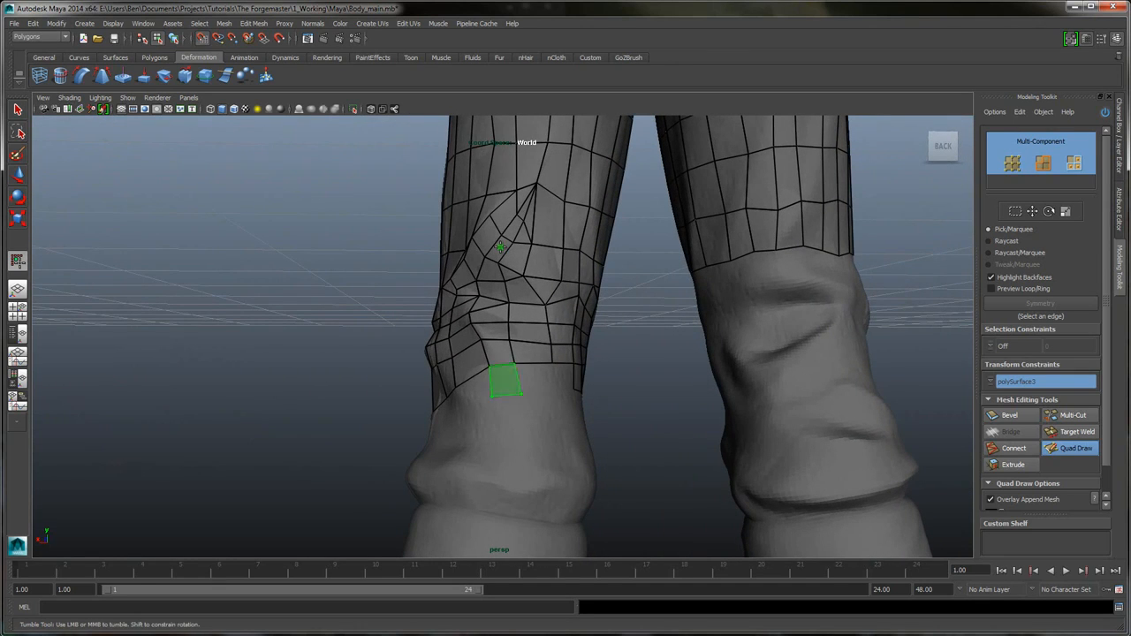
left_click(501, 248, "shift")
left_click(500, 247, "shift")
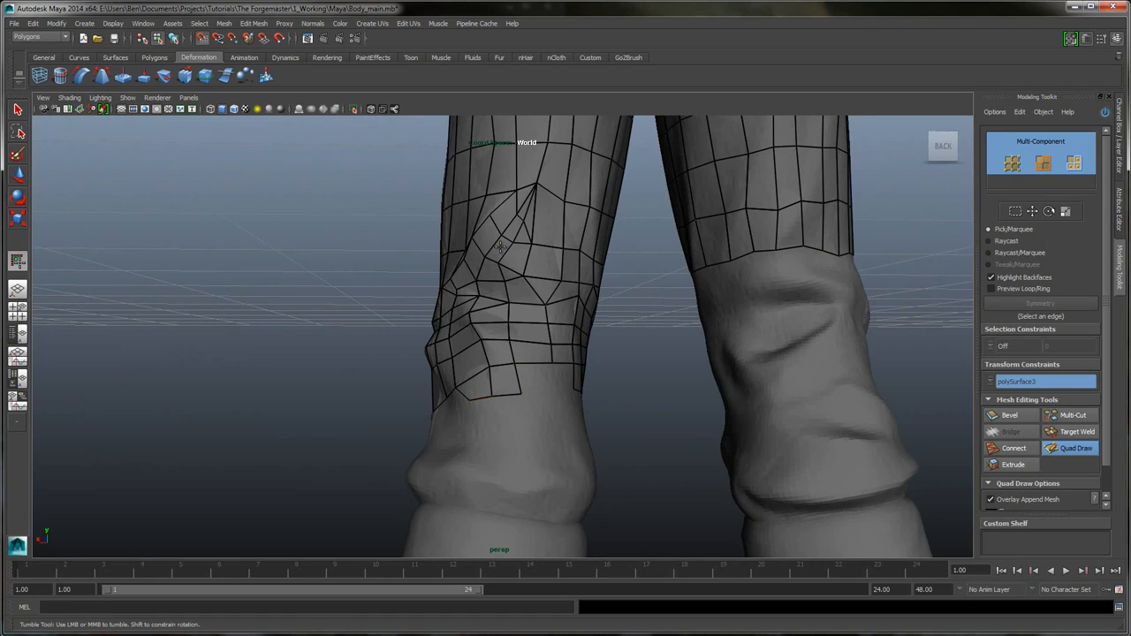
left_click(469, 401, "ctrl+shift")
mouse_move(501, 247)
left_mouse_down("alt")
mouse_move(482, 255)
mouse_move(501, 248)
left_mouse_up("alt")
left_click(539, 381, "shift")
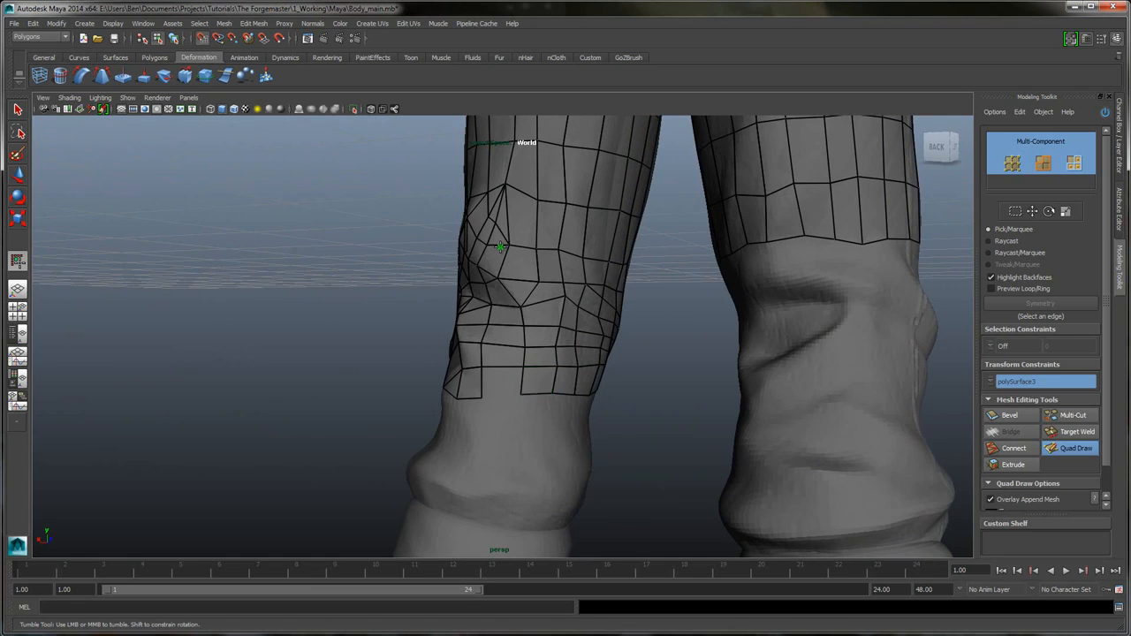
left_click(503, 382, "shift")
left_click_drag(500, 247, 500, 248, "alt")
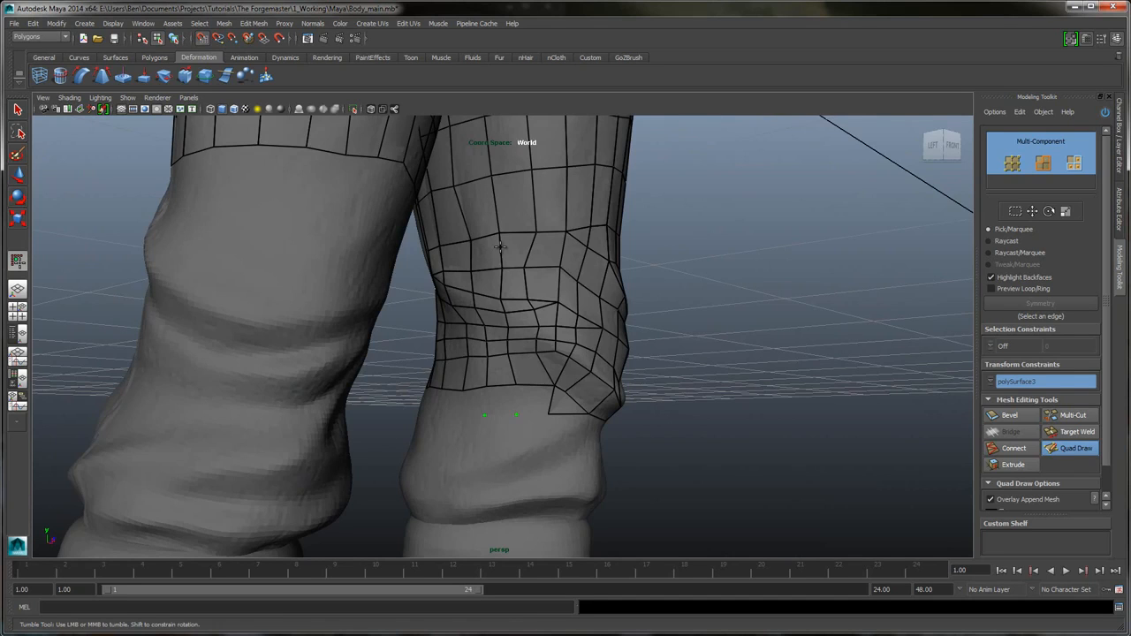
- Place points for another row around the left leg, fill a quad on the outer side and merge its corner into the border
left_click_drag(500, 248, 501, 247, "alt")
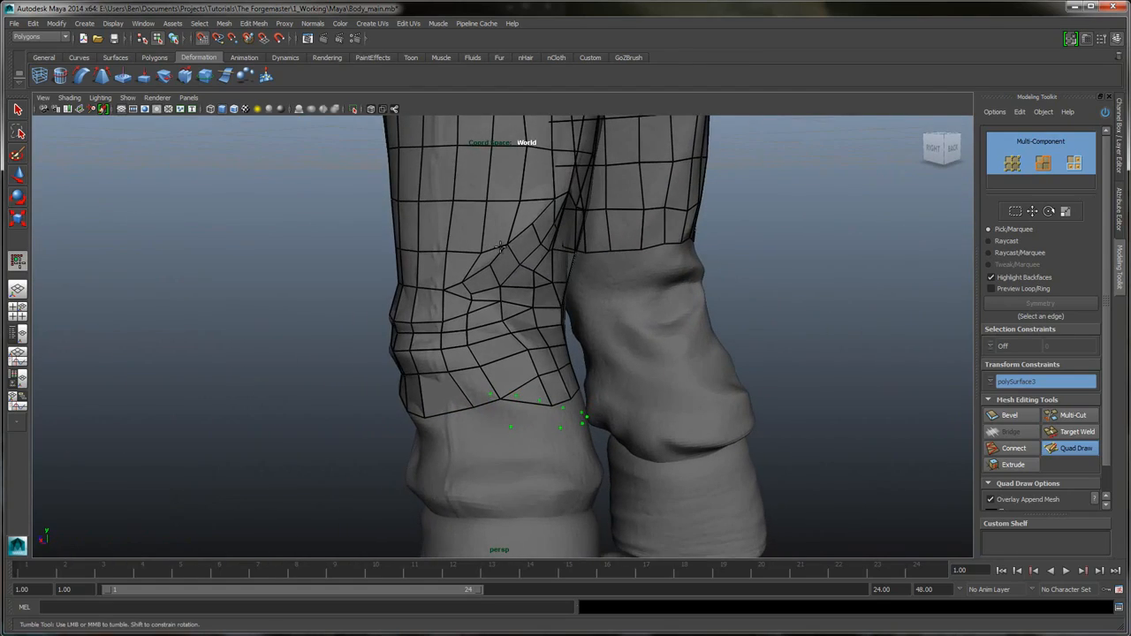
left_click(456, 418, "shift")
left_click_drag(448, 426, 424, 418)
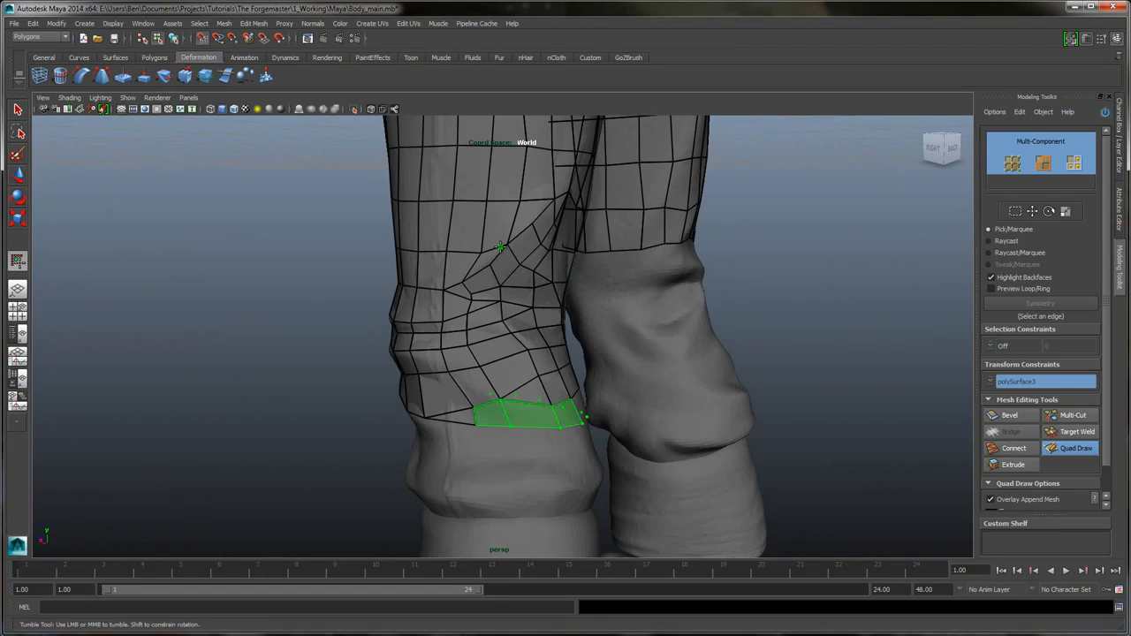
- Fill the new row of quads from the outer side around the back and inner side of the left leg
left_click_drag(506, 253, 500, 247, "alt")
left_click_drag(484, 428, 574, 416, "shift")
left_click_drag(500, 247, 500, 247, "alt")
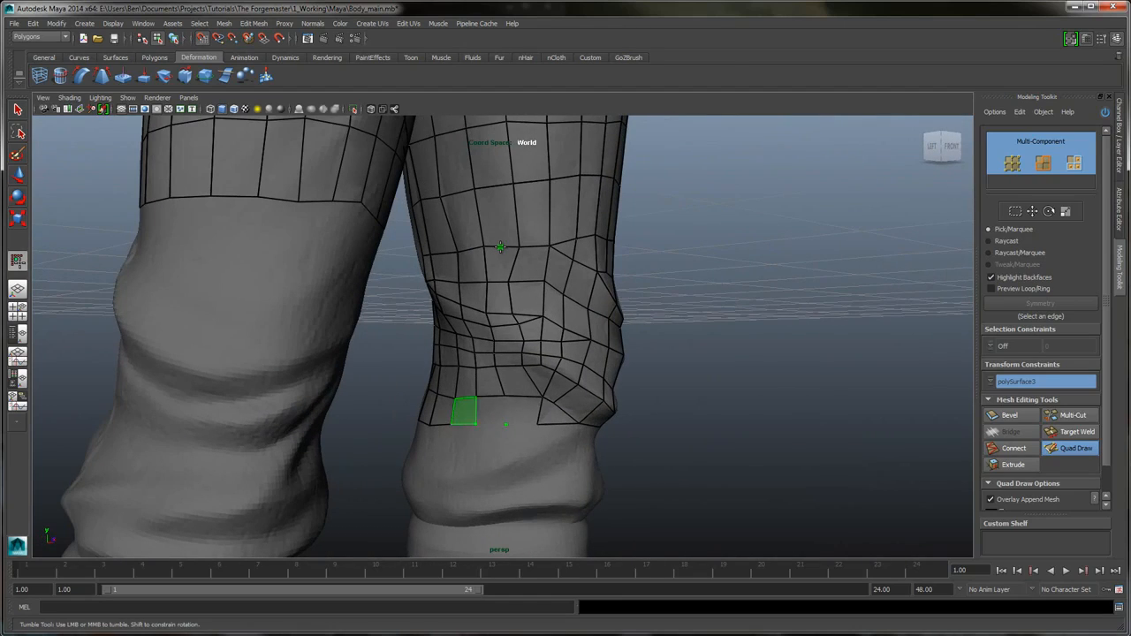
left_click_drag(464, 411, 532, 410, "shift")
left_click_drag(501, 248, 501, 248, "alt")
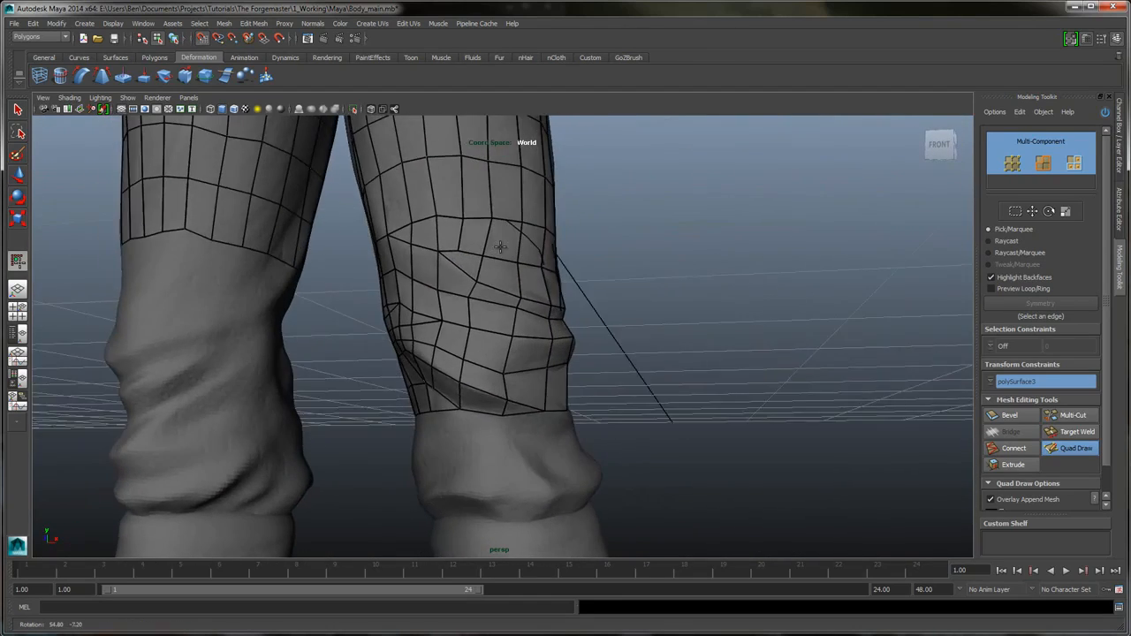
- Place points down the front of the left calf, fill a narrow column of quads and merge its top corner into the mesh border
right_click_drag(500, 247, 500, 247, "alt")
middle_click_drag(500, 247, 501, 247, "alt")
left_click_drag(501, 247, 500, 248, "alt")
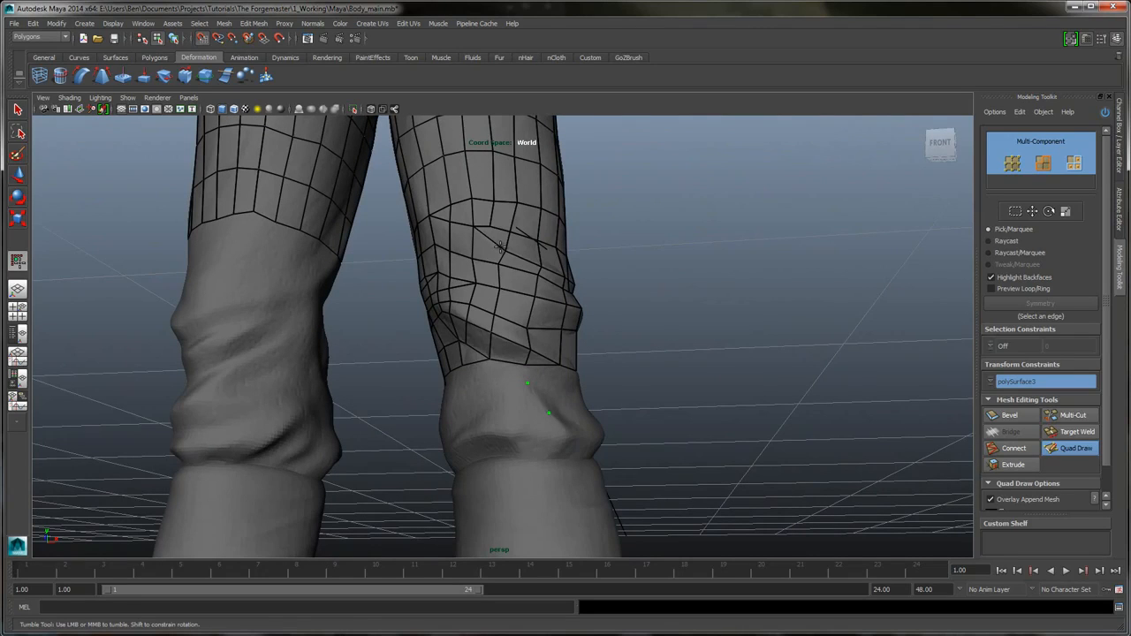
left_click_drag(500, 247, 501, 248, "alt")
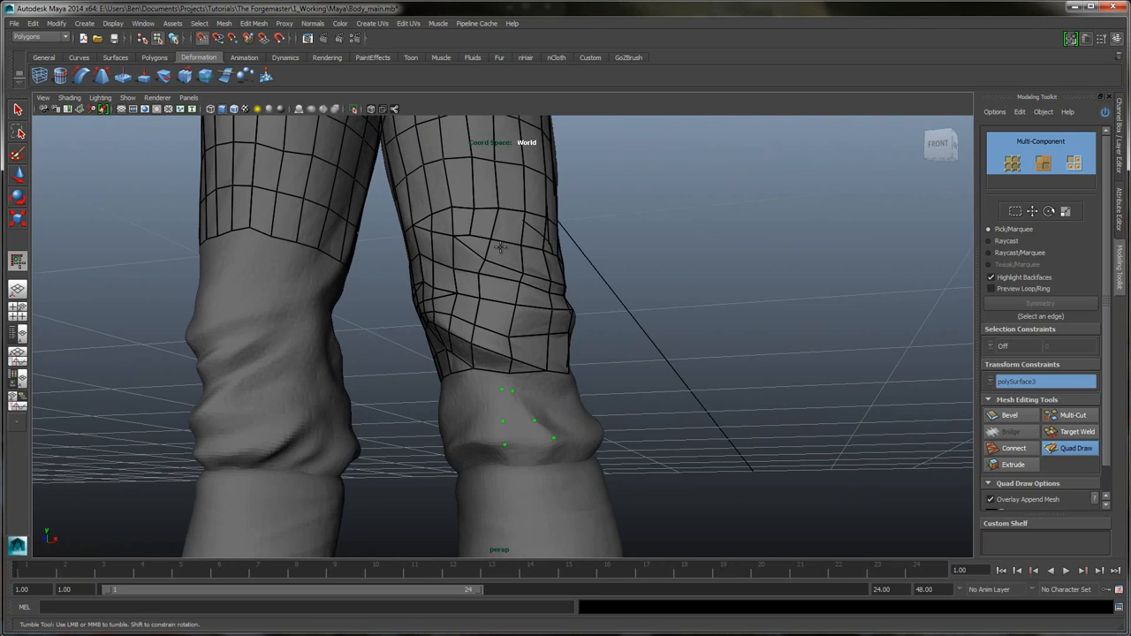
left_click(515, 410, "shift")
left_click(504, 382, "shift")
right_click_drag(504, 382, 532, 381, "alt")
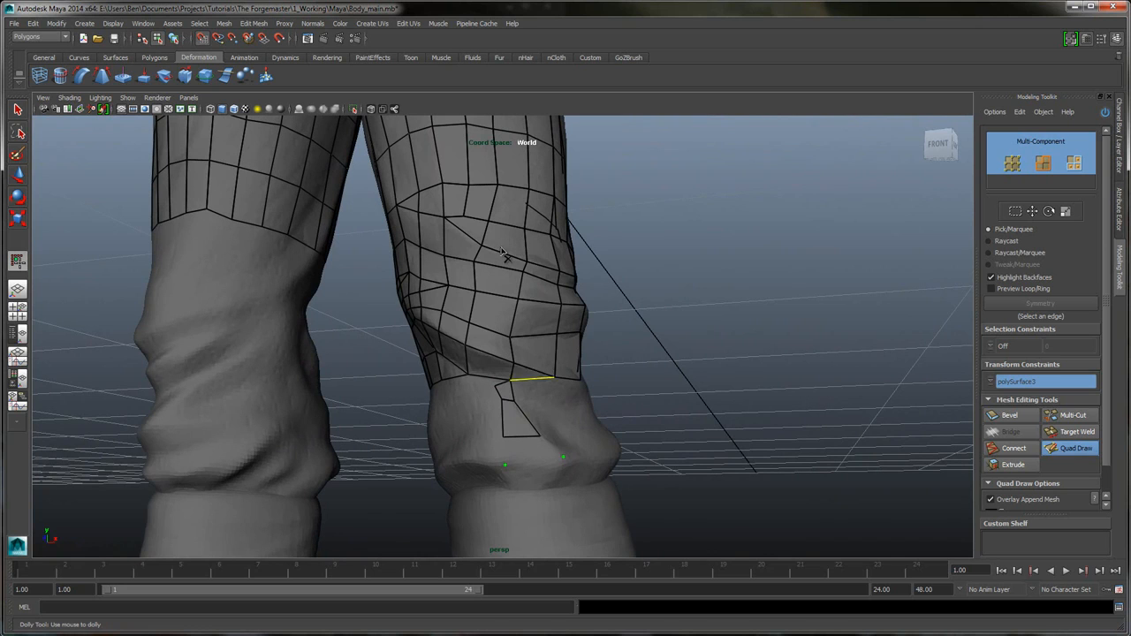
left_click_drag(495, 386, 511, 381)
right_click_drag(500, 247, 474, 247, "alt")
left_click(528, 430, "shift")
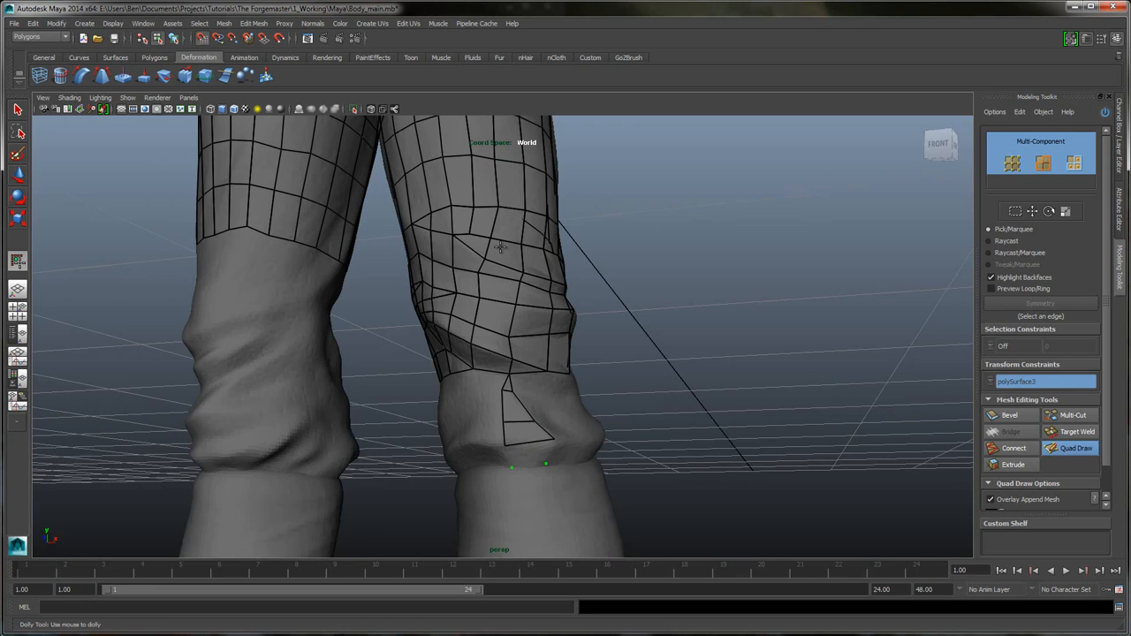
- Extend the column with another set of quads on the outer side of the left calf, following the fold
left_click_drag(500, 247, 425, 246, "alt")
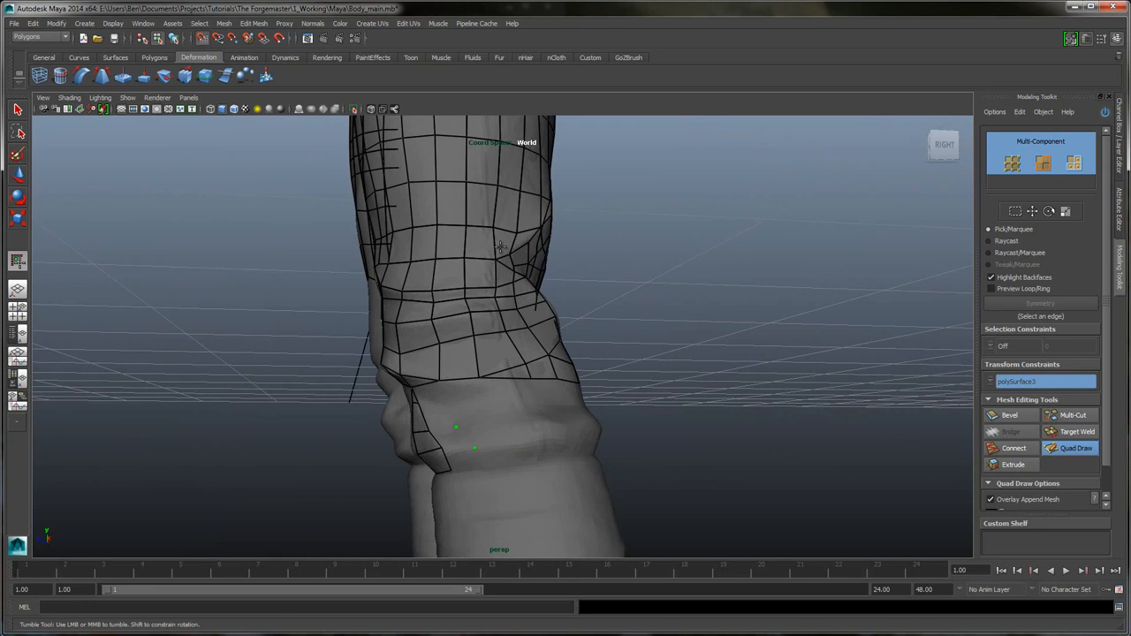
left_click(428, 393, "shift")
left_click(437, 416, "shift")
left_click(457, 447, "shift")
- Place points for a new row around the left calf and fill its quads from the front around the inner side to the back
mouse_move(500, 246)
left_mouse_down("alt")
mouse_move(453, 250)
mouse_move(484, 248)
mouse_move(469, 249)
left_mouse_up("alt")
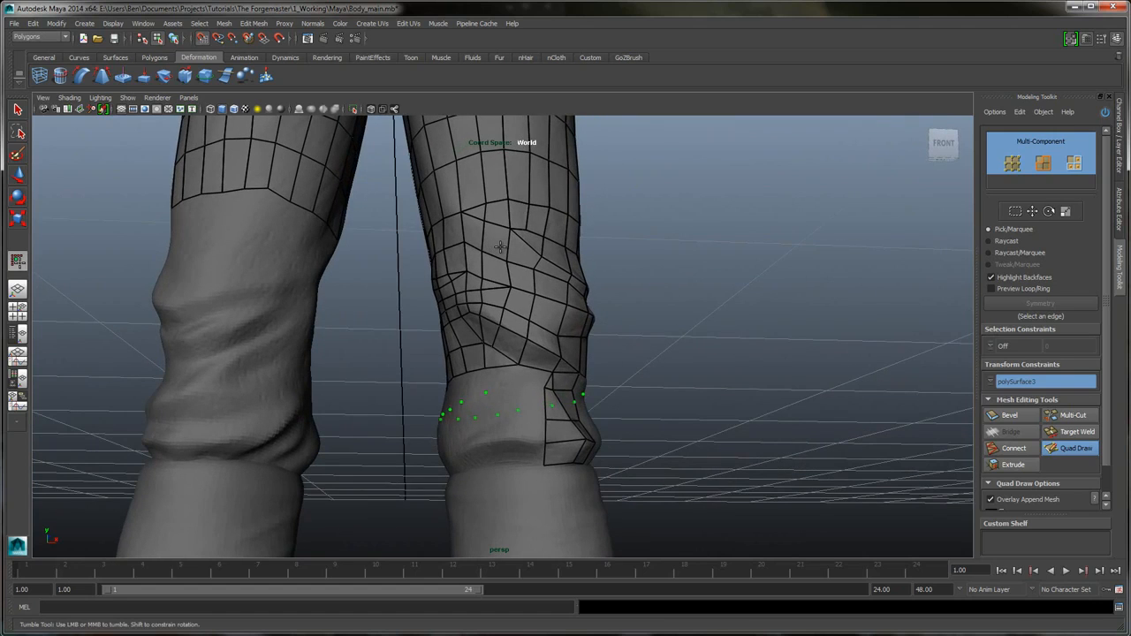
left_click(531, 378, "shift")
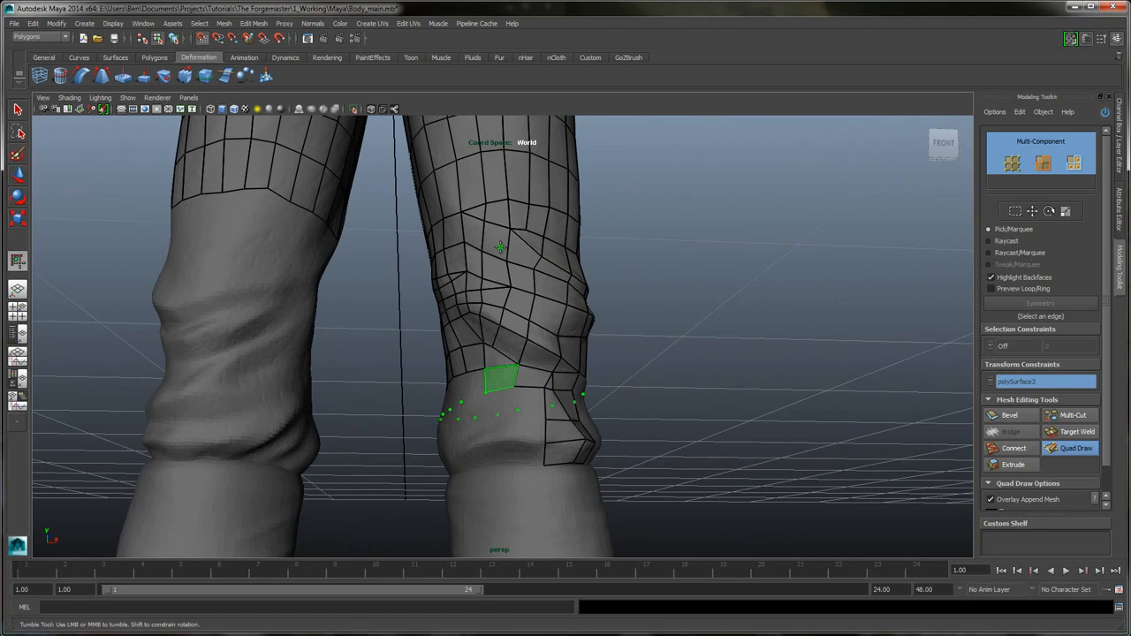
left_click(501, 380, "shift")
left_click(476, 383, "shift")
left_click(458, 390, "shift")
left_click_drag(501, 246, 698, 244, "alt")
left_click(566, 401, "shift")
left_click(549, 396, "shift")
left_click(520, 390, "shift")
left_click(489, 384, "shift")
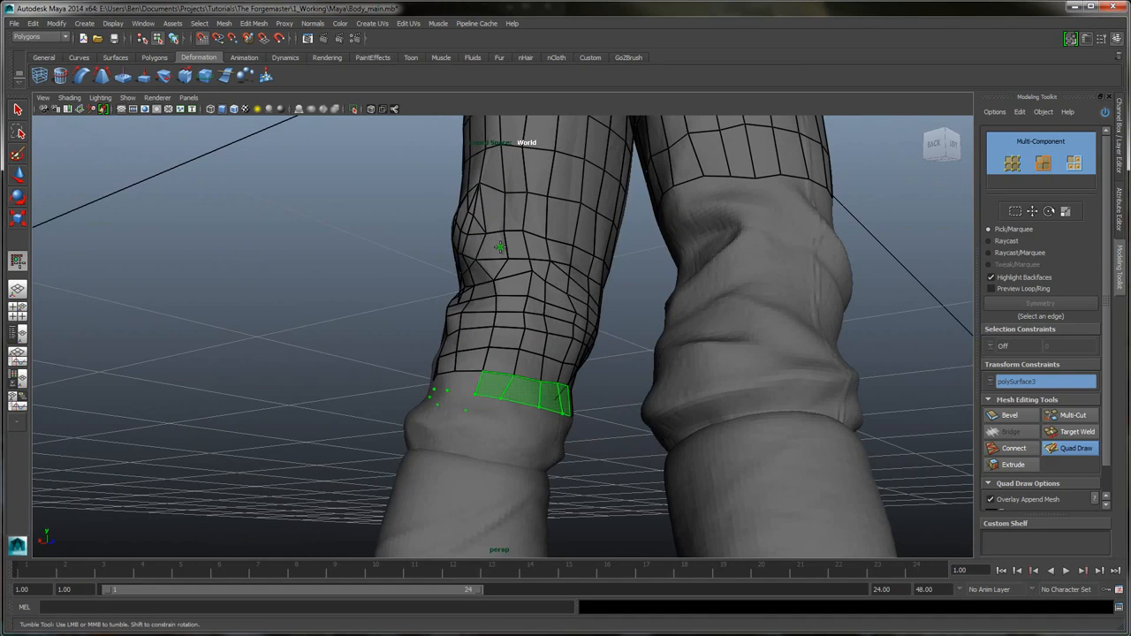
left_click(464, 381, "shift")
- Fill the rest of the row across the back and outer side of the left calf up to the front column
mouse_move(500, 247)
left_mouse_down("alt")
mouse_move(536, 245)
mouse_move(550, 281)
left_mouse_up("alt")
left_click(522, 396, "shift")
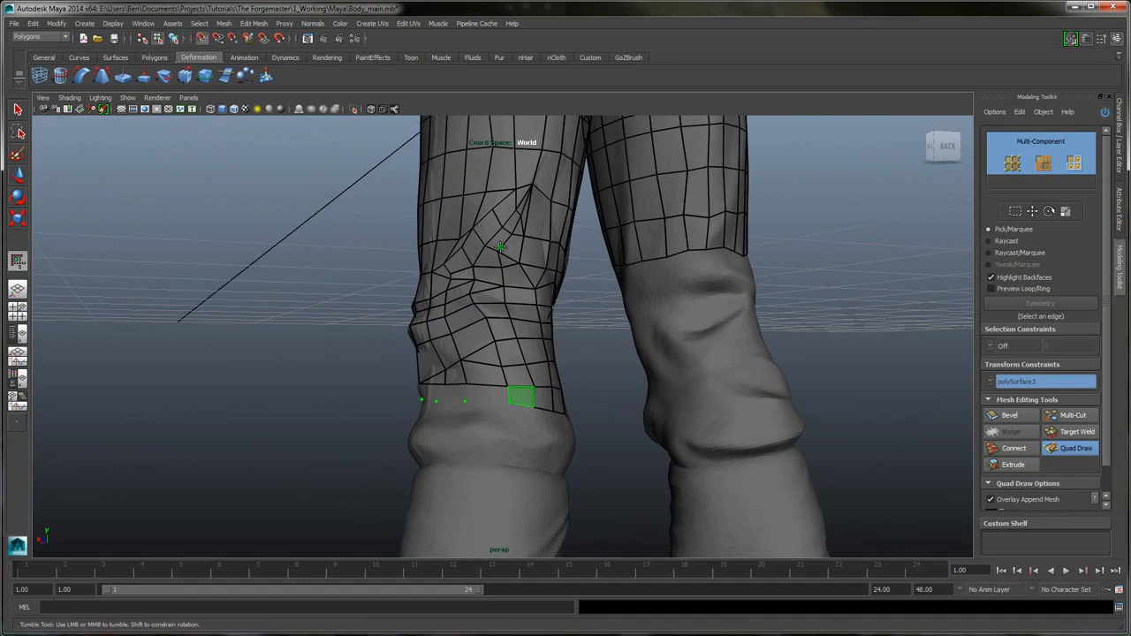
left_click(487, 394, "shift")
left_click(454, 393, "shift")
left_click_drag(500, 246, 610, 232, "alt")
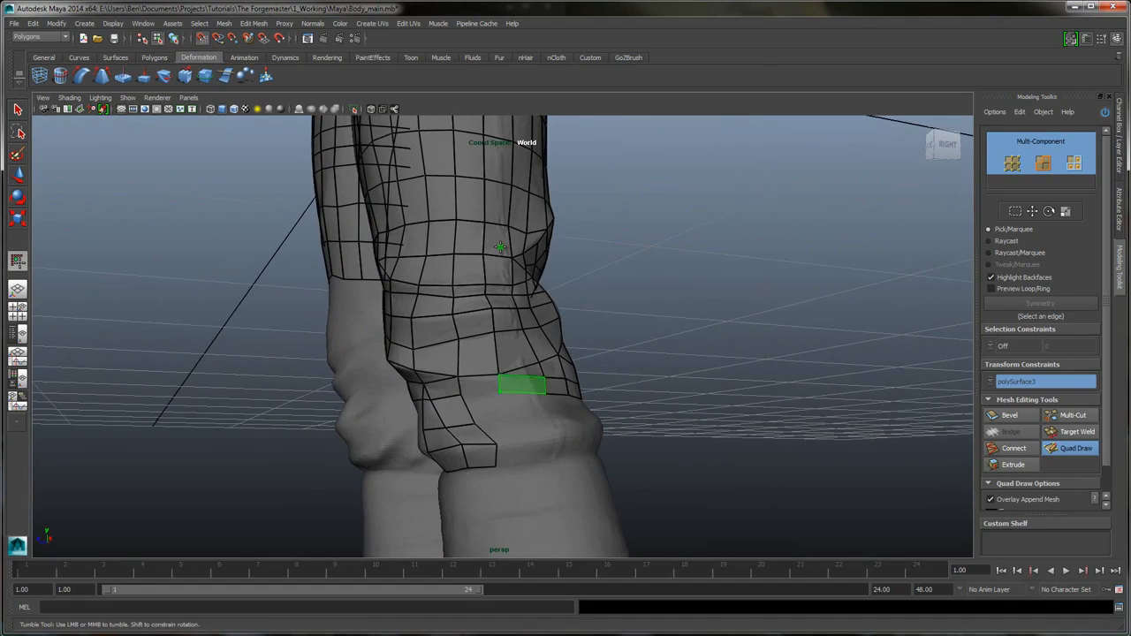
left_click(523, 384, "shift")
left_click(478, 385, "shift")
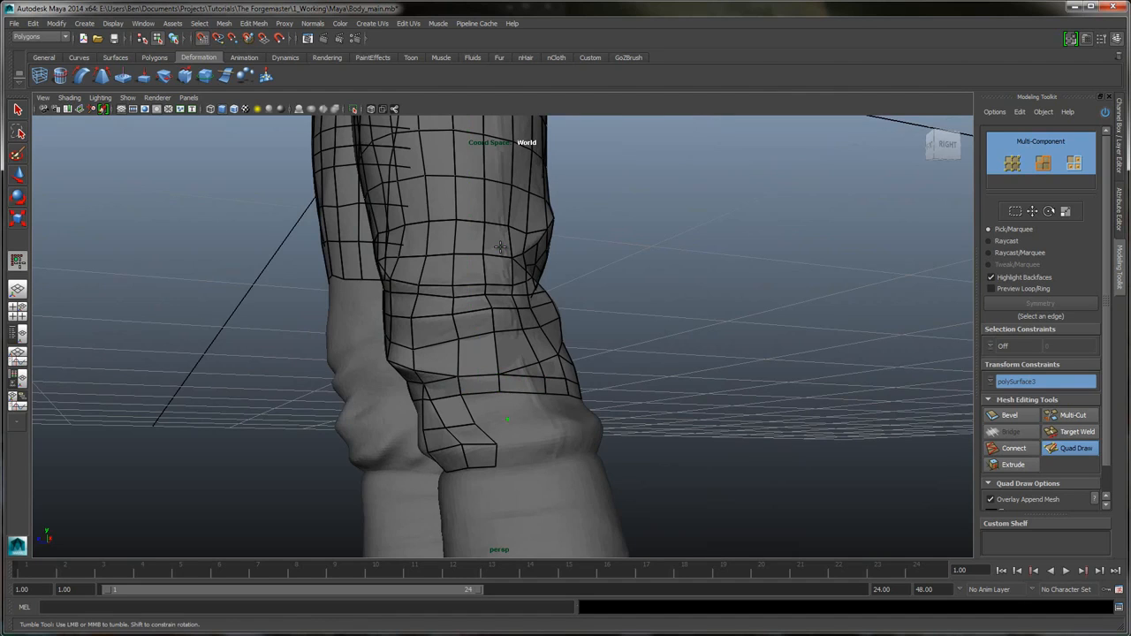
- Place points for the next row around the left calf and fill quads across the front and the outer side
left_click_drag(500, 247, 501, 247, "alt")
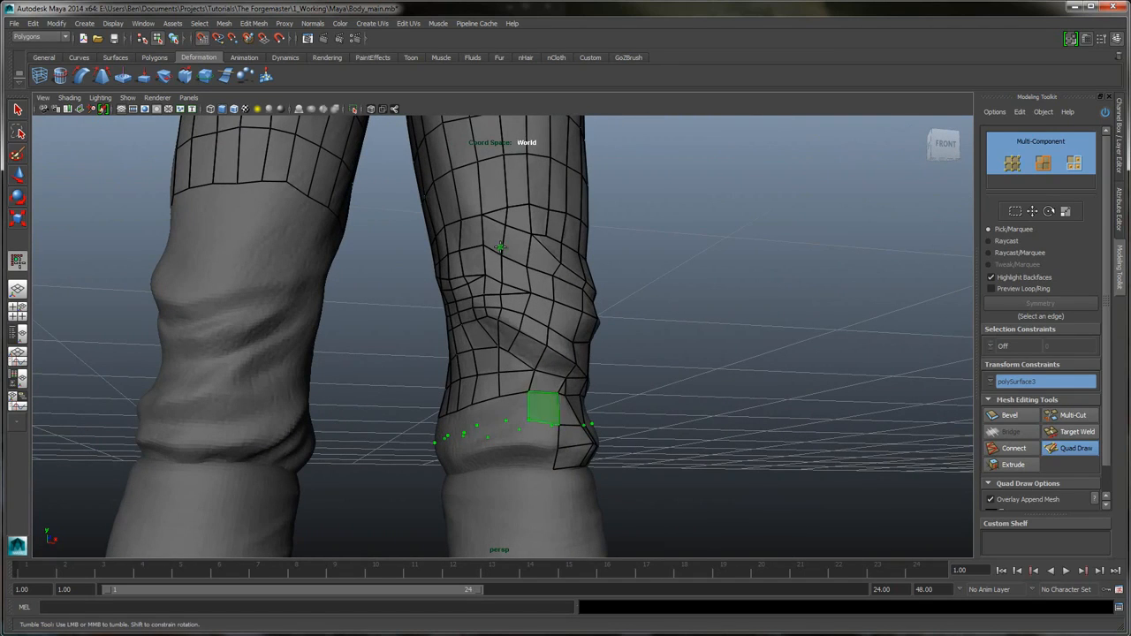
left_click_drag(543, 408, 466, 419, "shift")
left_click_drag(500, 247, 500, 247, "alt")
left_click(544, 423, "shift")
left_click(509, 420, "shift")
left_click(463, 419, "shift")
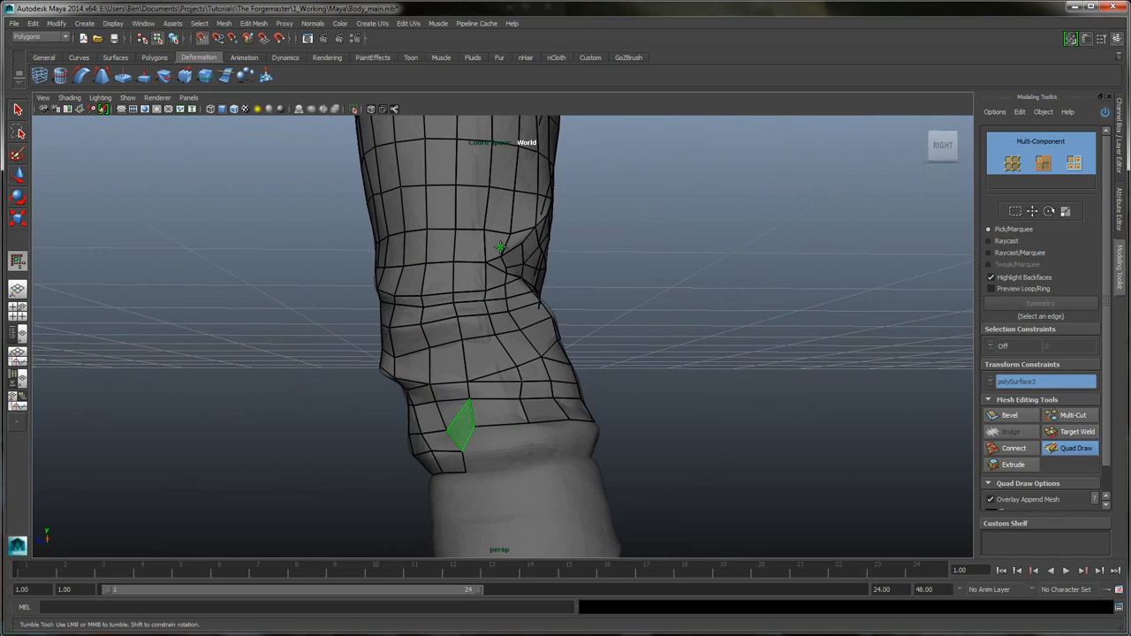
left_click(454, 415, "shift")
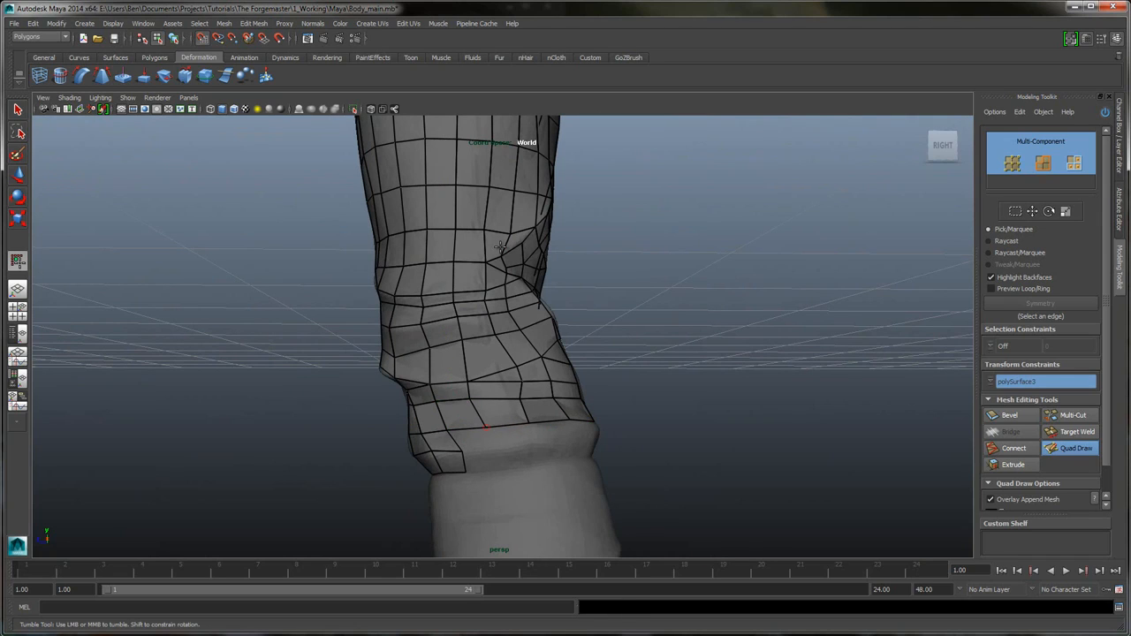
- Fill quads of the following lower row from the outer side of the left calf around to the back
left_click(463, 433, "shift")
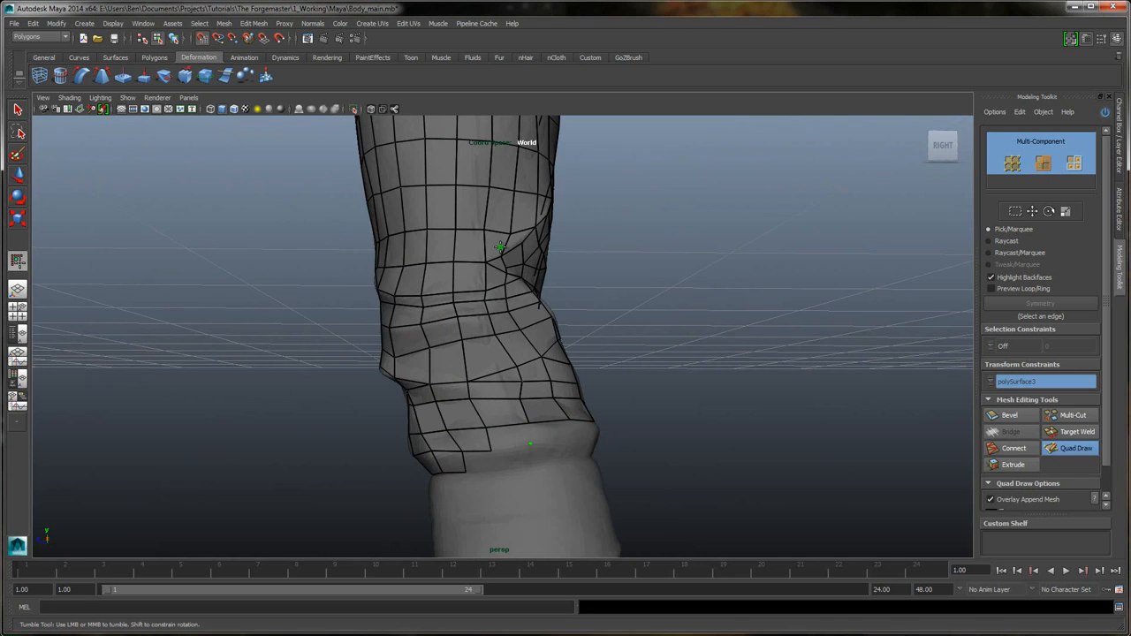
left_click(508, 437, "shift")
left_click_drag(508, 436, 389, 420, "alt")
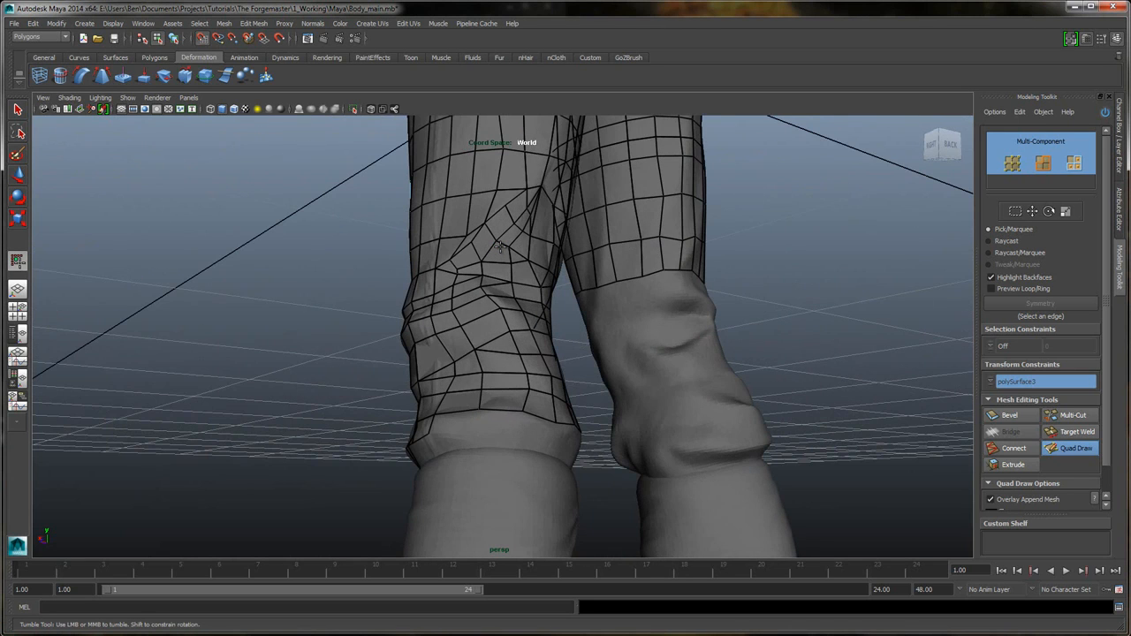
left_click(455, 422, "shift")
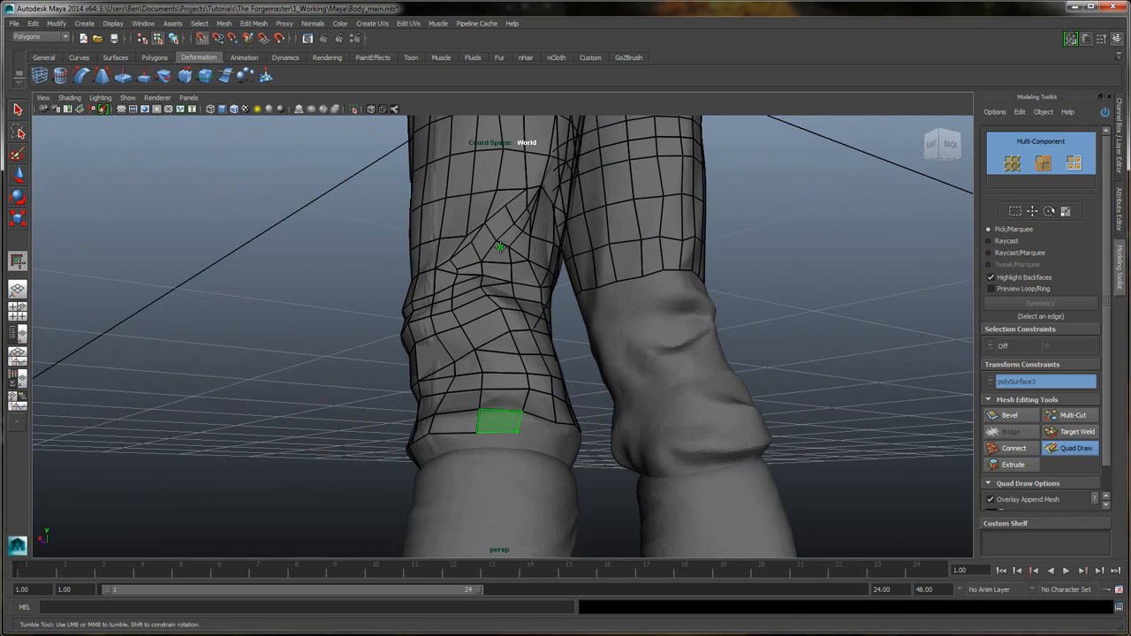
left_click(500, 423, "shift")
left_click(501, 422, "ctrl+shift")
left_click_drag(501, 422, 402, 419, "alt")
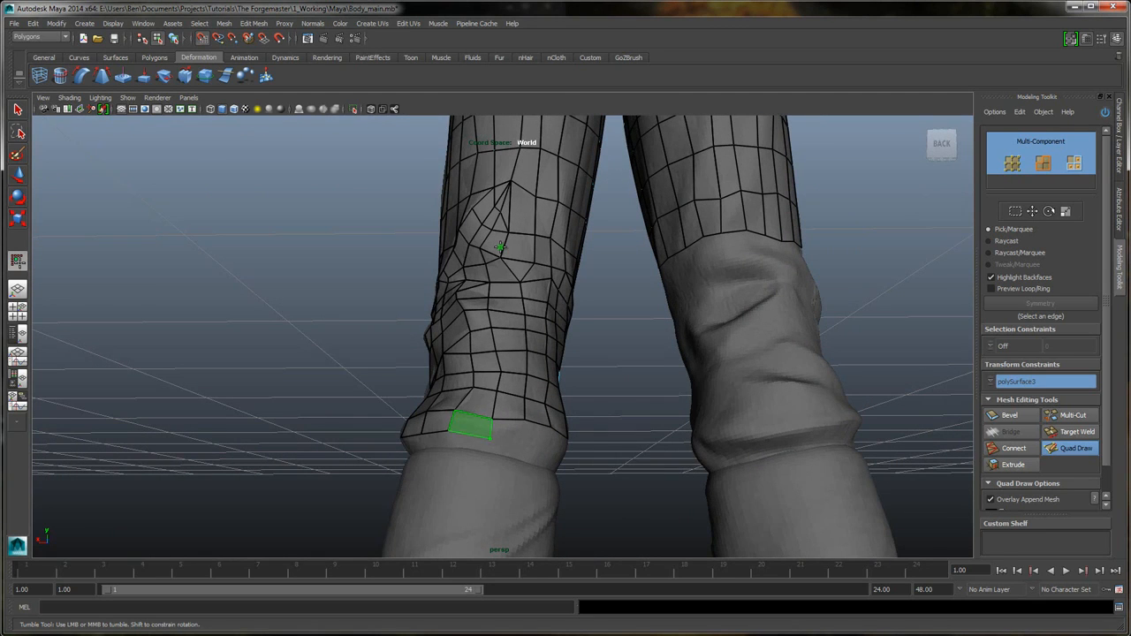
left_click(471, 424, "shift")
- Continue the lower row around the inner side of the left calf and fill the remaining gap at the front
left_click_drag(470, 425, 376, 419, "alt")
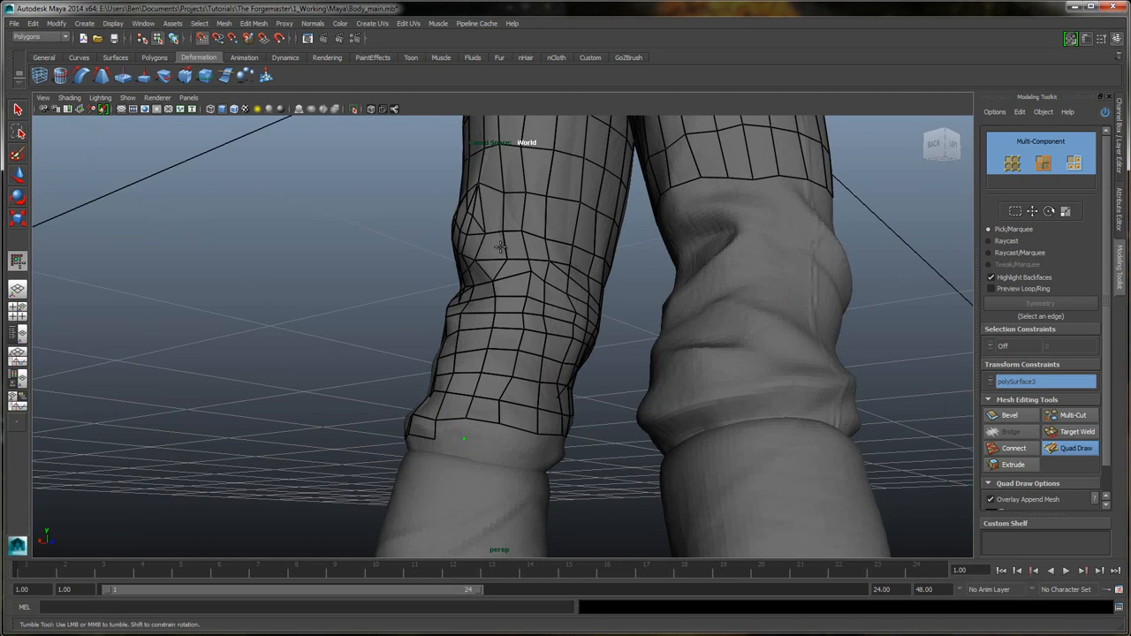
left_click(482, 430, "shift")
mouse_move(500, 247)
left_mouse_down("alt")
mouse_move(389, 247)
mouse_move(501, 246)
left_mouse_up("alt")
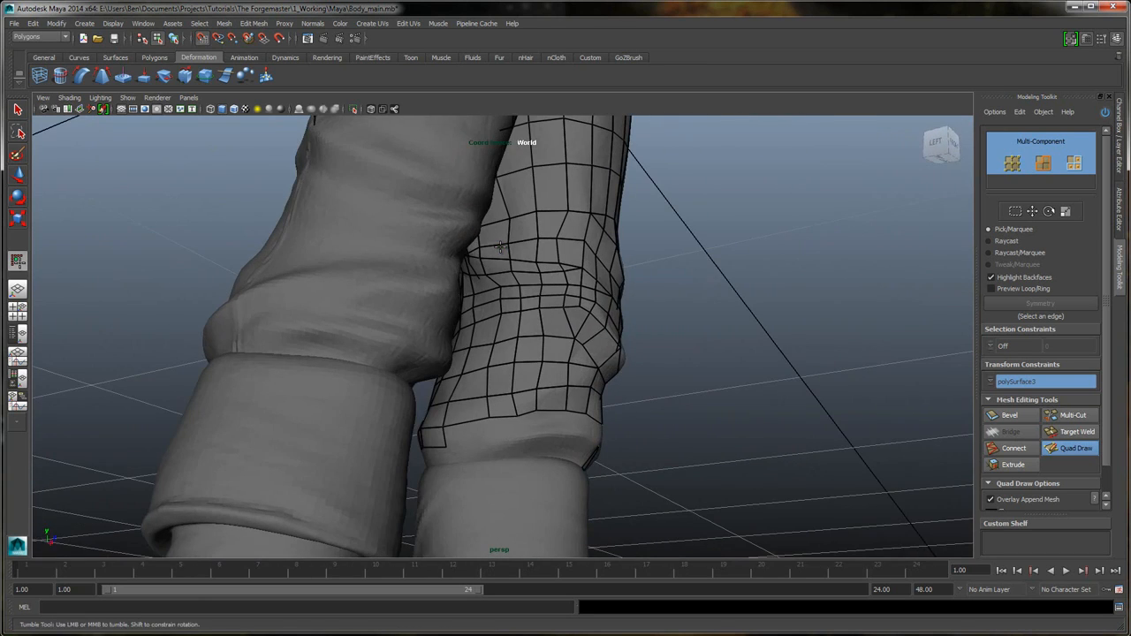
left_click(468, 433, "shift")
left_click(521, 437)
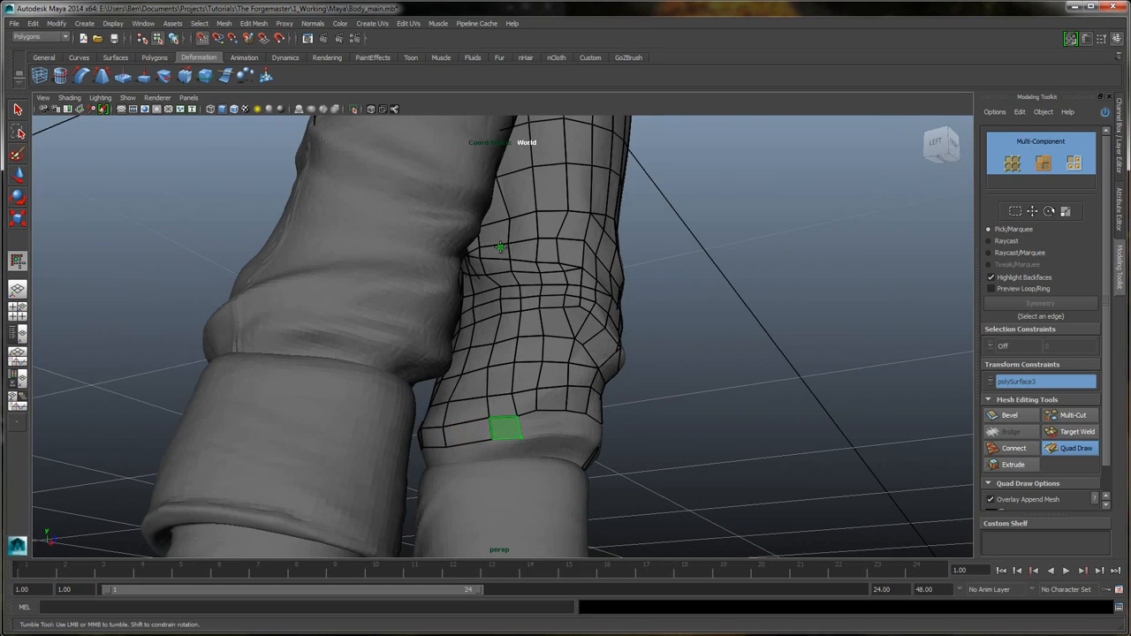
left_click(507, 428, "shift")
left_click(540, 433)
left_click(529, 425, "shift")
left_click_drag(500, 247, 424, 247, "alt")
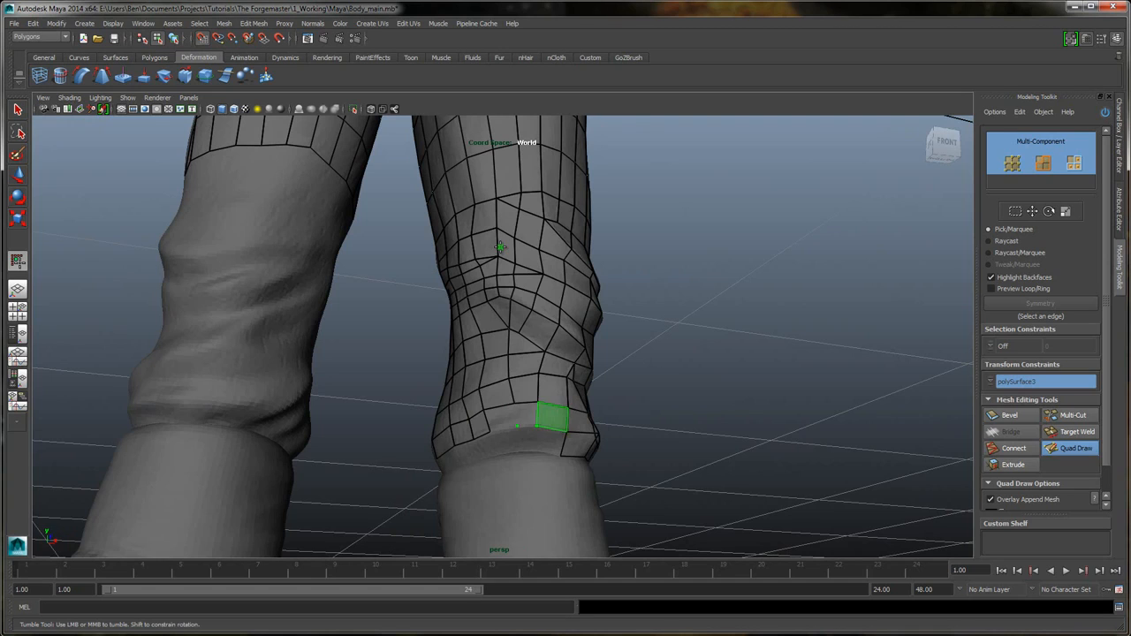
left_click_drag(553, 417, 501, 419, "shift")
- Place points along the crease above the left cuff and fill quads from the front to the inner side
mouse_move(500, 246)
left_mouse_down("alt")
mouse_move(484, 213)
mouse_move(500, 247)
left_mouse_up("alt")
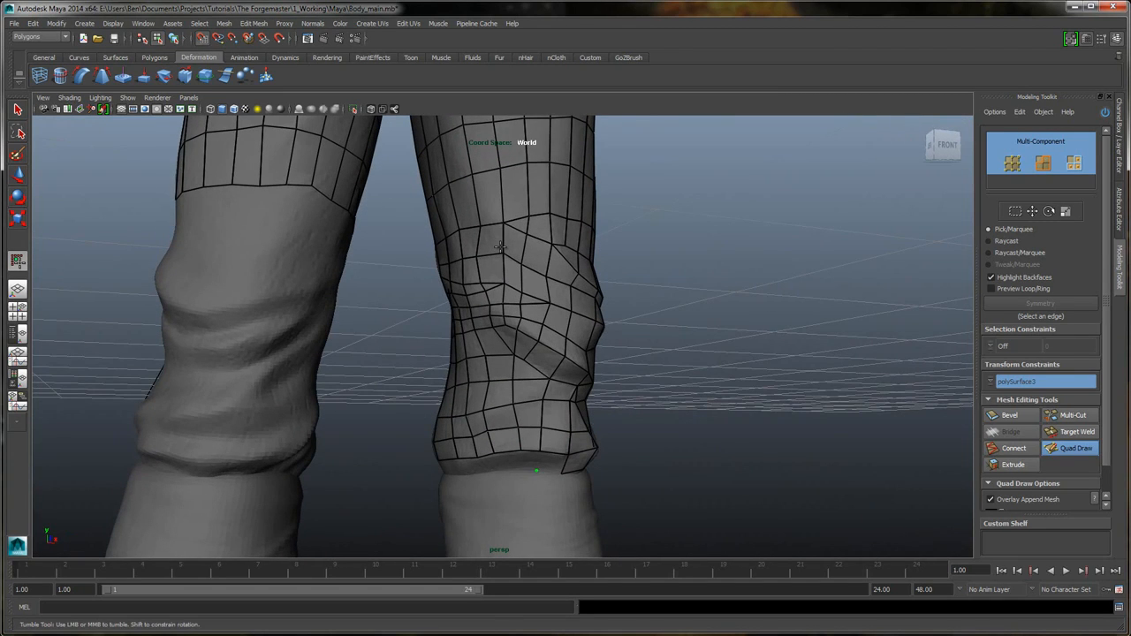
left_click(524, 470)
left_click_drag(548, 461, 511, 461, "shift")
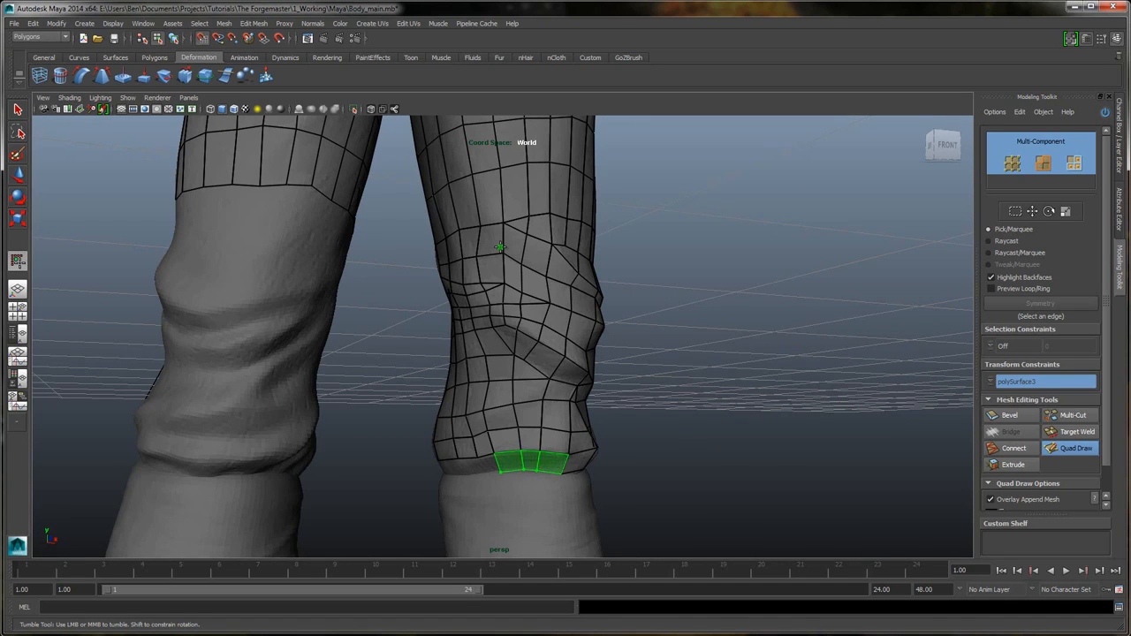
left_click_drag(500, 246, 557, 226, "alt")
scroll(500, 246, "up", 3)
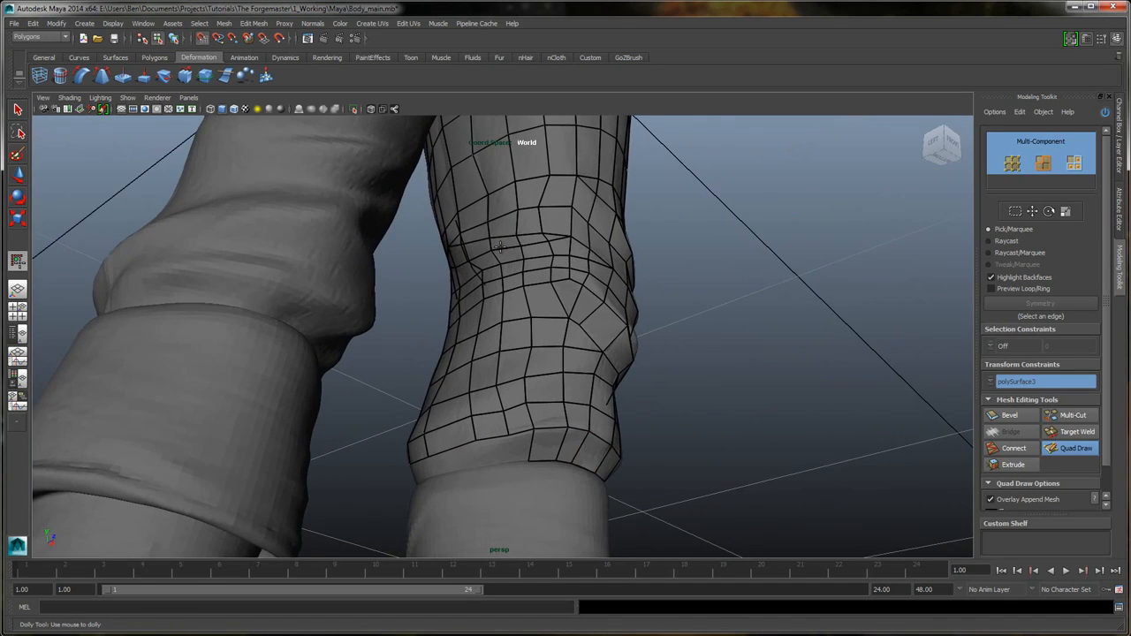
left_click_drag(500, 247, 501, 248, "alt")
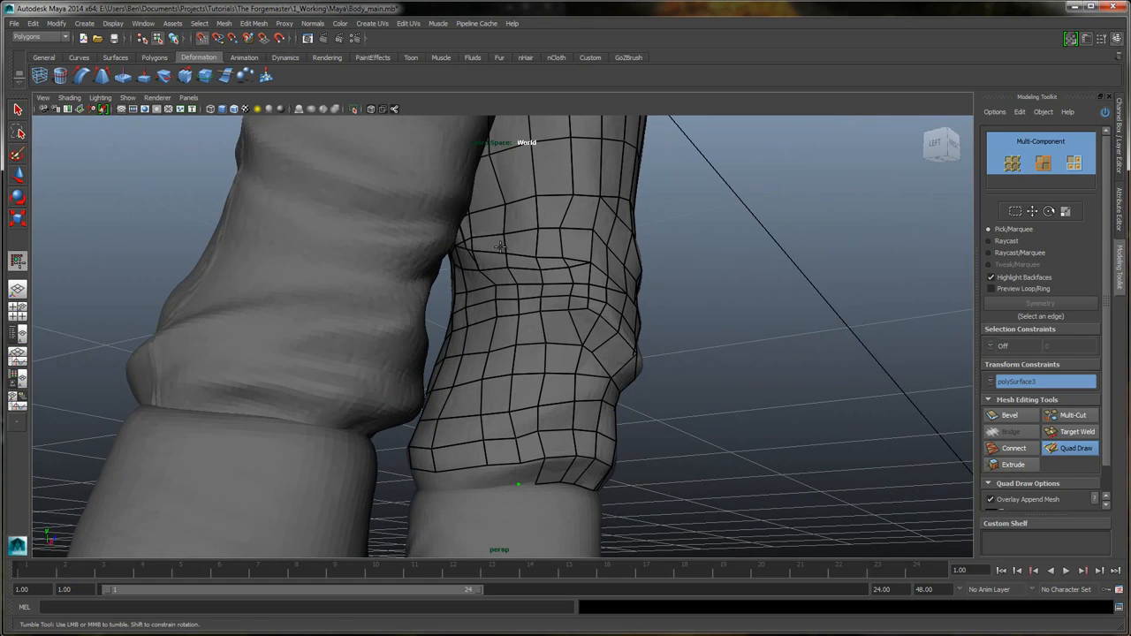
left_click_drag(502, 475, 532, 473, "shift")
- Carry the row above the left cuff across the back and place points along the crease towards the outer side
mouse_move(500, 246)
left_mouse_down("alt")
mouse_move(627, 217)
mouse_move(500, 247)
left_mouse_up("alt")
mouse_move(501, 247)
left_mouse_down("alt")
mouse_move(491, 248)
mouse_move(501, 247)
left_mouse_up("alt")
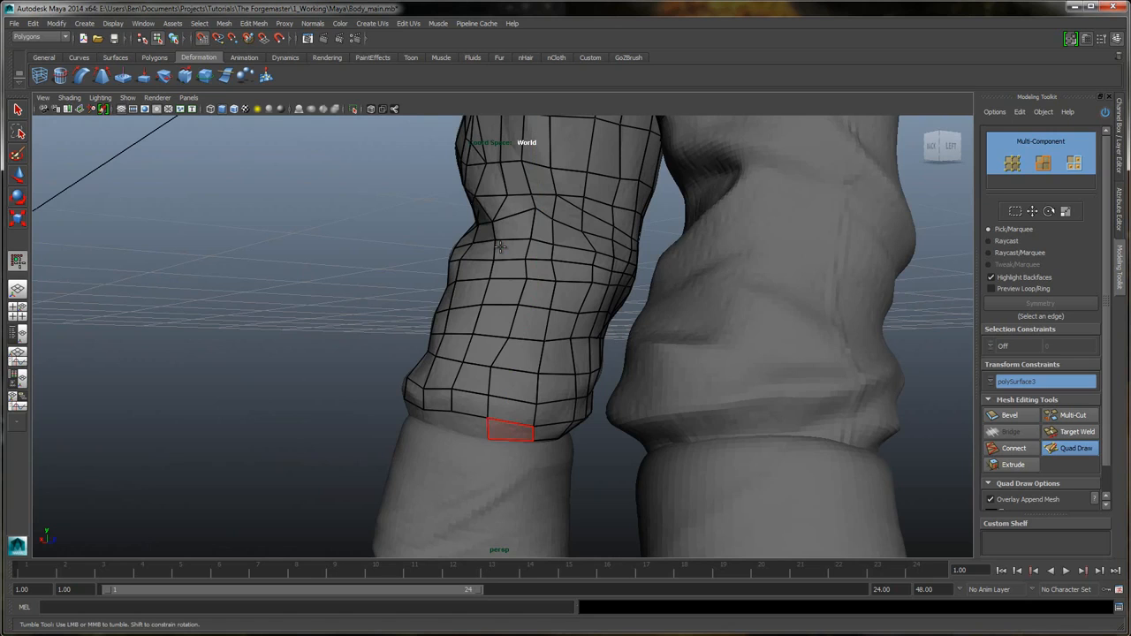
left_click_drag(500, 247, 501, 248, "alt")
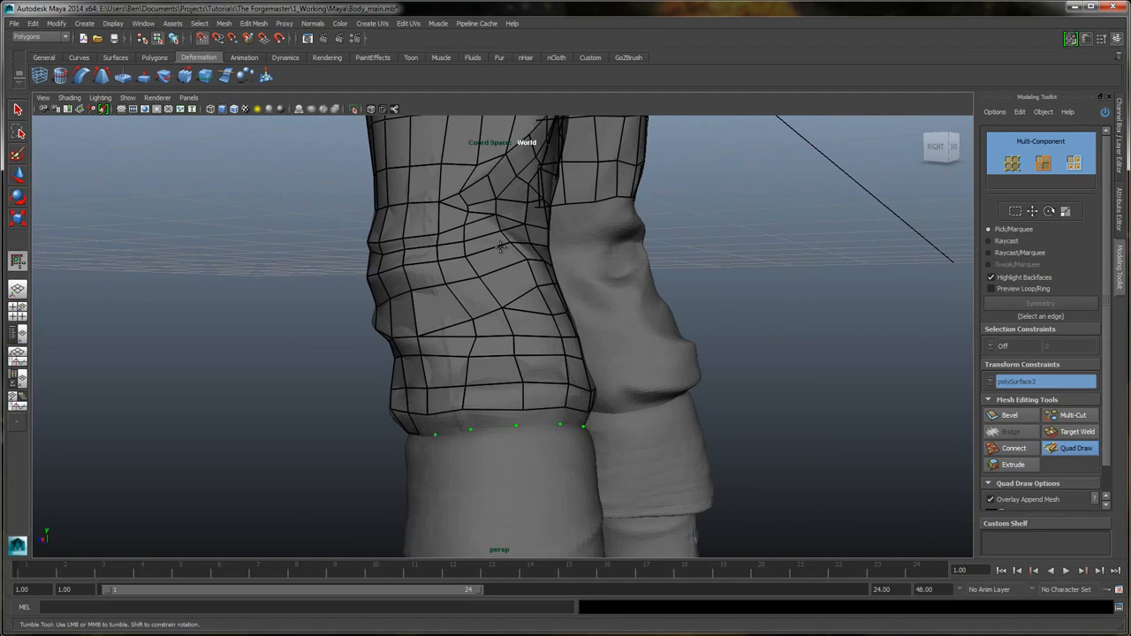
left_click_drag(500, 248, 500, 247, "alt")
- Place two lines of points along the knee fold of the right leg, from the outer side around the front to the inner side
middle_click_drag(500, 248, 500, 247, "alt")
left_click_drag(500, 248, 500, 247, "alt")
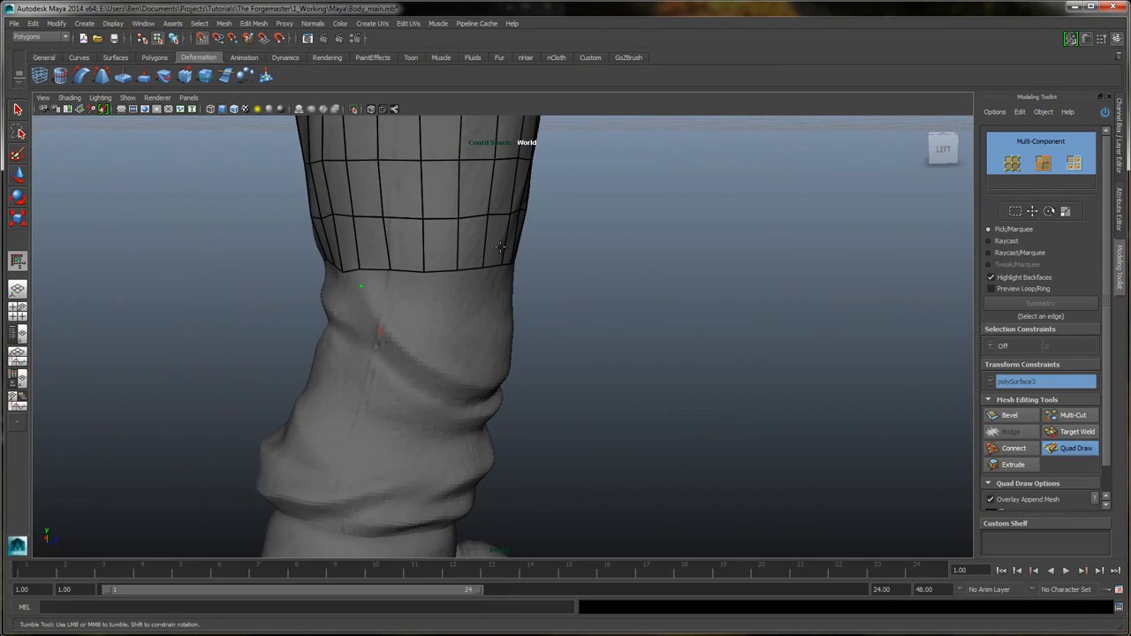
left_click_drag(500, 247, 501, 248, "alt")
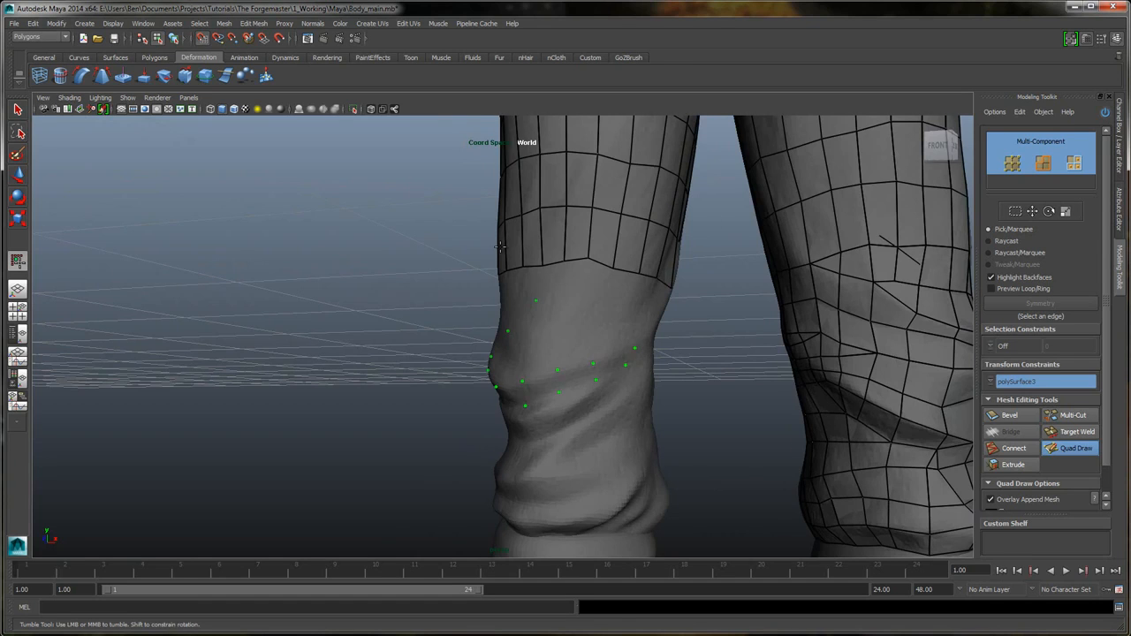
left_click_drag(500, 248, 501, 247, "alt")
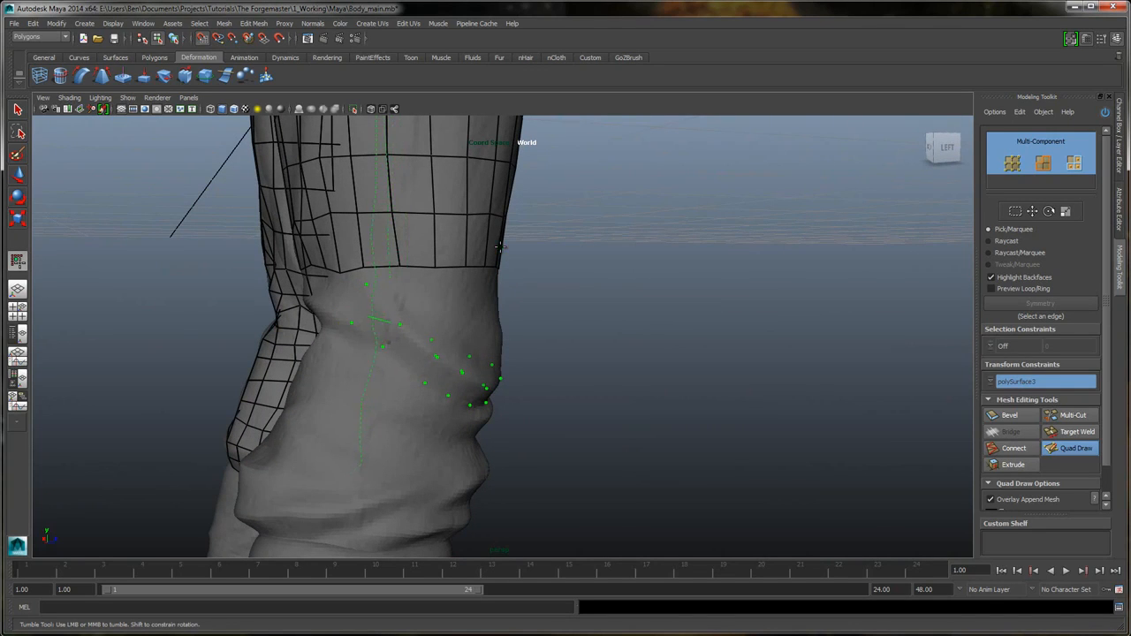
left_click_drag(501, 247, 500, 247, "alt")
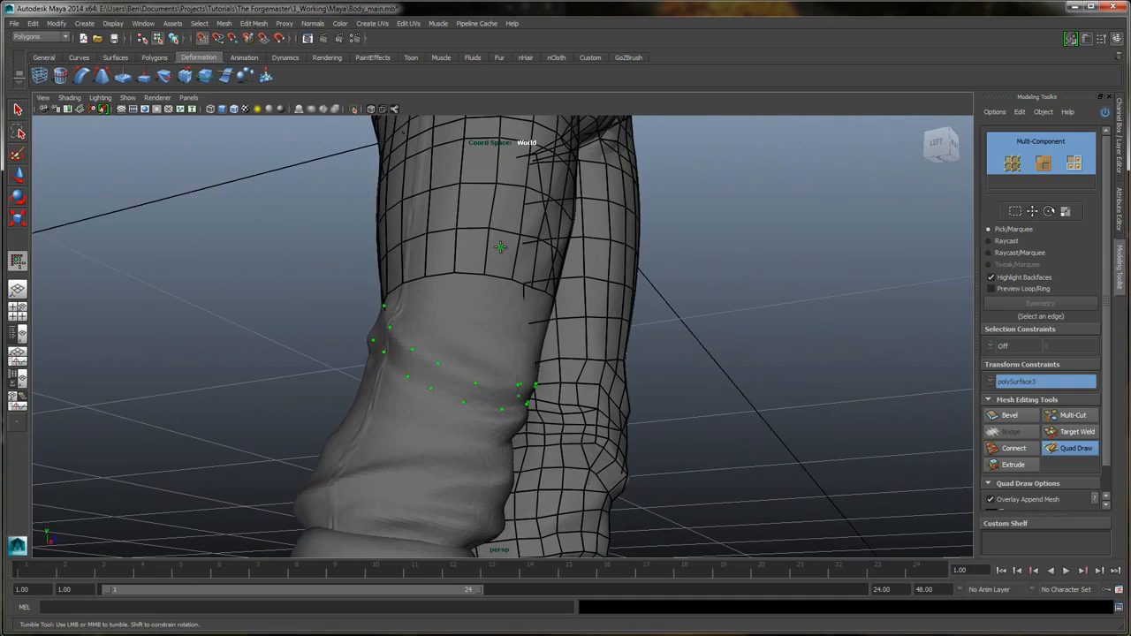
- Fill quads between the two lines of points along the right knee fold, from the outer side around the front to the inner side
left_click_drag(378, 329, 518, 396, "shift")
left_click_drag(500, 248, 501, 248, "alt")
left_click_drag(539, 389, 618, 364, "shift")
left_click_drag(500, 248, 500, 247, "alt")
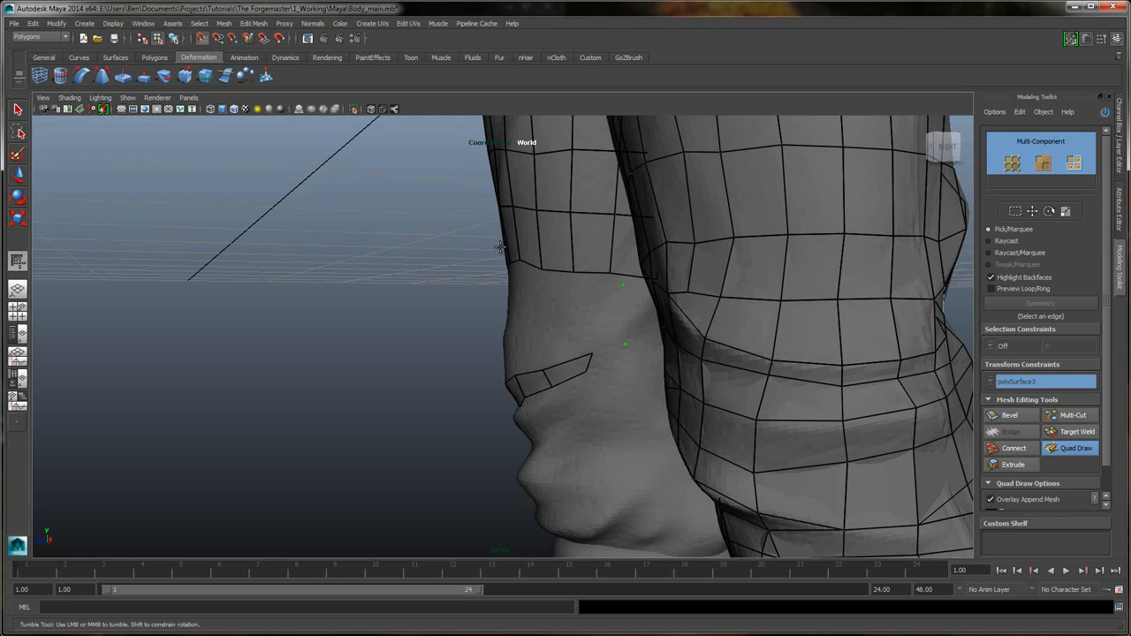
left_click(609, 360, "shift")
- Place a line of points behind the right knee and fill quads up to the lower edge of the thigh mesh
left_click_drag(500, 248, 501, 247, "alt")
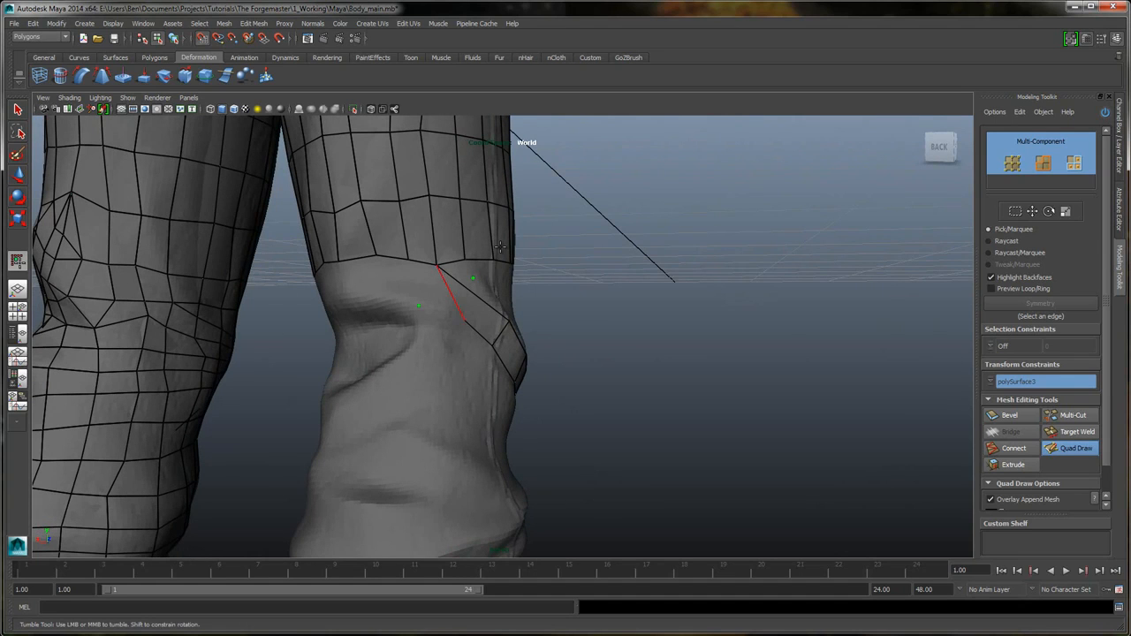
left_click(442, 296, "shift")
left_click_drag(500, 247, 501, 248, "alt")
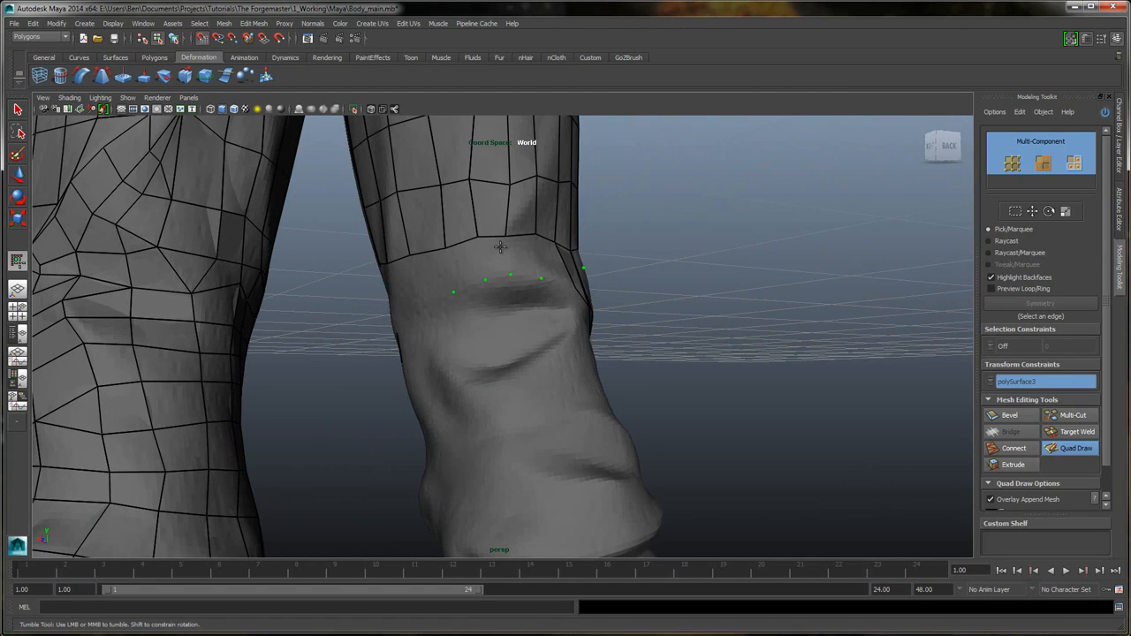
mouse_move(432, 281)
left_mouse_down("shift")
mouse_move(495, 258)
mouse_move(555, 263)
mouse_move(500, 247)
left_mouse_up("shift")
left_click(500, 248, "shift")
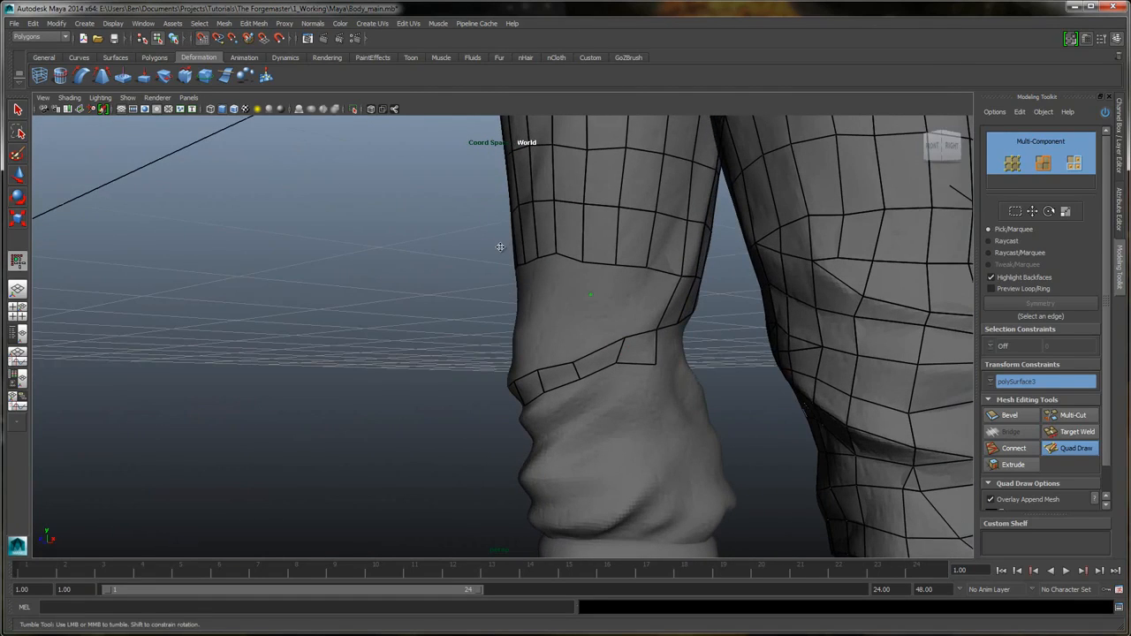
- Adjust a fold vertex on the inner side of the right knee and place a second line of points across the back
left_click_drag(616, 364, 616, 367)
left_click_drag(500, 248, 501, 247, "alt")
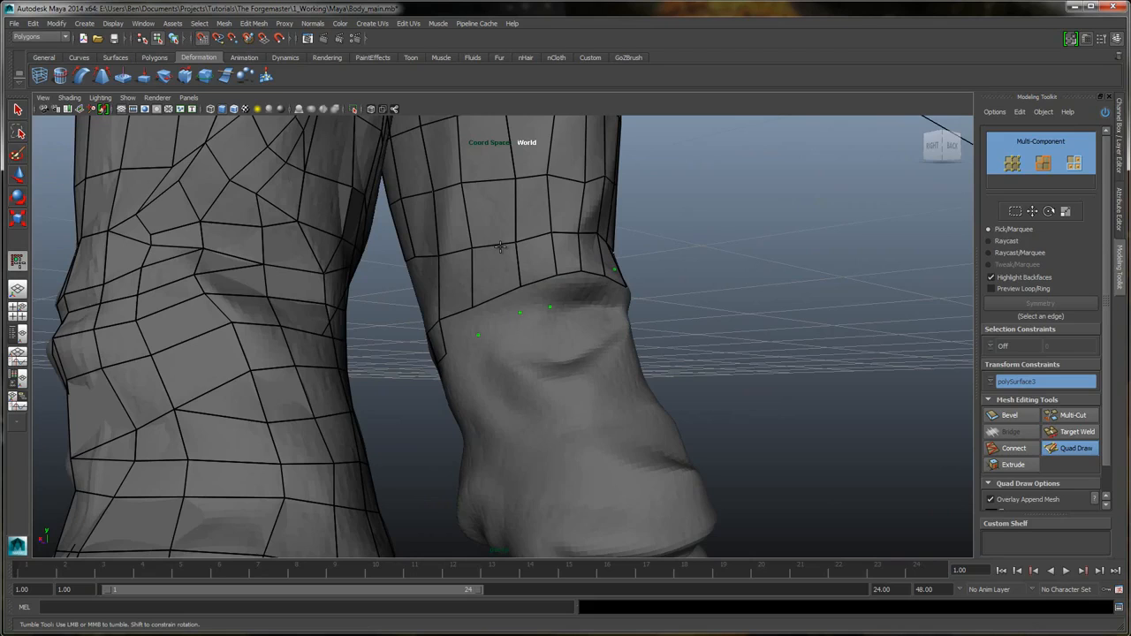
left_click_drag(501, 248, 500, 247, "alt")
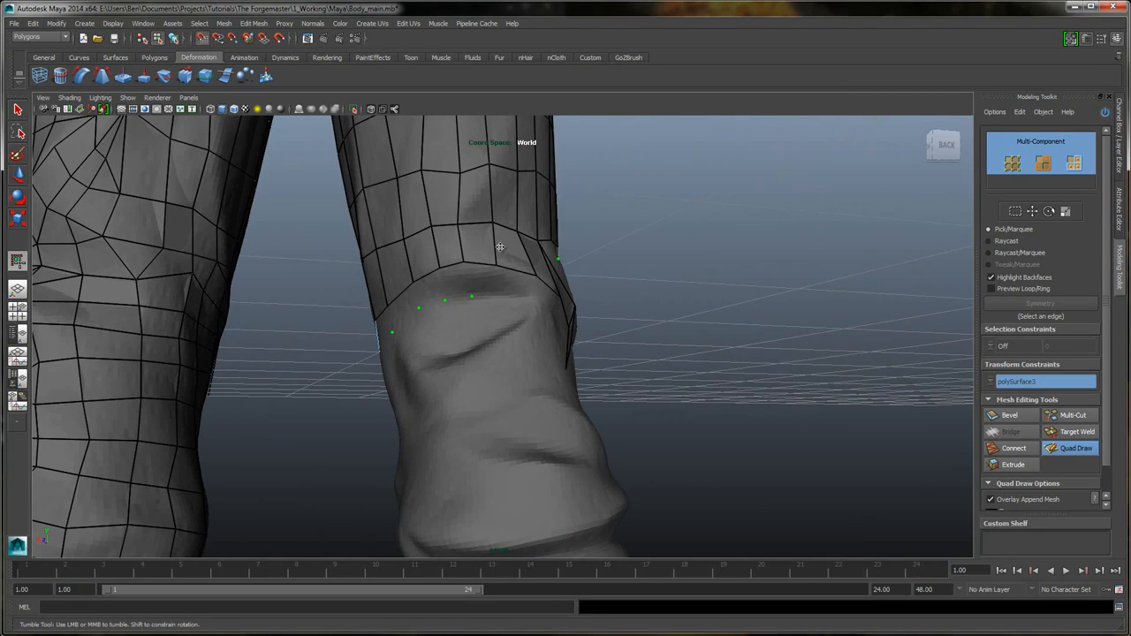
left_click_drag(501, 247, 500, 248, "alt")
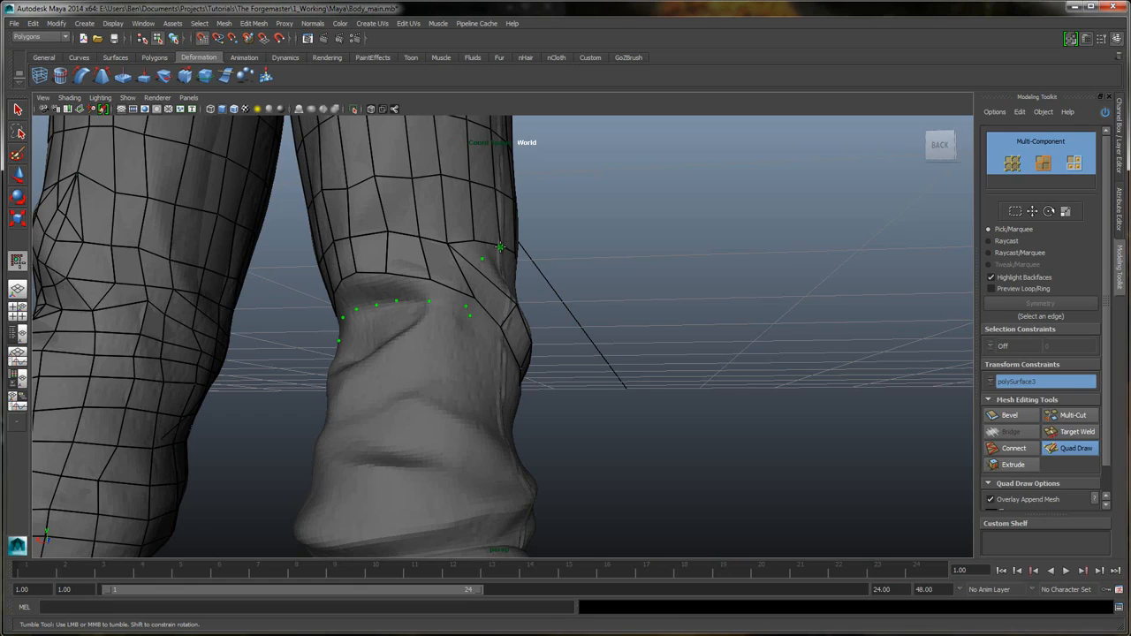
- Fill the second row of quads across the back of the right knee, undoing the skewed quad and refilling it
left_click(450, 298, "shift")
left_click(412, 291, "shift")
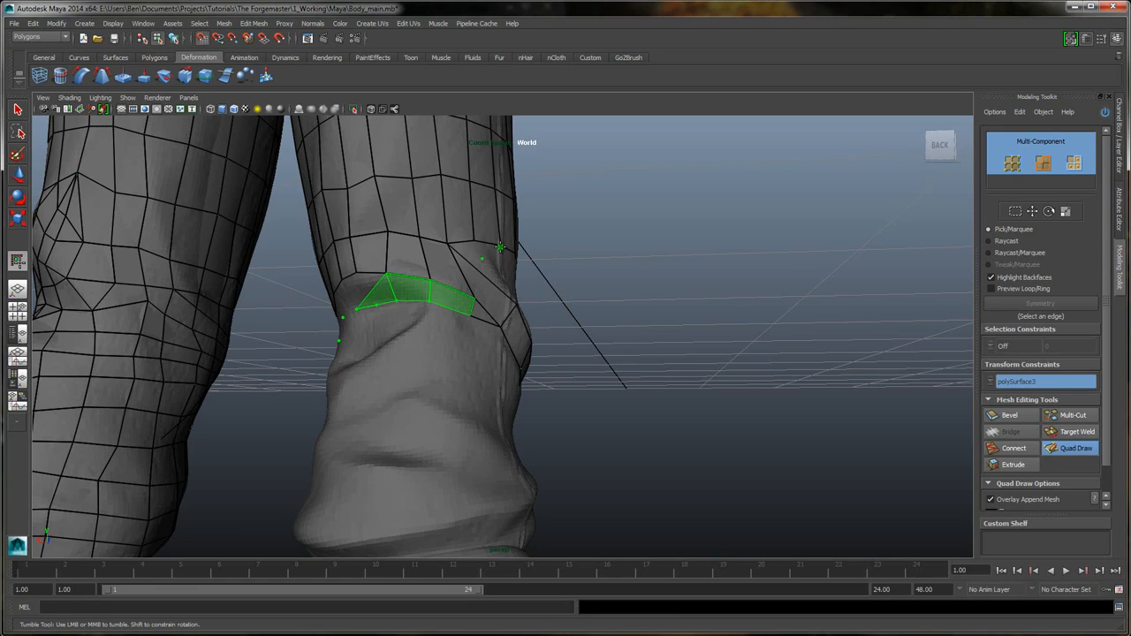
key("ctrl+z")
left_click(377, 289, "shift")
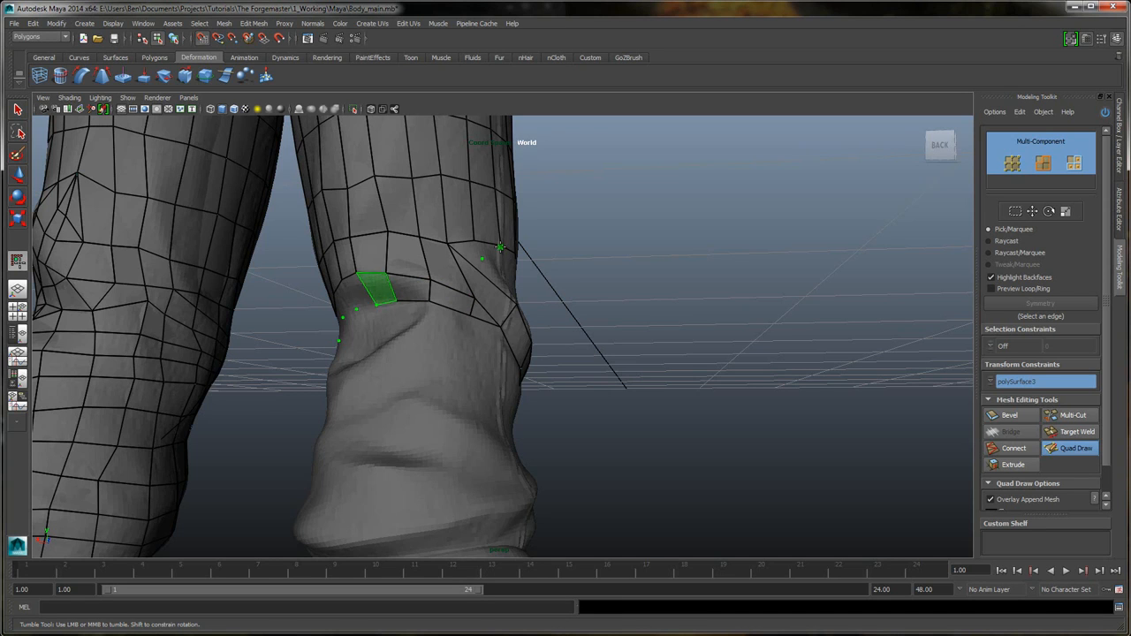
left_click_drag(378, 289, 419, 207, "alt")
left_click(445, 203, "shift")
left_click(420, 213, "shift")
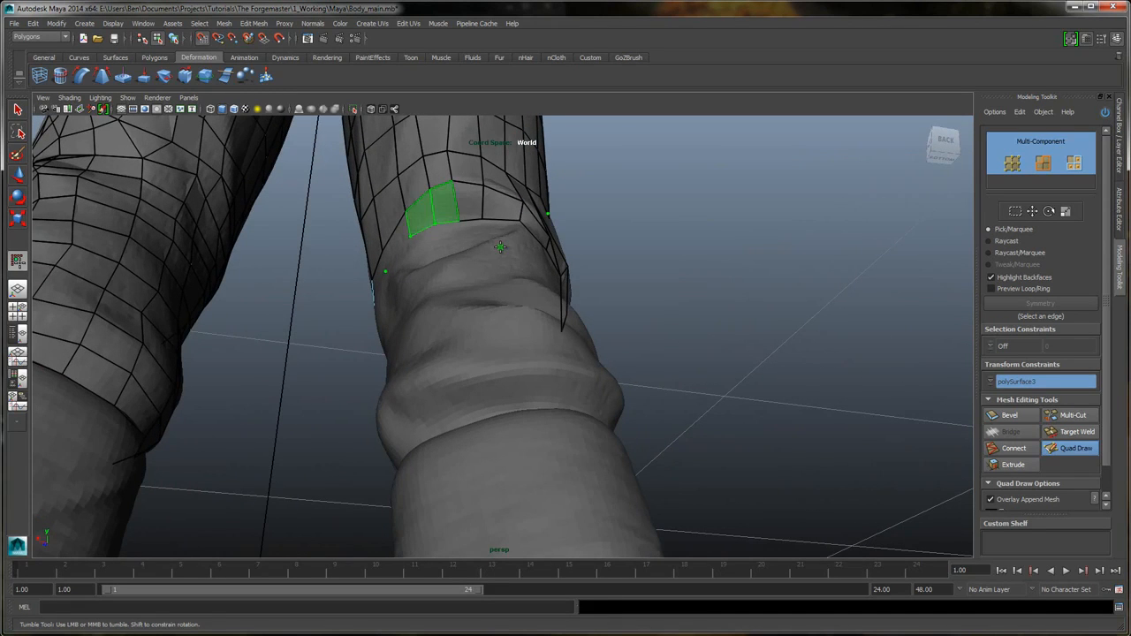
- Extend the second row behind the right knee around the inner side to meet the front fold strip
left_click(397, 242, "shift")
mouse_move(399, 253)
left_mouse_down("alt")
mouse_move(663, 269)
mouse_move(674, 303)
mouse_move(700, 320)
left_mouse_up("alt")
left_click(653, 303, "shift")
left_click(633, 331, "ctrl+shift")
mouse_move(633, 332)
left_mouse_down("alt")
mouse_move(678, 351)
mouse_move(836, 352)
left_mouse_up("alt")
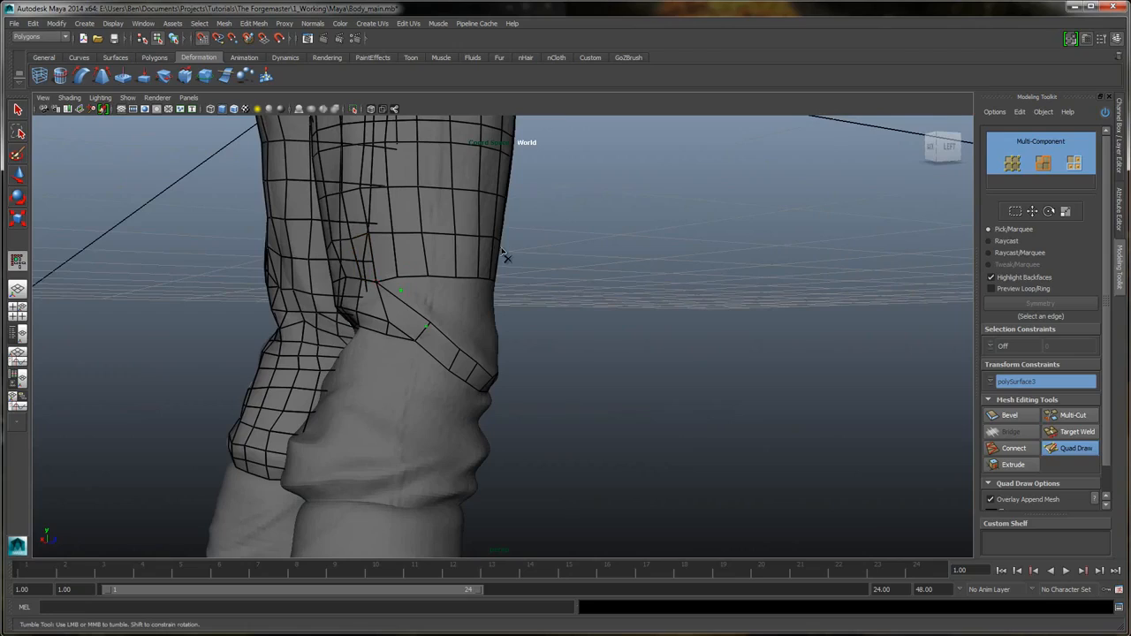
- Fill the first quads between the thigh mesh and the fold strip on the right knee's inner side, undoing the unwanted vertex merge
mouse_move(500, 246)
left_mouse_down("alt")
mouse_move(442, 240)
mouse_move(744, 252)
left_mouse_up("alt")
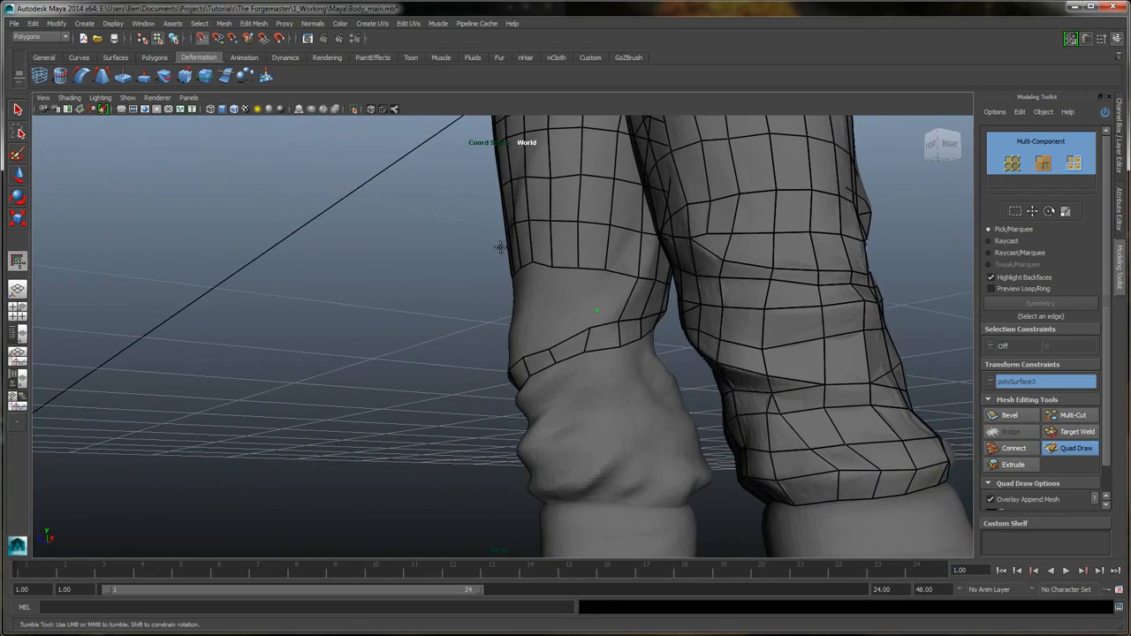
left_click(618, 296, "shift")
left_click(600, 320, "shift")
key("ctrl+z")
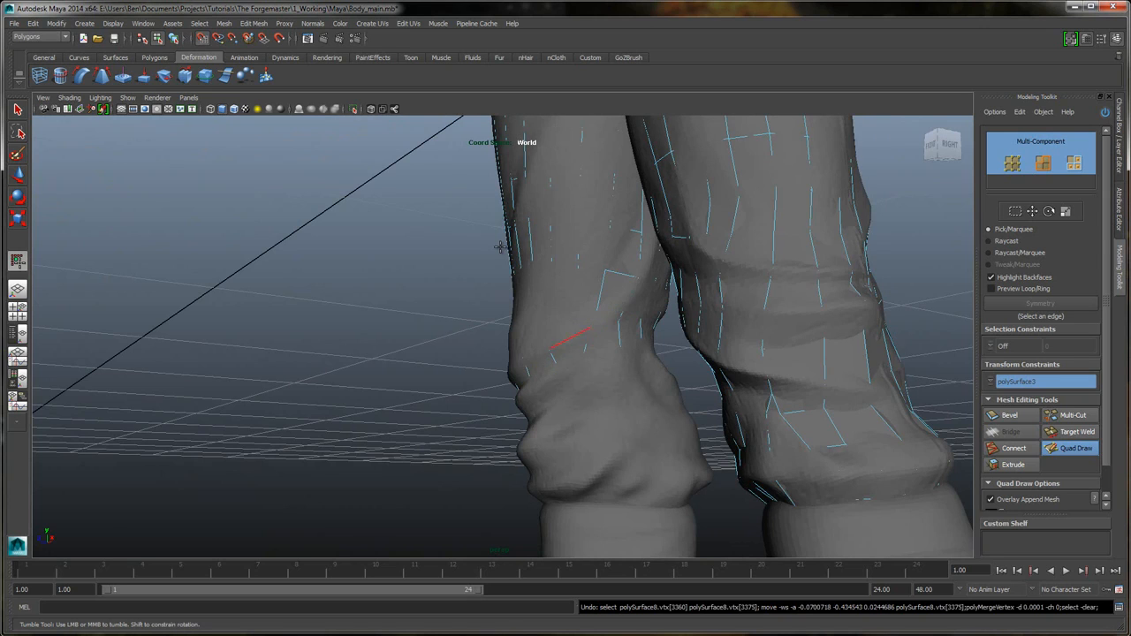
key("ctrl+z")
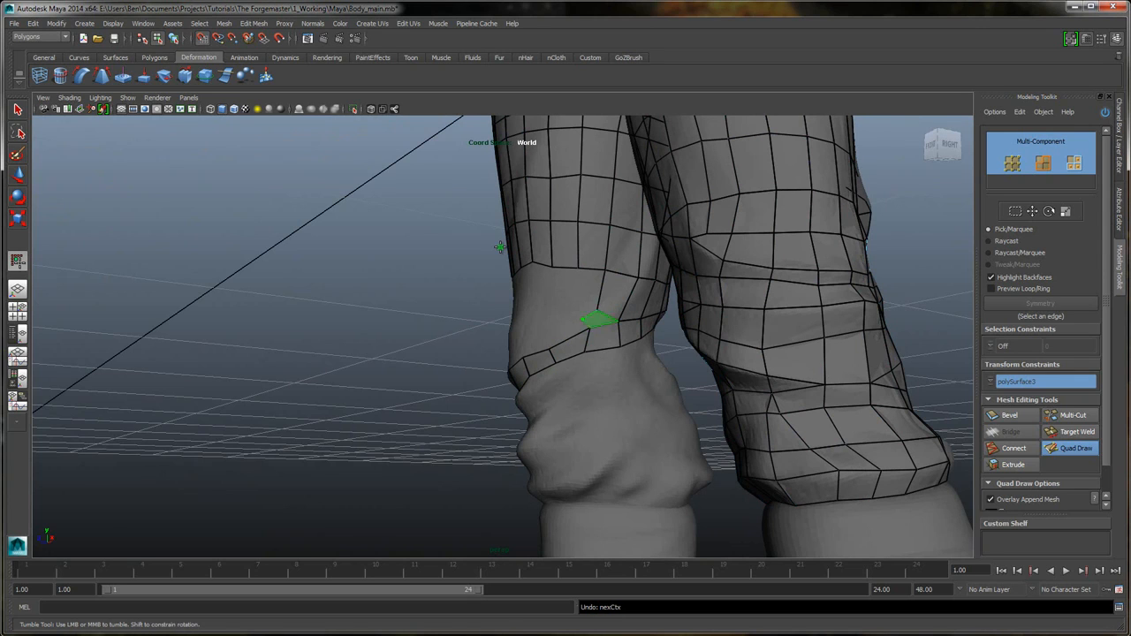
key("ctrl+z")
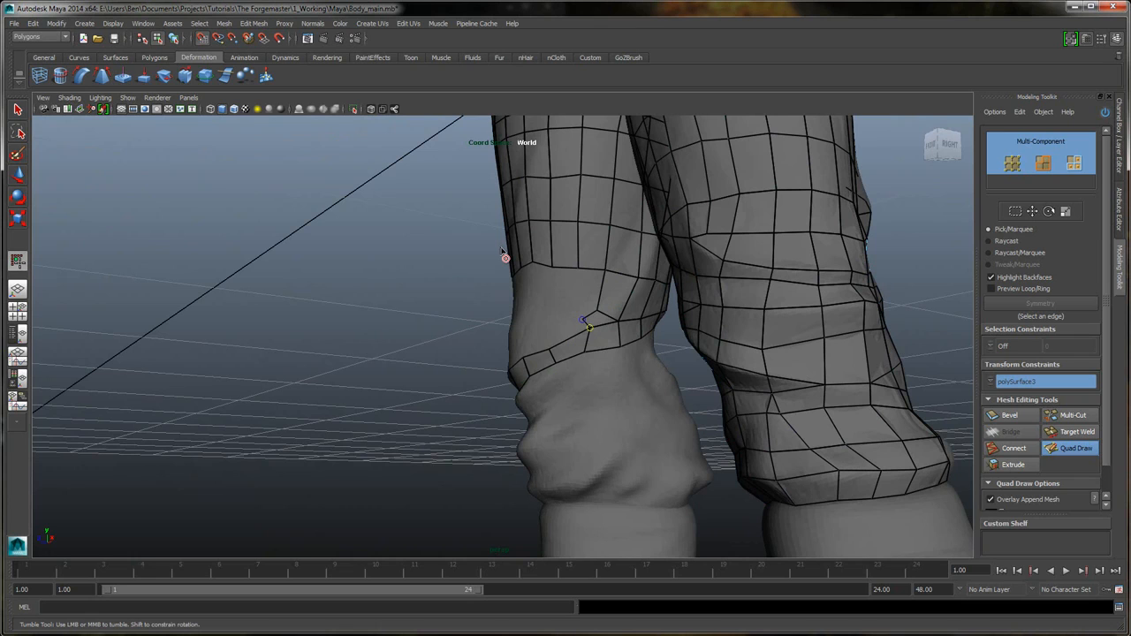
left_click_drag(515, 274, 500, 247, "alt")
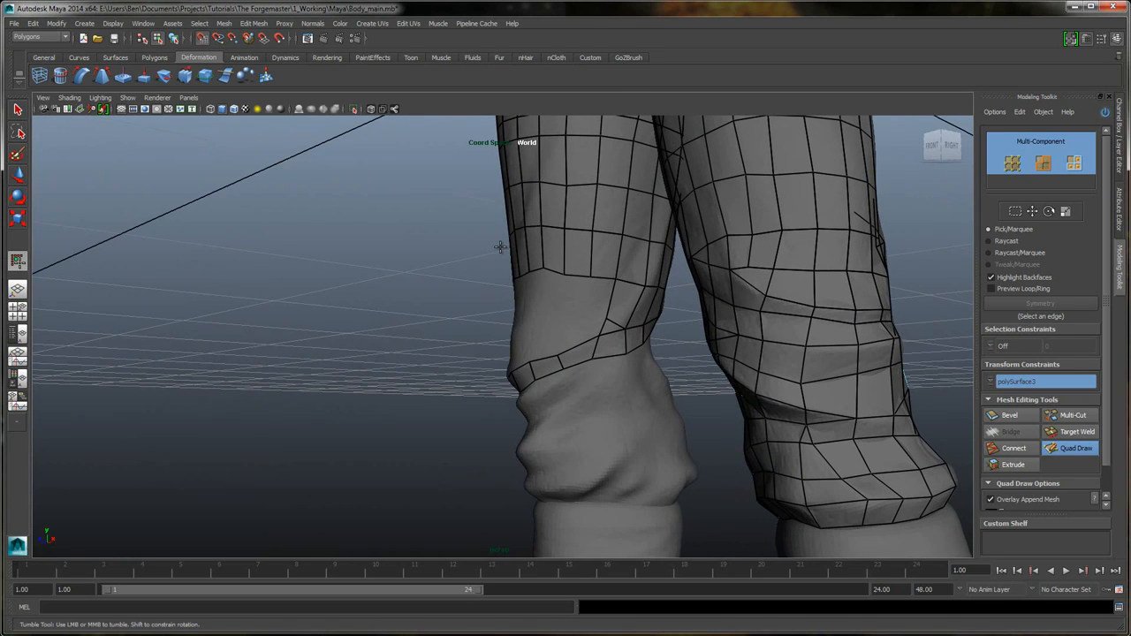
left_click(501, 247, "shift")
left_click(501, 246, "shift")
left_click_drag(501, 247, 501, 247, "alt")
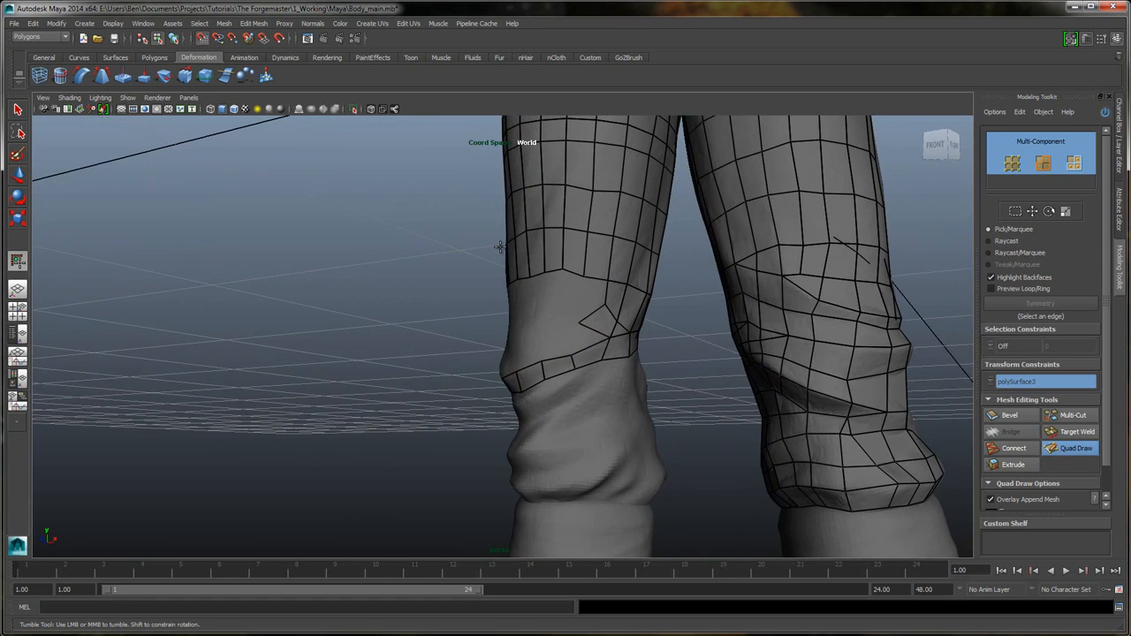
- Continue filling quads above the fold strip from the inner side towards the front of the right knee
left_click(583, 338, "shift")
left_click(594, 301, "shift")
left_click(570, 332, "shift")
left_click(572, 299, "shift")
left_click_drag(624, 328, 694, 314, "alt")
left_click(545, 332)
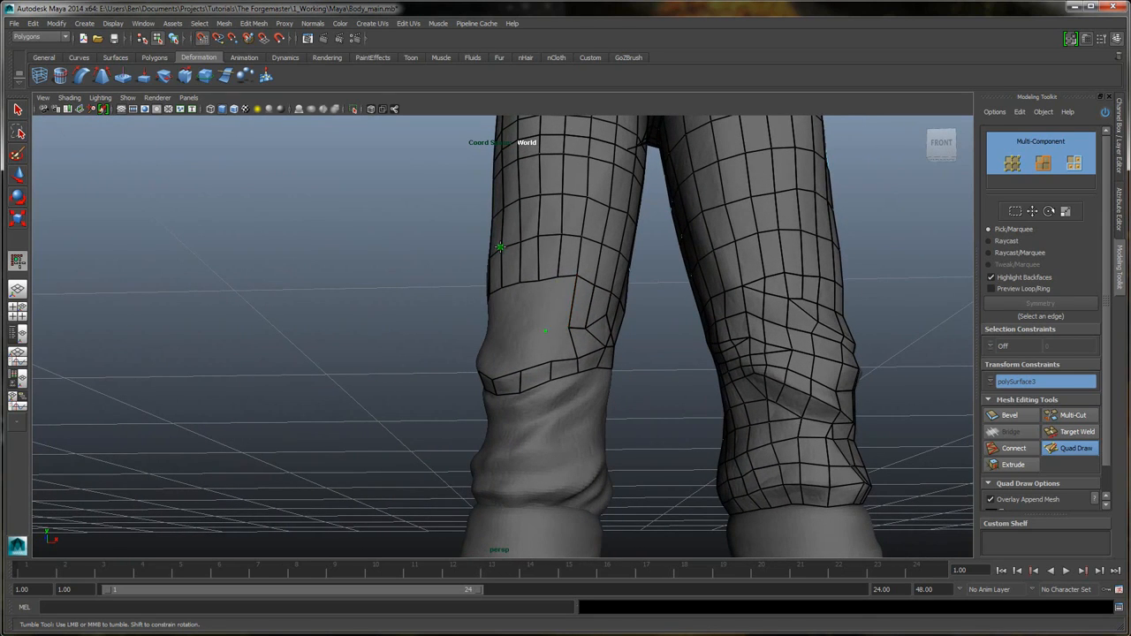
left_click(564, 304, "shift")
left_click(561, 346, "shift")
left_click_drag(562, 346, 594, 360, "alt")
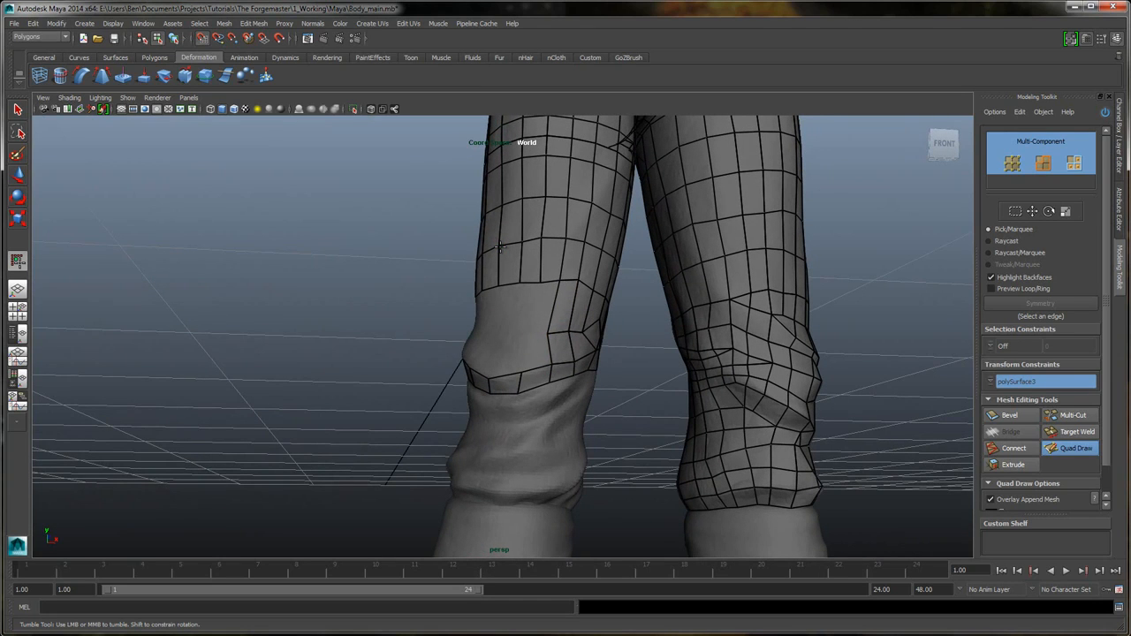
- Add a point on the front of the right knee, adjust the neighbouring vertex and fill the next quads above the fold strip
left_click(500, 248)
left_click_drag(540, 332, 533, 338)
left_click(543, 375, "ctrl")
mouse_move(543, 376)
left_mouse_down("alt")
mouse_move(574, 383)
mouse_move(549, 376)
left_mouse_up("alt")
key("ctrl+z")
left_click(537, 358, "shift")
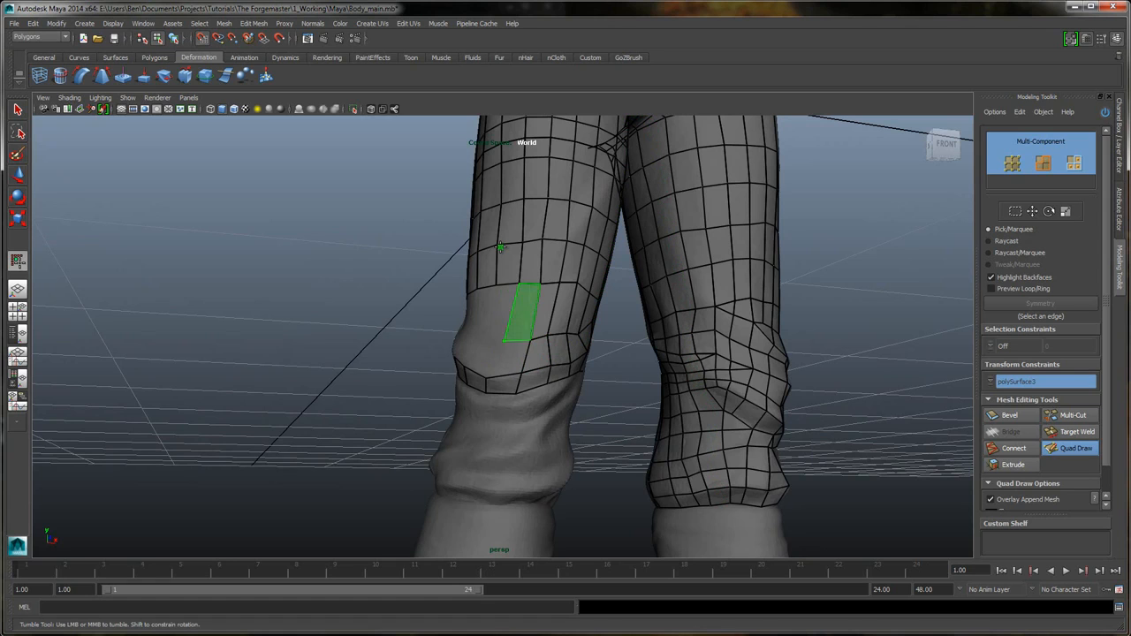
left_click(523, 312, "shift")
mouse_move(562, 310)
left_mouse_down("alt")
mouse_move(621, 311)
mouse_move(606, 309)
left_mouse_up("alt")
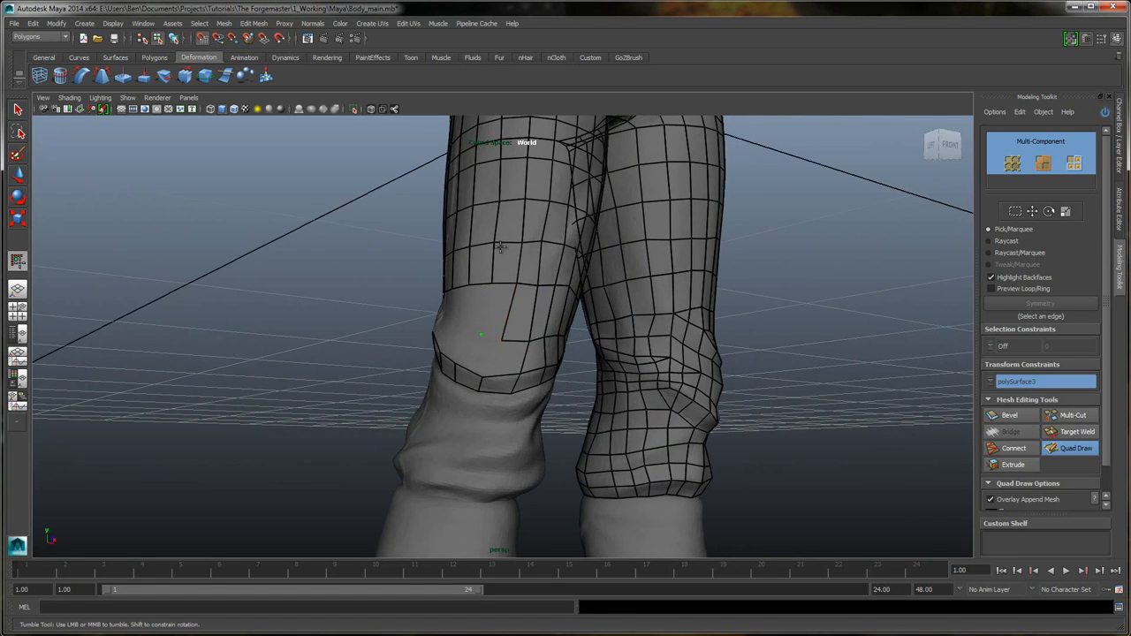
- Carry the quads above the fold strip from the front of the right knee towards its outer side
left_click(500, 312, "shift")
mouse_move(502, 340)
left_mouse_down()
mouse_move(529, 336)
mouse_move(477, 330)
mouse_move(597, 347)
left_mouse_up()
left_click(508, 357, "shift")
left_click(480, 354, "shift")
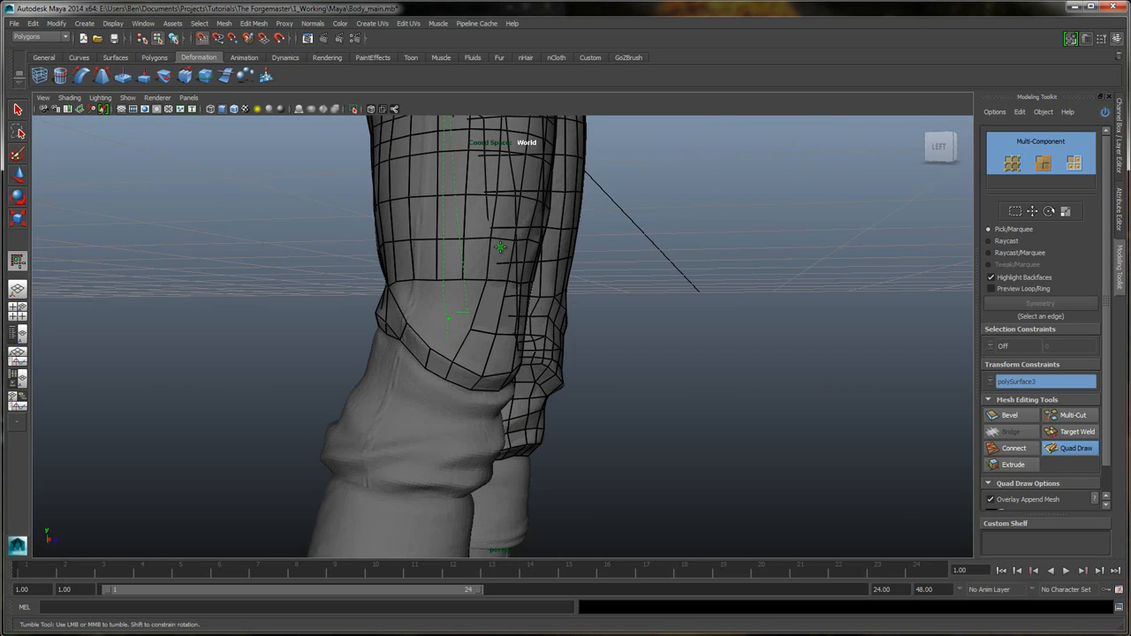
left_click_drag(483, 307, 396, 304, "alt")
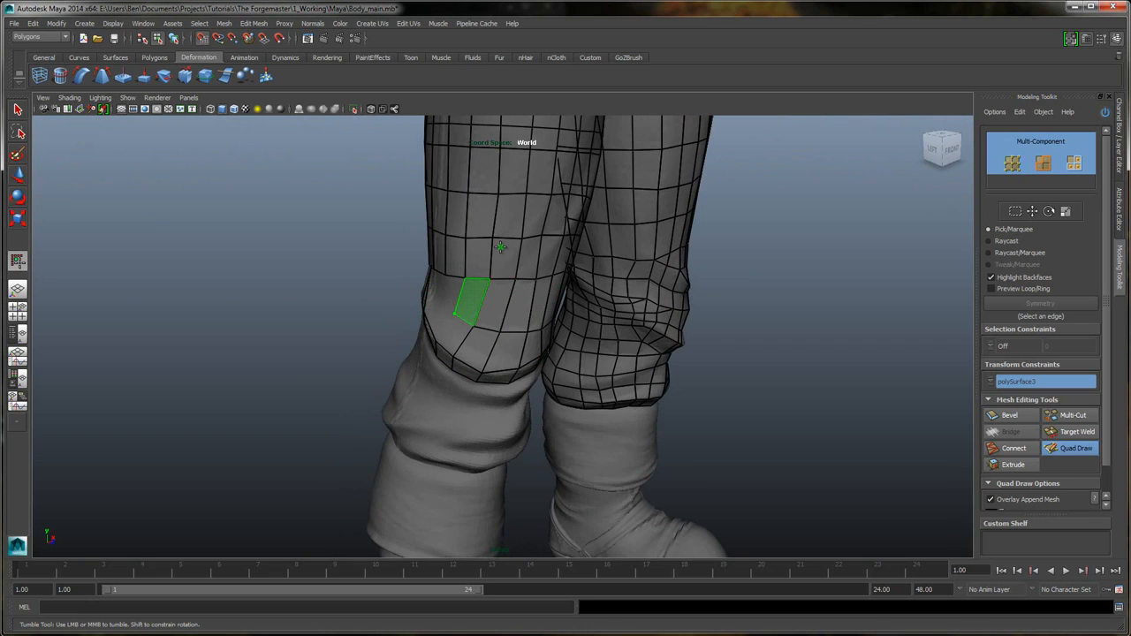
left_click(473, 302, "shift")
left_click_drag(500, 246, 589, 247, "alt")
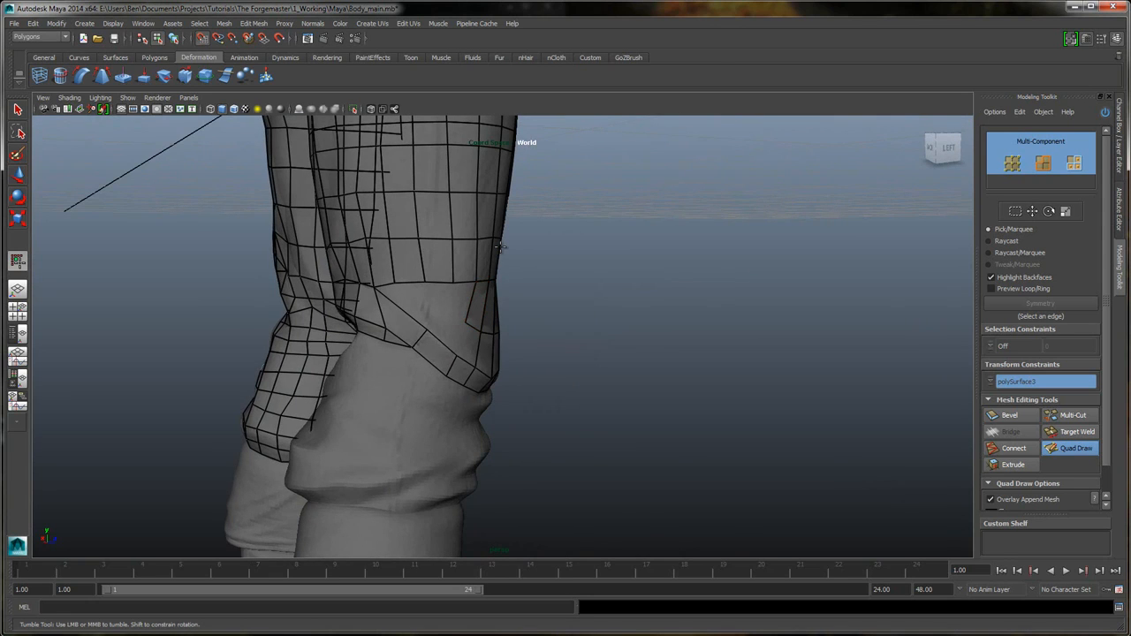
- Fill the remaining gap on the outer side of the right knee and adjust the vertices to join the fold strip
left_click(464, 301, "shift")
left_click(411, 293, "shift")
mouse_move(499, 248)
left_mouse_down("alt")
mouse_move(522, 247)
mouse_move(503, 245)
left_mouse_up("alt")
middle_click_drag(503, 245, 504, 254, "alt")
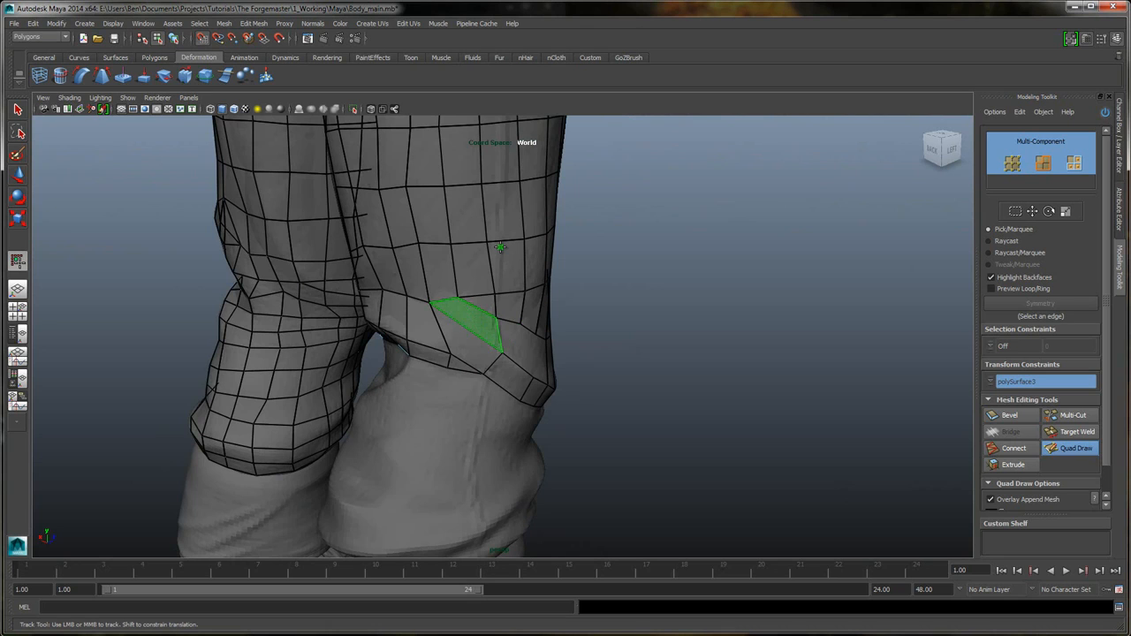
left_click_drag(499, 247, 500, 248, "alt")
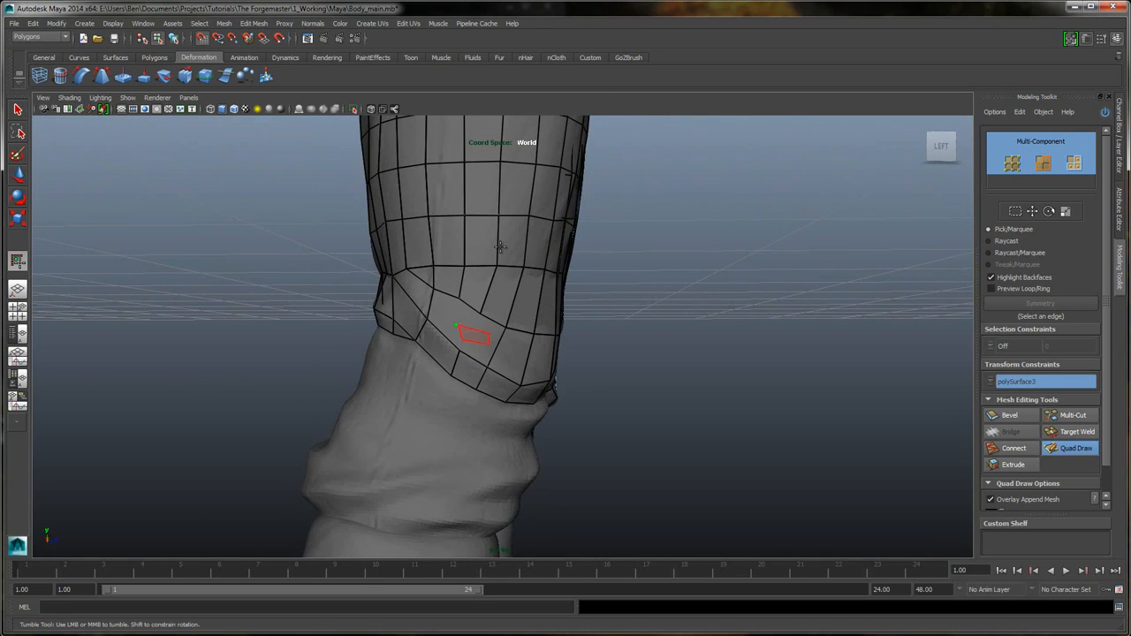
left_click_drag(500, 248, 500, 248, "alt")
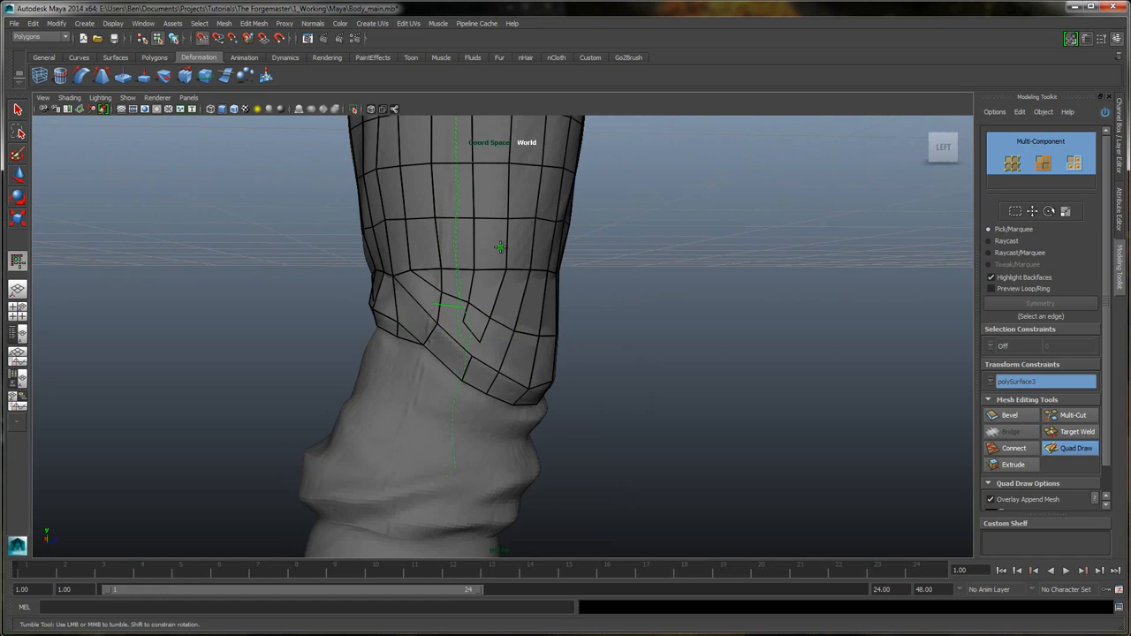
left_click_drag(499, 247, 499, 248, "alt")
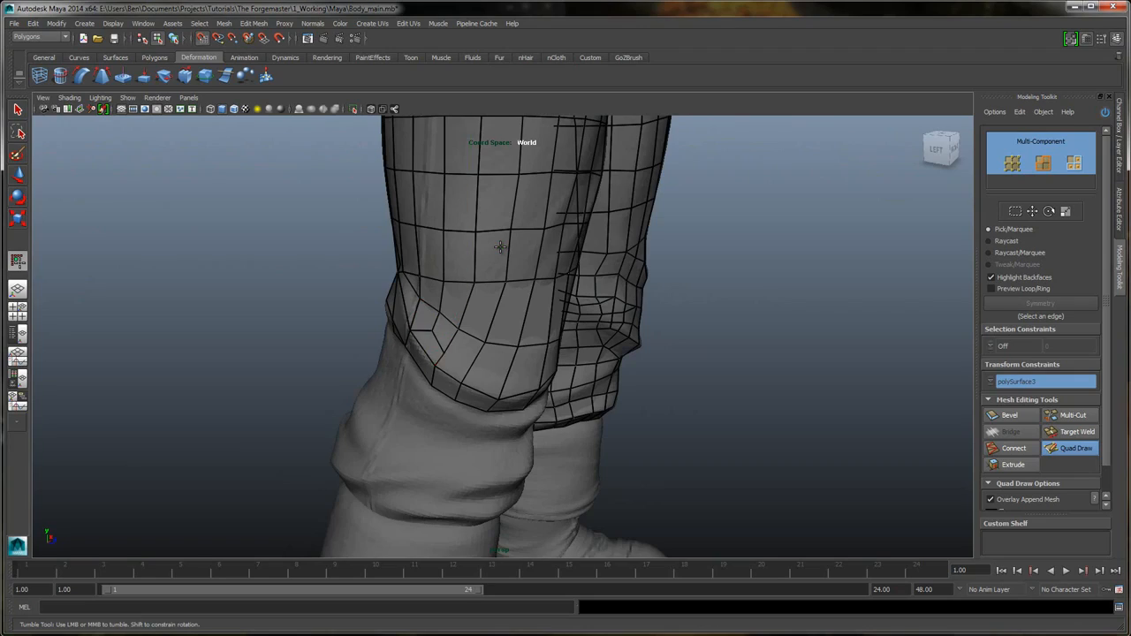
left_click_drag(500, 247, 499, 248, "alt")
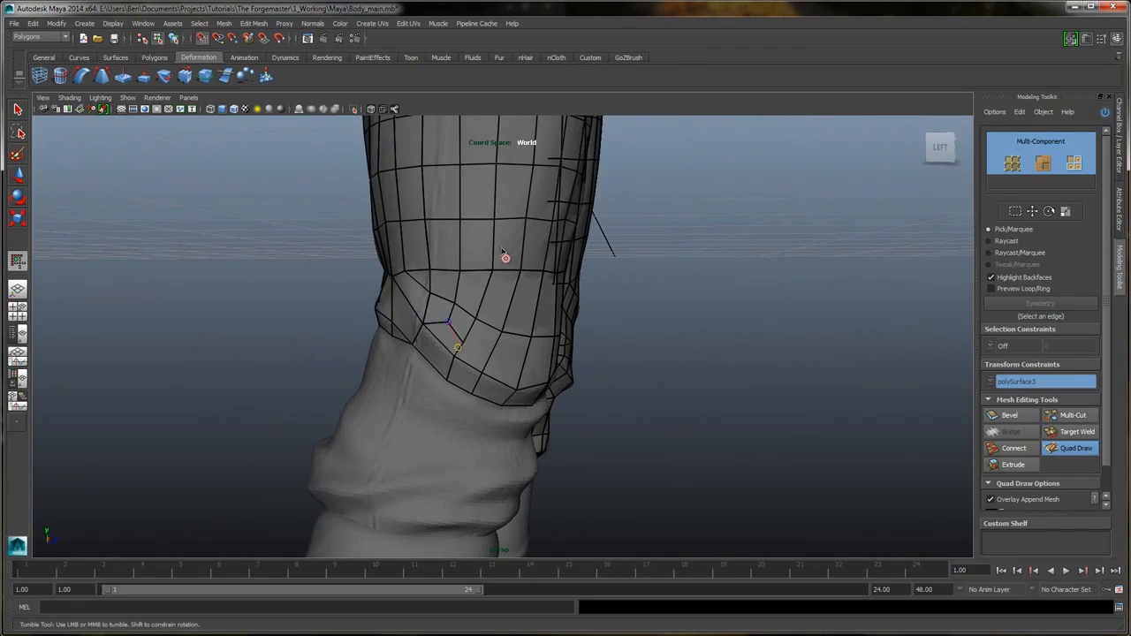
left_click_drag(504, 257, 501, 247, "alt")
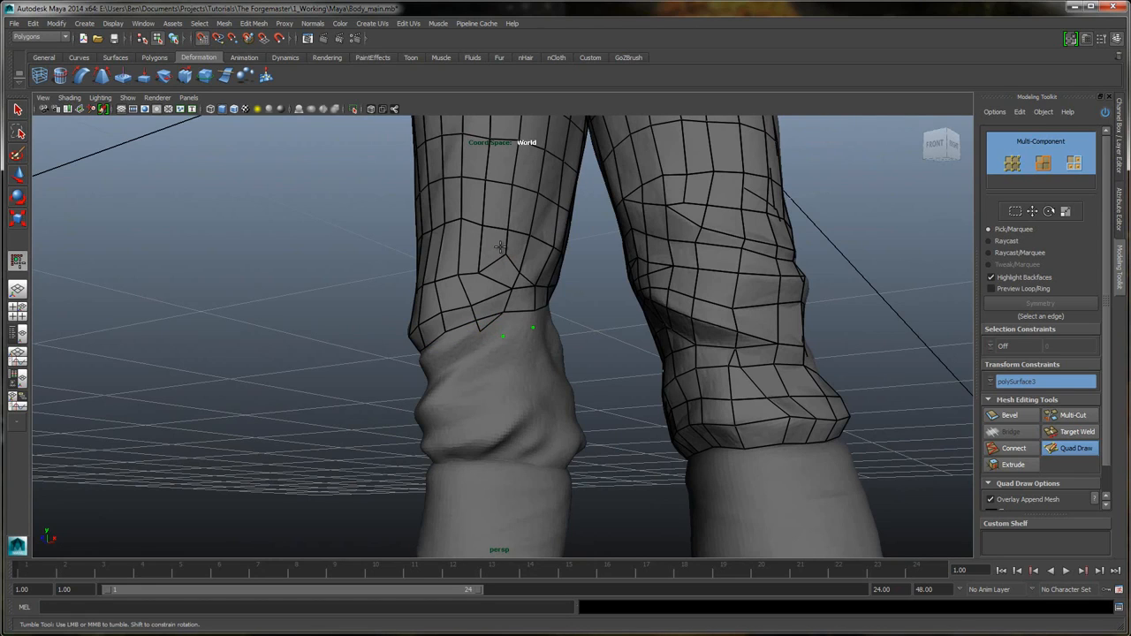
- Fill the next quads below the fold strip across the front of the right knee, removing an unwanted face
left_click(512, 327, "shift")
key("ctrl+a")
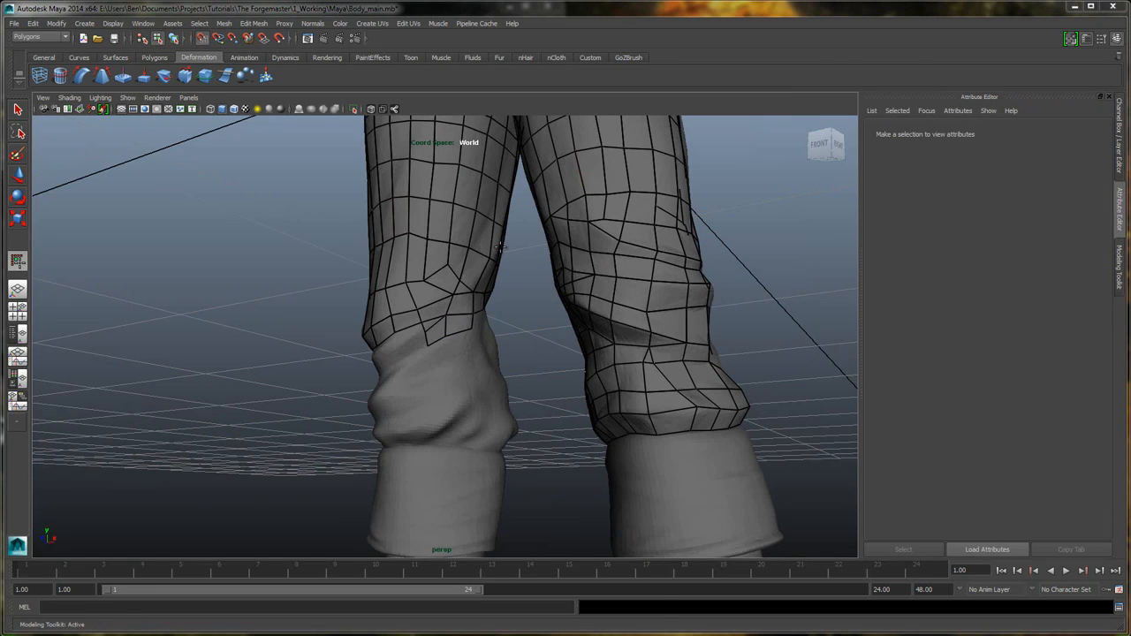
middle_click_drag(501, 247, 524, 245, "alt")
left_click_drag(501, 248, 570, 239, "alt")
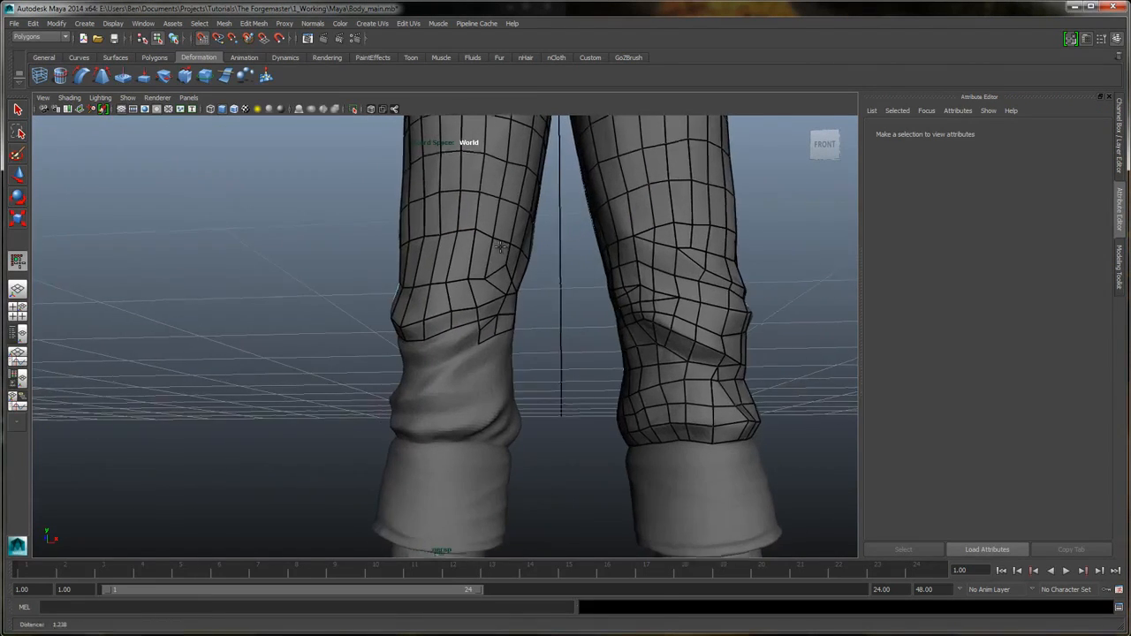
right_click_drag(501, 247, 521, 247, "alt")
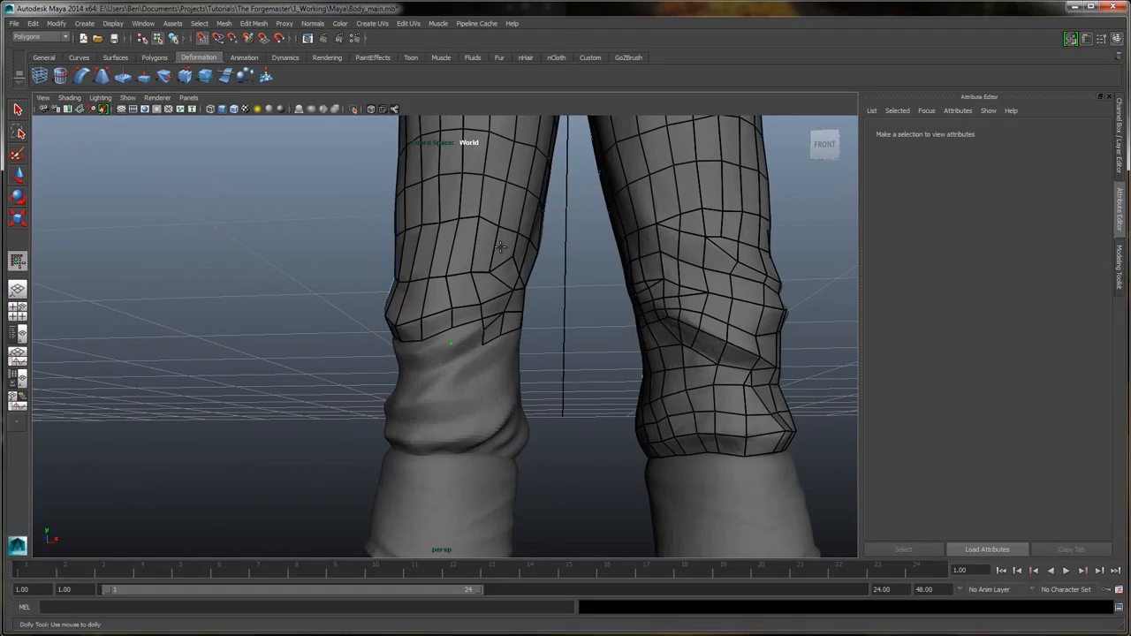
left_click(437, 339, "shift")
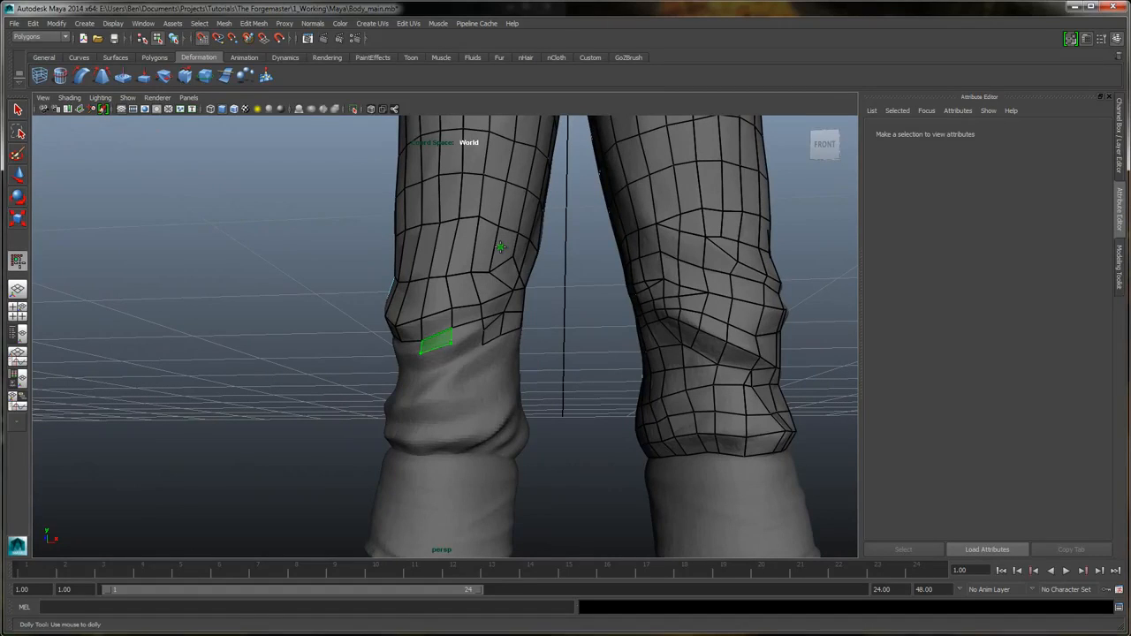
left_click(467, 335, "shift")
left_click(467, 335, "ctrl+shift")
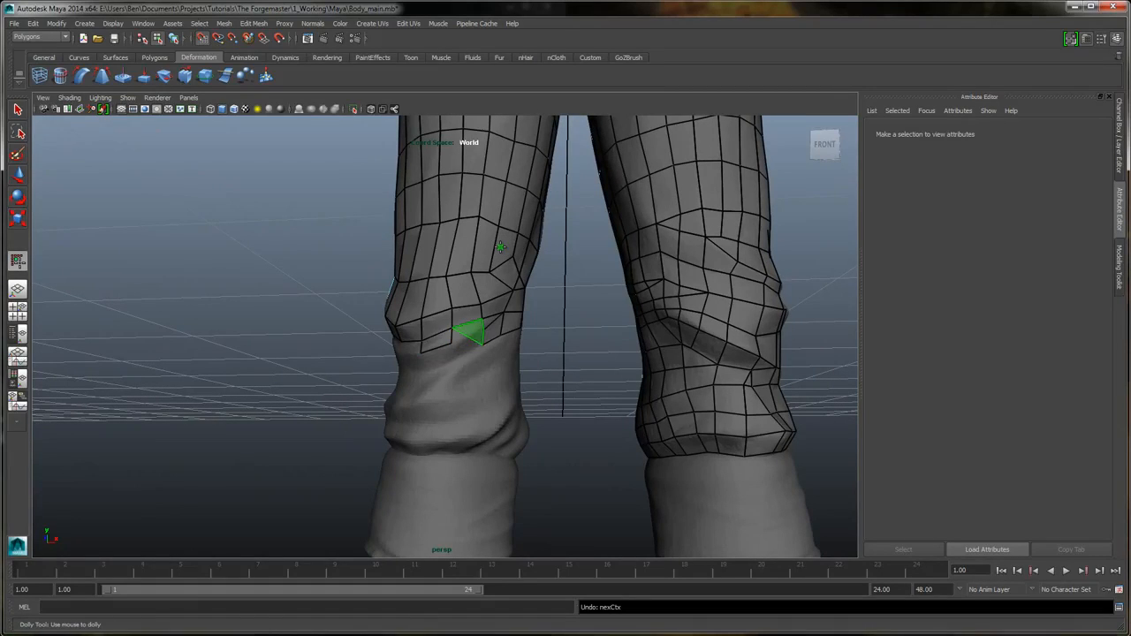
- Extend the new row of quads around the outer side of the right knee, undoing and refilling the last faces to join the fold strip
left_click_drag(500, 247, 501, 248, "alt")
scroll(501, 248, "up", 2)
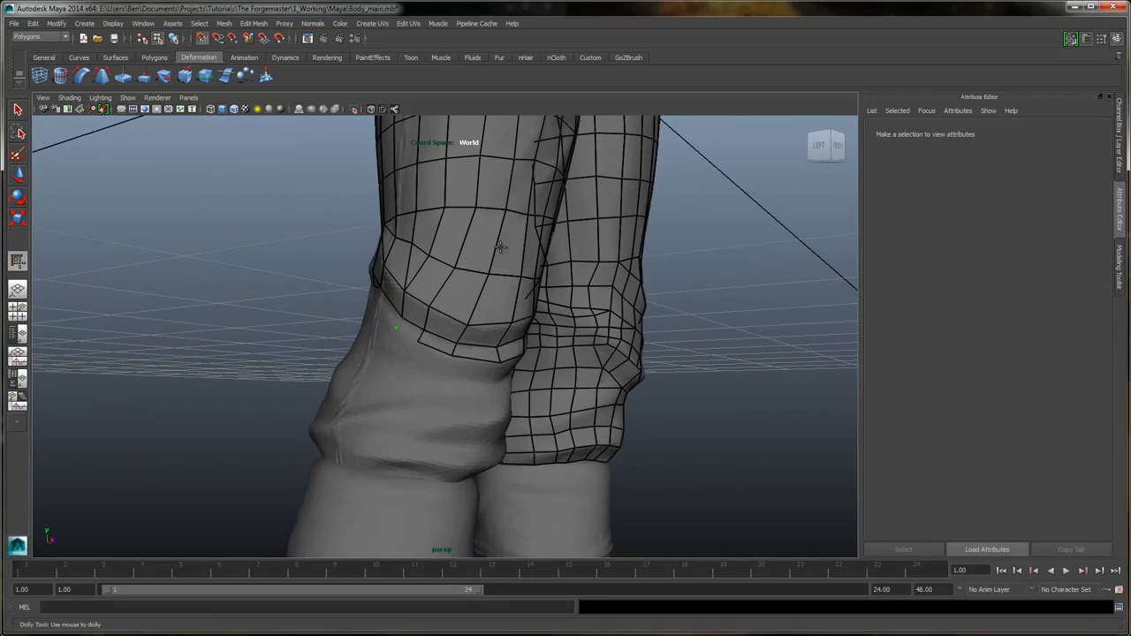
left_click_drag(500, 248, 500, 247, "alt")
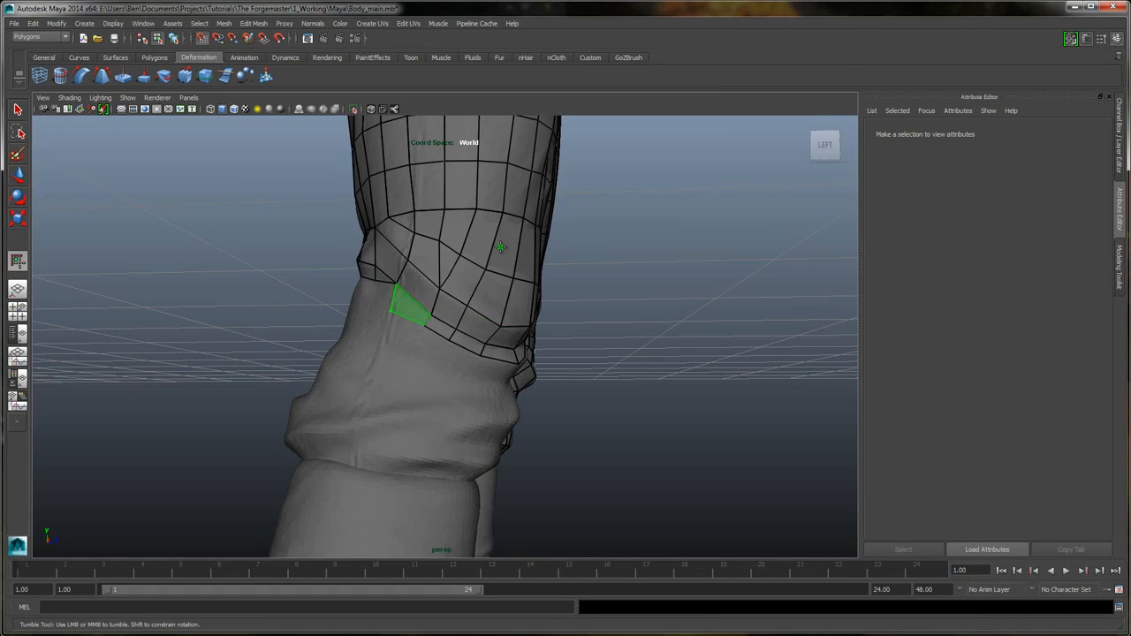
left_click_drag(500, 247, 501, 250, "alt")
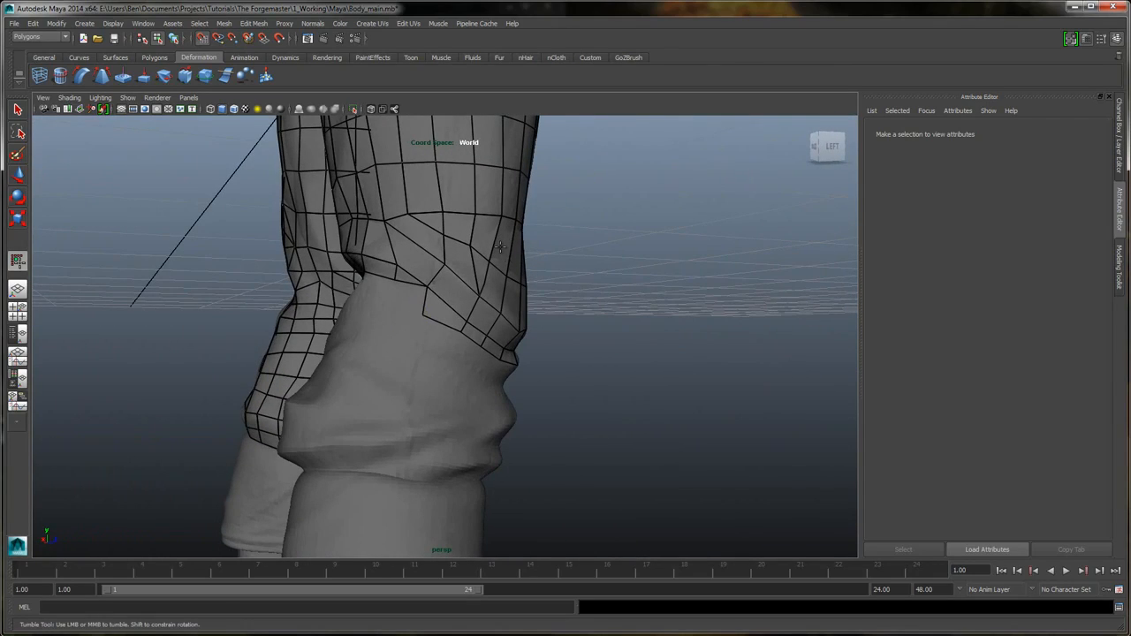
key("ctrl+z")
key("ctrl+z")
left_click(500, 248, "shift")
left_click_drag(503, 253, 409, 275, "alt")
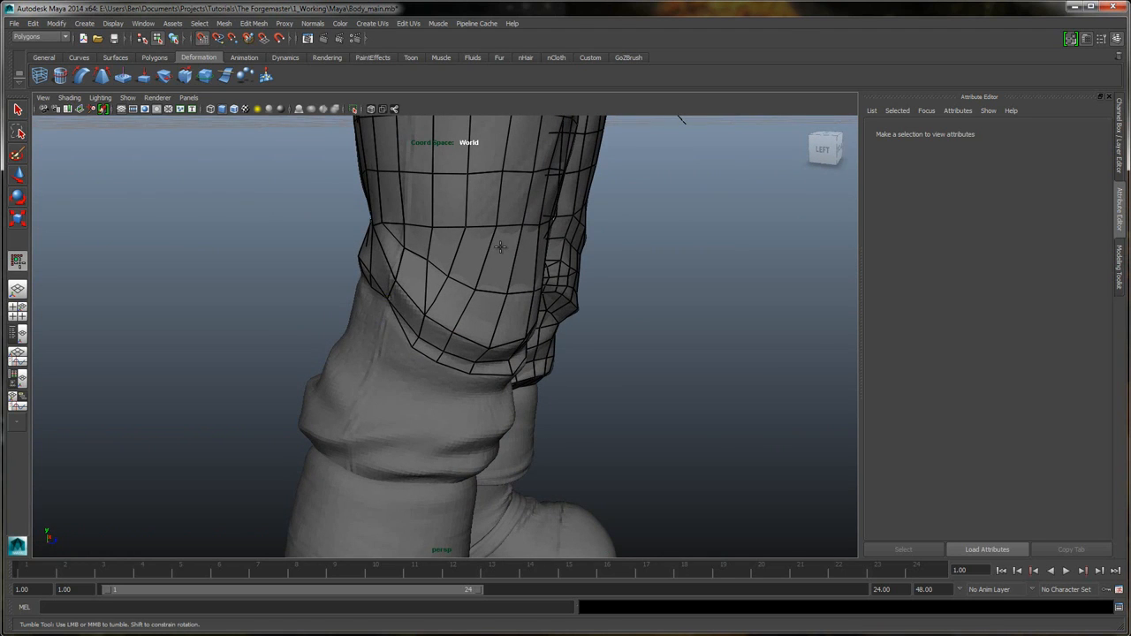
left_click_drag(504, 254, 500, 247, "alt")
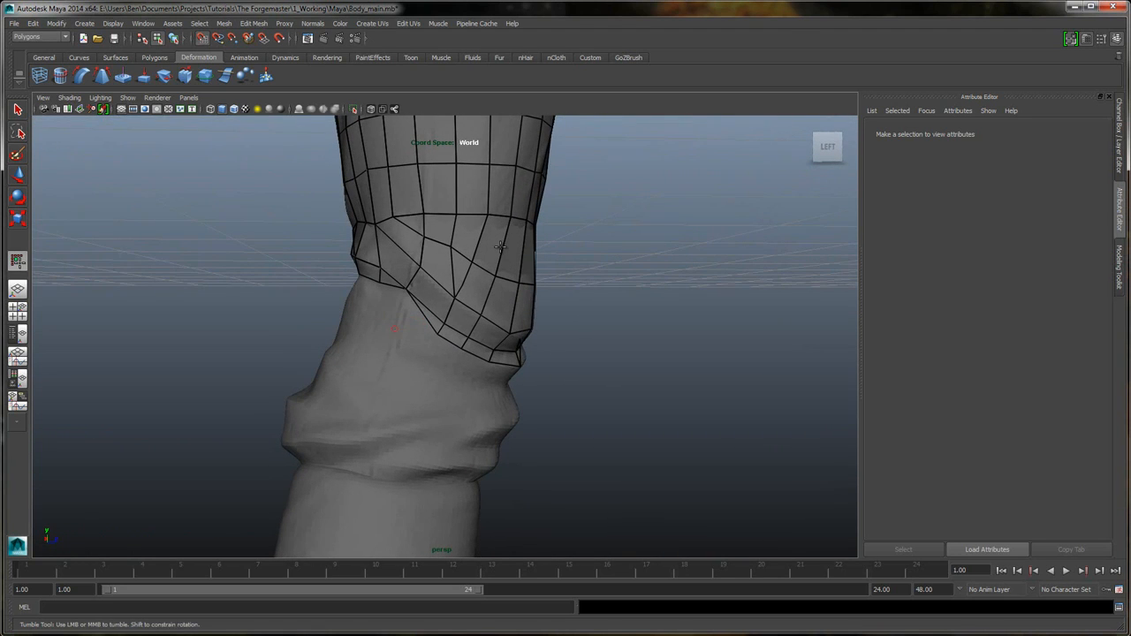
- Place points below the fold at the back of the right knee and fill quads between them from the outer side
mouse_move(500, 247)
left_mouse_down("alt")
mouse_move(477, 250)
mouse_move(501, 247)
left_mouse_up("alt")
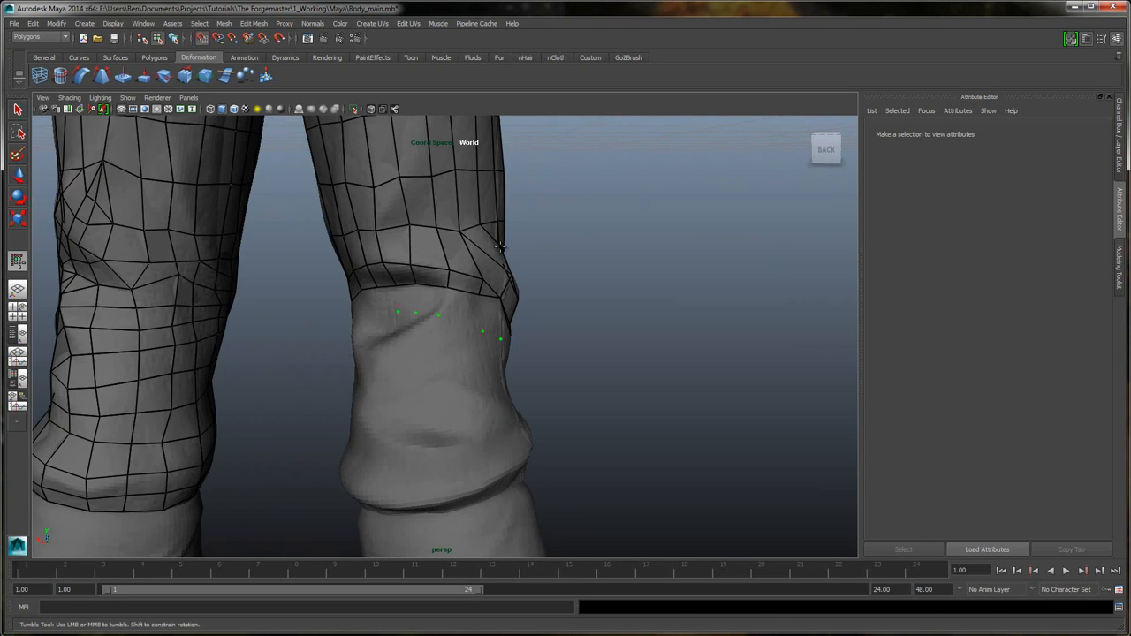
left_click_drag(500, 247, 500, 246, "alt")
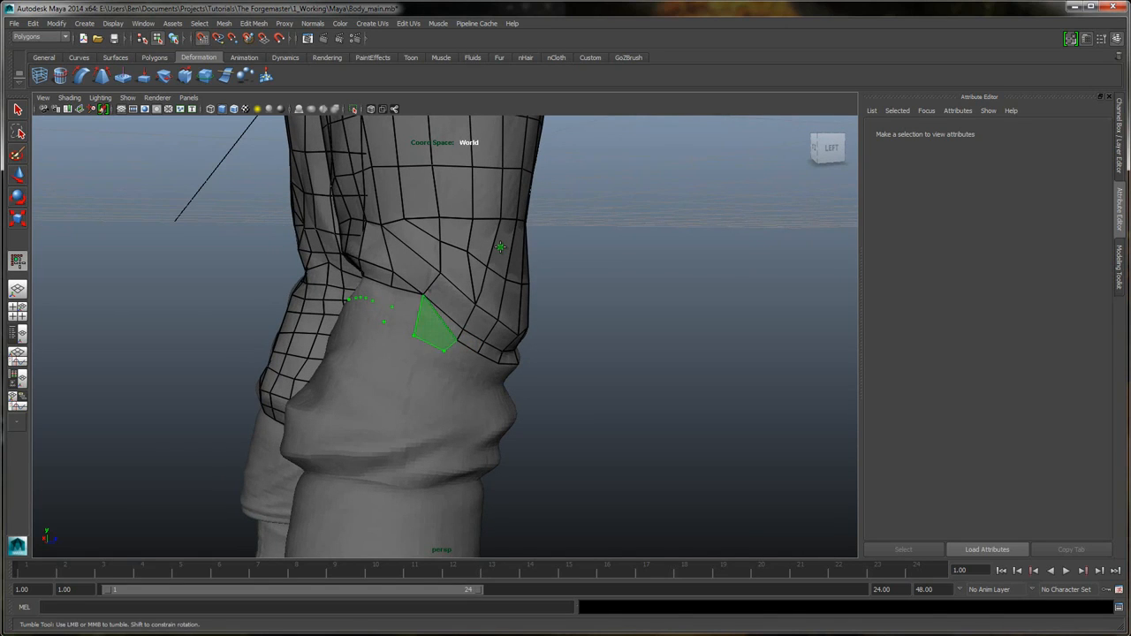
left_click(501, 250, "shift")
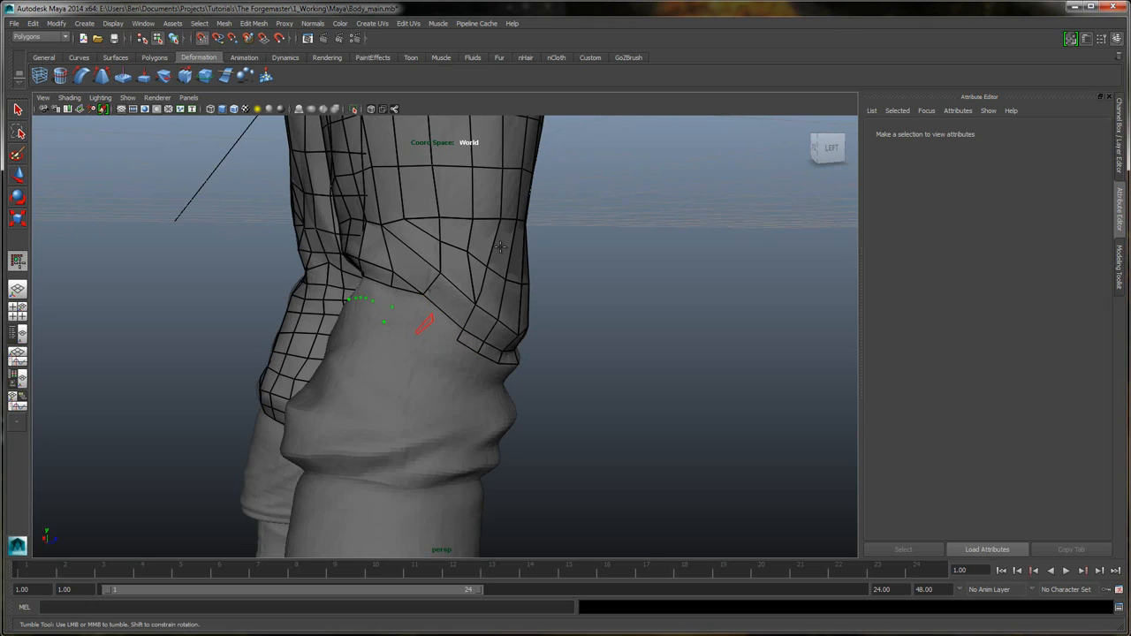
left_click(442, 318, "shift")
left_click_drag(442, 320, 497, 328, "alt")
left_click(433, 313, "shift")
left_click(390, 304, "shift")
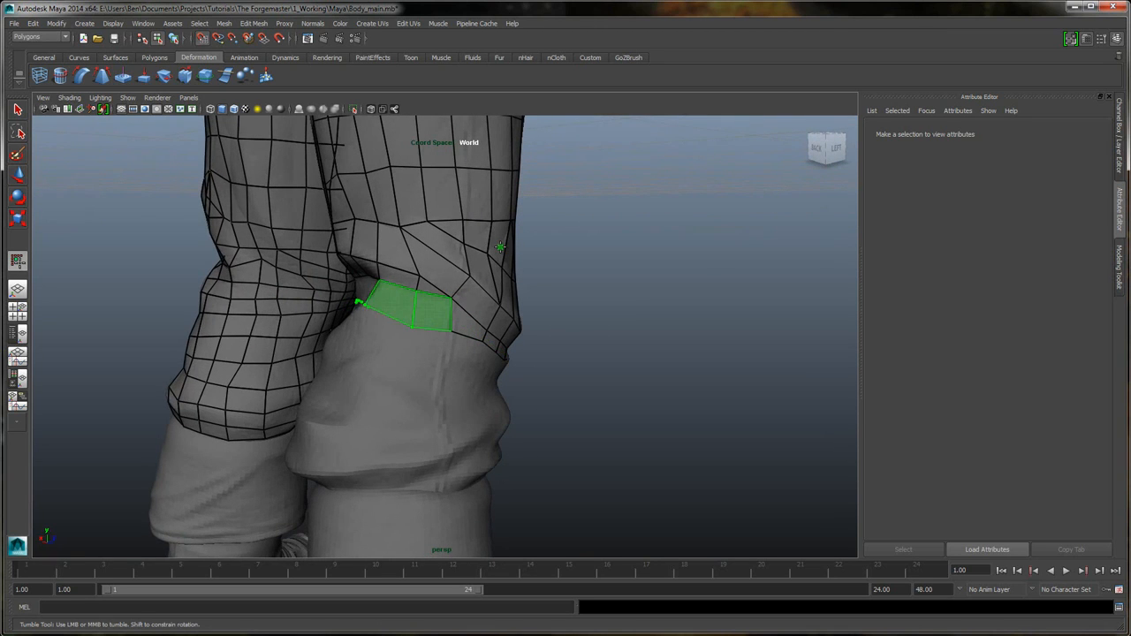
mouse_move(391, 304)
left_mouse_down("alt")
mouse_move(544, 305)
mouse_move(378, 322)
left_mouse_up("alt")
- Place points for another row below the front and outer side of the right knee and fill it with quads
left_click_drag(454, 309, 543, 310, "alt")
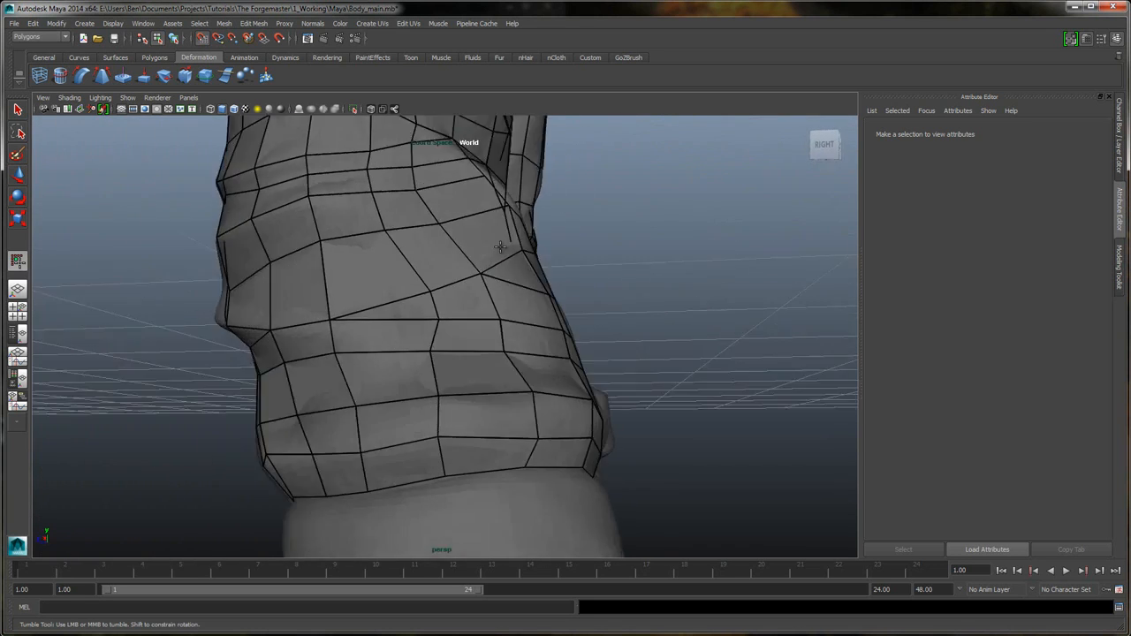
left_click_drag(500, 247, 590, 248, "alt")
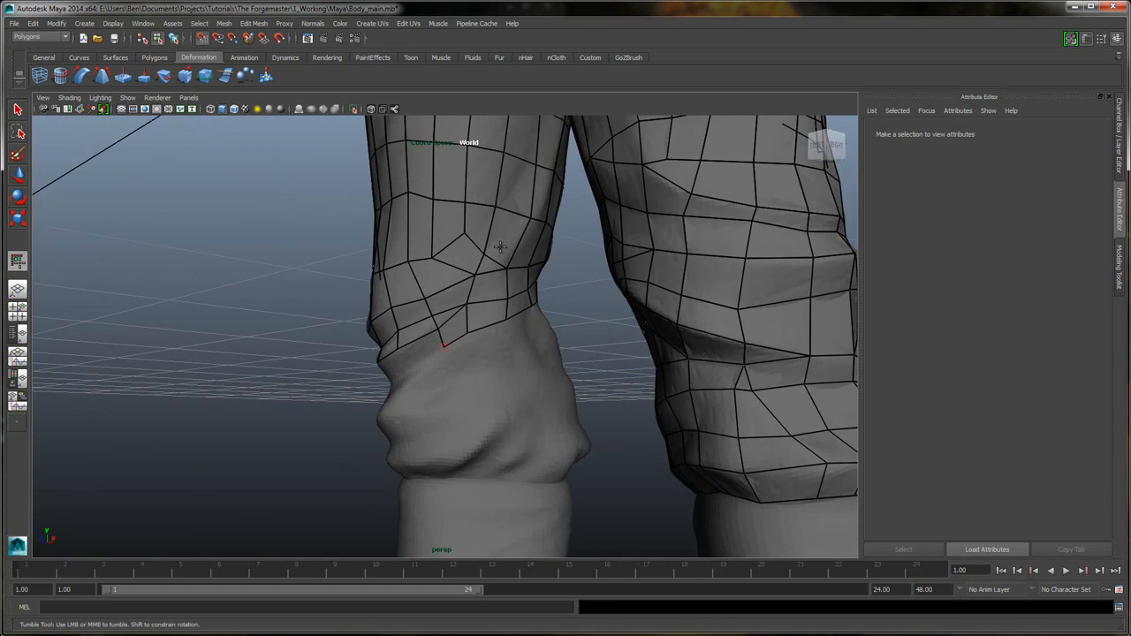
mouse_move(500, 247)
left_mouse_down("alt")
mouse_move(521, 247)
mouse_move(469, 236)
mouse_move(566, 252)
left_mouse_up("alt")
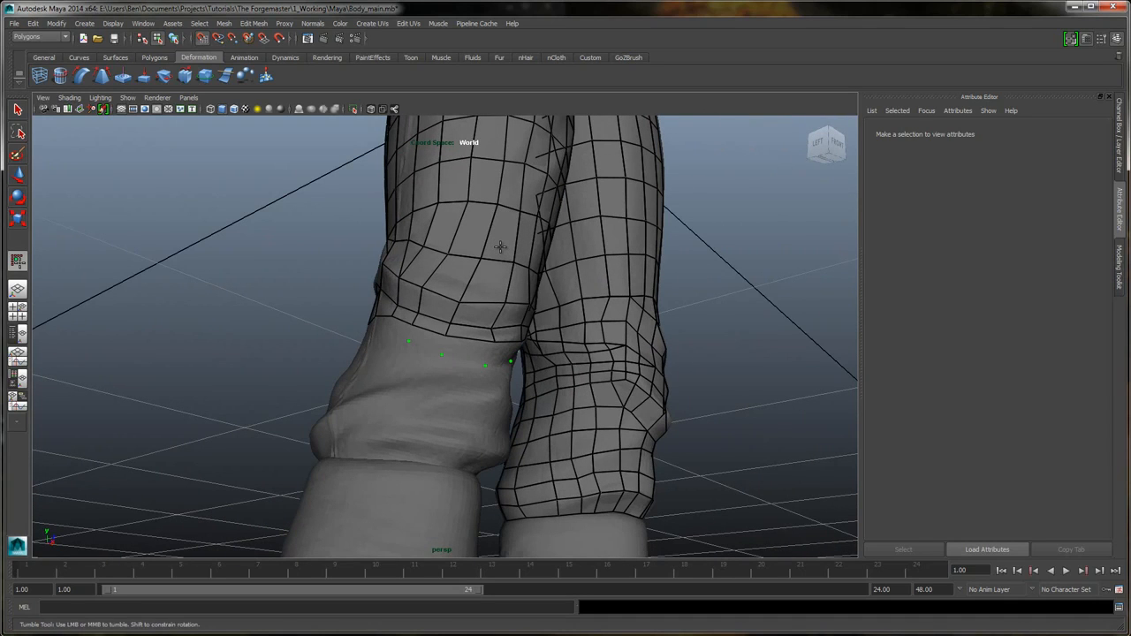
mouse_move(400, 326)
left_mouse_down("shift")
mouse_move(471, 351)
mouse_move(398, 347)
mouse_move(508, 317)
mouse_move(627, 305)
left_mouse_up("shift")
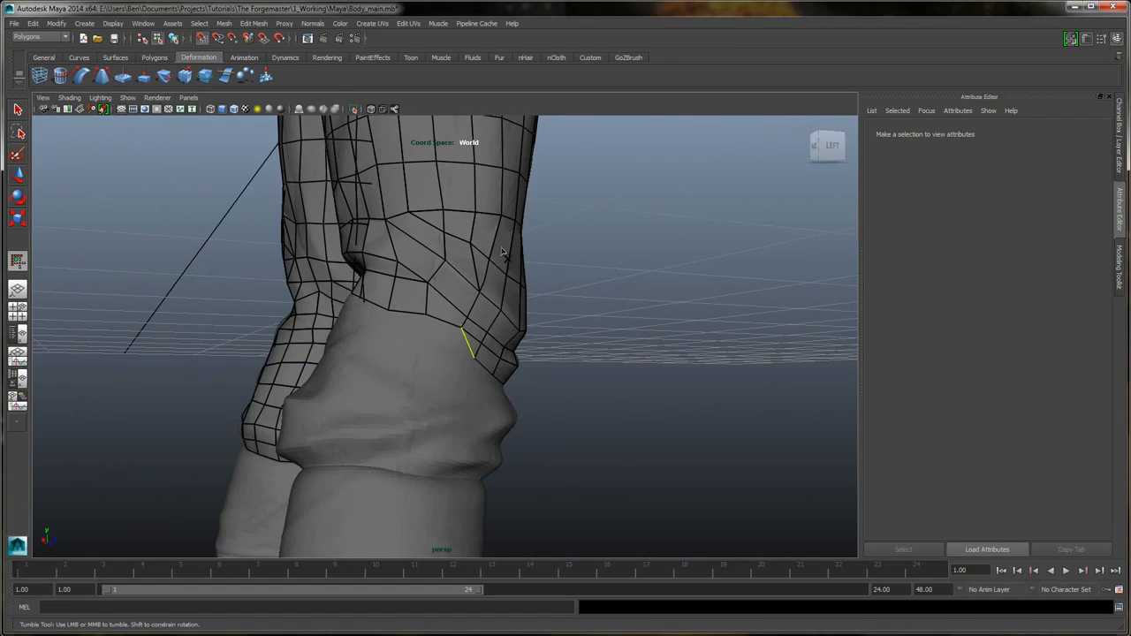
- Start filling small quads around the crease below the fold on the inner back of the right knee
mouse_move(500, 247)
left_mouse_down("alt")
mouse_move(416, 249)
mouse_move(541, 252)
mouse_move(475, 253)
mouse_move(500, 248)
left_mouse_up("alt")
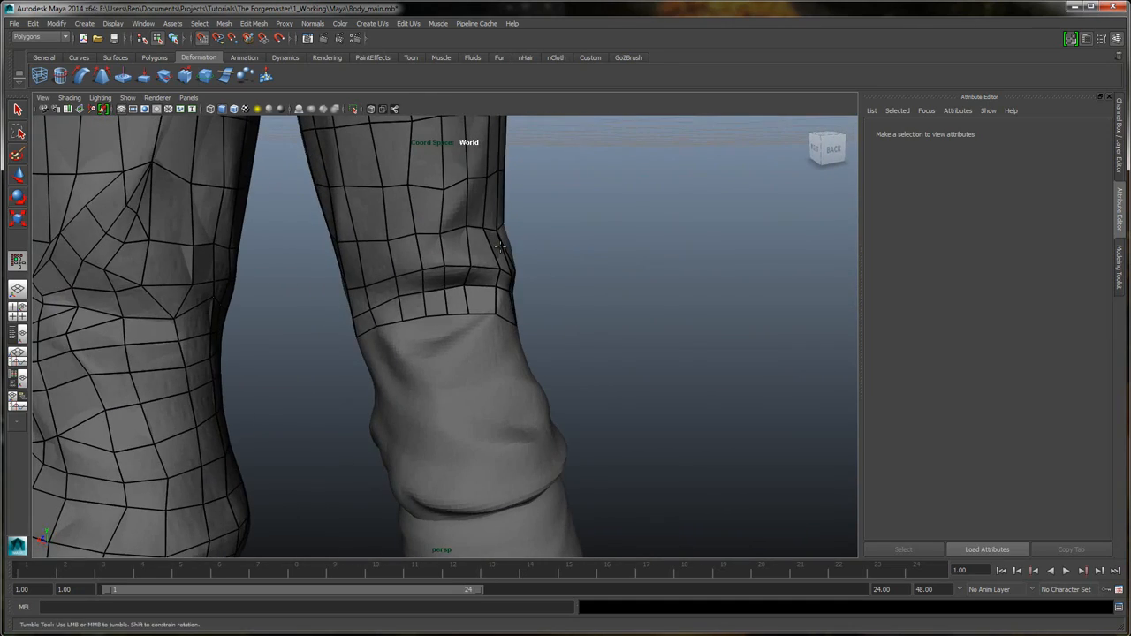
left_click(469, 327, "shift")
left_click(442, 326)
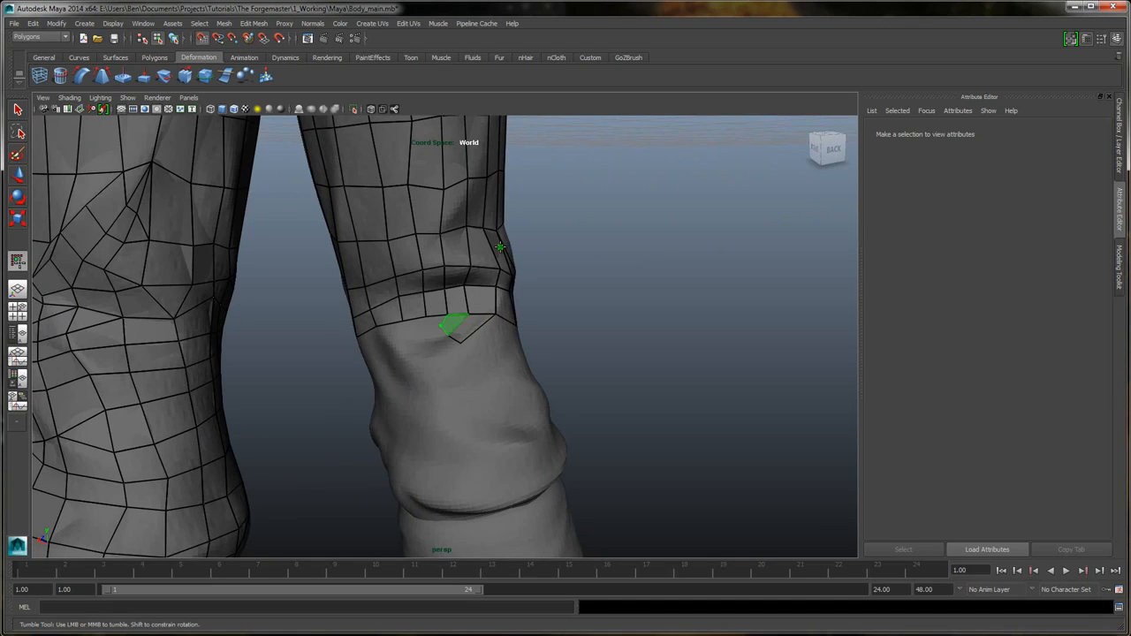
left_click(450, 324, "shift")
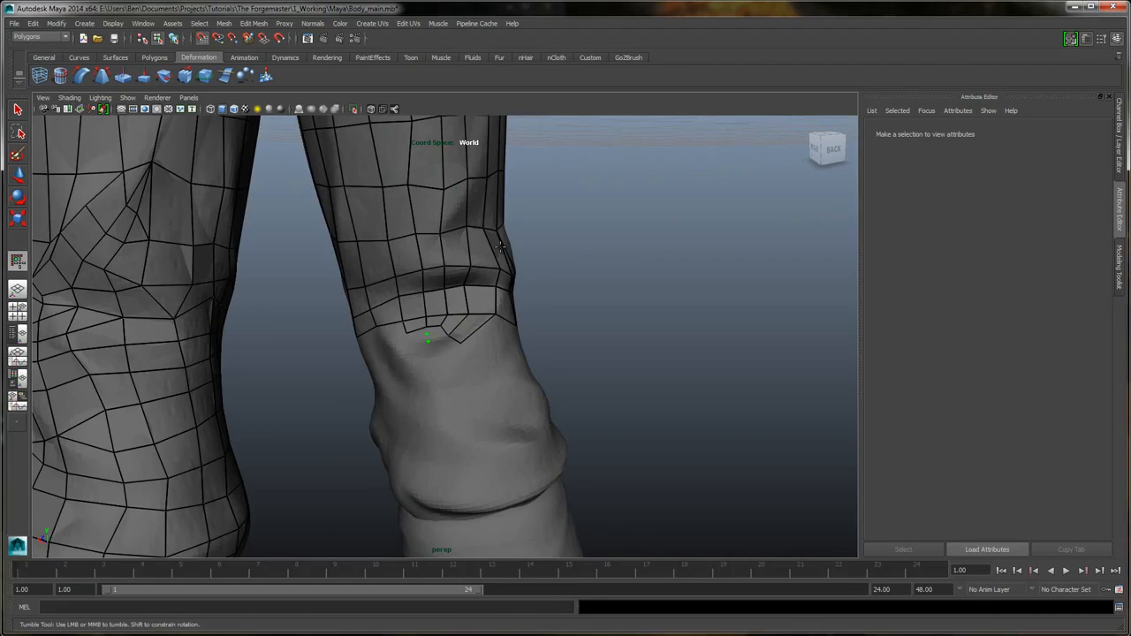
left_click(419, 333, "shift")
right_click_drag(500, 248, 566, 247, "alt")
left_click_drag(501, 248, 513, 248, "alt")
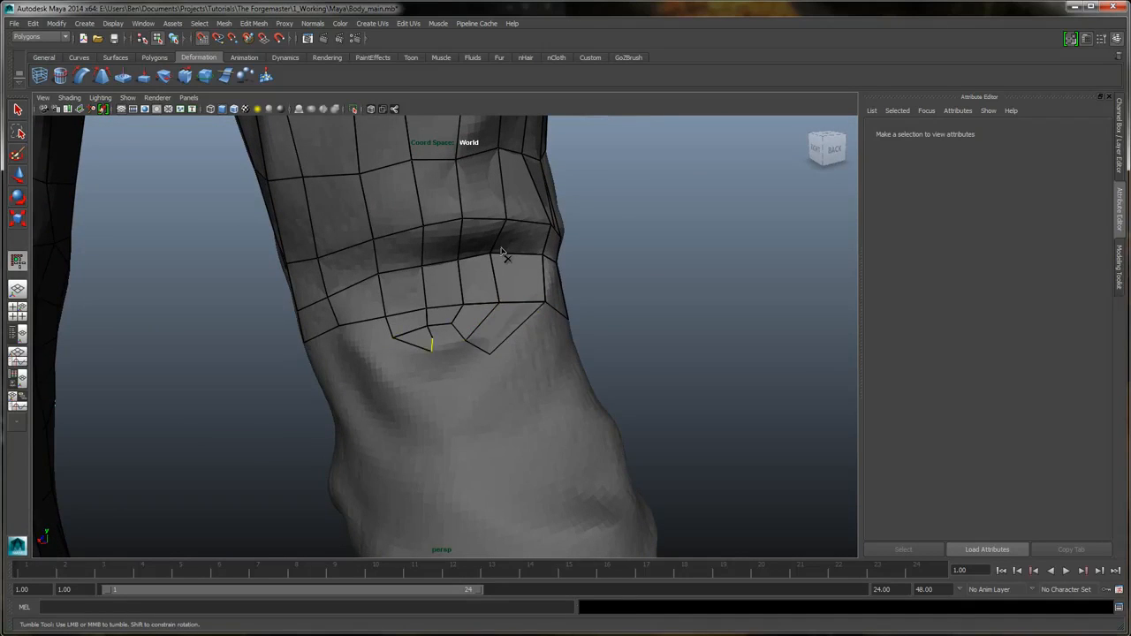
- Redo the quads at the inner end of the crease and join them to the row on the inner side
key("ctrl+z")
left_click(383, 357)
left_click(366, 332, "shift")
key("ctrl+z")
left_click(376, 336, "shift")
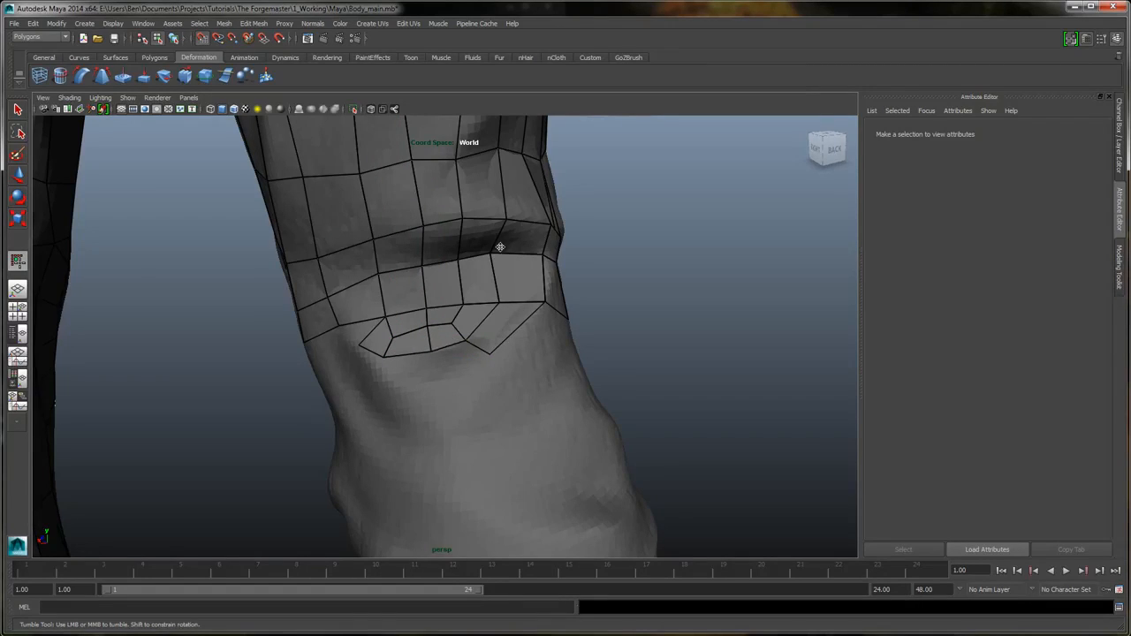
left_click_drag(500, 248, 564, 230, "alt")
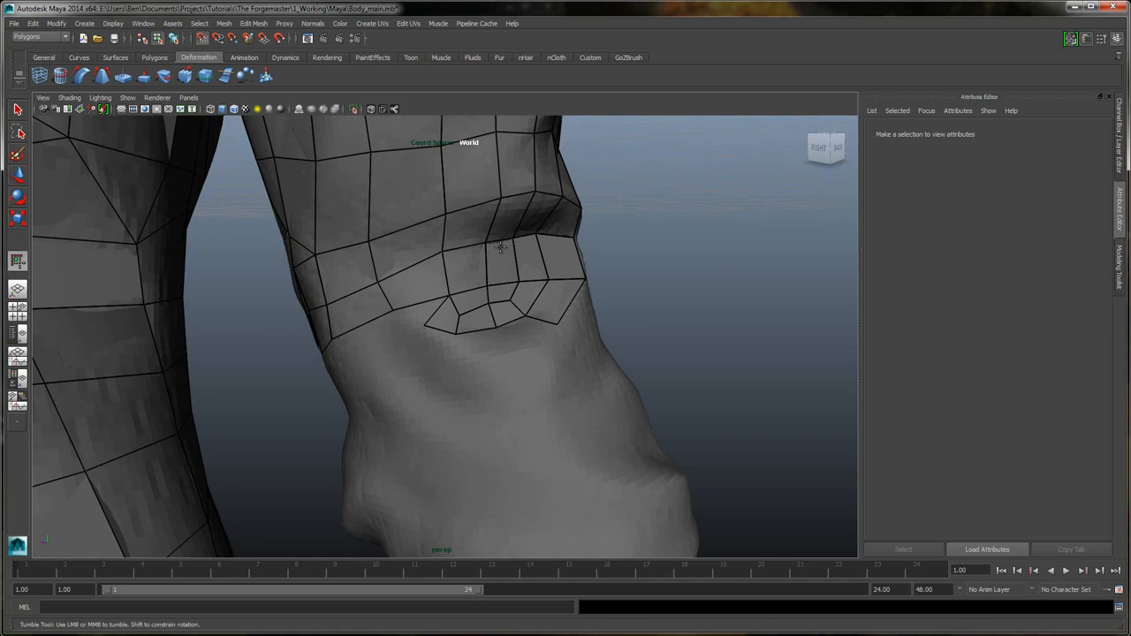
left_click_drag(501, 247, 501, 247, "alt")
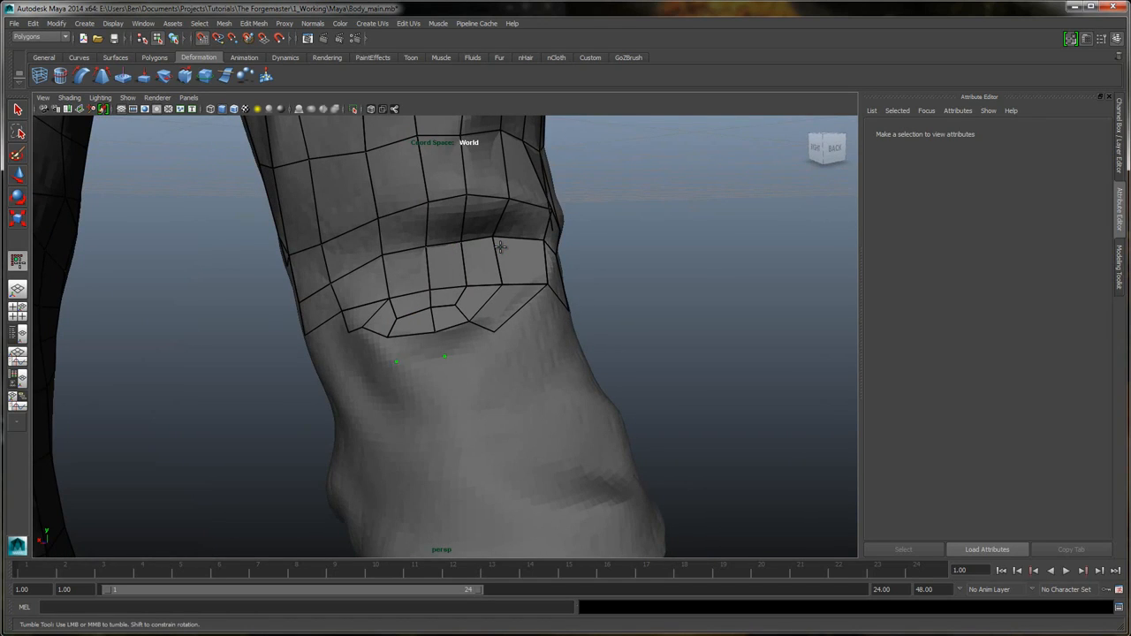
- Fill a second band of quads beneath the crease and adjust its inner end to meet the row above, adding a point in front
left_click(462, 339, "shift")
left_click(416, 348, "shift")
left_click_drag(501, 248, 500, 247, "alt")
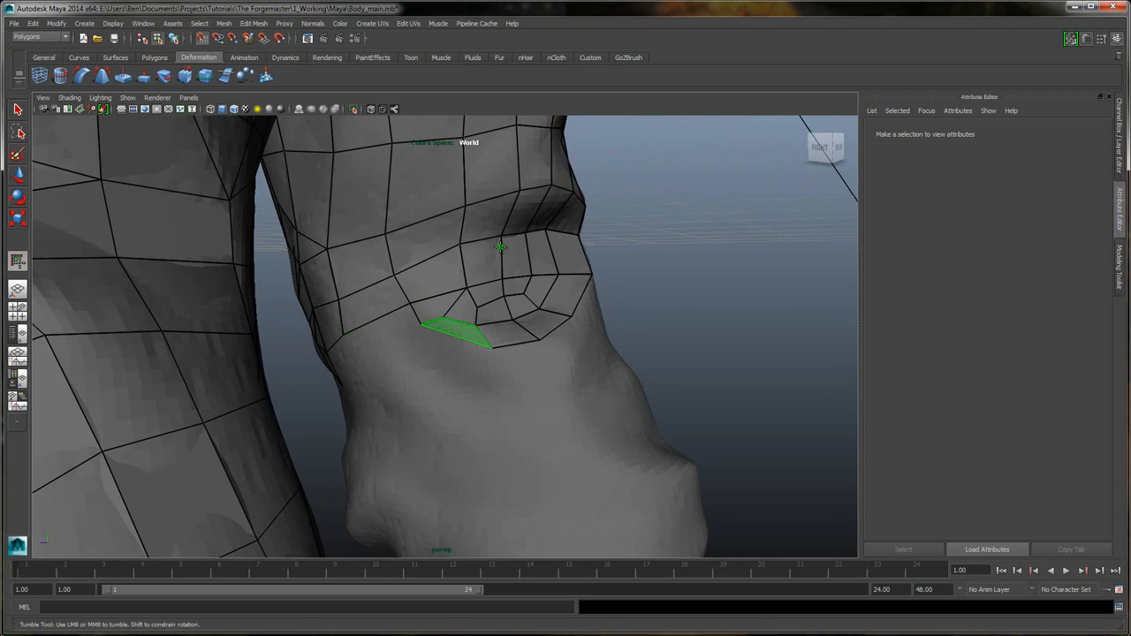
left_click(456, 332, "shift")
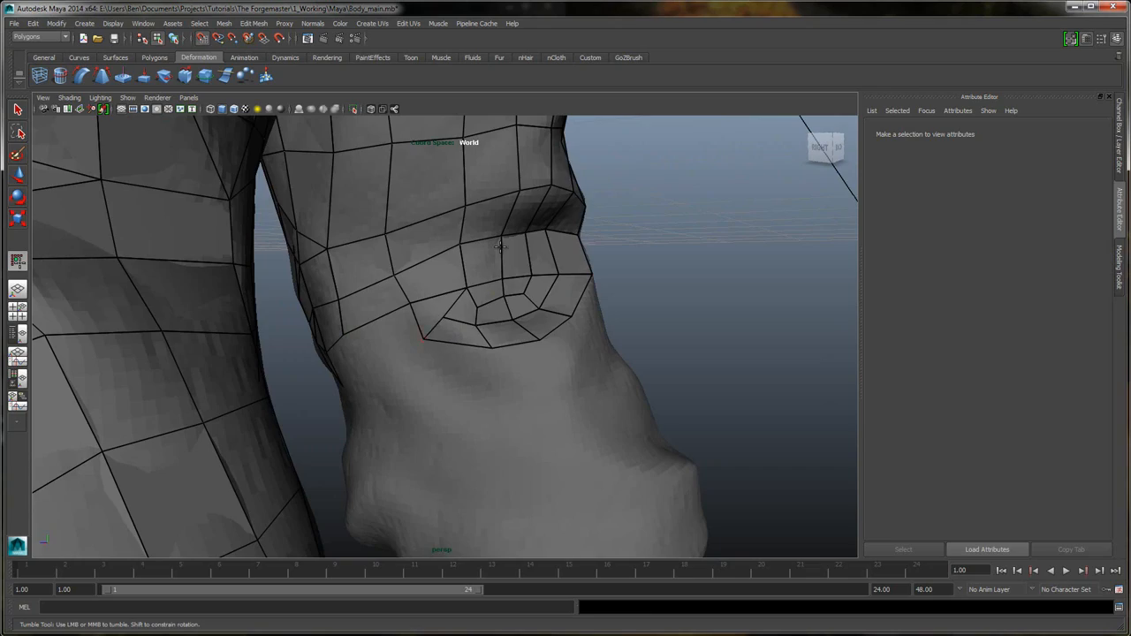
left_click_drag(501, 247, 500, 246)
left_click(543, 314)
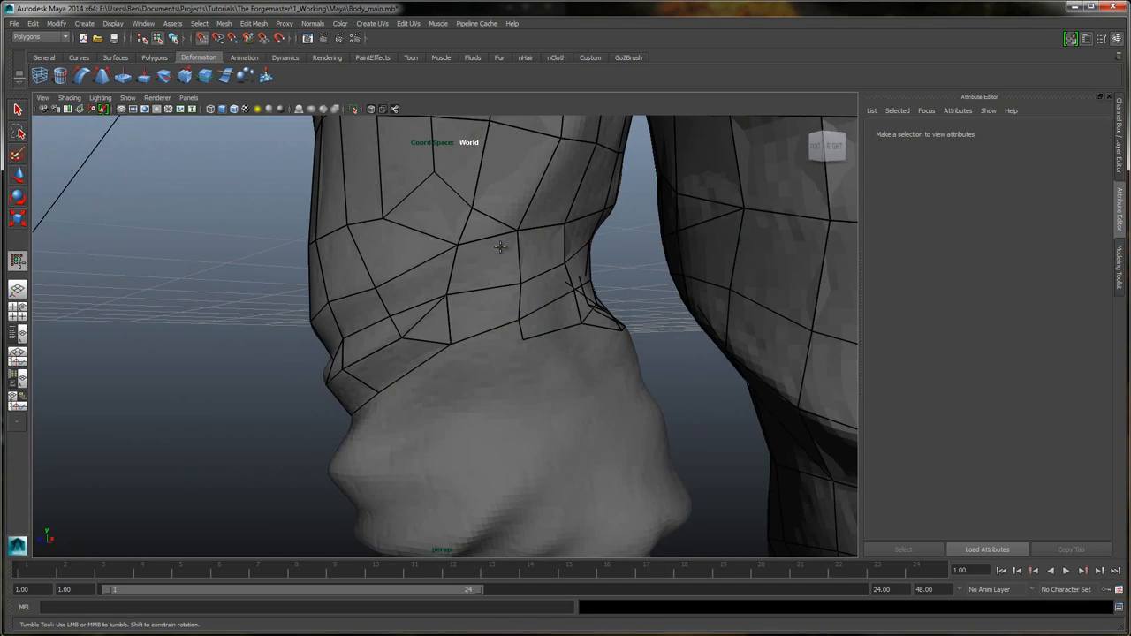
left_click(456, 359)
- Add a quad from the crease towards the middle of the back of the right knee and adjust its lower vertex
left_click_drag(505, 255, 500, 247, "alt")
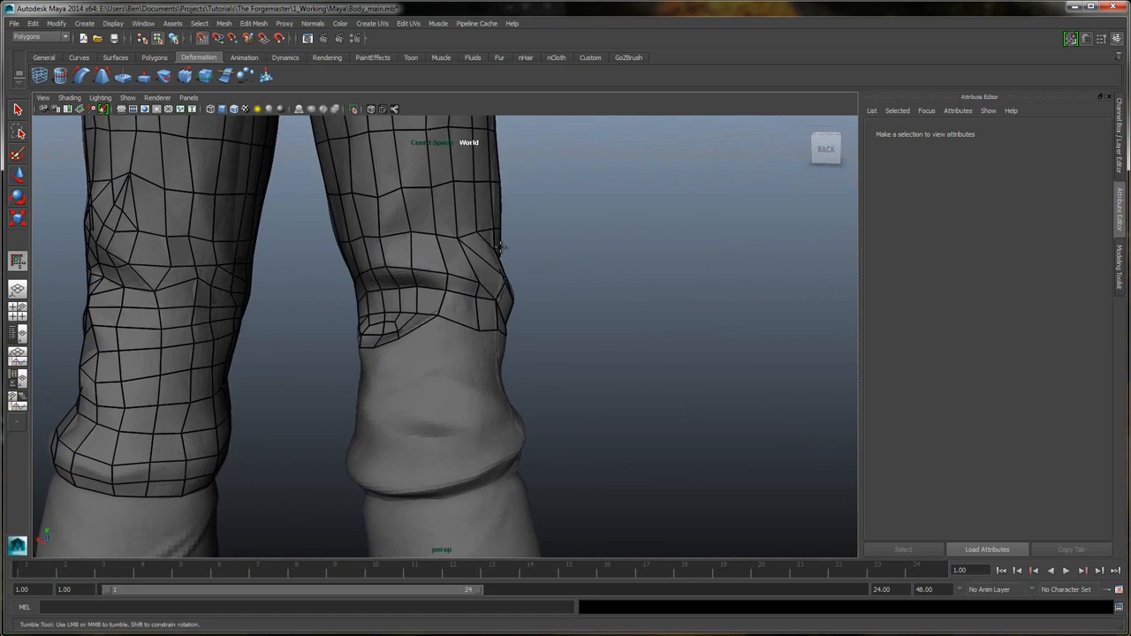
right_click_drag(500, 248, 500, 248, "alt")
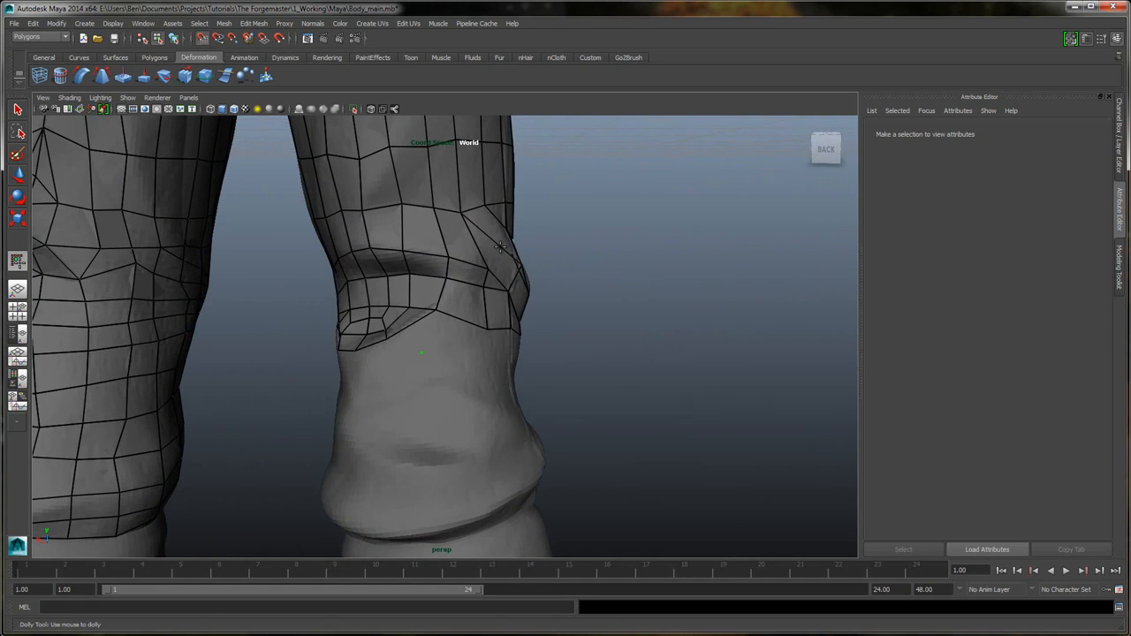
left_click_drag(500, 248, 500, 249, "alt")
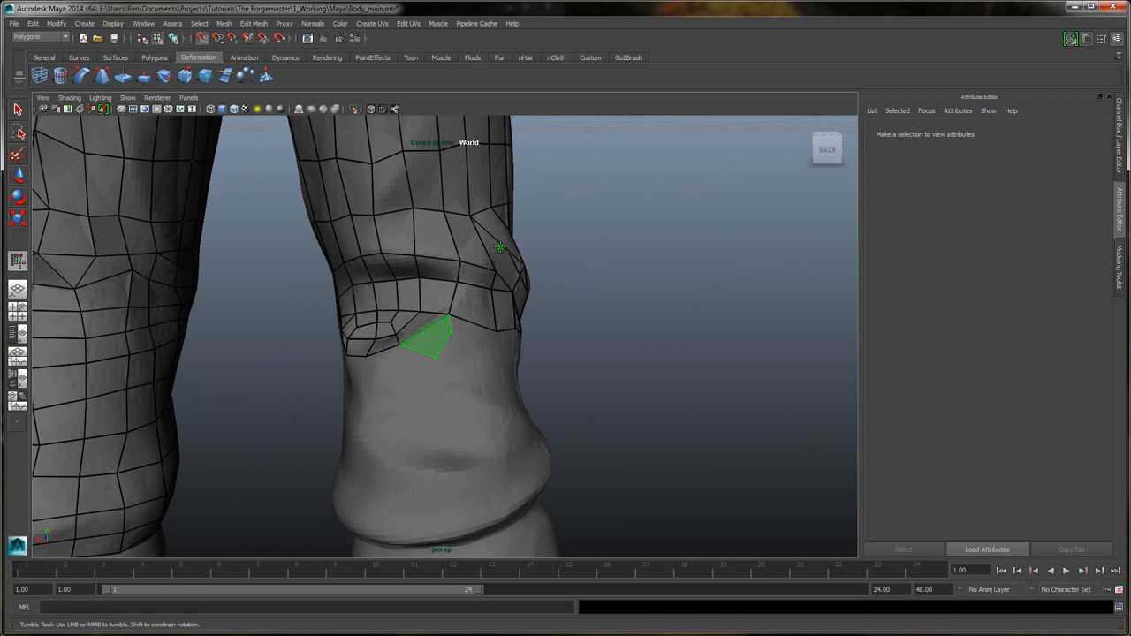
left_click(431, 341, "shift")
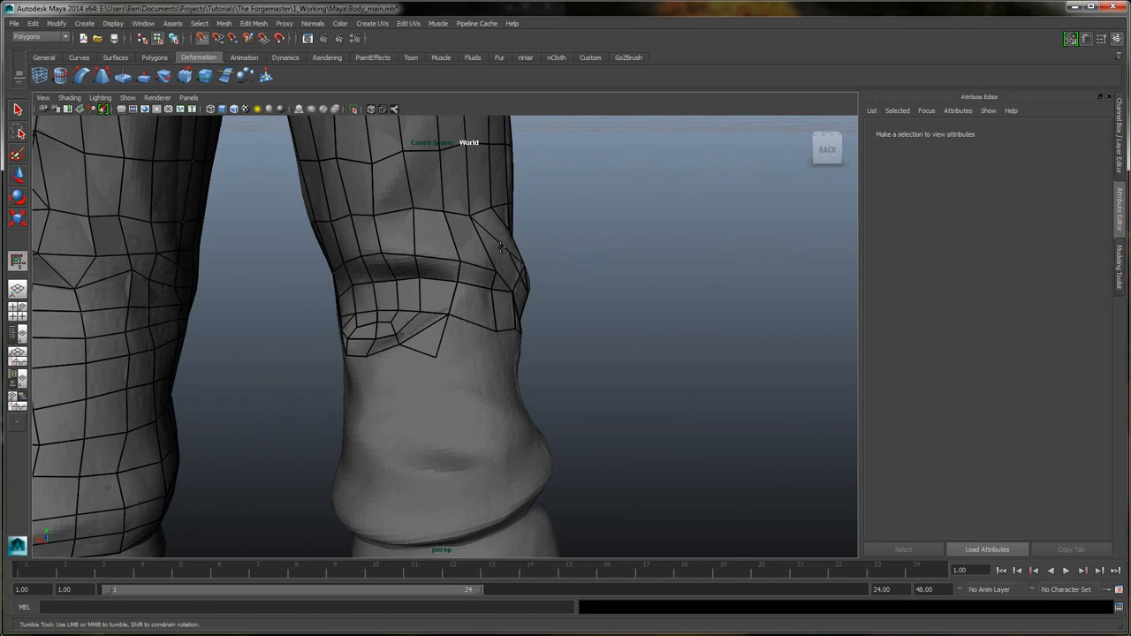
left_click_drag(435, 356, 445, 349)
- Fill the second row of quads around the outer side of the right knee and connect it to the back
left_click_drag(500, 246, 500, 247, "alt")
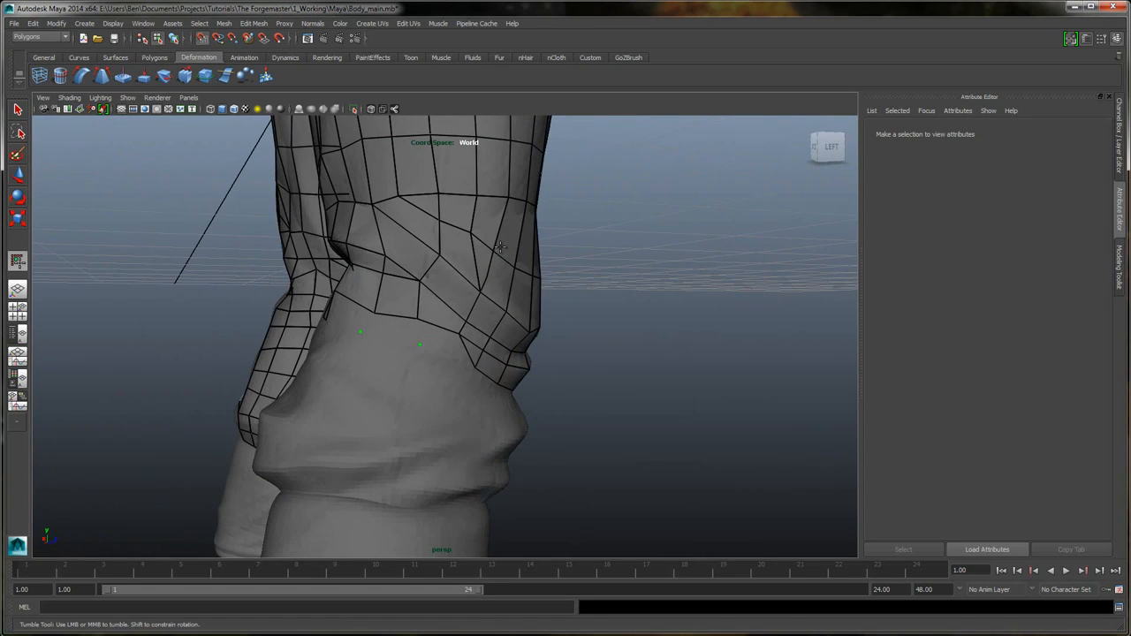
left_click(501, 248, "shift")
left_click_drag(500, 248, 500, 248, "alt")
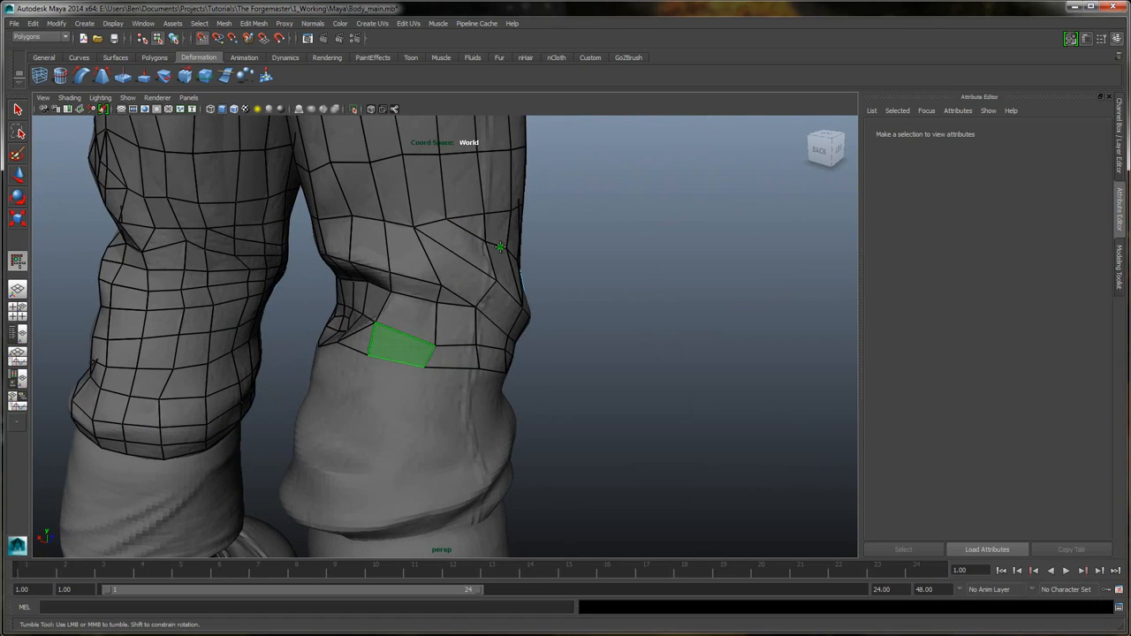
left_click(500, 247, "shift")
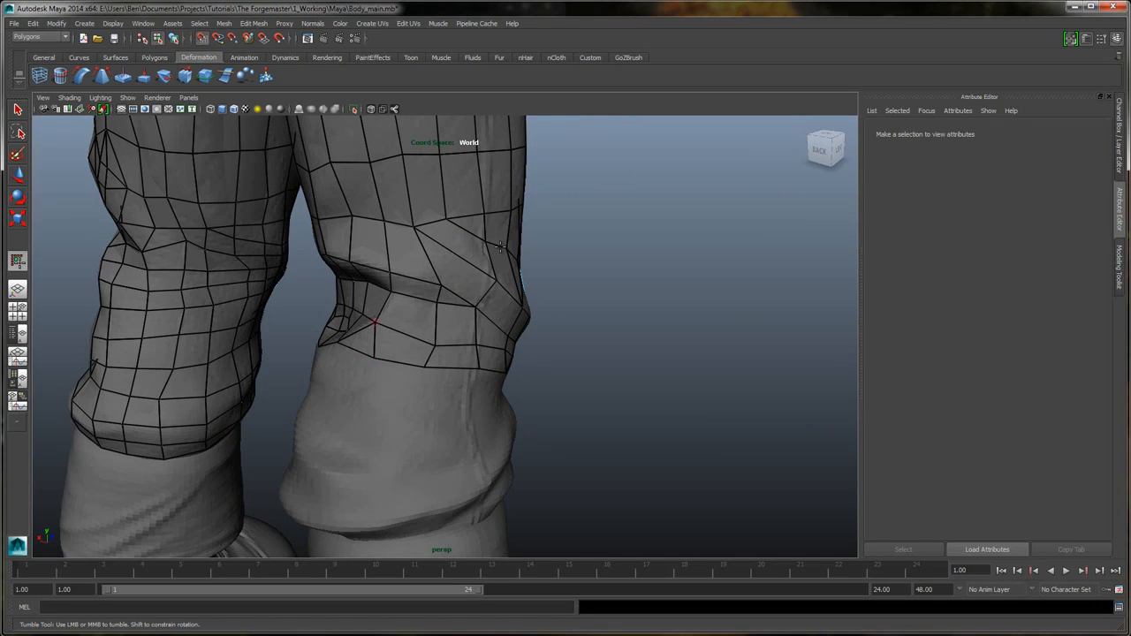
- Place points below the finished row and fill quads between them across the back of the right leg beneath the knee
left_click_drag(500, 247, 500, 247, "alt")
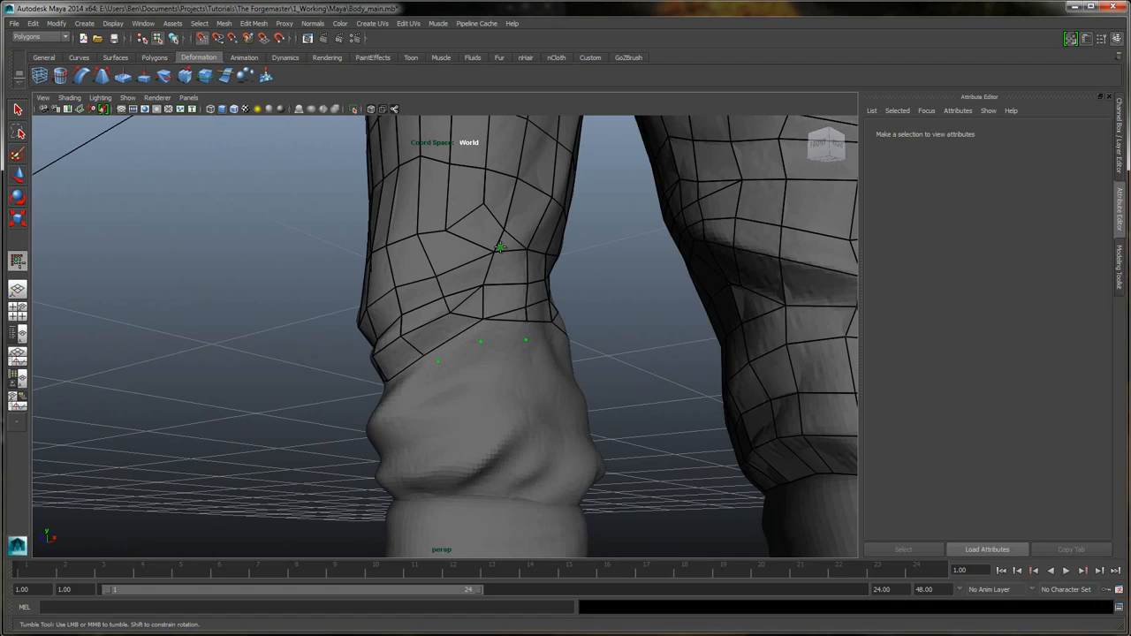
left_click_drag(500, 248, 500, 248, "alt")
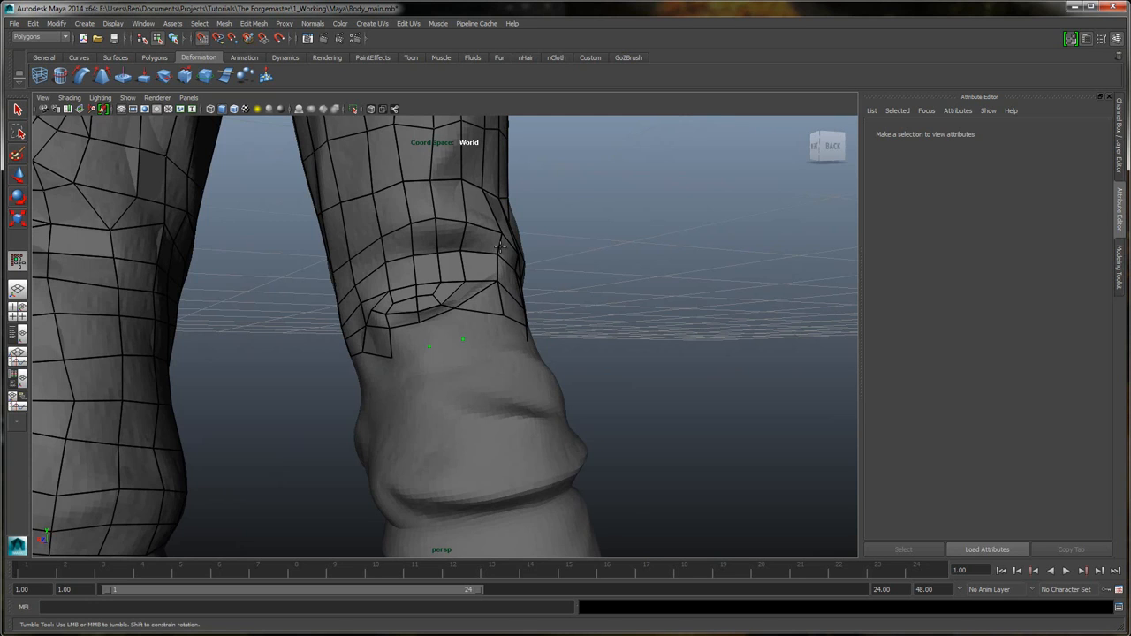
left_click(481, 324, "shift")
left_click(442, 328, "shift")
left_click(408, 339, "shift")
left_click_drag(500, 248, 500, 247, "alt")
left_click(442, 391, "shift")
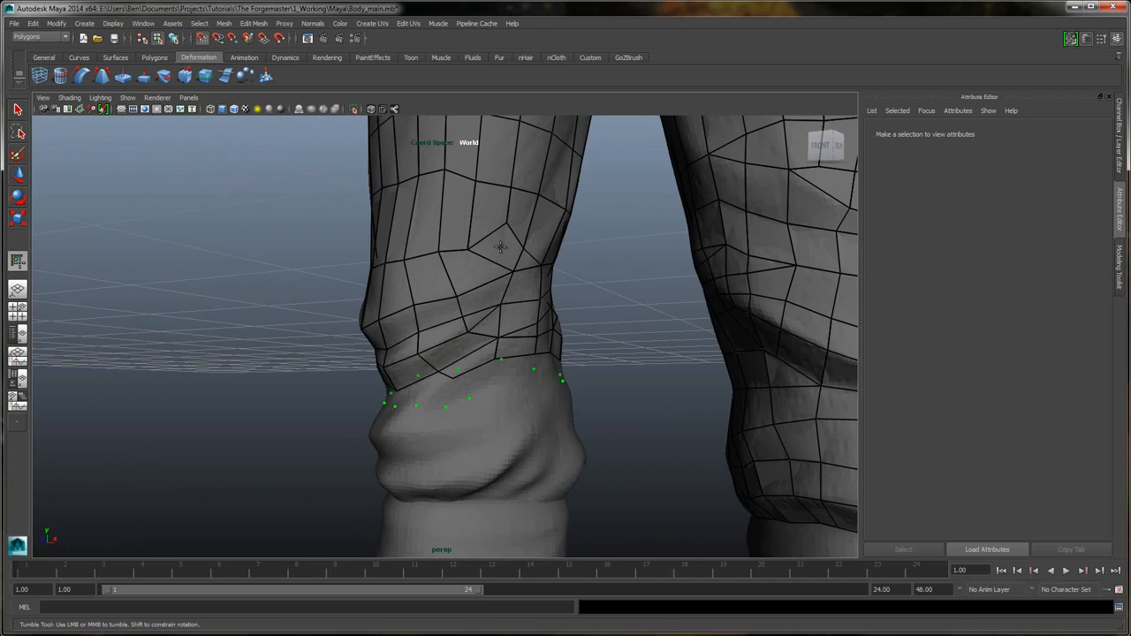
- Continue the new row of quads around the inner side of the leg towards the front crease
left_click_drag(501, 248, 500, 248, "alt")
left_click(540, 368, "shift")
left_click(512, 374, "shift")
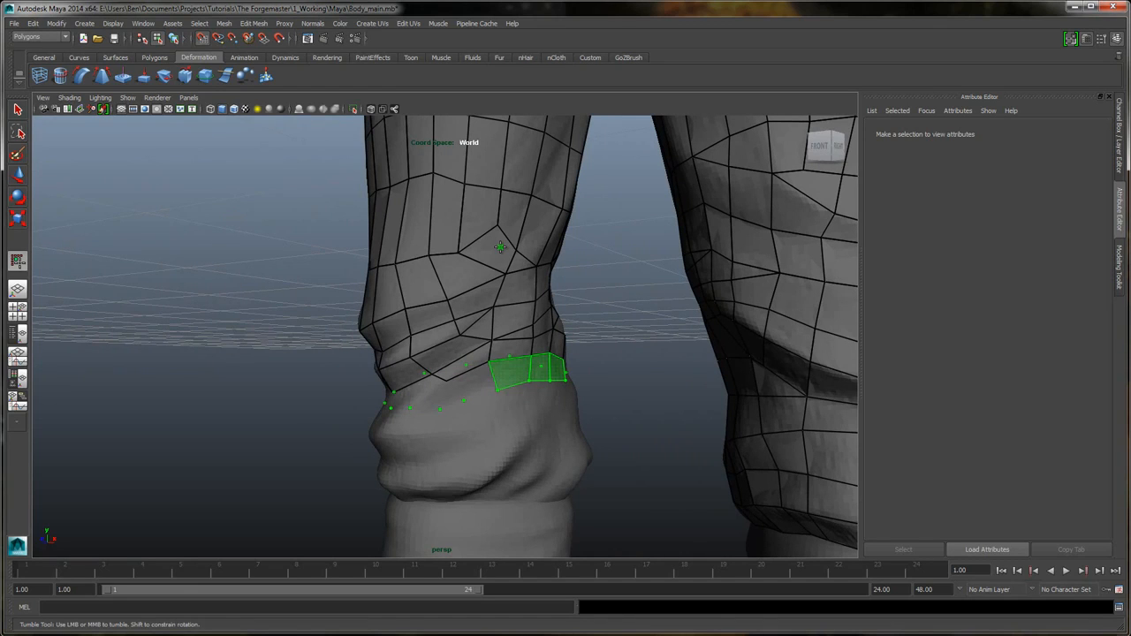
left_click(472, 382, "shift")
left_click(448, 396, "shift")
left_click_drag(540, 368, 610, 365, "alt")
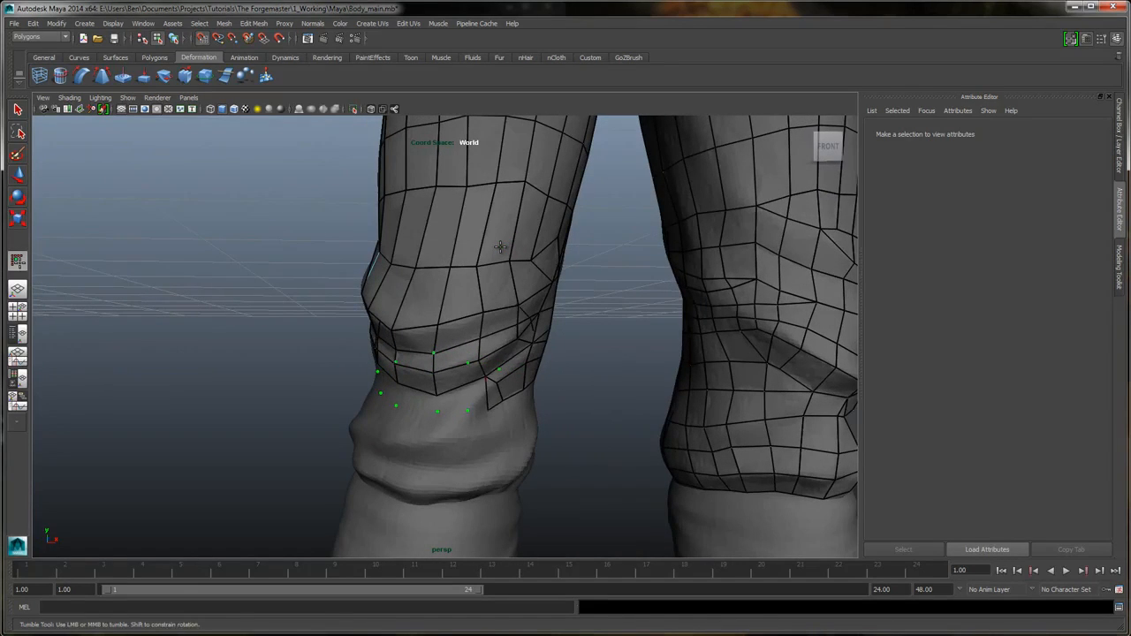
- Undo the last four edits around the front of the leg below the knee
left_click_drag(500, 247, 504, 265, "alt")
key("ctrl+z")
key("ctrl+z")
key("ctrl+z")
key("ctrl+z")
right_click_drag(500, 248, 530, 247, "alt")
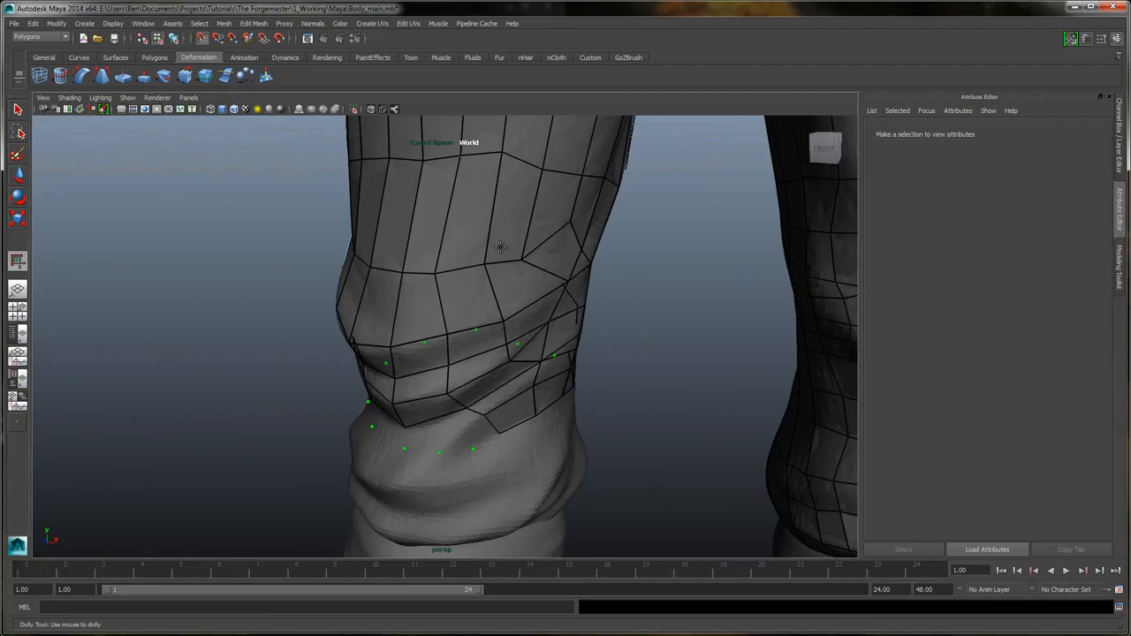
- Fill a quad beneath the front crease and adjust its upper and lower corner vertices towards the inner side
left_click(426, 439, "shift")
key("ctrl+z")
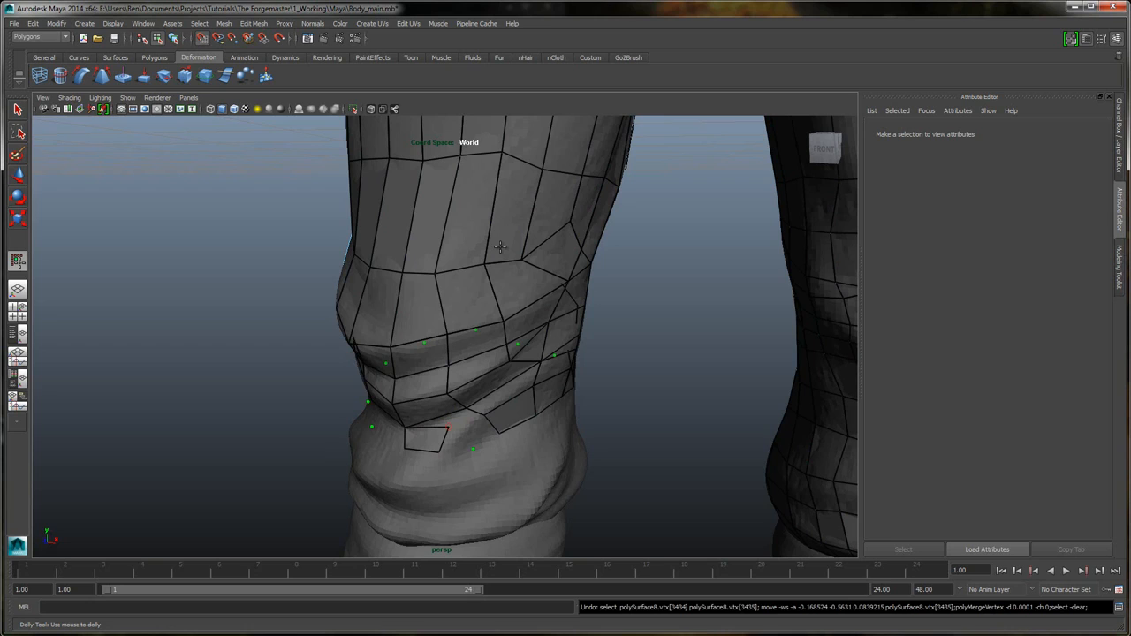
left_click_drag(449, 426, 451, 436)
left_click(449, 424, "shift")
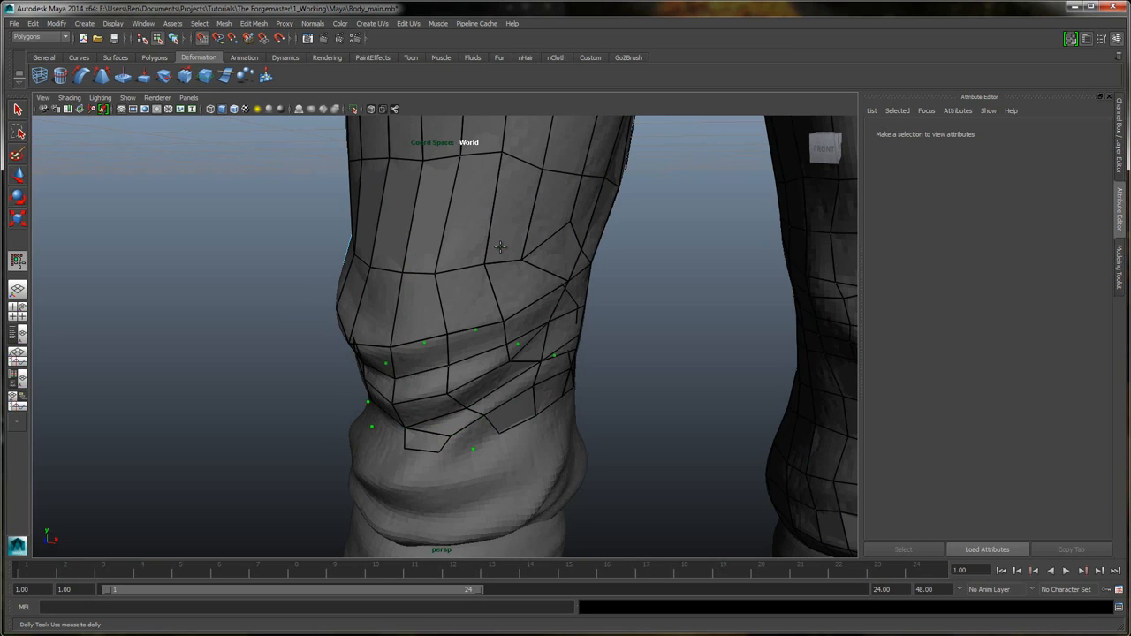
left_click_drag(439, 453, 444, 457)
- Fill the remaining gaps so the row below the knee closes around the back and front of the leg
mouse_move(501, 247)
left_mouse_down("alt")
mouse_move(477, 252)
mouse_move(501, 248)
left_mouse_up("alt")
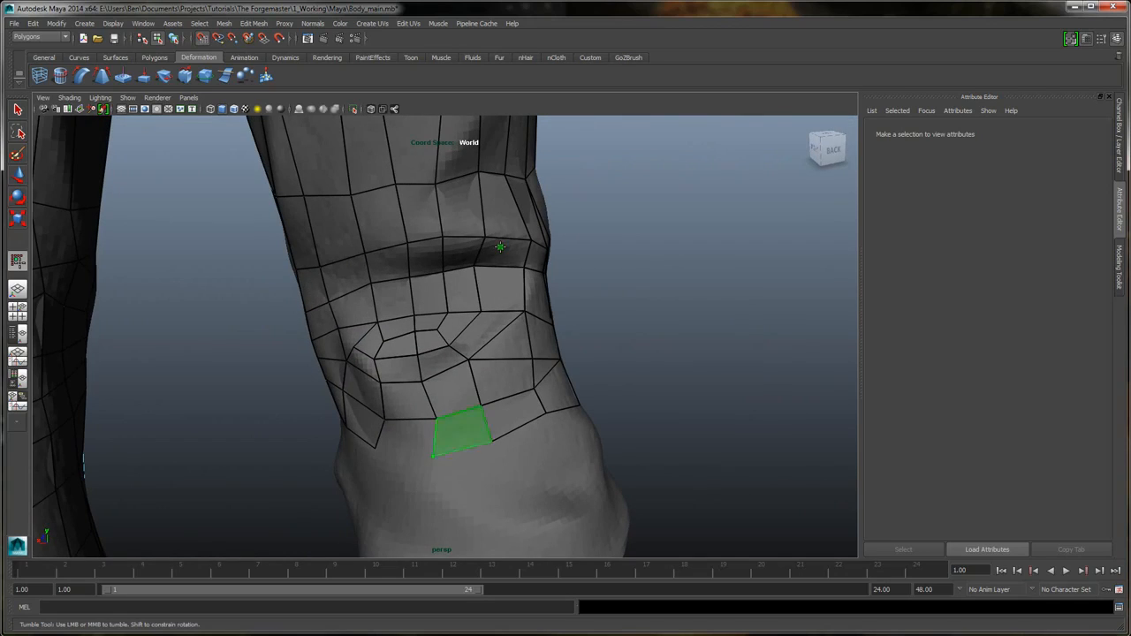
right_click_drag(501, 247, 501, 247, "alt")
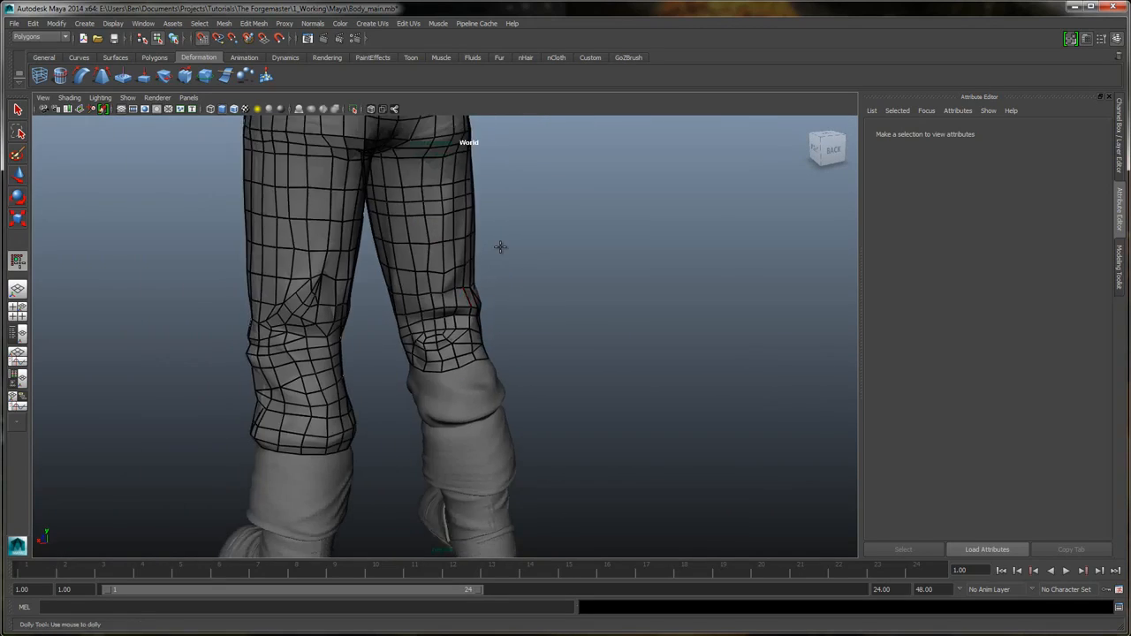
left_click_drag(500, 248, 500, 248, "alt")
right_click_drag(500, 247, 500, 248, "alt")
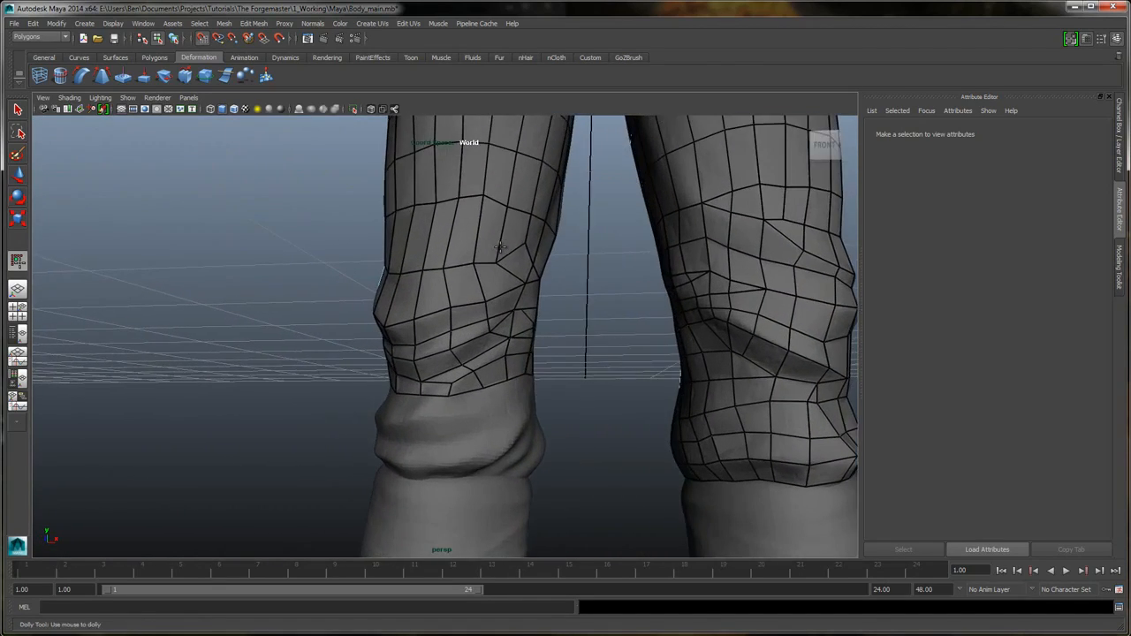
- Place points for the next row and fill its quads across the back of the lower leg
left_click_drag(500, 248, 500, 248, "alt")
left_click_drag(510, 323, 420, 327, "shift")
left_click_drag(500, 248, 500, 248, "alt")
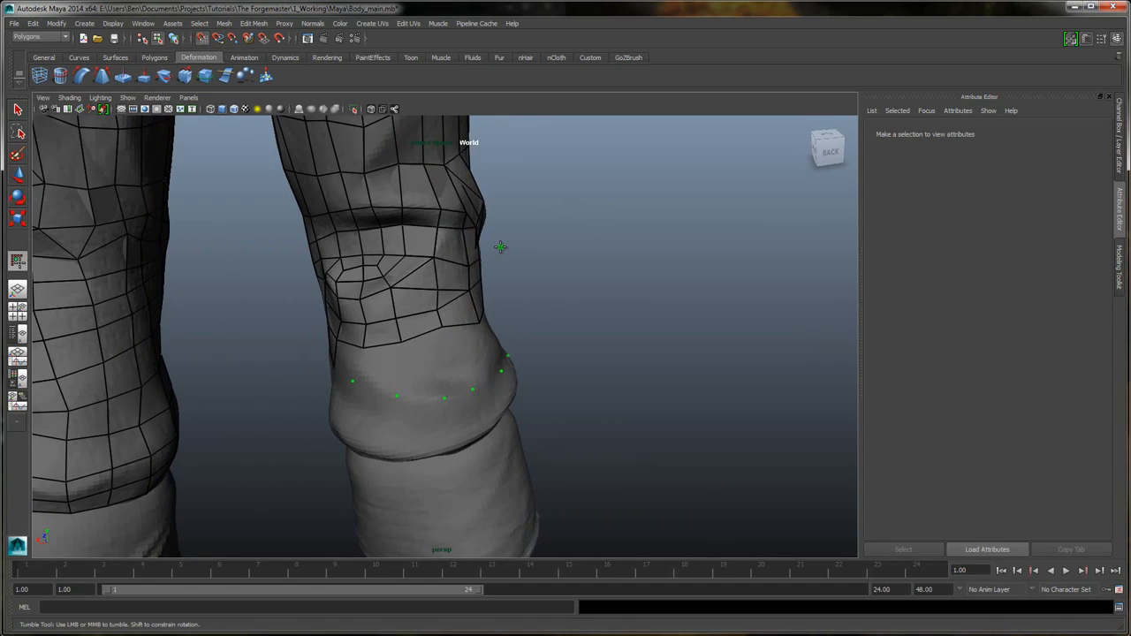
left_click_drag(349, 361, 462, 358, "shift")
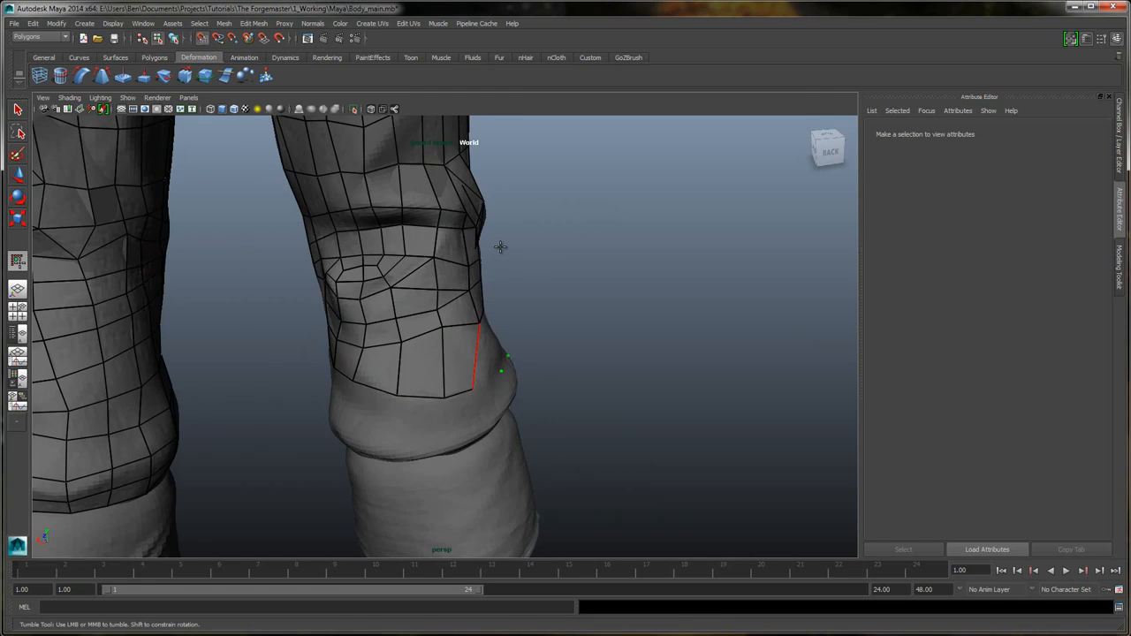
- Adjust the lower vertices at the back outer corner and extend the new row towards the outer side
left_click_drag(500, 247, 501, 248, "alt")
left_click_drag(327, 370, 358, 372)
left_click_drag(373, 320, 362, 320)
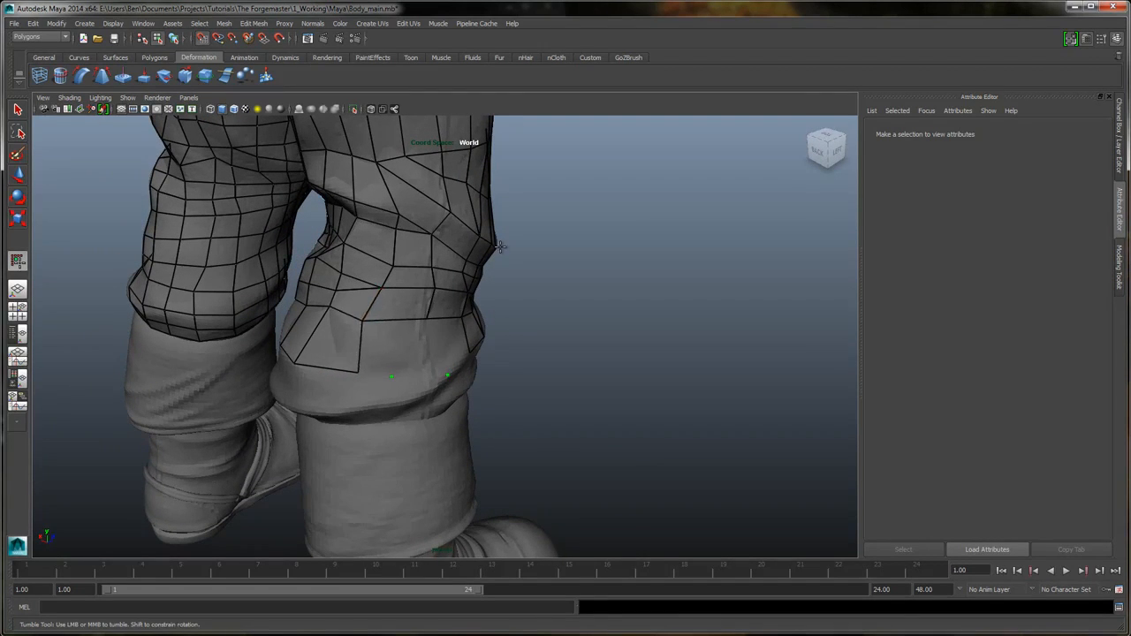
left_click(389, 347, "shift")
mouse_move(391, 376)
left_mouse_down()
mouse_move(407, 370)
mouse_move(367, 364)
left_mouse_up()
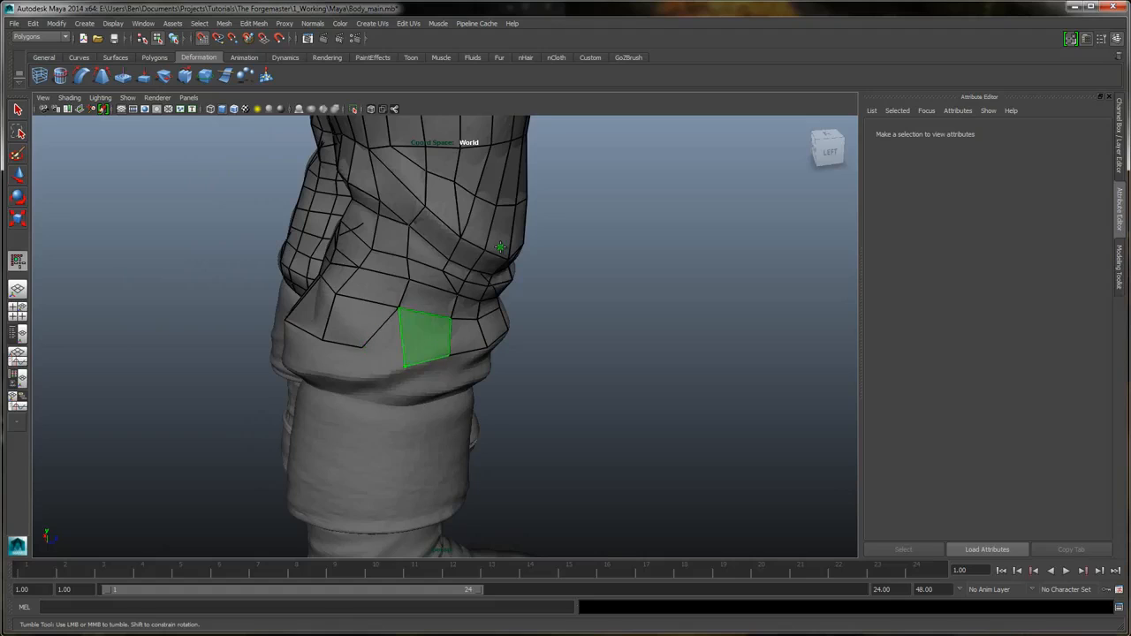
- Fill the quads on the outer side of the lower leg, joining the back of the row to the front
left_click(426, 341, "shift")
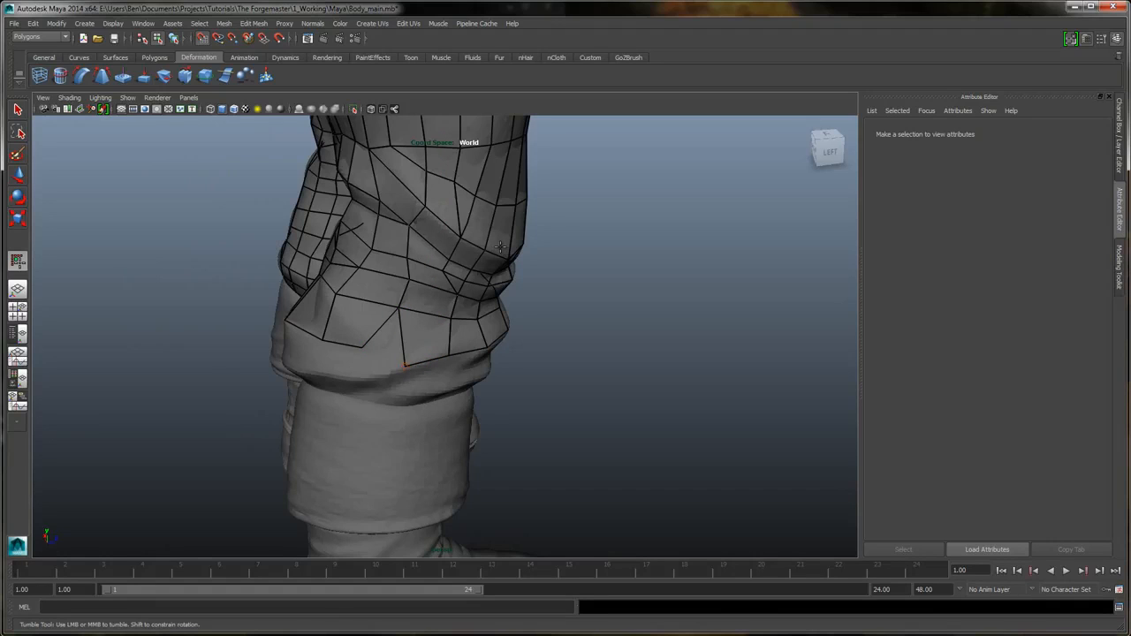
left_click(389, 343, "shift")
left_click(380, 366, "shift")
left_click_drag(453, 250, 500, 247, "alt")
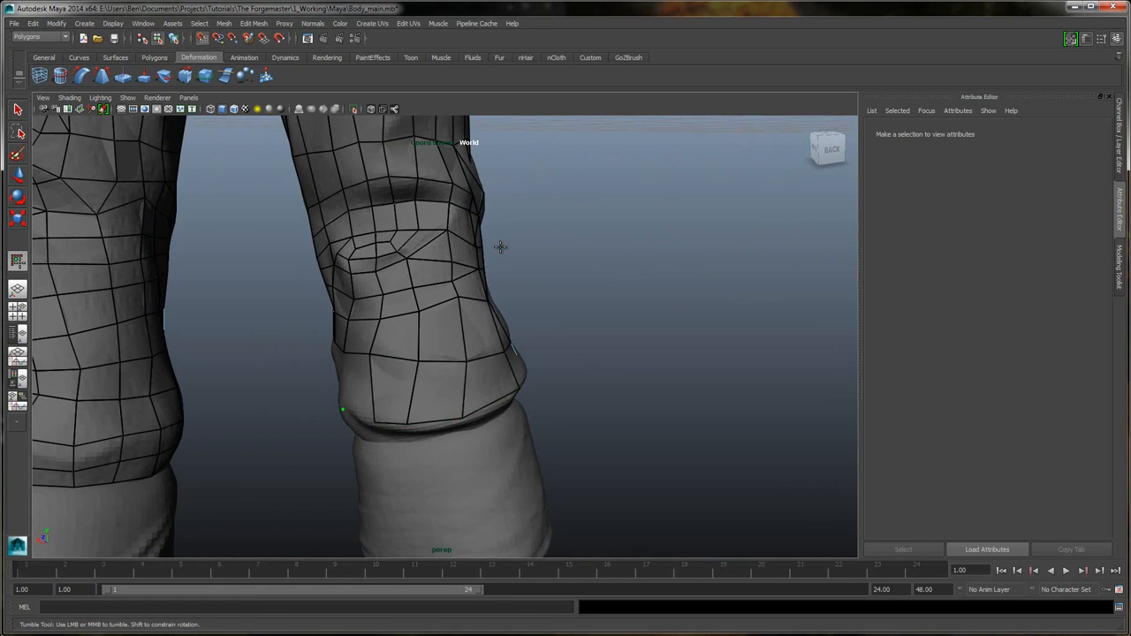
- Extend the quads on the bulge above the cuff around the inner side of the leg
left_click_drag(500, 247, 500, 248, "alt")
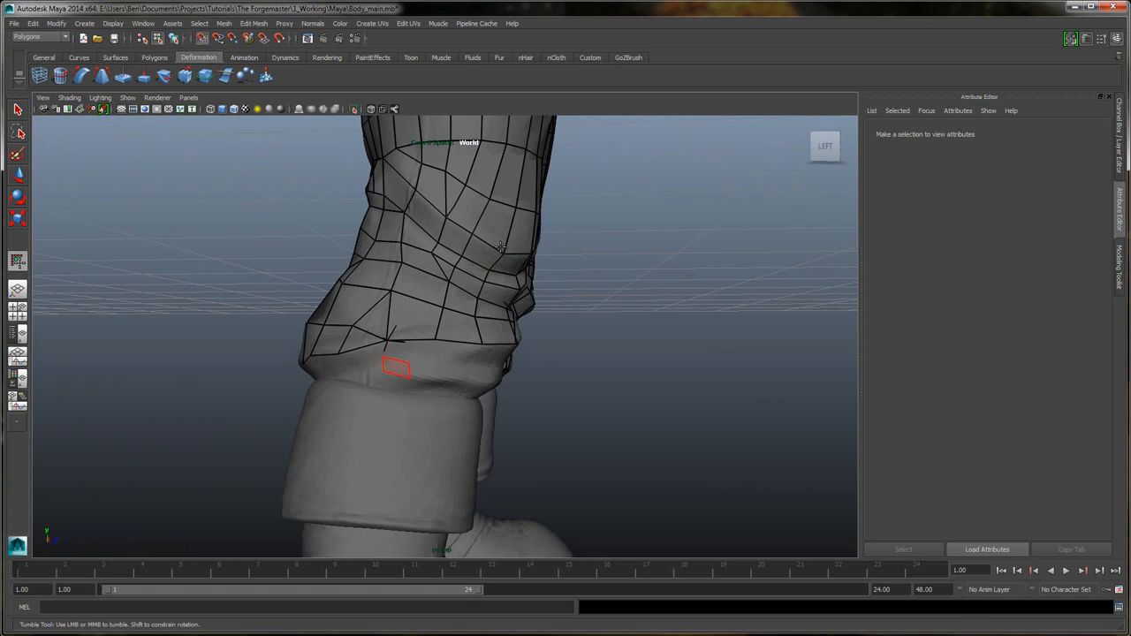
left_click_drag(503, 254, 500, 247, "alt")
left_click(456, 352)
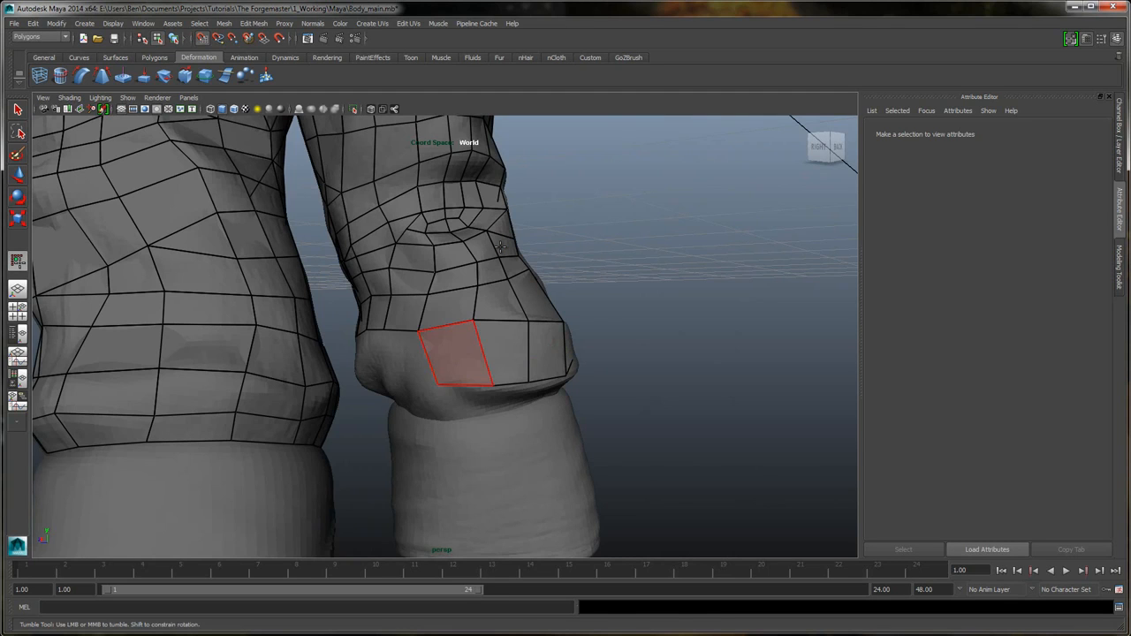
left_click_drag(501, 248, 500, 247, "alt")
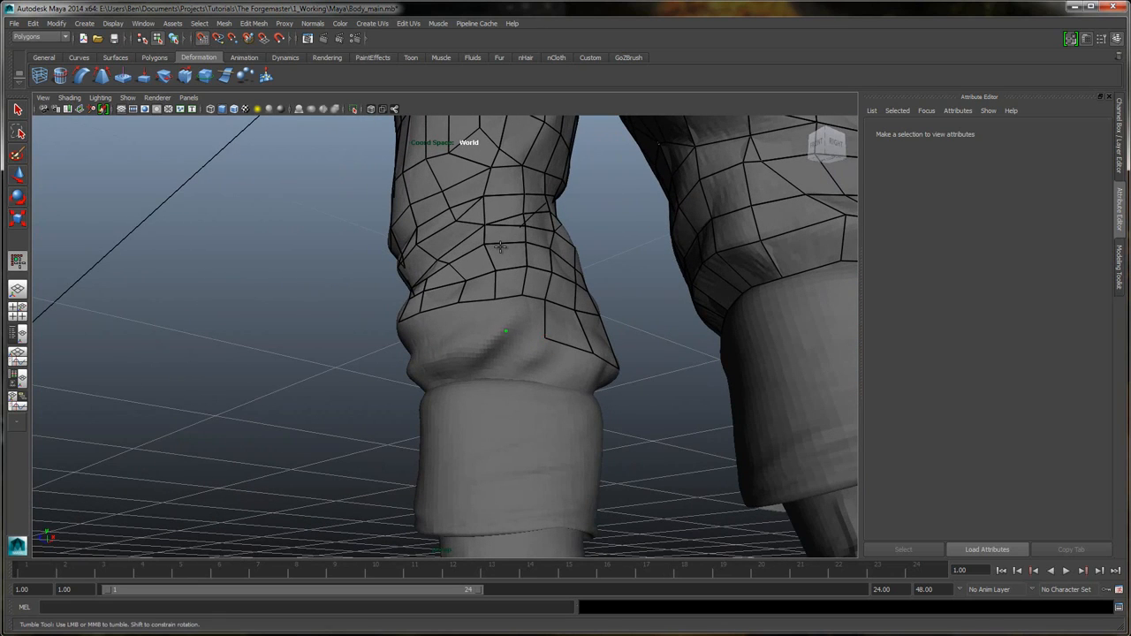
left_click(525, 315, "shift")
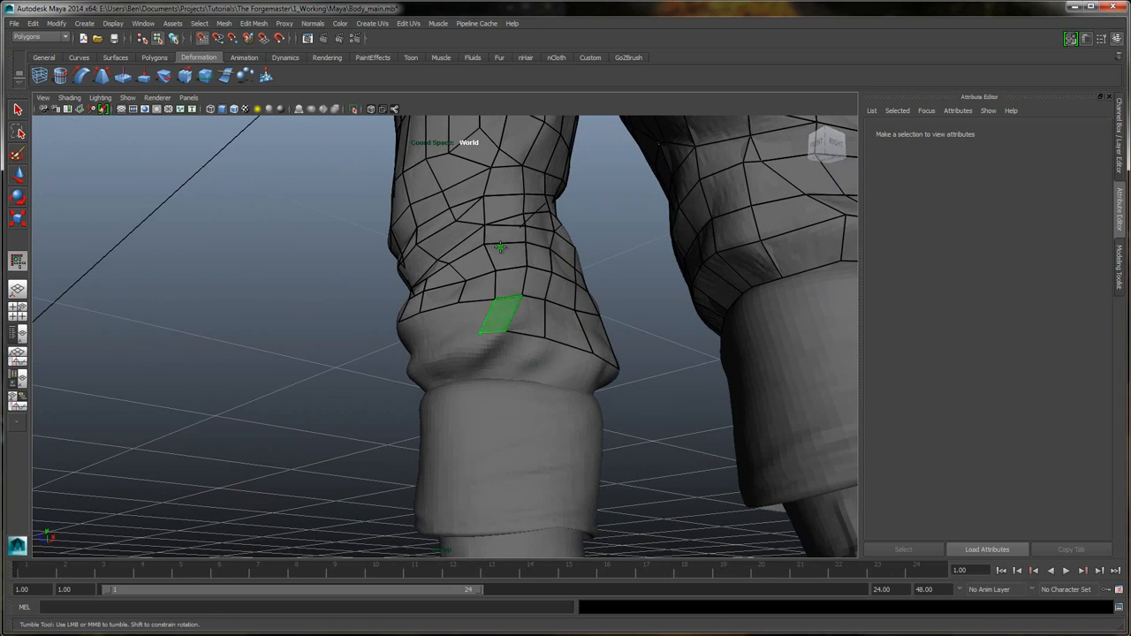
- Continue the row above the cuff across the front of the leg, filling quads beneath the previous row
left_click_drag(500, 248, 501, 247, "alt")
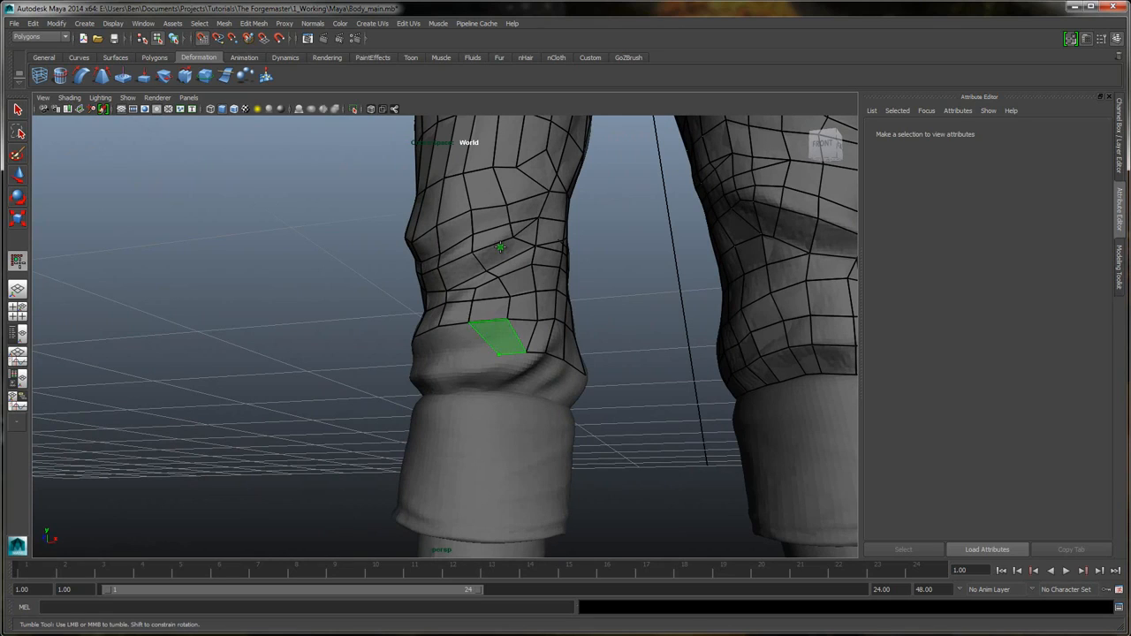
left_click(515, 337, "shift")
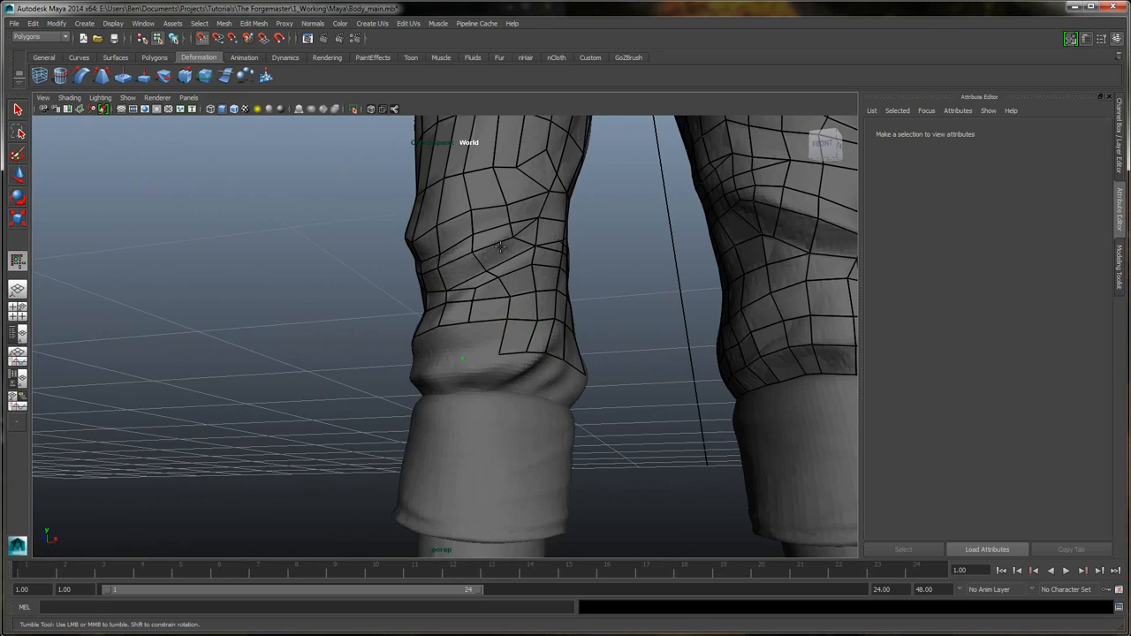
left_click_drag(500, 247, 501, 248, "alt")
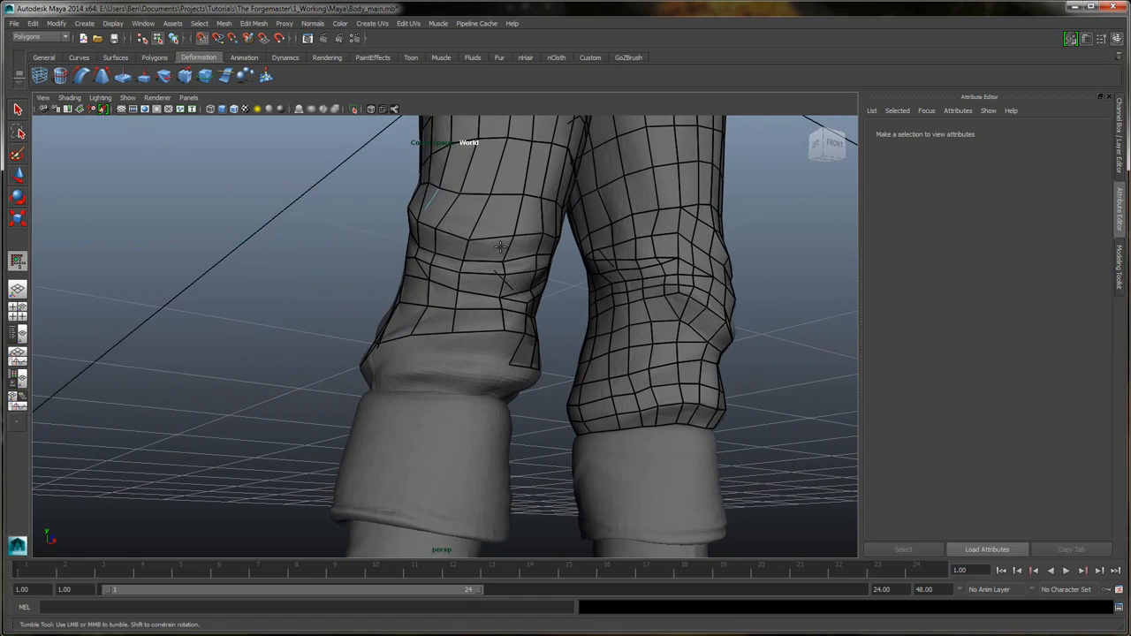
left_click(508, 349, "shift")
- Remove the unneeded edge on the outer side and close the row of quads above the cuff
left_click_drag(501, 248, 500, 248, "alt")
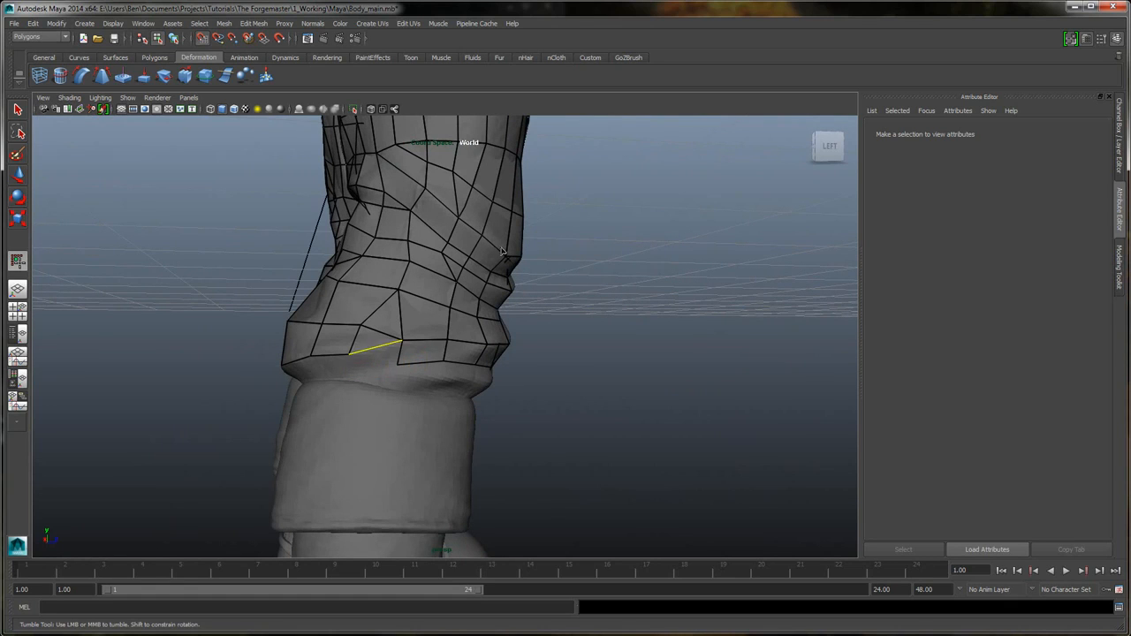
left_click(501, 247, "ctrl+shift")
left_click_drag(500, 247, 501, 248, "alt")
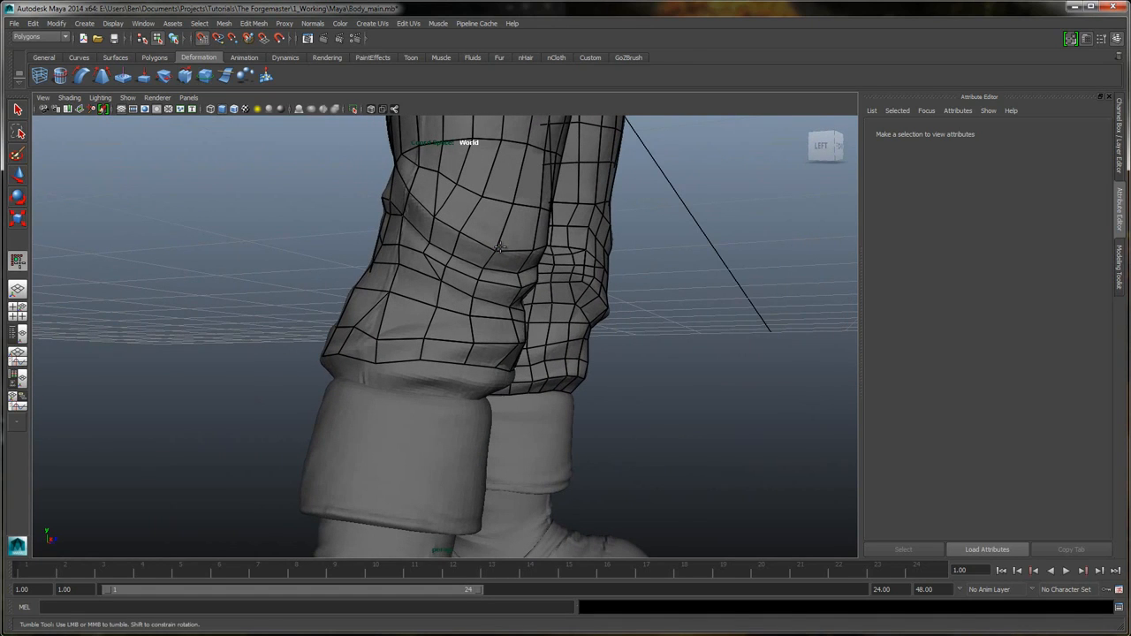
- Fill three quads of the next row along the fold just above the cuff at the front inner side
left_click_drag(500, 248, 500, 247, "alt")
left_click(478, 349, "shift")
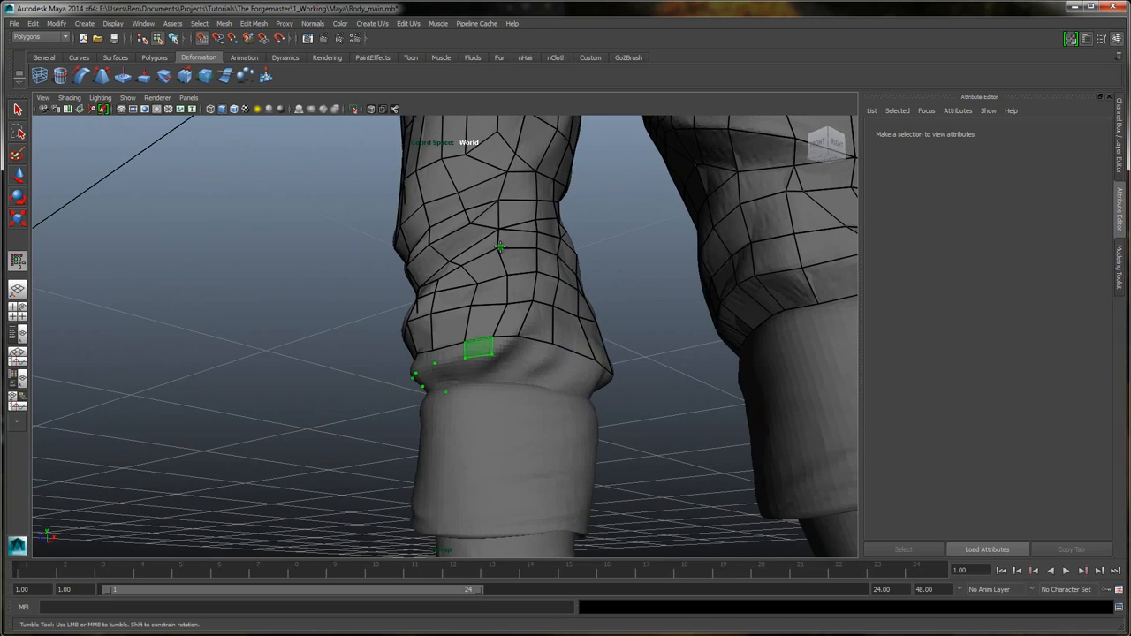
left_click(449, 354, "shift")
left_click(425, 362, "shift")
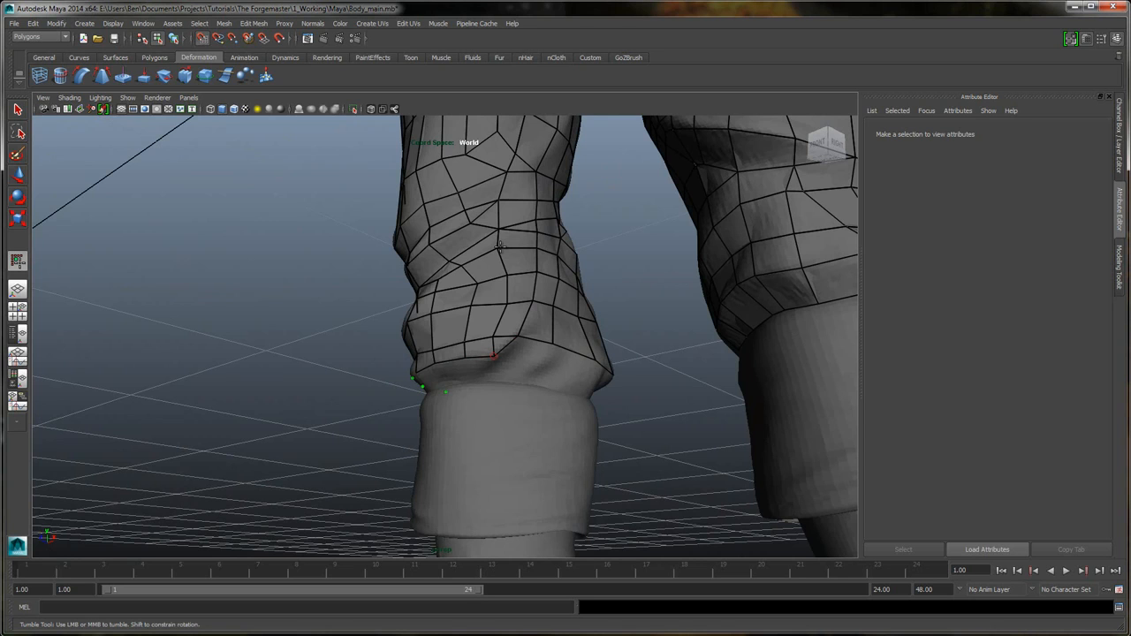
- Place points under the fold and fill the row of quads across the back and outer side above the cuff
left_click_drag(500, 247, 500, 248, "alt")
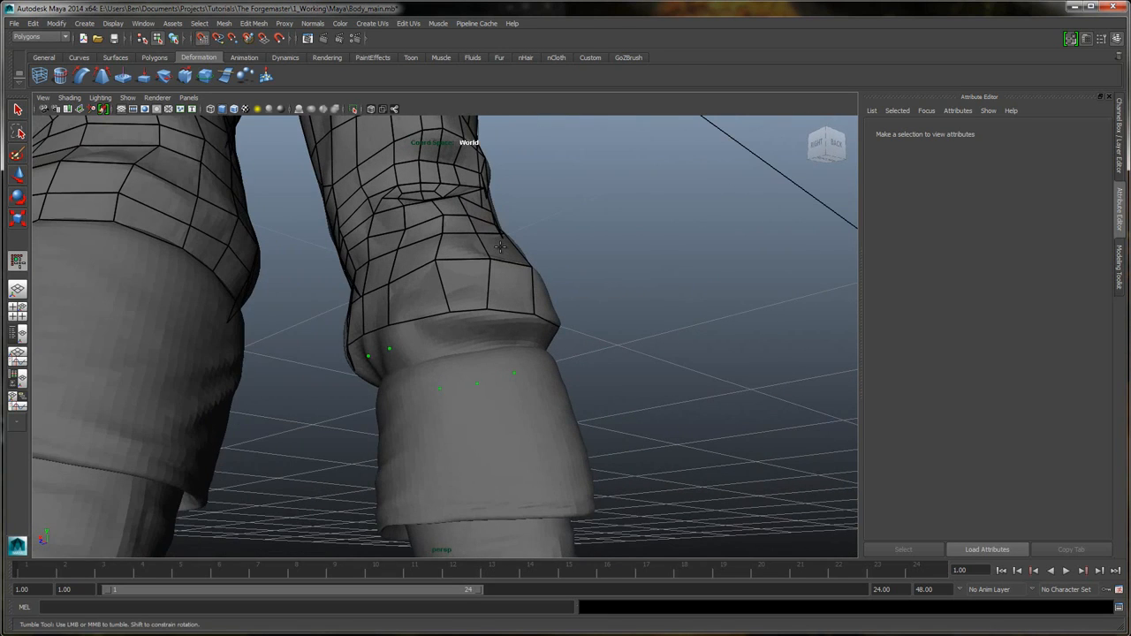
left_click_drag(500, 247, 500, 247, "alt")
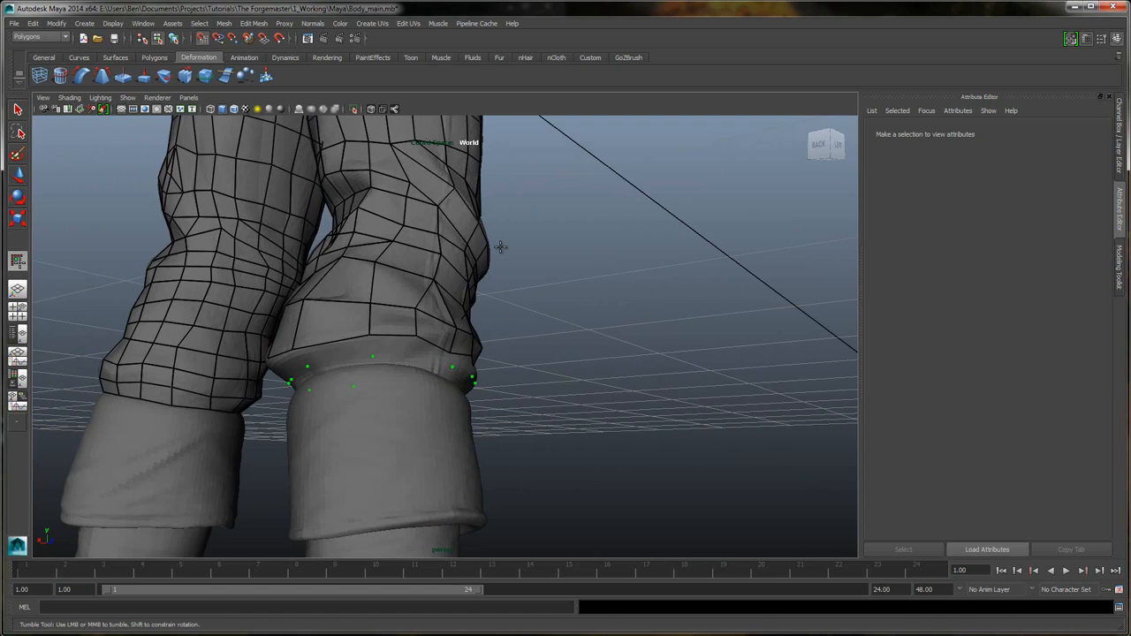
left_click(433, 352, "shift")
left_click(393, 347, "shift")
left_click(335, 352, "shift")
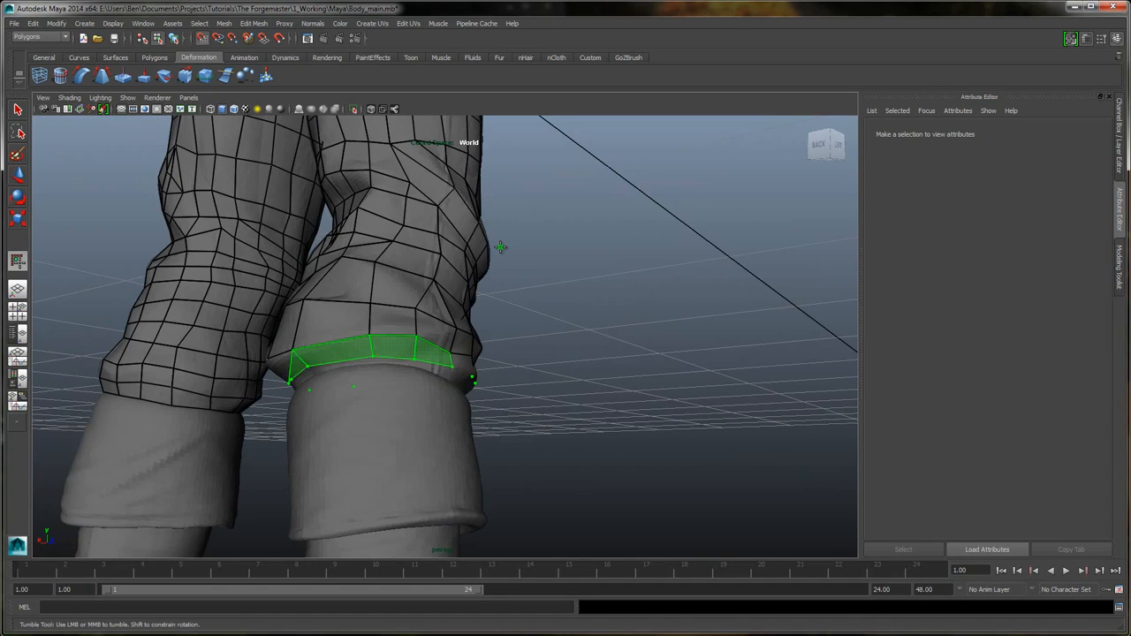
key("Delete")
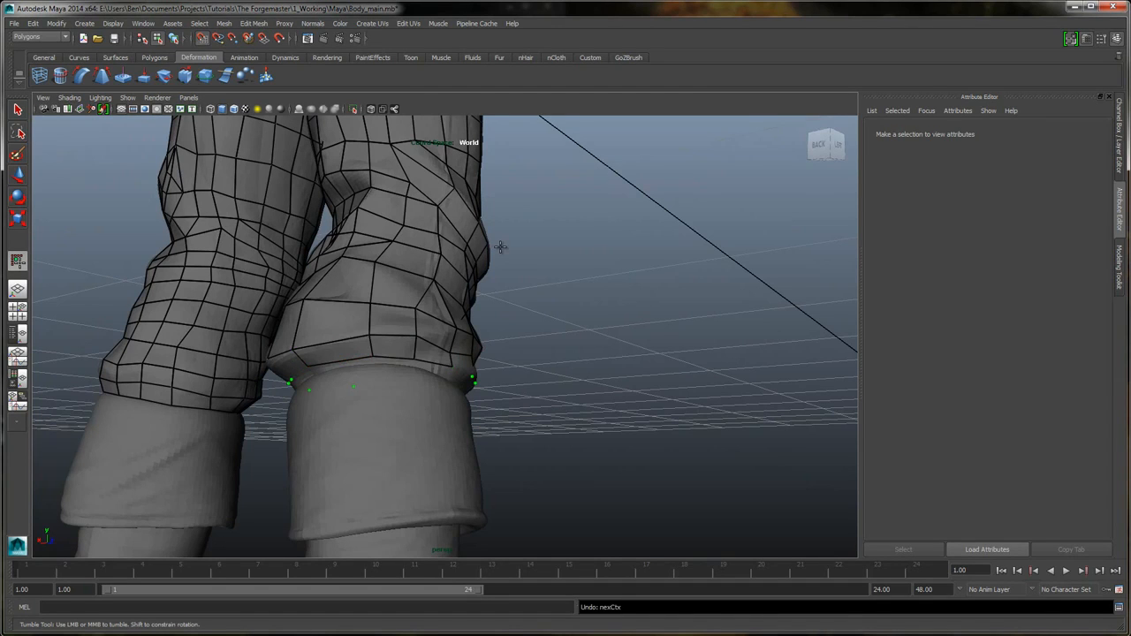
- Place the remaining points under the fold and close the lowest row of quads around the leg above the cuff
left_click_drag(500, 247, 500, 247, "alt")
right_click_drag(500, 248, 500, 248, "alt")
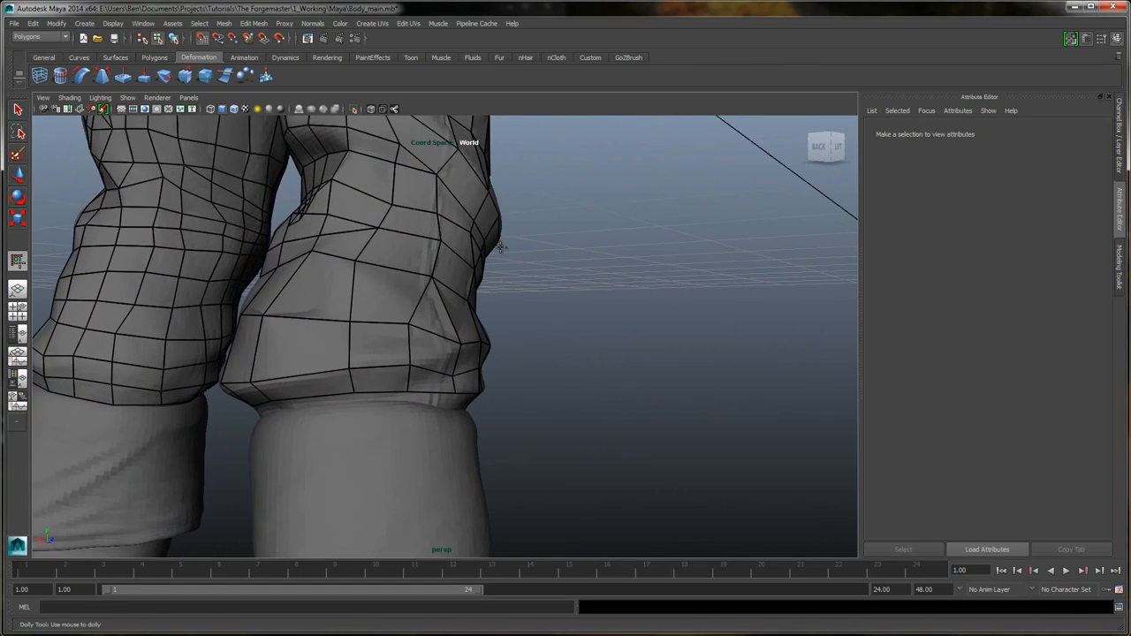
left_click_drag(501, 247, 500, 247, "alt")
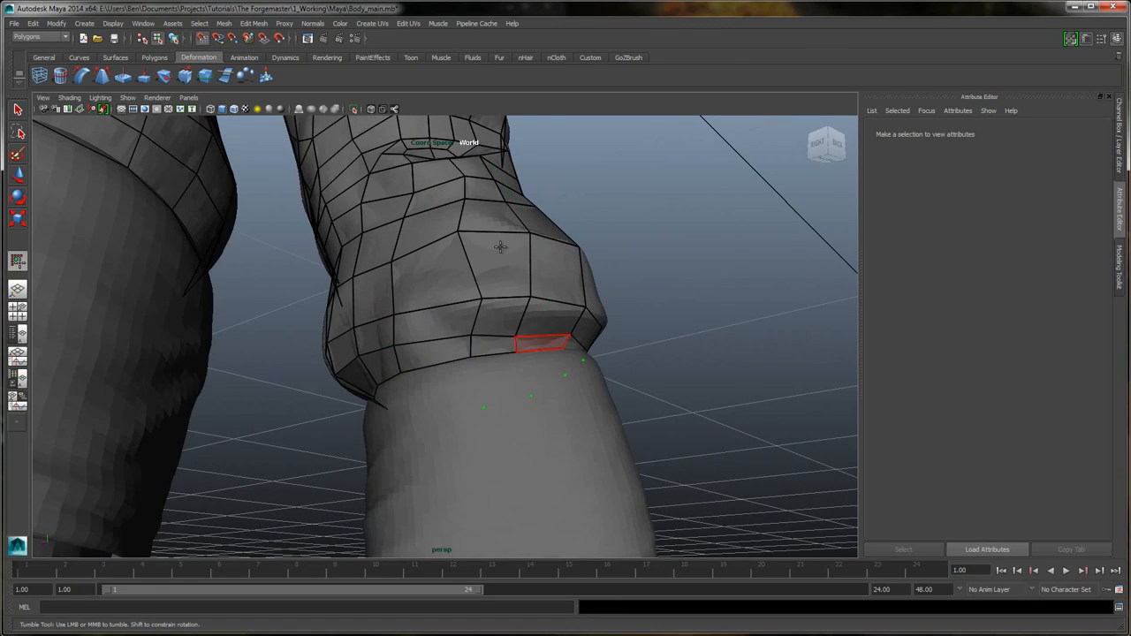
left_click_drag(500, 248, 501, 248, "alt")
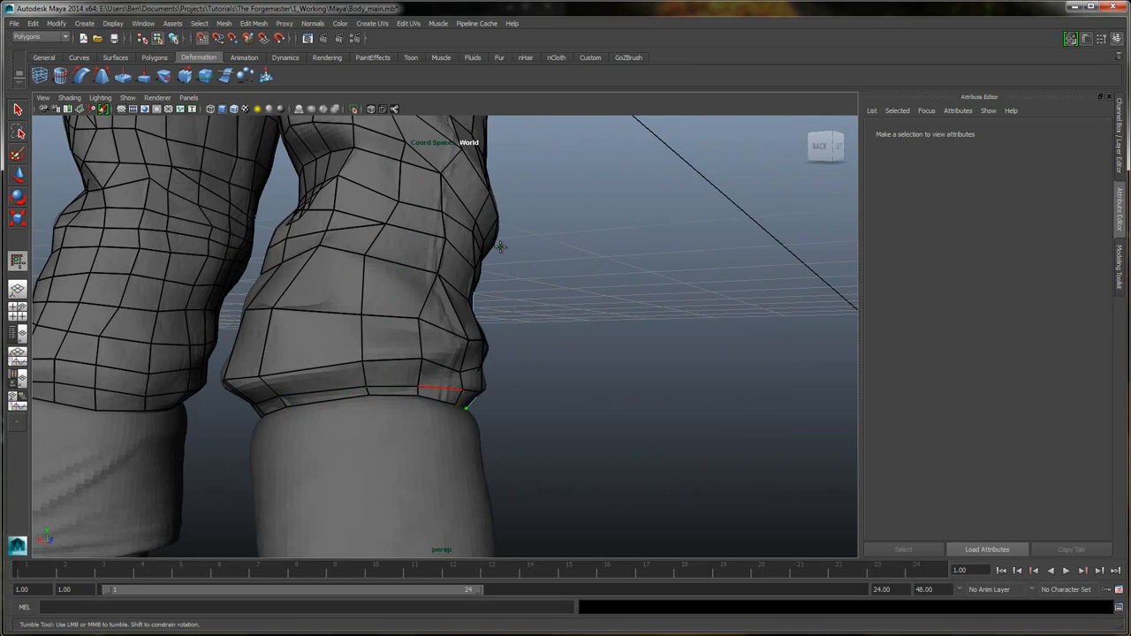
left_click_drag(500, 247, 500, 248, "alt")
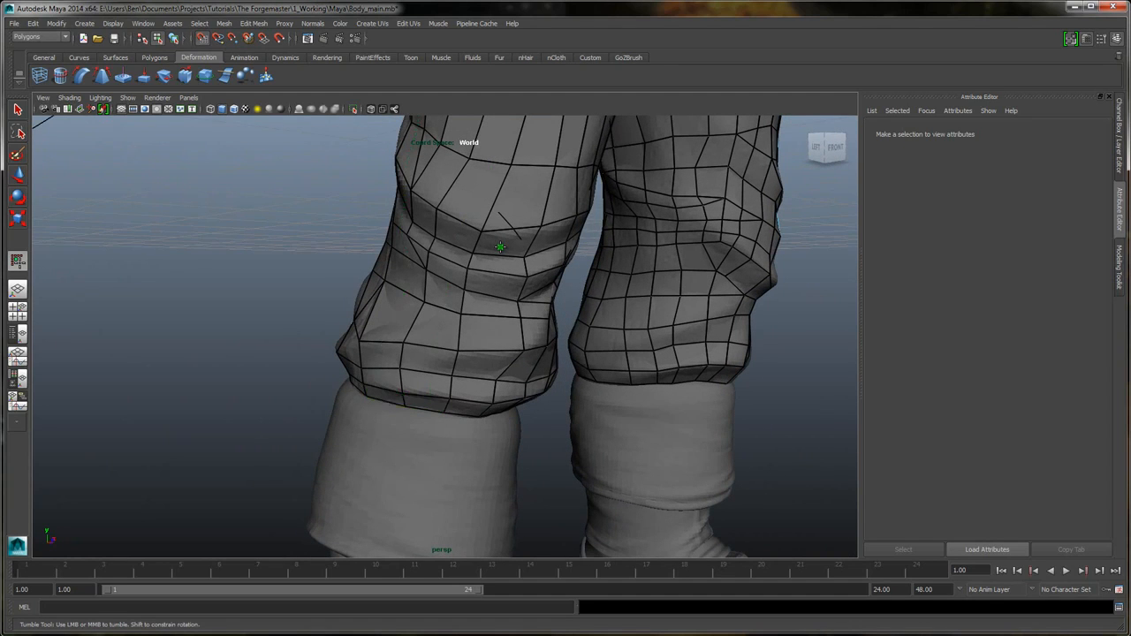
- Exit Quad Draw and hide the sculpted reference mesh on layer1, leaving only the retopologised body displayed
right_click_drag(500, 248, 500, 247, "alt")
middle_click_drag(500, 248, 501, 248, "alt")
left_click_drag(501, 248, 500, 248, "alt")
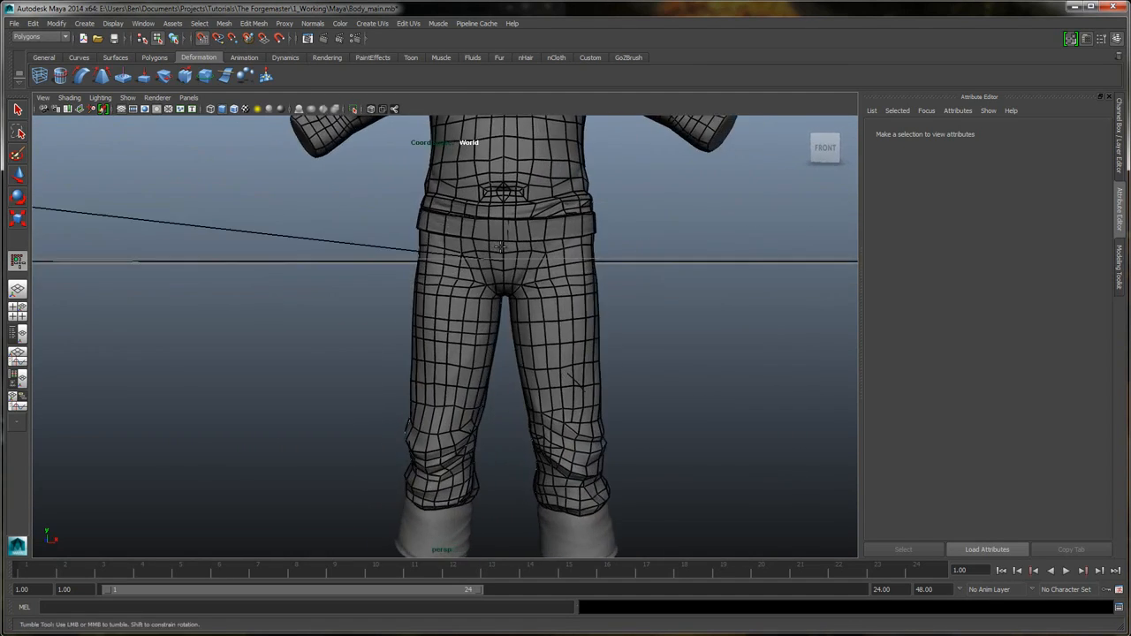
right_click_drag(500, 247, 500, 247, "alt")
middle_click_drag(500, 247, 500, 248, "alt")
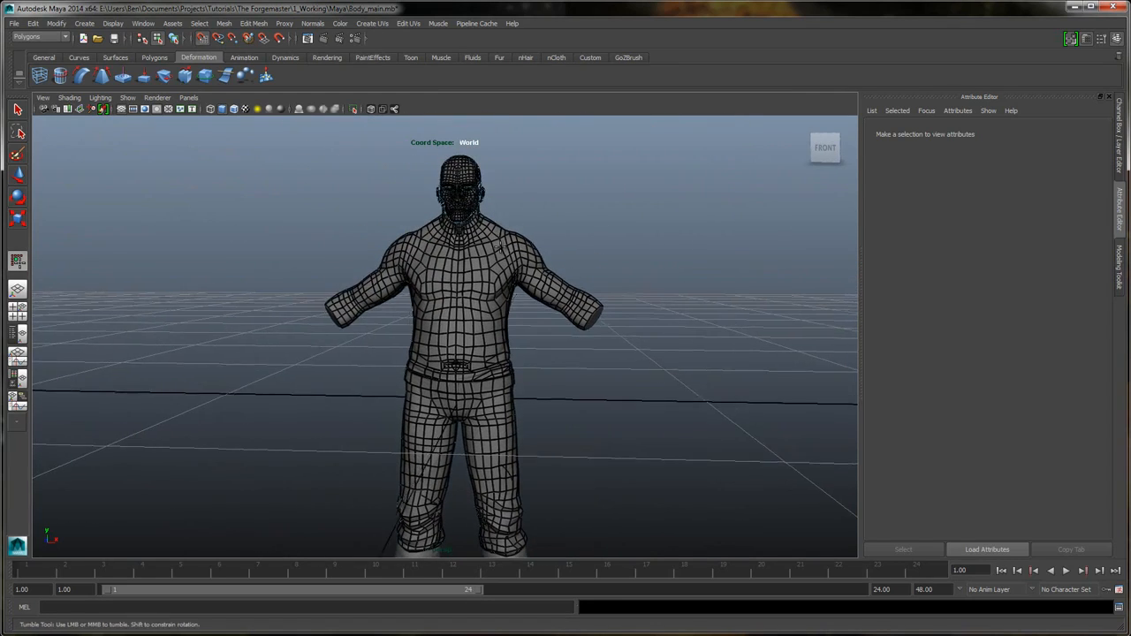
left_click_drag(499, 247, 501, 252, "alt")
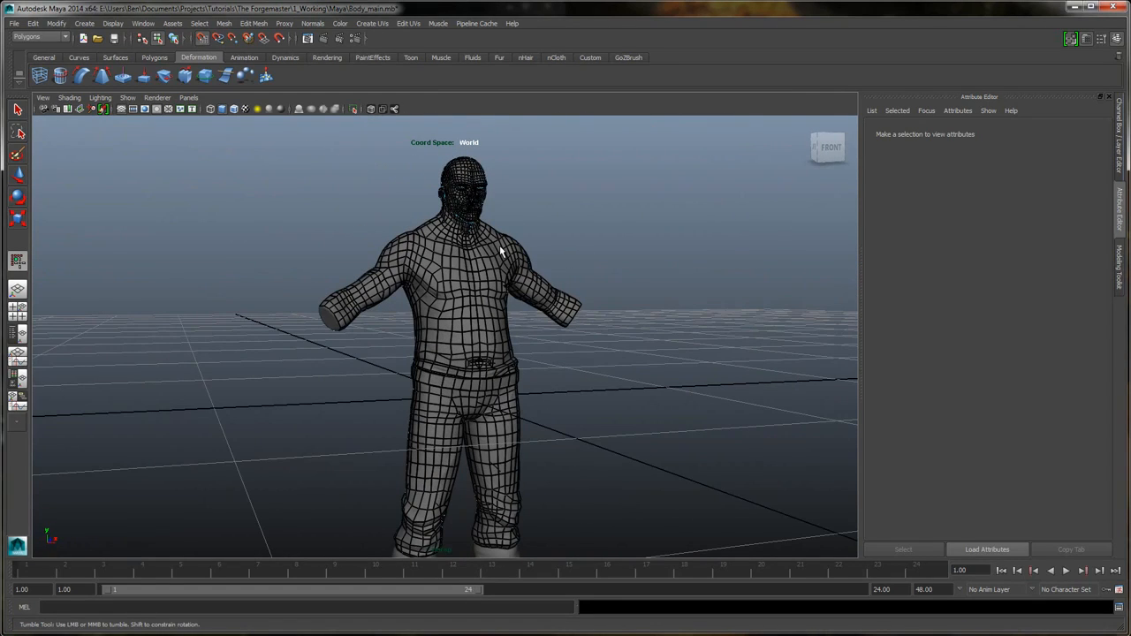
key("ctrl+a")
key("t")
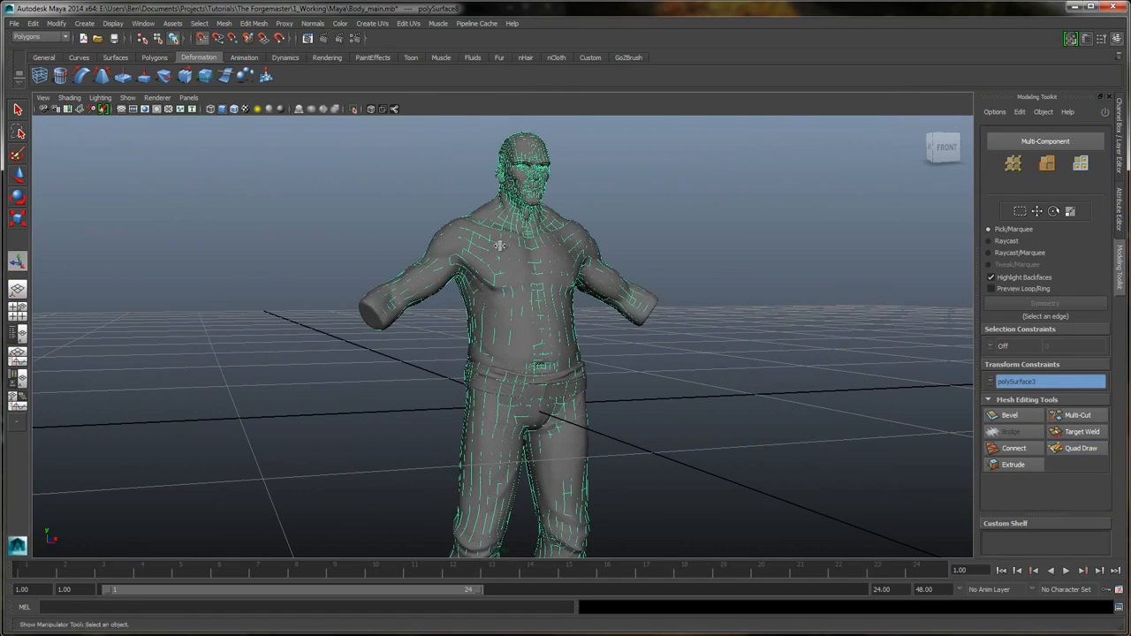
key("ctrl+a")
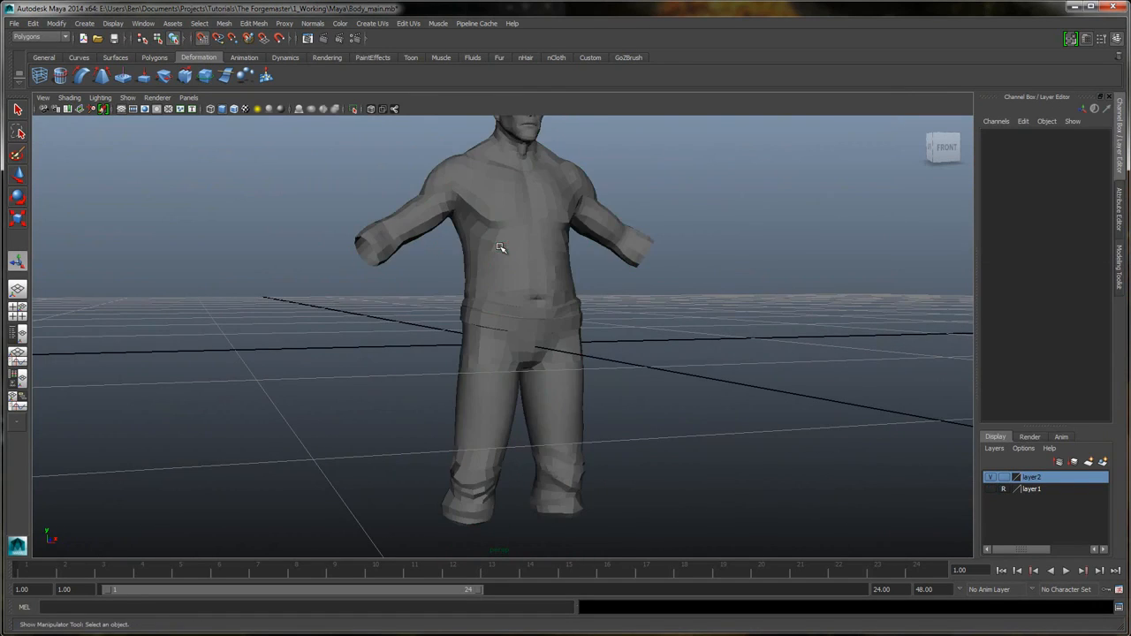
- Select the retopologised body mesh, soften all its edges, and deselect it to check the smooth shading
left_click_drag(499, 246, 501, 248, "alt")
middle_click_drag(499, 246, 501, 250, "alt")
scroll(500, 246, "up", 4)
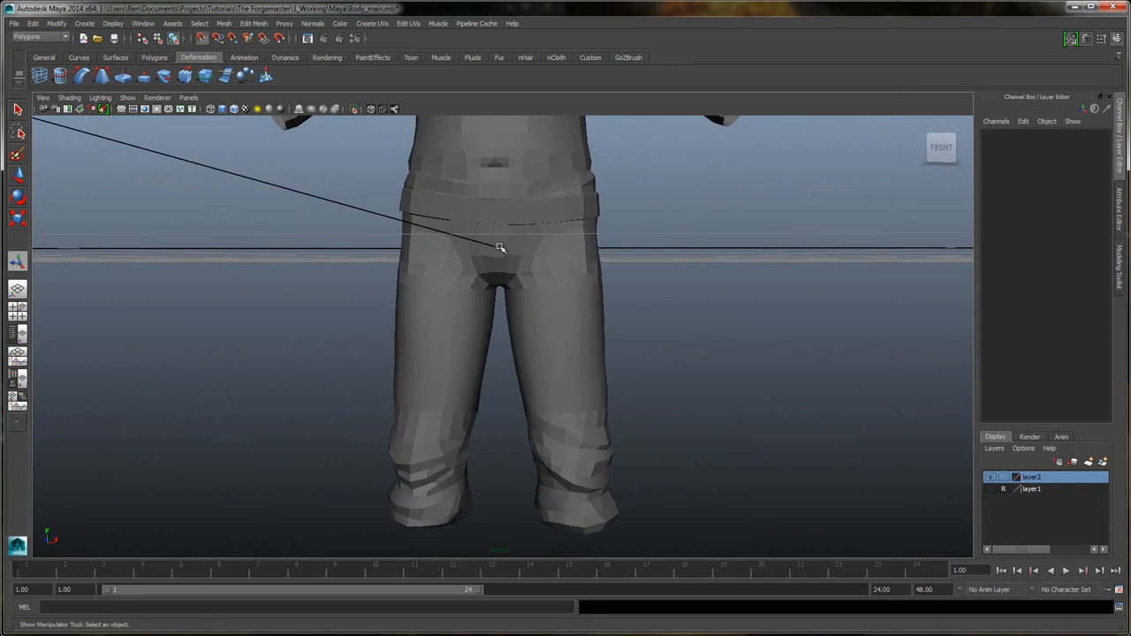
left_click(499, 247)
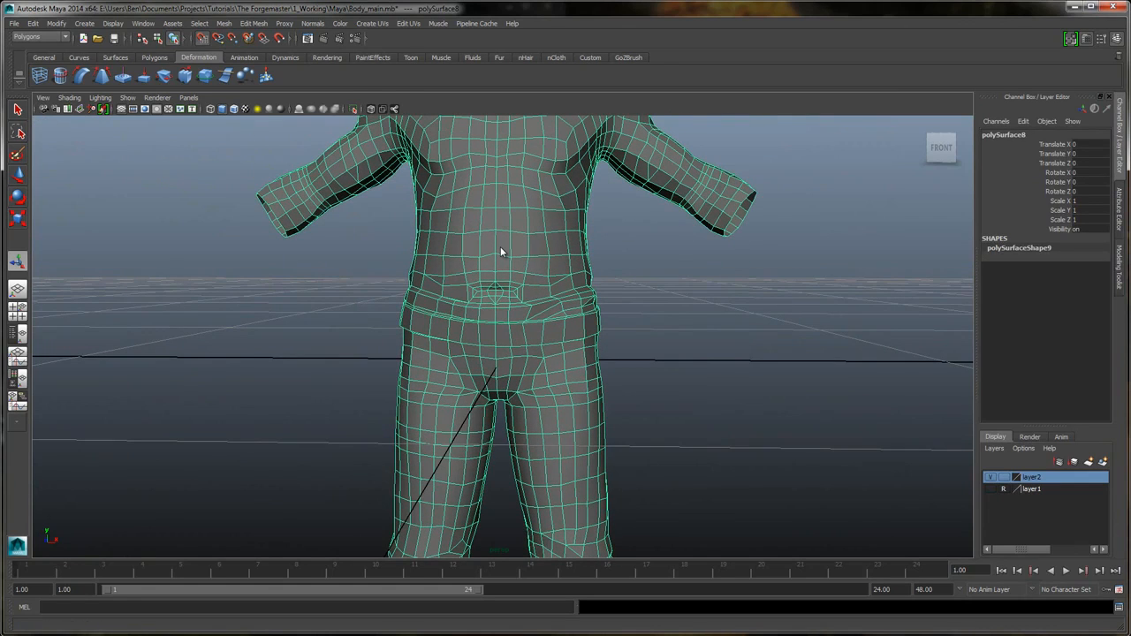
left_click(313, 23)
left_click(340, 131)
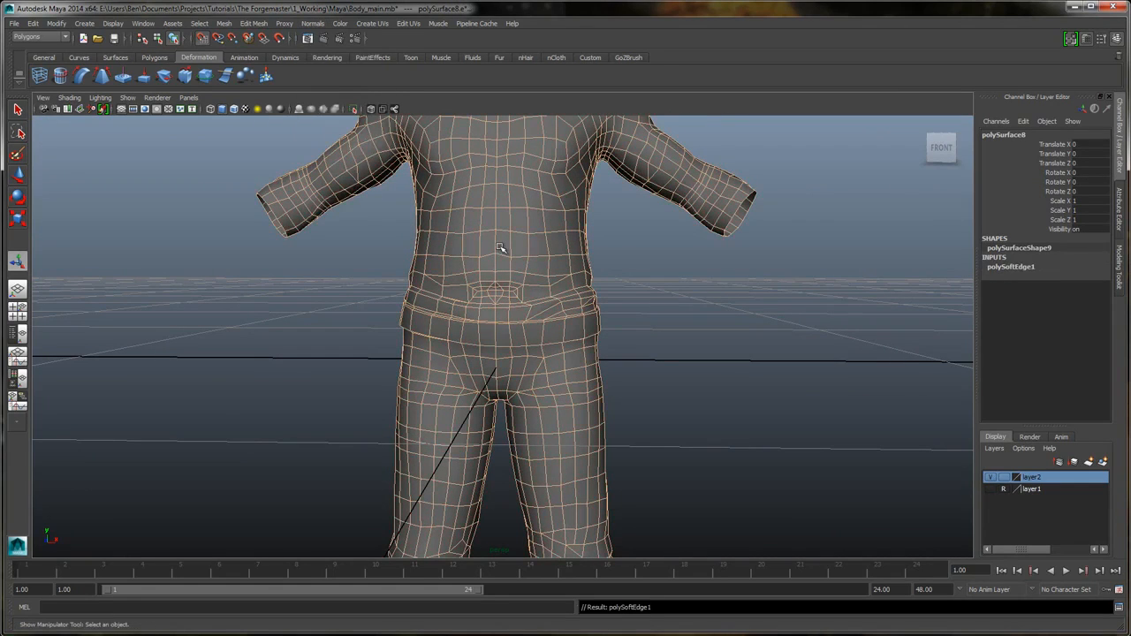
middle_click_drag(500, 283, 499, 247, "alt")
left_click_drag(500, 247, 500, 249, "alt")
scroll(500, 249, "down", 3)
left_click(500, 250)
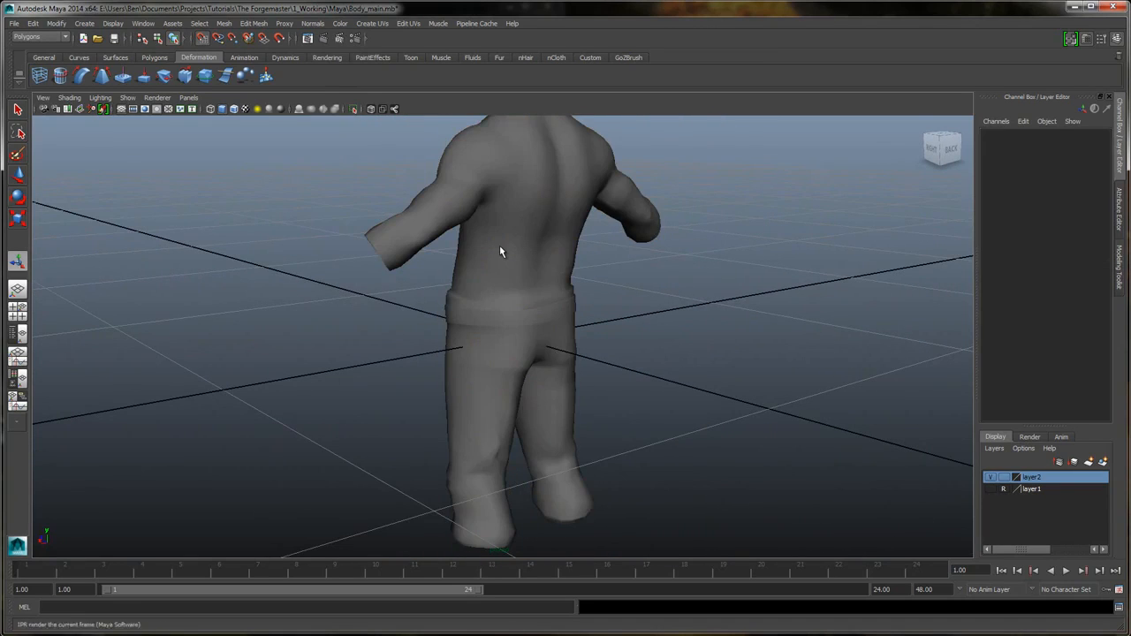
left_click(313, 23)
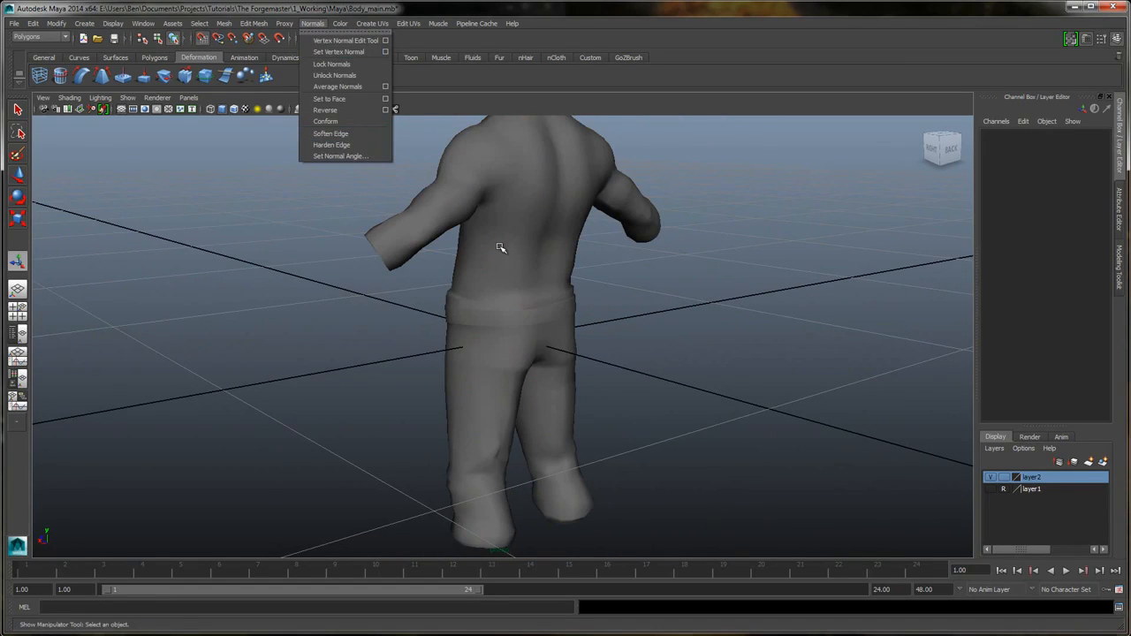
left_click(500, 248)
- Select the body mesh and reactivate Quad Draw at the stray faces on the right leg's outer side
left_click_drag(500, 249, 501, 248, "alt")
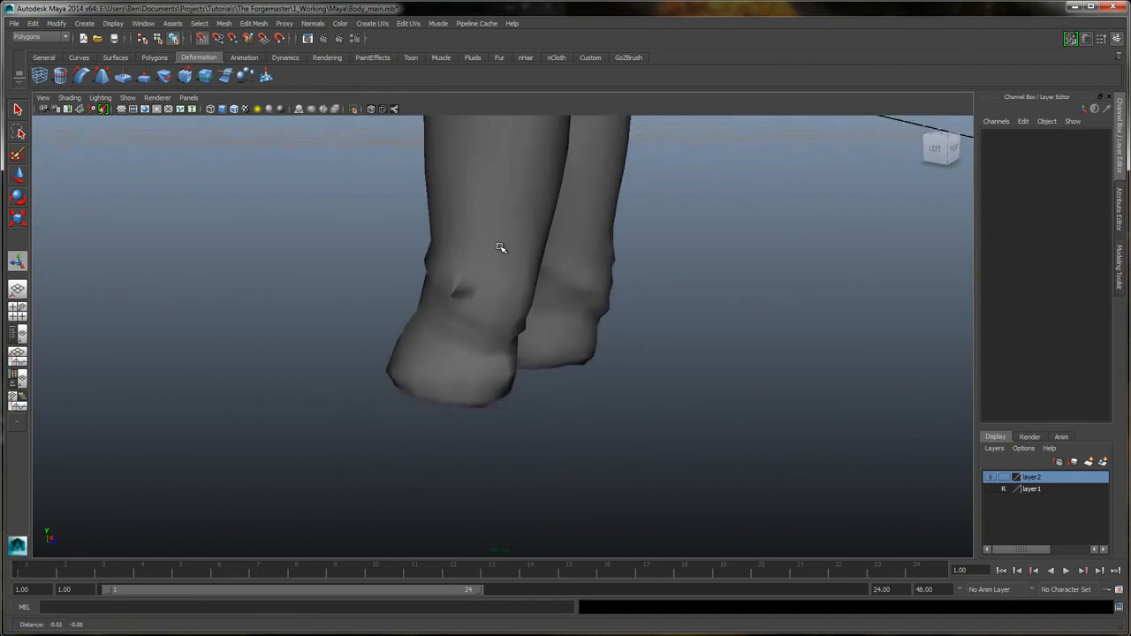
right_click_drag(500, 248, 501, 248, "alt")
left_click_drag(500, 248, 501, 248, "alt")
left_click(500, 248)
right_click(500, 248)
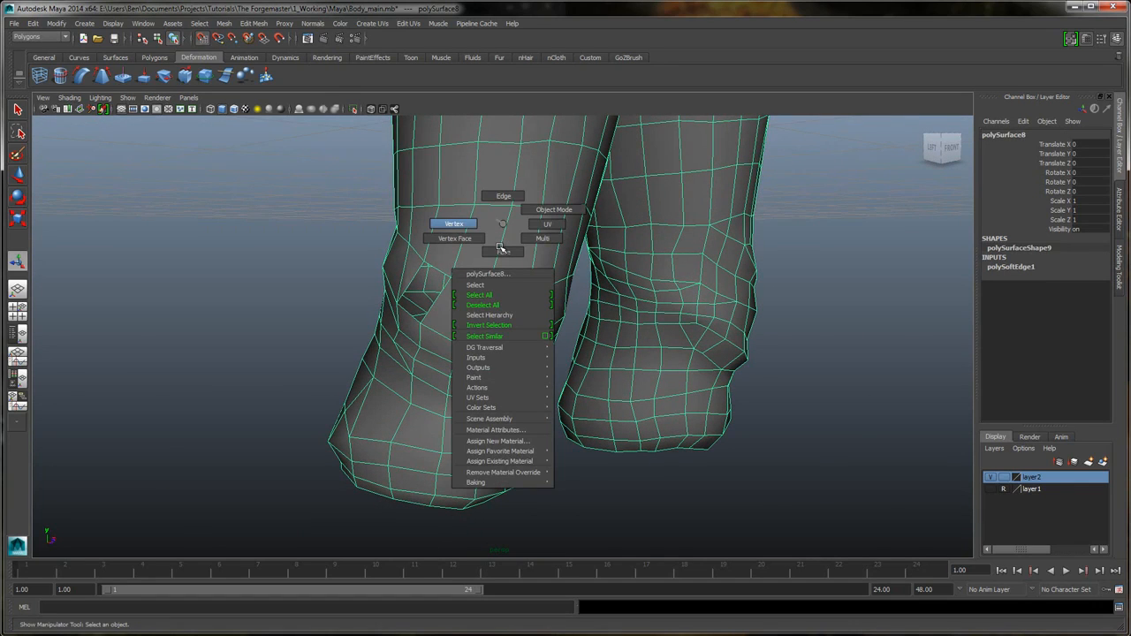
right_click_drag(501, 248, 500, 249)
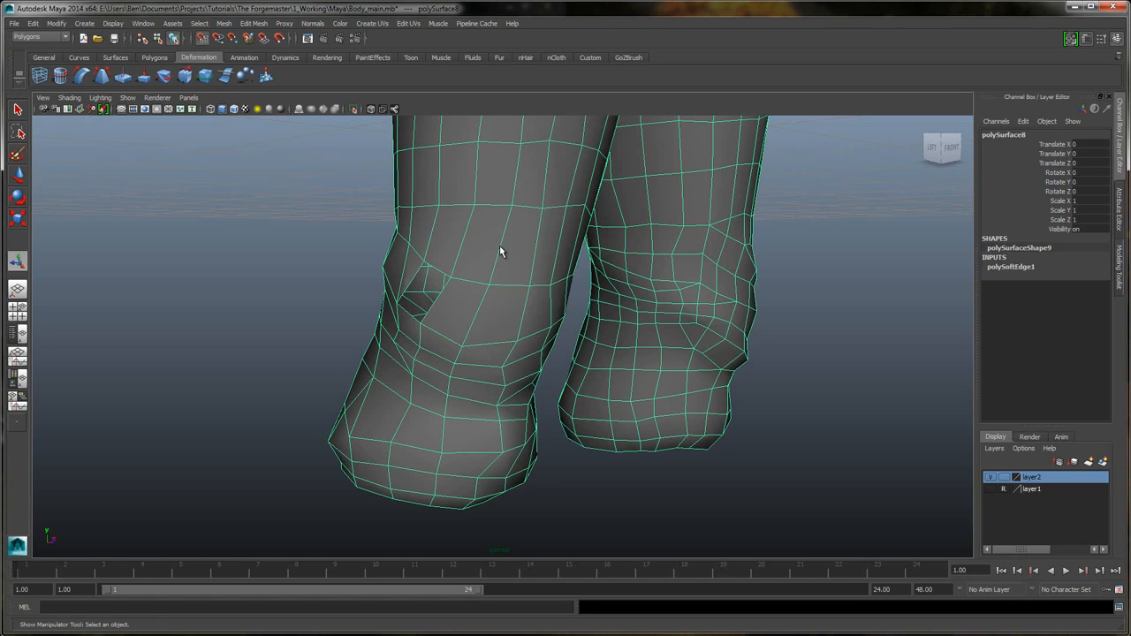
left_click(1120, 267)
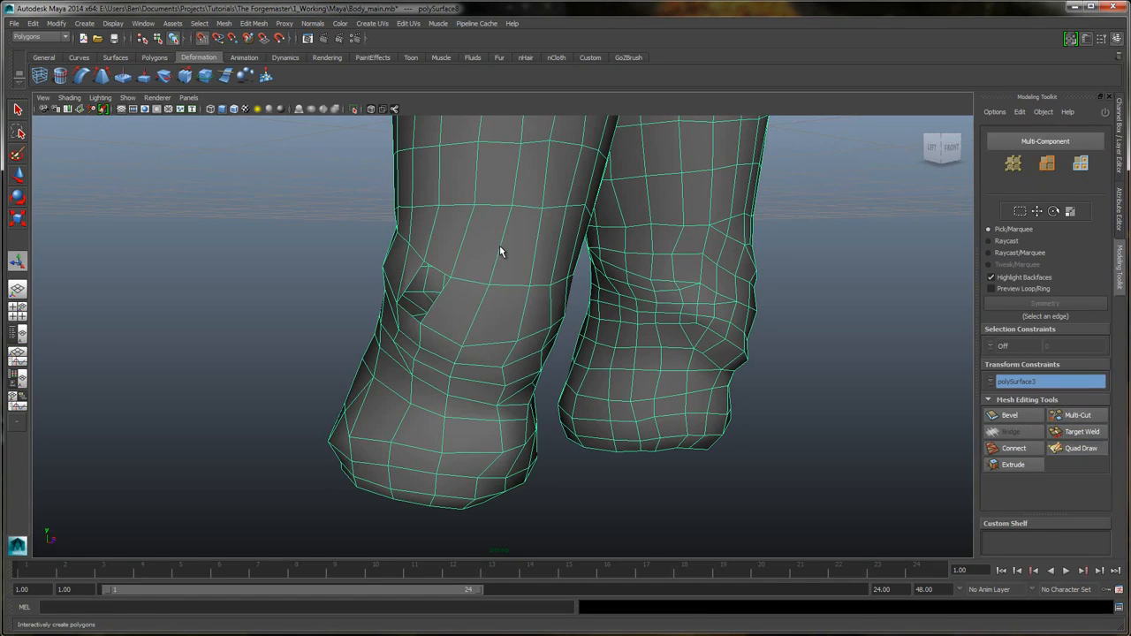
left_click(1071, 449)
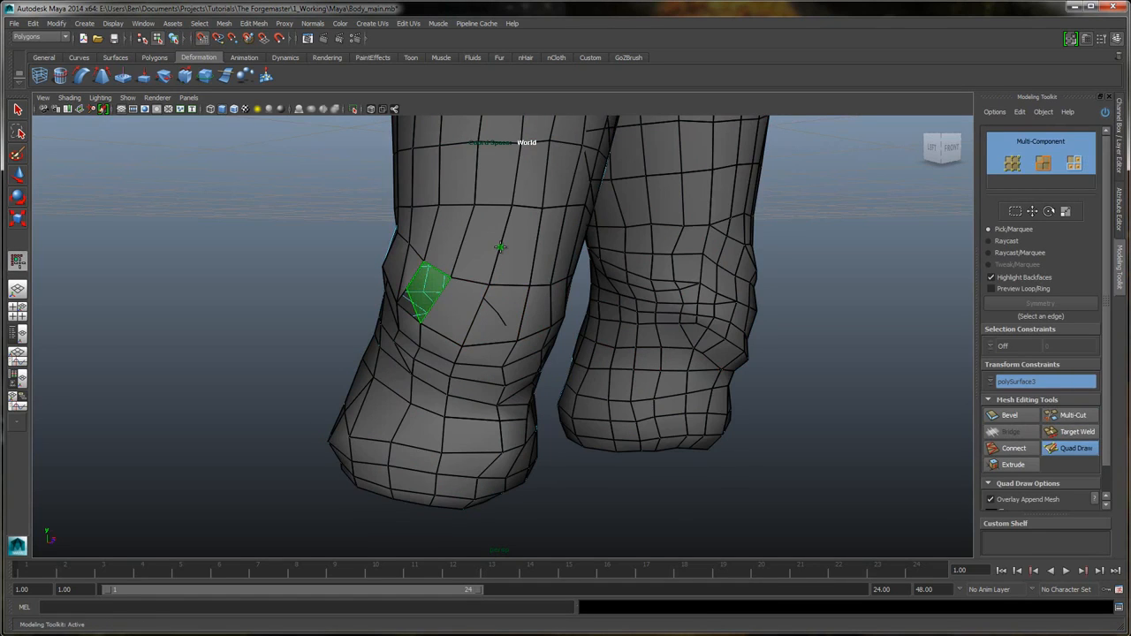
left_click_drag(500, 249, 501, 247, "alt")
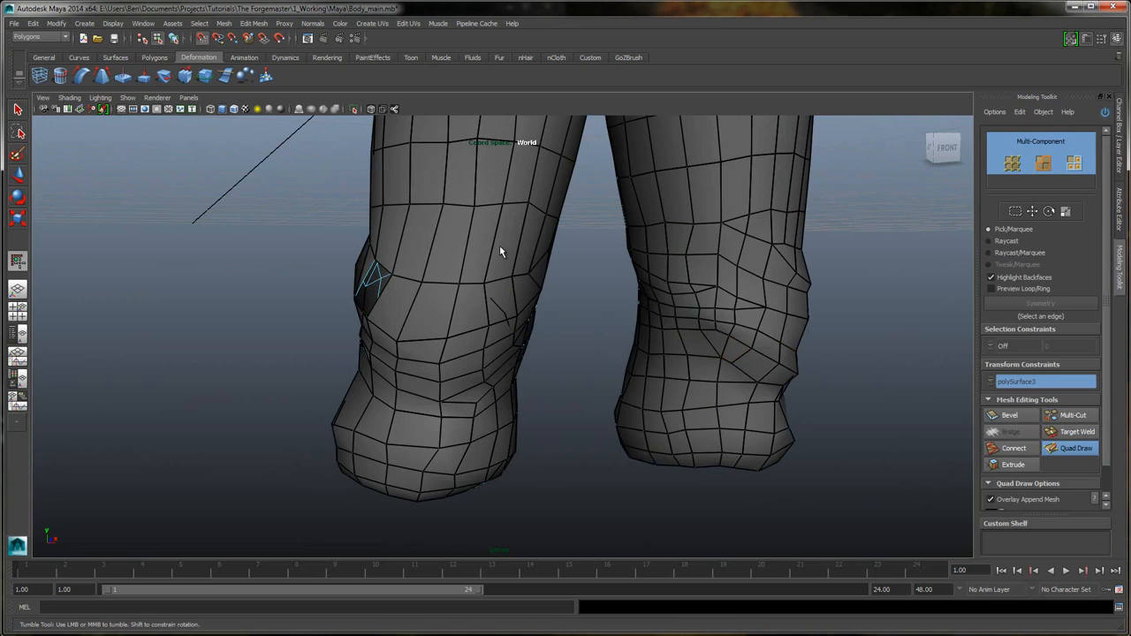
- Show layer1 again and replace the stray faces on the right leg's outer side with clean faces following the fold
key("ctrl+a")
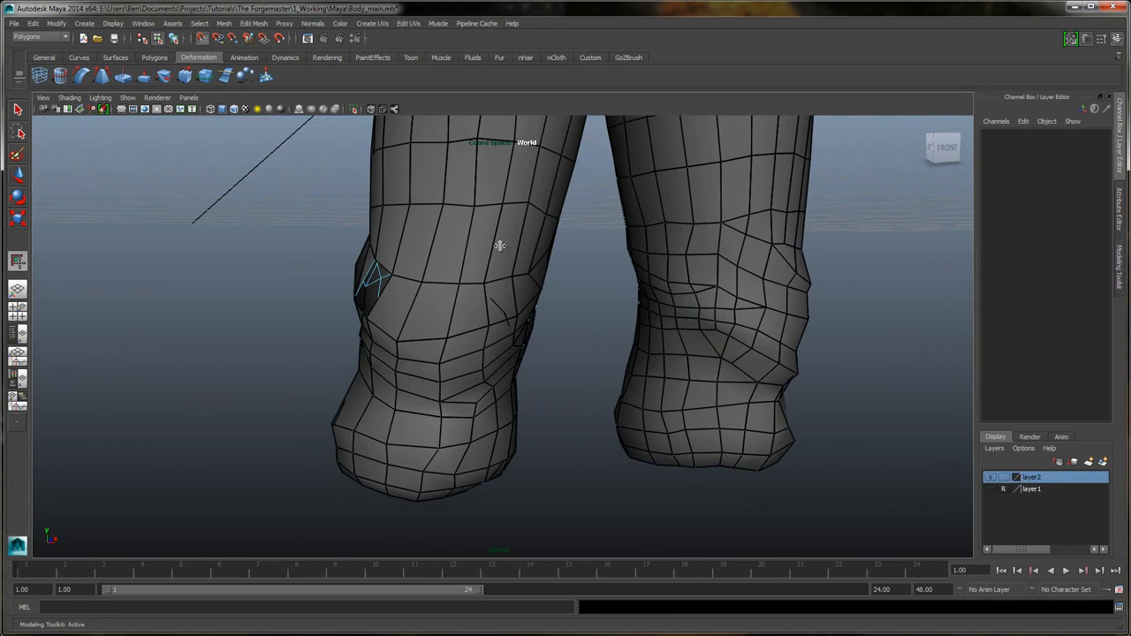
left_click(991, 489)
mouse_move(500, 248)
left_mouse_down("alt")
mouse_move(530, 258)
mouse_move(501, 248)
left_mouse_up("alt")
right_click_drag(500, 248, 506, 255, "alt")
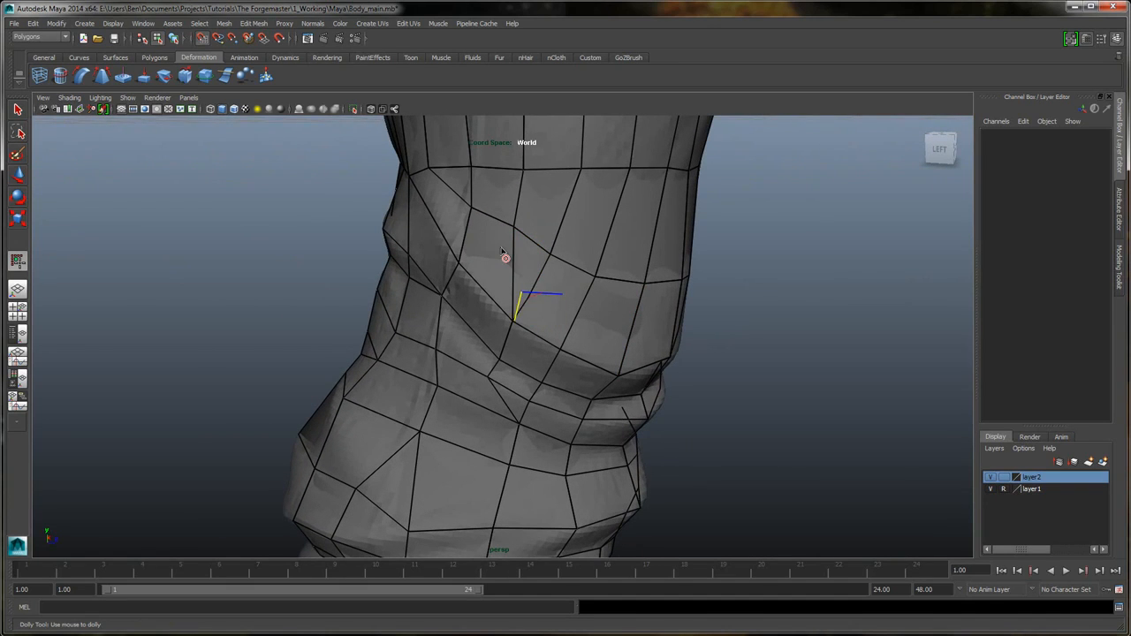
left_click_drag(487, 291, 500, 244)
key("ctrl+z")
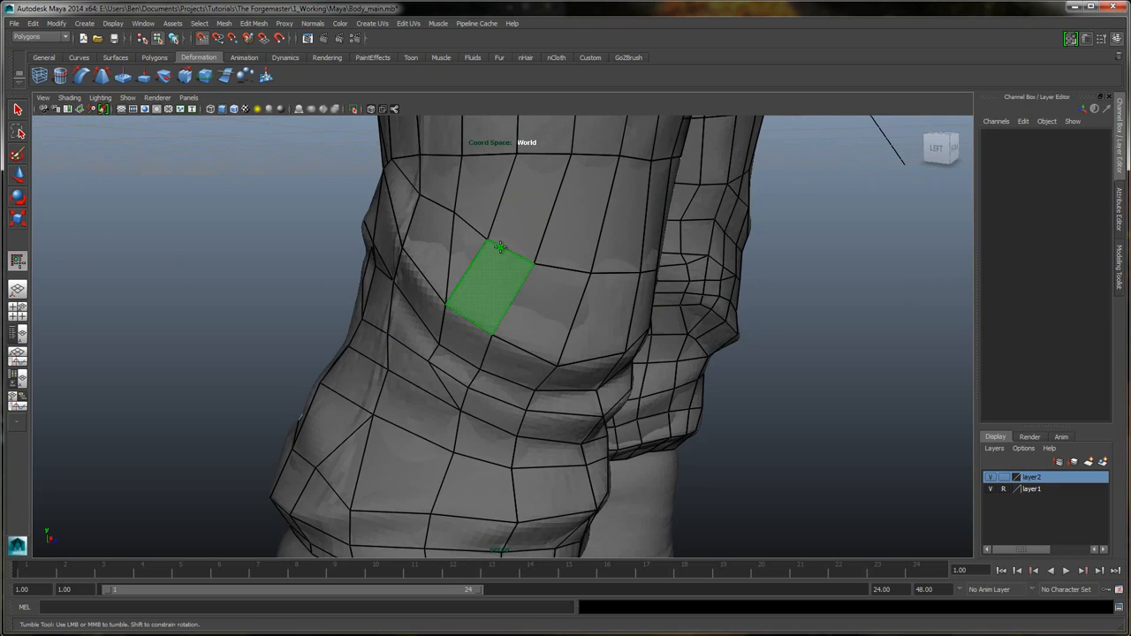
scroll(500, 249, "down", 3)
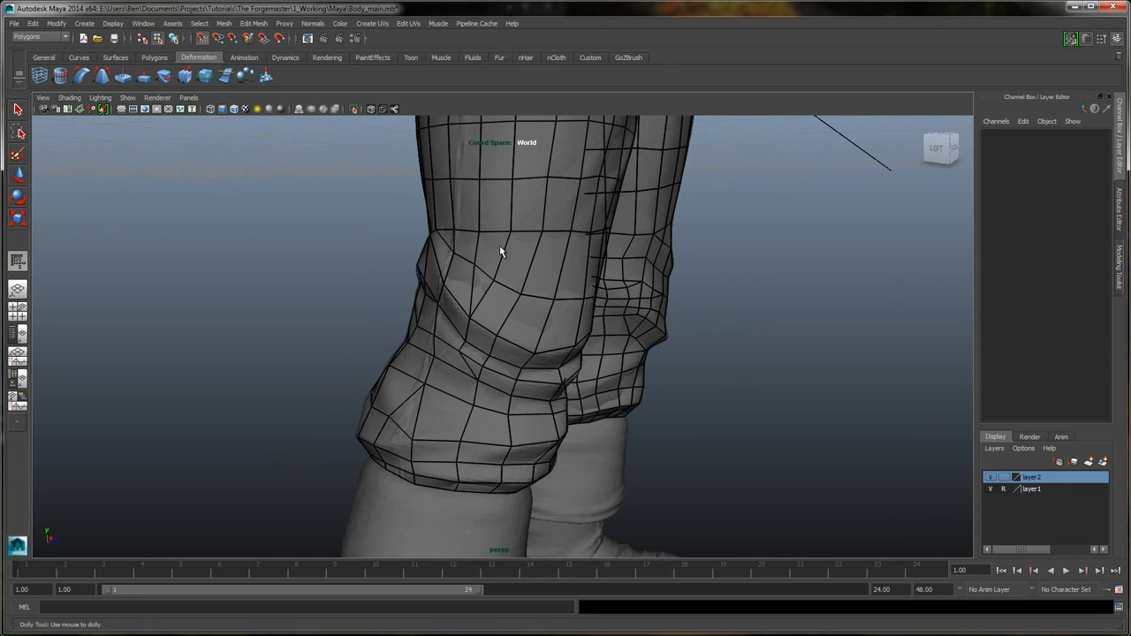
- Hide layer1 and leave Quad Draw with the body mesh selected
left_click(991, 489)
scroll(500, 248, "down", 3)
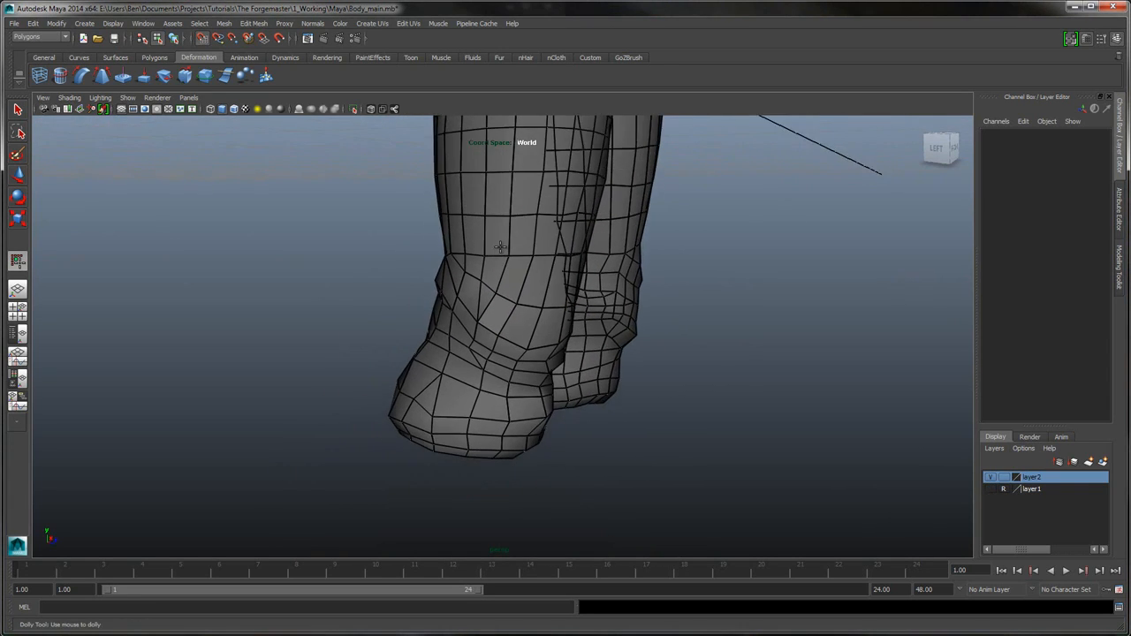
left_click_drag(501, 248, 500, 252, "alt")
left_click(1120, 267)
key("t")
- Soften the edges of the corrected body mesh and deselect it
middle_click_drag(500, 252, 500, 252, "alt")
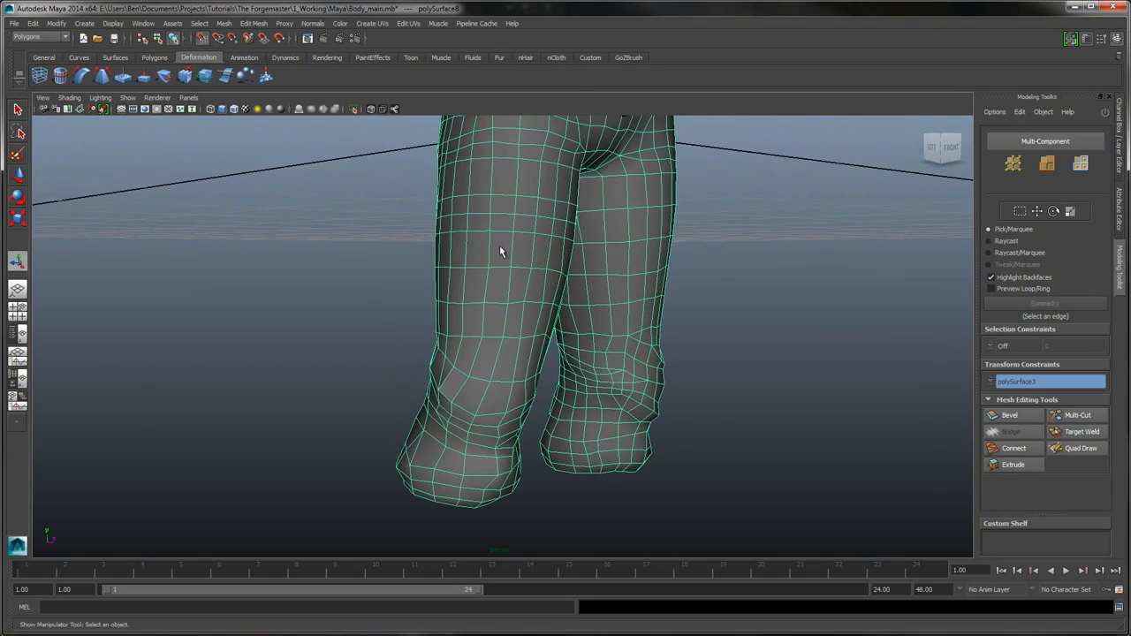
left_click(312, 23)
left_click(331, 134)
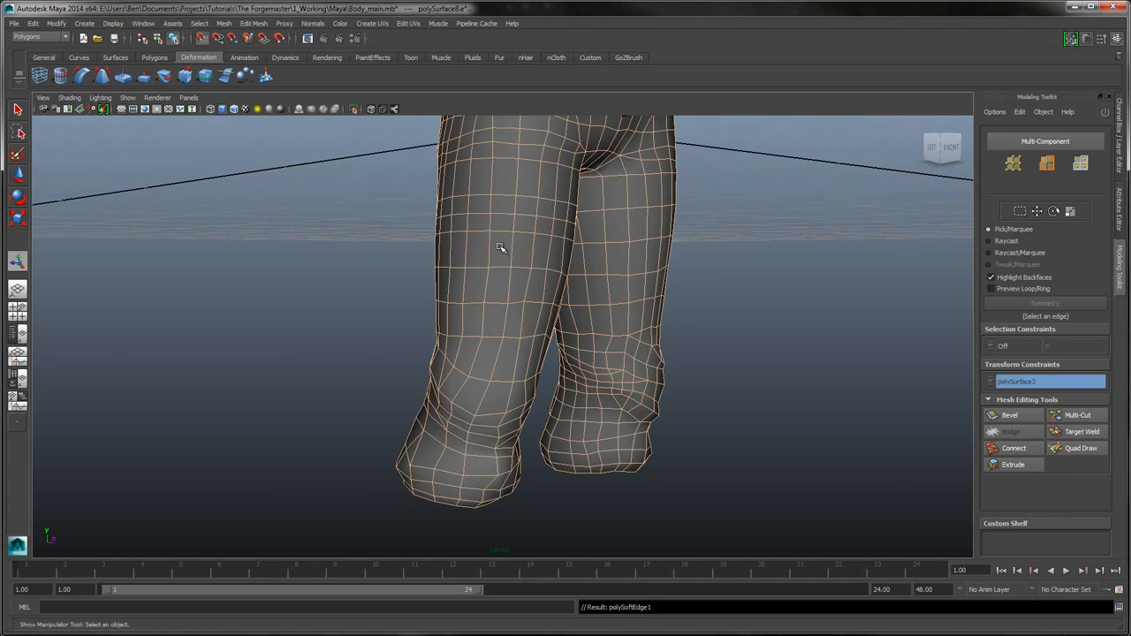
left_click(500, 248)
- Examine the smooth-shaded body from several sides, checking the trouser legs, torso, arms and head
right_click_drag(500, 248, 500, 247, "alt")
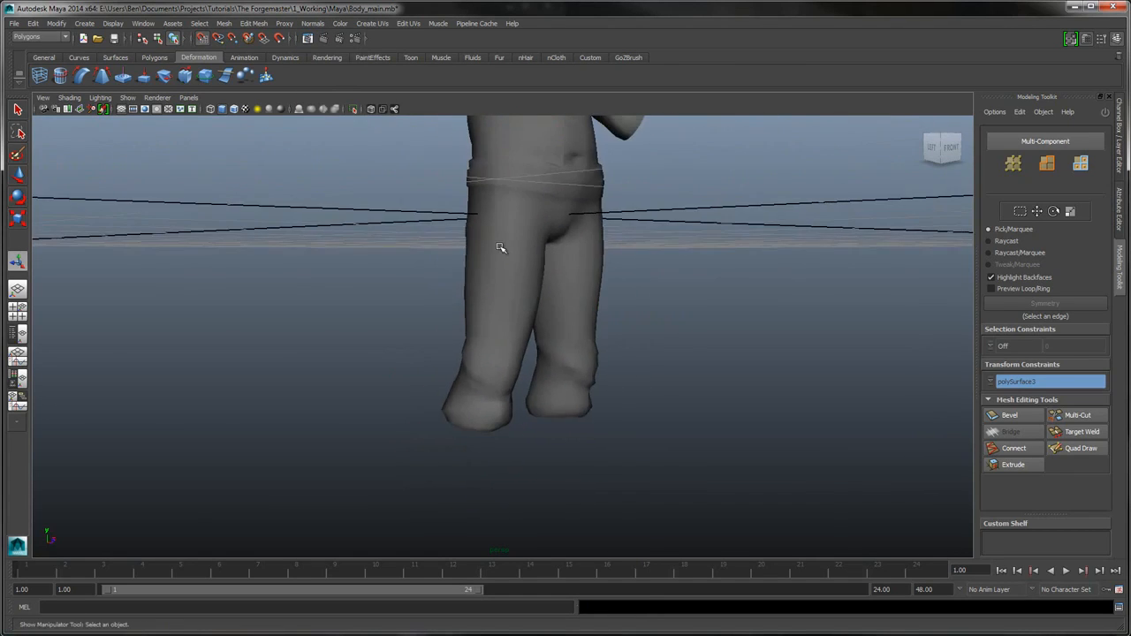
middle_click_drag(501, 247, 500, 247, "alt")
left_click_drag(500, 248, 501, 247, "alt")
middle_click_drag(501, 247, 500, 247, "alt")
left_click_drag(500, 248, 500, 247, "alt")
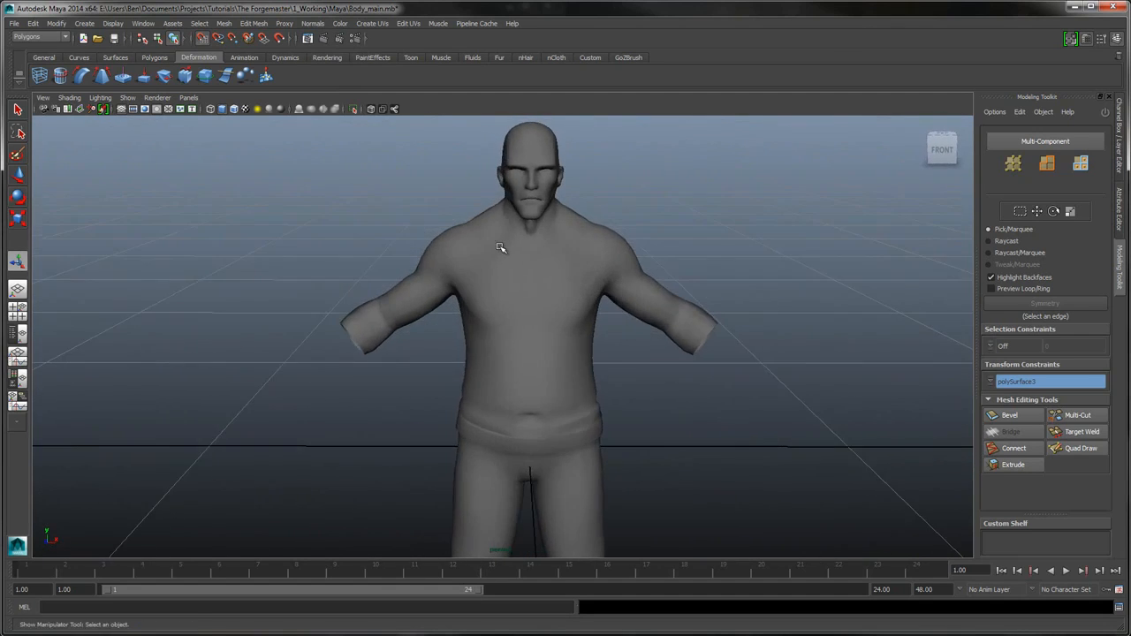
middle_click_drag(501, 247, 500, 248, "alt")
left_click_drag(500, 248, 500, 247, "alt")
middle_click_drag(500, 246, 500, 248, "alt")
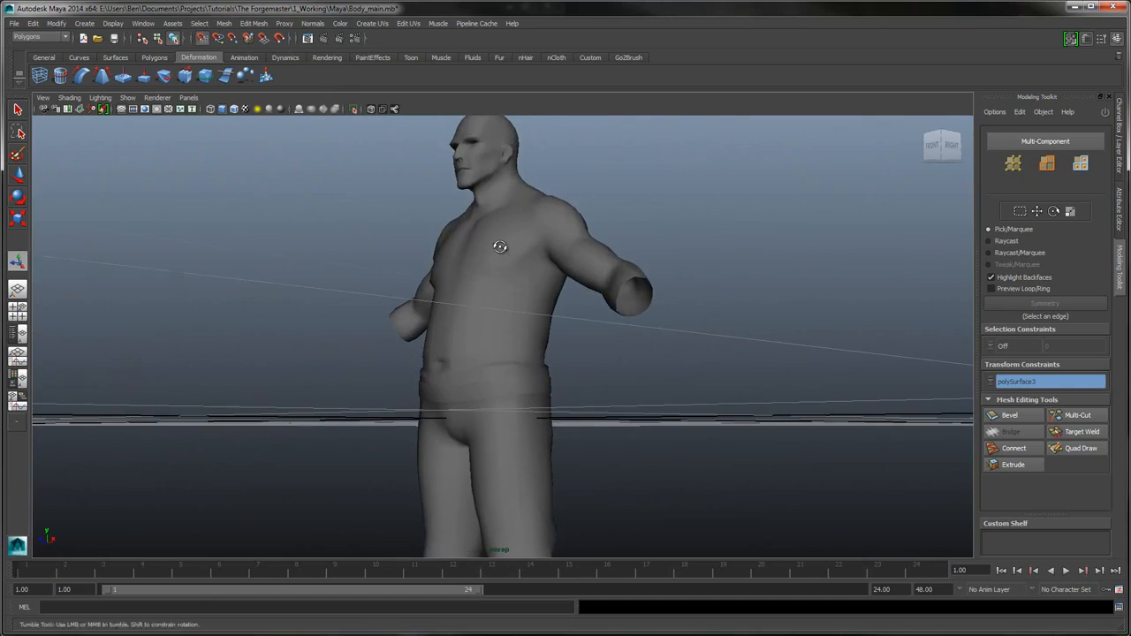
left_click_drag(500, 247, 501, 247, "alt")
scroll(500, 247, "up", 3)
middle_click_drag(500, 246, 500, 247, "alt")
left_click_drag(500, 246, 500, 246, "alt")
right_click_drag(500, 247, 501, 247, "alt")
left_click_drag(500, 247, 501, 246, "alt")
right_click_drag(501, 246, 500, 247, "alt")
left_click_drag(500, 247, 501, 246, "alt")
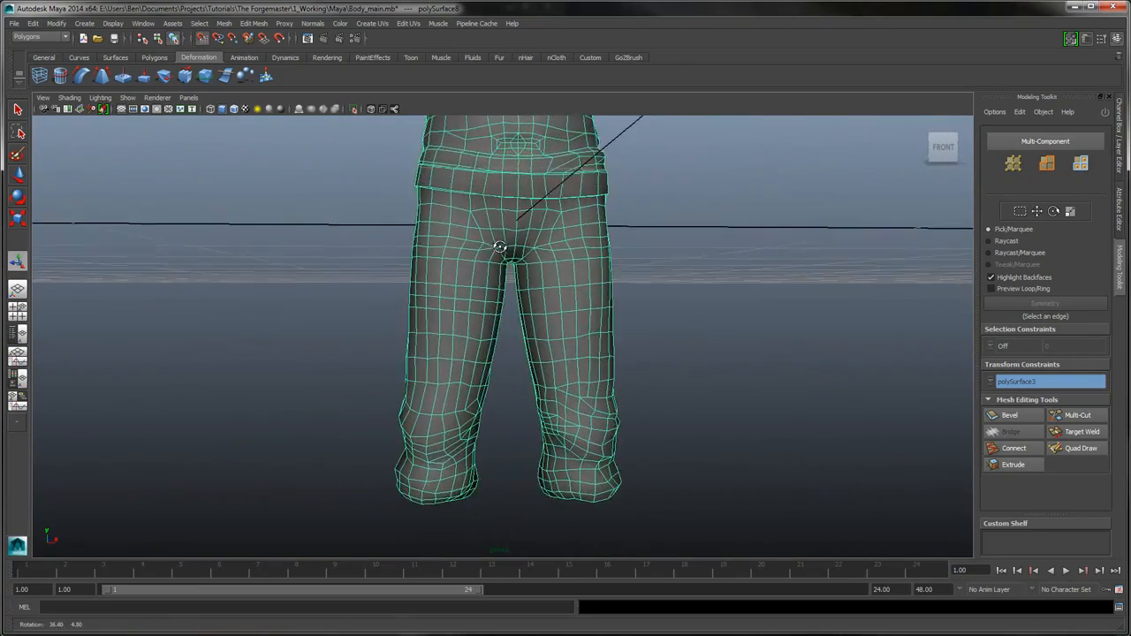
- Inspect the wireframe topology of the whole body, from the trouser legs up to the head
right_click_drag(500, 246, 500, 247, "alt")
middle_click_drag(500, 246, 500, 247, "alt")
left_click_drag(500, 246, 500, 246, "alt")
right_click_drag(500, 246, 500, 248, "alt")
left_click_drag(500, 247, 500, 246, "alt")
right_click_drag(500, 247, 500, 247, "alt")
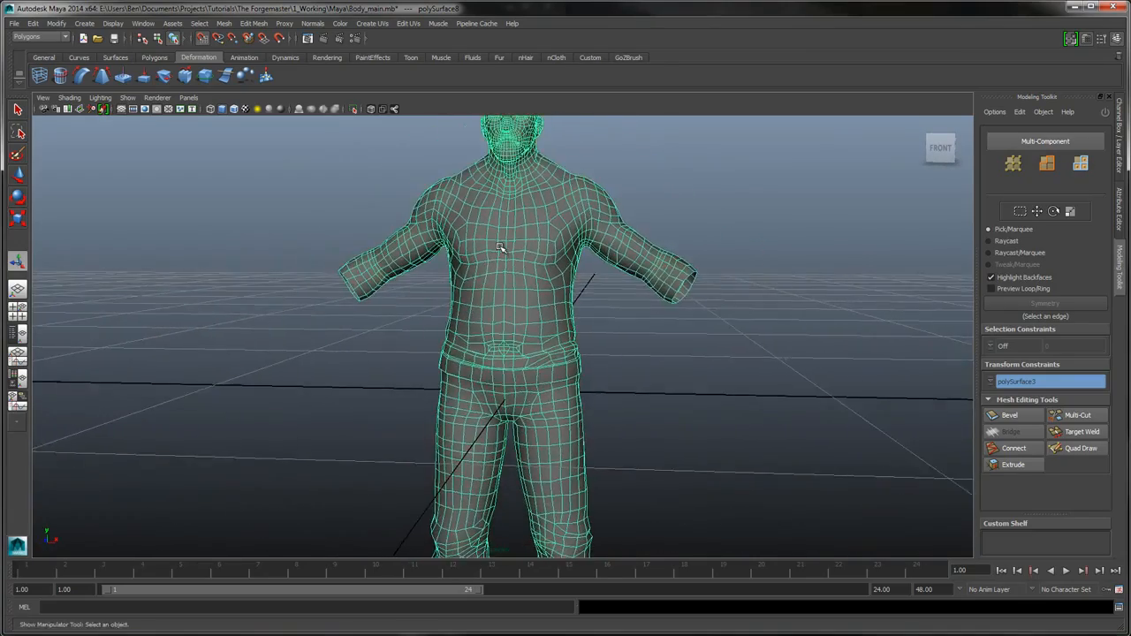
middle_click_drag(500, 247, 500, 246, "alt")
right_click_drag(500, 247, 500, 246, "alt")
middle_click_drag(501, 246, 500, 247, "alt")
left_click_drag(500, 246, 501, 247, "alt")
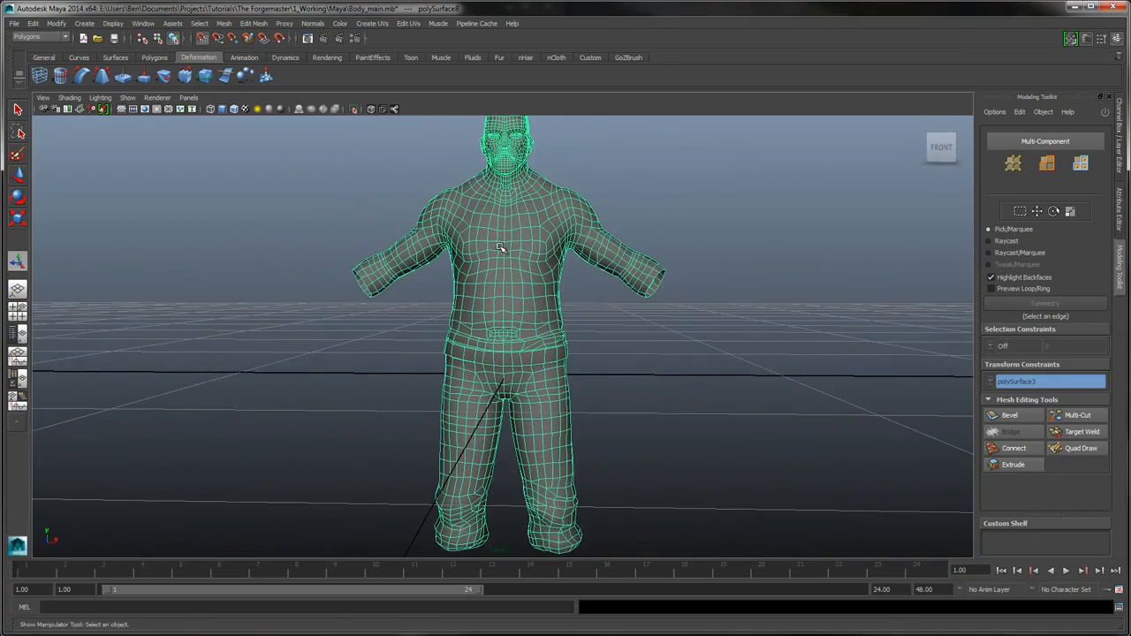
middle_click_drag(500, 247, 500, 246, "alt")
right_click_drag(500, 247, 500, 247, "alt")
left_click_drag(500, 246, 500, 249, "alt")
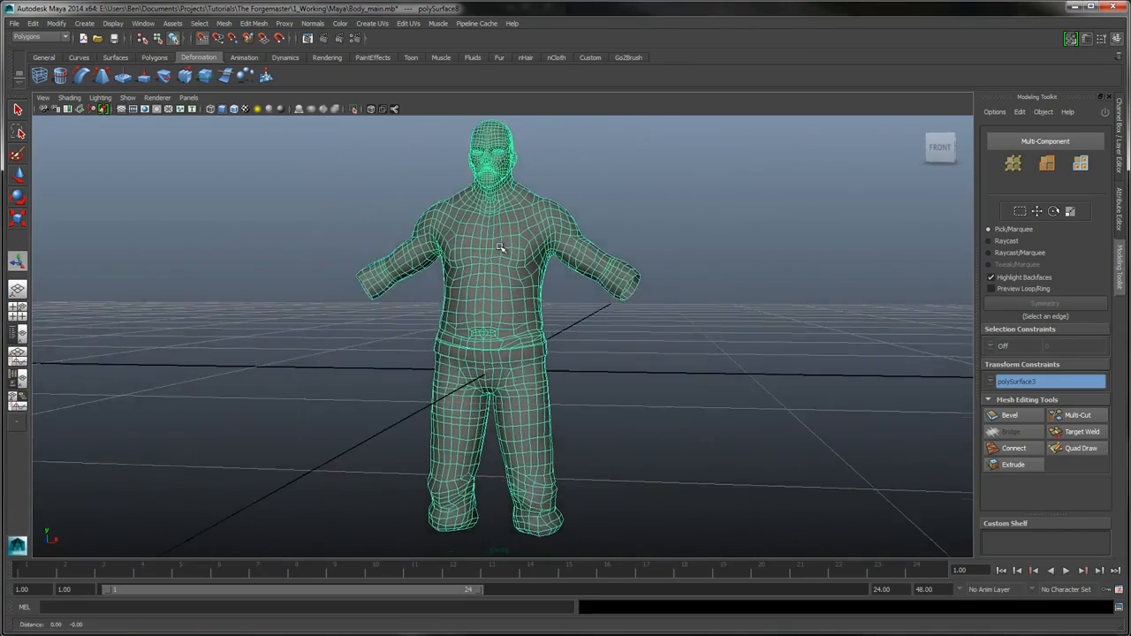